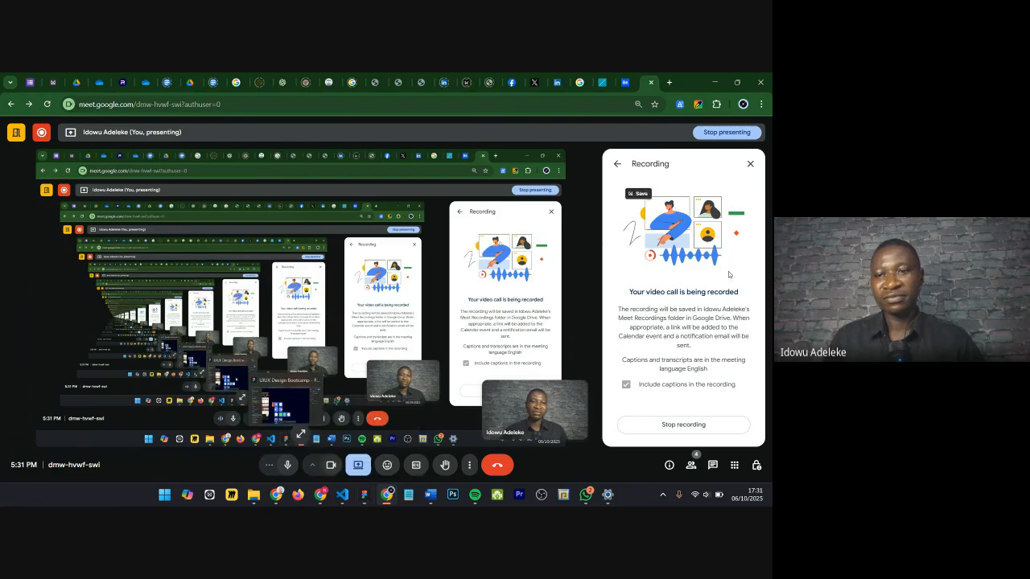
Step: Show the meeting's participant list and switch to the UI/UX Design Bootcamp file in Figma
left_click(690, 465)
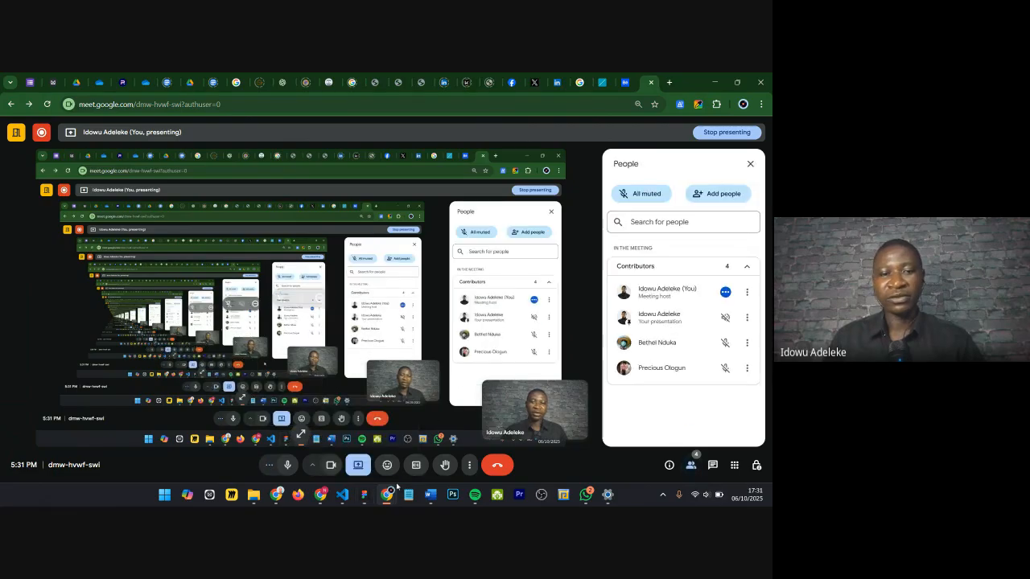
left_click(364, 495)
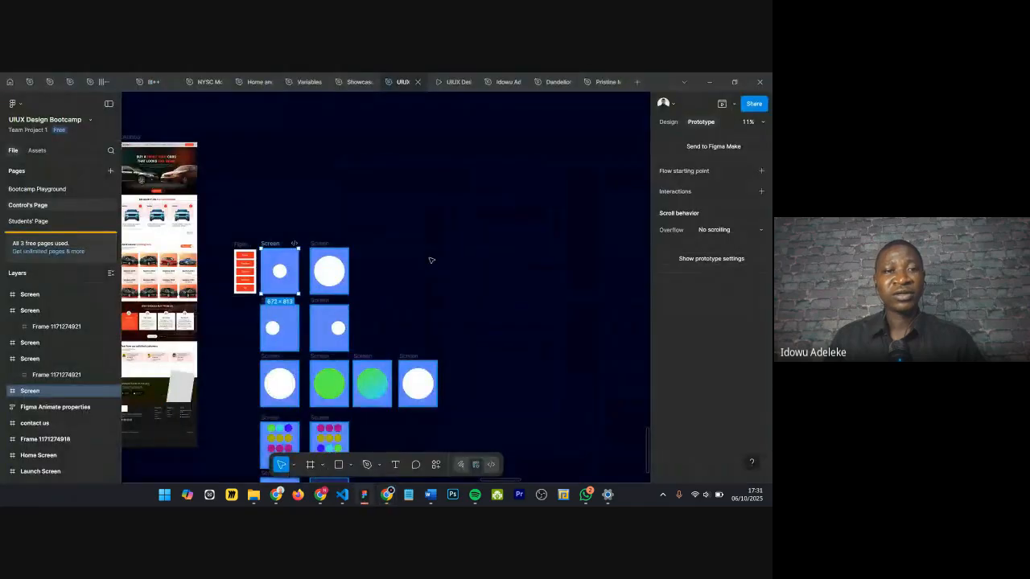
Step: Look over the car website, the perfume app screens and the blue animation screens on the Control's Page
scroll(370, 159, "down", 2)
scroll(369, 159, "left", 2)
scroll(257, 187, "left", 3)
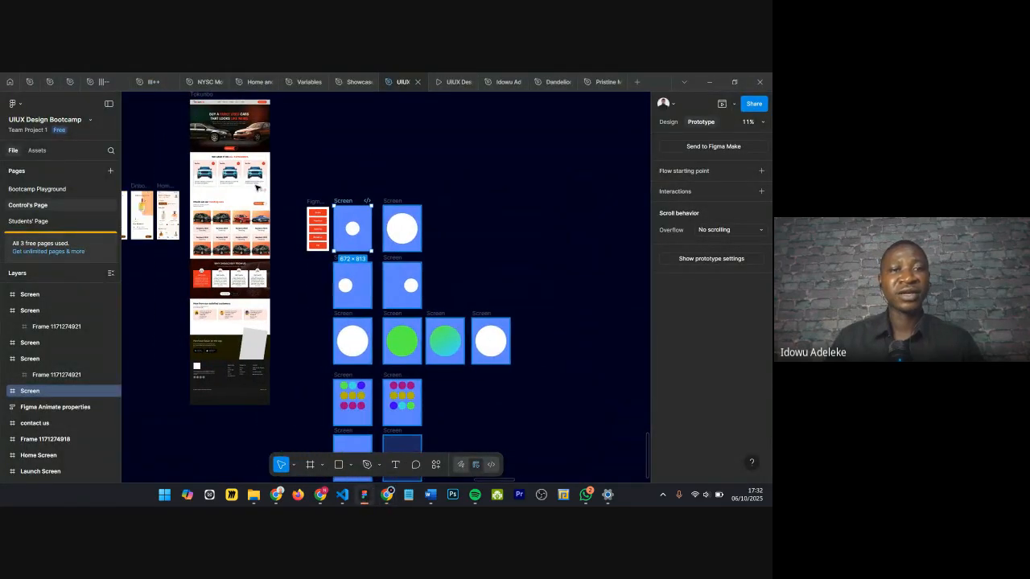
scroll(257, 185, "left", 2)
scroll(437, 347, "down", 5)
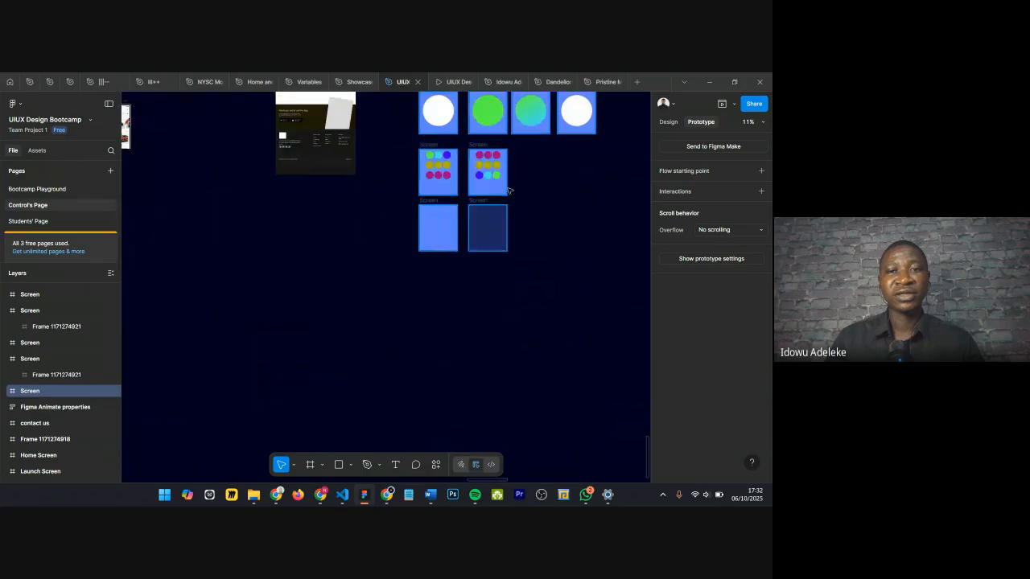
scroll(449, 222, "up", 3)
scroll(516, 272, "up", 5)
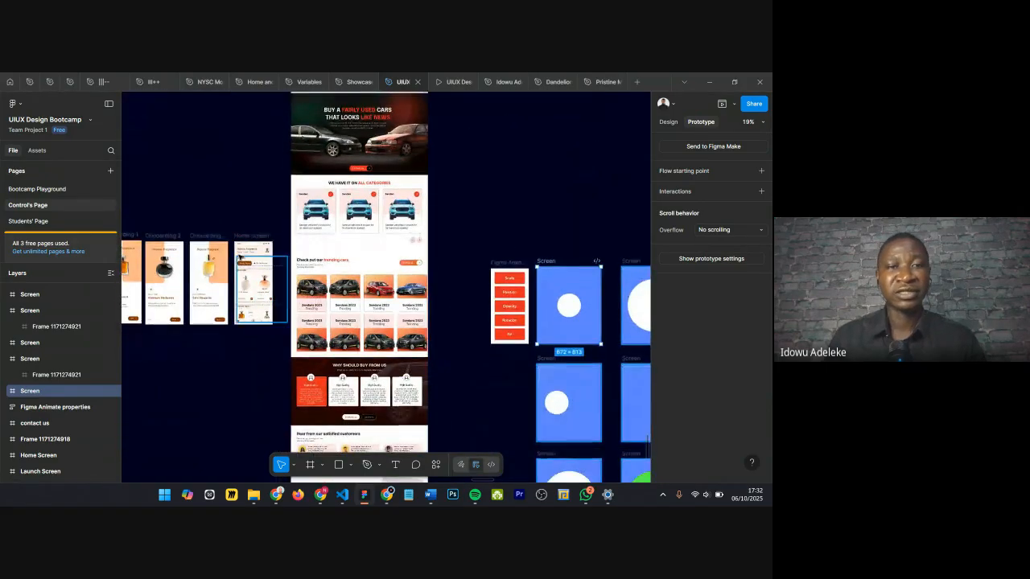
scroll(412, 248, "up", 5)
scroll(419, 209, "up", 4)
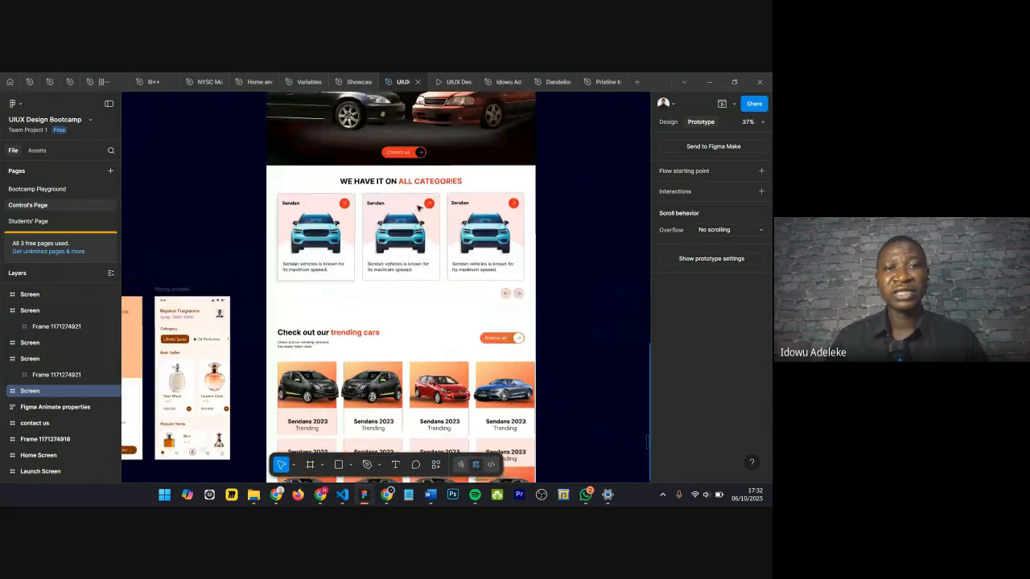
scroll(418, 208, "right", 4)
scroll(418, 209, "right", 3)
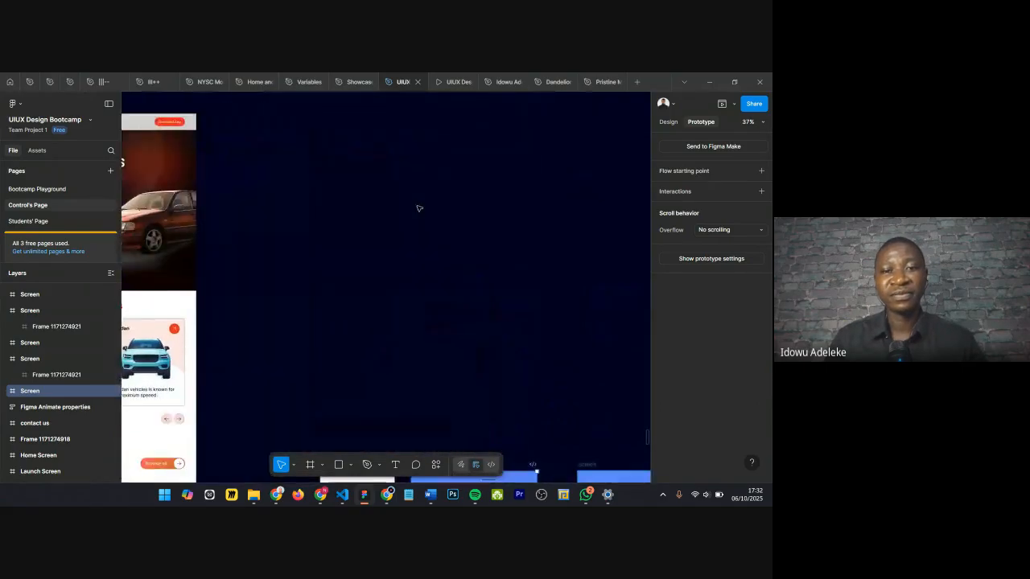
Step: Examine the Figma Animate properties list and the small-circle screen beside it
scroll(418, 208, "down", 5)
scroll(418, 208, "up", 4)
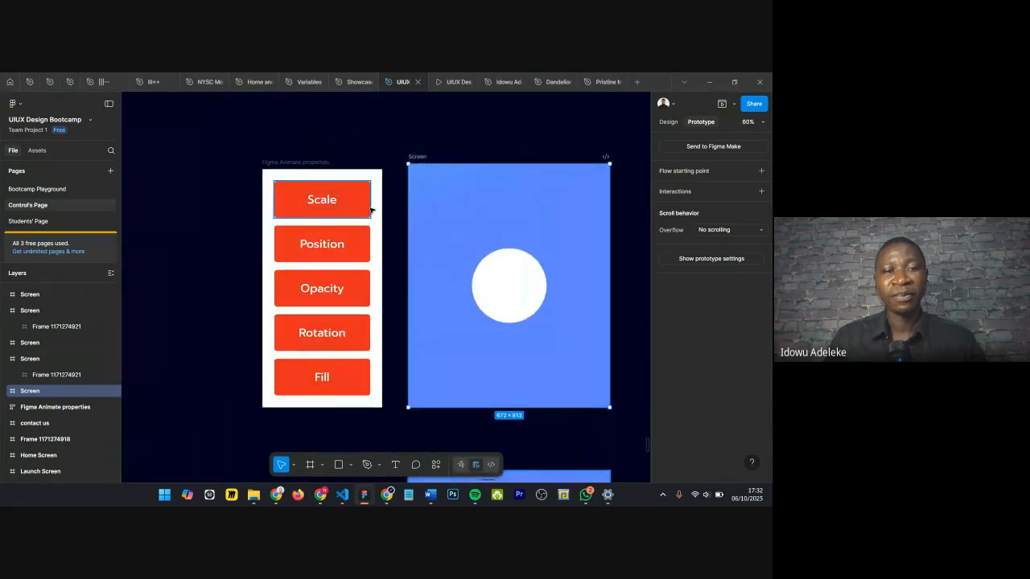
scroll(370, 210, "down", 1)
scroll(371, 210, "up", 2)
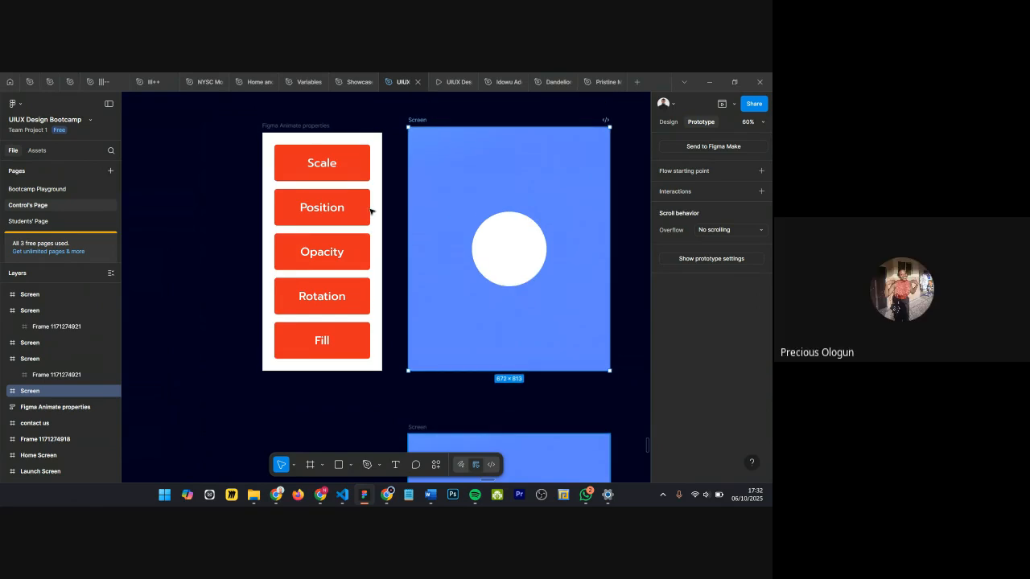
scroll(370, 211, "up", 2)
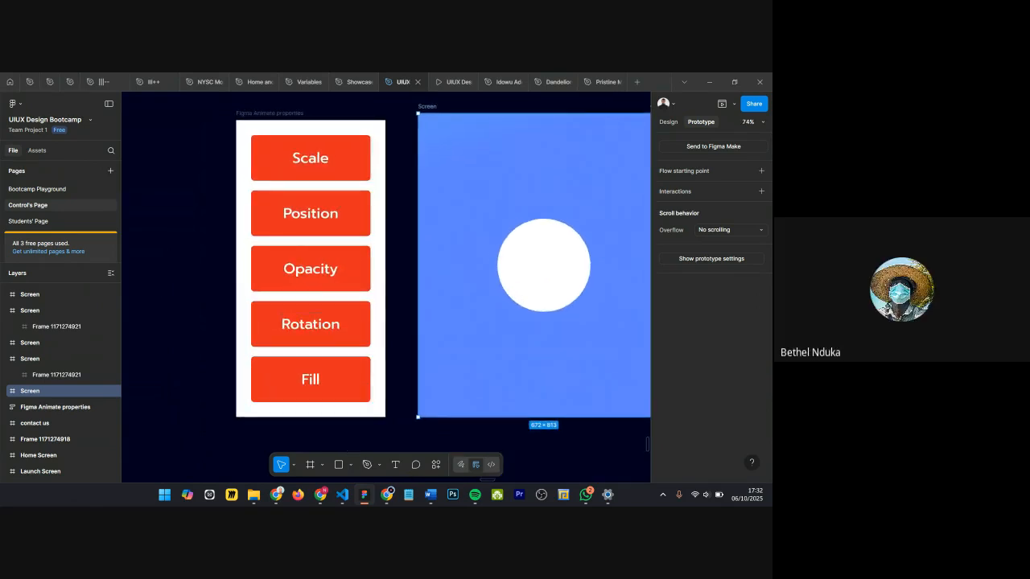
mouse_move(387, 498)
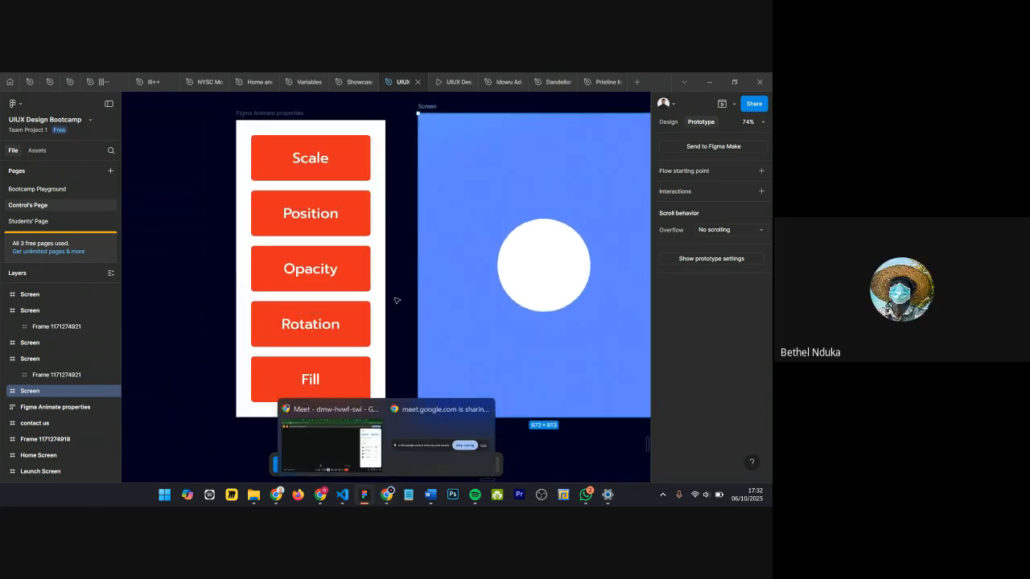
scroll(392, 303, "down", 2)
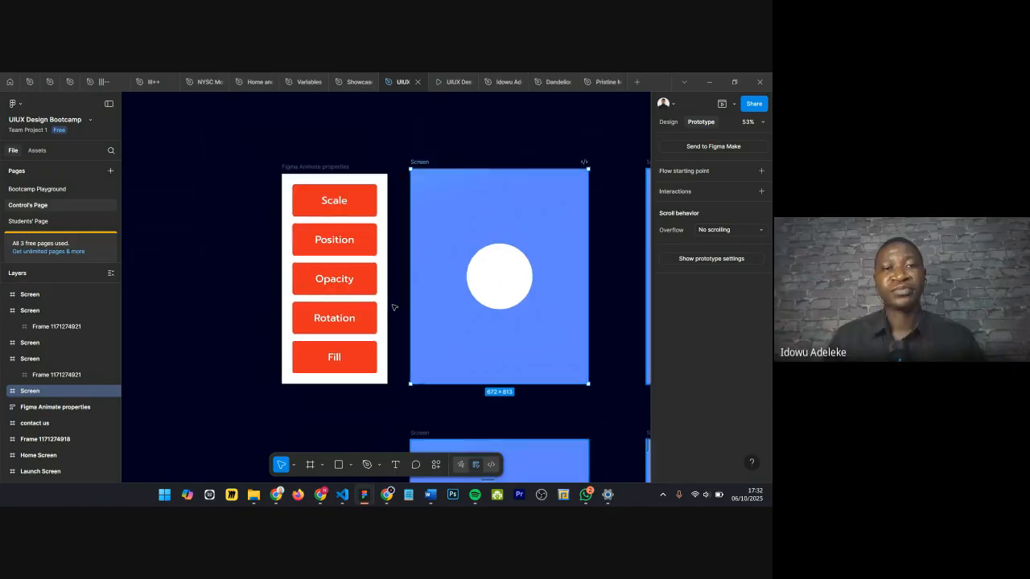
scroll(351, 201, "down", 2)
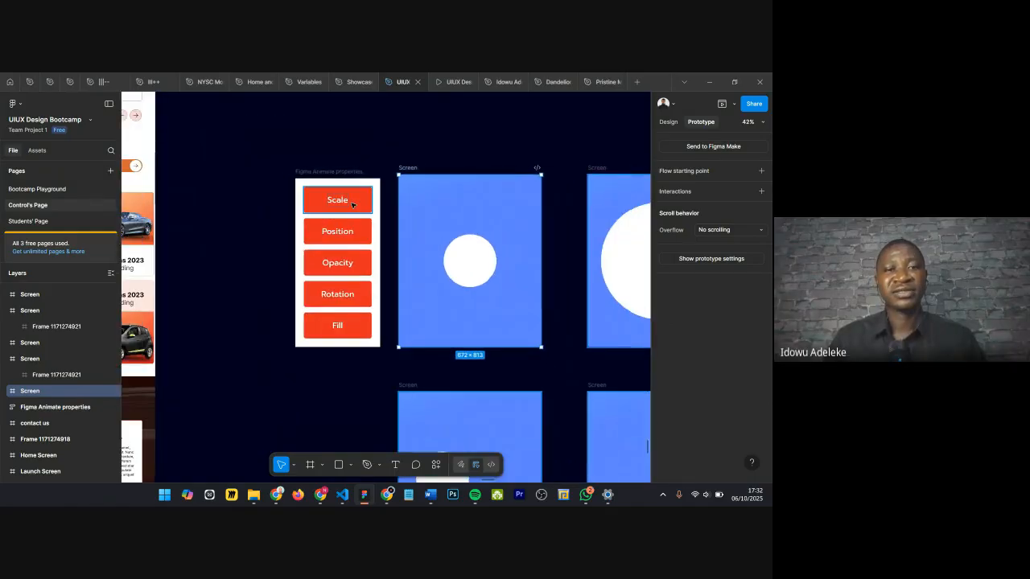
left_click(329, 137)
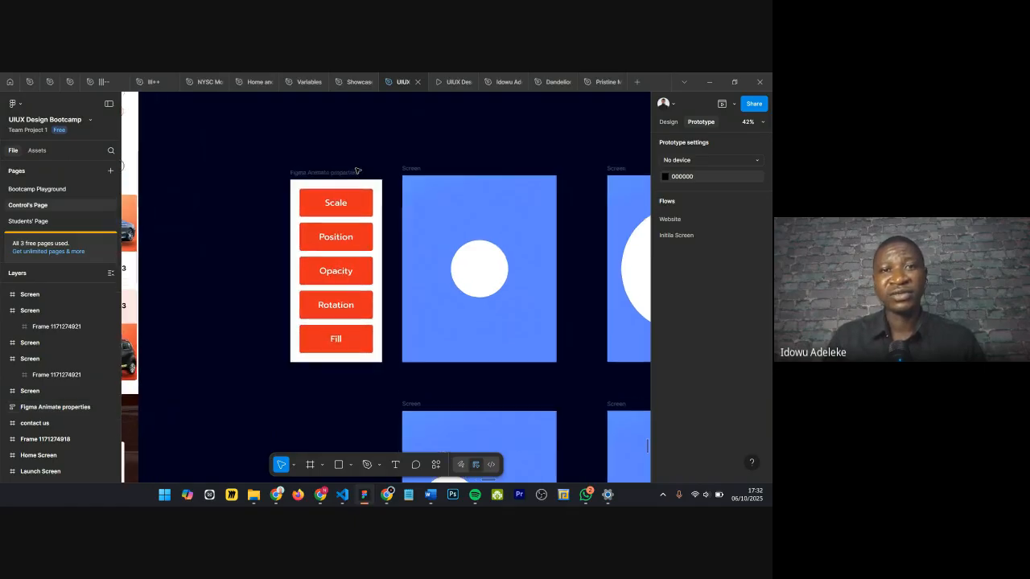
scroll(356, 170, "up", 3)
scroll(356, 170, "right", 2)
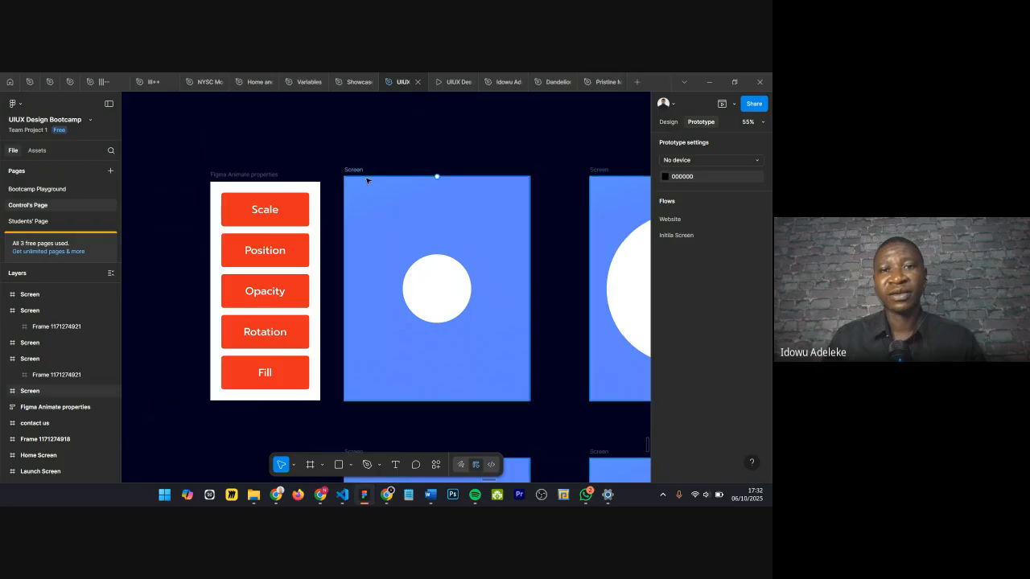
scroll(362, 177, "down", 5)
scroll(367, 183, "right", 1)
scroll(367, 183, "right", 1)
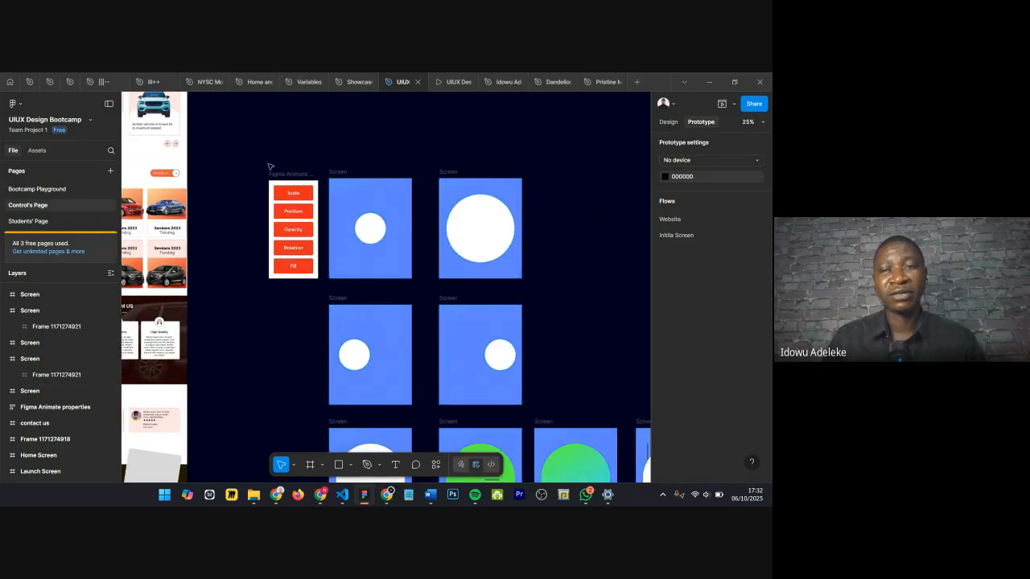
scroll(259, 166, "up", 5)
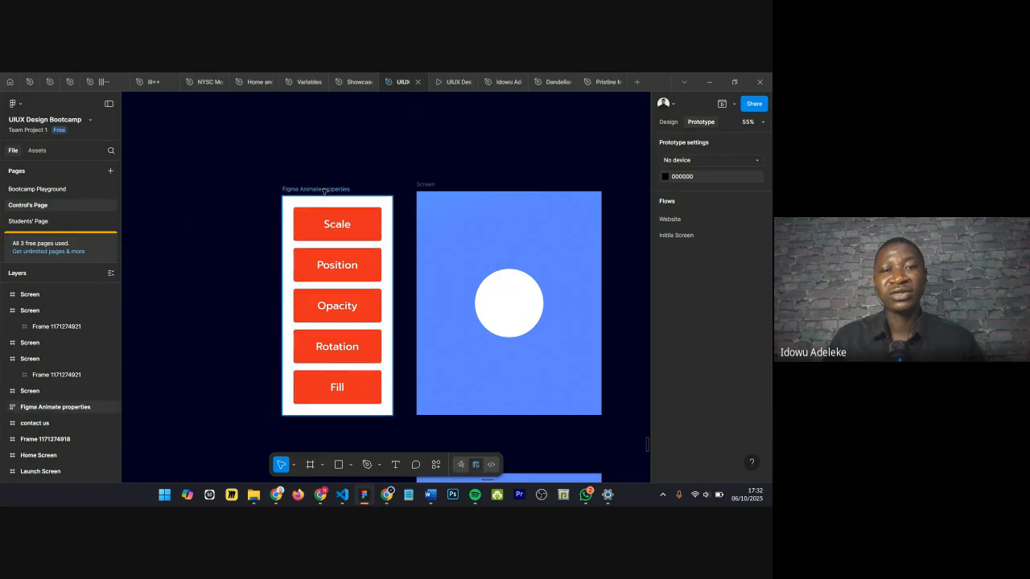
scroll(465, 169, "down", 3)
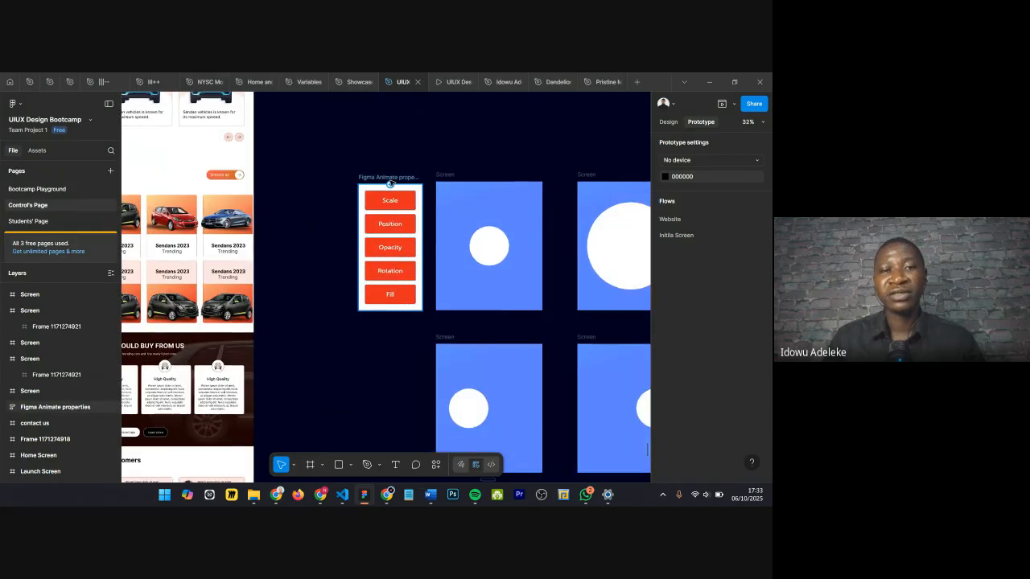
scroll(465, 168, "up", 3)
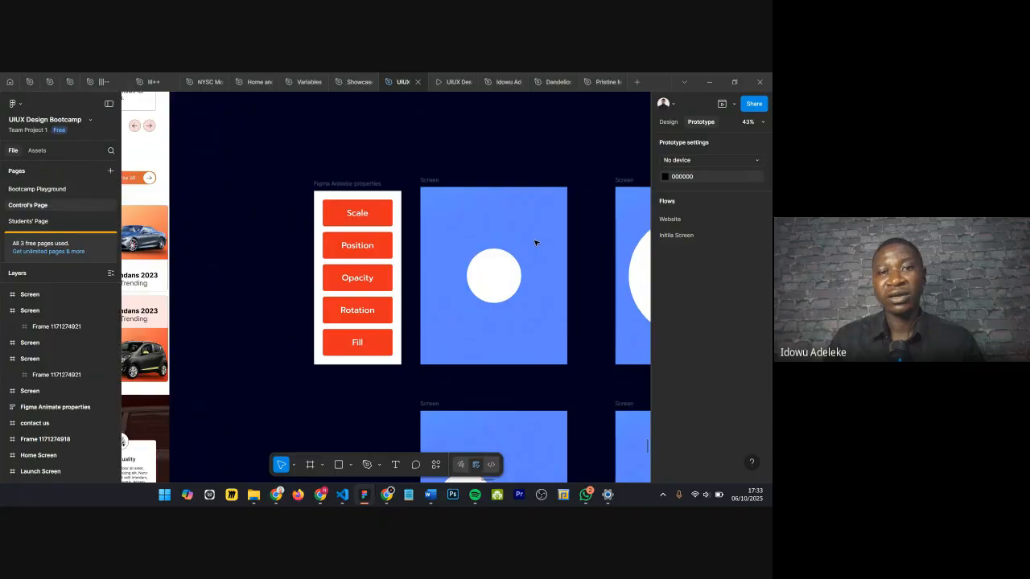
scroll(536, 243, "right", 2)
scroll(376, 179, "up", 3)
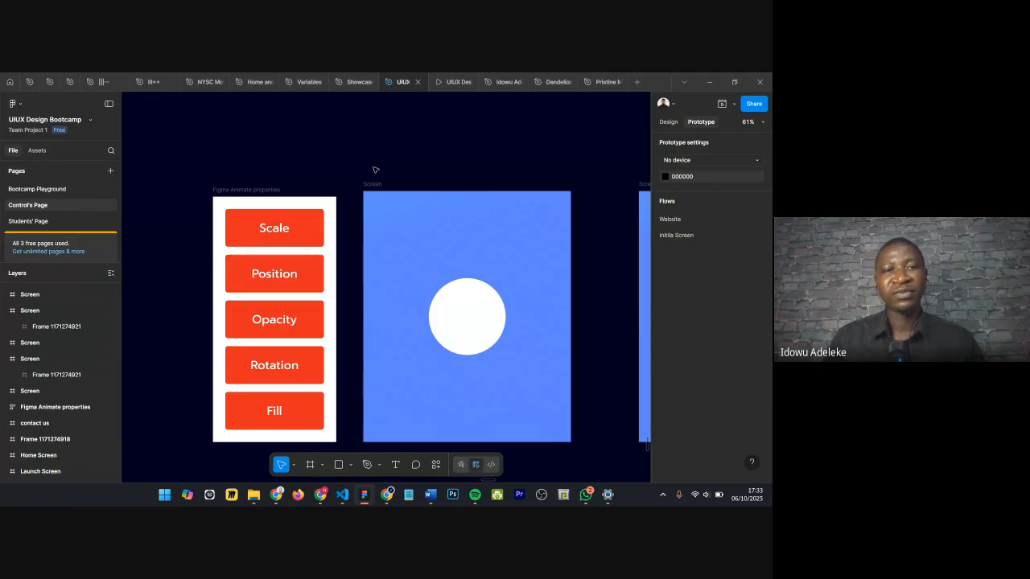
Step: Compare the paired blue circle screens in the first two rows, beside and below the animate properties list
scroll(401, 160, "down", 6, "ctrl")
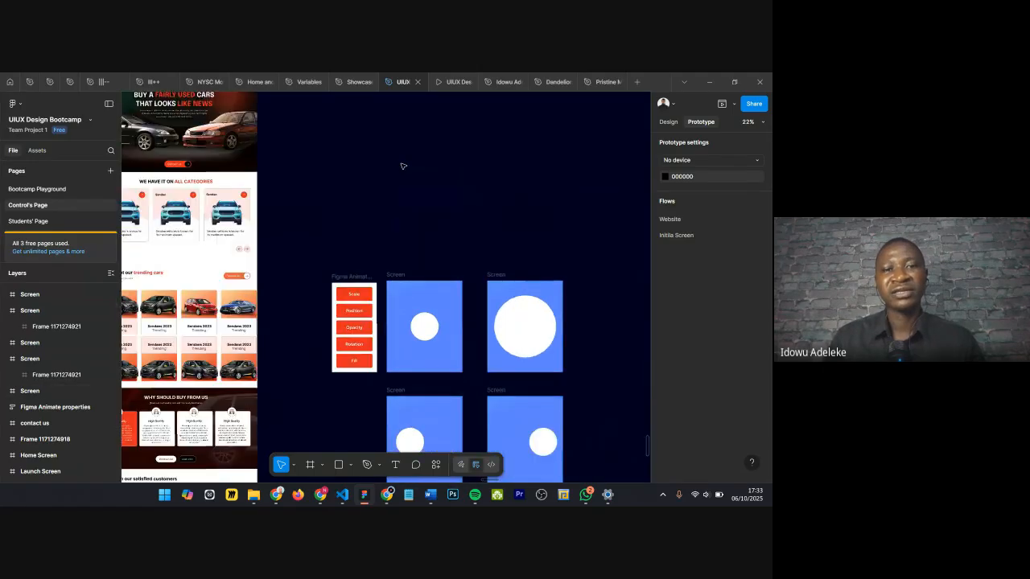
scroll(439, 221, "up", 3, "ctrl")
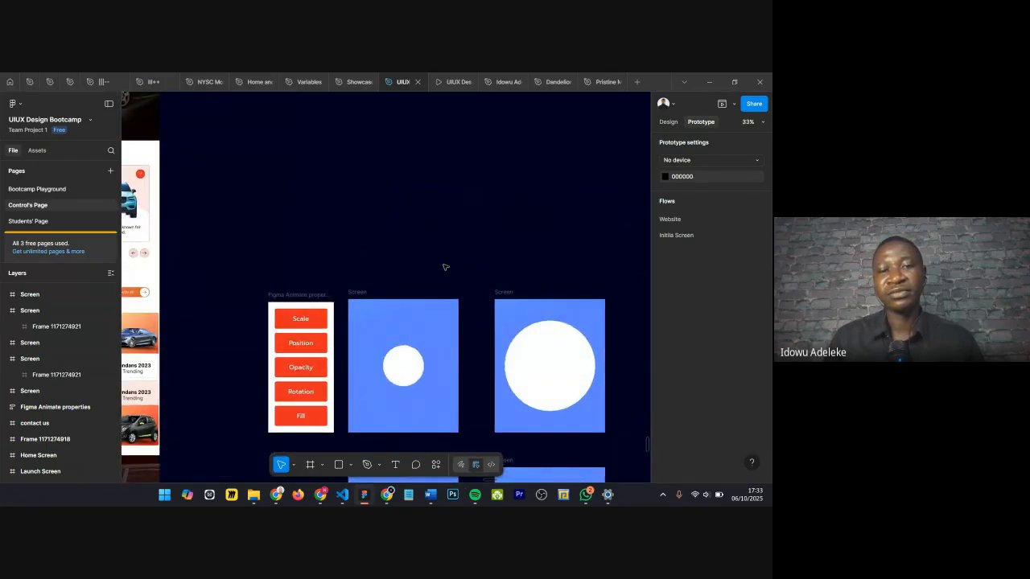
scroll(354, 209, "right", 3)
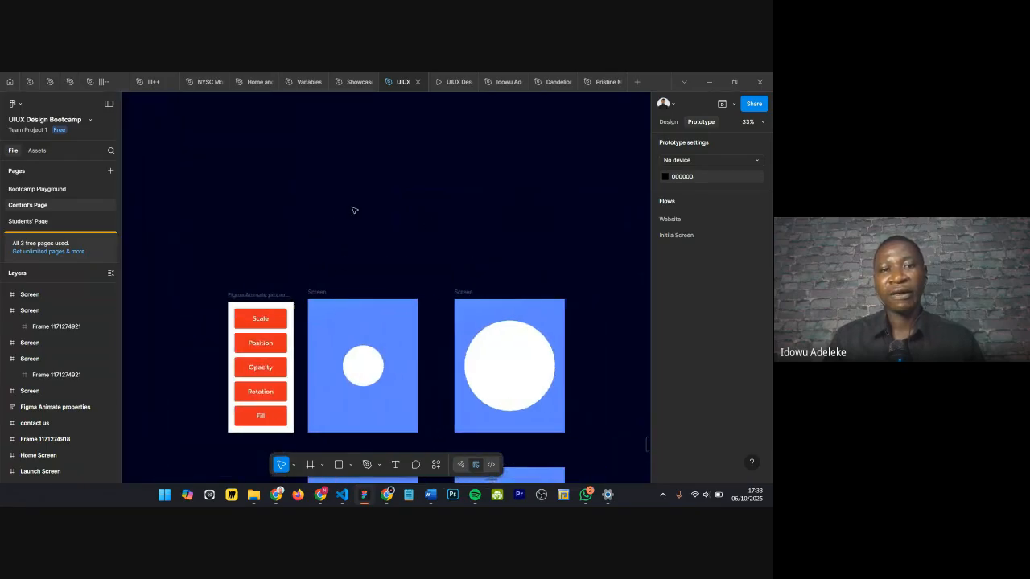
scroll(451, 254, "down", 3)
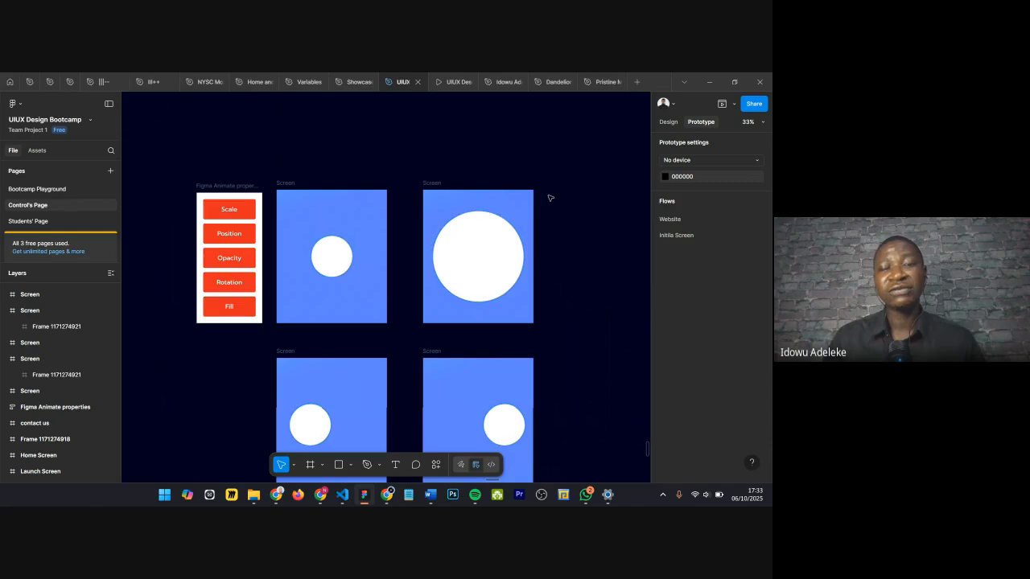
scroll(550, 198, "up", 2, "ctrl")
scroll(539, 222, "down", 4, "ctrl")
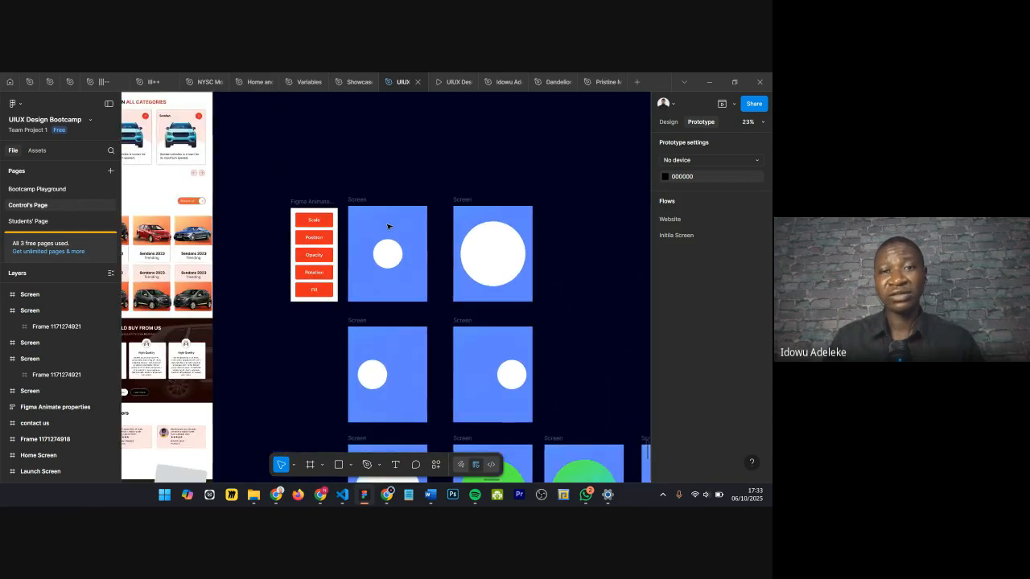
scroll(443, 210, "up", 2, "ctrl")
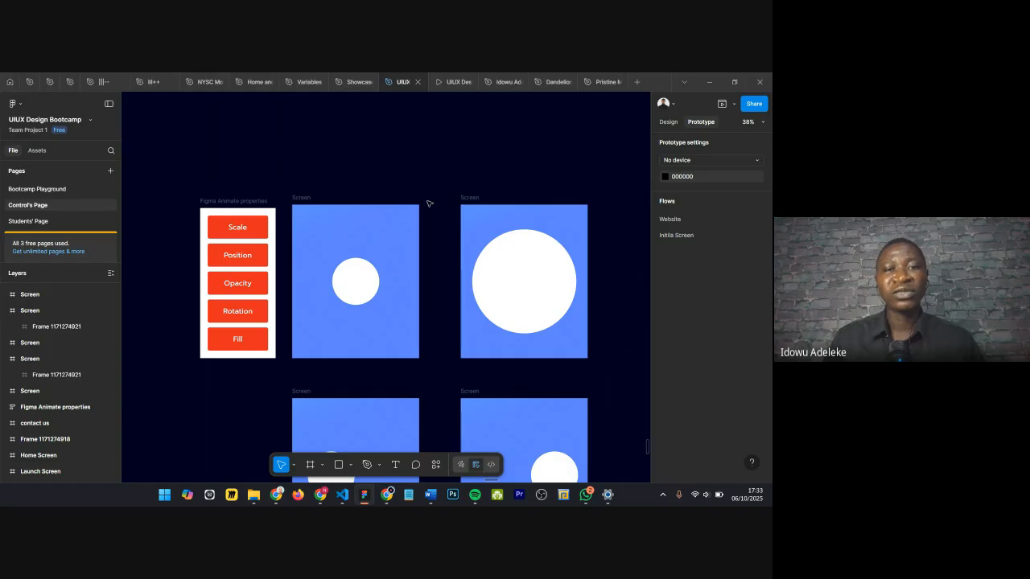
scroll(381, 170, "down", 3)
scroll(384, 175, "right", 1)
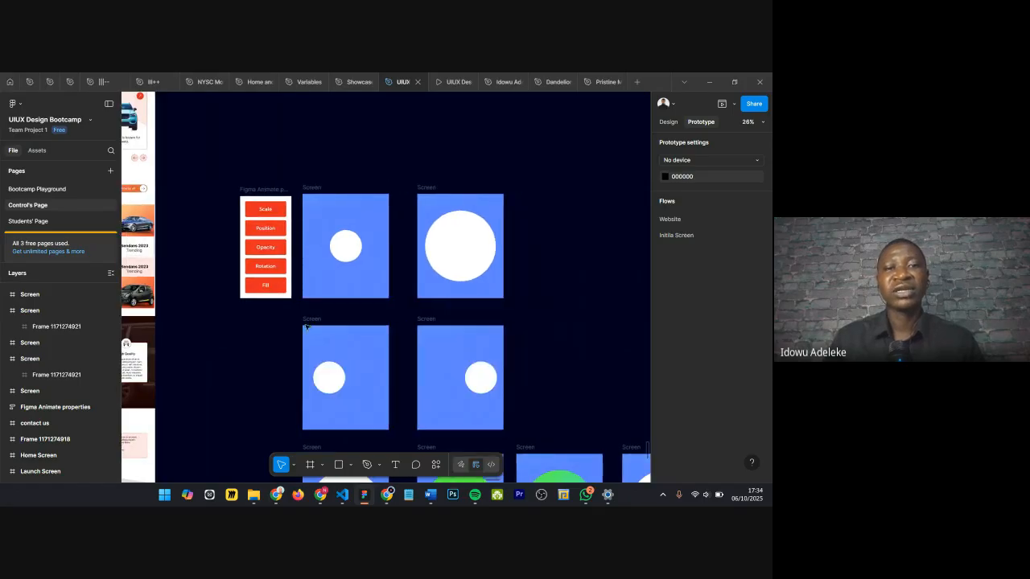
Step: Select the small-circle Screen frame next to the properties list and show its design properties
left_click(313, 202)
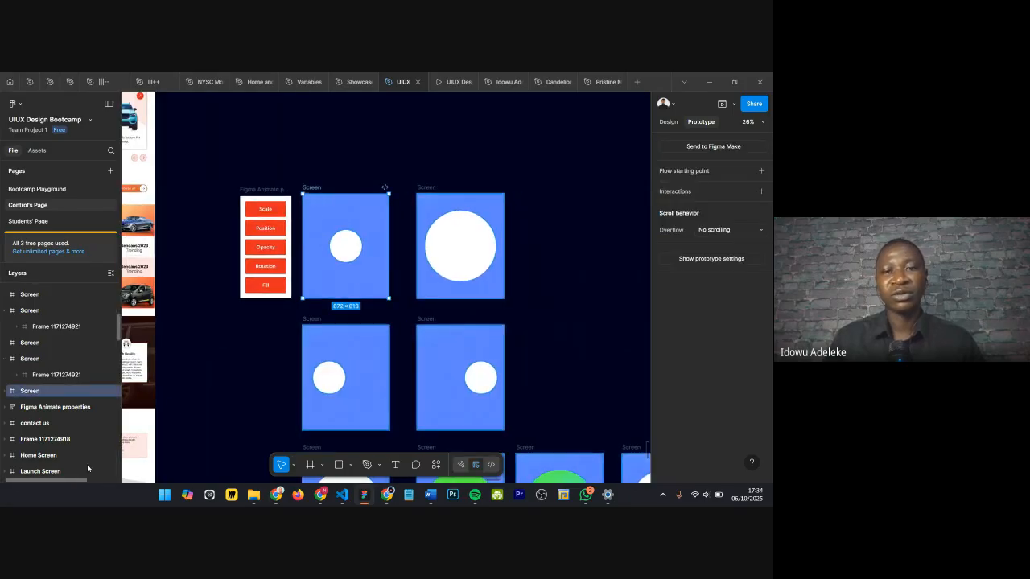
scroll(410, 348, "right", 1)
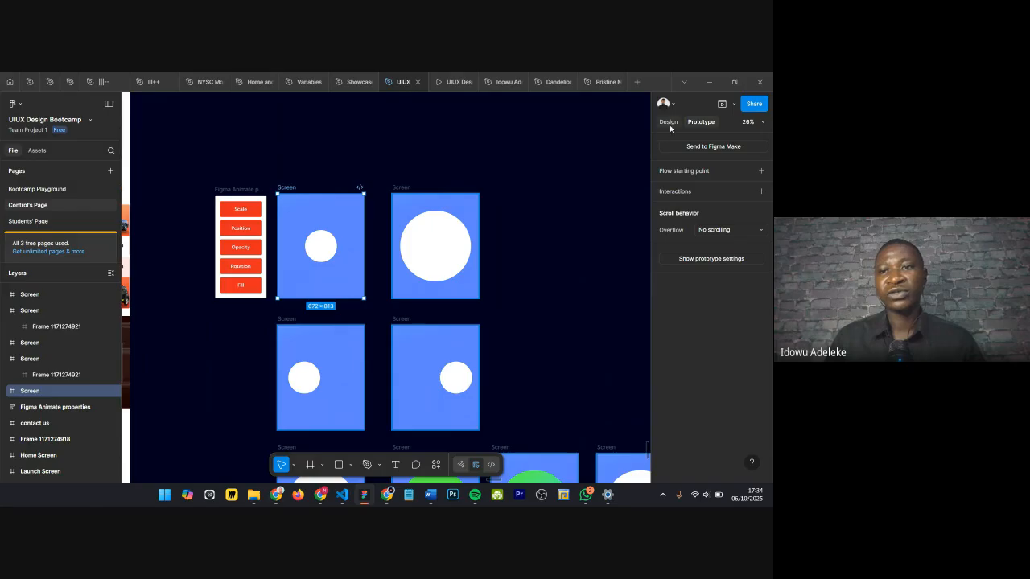
key("shift+e")
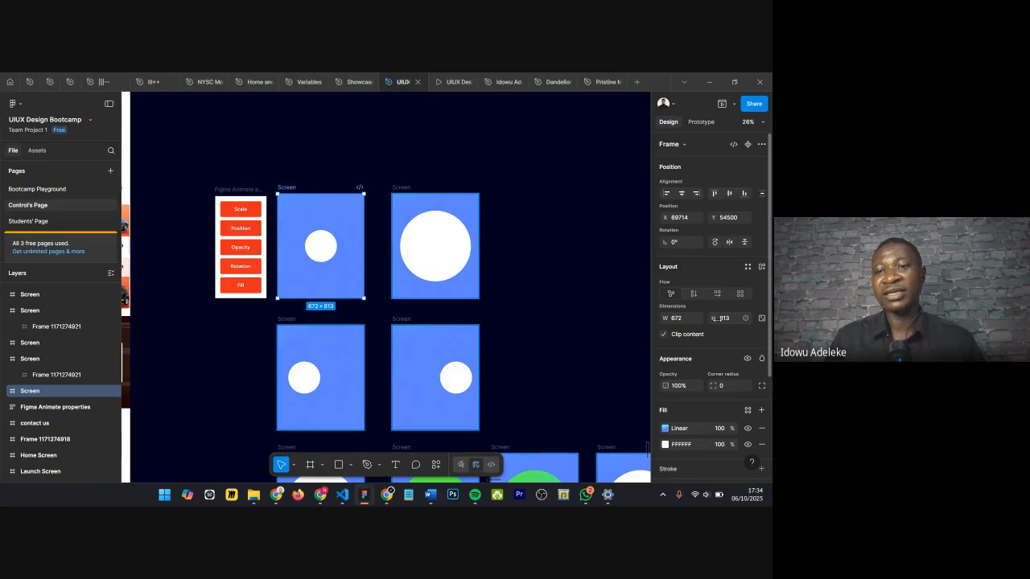
Step: Draw a new frame about 994 × 798 in the empty area beside the large-circle screen
scroll(499, 226, "right", 5)
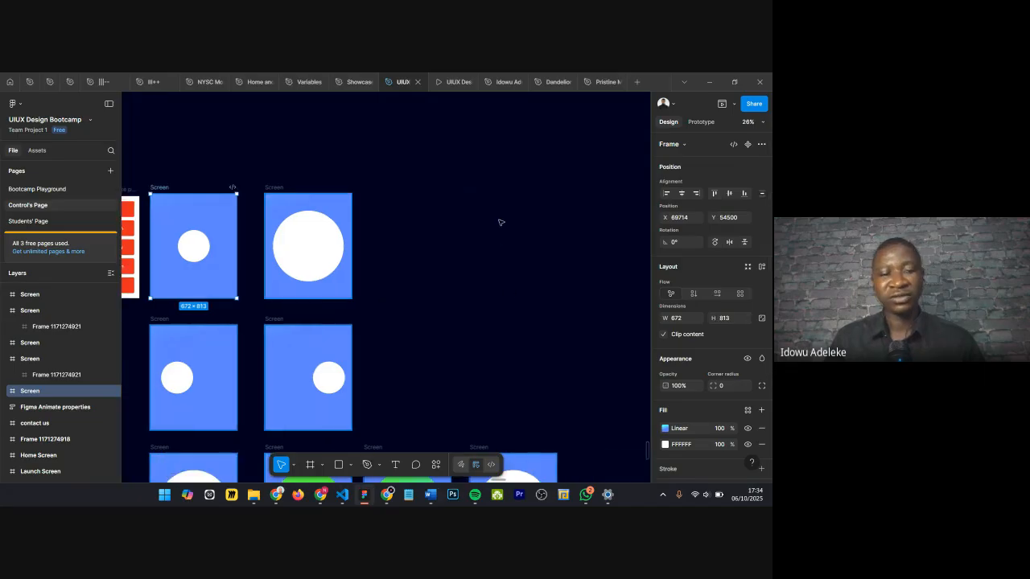
left_click(500, 222)
key("f")
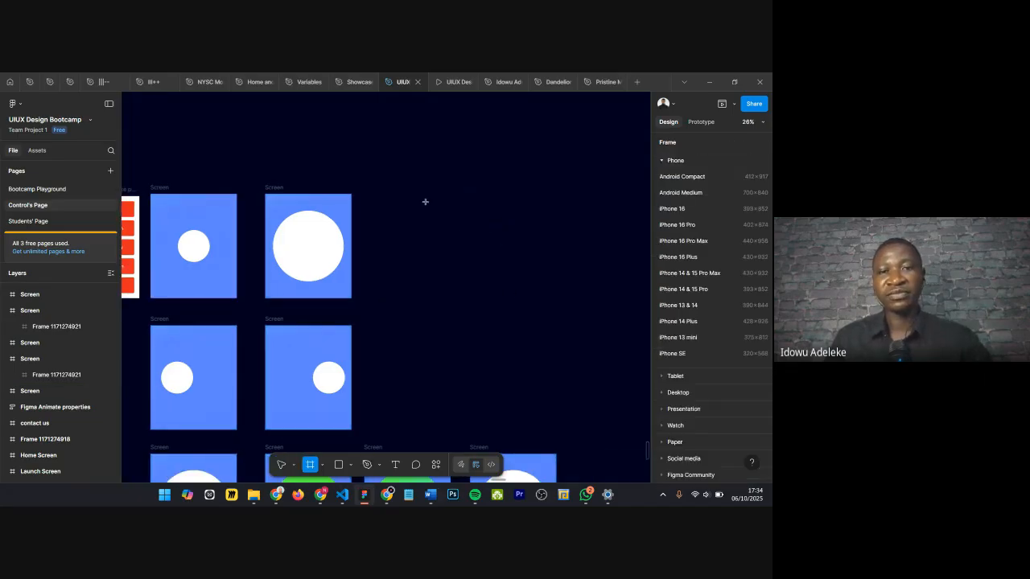
left_click_drag(551, 303, 424, 202)
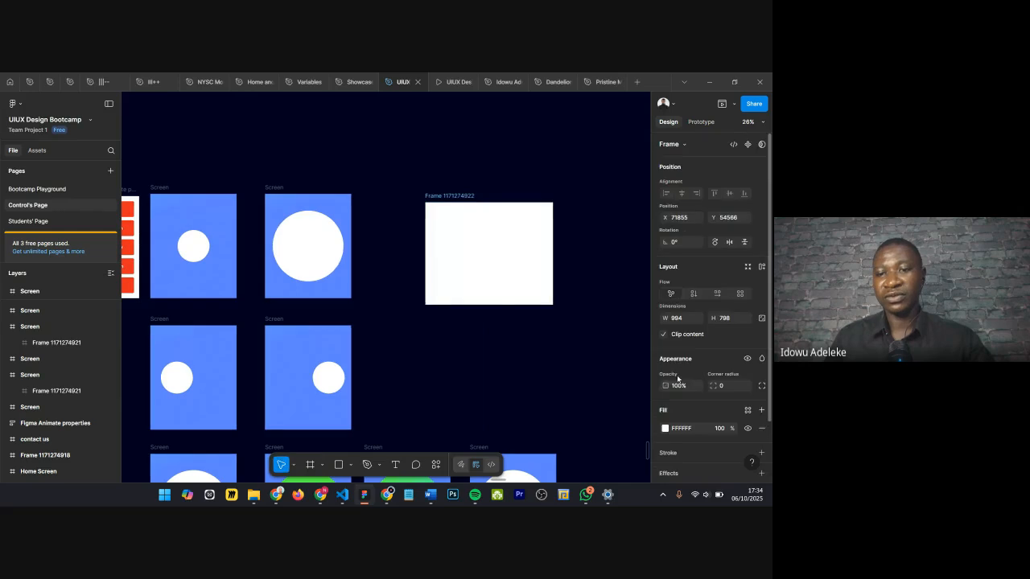
scroll(678, 393, "down", 2)
left_click(689, 383)
type("6")
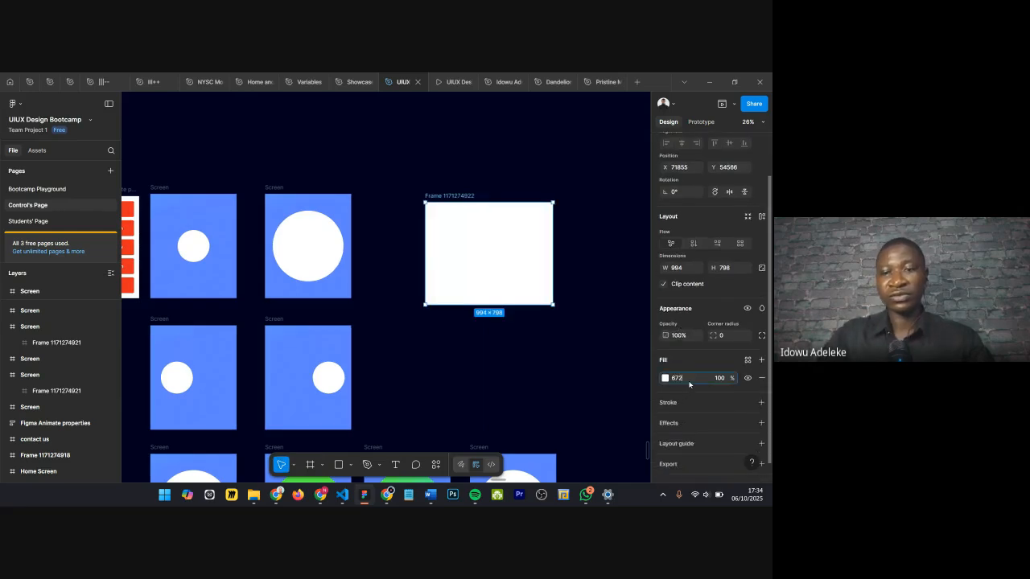
type("72")
key("BackSpace")
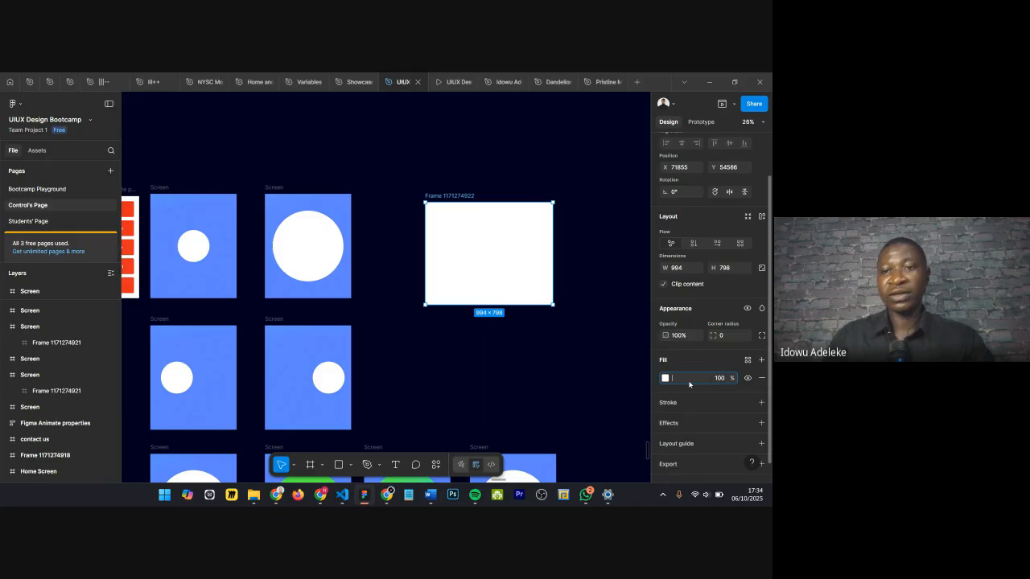
Step: Set the new white frame's dimensions to 672 wide by 813 high
left_click(686, 270)
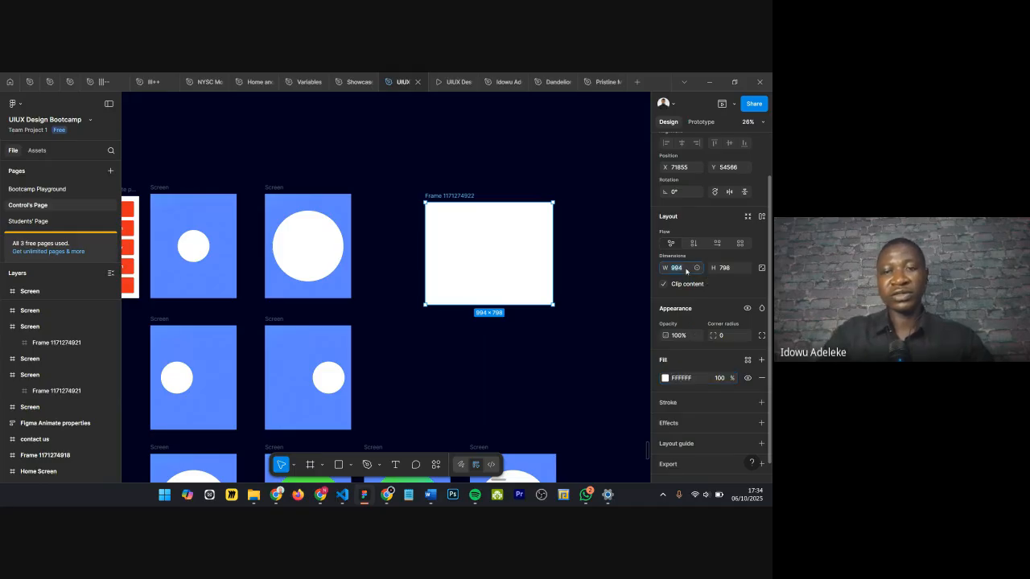
type("672")
key("Return")
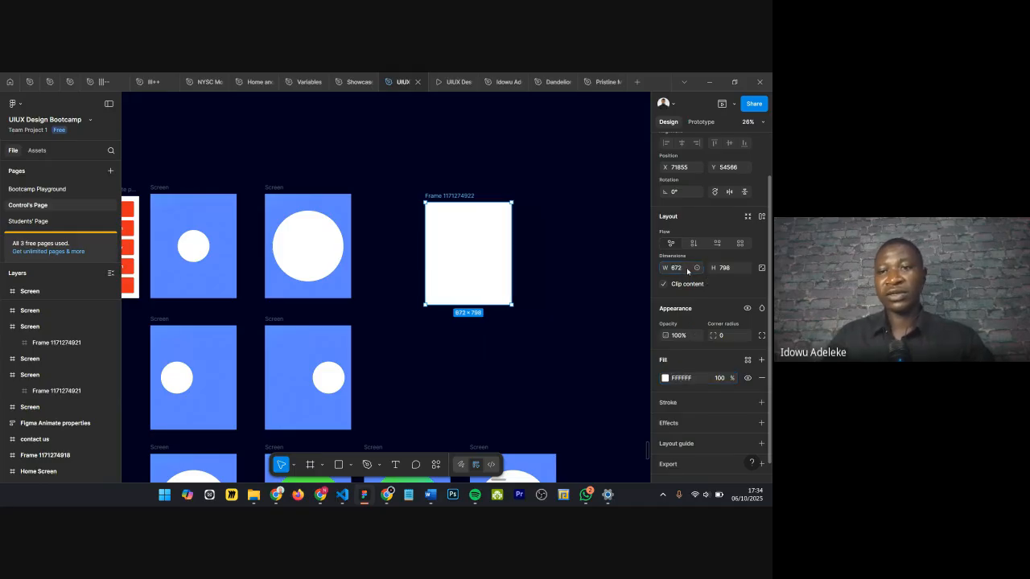
left_click(726, 268)
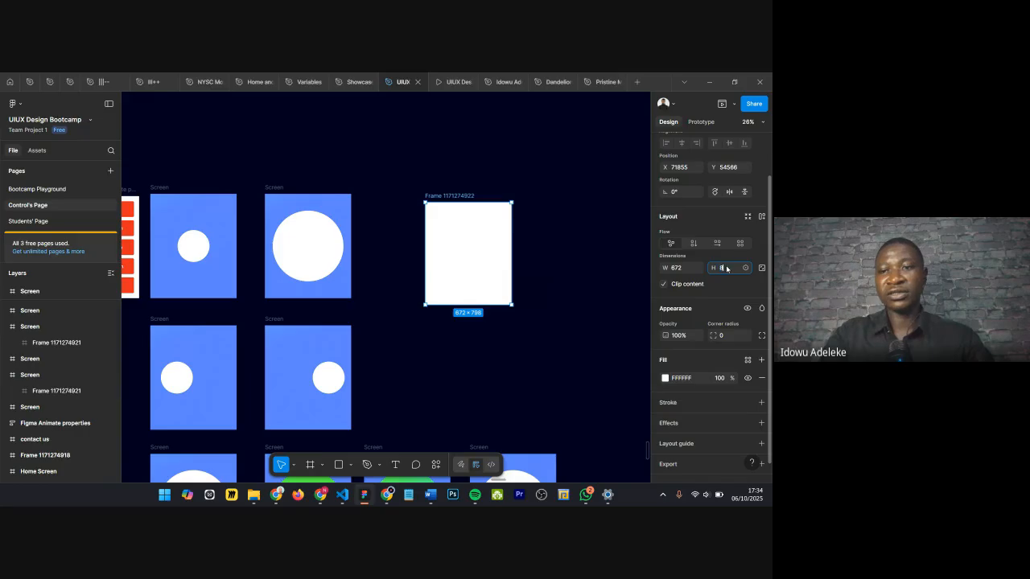
type("813")
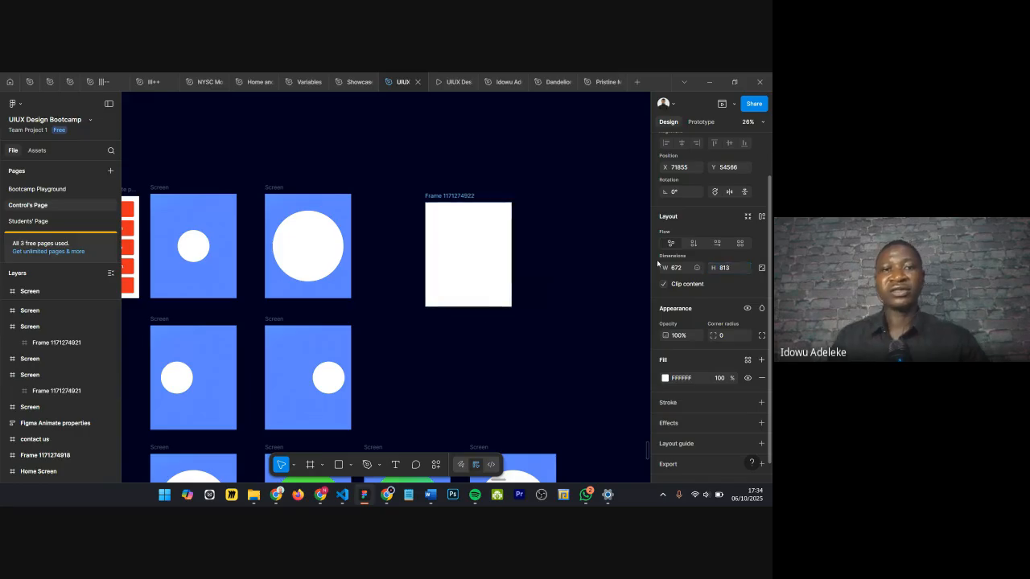
key("Return")
Step: Move the new frame closer to the large-circle screen and fill it with the blue sampled from the small-circle screen
left_click_drag(424, 198, 402, 189)
scroll(358, 230, "left", 2)
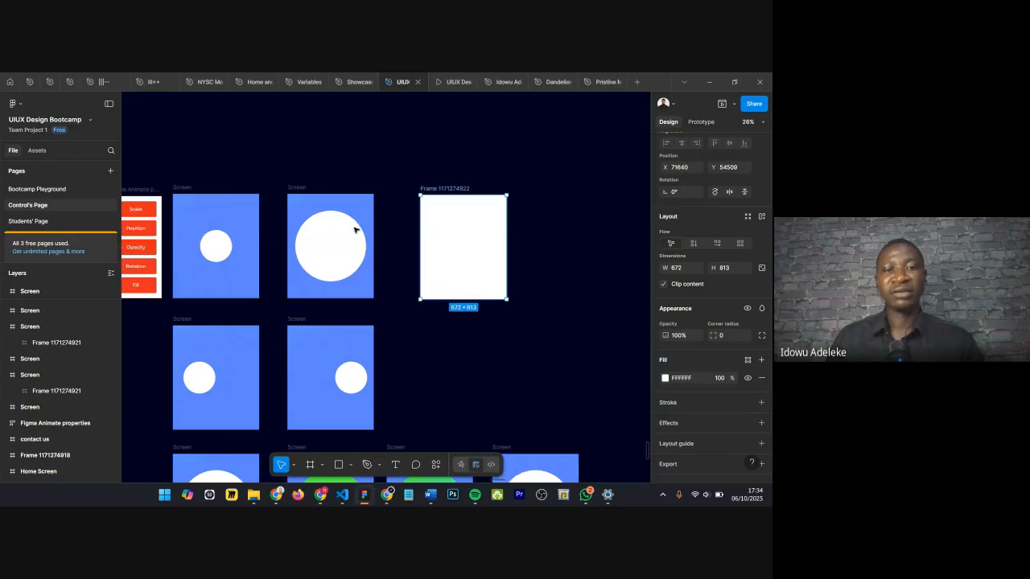
key("i")
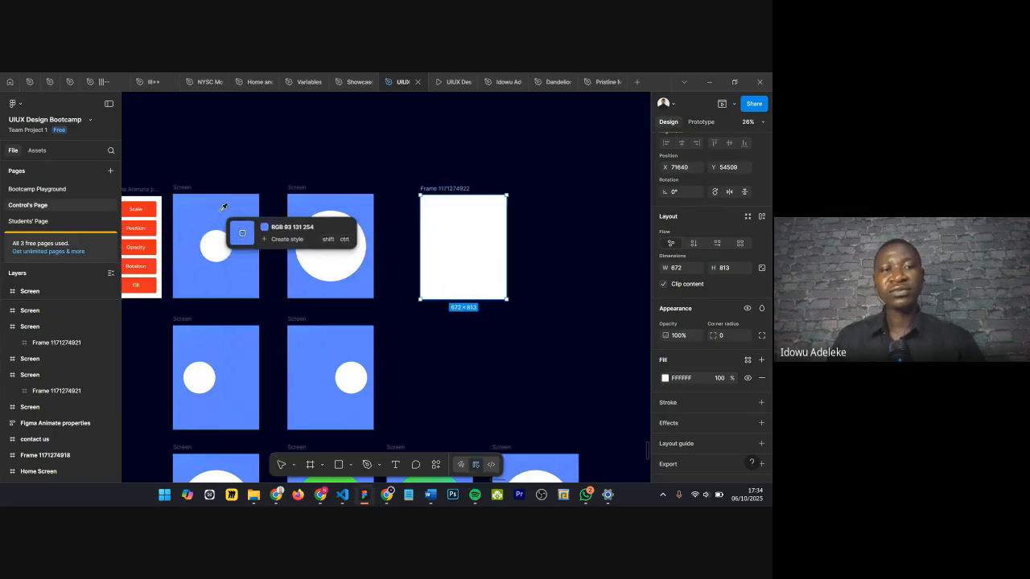
left_click(221, 222)
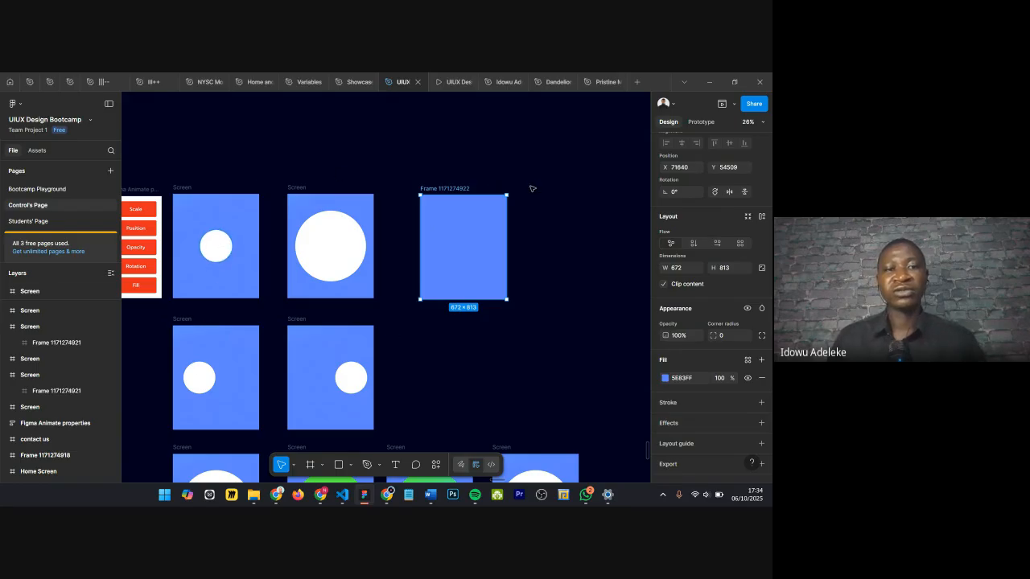
Step: Draw a circle about 326 × 326 near the middle of the new blue frame using the Ellipse tool
left_click(221, 253)
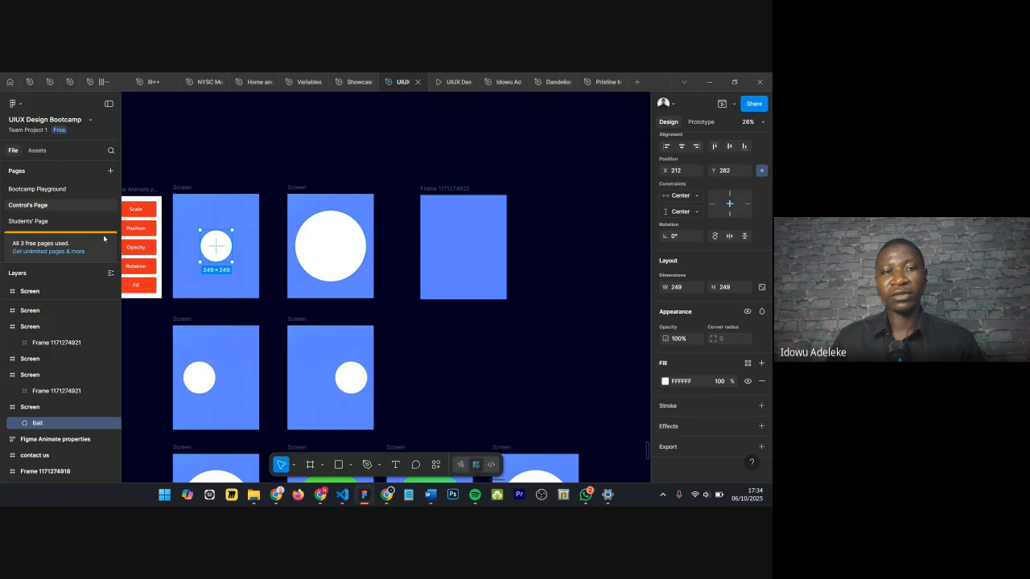
scroll(523, 332, "up", 1)
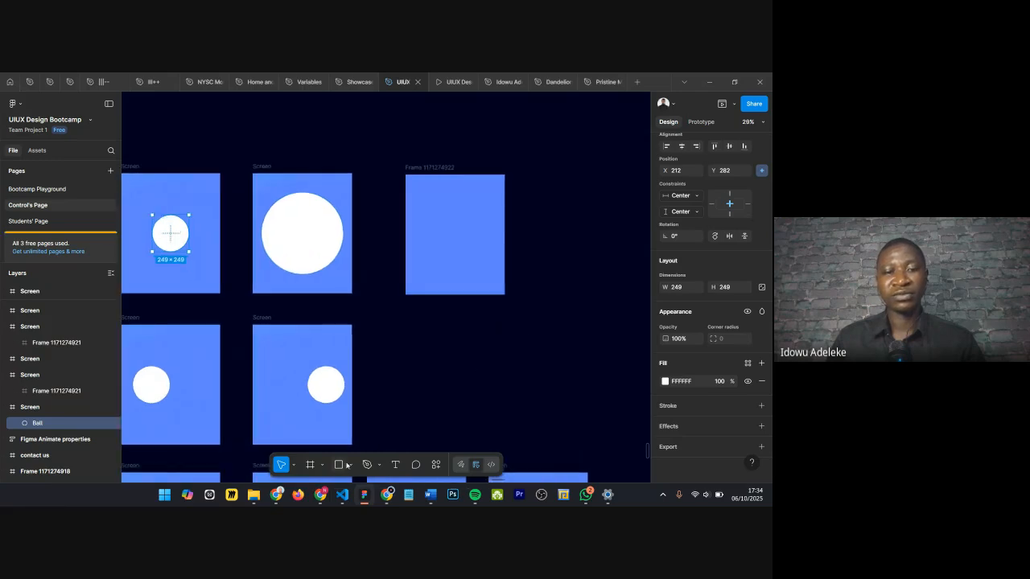
left_click(351, 464)
left_click(384, 408)
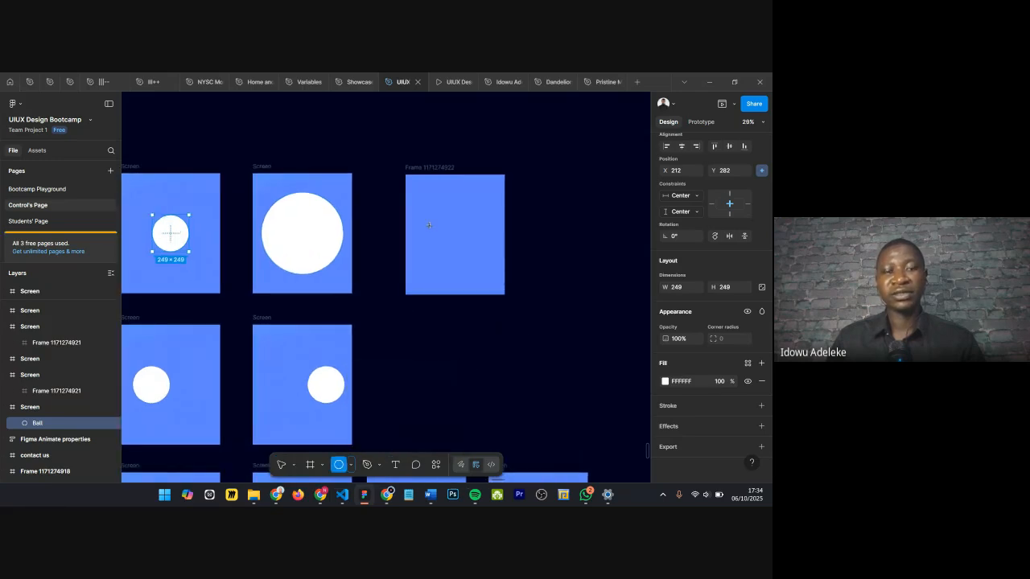
left_click_drag(437, 209, 478, 257)
Step: Set the new circle's size to 250 × 250 and center it horizontally and vertically in its frame
left_click(162, 233)
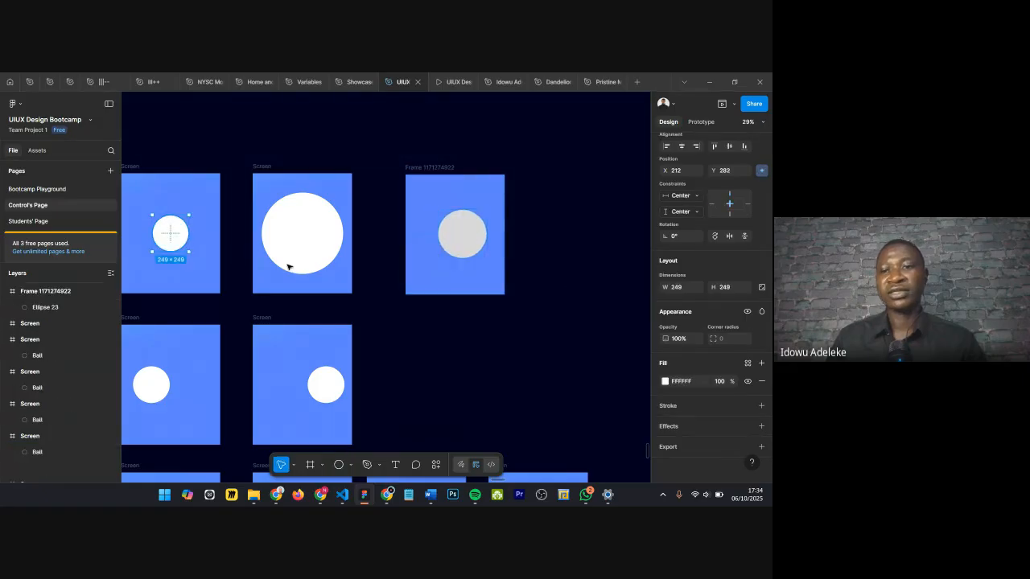
left_click(454, 239)
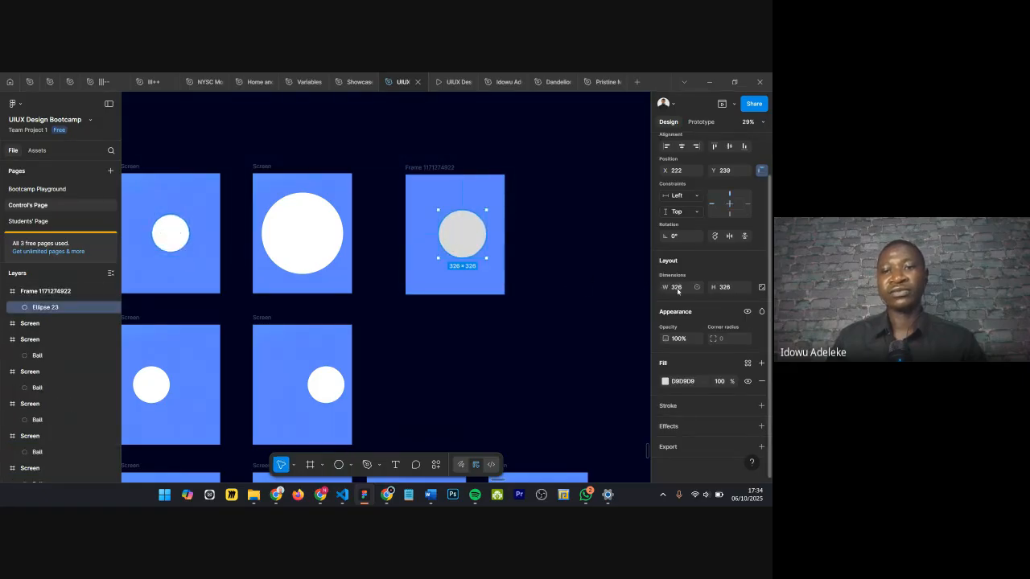
type("250")
key("Return")
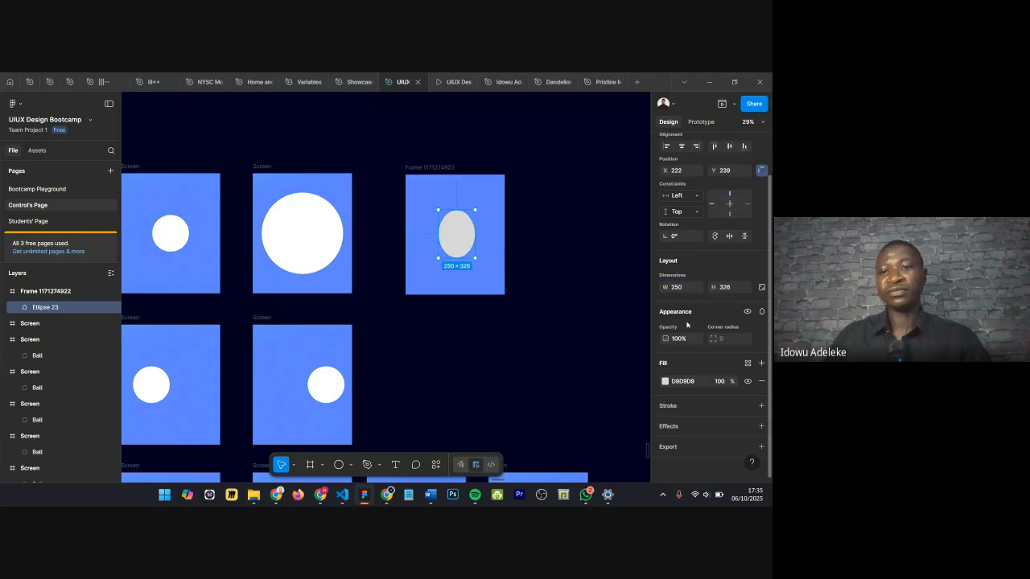
left_click(727, 291)
type("2")
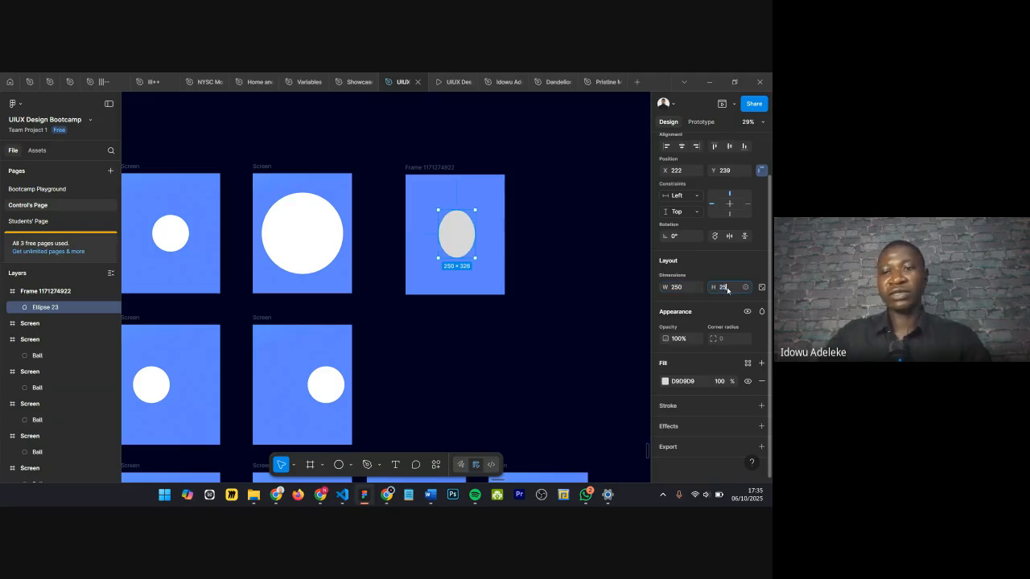
type("50")
key("Return")
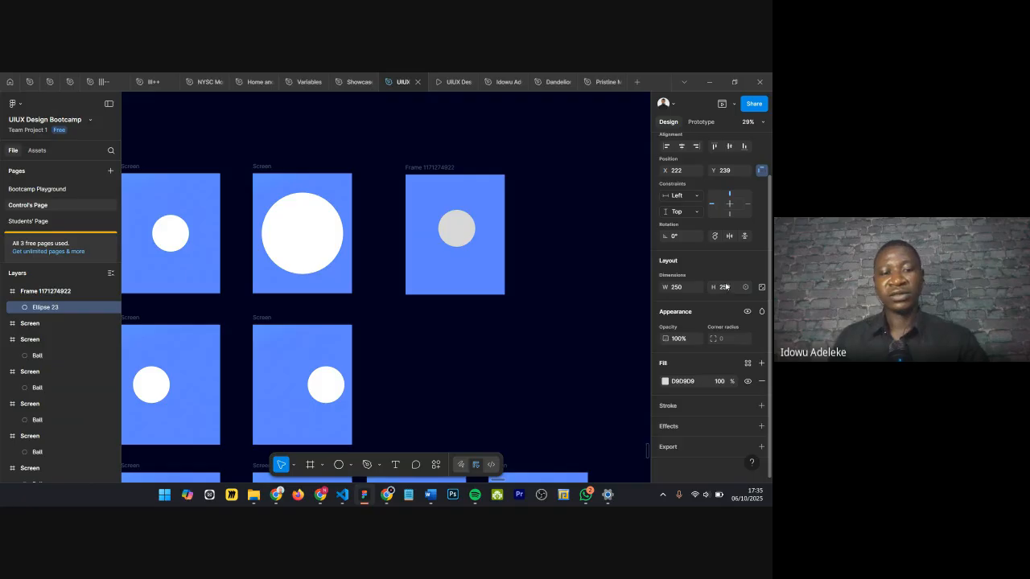
key("alt+h")
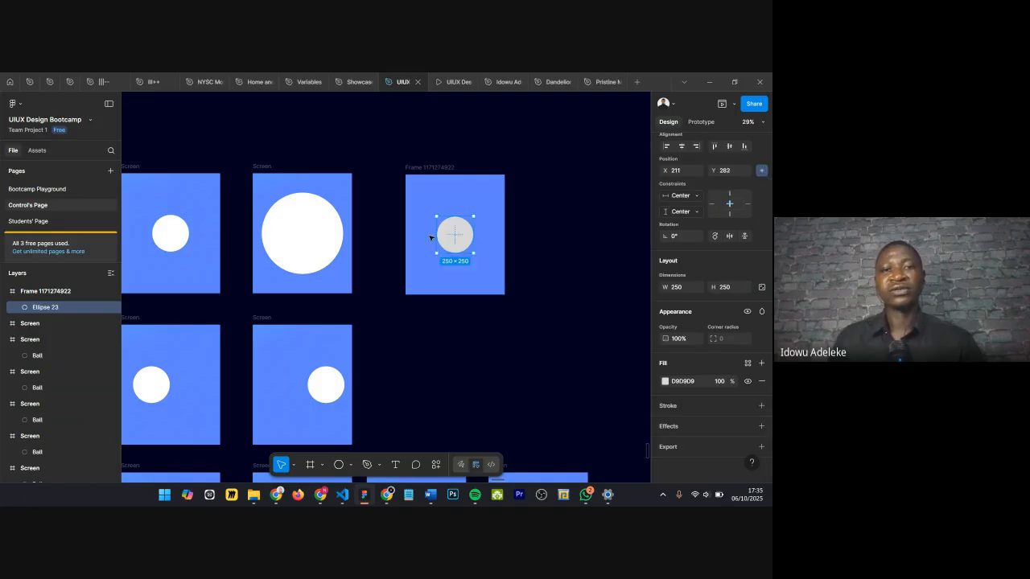
Step: Rename the new blue frame as Arboard
scroll(493, 195, "up", 3)
left_click(386, 139)
scroll(386, 138, "right", 1)
scroll(330, 166, "up", 1)
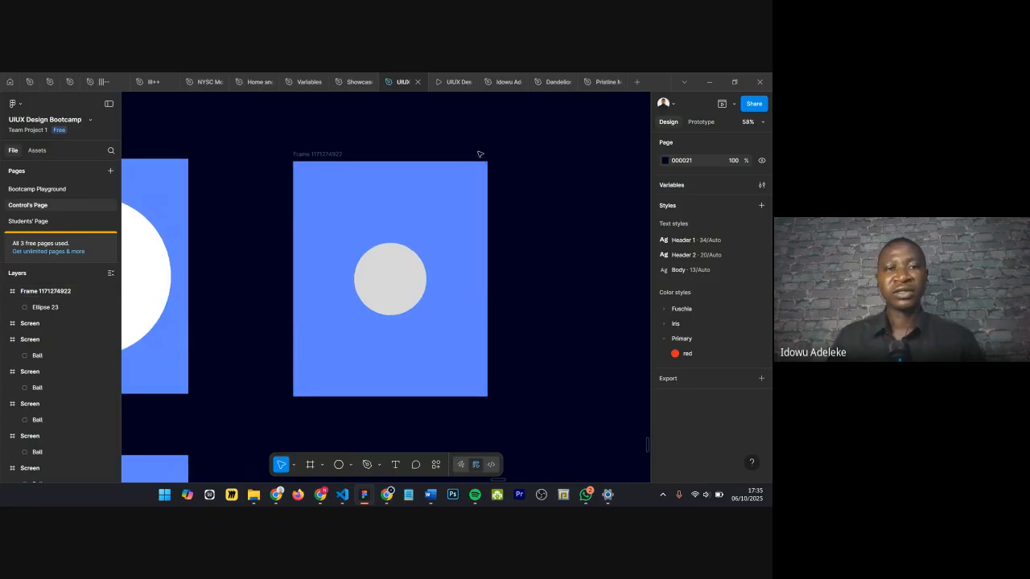
left_click(313, 155)
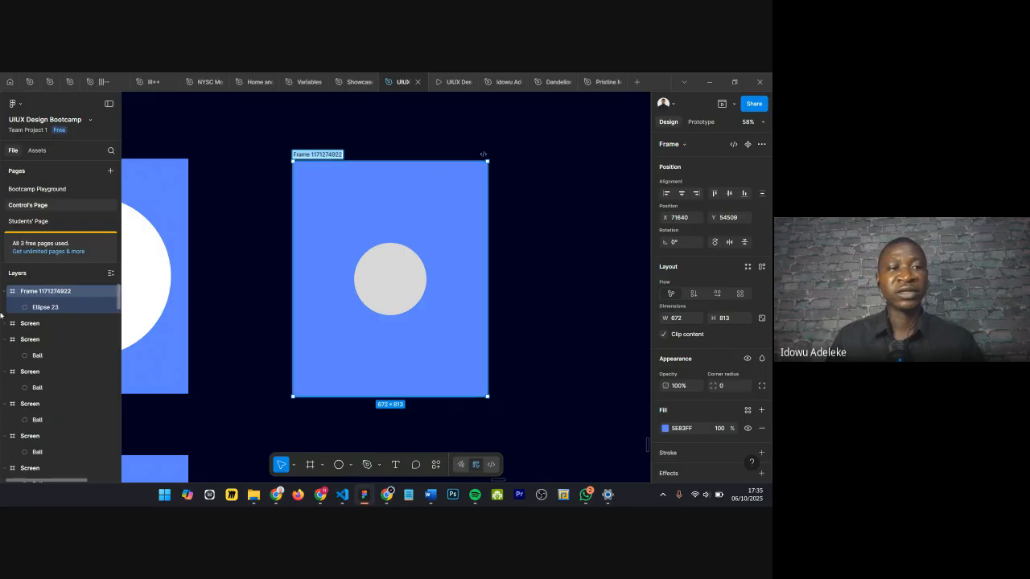
double_click(45, 290)
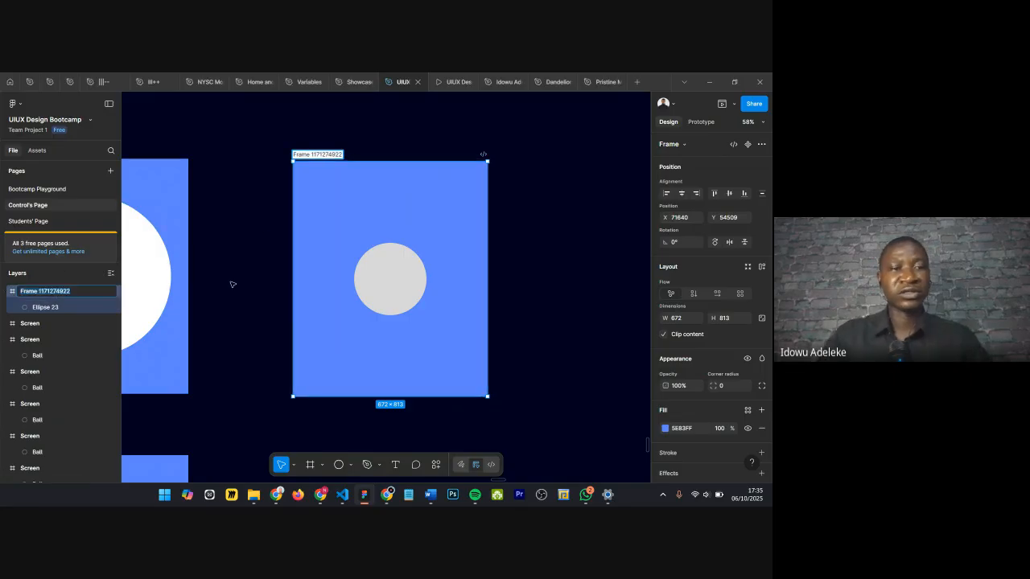
type("Arboard")
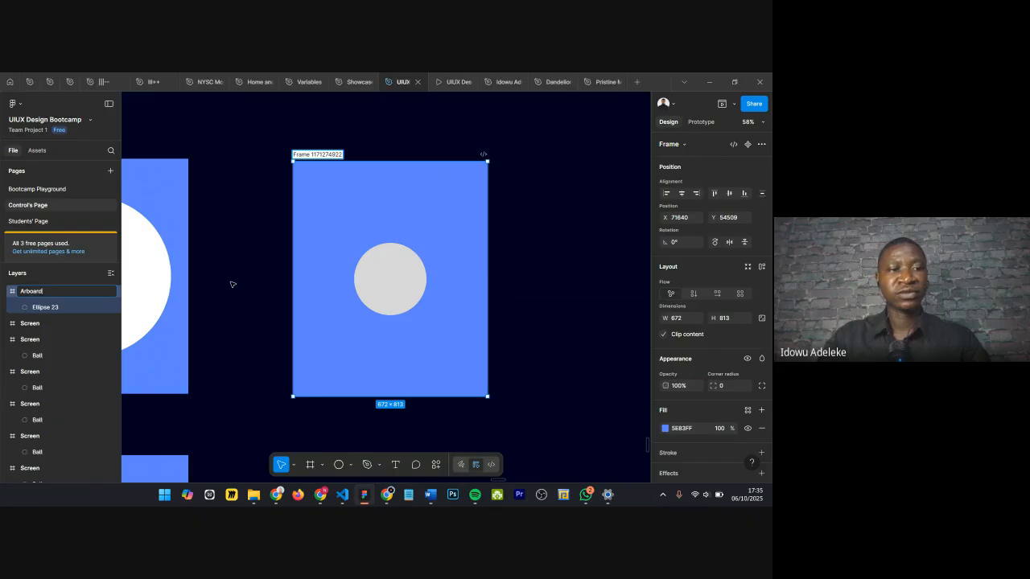
key("Return")
Step: Move the Arboard frame to about X 71560, Y 54500, level with the top of the neighbouring large-circle screen
scroll(240, 280, "left", 5)
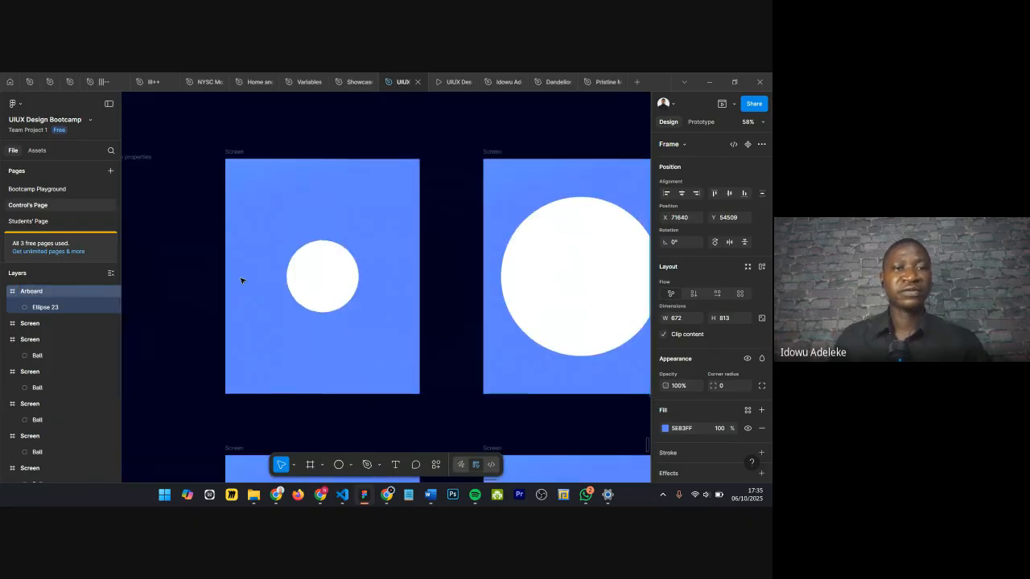
left_click(237, 153)
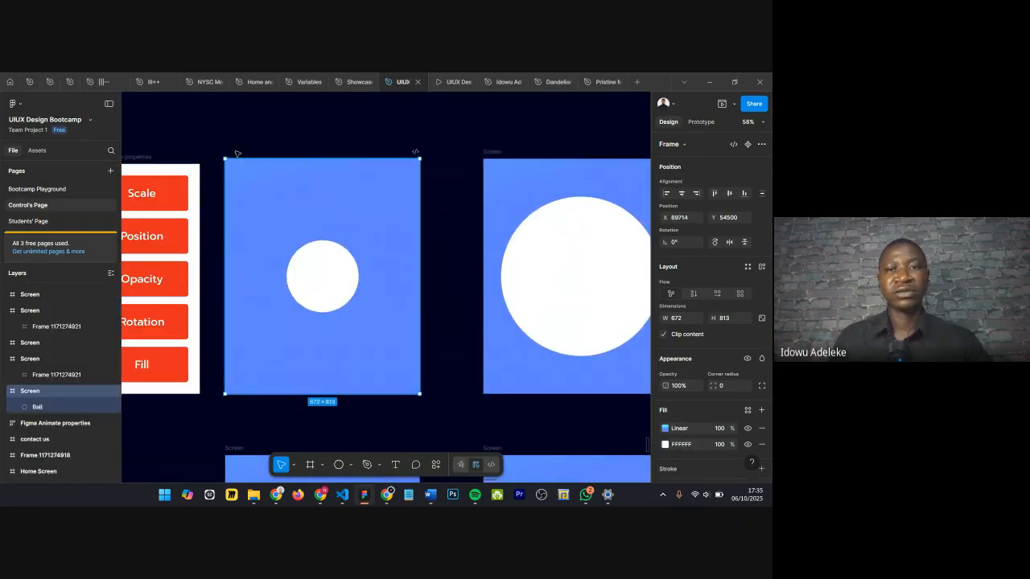
scroll(238, 152, "right", 5)
left_click(367, 150)
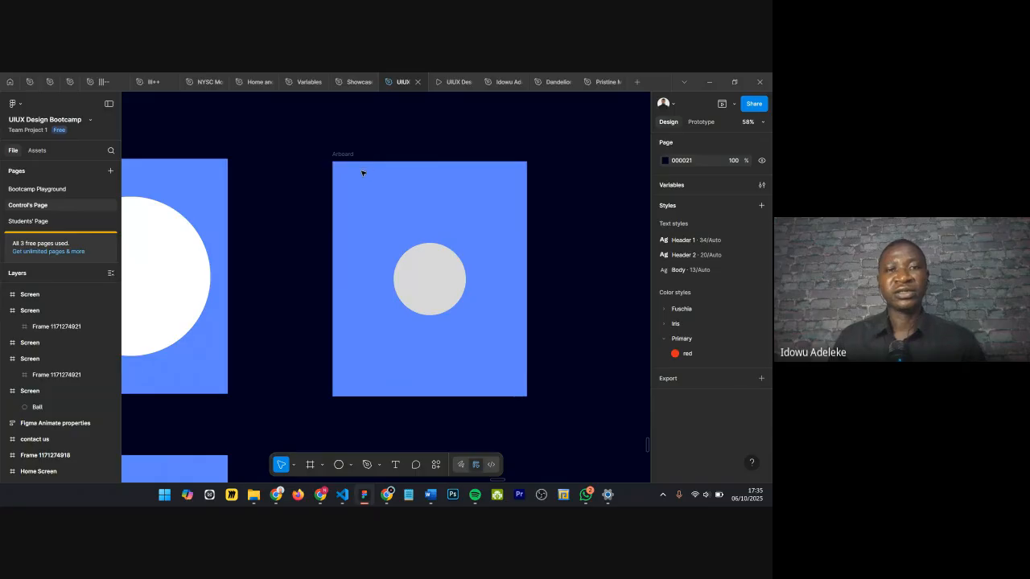
scroll(348, 157, "up", 3)
left_click(323, 149)
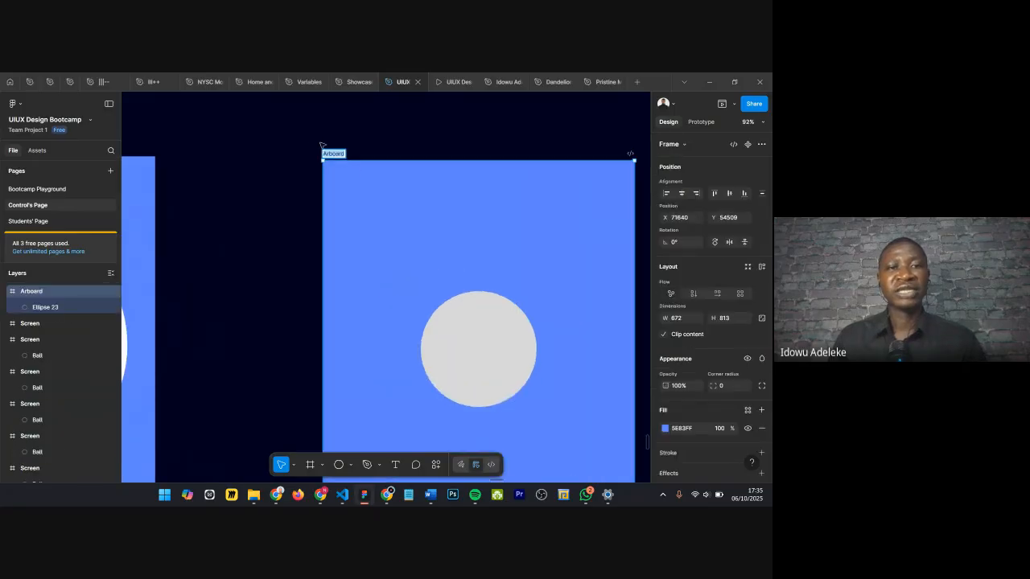
left_click(349, 143)
left_click_drag(335, 155, 299, 152)
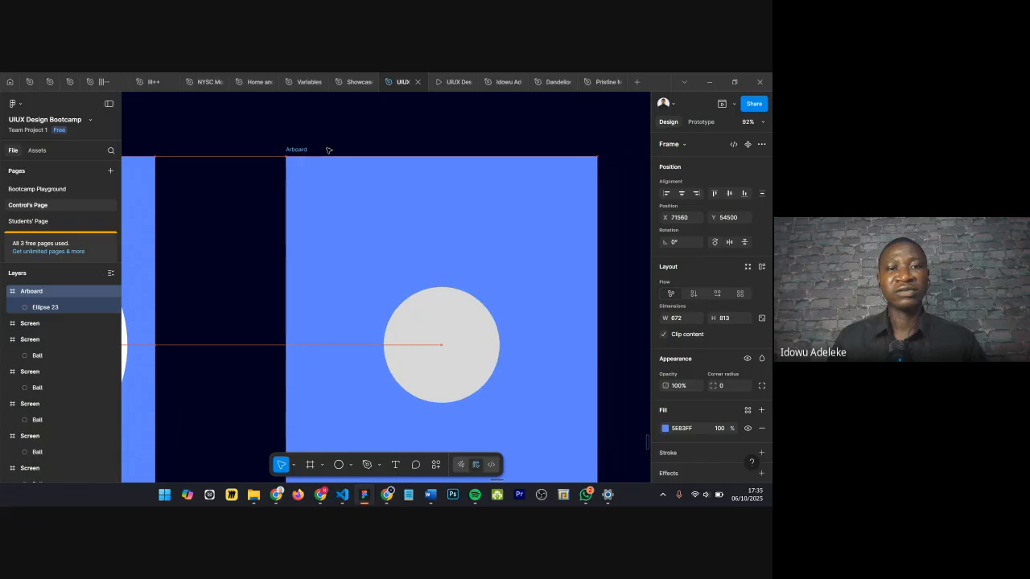
Step: Show the prototype properties of the Arboard frame
scroll(335, 148, "down", 3)
scroll(451, 139, "right", 2)
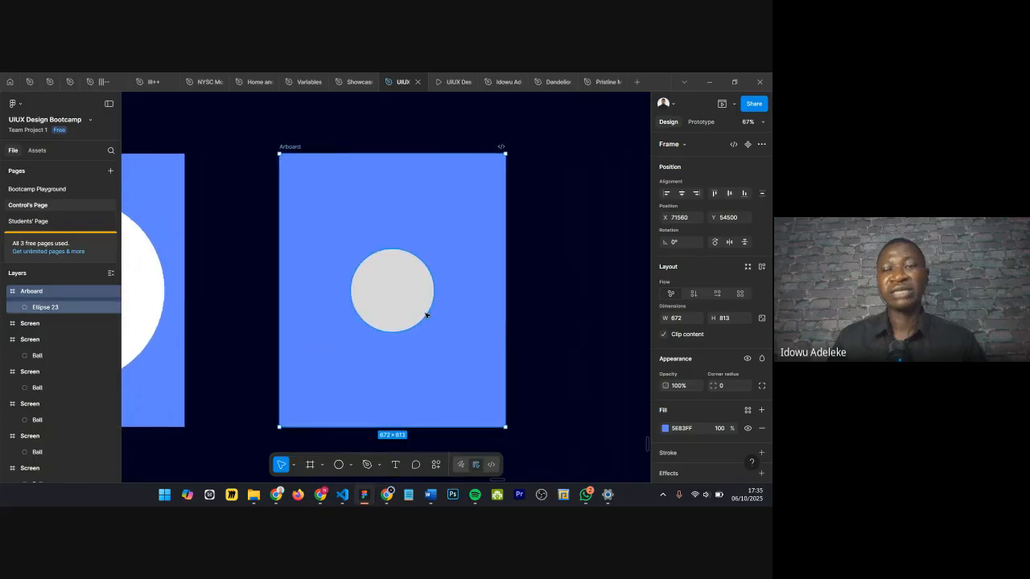
left_click(701, 124)
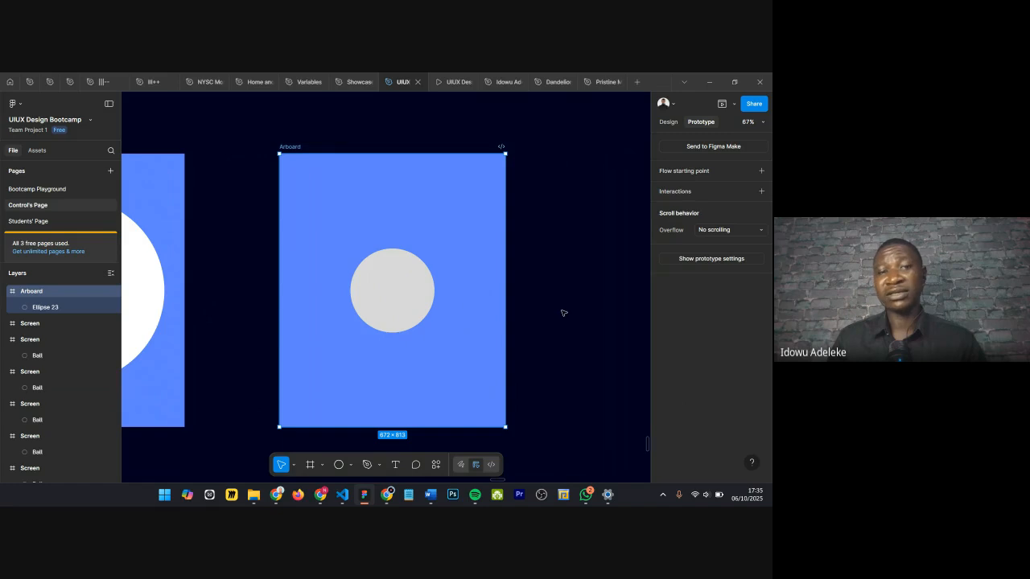
Step: Rename the ellipse inside the Arboard frame as Circle and deselect it
scroll(331, 131, "down", 3)
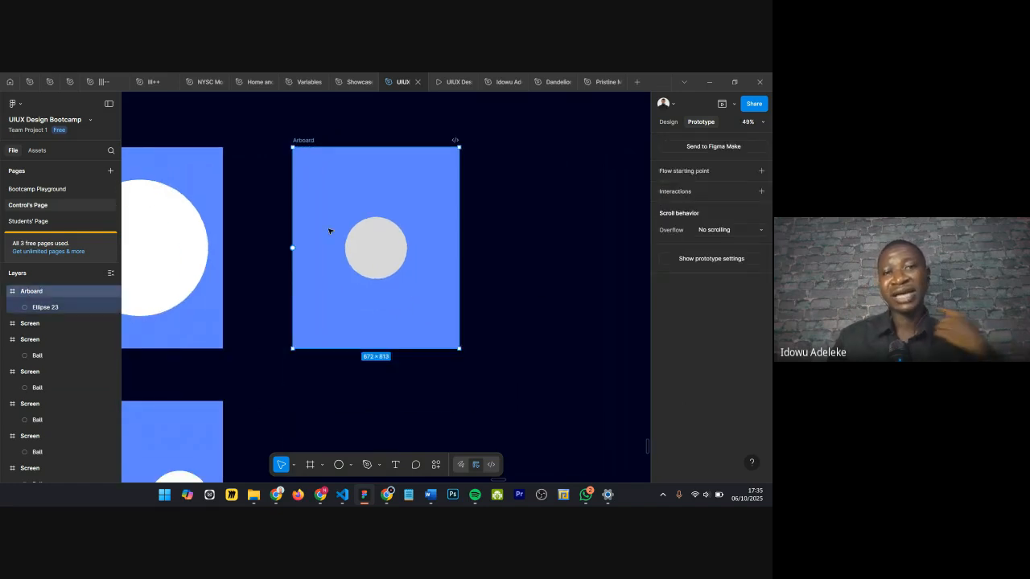
left_click(372, 242)
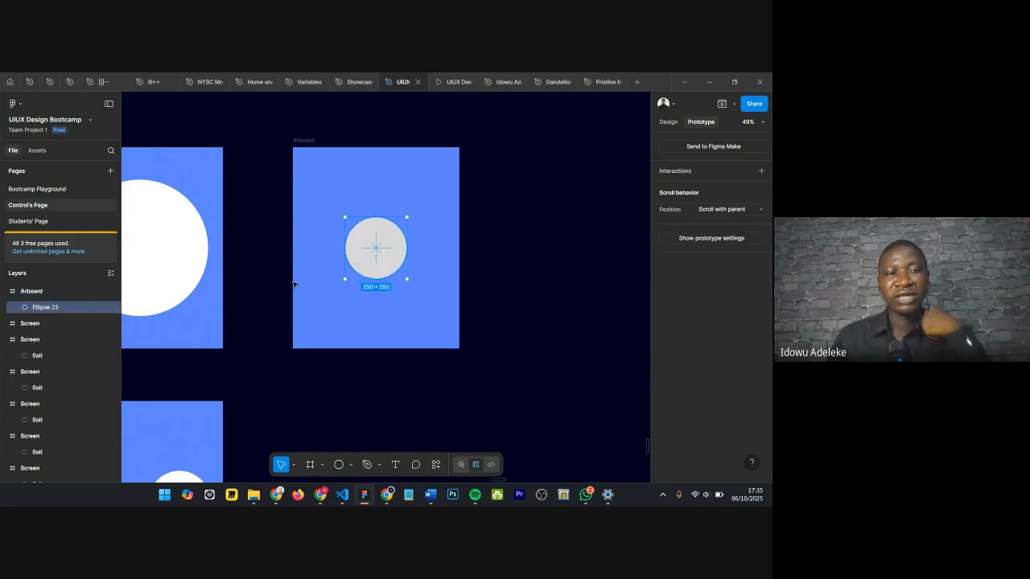
double_click(95, 306)
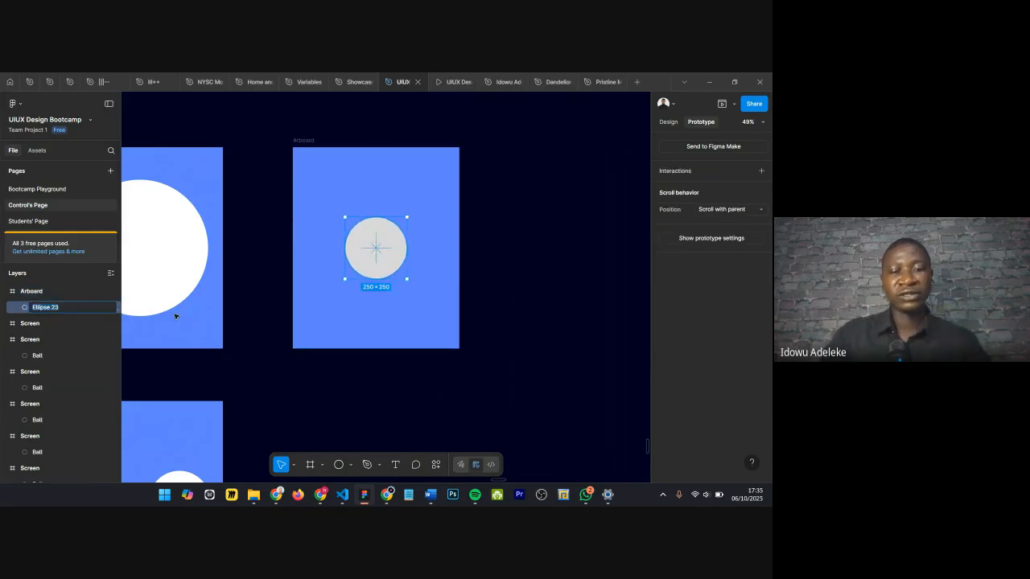
type("Circle")
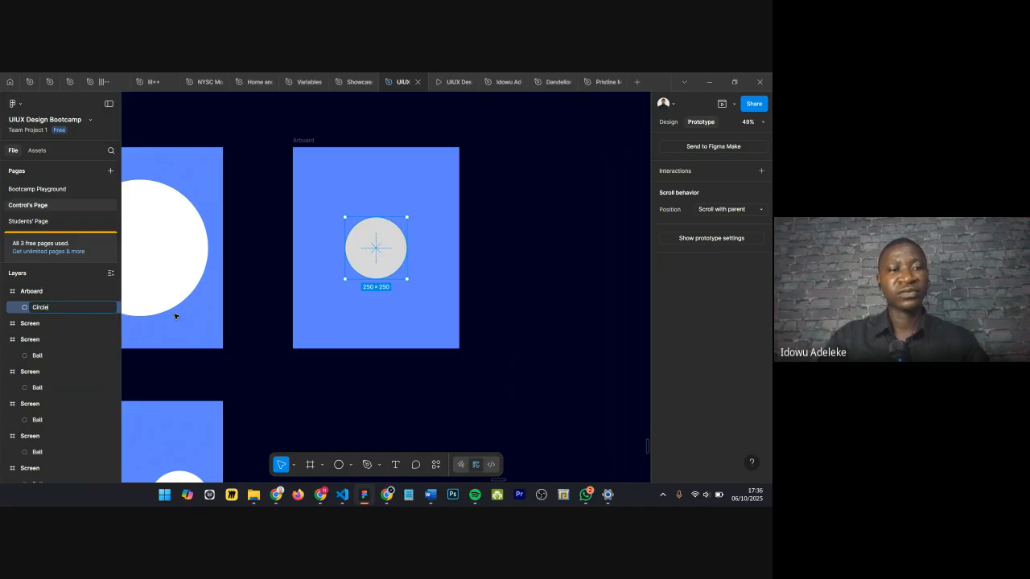
key("Return")
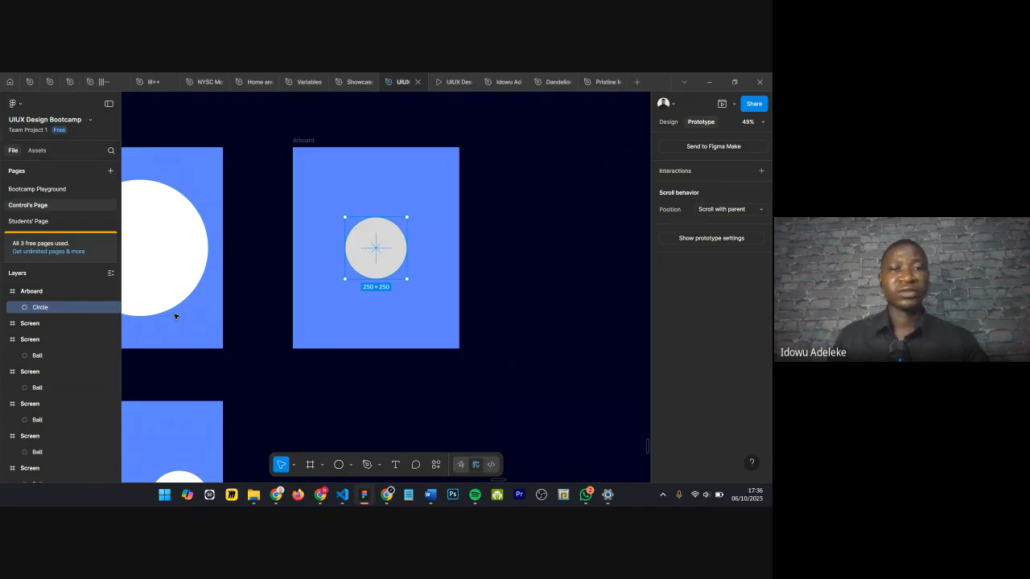
left_click(342, 159)
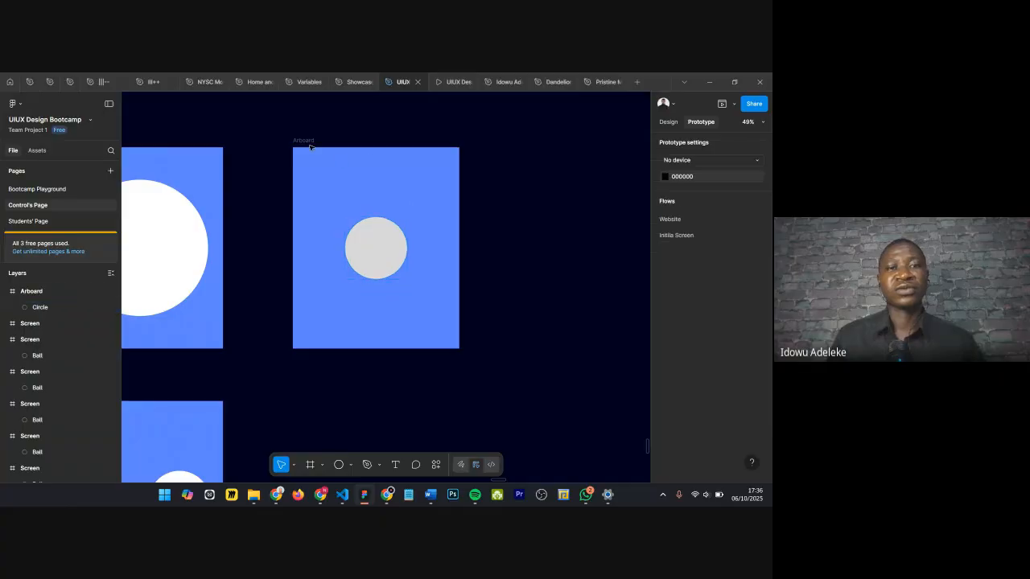
Step: Duplicate the Arboard frame and place the copy to the right of the original
left_click(306, 142)
left_click_drag(305, 142, 493, 134)
left_click(494, 135)
scroll(493, 134, "down", 4)
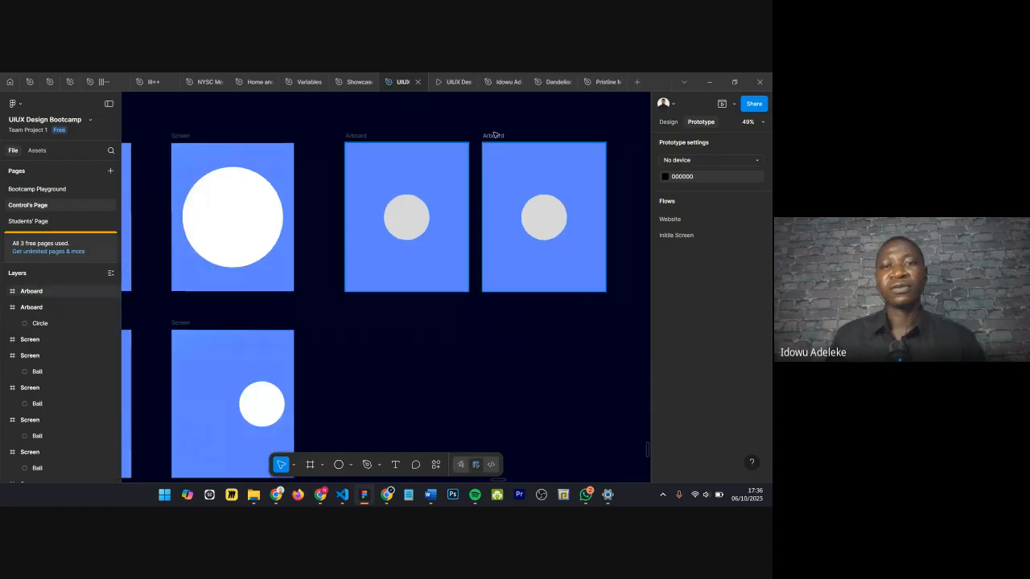
Step: Connect the first Arboard frame to its duplicate with a prototype interaction and close the interaction settings
left_click(384, 139)
left_click(385, 138)
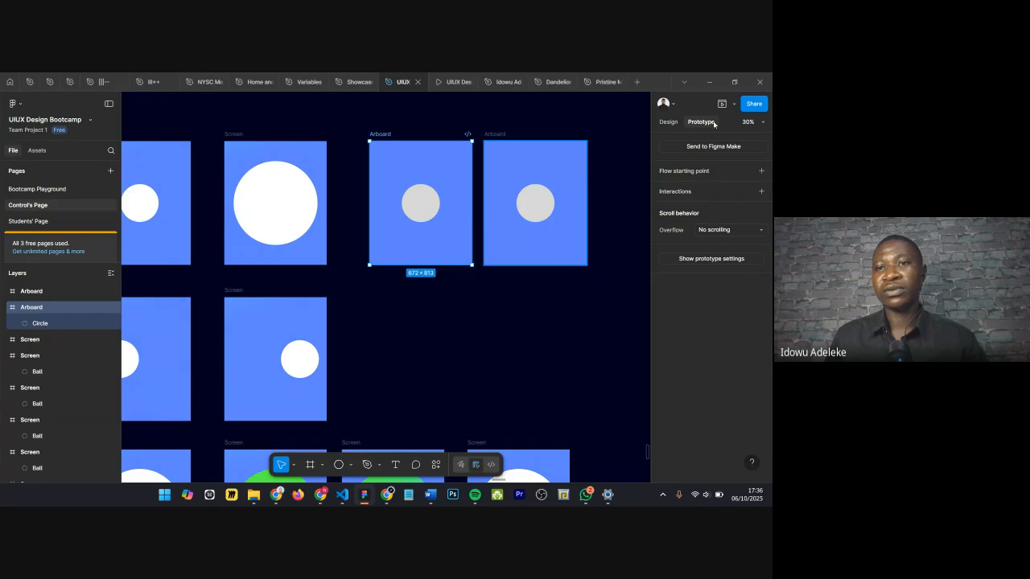
scroll(485, 203, "up", 5)
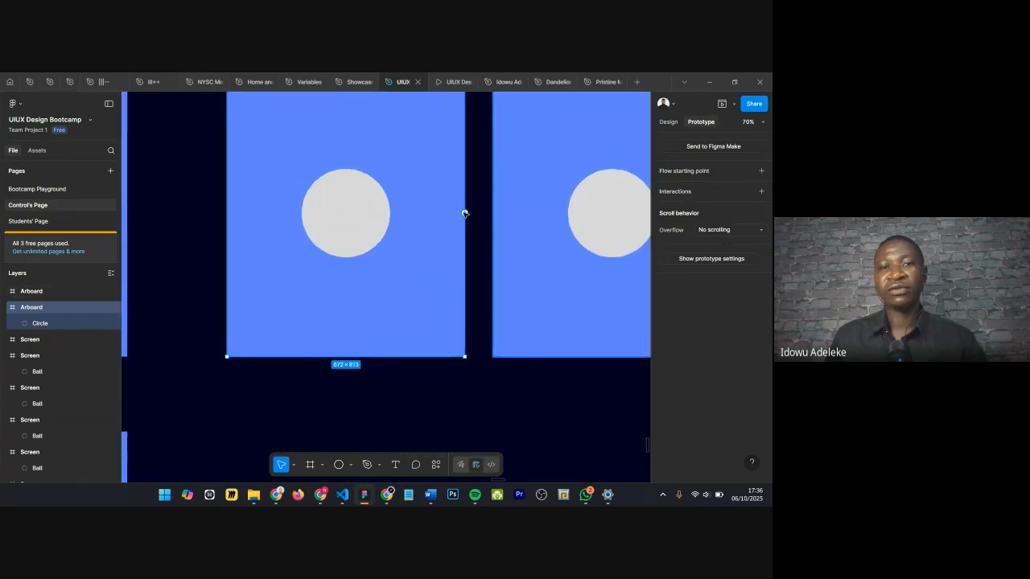
left_click_drag(464, 213, 523, 214)
left_click(405, 277)
scroll(404, 278, "right", 2)
scroll(440, 280, "up", 1)
scroll(447, 281, "down", 2)
left_click(432, 265)
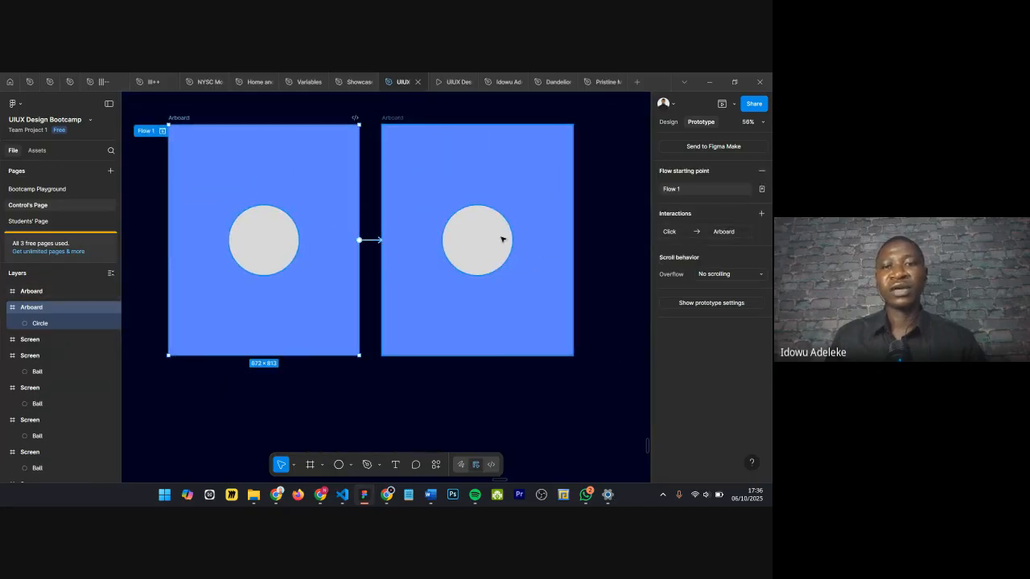
Step: Enlarge the circle in the second Arboard about its centre to about 512 × 512
left_click(501, 238)
left_click_drag(515, 259, 554, 285)
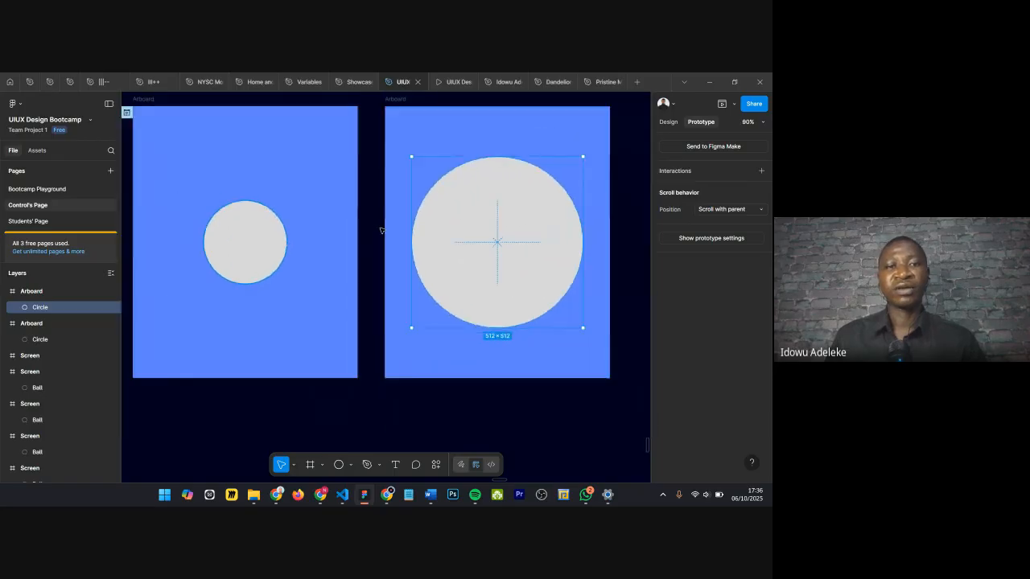
scroll(375, 231, "down", 3)
Step: Place a copy of the first Arboard above the original and delete the copy's prototype connection
left_click(297, 175)
mouse_move(299, 177)
left_mouse_down()
mouse_move(300, 94)
mouse_move(303, 159)
left_mouse_up()
left_click(405, 237)
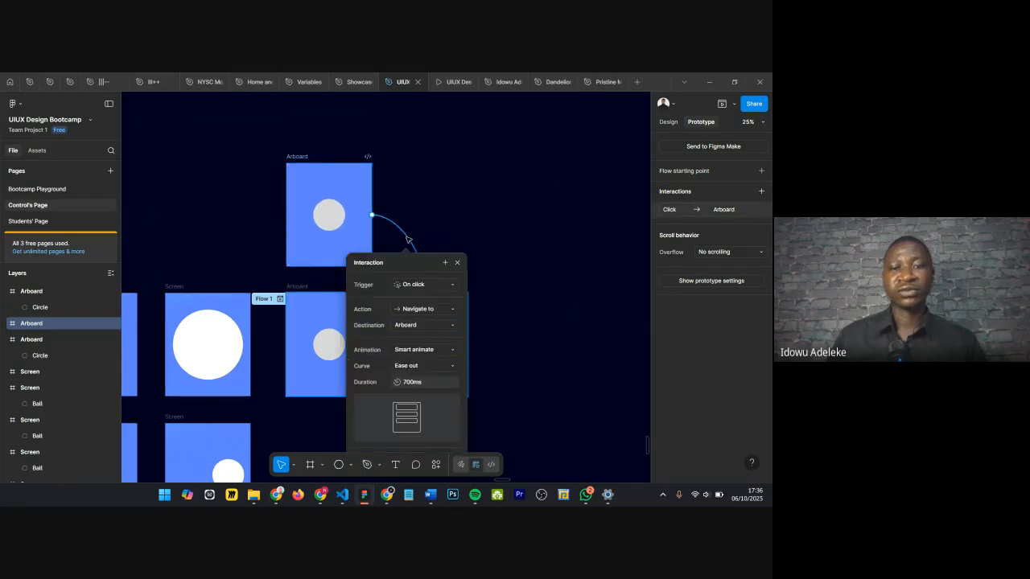
key("Delete")
Step: Rename the flow starting point of the lower small-circle Arboard as Initial flow
scroll(275, 374, "up", 1)
scroll(275, 374, "up", 3)
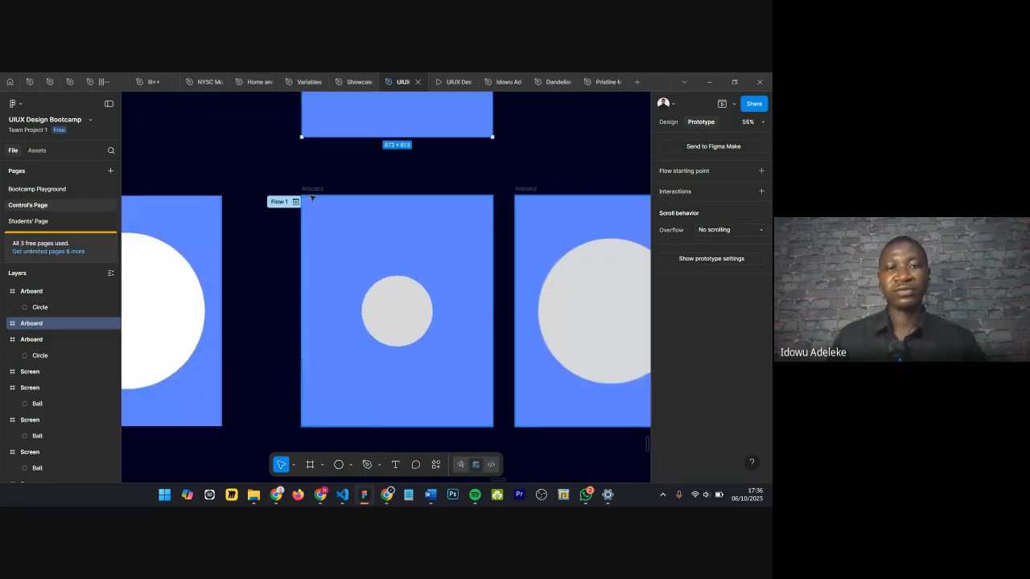
left_click(301, 306)
scroll(553, 314, "up", 1)
scroll(554, 314, "up", 2)
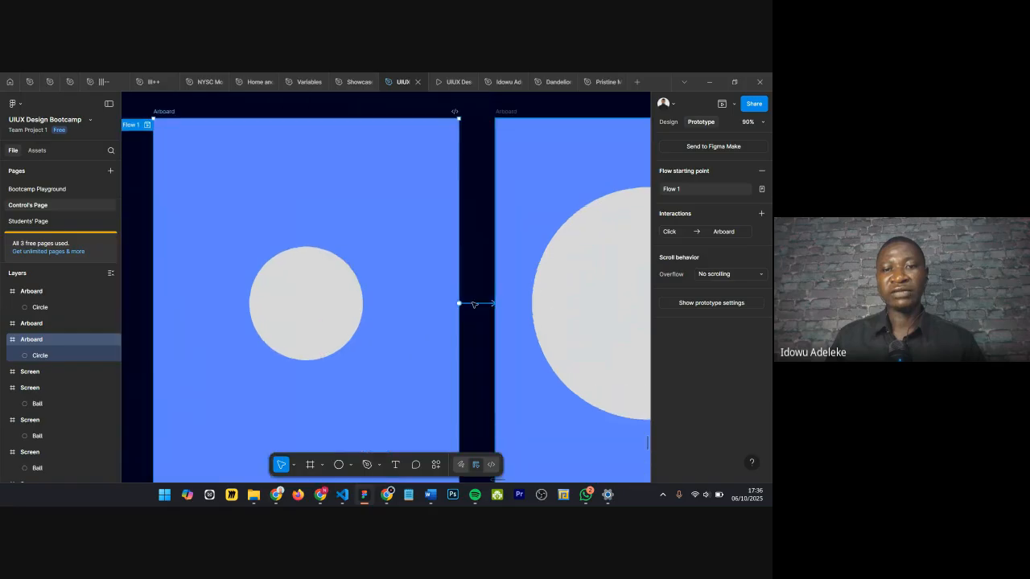
scroll(375, 323, "down", 3)
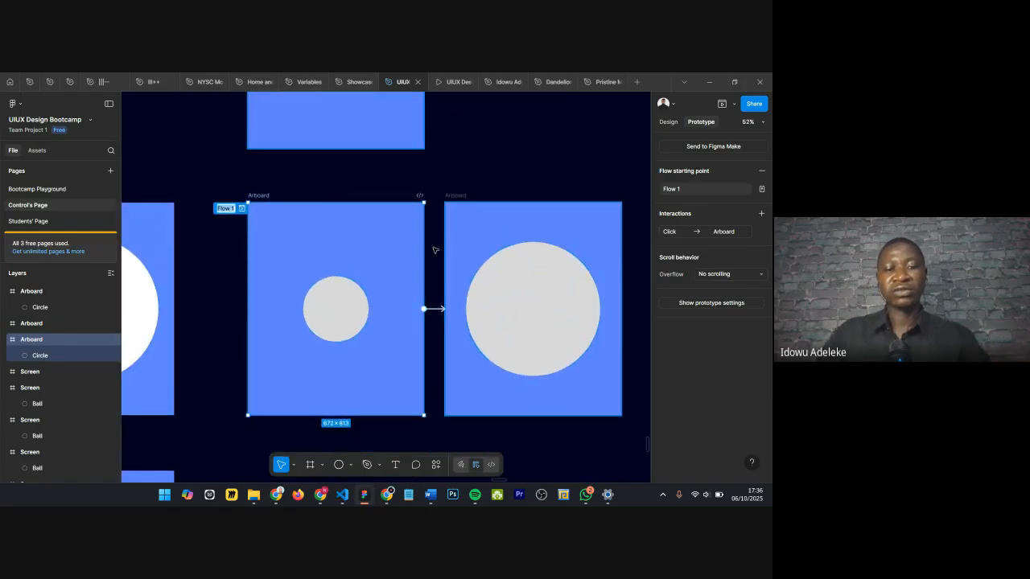
type("Initial")
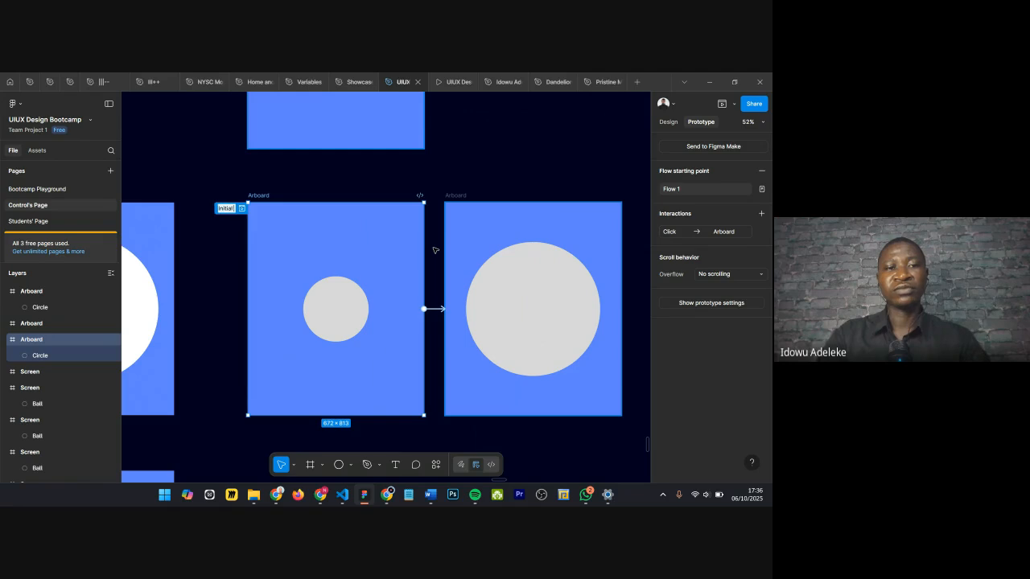
type(" flow")
key("Return")
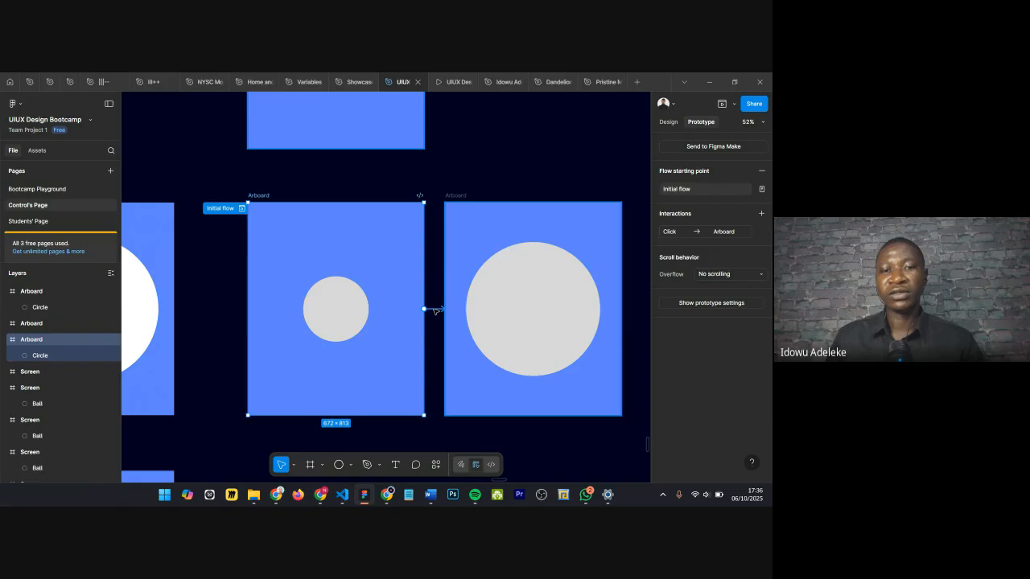
Step: Open the interaction between the two connected Arboard frames and examine the available trigger options
scroll(435, 312, "down", 1)
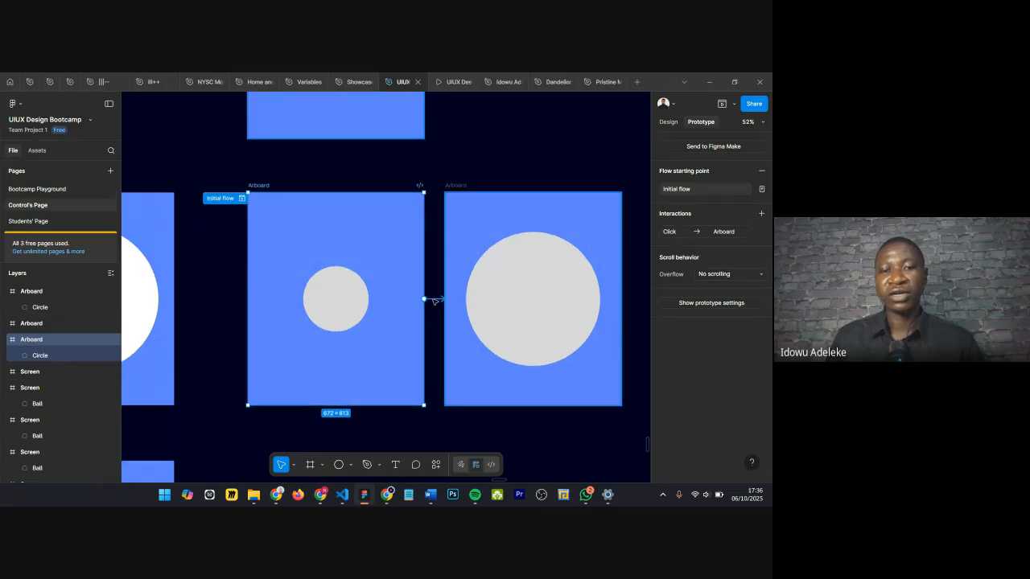
left_click(433, 300)
left_click_drag(444, 336, 564, 244)
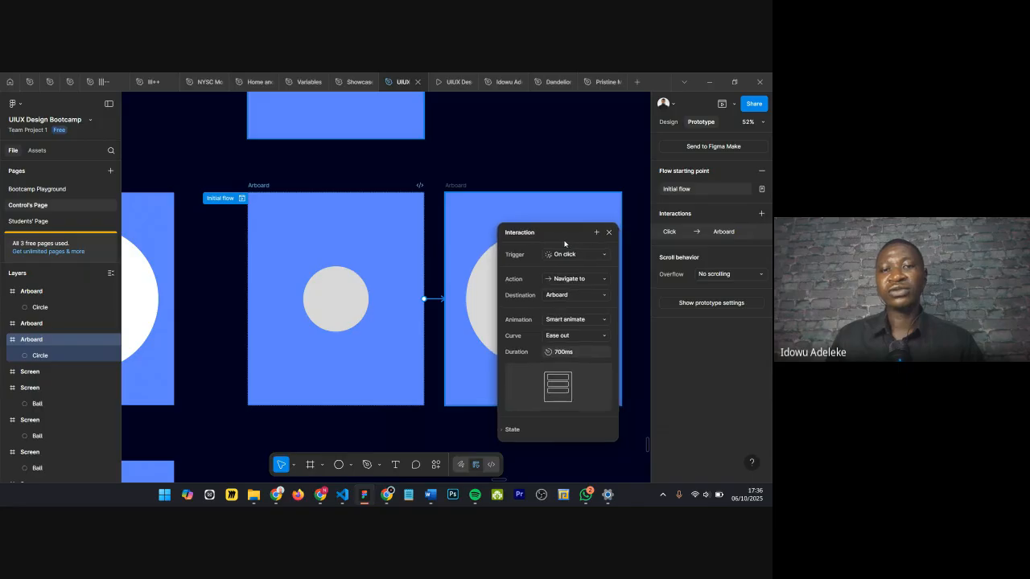
scroll(564, 244, "right", 6)
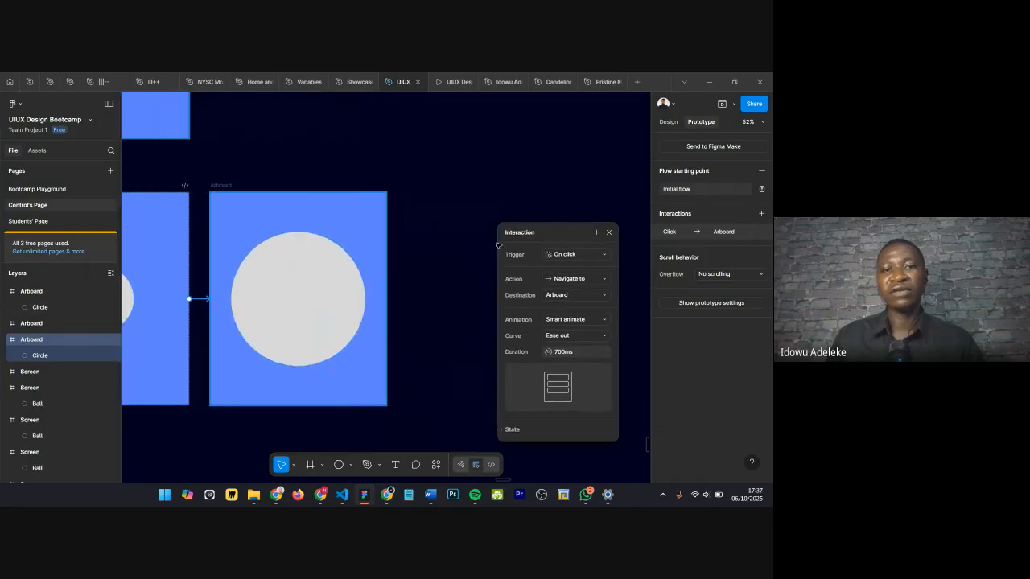
scroll(498, 245, "left", 4)
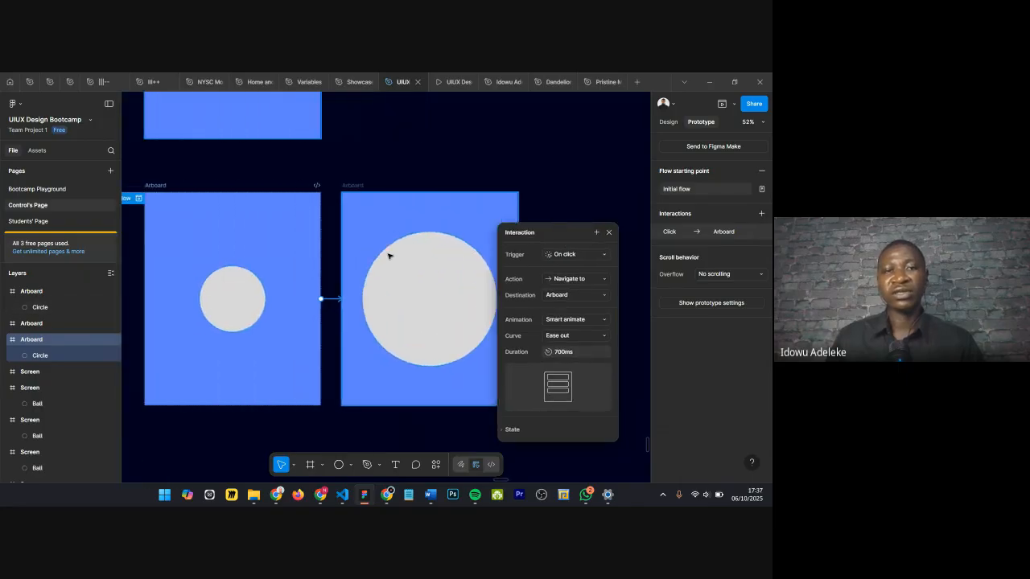
scroll(387, 256, "down", 2)
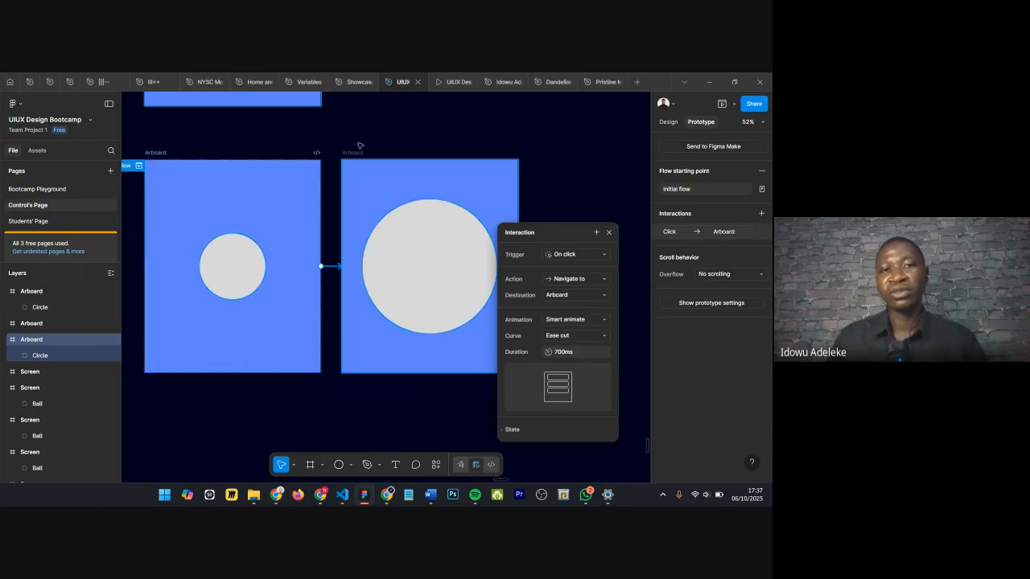
left_click(567, 255)
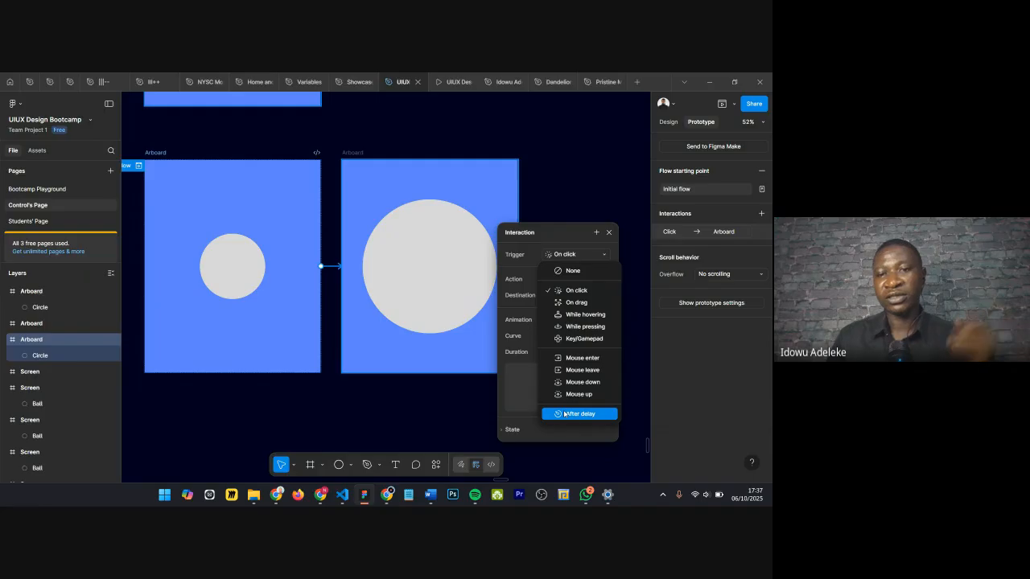
left_click(572, 255)
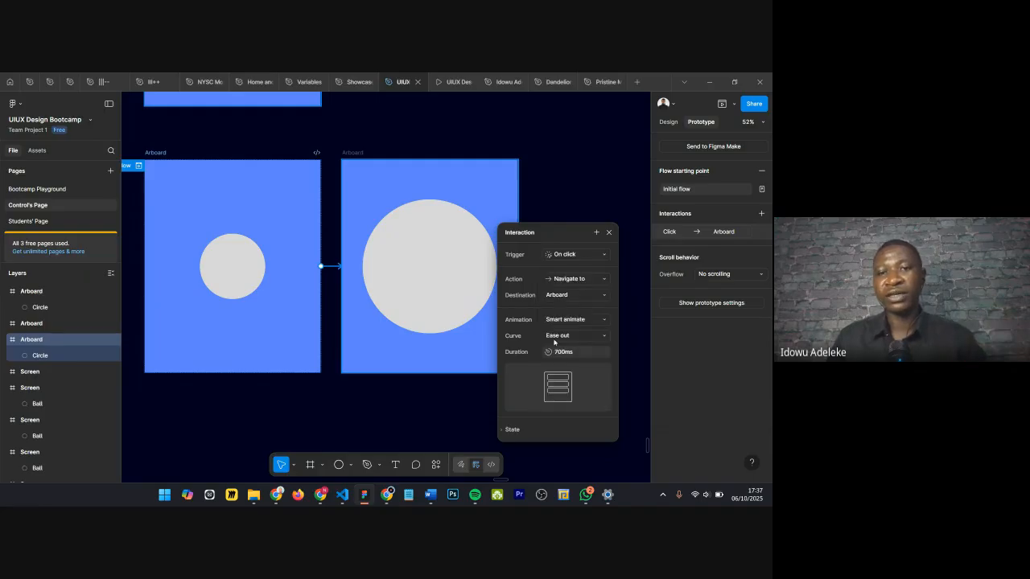
Step: Set the animation of the connection between the two Arboard frames to Instant and close the interaction settings
left_click(569, 320)
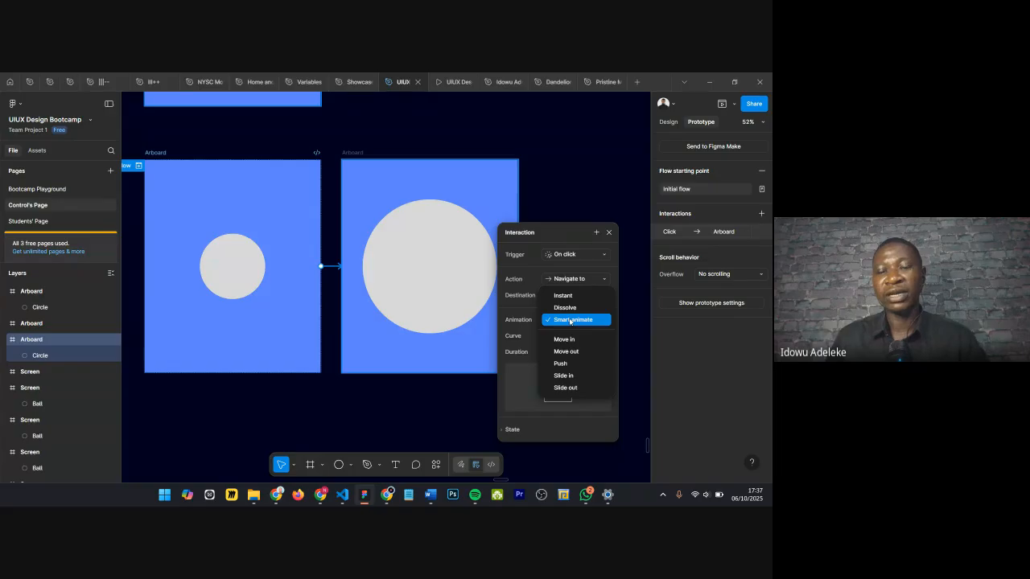
left_click(581, 296)
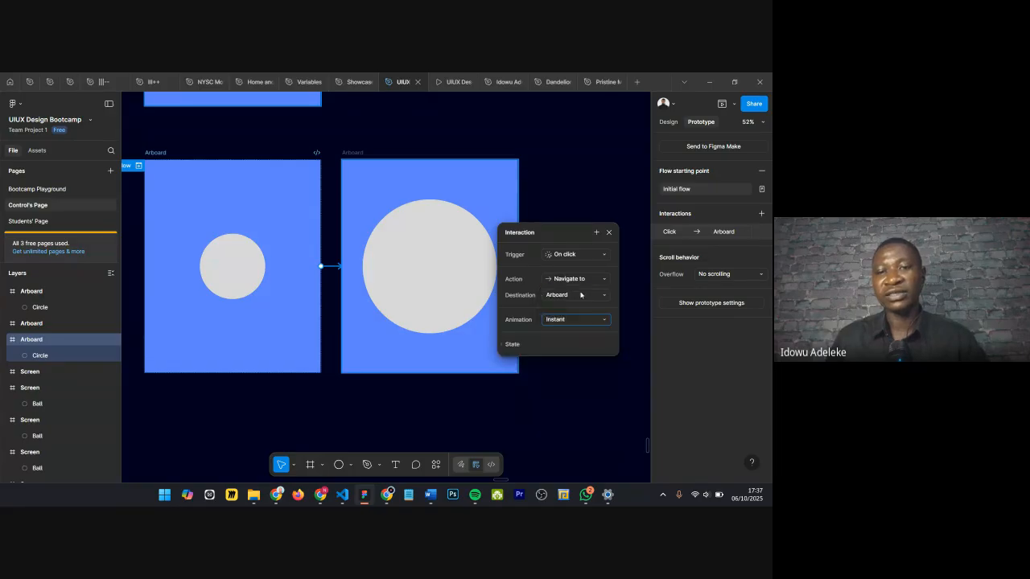
left_click(561, 321)
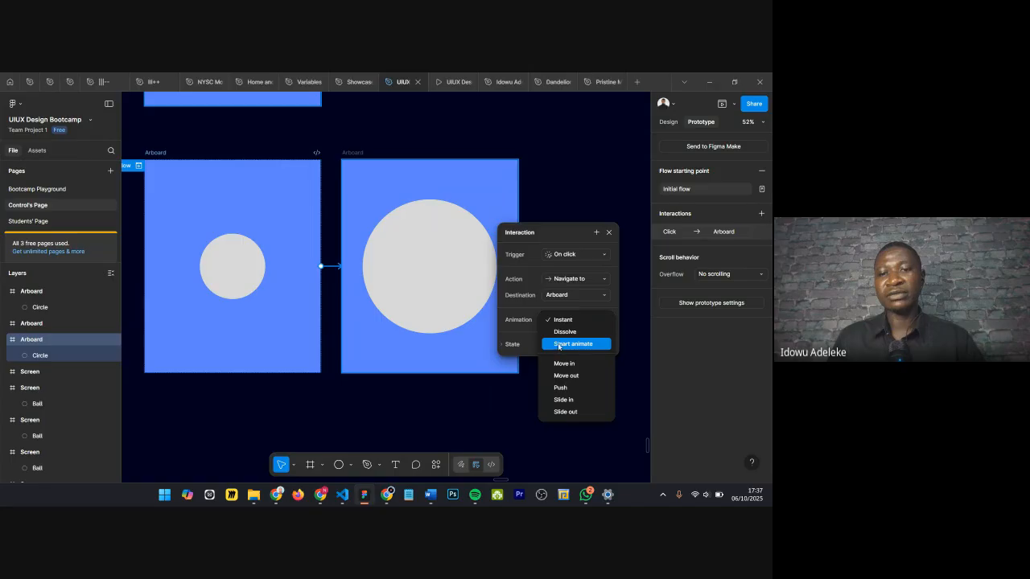
left_click(566, 320)
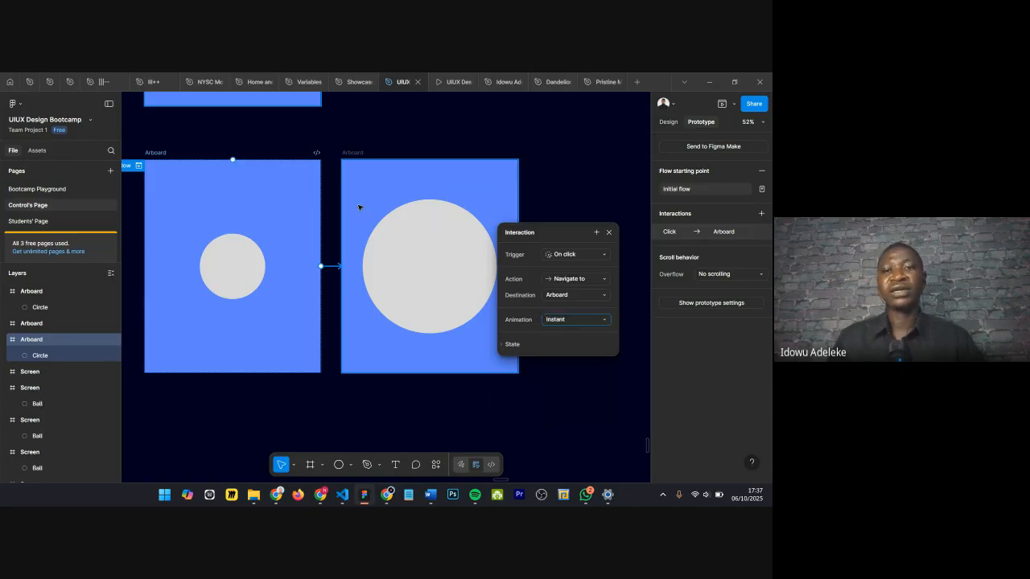
left_click(609, 232)
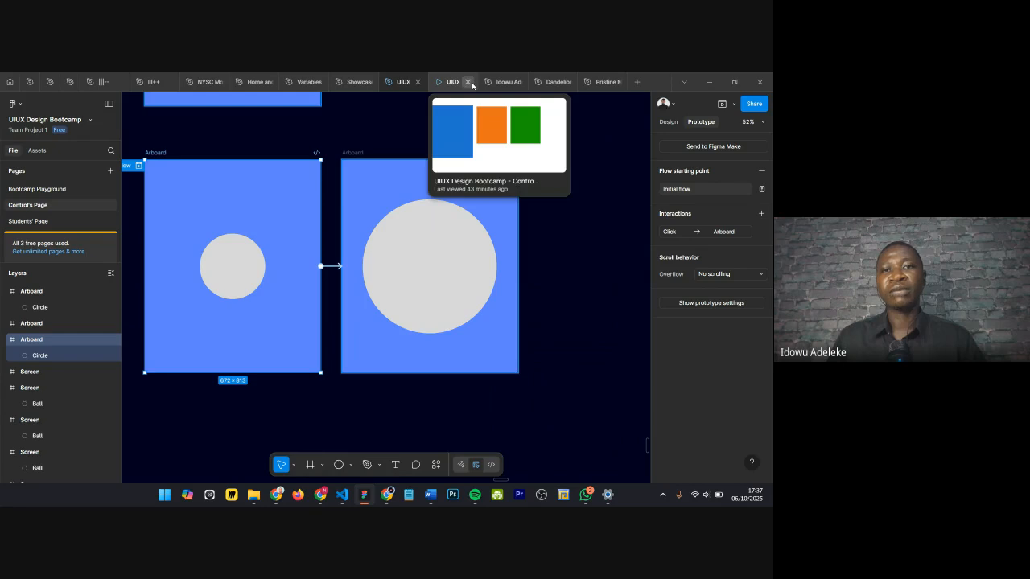
Step: Close the old prototype presentation, then preview the Initial flow inside the design file and dismiss the preview
left_click(470, 83)
left_click(733, 106)
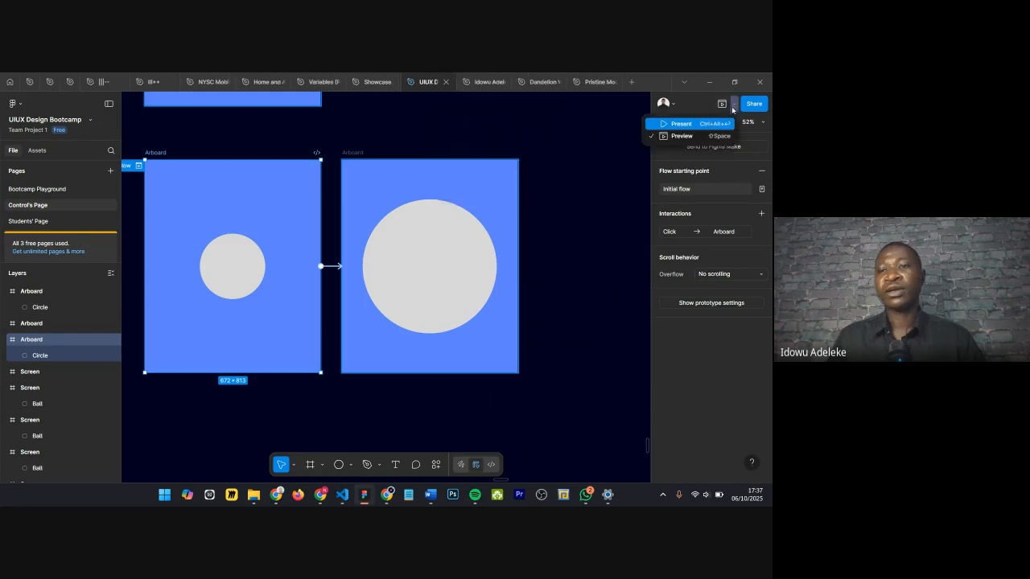
left_click(682, 136)
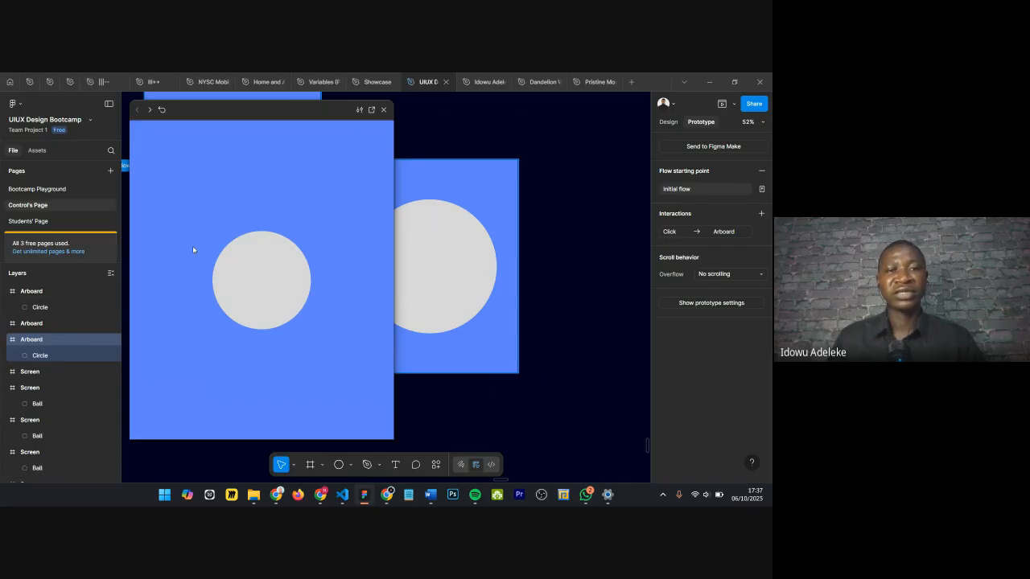
left_click(382, 110)
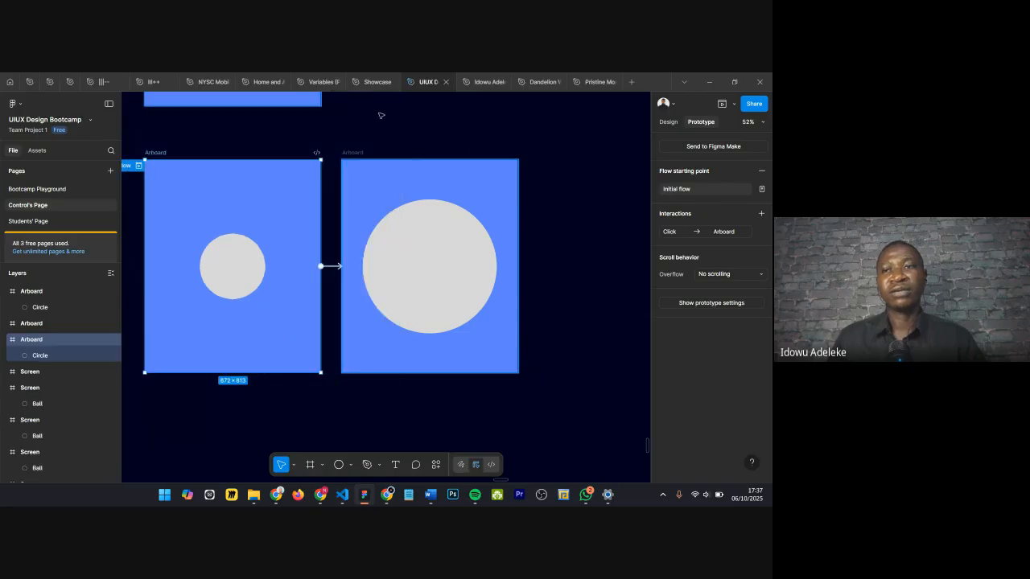
Step: Present the Initial flow prototype in its own view and examine the list of flows
left_click(734, 104)
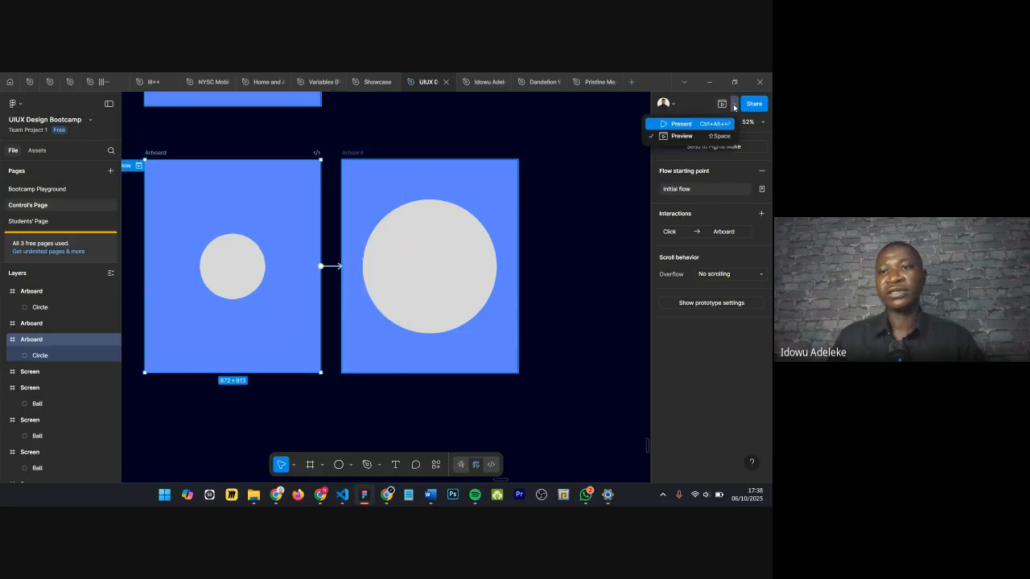
left_click(690, 126)
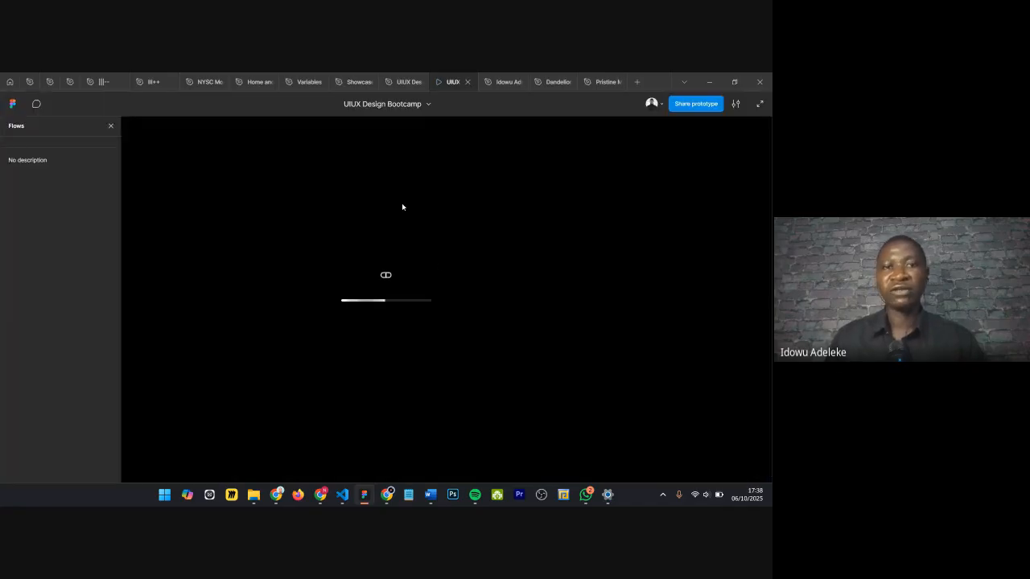
left_click(403, 82)
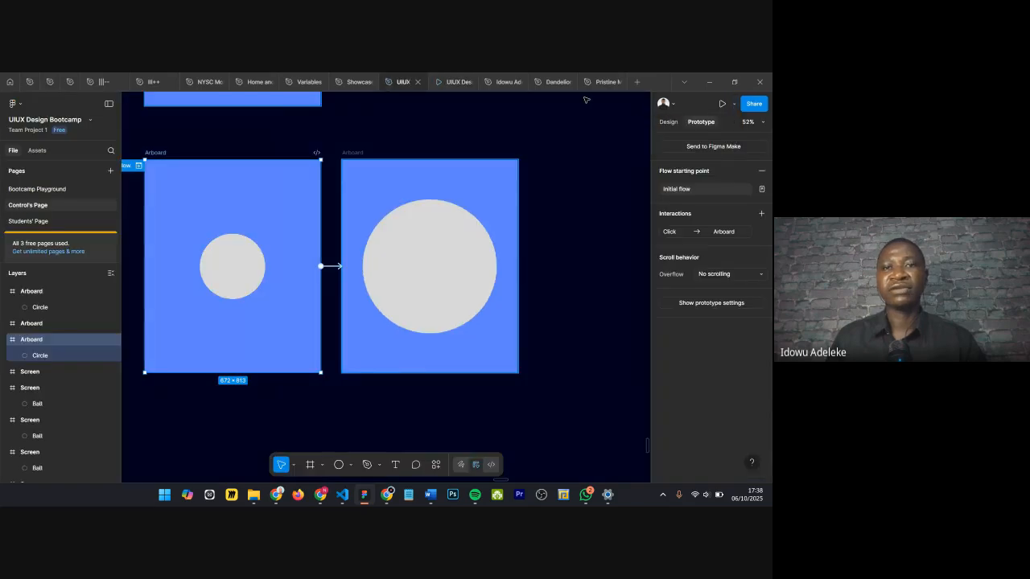
left_click(453, 81)
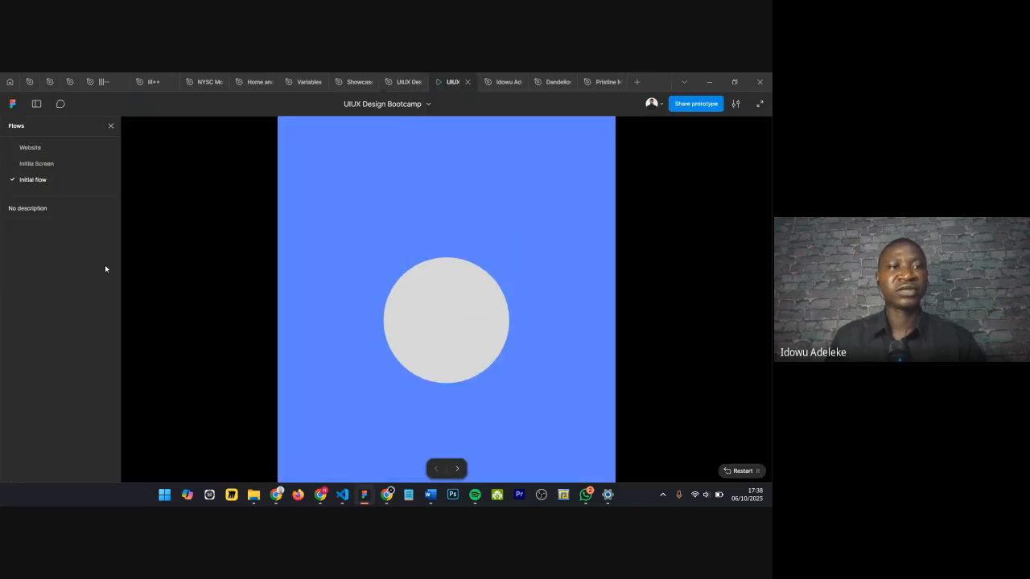
left_click(36, 104)
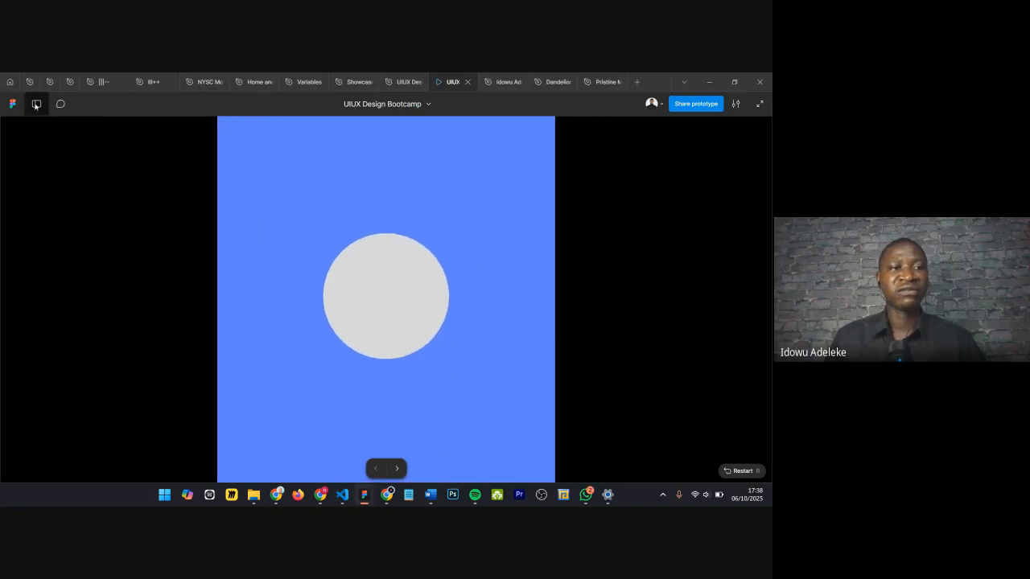
left_click(36, 104)
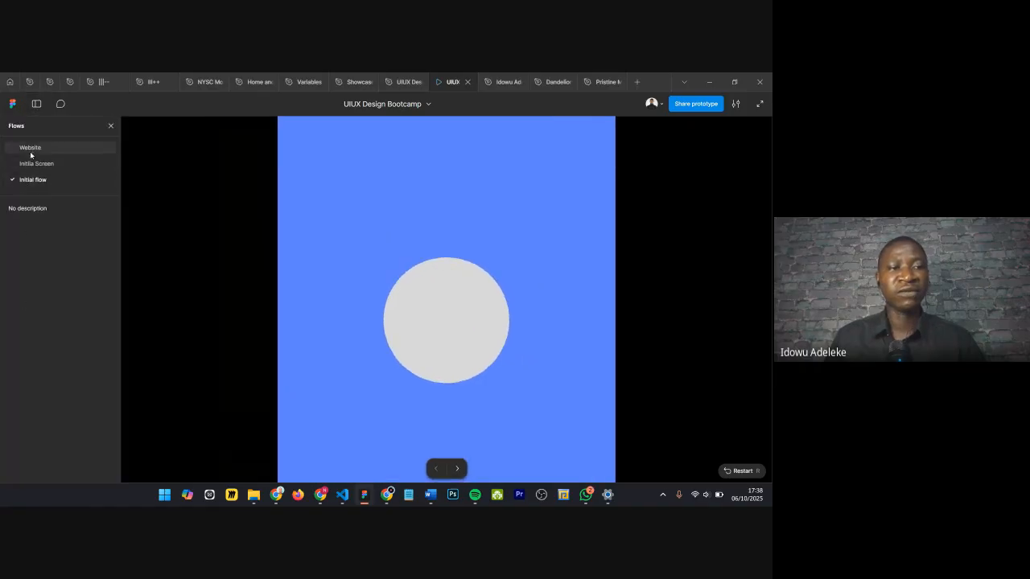
Step: Return to the design file, examine the Initial flow frame and the neighbouring Screen frames, and bring back the prototype presentation
left_click(393, 82)
scroll(181, 171, "up", 3)
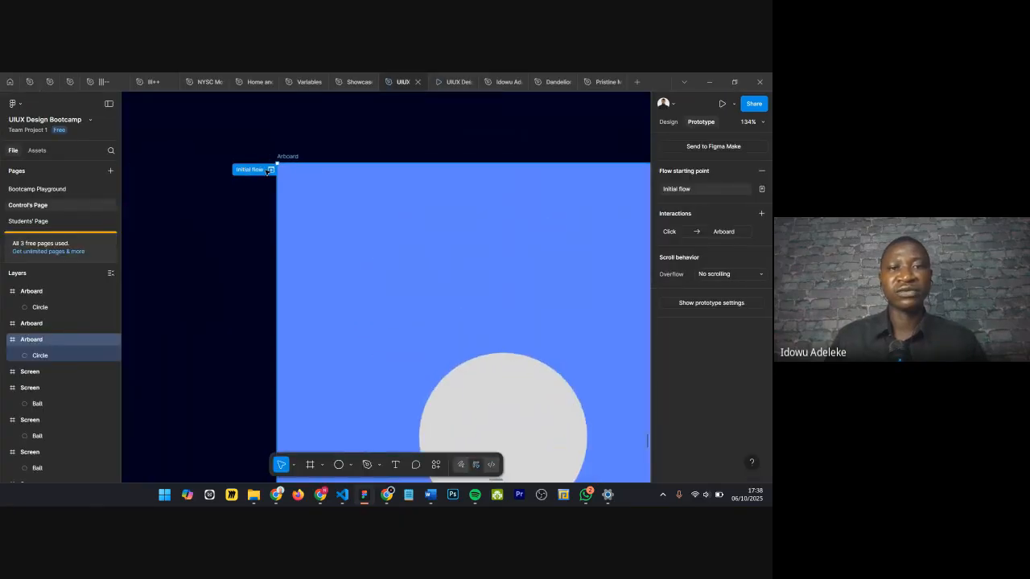
scroll(268, 171, "down", 8)
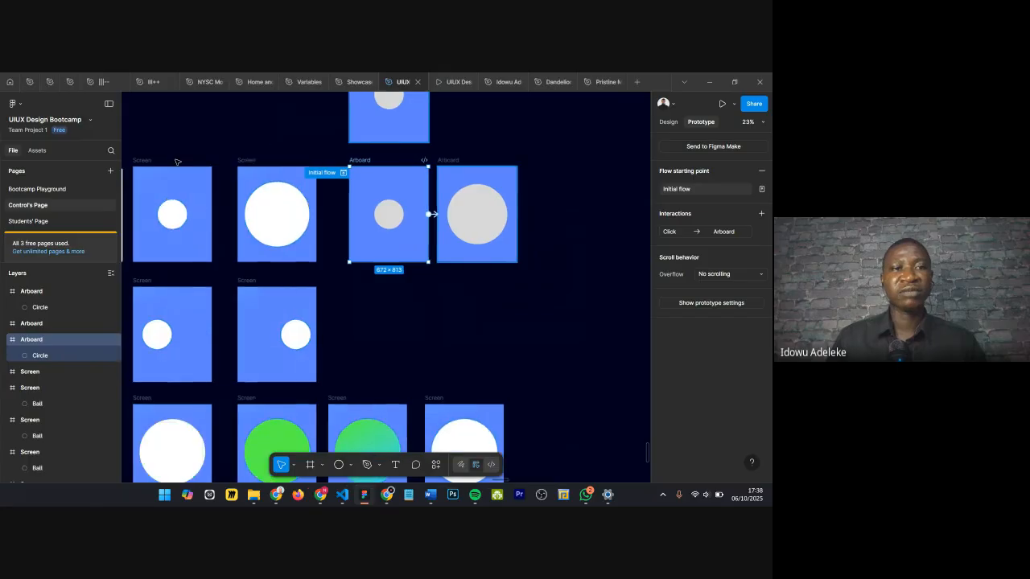
scroll(149, 159, "down", 1)
left_click(149, 158)
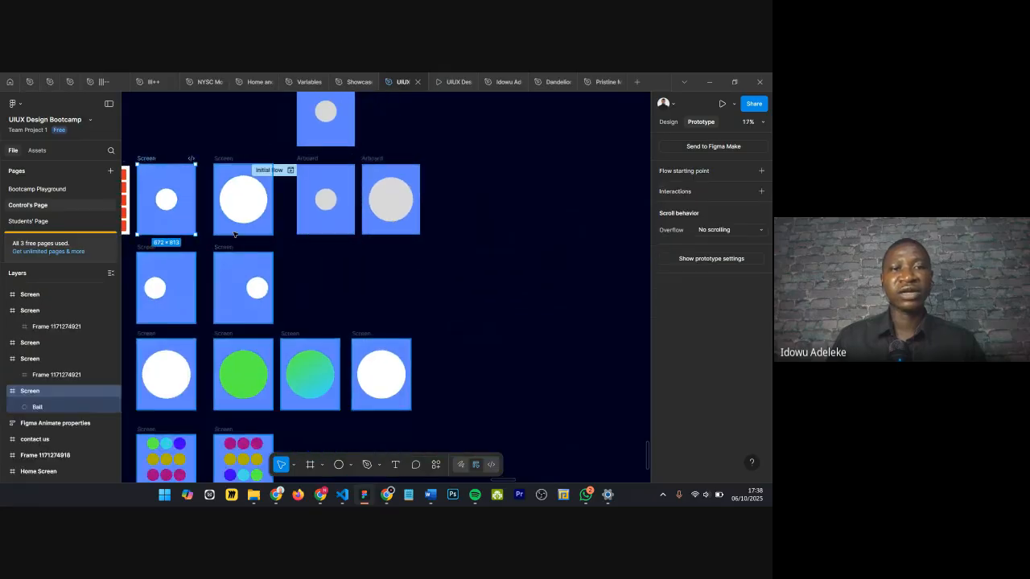
scroll(298, 169, "up", 8)
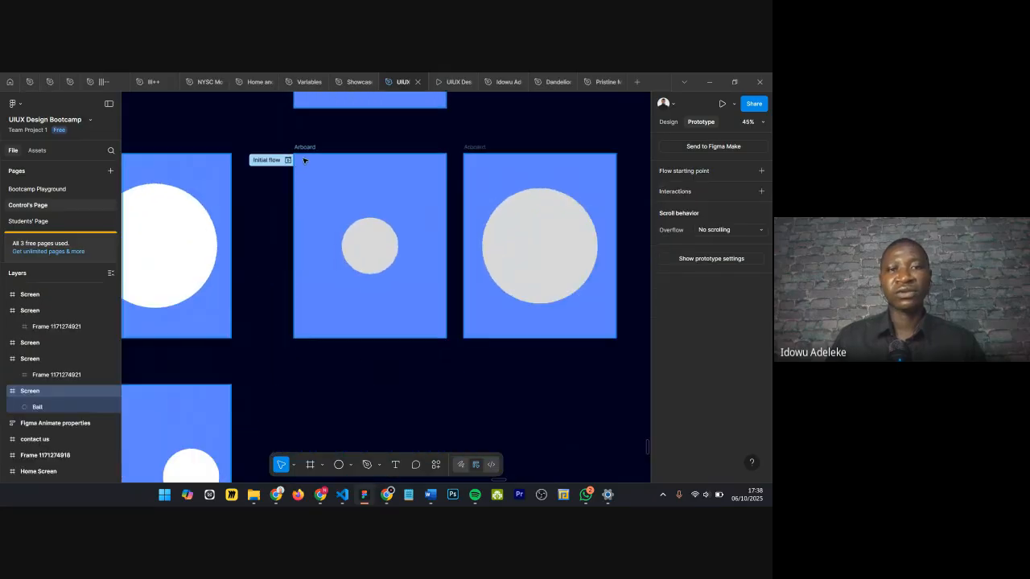
left_click(446, 84)
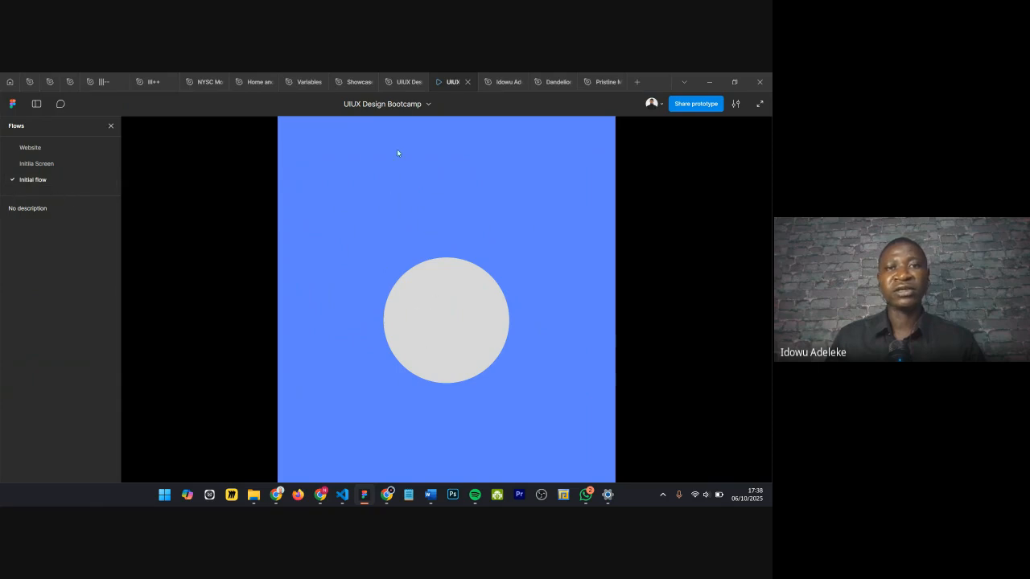
Step: Return to the design file and compare the small and large circles in the two connected Arboard frames
left_click(396, 85)
scroll(372, 292, "down", 1)
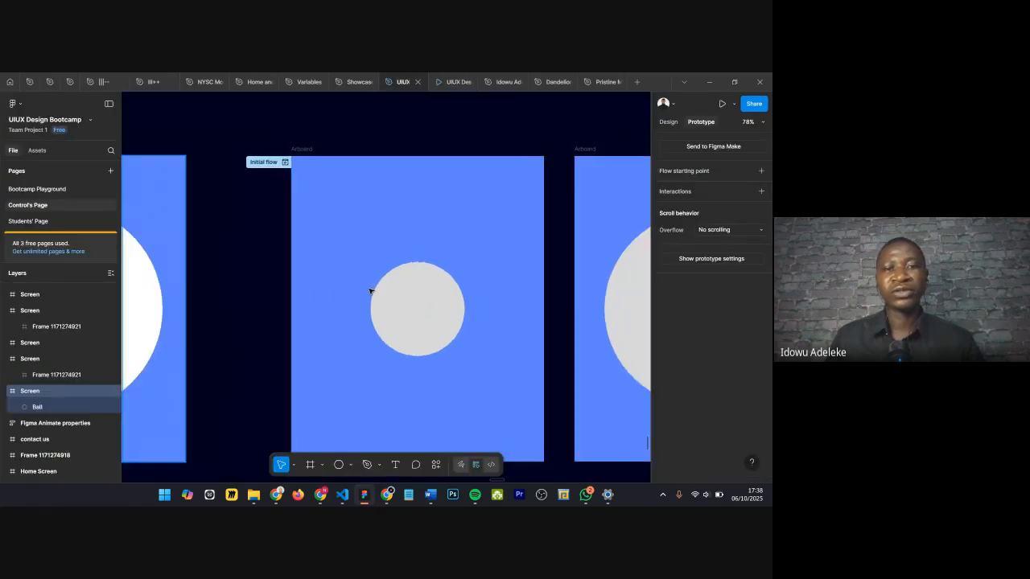
scroll(370, 290, "down", 3)
scroll(432, 283, "up", 1)
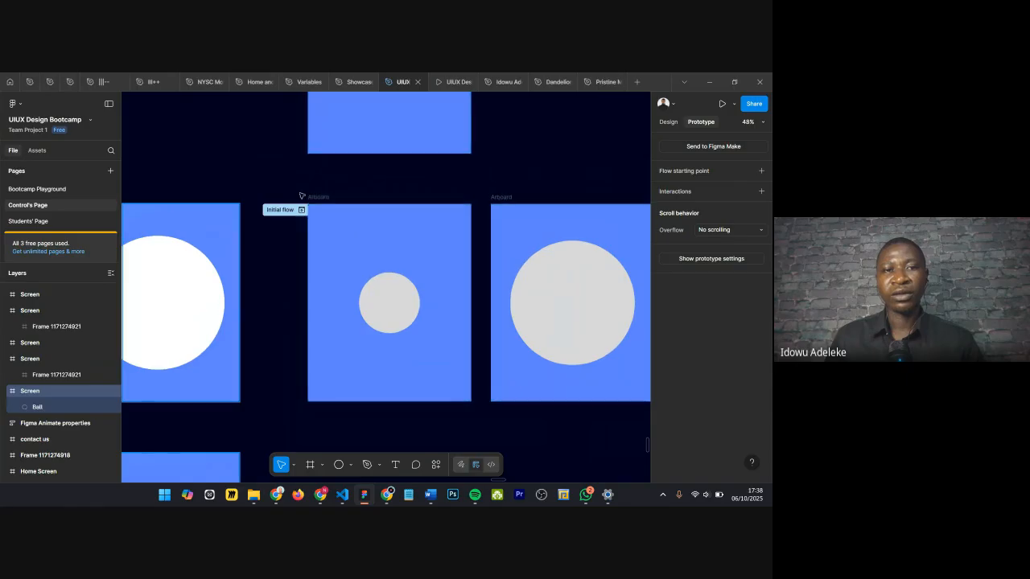
left_click(463, 291)
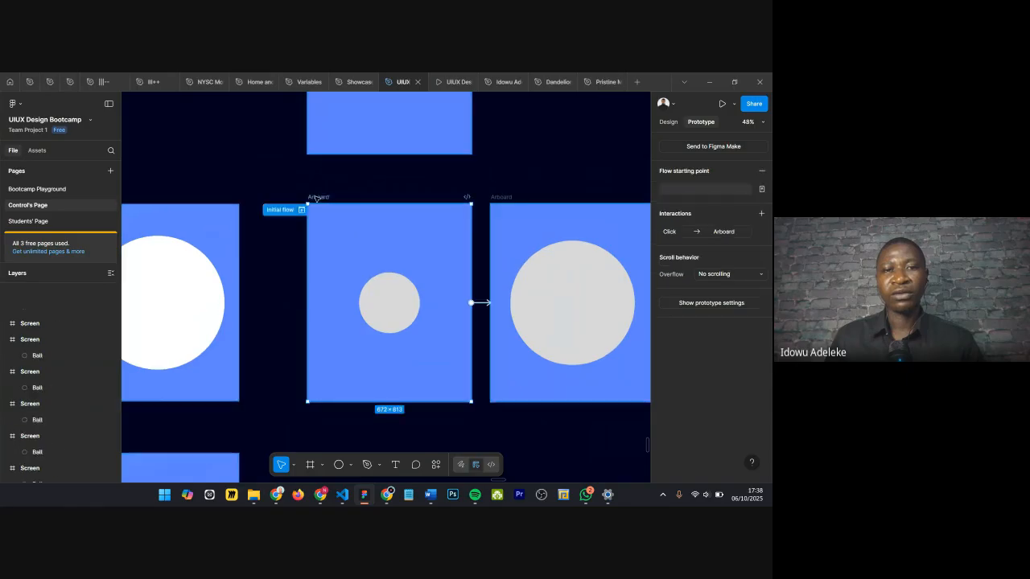
left_click(388, 299)
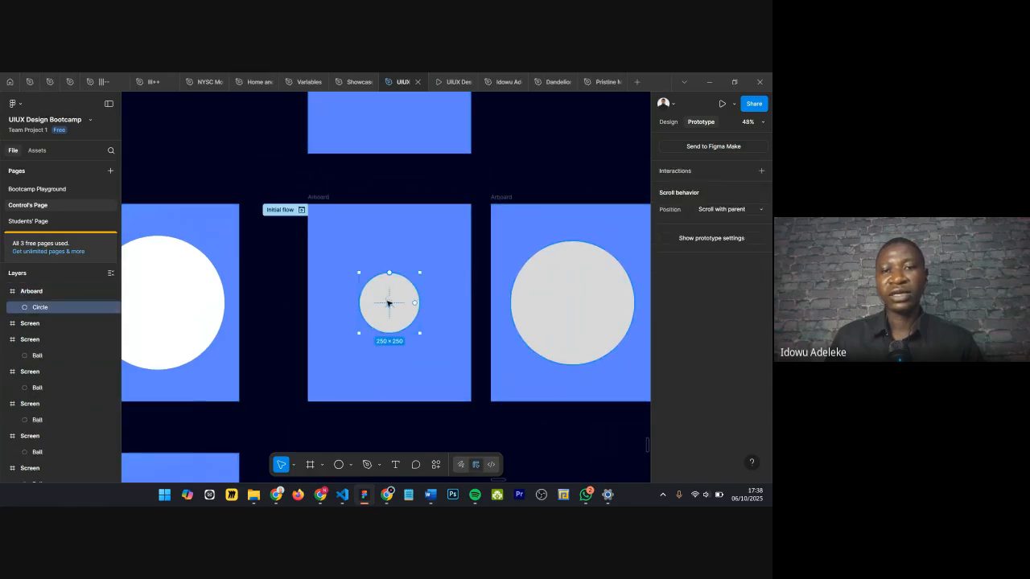
left_click(549, 292)
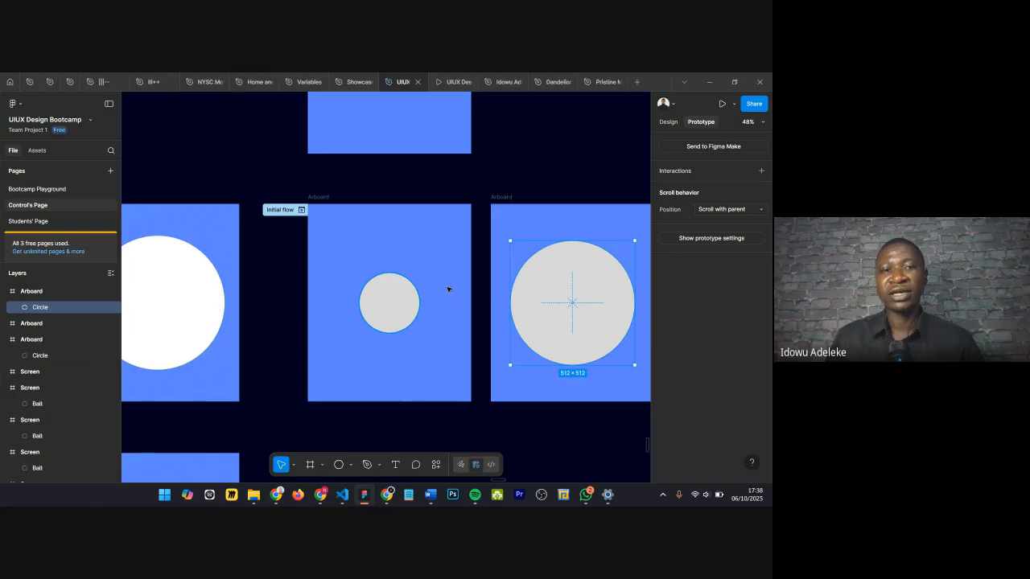
left_click(345, 248)
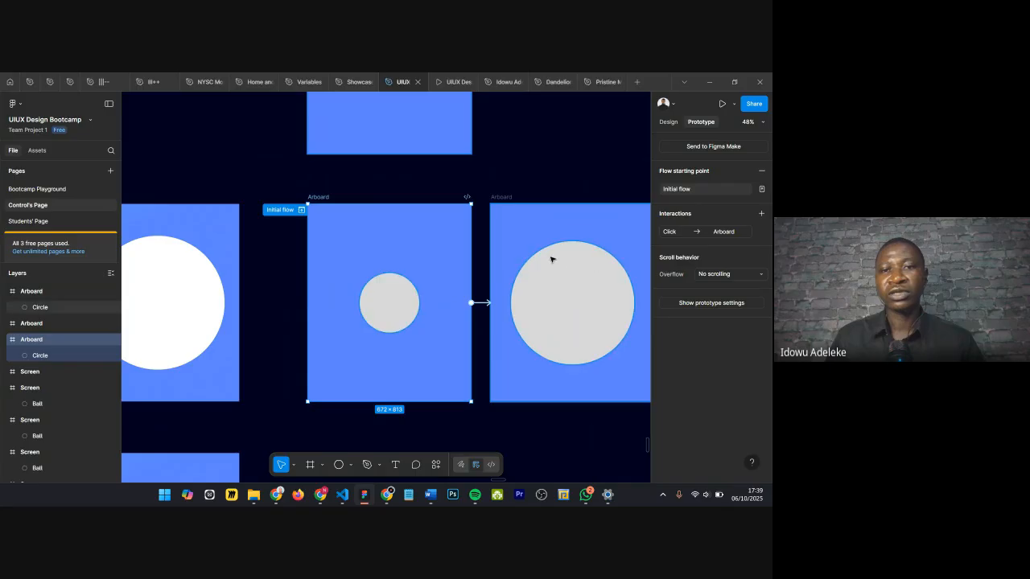
scroll(515, 281, "up", 3)
scroll(298, 249, "up", 3)
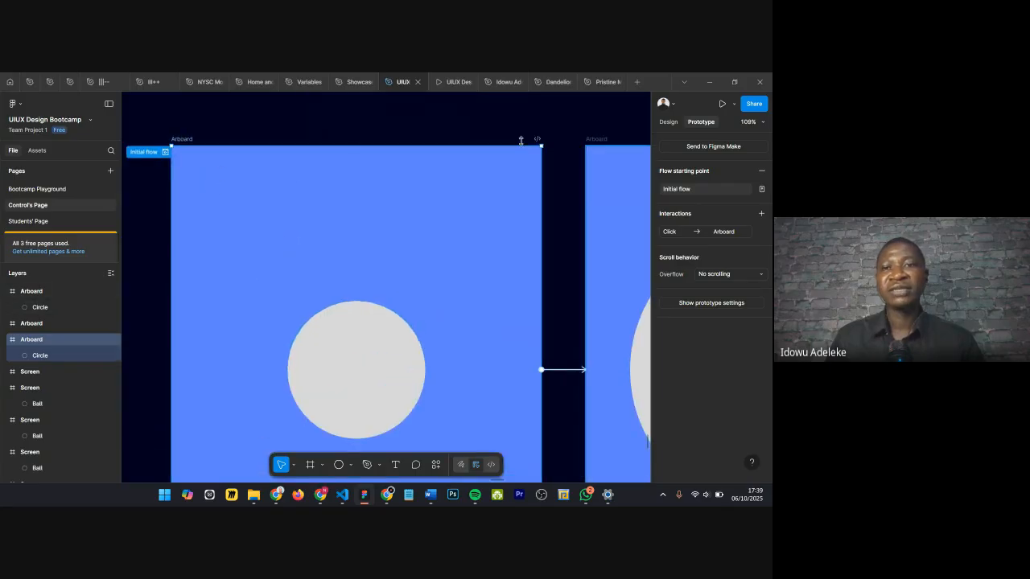
left_click(363, 337)
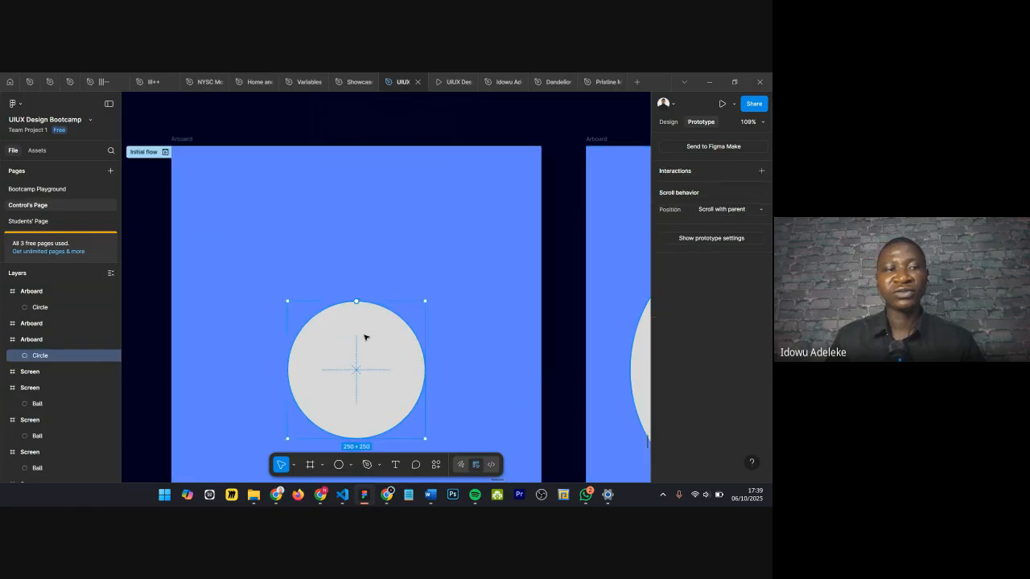
scroll(400, 303, "down", 3)
left_click(575, 315)
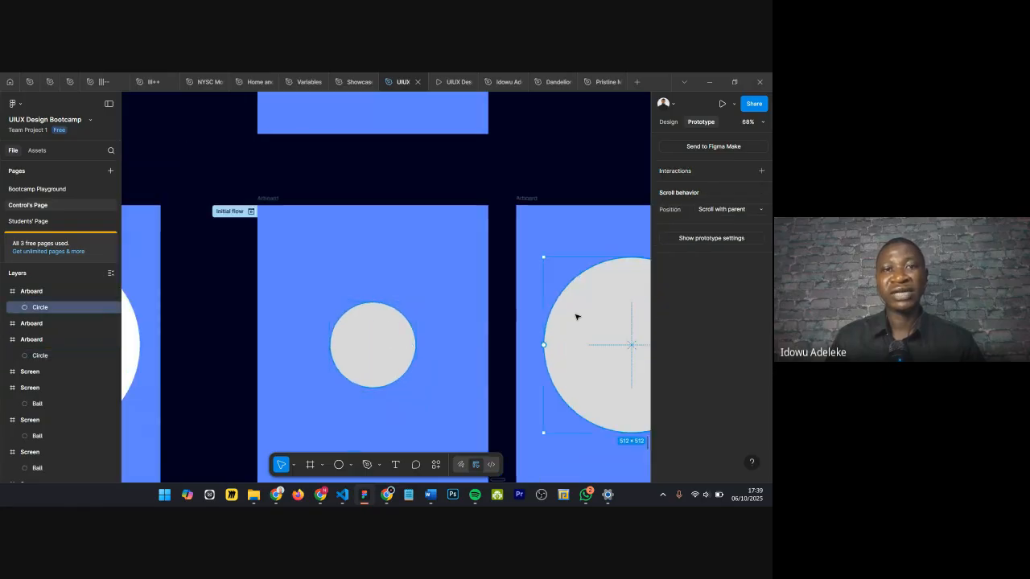
scroll(526, 283, "down", 2)
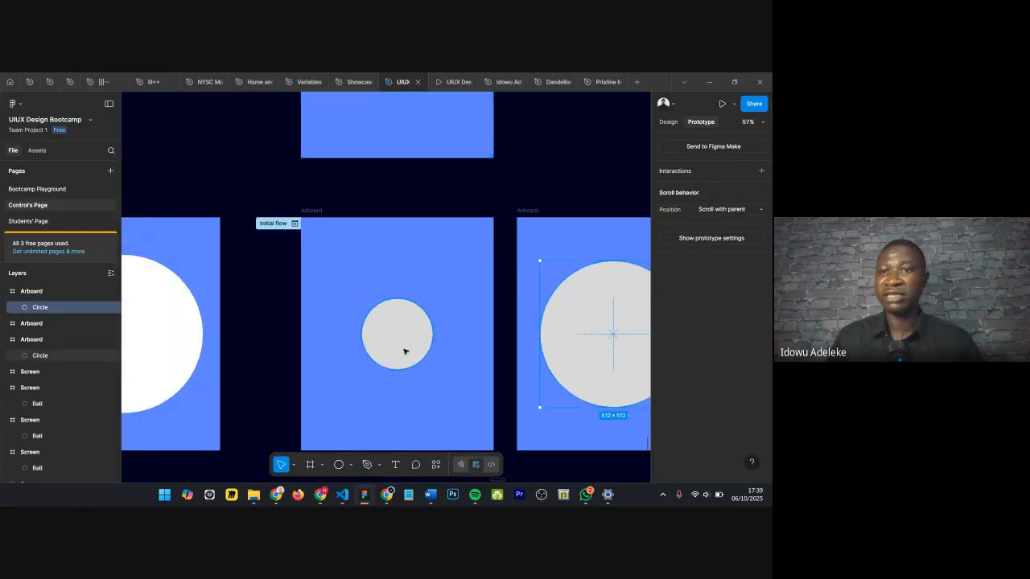
scroll(395, 341, "down", 3)
scroll(492, 331, "up", 4)
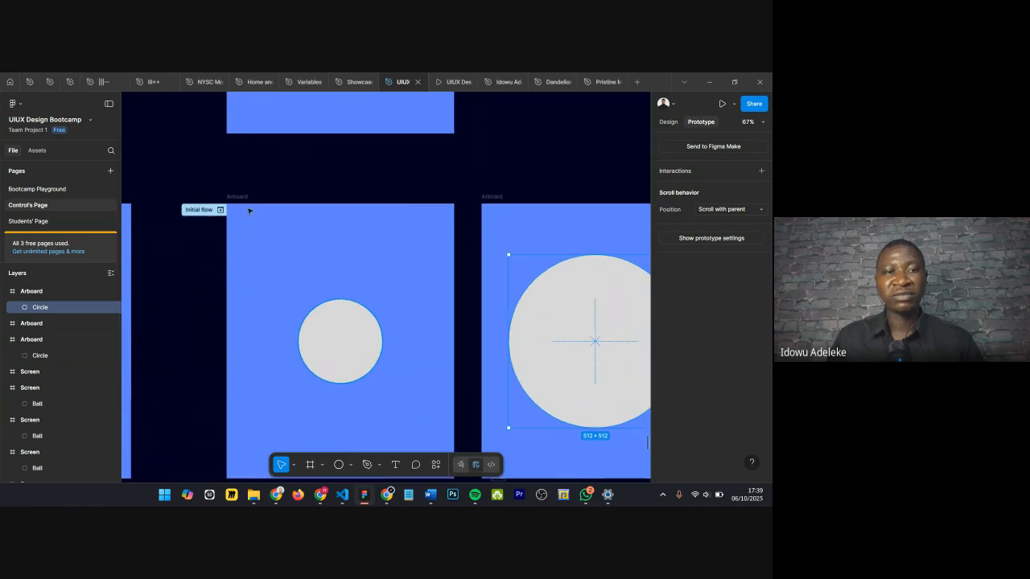
Step: Open the interaction linking the two Arboard frames and play its Instant transition in the prototype presentation
left_click(269, 236)
left_click_drag(454, 341, 485, 341)
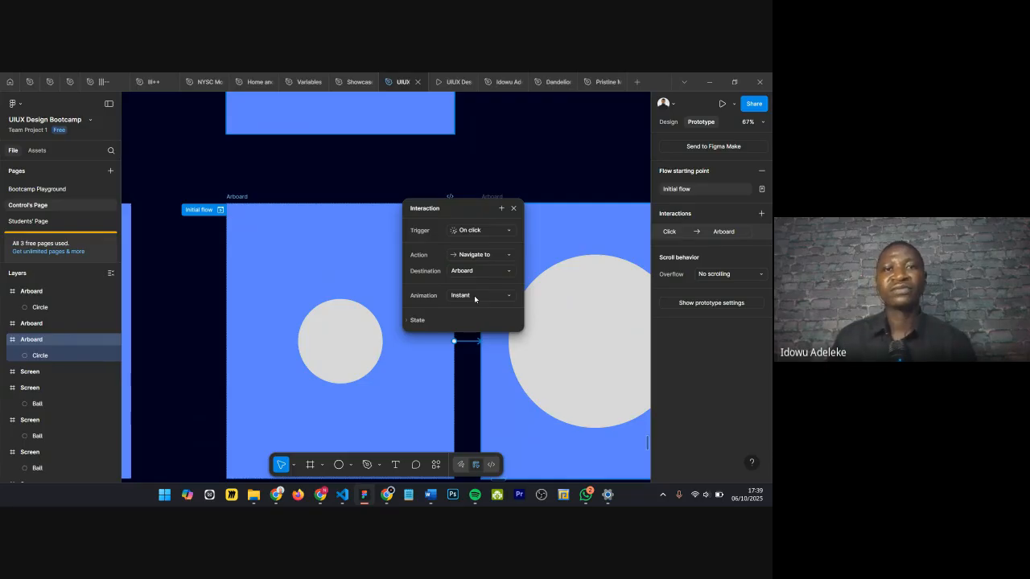
left_click(448, 83)
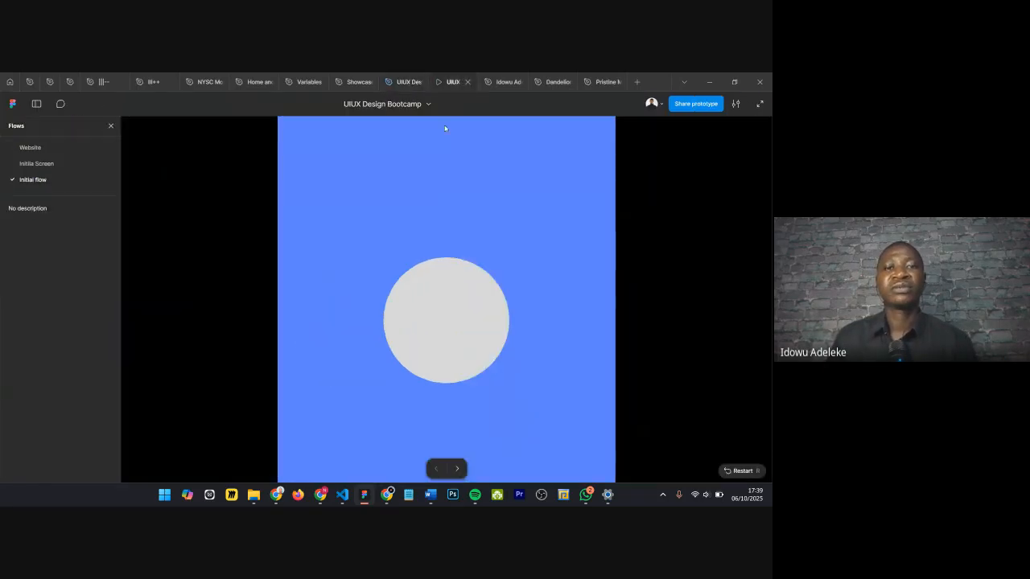
left_click(432, 318)
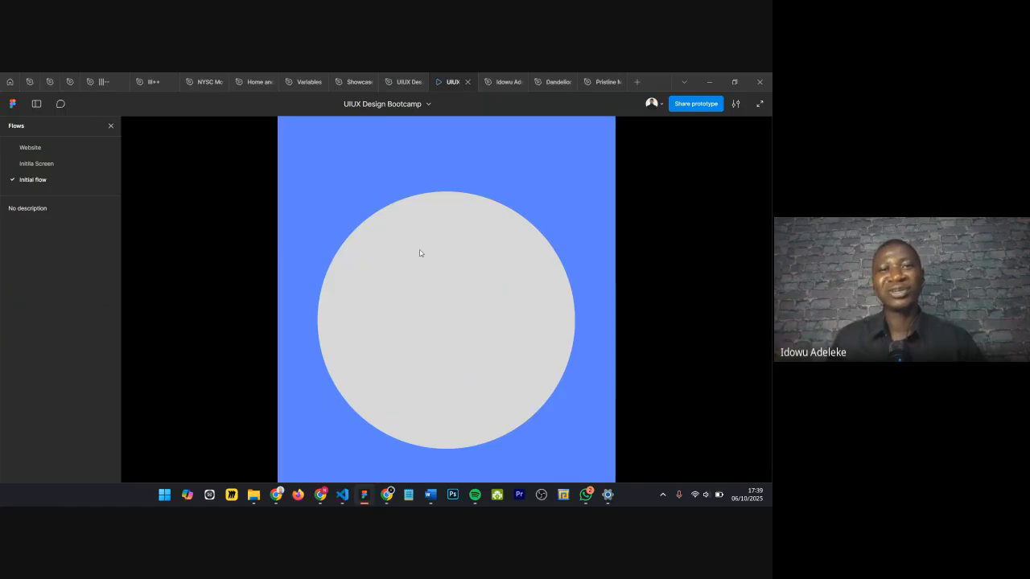
Step: Return to the design file, set the Arboard interaction's animation to Smart animate, and move its settings clear of the large circle
left_click(398, 81)
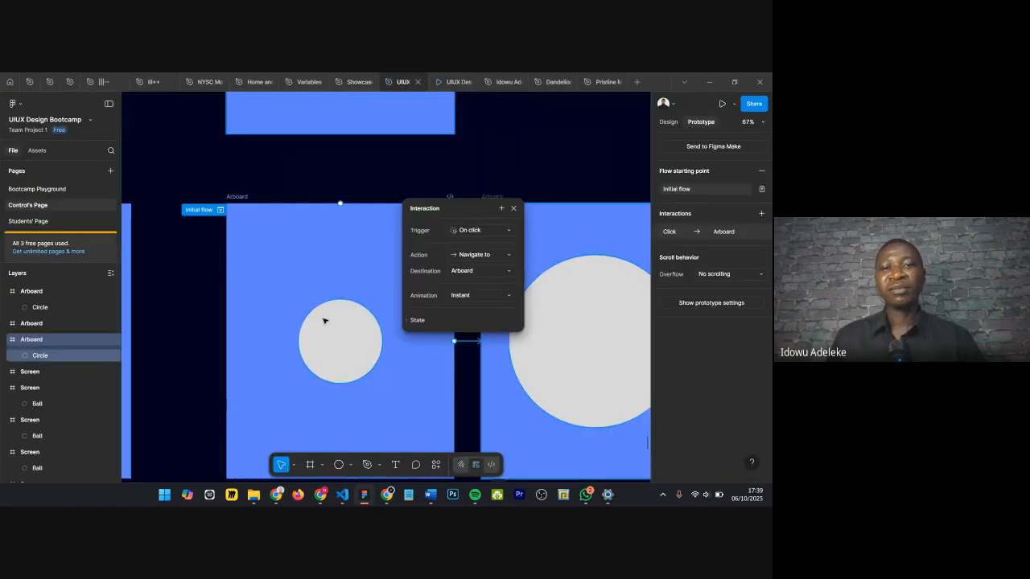
left_click(463, 296)
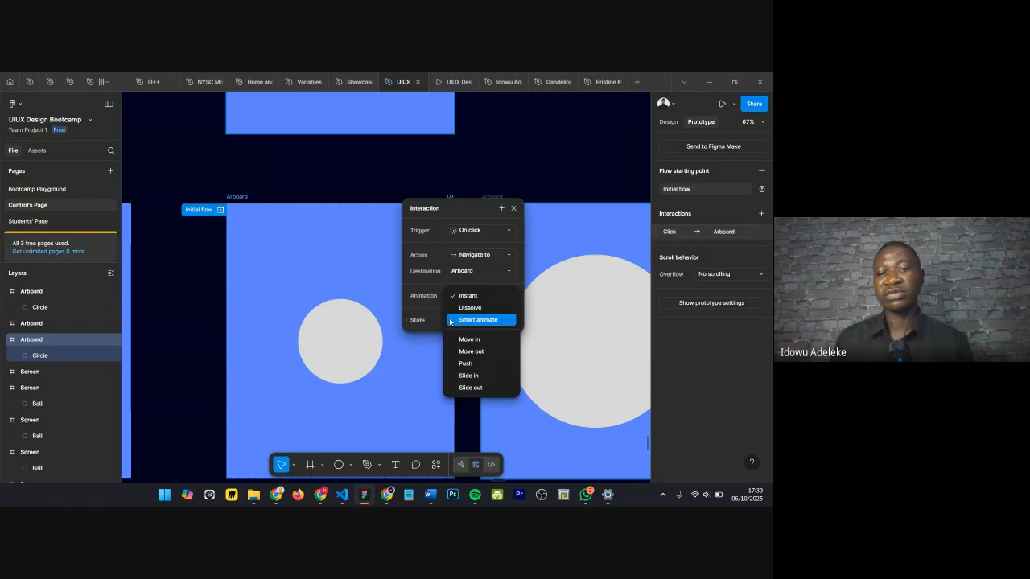
left_click(459, 320)
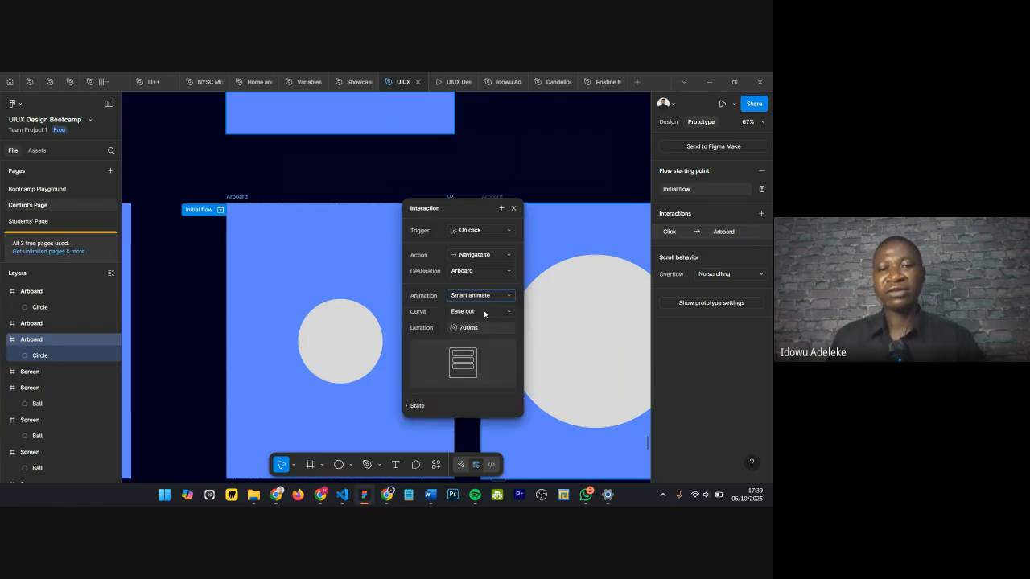
left_click_drag(454, 205, 400, 151)
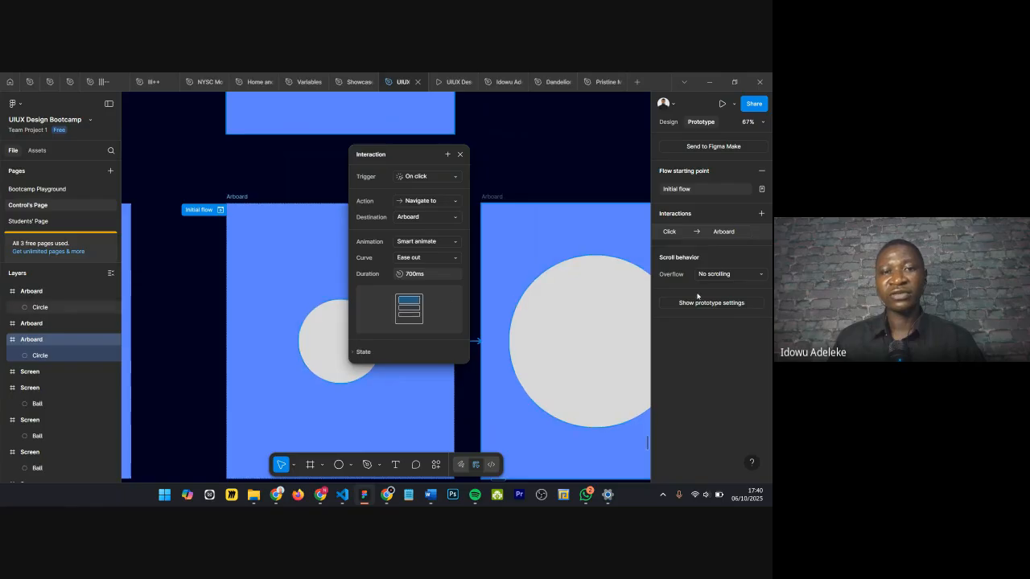
Step: Set the Smart animate curve to Linear and review the other available curve options
left_click(419, 257)
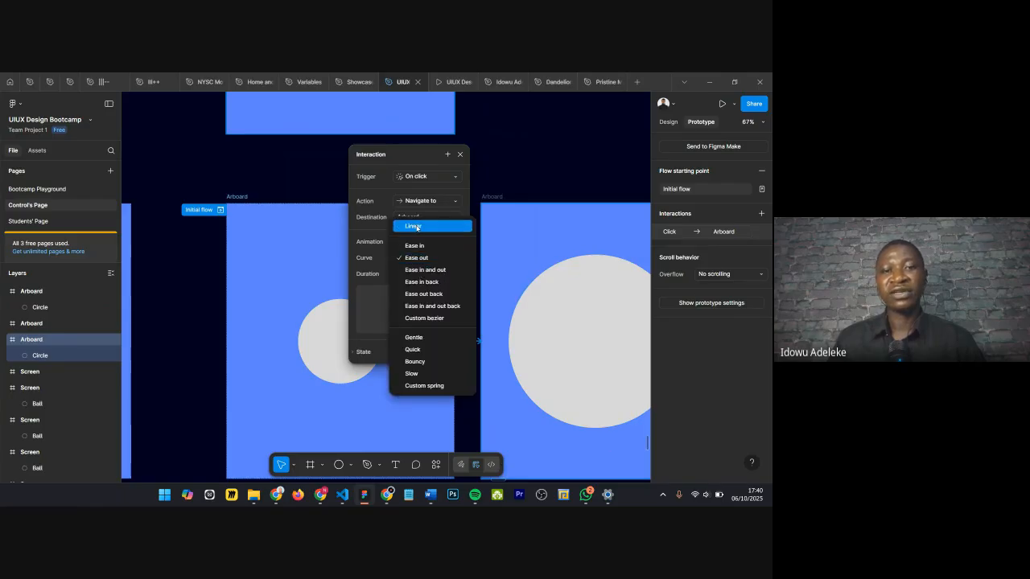
left_click(418, 226)
left_click(423, 259)
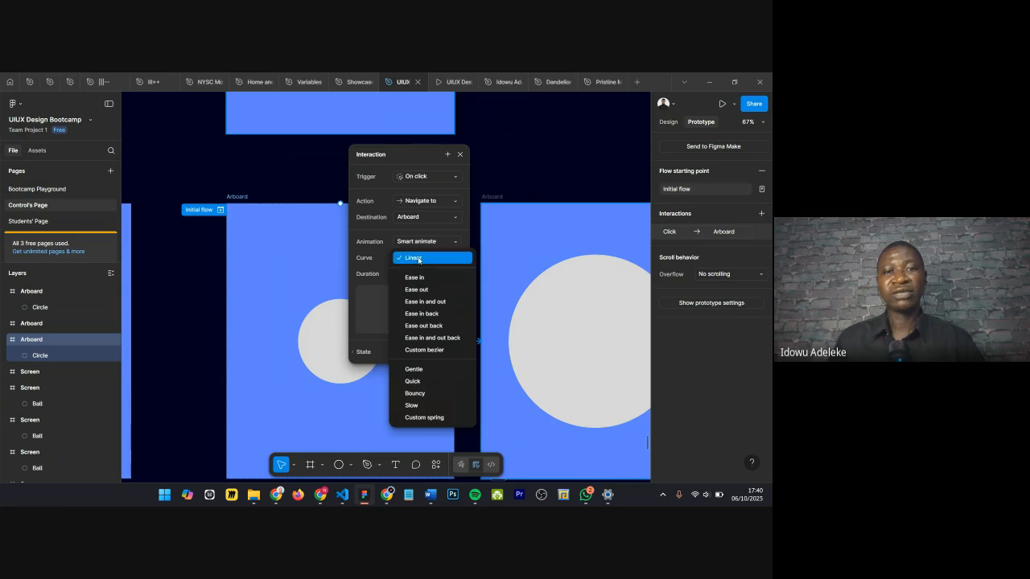
left_click(371, 262)
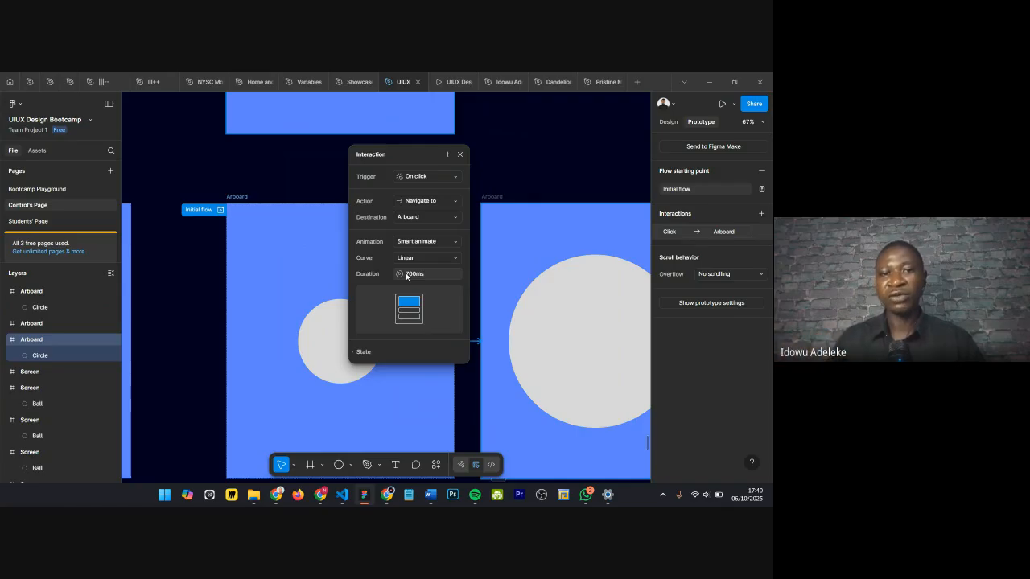
left_click(411, 257)
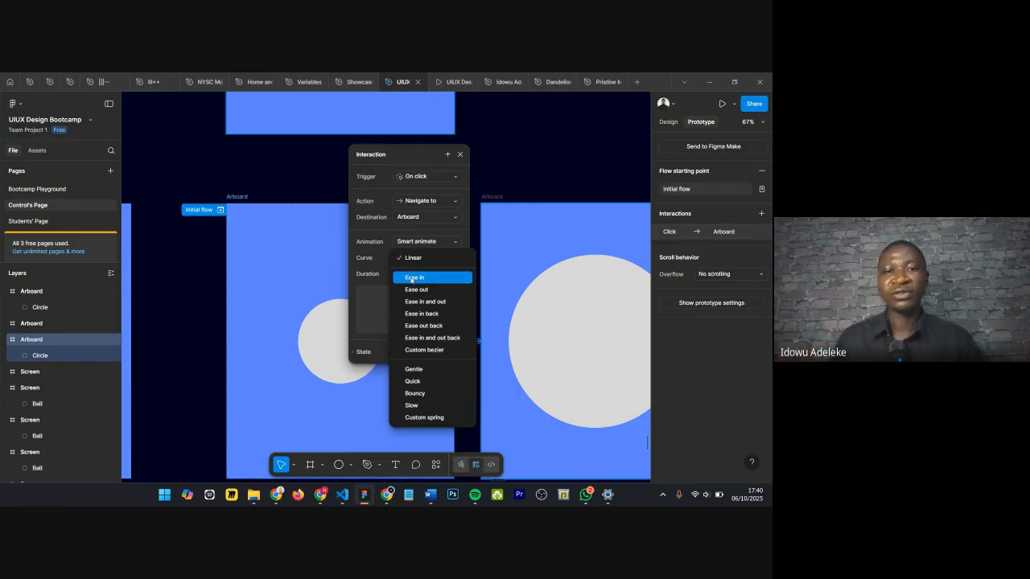
left_click(414, 257)
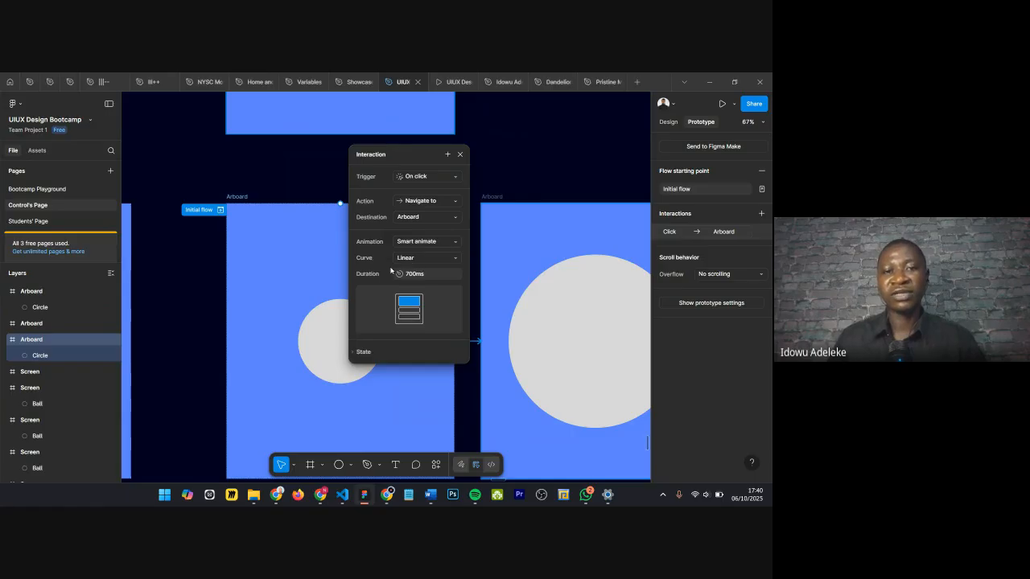
Step: Set the Smart animate duration to 500ms and close the interaction settings
left_click(420, 277)
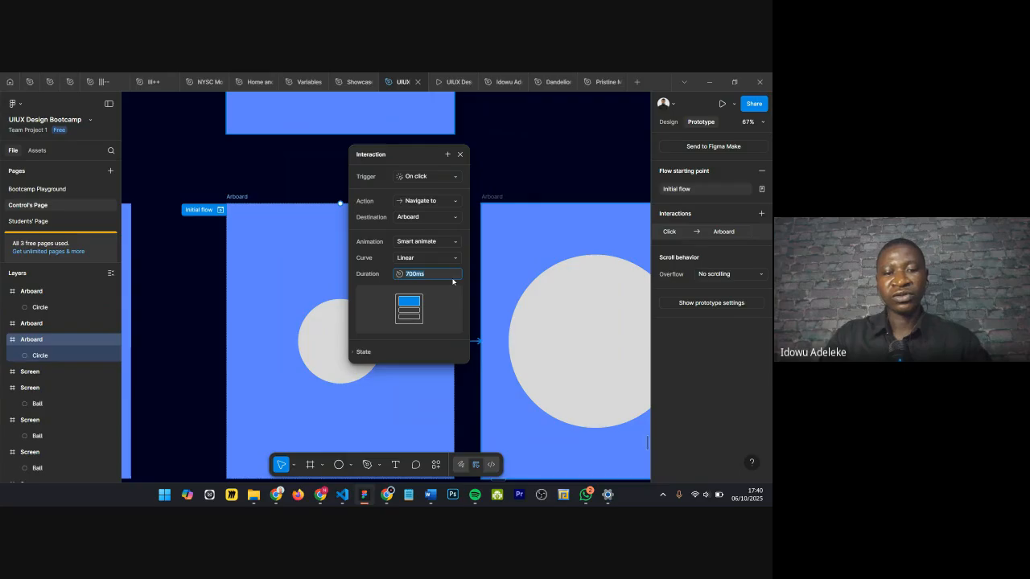
type("500ms")
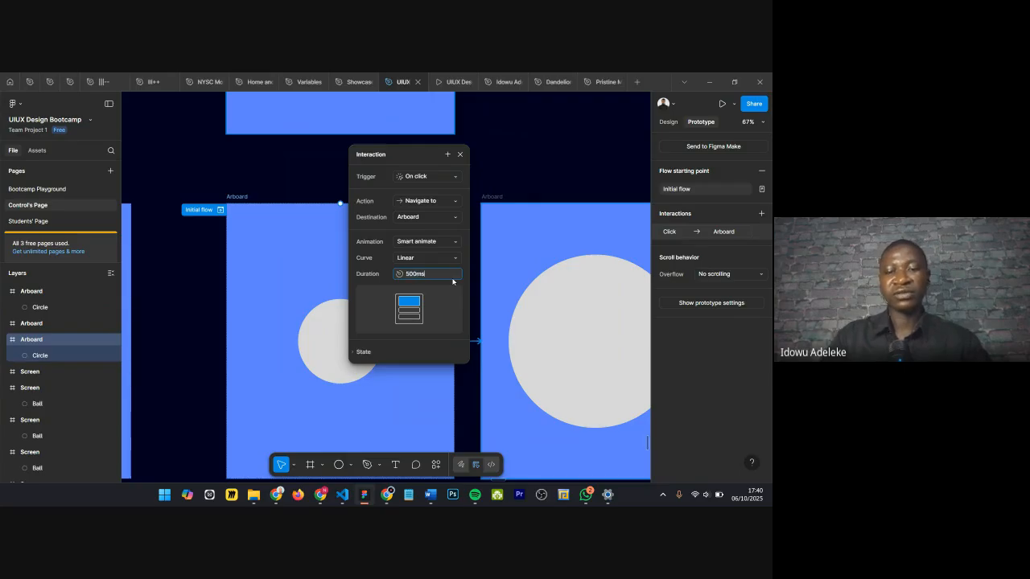
key("Return")
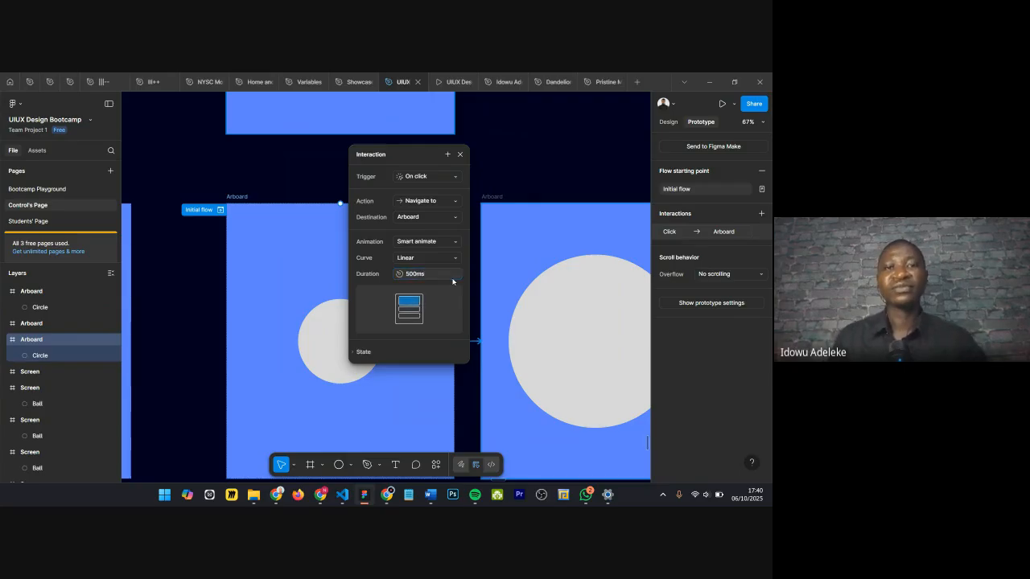
left_click(460, 154)
Step: Restart the Initial flow in the prototype presentation and play the Smart animate transition between the small and large circles
left_click(454, 82)
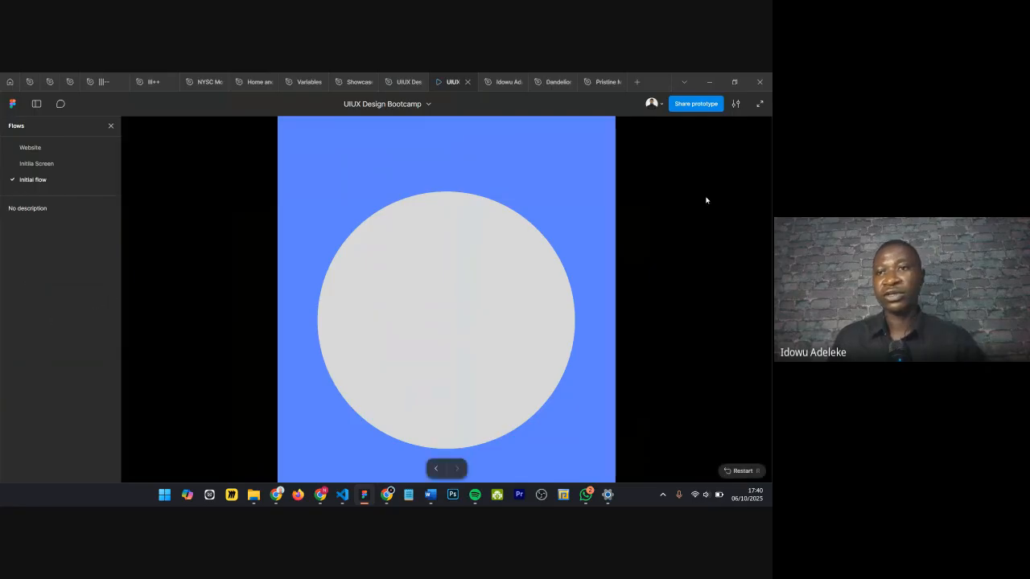
left_click(748, 472)
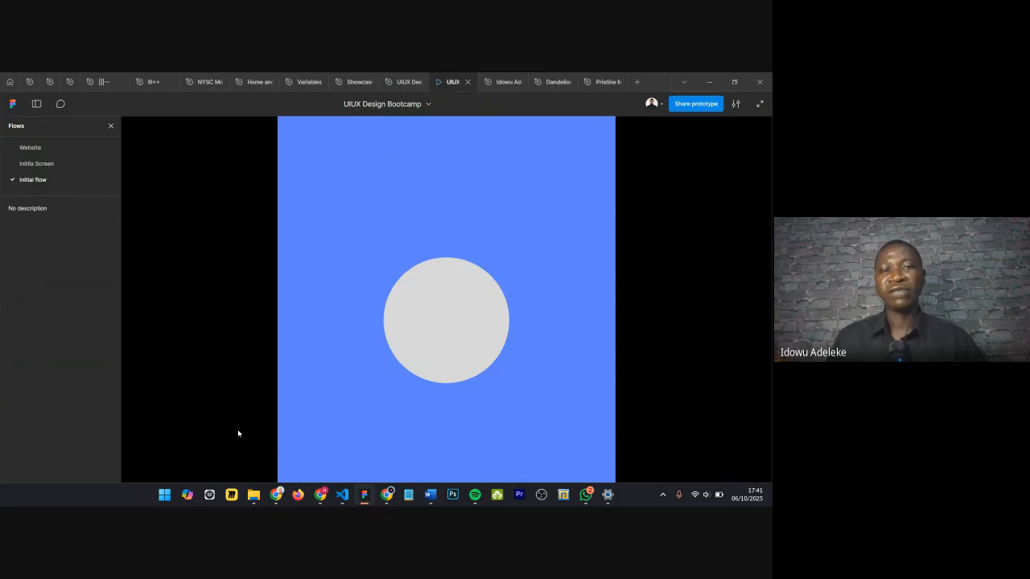
left_click(429, 339)
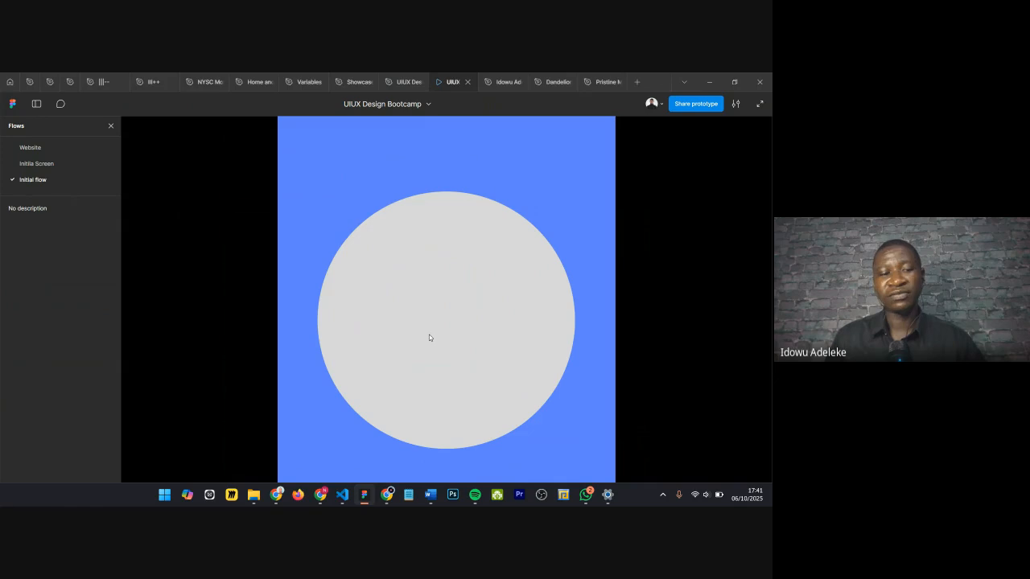
left_click(428, 337)
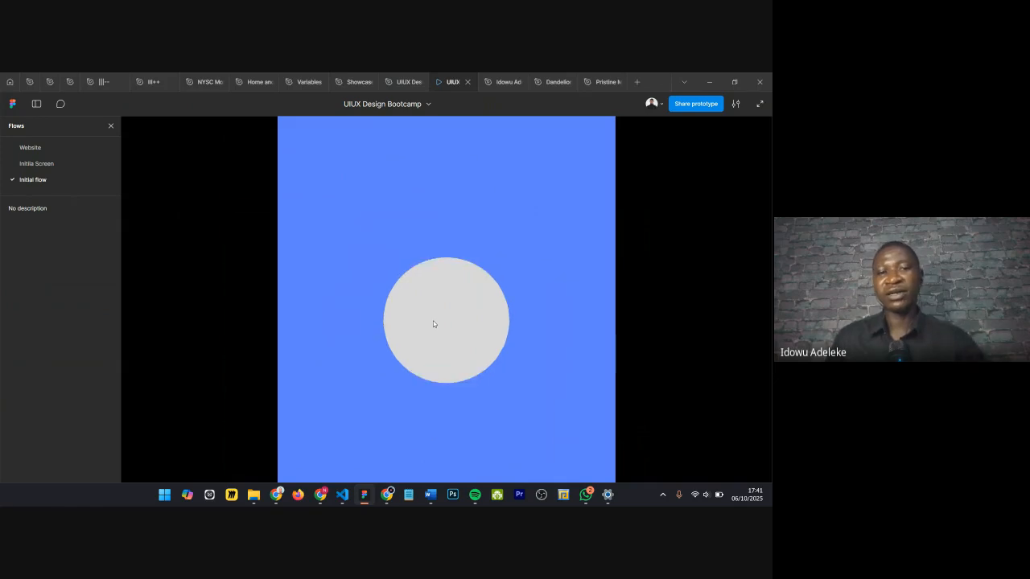
Step: Play the Smart animate transition between the small and large circles several times in the prototype presentation
left_click(441, 307)
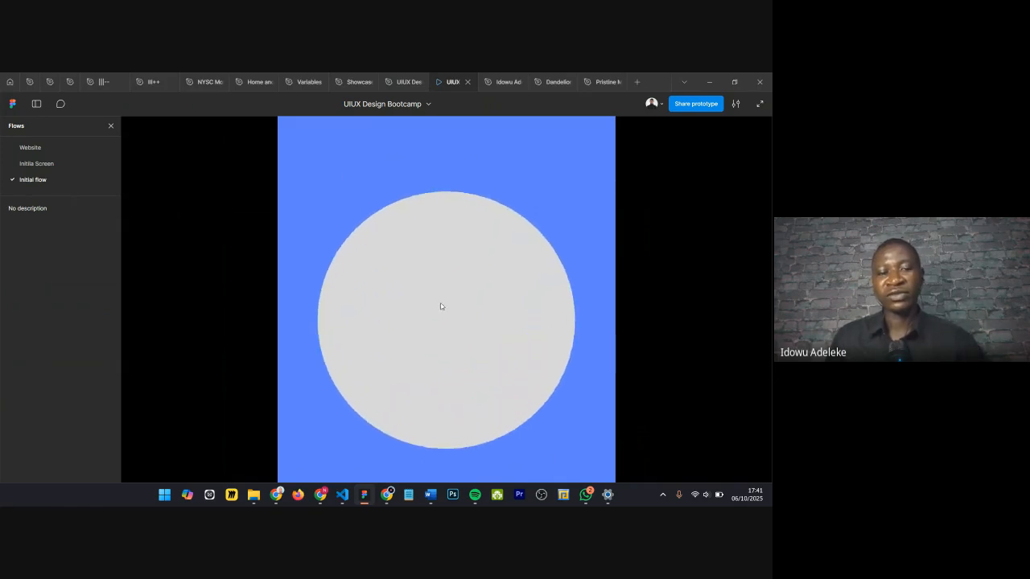
left_click(441, 306)
left_click(441, 307)
left_click(441, 306)
left_click(441, 307)
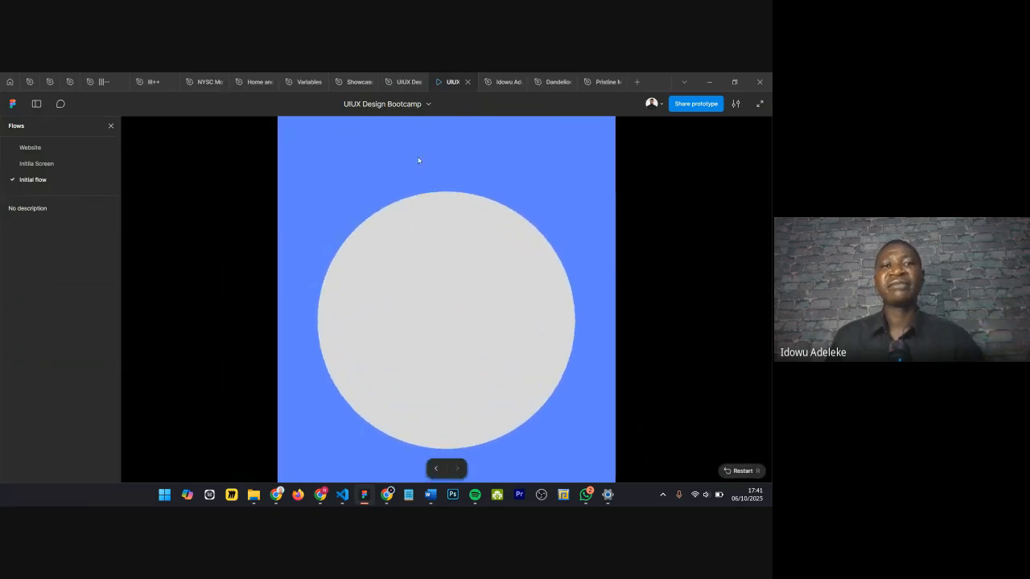
Step: Return to the design file and examine the design properties of the Arboard frame holding the small circle
left_click(402, 82)
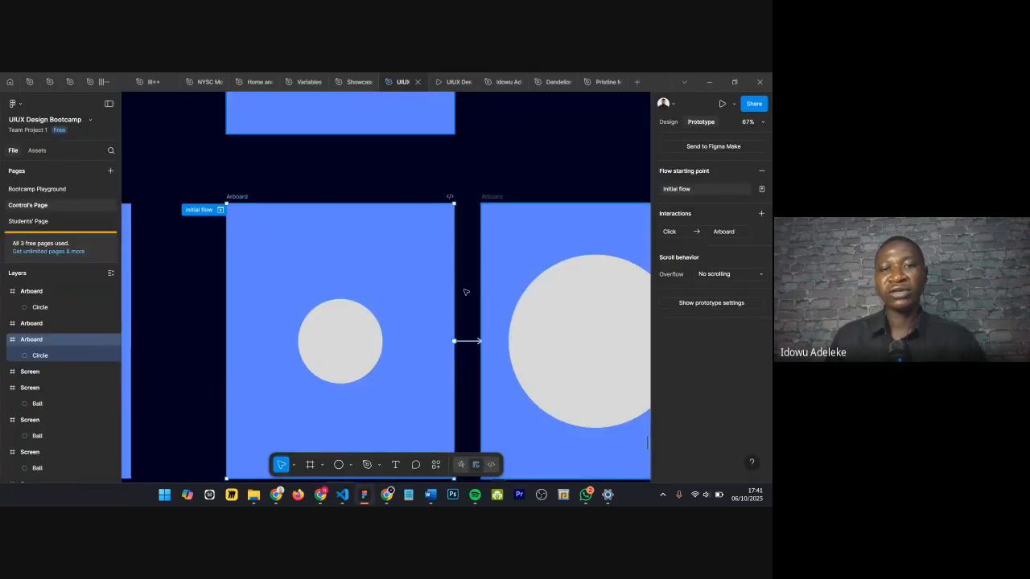
scroll(482, 272, "down", 3)
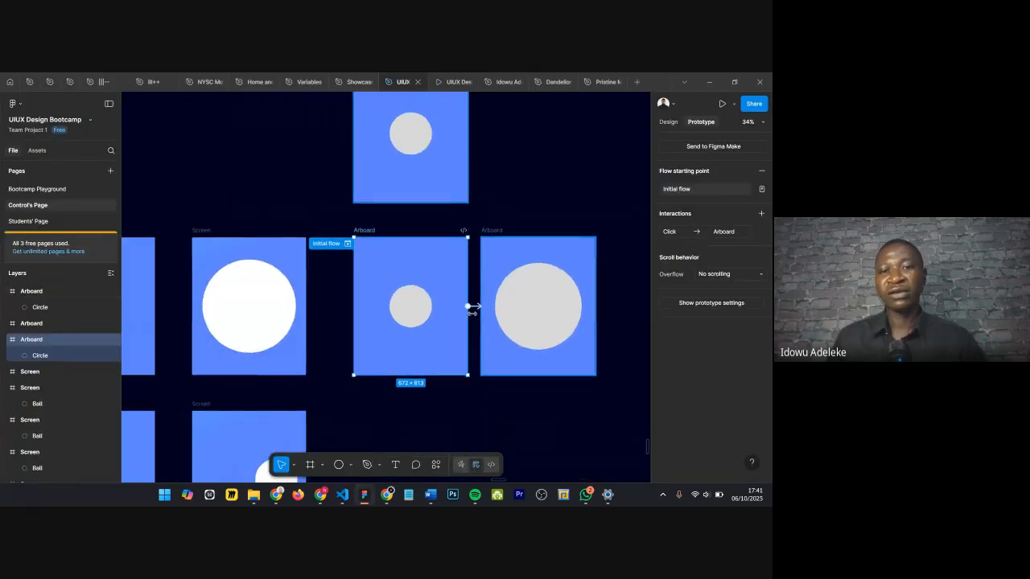
scroll(474, 304, "up", 5)
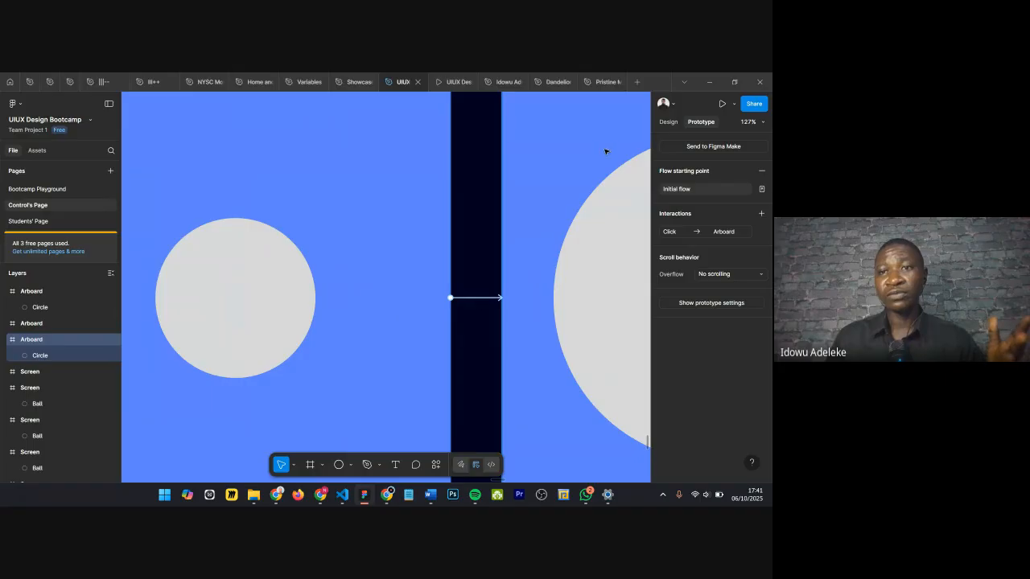
left_click(668, 121)
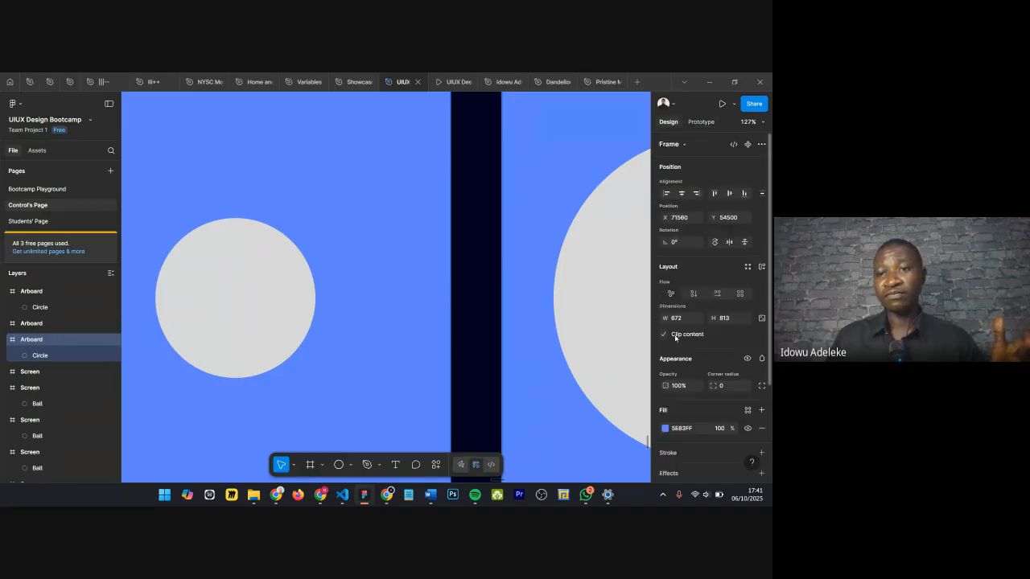
scroll(666, 366, "down", 2)
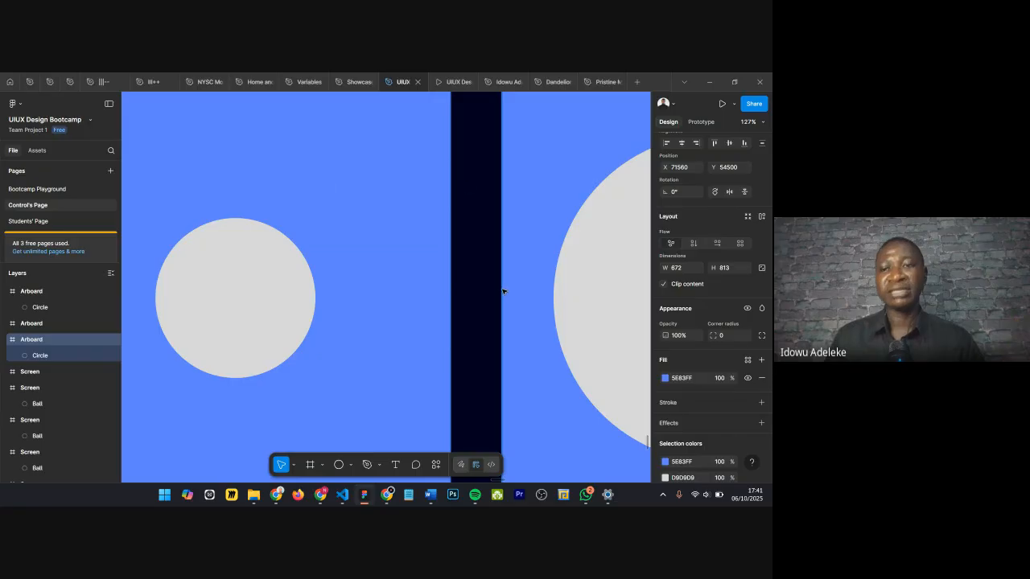
scroll(502, 291, "down", 10)
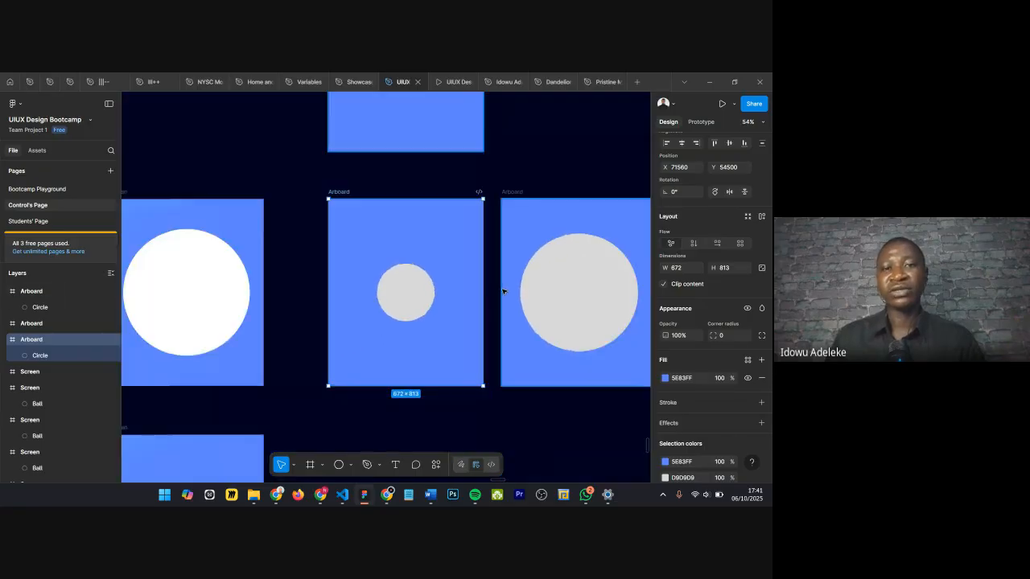
Step: Check the Scale entry in the Figma Animate properties list against the small-circle and large-circle Arboard frames
scroll(184, 292, "up", 5)
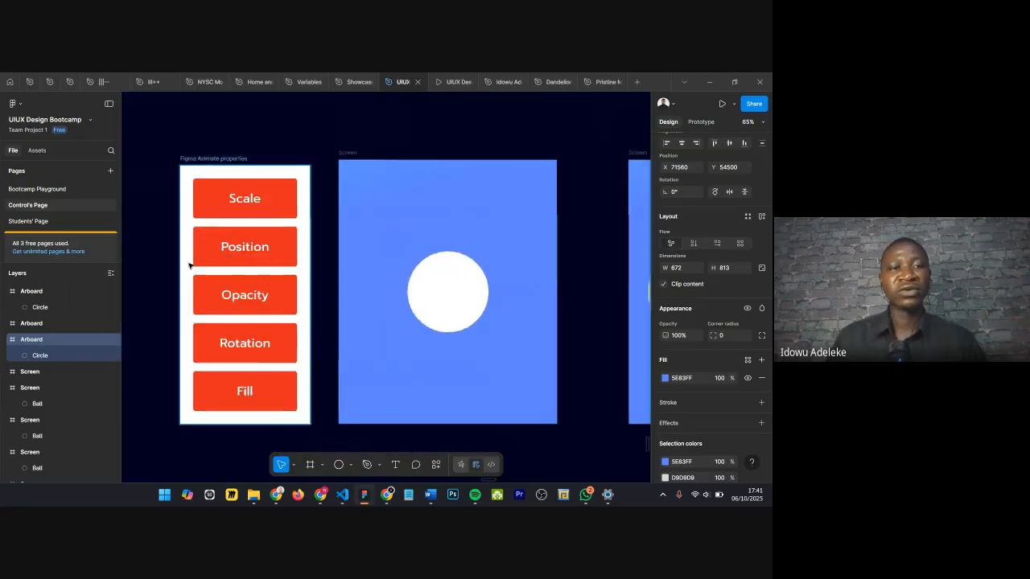
scroll(227, 206, "up", 2)
scroll(226, 206, "down", 6)
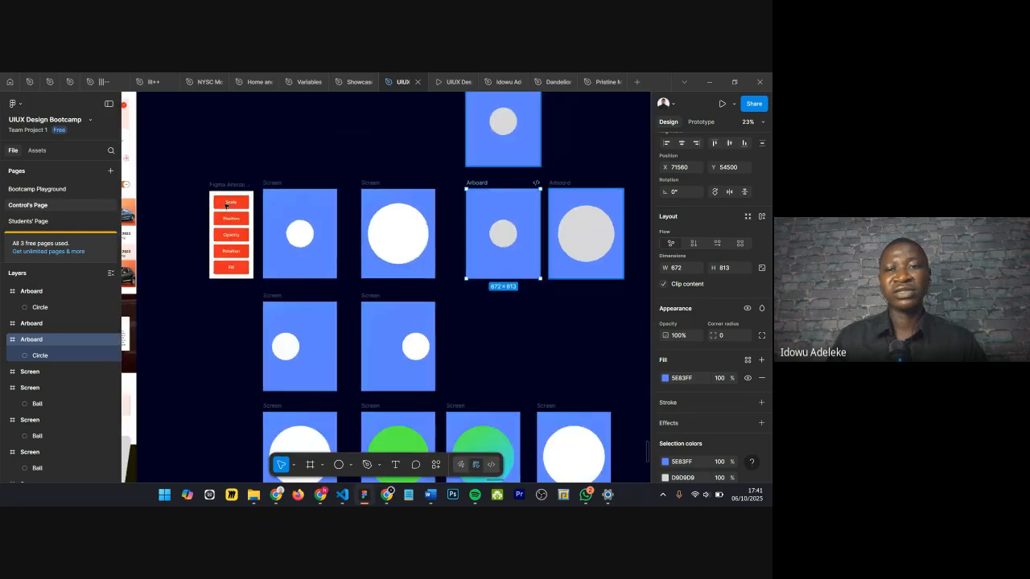
scroll(555, 223, "up", 3)
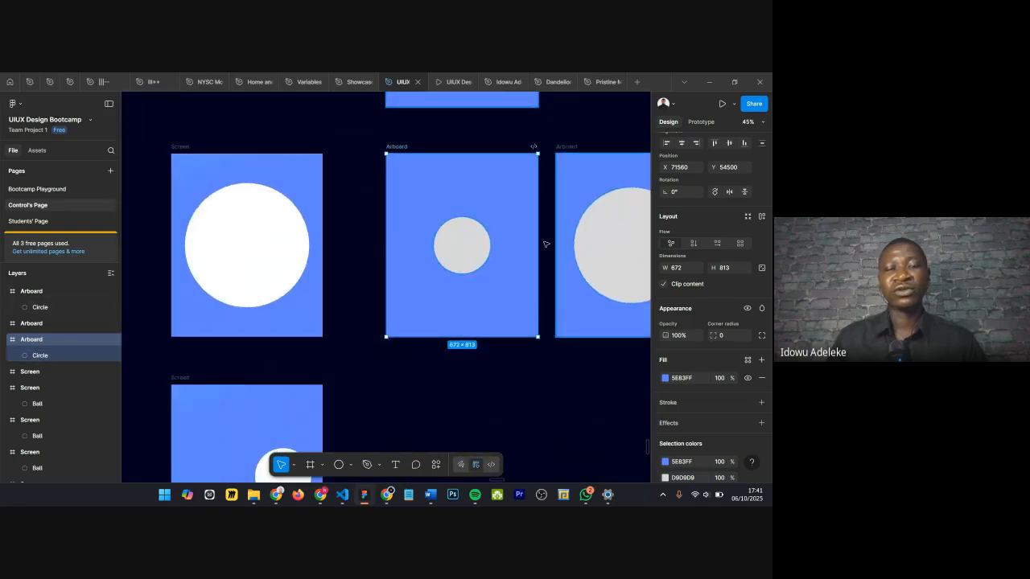
scroll(545, 244, "down", 2)
scroll(467, 174, "up", 3)
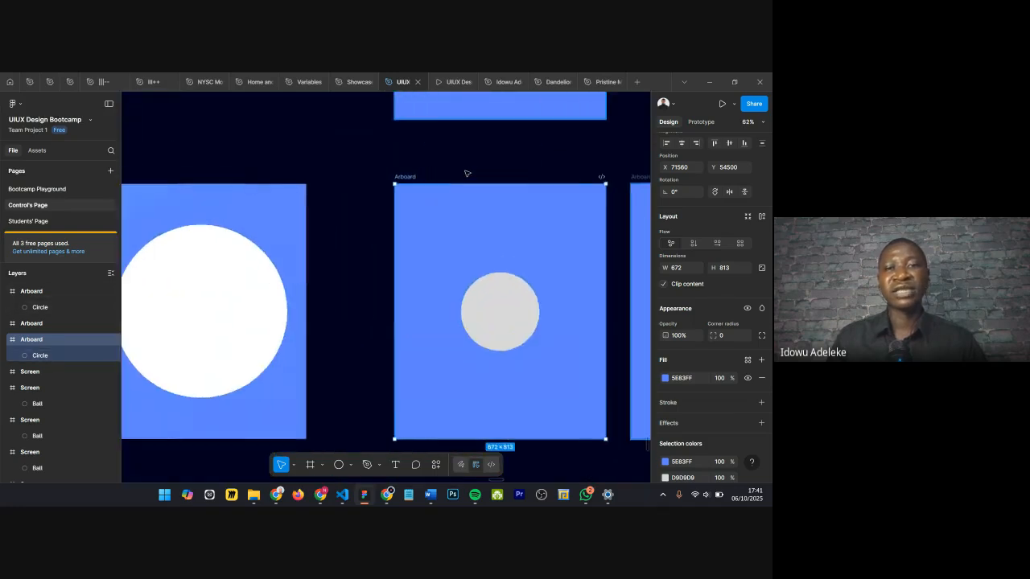
scroll(465, 173, "up", 2)
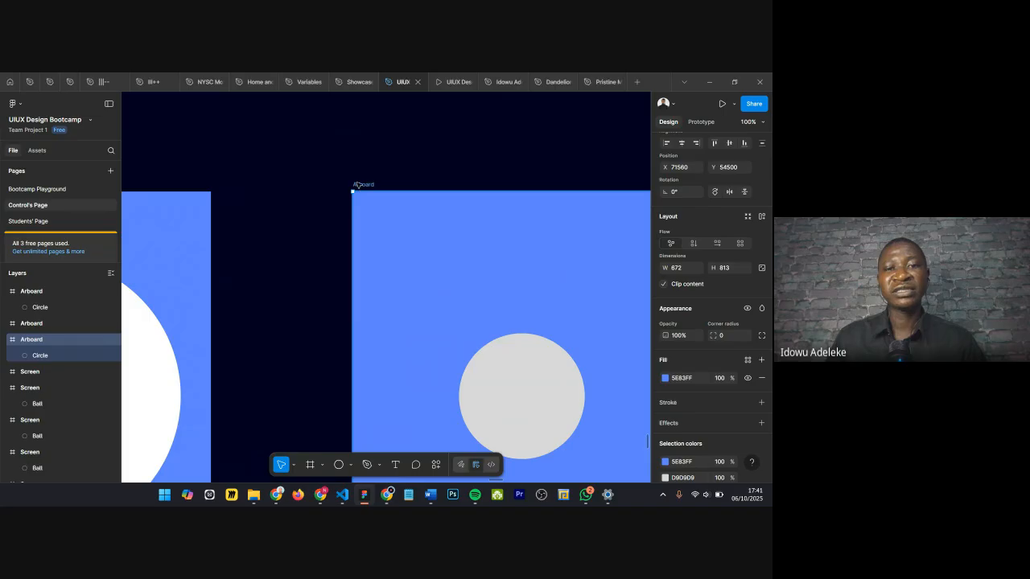
scroll(358, 184, "down", 1)
Step: Compare the design properties of the small and large circles and replay the Initial flow in the prototype presentation
left_click(442, 306)
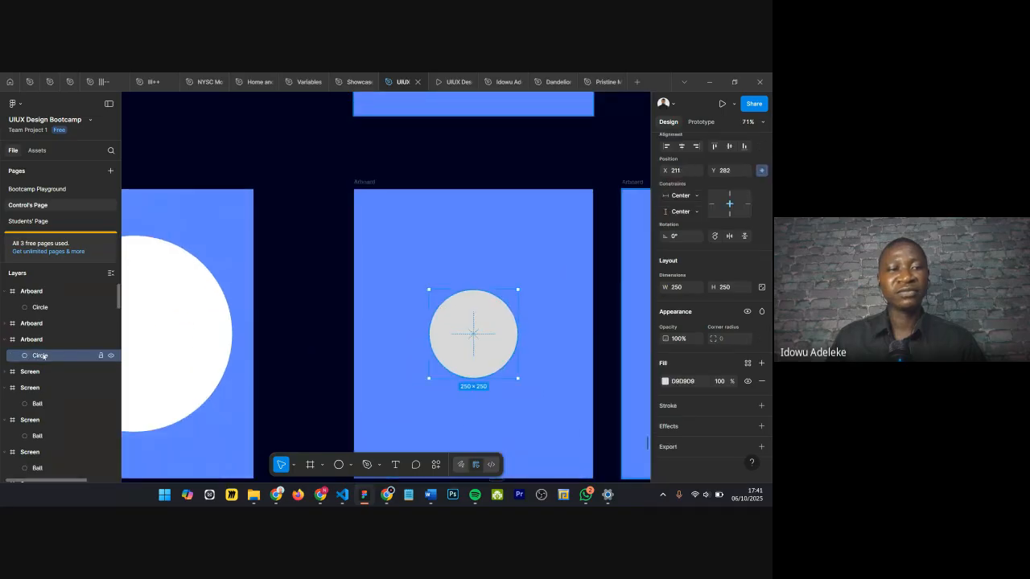
scroll(424, 318, "down", 2)
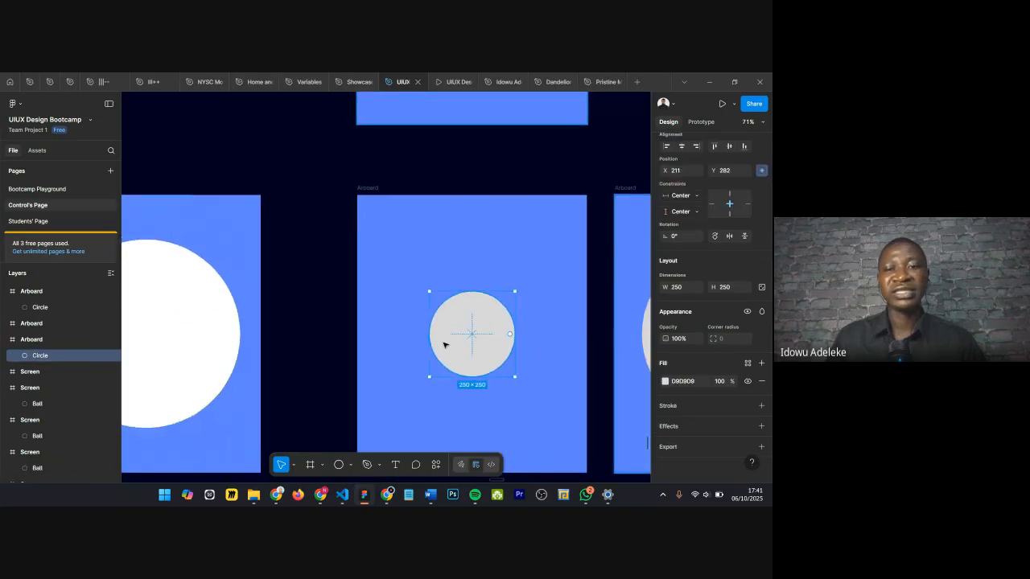
scroll(448, 337, "right", 3)
left_click(425, 328)
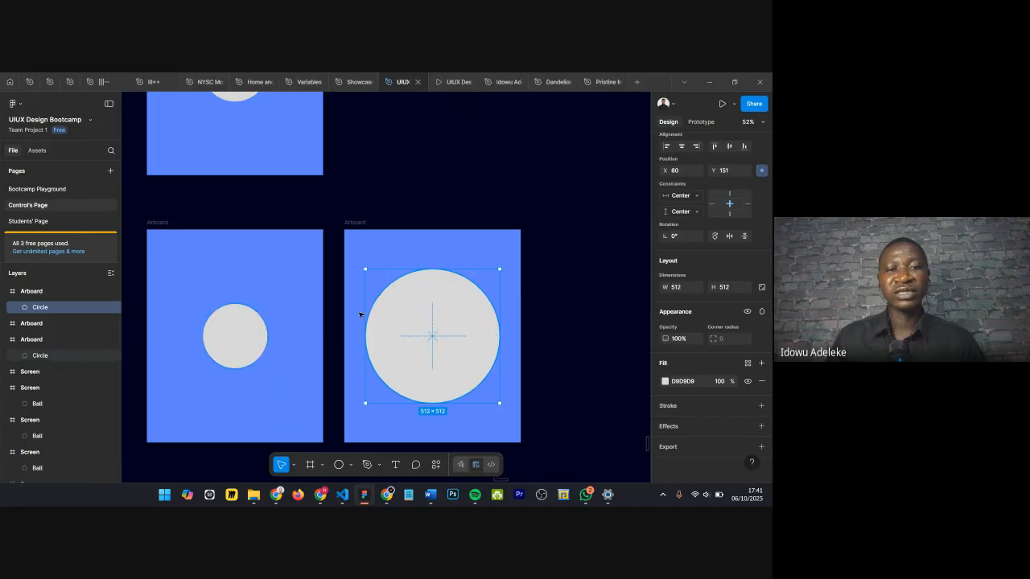
left_click(235, 344)
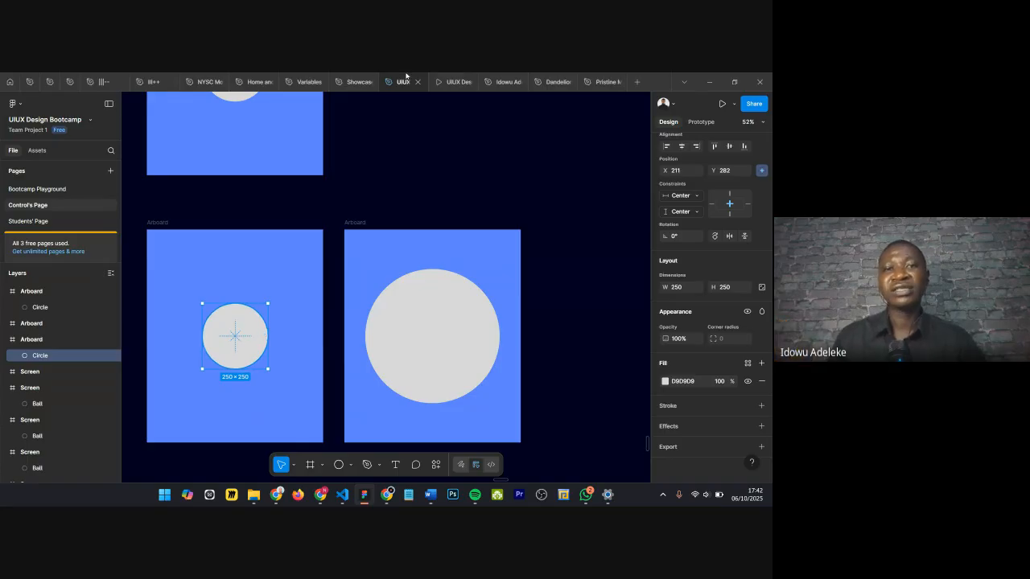
left_click(447, 81)
key("r")
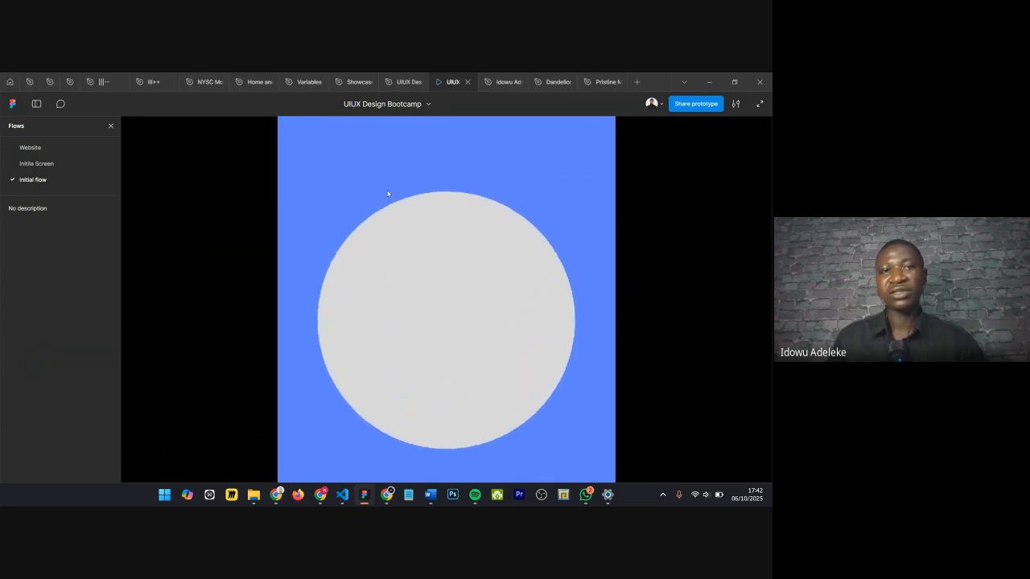
Step: Return to the design file and review Scale, Position, Opacity, Rotation and Fill in the Figma Animate properties list
left_click(396, 82)
scroll(477, 304, "down", 5)
scroll(416, 313, "left", 10)
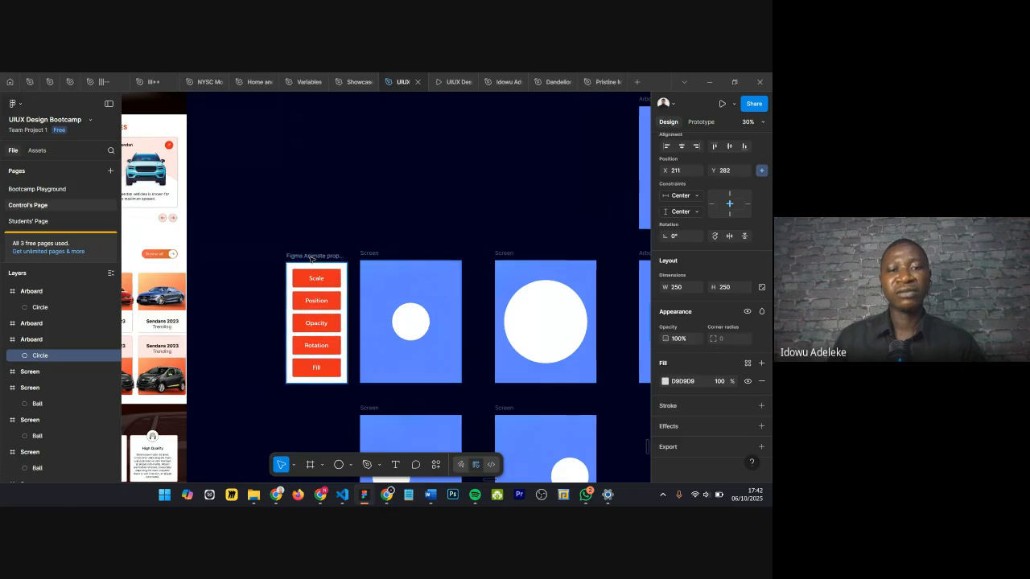
scroll(310, 258, "up", 2, "ctrl")
scroll(318, 241, "down", 4)
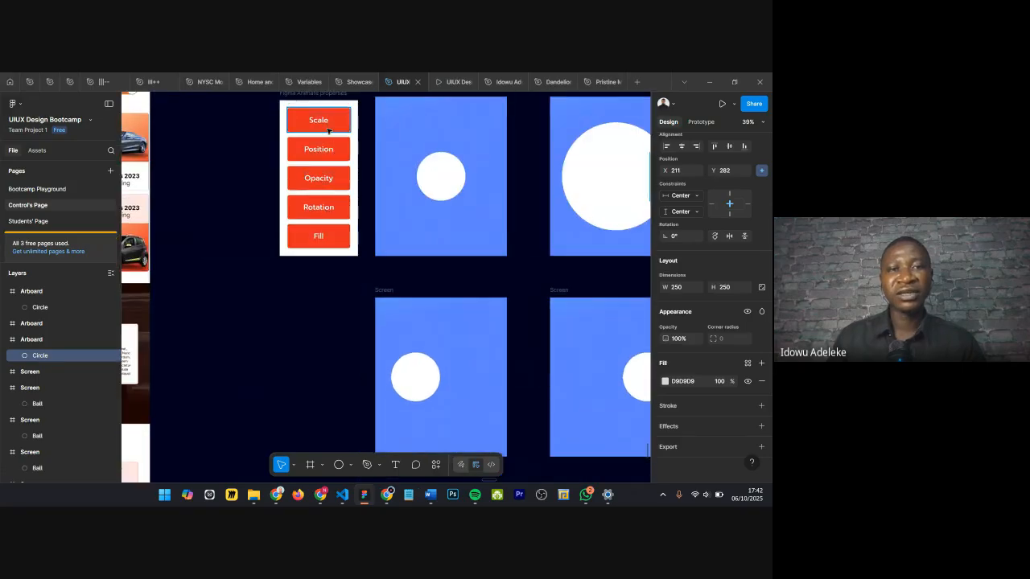
scroll(328, 131, "up", 4, "ctrl")
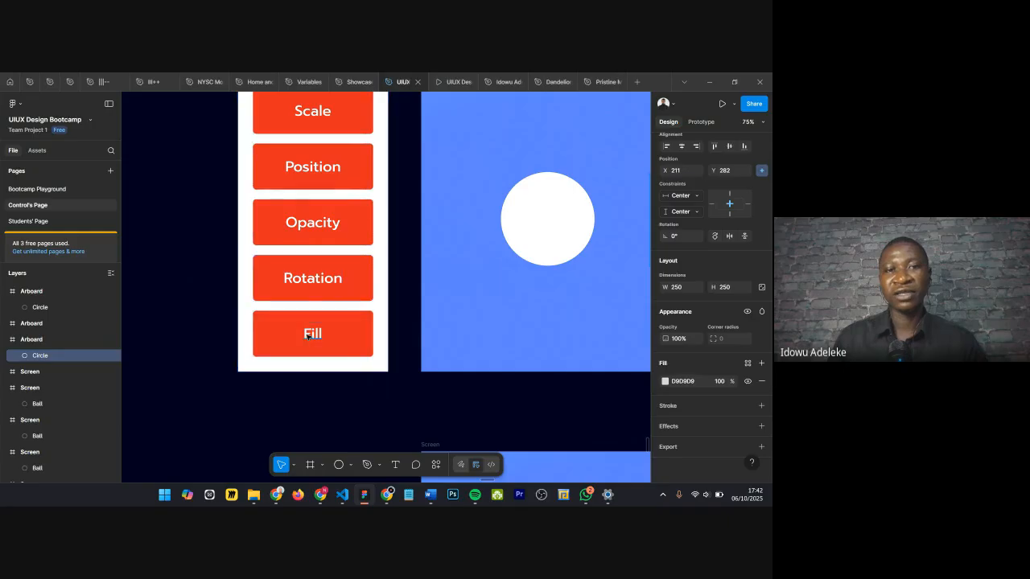
scroll(310, 298, "down", 3, "ctrl")
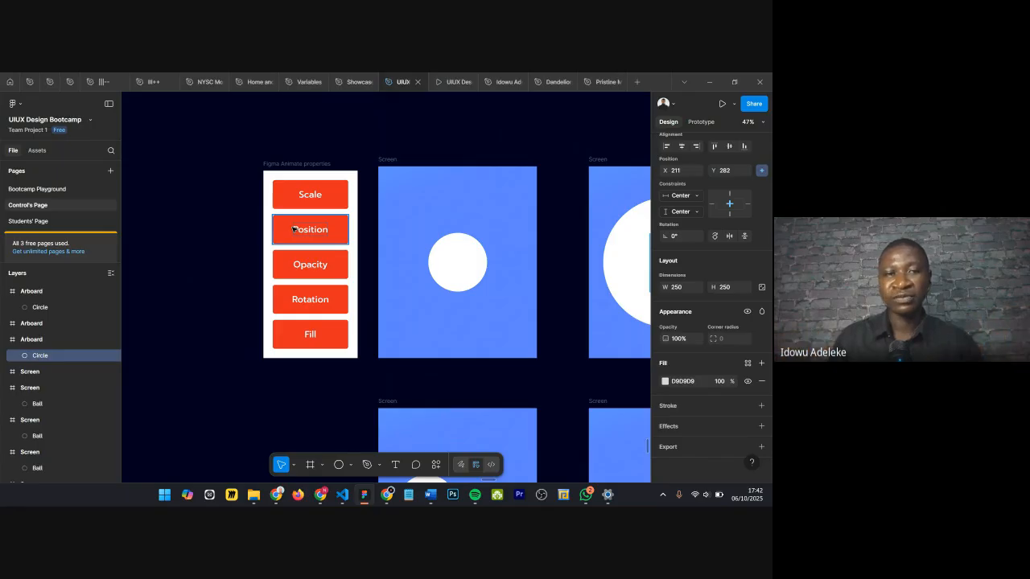
scroll(294, 229, "down", 2)
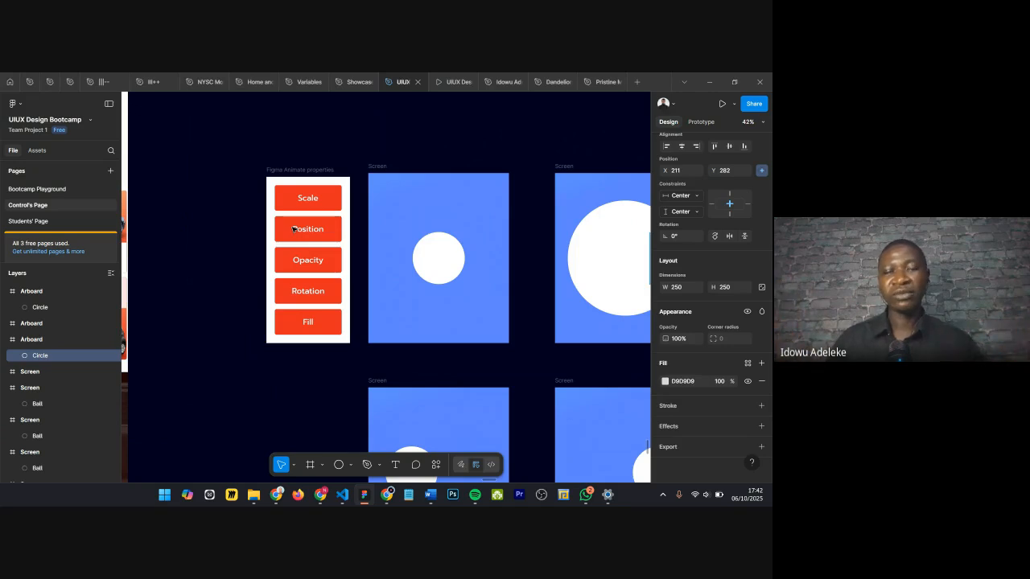
Step: Go back to the two linked Arboard frames and compare the layer names of their small and large circles
scroll(332, 208, "right", 5)
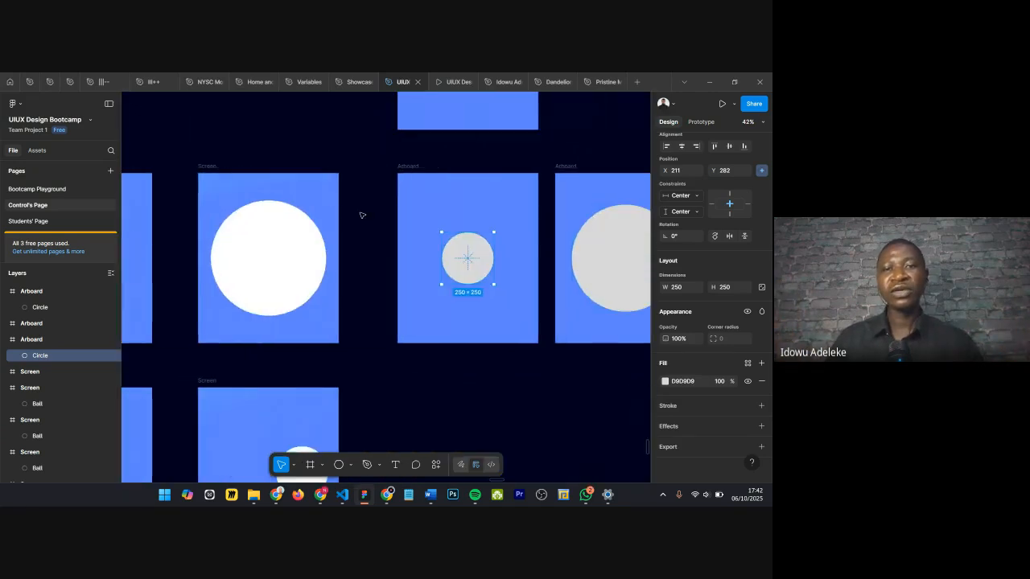
scroll(444, 200, "up", 3)
scroll(384, 177, "down", 5)
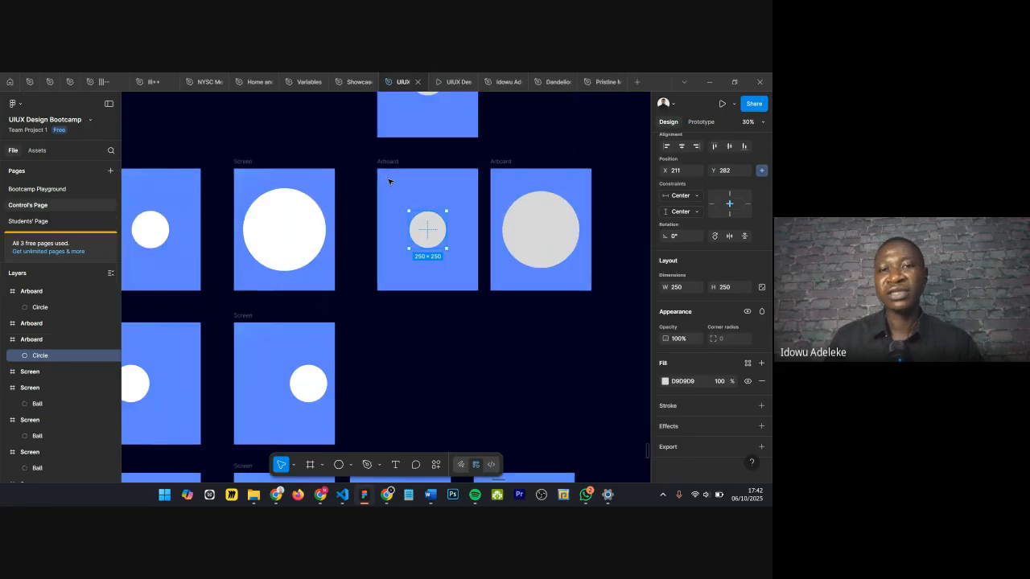
scroll(434, 183, "up", 3)
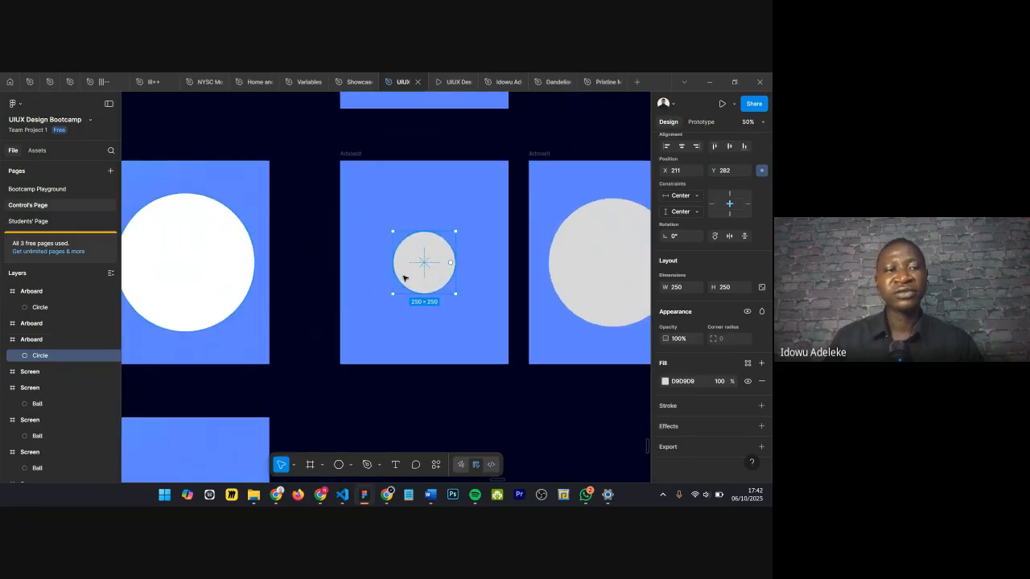
scroll(258, 346, "right", 1)
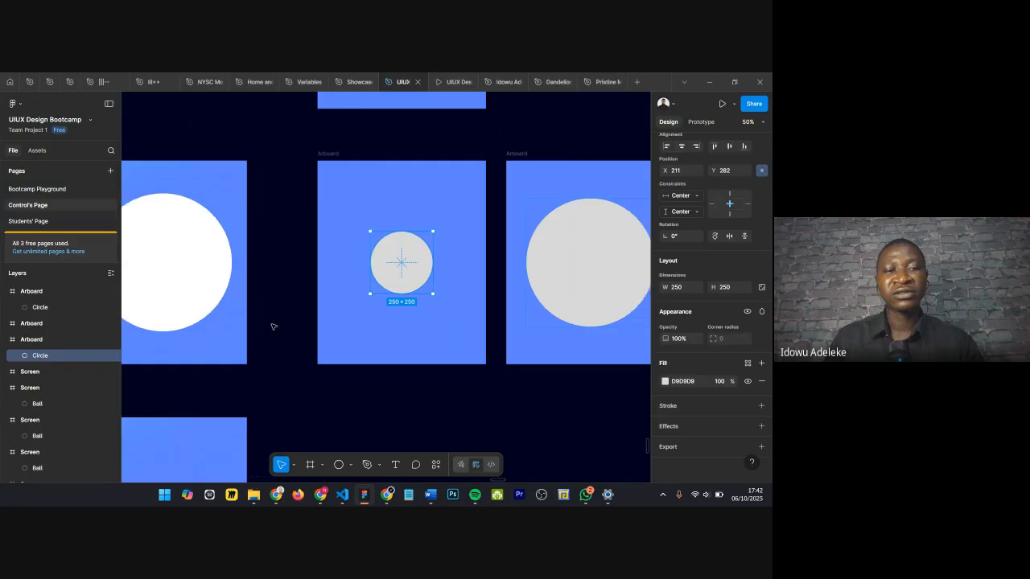
scroll(579, 227, "right", 1)
left_click(579, 228)
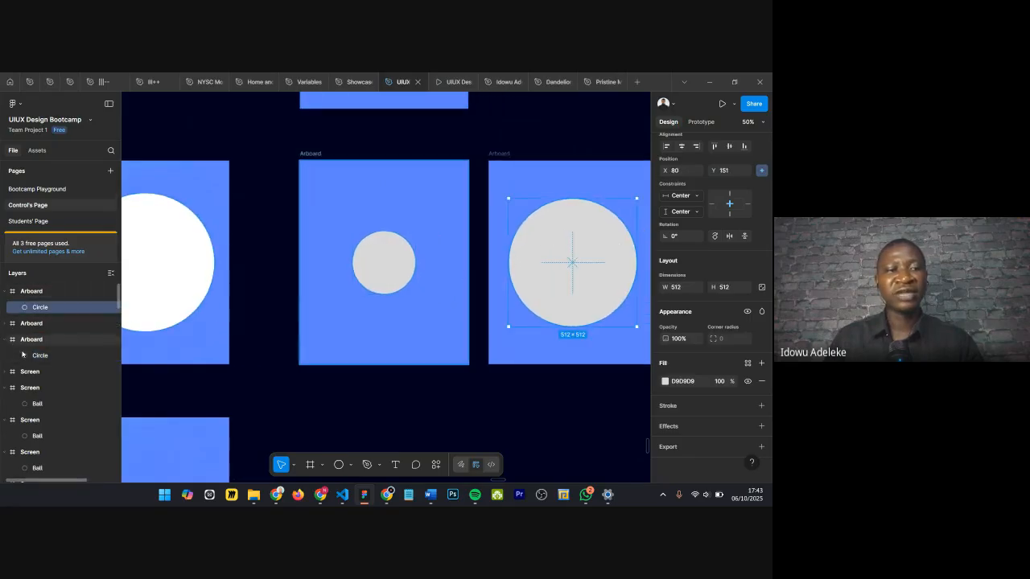
left_click(383, 262)
key("ctrl+r")
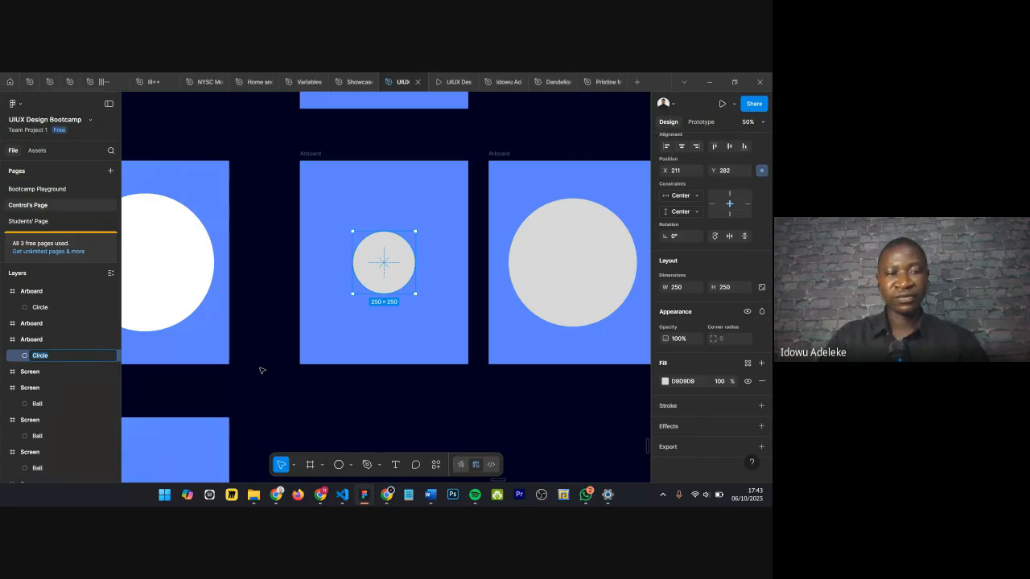
scroll(63, 372, "down", 2)
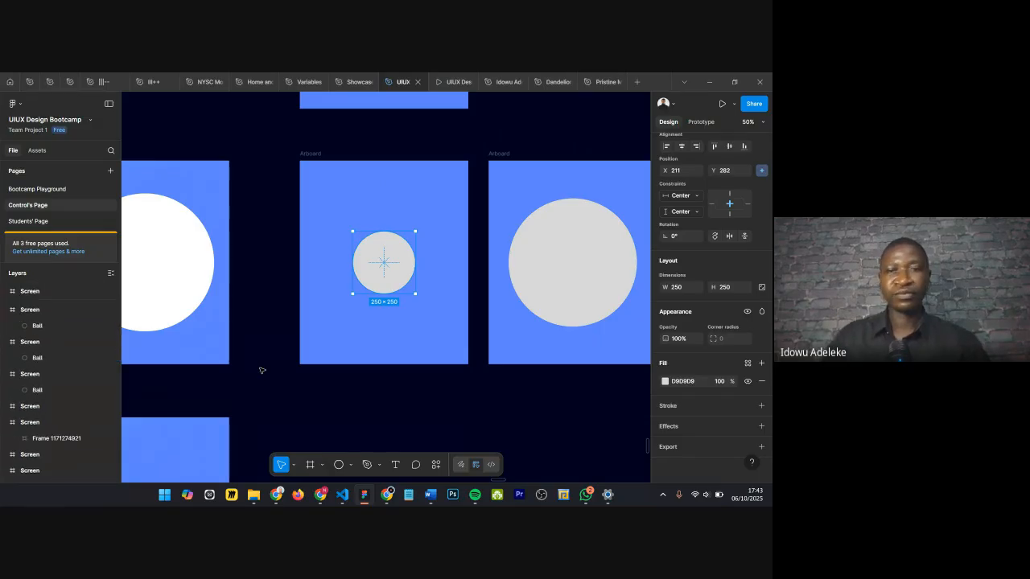
Step: Rename the large circle's layer to Circlo so that it differs from the small circle's layer name
left_click(616, 225)
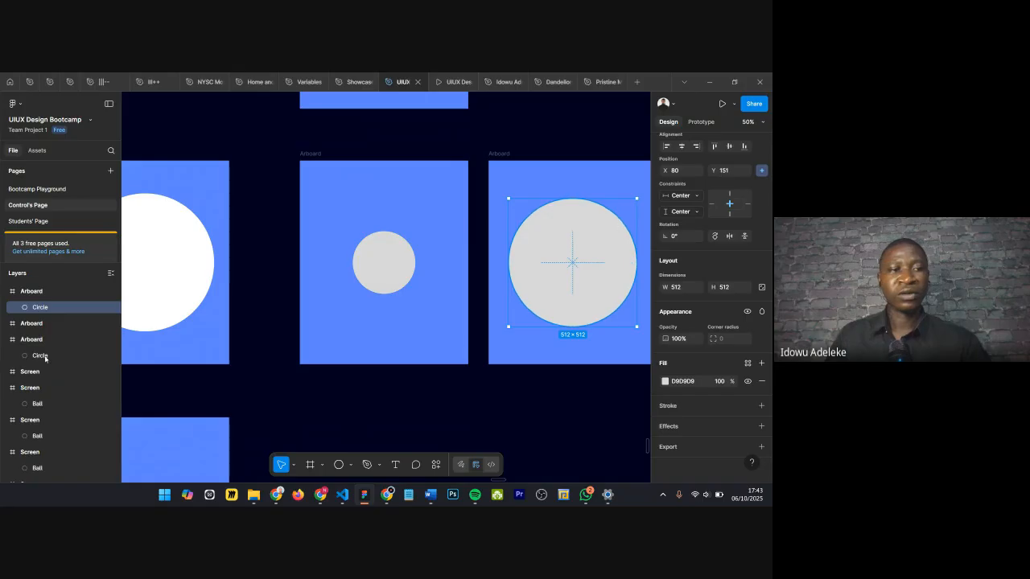
double_click(41, 307)
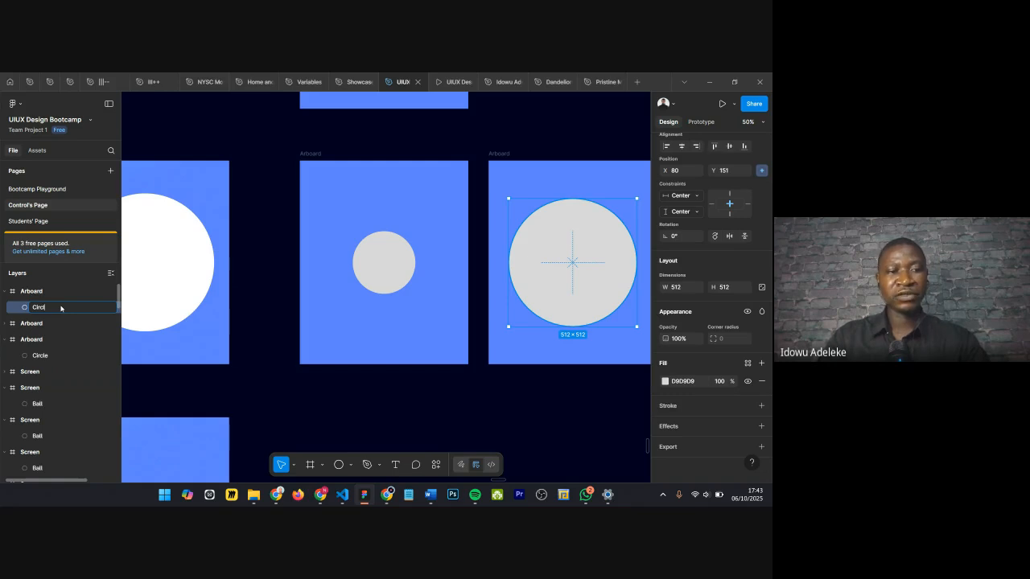
key("Return")
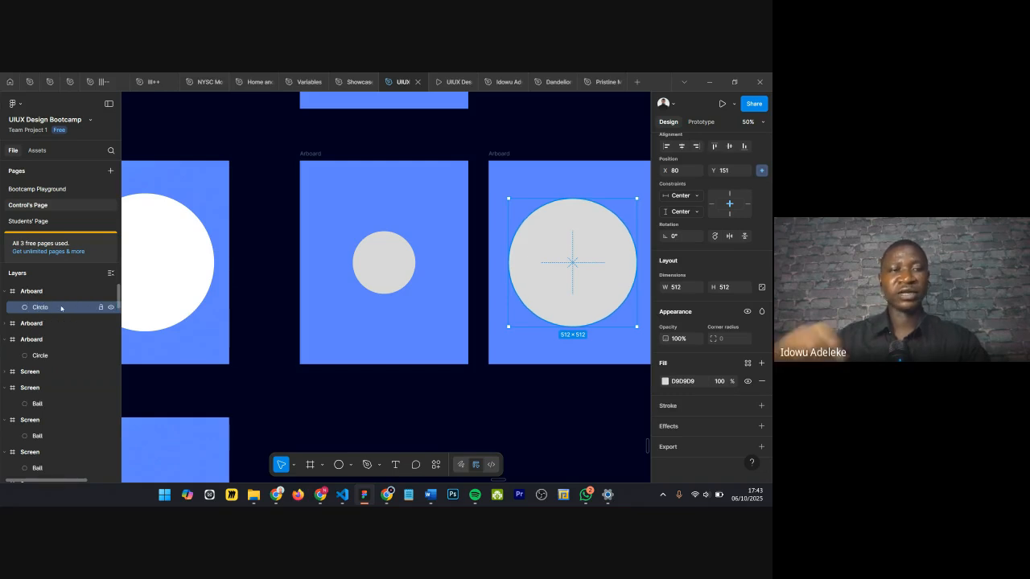
Step: Compare the small circle in the first Arboard frame with the Initial flow in the prototype presentation
left_click(309, 153)
left_click(449, 82)
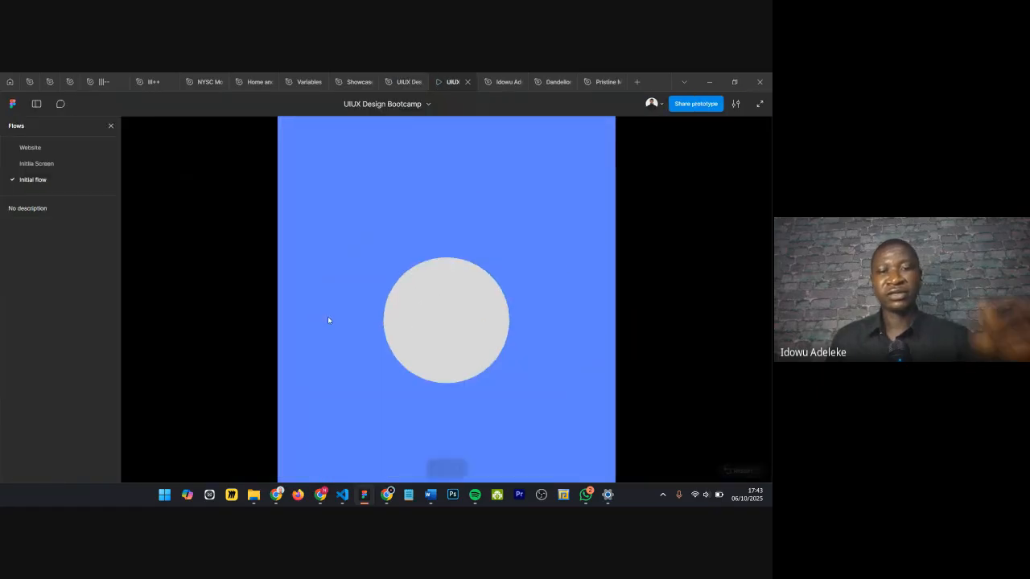
mouse_move(393, 324)
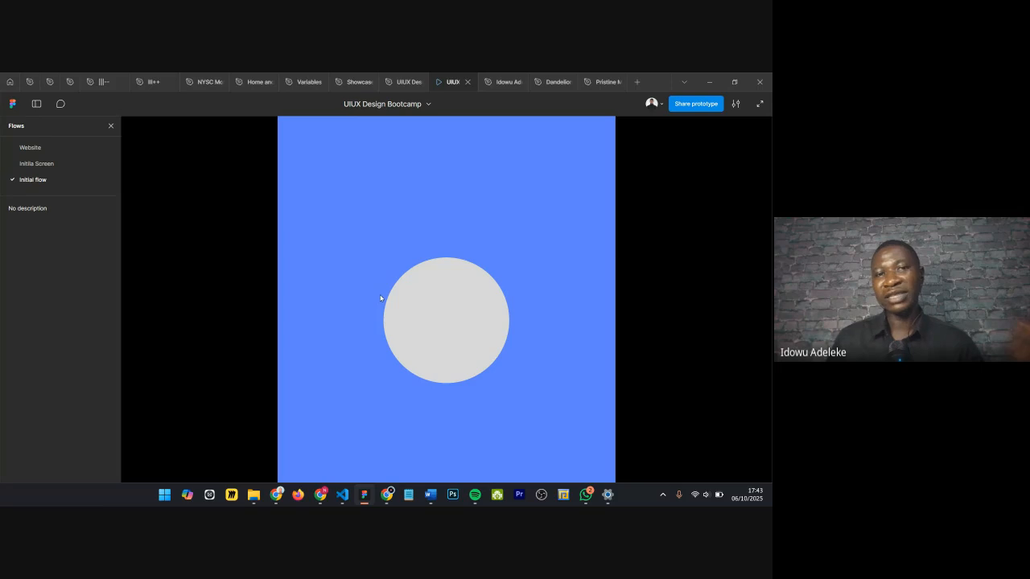
left_click(405, 81)
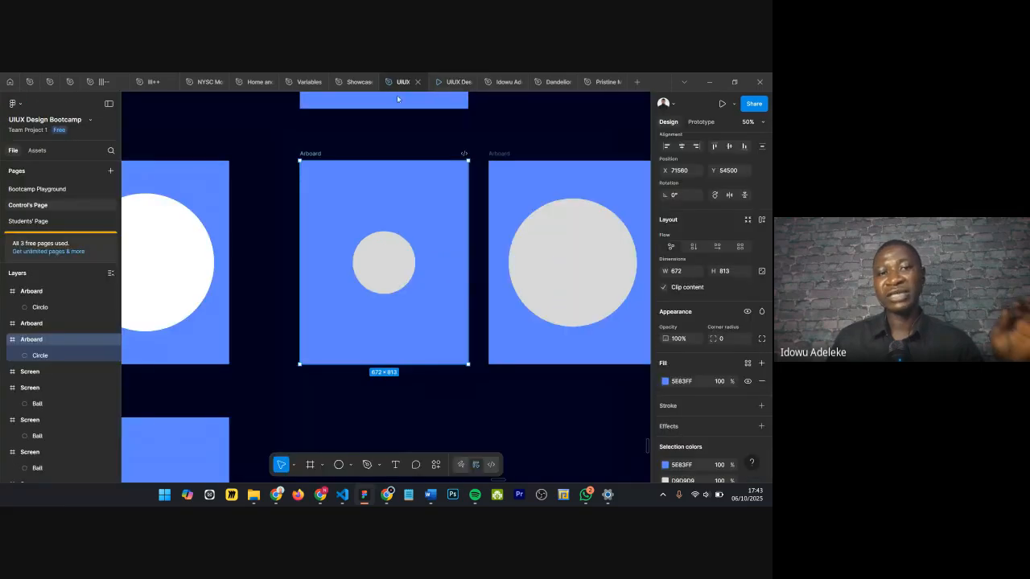
left_click(381, 264)
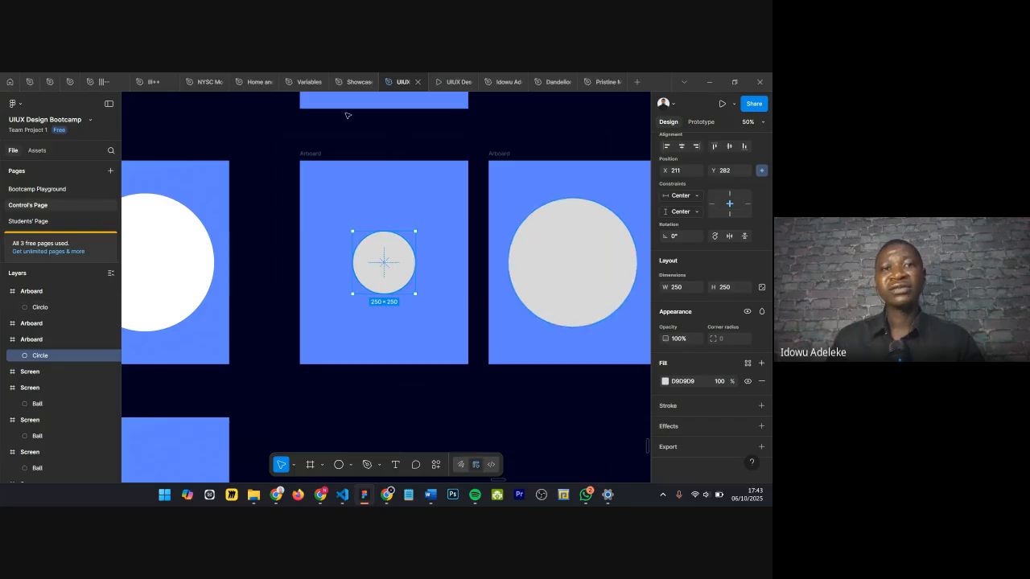
left_click(450, 82)
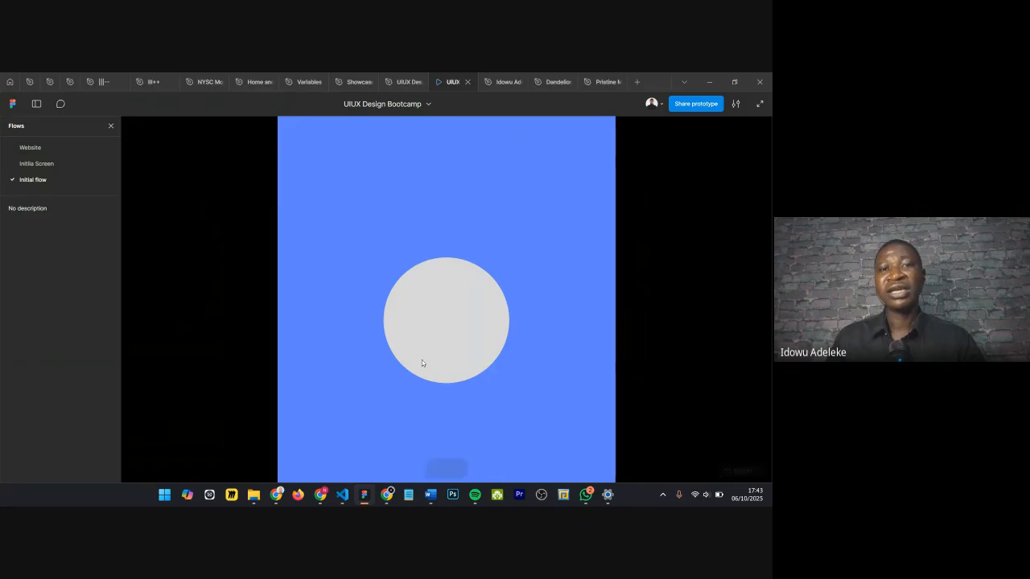
left_click(396, 82)
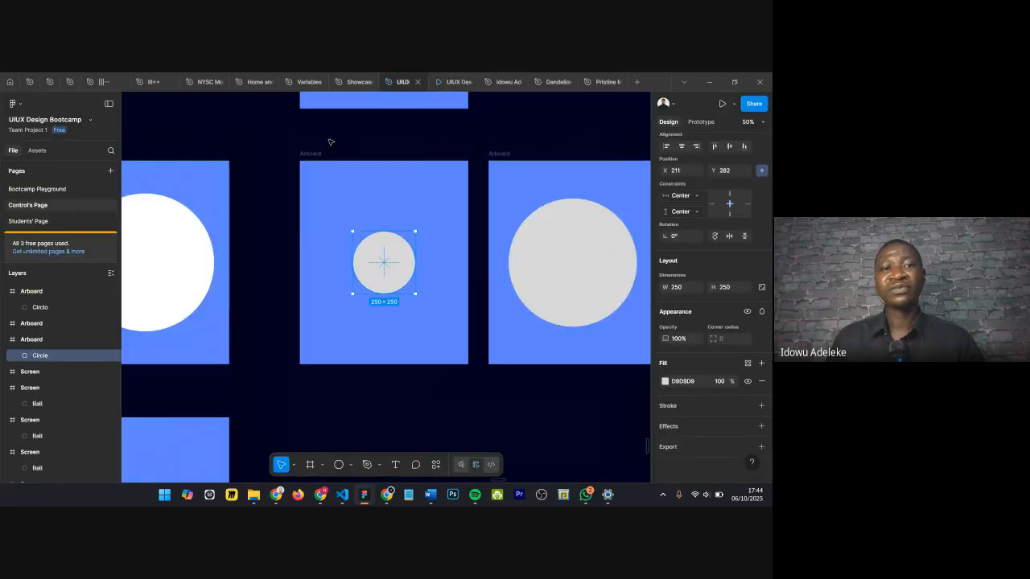
Step: Inspect the two linked Arboard frames side by side and check the Initial flow presentation again
scroll(330, 142, "up", 5)
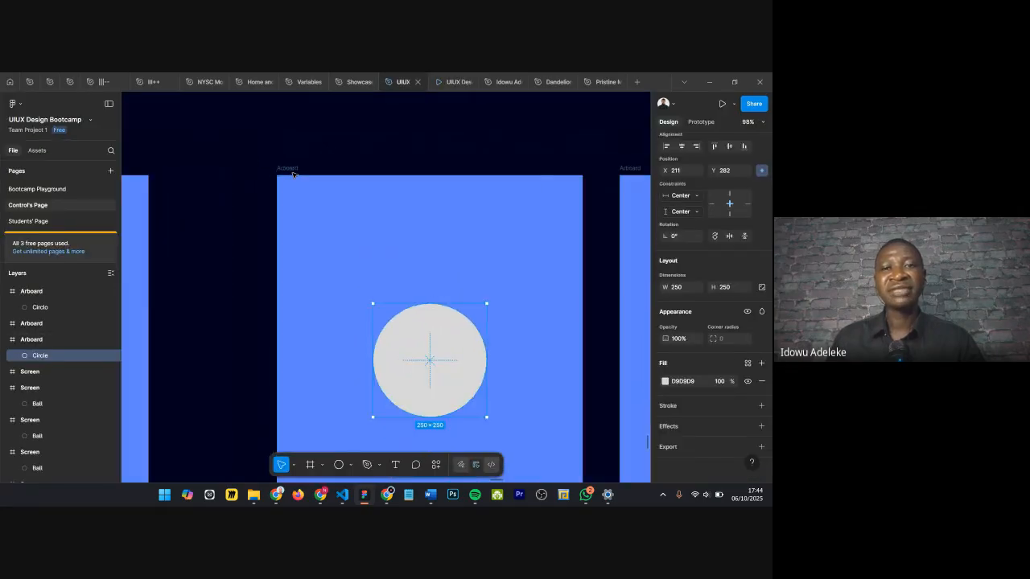
scroll(523, 177, "down", 3)
scroll(527, 175, "right", 2)
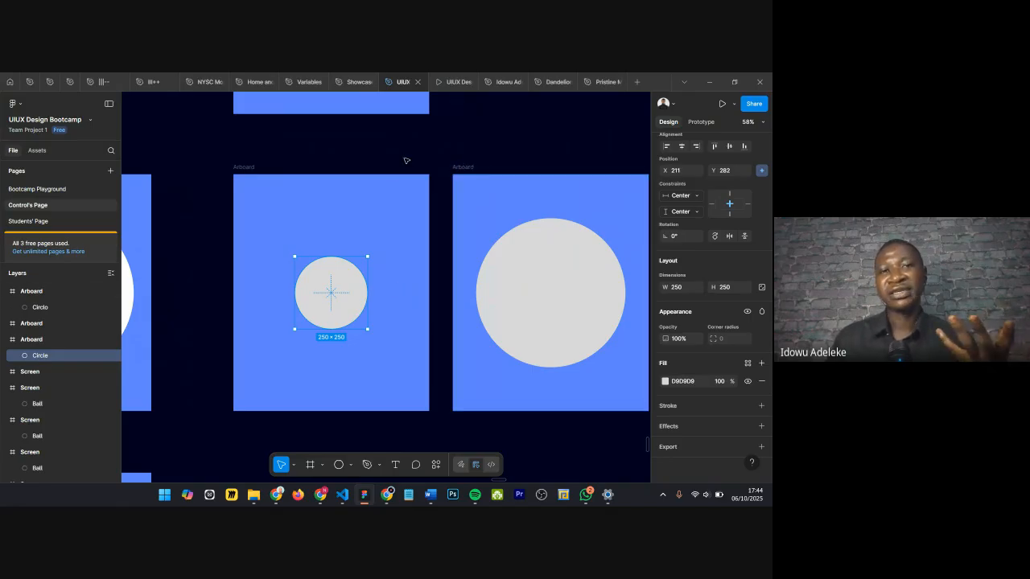
left_click(438, 83)
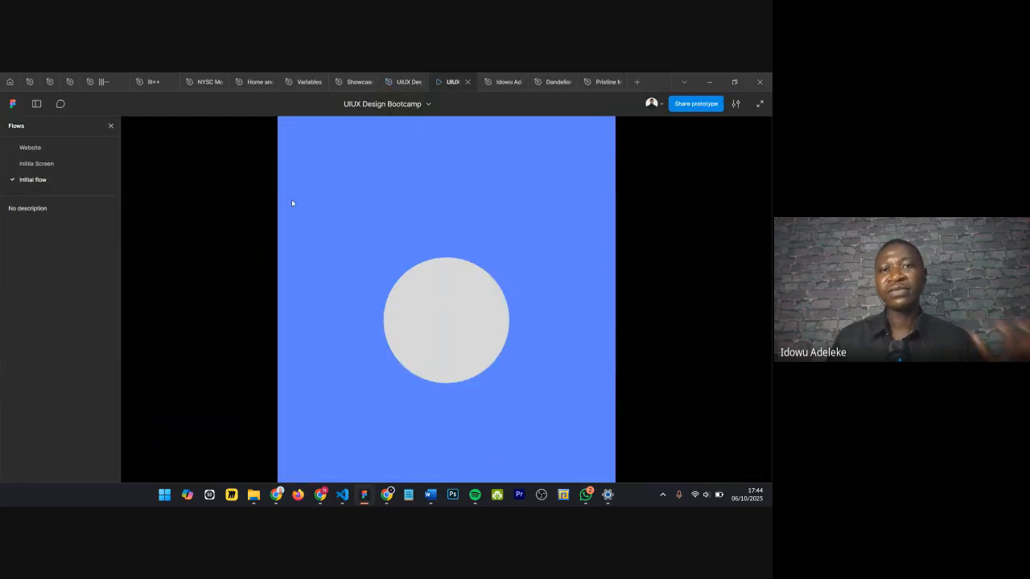
left_click(393, 83)
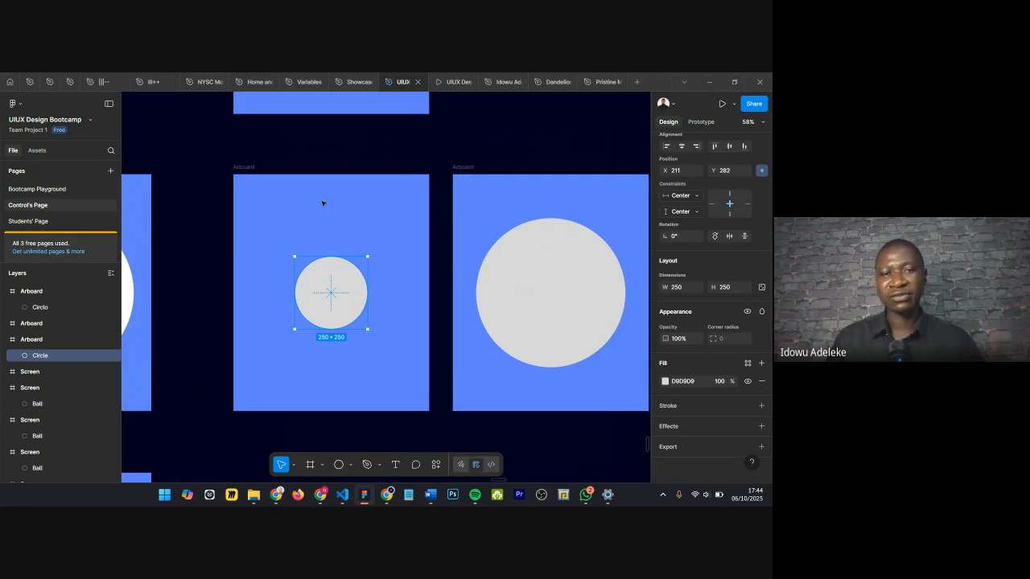
Step: Survey the example Screen frames and the Figma Animate properties list alongside the linked Arboard frames
scroll(478, 200, "down", 3)
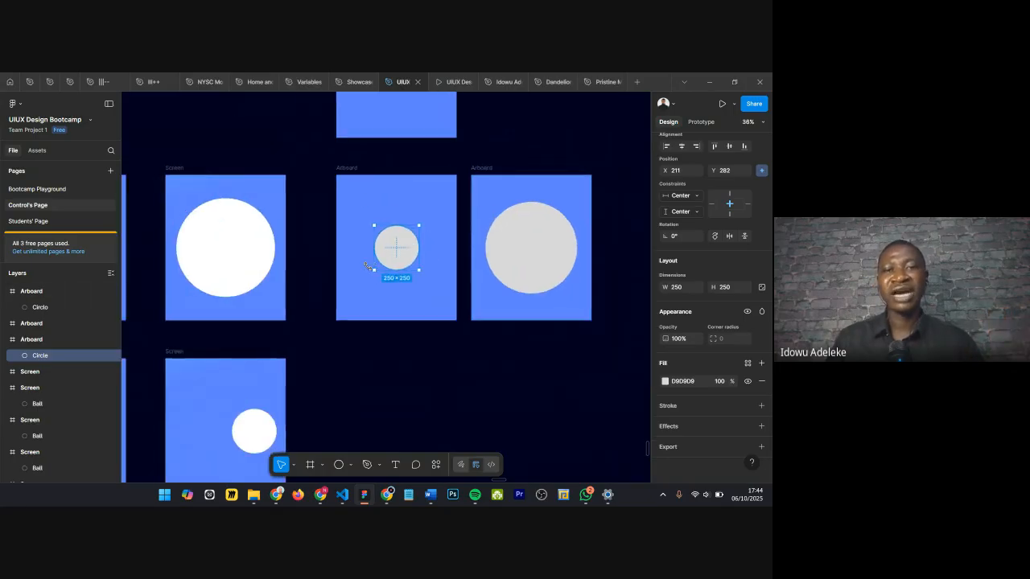
scroll(402, 254, "left", 2)
scroll(451, 239, "down", 3)
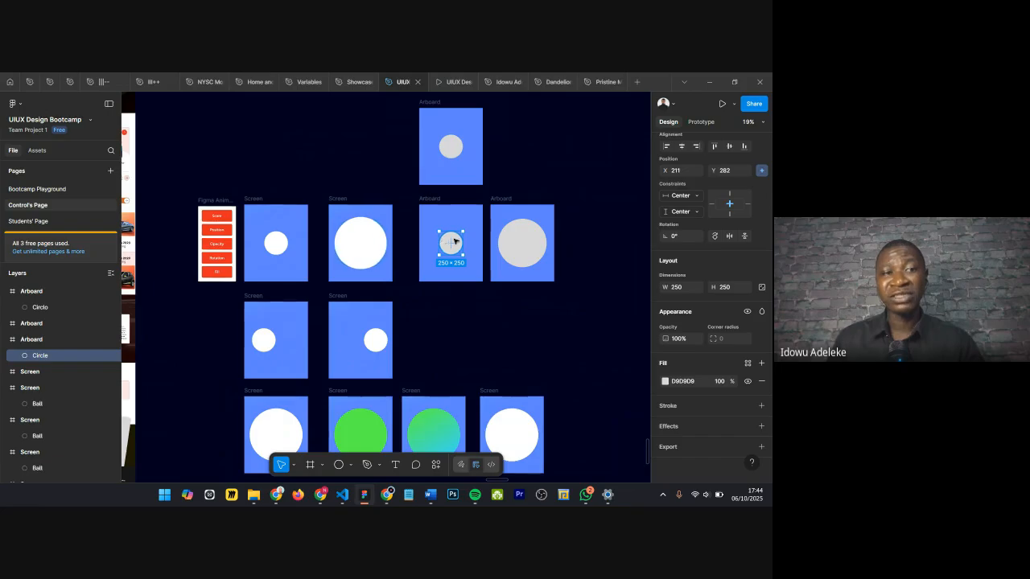
scroll(447, 241, "up", 3)
scroll(451, 239, "down", 3)
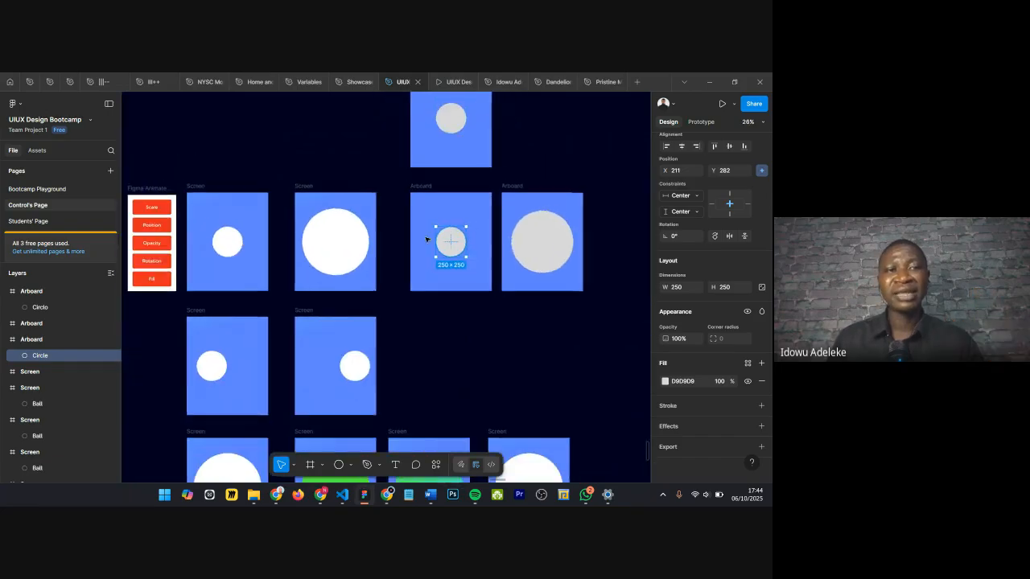
scroll(153, 209, "up", 4)
scroll(340, 236, "down", 3)
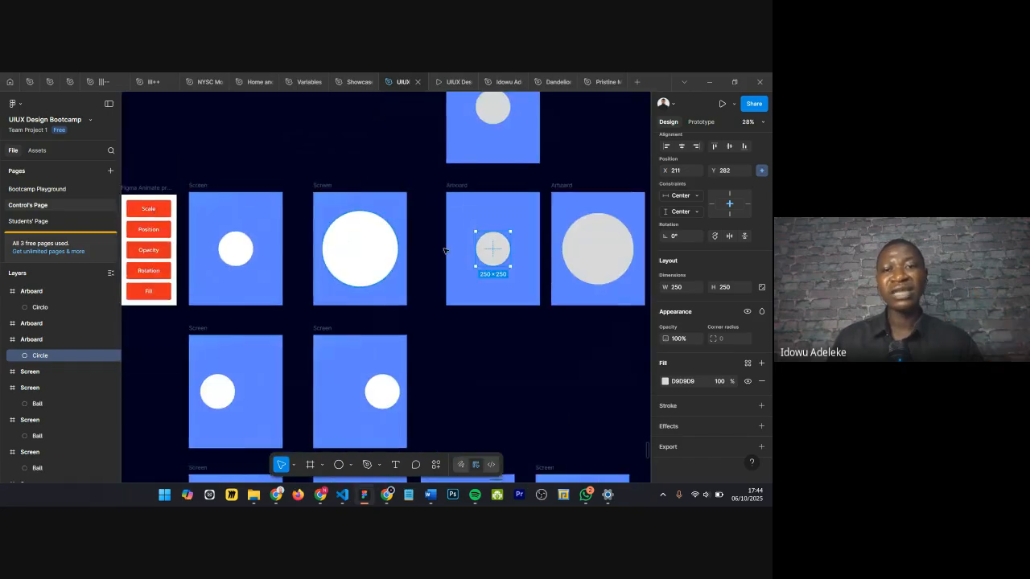
scroll(498, 245, "up", 4)
scroll(464, 237, "down", 2)
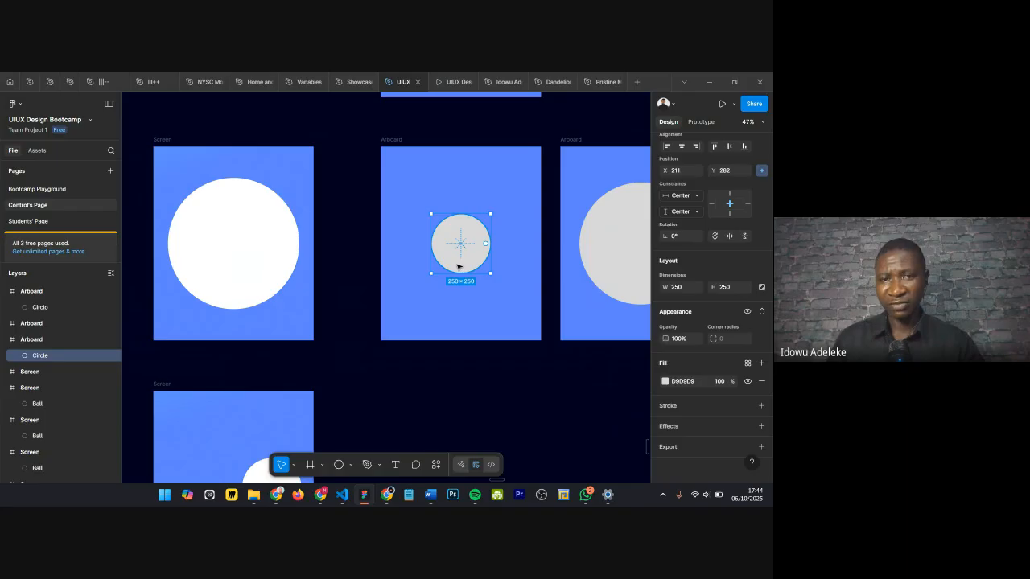
scroll(457, 266, "right", 5)
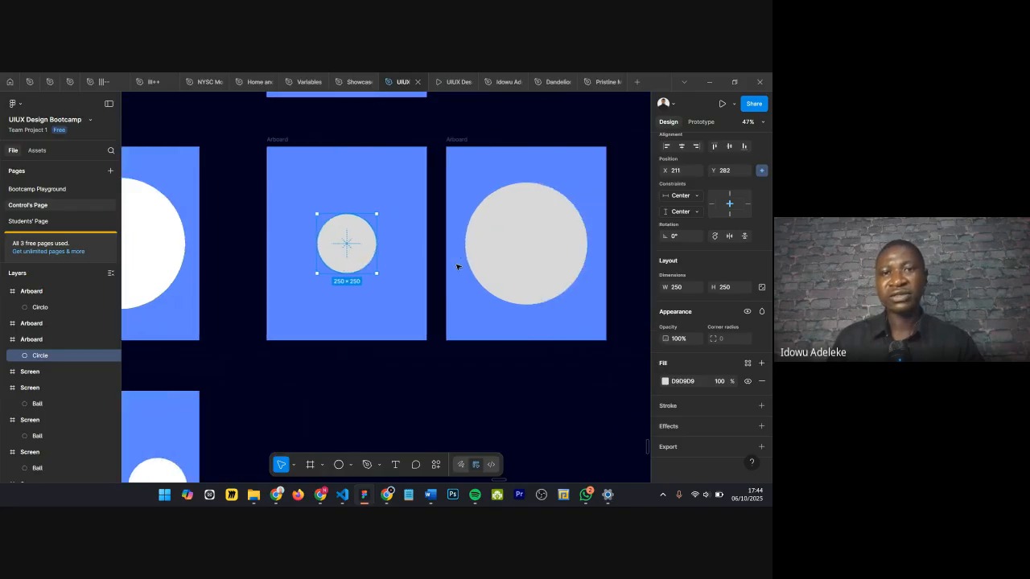
scroll(452, 210, "up", 2)
scroll(451, 207, "down", 5)
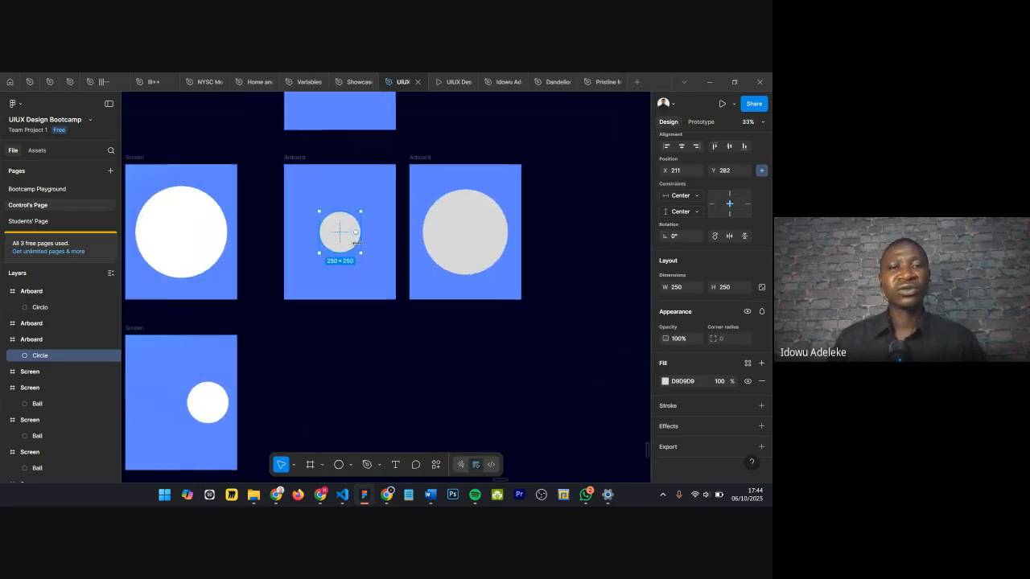
scroll(357, 247, "left", 5)
scroll(357, 246, "down", 3)
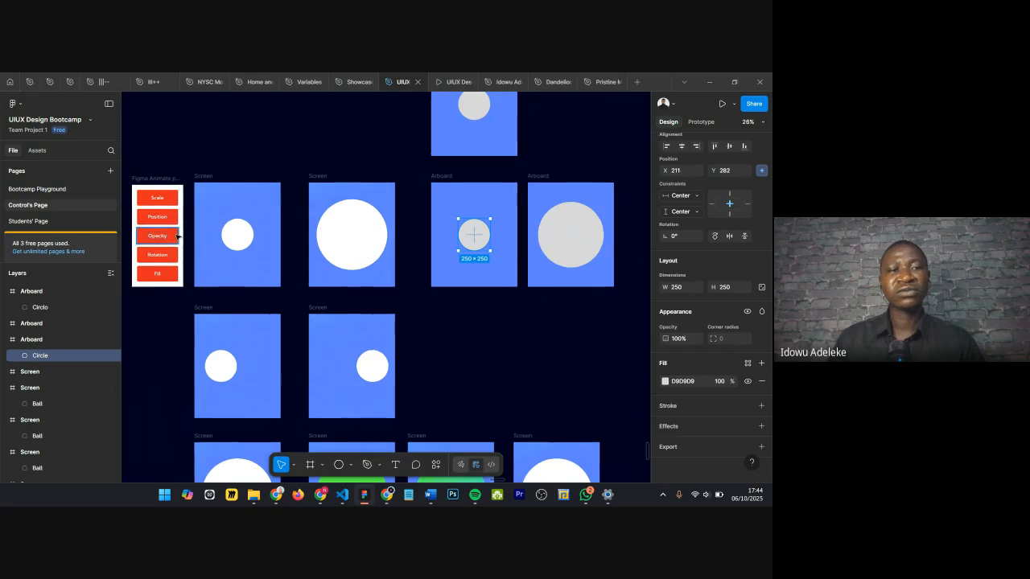
scroll(188, 222, "left", 2)
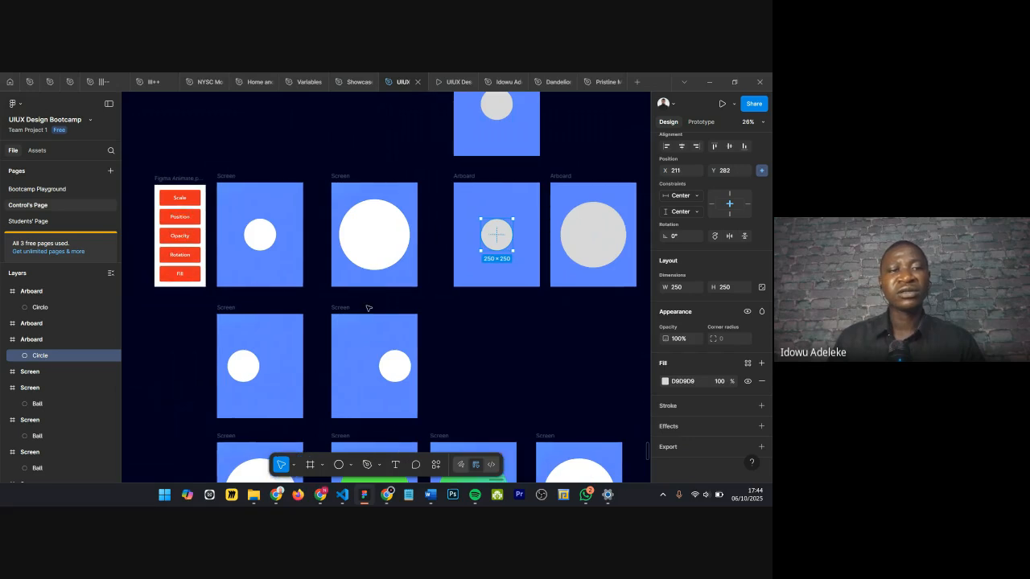
Step: Go to the perfume onboarding screens and compare the pagination dots and text blocks of the first two
scroll(421, 271, "down", 5)
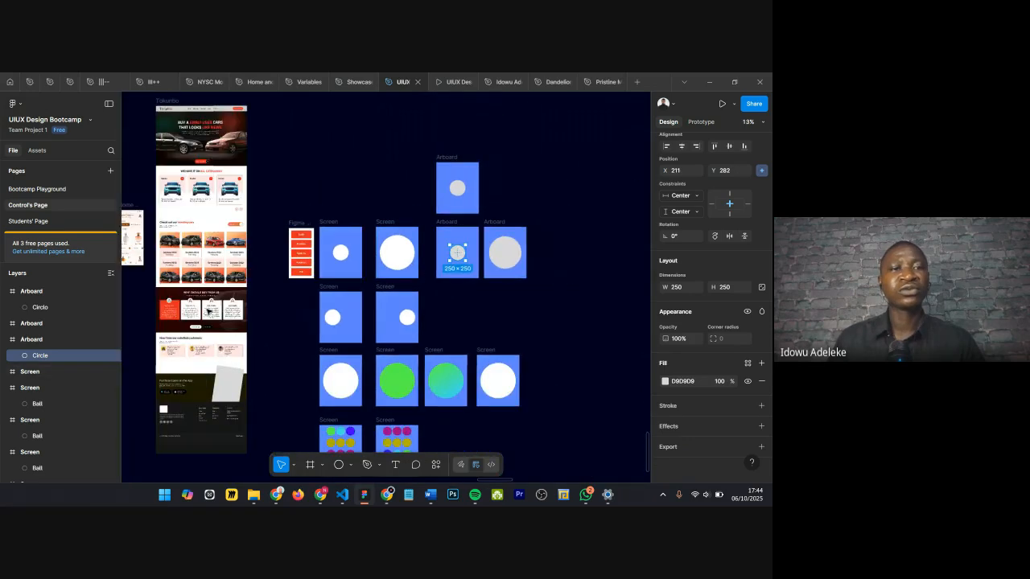
scroll(164, 202, "left", 10)
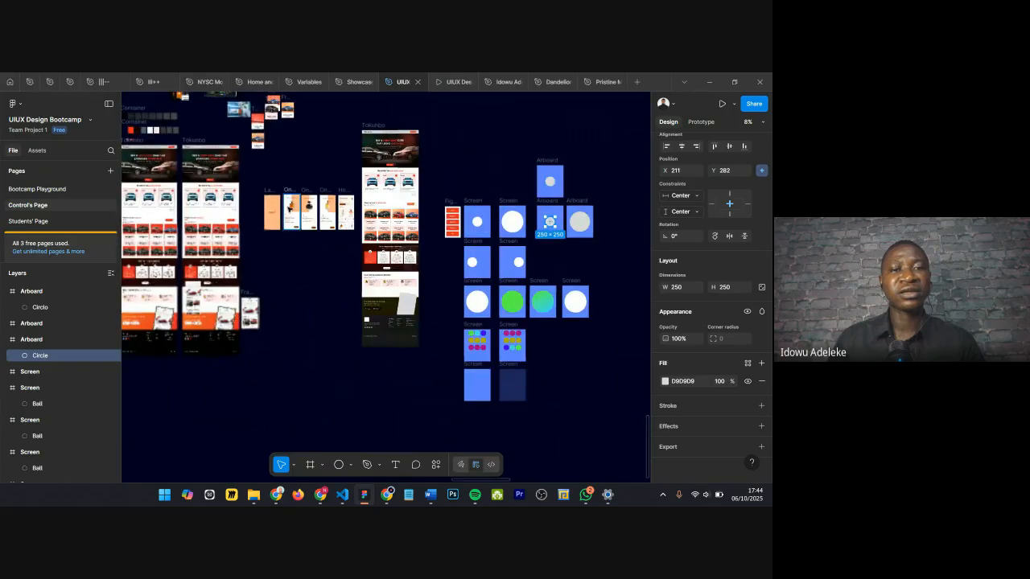
scroll(283, 218, "up", 10)
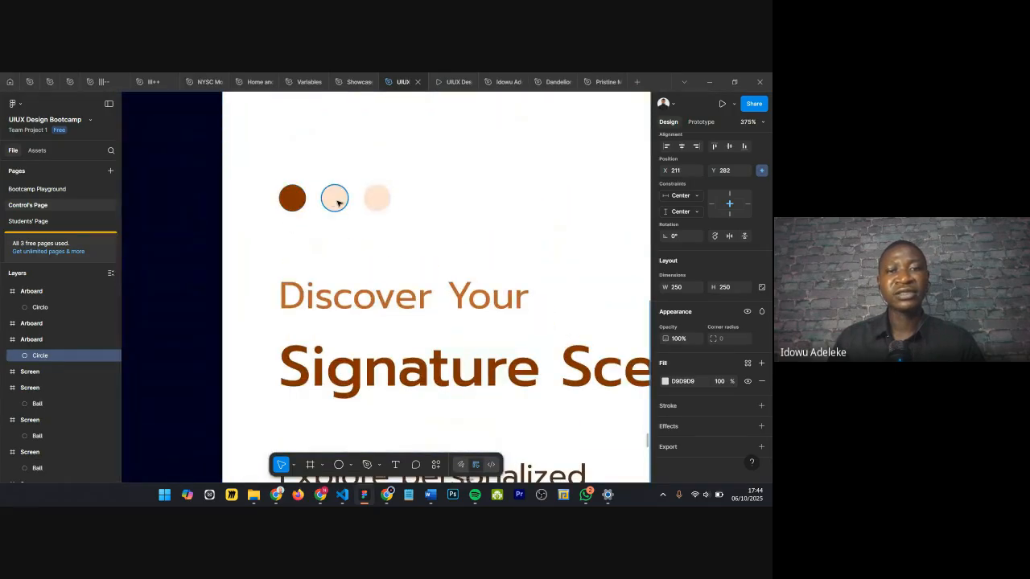
scroll(338, 203, "down", 3)
scroll(282, 205, "right", 5)
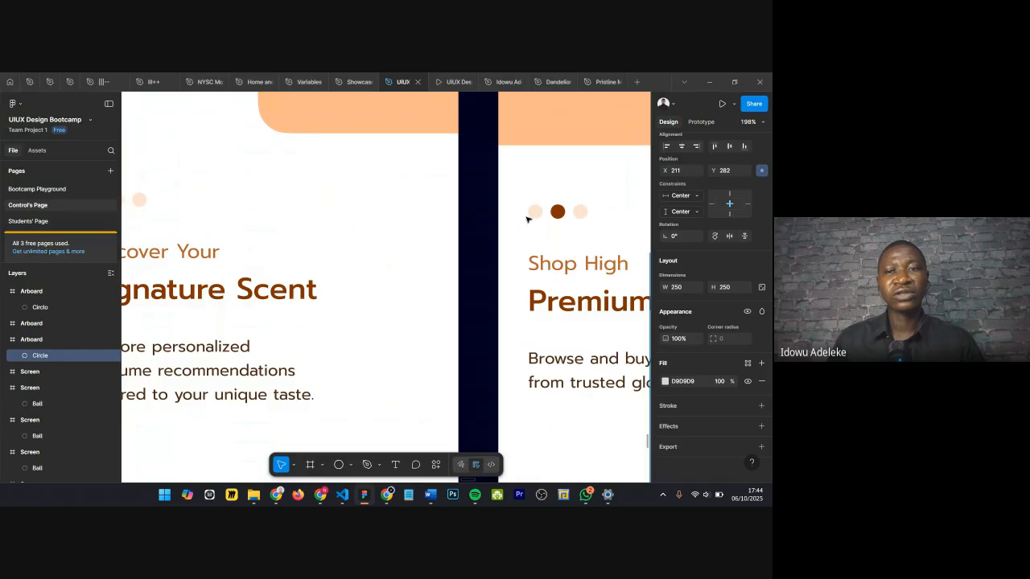
scroll(538, 217, "down", 2)
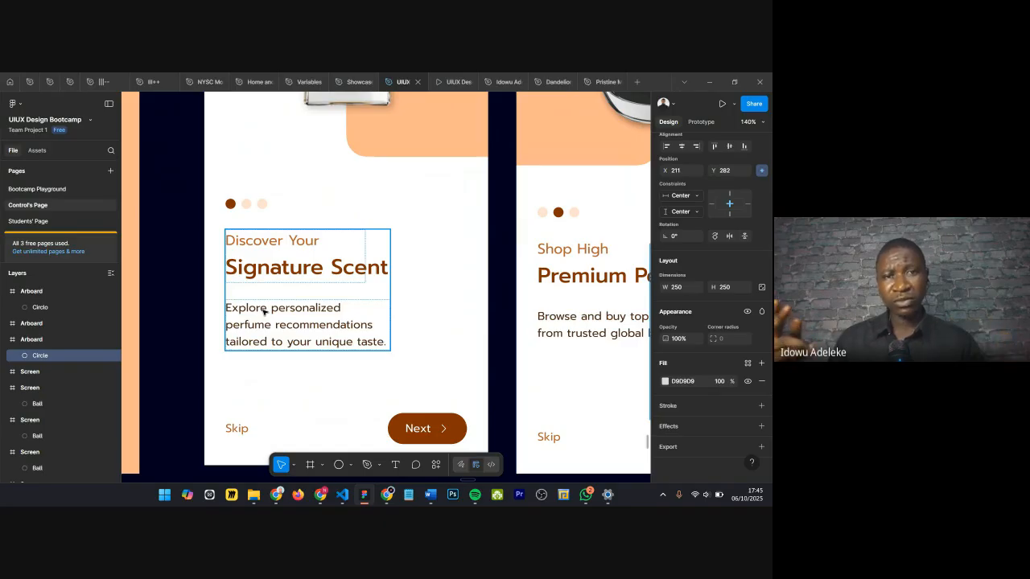
scroll(263, 311, "down", 5)
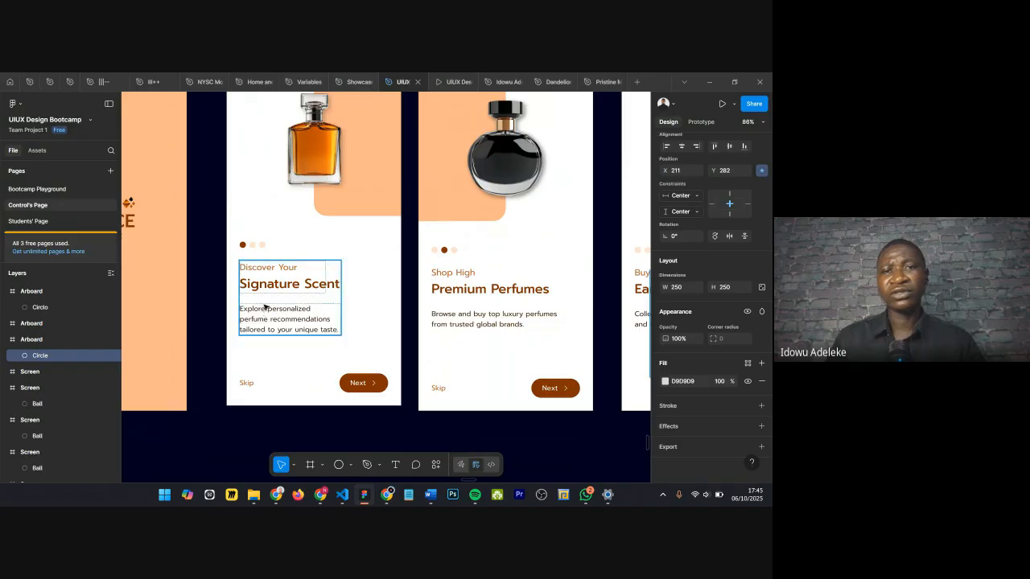
Step: Select the peach background rectangle in Onboarding 1 and compare the backgrounds and perfume bottles across the three onboarding screens
scroll(267, 306, "right", 3)
scroll(274, 272, "up", 5)
left_click(254, 380)
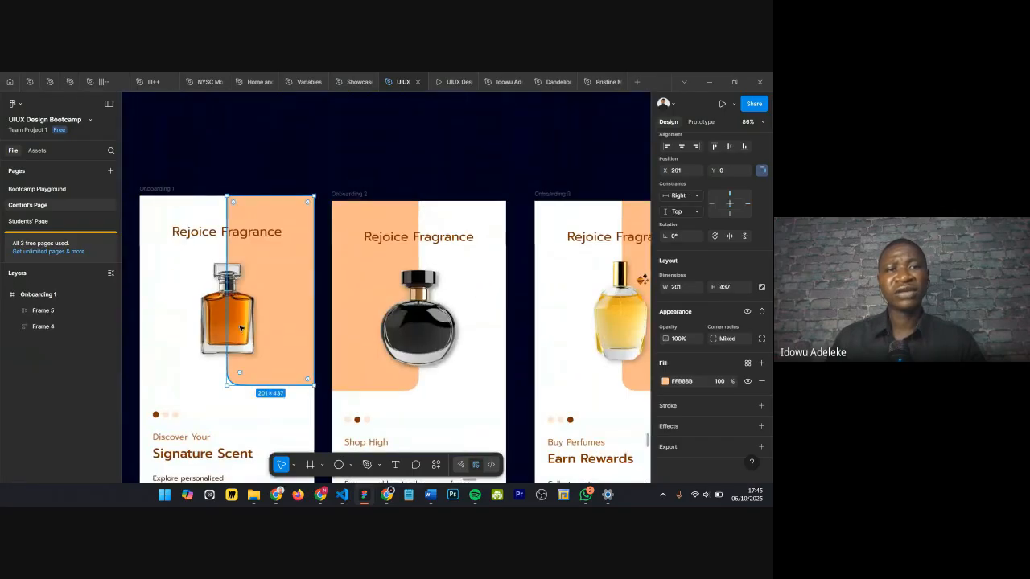
scroll(301, 265, "down", 5)
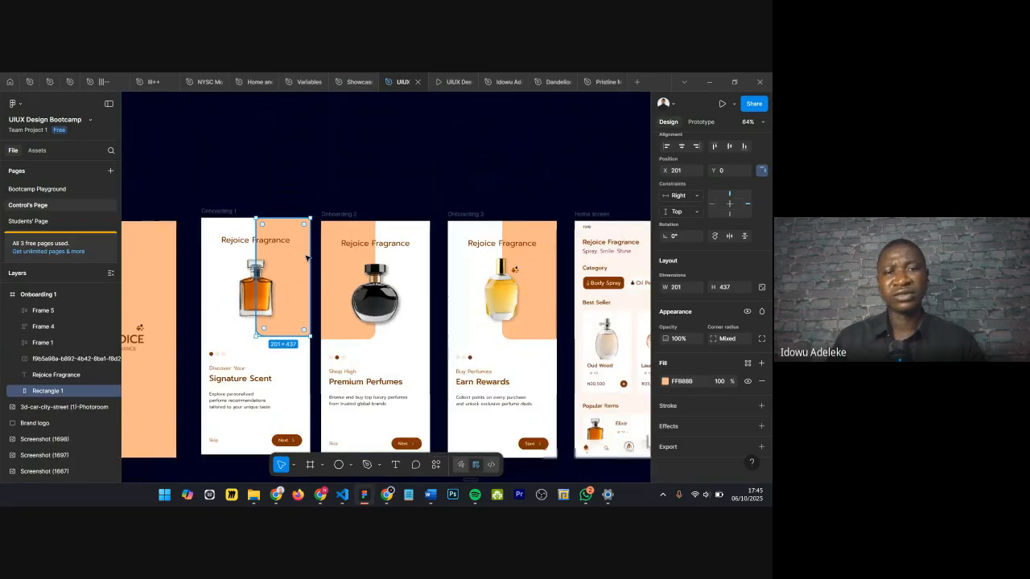
scroll(346, 305, "right", 3)
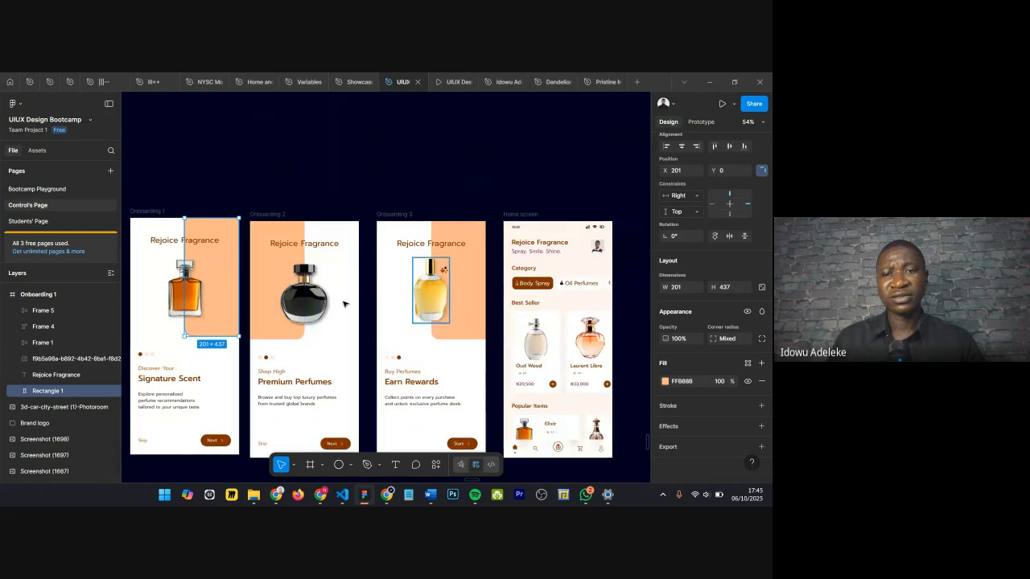
scroll(457, 309, "up", 5)
scroll(457, 309, "right", 2)
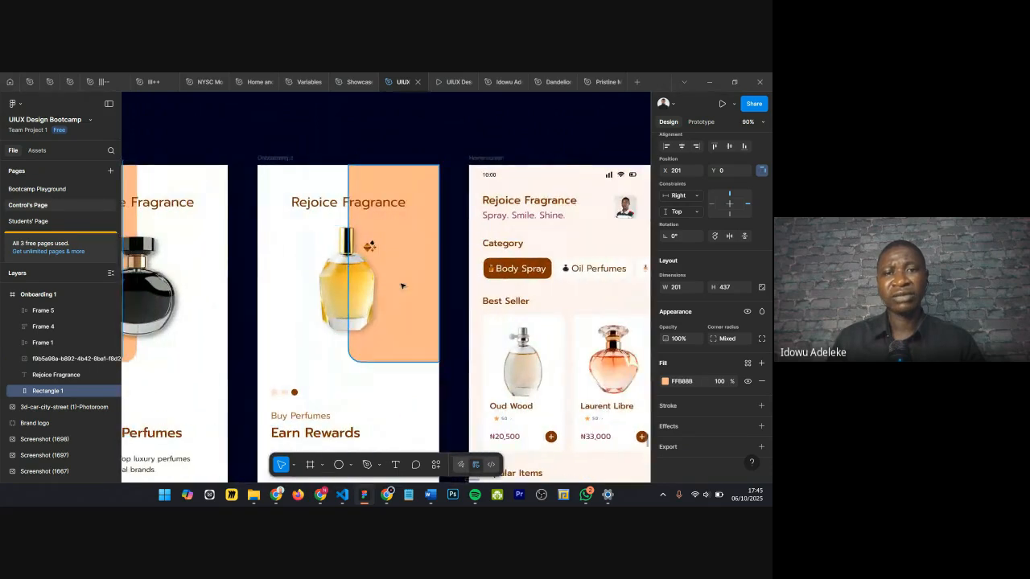
Step: Go to the Tokunbo website design and examine its hero section with the headline, two cars and Contact us button
scroll(402, 285, "down", 6)
scroll(332, 326, "down", 6)
scroll(515, 309, "up", 3)
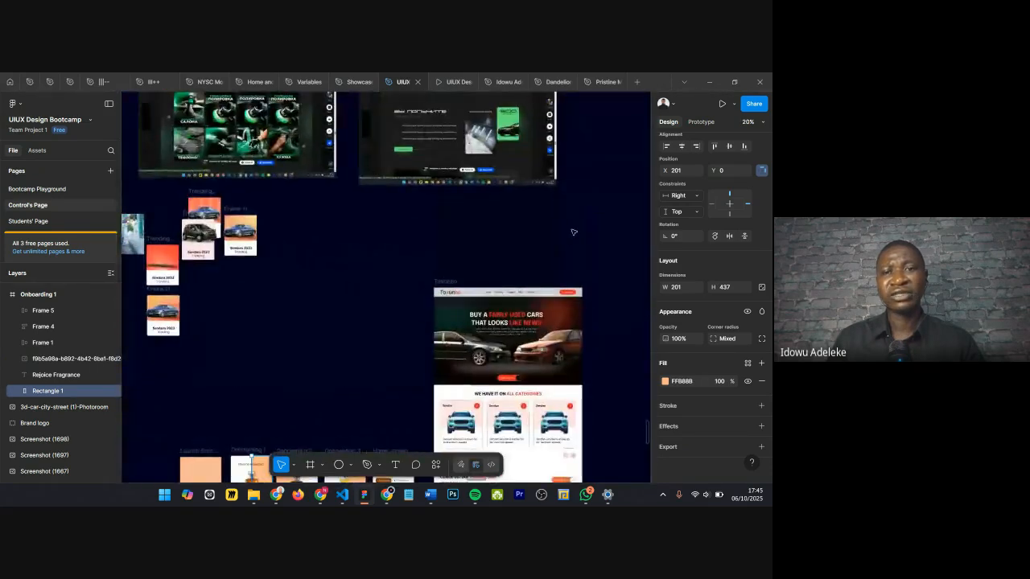
scroll(570, 281, "up", 7)
scroll(483, 322, "down", 4)
scroll(384, 227, "up", 4)
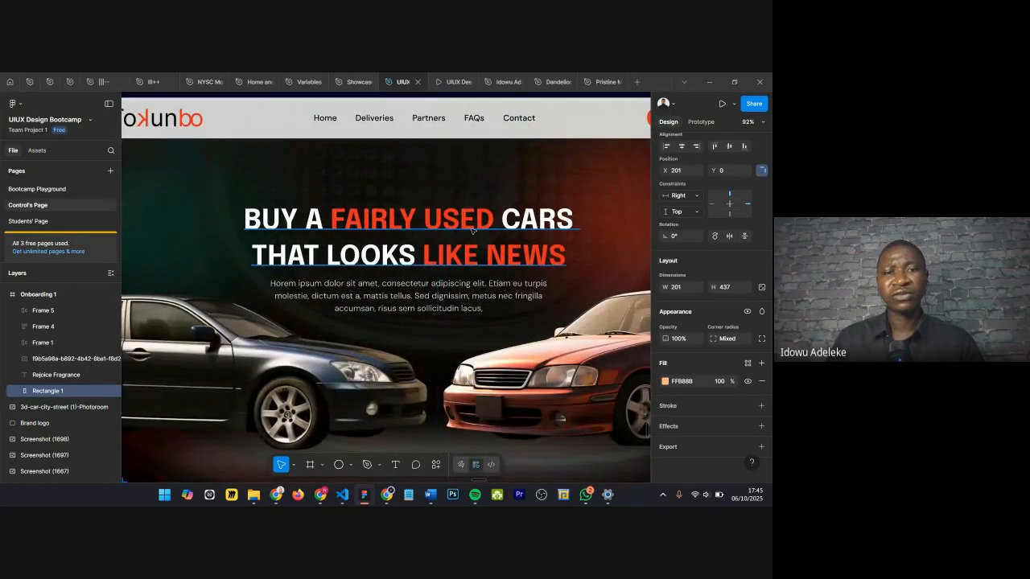
scroll(469, 230, "down", 3)
scroll(420, 280, "down", 1)
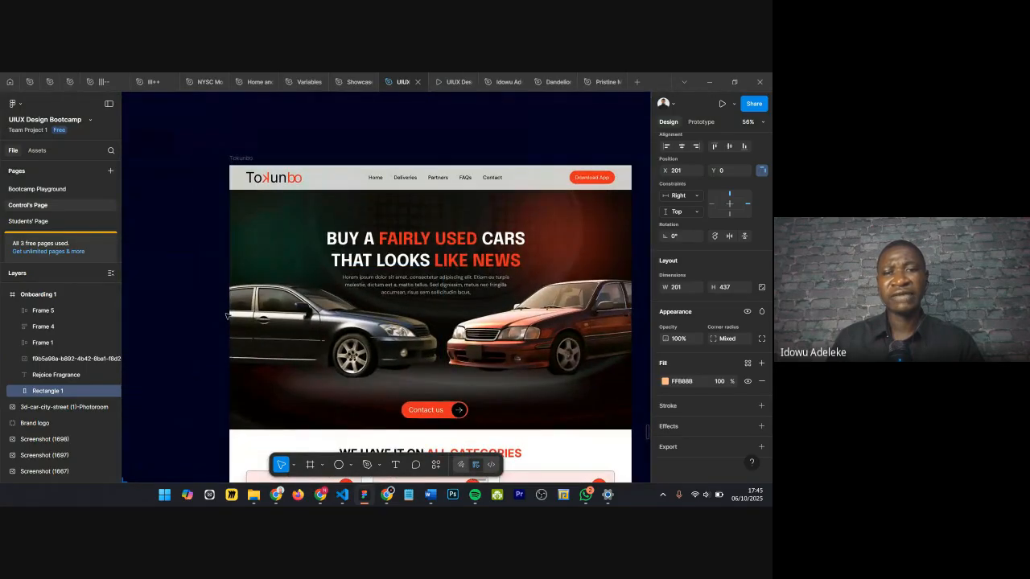
scroll(409, 414, "right", 2)
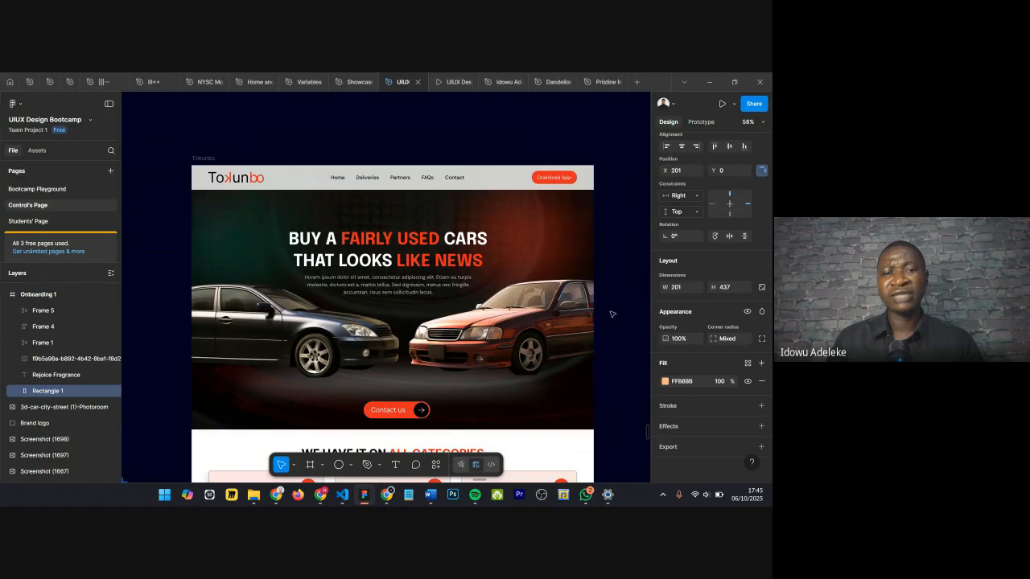
scroll(409, 413, "up", 3)
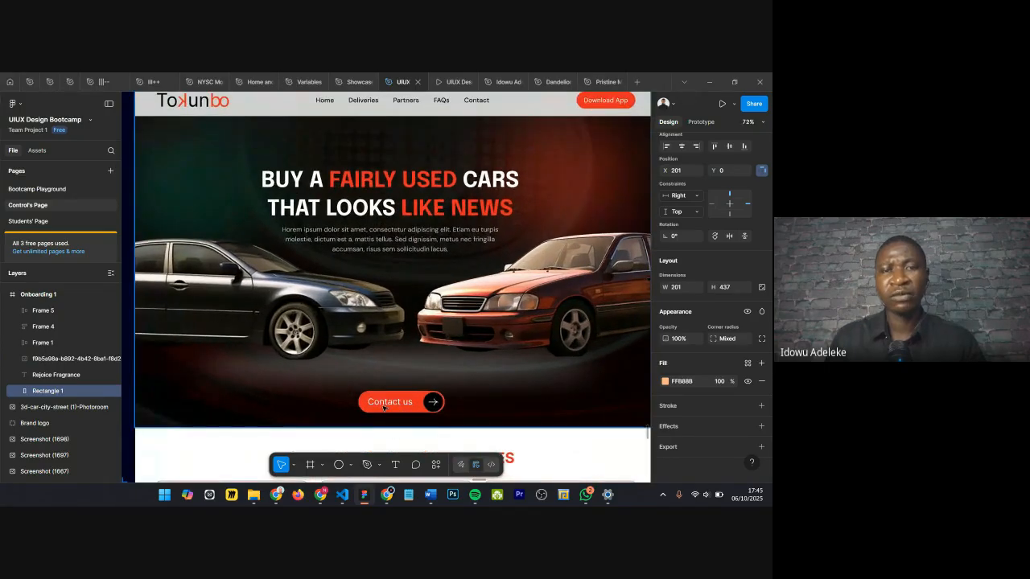
scroll(420, 339, "down", 1)
scroll(419, 339, "down", 3)
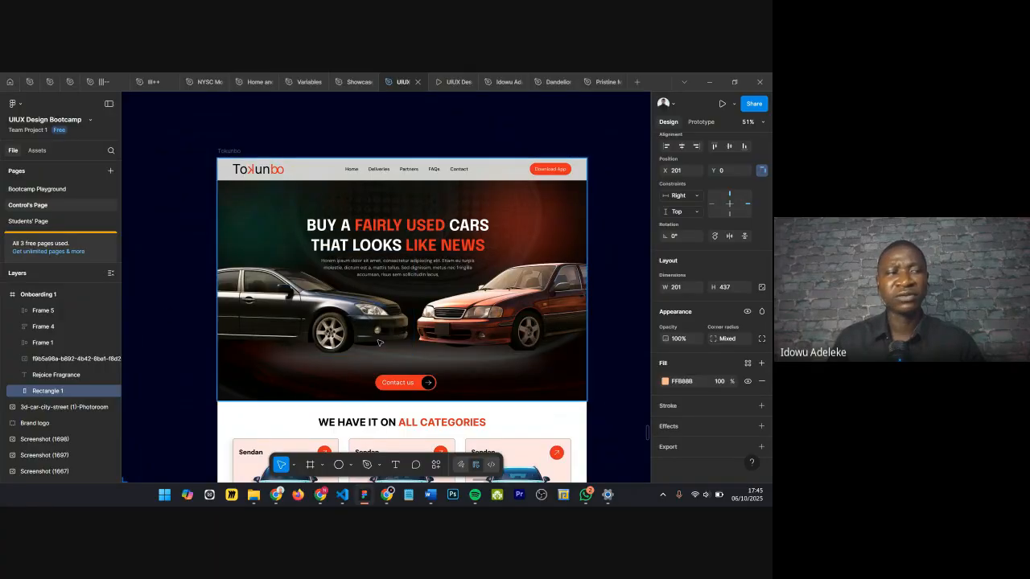
Step: Go from the Tokunbo design to the Figma Animate properties list and review Scale, Position, Opacity, Rotation and Fill beside the example Screen frame
scroll(423, 310, "right", 5)
scroll(424, 310, "down", 4)
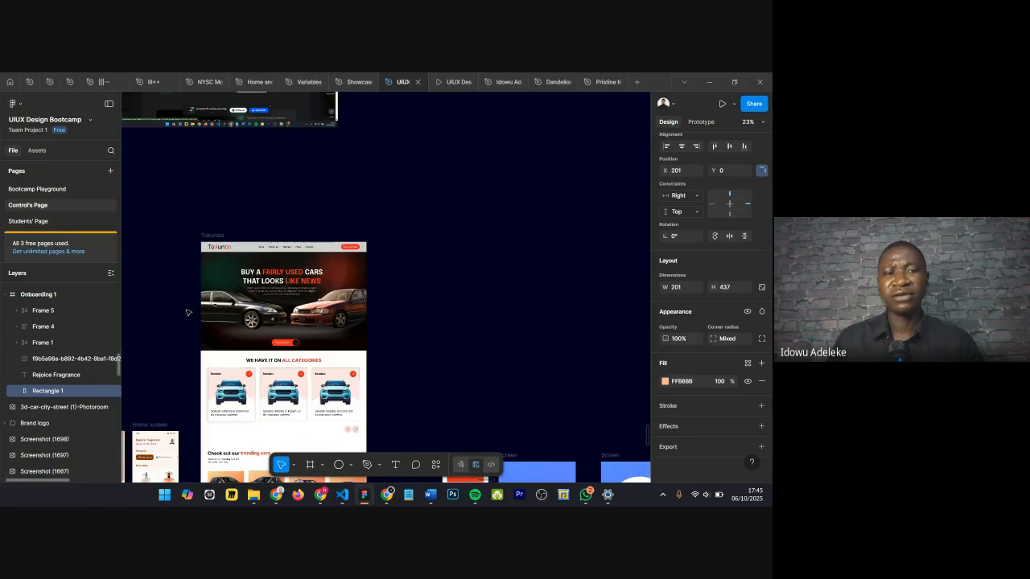
scroll(165, 389, "down", 3)
scroll(165, 388, "down", 1)
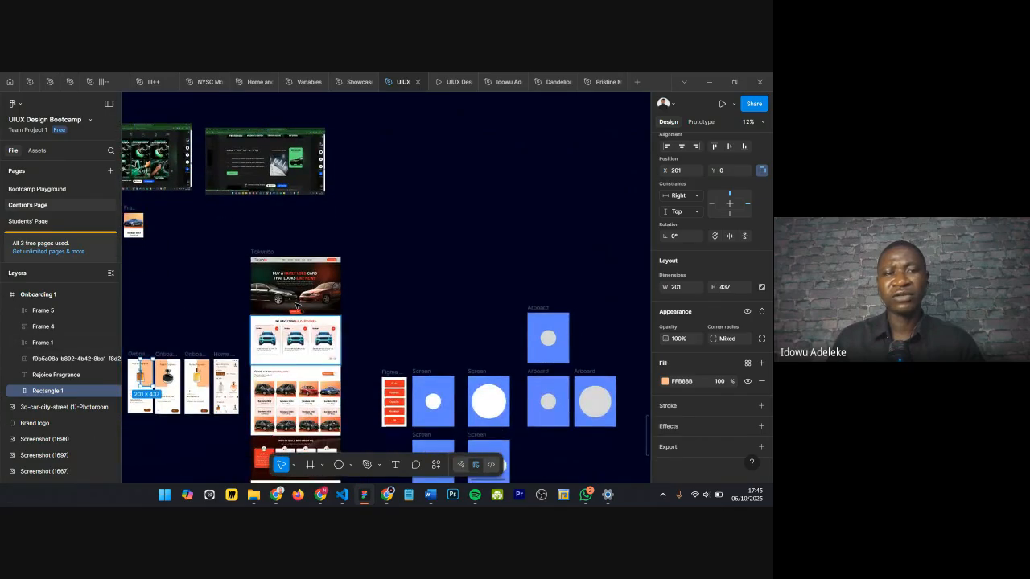
scroll(276, 298, "up", 3)
scroll(301, 291, "down", 3)
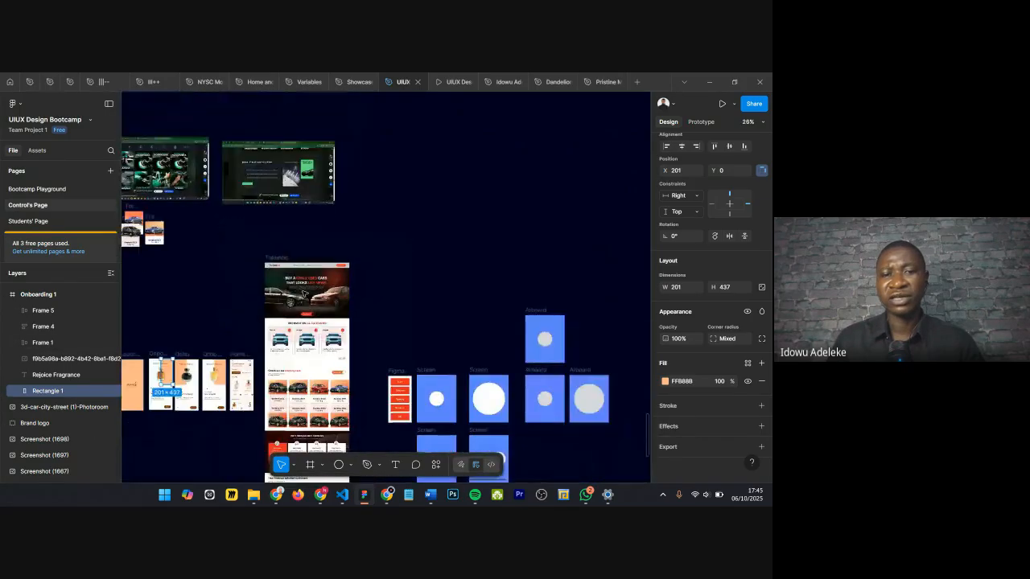
scroll(393, 303, "down", 2)
scroll(469, 306, "right", 3)
scroll(287, 371, "up", 5)
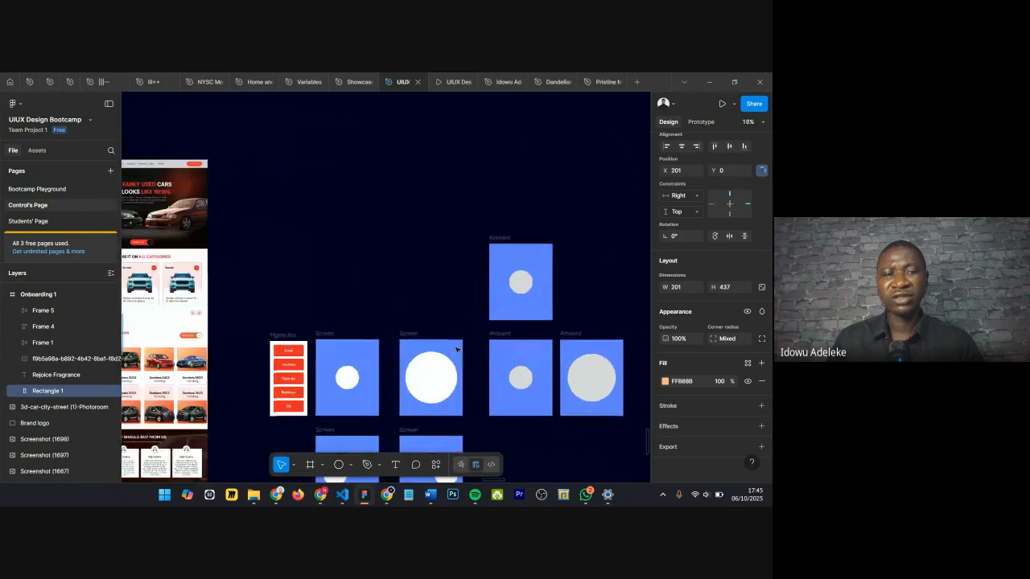
scroll(295, 338, "up", 6)
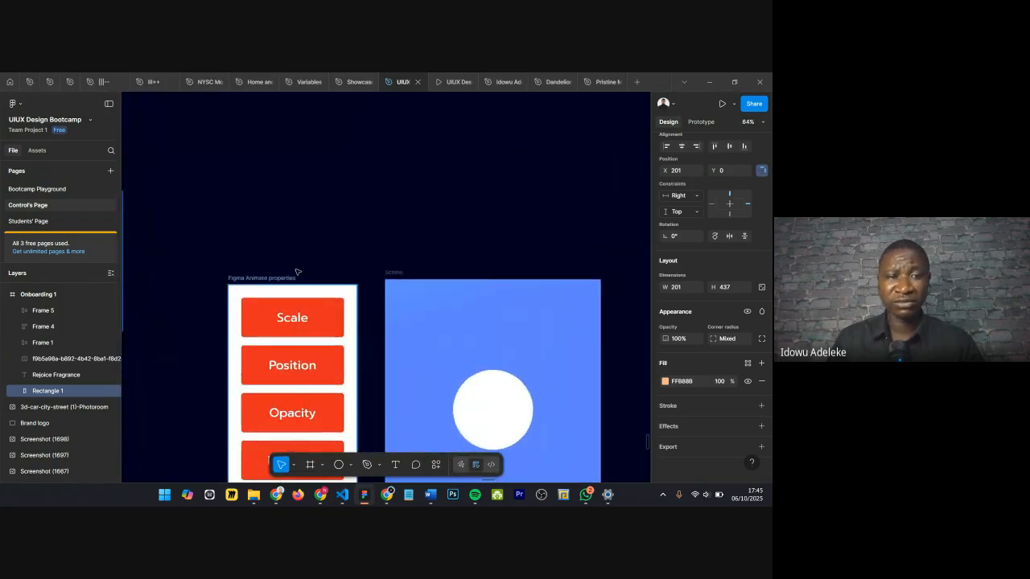
scroll(296, 278, "down", 2)
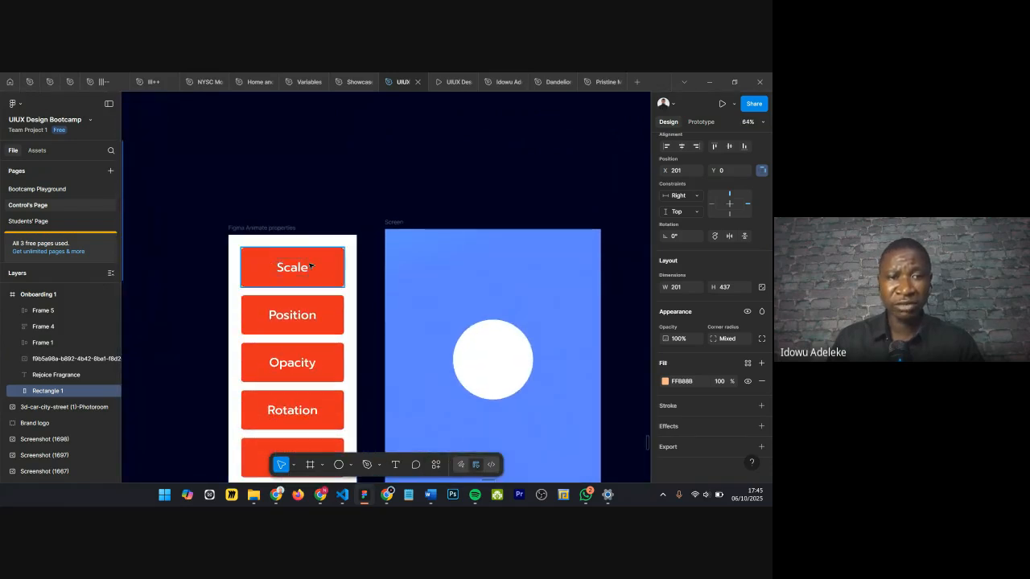
scroll(289, 264, "down", 1)
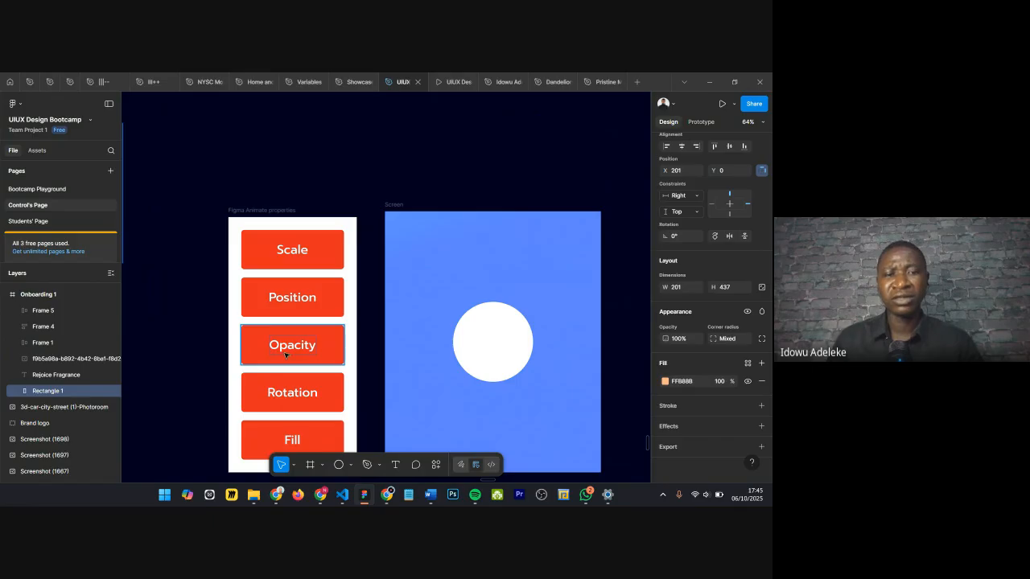
scroll(286, 355, "down", 2)
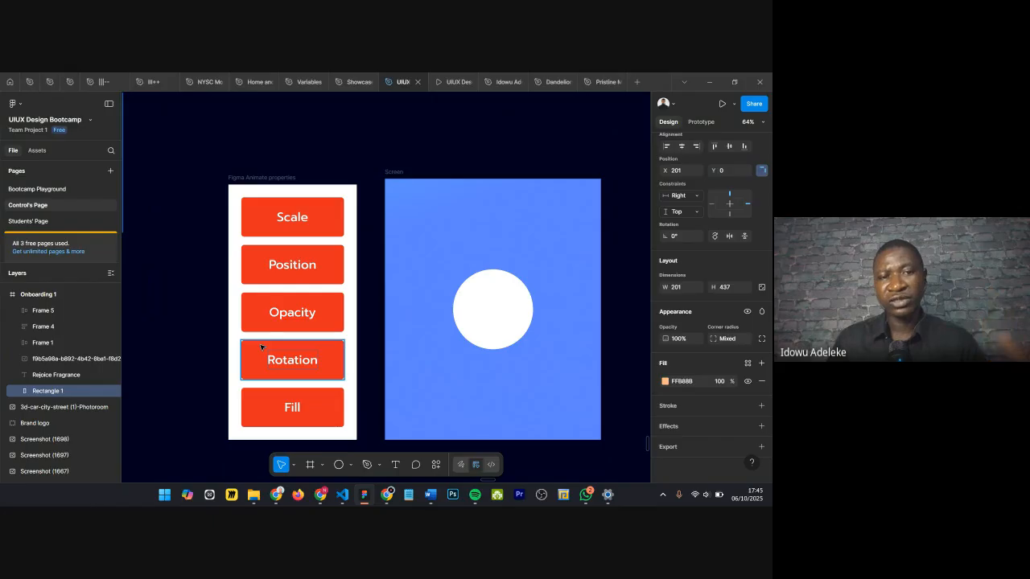
scroll(274, 323, "down", 5)
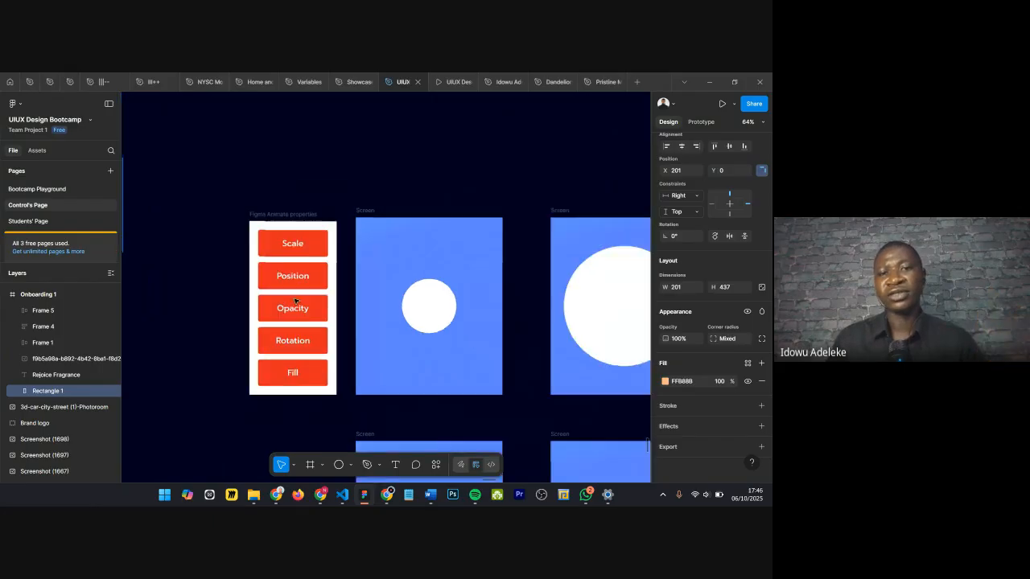
Step: Select the two side-by-side Arboard frames holding the small and the large grey circle
scroll(436, 274, "down", 2)
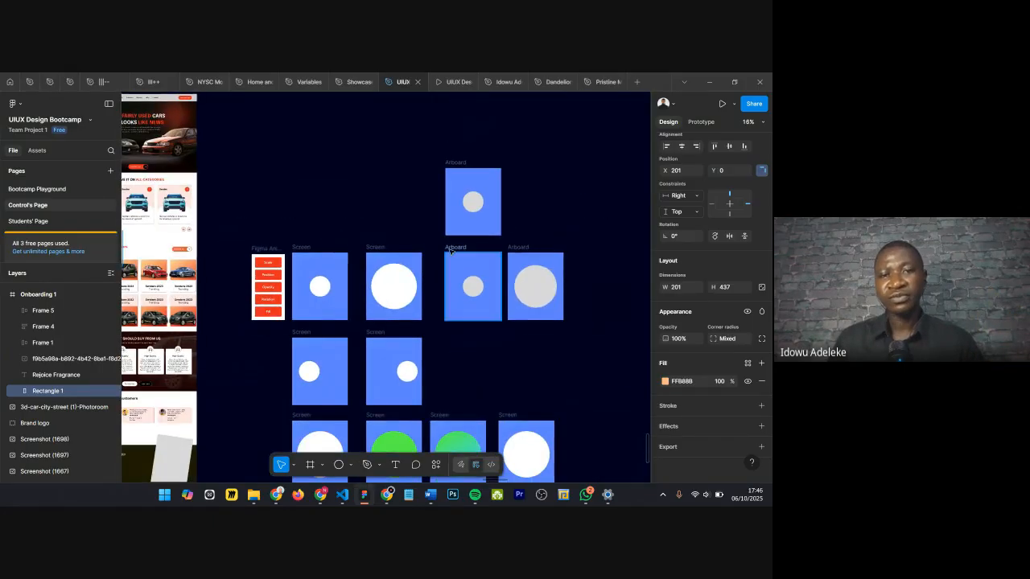
left_click(456, 247)
left_click(513, 247, "shift")
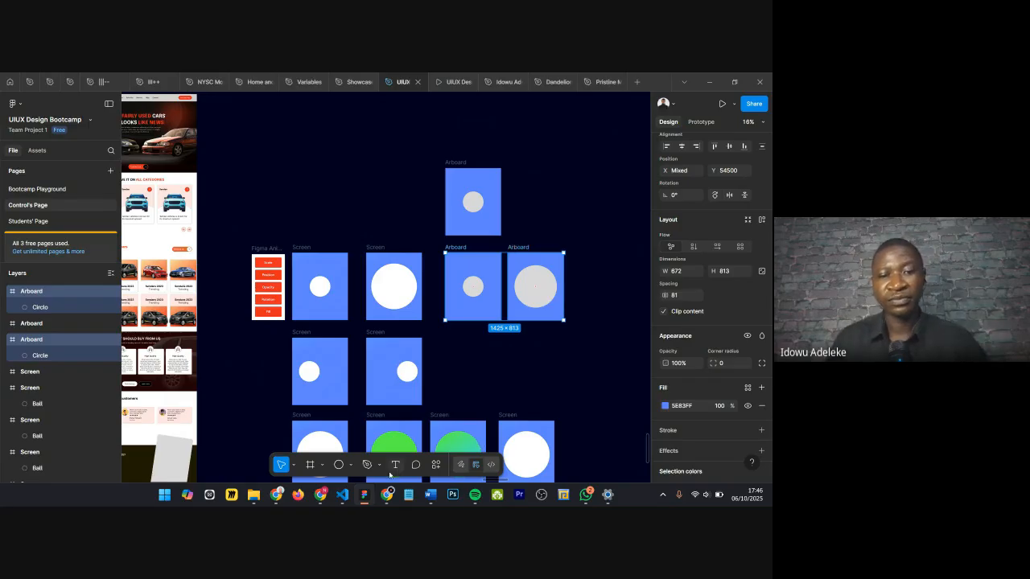
Step: Switch to the Google Meet call to check the meeting's participants, and return to the Figma file
mouse_move(387, 492)
left_click(356, 448)
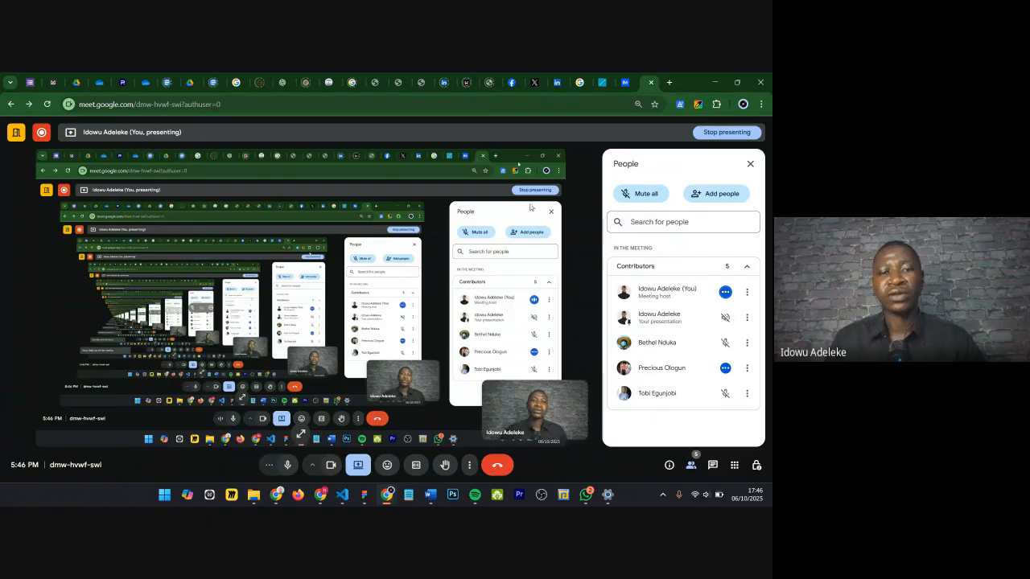
key("alt+Tab")
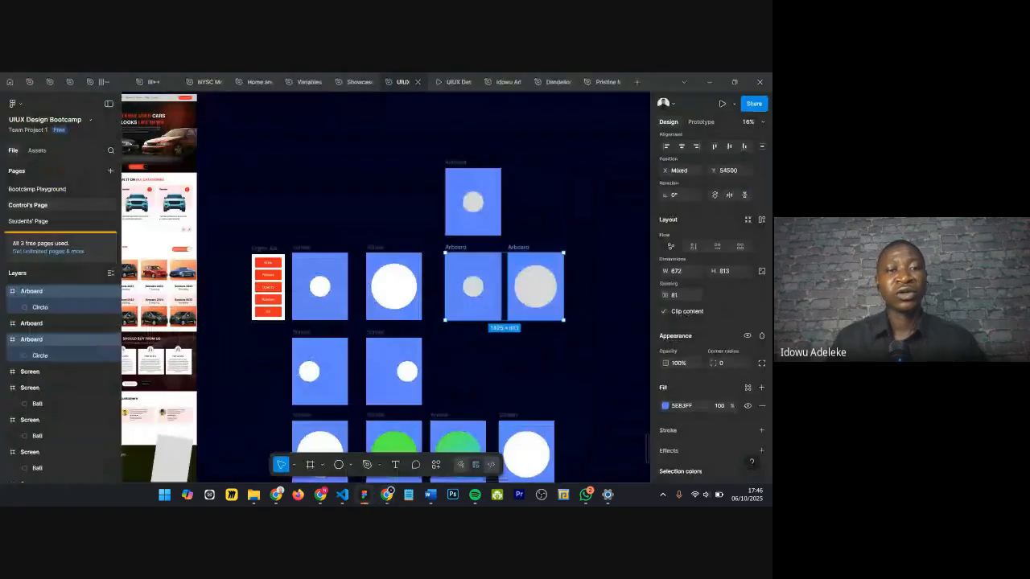
Step: Examine the Figma Animate properties list up close, focusing on Position, together with the first Screen frame
scroll(269, 271, "up", 5)
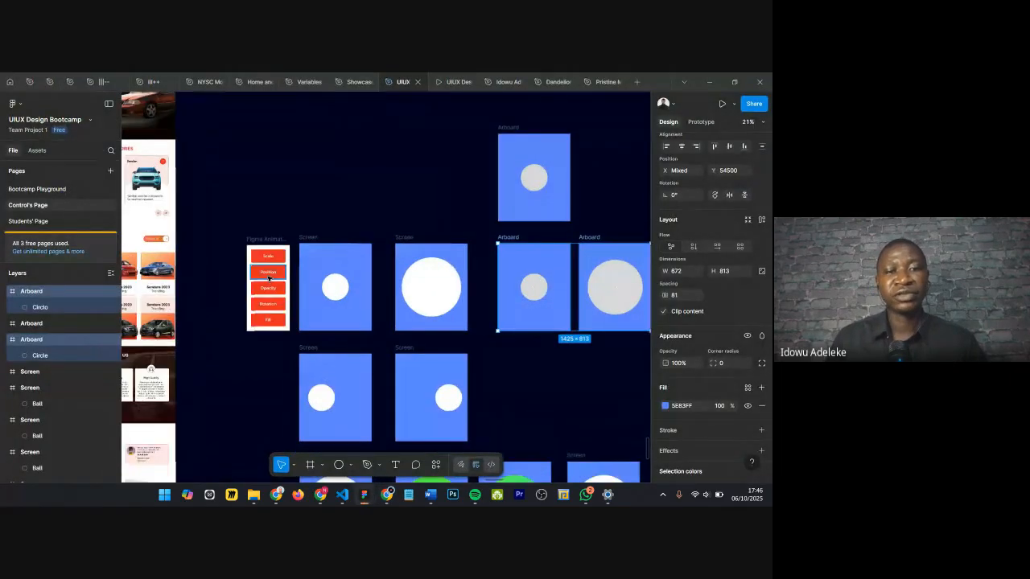
scroll(269, 271, "down", 6)
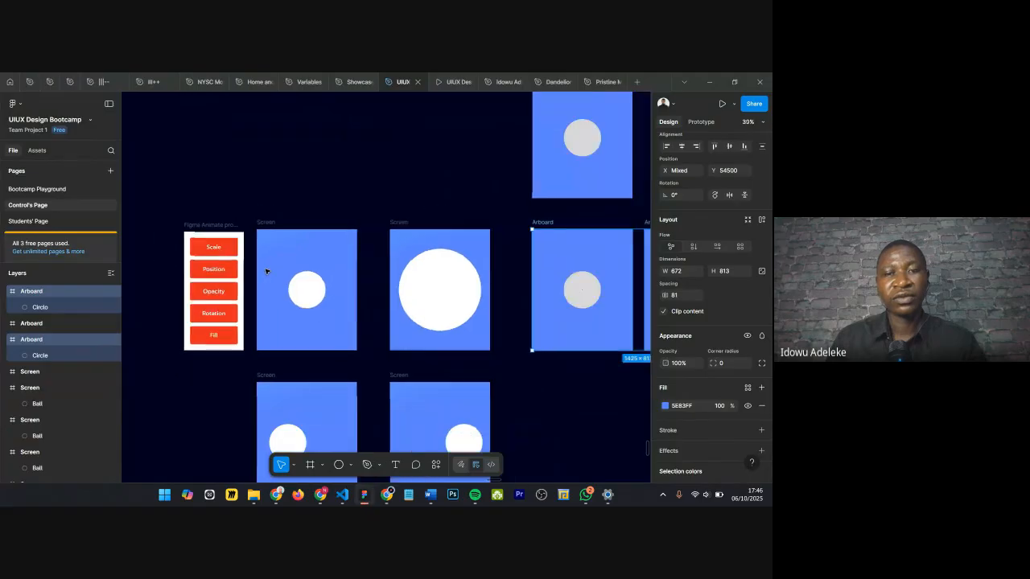
scroll(256, 302, "up", 6)
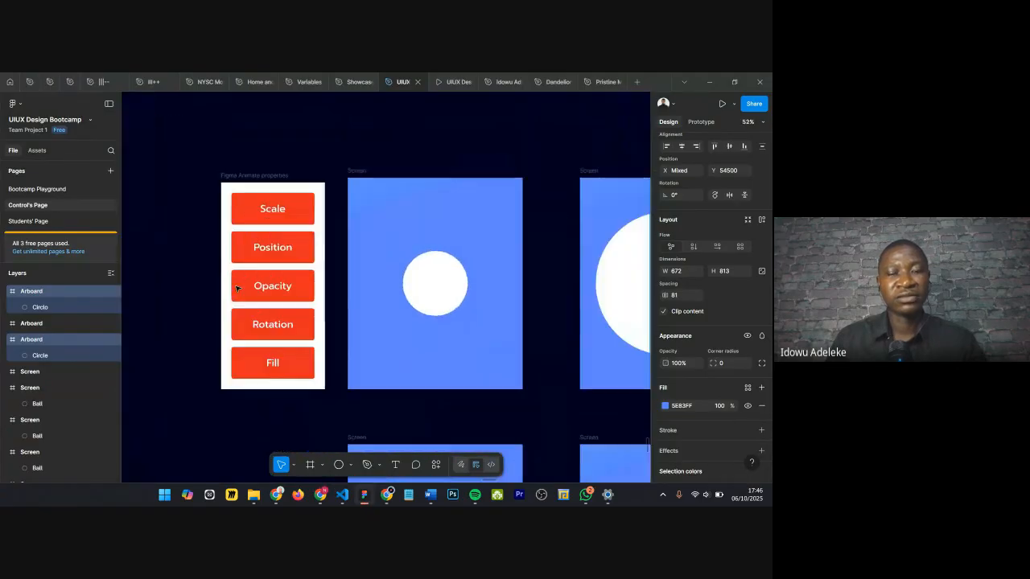
scroll(271, 229, "down", 3)
scroll(270, 241, "up", 4)
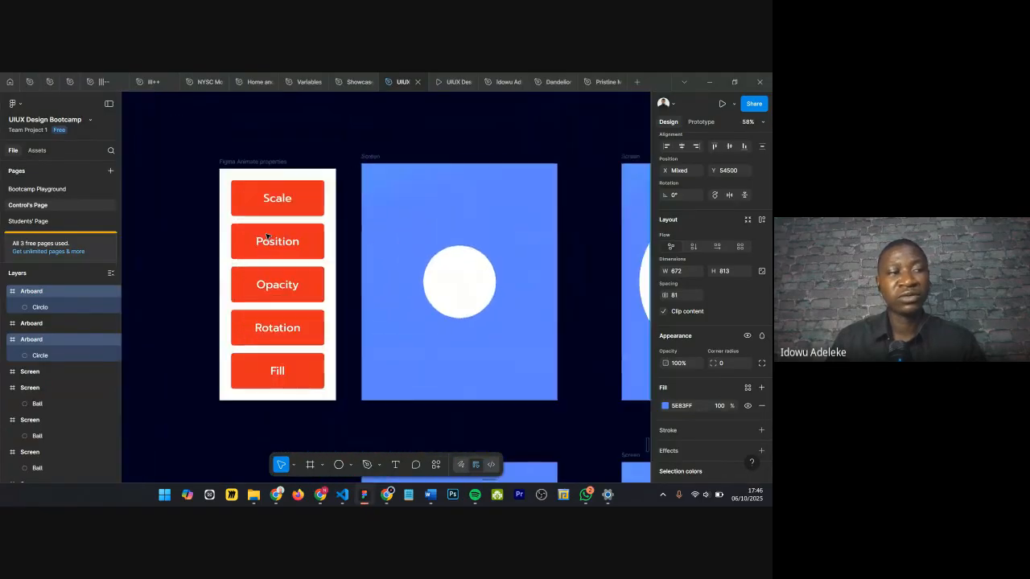
scroll(258, 263, "up", 3)
scroll(283, 213, "down", 5)
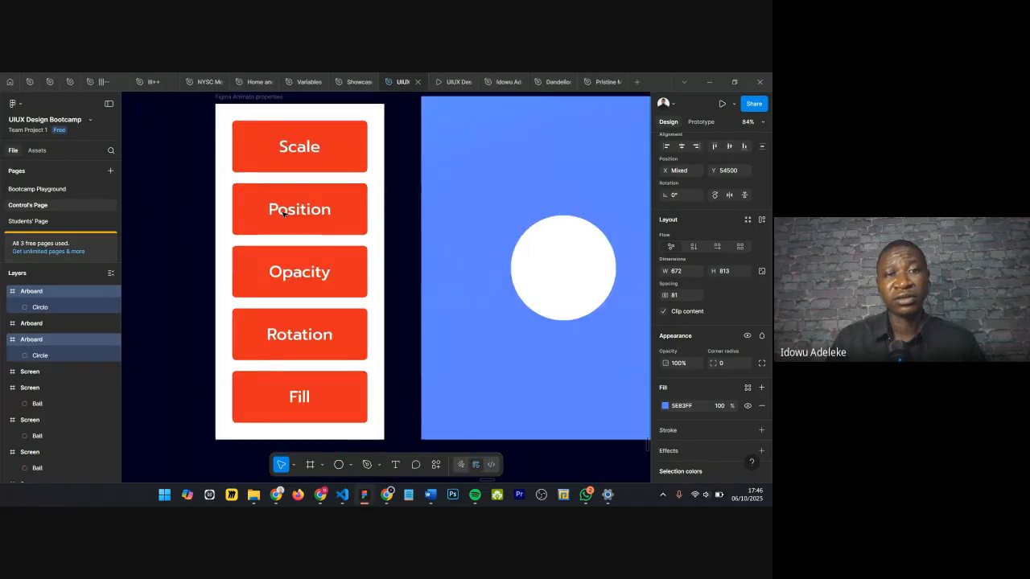
Step: Move the separate upper Arboard frame slightly away from the lower pair, to about X 71609, Y 53259
scroll(282, 212, "down", 3)
scroll(362, 266, "right", 6)
scroll(392, 274, "up", 3)
scroll(391, 274, "down", 3)
left_click(357, 303)
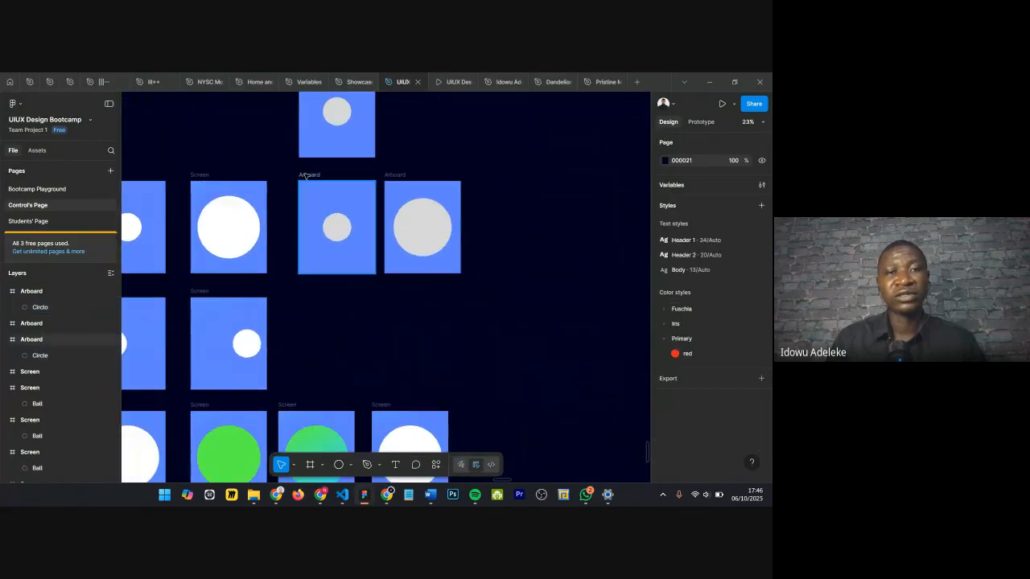
left_click(302, 176)
scroll(496, 212, "up", 4)
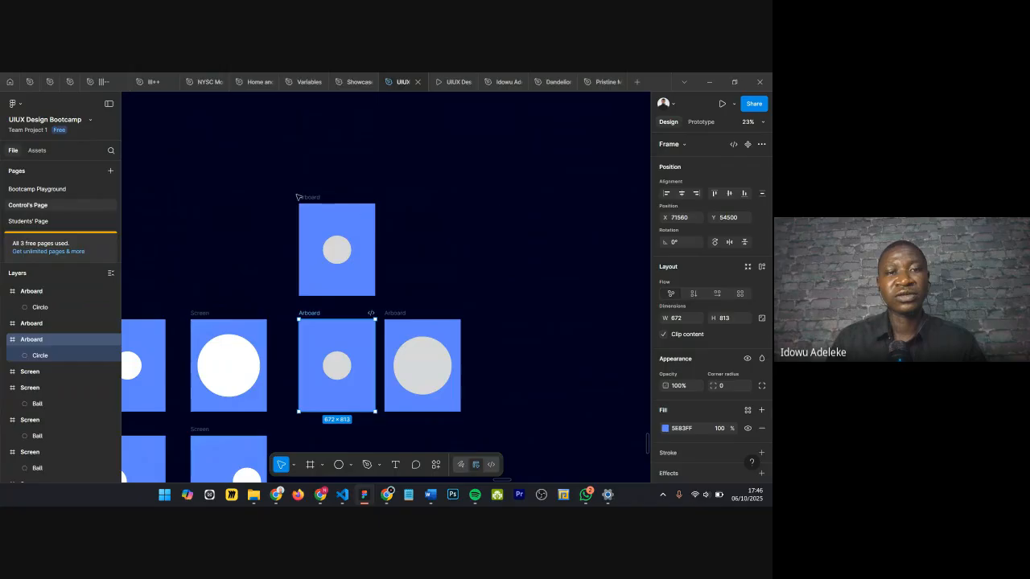
left_click(304, 199)
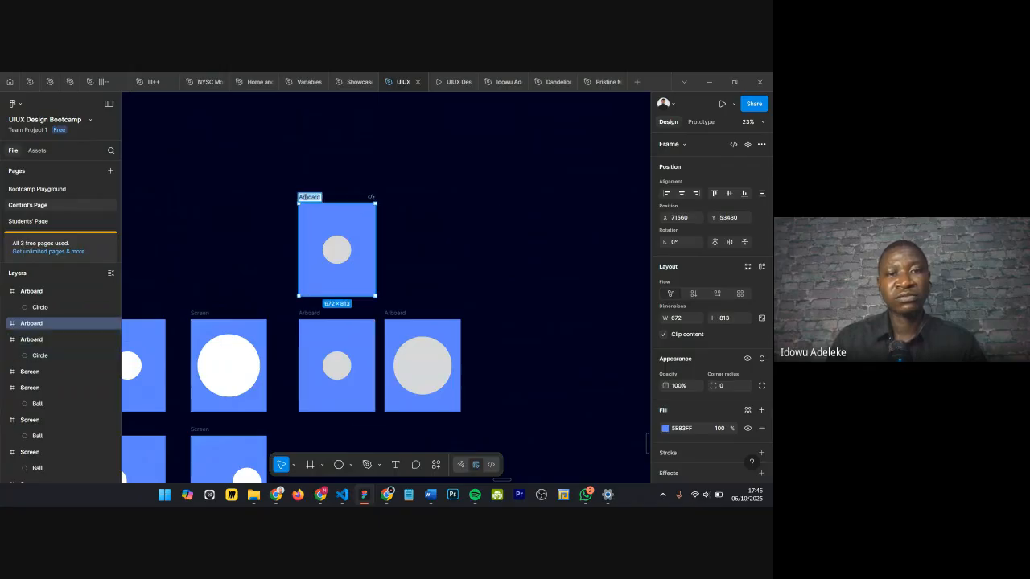
left_click(447, 207)
left_click(307, 198)
scroll(421, 177, "down", 4)
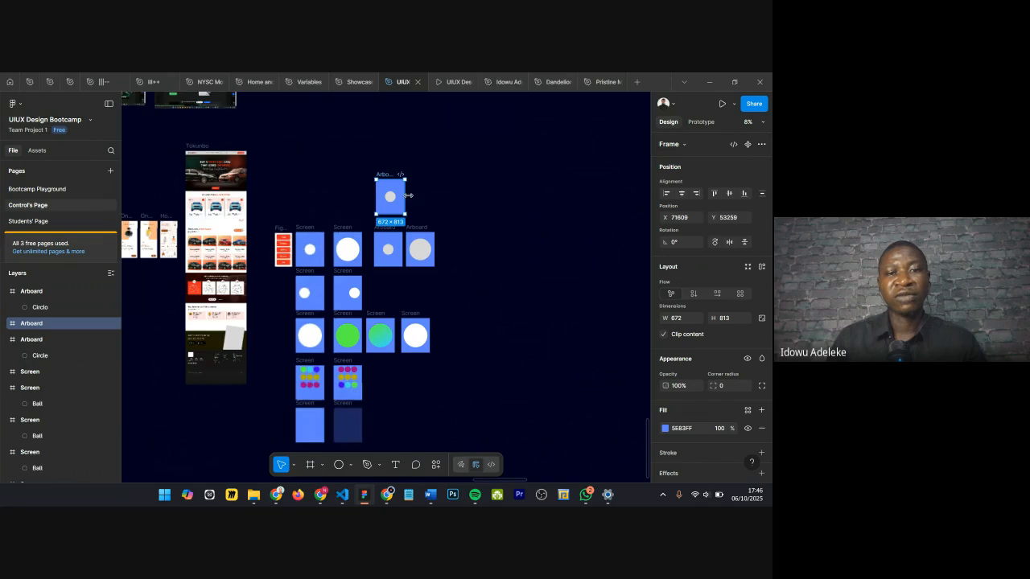
scroll(412, 196, "up", 3)
scroll(425, 231, "down", 3)
Step: Move all three Arboard frames together to the empty canvas area well to the right of the example Screen frames
left_click_drag(375, 174, 505, 311)
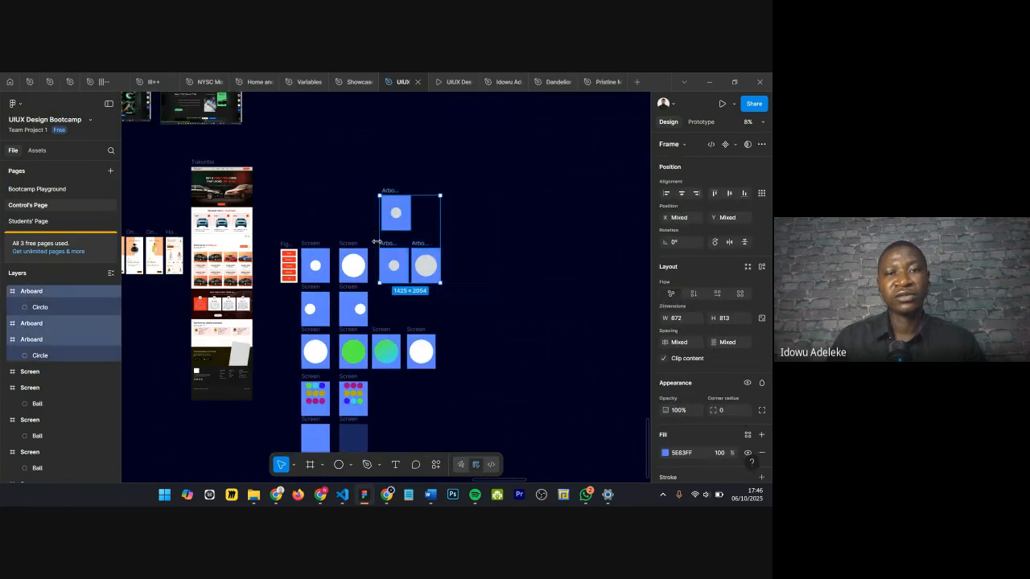
left_click_drag(390, 213, 593, 239)
scroll(592, 240, "right", 3)
scroll(591, 240, "right", 3)
scroll(397, 339, "up", 5)
left_click(361, 304)
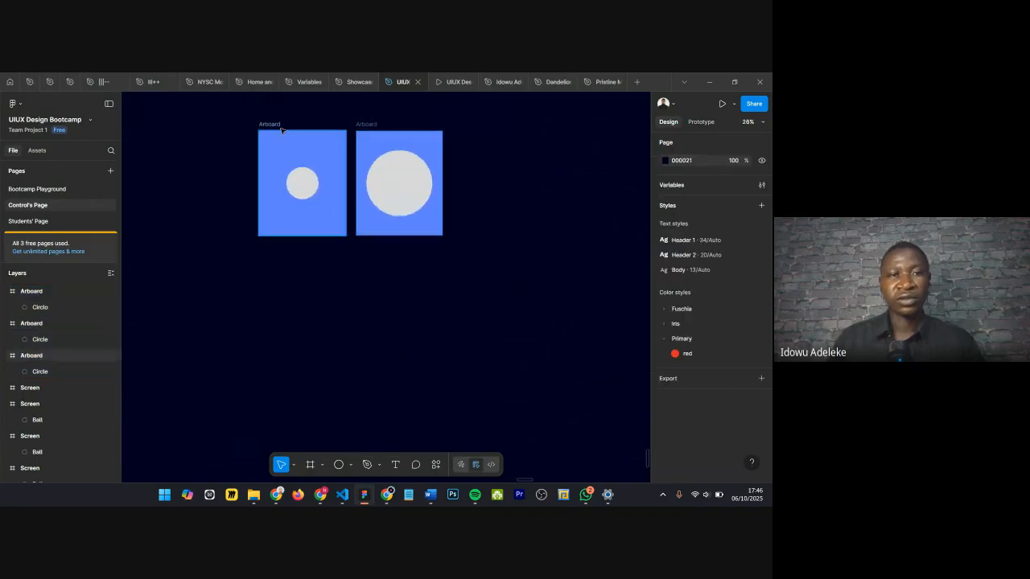
Step: Duplicate the small-circle Arboard below its original at about X 76331, Y 56177, and place a second copy beside it at about X 77084
left_click(278, 126)
mouse_move(278, 247)
left_mouse_down()
mouse_move(267, 292)
mouse_move(269, 257)
left_mouse_up()
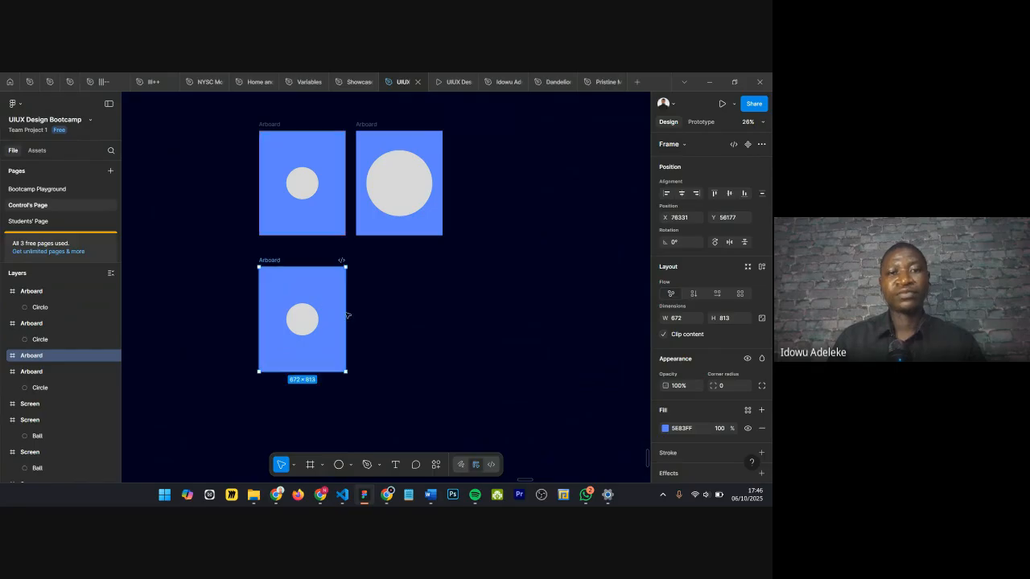
scroll(368, 317, "up", 5)
left_click_drag(136, 226, 356, 222)
scroll(481, 239, "down", 1)
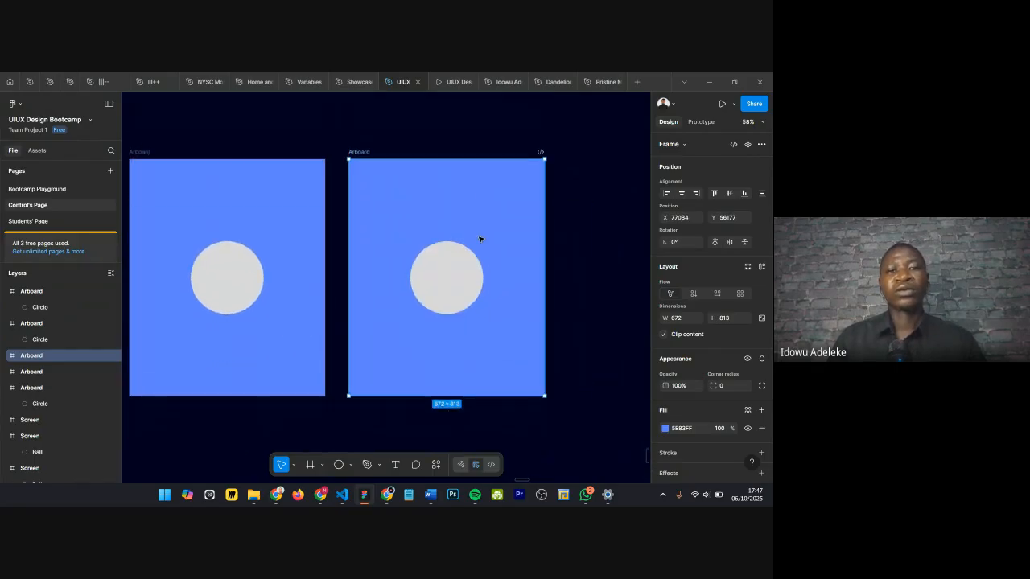
Step: Compare the two duplicated Arboard frames and their identical grey circles side by side
scroll(368, 285, "down", 3)
scroll(352, 288, "down", 3)
scroll(317, 276, "up", 1)
scroll(313, 272, "up", 2)
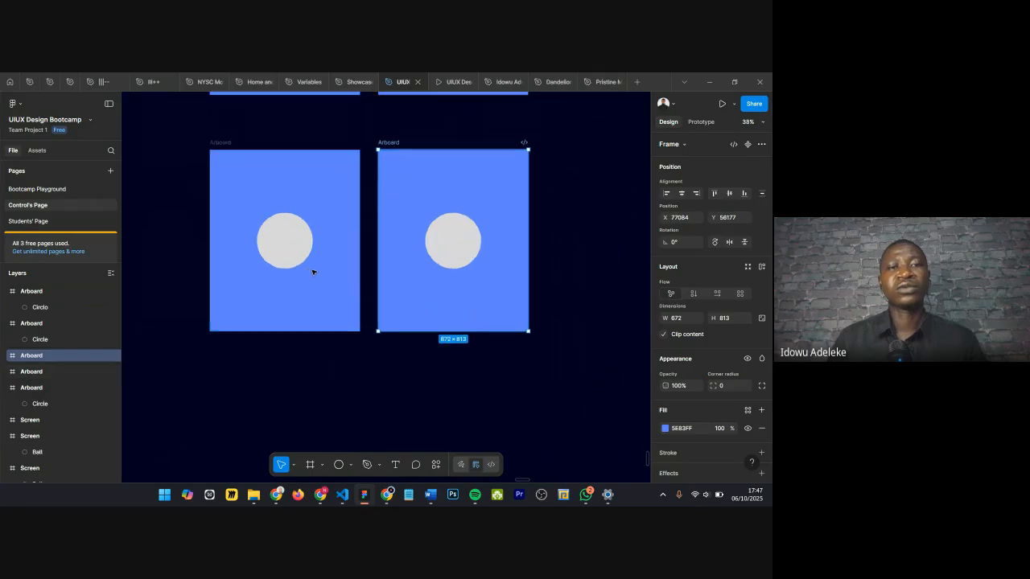
scroll(418, 193, "up", 2)
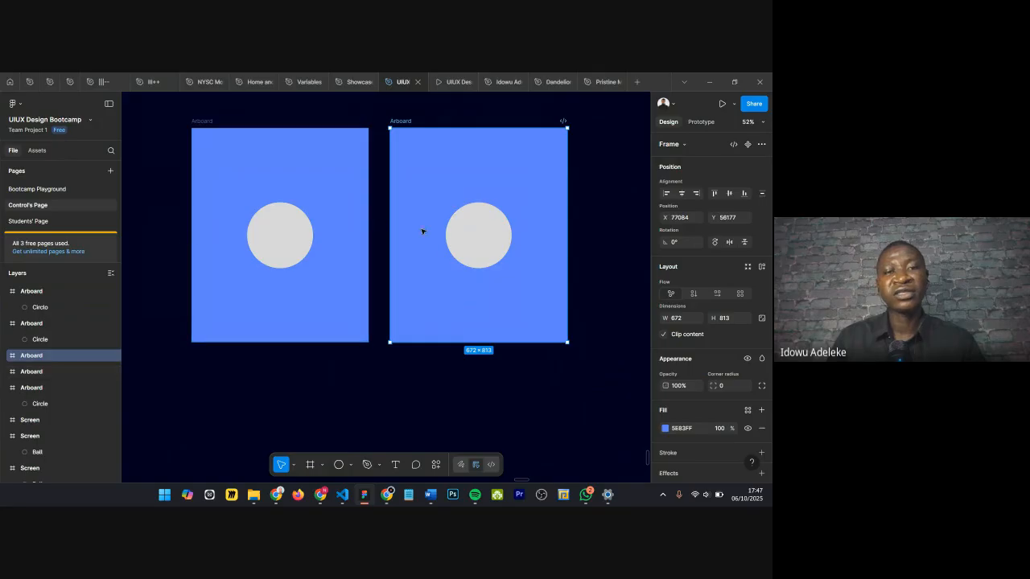
scroll(386, 246, "up", 1)
scroll(387, 245, "down", 2)
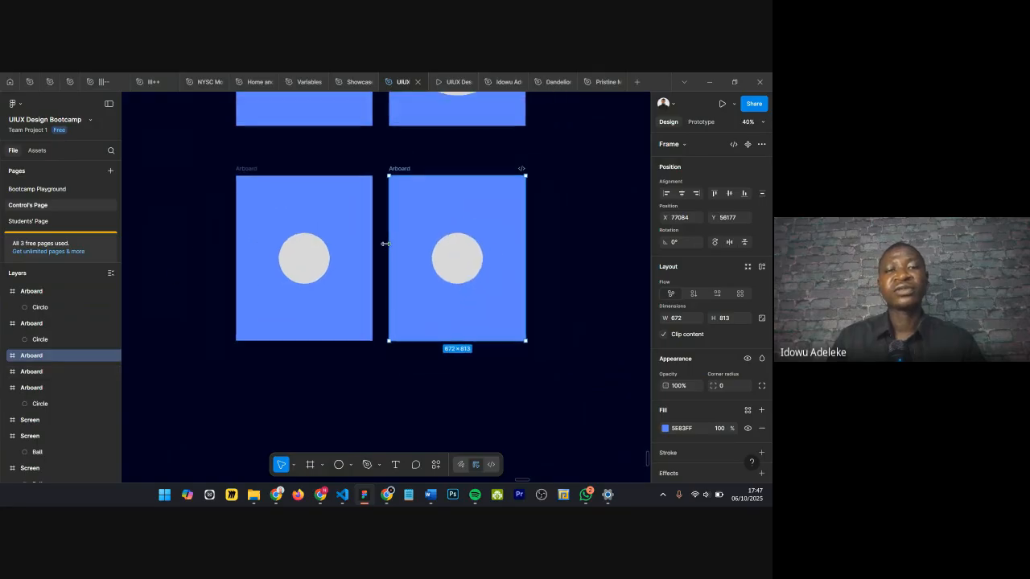
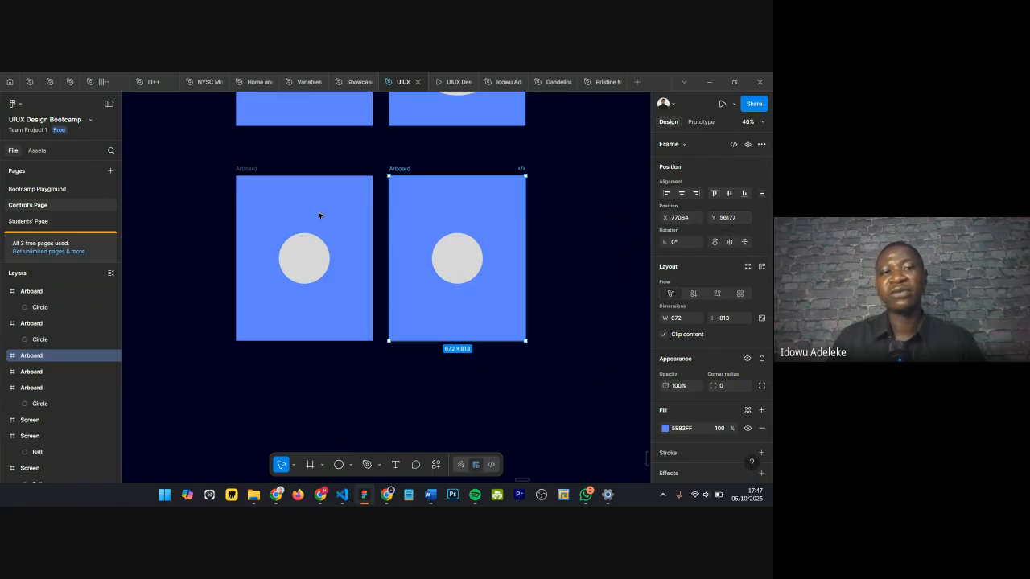
Step: Select the circle in the first duplicated Arboard and its parent frame, and examine them against the neighbouring Arboards
left_click(288, 247)
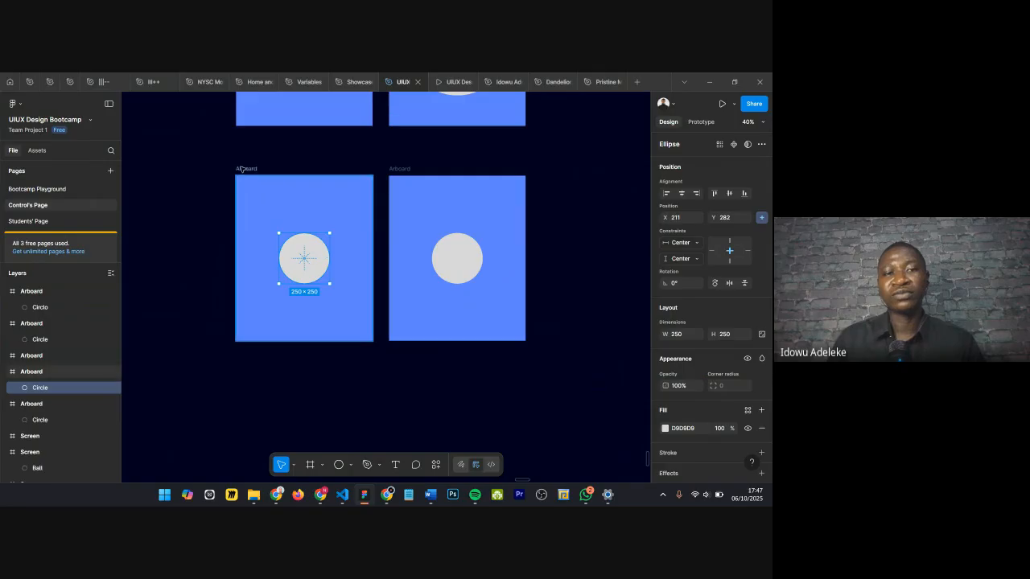
scroll(251, 201, "up", 3)
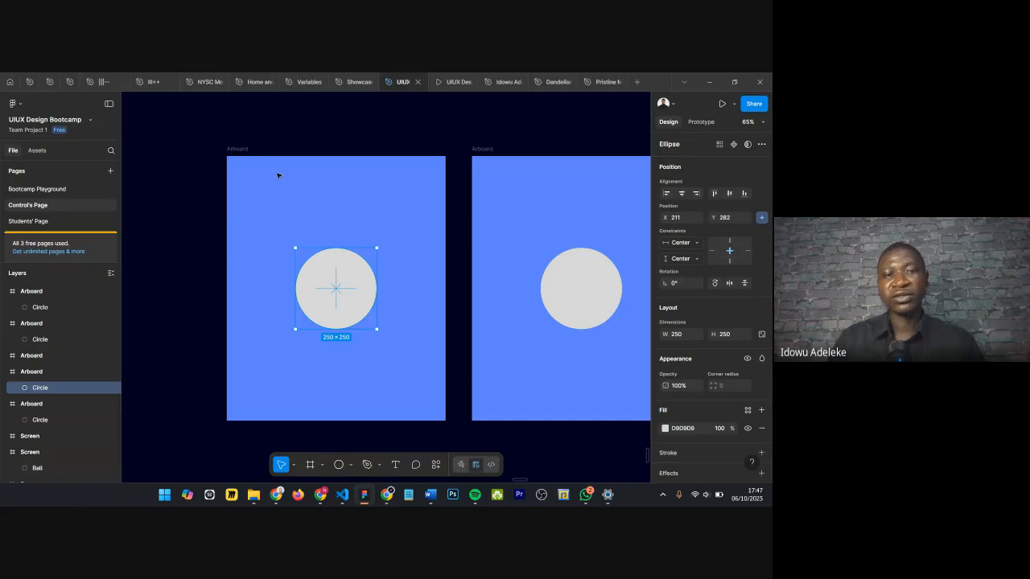
scroll(260, 226, "down", 4)
left_click(269, 228)
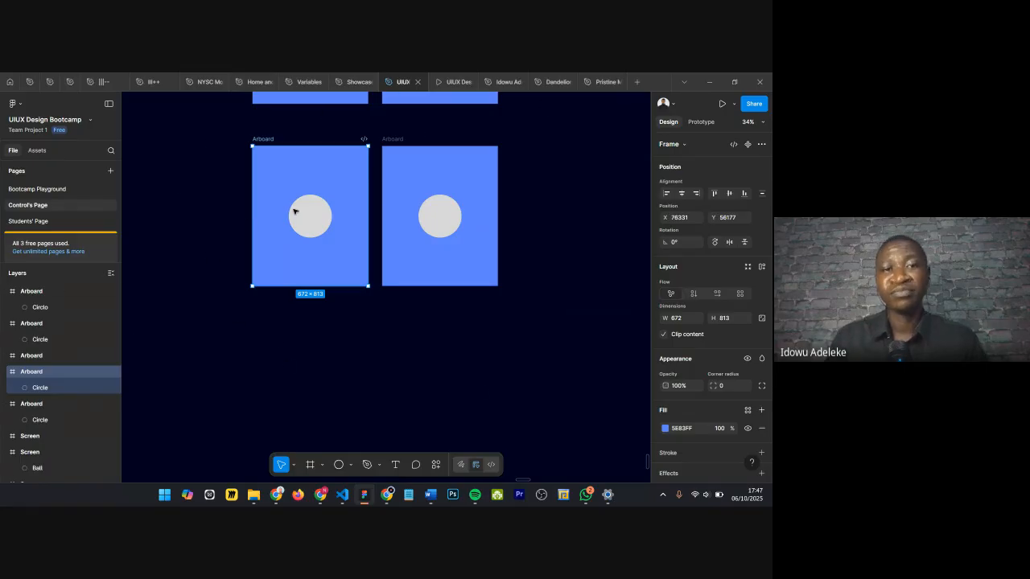
scroll(197, 203, "up", 3)
scroll(610, 164, "down", 3)
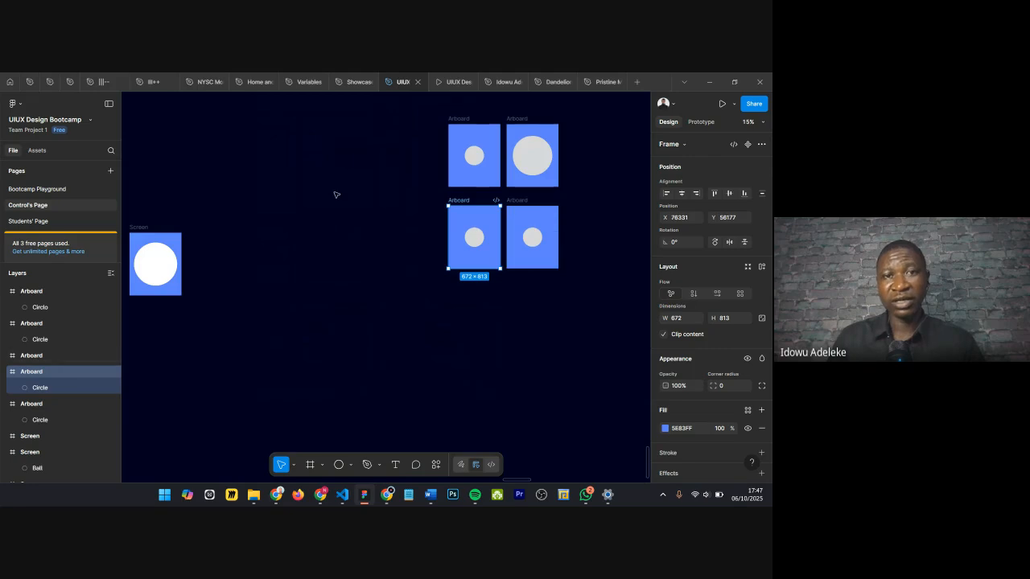
scroll(344, 209, "right", 3)
scroll(268, 203, "up", 2)
scroll(333, 207, "up", 4)
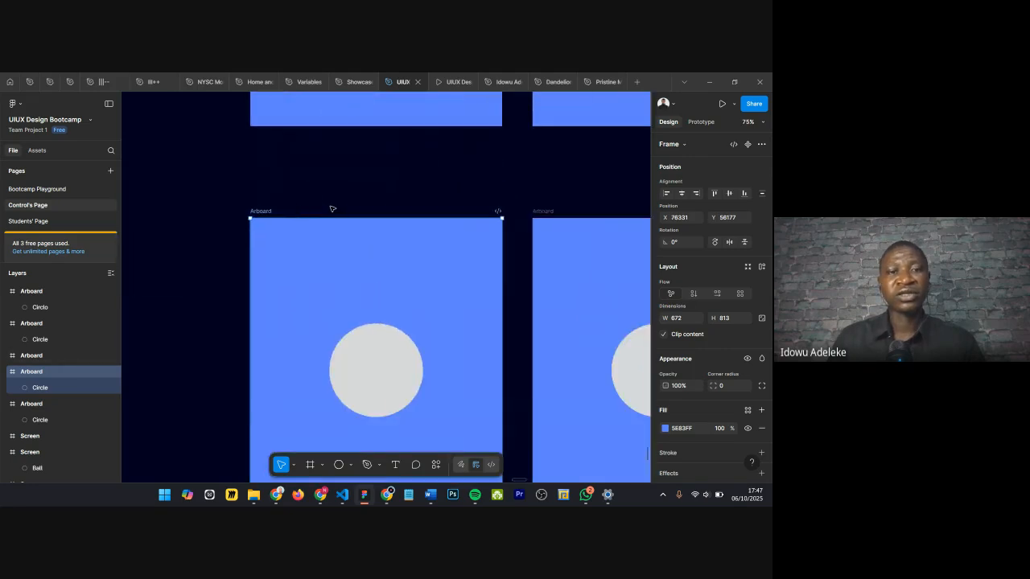
Step: Move the circle in the first duplicated Arboard horizontally toward its frame's left edge, to X 40
scroll(379, 223, "down", 2)
left_click(380, 313)
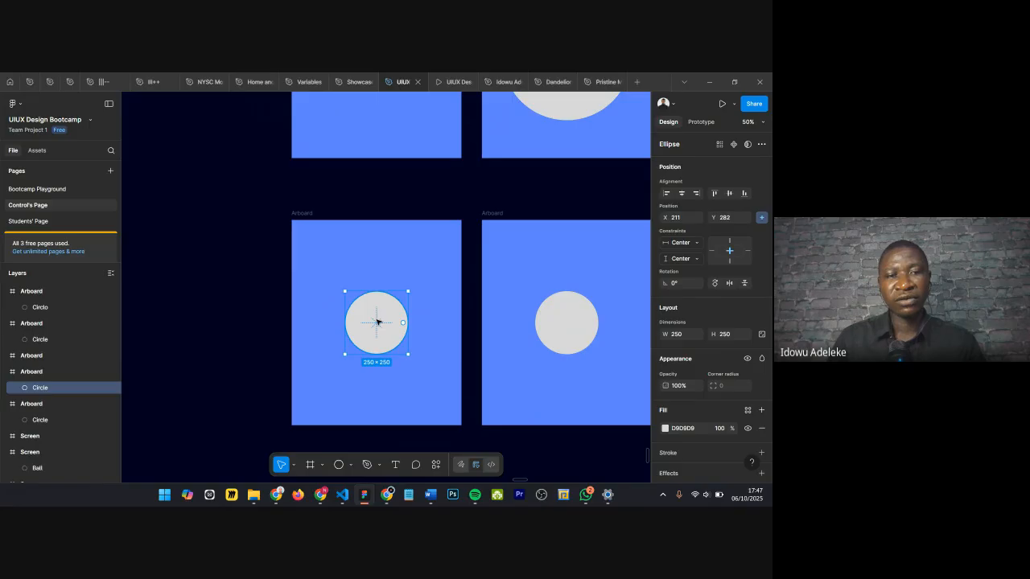
left_click_drag(376, 321, 338, 322)
key("alt")
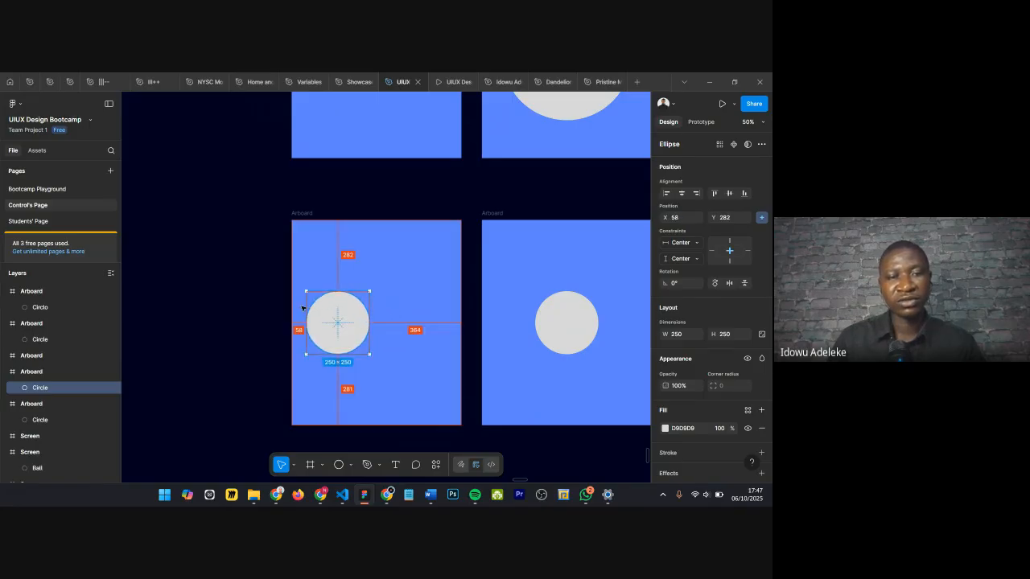
key("shift+Left")
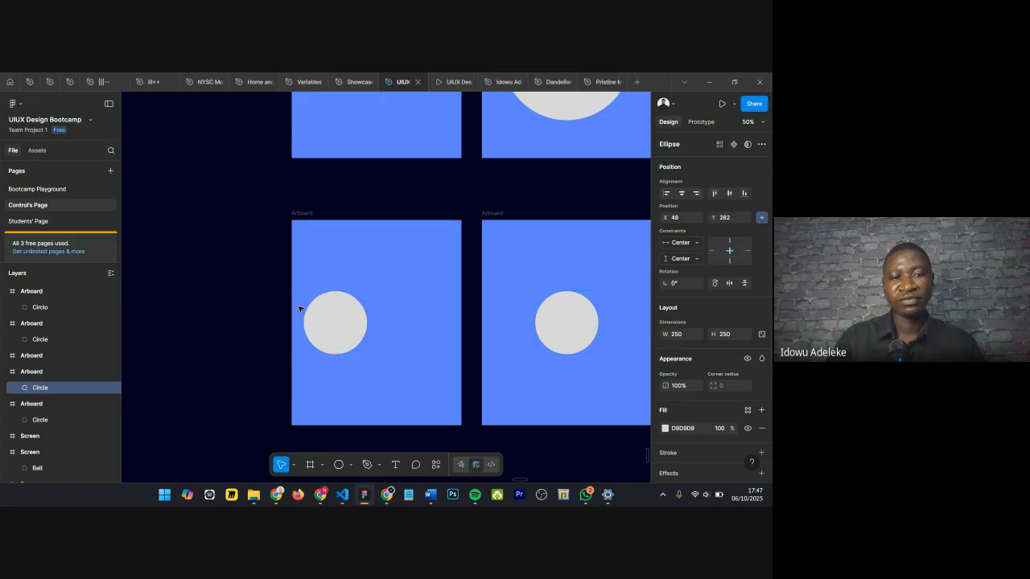
key("Left")
key("Left")
key("Left")
key("Left")
key("Left")
key("Left")
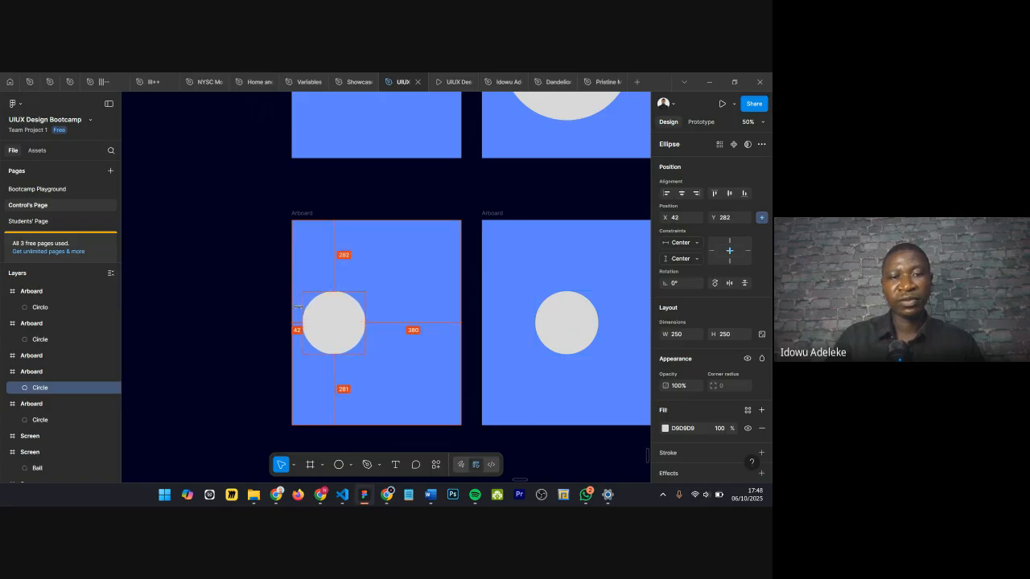
scroll(297, 307, "up", 5, "ctrl")
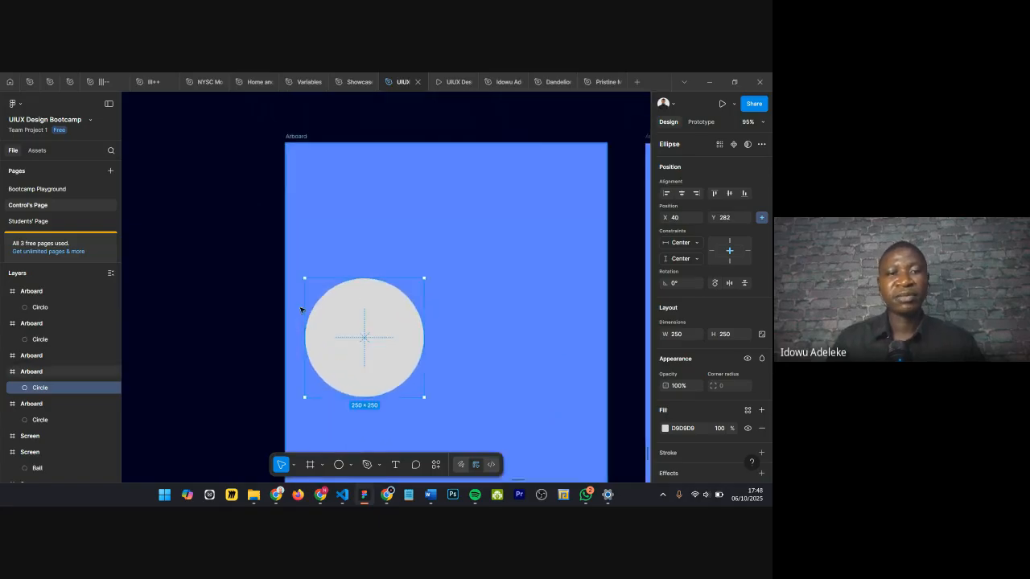
scroll(308, 299, "down", 10, "ctrl")
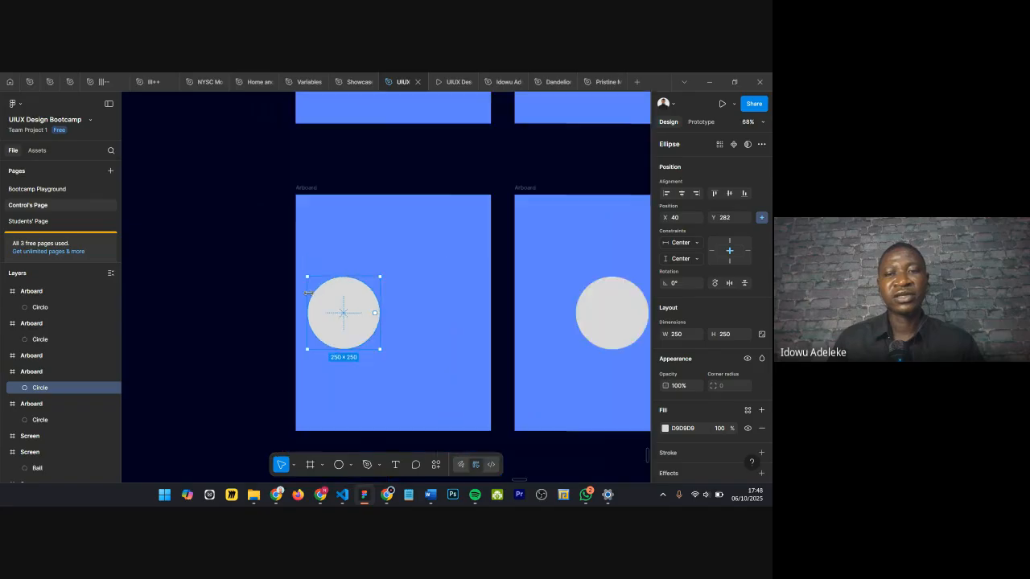
Step: Move the circle in the second duplicated Arboard horizontally toward its frame's right edge, to X 382
left_click(476, 306)
left_click_drag(474, 303, 491, 304)
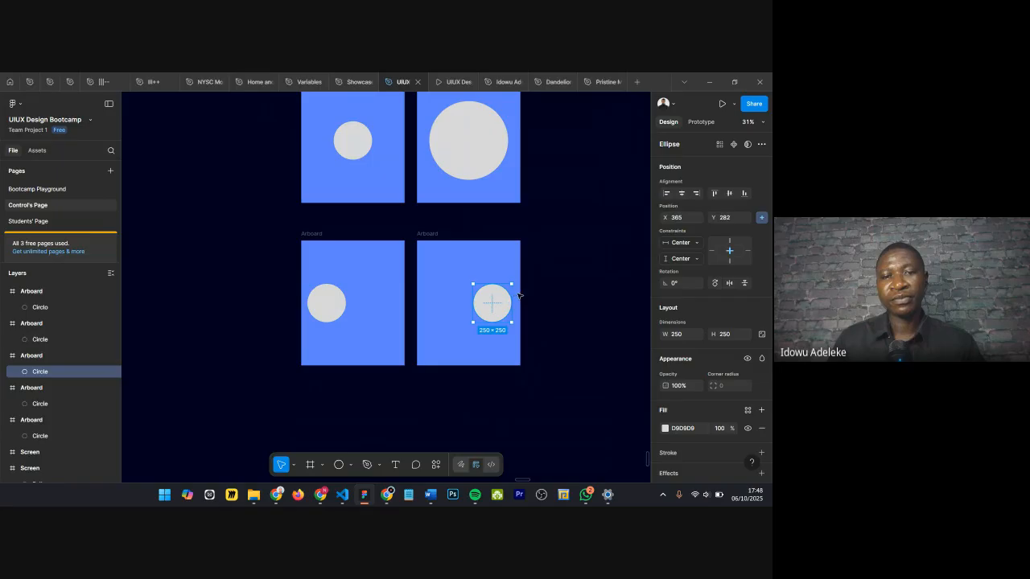
scroll(517, 293, "up", 10, "ctrl")
key("alt")
key("shift+Right")
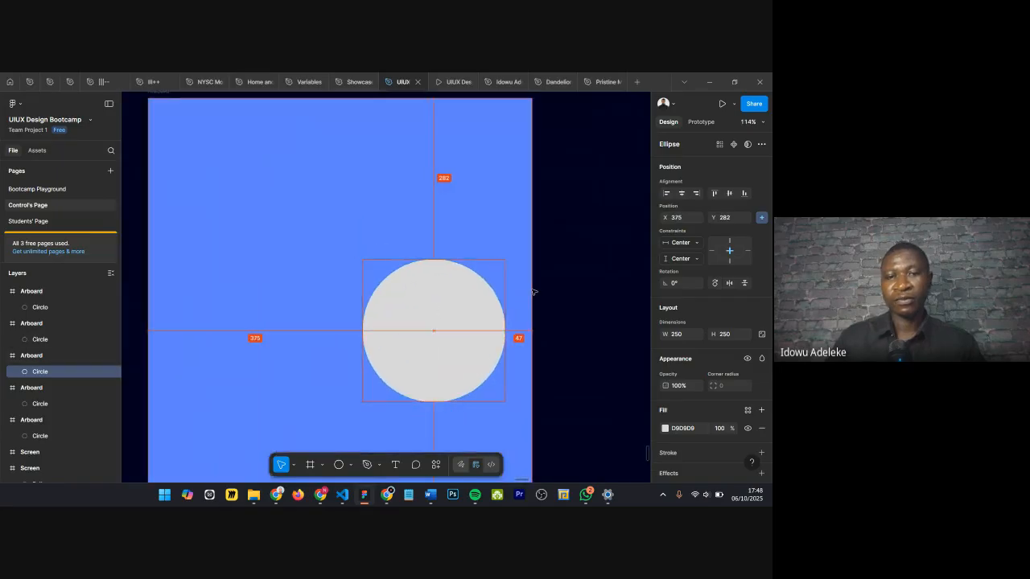
key("Right")
key("Right")
key("Right")
key("alt")
key("Right")
key("Right")
key("Right")
key("Right")
key("alt")
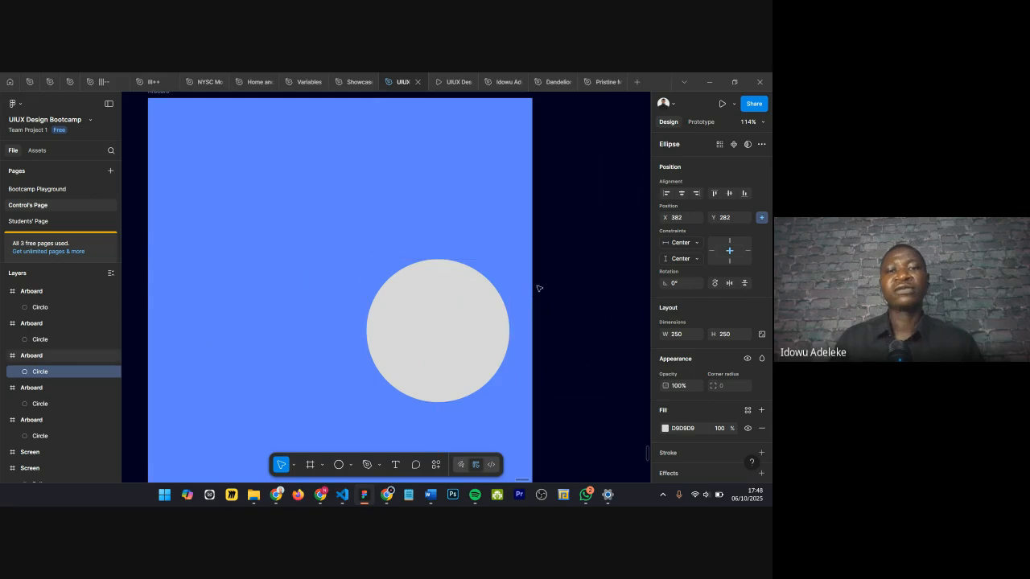
Step: Compare the positions of the circles in the two duplicated Arboards by selecting each one in turn
scroll(551, 266, "down", 5)
scroll(318, 260, "up", 2)
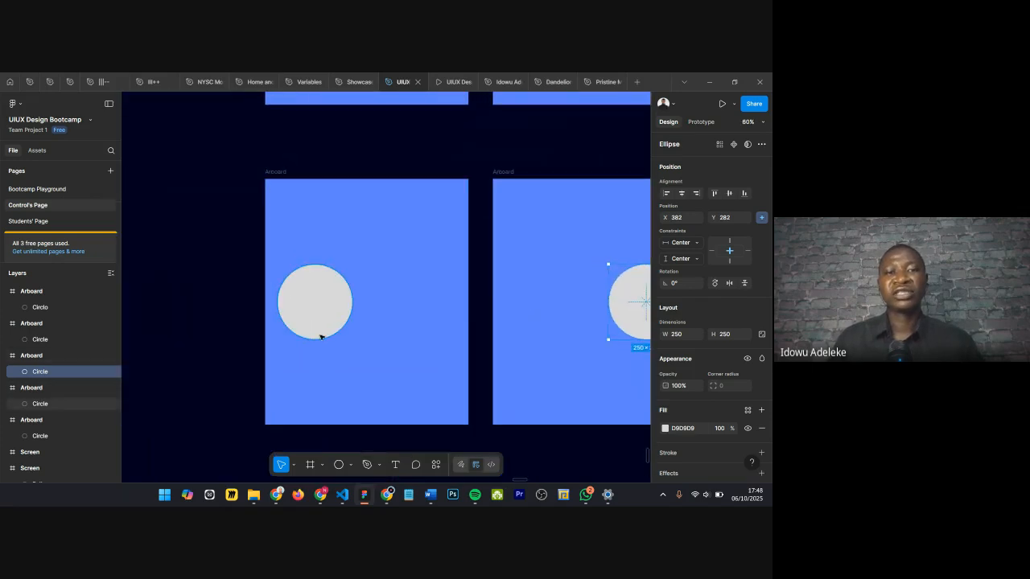
left_click(315, 293)
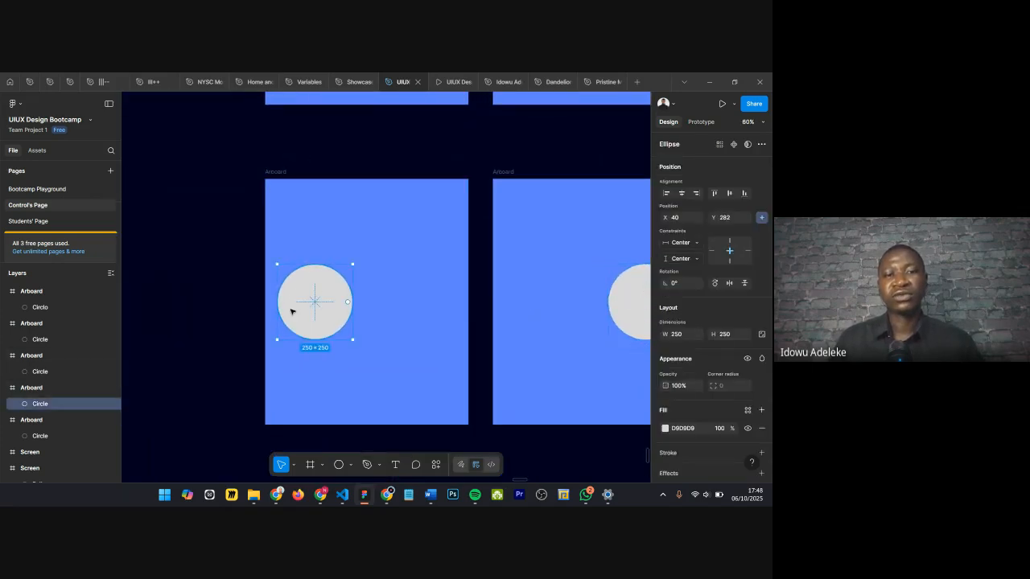
scroll(275, 300, "right", 1)
left_click(632, 299)
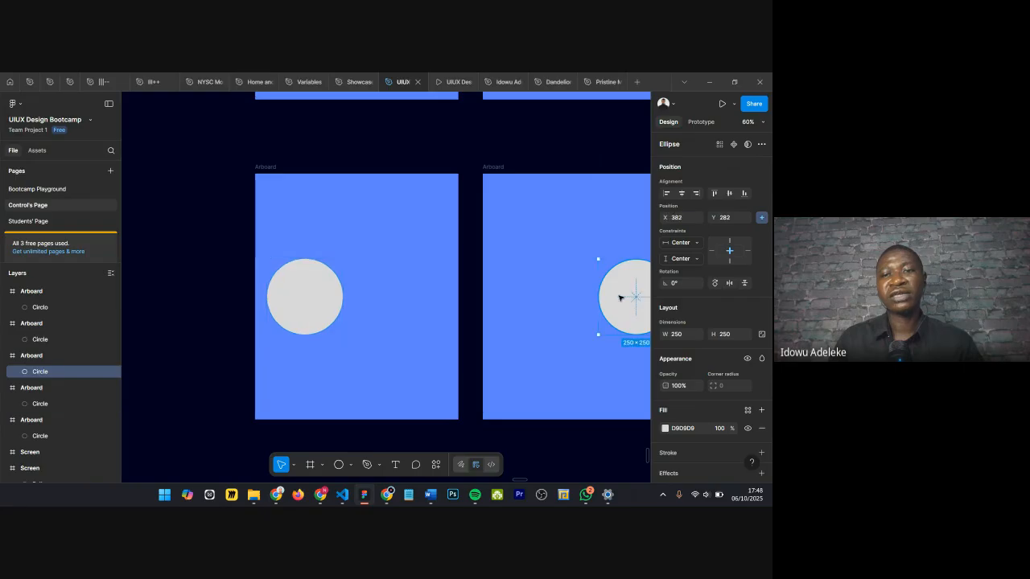
scroll(632, 299, "right", 3)
scroll(586, 296, "right", 2)
scroll(601, 280, "down", 3)
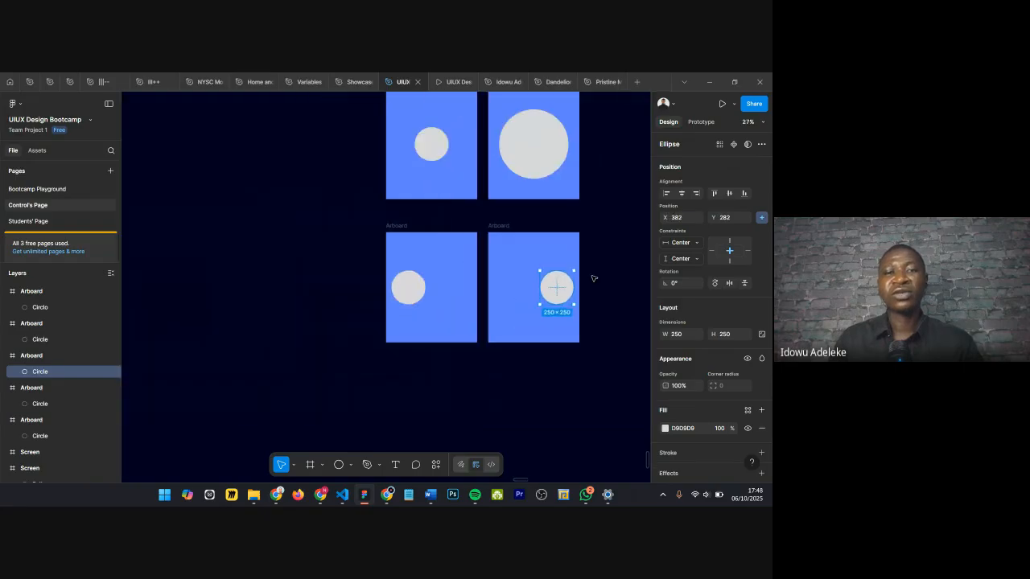
Step: Examine the moved-circle pair of Arboards against the small- and large-circle pair above it
left_click(398, 228)
scroll(500, 250, "down", 2)
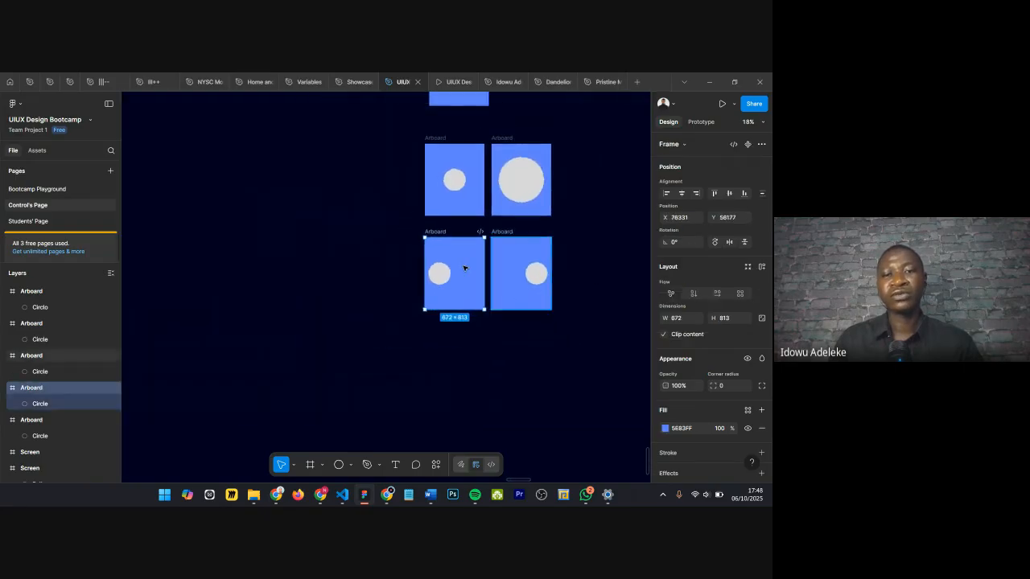
scroll(462, 268, "up", 4)
scroll(609, 279, "right", 4)
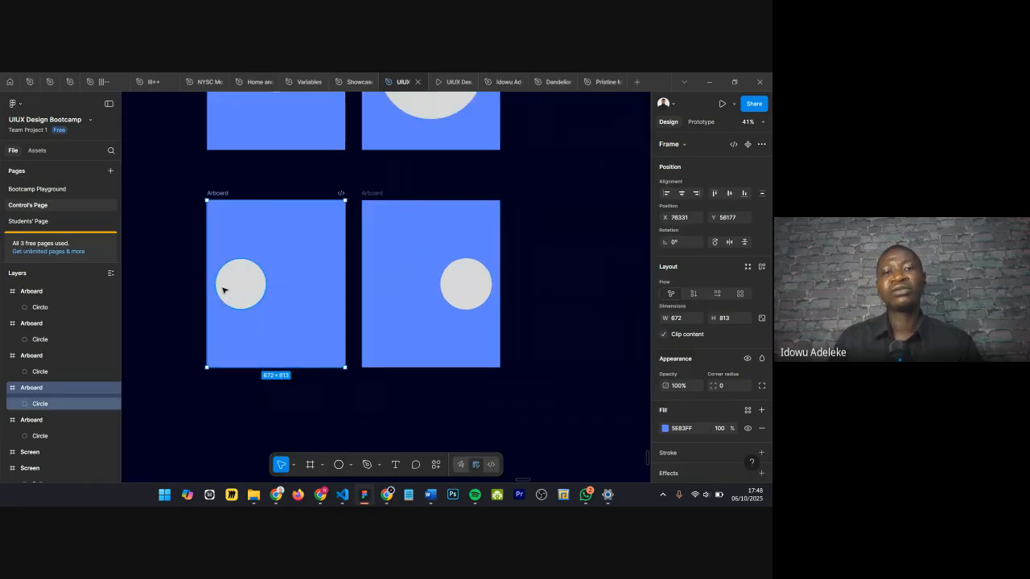
scroll(412, 266, "down", 3)
left_click(293, 144)
scroll(428, 146, "up", 2)
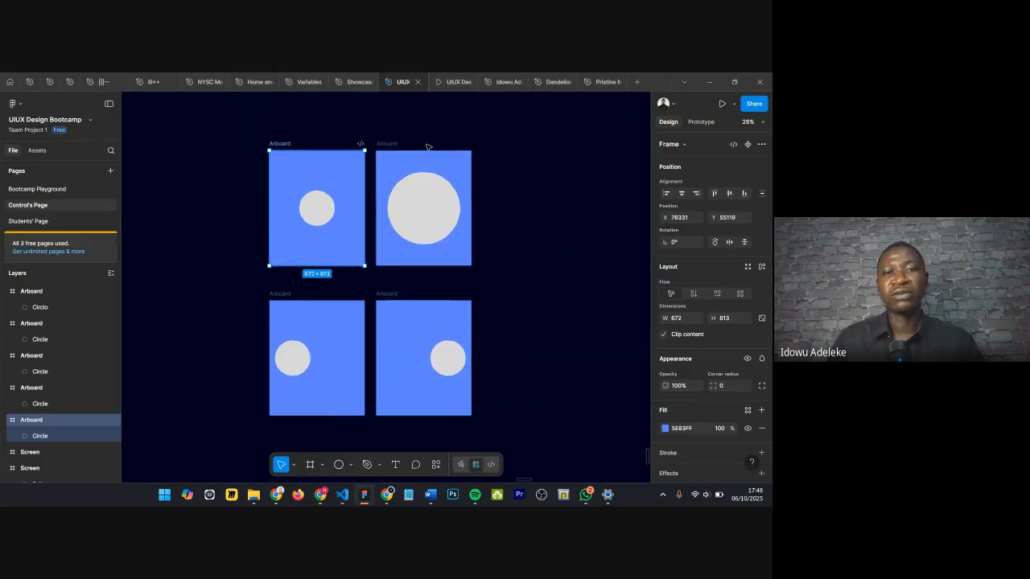
left_click(377, 145)
key("Escape")
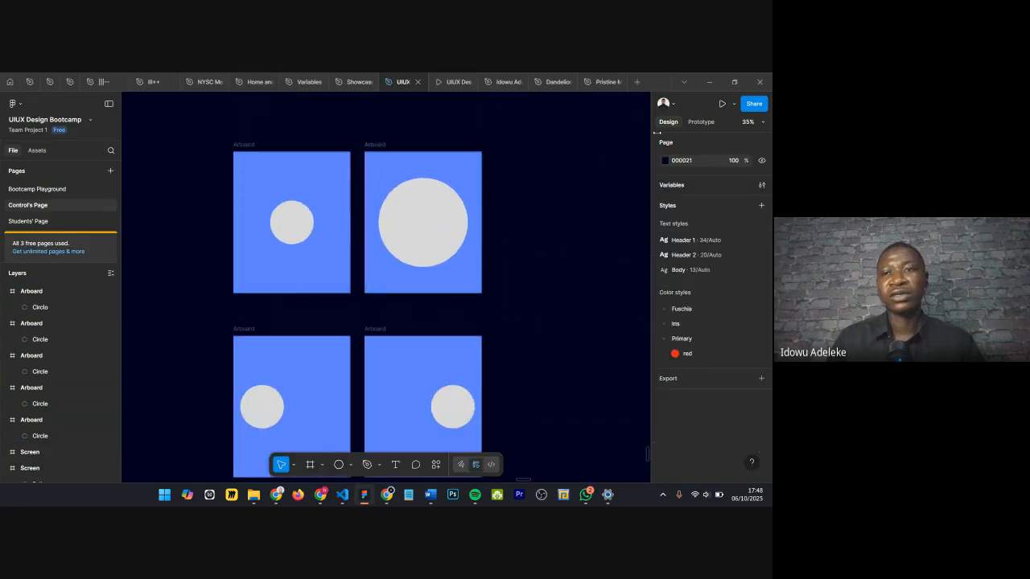
Step: Rename the initial prototype flow on the upper small-circle Arboard as Scale
left_click(701, 122)
double_click(194, 160)
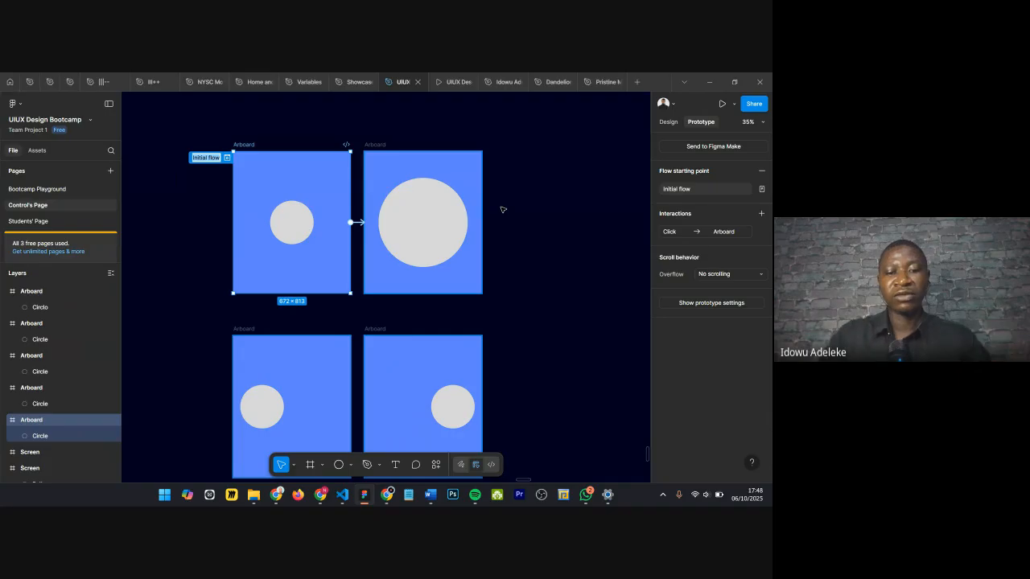
type("Scale")
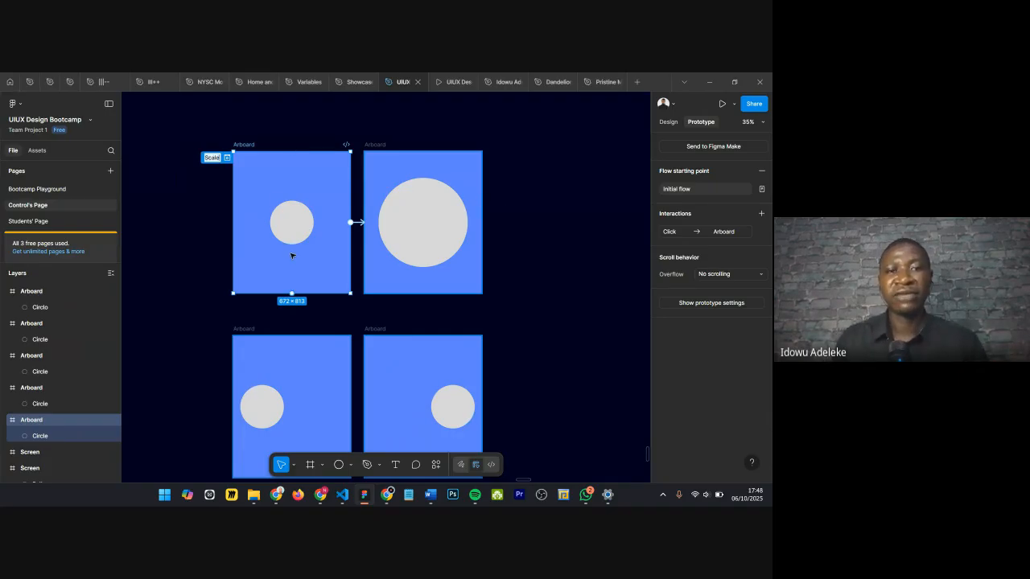
scroll(292, 256, "up", 3)
scroll(291, 255, "down", 1)
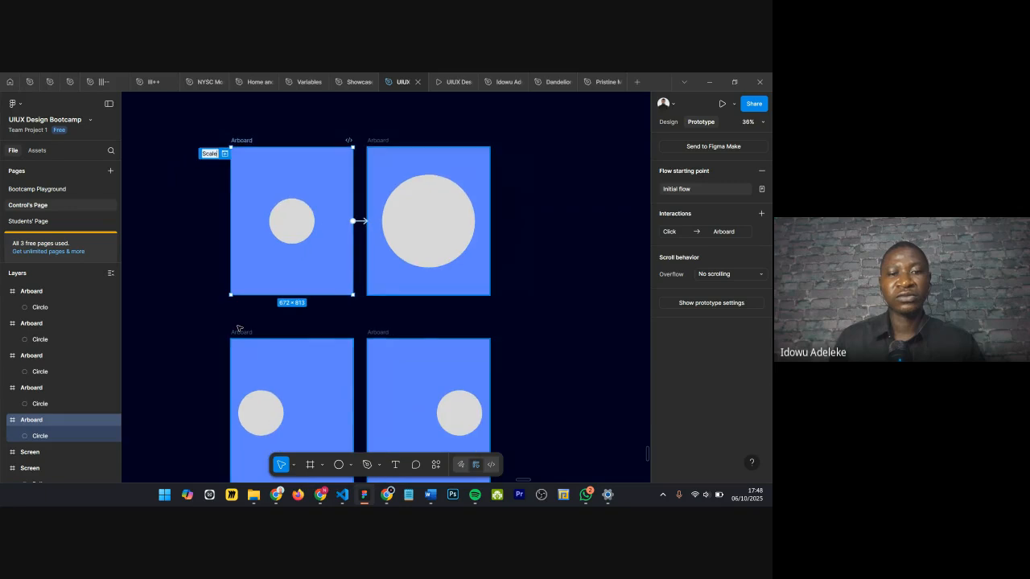
Step: Delete the prototype connection running from the lower left-circle Arboard to the large-circle Arboard above
left_click(239, 329)
scroll(320, 331, "down", 2)
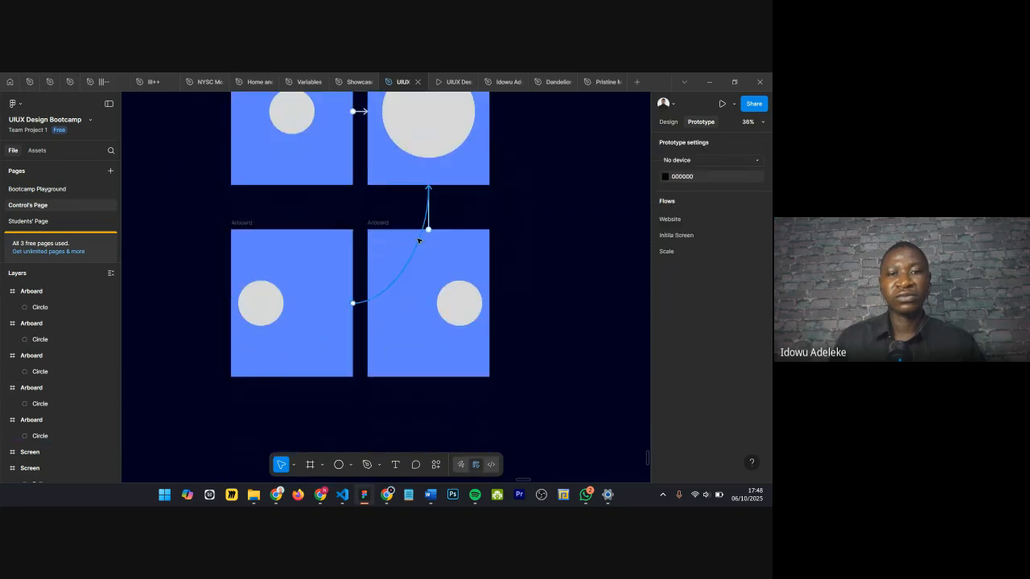
left_click(418, 239)
key("Delete")
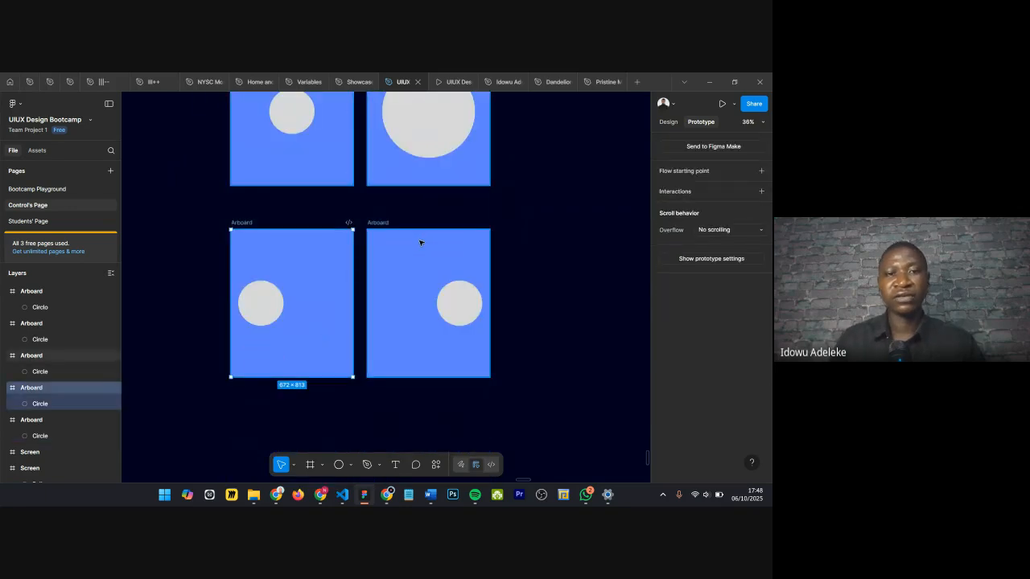
Step: Connect the lower left-circle Arboard to the Arboard beside it with an On click, Navigate to interaction using Smart animate, Linear, 500ms
scroll(421, 239, "up", 3)
scroll(421, 233, "down", 2)
left_click(369, 216)
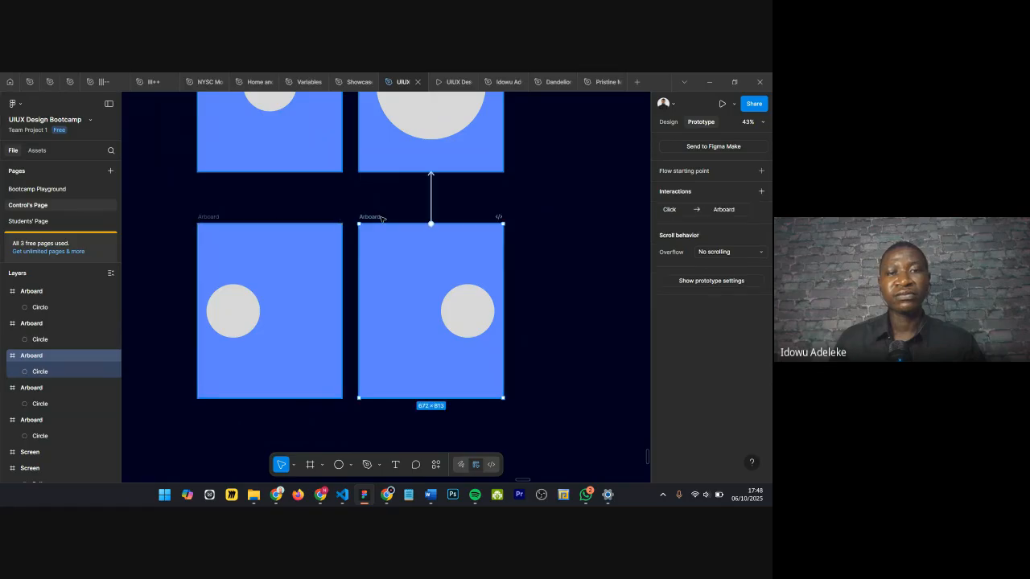
left_click(213, 217, "shift")
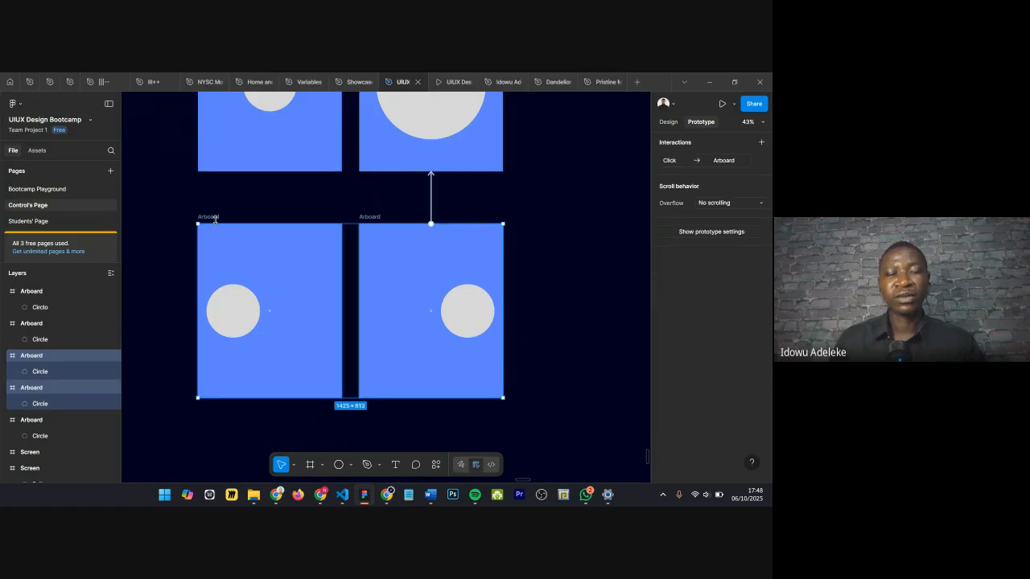
left_click(210, 217)
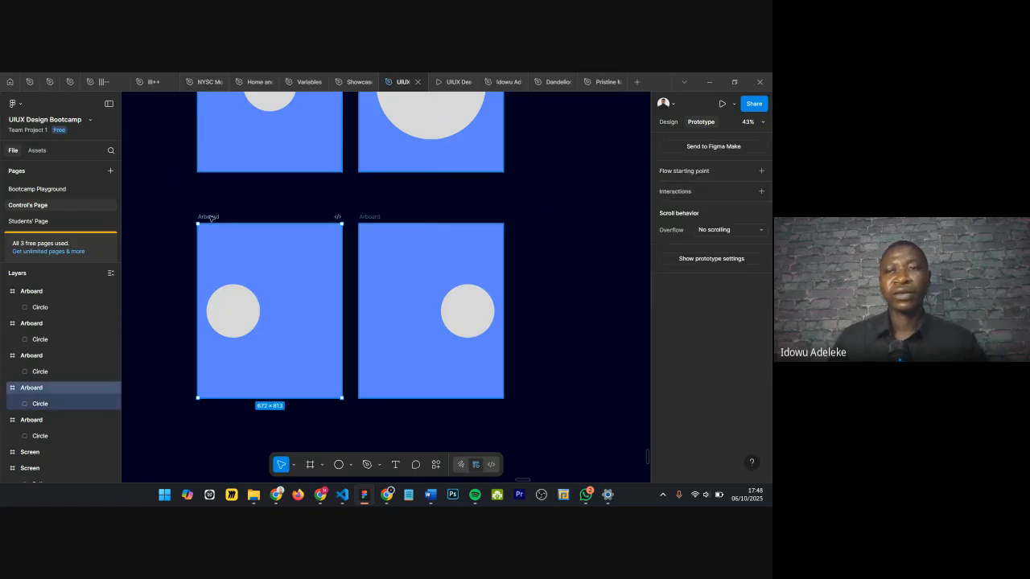
mouse_move(337, 313)
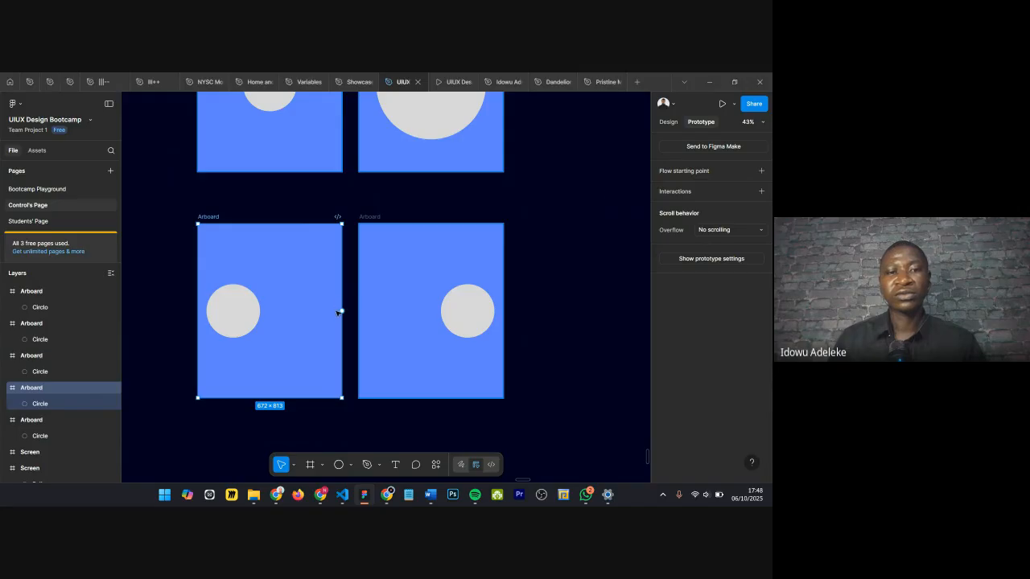
left_click_drag(342, 313, 378, 316)
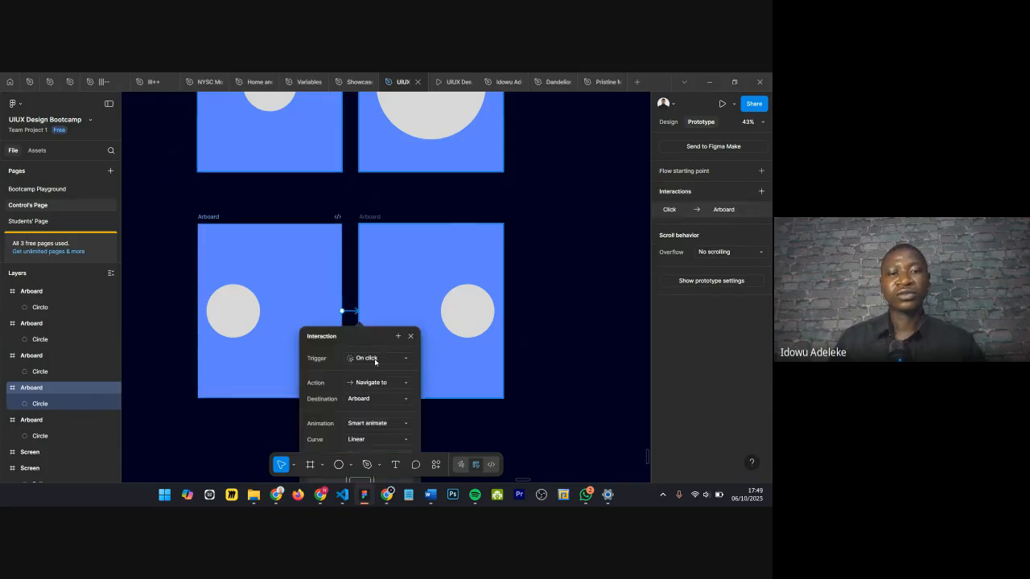
scroll(371, 354, "up", 5)
scroll(473, 308, "down", 6)
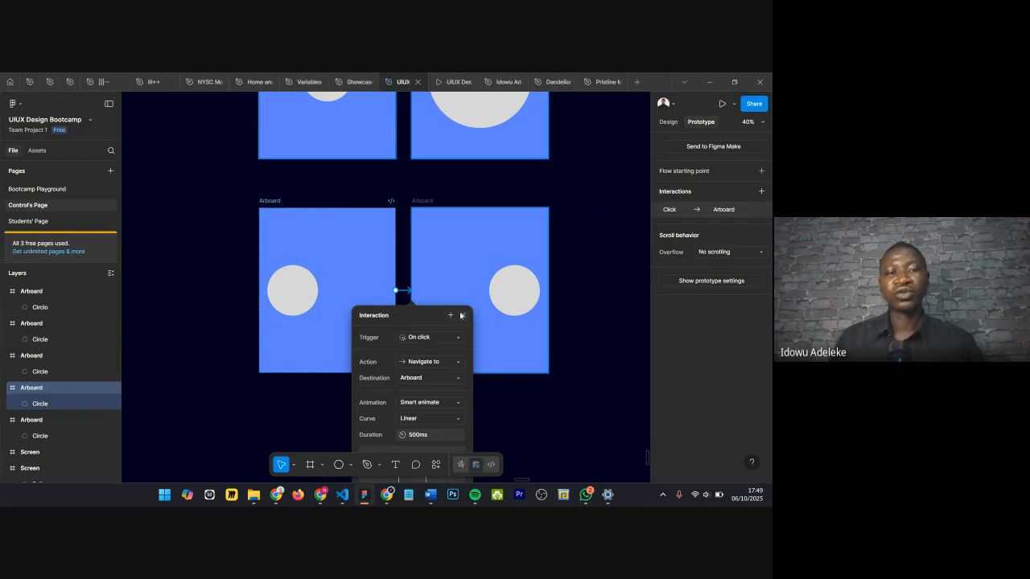
scroll(296, 294, "up", 3)
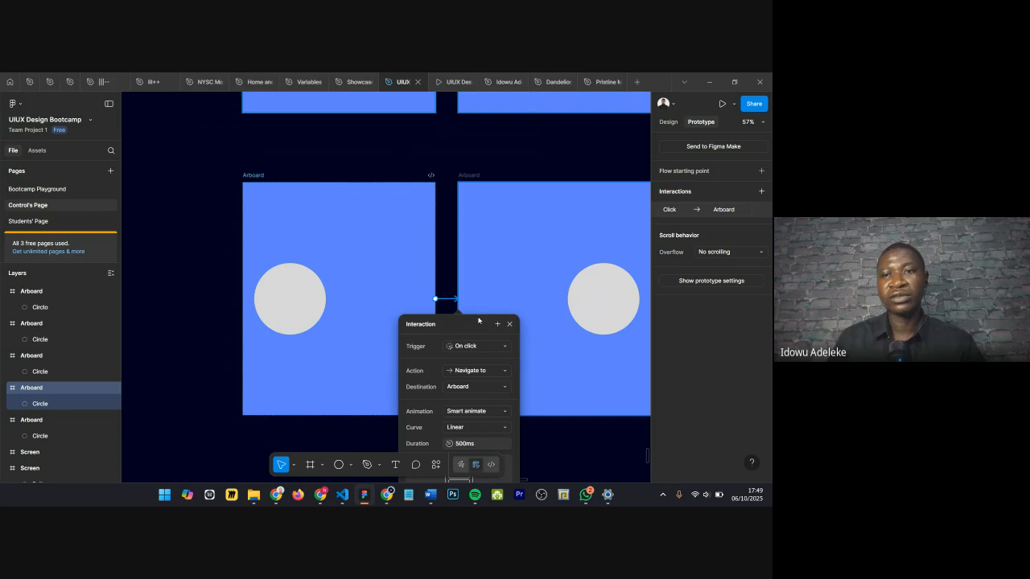
left_click(761, 209)
Step: Set the fill of the circle in the first lower Arboard to FFFFFF
key("shift+e")
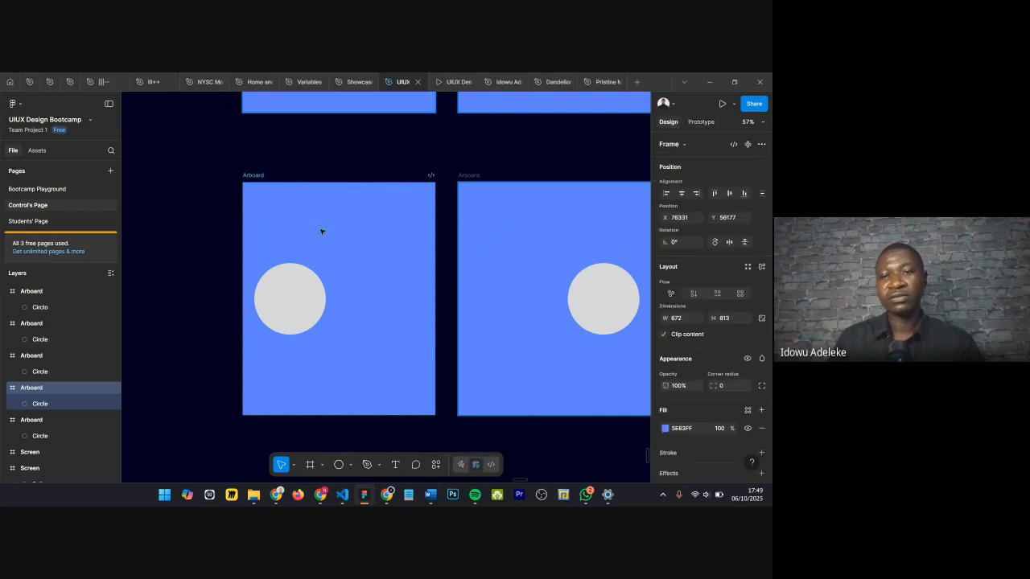
scroll(688, 402, "down", 3)
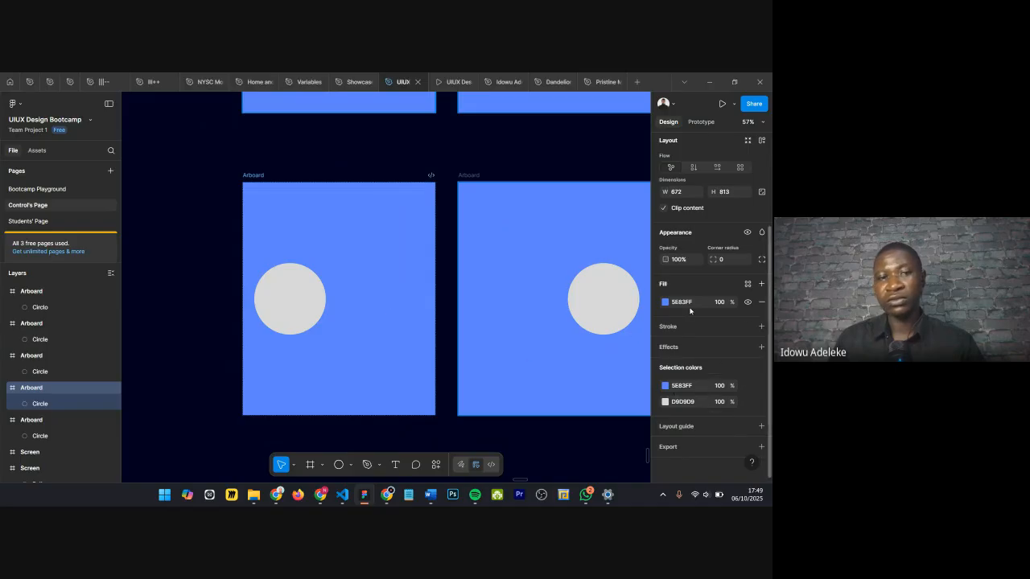
left_click(317, 304)
left_click(682, 381)
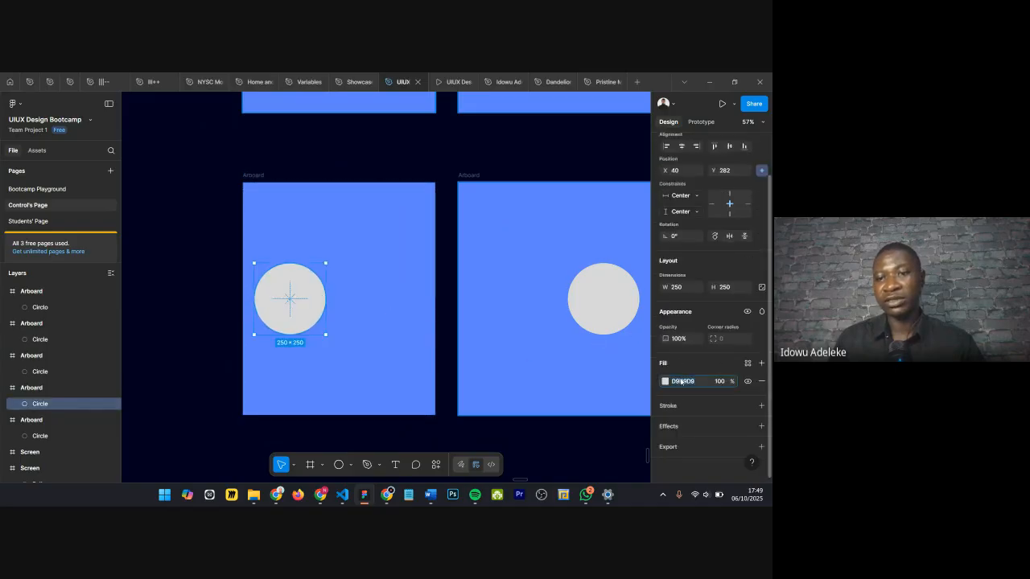
type("FFFFFF")
key("Return")
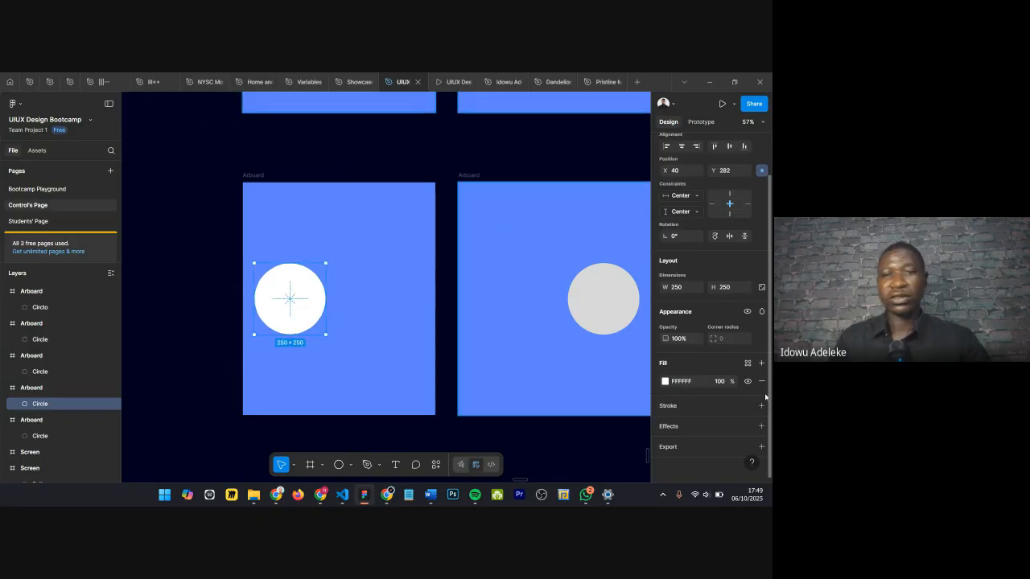
Step: Set the fill of the circle in the second lower Arboard to FFFFFF
left_click(588, 291)
left_click(589, 291)
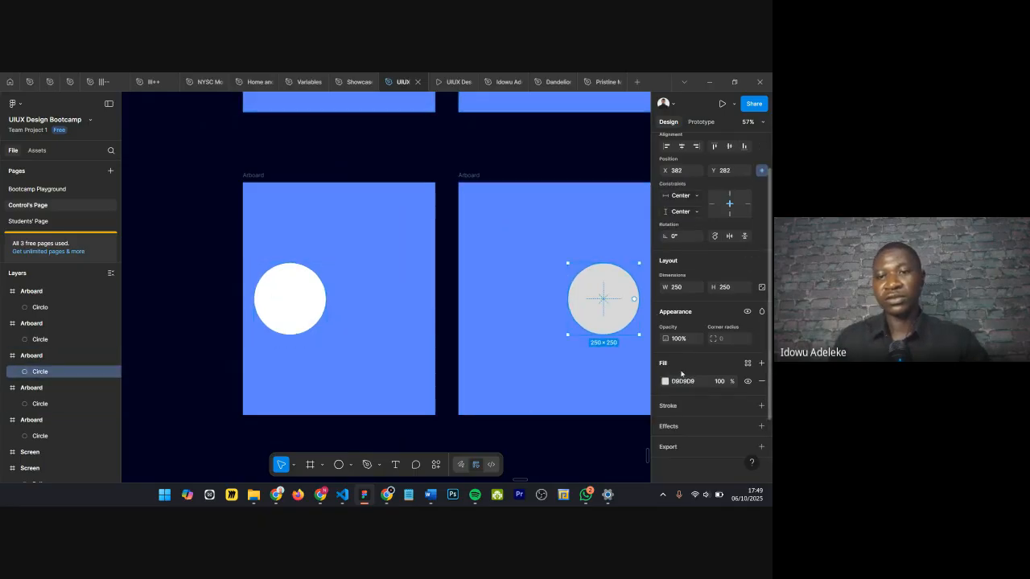
left_click(685, 381)
type("FFFFFF")
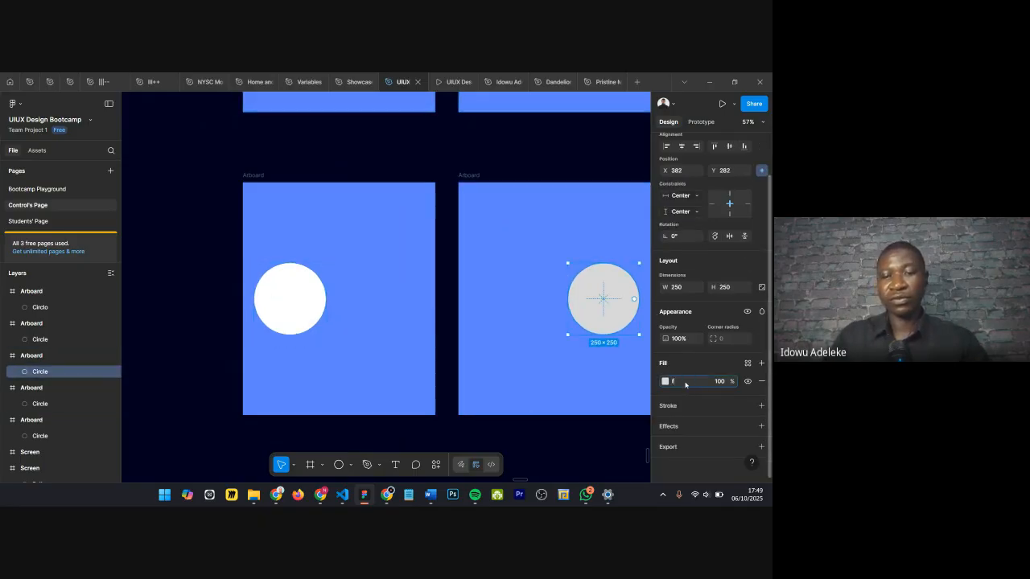
key("Return")
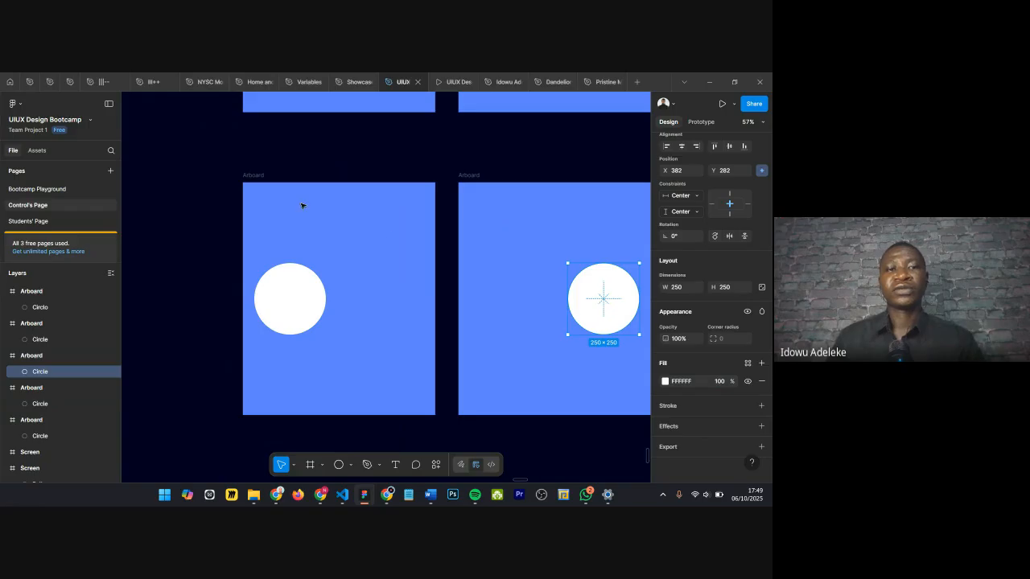
Step: Review the interaction between the two lower Arboards and delete that frame-to-frame prototype connection
left_click(262, 176)
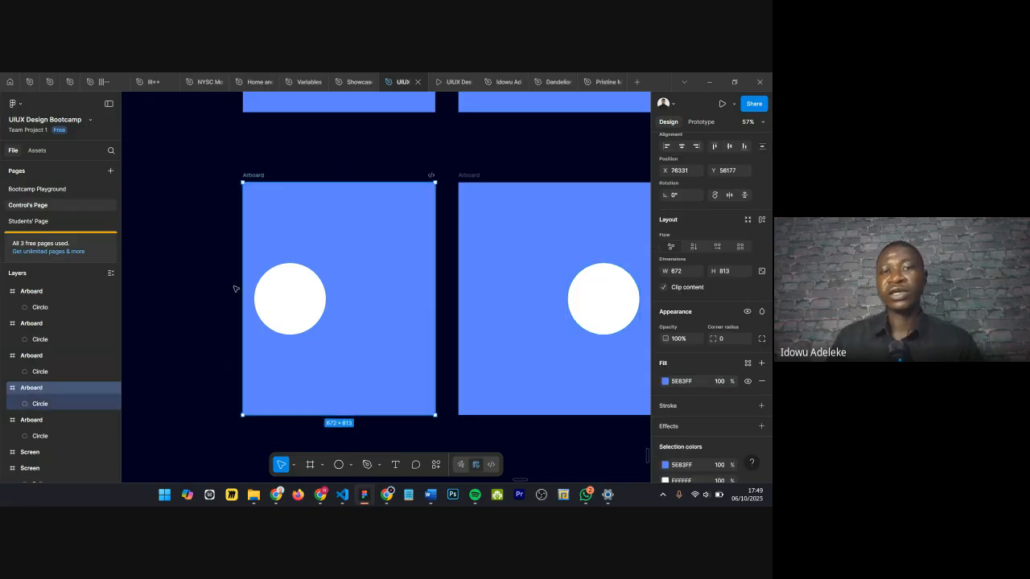
left_click(698, 124)
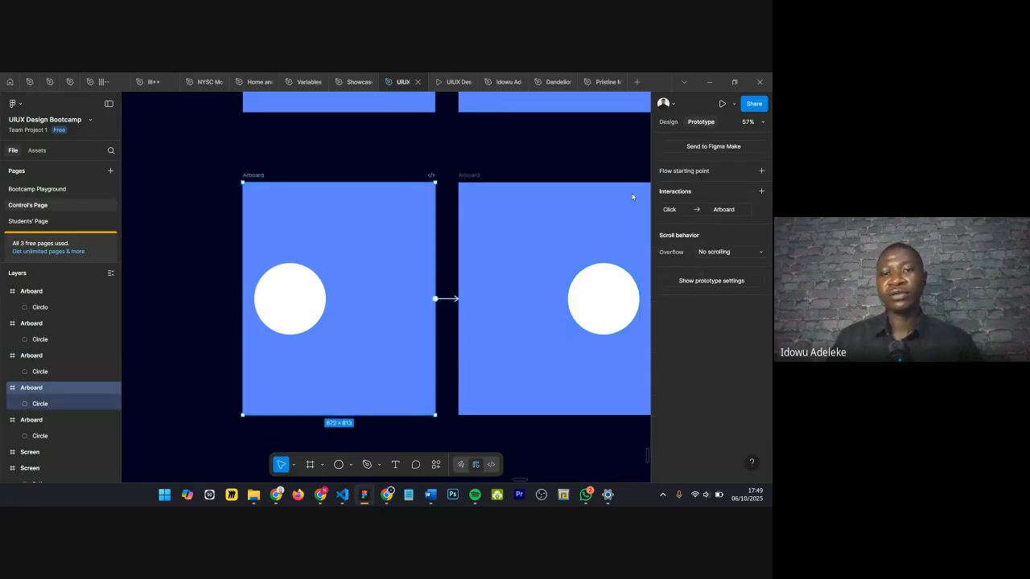
left_click(445, 299)
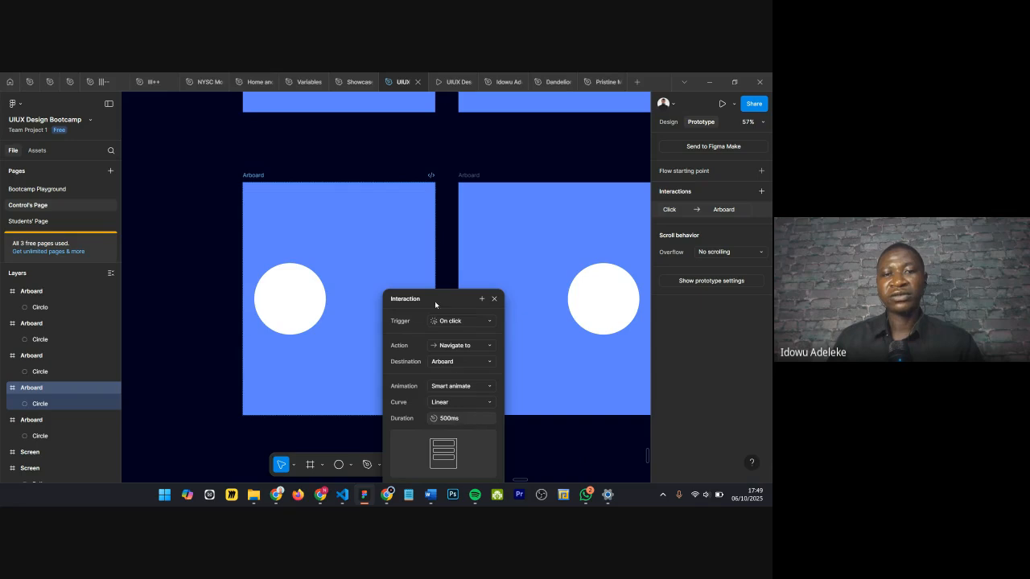
scroll(435, 217, "down", 3)
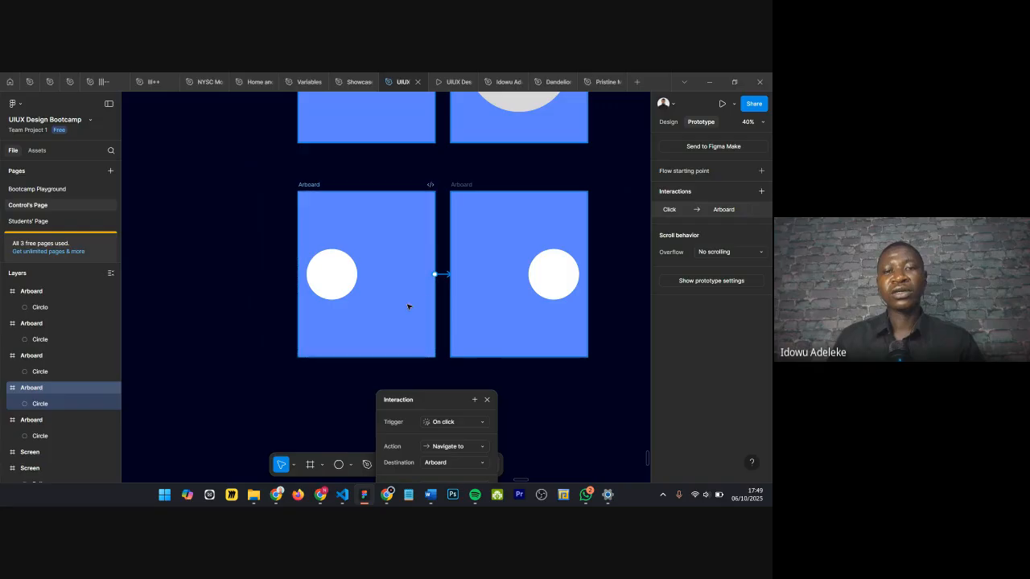
scroll(410, 304, "up", 2)
scroll(306, 200, "up", 2)
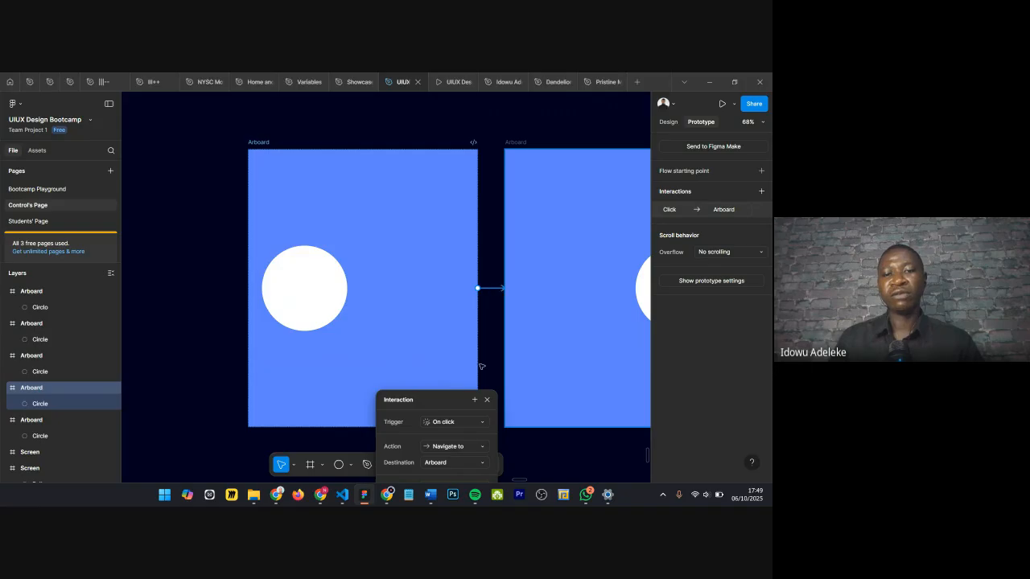
left_click(487, 400)
left_click(497, 288)
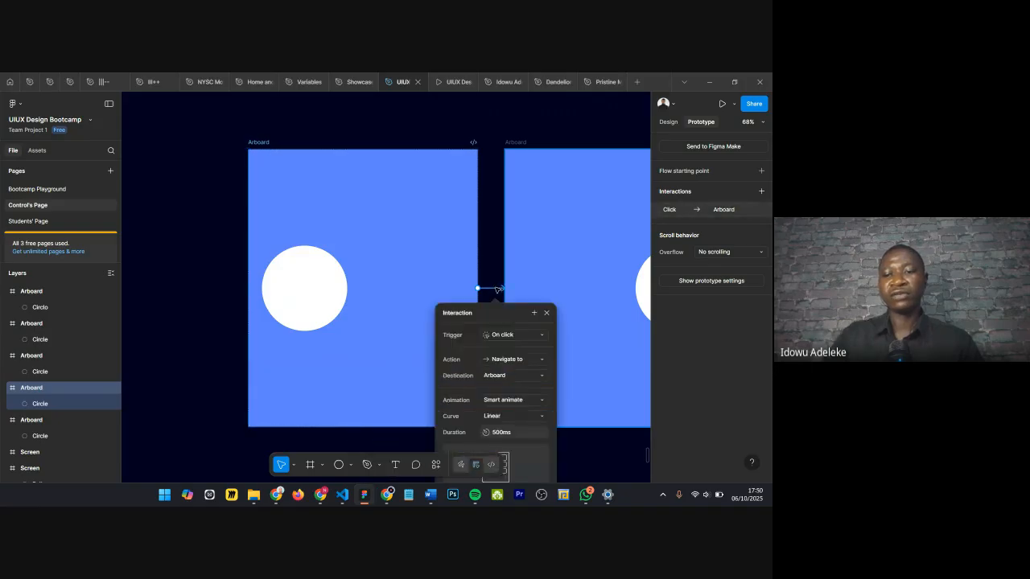
key("Delete")
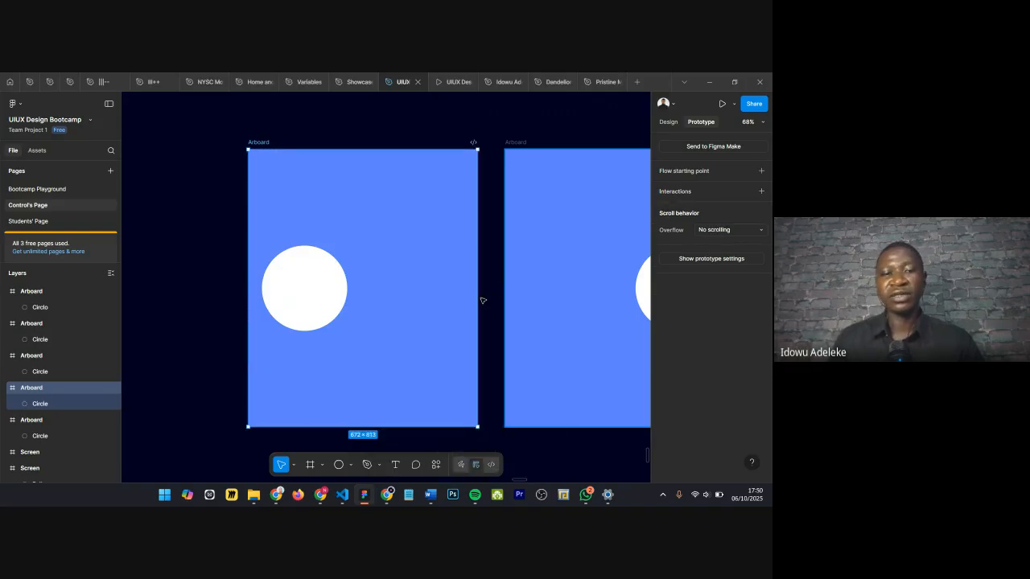
Step: Connect the circle in the first lower Arboard to the neighbouring Arboard with On click, Navigate to, Smart animate, Linear, 500ms
left_click(328, 309)
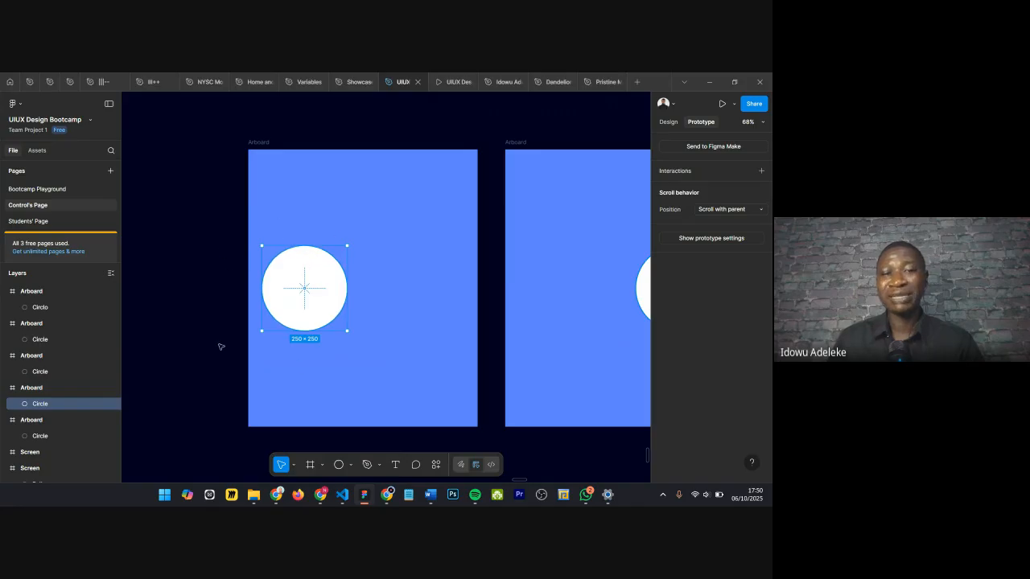
left_click_drag(344, 288, 530, 247)
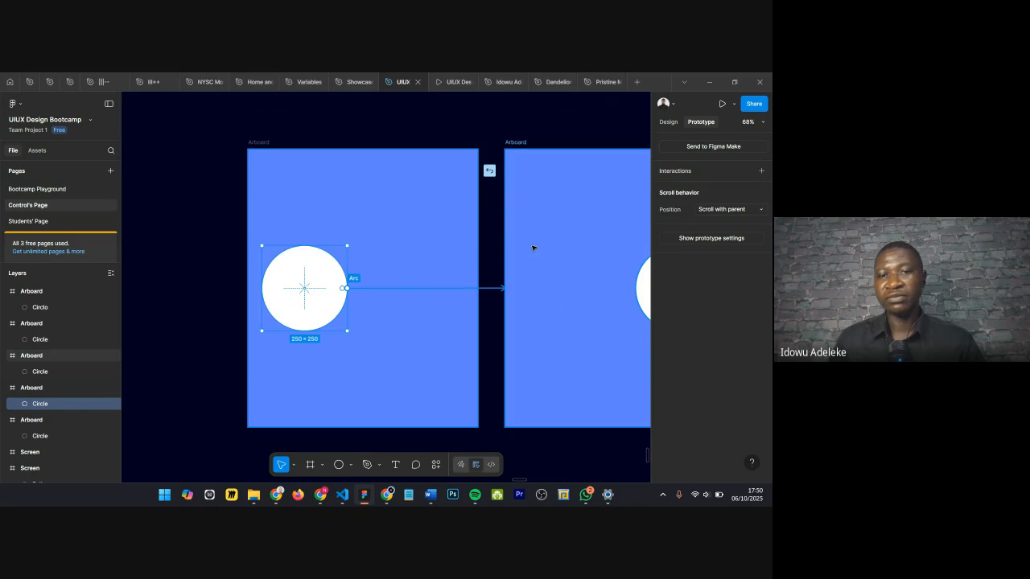
left_click_drag(587, 282, 586, 282)
scroll(290, 281, "right", 1)
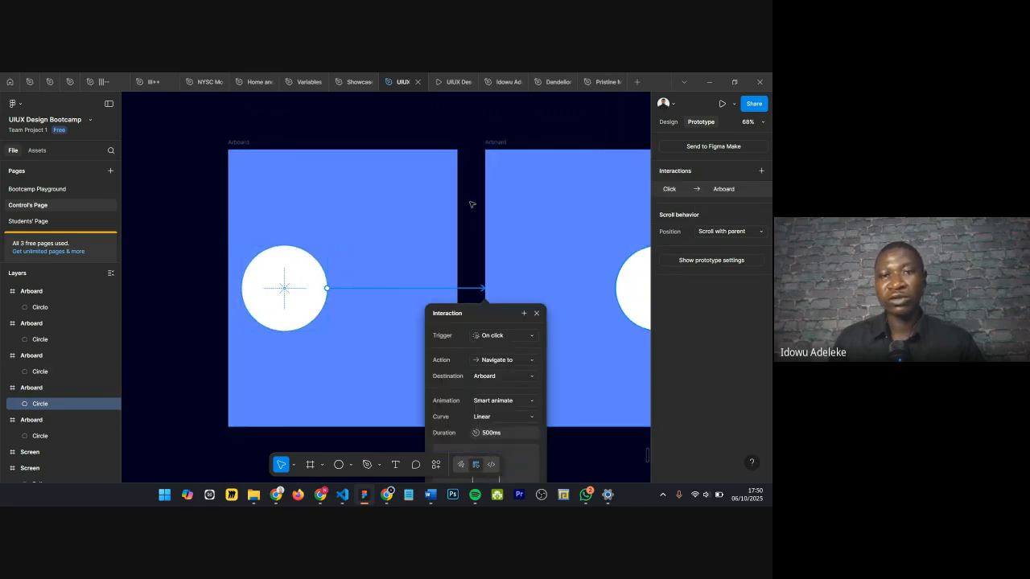
scroll(487, 162, "down", 3)
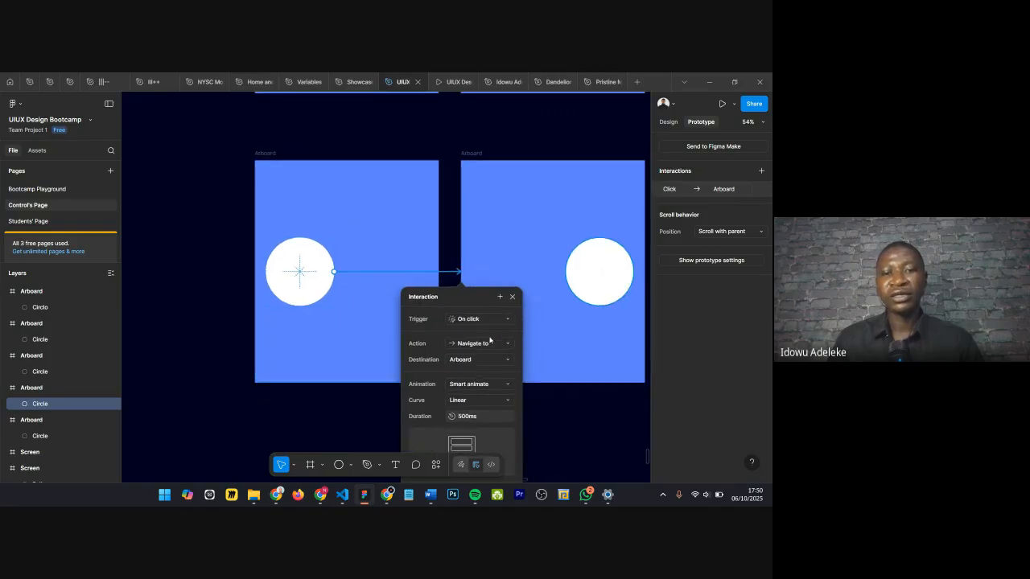
scroll(462, 384, "down", 1)
left_click_drag(472, 290, 452, 241)
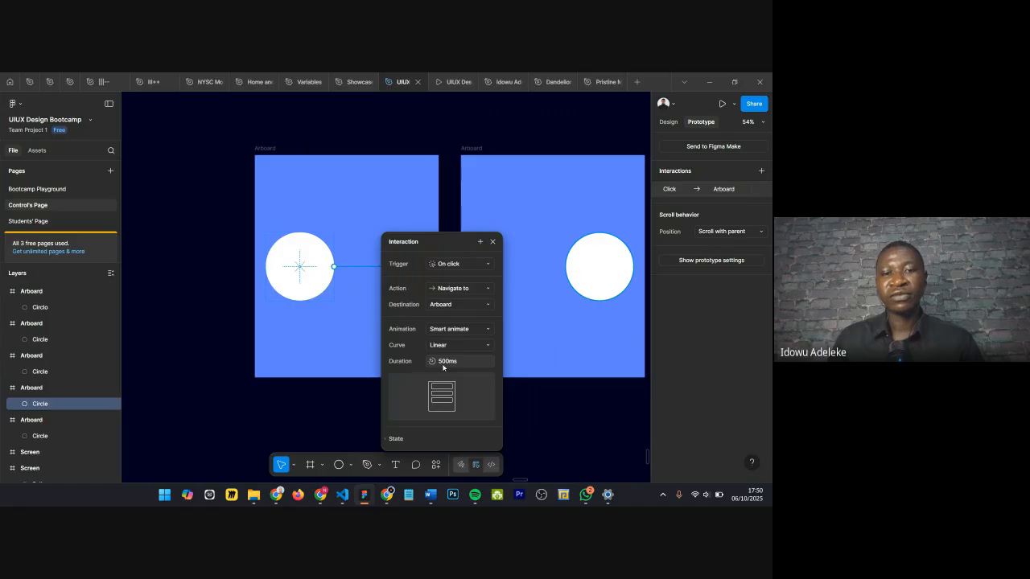
left_click_drag(457, 247, 452, 415)
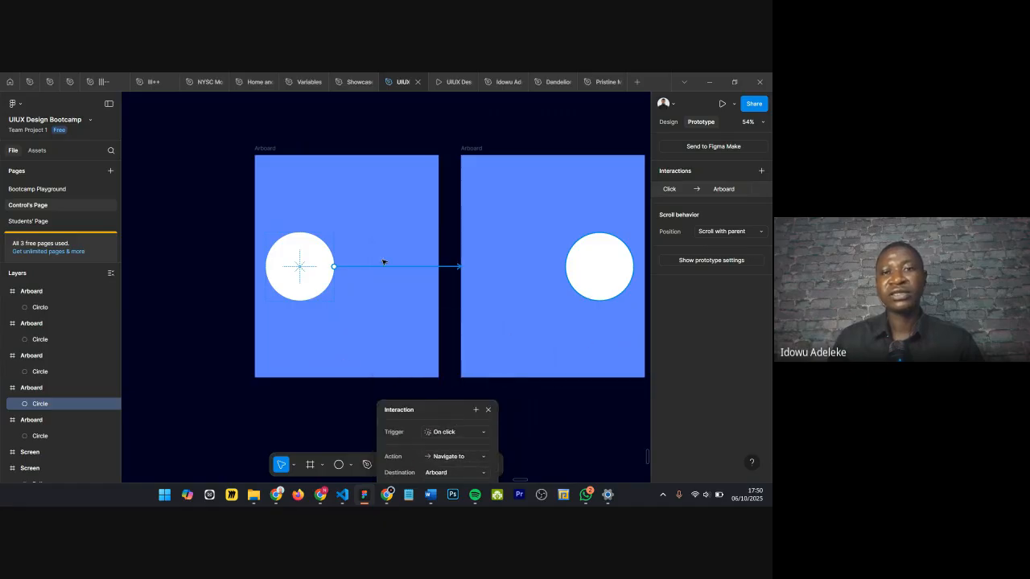
scroll(542, 268, "down", 2, "ctrl")
scroll(451, 223, "down", 1)
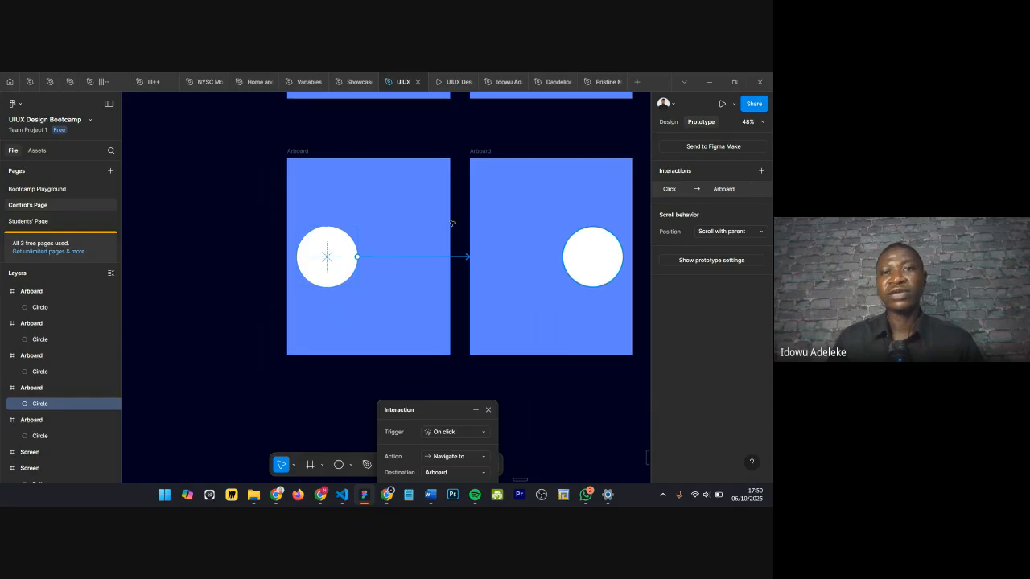
Step: Reload the prototype preview with its list of flows shown and play the Scale animation
key("ctrl+alt+Return")
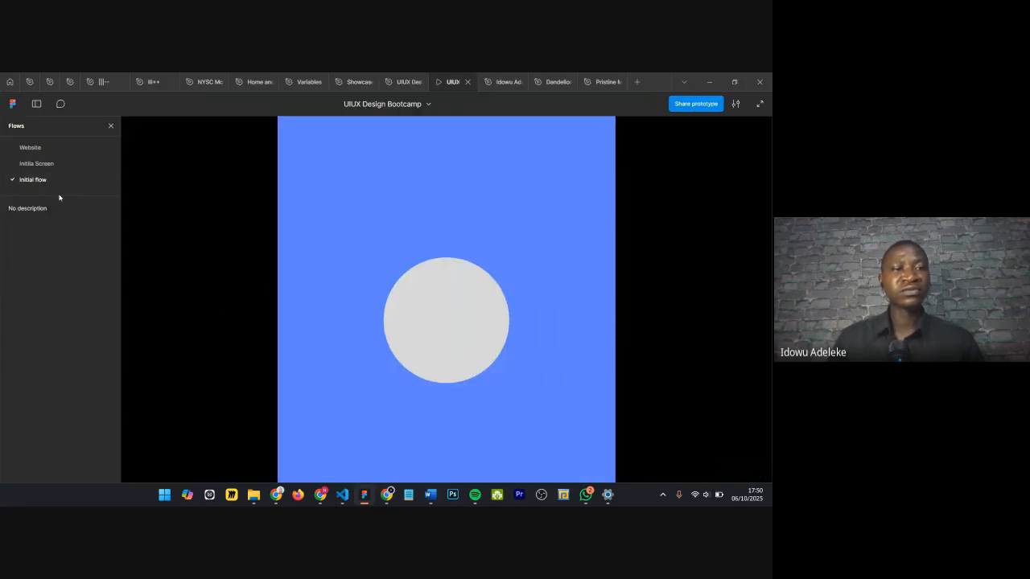
key("ctrl+r")
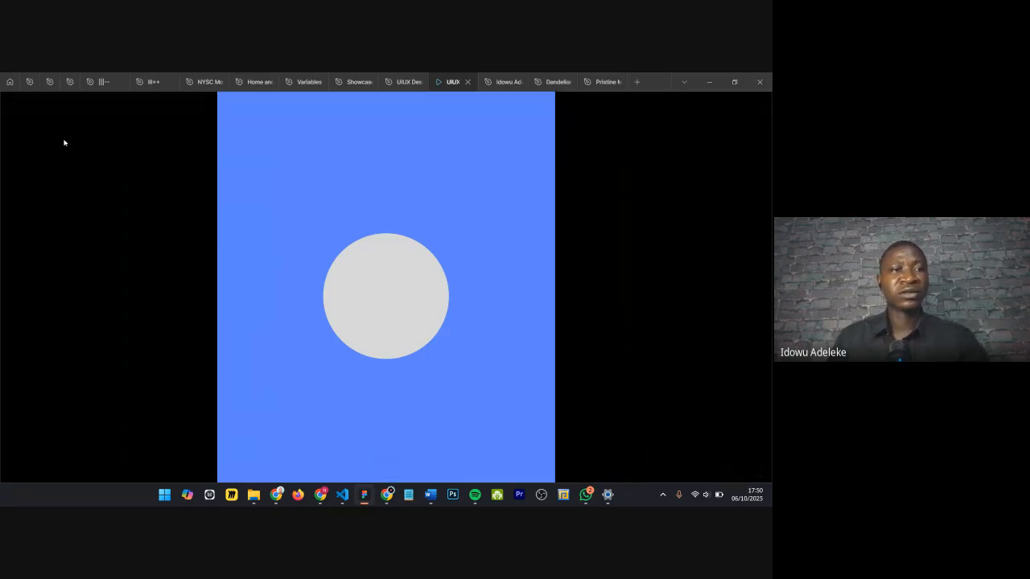
left_click(37, 103)
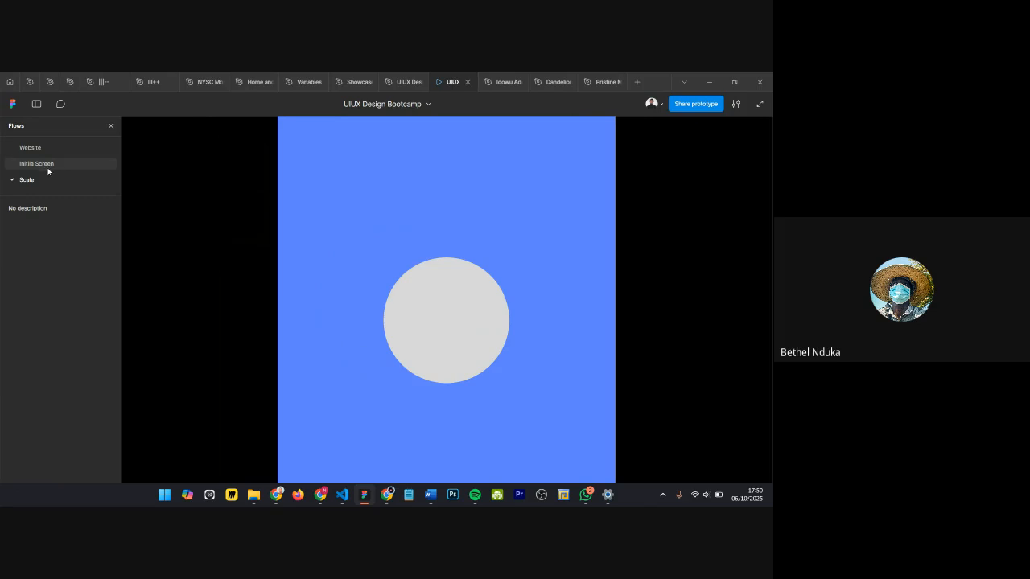
left_click(282, 236)
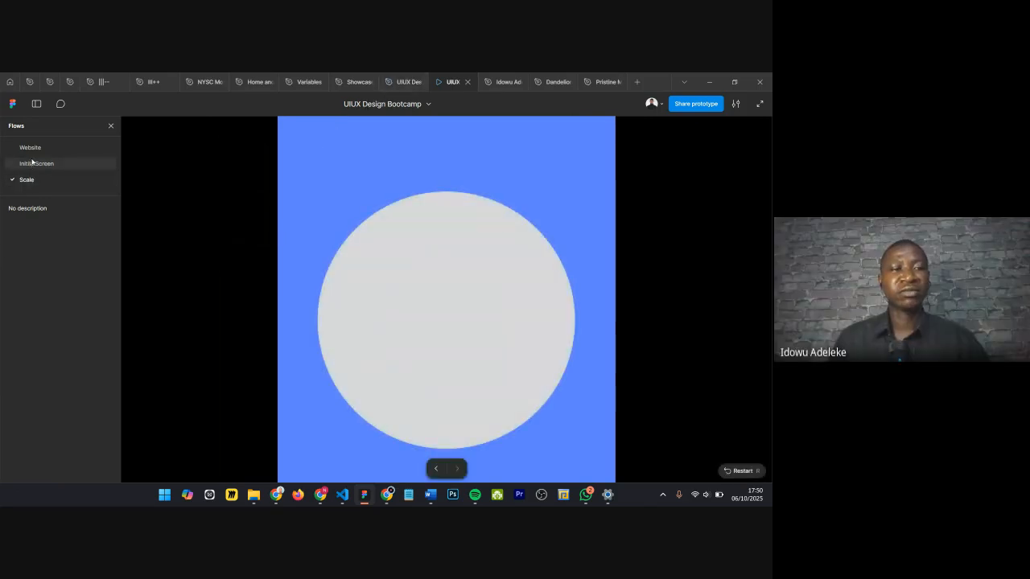
Step: Add a flow starting point named Position to the first lower Arboard in the design file
left_click(391, 83)
left_click(291, 151)
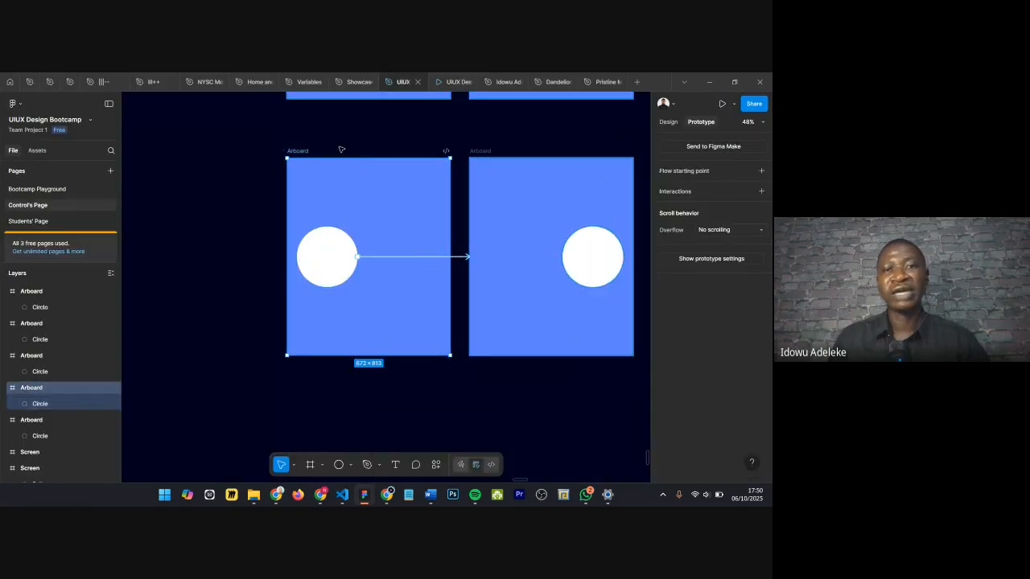
left_click(444, 84)
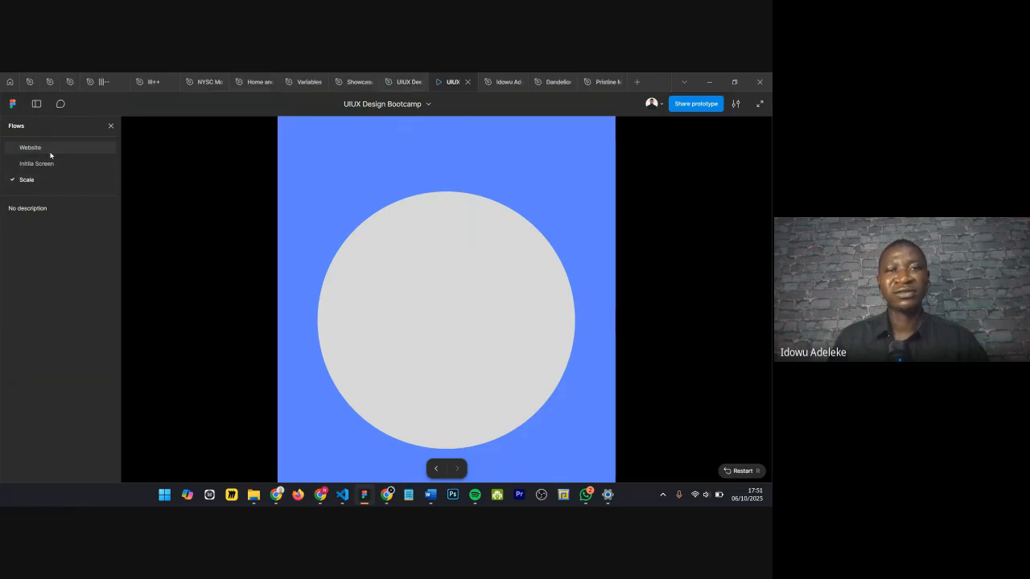
left_click(400, 82)
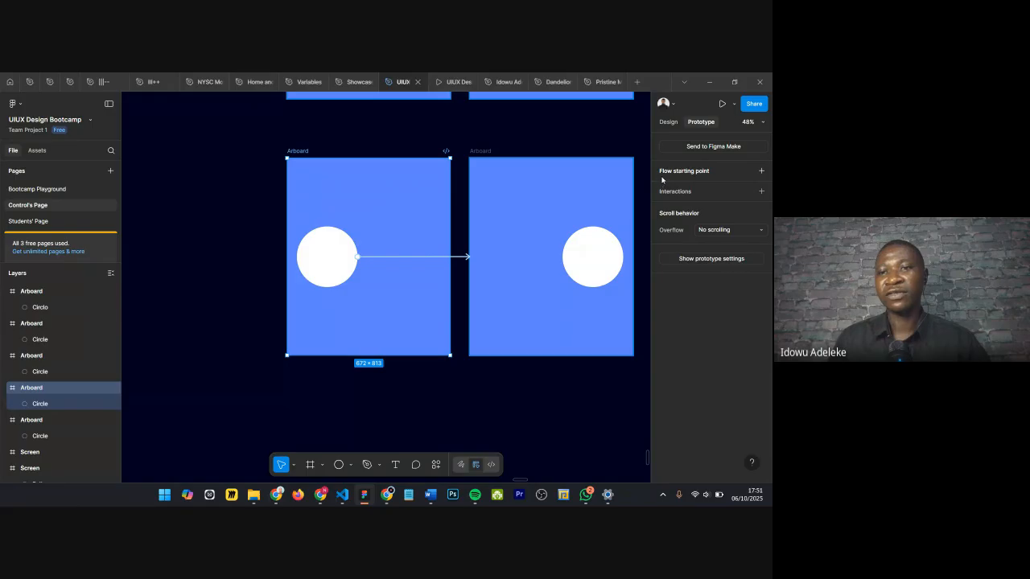
left_click(761, 171)
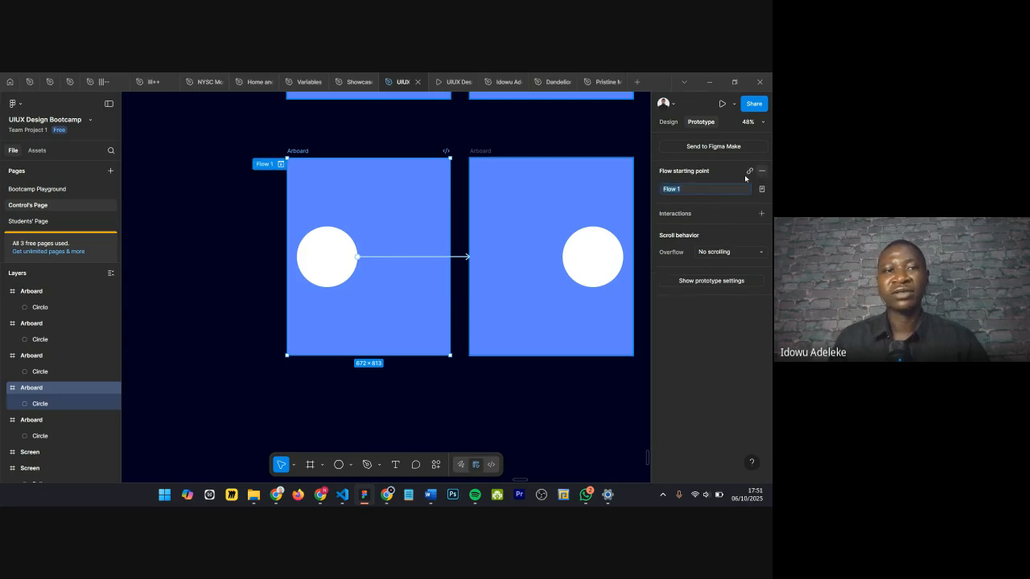
double_click(265, 167)
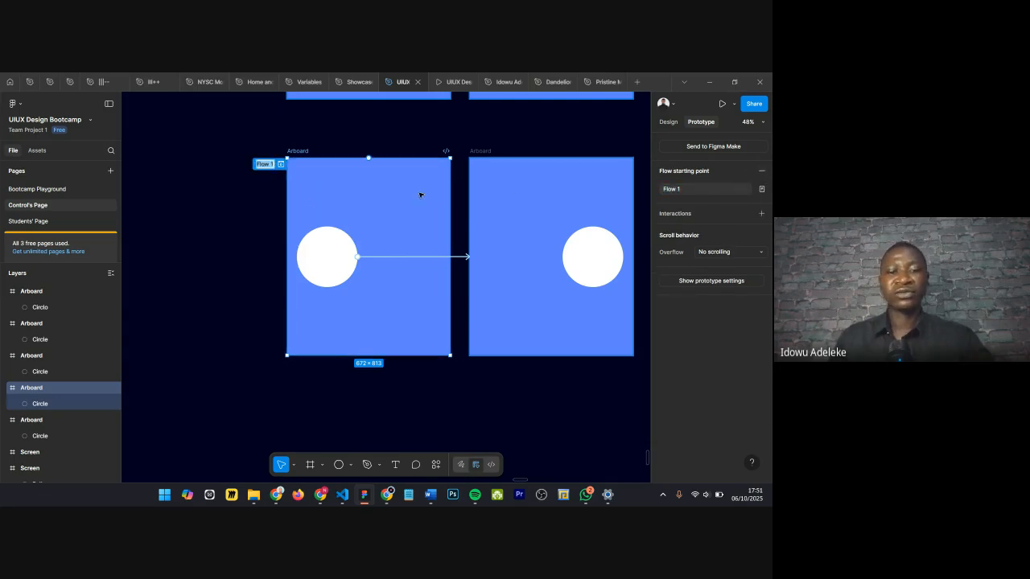
type("Aos")
type("ition")
key("Return")
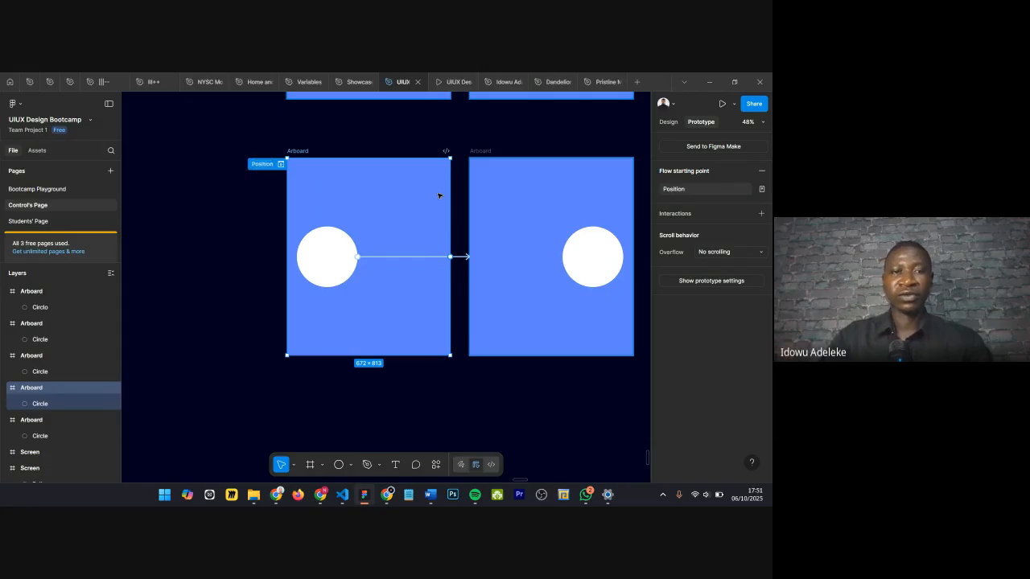
Step: Play the Position flow in the prototype preview by triggering the white circle's movement
left_click(440, 83)
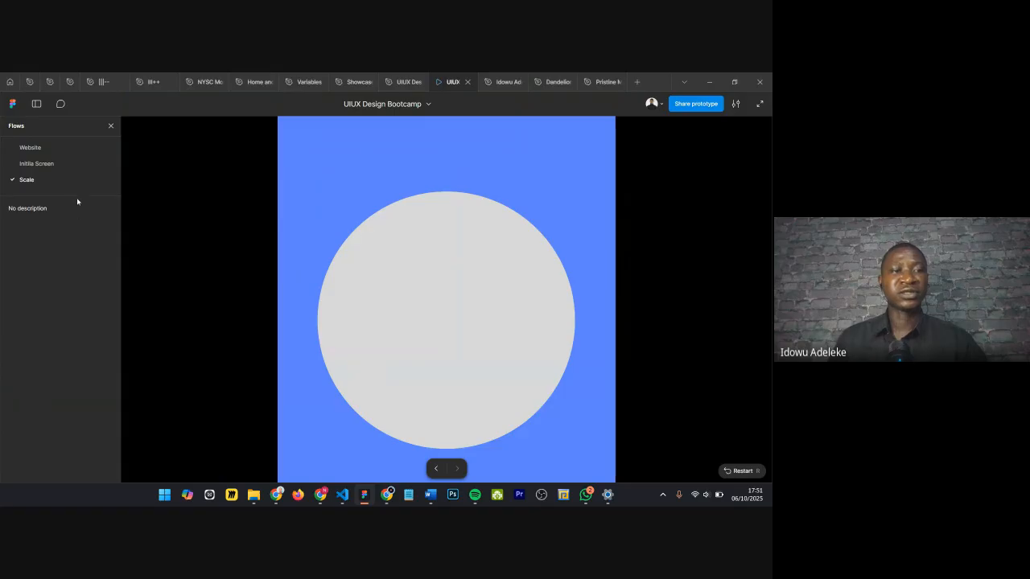
left_click(49, 197)
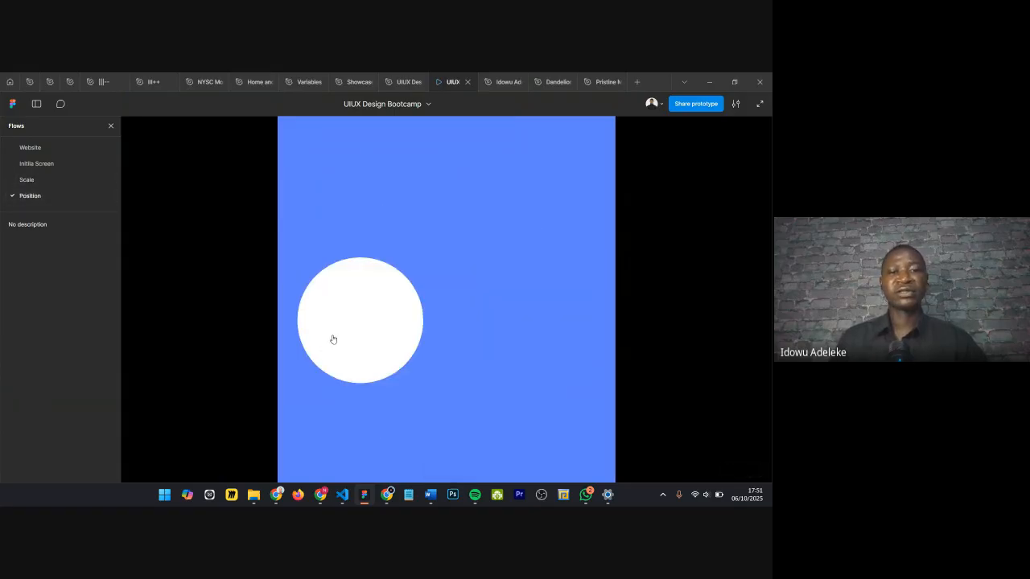
left_click(353, 314)
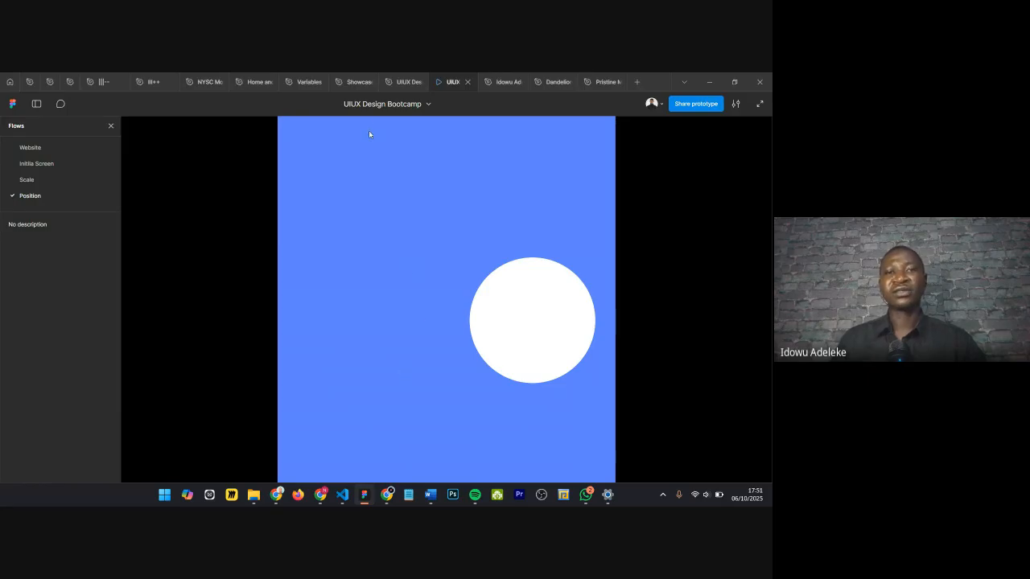
Step: Connect the circle in the second lower Arboard back to the Position Arboard with On click, Navigate to, Smart animate, Linear, 500ms
left_click(397, 82)
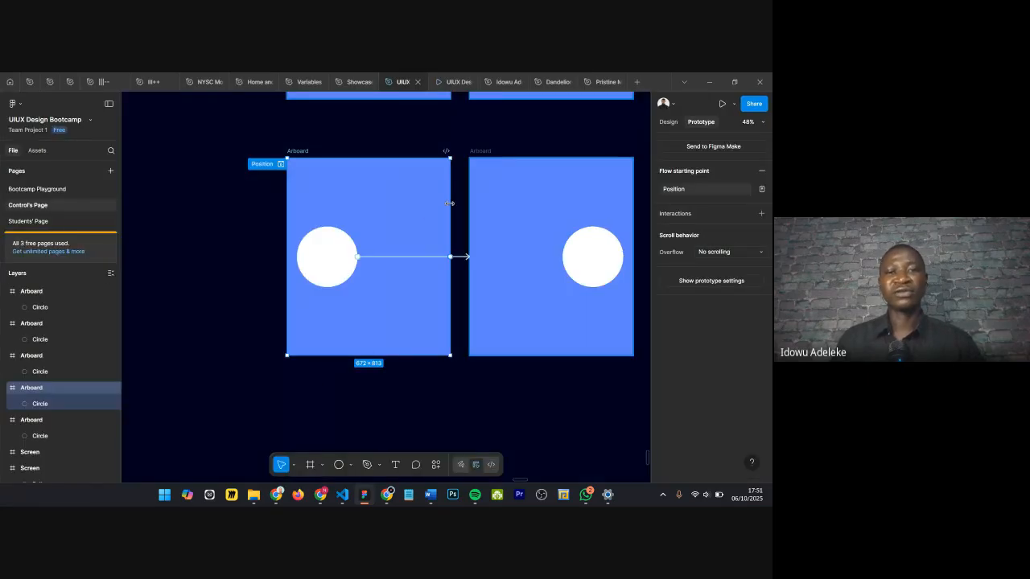
scroll(449, 205, "right", 3)
left_click(518, 253)
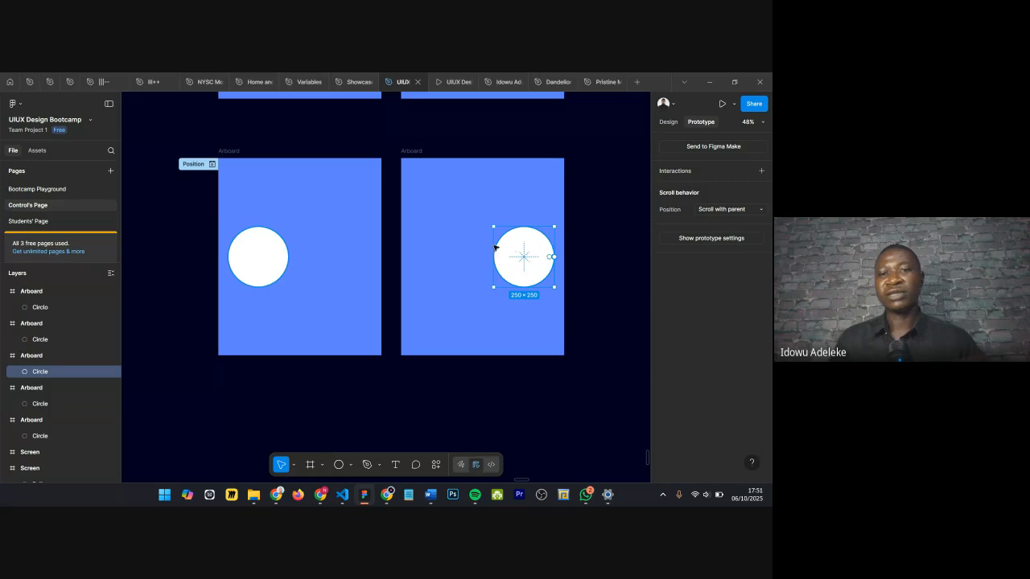
left_click_drag(494, 257, 336, 268)
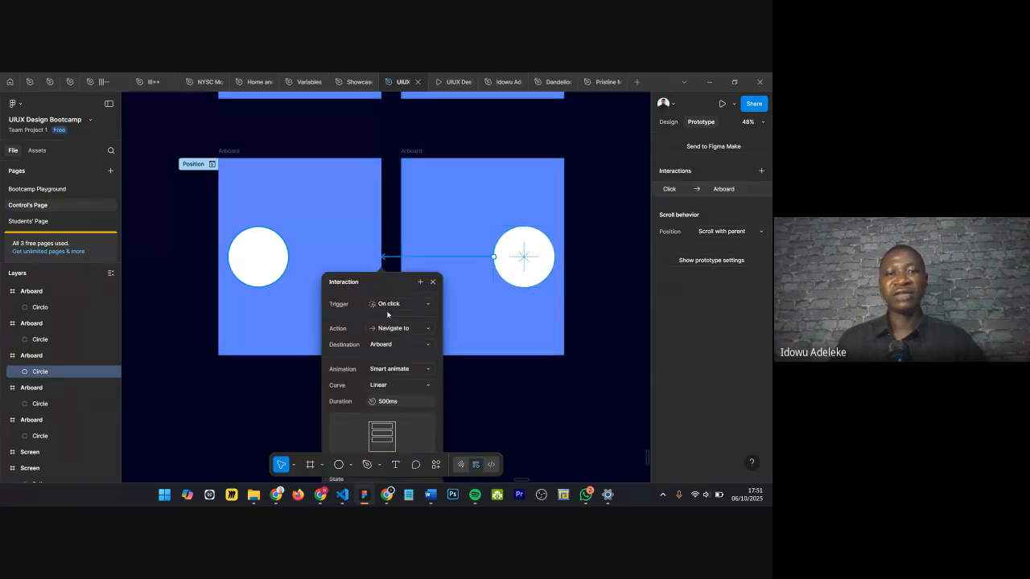
scroll(384, 437, "down", 2)
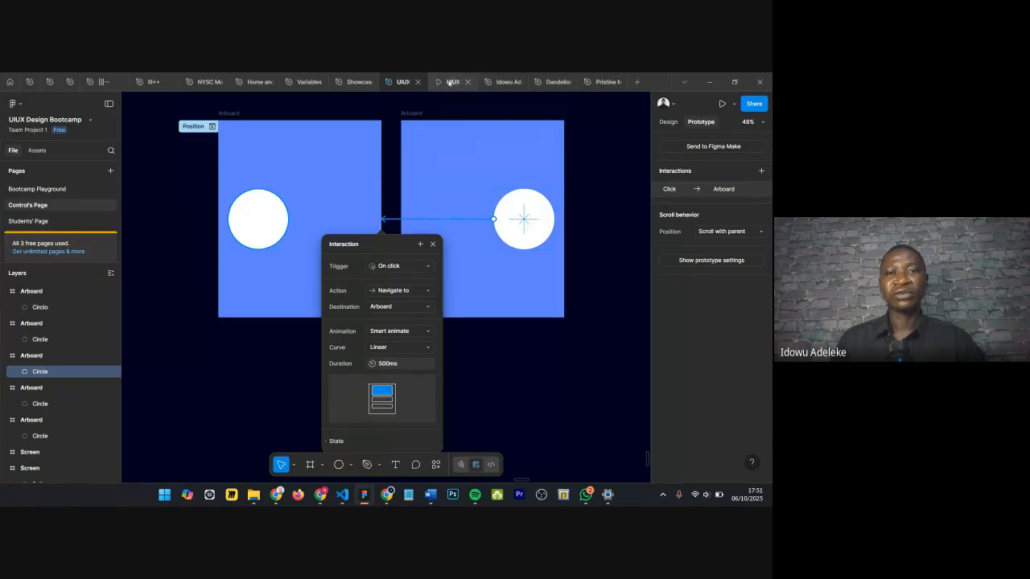
mouse_move(448, 81)
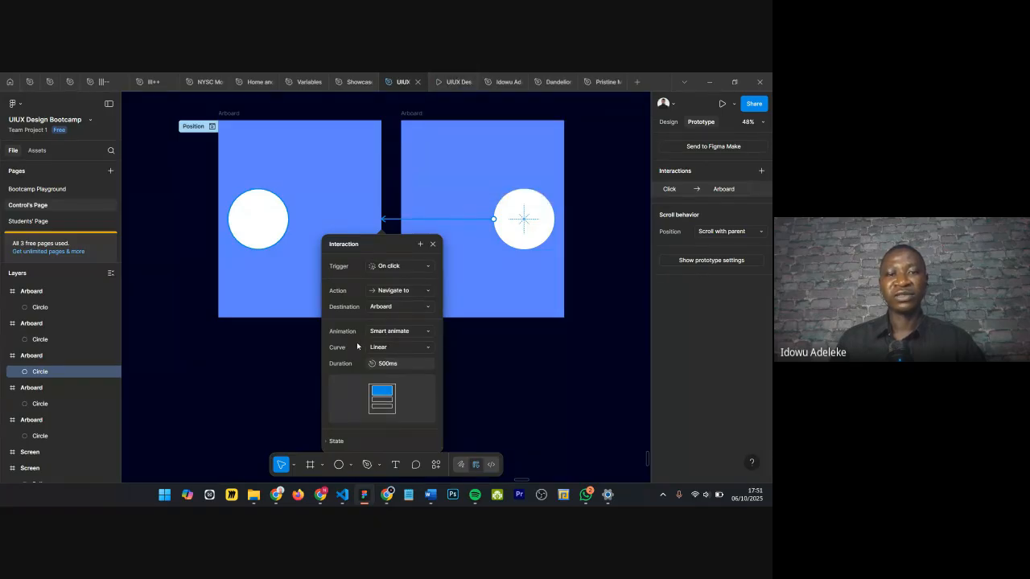
Step: Test the Position flow in the prototype preview, triggering the white circle repeatedly so it moves back and forth
left_click(453, 81)
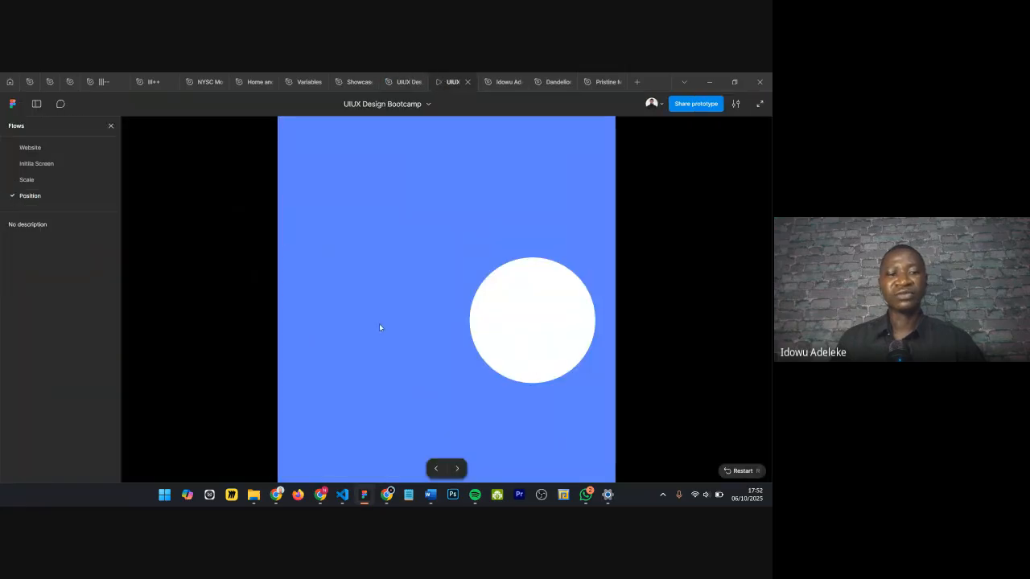
left_click(552, 371)
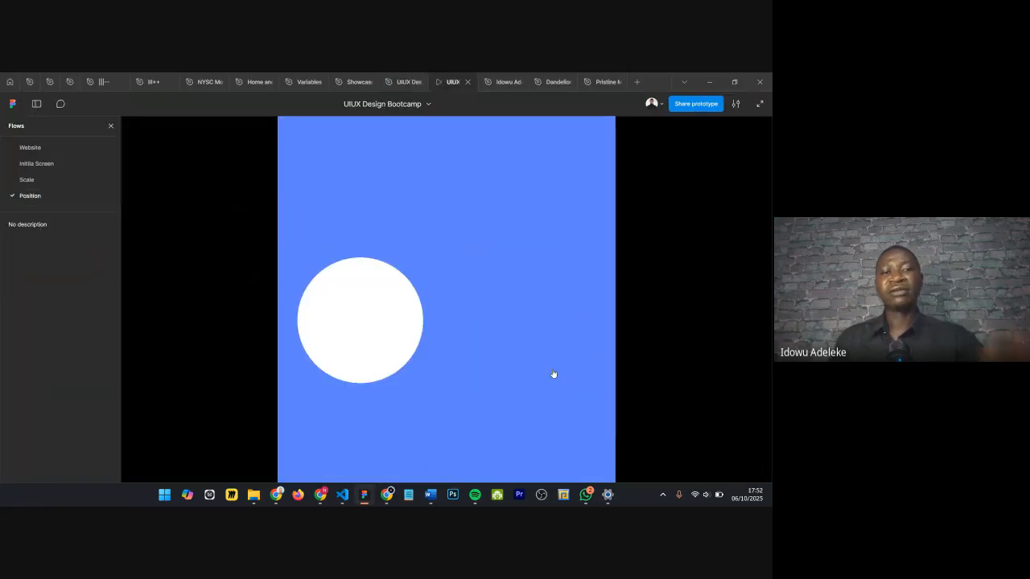
left_click(414, 325)
left_click(543, 325)
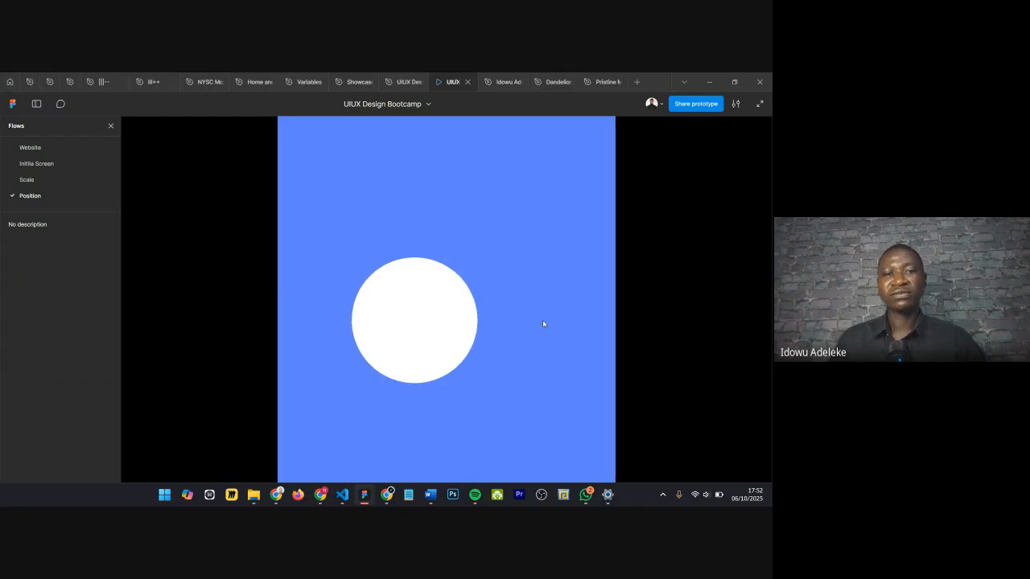
left_click(407, 341)
left_click(535, 353)
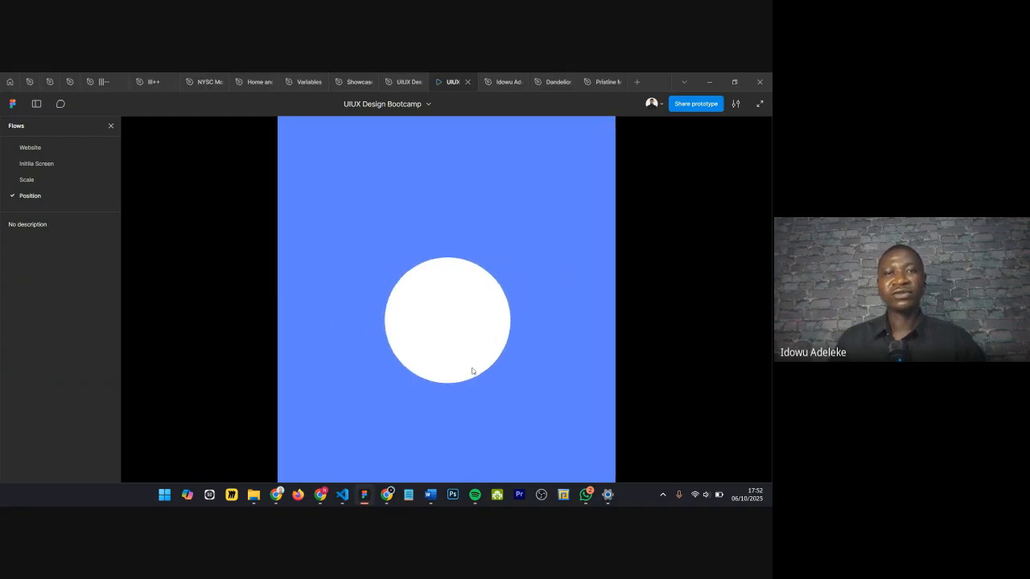
Step: Return to the design file and draw a rectangle of about 284 × 107 below the circle in the Position Arboard
left_click(395, 82)
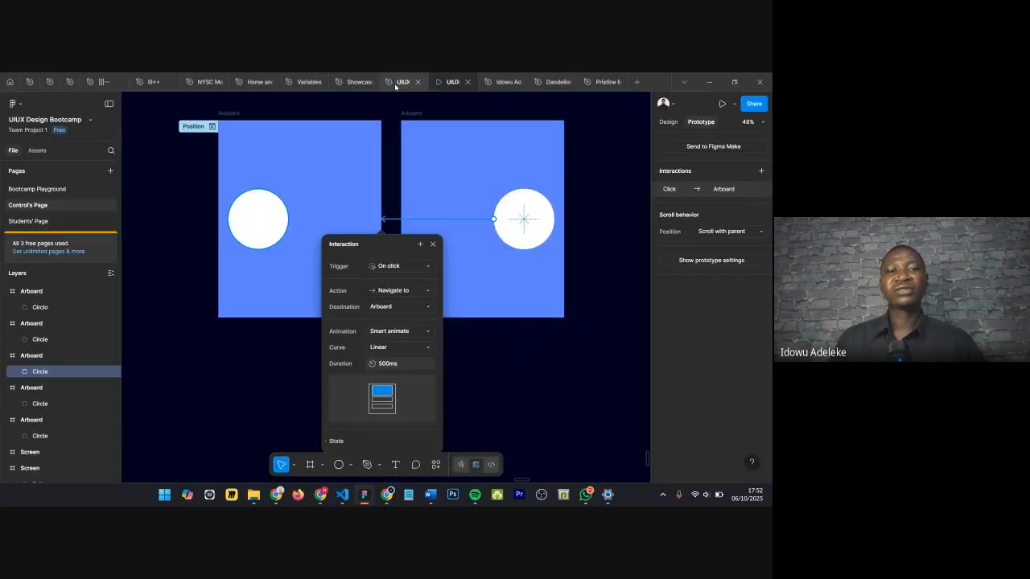
scroll(510, 231, "down", 2)
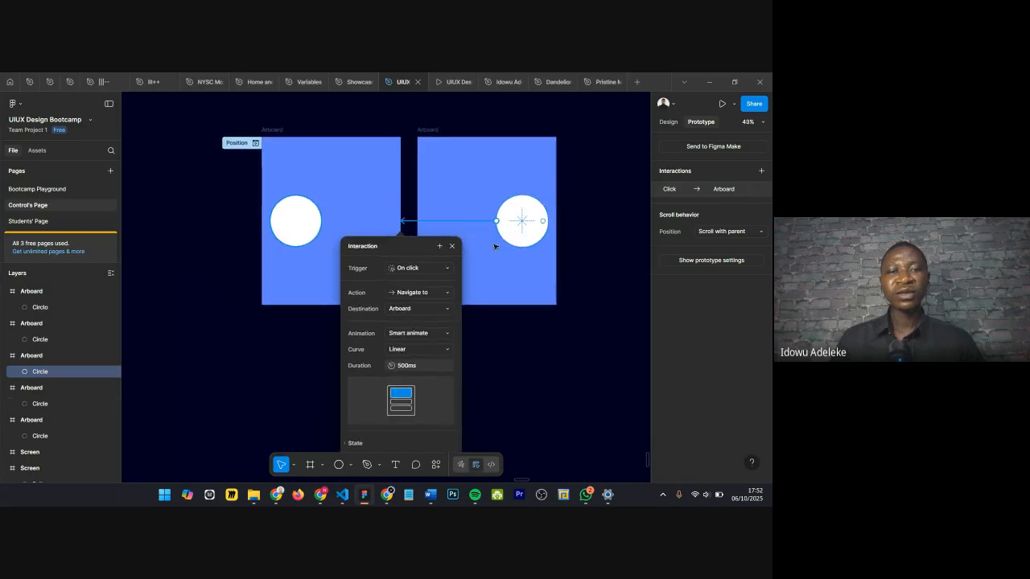
scroll(398, 282, "up", 2)
left_click(452, 225)
scroll(483, 319, "down", 3)
scroll(349, 315, "up", 2)
key("r")
left_click_drag(320, 284, 388, 311)
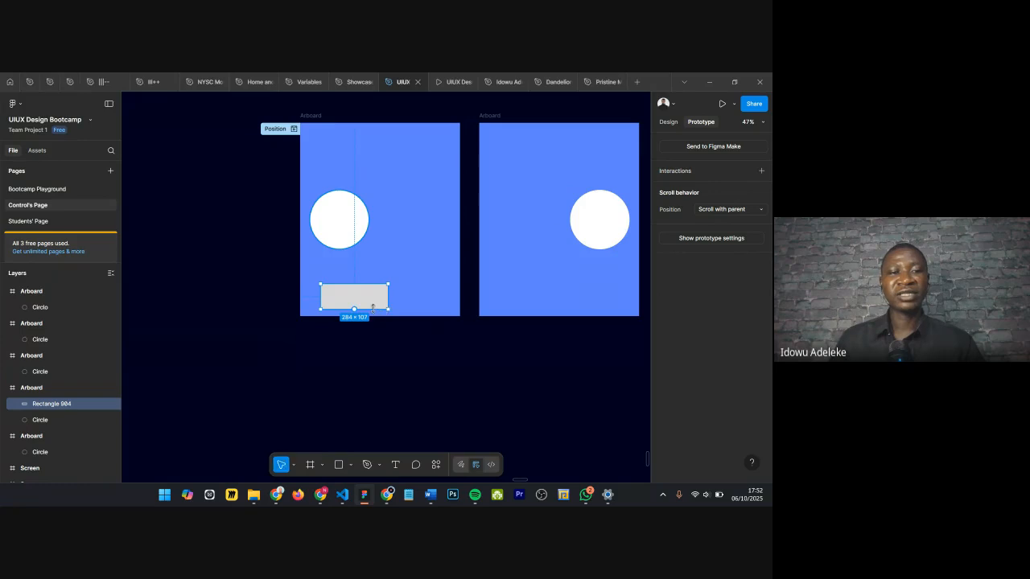
Step: Round the new rectangle into a pill with corner radius 83 and narrow it from its left side to 233 wide
scroll(378, 305, "up", 5)
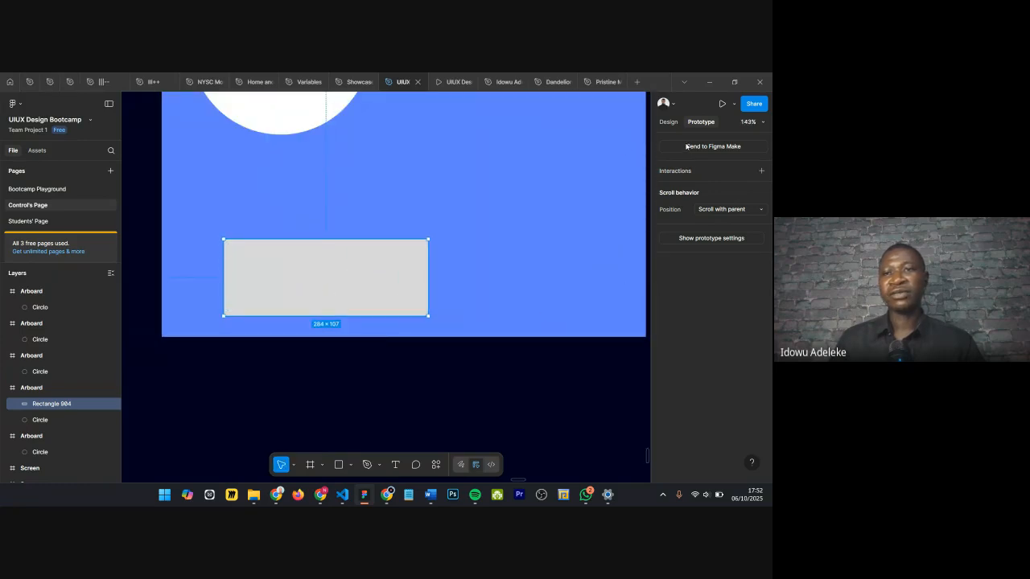
left_click(669, 122)
scroll(721, 353, "down", 1)
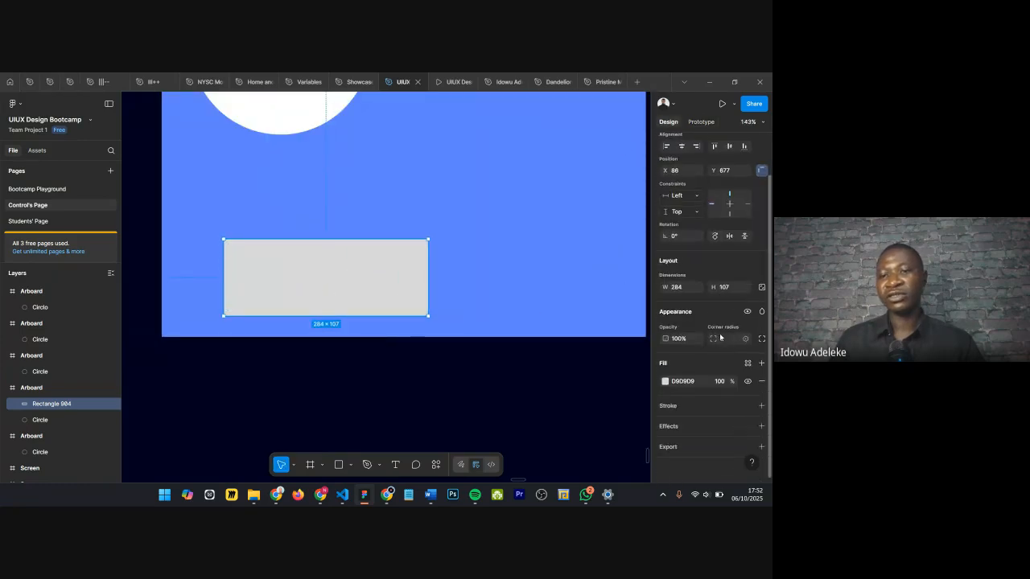
left_click_drag(713, 339, 4, 320)
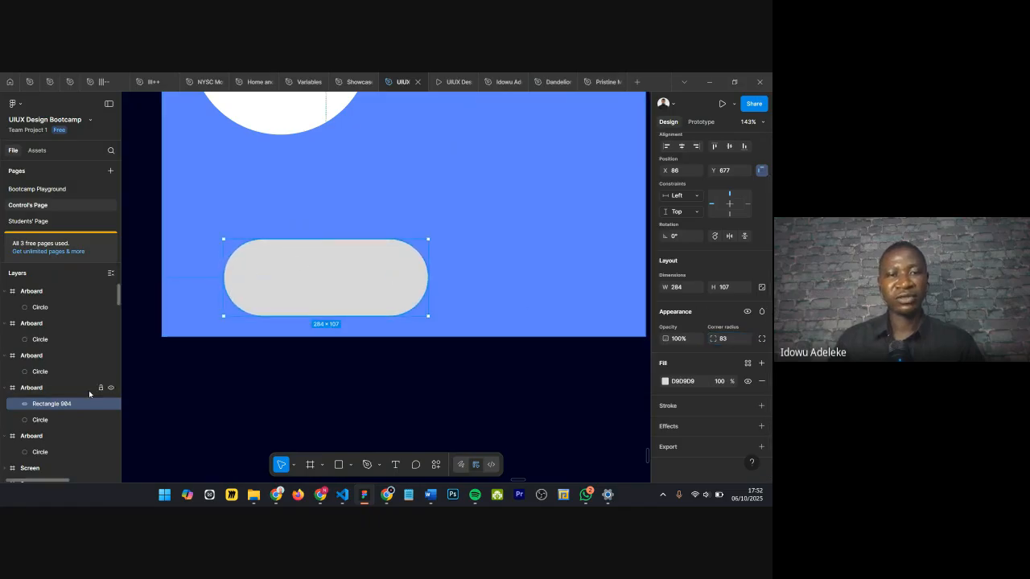
left_click_drag(224, 278, 260, 278)
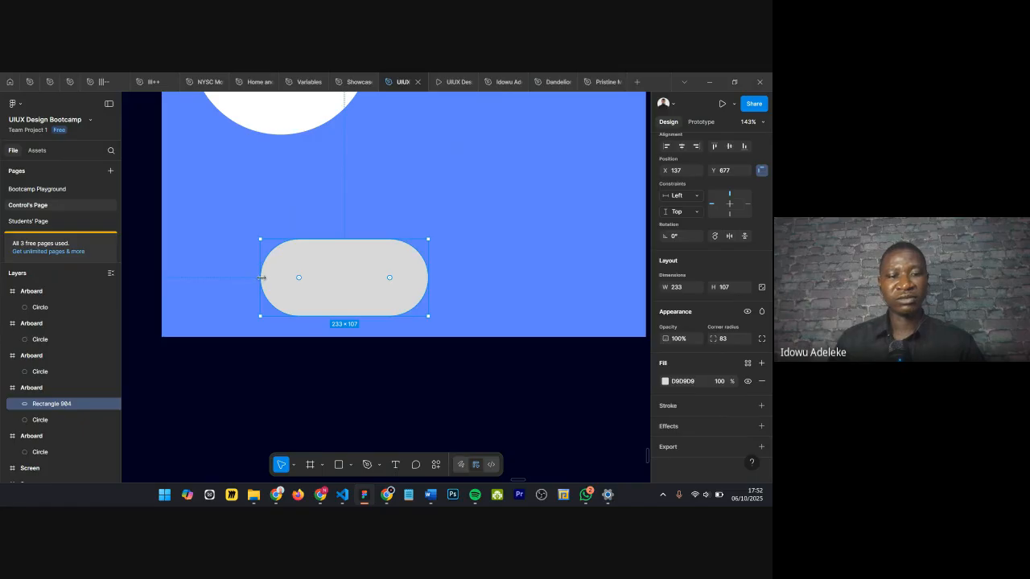
key("f")
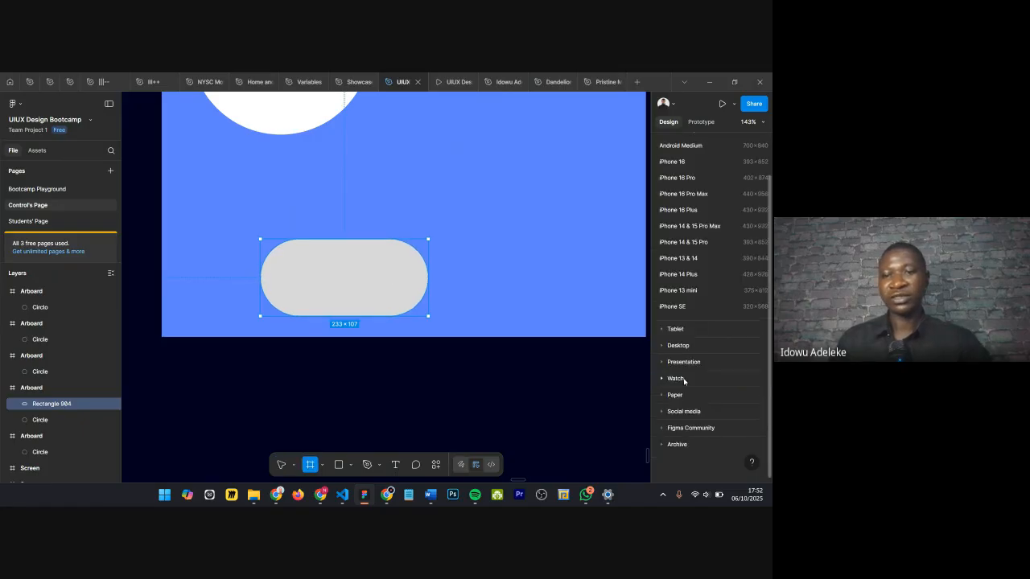
left_click(325, 275)
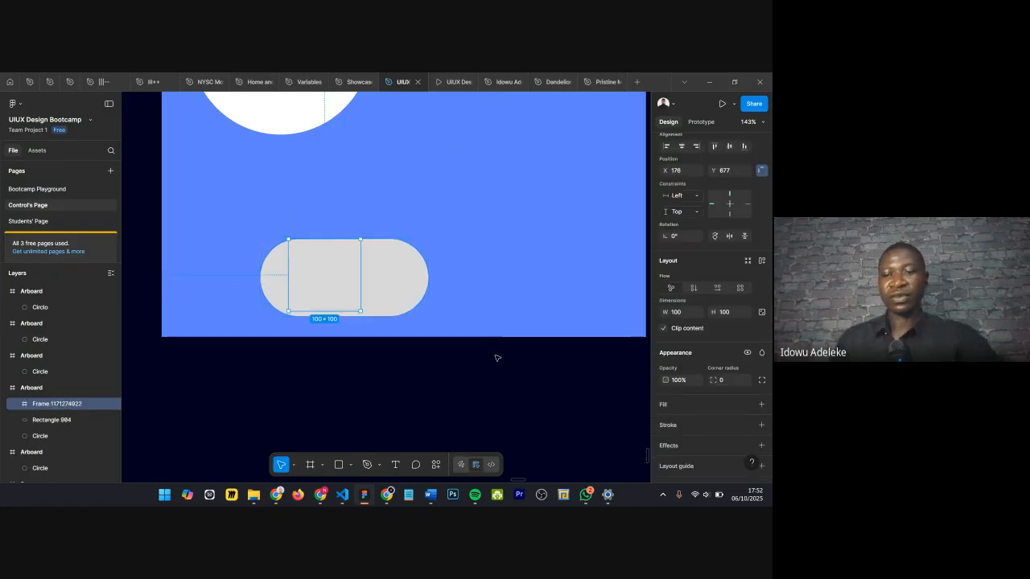
key("Delete")
Step: Set the pill's fill colour to FFFFFF
left_click(384, 293)
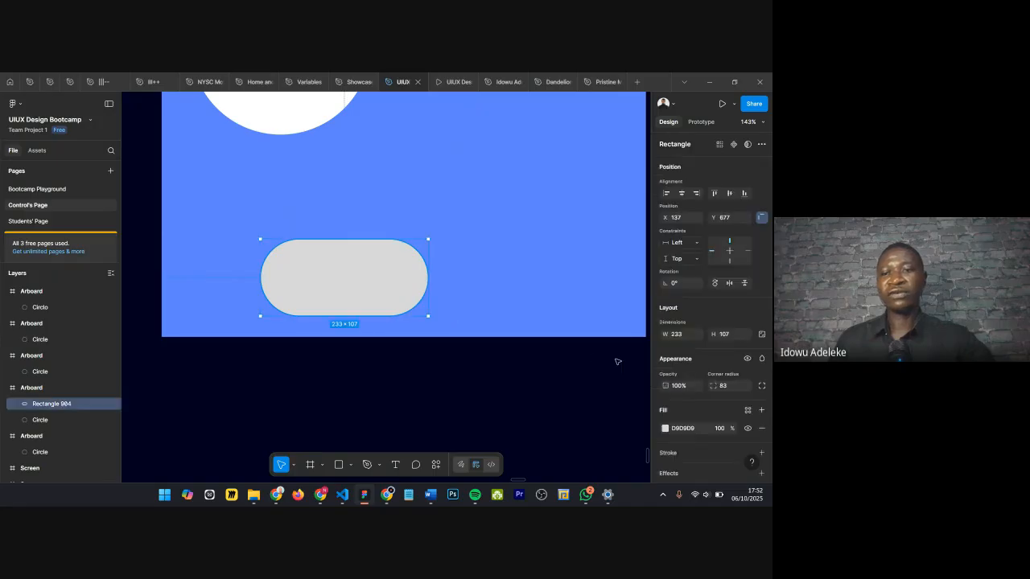
left_click(683, 428)
type("ffffff")
key("Return")
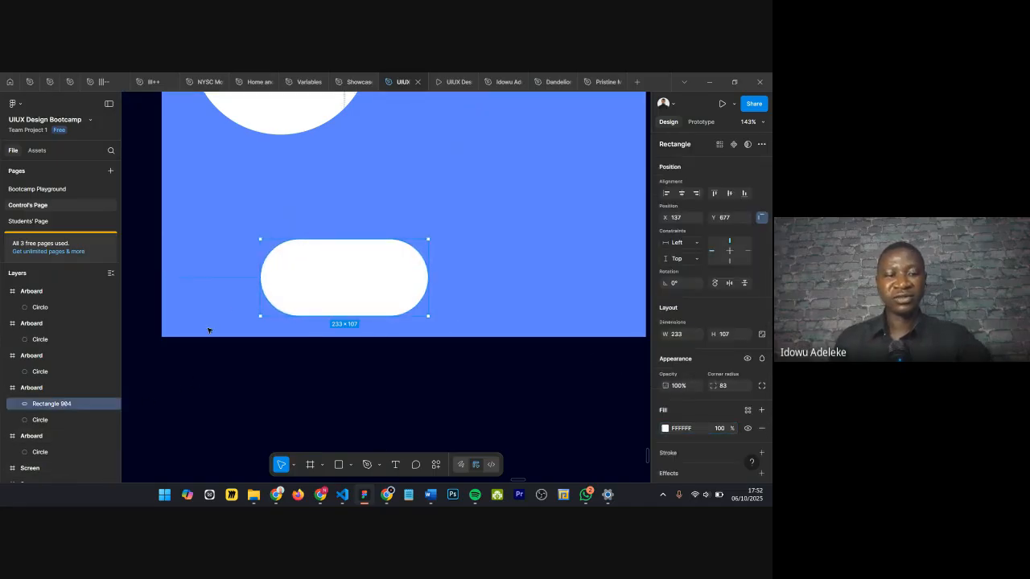
Step: Rename the pill's layer as Toogle
key("ctrl+d")
key("ctrl+z")
double_click(58, 404)
type("Toogle")
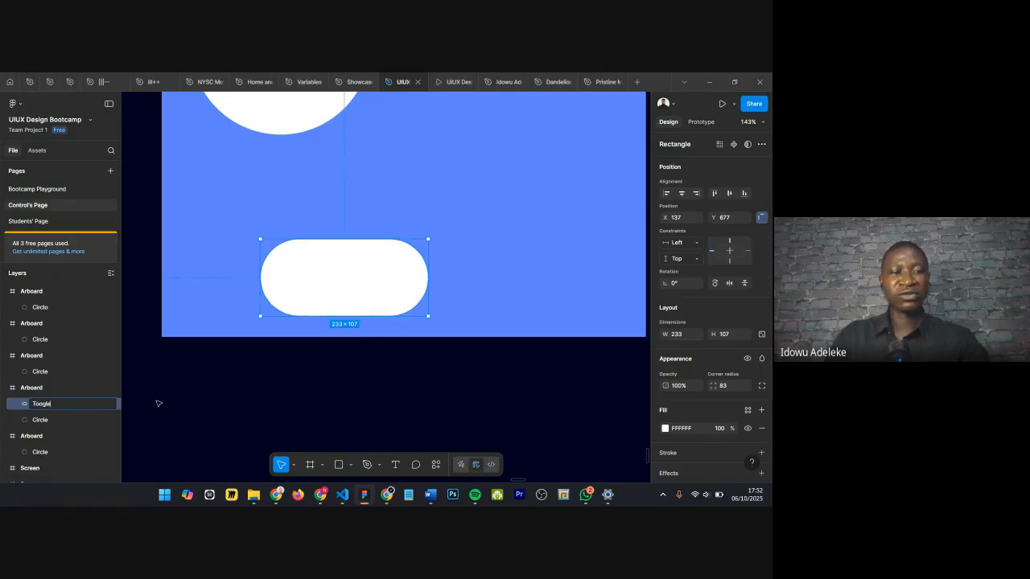
key("Return")
Step: Duplicate the pill and narrow the copy symmetrically about its centre into a 107 × 107 circle
key("alt")
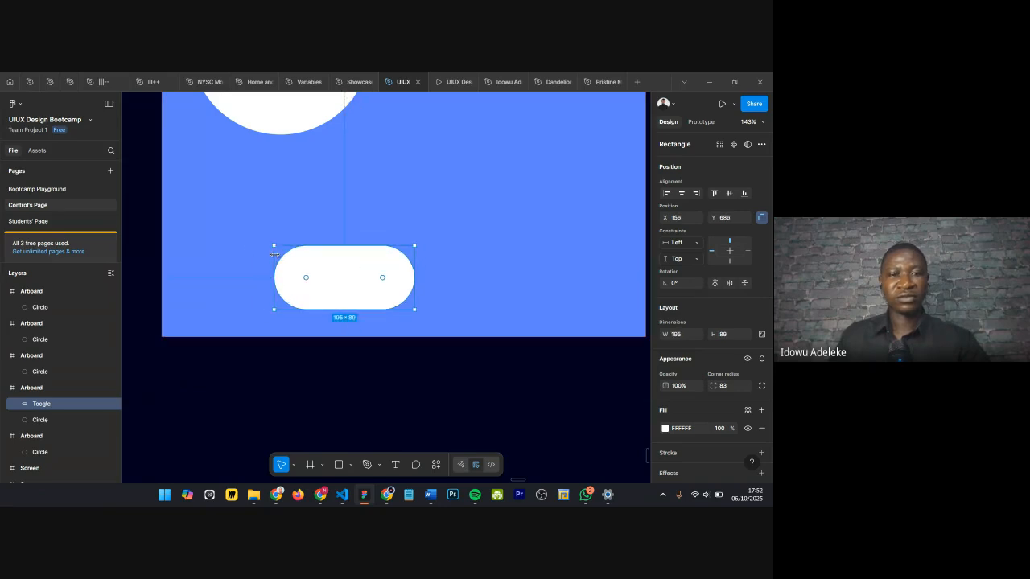
key("ctrl+d")
key("alt")
left_click_drag(260, 262, 306, 269)
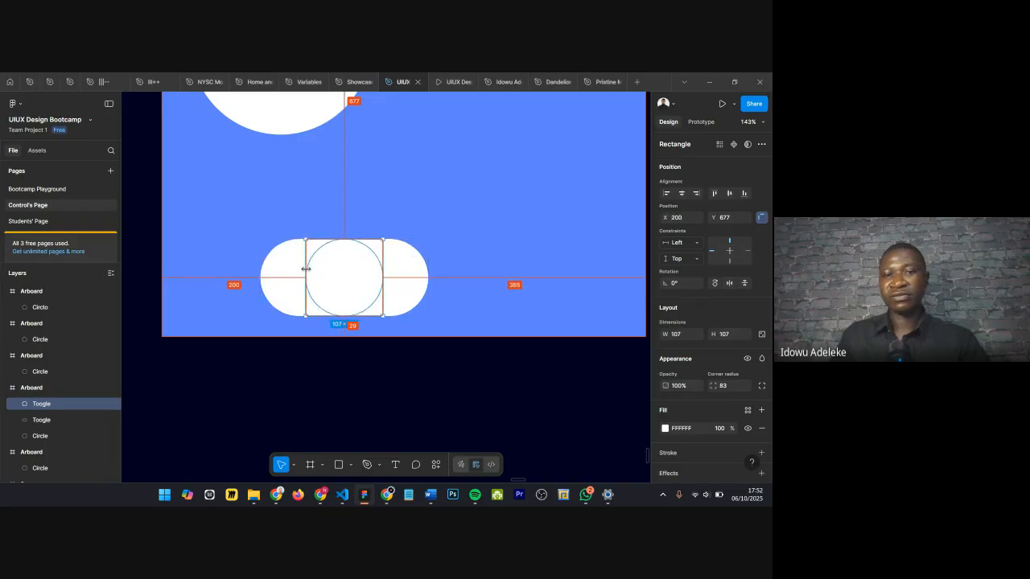
Step: Fill the duplicated circle with dark red 400000 and move it to the right end of the pill
scroll(730, 421, "down", 1)
scroll(729, 421, "down", 2)
left_click(666, 381)
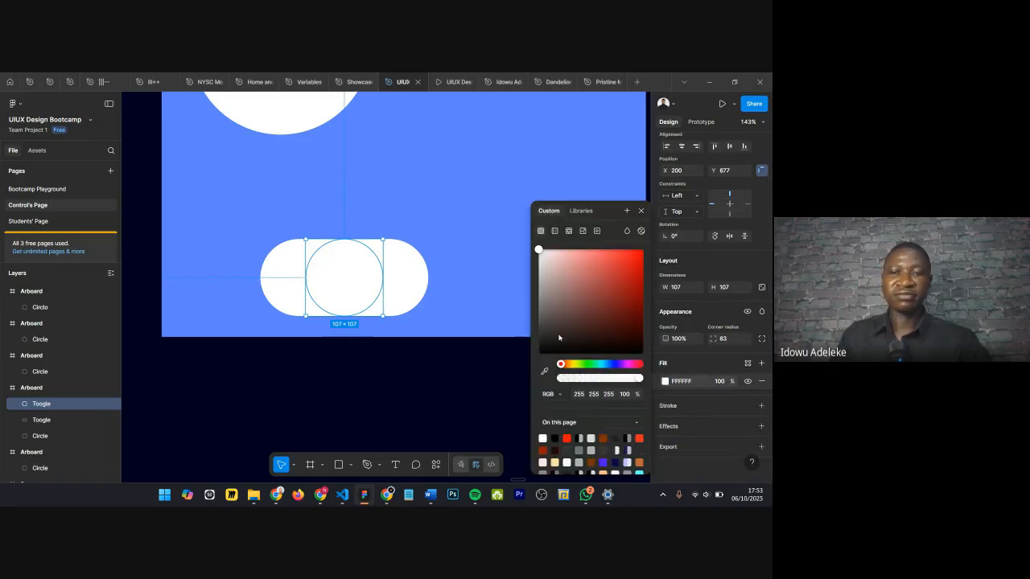
left_click(603, 319)
mouse_move(686, 320)
left_mouse_down()
mouse_move(688, 312)
mouse_move(698, 334)
left_mouse_up()
left_click(642, 211)
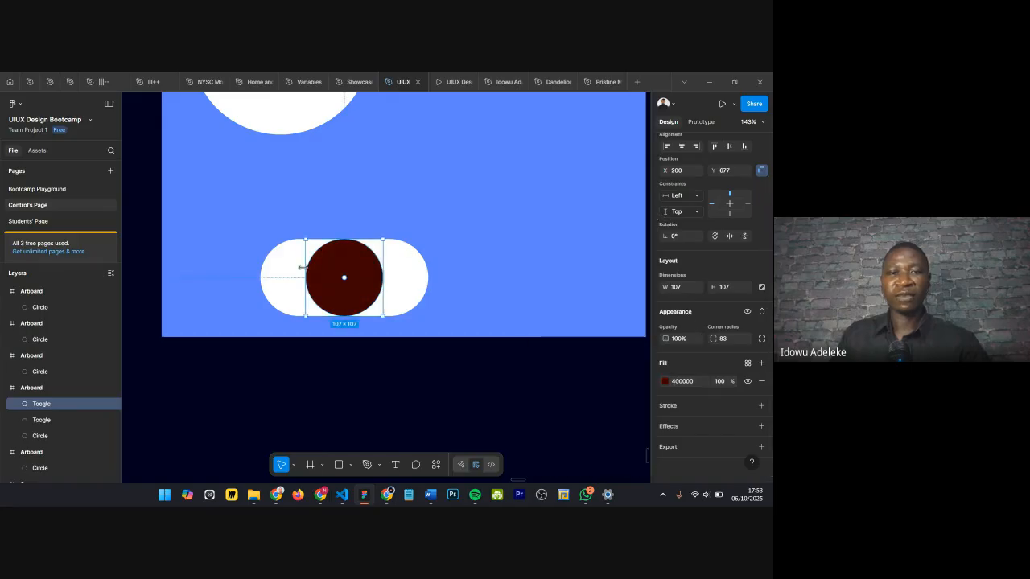
left_click_drag(341, 276, 378, 277)
Step: Change the pill's fill to light grey D0D0D0 behind the dark red circle
scroll(374, 284, "up", 3)
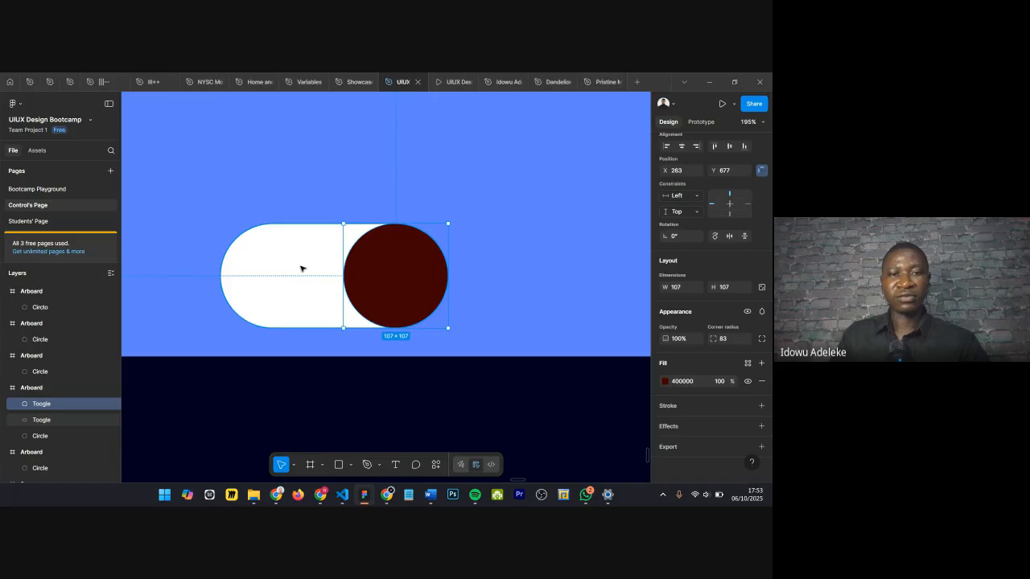
left_click(307, 269)
key("i")
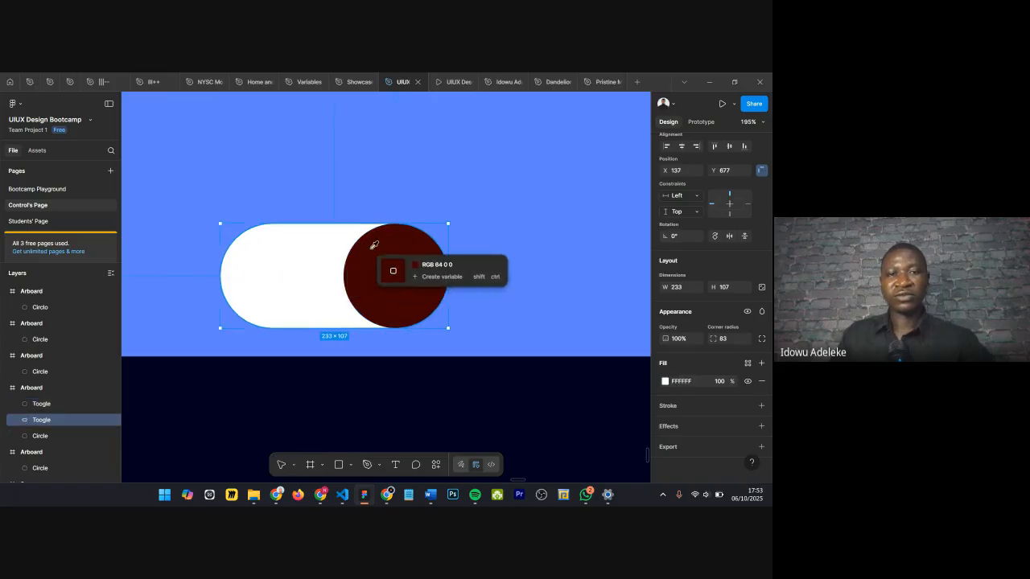
left_click(386, 266)
left_click(665, 381)
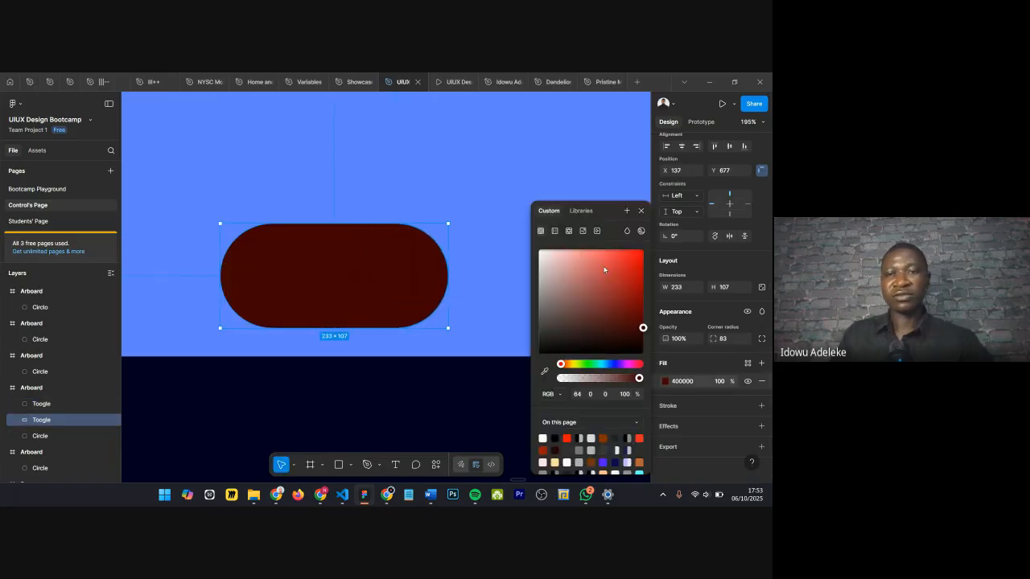
left_click_drag(641, 327, 503, 276)
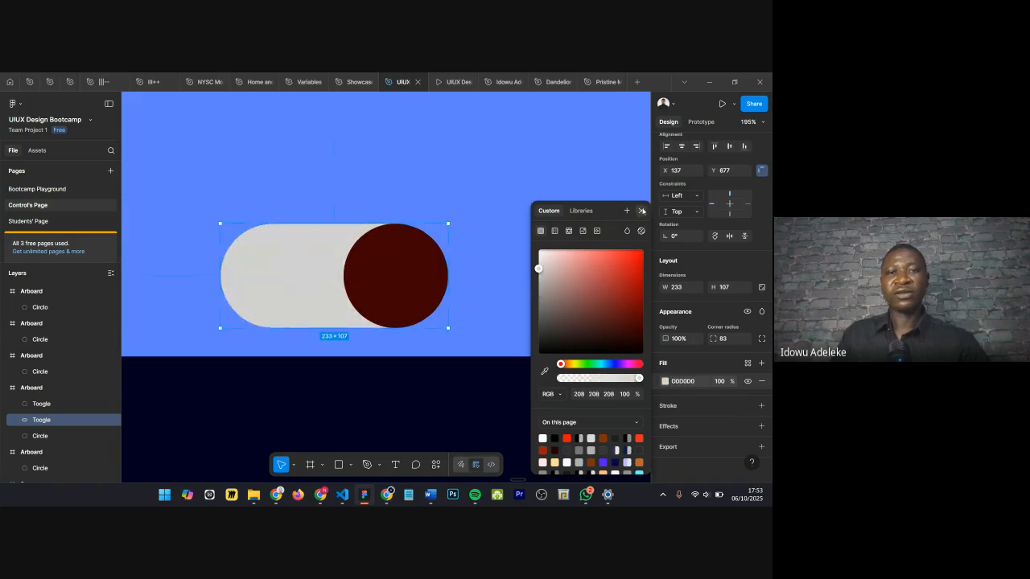
left_click(642, 211)
Step: Wrap the grey pill and dark red circle together in a frame and name it Toggle button
scroll(395, 276, "down", 3)
left_click(245, 229)
left_click_drag(245, 223, 460, 318)
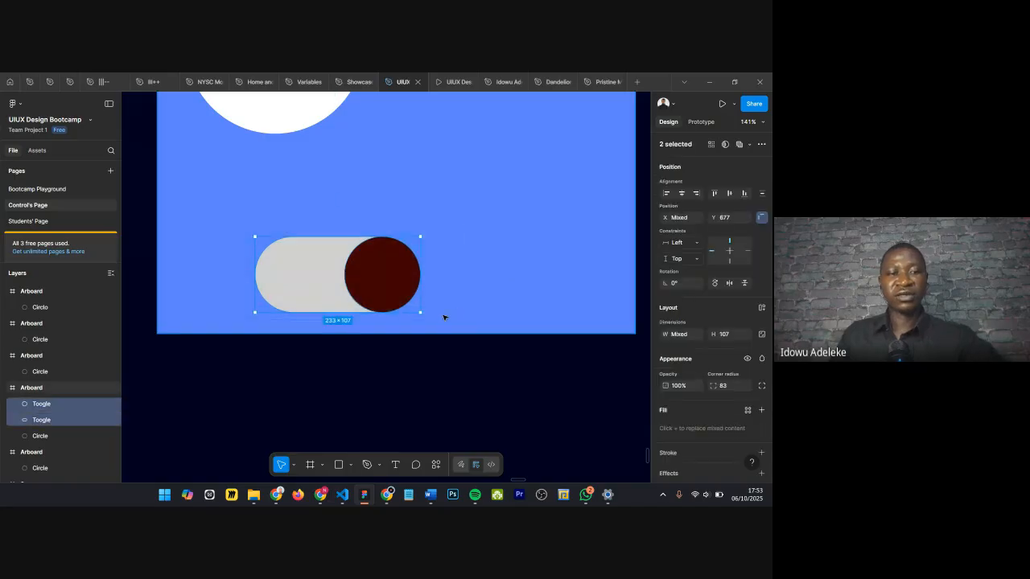
key("alt")
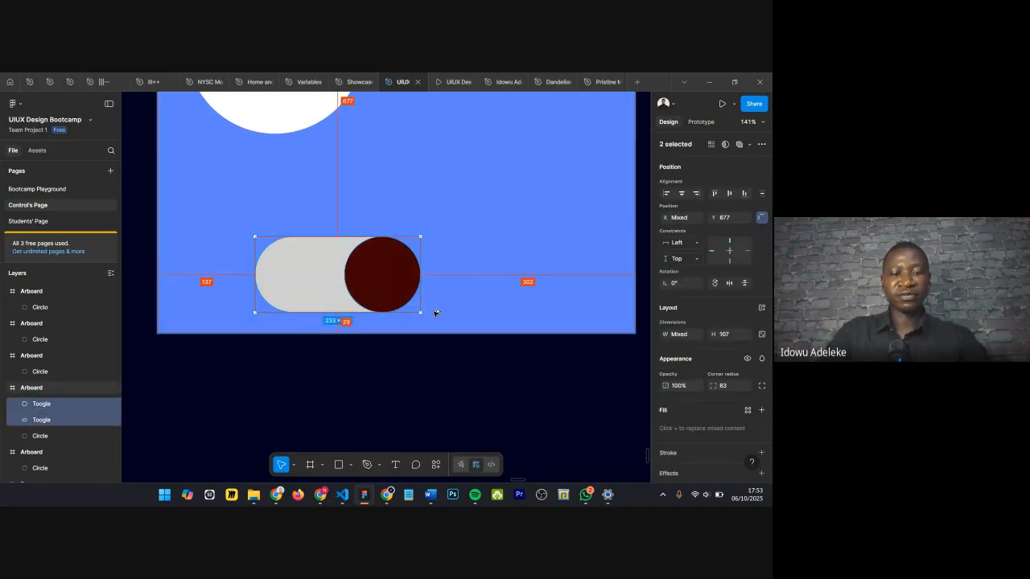
key("ctrl+alt+g")
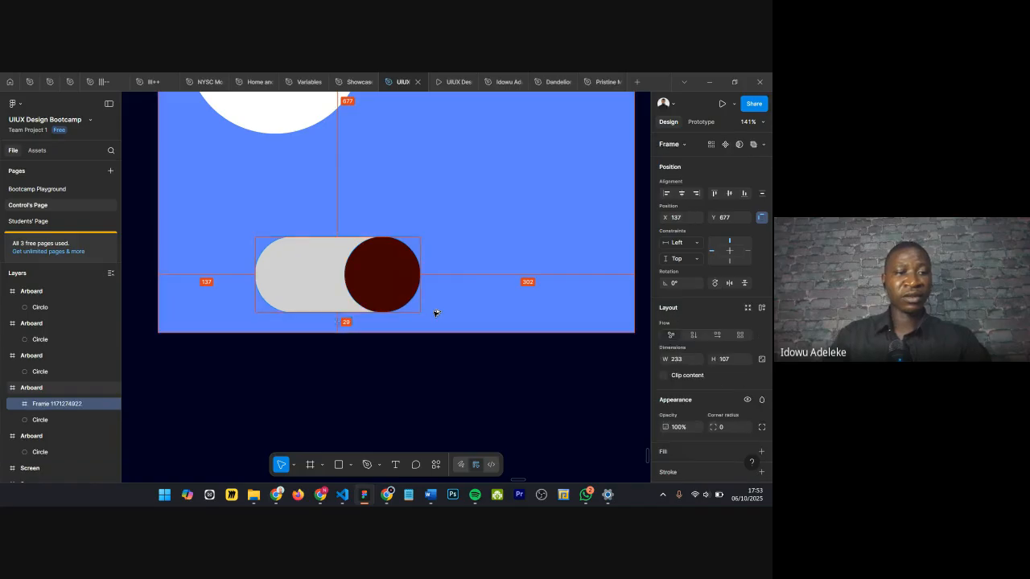
double_click(51, 408)
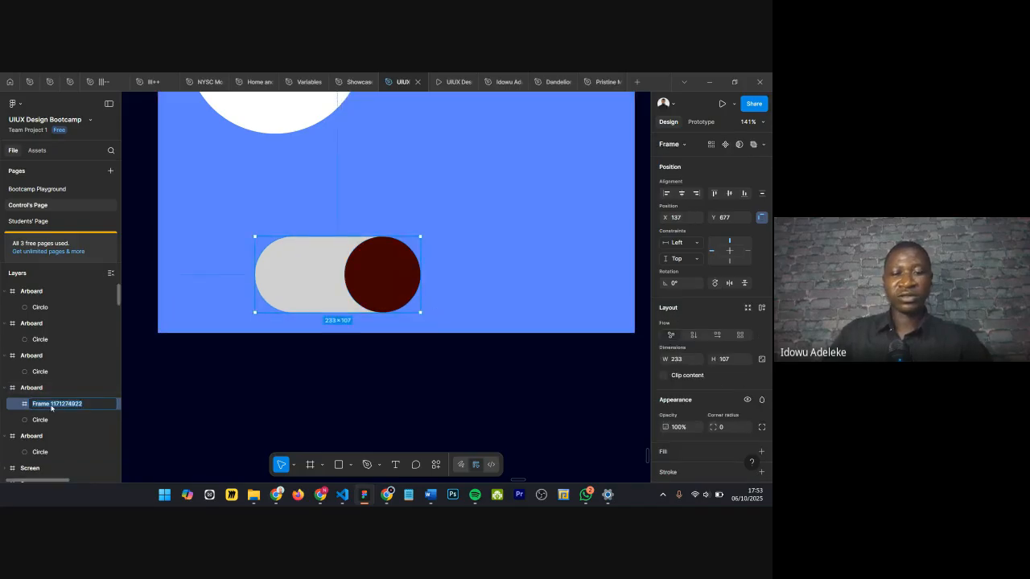
type("Toggle but")
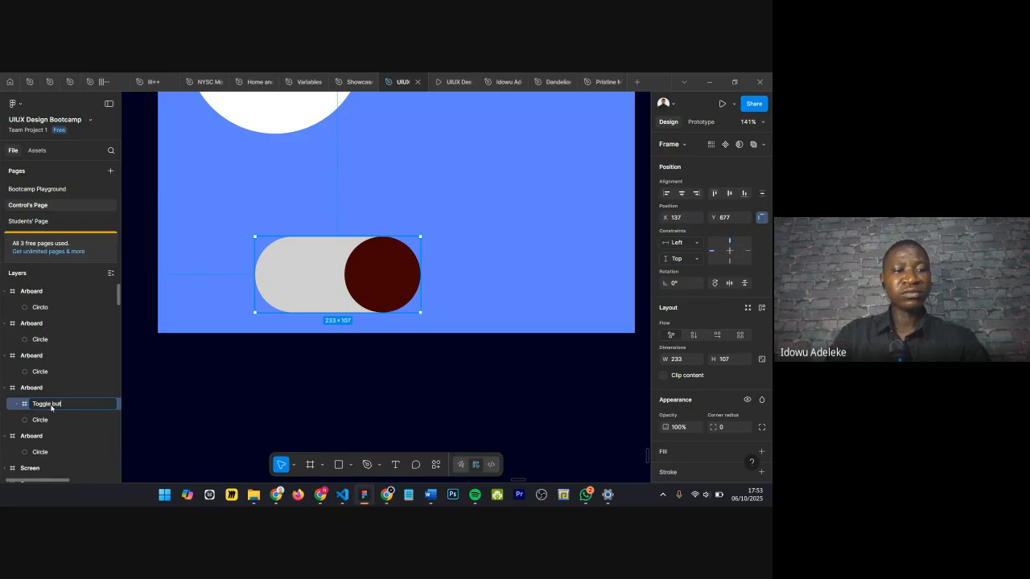
key("Return")
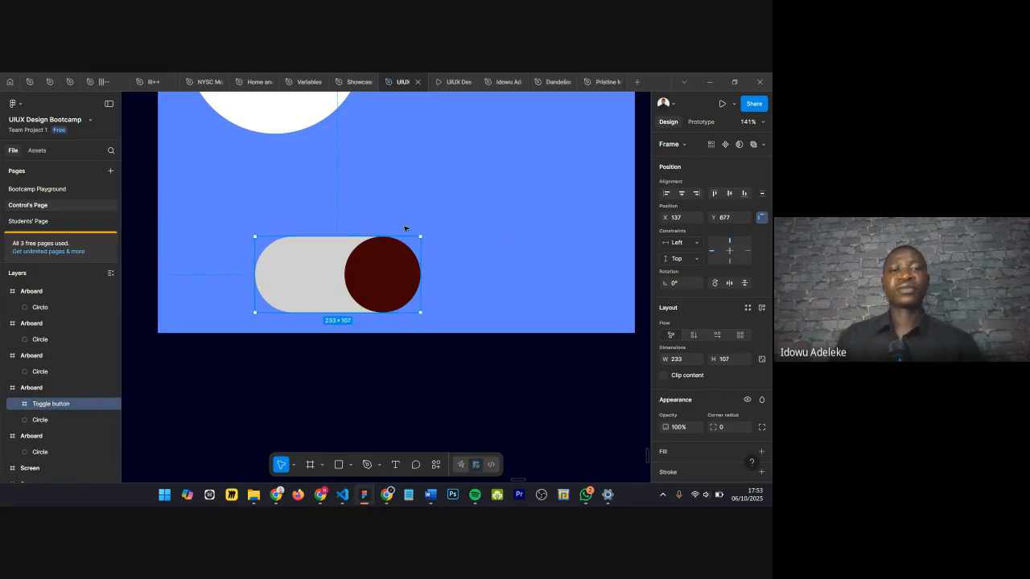
Step: Copy the Toggle button into the second lower Arboard at about X 296, Y 677
scroll(298, 304, "down", 3)
scroll(298, 303, "down", 3)
left_click_drag(431, 284, 503, 280)
Step: Select the dark red circle inside the Toggle button of the Position Arboard
scroll(279, 308, "up", 5)
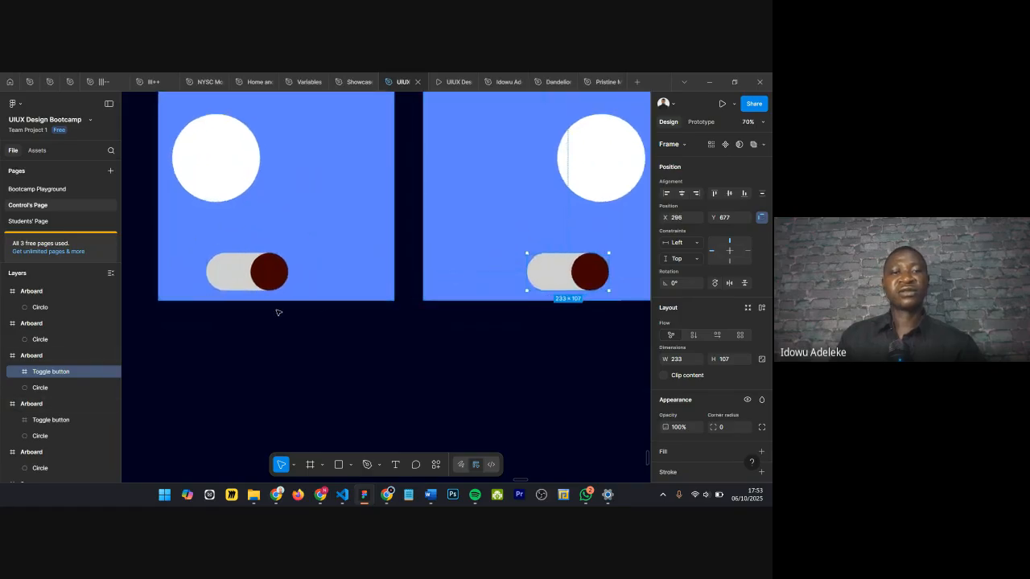
left_click(245, 274)
scroll(267, 271, "down", 3)
scroll(270, 272, "right", 5)
scroll(347, 279, "left", 2)
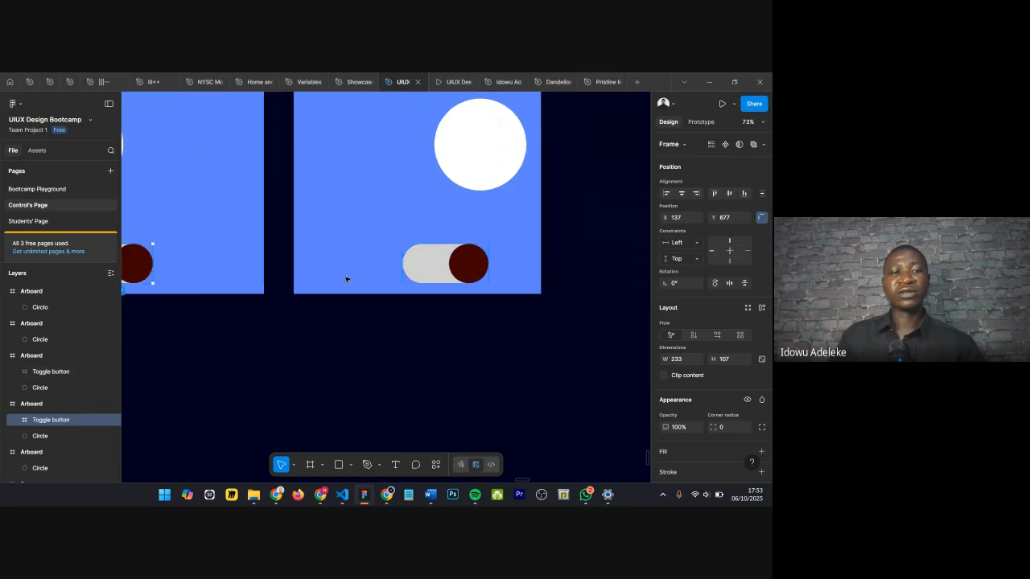
scroll(346, 279, "left", 4)
double_click(273, 258)
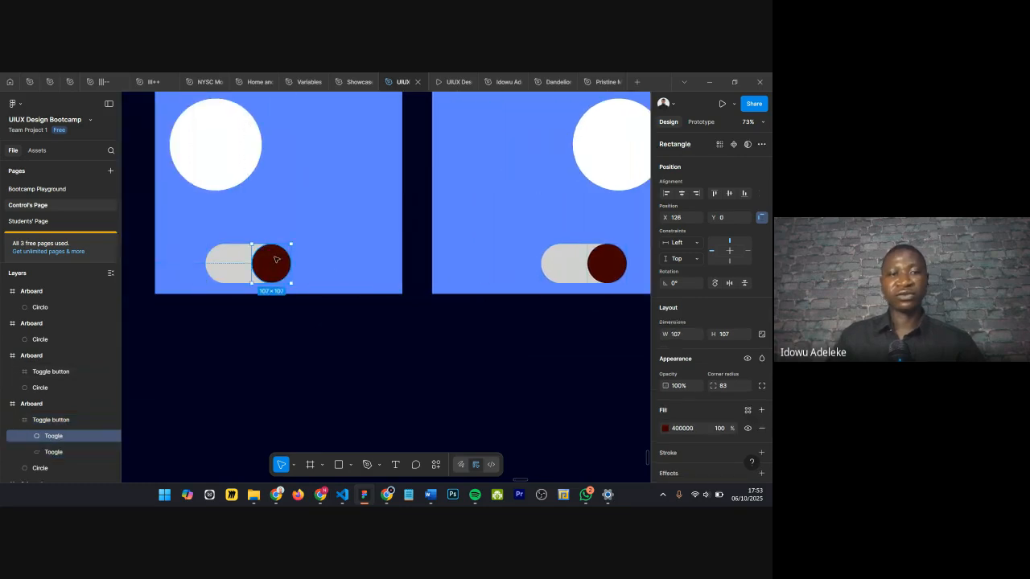
Step: Align the dark red knob to the left edge of the first artboard's toggle
key("alt+a")
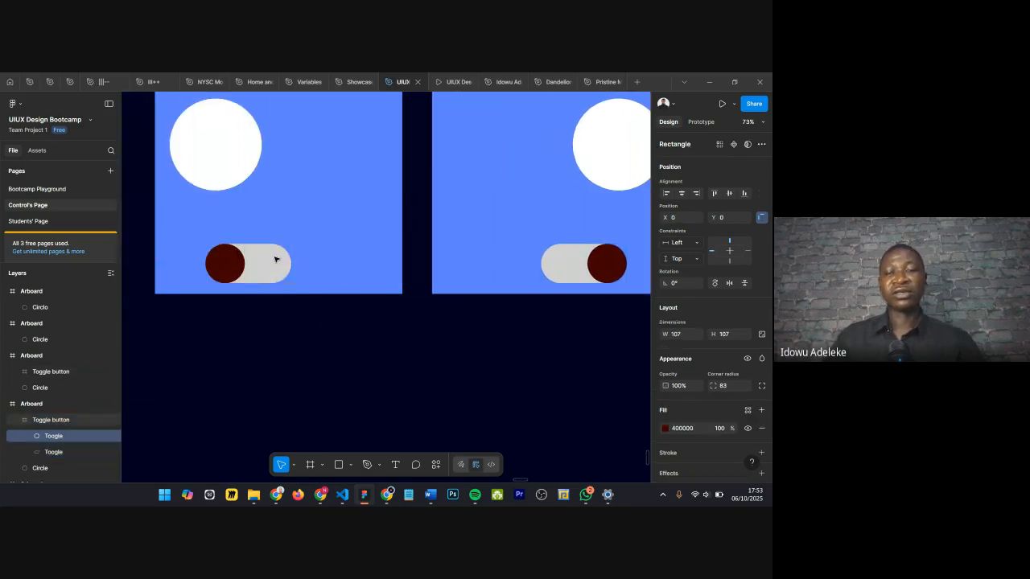
Step: Change the fill of the knob in the second artboard's toggle to green 0AC260
double_click(605, 262)
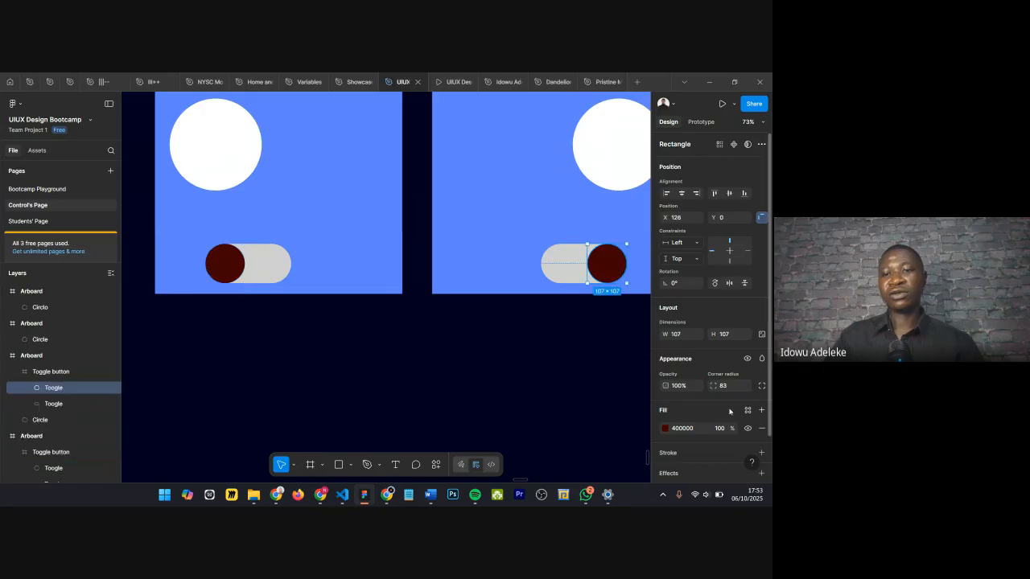
left_click(665, 427)
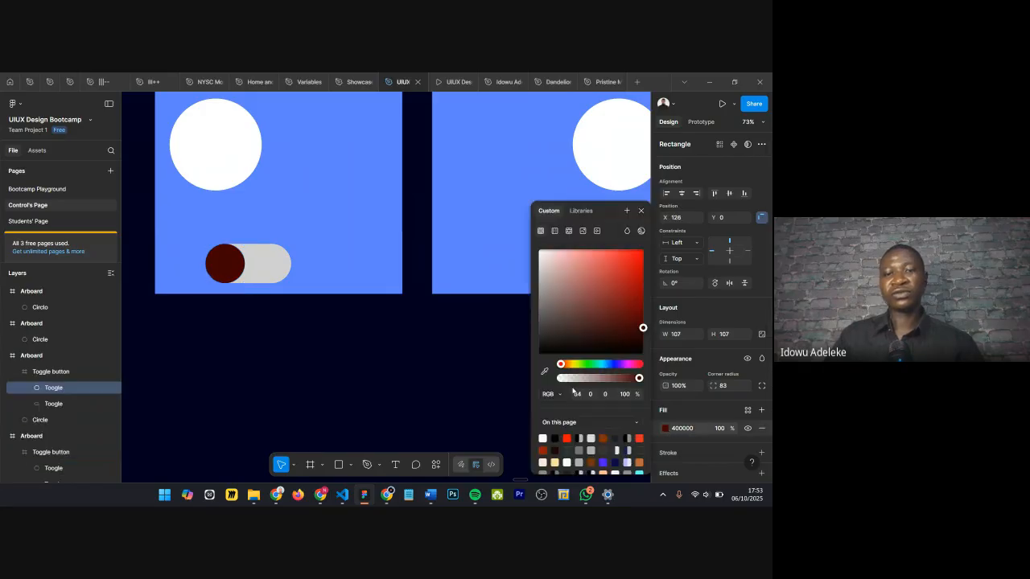
left_click(595, 365)
scroll(451, 275, "right", 5)
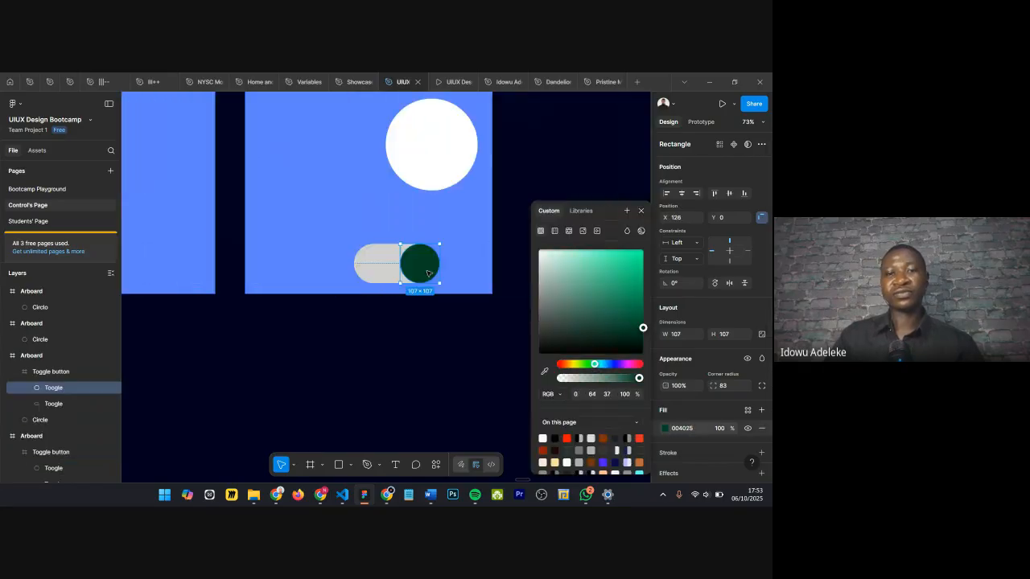
key("ctrl+z")
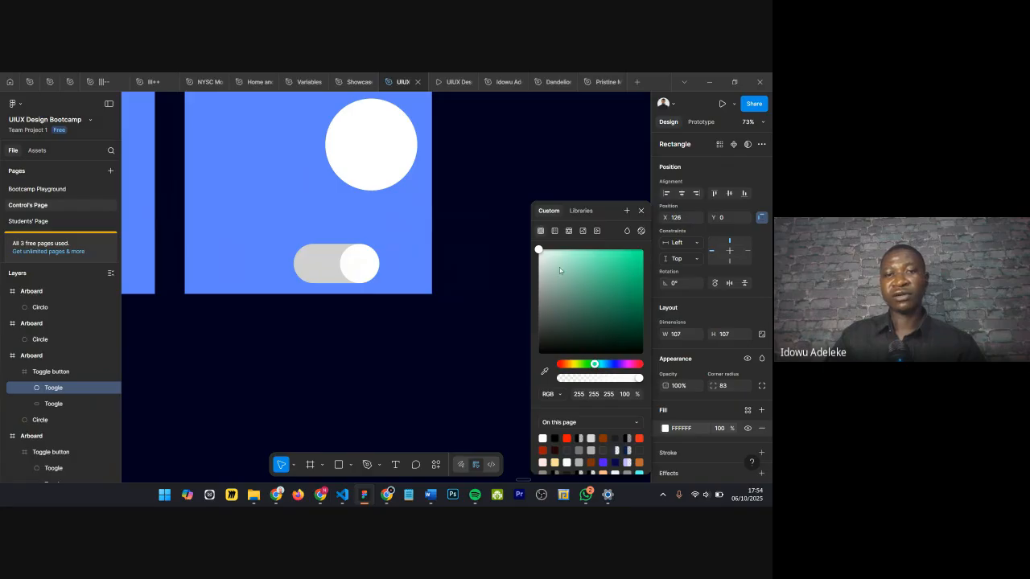
scroll(469, 282, "down", 5)
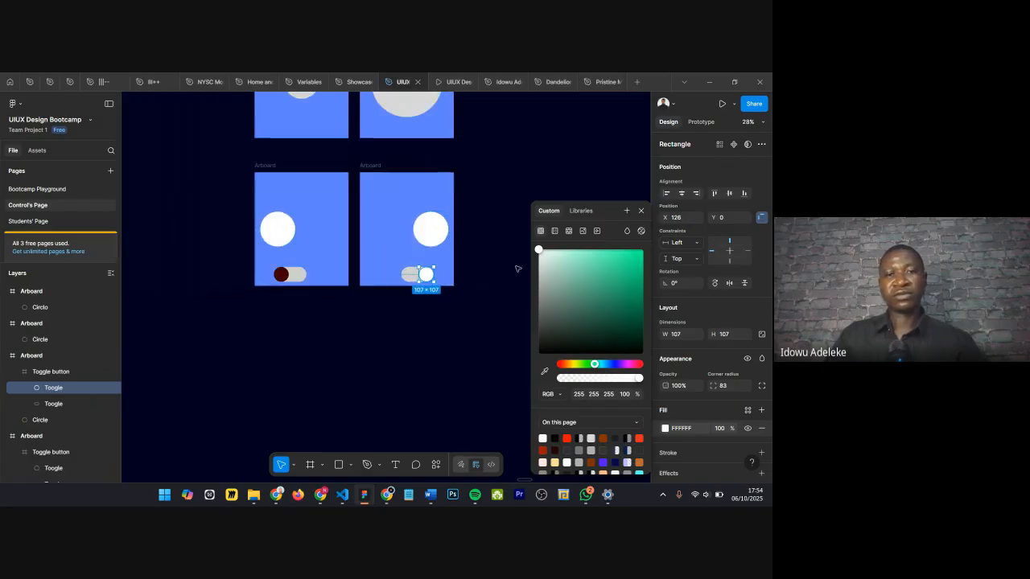
left_click_drag(538, 251, 643, 264)
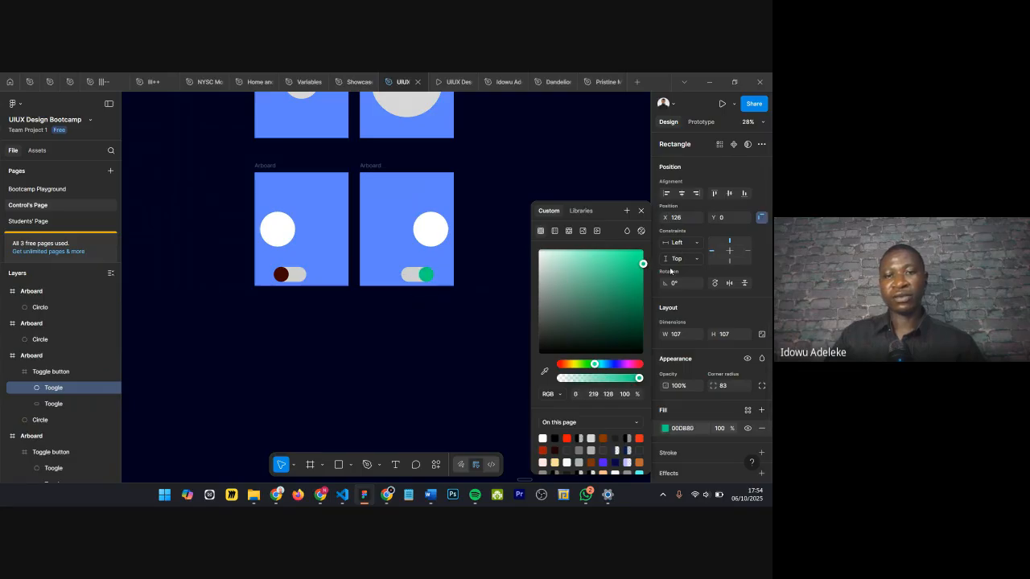
scroll(410, 274, "up", 4)
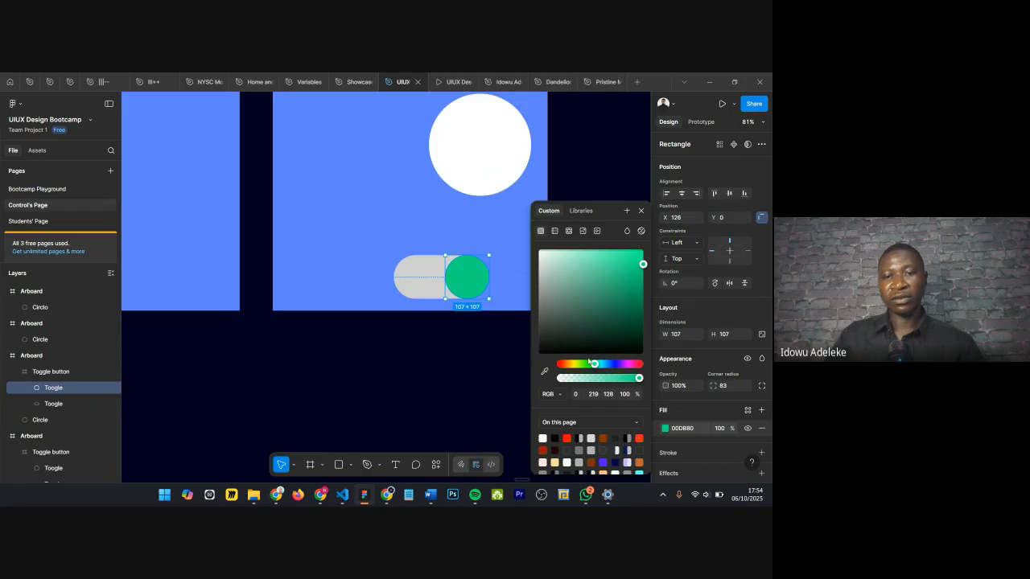
left_click_drag(594, 365, 587, 367)
left_click_drag(625, 291, 644, 308)
left_click_drag(585, 364, 593, 364)
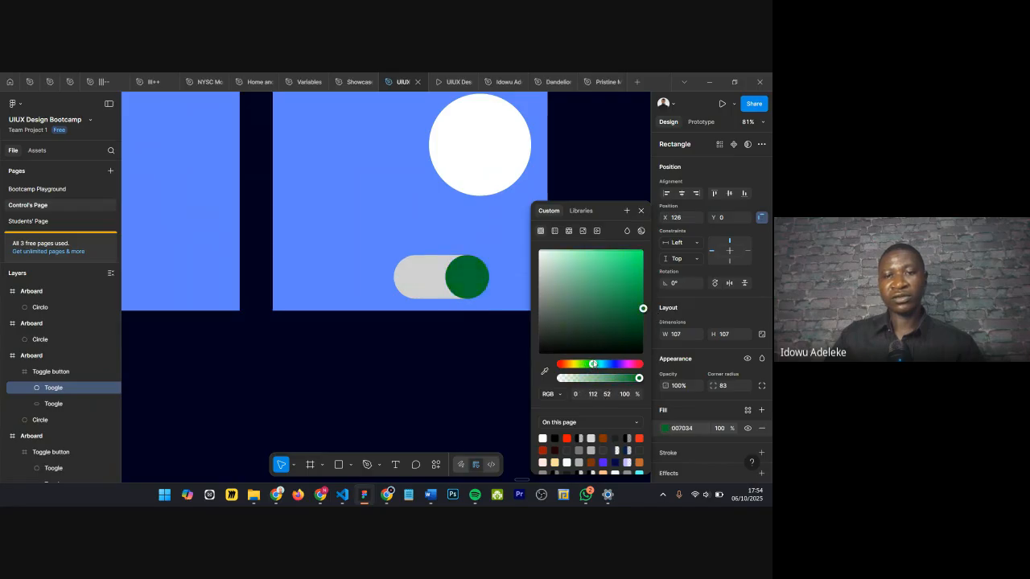
left_click_drag(629, 308, 630, 271)
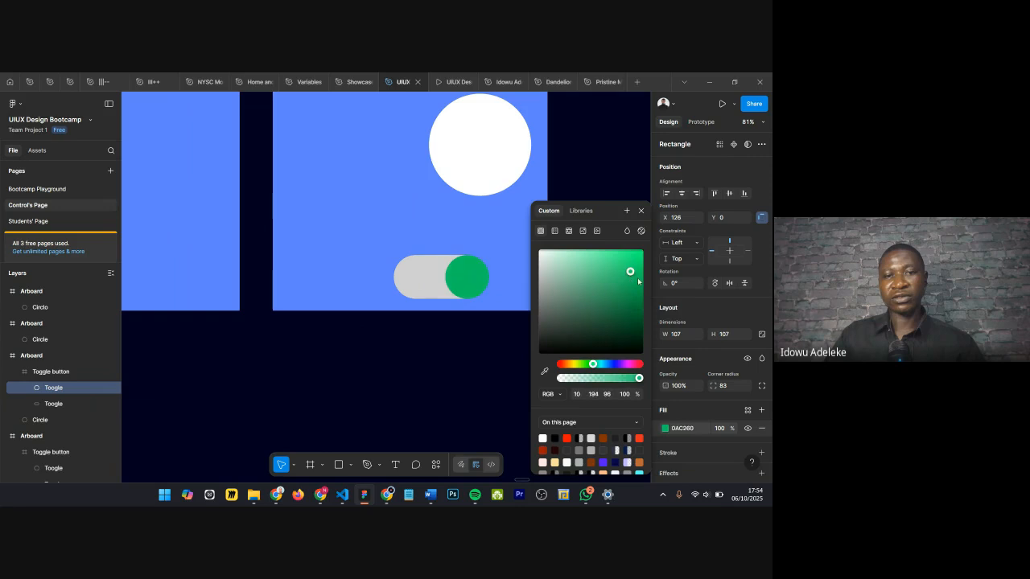
scroll(448, 276, "up", 5)
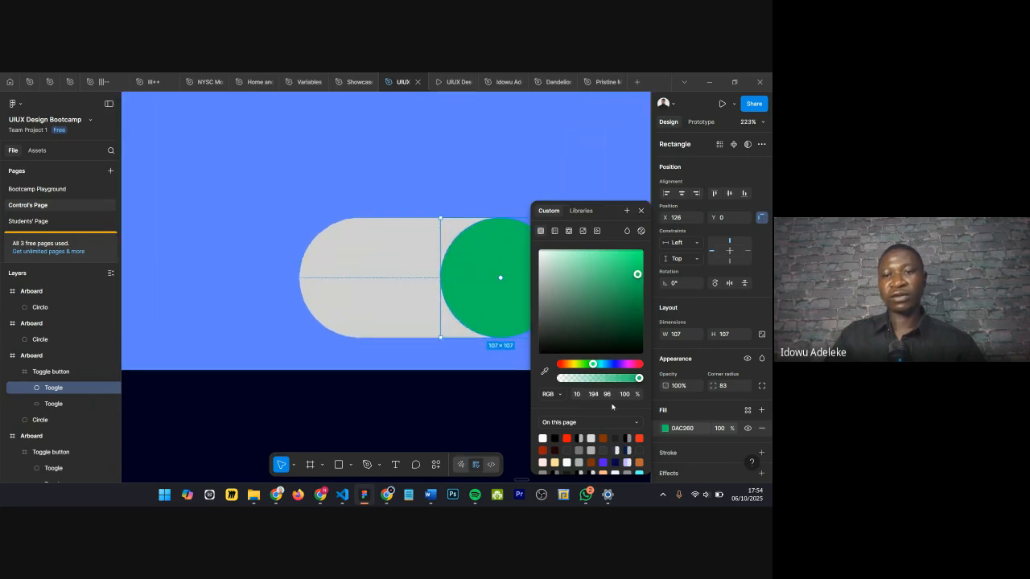
key("Escape")
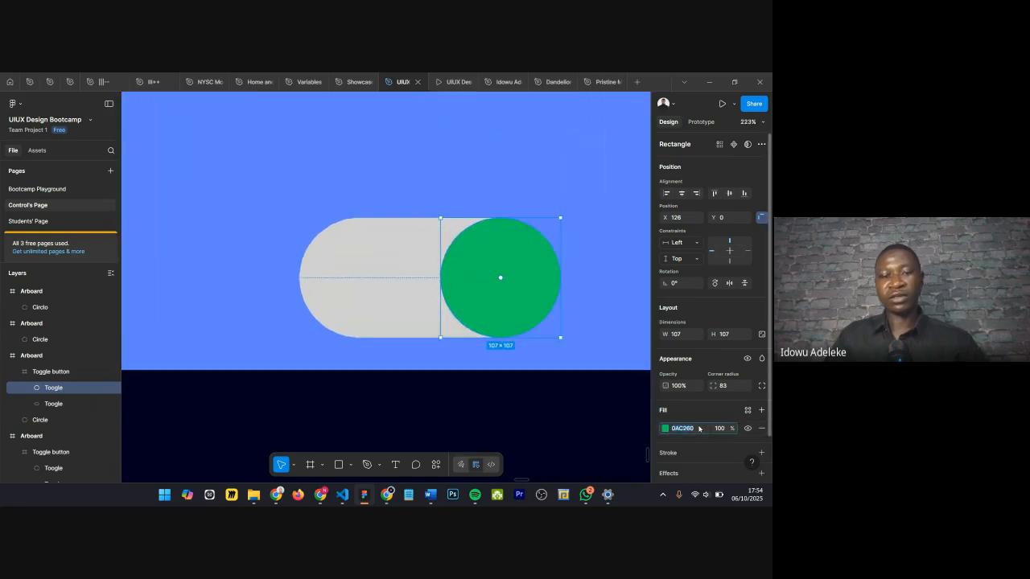
Step: Apply the knob's green 0AC260 to the second toggle's track and lighten the track's fill to pale green E6FFF2
left_click(314, 270)
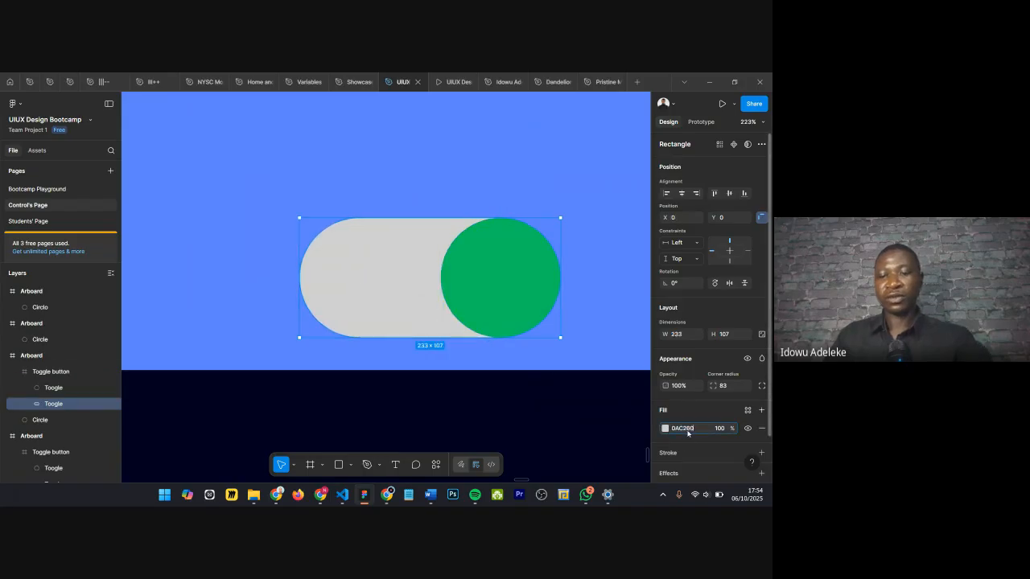
key("Return")
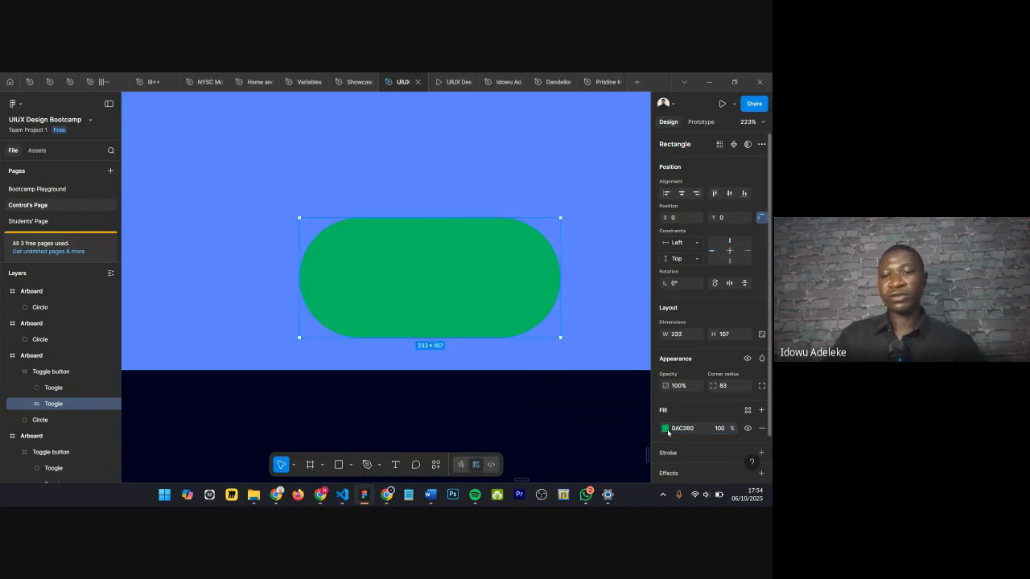
left_click(665, 428)
left_click_drag(580, 274, 549, 244)
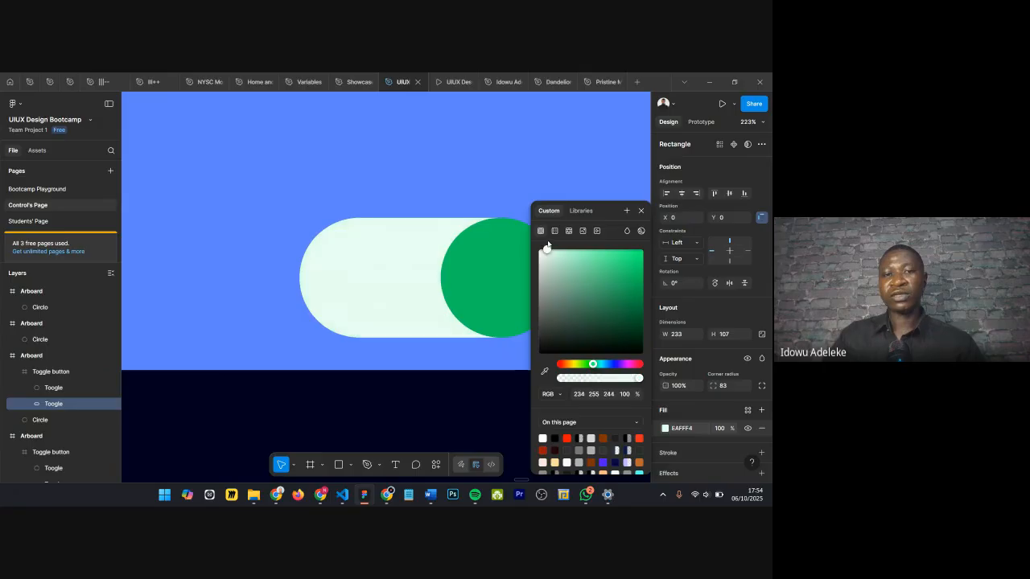
scroll(488, 236, "down", 2)
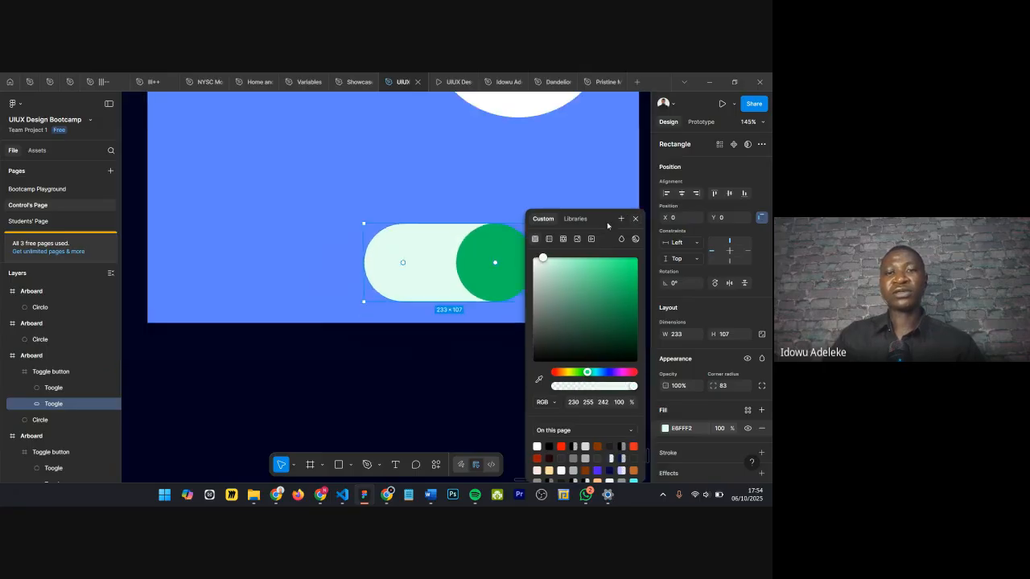
left_click(641, 211)
Step: Link the dark red knob to the second artboard with an On click, Navigate to interaction using Smart animate, Linear, 500ms
scroll(547, 232, "down", 5)
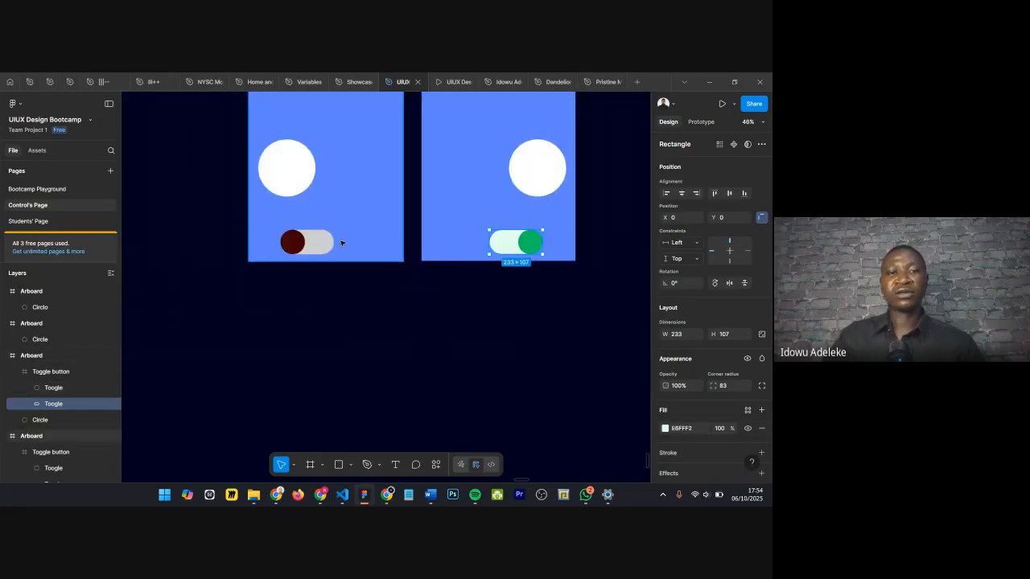
scroll(340, 242, "up", 5)
scroll(340, 241, "down", 4)
scroll(309, 252, "up", 3)
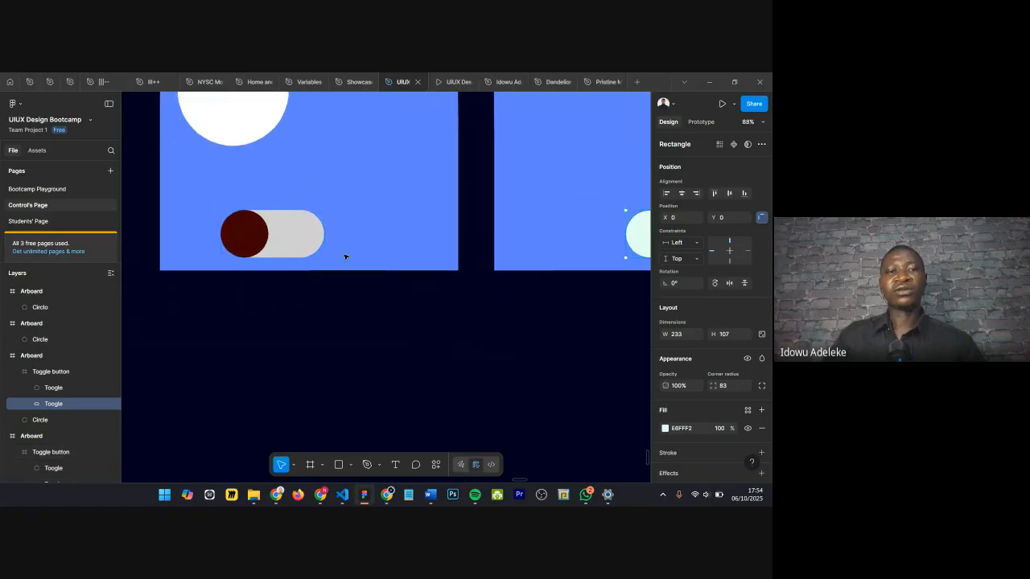
left_click(271, 237)
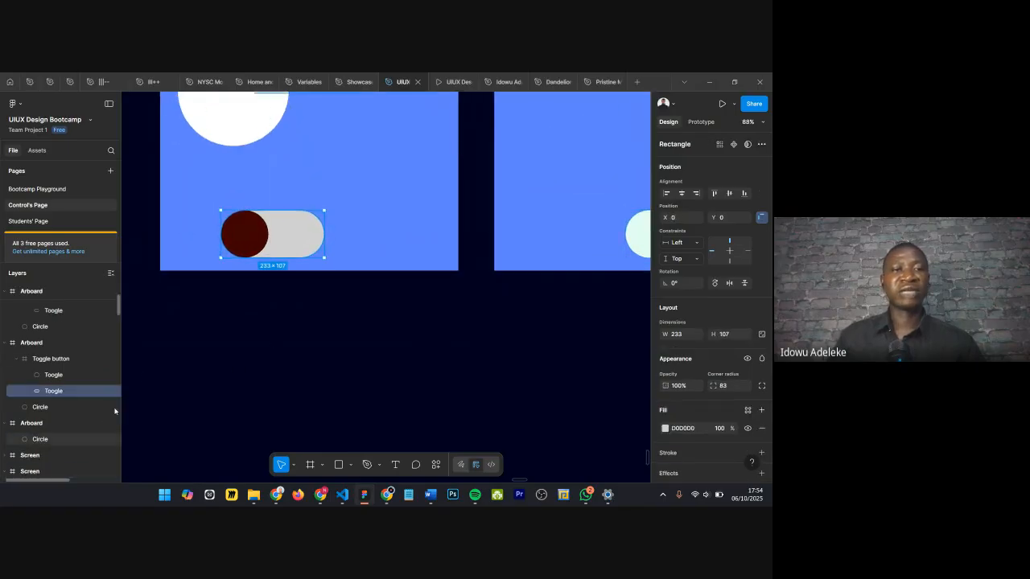
left_click(251, 243)
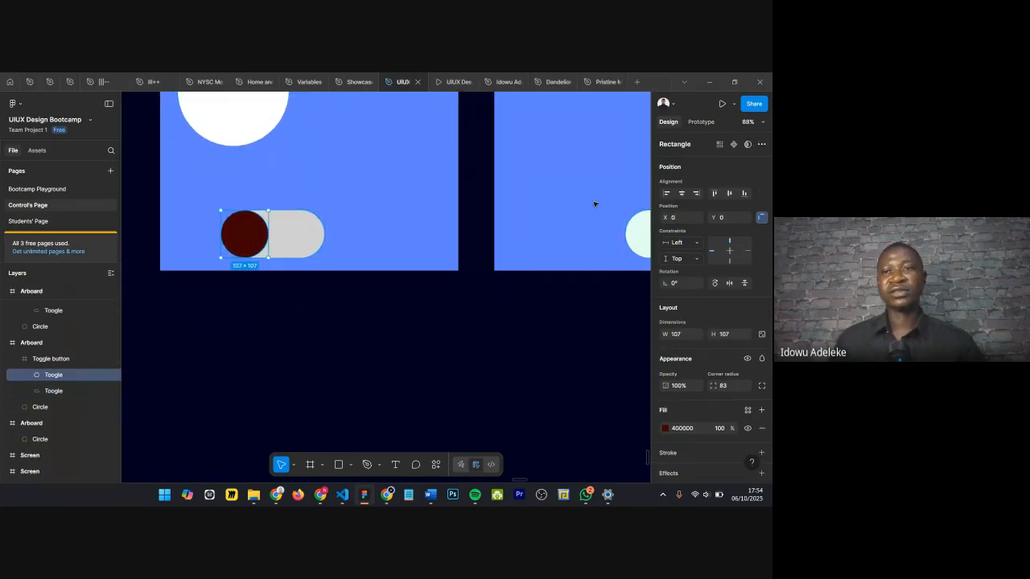
left_click(692, 122)
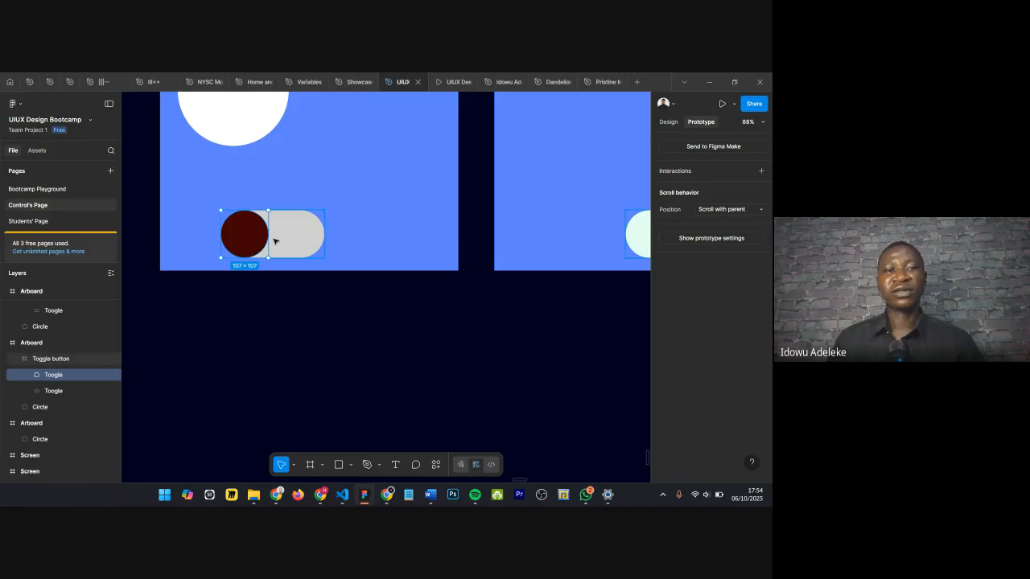
left_click_drag(268, 234, 577, 242)
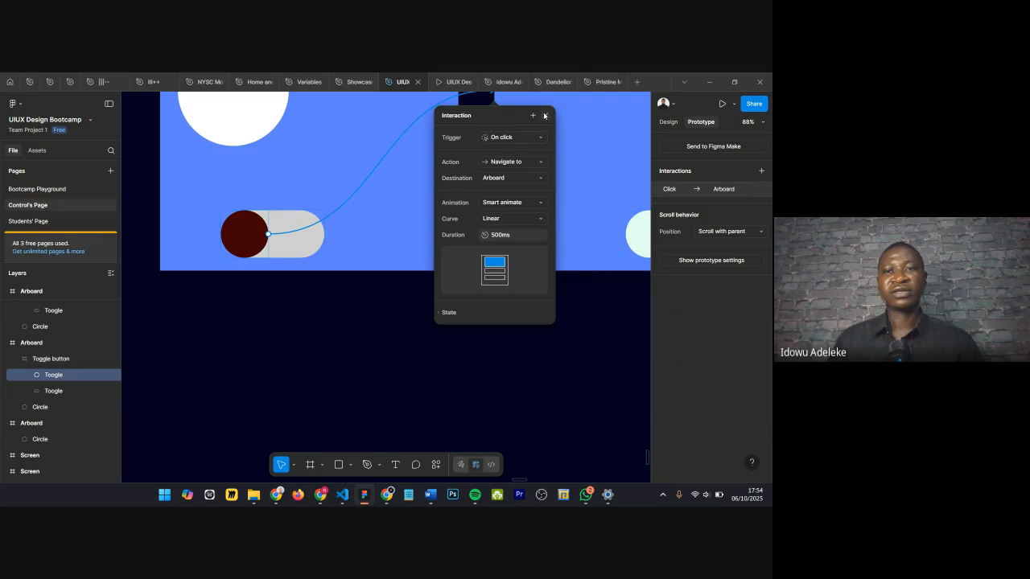
key("Escape")
Step: Link the green Toggle button frame back to the first artboard with On click, Navigate to, Smart animate, Linear, 500ms
scroll(482, 296, "right", 3)
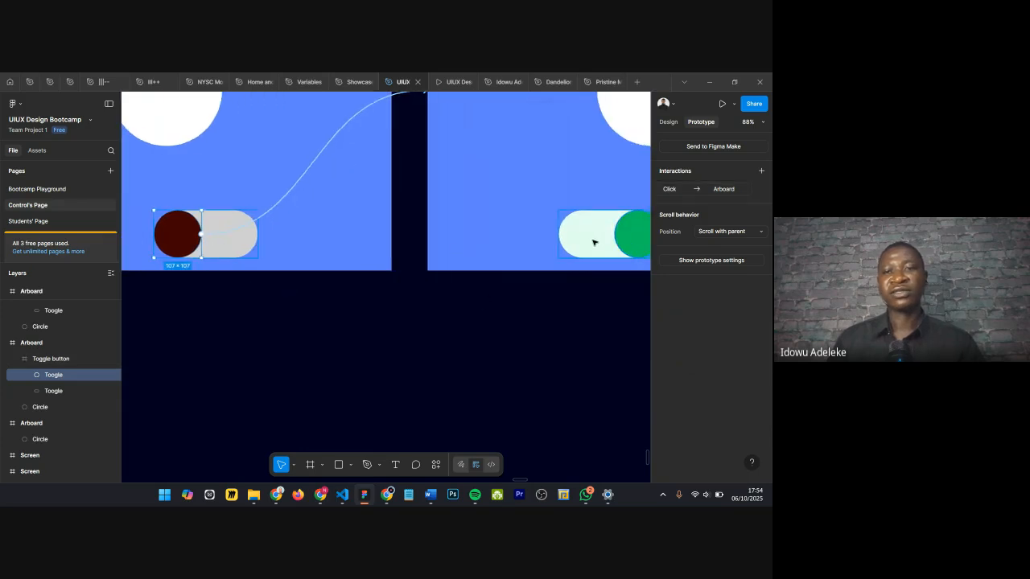
left_click(594, 242)
left_click_drag(418, 239, 223, 245)
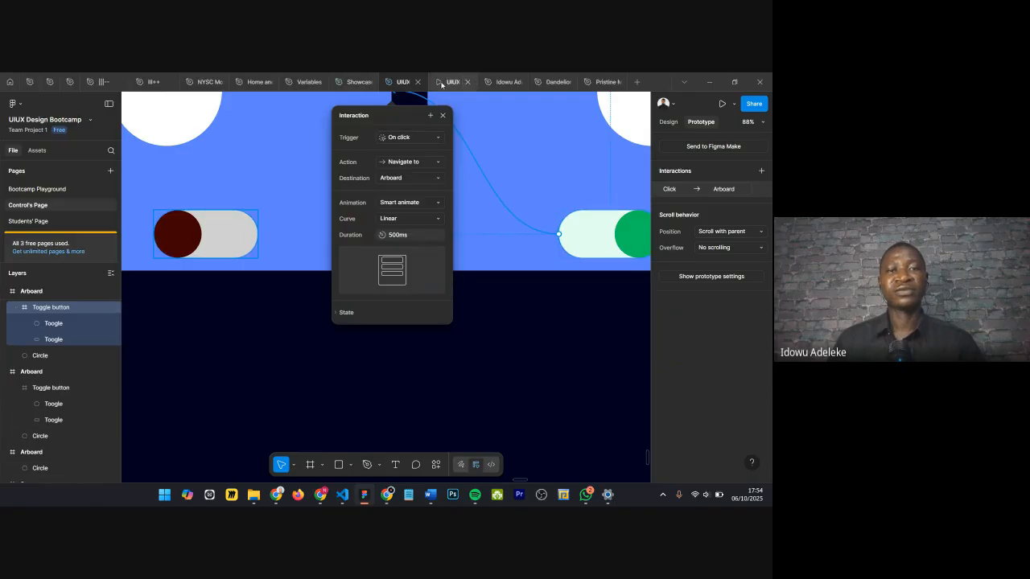
Step: Preview the Position flow and test switching the toggle on and back off
left_click(452, 83)
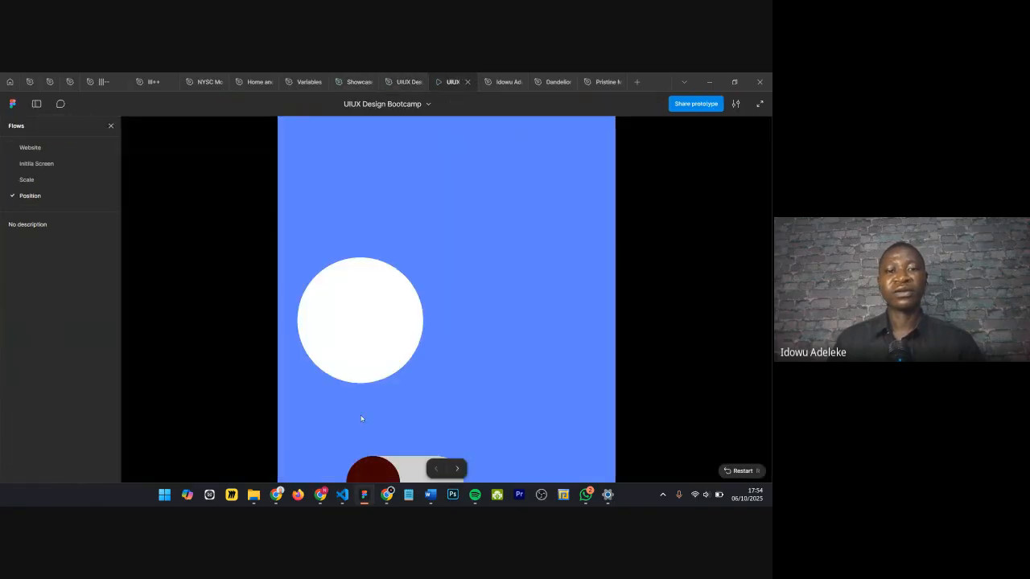
left_click(384, 443)
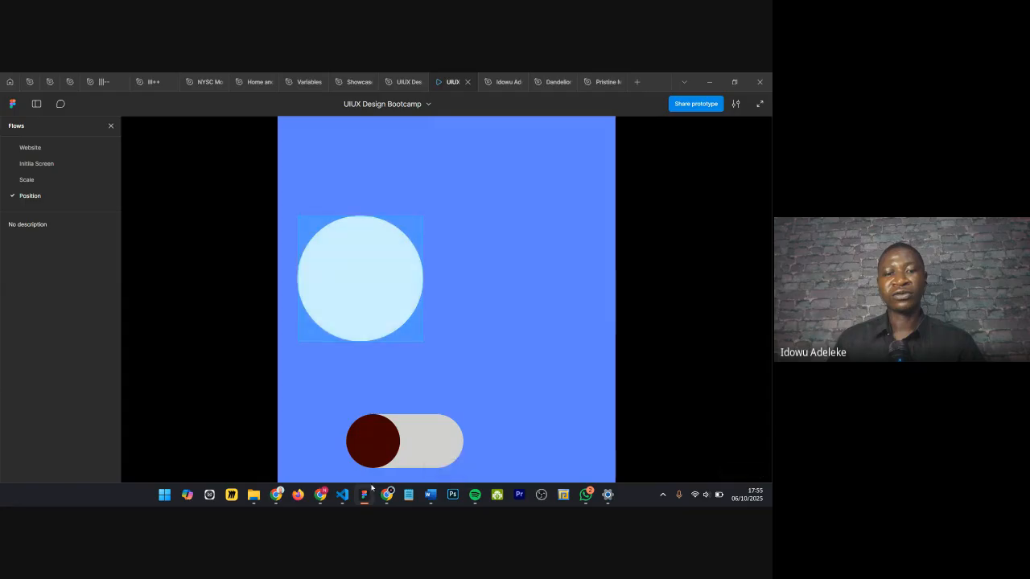
key("r")
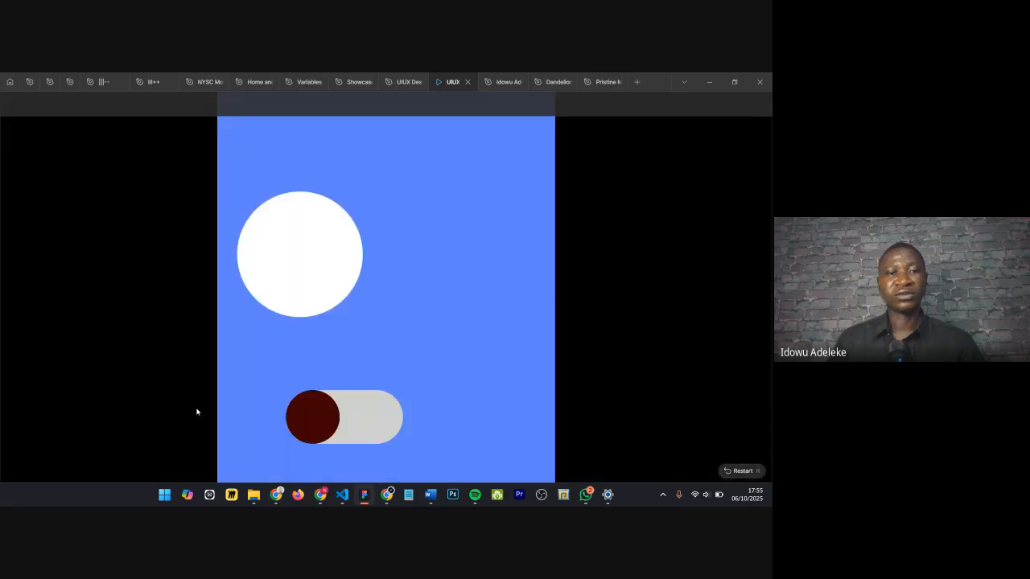
left_click(320, 411)
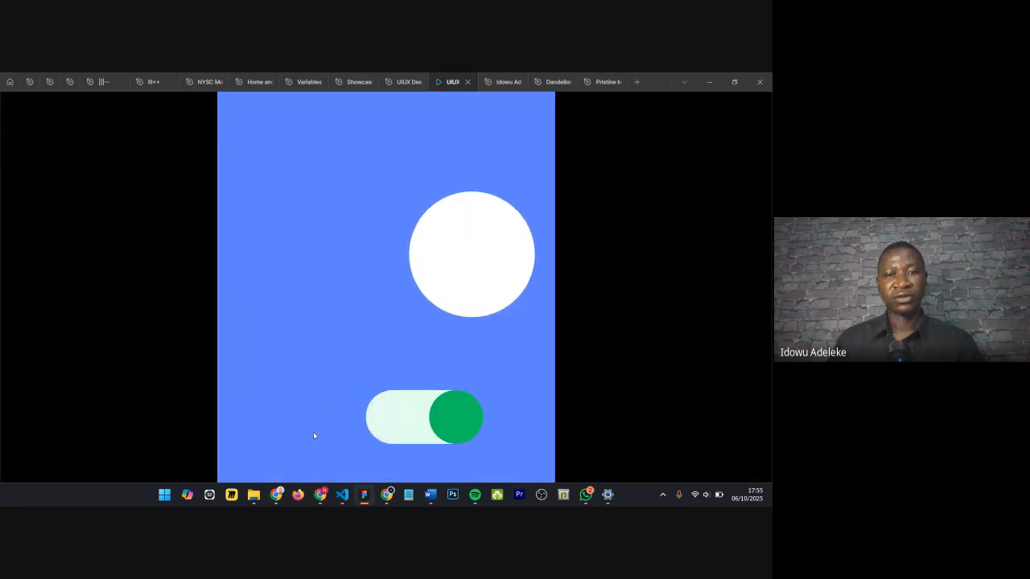
left_click(458, 423)
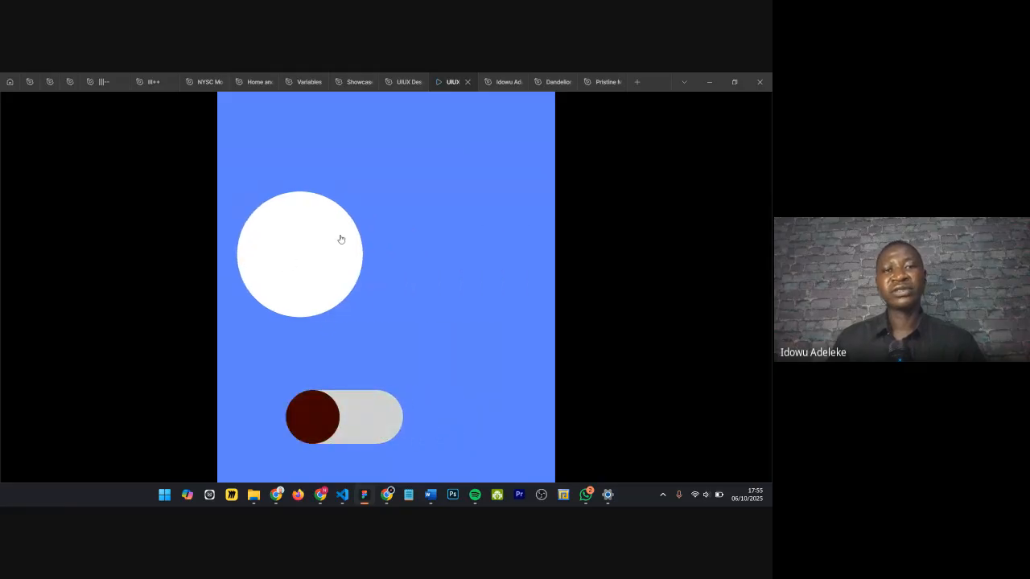
Step: Return to the design file and examine the prototype connections of the first artboard's circle and toggle knob
left_click(395, 82)
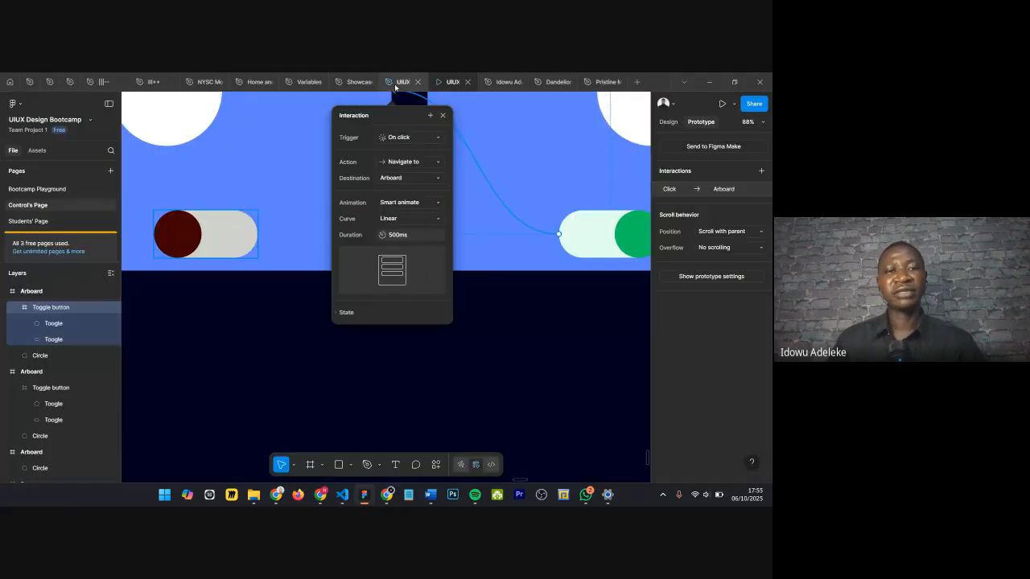
left_click(442, 116)
scroll(419, 276, "up", 2)
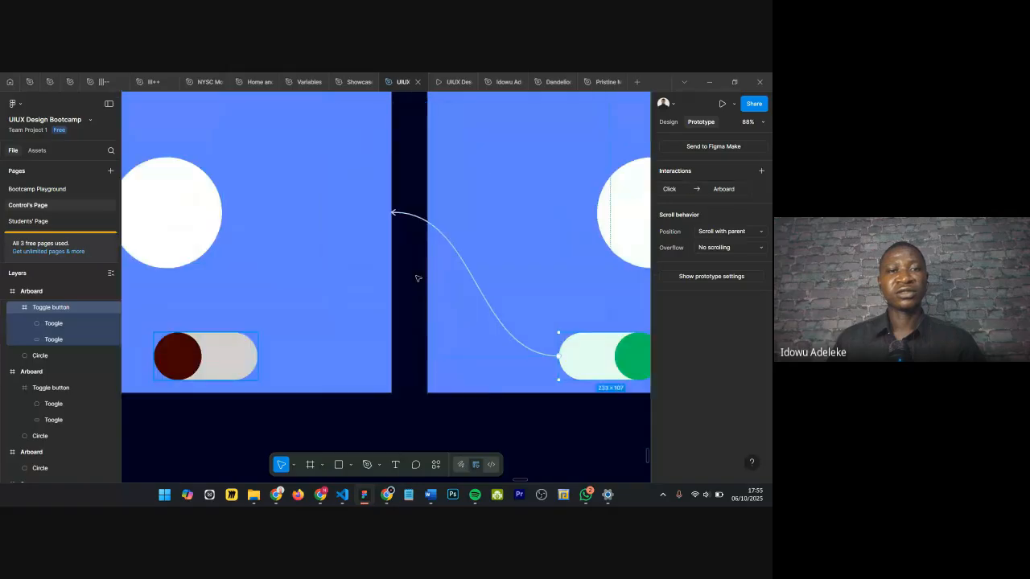
scroll(418, 276, "down", 4)
left_click(260, 139)
scroll(322, 257, "up", 2)
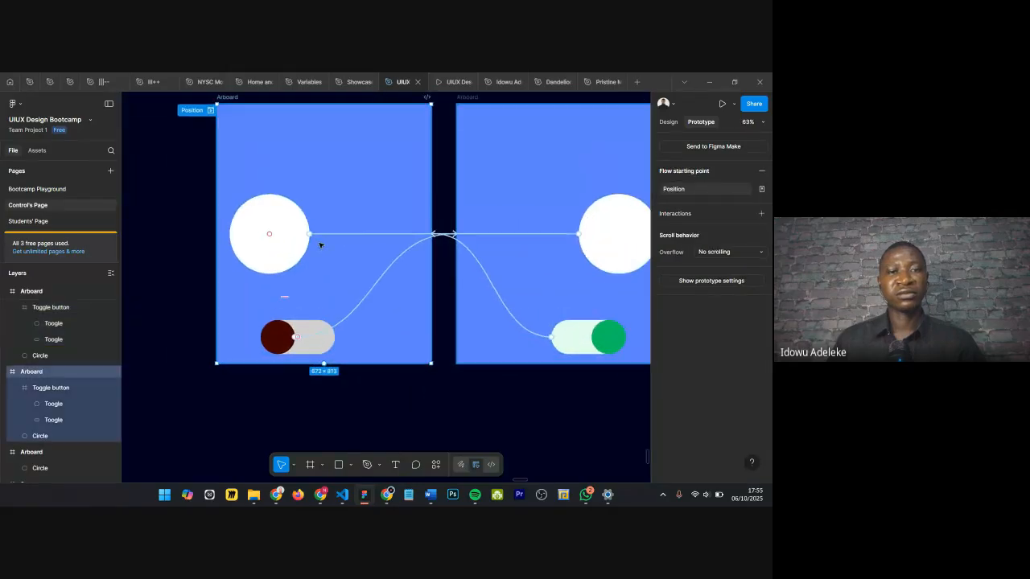
left_click(272, 234)
scroll(305, 334, "up", 2)
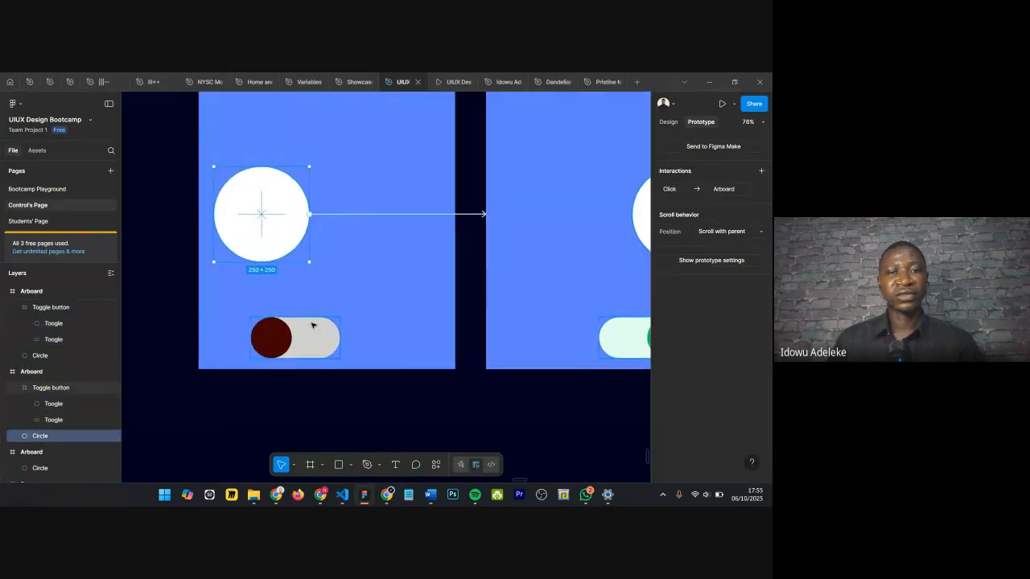
scroll(311, 336, "up", 4)
left_click(268, 324)
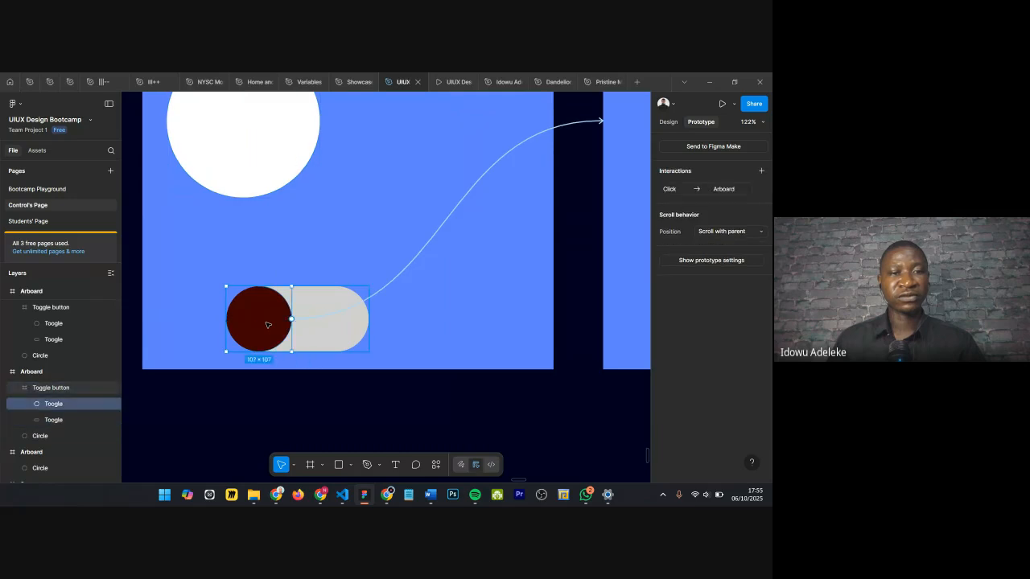
Step: Examine the first artboard's Toggle button frame and the interaction linking its dark red knob to the second artboard
left_click(378, 249)
left_click(33, 374)
left_click(17, 388)
left_click(42, 387)
scroll(324, 379, "down", 2)
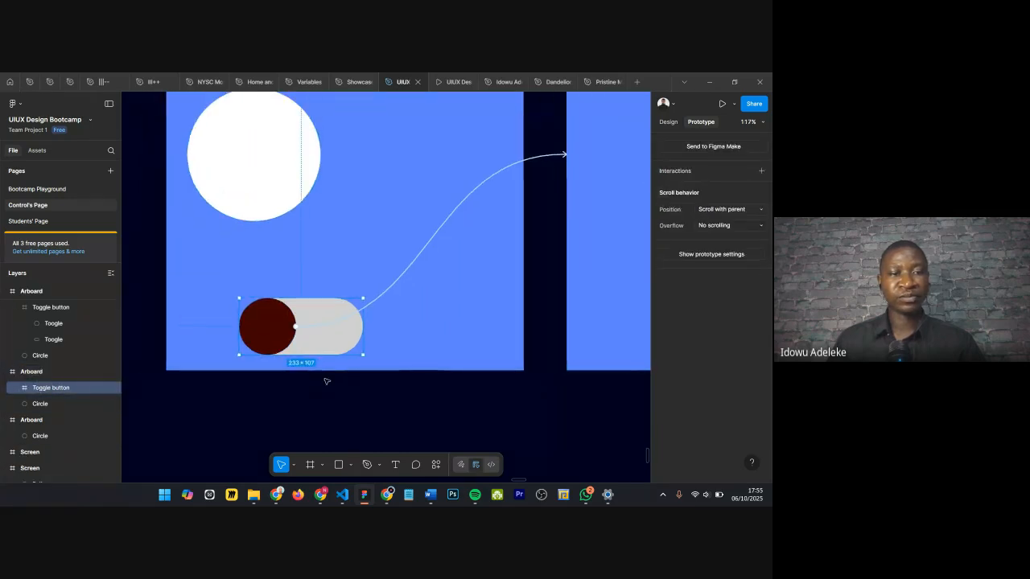
left_click_drag(360, 330, 563, 193)
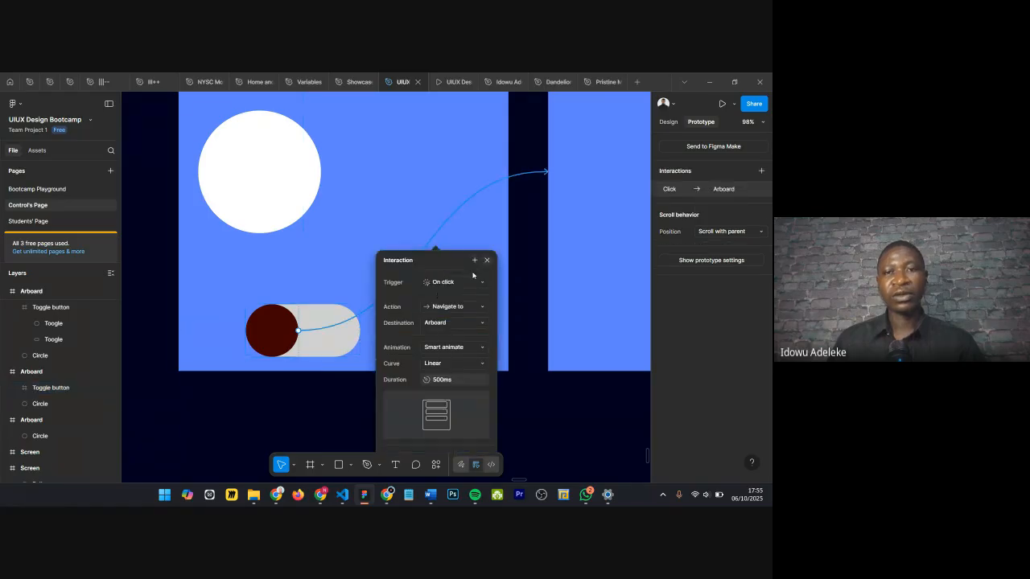
key("Escape")
scroll(384, 347, "down", 2)
scroll(383, 348, "right", 2)
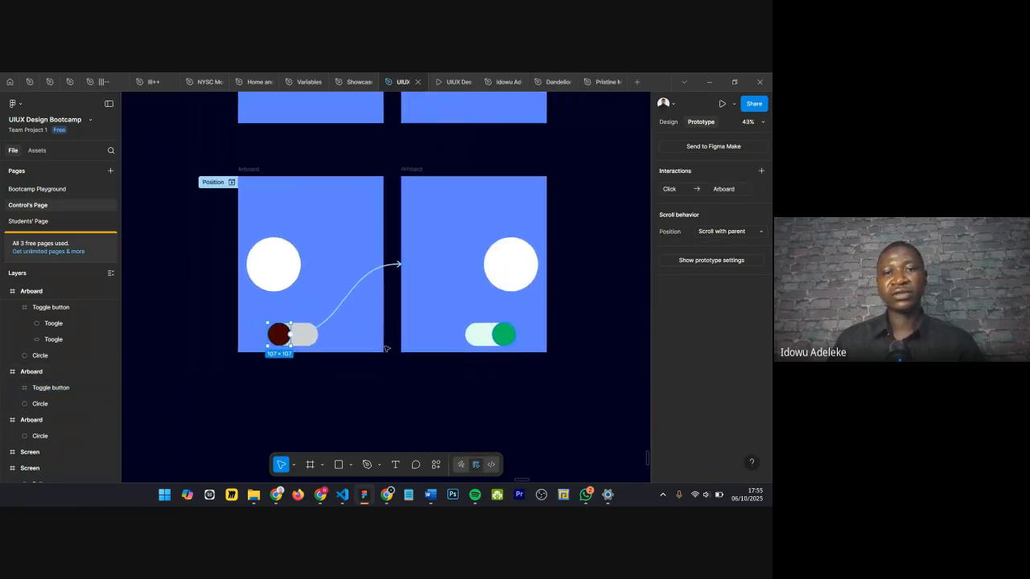
scroll(552, 279, "up", 3)
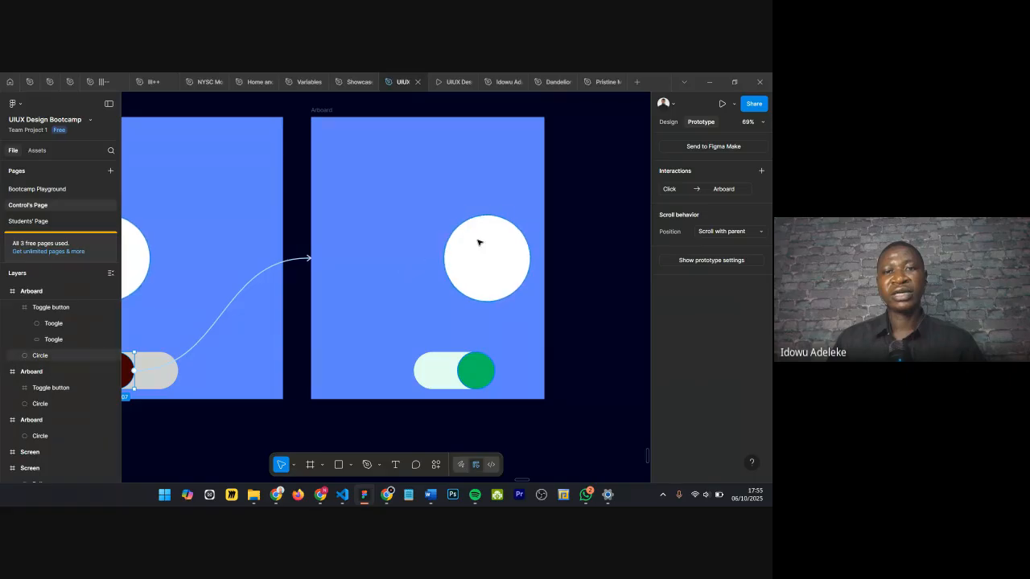
scroll(480, 245, "down", 2)
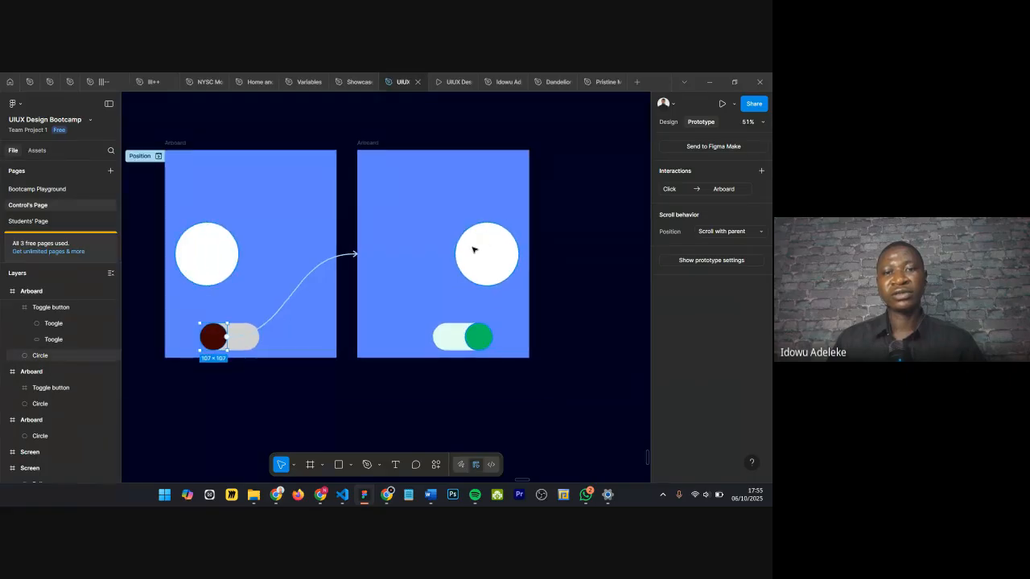
Step: Review the green toggle button's interaction back to the first artboard and delete that connection
left_click(450, 336)
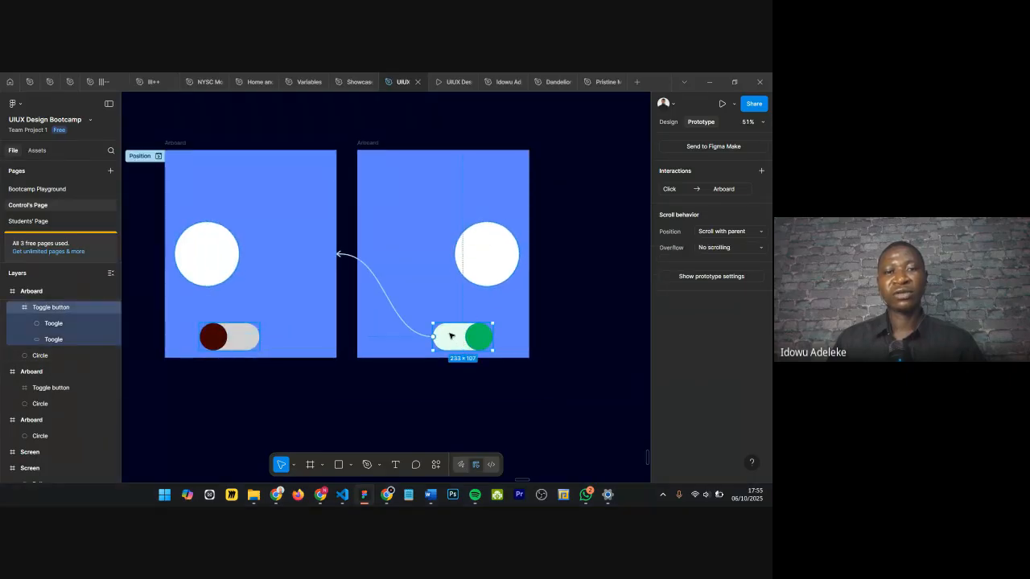
left_click(359, 262)
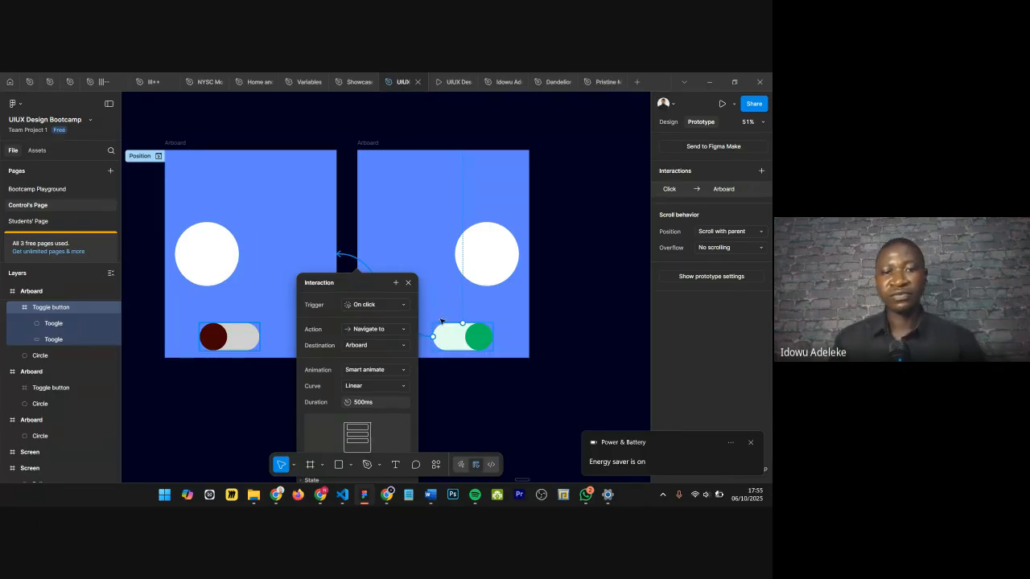
left_click(409, 284)
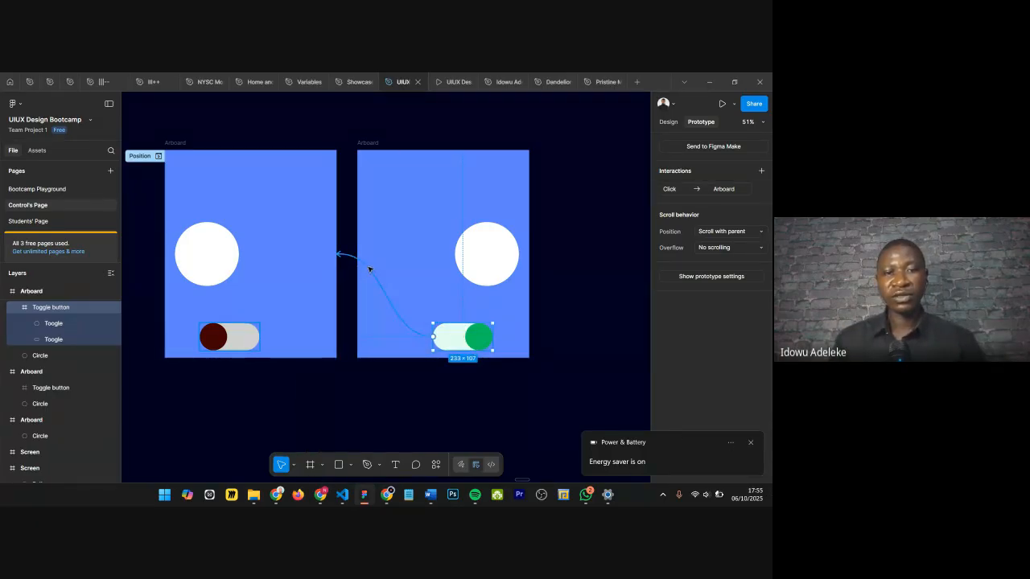
left_click(368, 268)
key("Delete")
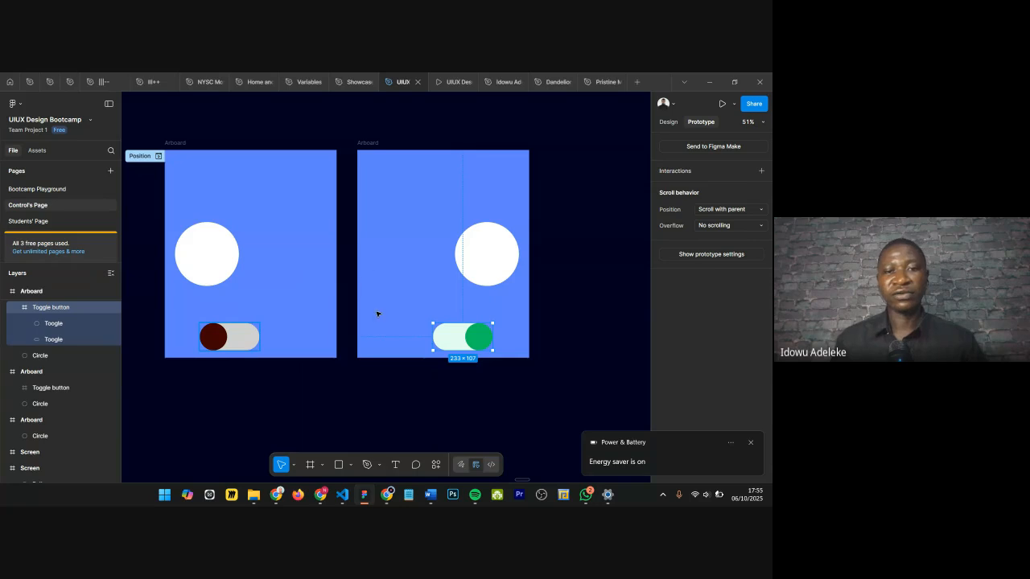
Step: Move the green toggle button into the first artboard beside the grey one and delete the dark red knob's interaction with the second artboard
left_click_drag(453, 336, 288, 331)
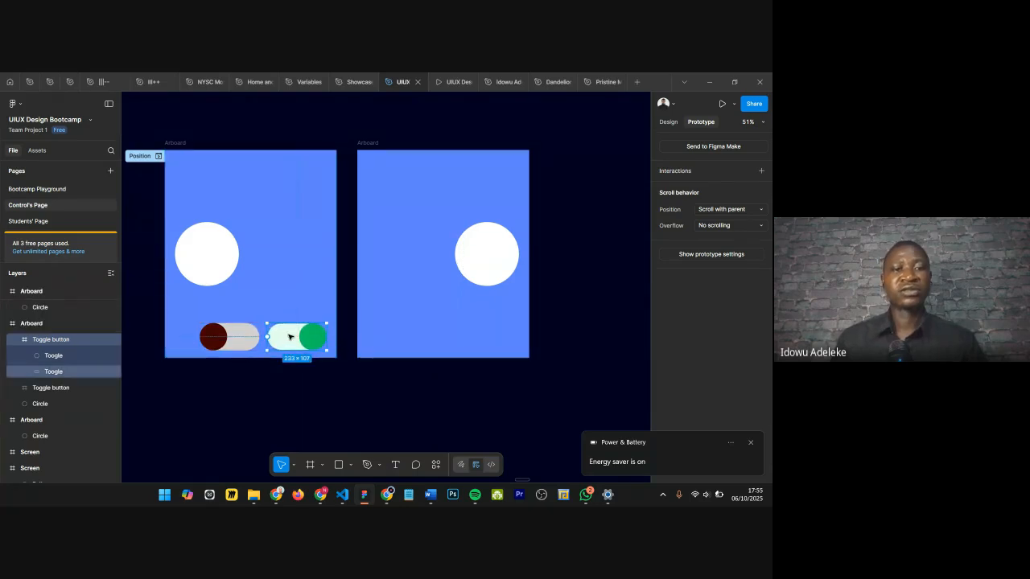
scroll(288, 333, "up", 3)
left_click(195, 338)
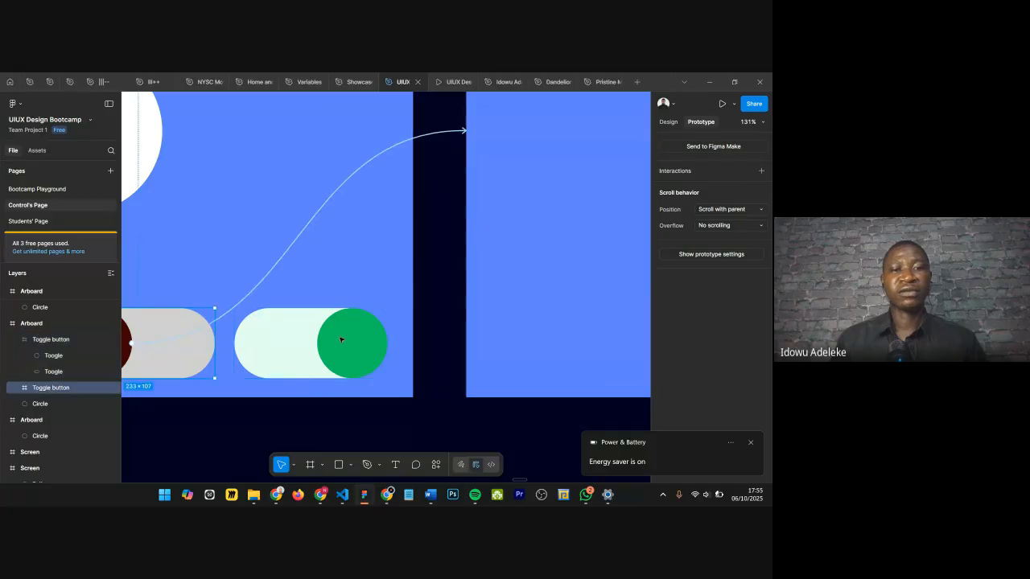
scroll(393, 259, "up", 2)
left_click(359, 202)
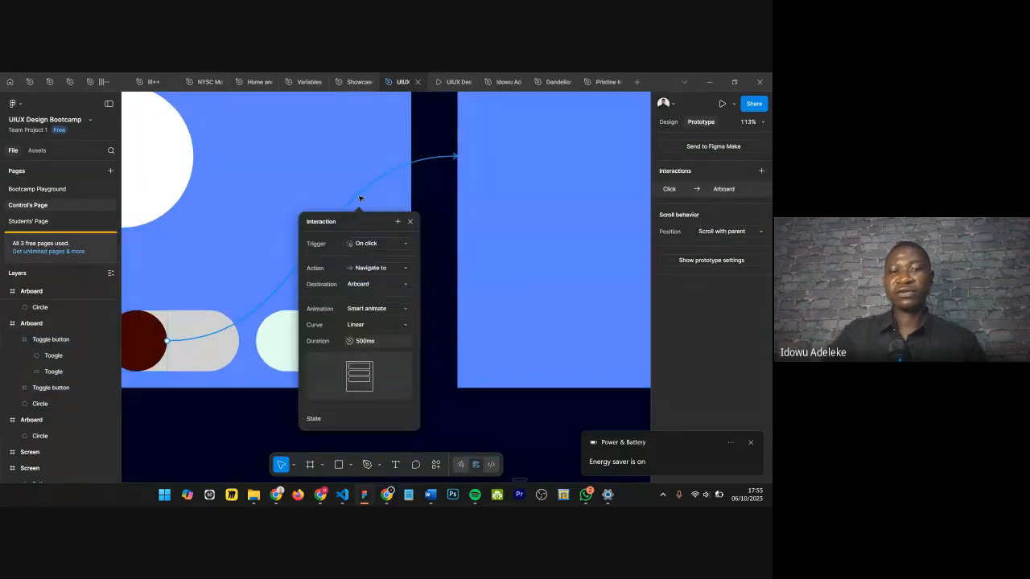
key("Delete")
scroll(390, 197, "down", 3)
scroll(269, 301, "up", 5)
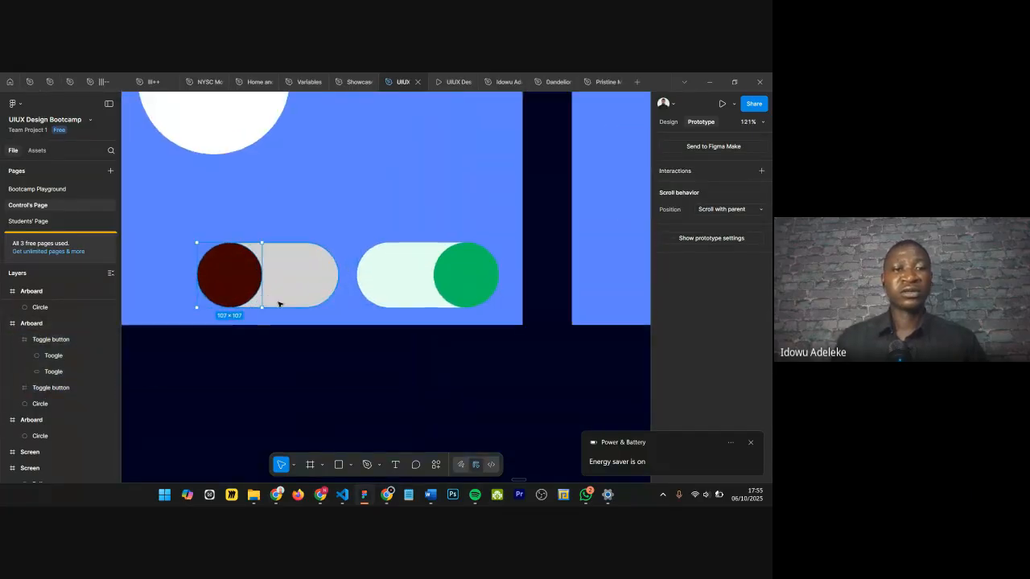
Step: Connect the grey toggle button to the green one with an On click trigger and change the action to Navigate to
left_click(302, 279)
left_click_drag(361, 266, 397, 274)
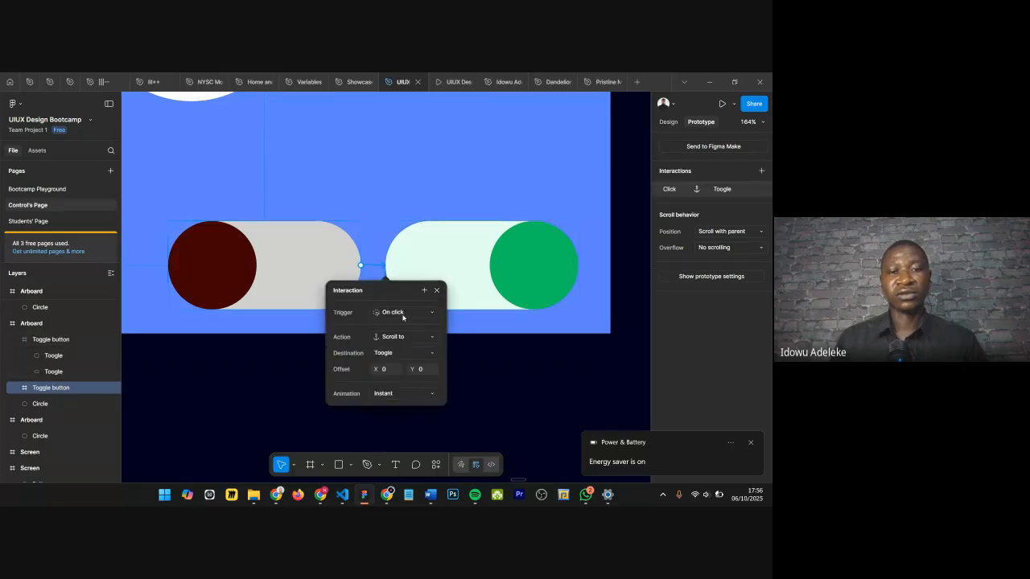
left_click(391, 338)
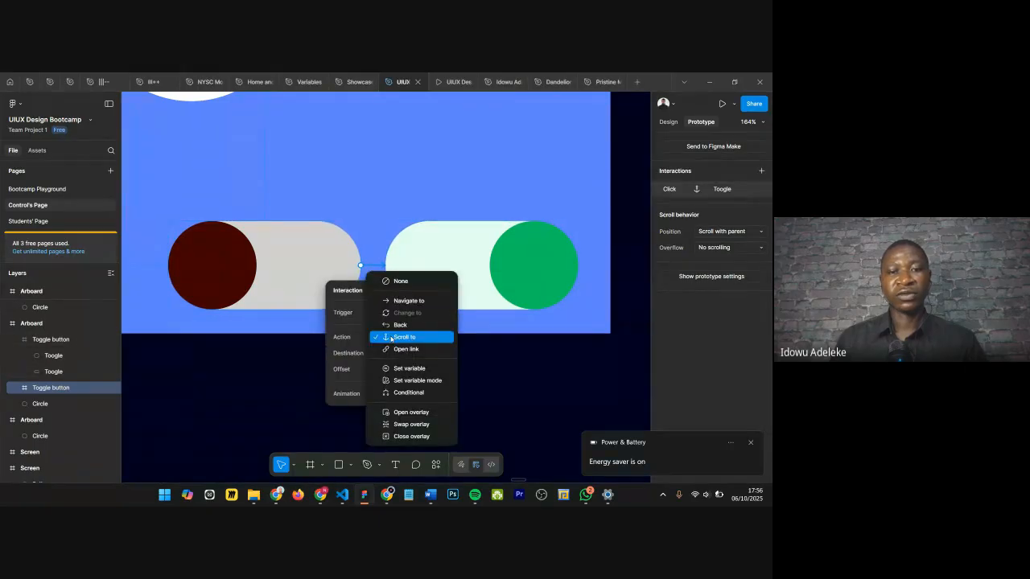
left_click(407, 300)
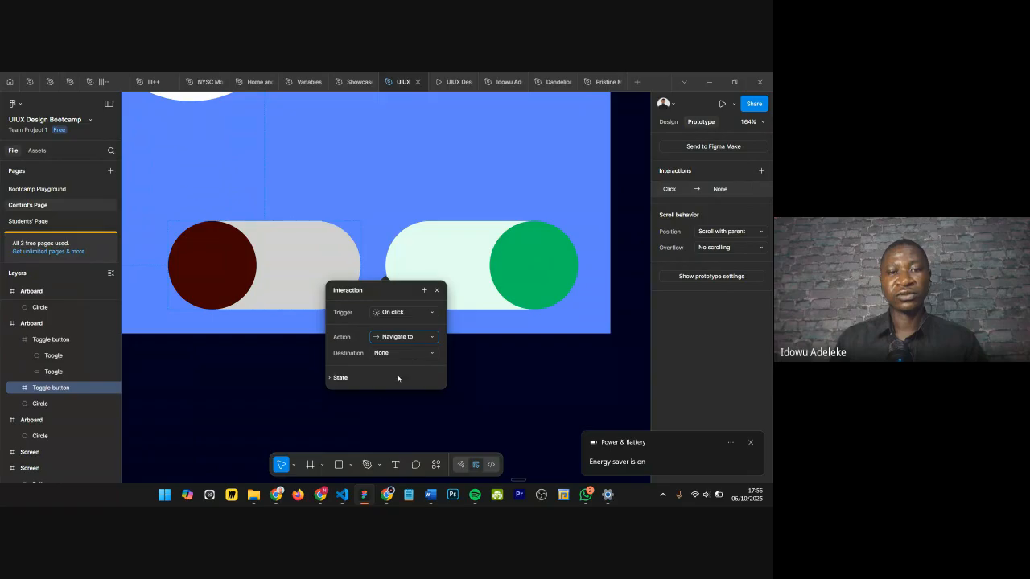
left_click(327, 377)
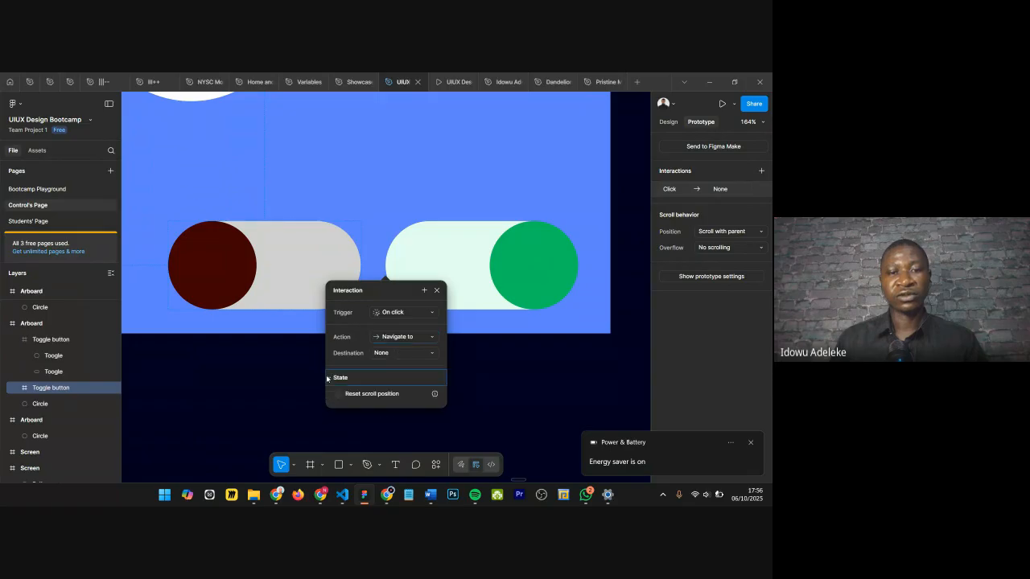
left_click(378, 352)
left_click(362, 352)
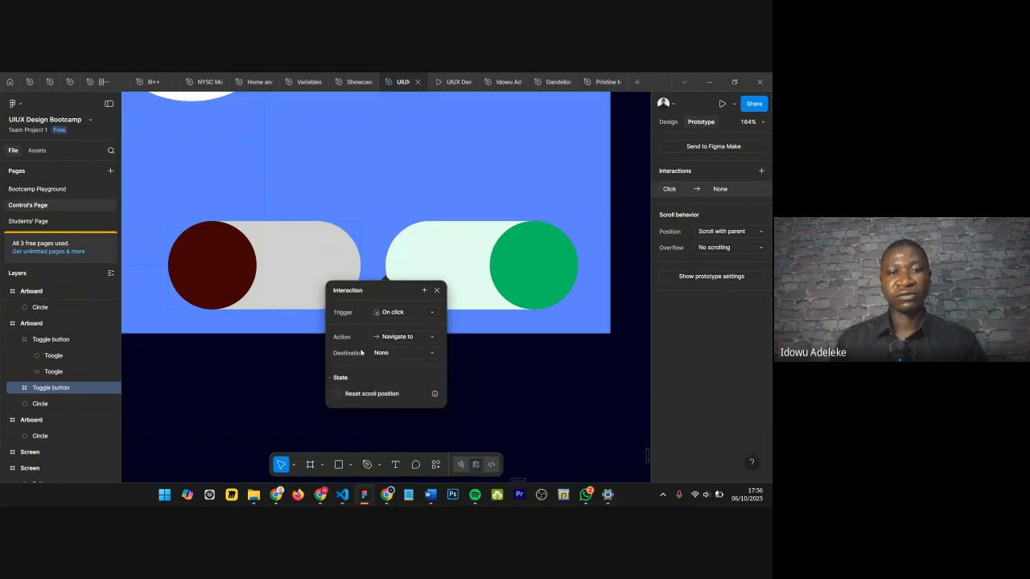
scroll(361, 352, "up", 5)
left_click(419, 221)
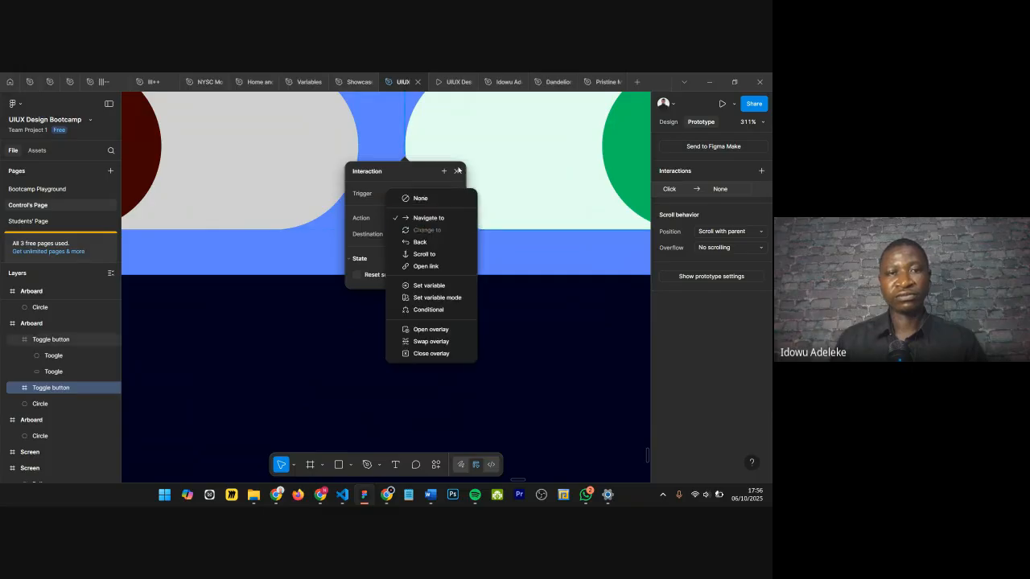
left_click(423, 218)
scroll(451, 215, "down", 3)
left_click(449, 215)
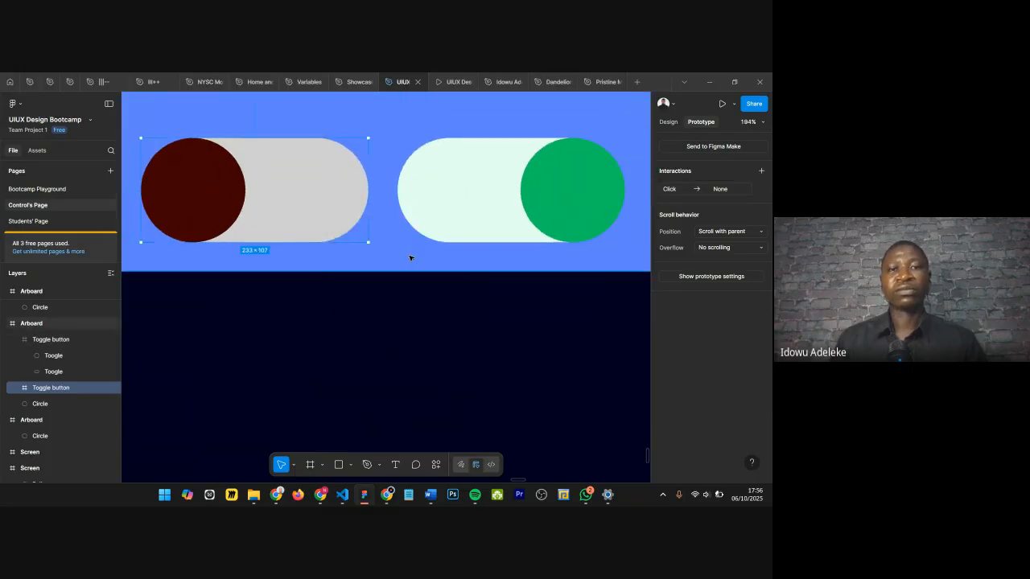
Step: Move the grey toggle button horizontally away from the green one, keeping both aligned in the first artboard
scroll(439, 211, "down", 4)
left_click(428, 213)
left_click(270, 220)
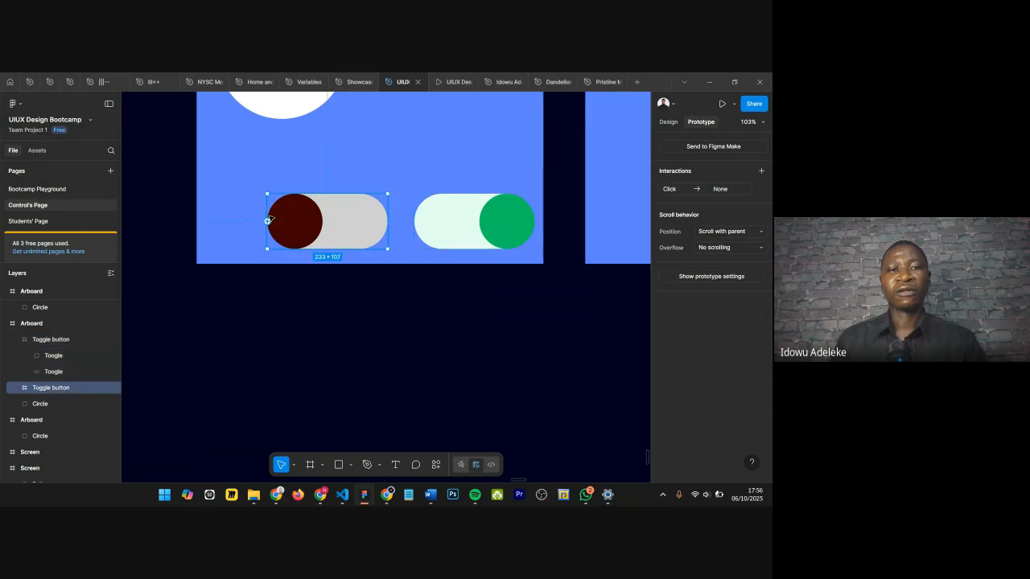
left_click_drag(298, 217, 268, 218)
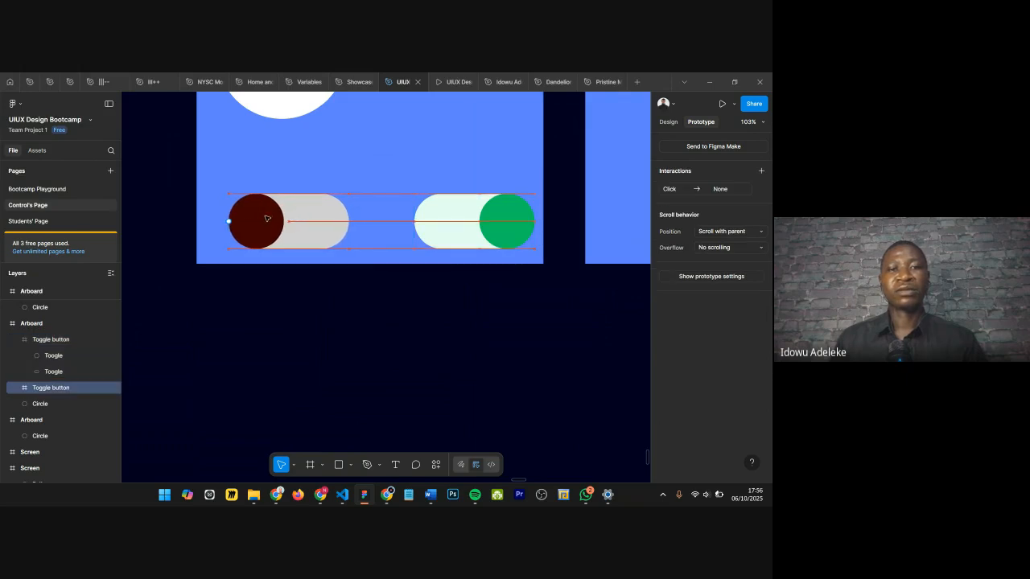
Step: Try to link the grey toggle button to the green one again, and remove the extra Hover and Drag interactions
left_click(426, 222)
left_click(330, 224)
left_click(423, 227)
left_click(318, 227)
left_click_drag(354, 225, 420, 223)
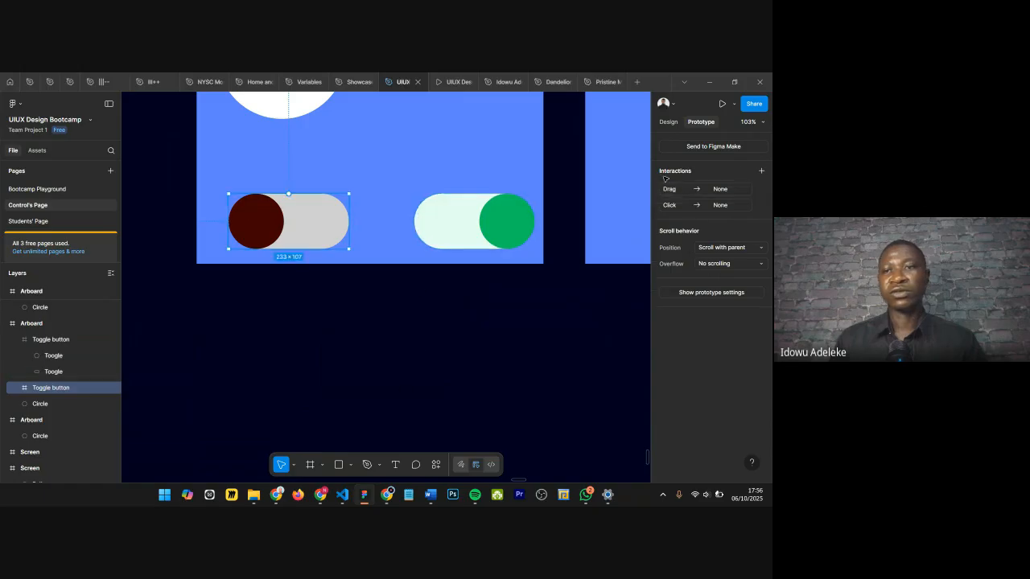
left_click_drag(452, 230, 452, 231)
scroll(424, 265, "up", 3)
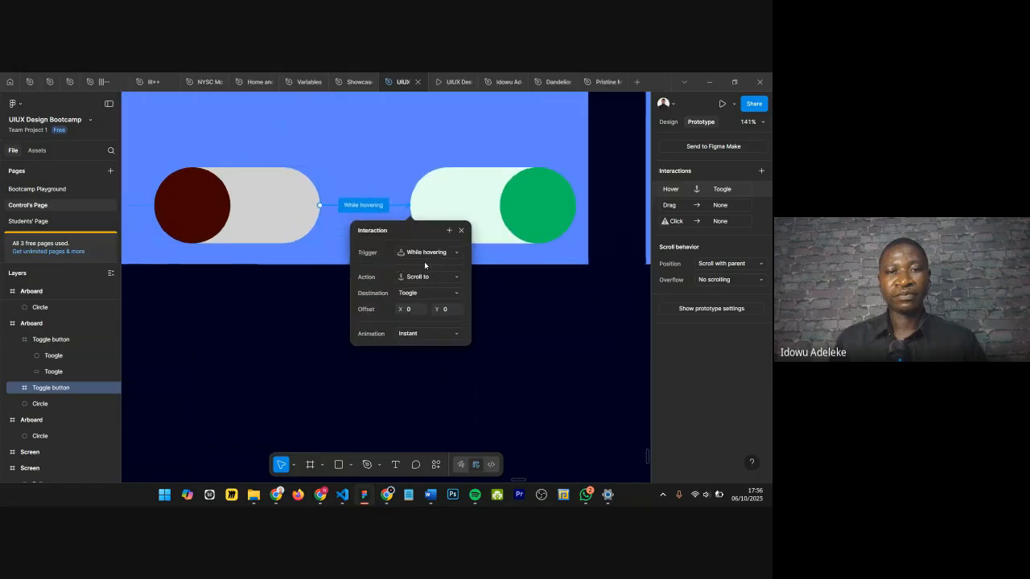
left_click(424, 254)
left_click(483, 234)
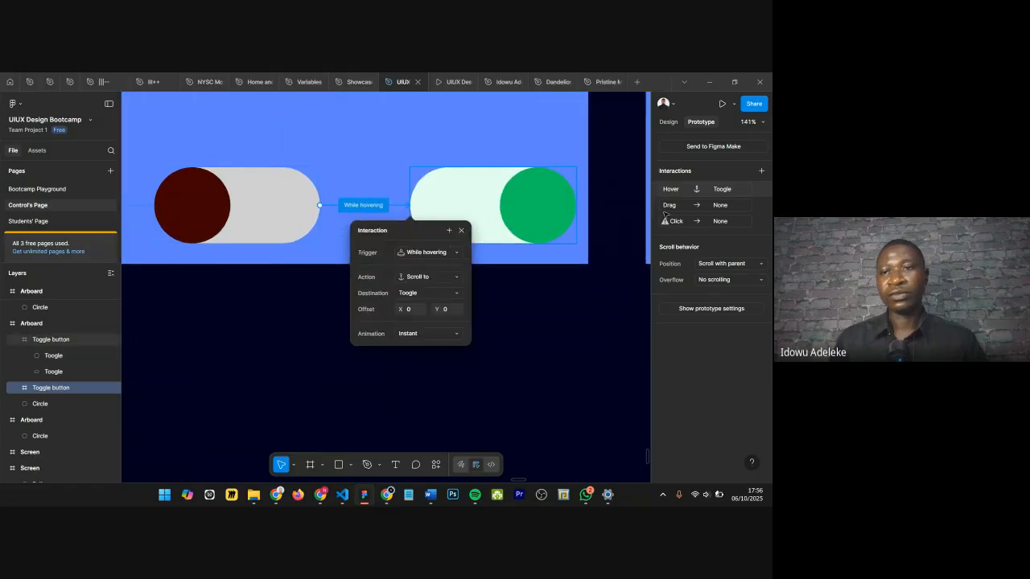
left_click(762, 206)
left_click(763, 190)
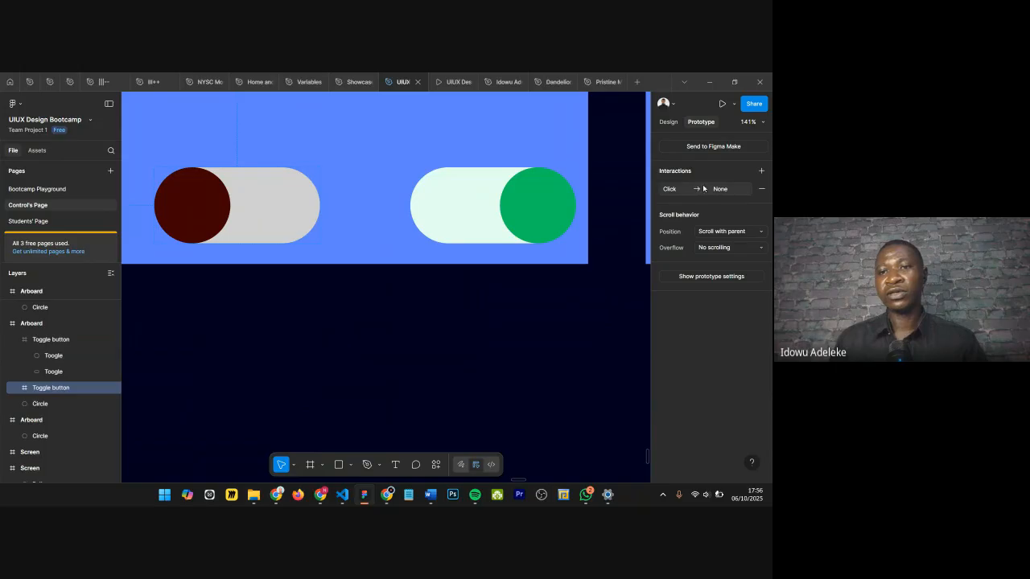
Step: Review the grey toggle button's On click interaction and its available actions
left_click(701, 189)
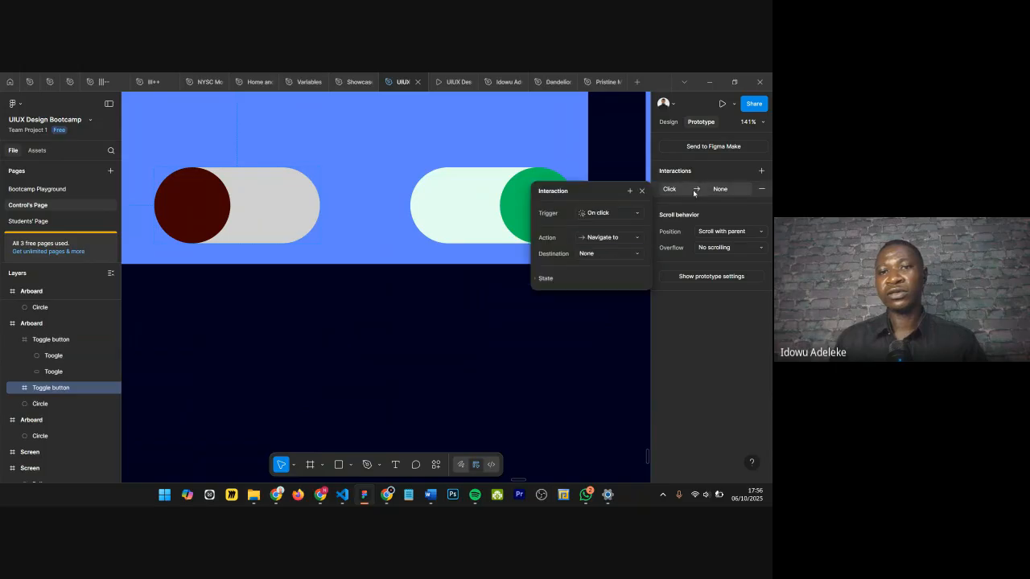
left_click(603, 237)
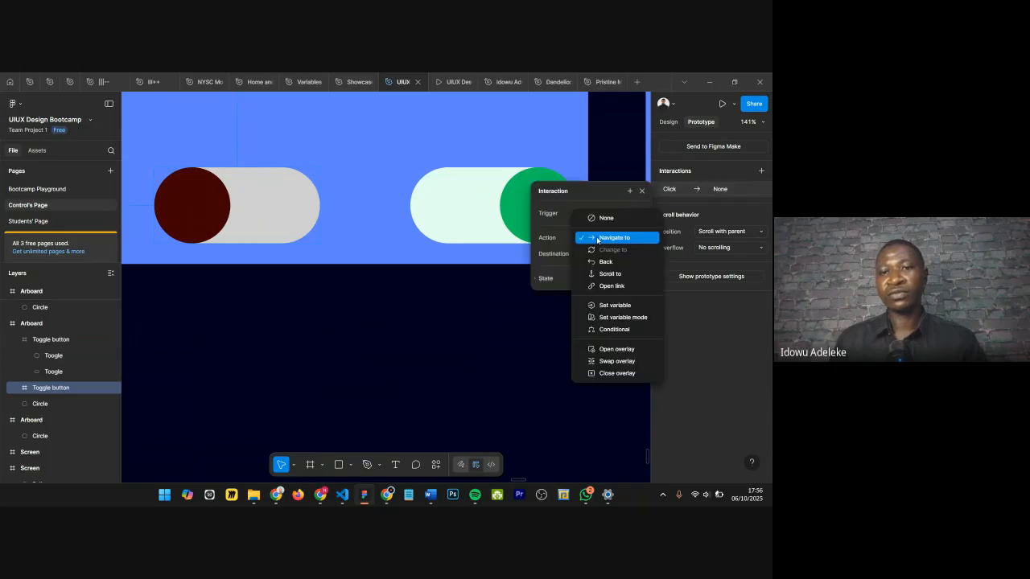
left_click(597, 238)
Step: Link the green toggle button to the grey one with On click and Scroll to, and set the animation to Animate
left_click(459, 214)
left_click_drag(302, 211, 277, 214)
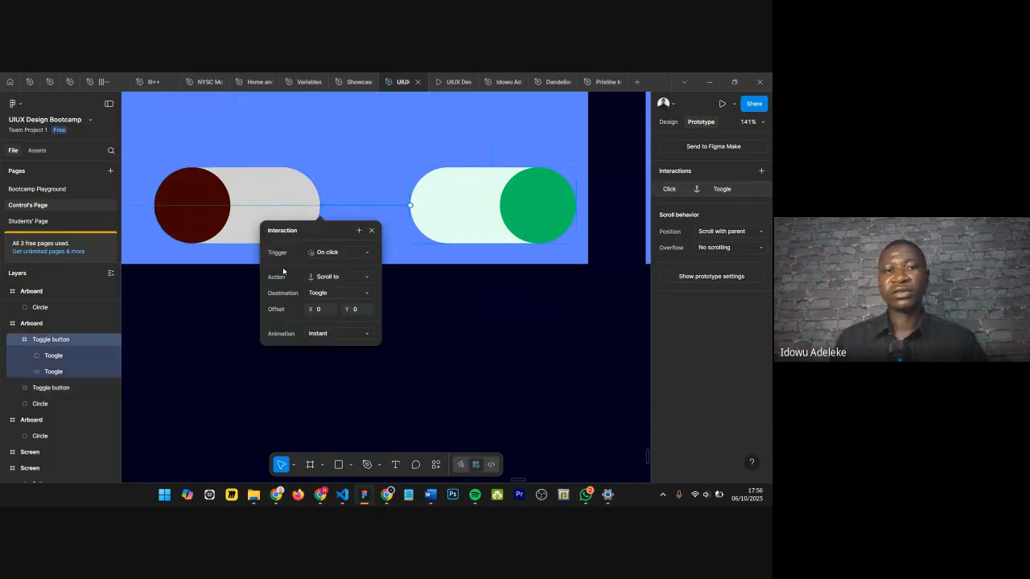
left_click(343, 253)
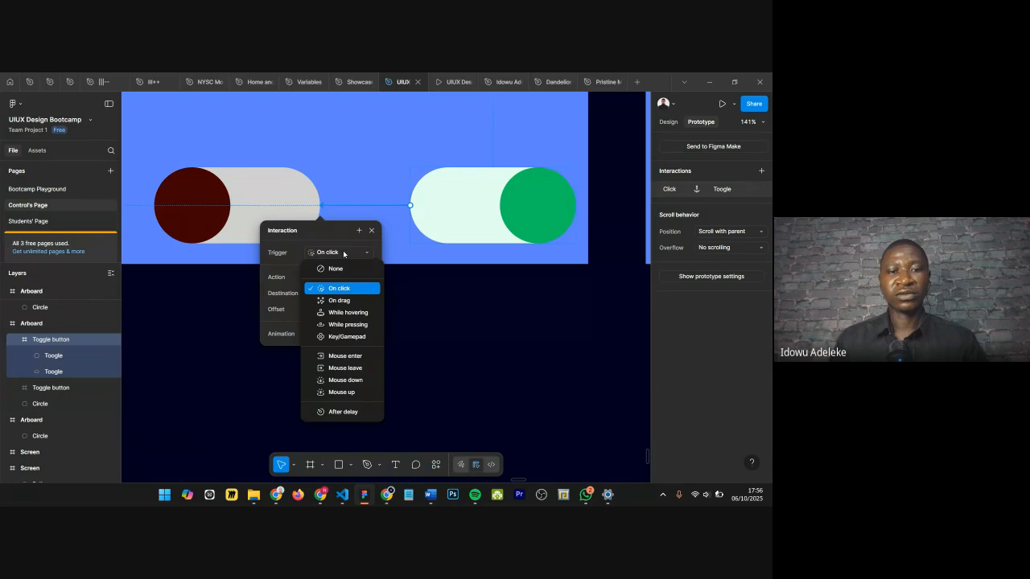
left_click(343, 253)
left_click(337, 334)
left_click(335, 362)
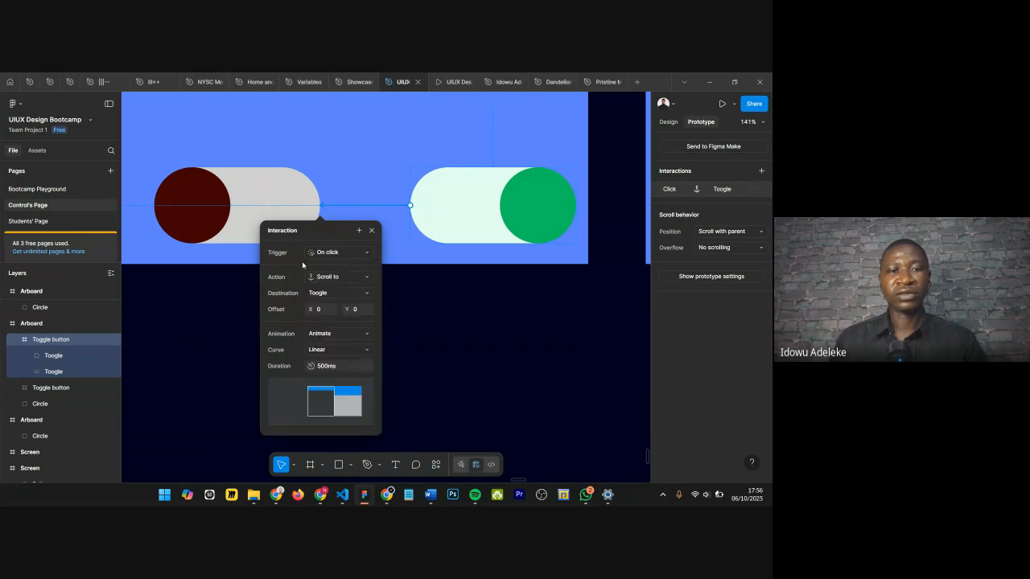
left_click(359, 231)
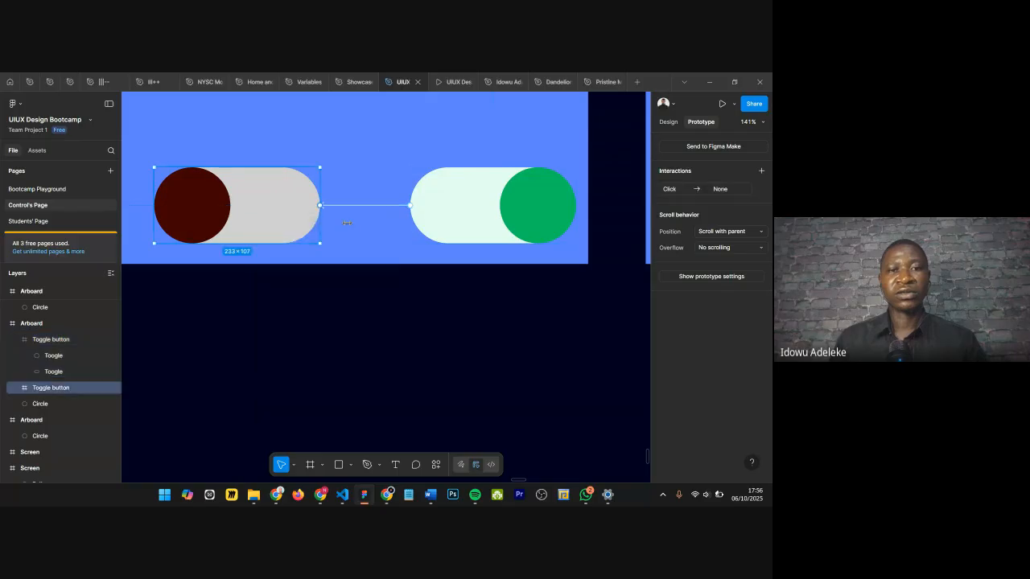
Step: Set the grey toggle button's On click interaction to navigate to the "Another Autyo La..." destination with Smart animate
left_click(676, 190)
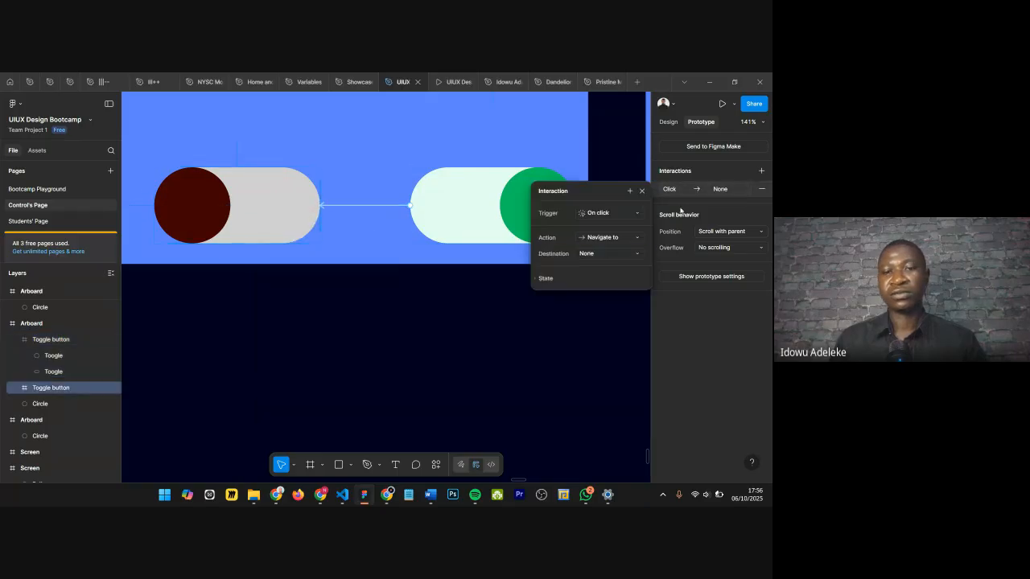
left_click(596, 254)
left_click(598, 256)
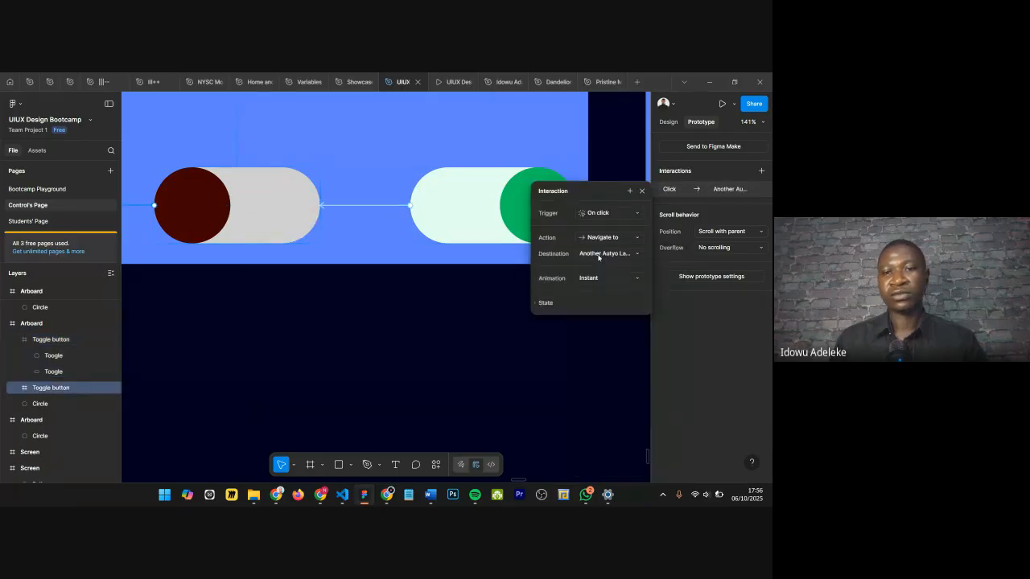
left_click(597, 279)
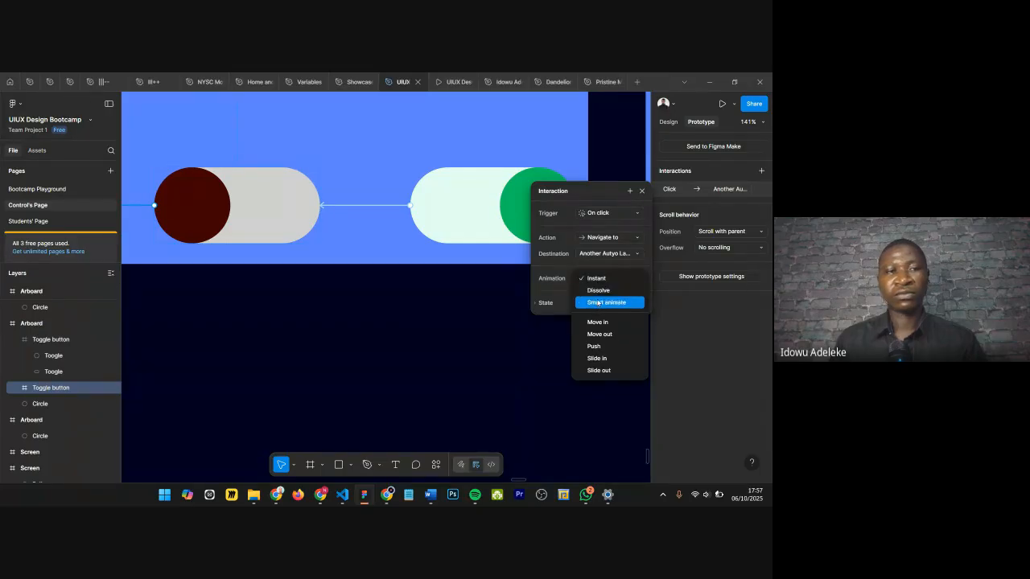
left_click(599, 303)
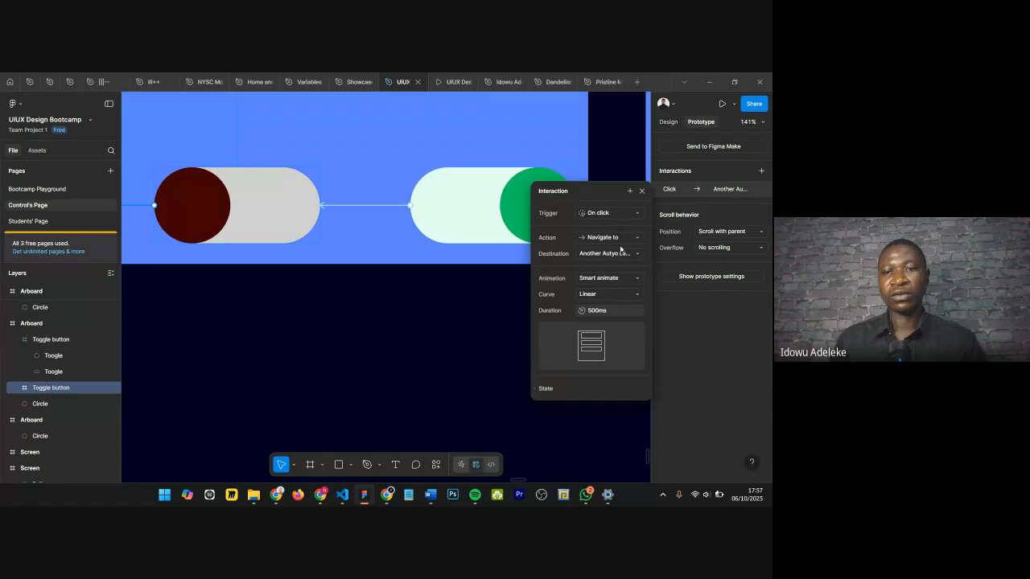
left_click(642, 191)
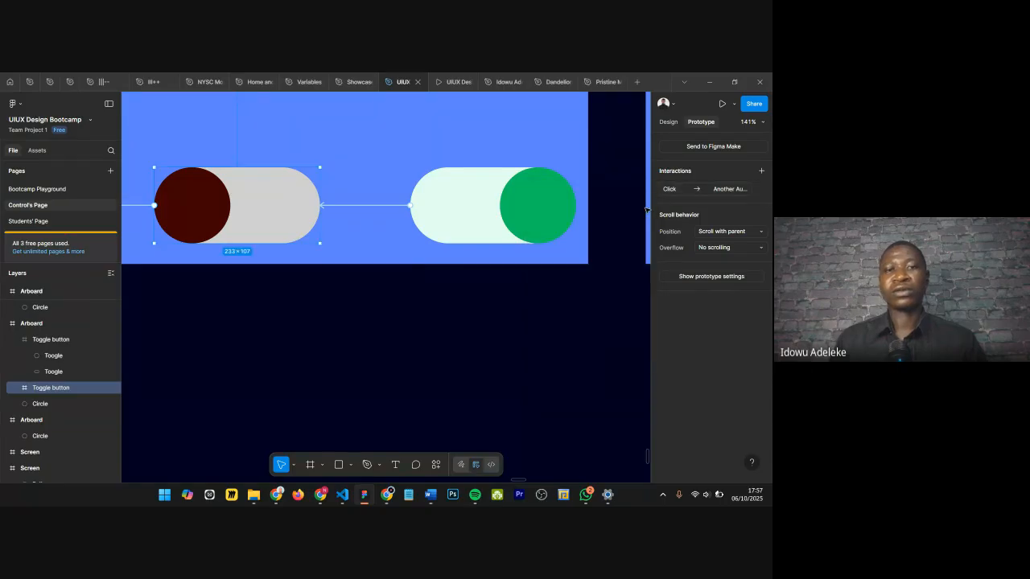
Step: Trace the grey toggle button's long connection line across the canvas and delete that connection
scroll(263, 207, "down", 3)
scroll(263, 207, "down", 10)
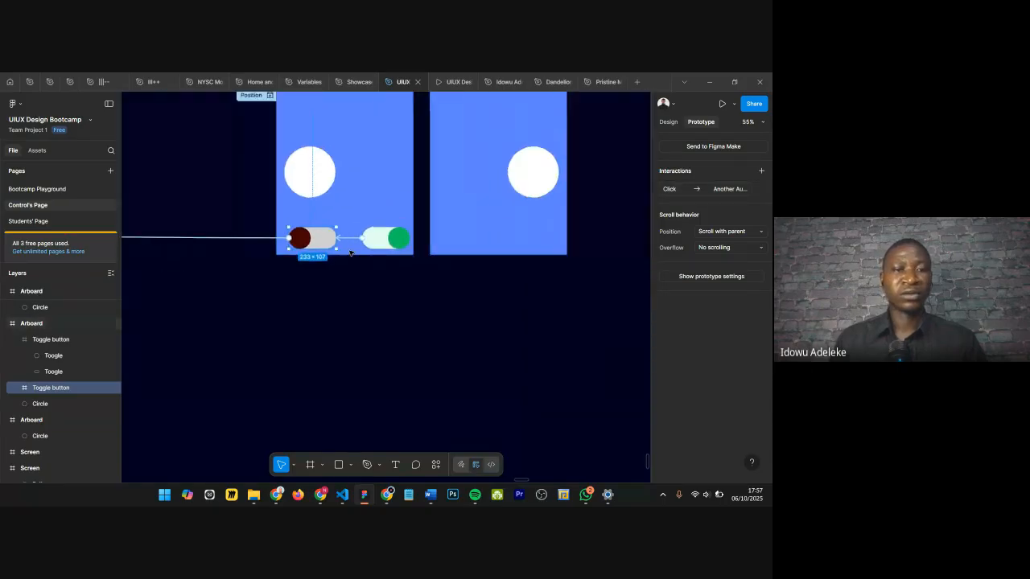
scroll(309, 270, "down", 5)
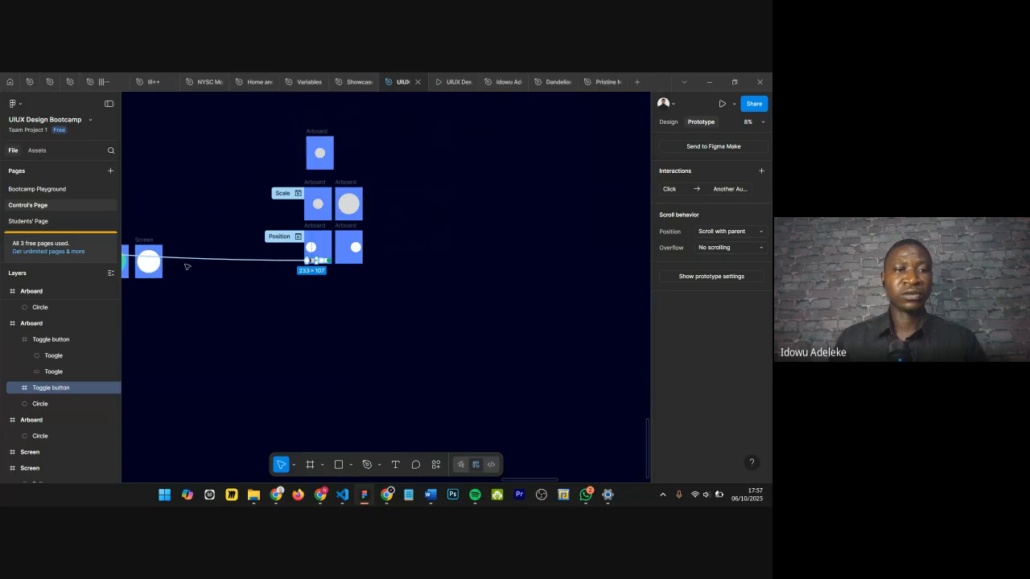
scroll(187, 267, "left", 10)
scroll(202, 259, "up", 1)
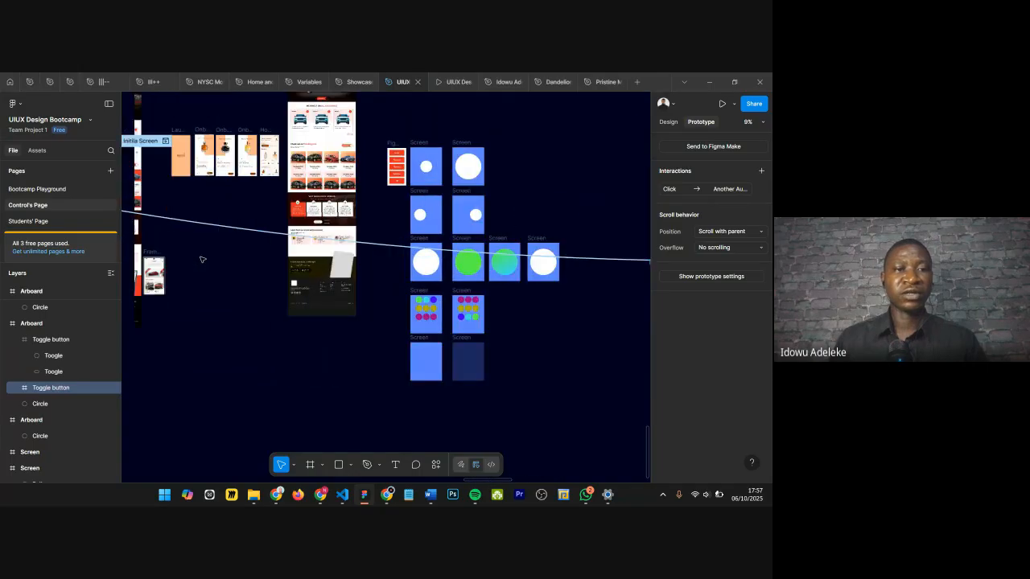
scroll(202, 259, "down", 3)
scroll(199, 244, "left", 5)
scroll(199, 244, "left", 8)
scroll(199, 242, "up", 3)
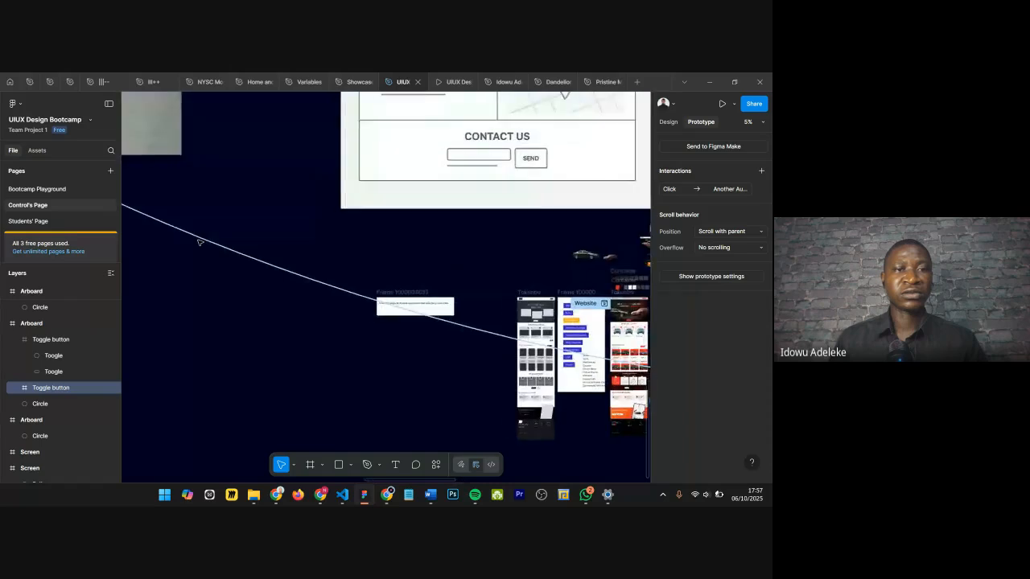
scroll(200, 242, "down", 1)
left_click(200, 242)
key("Delete")
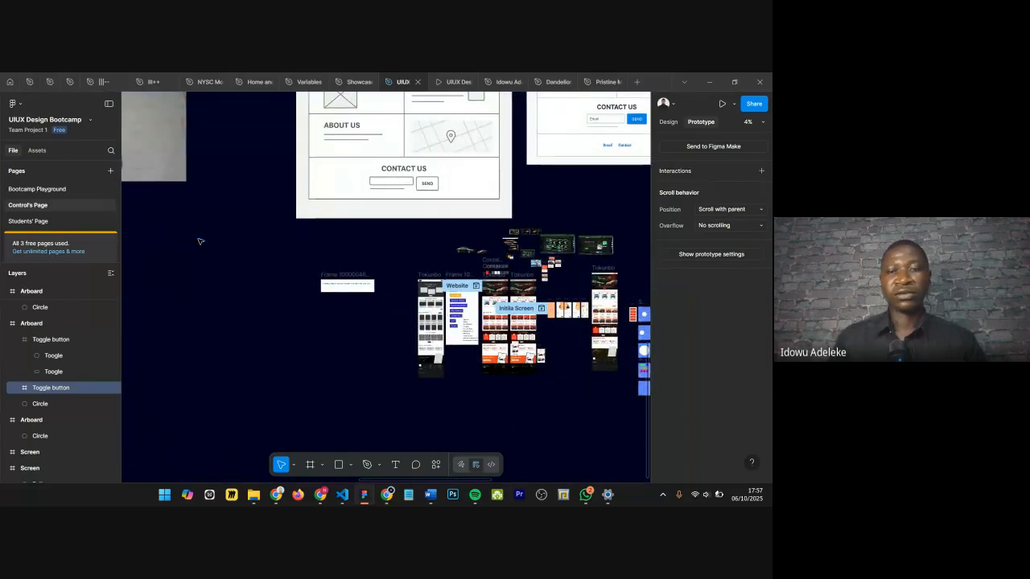
Step: Link the grey toggle button to the green one with On click and Scroll to, using the Animate animation
scroll(201, 241, "right", 5)
scroll(369, 358, "up", 6)
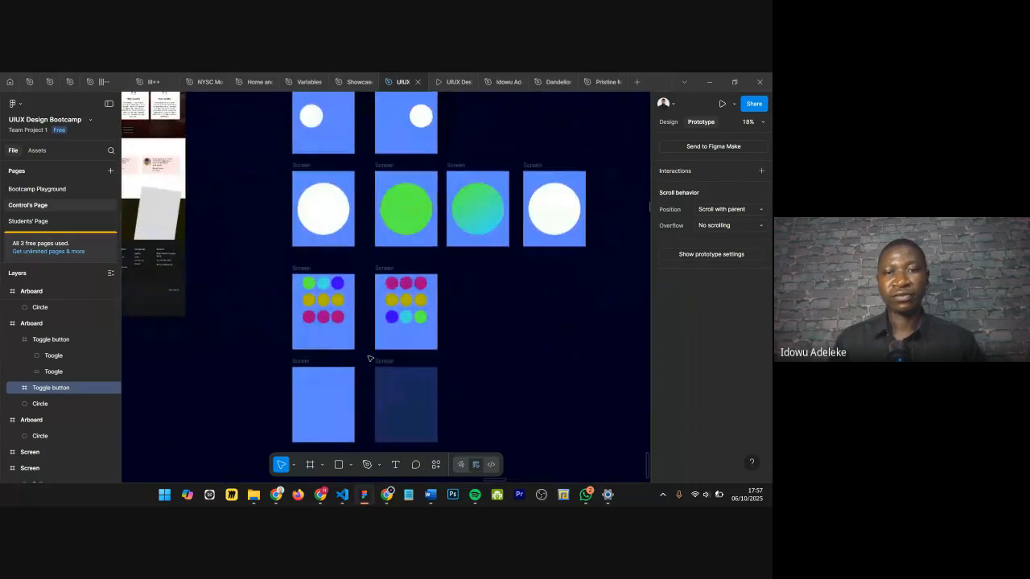
scroll(370, 358, "right", 3)
scroll(556, 236, "up", 1)
scroll(556, 236, "right", 4)
scroll(447, 197, "up", 8)
scroll(432, 196, "right", 3)
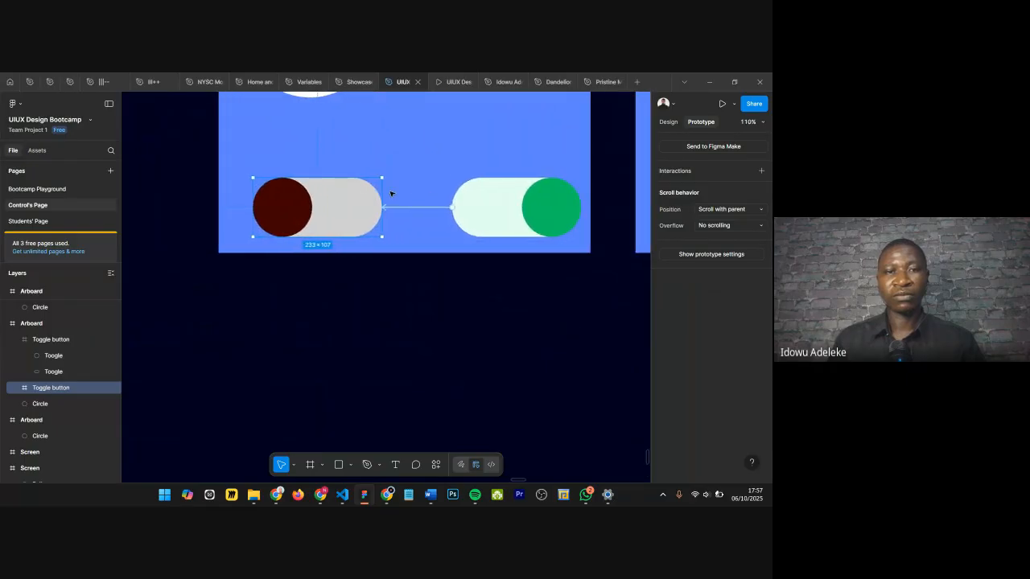
scroll(391, 193, "up", 3)
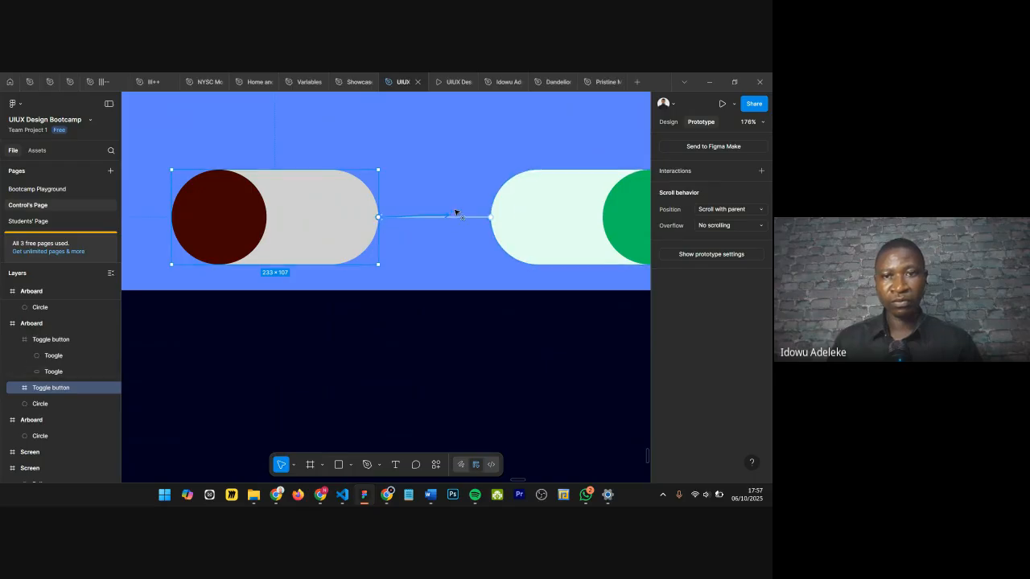
left_click_drag(493, 194, 501, 197)
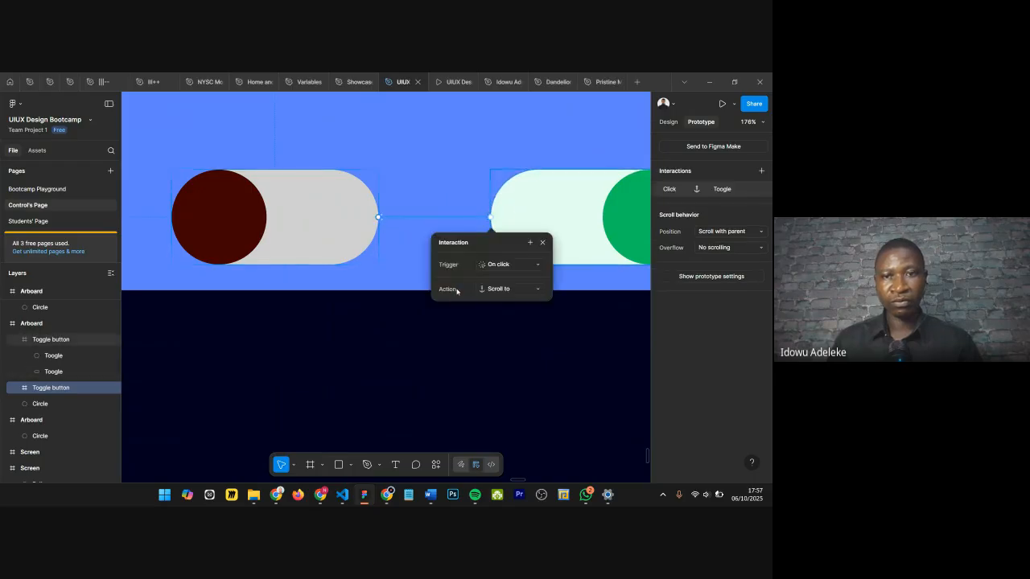
left_click(503, 265)
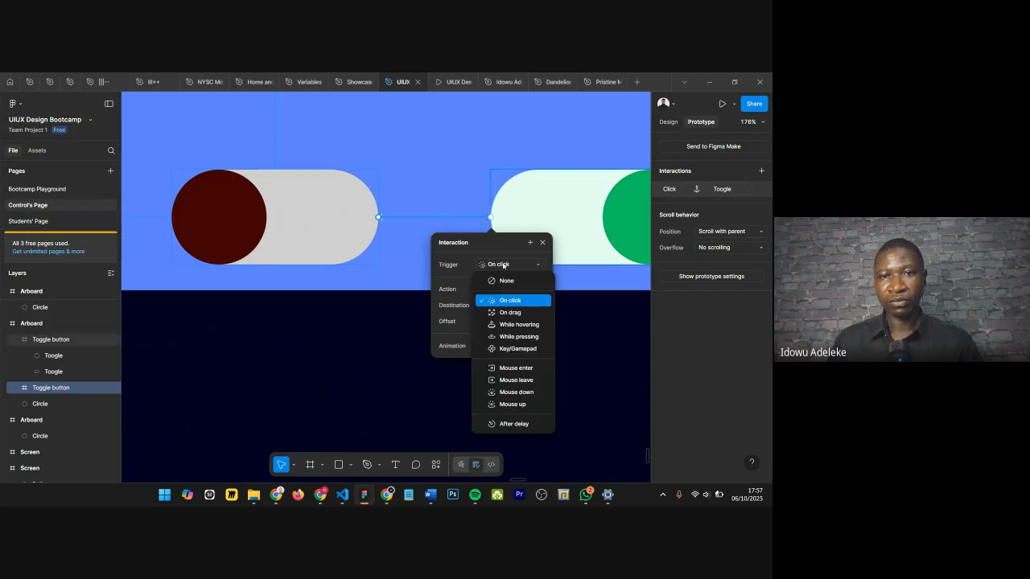
left_click(507, 300)
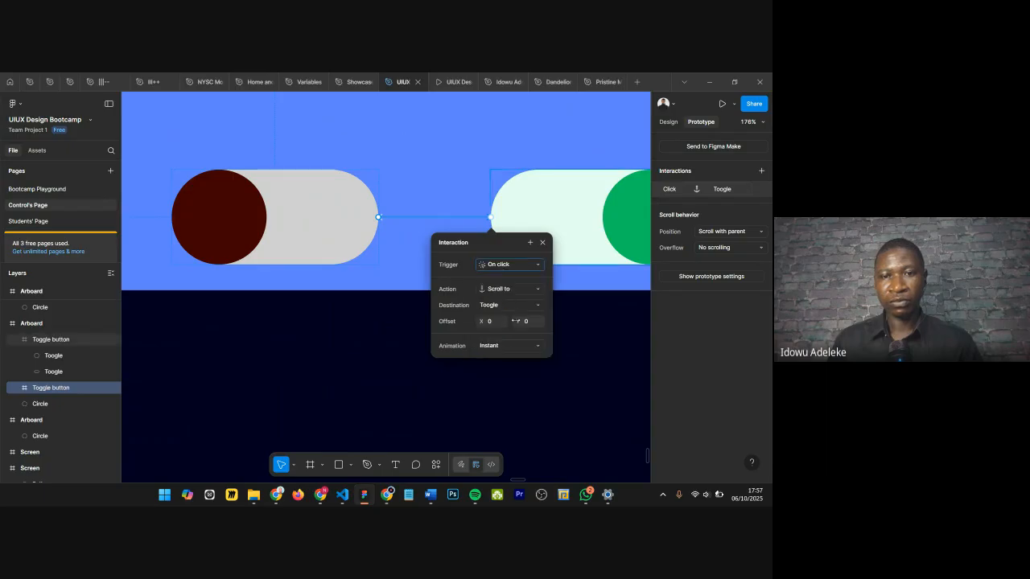
left_click(486, 343)
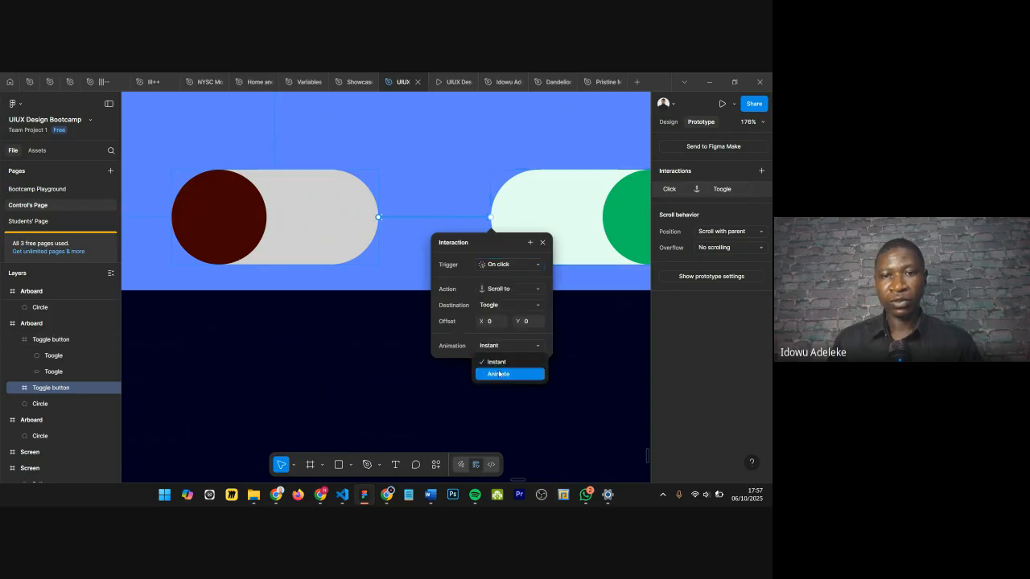
left_click(492, 373)
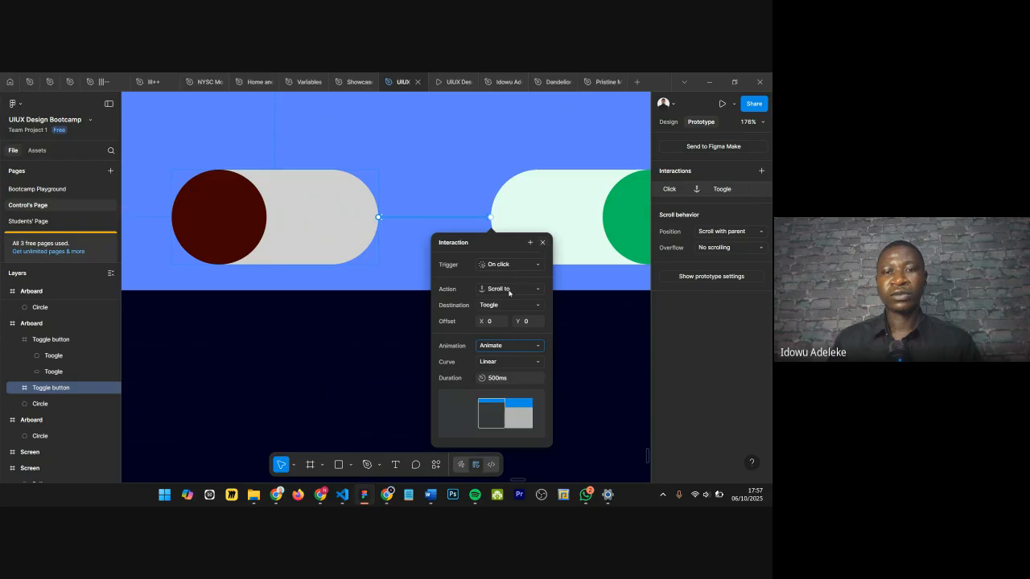
Step: Change the action of the grey toggle button's On click interaction to Navigate to
left_click(509, 290)
left_click(516, 256)
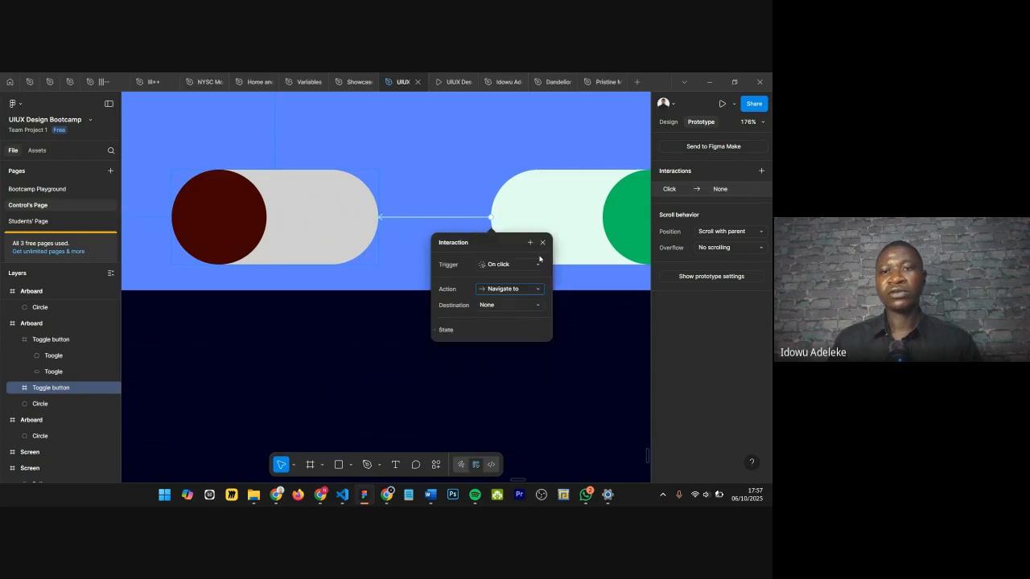
left_click(542, 243)
Step: Test the grey toggle button in the prototype preview and return to the design file
left_click(454, 82)
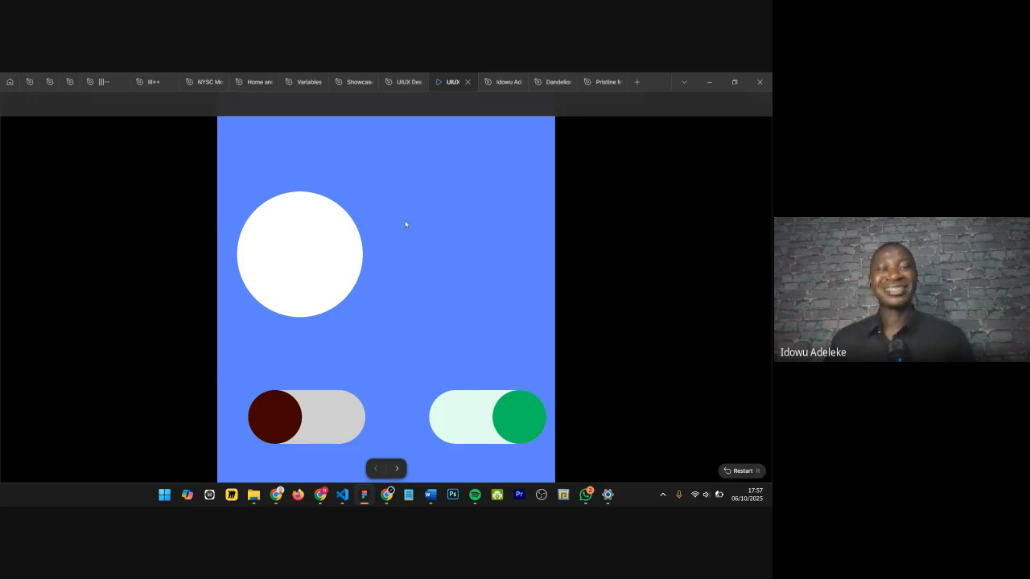
left_click(277, 414)
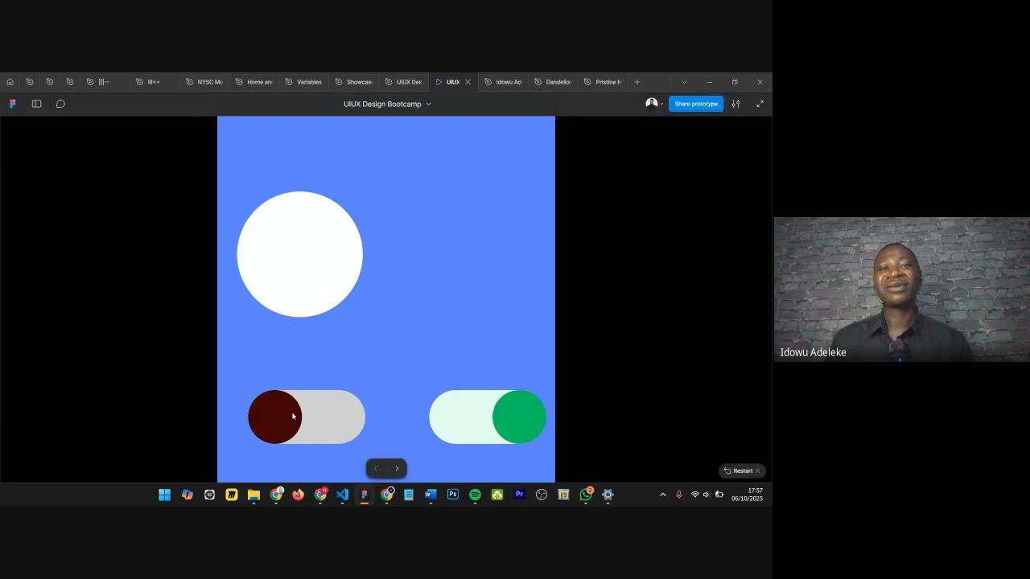
left_click(400, 82)
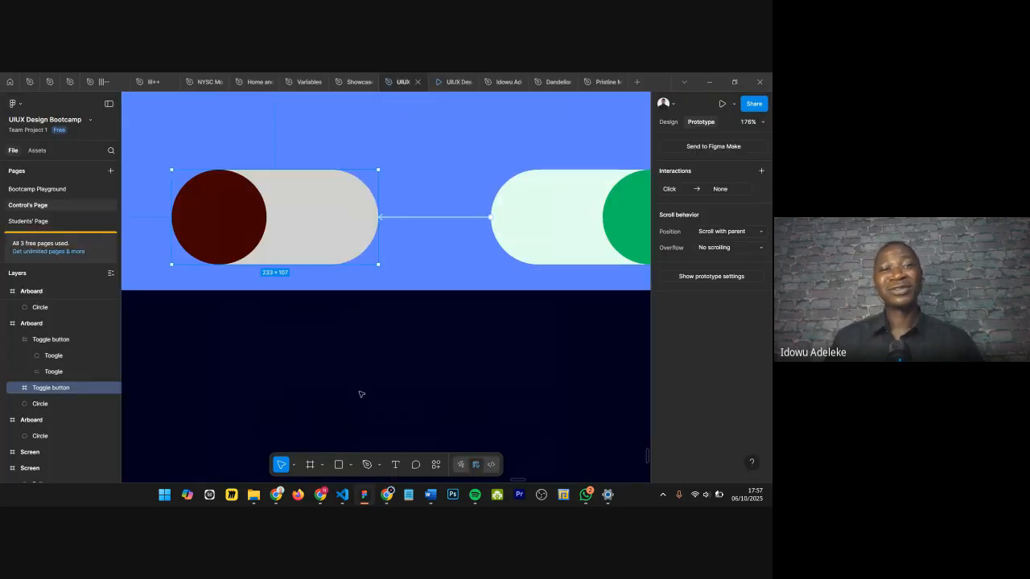
Step: Move both toggle buttons together out of the artboard onto the empty canvas below it
scroll(378, 289, "down", 5)
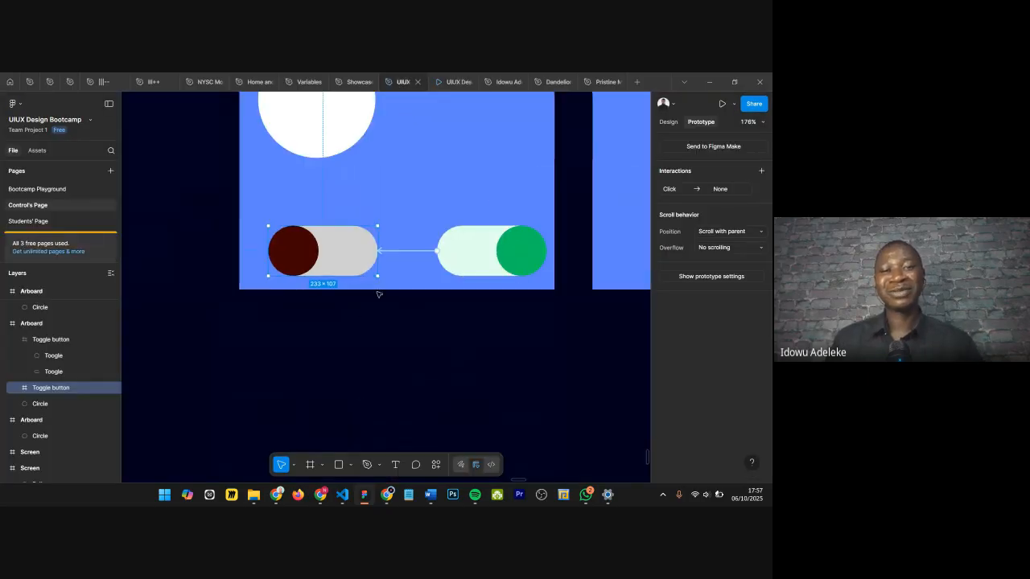
left_click(465, 257, "shift")
left_click_drag(354, 256, 383, 370)
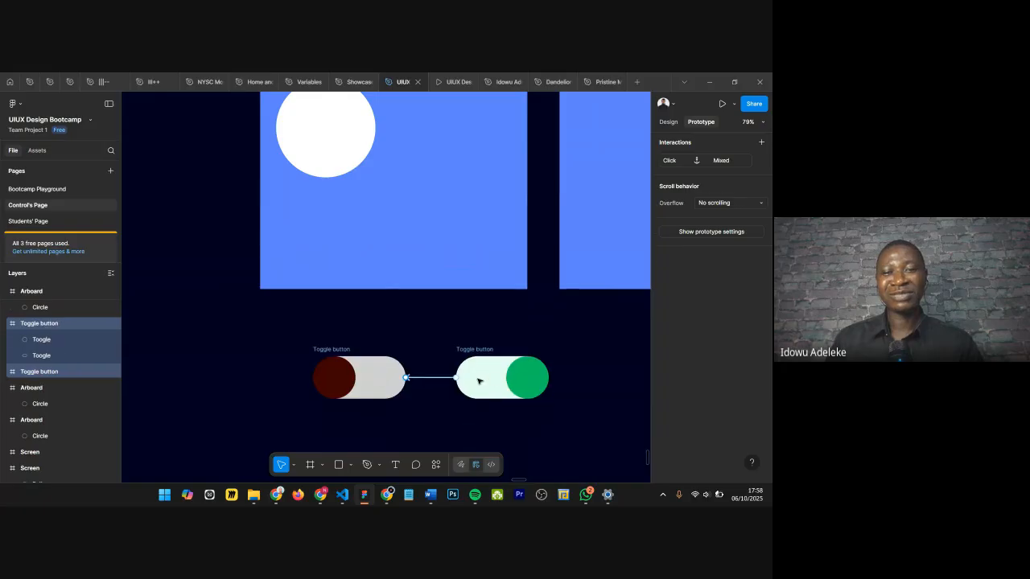
scroll(459, 414, "up", 3)
left_click(458, 415)
left_click(304, 359)
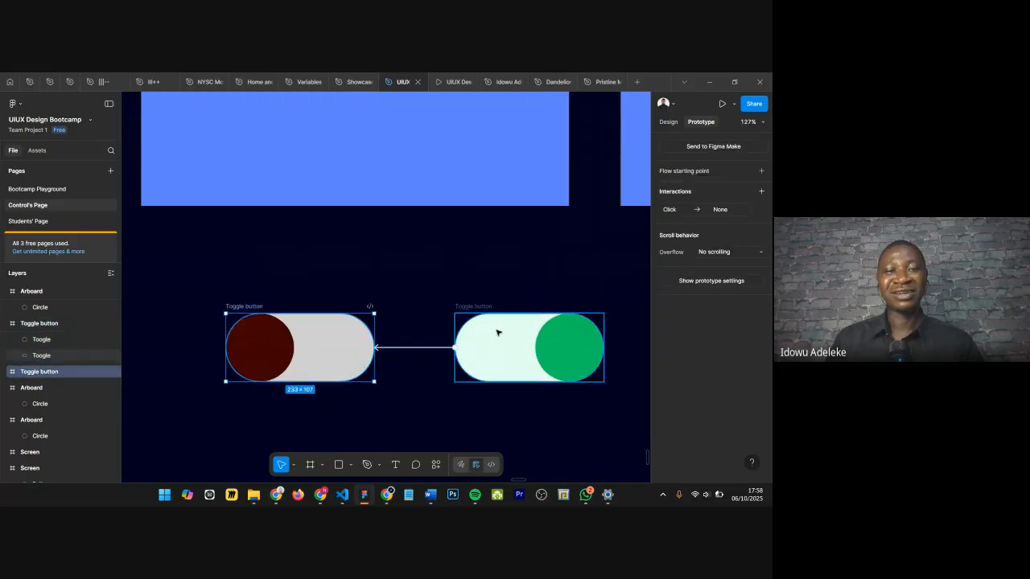
scroll(493, 332, "down", 2)
left_click(250, 294)
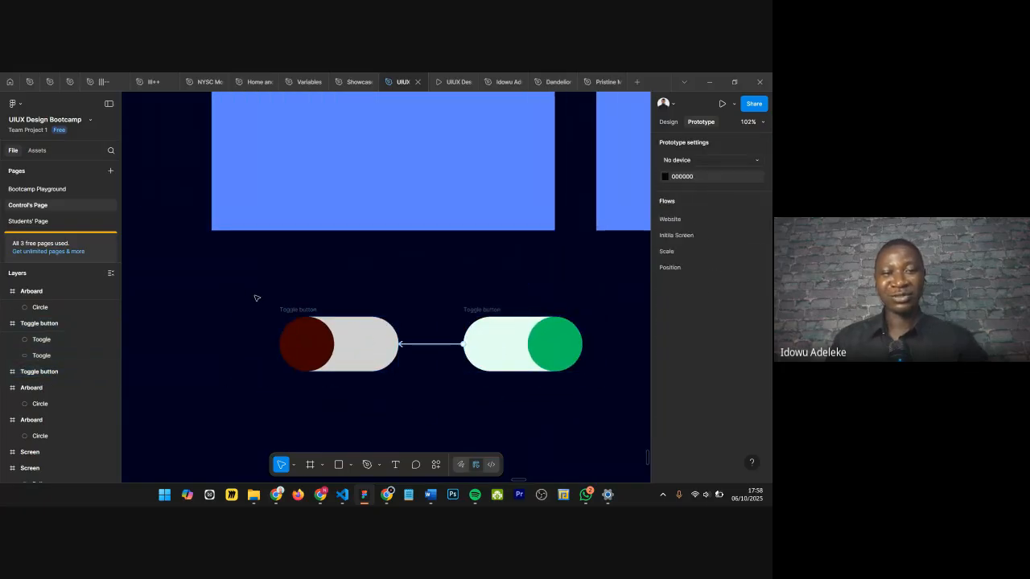
Step: Draw a frame of about 354 × 254 around the grey toggle button and fill it with the artboard's sampled blue
key("f")
left_click_drag(251, 282, 432, 413)
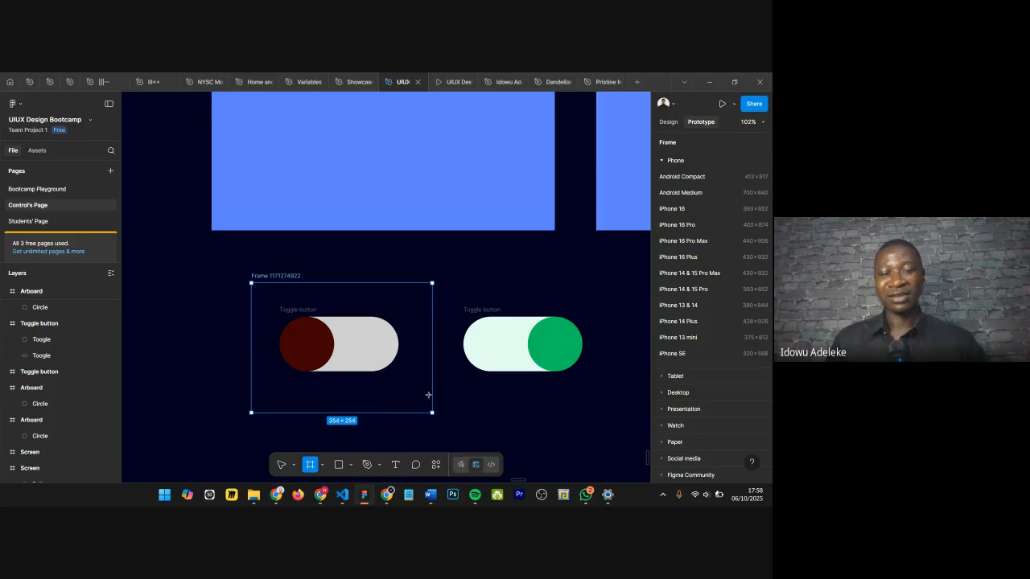
key("i")
left_click(416, 172)
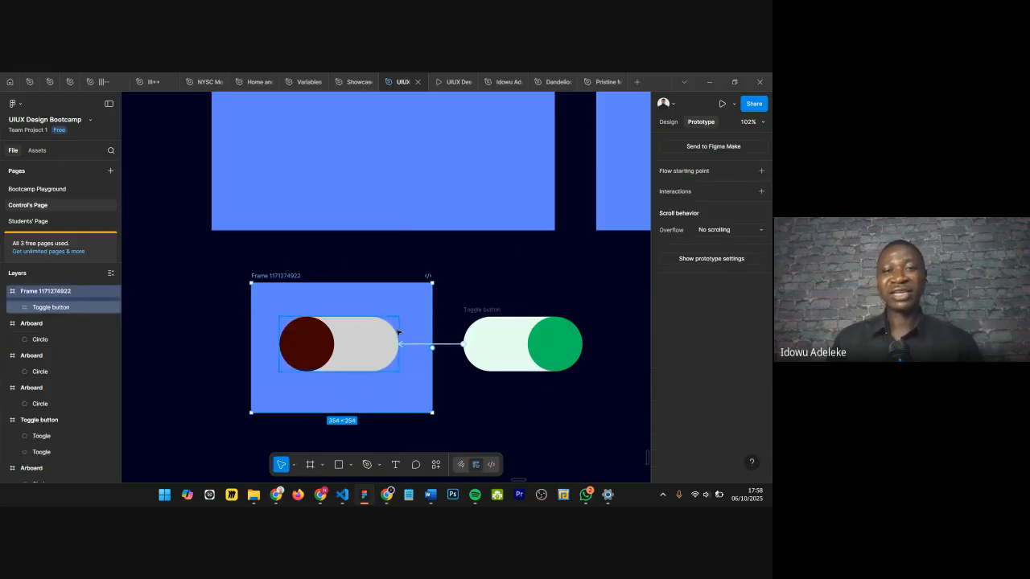
Step: Draw a frame of about 306 × 254 around the green toggle button and give it the artboard's sampled blue fill
key("f")
left_click_drag(449, 283, 605, 412)
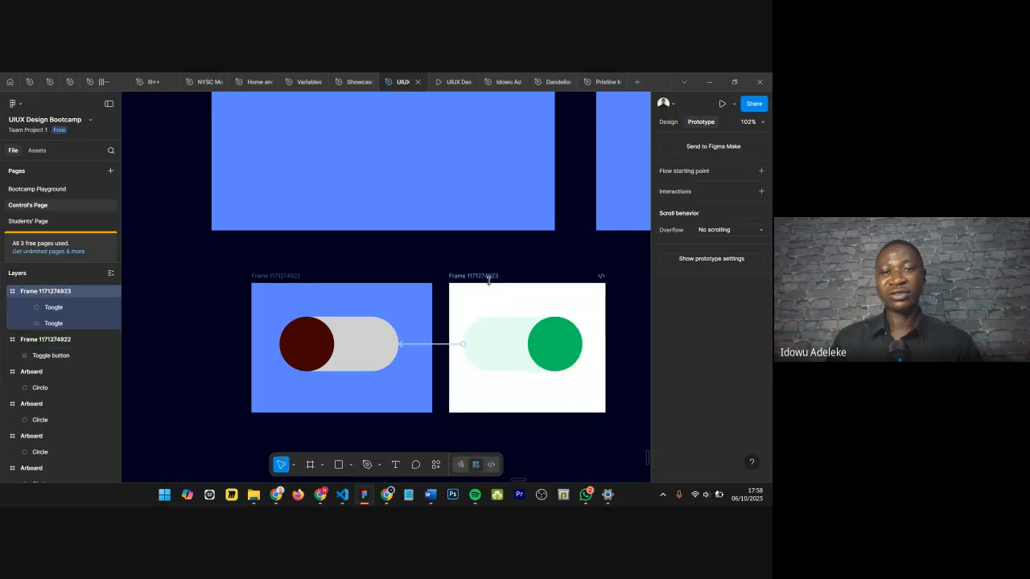
key("i")
left_click(468, 204)
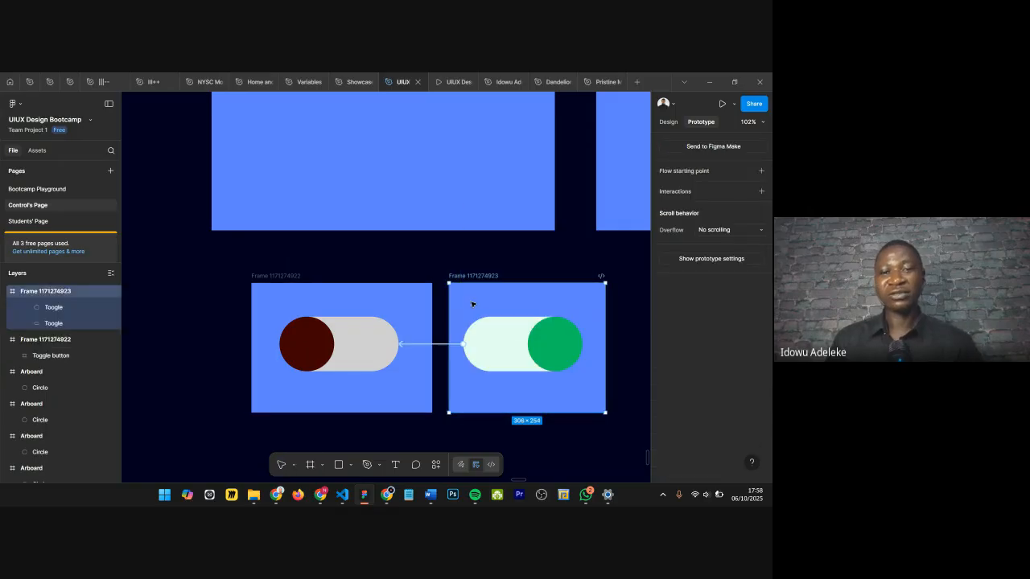
Step: Check the prototype preview, return to the design file, and delete the connection running from the green toggle to the grey toggle
scroll(484, 323, "up", 3)
left_click(297, 343)
scroll(297, 330, "down", 1)
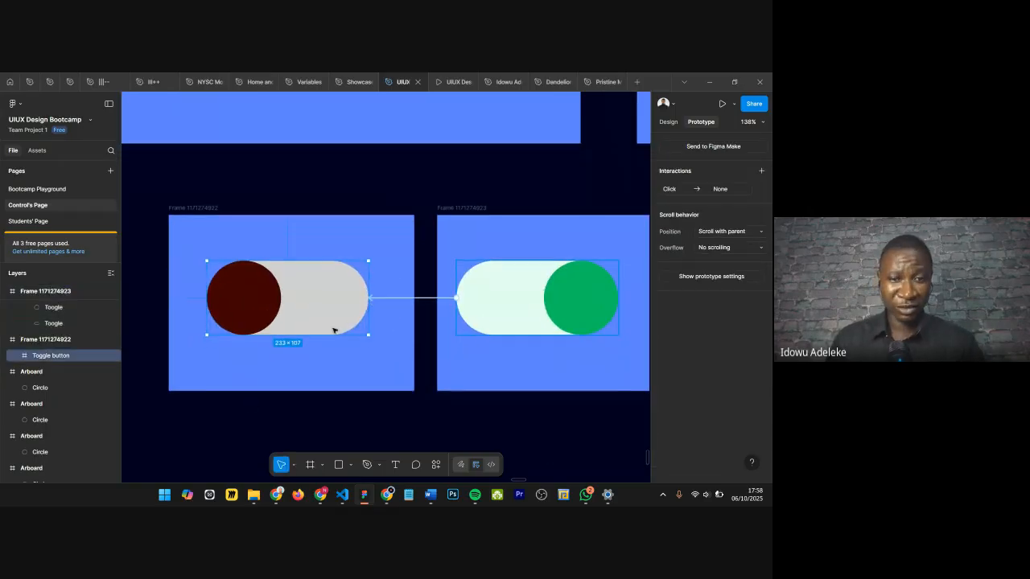
scroll(352, 322, "down", 5)
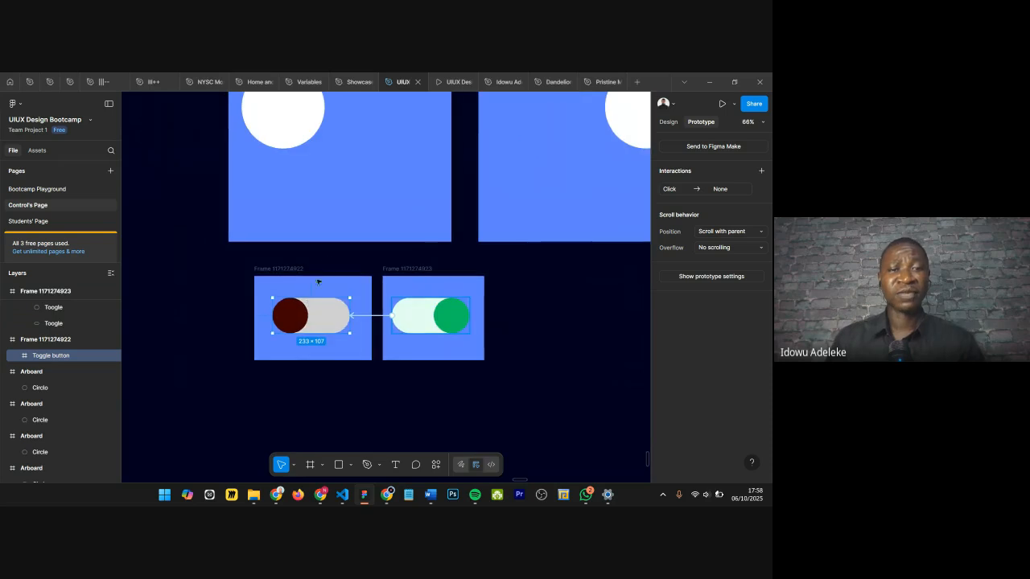
scroll(326, 252, "up", 4)
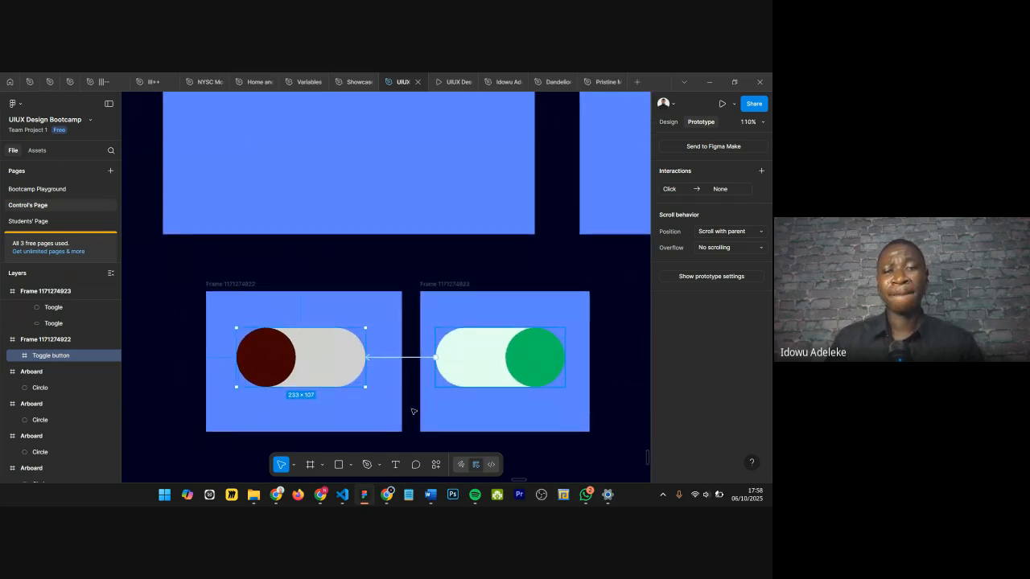
scroll(483, 181, "down", 1)
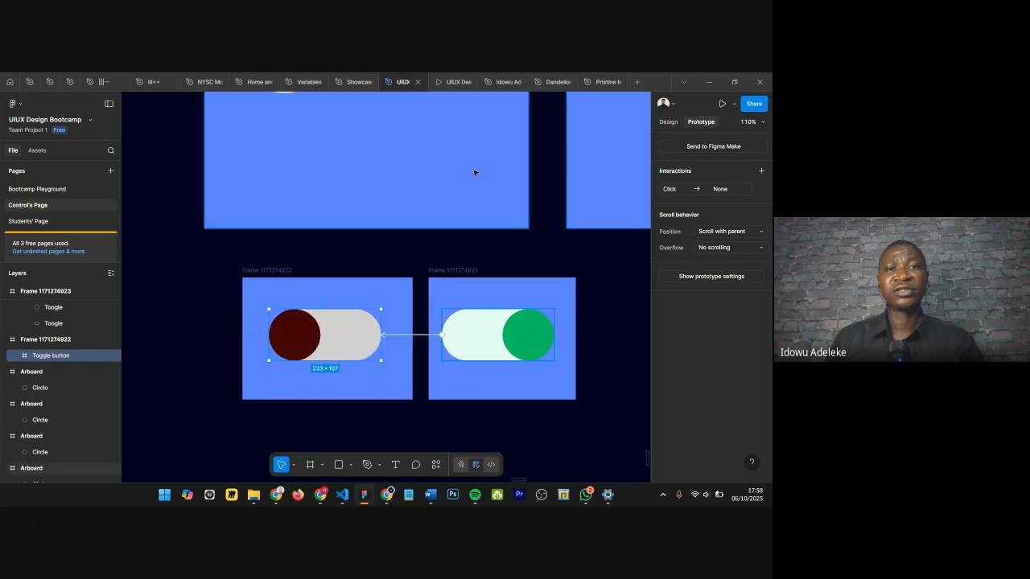
left_click(448, 83)
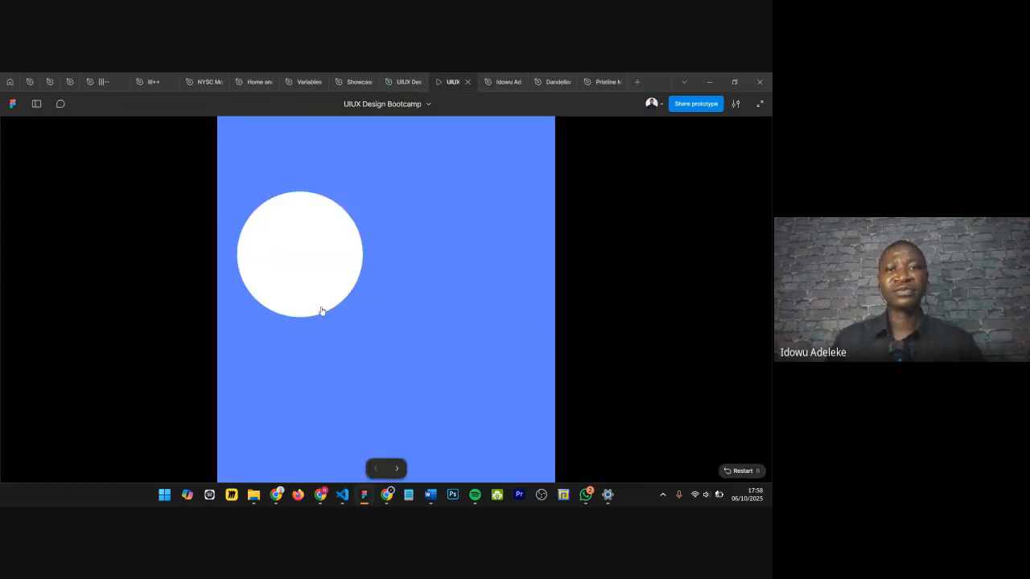
left_click(402, 82)
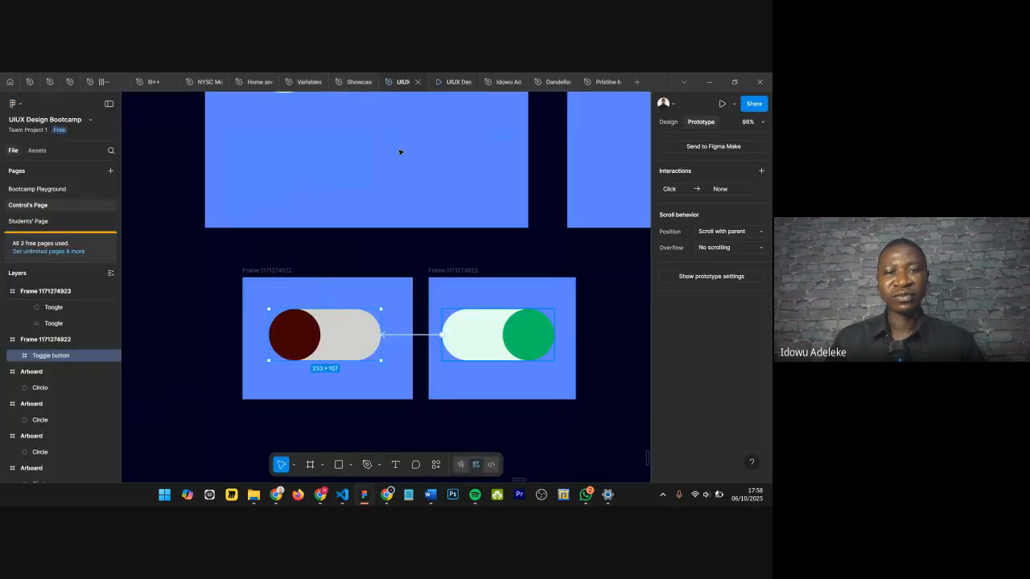
left_click(414, 337)
key("Delete")
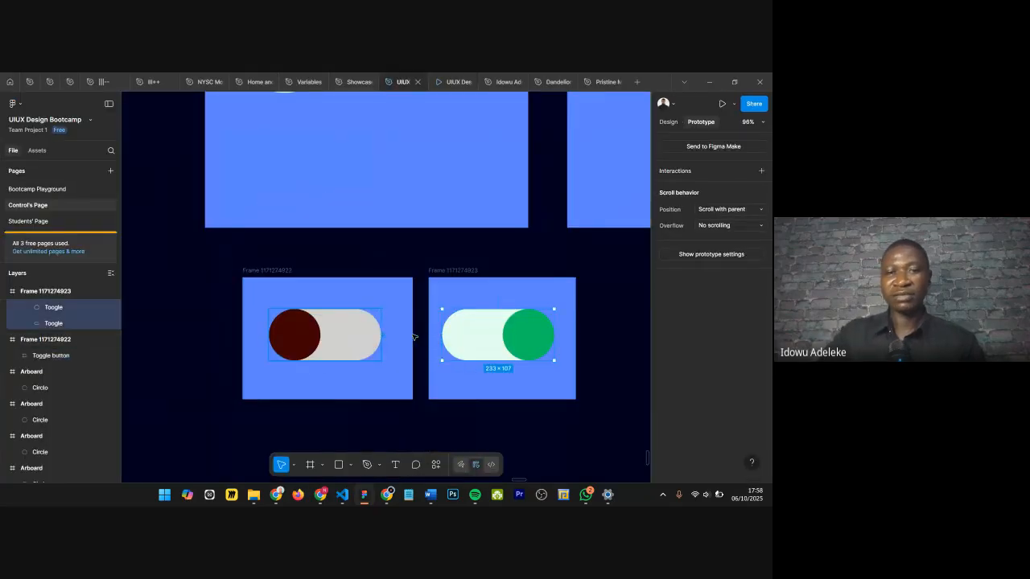
scroll(387, 302, "up", 3)
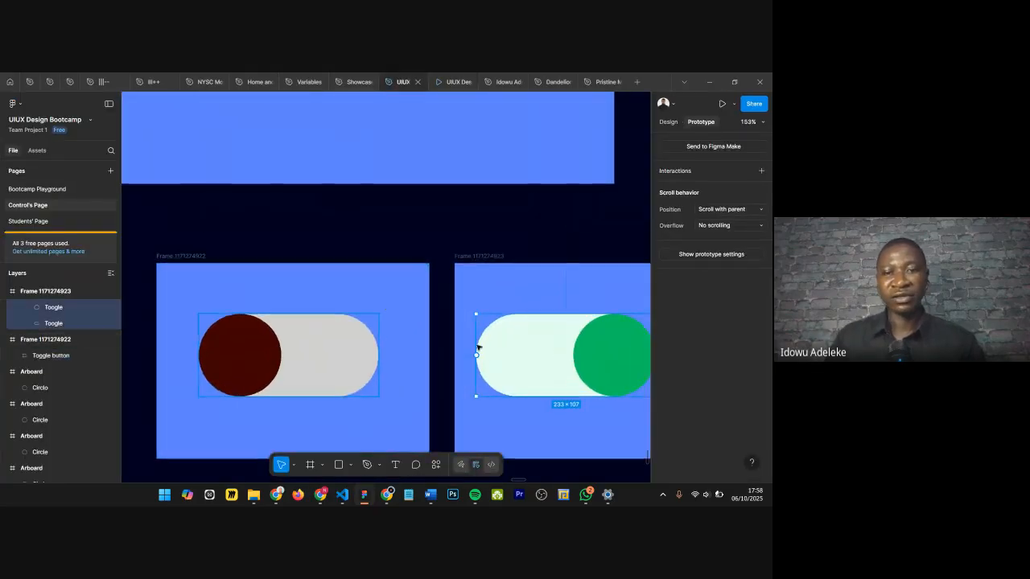
left_click(360, 362)
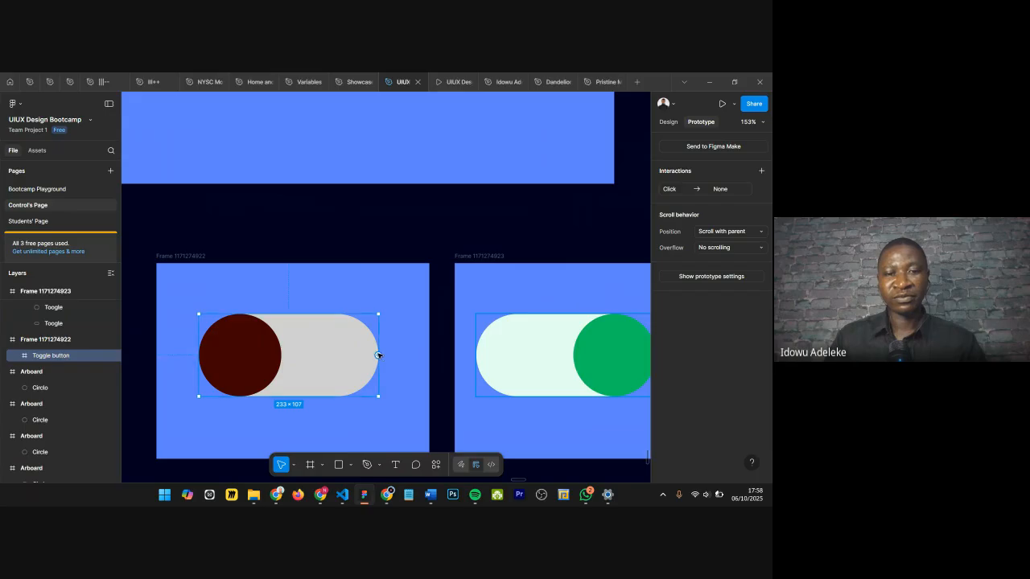
scroll(364, 316, "down", 2)
left_click_drag(374, 344, 447, 344)
left_click(441, 400)
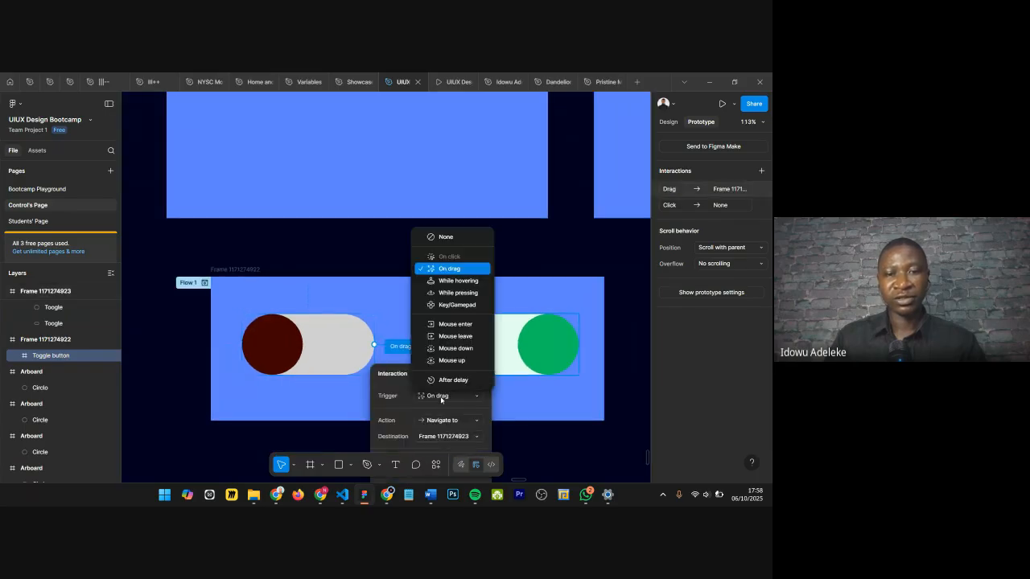
left_click(561, 241)
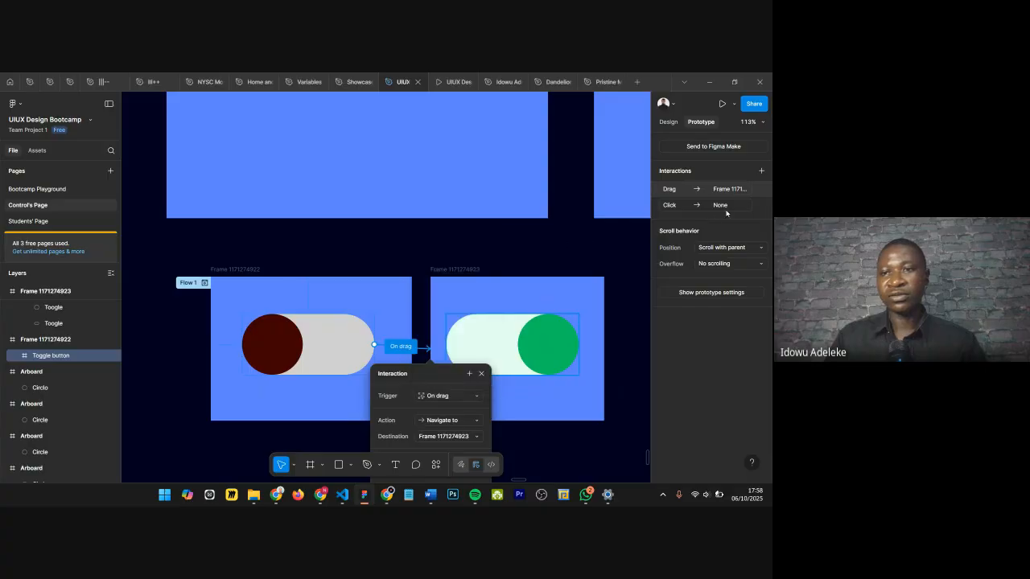
left_click(762, 189)
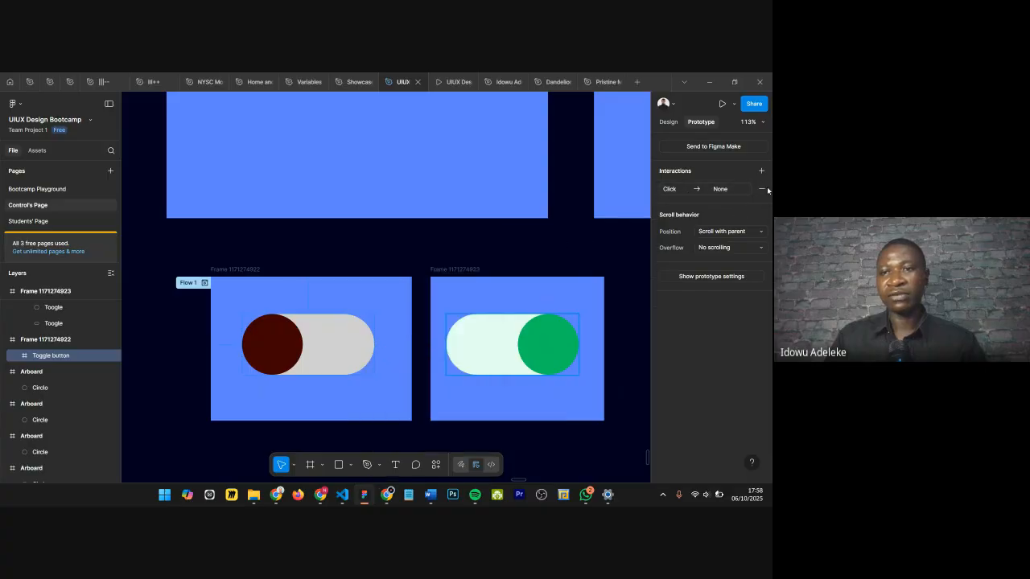
left_click(762, 189)
left_click_drag(373, 344, 454, 342)
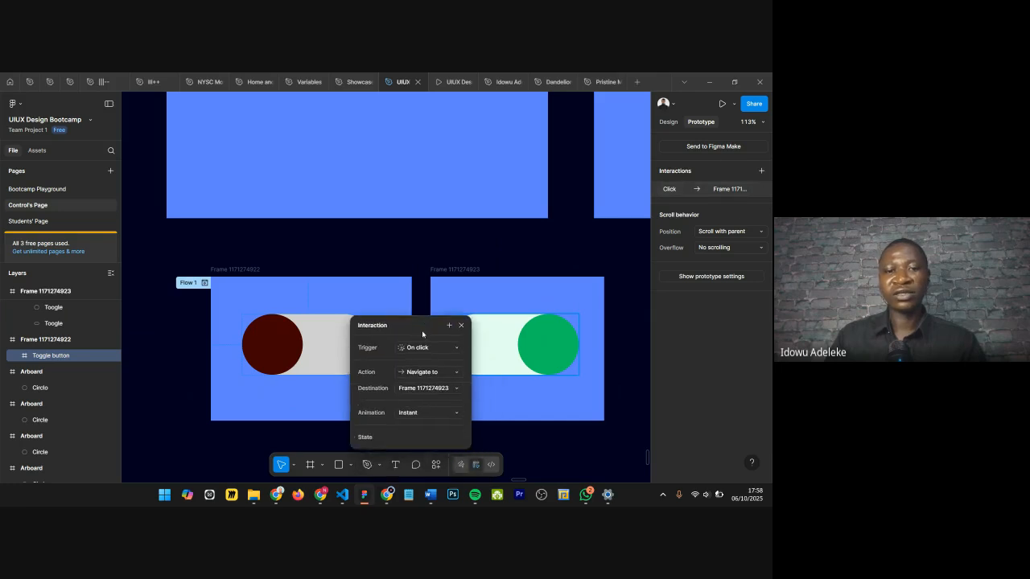
scroll(431, 362, "down", 5)
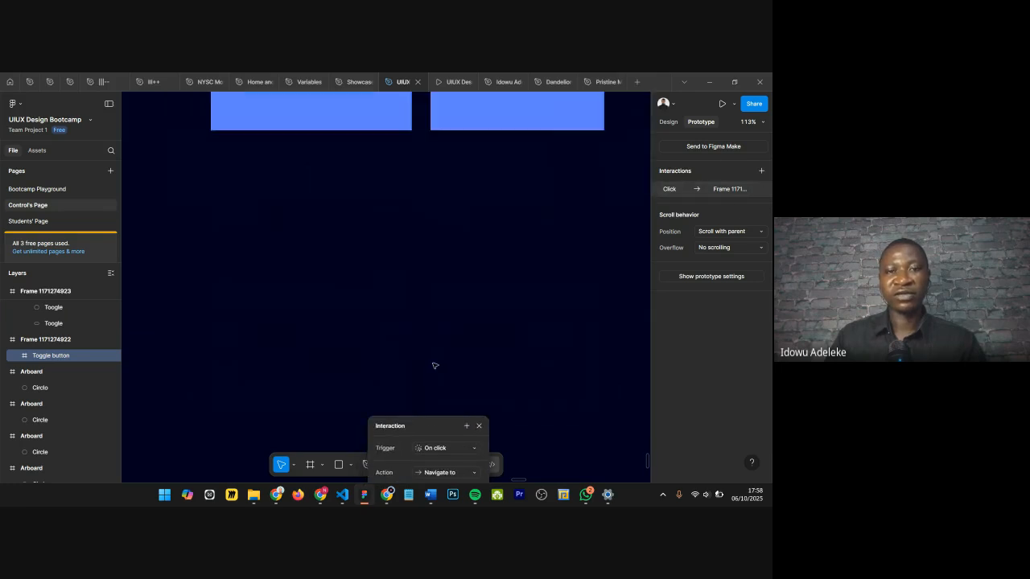
scroll(433, 343, "up", 3)
left_click(465, 225)
left_click_drag(446, 224, 384, 231)
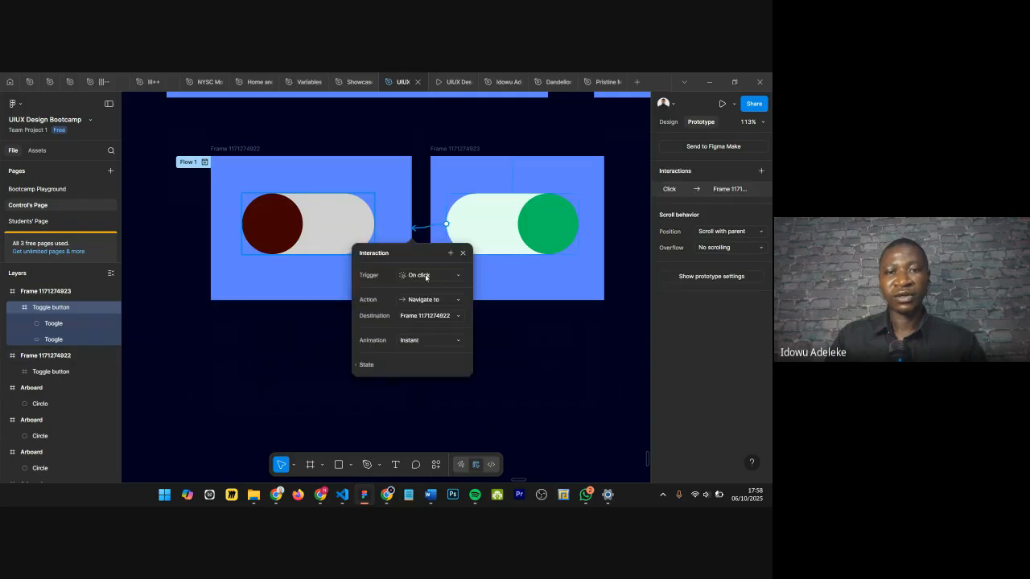
left_click(415, 340)
left_click(418, 360)
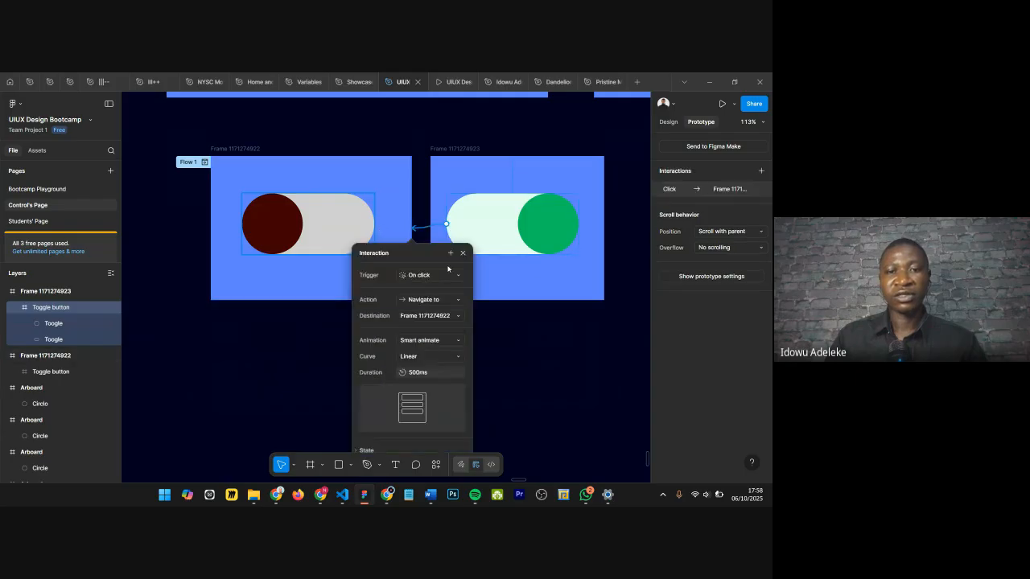
left_click(464, 253)
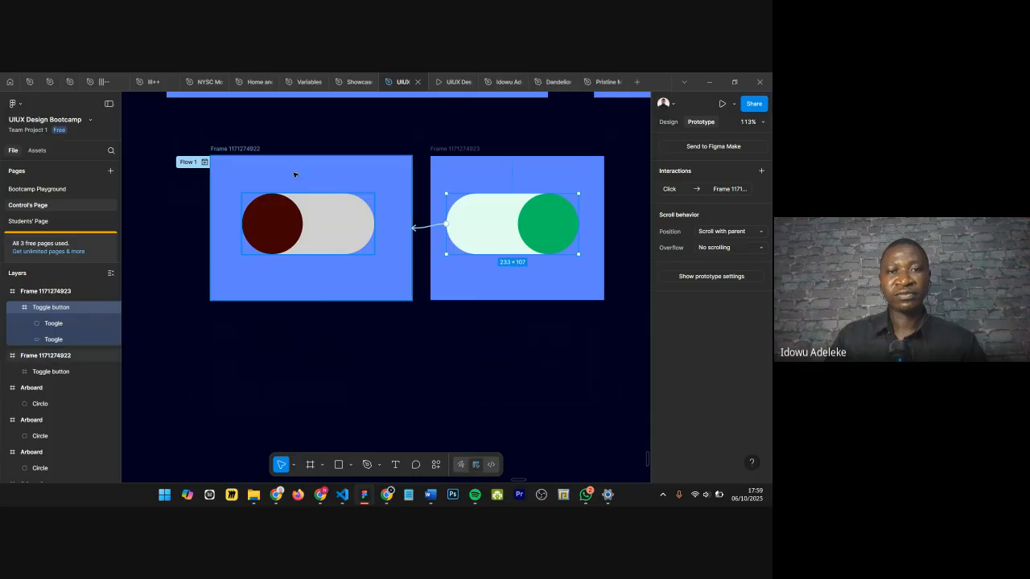
Step: Set the animation of the grey toggle's on-click navigation to Smart animate
left_click(306, 179)
left_click(392, 227)
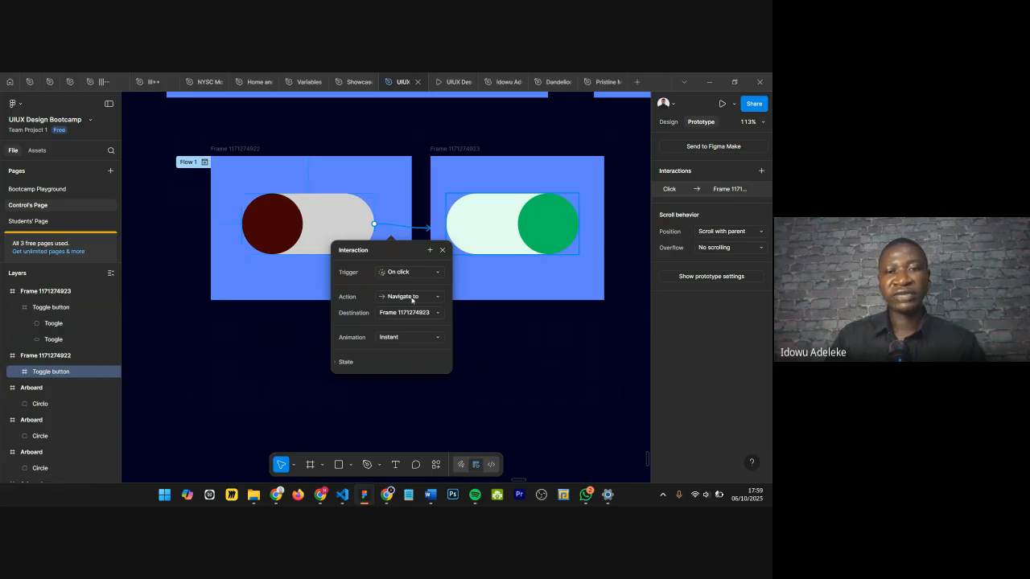
left_click(398, 336)
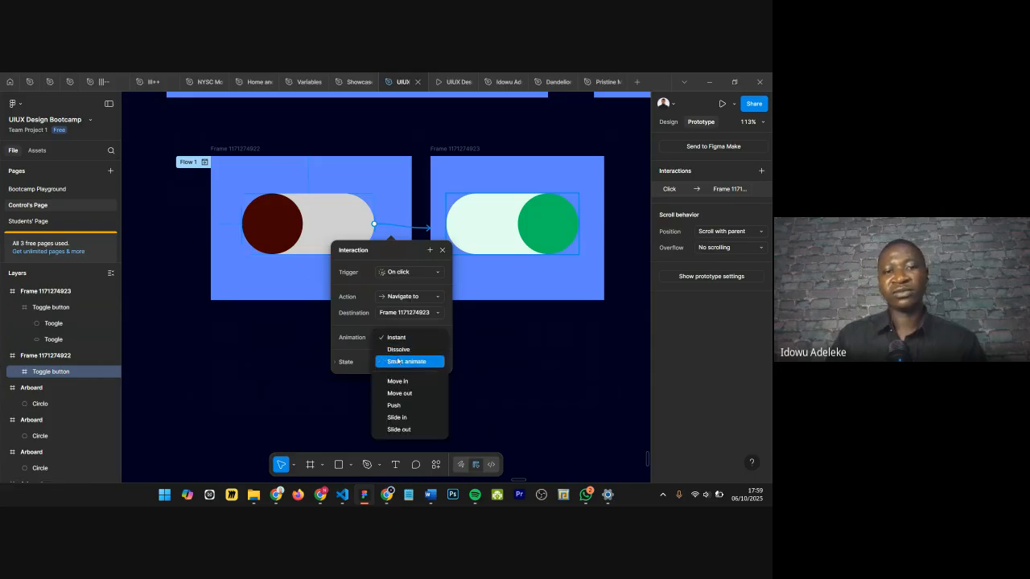
left_click(406, 361)
key("Escape")
Step: Open Flow 1 in the prototype preview and test switching the toggle on and off repeatedly
left_click(448, 84)
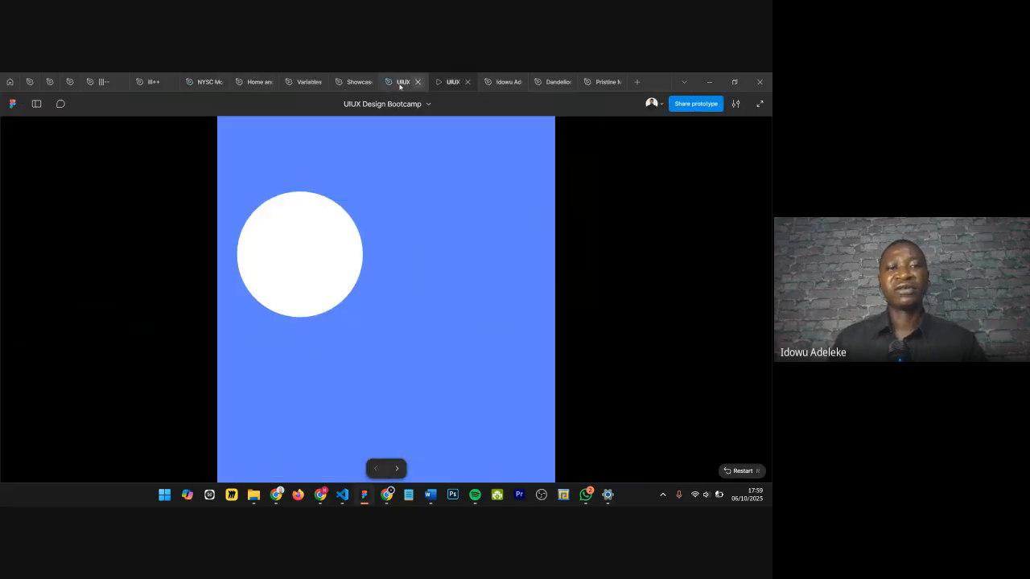
left_click(400, 83)
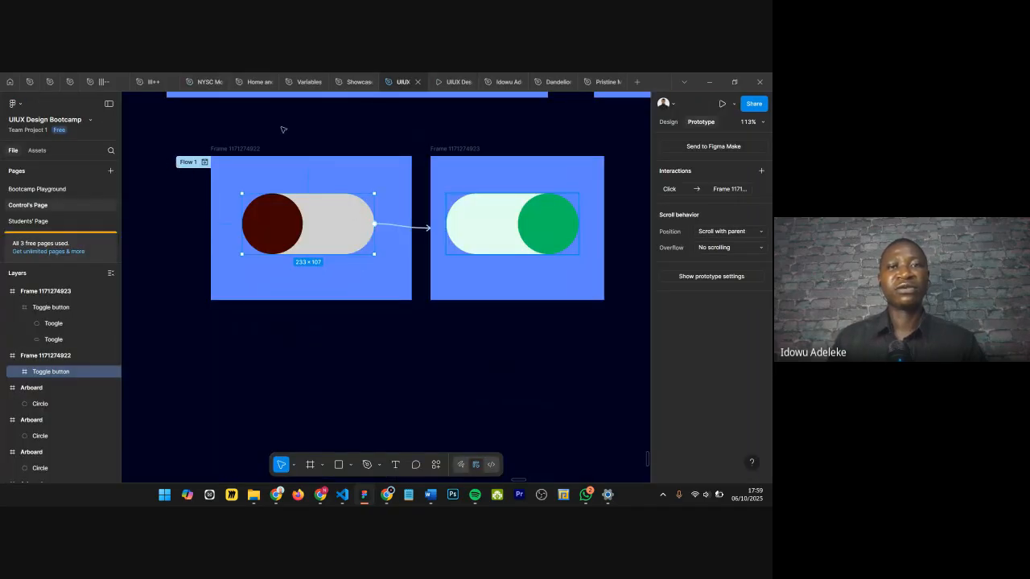
left_click(438, 84)
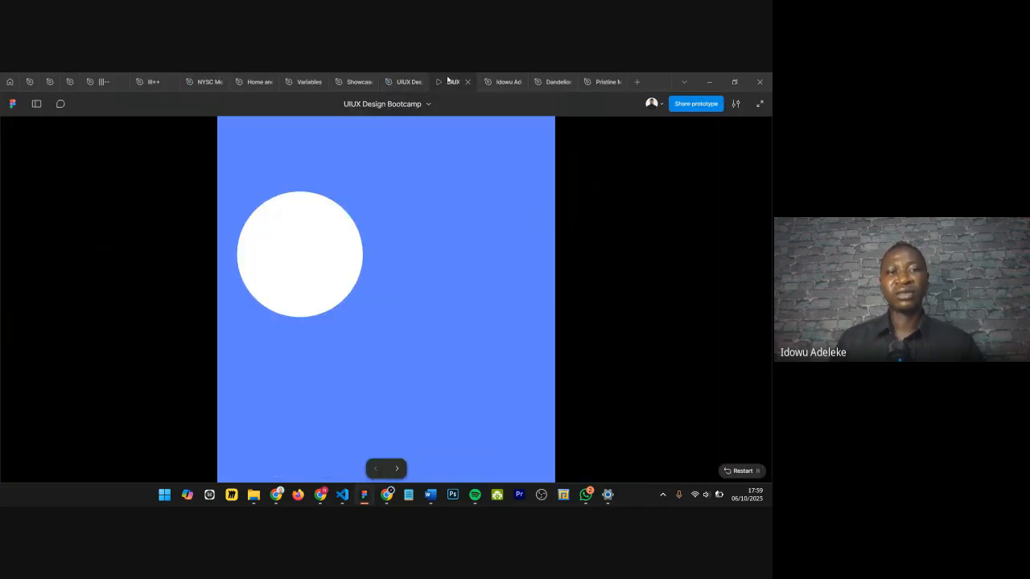
left_click(36, 105)
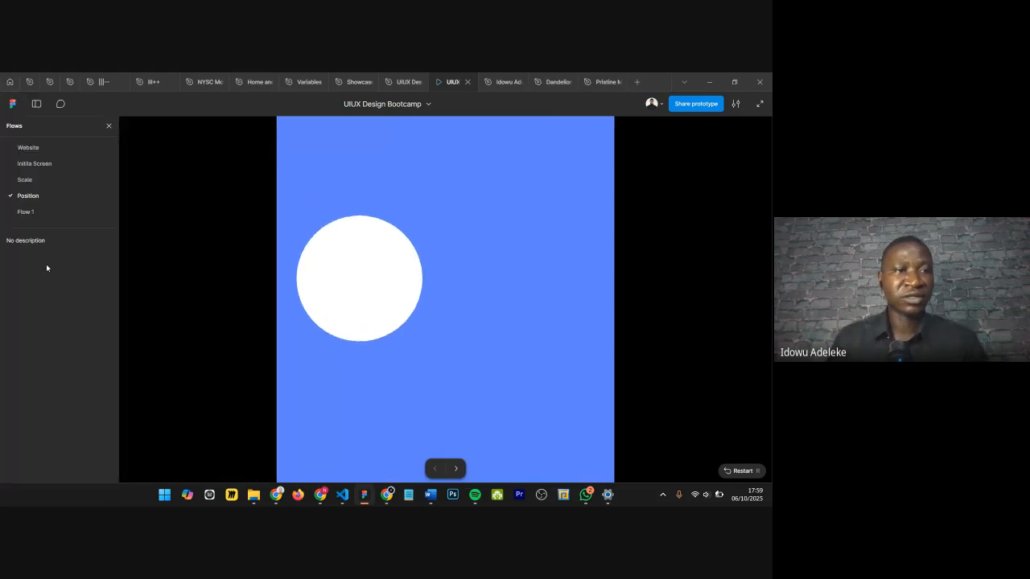
left_click(50, 214)
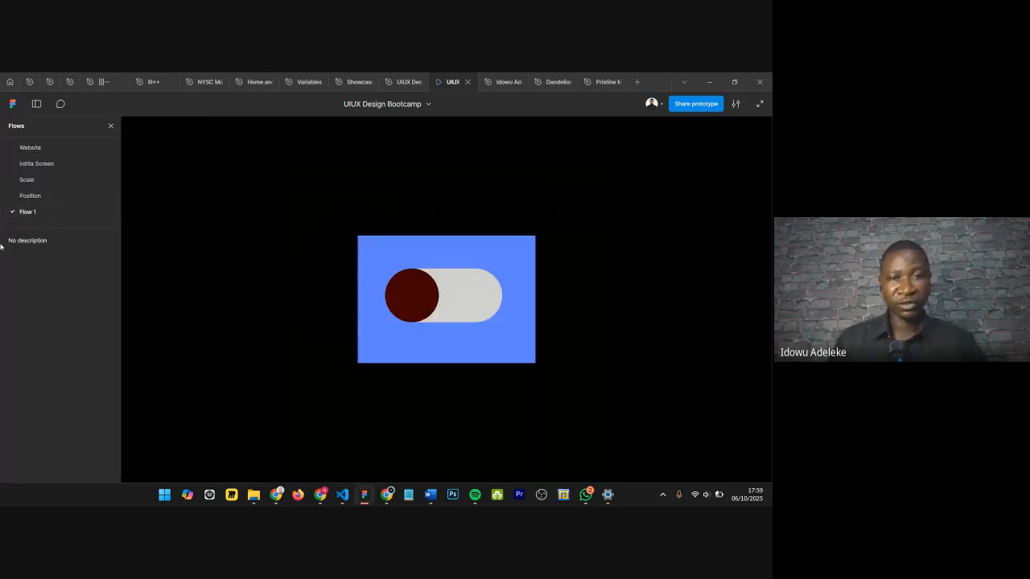
left_click(423, 302)
left_click(469, 299)
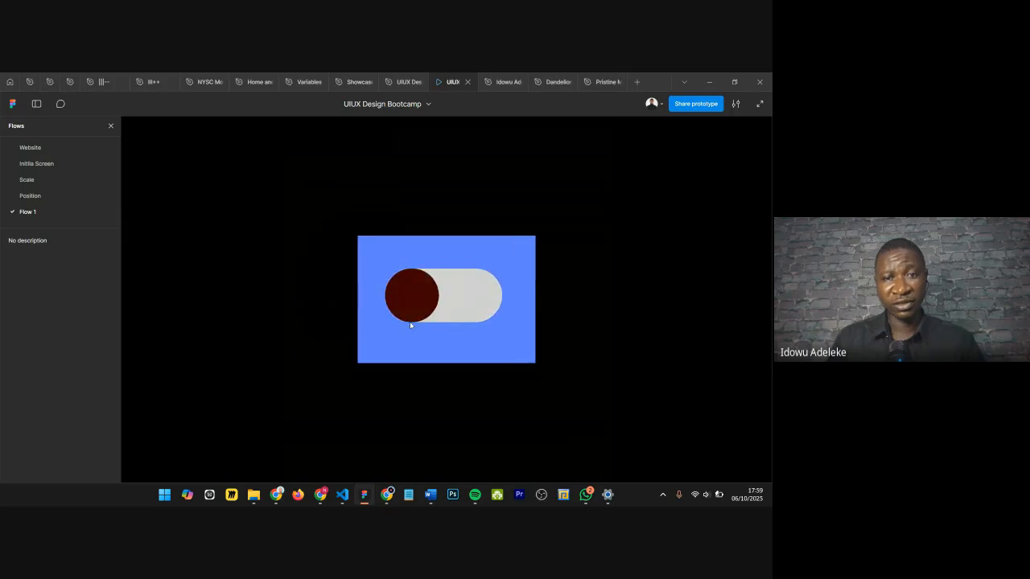
left_click(409, 299)
left_click(475, 299)
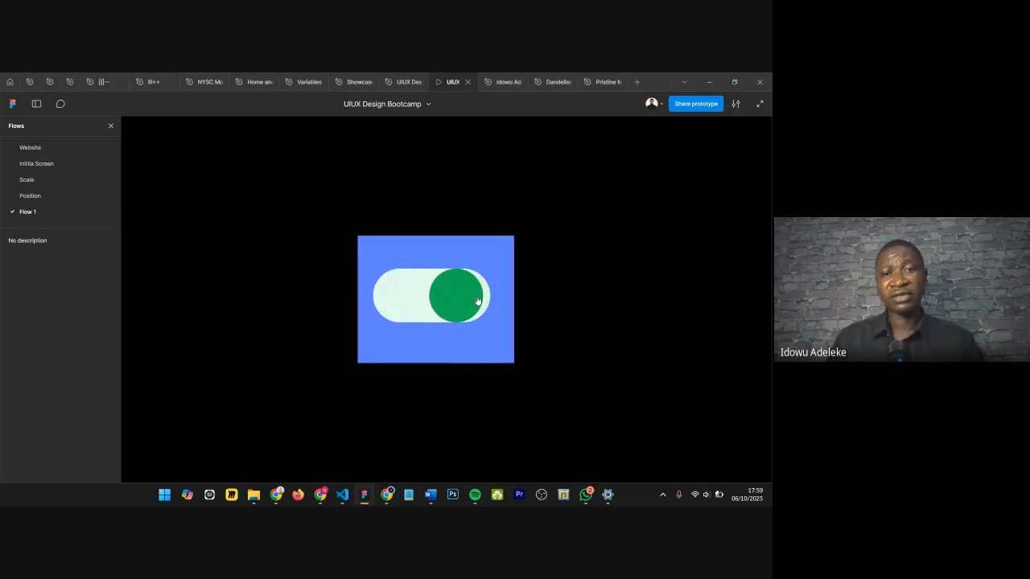
left_click(404, 301)
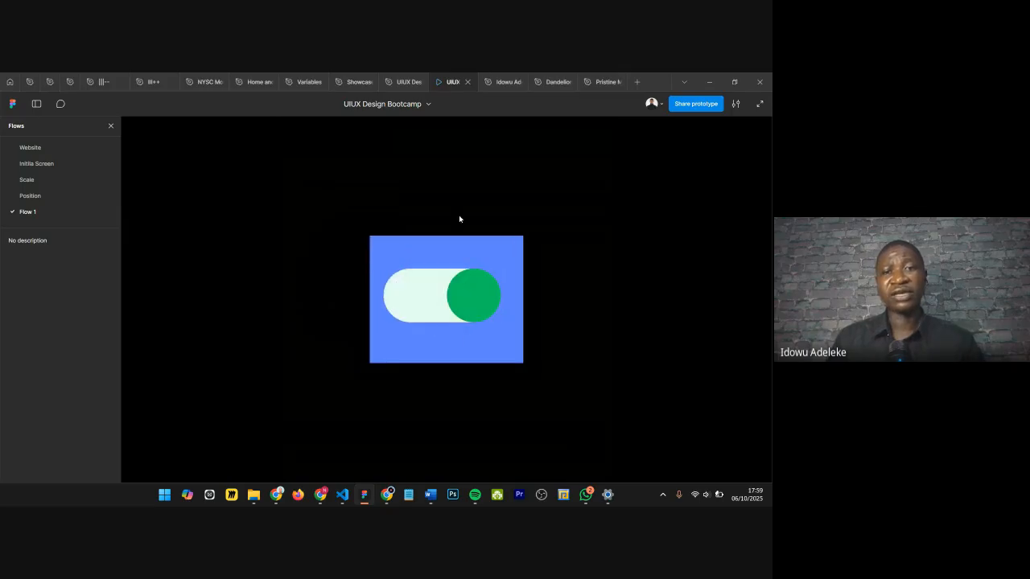
left_click(468, 315)
left_click(407, 298)
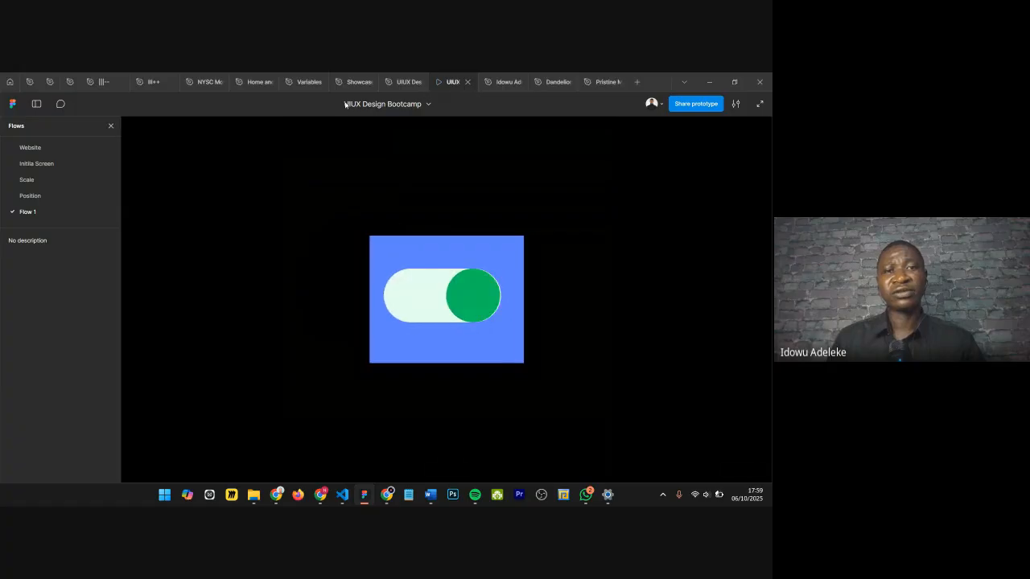
Step: Return to the design file and set the width of the green toggle's frame to 354, matching the grey toggle's frame
left_click(395, 82)
scroll(535, 182, "up", 3)
scroll(535, 181, "down", 2)
scroll(535, 182, "down", 2)
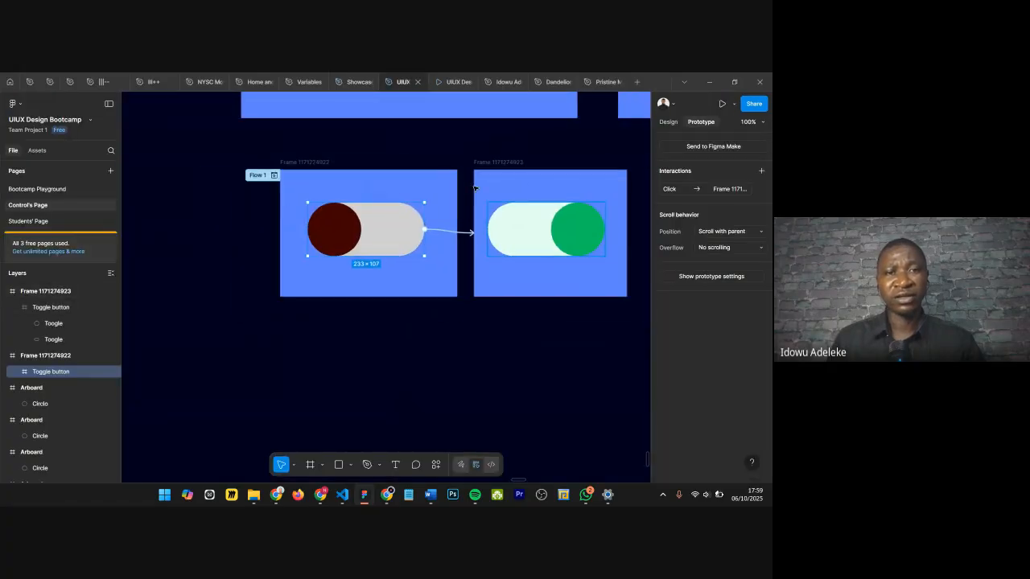
left_click(89, 356)
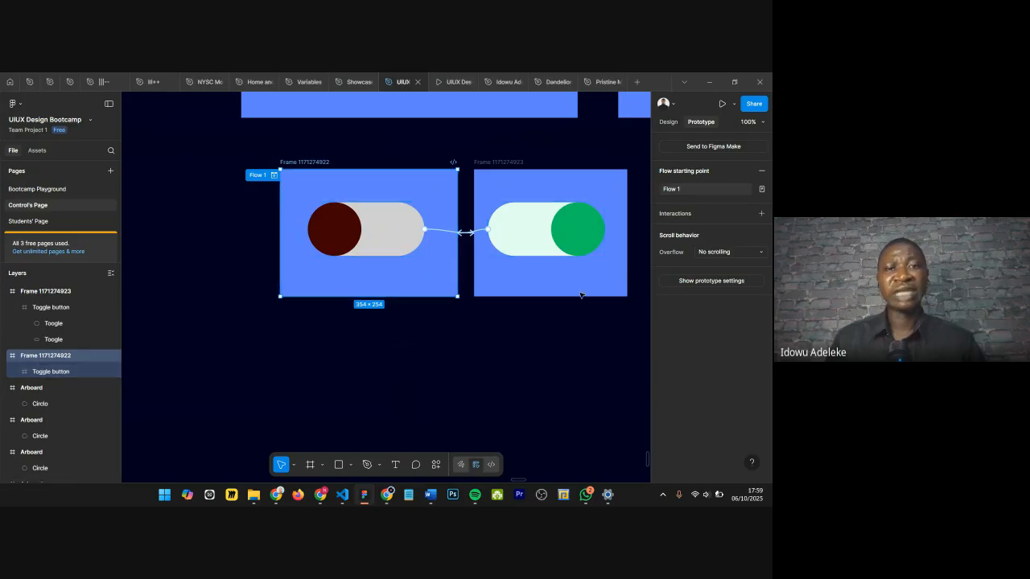
left_click(494, 163)
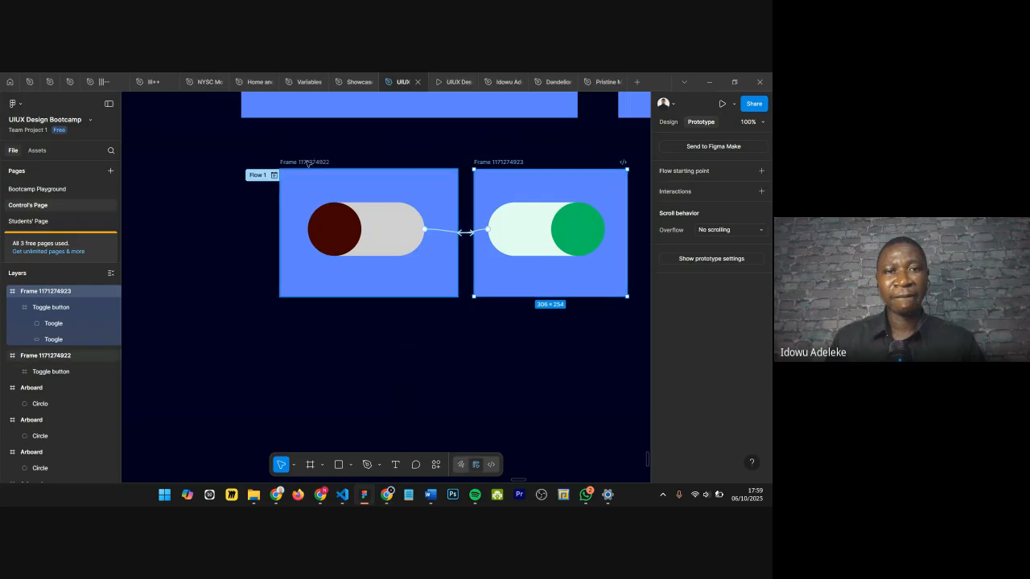
left_click(45, 355)
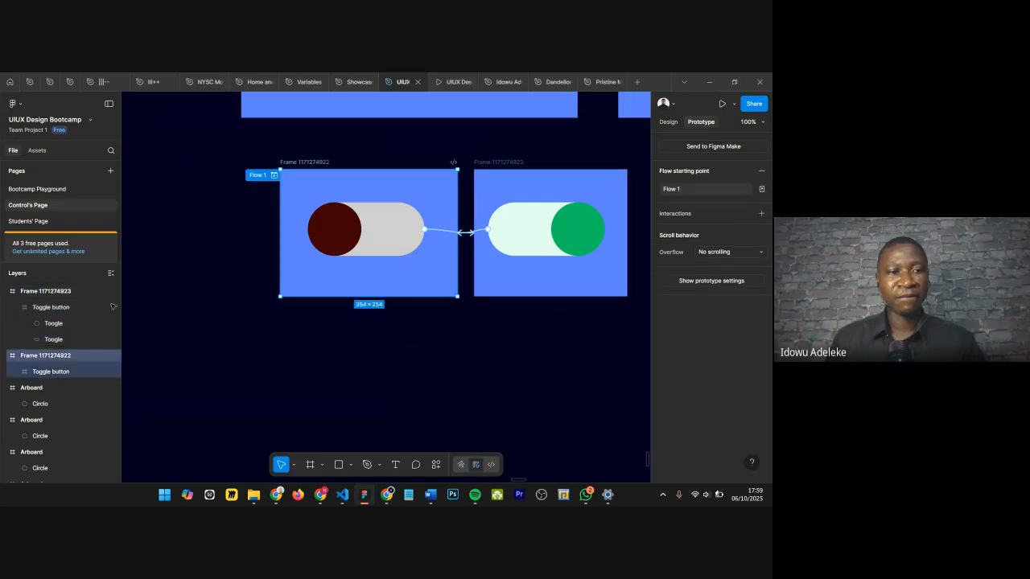
left_click(668, 122)
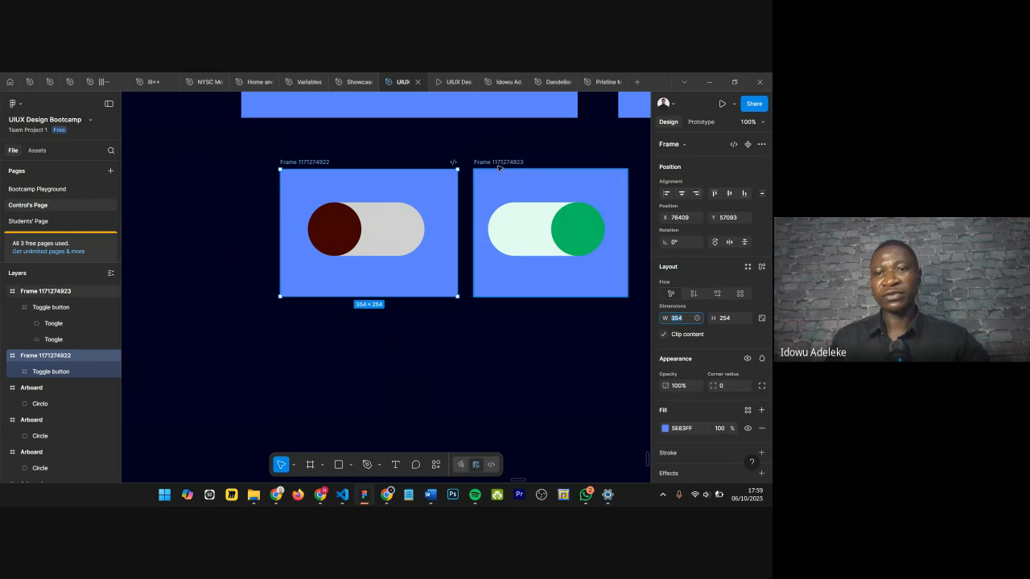
left_click(608, 241)
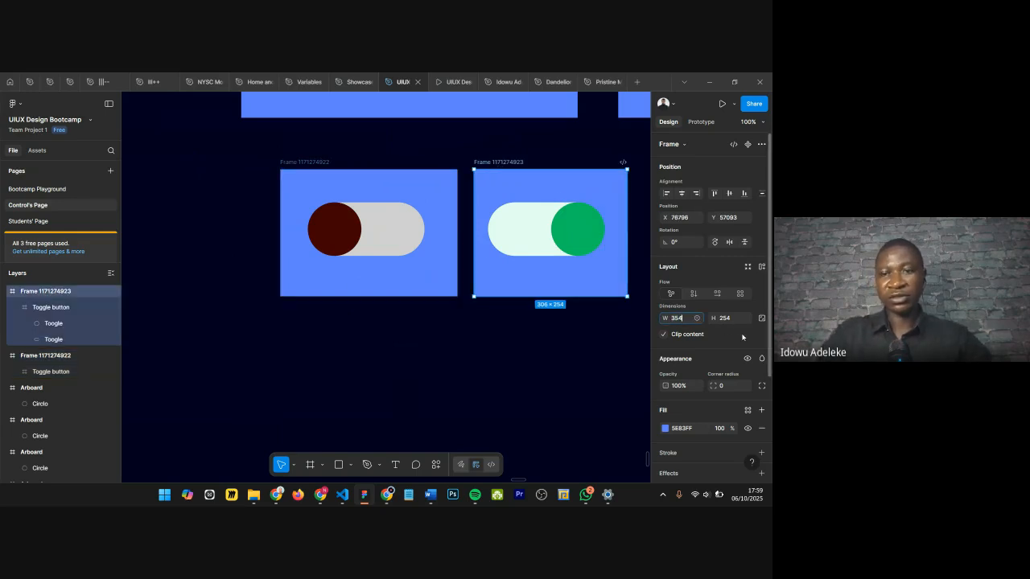
key("Return")
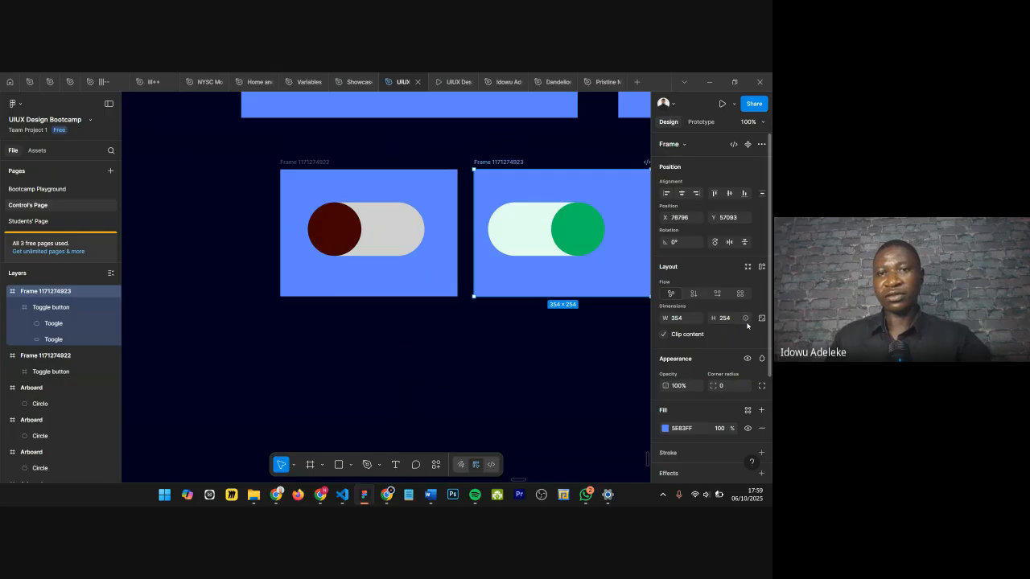
Step: Switch to the prototype preview and test toggling between the grey and green states with the matched frame widths
left_click(453, 81)
left_click(460, 303)
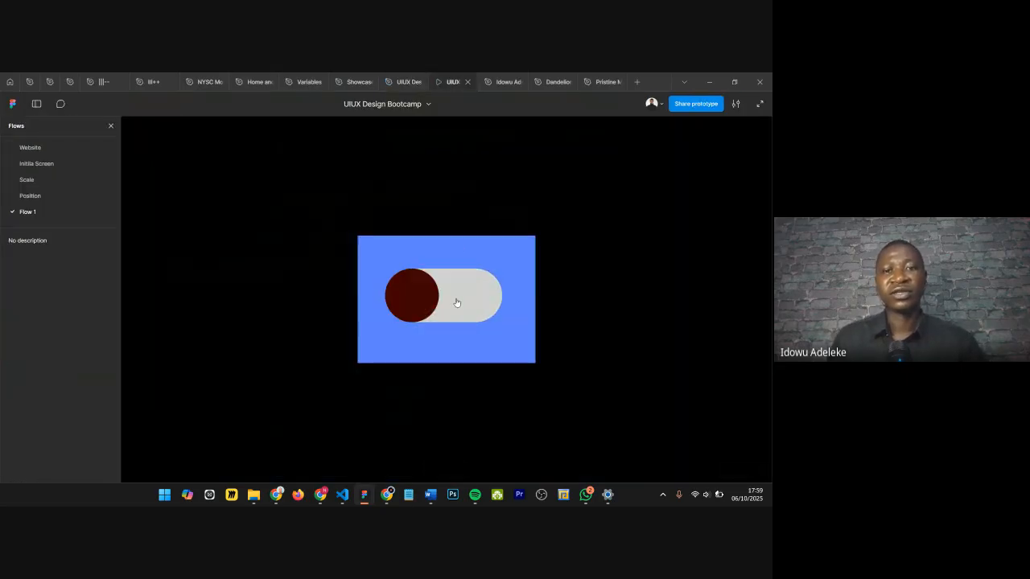
left_click(429, 305)
left_click(465, 309)
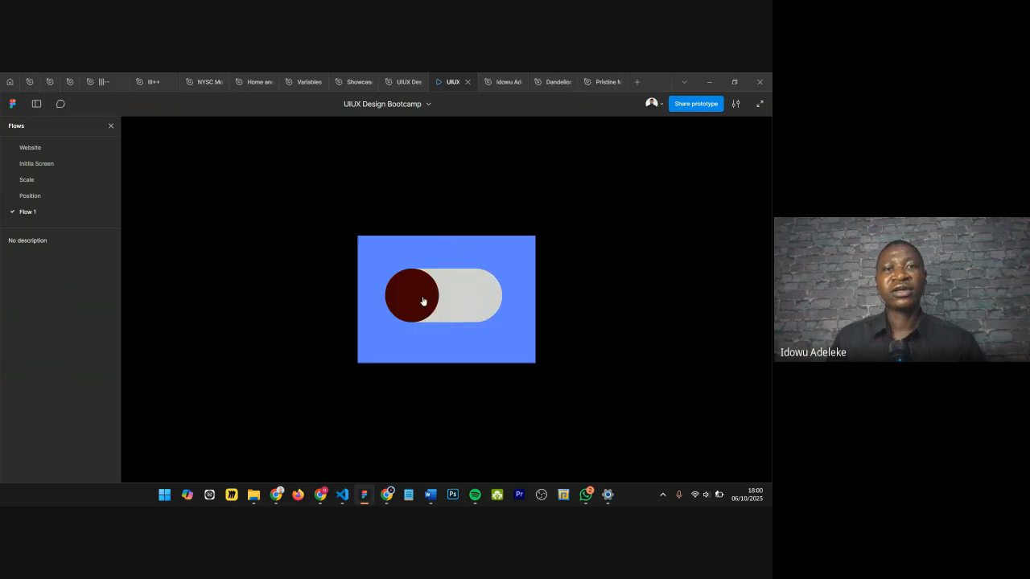
Step: Return to the design file and centre the grey and green toggle buttons horizontally and vertically within their frames
left_click(398, 82)
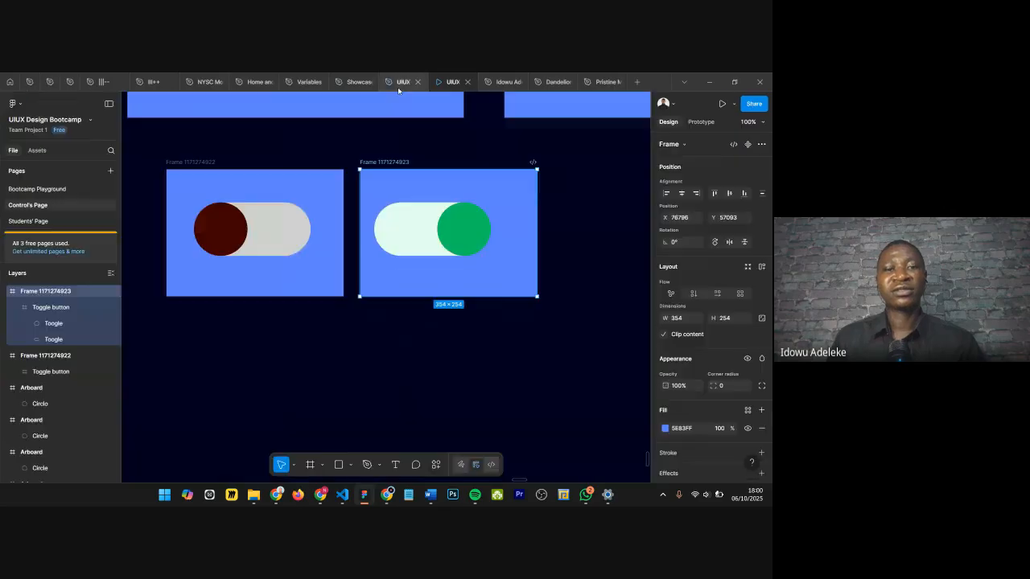
left_click(215, 226)
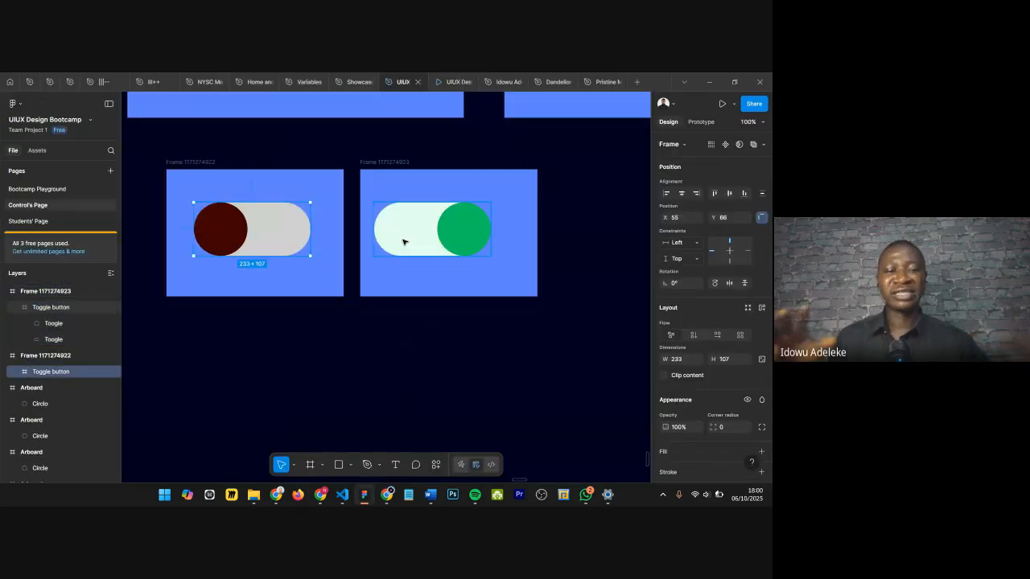
key("alt")
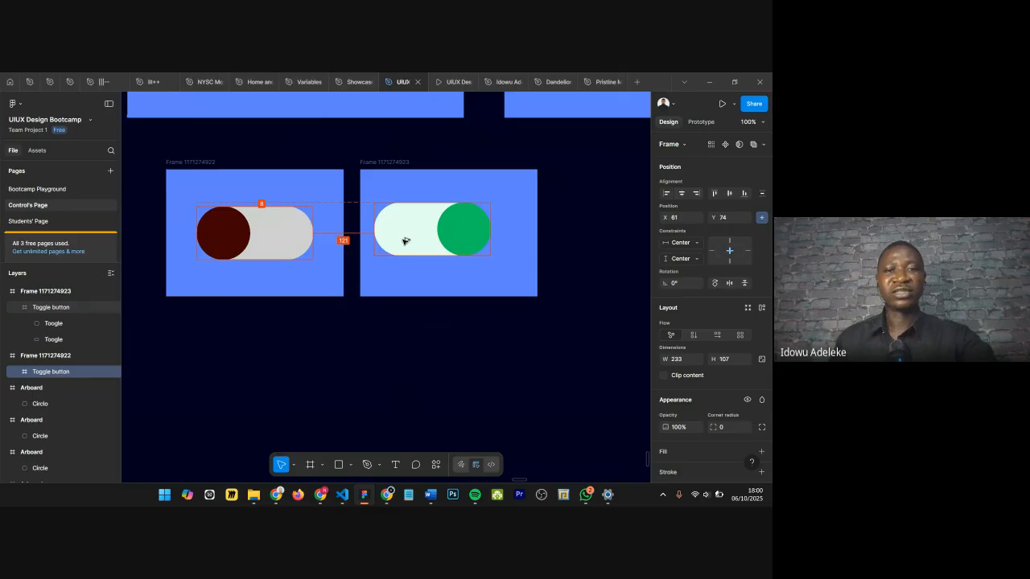
left_click(444, 235)
key("alt+h")
key("alt+v")
Step: Play the Flow 1 preview again and switch the centred toggle on and off several times
left_click(456, 81)
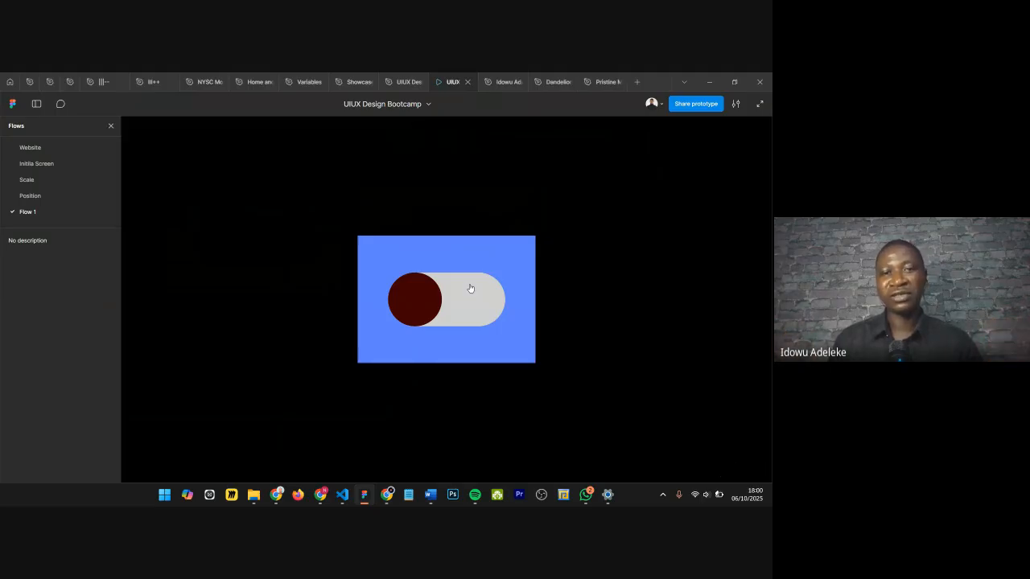
left_click(470, 288)
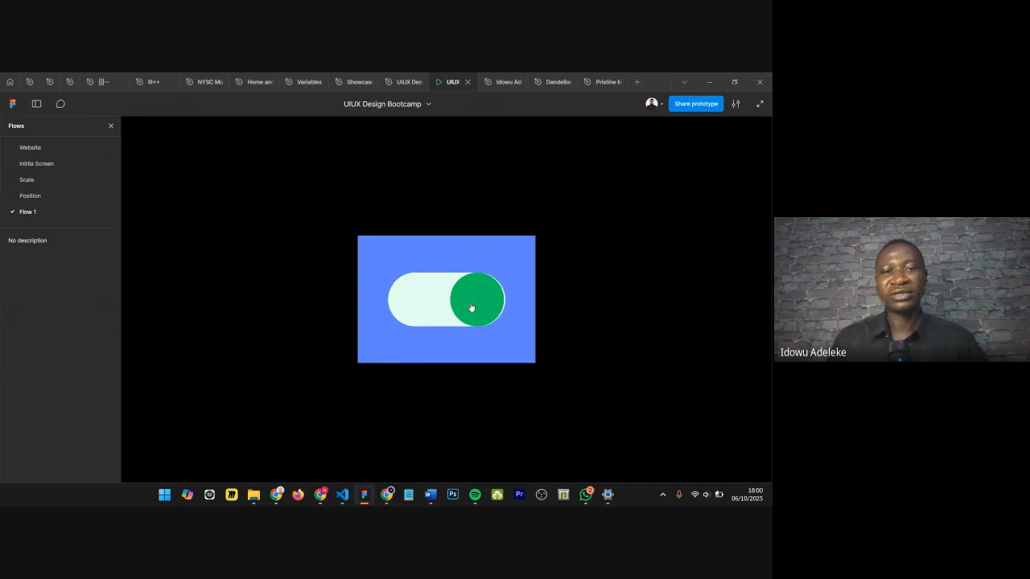
left_click(471, 308)
left_click(440, 311)
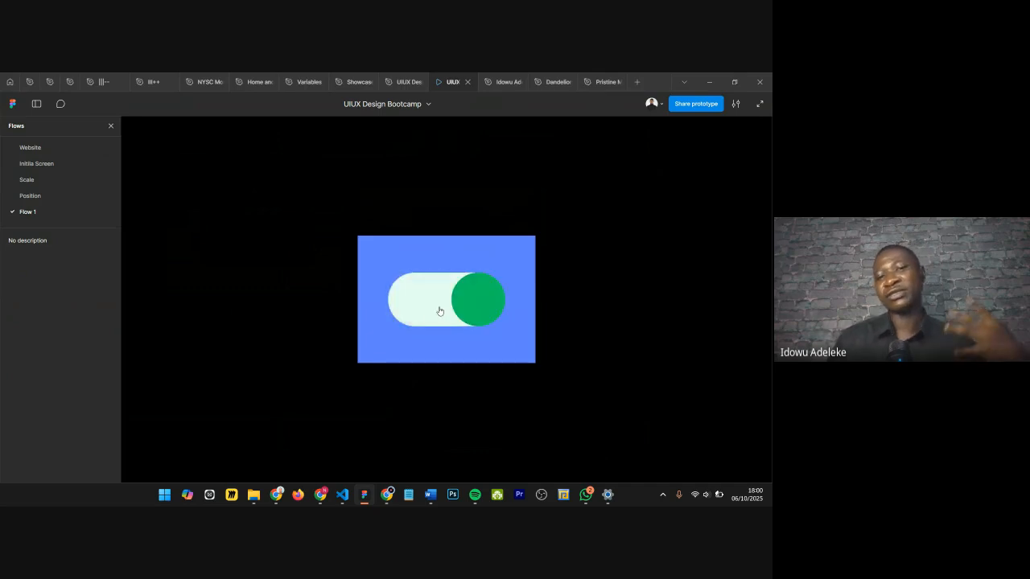
left_click(442, 312)
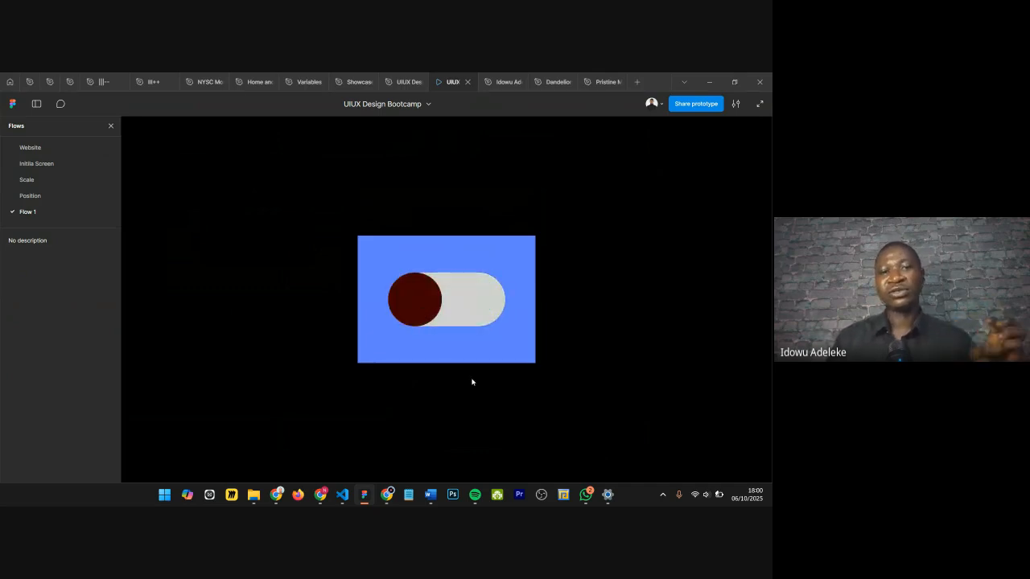
left_click(431, 307)
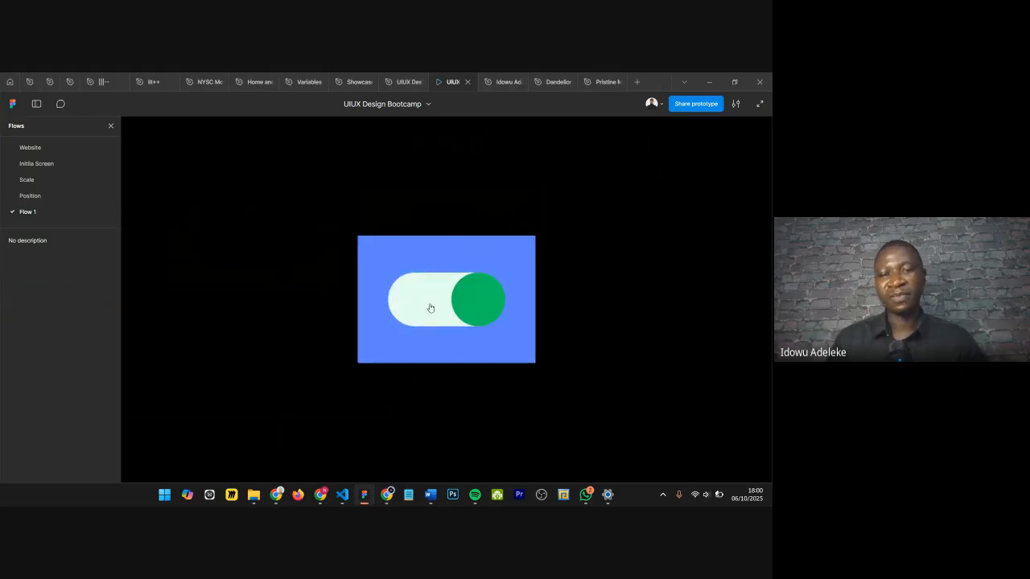
left_click(465, 300)
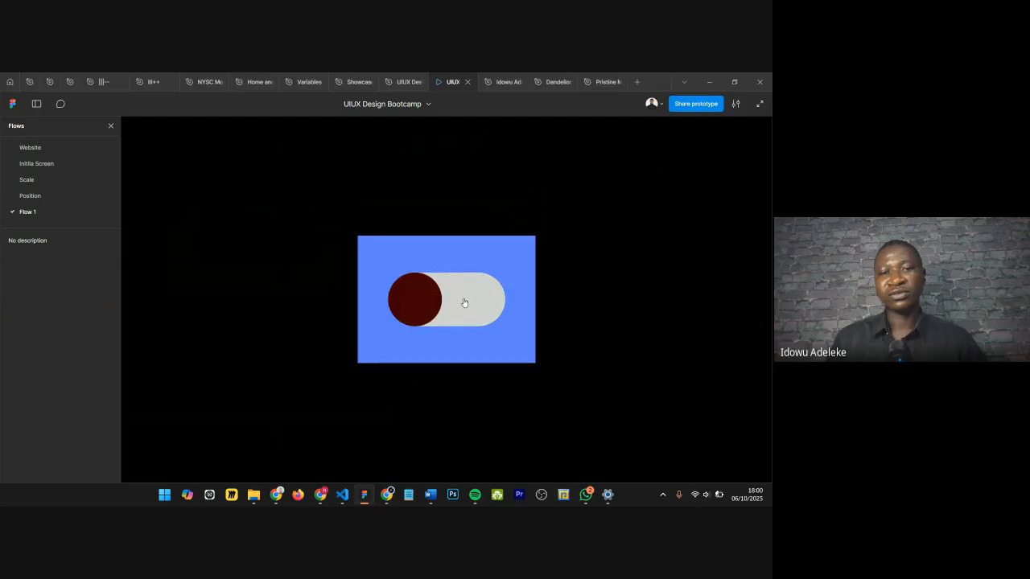
left_click(425, 313)
Step: Return to the design file and move both toggle frames together to the left of the Position artboards
left_click(401, 83)
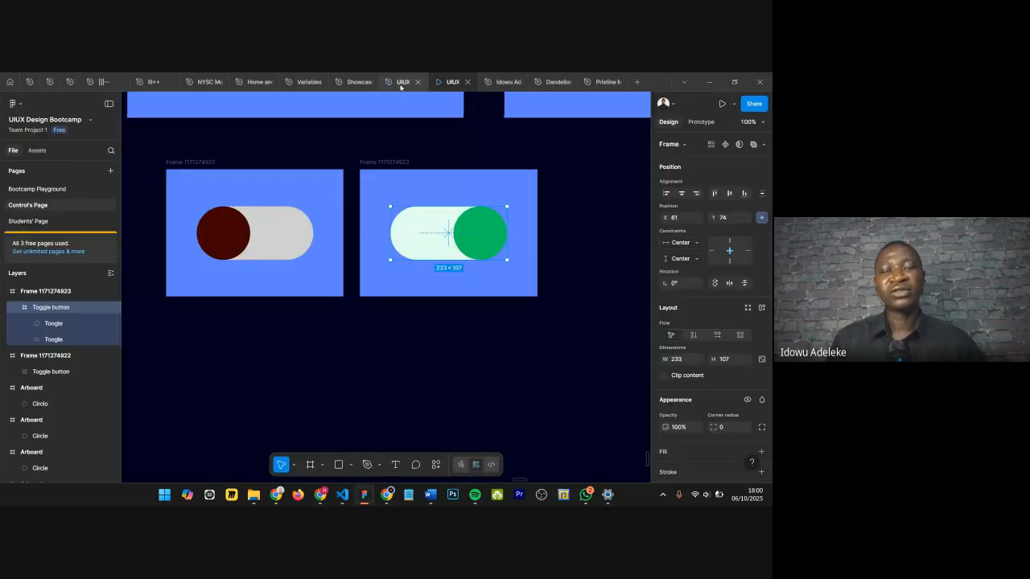
scroll(547, 237, "down", 5)
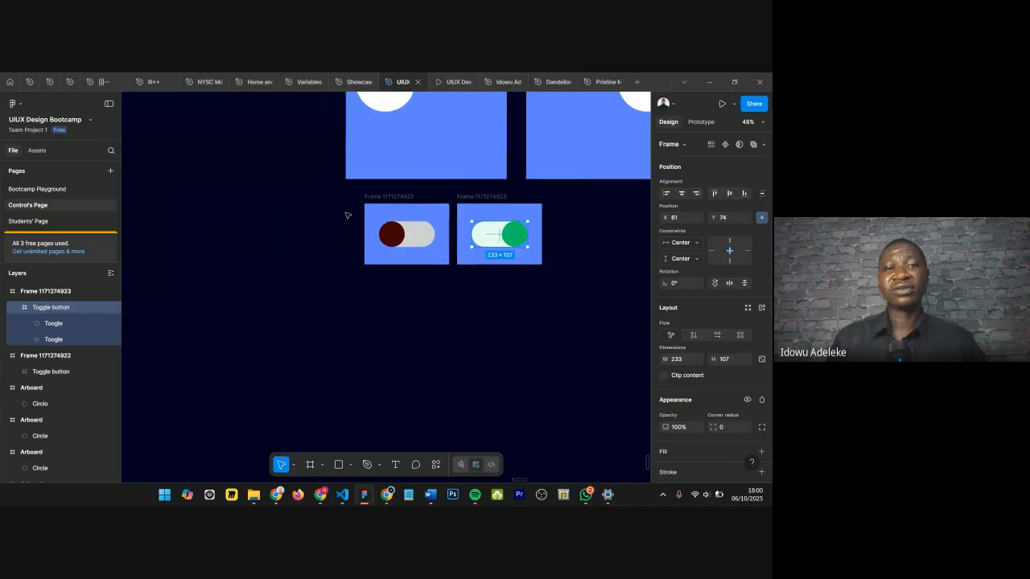
scroll(348, 215, "down", 3)
left_click_drag(342, 214, 493, 302)
key("Delete")
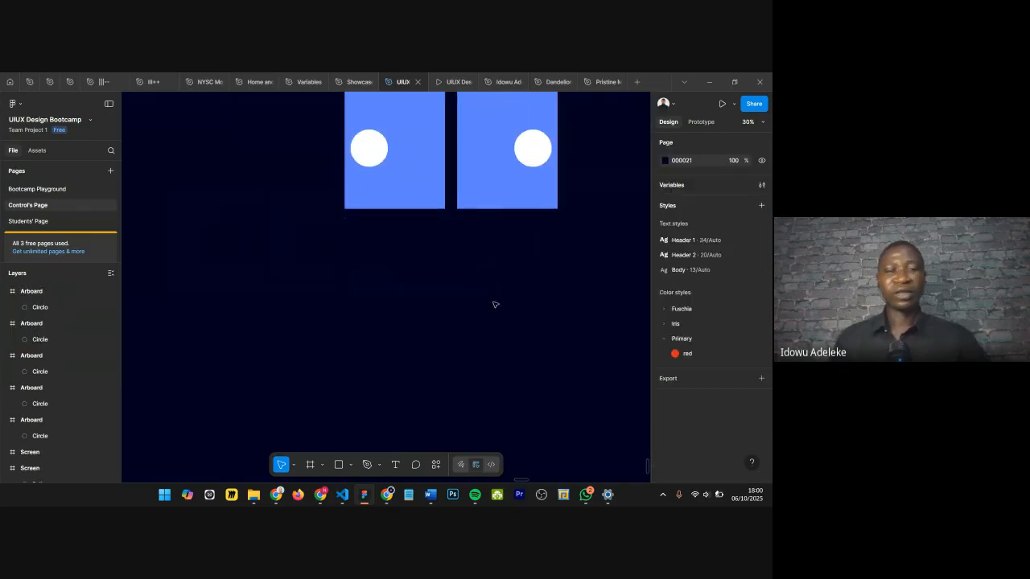
key("ctrl+z")
left_click_drag(392, 238, 250, 159)
left_click(434, 285)
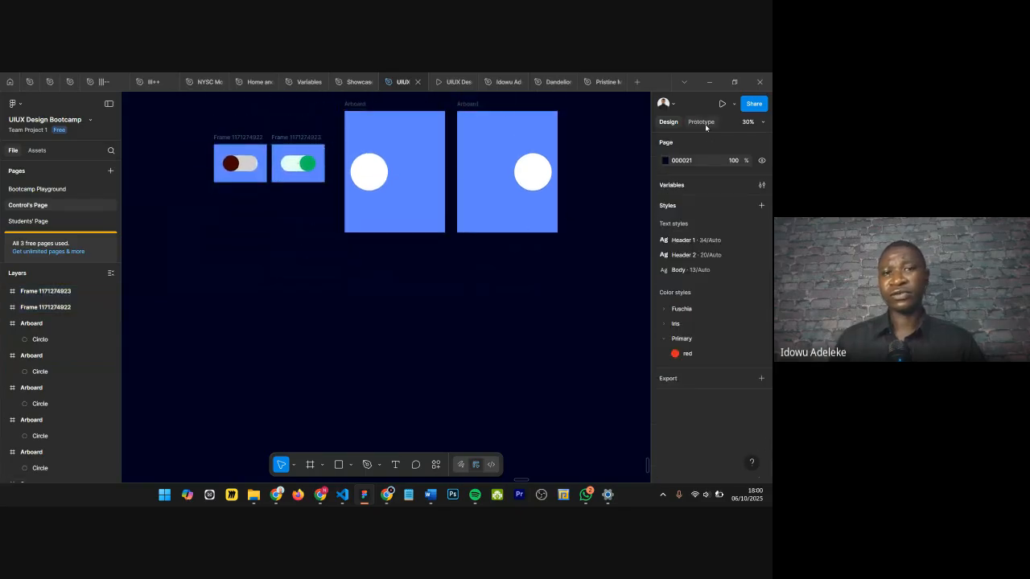
left_click(701, 122)
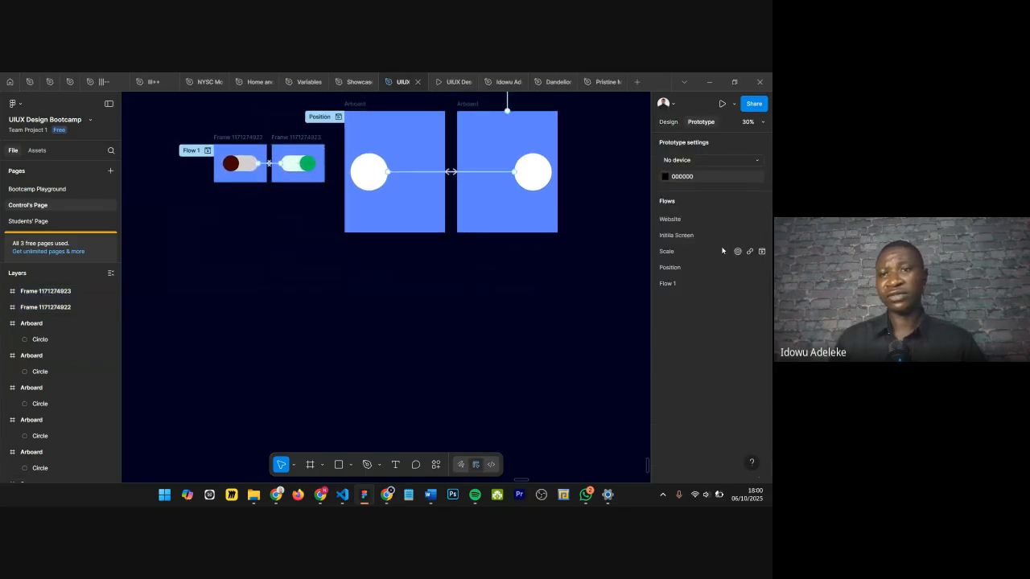
left_click(678, 284)
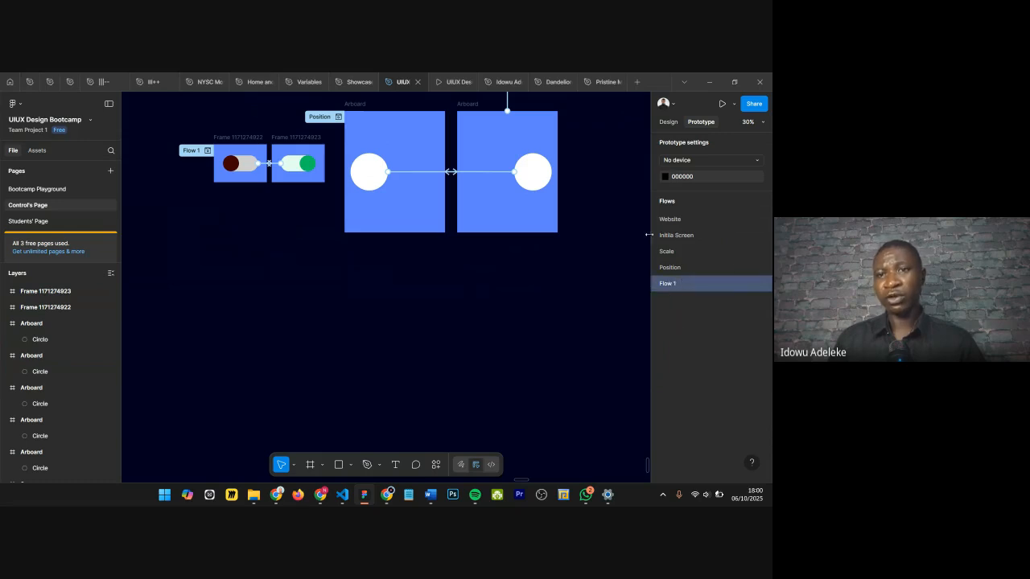
left_click(554, 326)
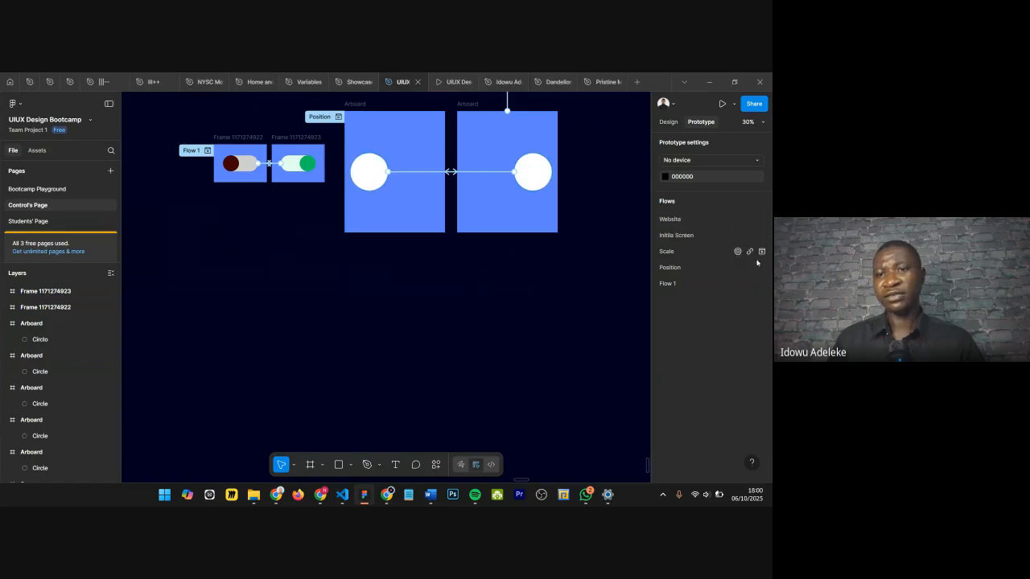
scroll(531, 287, "up", 1)
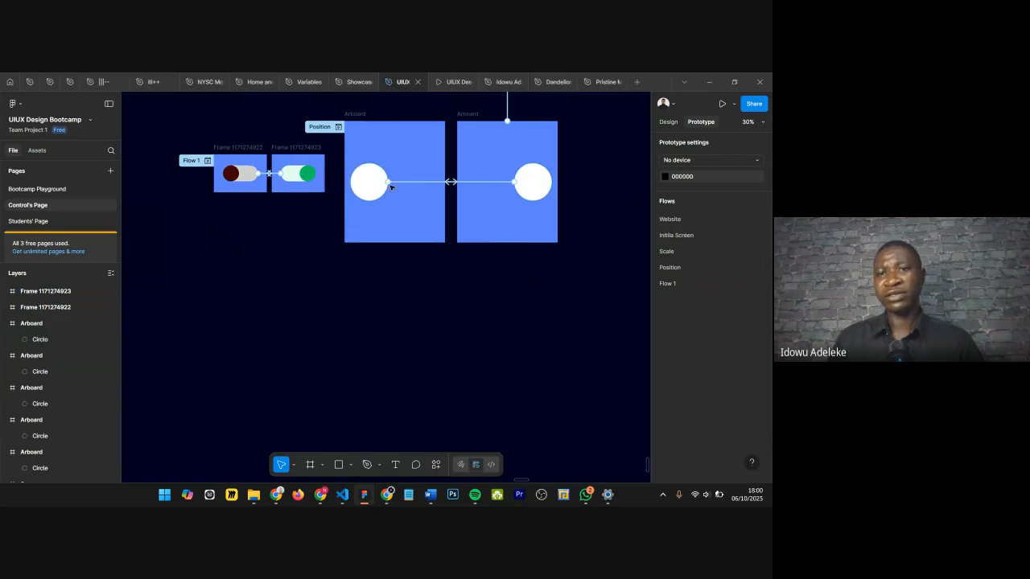
left_click(686, 283)
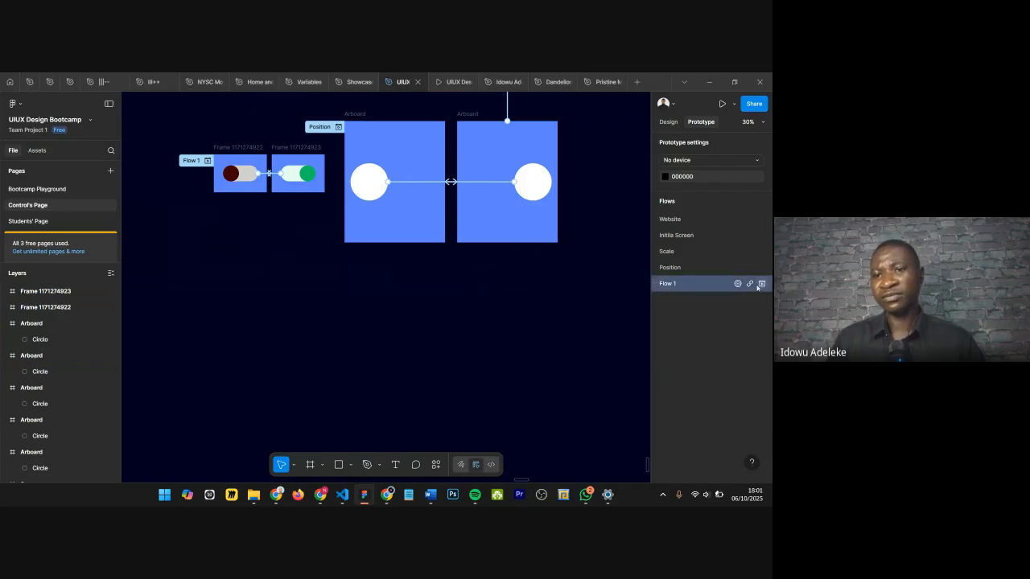
left_click(200, 161)
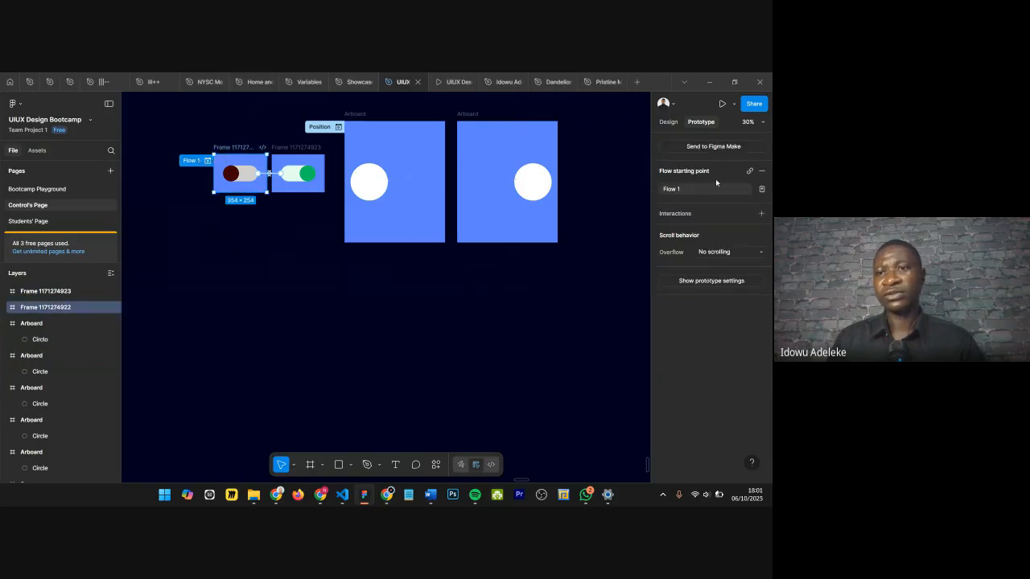
left_click(760, 174)
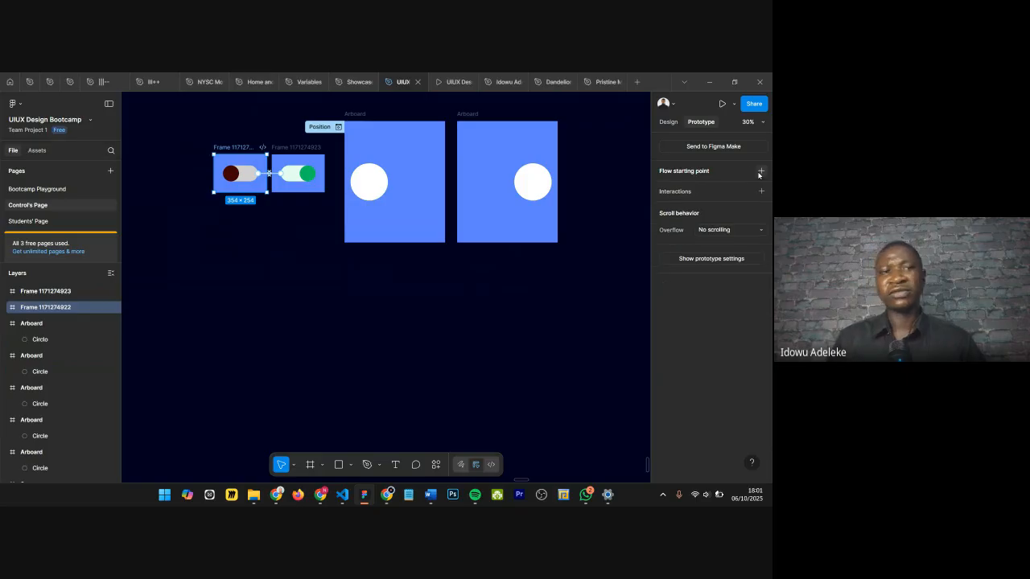
left_click(455, 81)
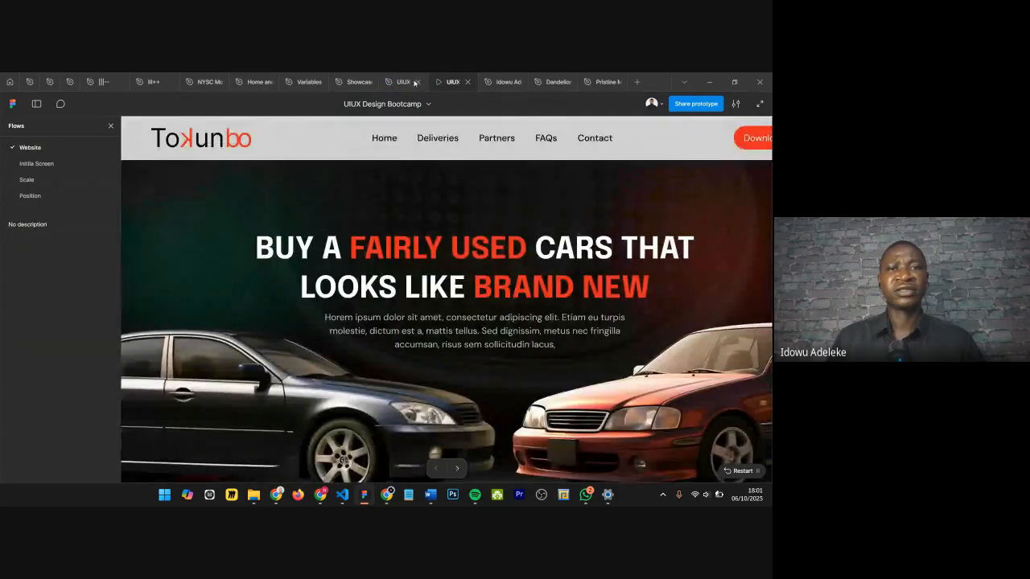
left_click(406, 82)
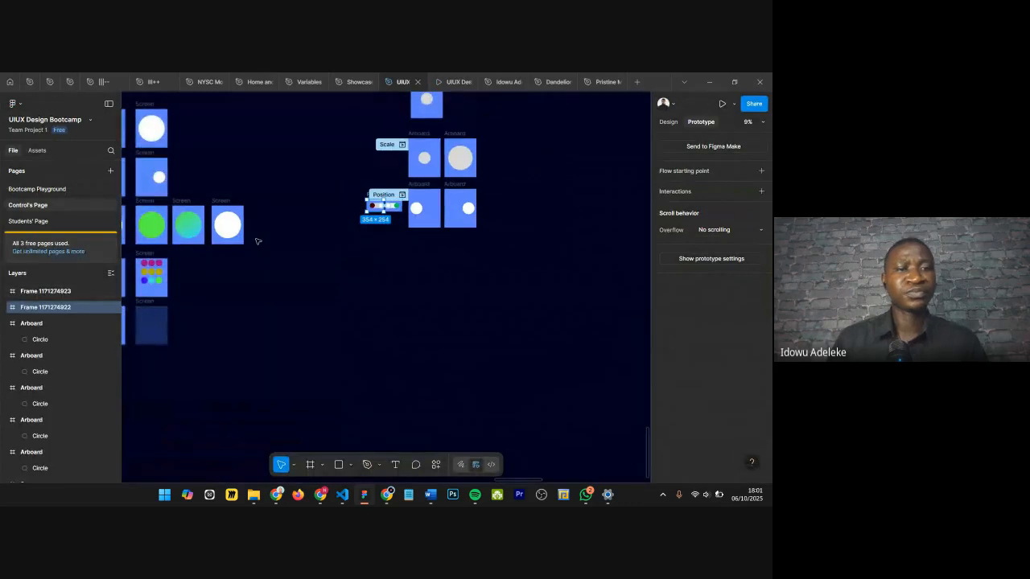
Step: Examine the Figma Animate properties list and the sample screens beside it for the next property to demonstrate
scroll(256, 239, "left", 4)
scroll(381, 125, "up", 3)
scroll(382, 125, "up", 5)
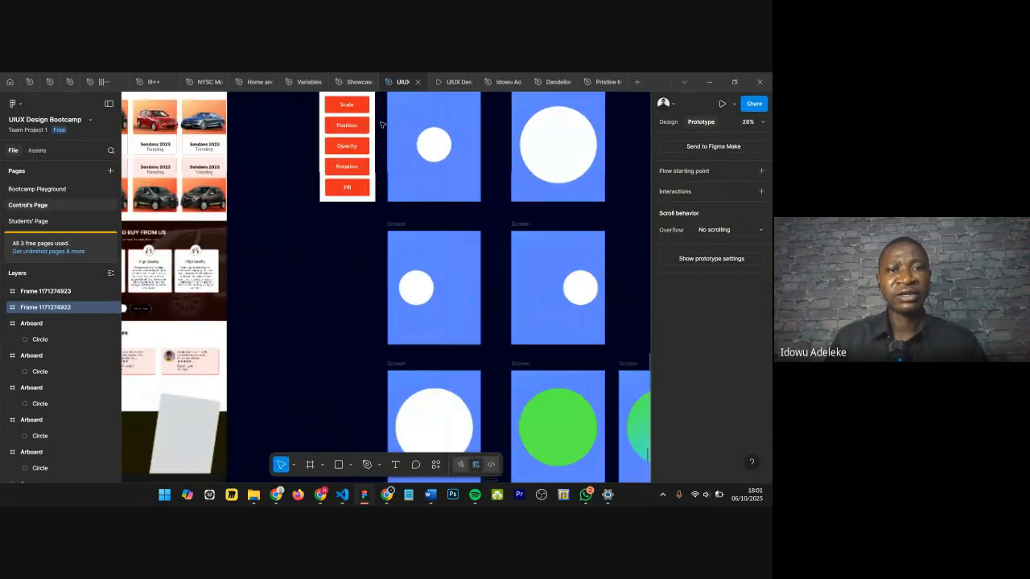
scroll(294, 181, "down", 3)
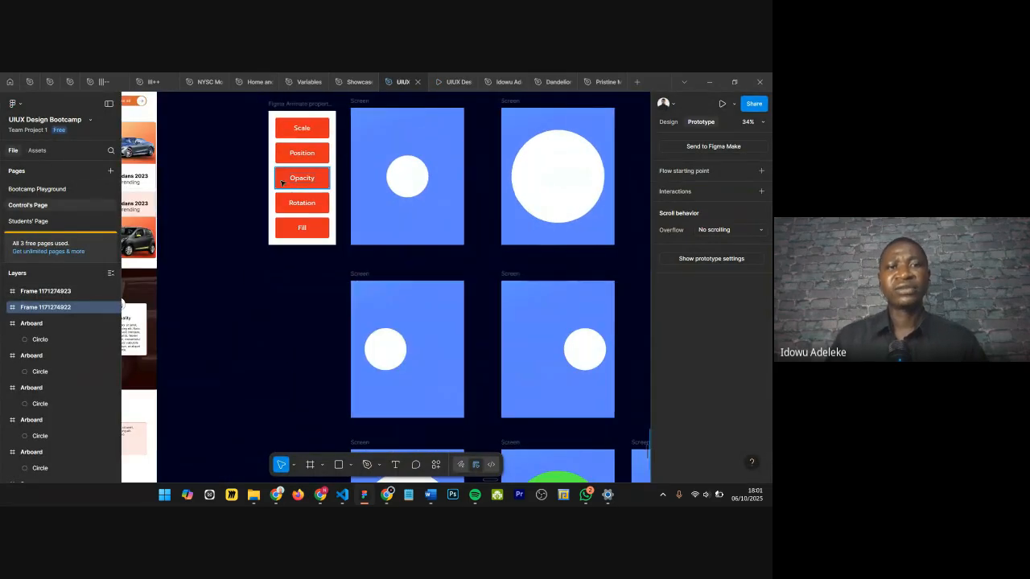
scroll(292, 194, "up", 1)
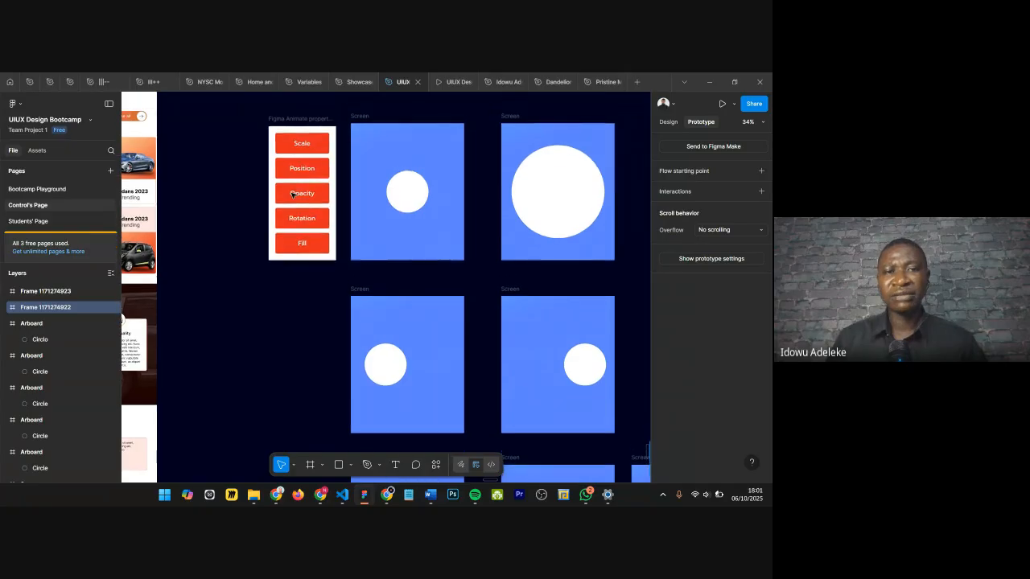
scroll(292, 194, "down", 3)
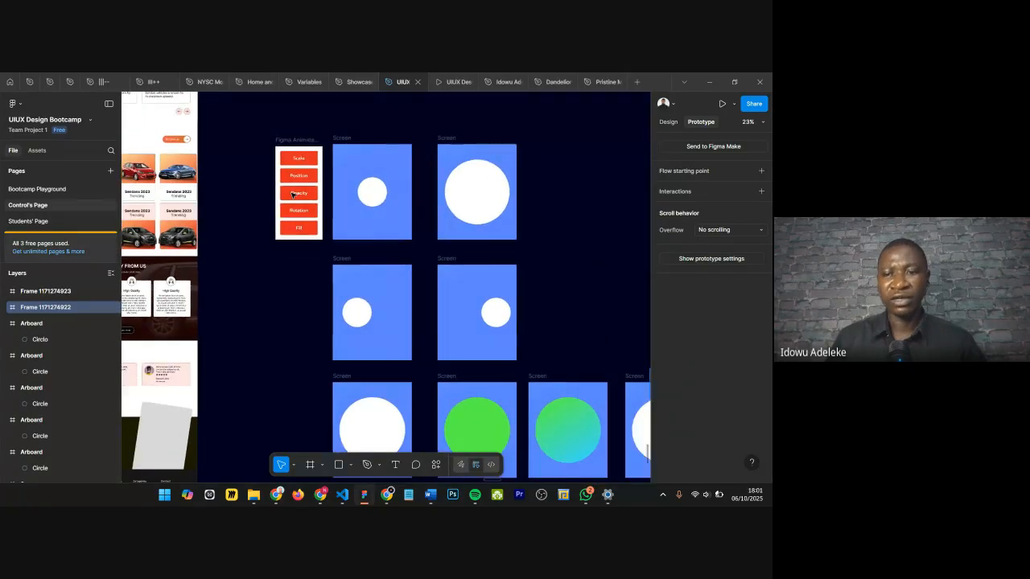
scroll(292, 195, "right", 3)
scroll(295, 198, "down", 3)
scroll(510, 221, "down", 4)
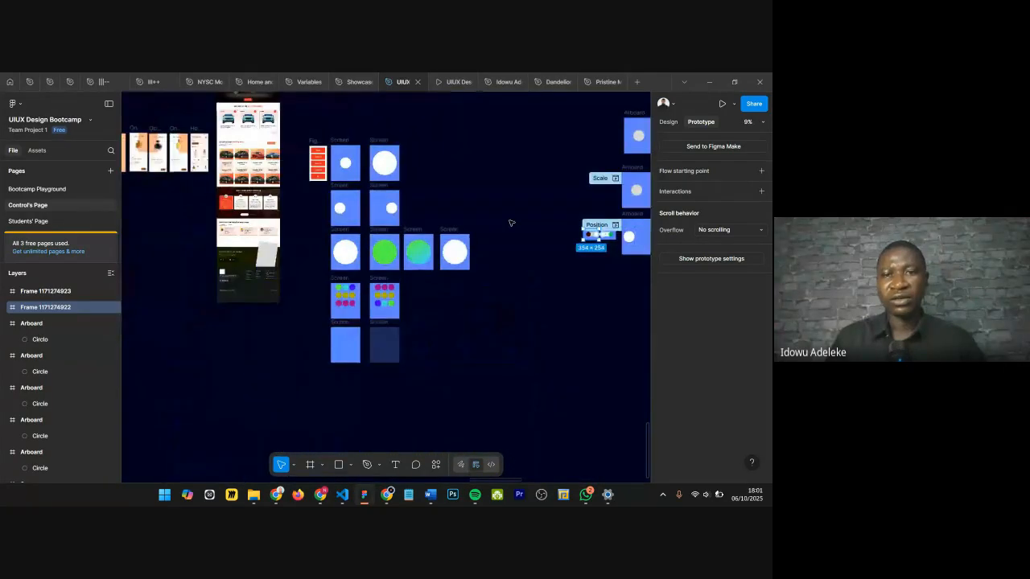
Step: Duplicate the single artboard above the Scale pair and place the copy below the Position artboards
scroll(550, 259, "right", 3)
scroll(460, 264, "up", 5)
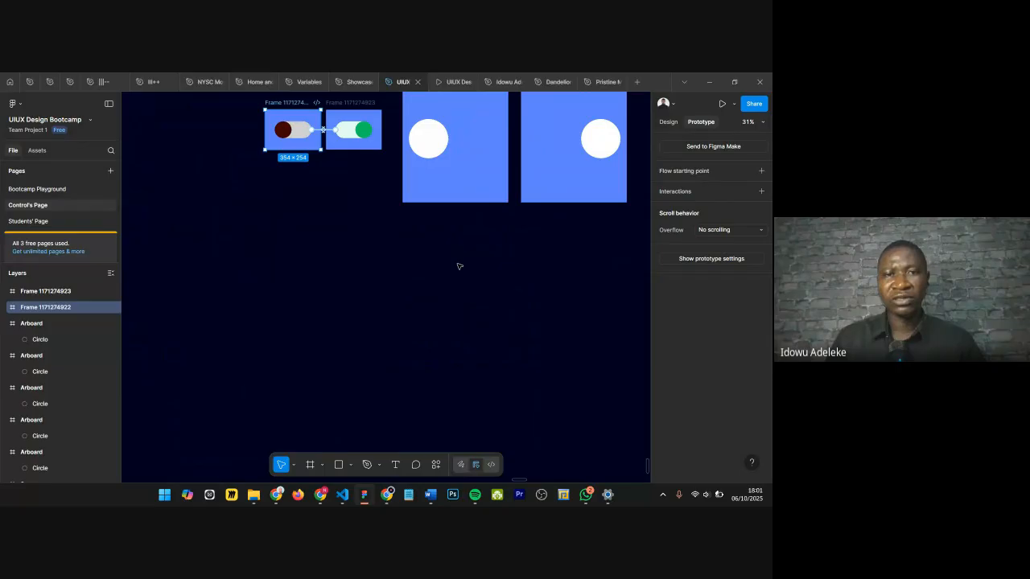
scroll(464, 279, "down", 1)
scroll(462, 276, "up", 1)
left_click(430, 161)
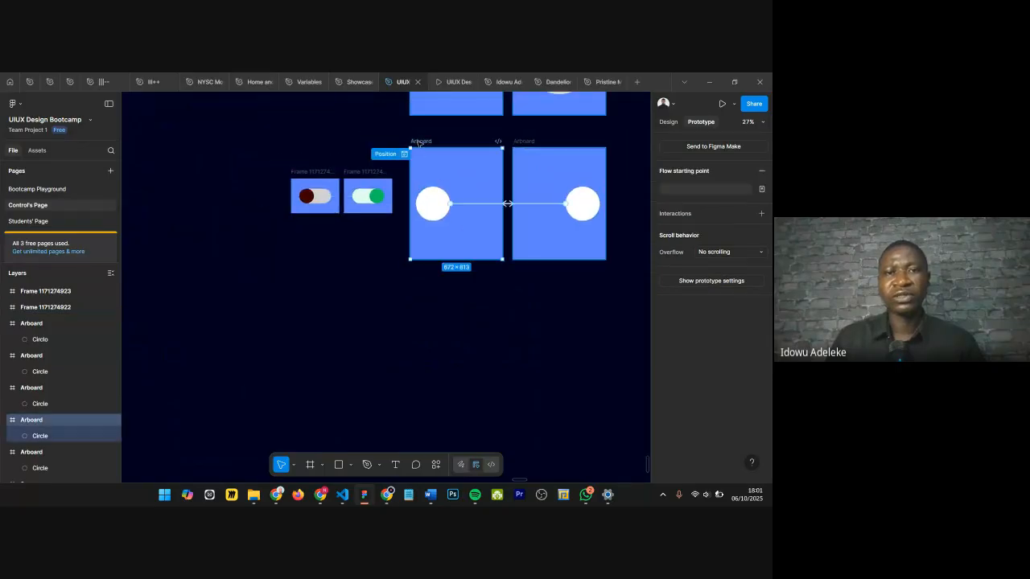
scroll(484, 236, "down", 5)
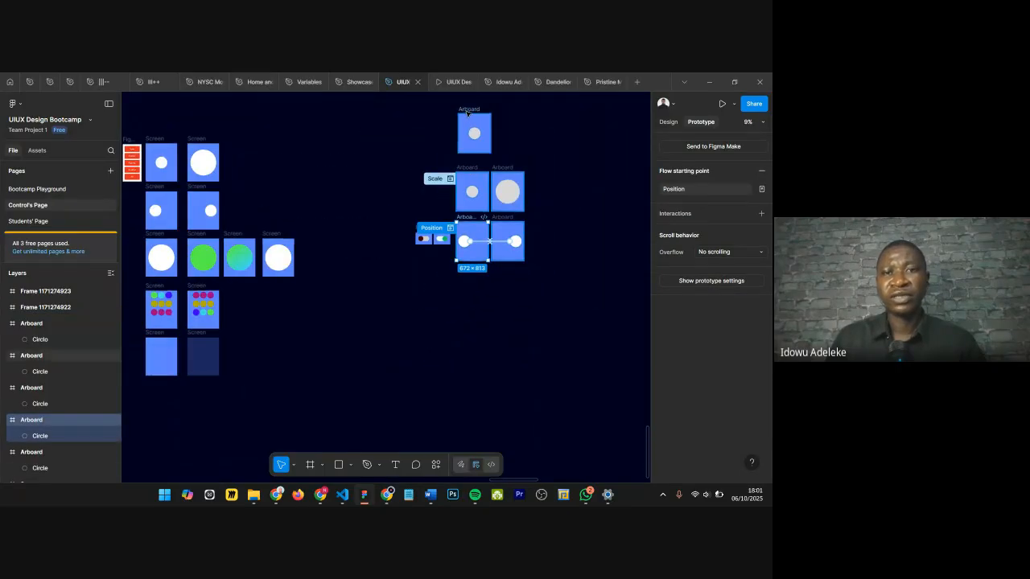
left_click(466, 110)
left_click_drag(471, 110, 466, 277)
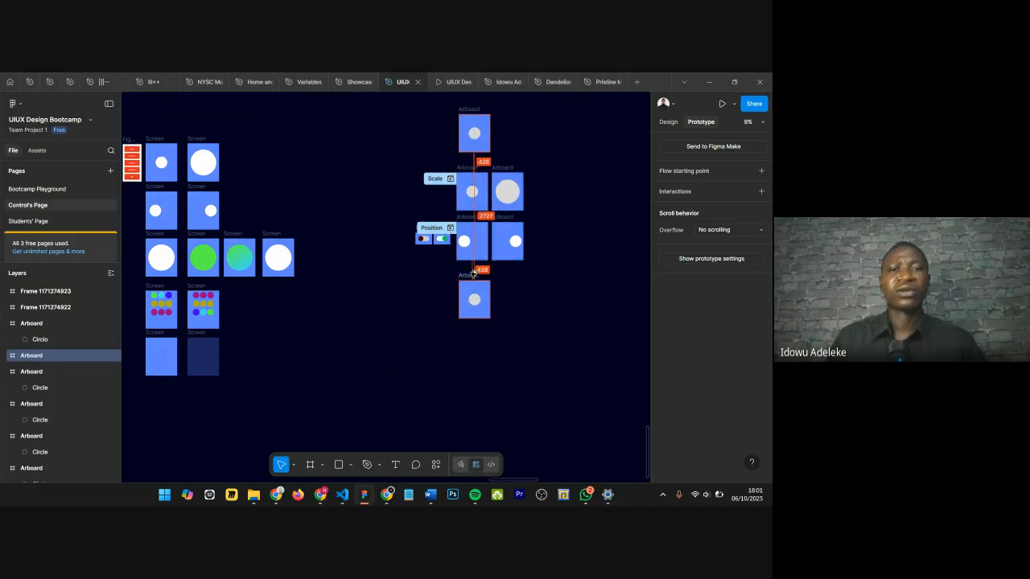
Step: Align the duplicated artboard's left edge with the first Position artboard and move it closer beneath it
scroll(487, 306, "up", 4)
scroll(357, 237, "up", 3)
scroll(356, 236, "down", 2)
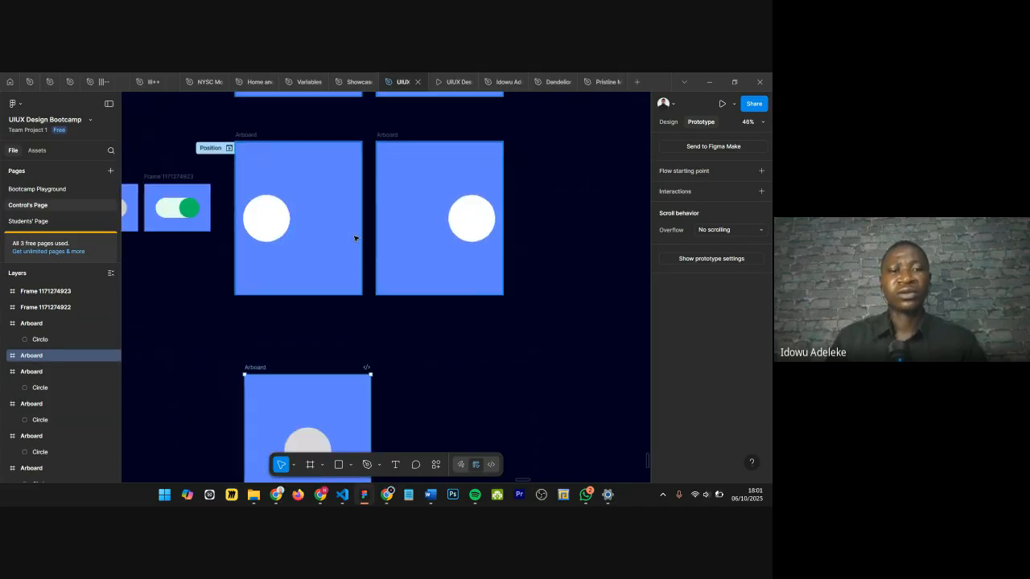
left_click_drag(257, 367, 248, 338)
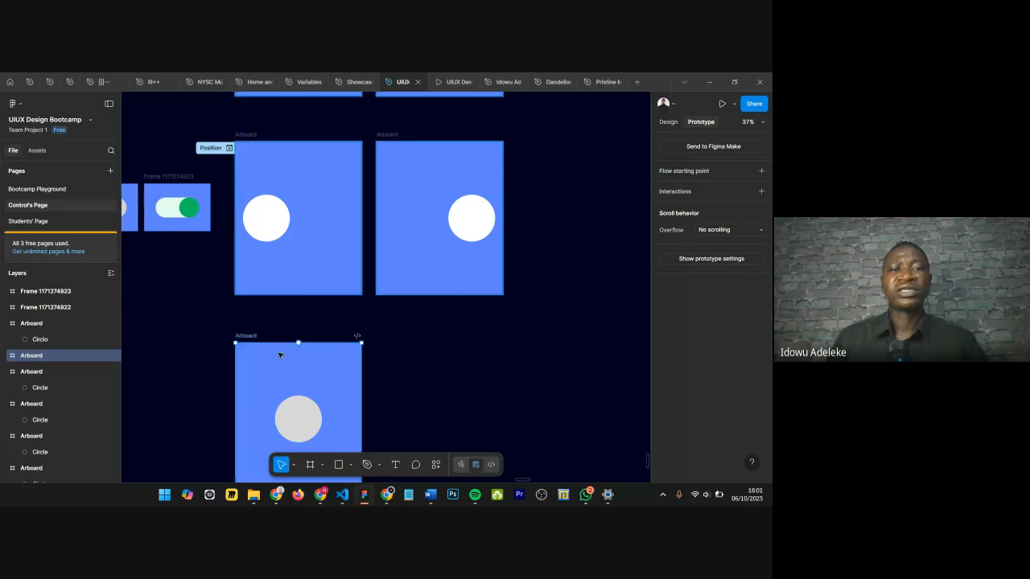
Step: Duplicate the artboard below the Position pair and place the copy beside it, level with the original
scroll(281, 354, "down", 2)
left_click(667, 121)
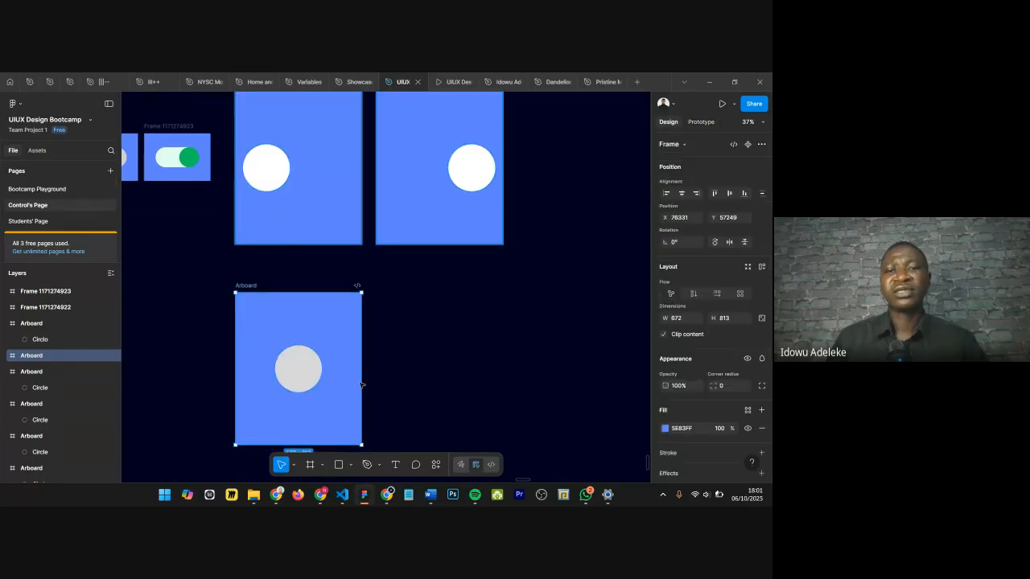
scroll(582, 406, "down", 1)
scroll(722, 364, "down", 2)
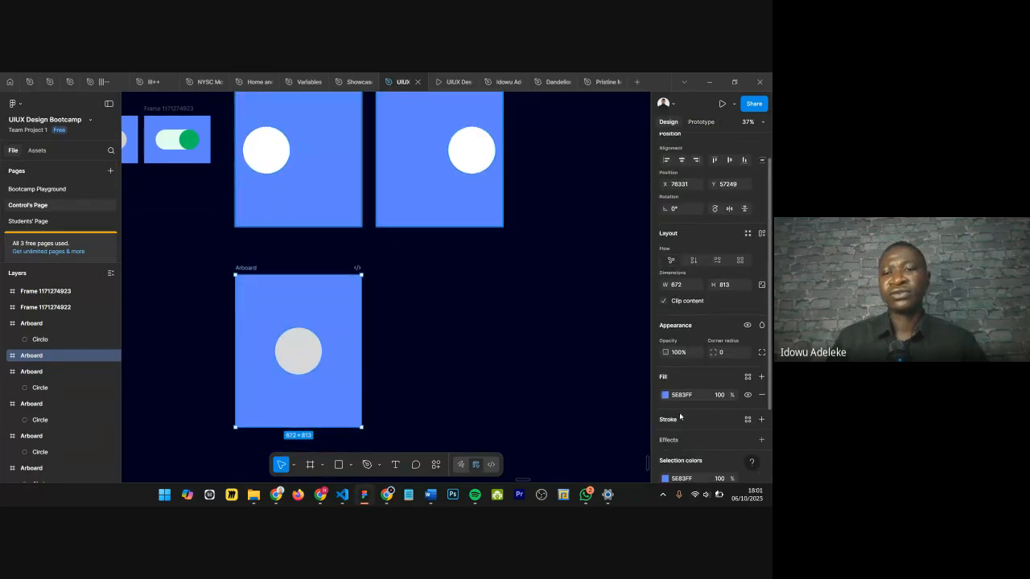
scroll(321, 350, "down", 1)
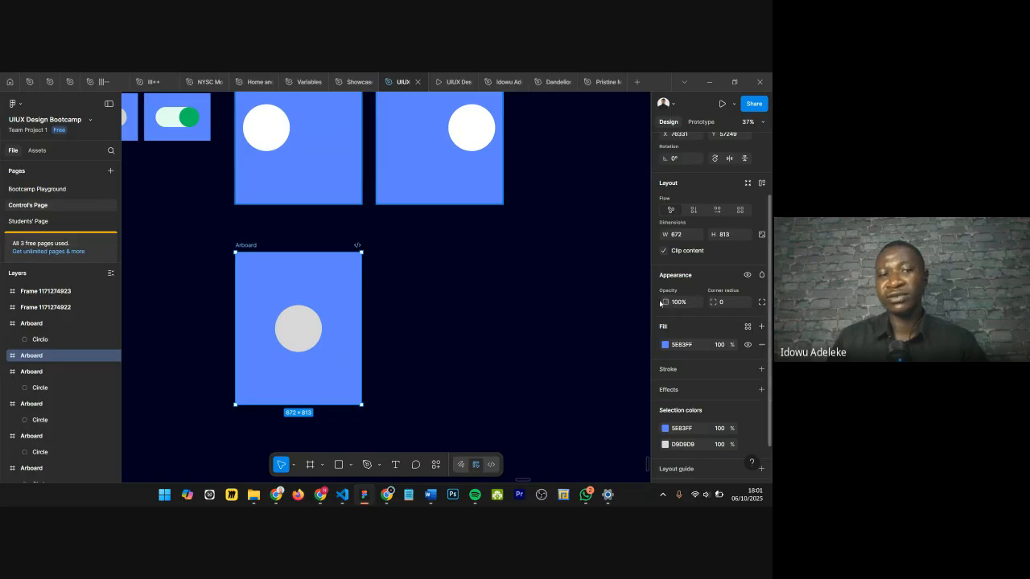
left_click_drag(244, 247, 384, 247)
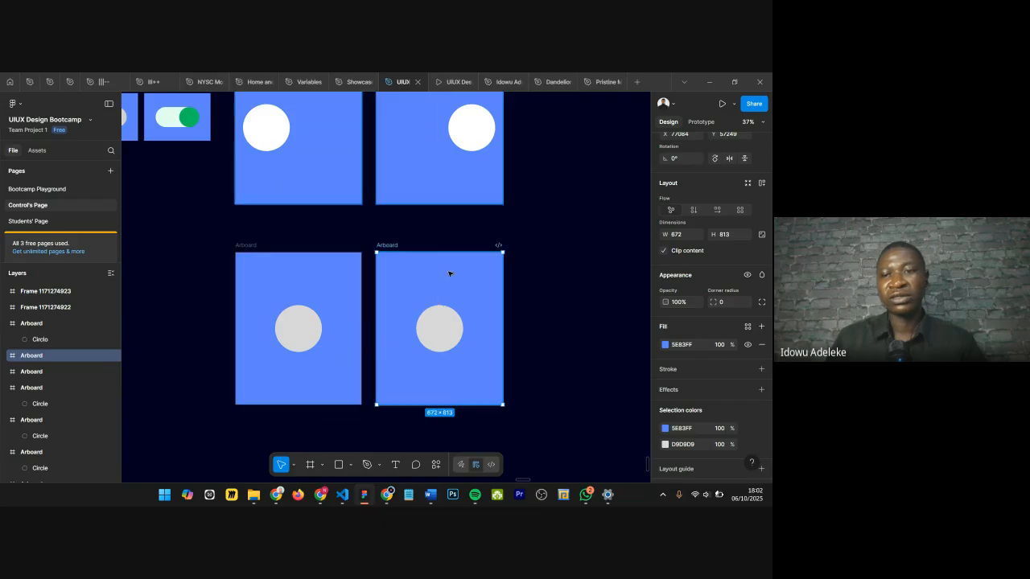
Step: Strongly reduce the duplicated artboard's opacity and set the opacity of the circle in the original artboard to 74%
left_click_drag(665, 301, 566, 320)
left_click(299, 336)
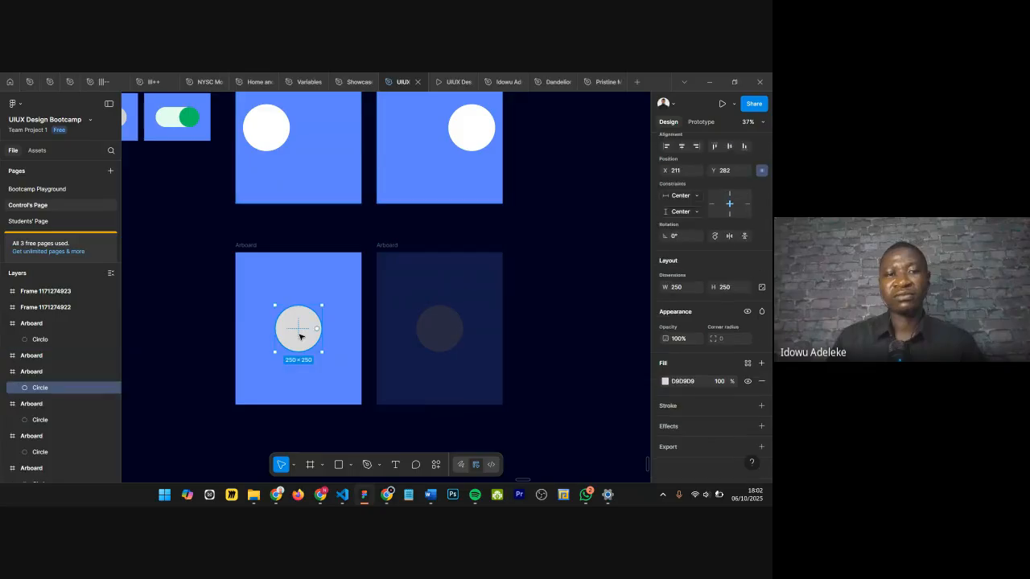
left_click_drag(664, 339, 636, 345)
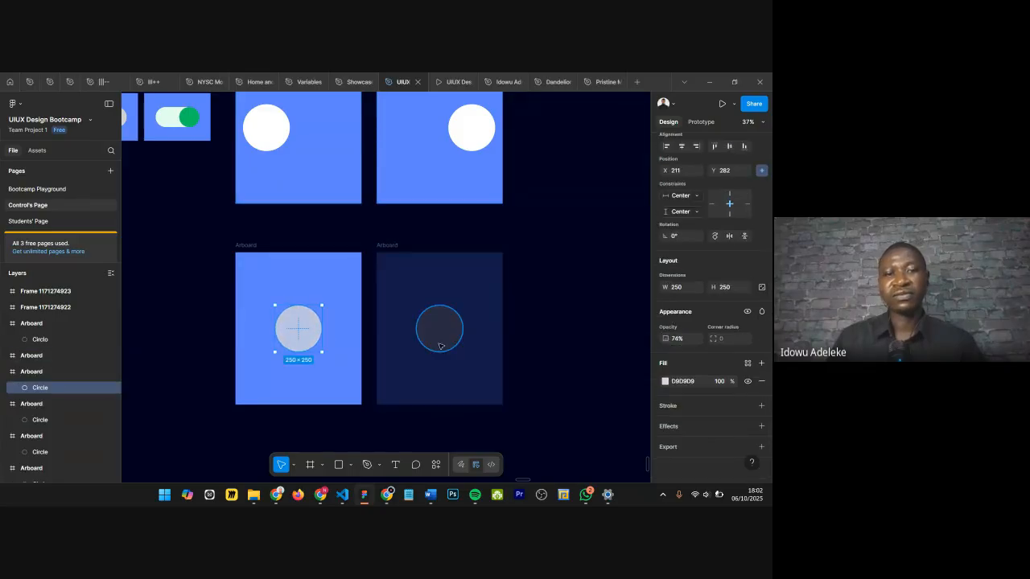
left_click(516, 319)
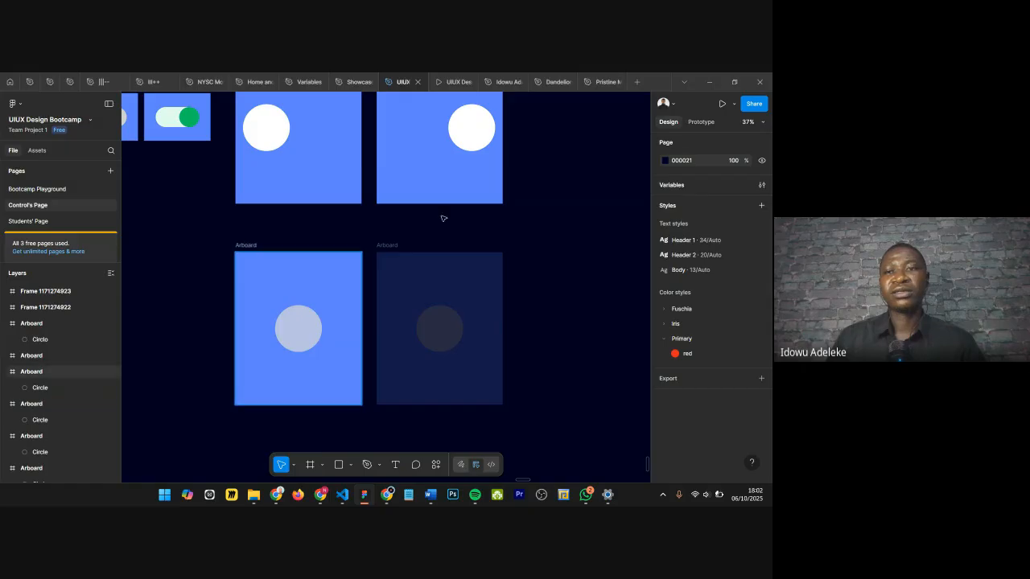
Step: Link the original artboard to the dimmed copy with an On click, Navigate to interaction using Smart animate, Linear, 500ms
left_click(245, 245)
left_click(701, 122)
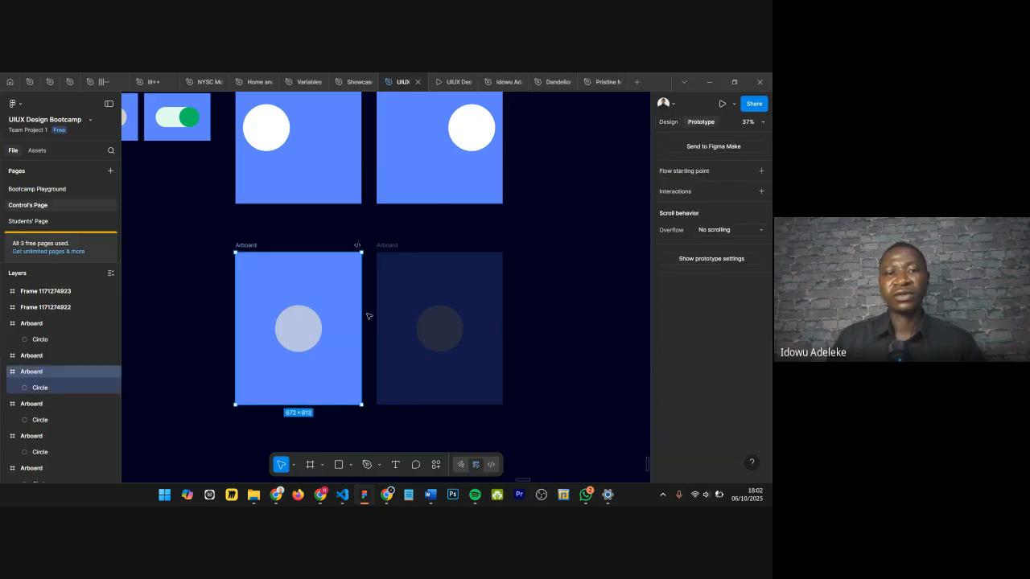
scroll(367, 316, "up", 3)
left_click_drag(359, 337, 384, 362)
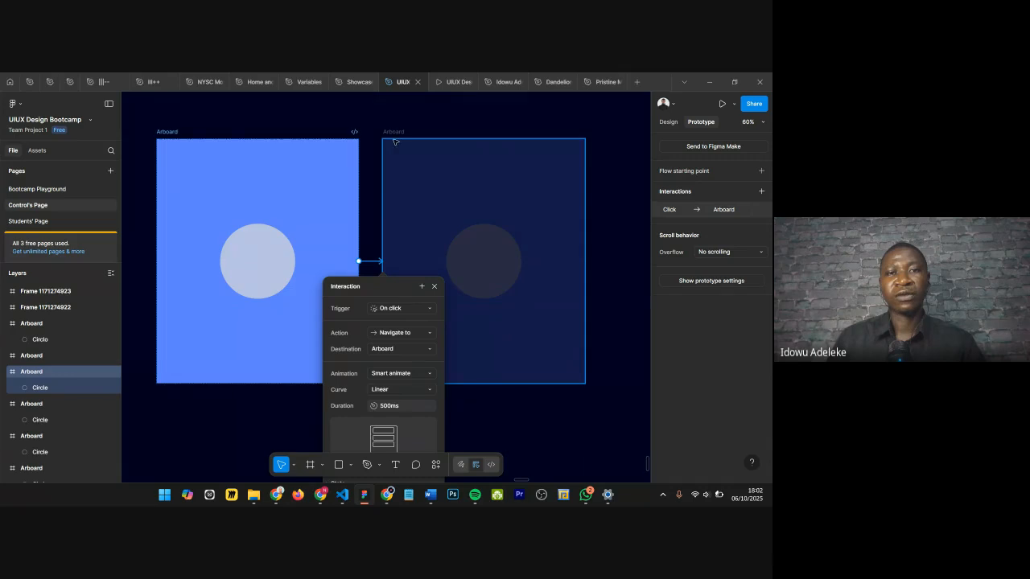
Step: Move the dimmed artboard farther from the original and keep On click as the trigger of their connection
left_click_drag(394, 141, 448, 142)
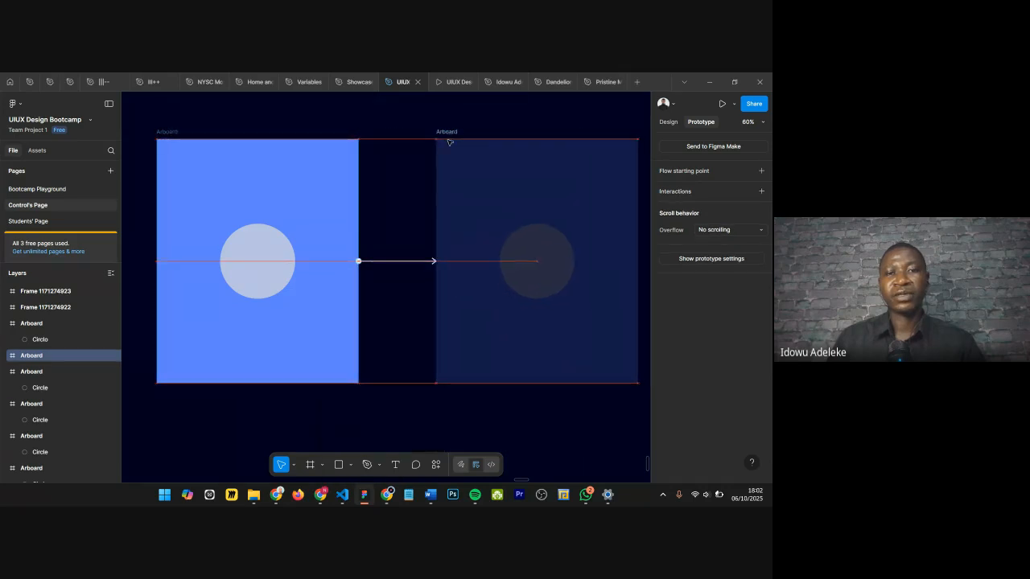
left_click(382, 262)
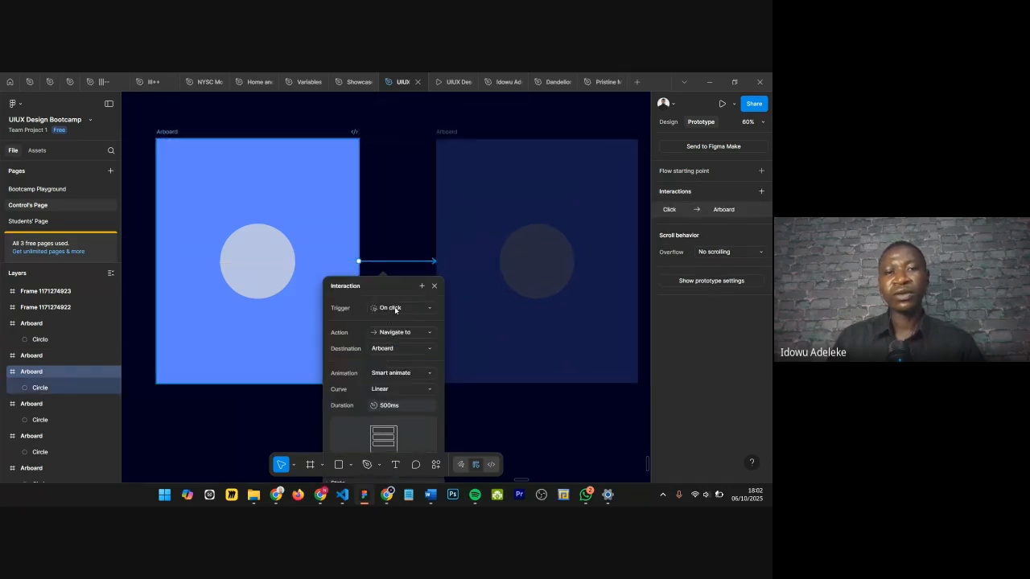
left_click(395, 309)
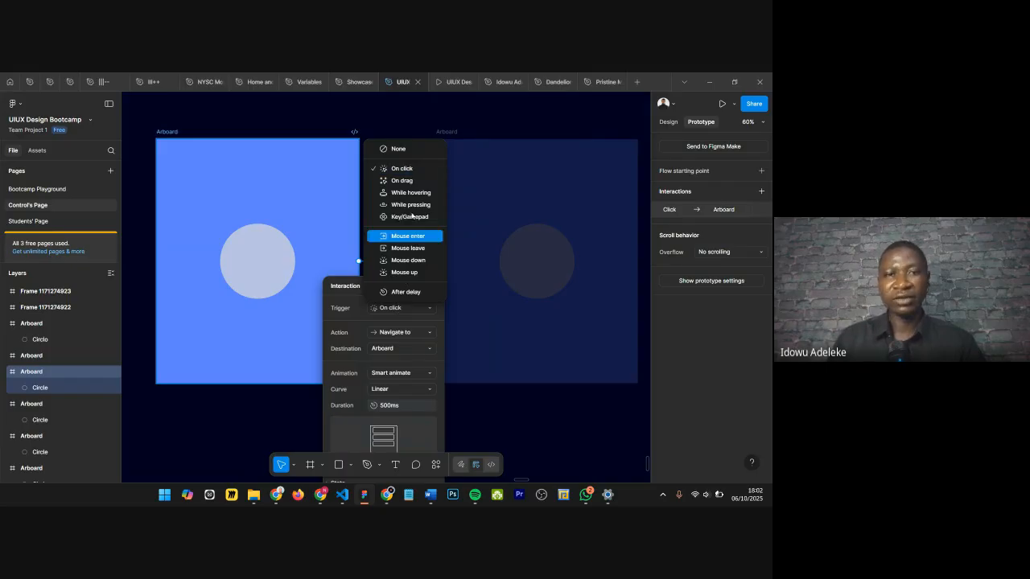
left_click(401, 169)
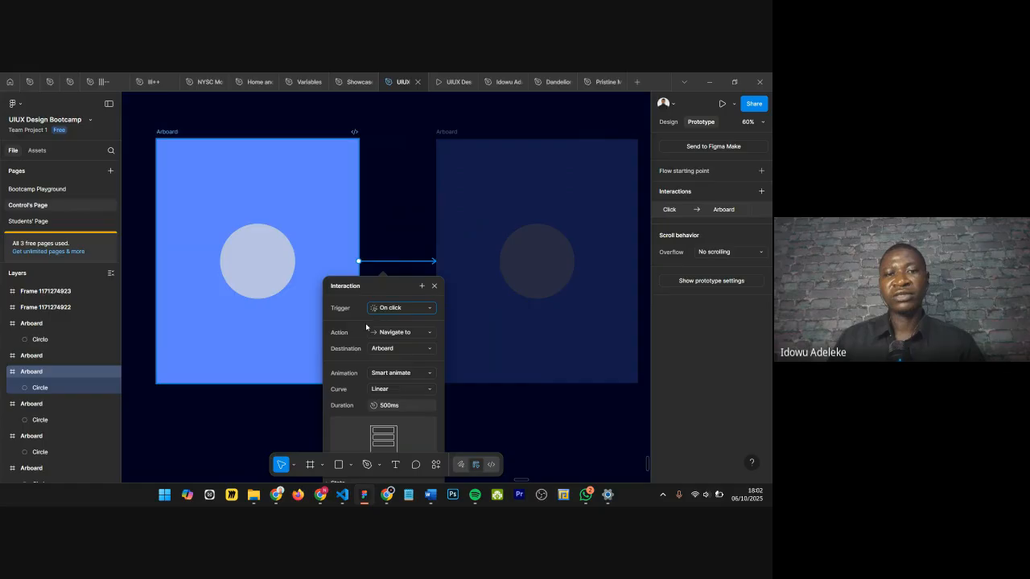
Step: Close the interaction settings and add a flow starting point named Opacity to the original artboard of the new pair
scroll(455, 264, "down", 5)
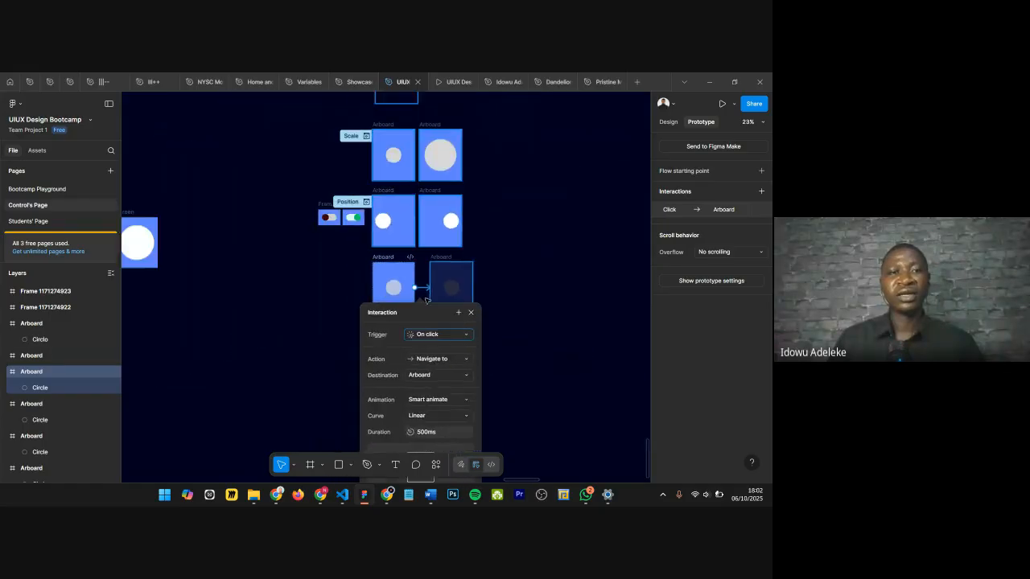
scroll(427, 300, "down", 5)
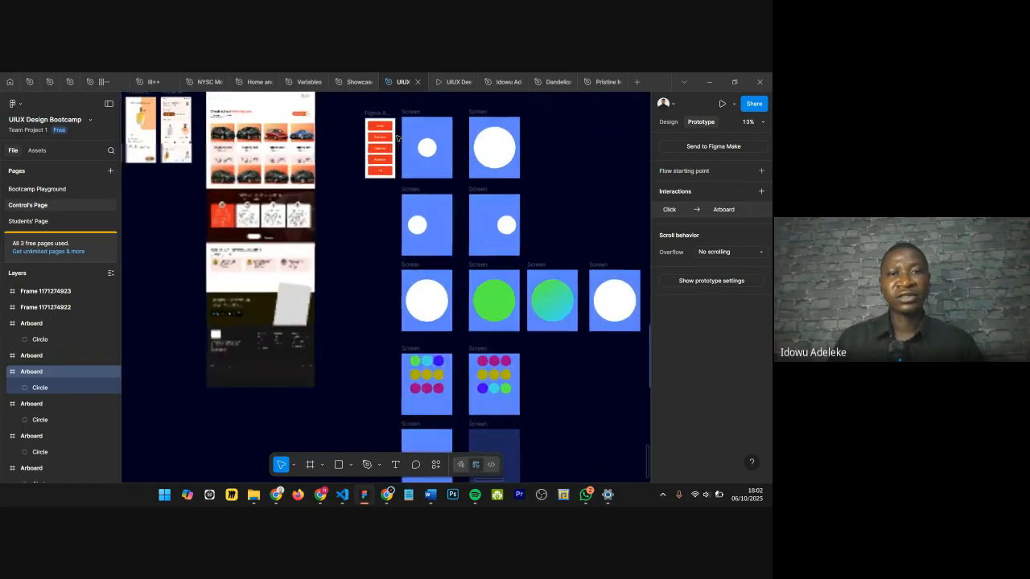
scroll(397, 138, "up", 3)
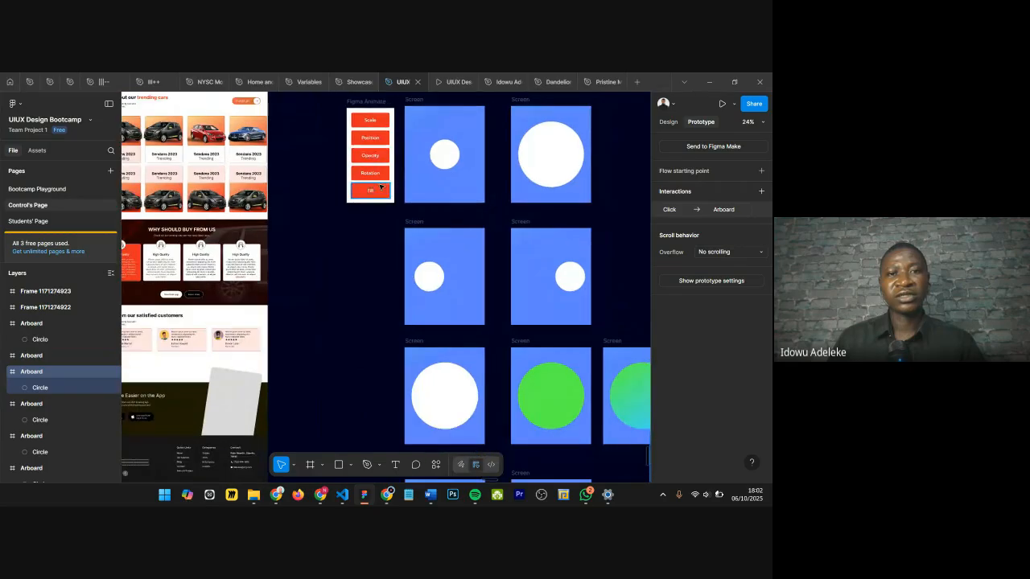
scroll(380, 186, "down", 4)
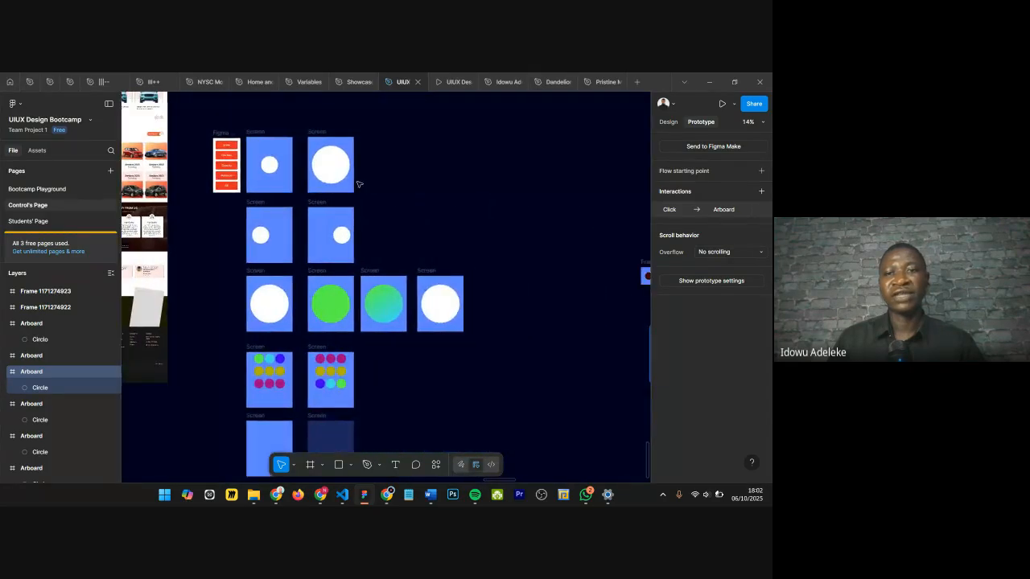
scroll(359, 186, "right", 4)
scroll(438, 332, "down", 3)
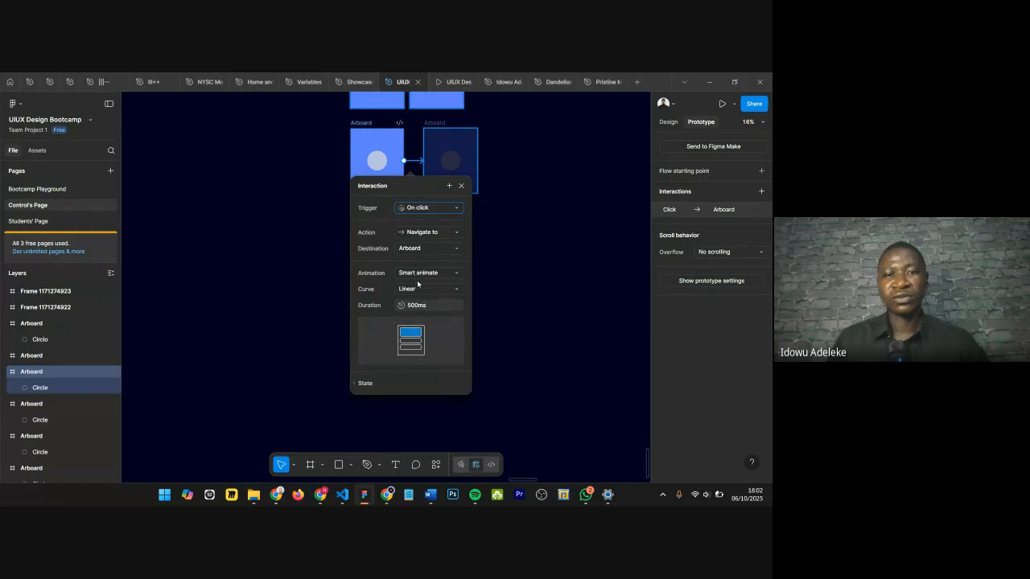
left_click(461, 185)
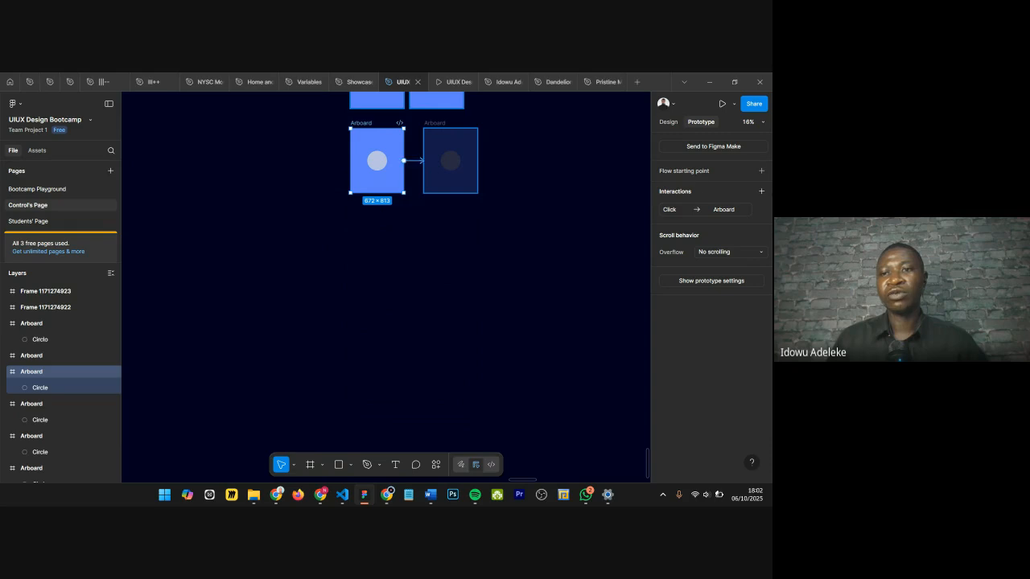
left_click(761, 171)
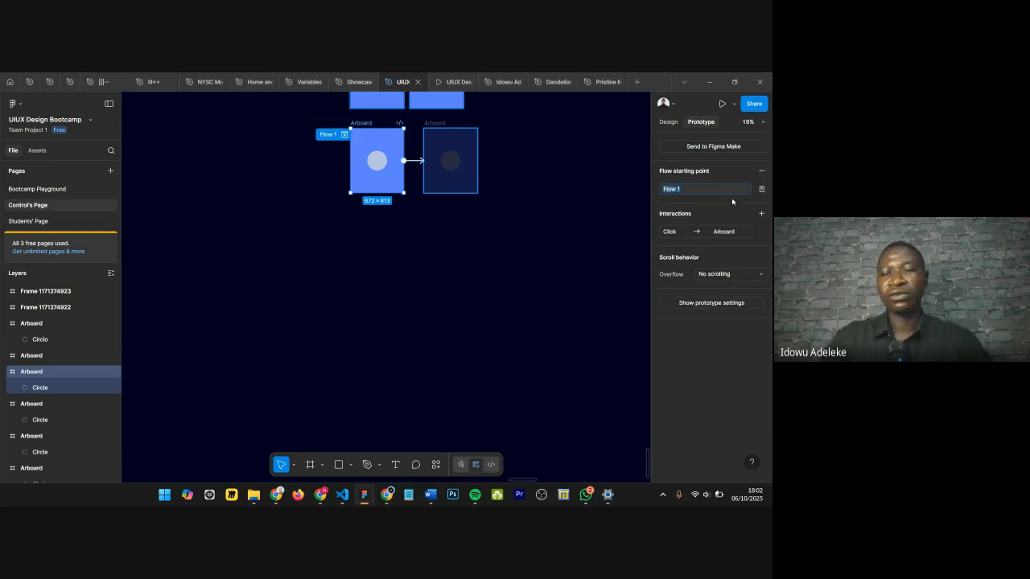
key("Return")
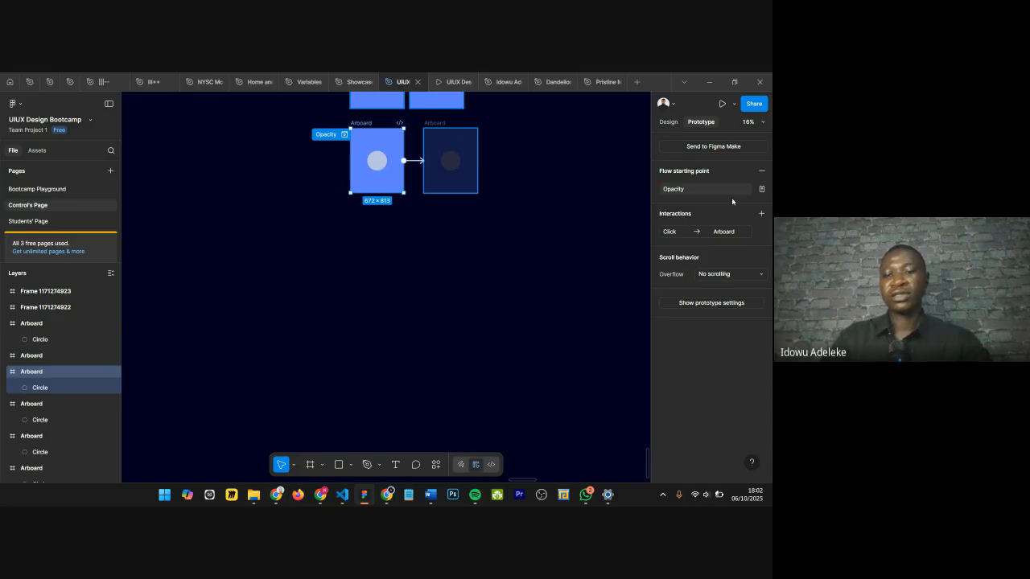
key("Return")
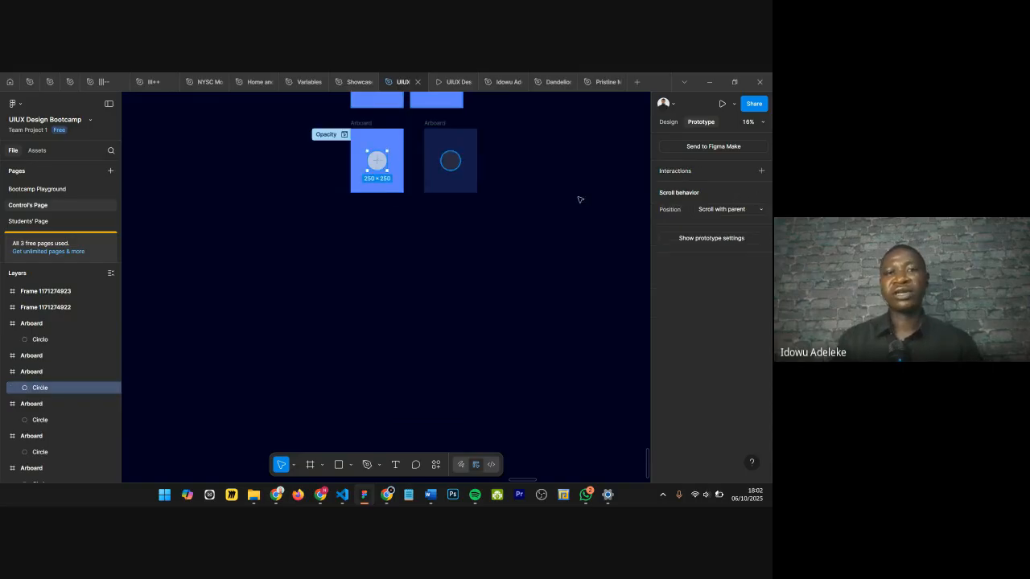
Step: Examine the linked Opacity artboards, check the flow list in the prototype preview, and return to the design file
scroll(543, 184, "up", 2)
left_click(543, 184)
scroll(449, 259, "up", 6)
scroll(380, 328, "up", 1)
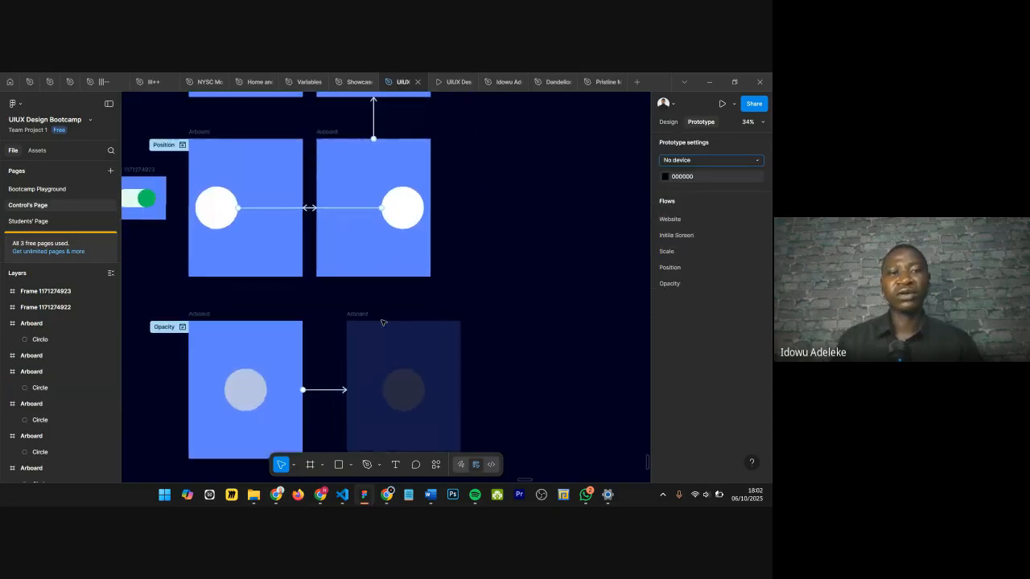
scroll(334, 324, "down", 1)
scroll(267, 299, "left", 3)
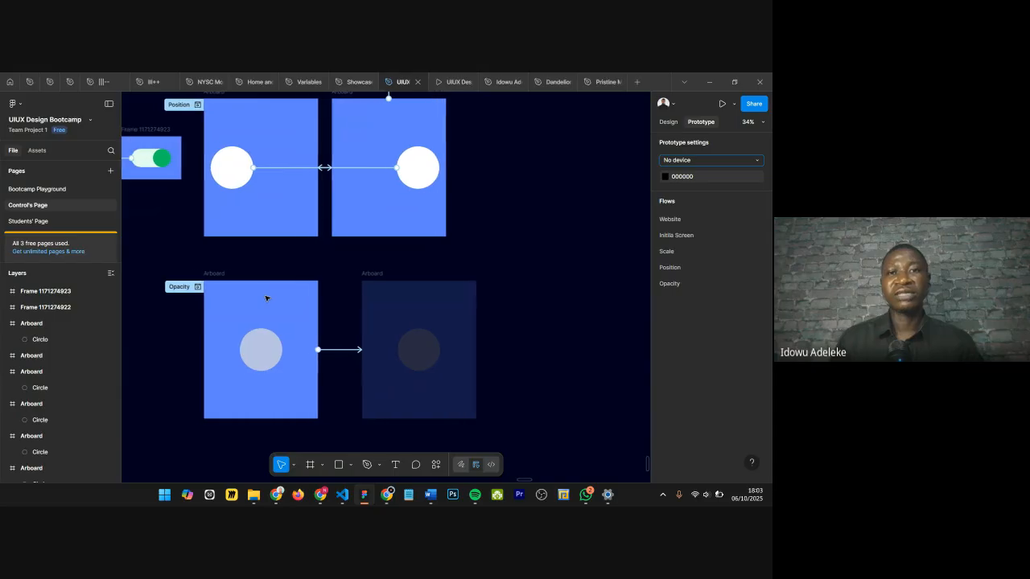
left_click(443, 84)
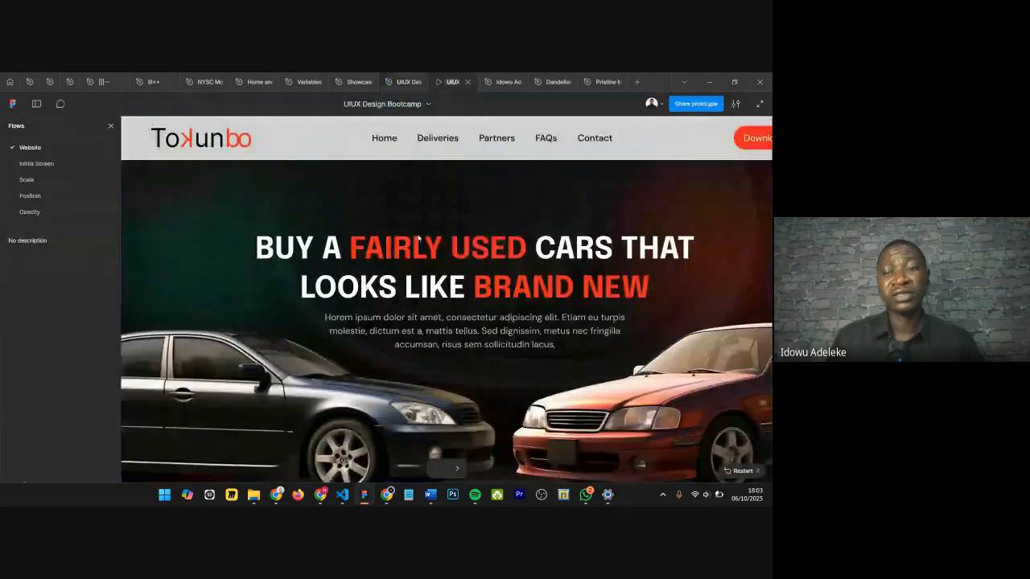
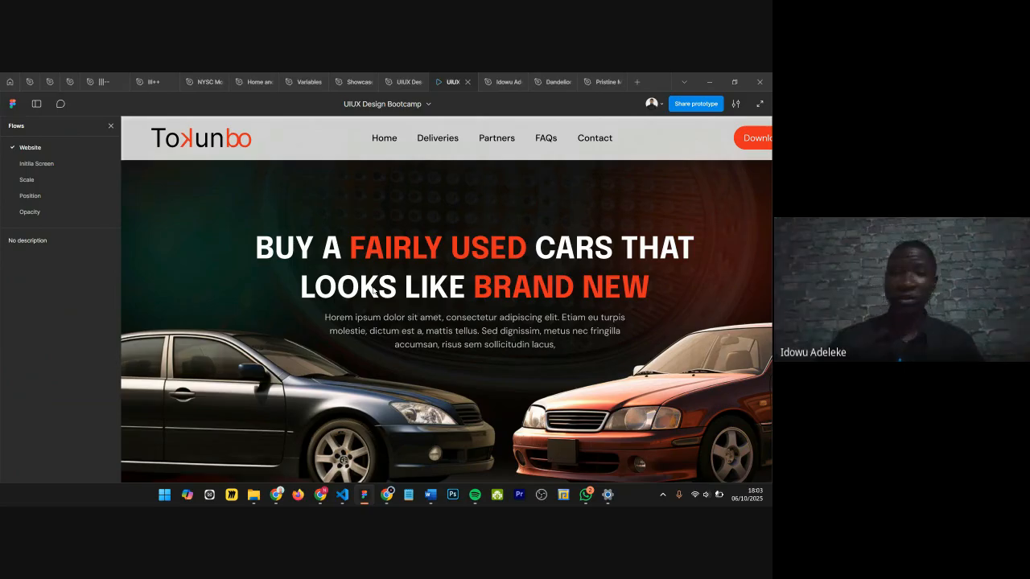
left_click(401, 82)
Step: Select the first Opacity artboard and open the Opacity flow in the prototype preview
scroll(384, 275, "up", 3)
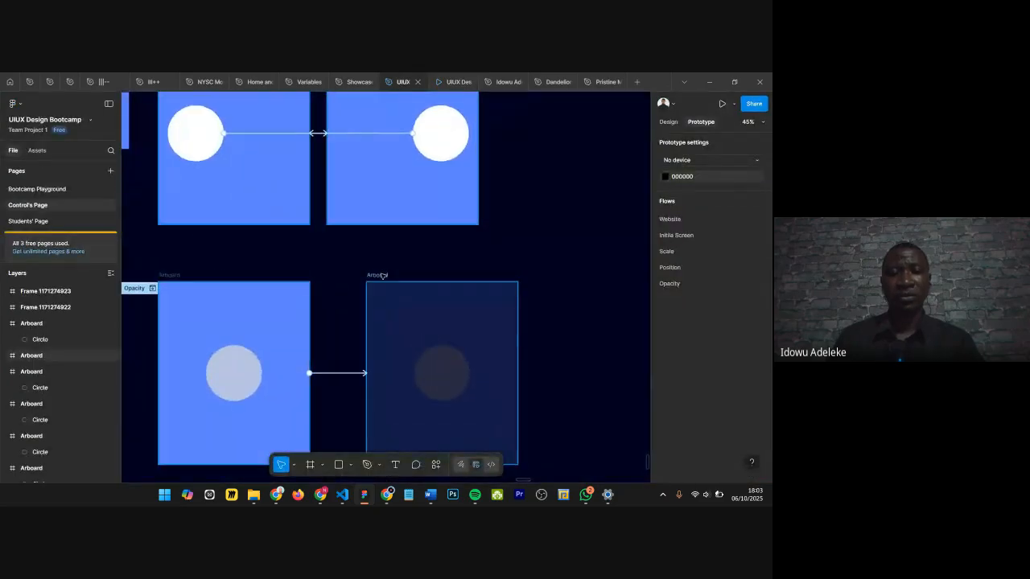
left_click(384, 276)
scroll(427, 322, "down", 2)
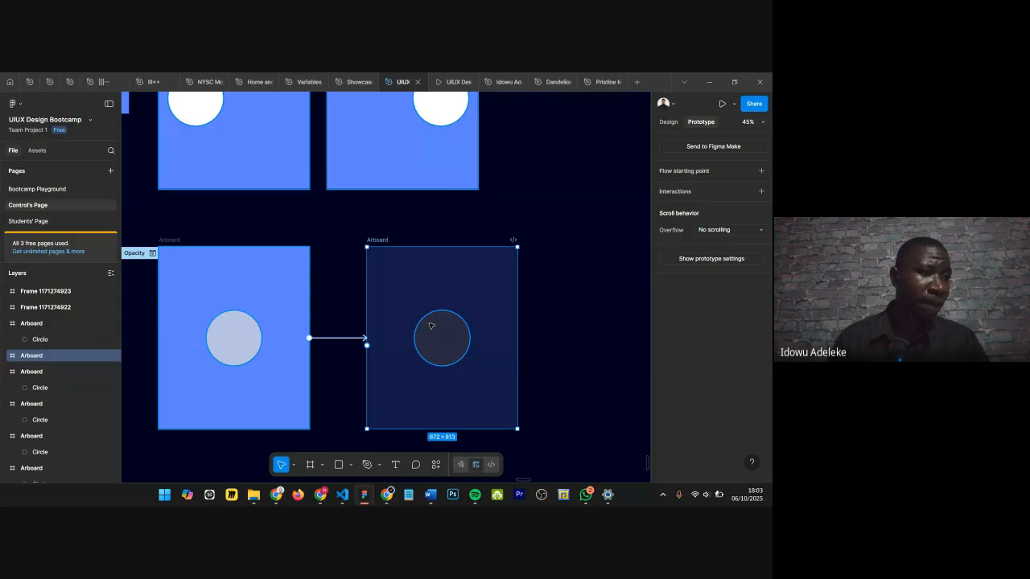
scroll(396, 297, "down", 2)
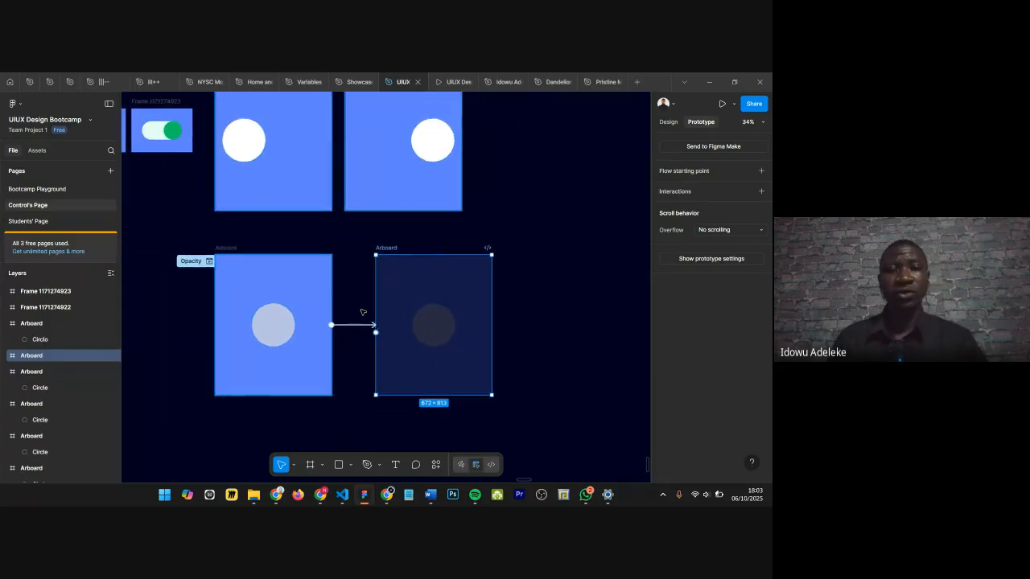
scroll(322, 338, "down", 2)
left_click(231, 197)
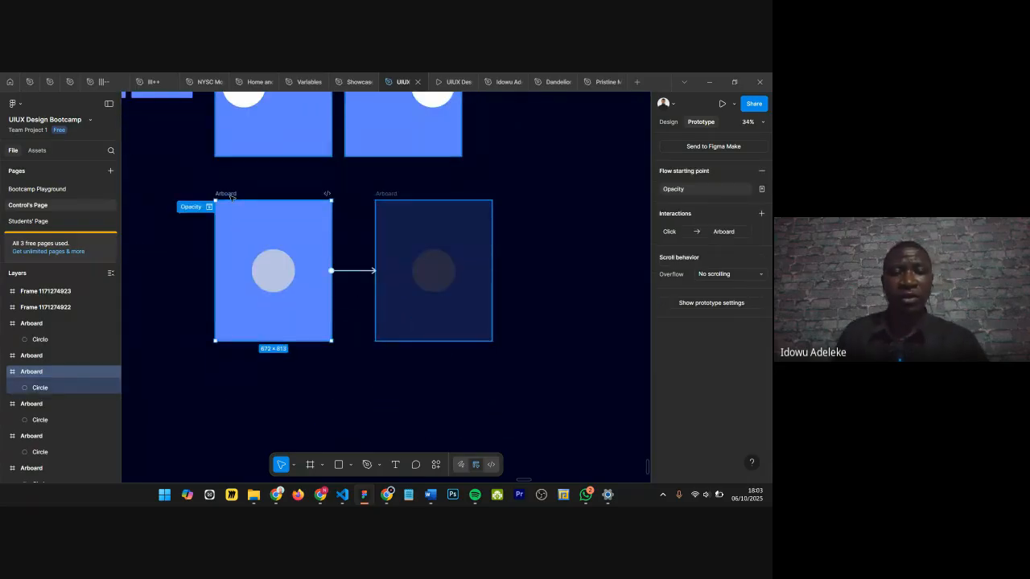
key("ctrl+alt+Return")
left_click(29, 212)
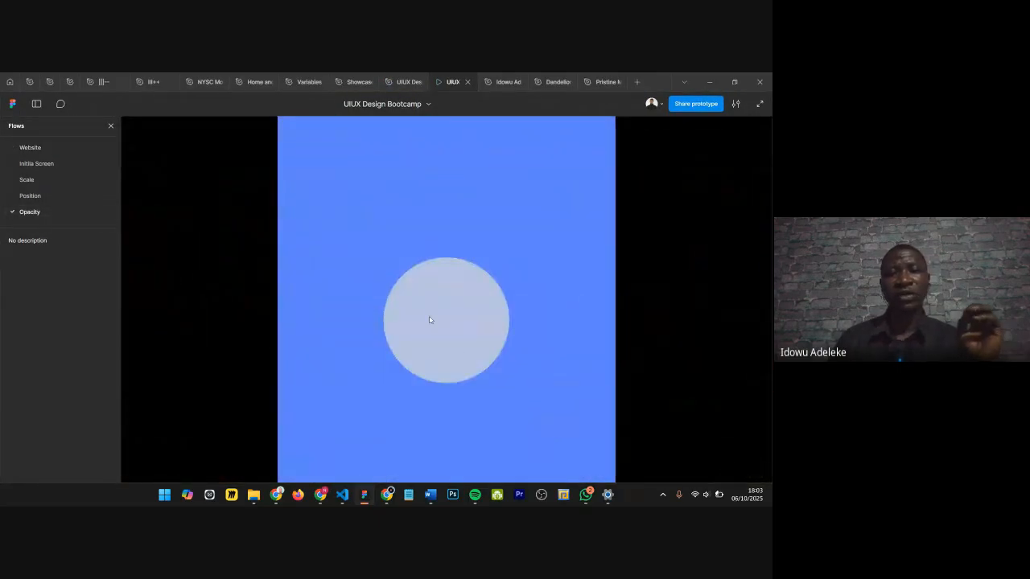
Step: Play the Opacity transition several times, restarting the flow between runs, and return to the design file
left_click(429, 320)
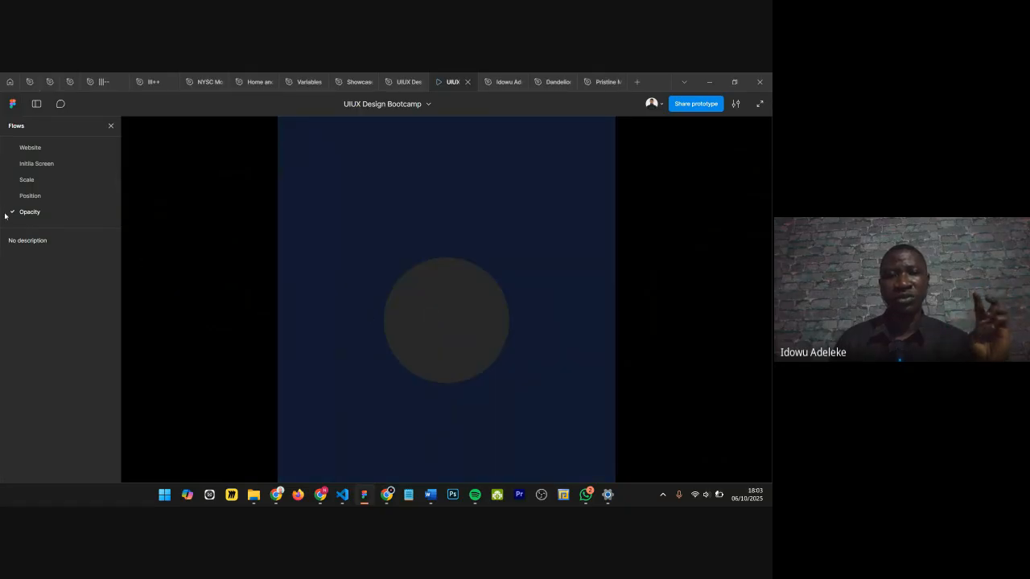
left_click(40, 213)
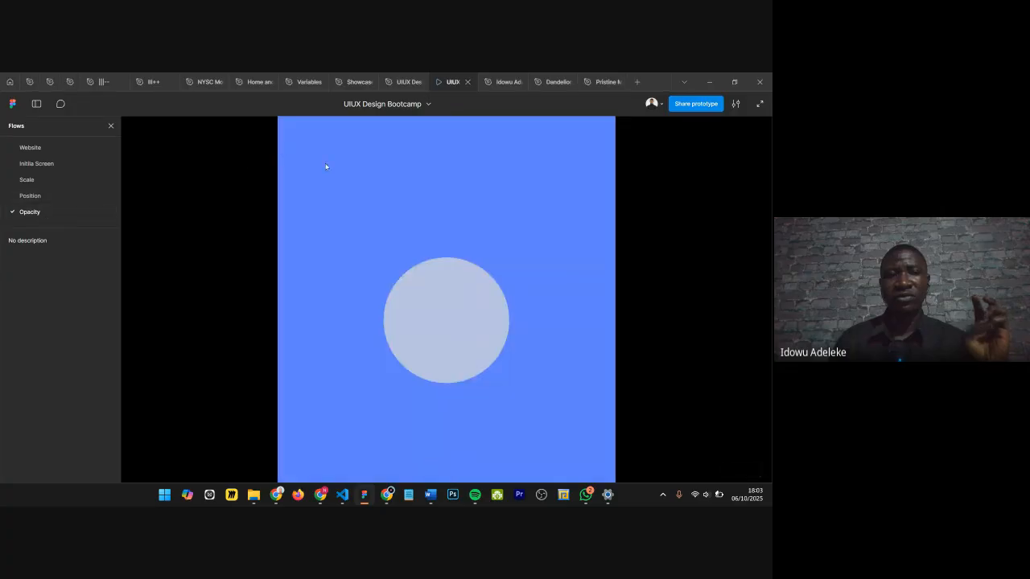
left_click(455, 293)
left_click(65, 218)
left_click(417, 322)
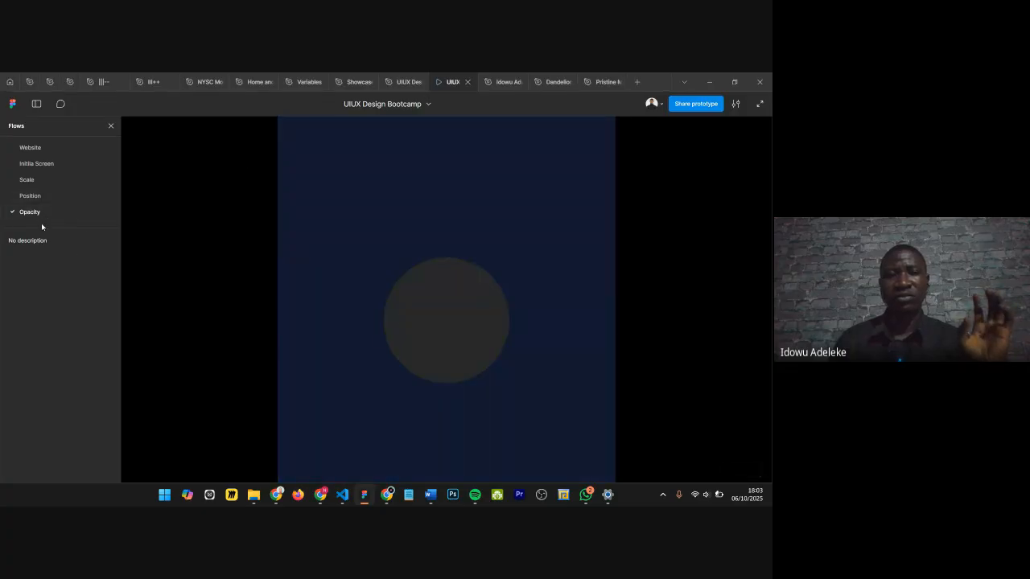
left_click(403, 83)
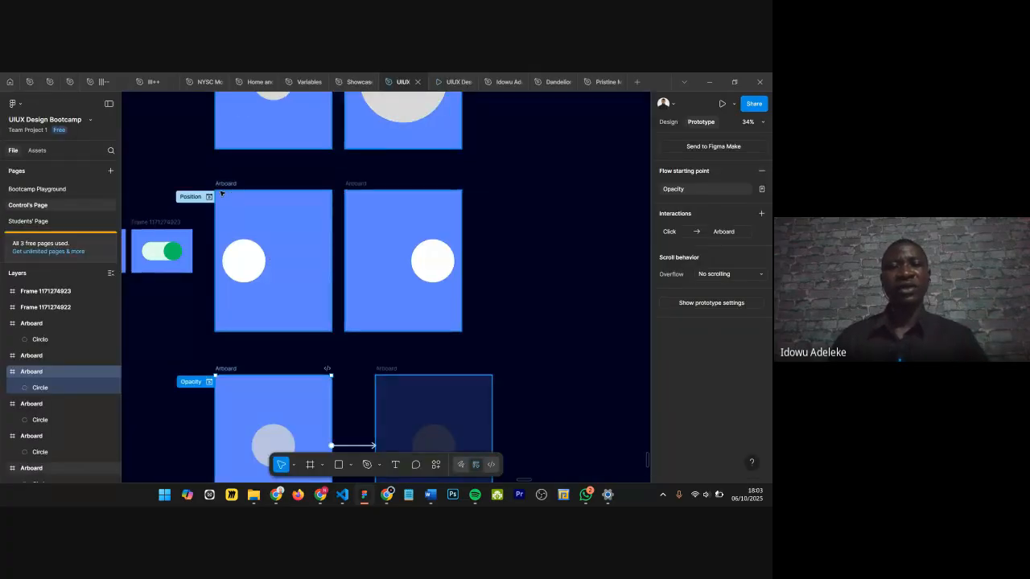
Step: Review the interaction linking the first Position circle to the second artboard, including its curve options, and close the interaction settings
scroll(222, 193, "up", 5)
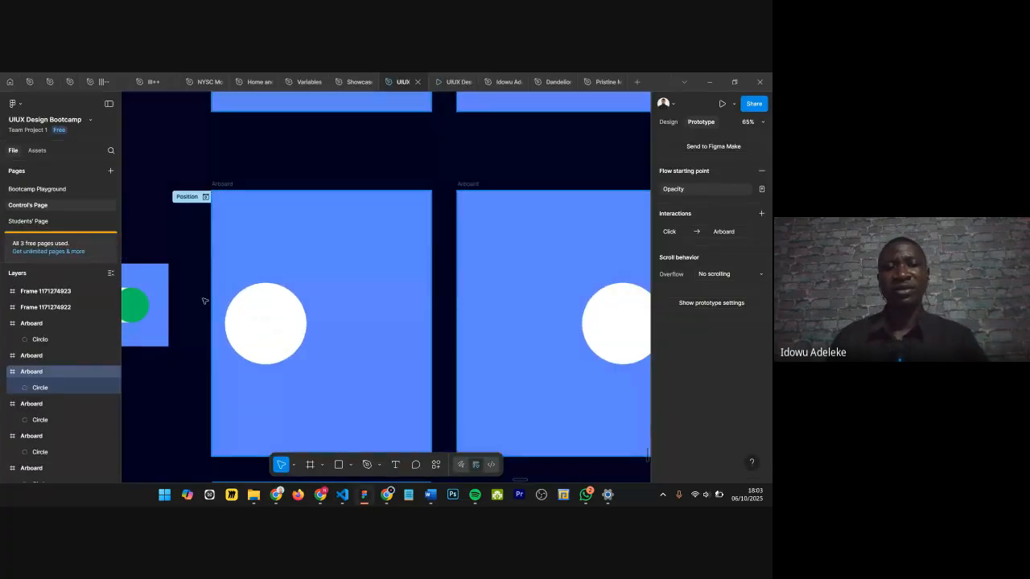
scroll(310, 276, "down", 2)
scroll(289, 310, "down", 1)
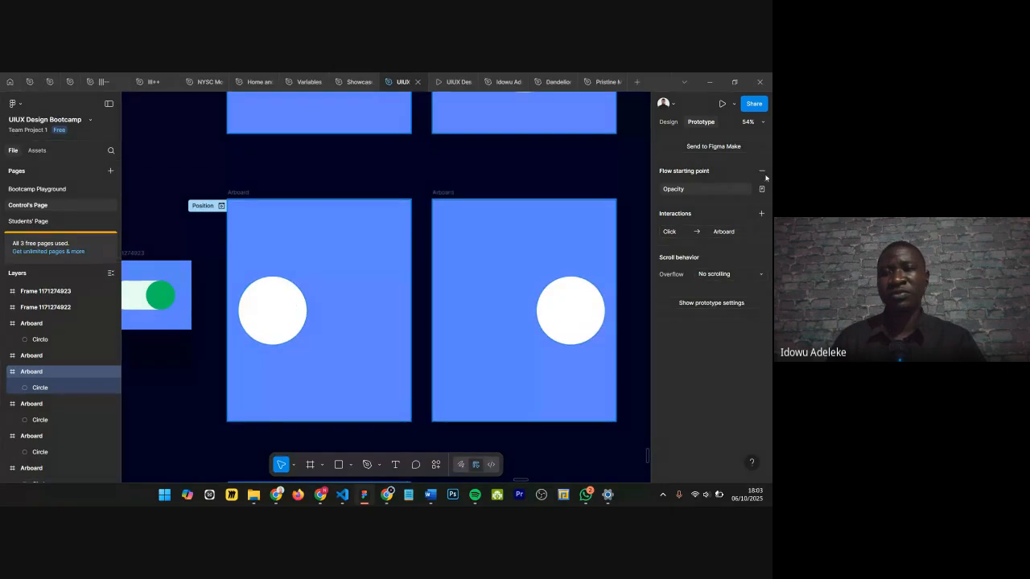
scroll(491, 233, "down", 2)
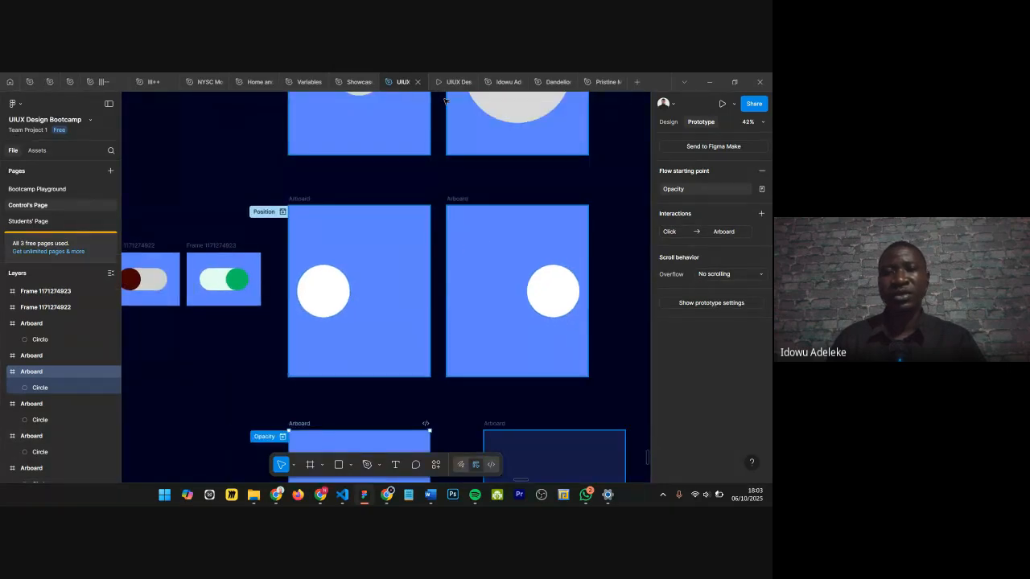
left_click(338, 218)
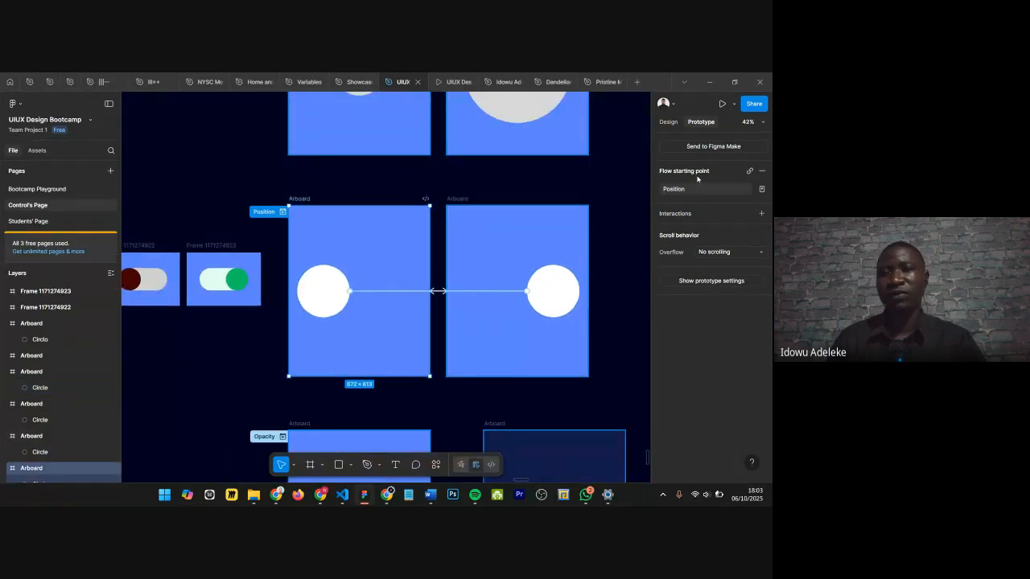
left_click(414, 294)
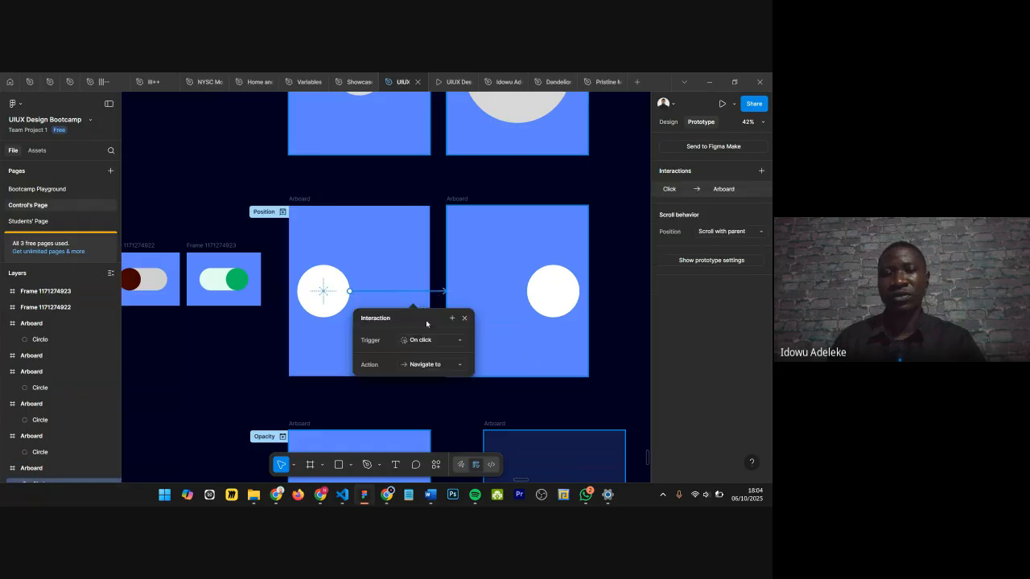
left_click(410, 423)
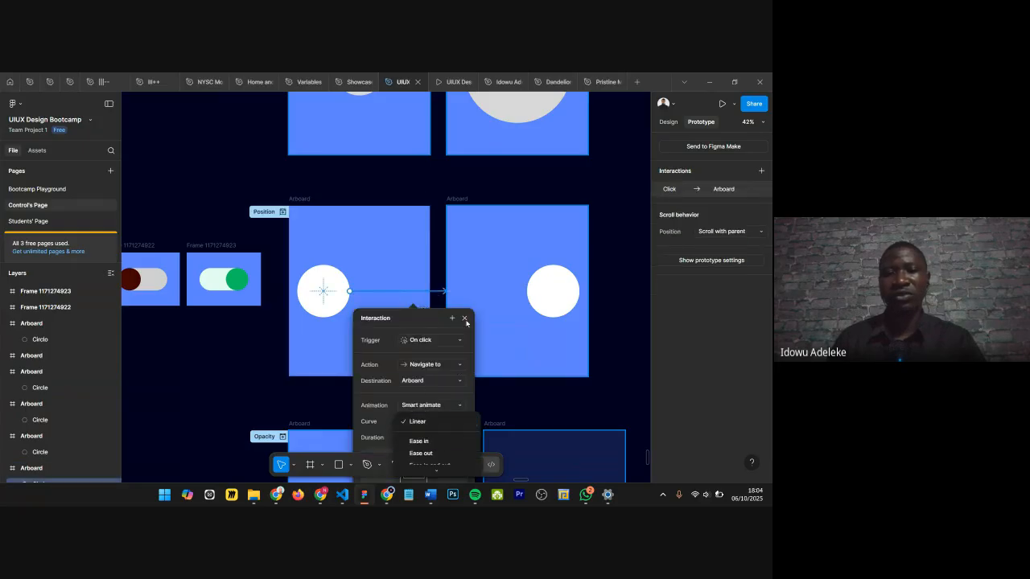
left_click(467, 327)
scroll(457, 270, "down", 1)
left_click(465, 296)
Step: Copy the Figma Animate properties list from the reference screens to the empty area below the Opacity artboards
scroll(367, 306, "down", 5)
scroll(286, 300, "left", 2)
scroll(224, 176, "up", 4)
scroll(248, 145, "down", 2)
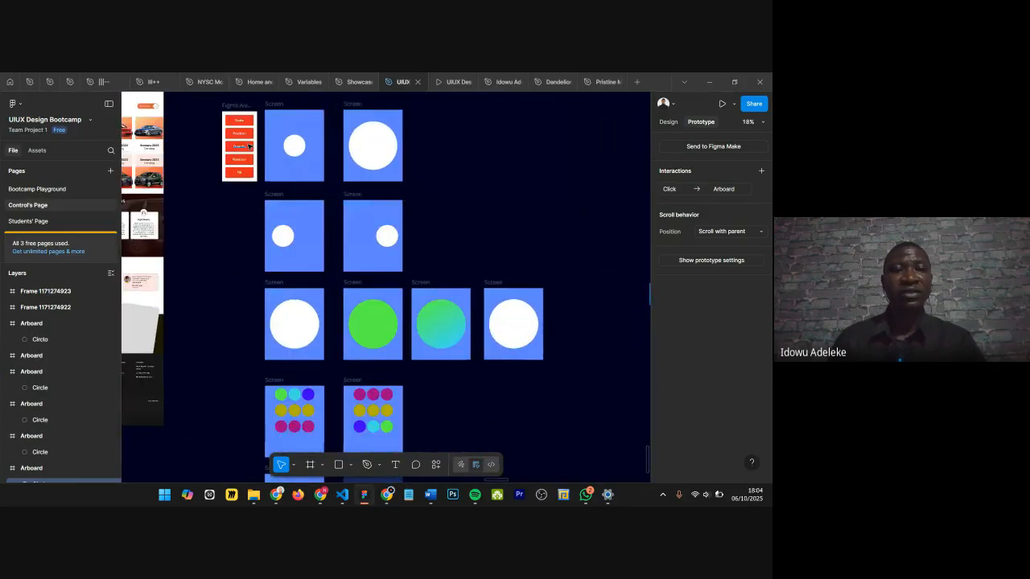
scroll(249, 146, "down", 2)
left_click_drag(238, 119, 450, 242)
left_click_drag(602, 322, 601, 323)
scroll(599, 324, "right", 1)
scroll(597, 329, "right", 2)
scroll(482, 338, "up", 10)
scroll(484, 333, "down", 6)
scroll(481, 319, "right", 1)
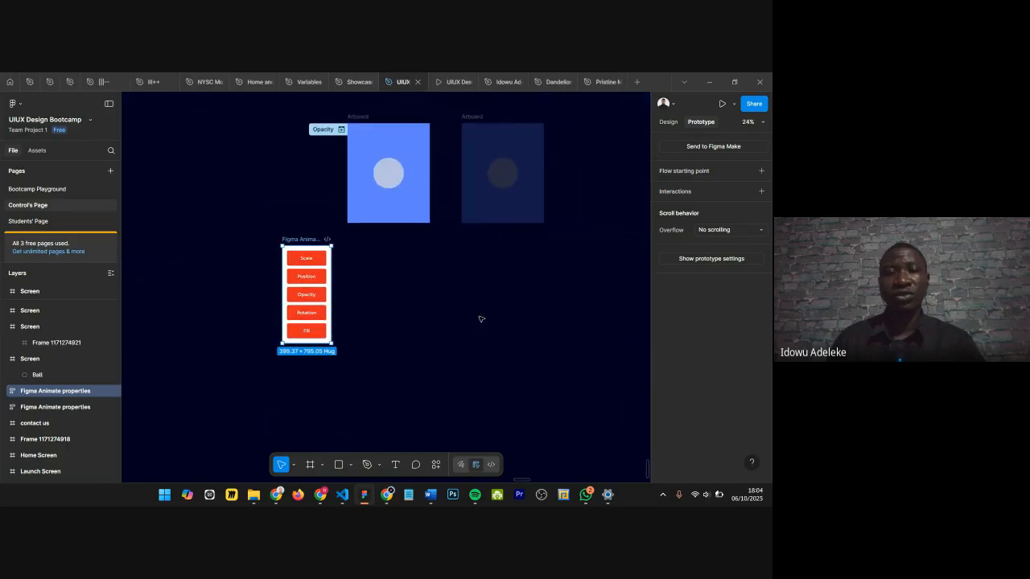
scroll(481, 318, "down", 3)
scroll(460, 314, "up", 5)
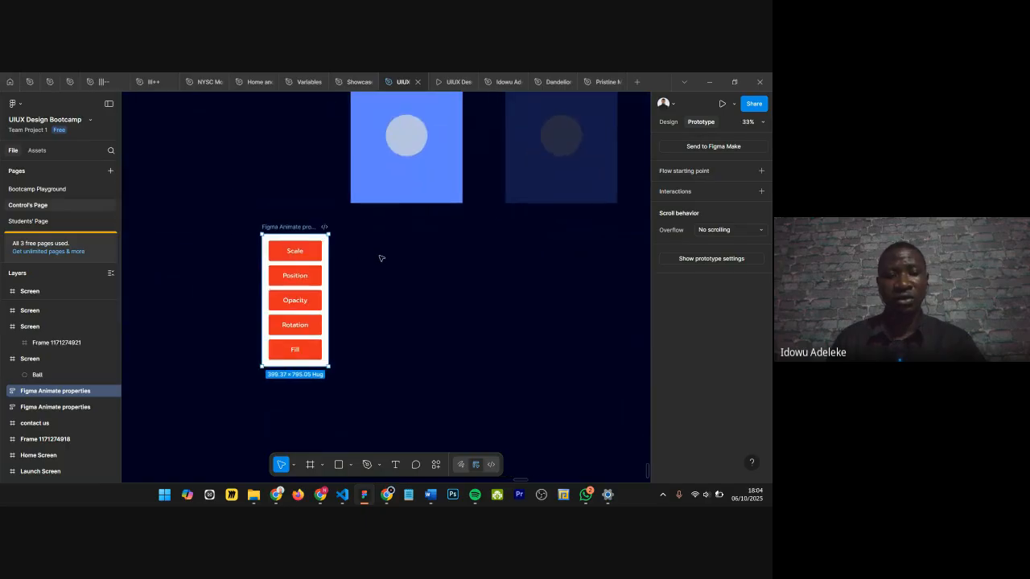
Step: Copy the spare artboard with the grey circle below the Opacity pair and top-align it beside the properties list
key("f")
key("Escape")
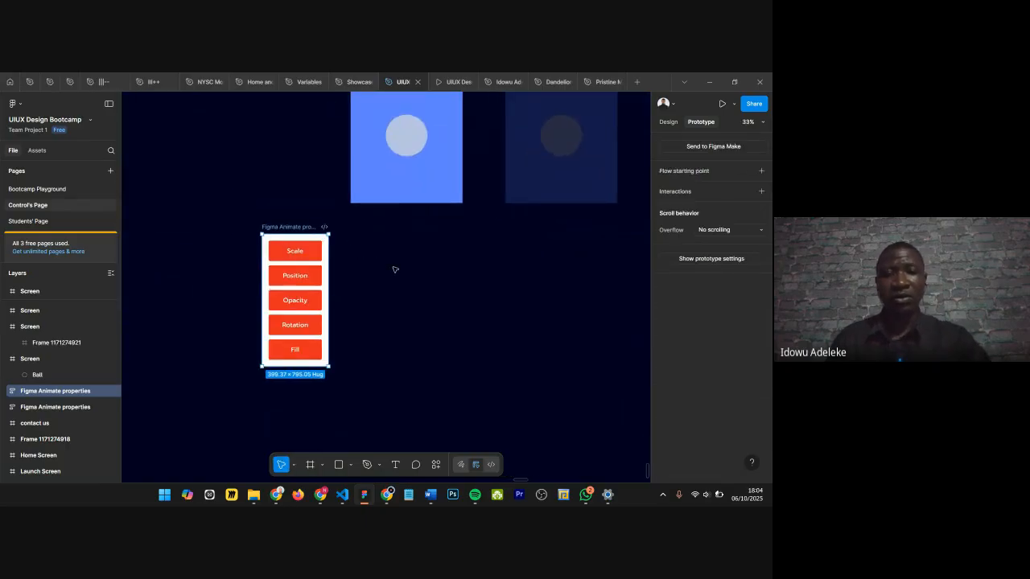
scroll(395, 269, "down", 5)
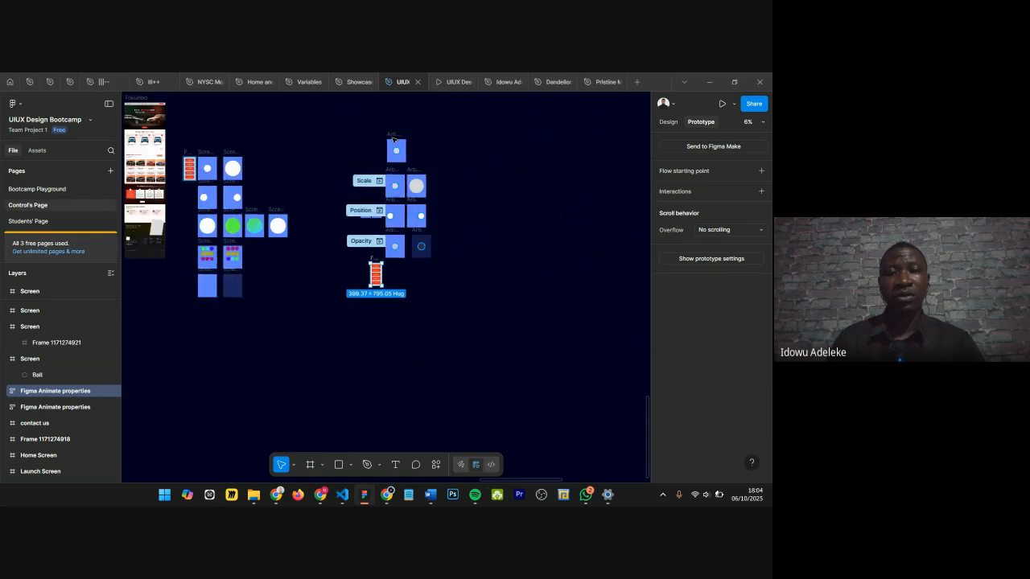
left_click(392, 135)
left_click_drag(393, 133, 395, 262)
scroll(379, 269, "up", 10)
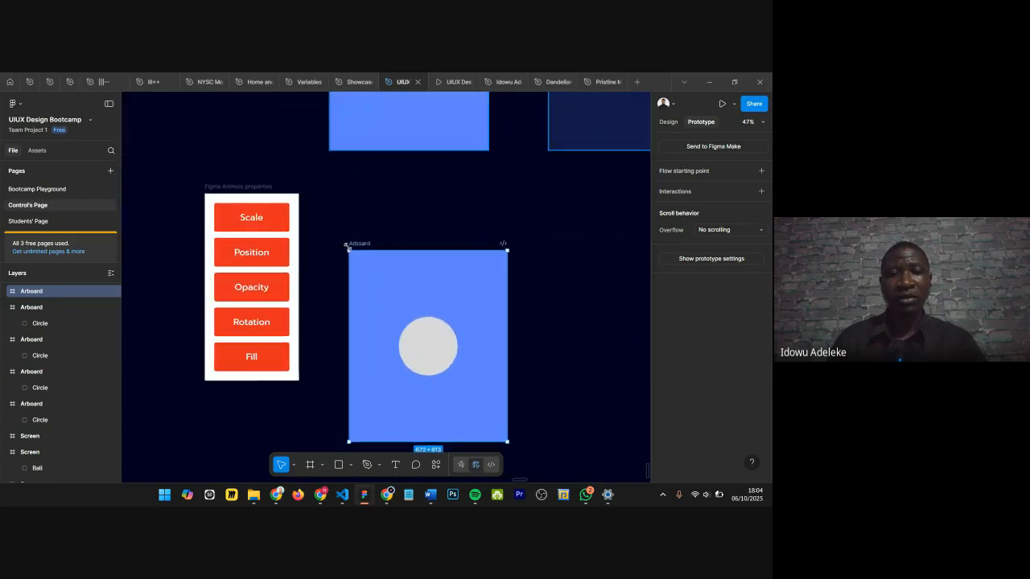
scroll(348, 247, "up", 5)
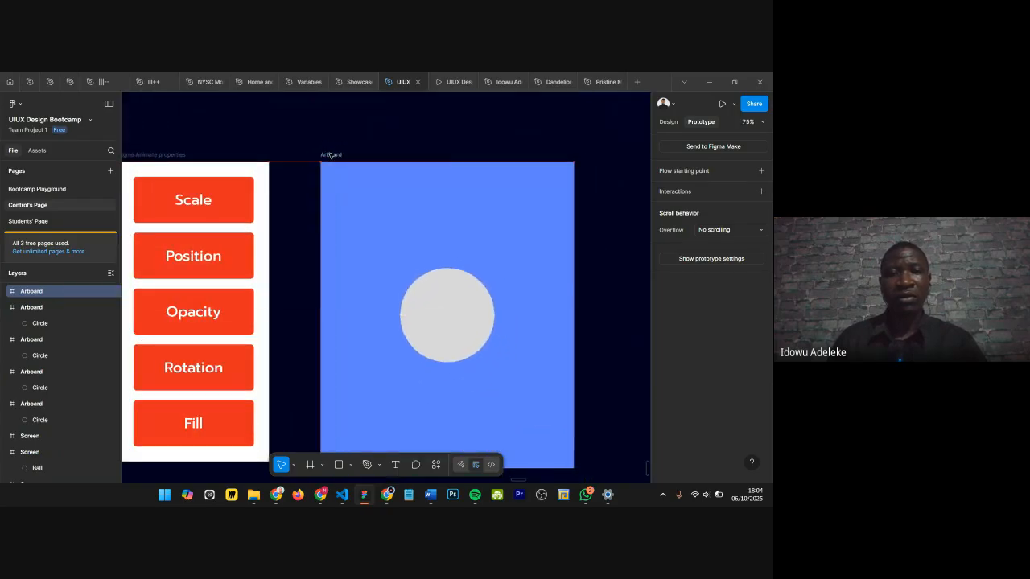
Step: Scale the new artboard's circle down to about 117 × 117, duplicate it into a row of three near the upper edge, and select them all
left_click(480, 346)
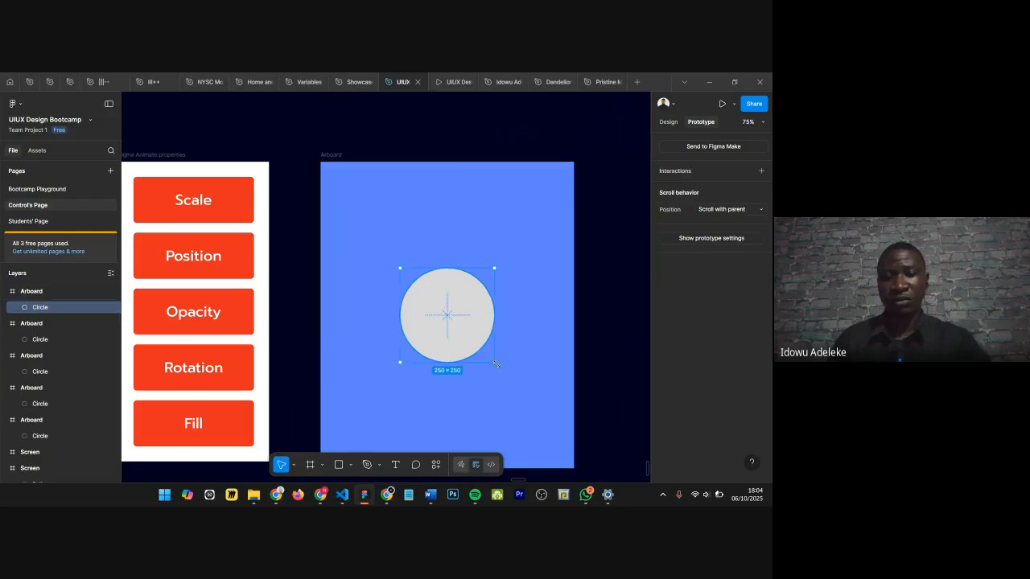
key("k")
left_click_drag(496, 363, 487, 198)
left_click(414, 207, "shift")
left_click(373, 207, "shift")
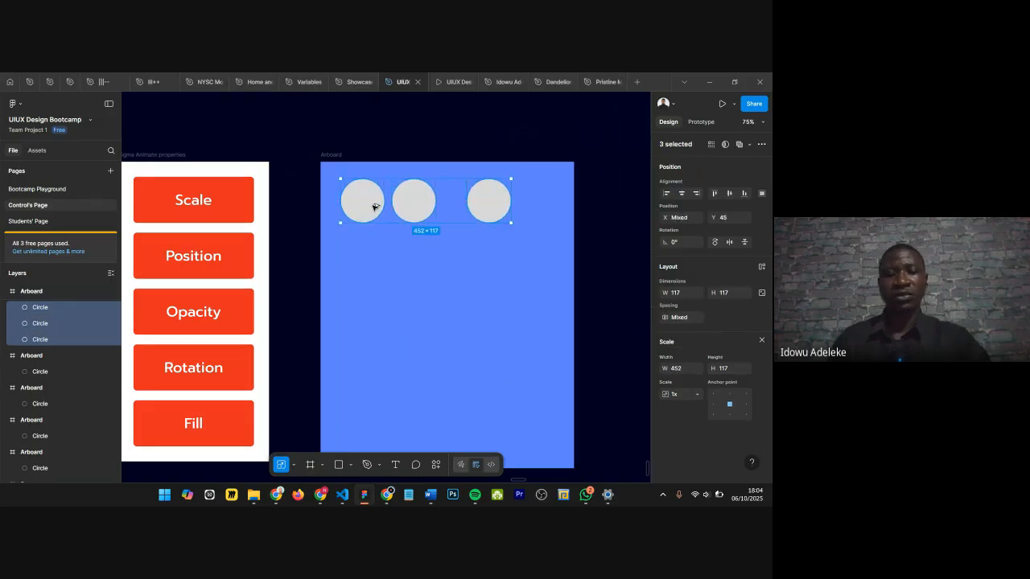
Step: Space the three circles evenly, wrap them in a frame, and move it to about X 85, Y 44
key("ctrl+alt+t")
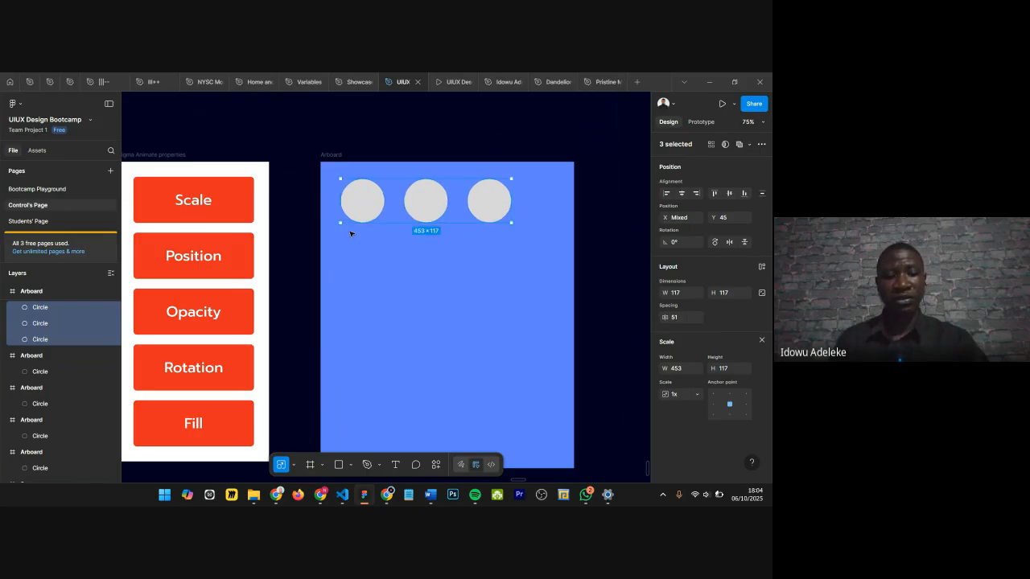
key("ctrl+alt+g")
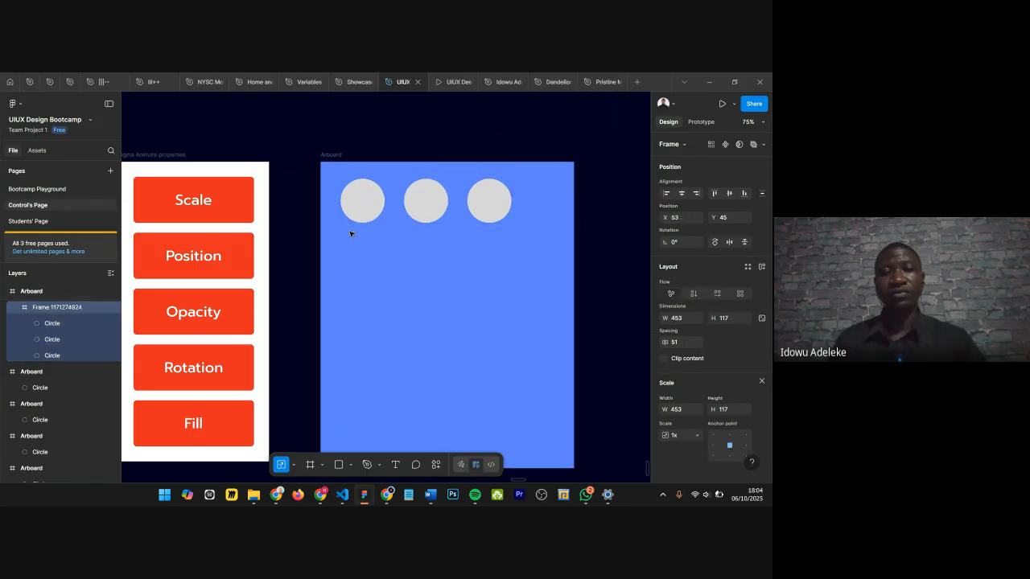
left_click_drag(433, 208, 427, 208)
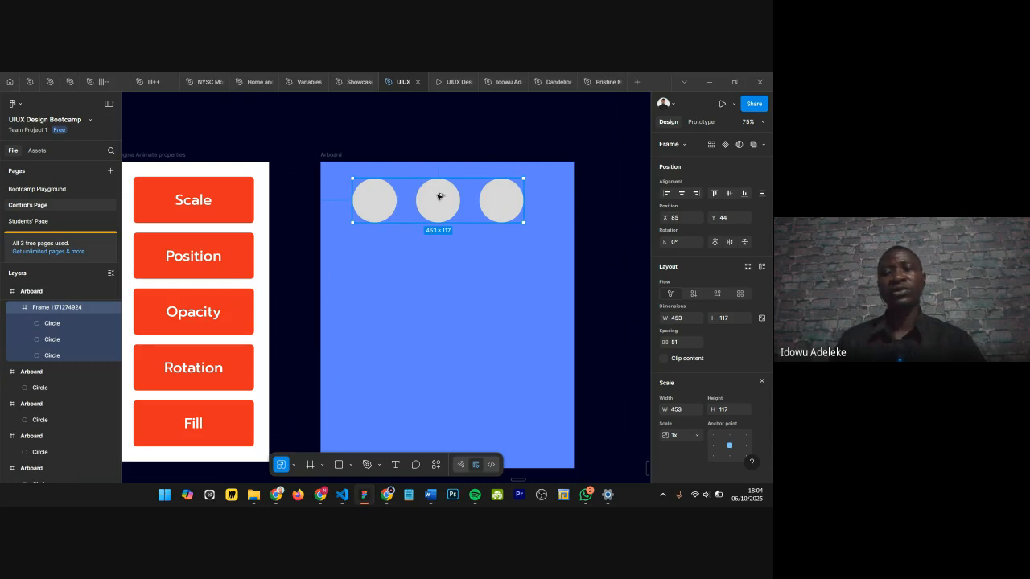
Step: Copy the reference Screen artboard with nine coloured circles and place it top-aligned beside the new three-circle artboard
left_click(375, 200)
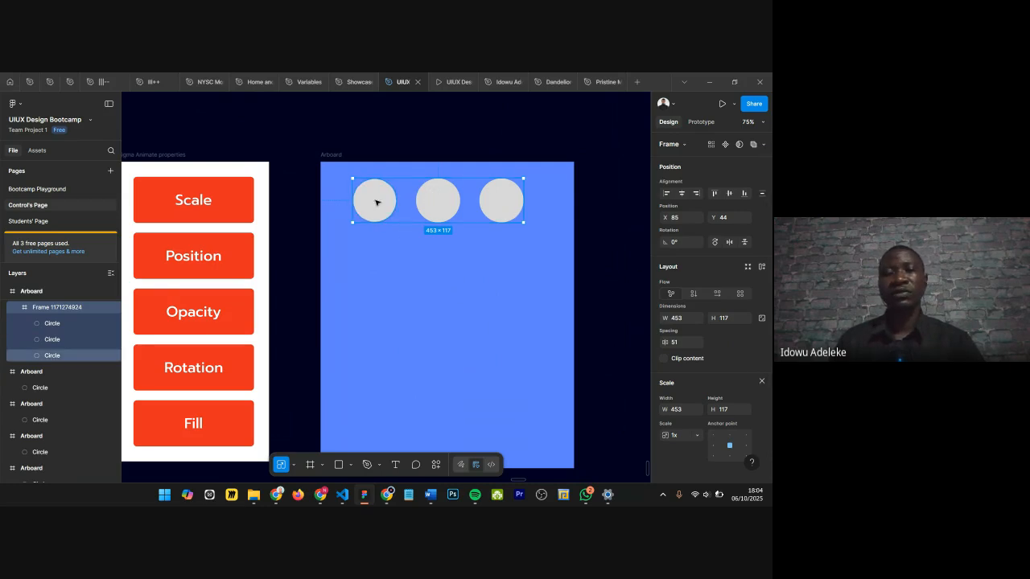
left_click(429, 203, "shift")
left_click(498, 195, "shift")
scroll(407, 288, "down", 5)
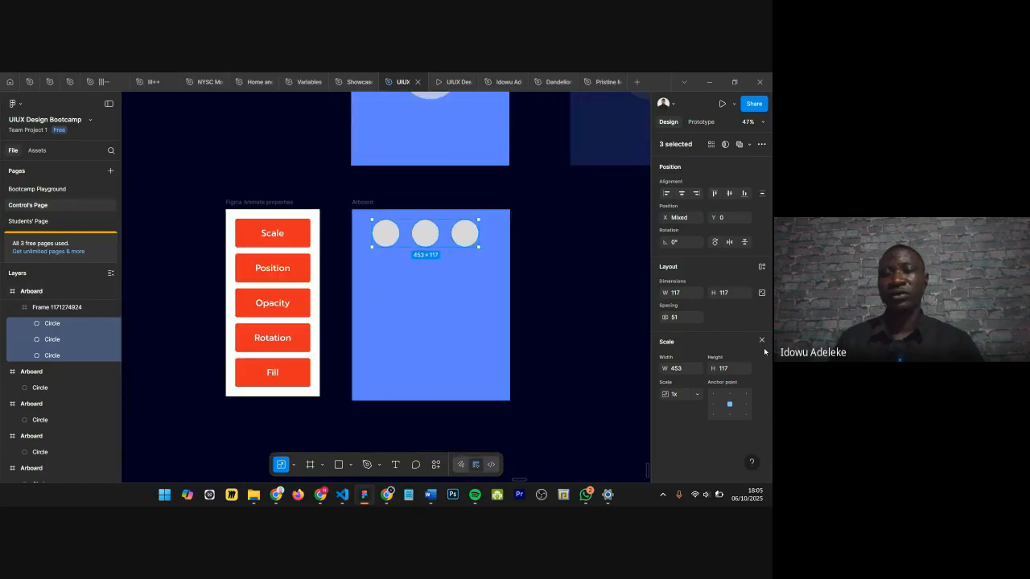
scroll(611, 354, "down", 10)
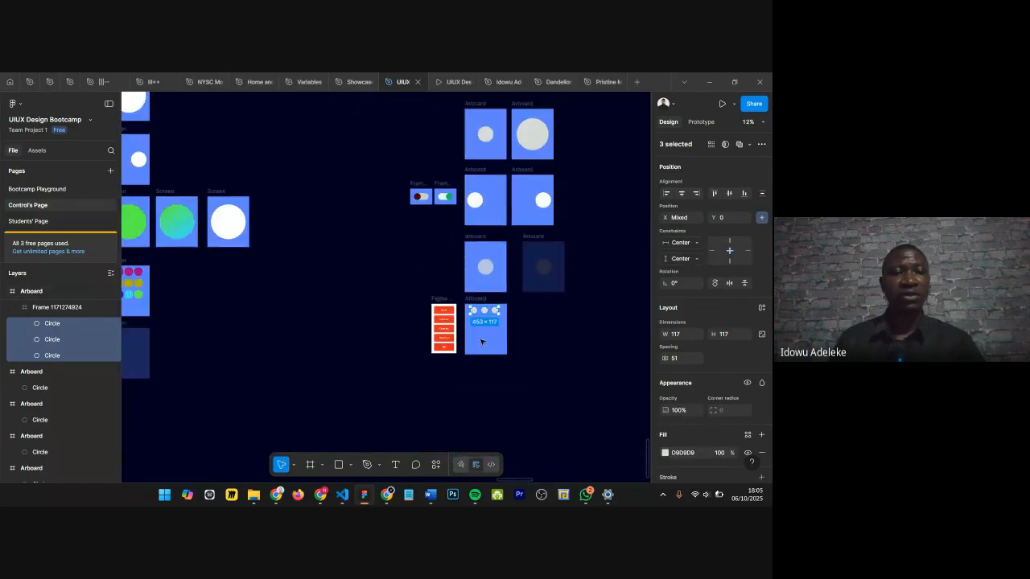
scroll(231, 279, "up", 8)
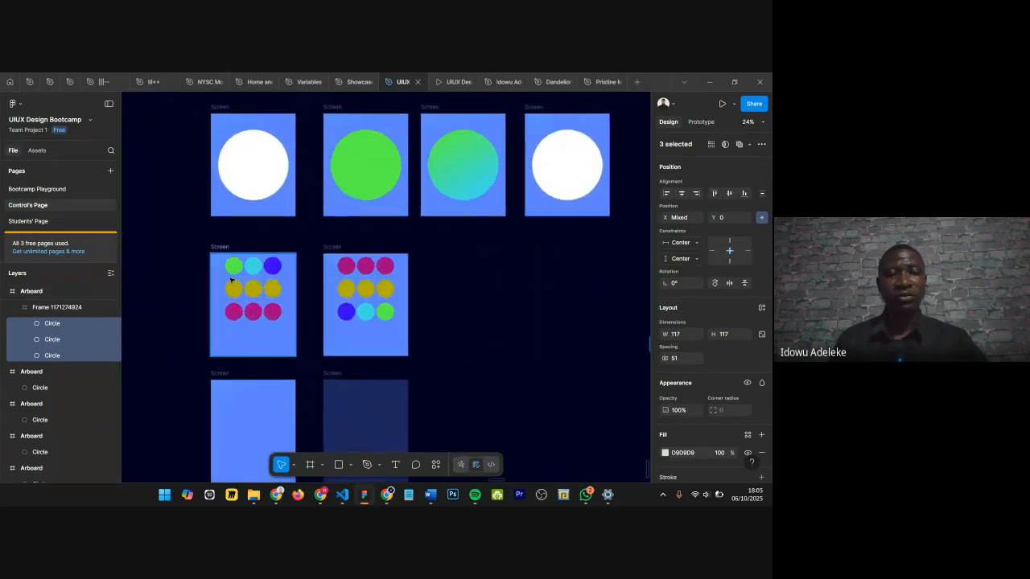
scroll(239, 285, "down", 6)
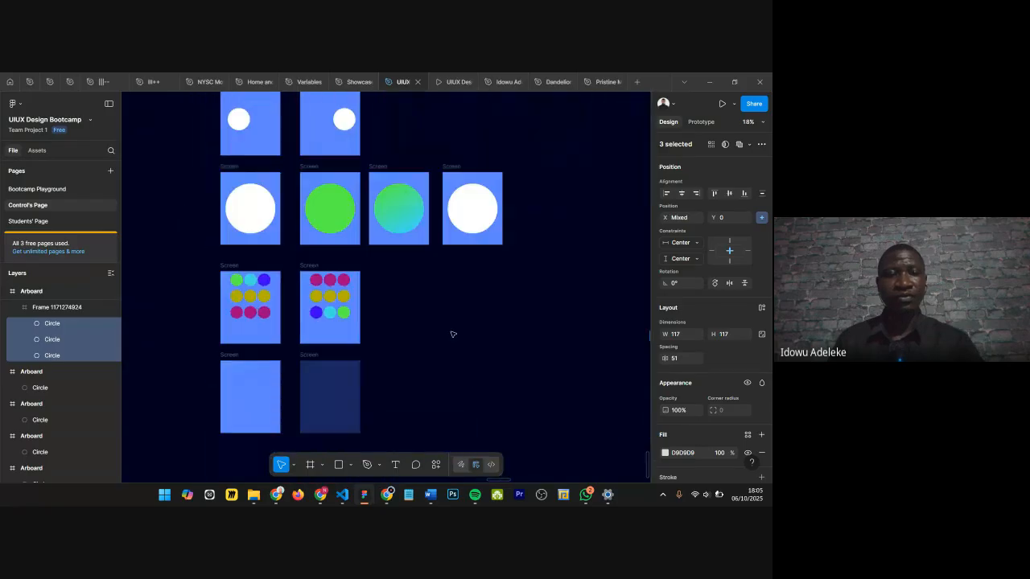
left_click(179, 269)
left_click(223, 265)
scroll(227, 265, "down", 2)
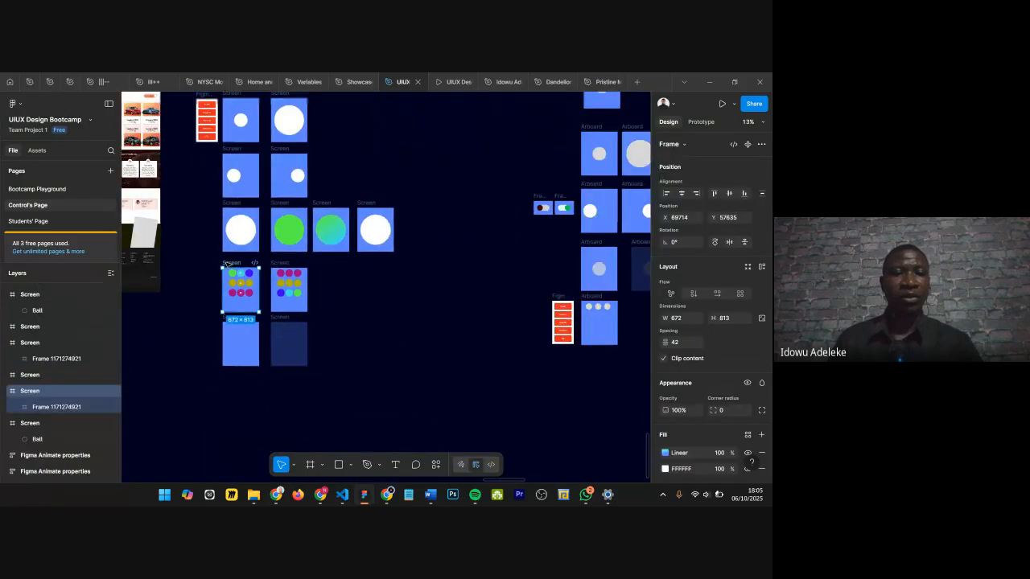
left_click_drag(450, 339, 601, 302)
scroll(594, 311, "up", 10)
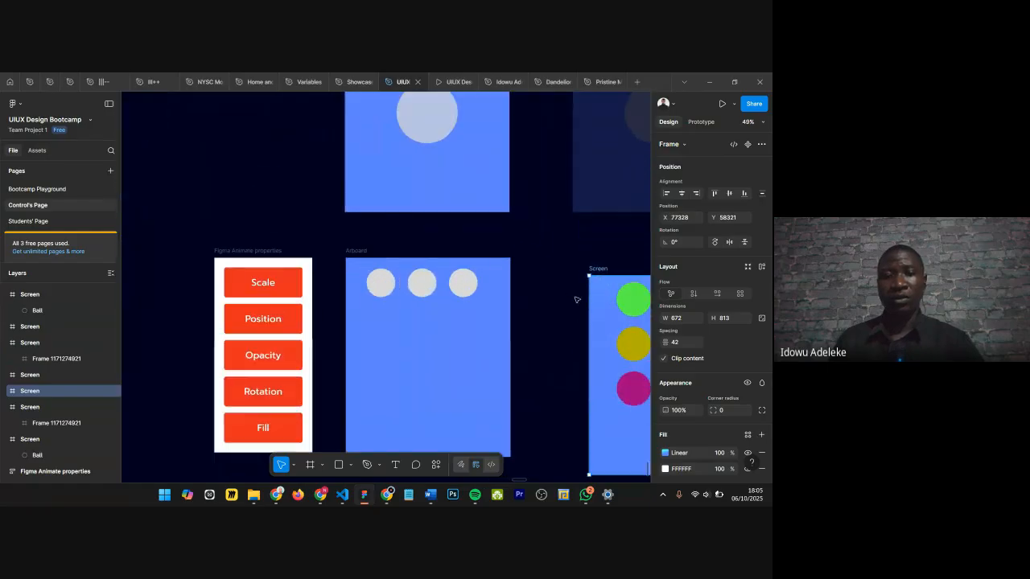
scroll(376, 271, "left", 2)
left_click_drag(476, 269, 420, 251)
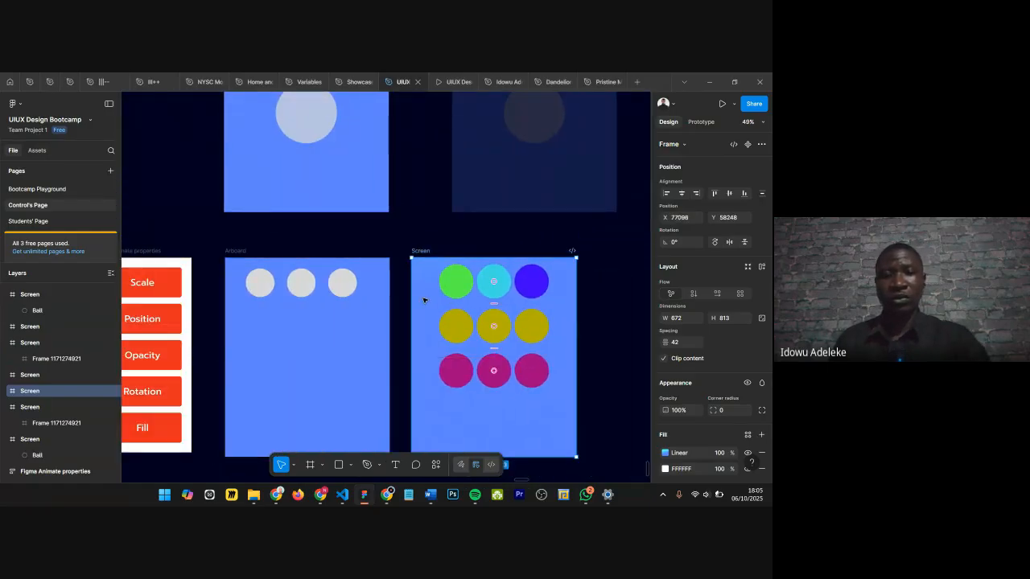
Step: Sample the reference screen's first-row colours to fill the three grey circles green, cyan and blue in order
left_click(262, 276)
key("ctrl+z")
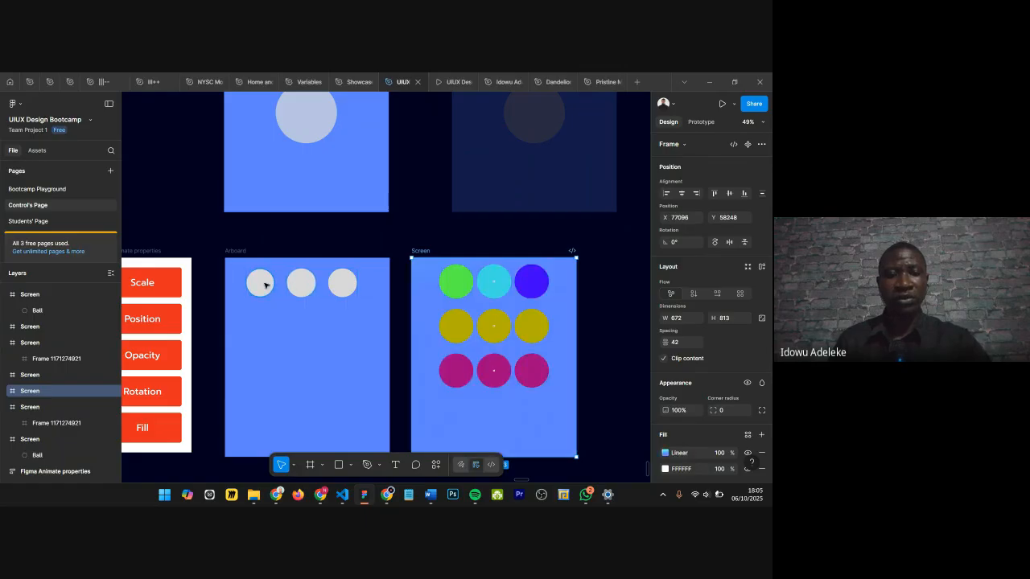
left_click(259, 283)
key("i")
left_click(456, 283)
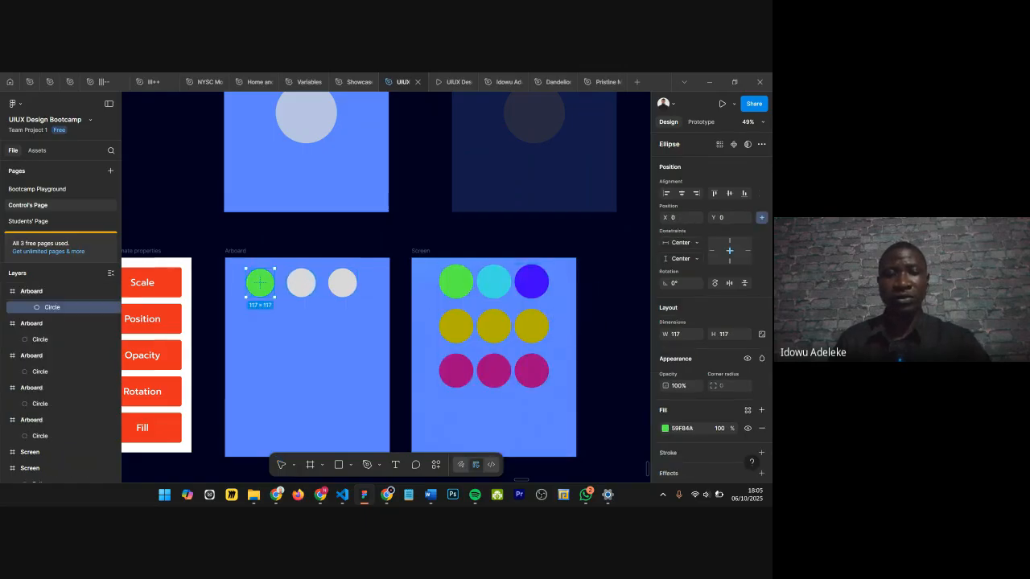
left_click(301, 281)
key("i")
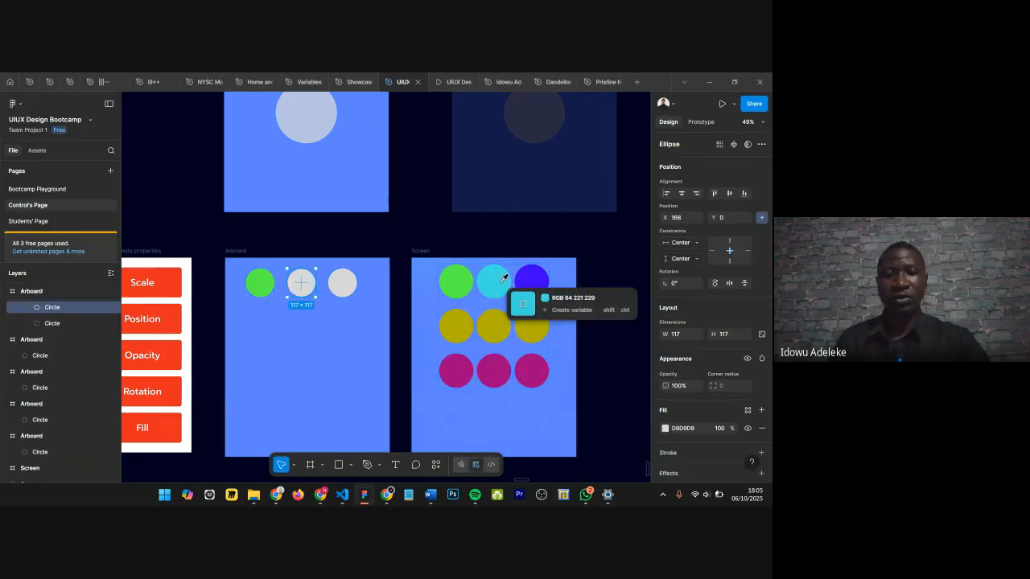
left_click(504, 277)
left_click(342, 282)
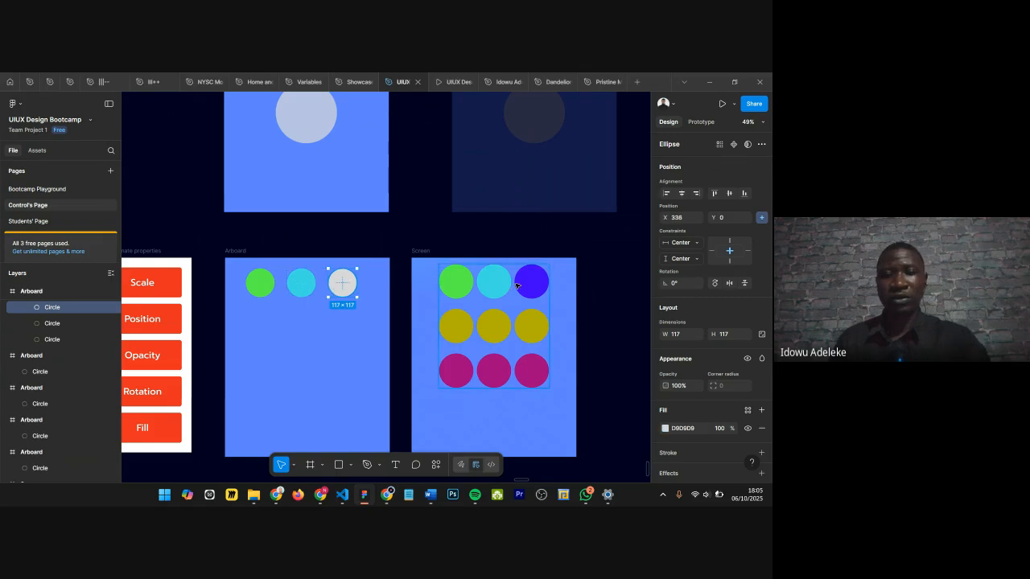
key("i")
left_click(540, 284)
Step: Duplicate the framed row of coloured circles directly below the first row, at about Y 200
left_click(247, 275)
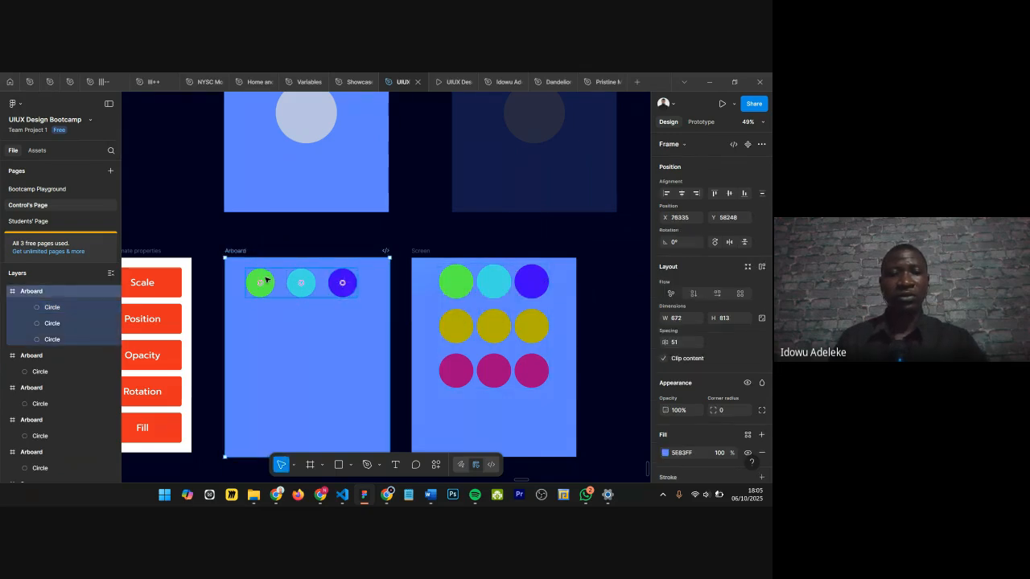
key("ctrl+alt+g")
left_click_drag(267, 298, 268, 324)
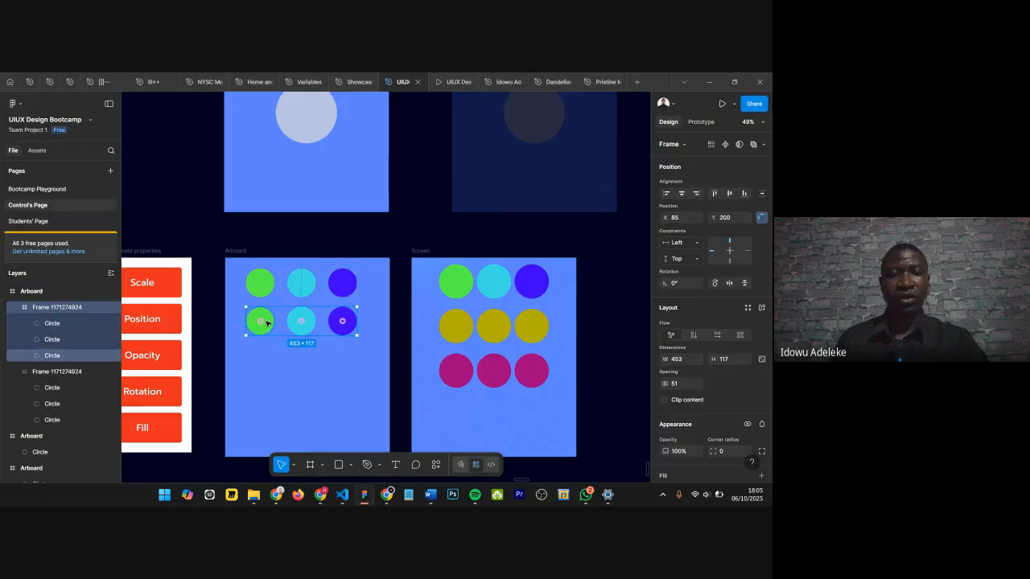
Step: Fill all three circles of the second row with the olive-yellow sampled from the reference screen's middle row
left_click(267, 323)
key("i")
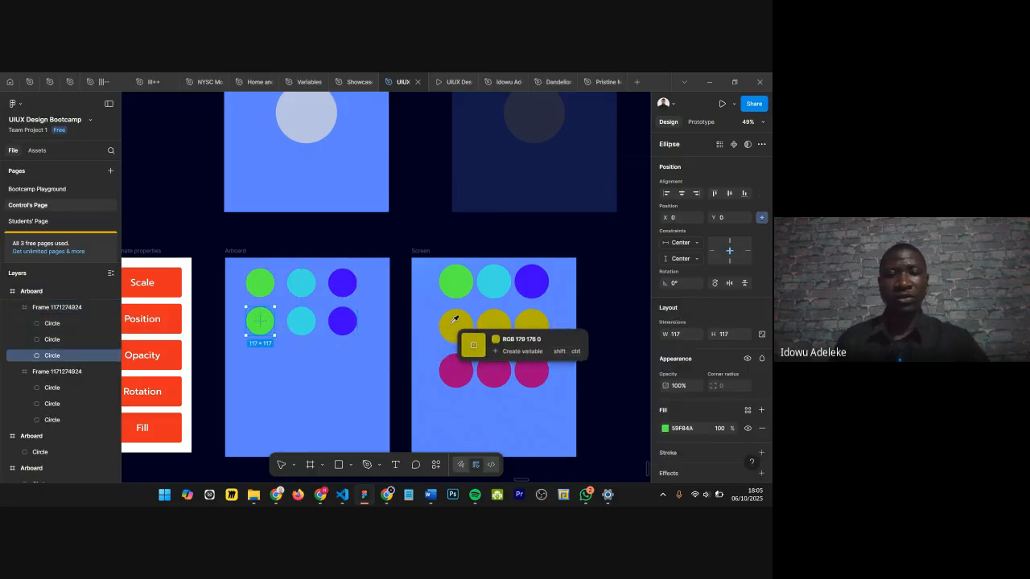
left_click(457, 330)
left_click(302, 322)
left_click(342, 321, "shift")
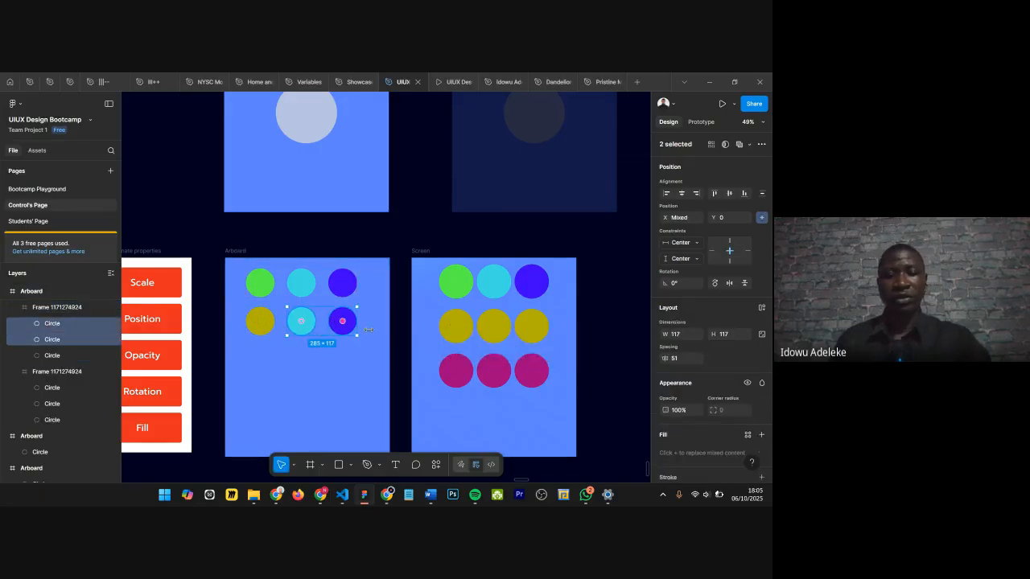
key("i")
left_click(497, 325)
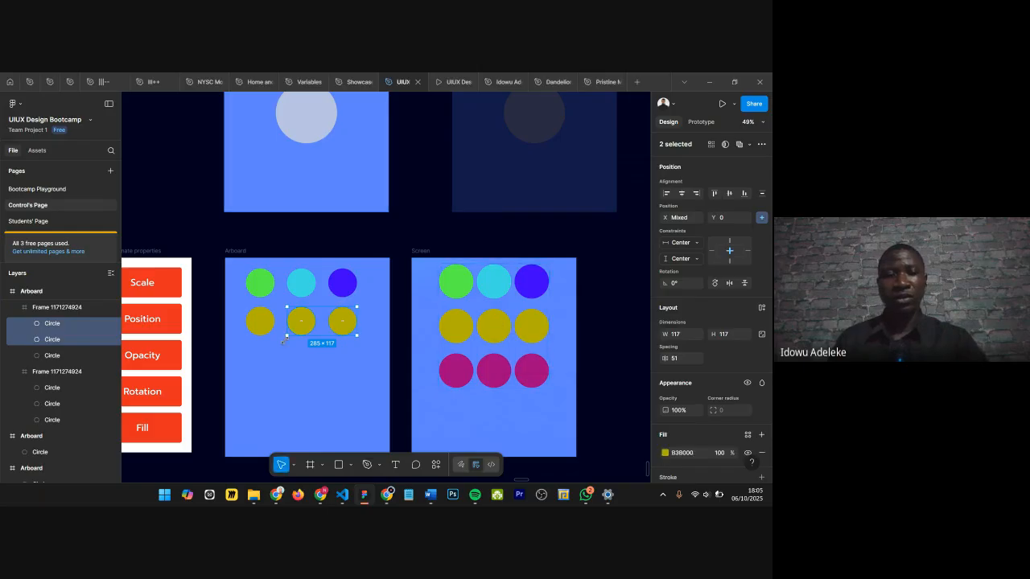
Step: Duplicate the framed olive-yellow row of circles directly below the second row, at about Y 348
left_click(256, 326)
left_click(256, 326)
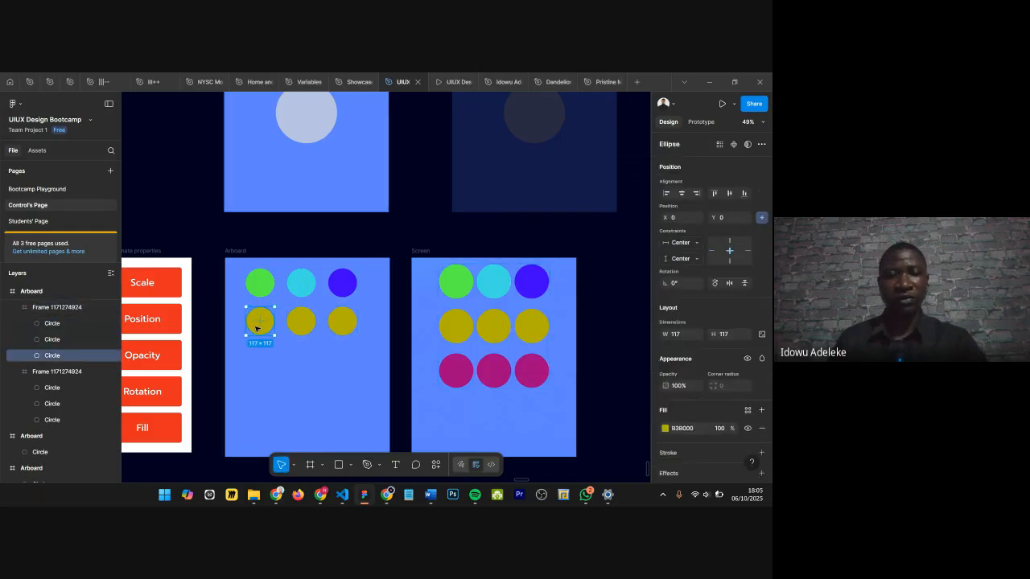
left_click(278, 324)
left_click_drag(279, 324, 275, 362)
key("i")
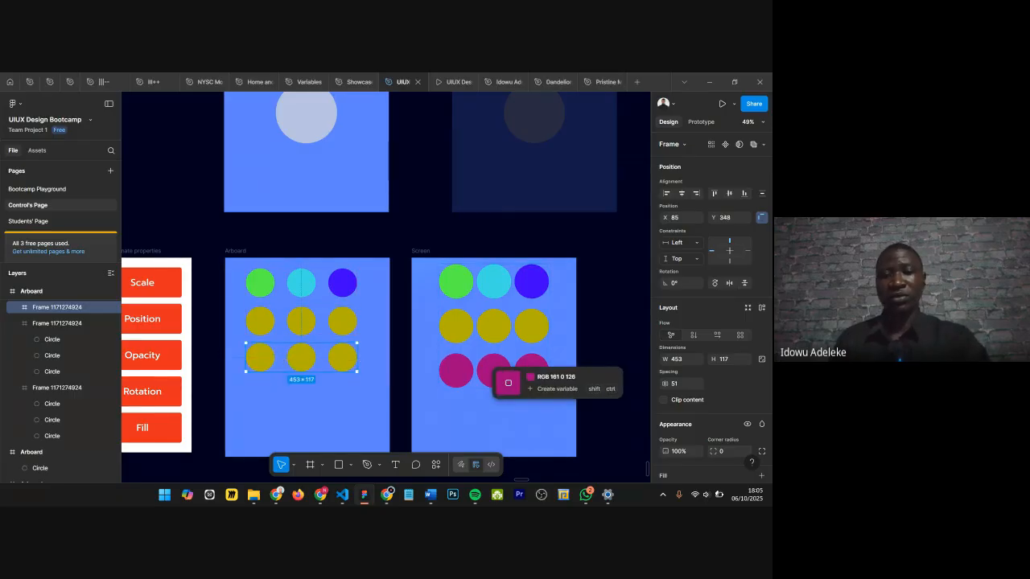
left_click(498, 363)
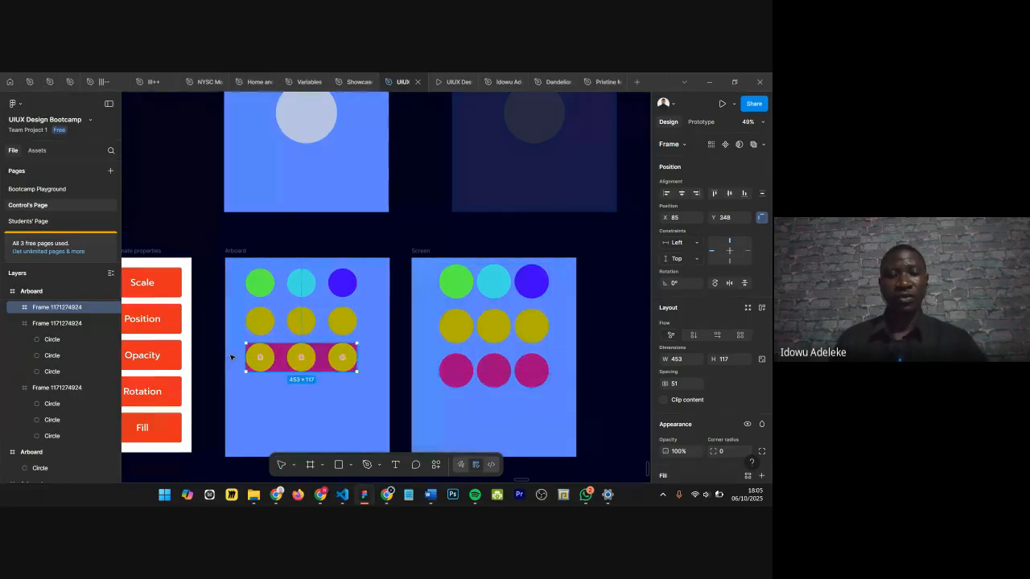
key("ctrl+z")
Step: Fill all three circles of the third row with the magenta sampled from the reference screen's bottom row
left_click(300, 358, "ctrl")
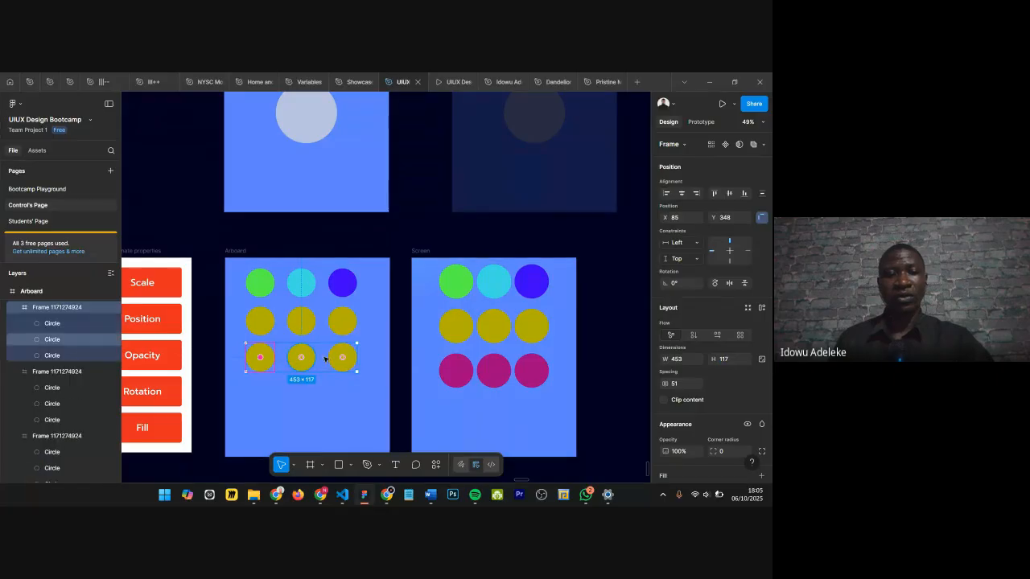
left_click(339, 359, "ctrl+shift")
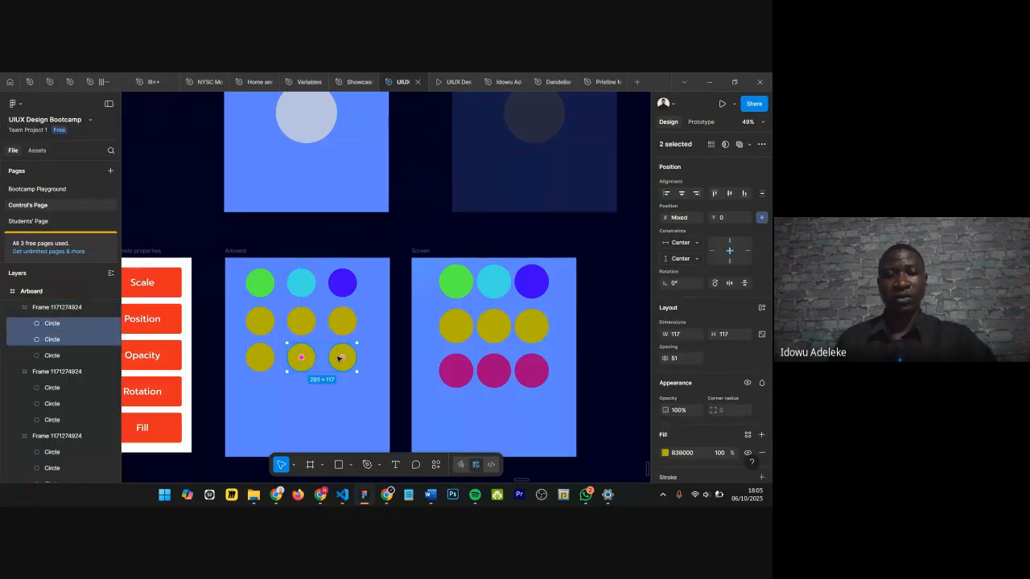
left_click(272, 359, "ctrl+shift")
key("i")
left_click(447, 365)
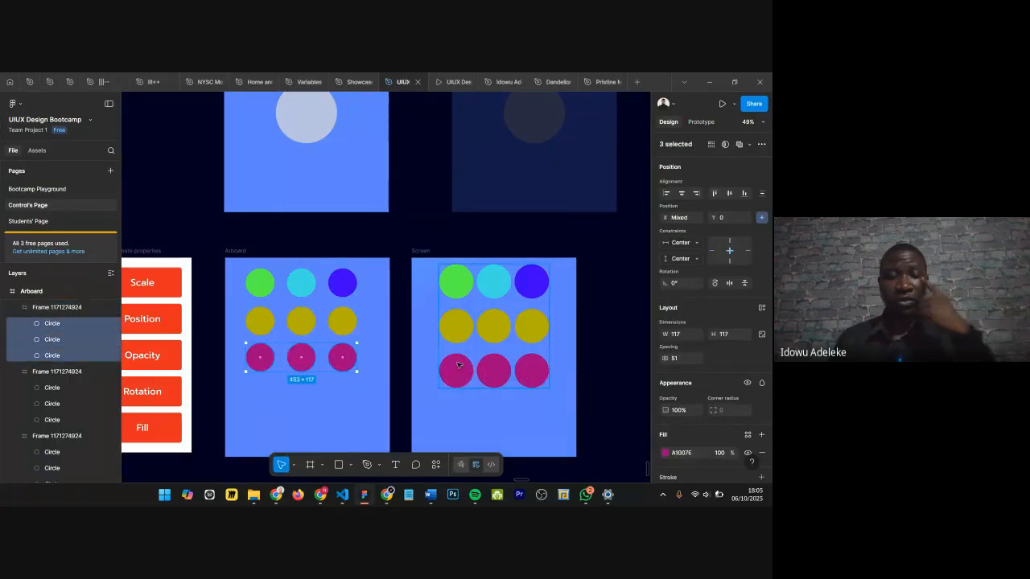
Step: Recolour the first circle of the third row to a bright cyan, 03E6FF
left_click(272, 357)
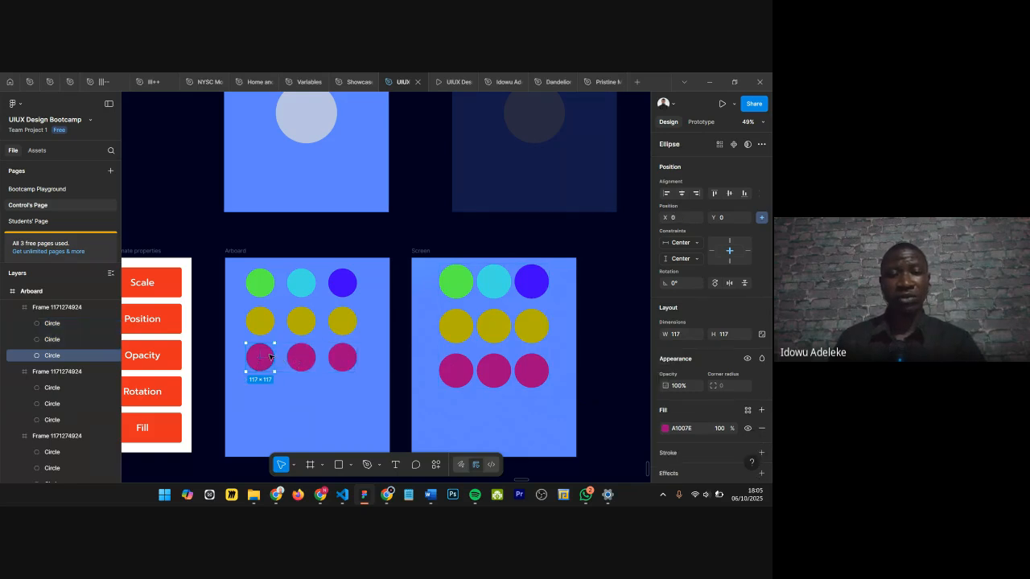
left_click(664, 427)
left_click(614, 366)
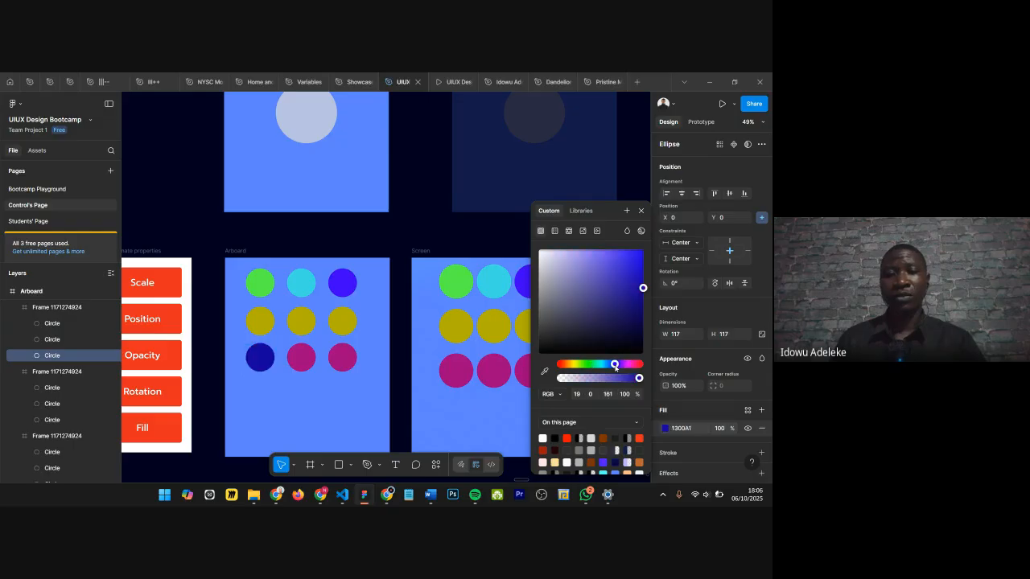
mouse_move(615, 366)
left_mouse_down()
mouse_move(568, 374)
mouse_move(602, 369)
left_mouse_up()
left_click_drag(622, 324, 642, 251)
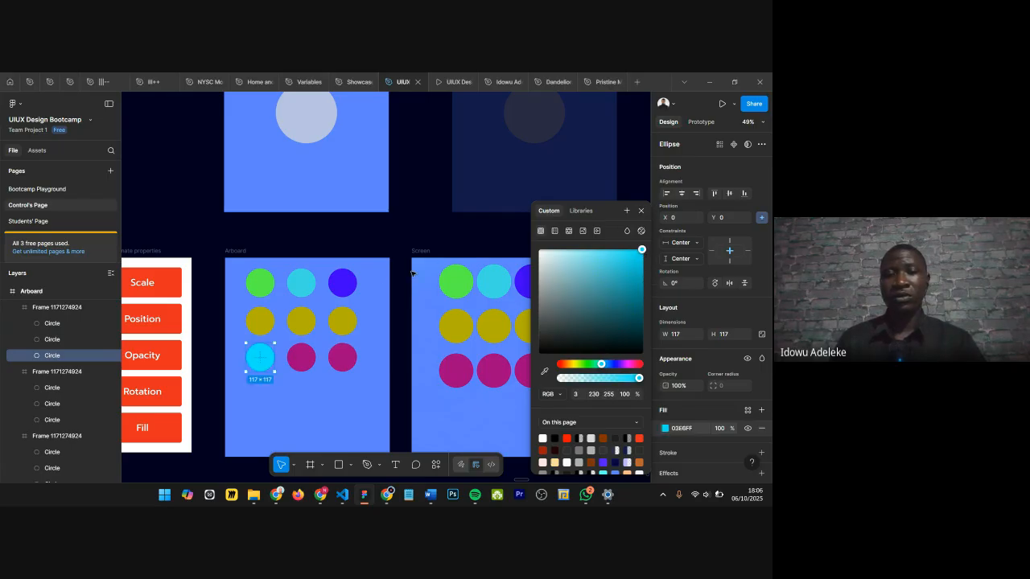
left_click(641, 211)
Step: Recolour the middle circle of the third row to a bright red, FF0004
left_click(297, 354)
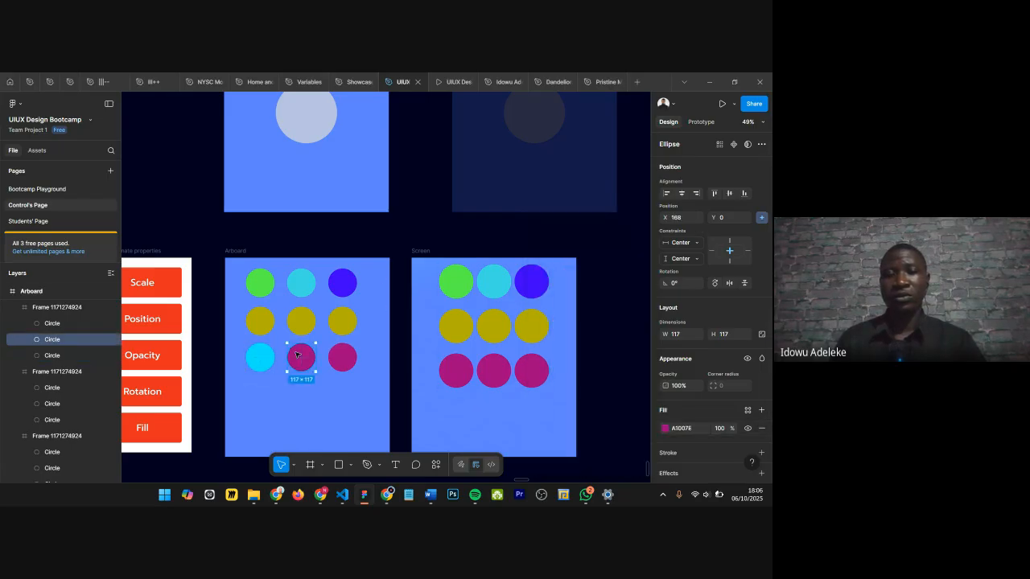
left_click(665, 428)
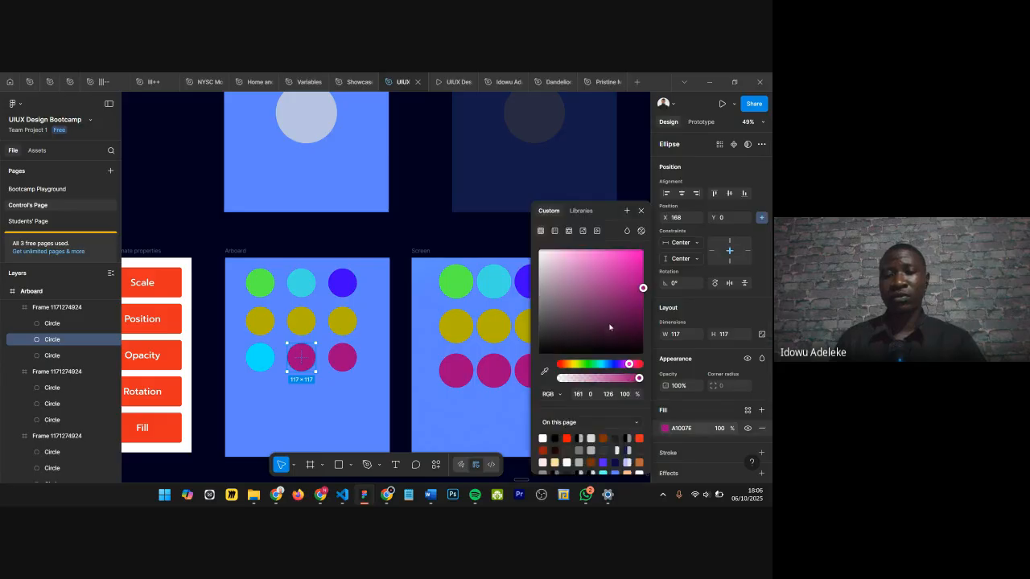
left_click_drag(634, 364, 642, 364)
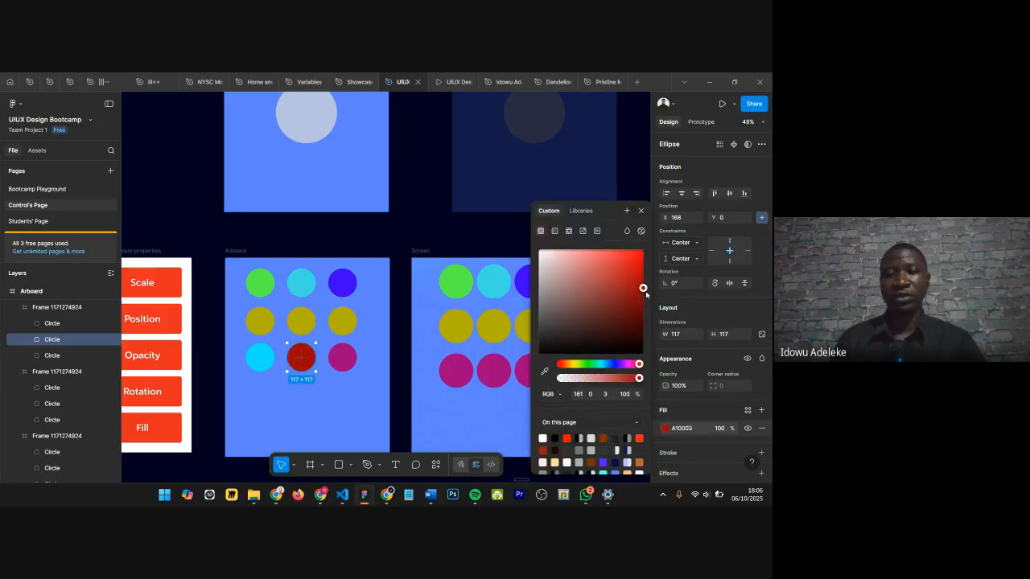
left_click_drag(642, 288, 643, 250)
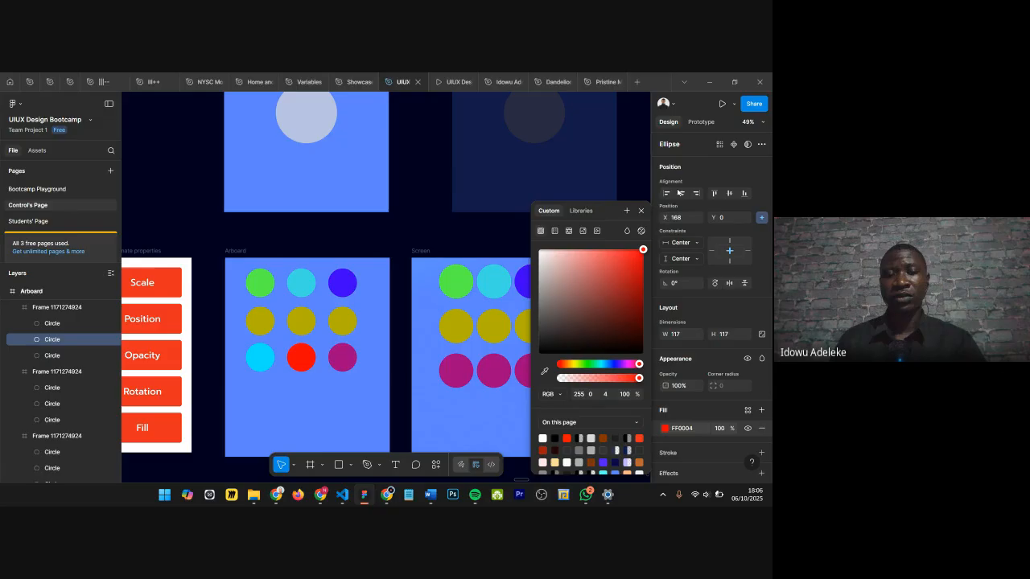
left_click(641, 211)
Step: Delete the reference Screen artboard beside the new nine-circle artboard
left_click(349, 366)
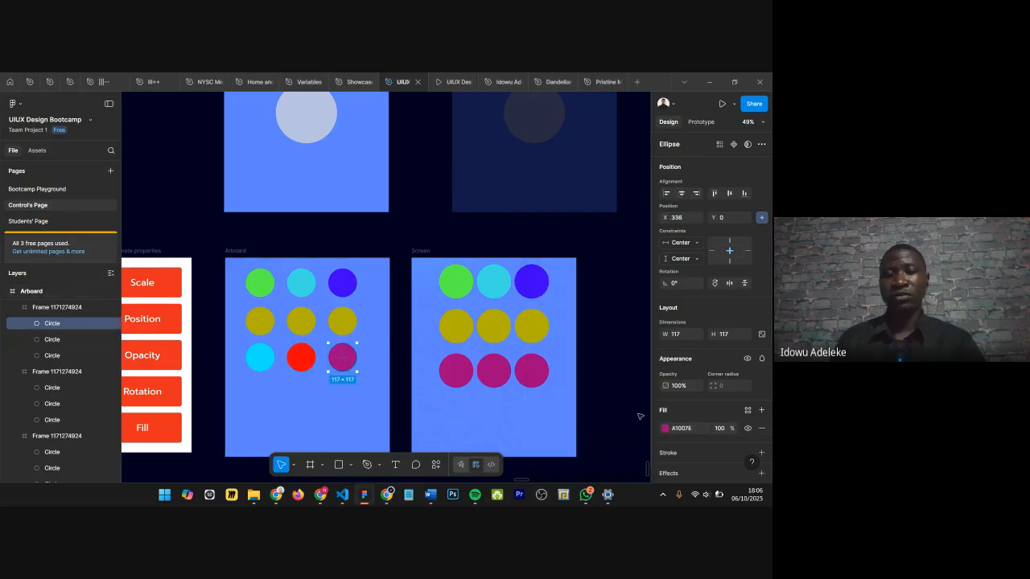
left_click(425, 253)
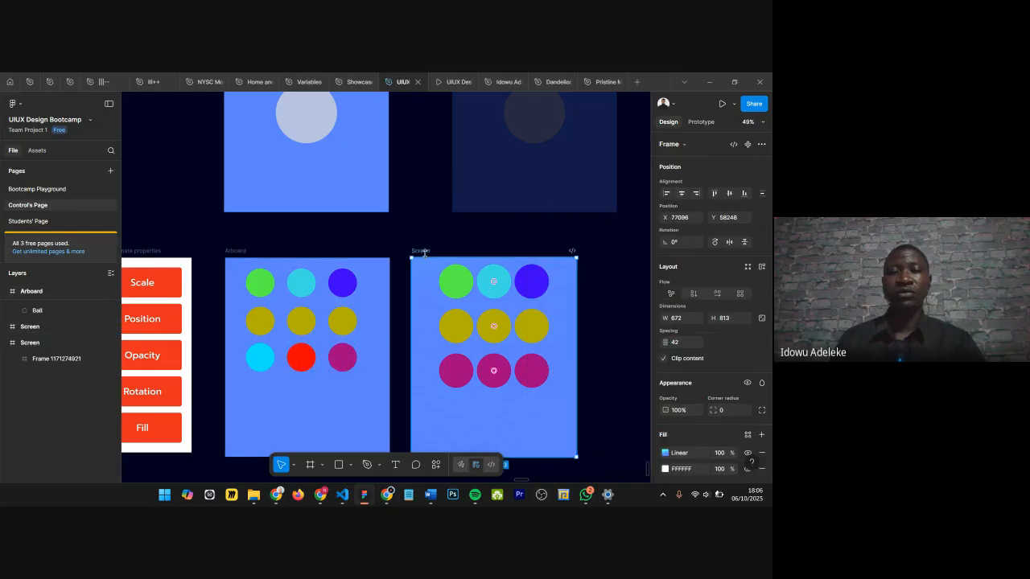
key("Delete")
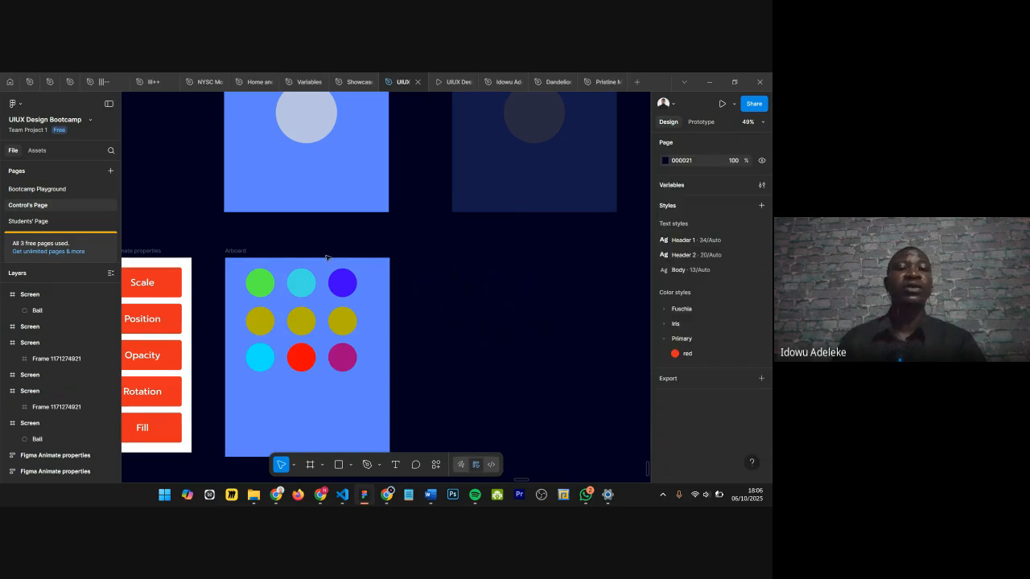
Step: Wrap the three rows of coloured circles together in one enclosing frame
scroll(276, 318, "up", 3)
scroll(276, 318, "down", 3)
scroll(346, 294, "down", 4)
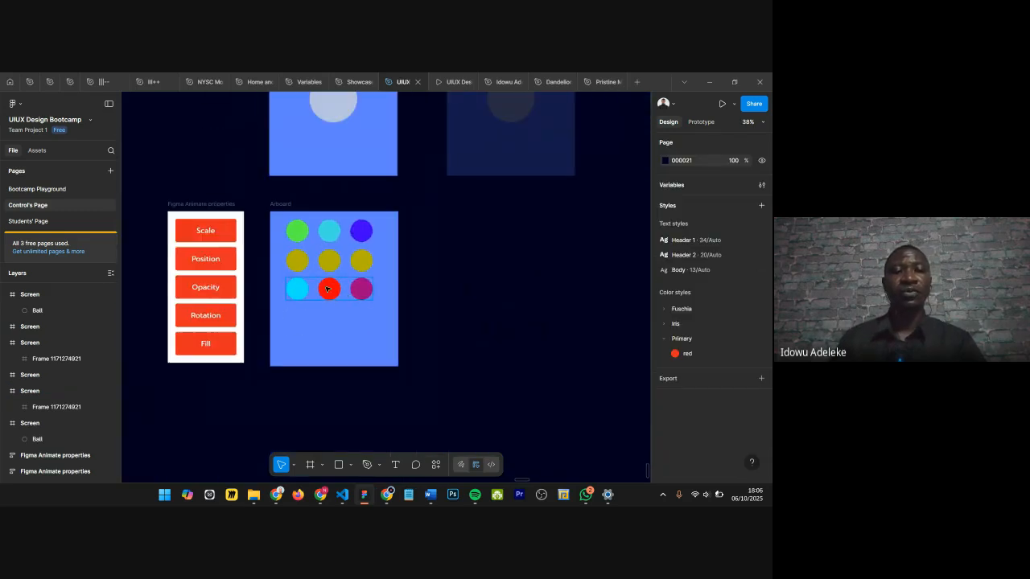
left_click(297, 232)
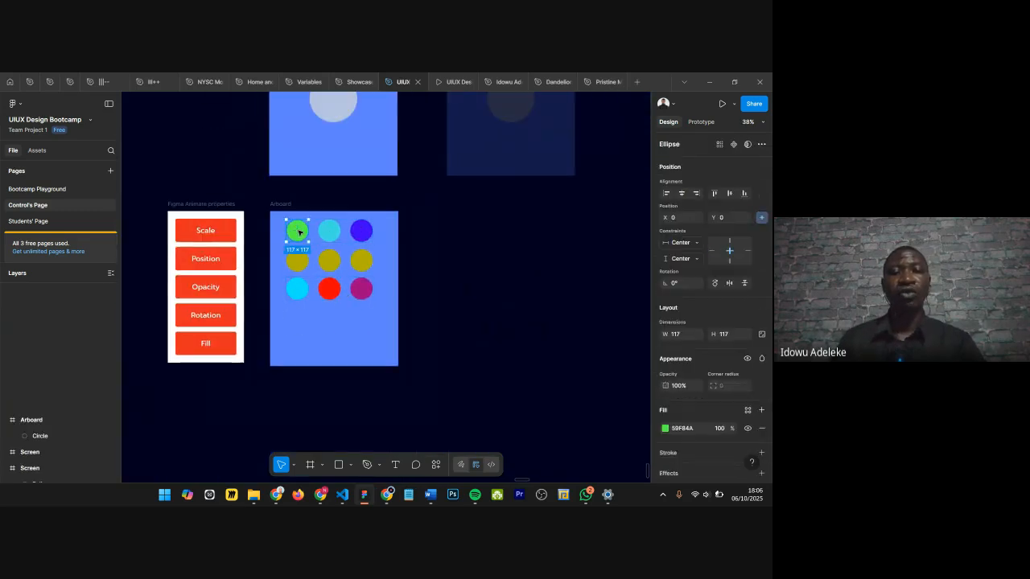
left_click(431, 251)
left_click(319, 238)
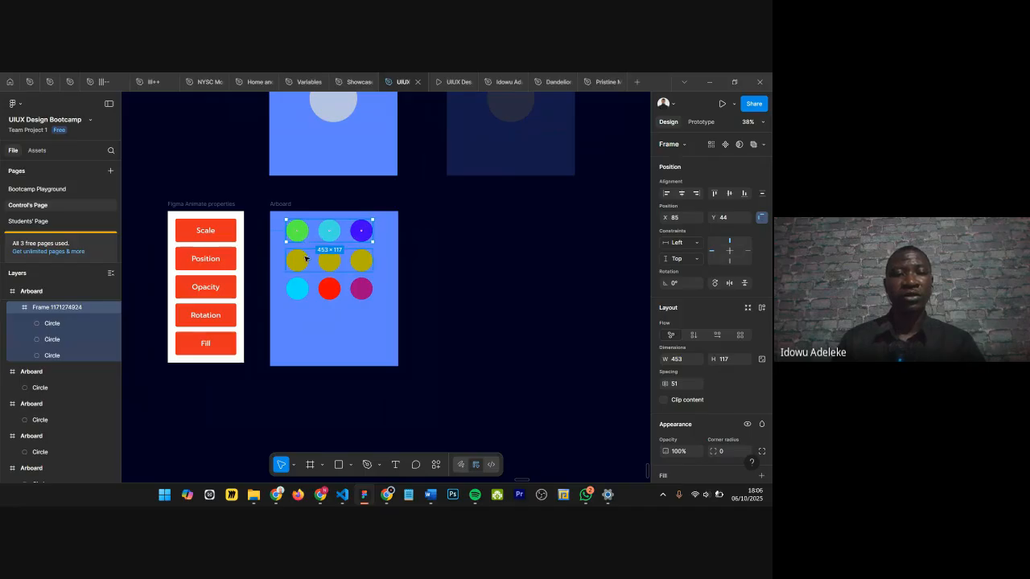
left_click(306, 260, "shift")
left_click(305, 290, "shift")
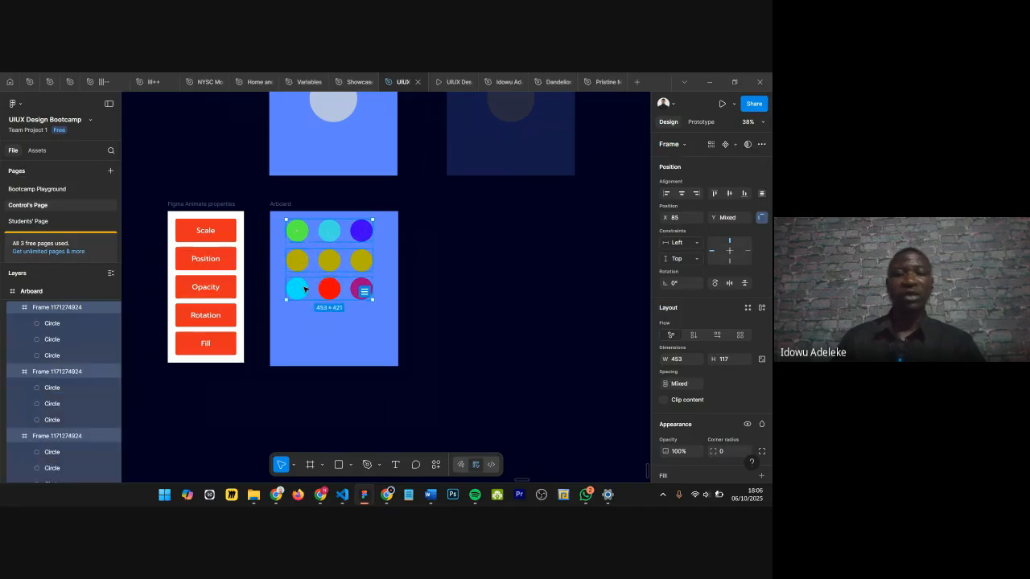
key("alt")
key("ctrl+alt+g")
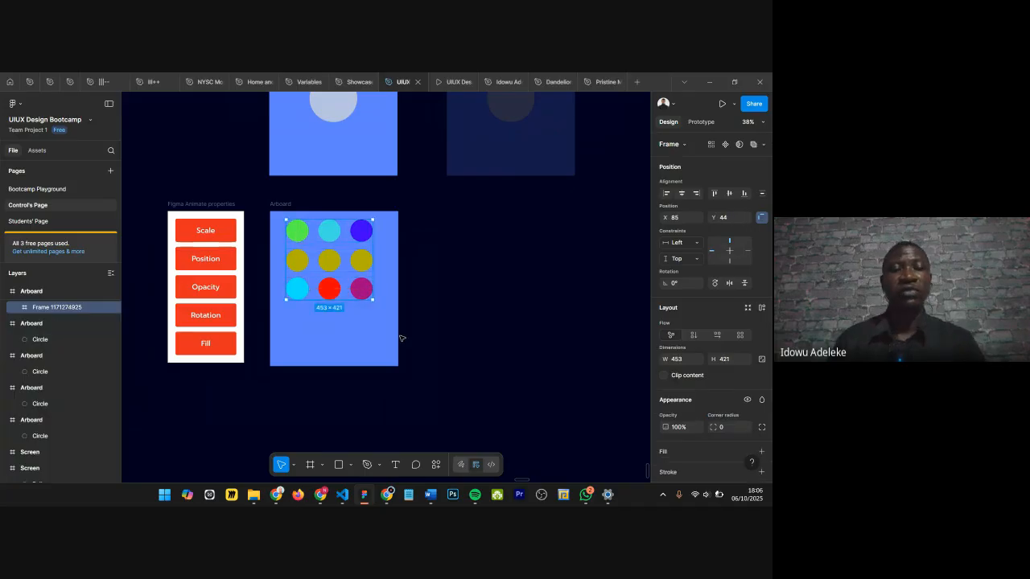
Step: Rename the frame holding the nine circles as circles, and duplicate its artboard beside the original, top-aligned
scroll(326, 422, "up", 2)
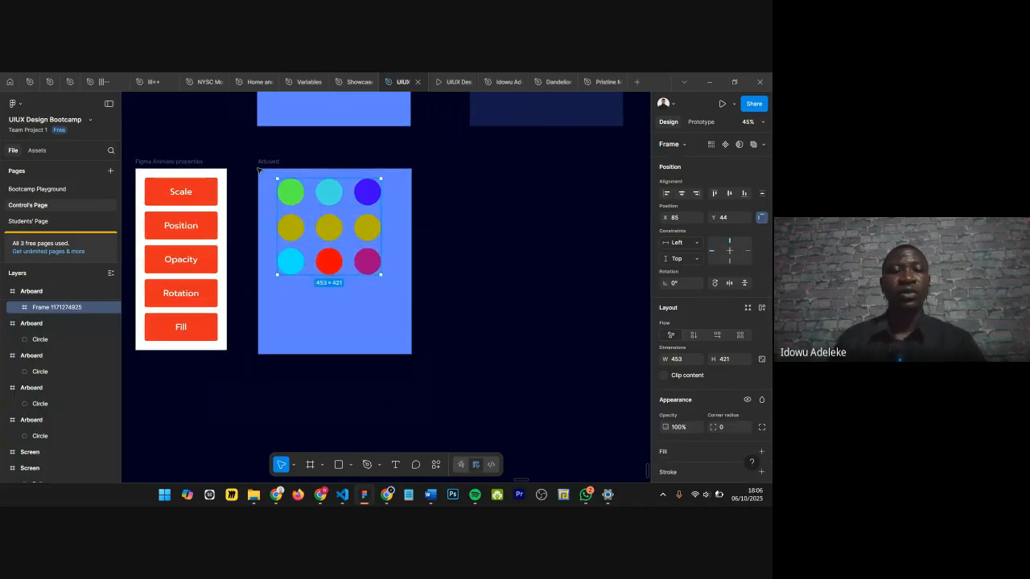
double_click(69, 310)
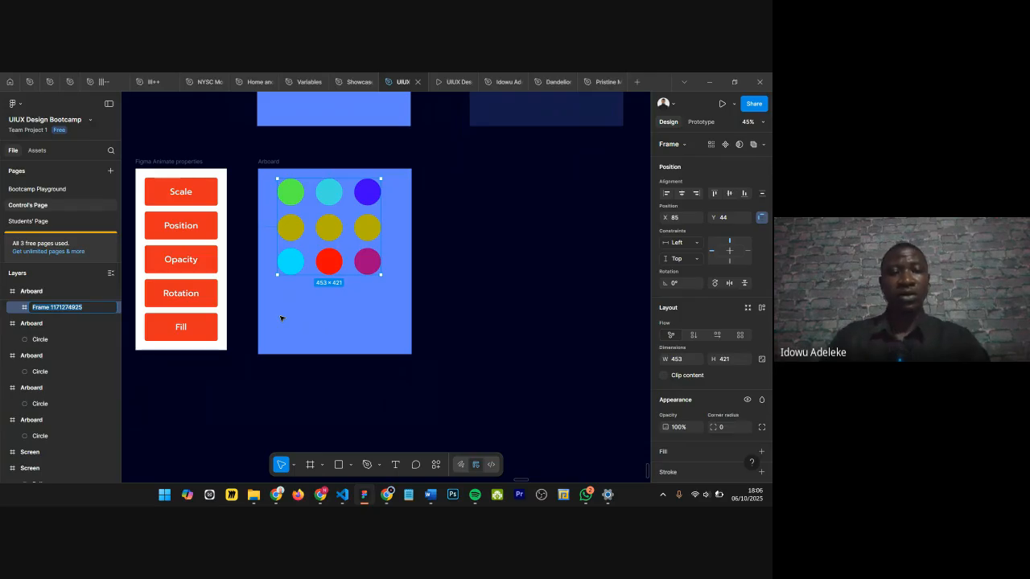
type("el")
type("rcles")
key("Return")
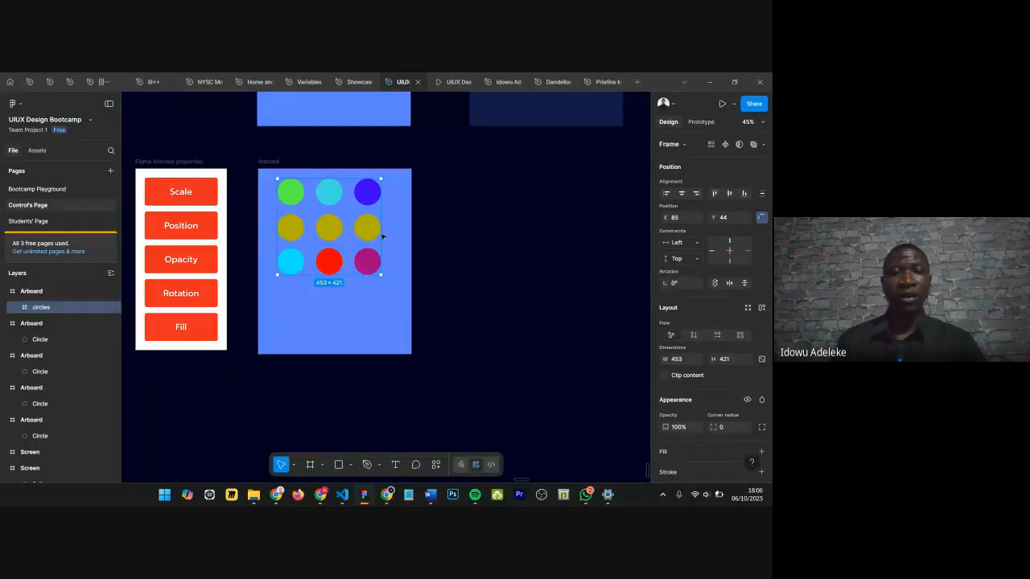
left_click_drag(267, 163, 471, 161)
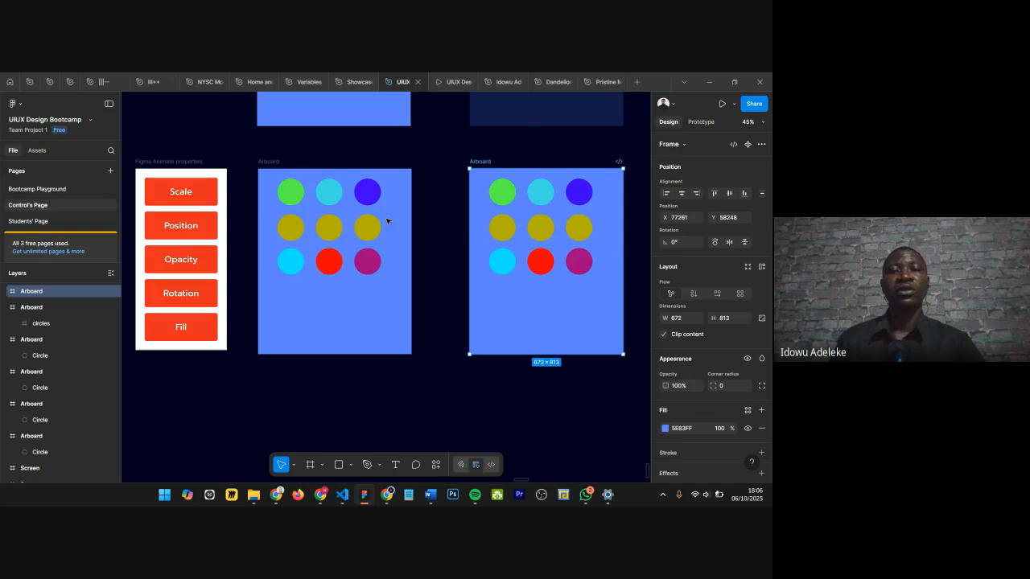
Step: Rotate the circles frame in the duplicated artboard by half a turn, setting its rotation to -180°
left_click(565, 250)
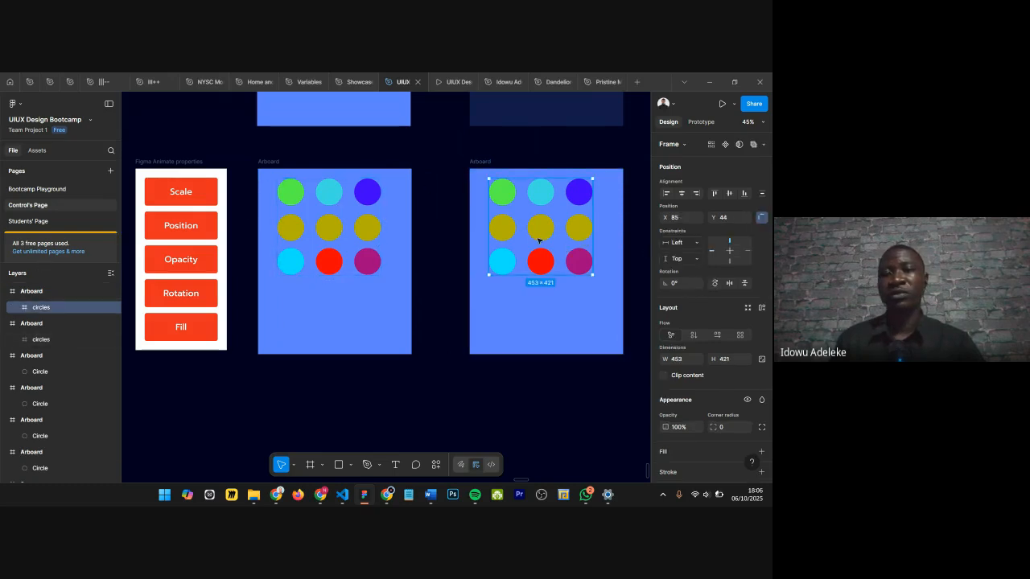
scroll(544, 217, "right", 2)
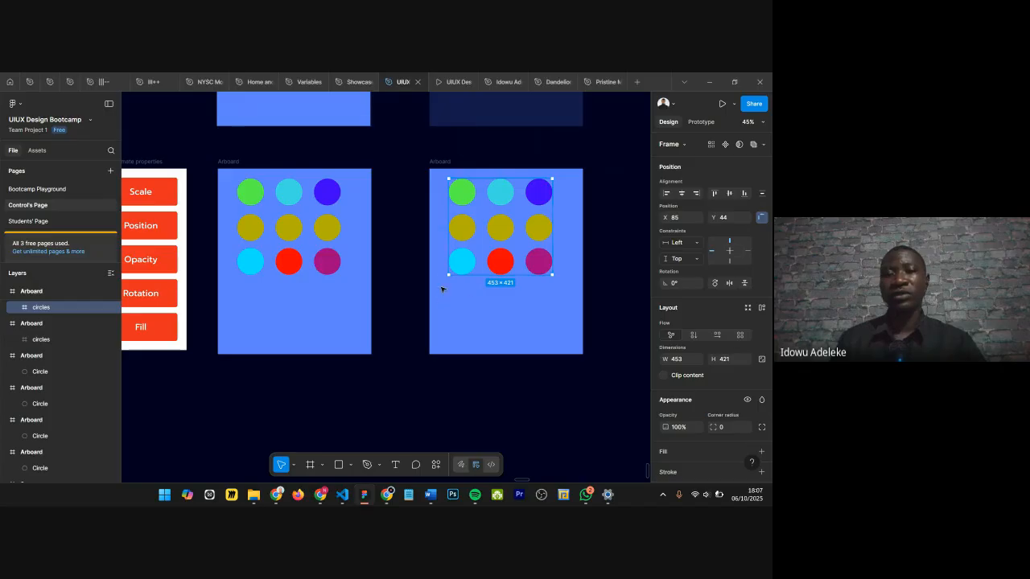
left_click_drag(444, 276, 568, 169)
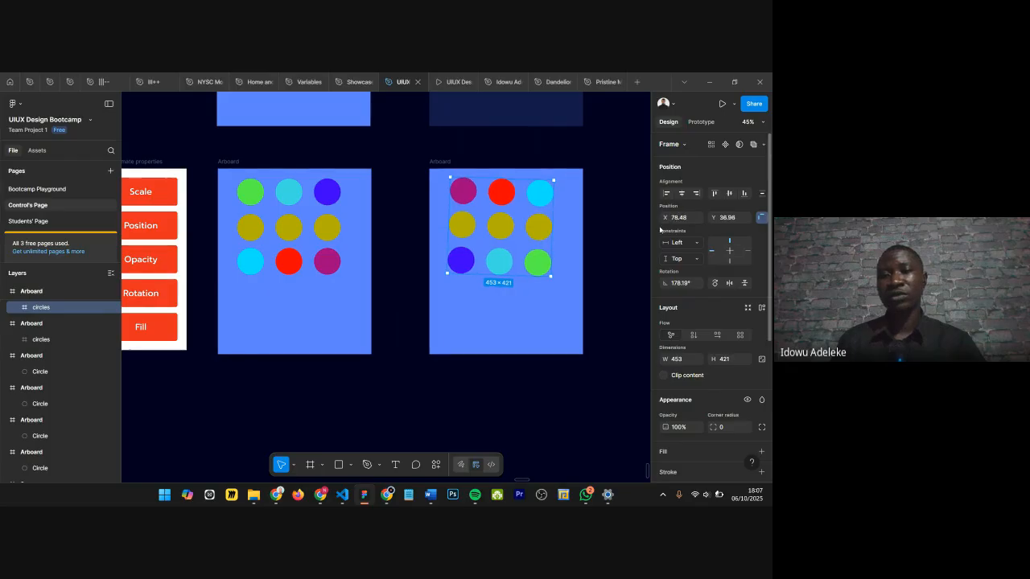
left_click_drag(552, 172, 556, 175)
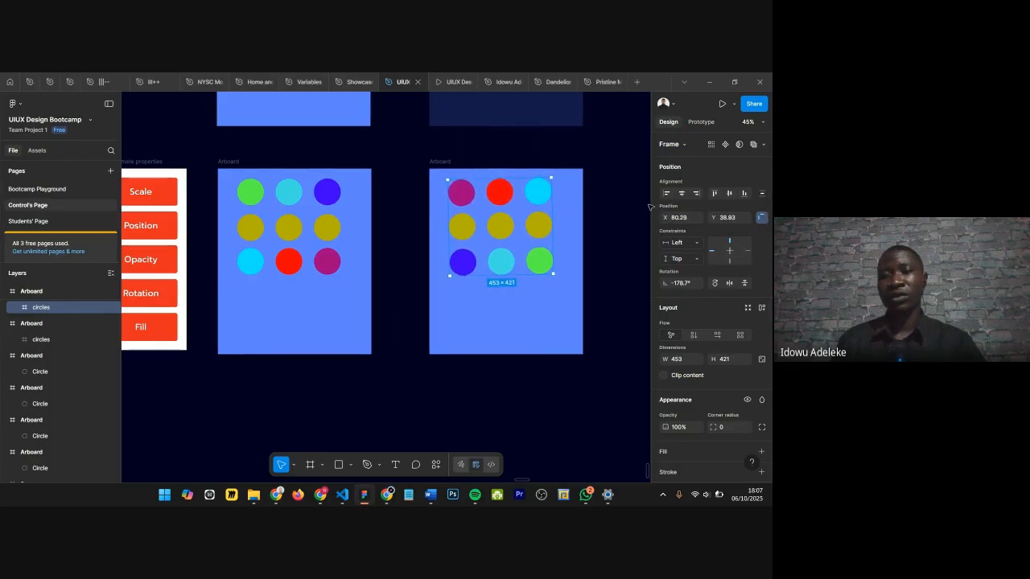
left_click(687, 284)
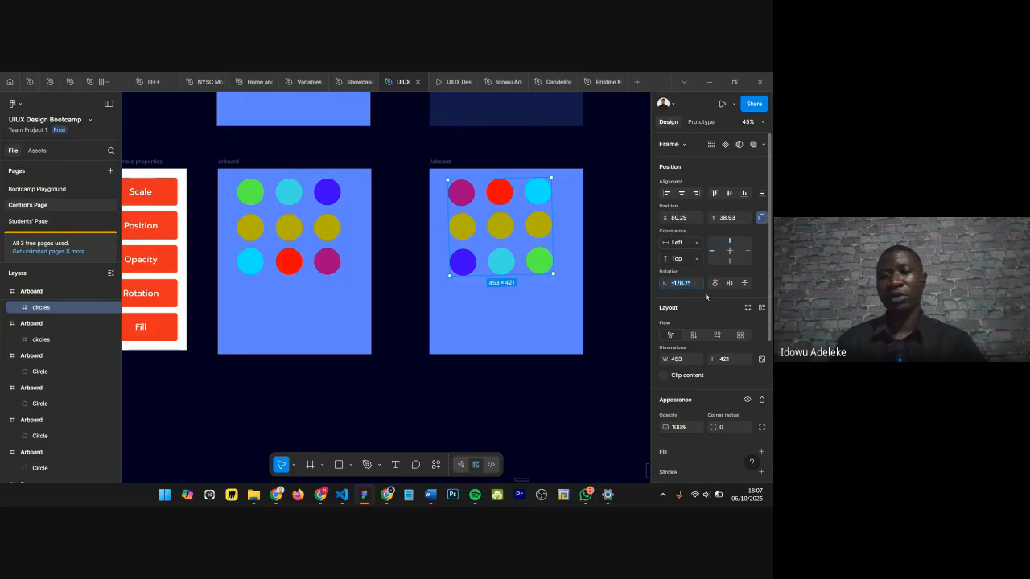
type("-")
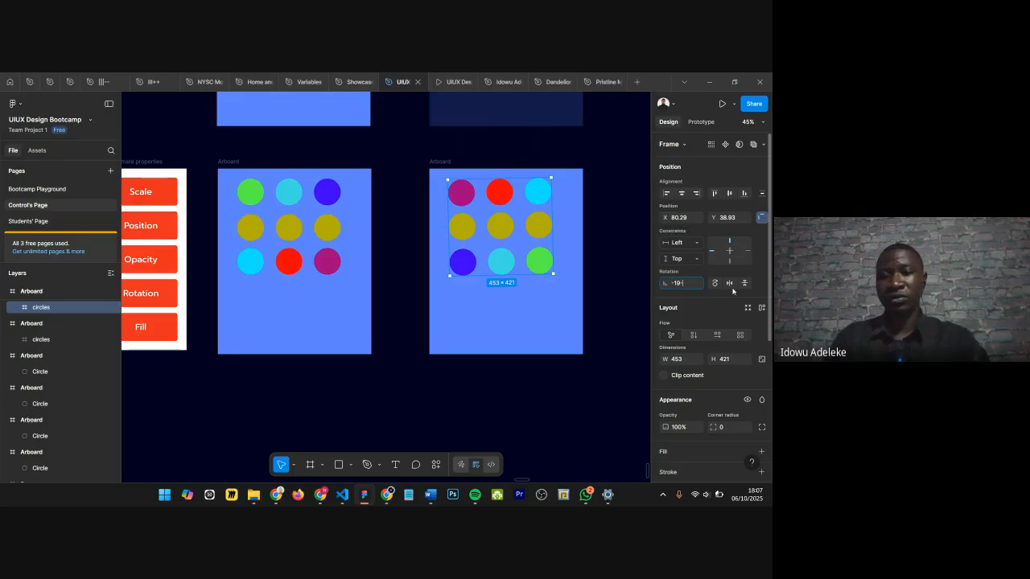
type("18")
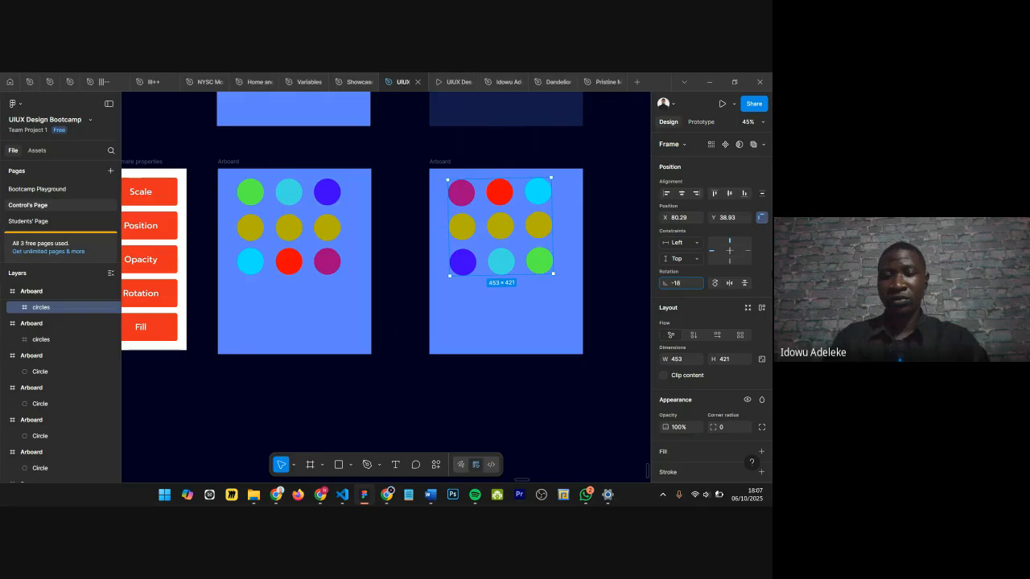
type("0")
key("Return")
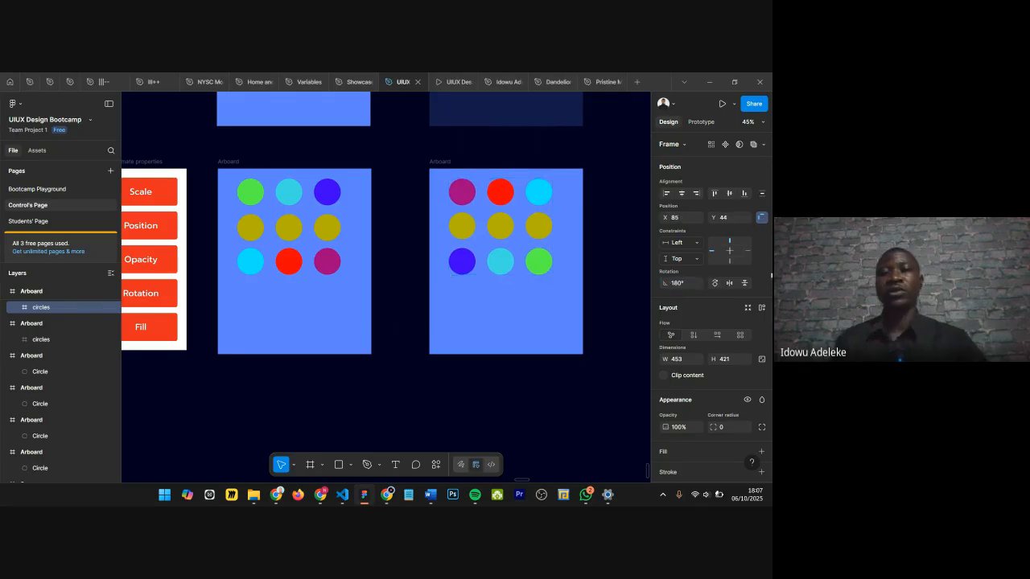
Step: Connect the original nine-circle artboard to its rotated duplicate with a prototype interaction
scroll(215, 229, "up", 1)
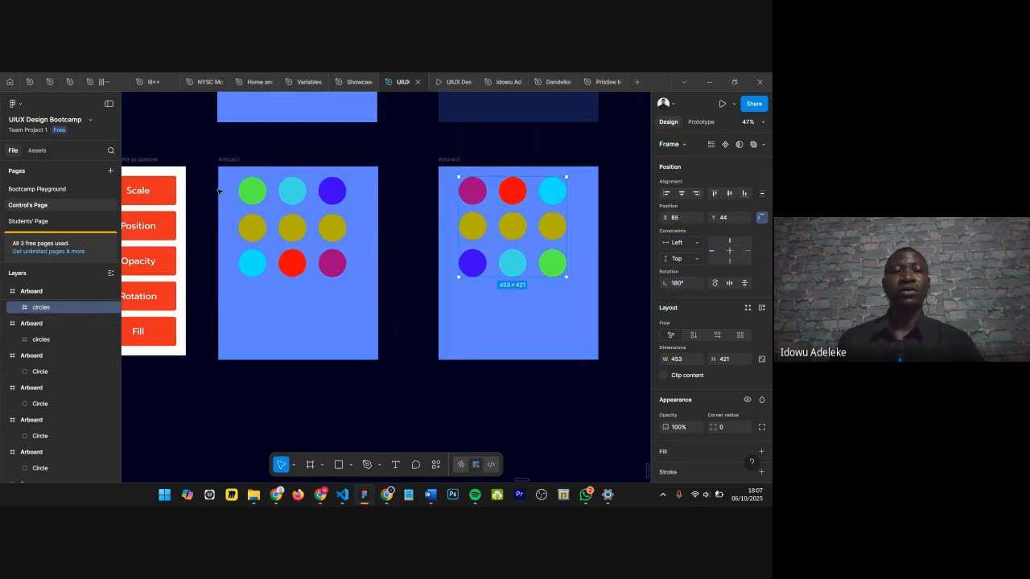
left_click(226, 161)
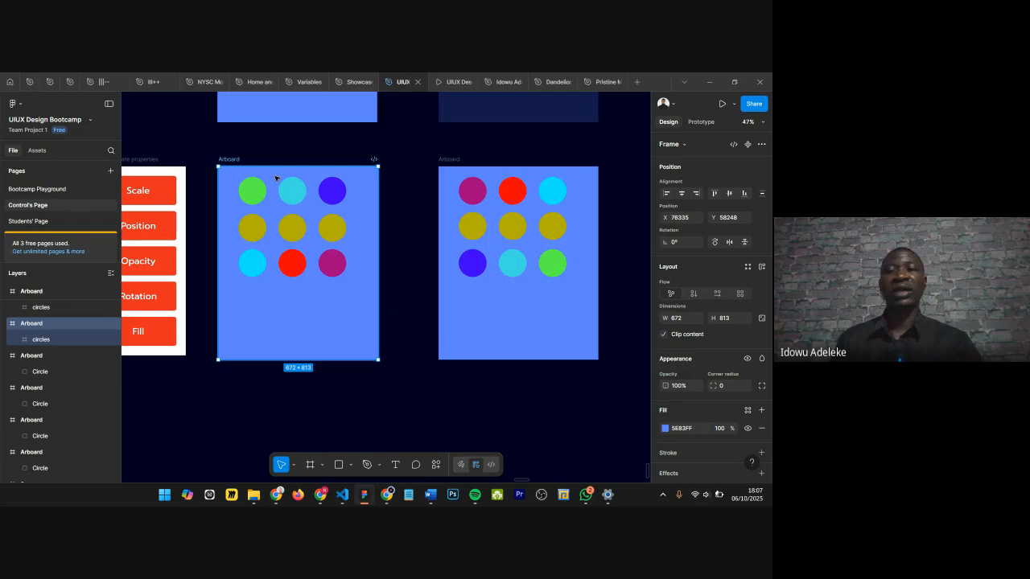
left_click(700, 121)
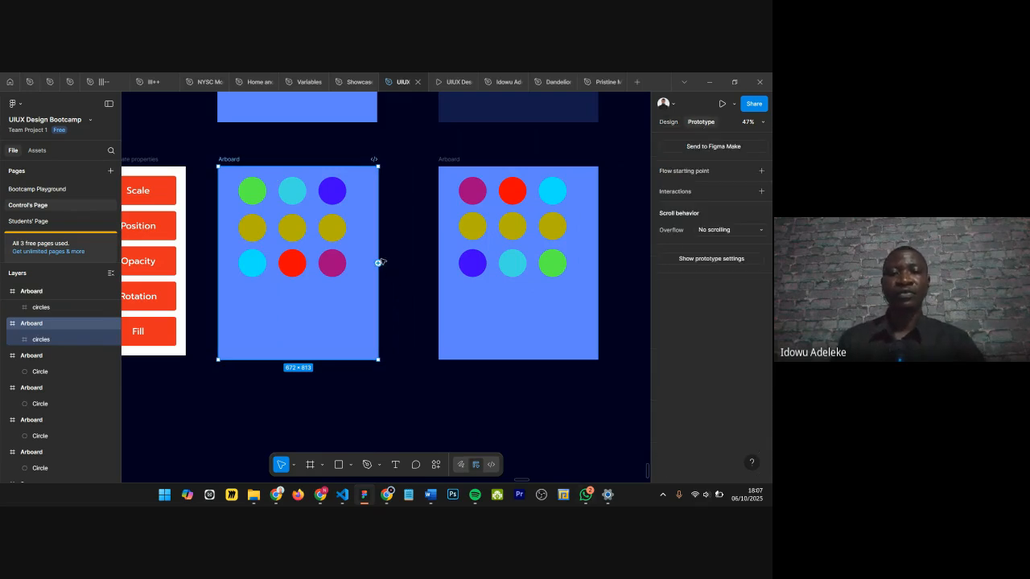
left_click_drag(378, 264, 448, 267)
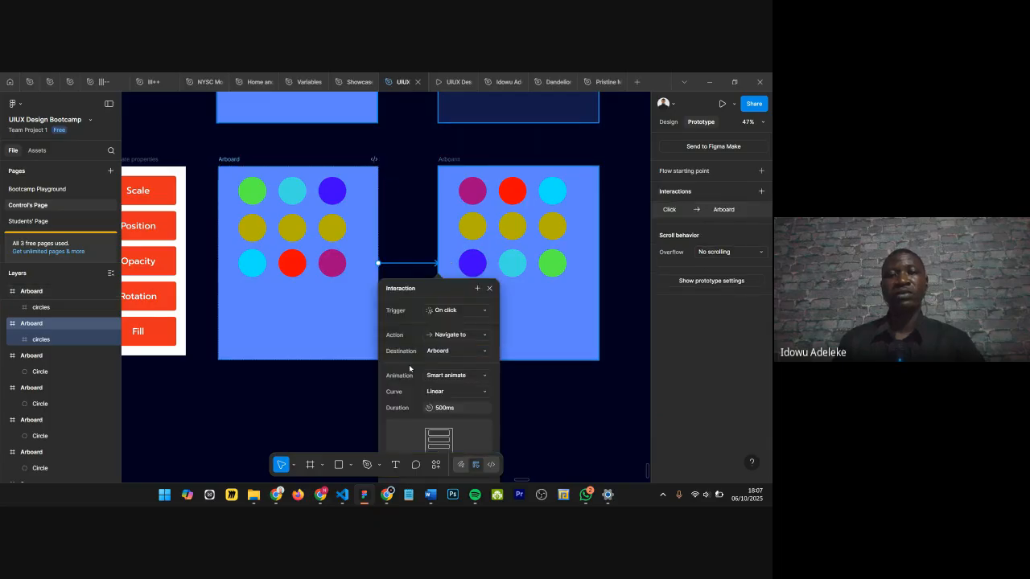
Step: Set the new interaction's trigger to After delay with a delay of 1000 ms
left_click(453, 312)
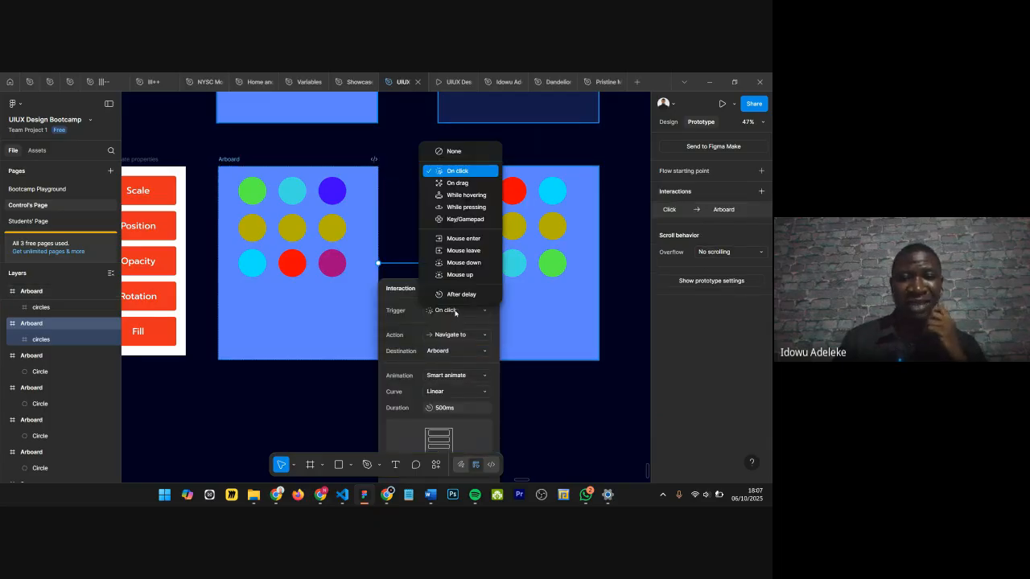
left_click(460, 294)
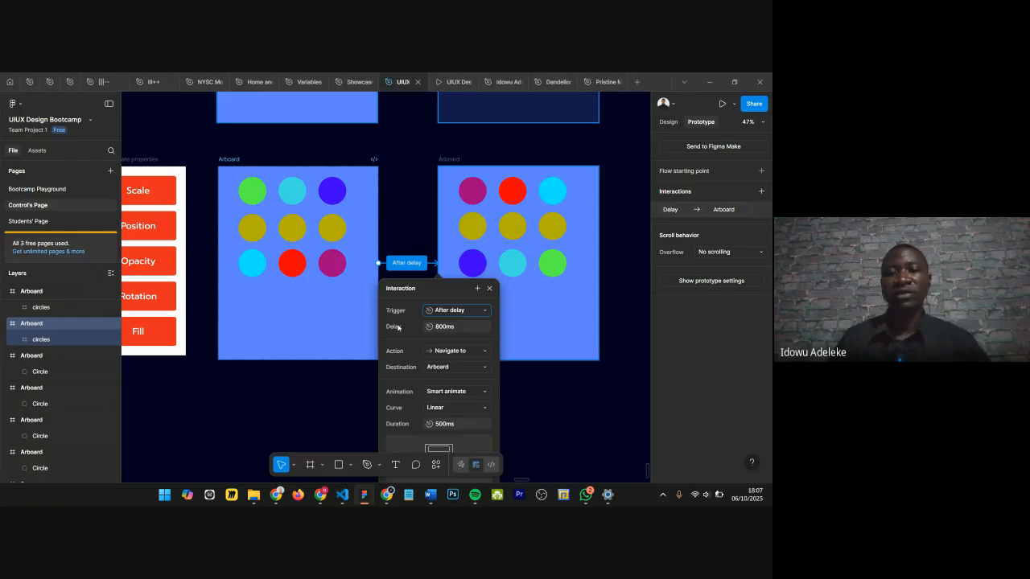
left_click(468, 328)
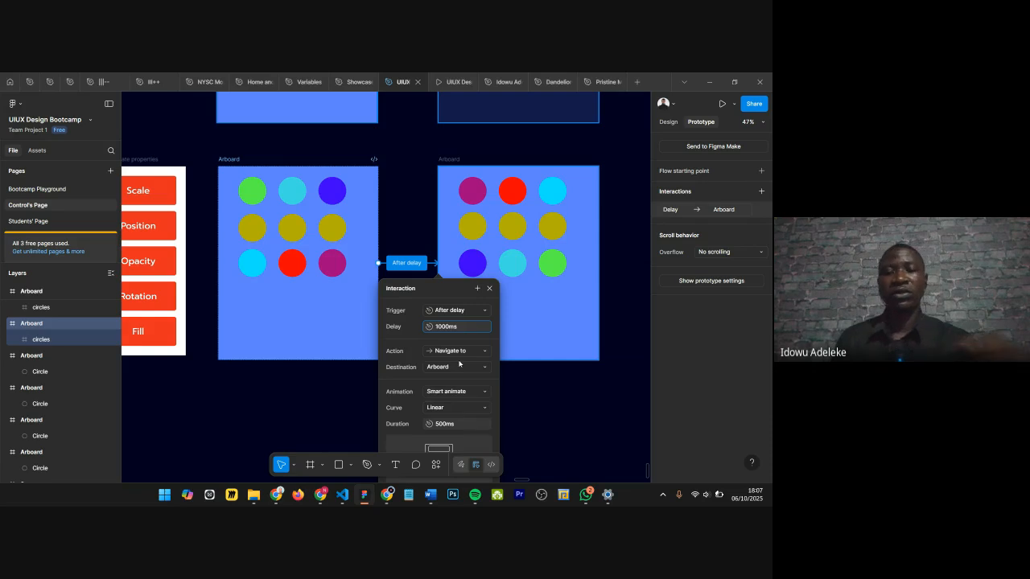
scroll(445, 408, "down", 1)
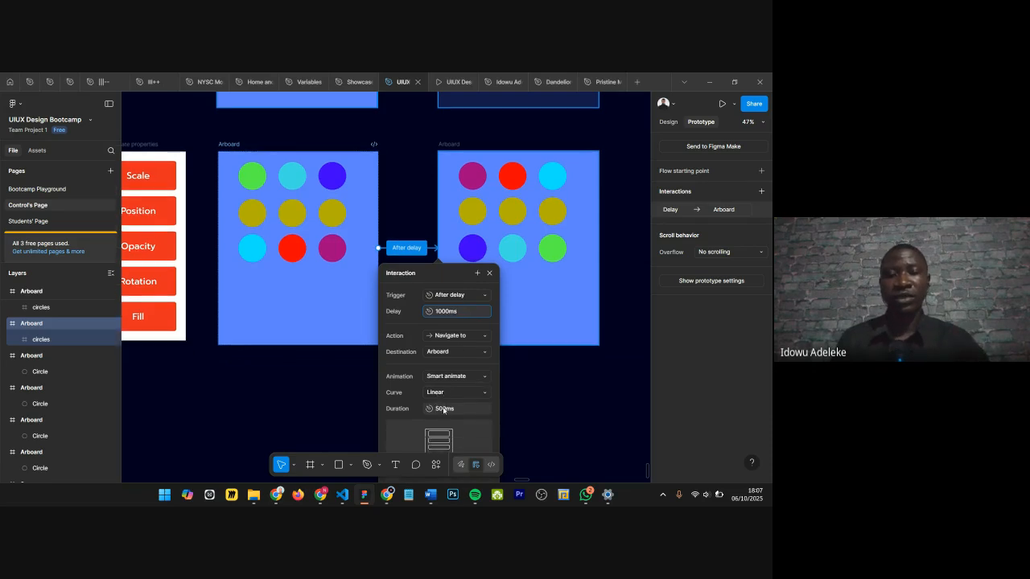
scroll(437, 380, "down", 1)
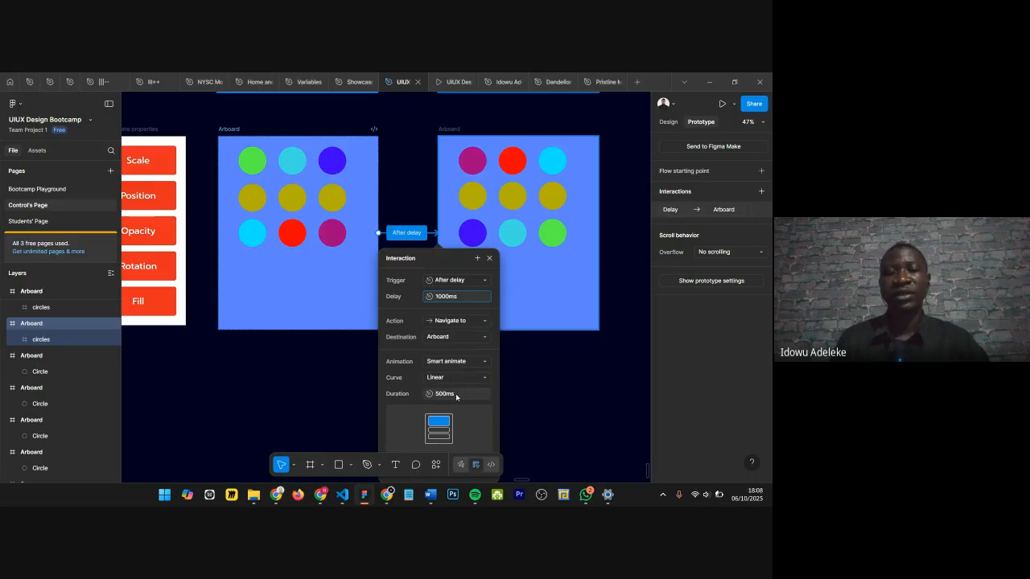
left_click(490, 259)
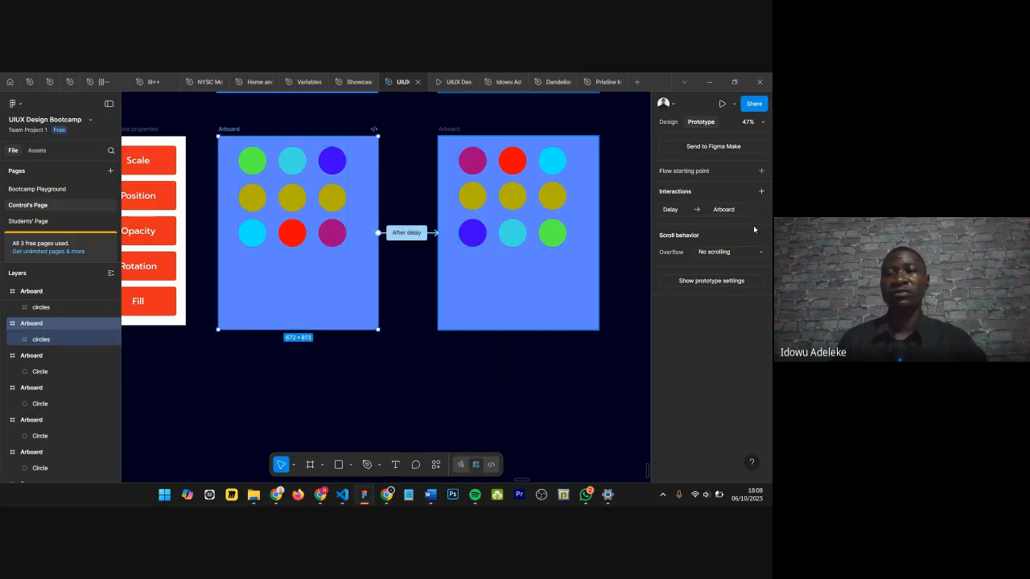
Step: Add a flow starting point named Rotation to the original nine-circle artboard
left_click(761, 171)
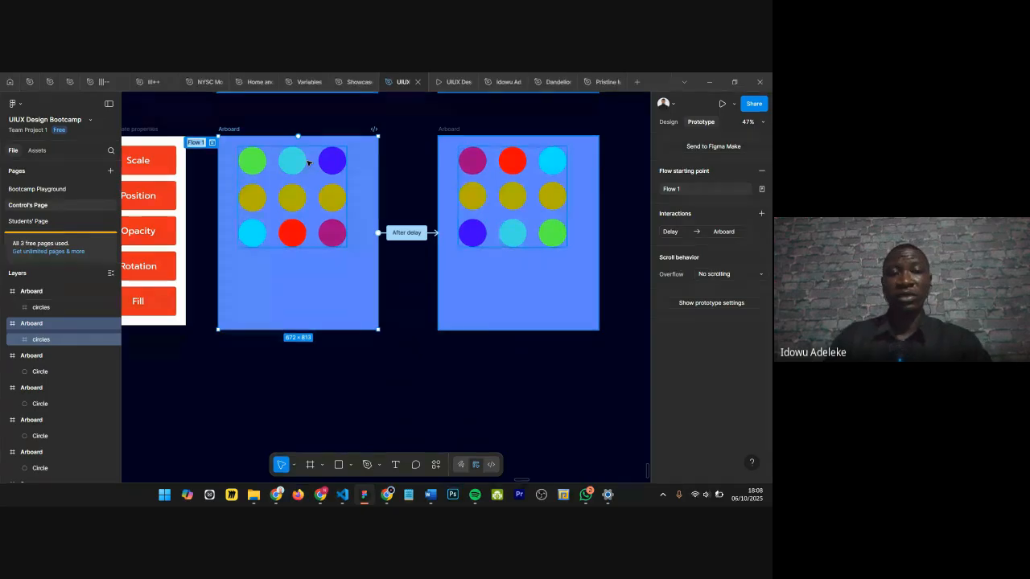
type("rotation")
key("Return")
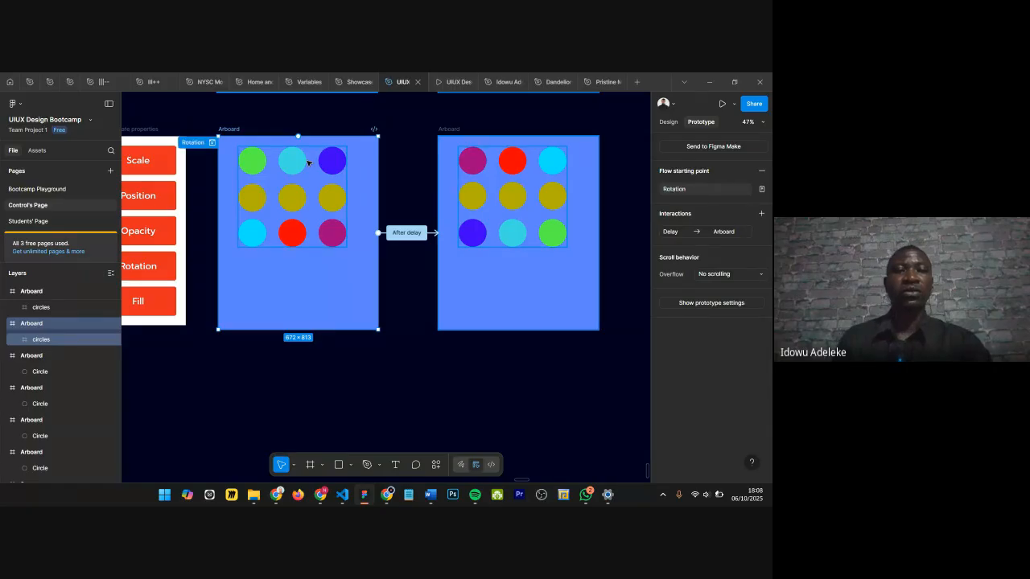
Step: Play the Rotation flow in the prototype preview
left_click(438, 83)
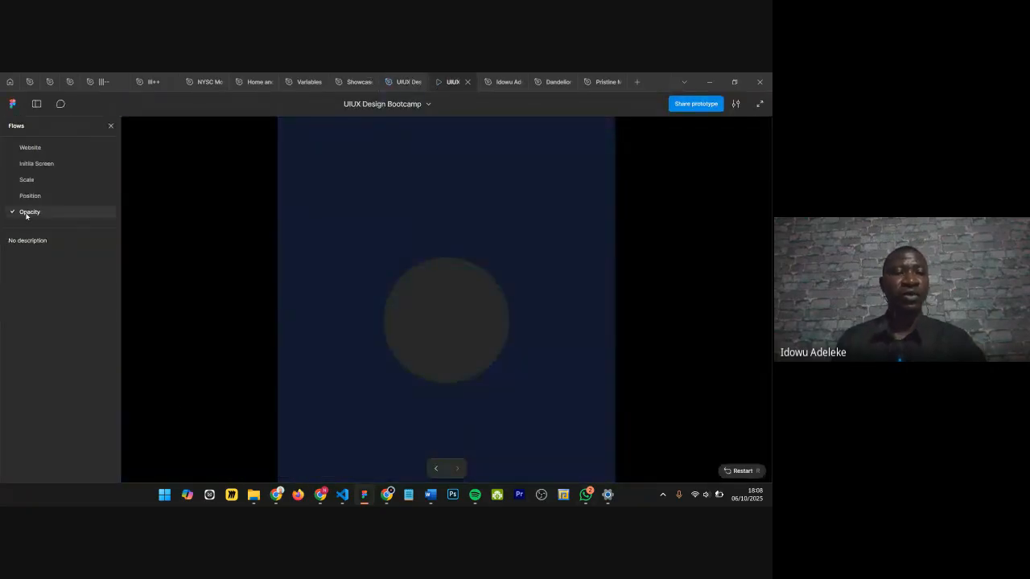
left_click(50, 210)
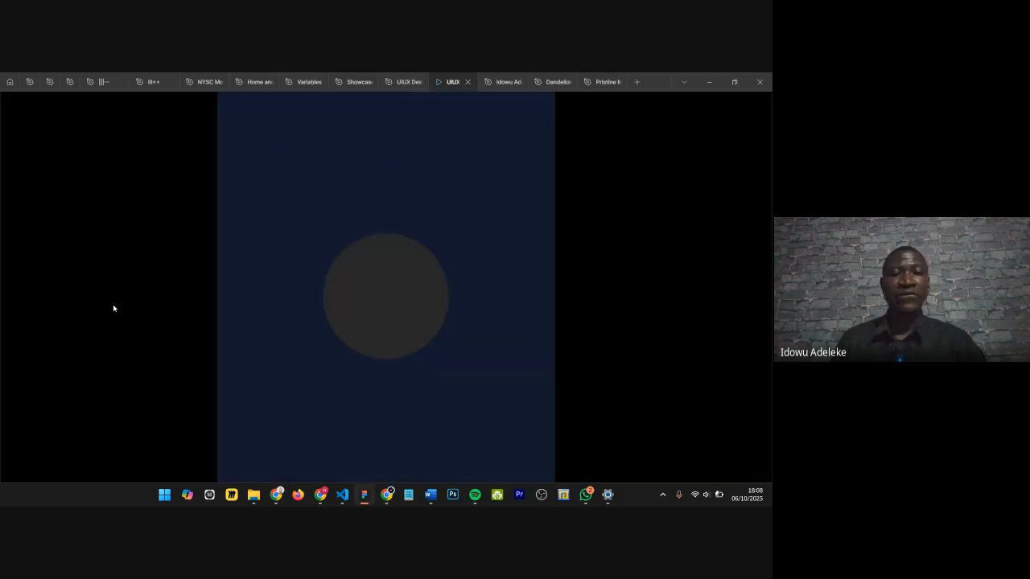
mouse_move(58, 161)
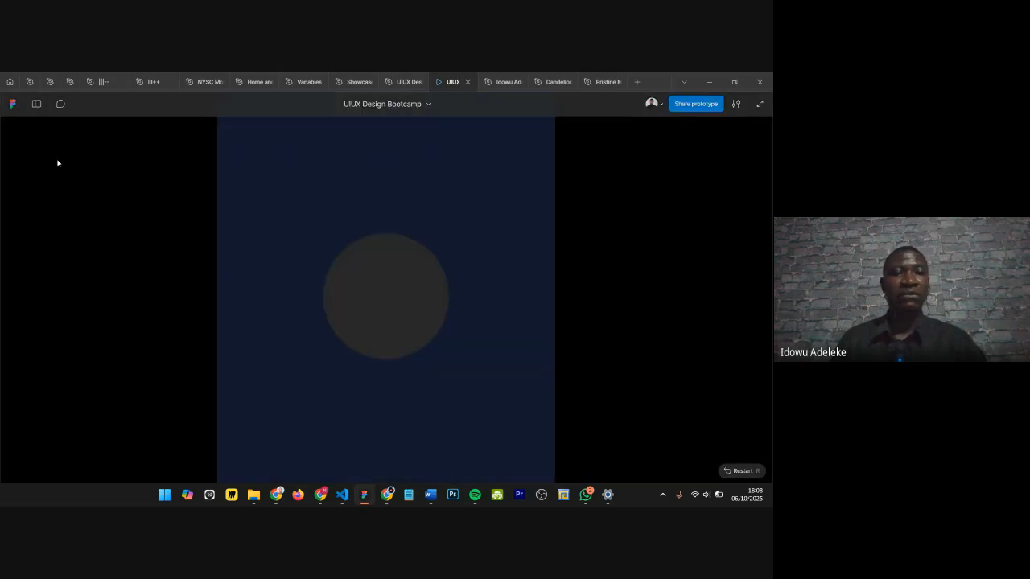
left_click(36, 104)
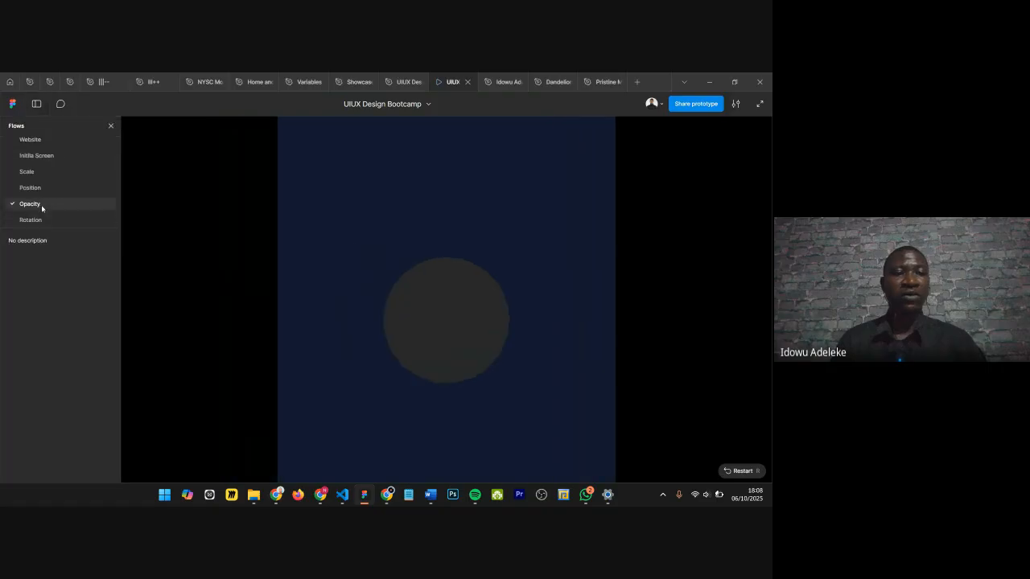
left_click(30, 220)
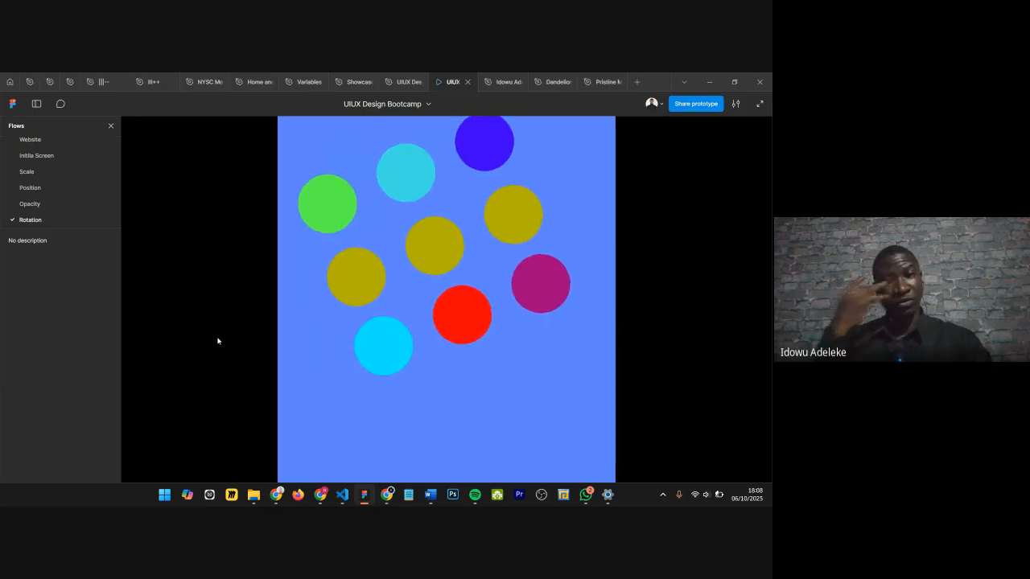
Step: Back in the design file, link the rotated artboard to the original one with an After delay trigger of 1 ms
left_click(391, 82)
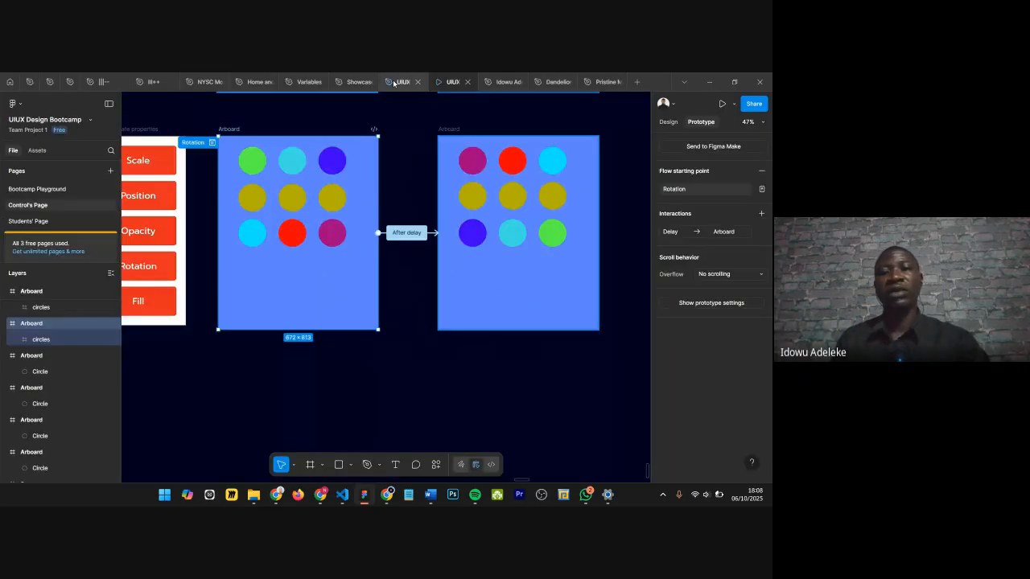
left_click(452, 132)
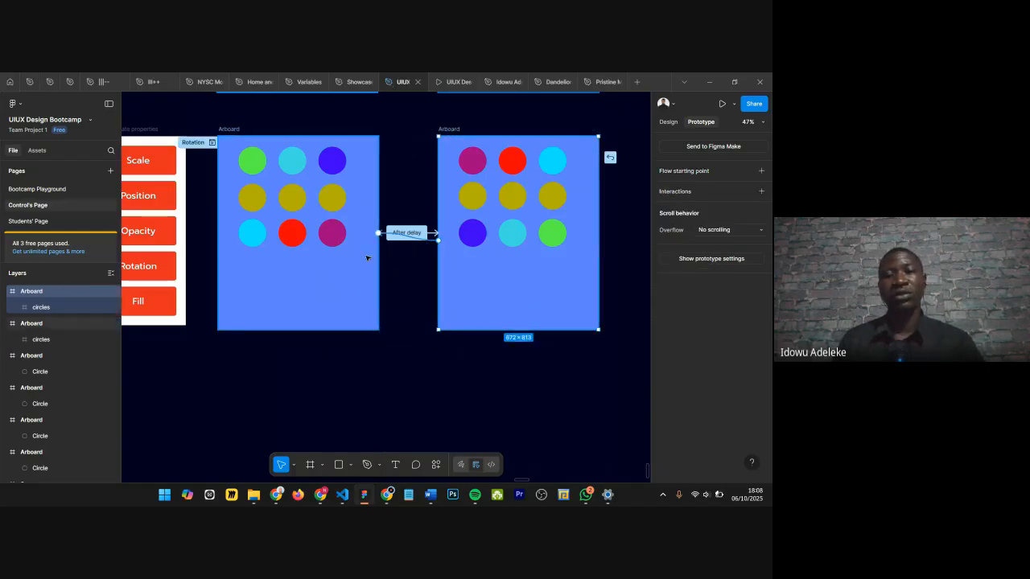
left_click(407, 233)
left_click(391, 280)
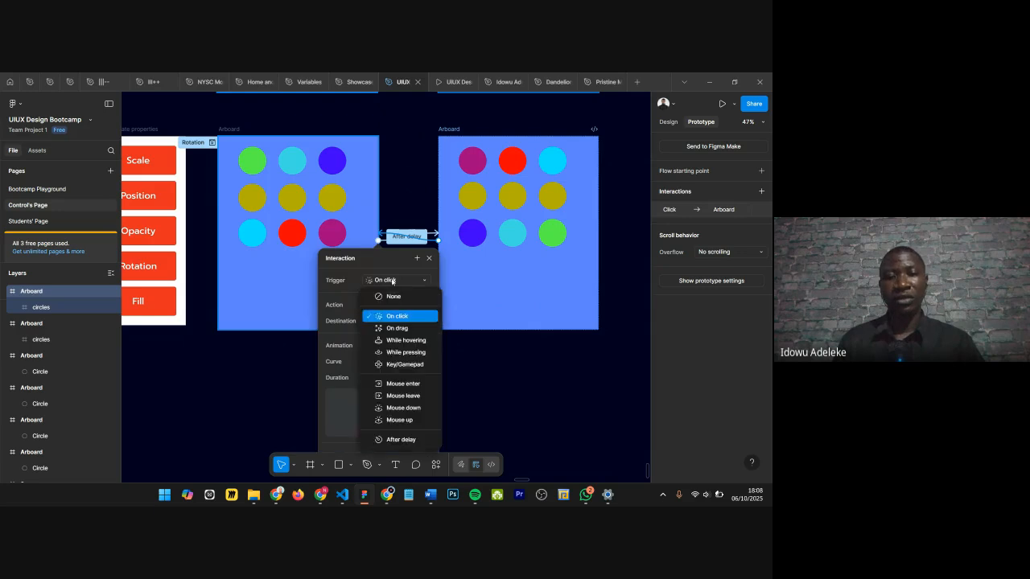
left_click(401, 440)
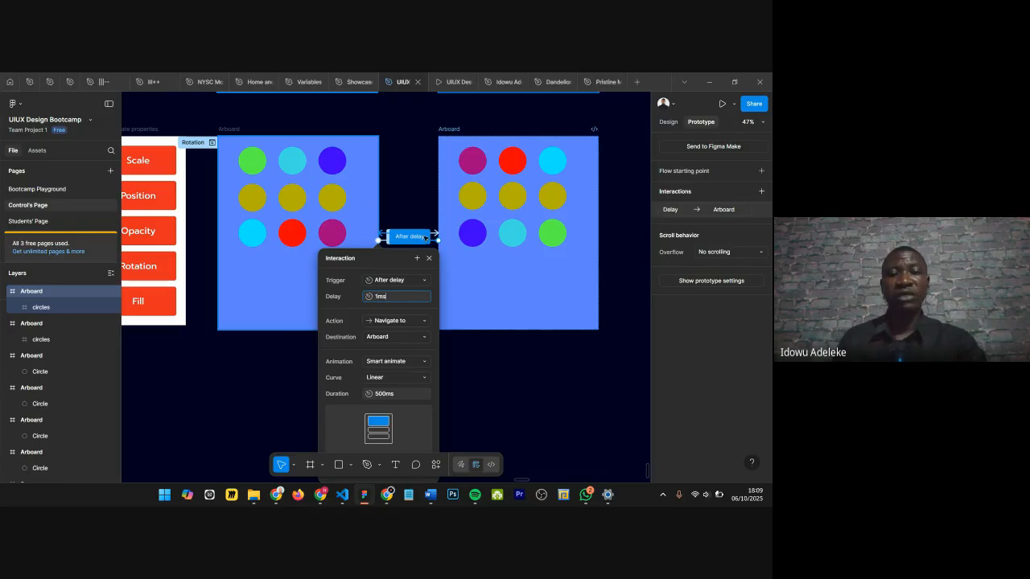
left_click(429, 258)
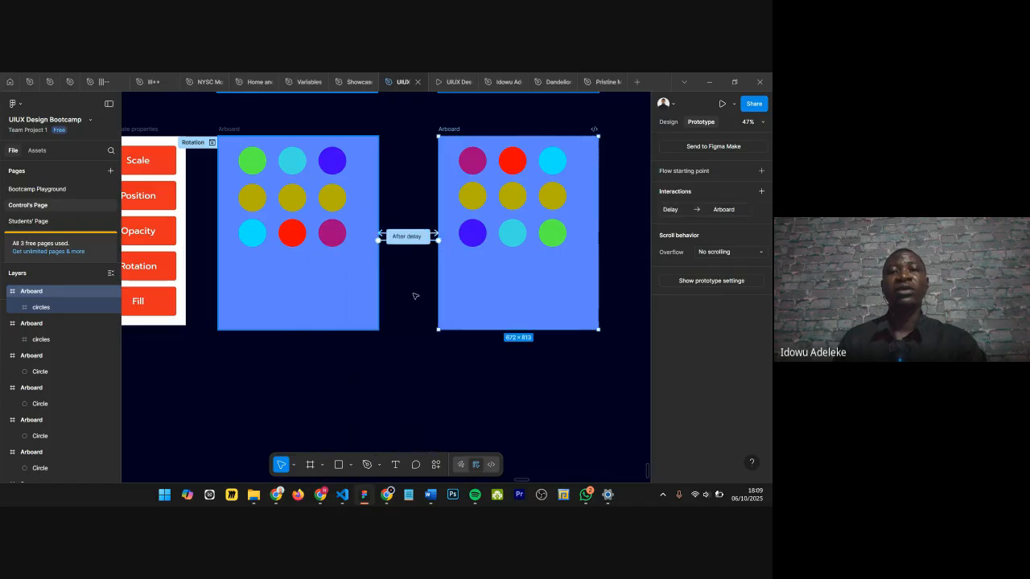
Step: Watch the Rotation flow again with its return link in the prototype preview, and go back to the design file
left_click(446, 83)
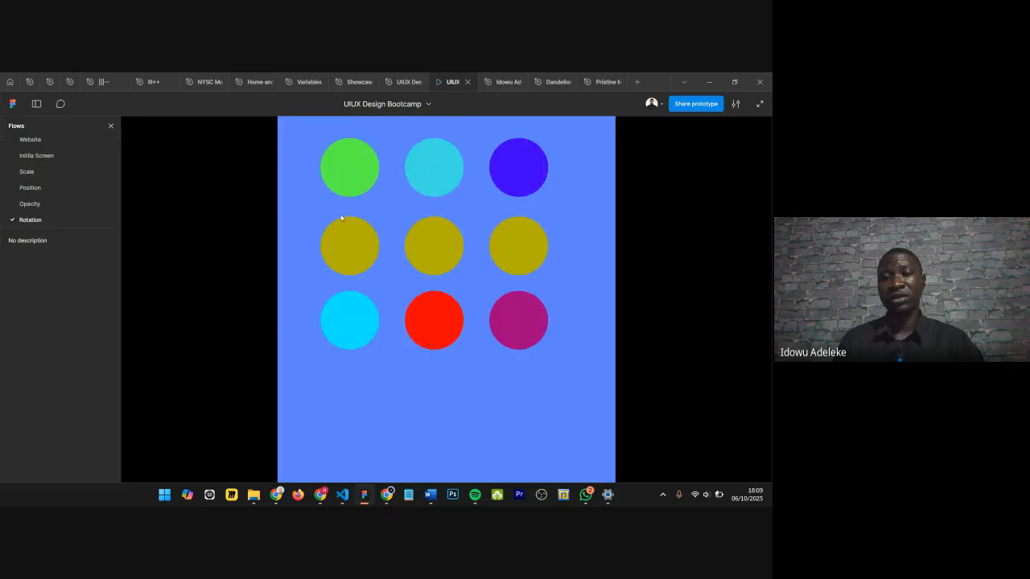
left_click(400, 83)
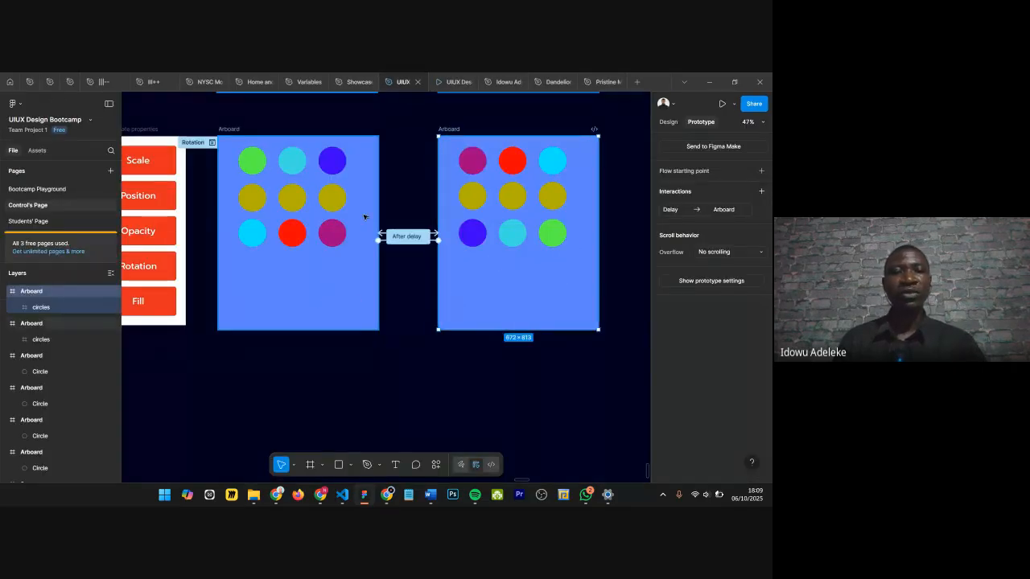
Step: Set the delay of the interaction from the original artboard to the rotated one to 1 ms
scroll(362, 219, "up", 3)
scroll(361, 240, "up", 1)
scroll(440, 241, "down", 3)
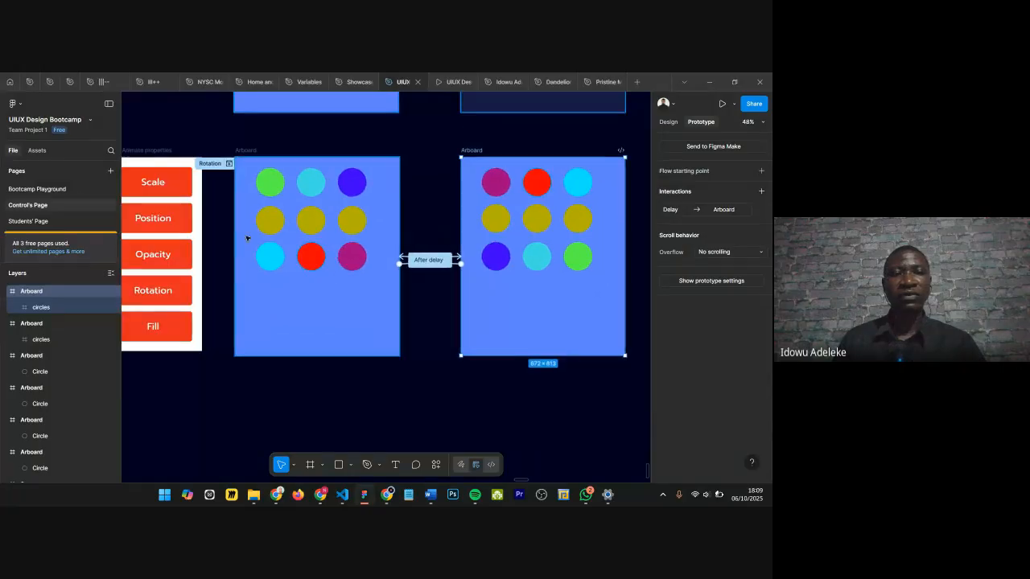
scroll(397, 239, "up", 4)
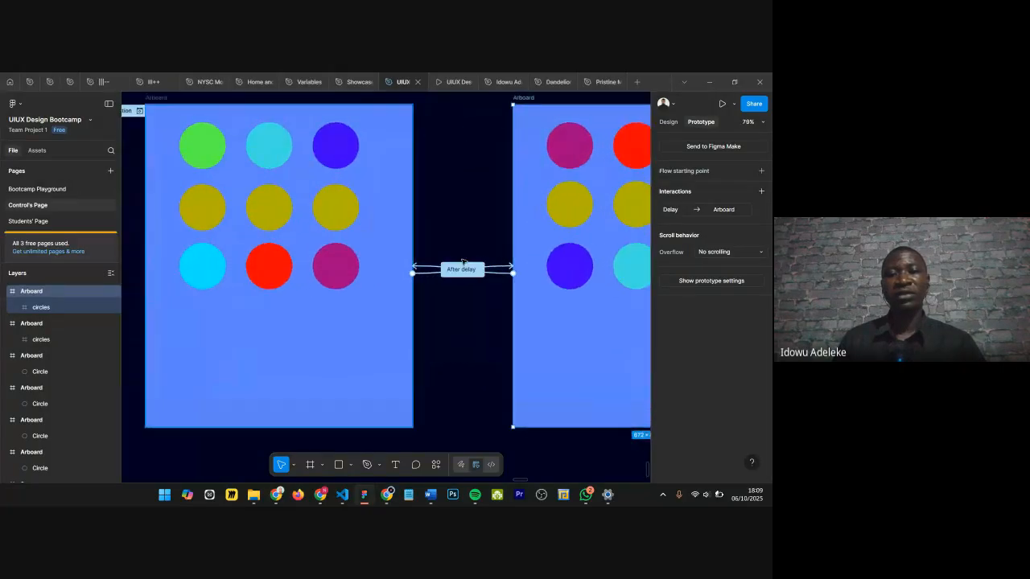
left_click(463, 266)
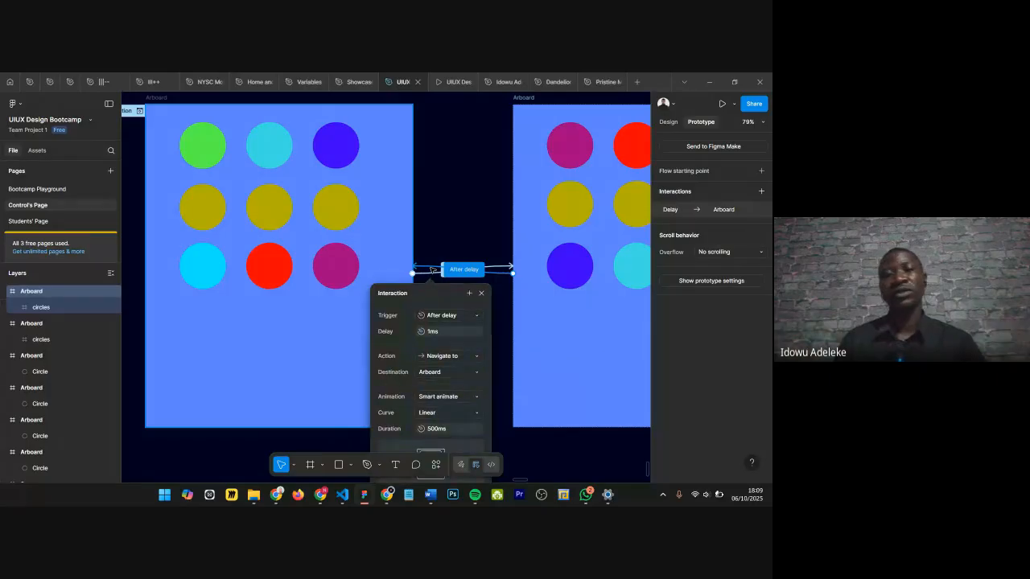
scroll(469, 184, "down", 3)
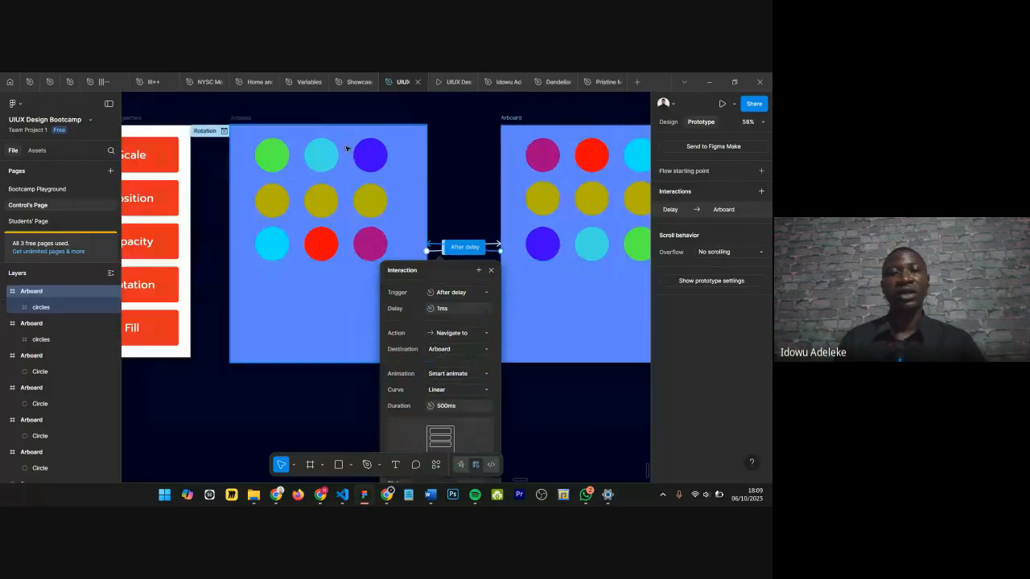
left_click(249, 123)
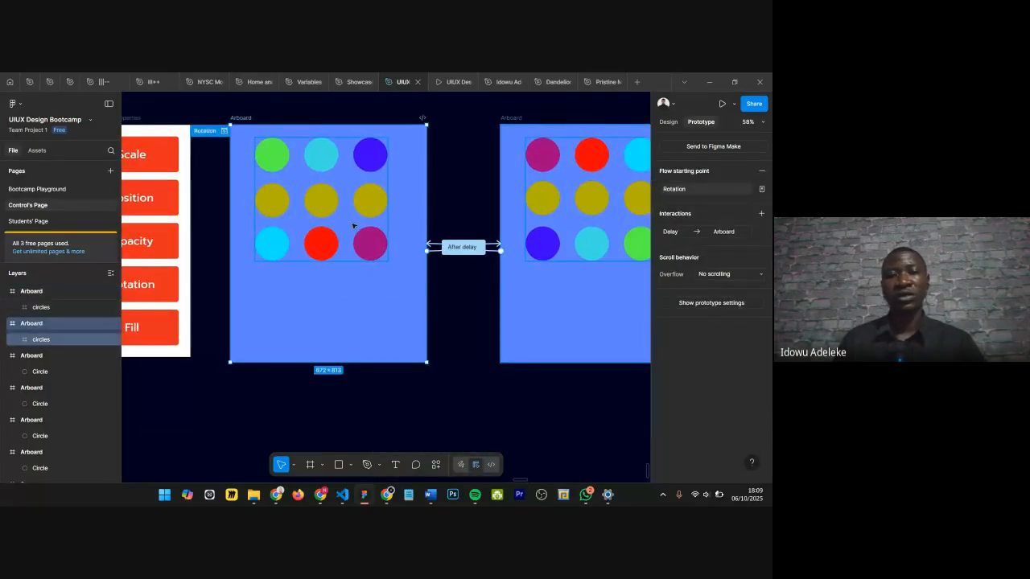
scroll(446, 268, "up", 3)
left_click(445, 224)
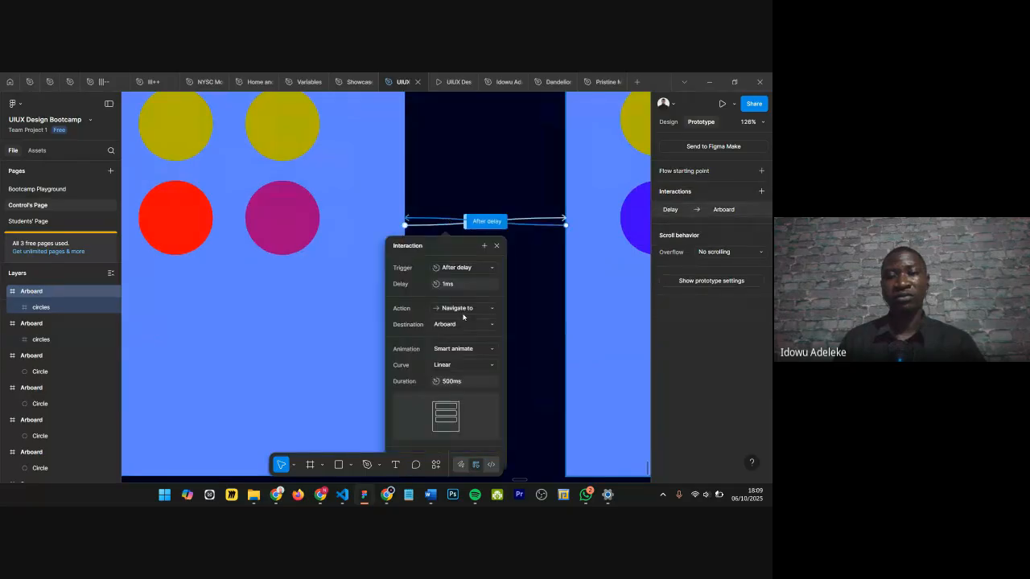
left_click(535, 226)
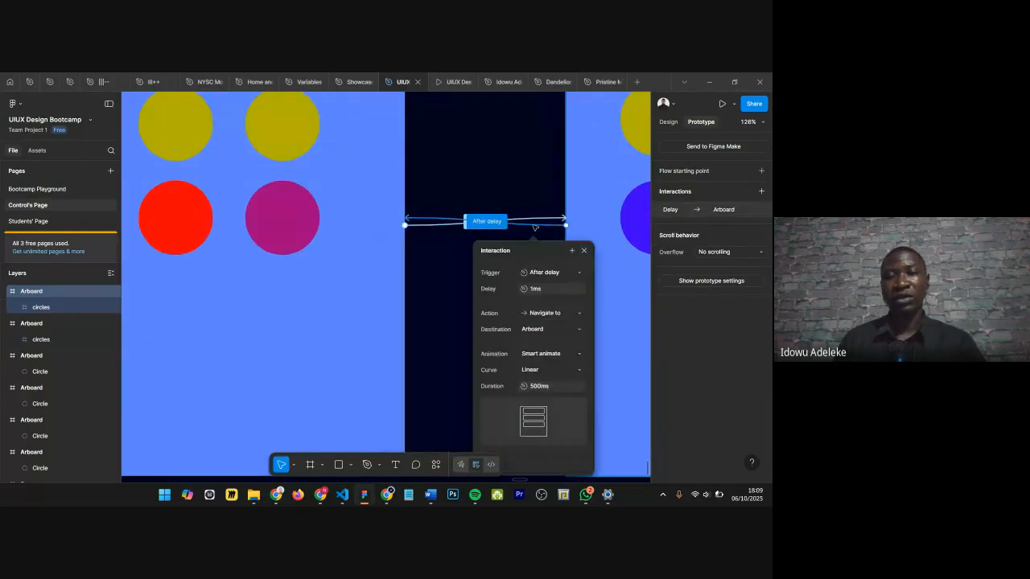
left_click(552, 219)
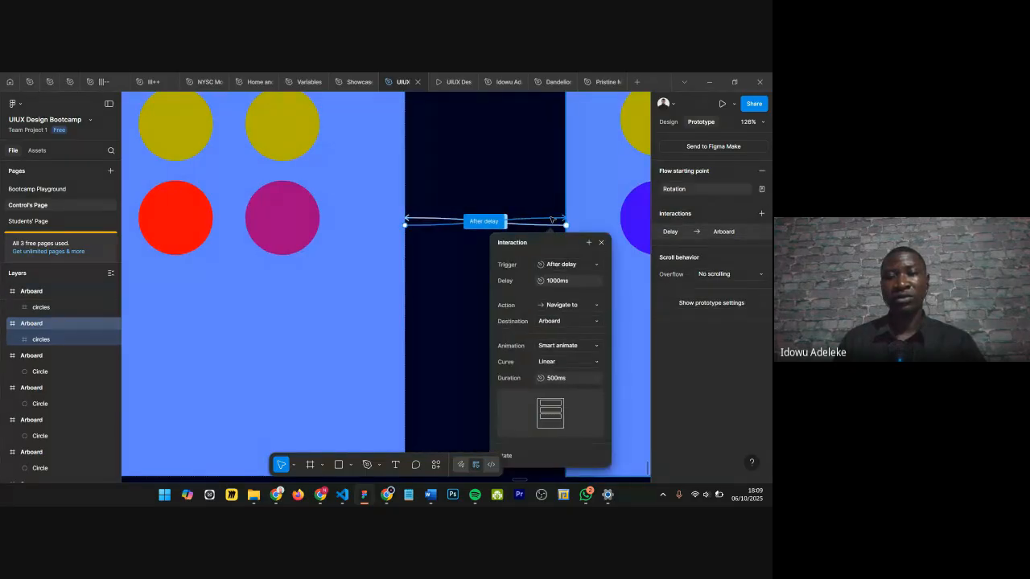
left_click(557, 280)
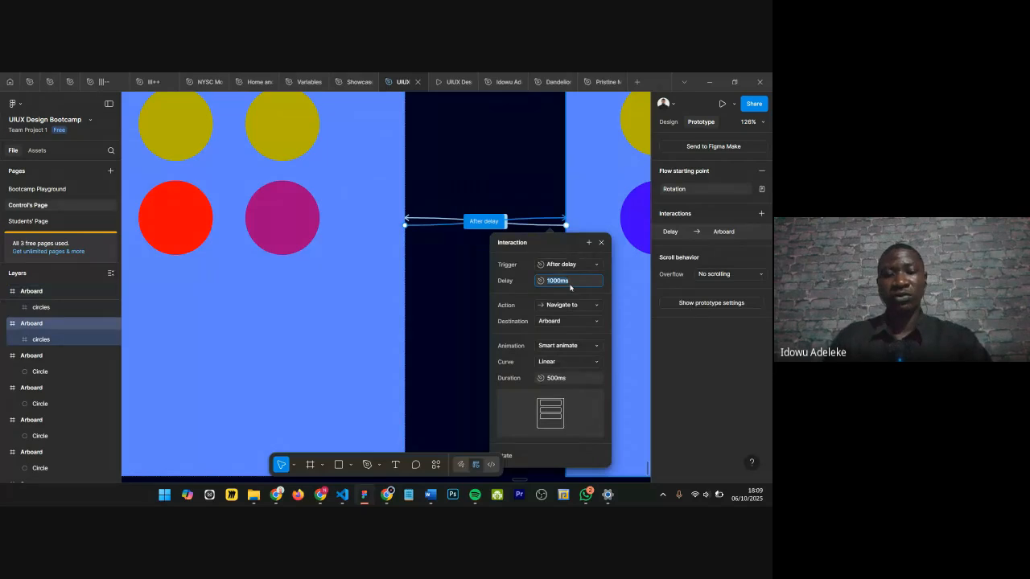
type("1n")
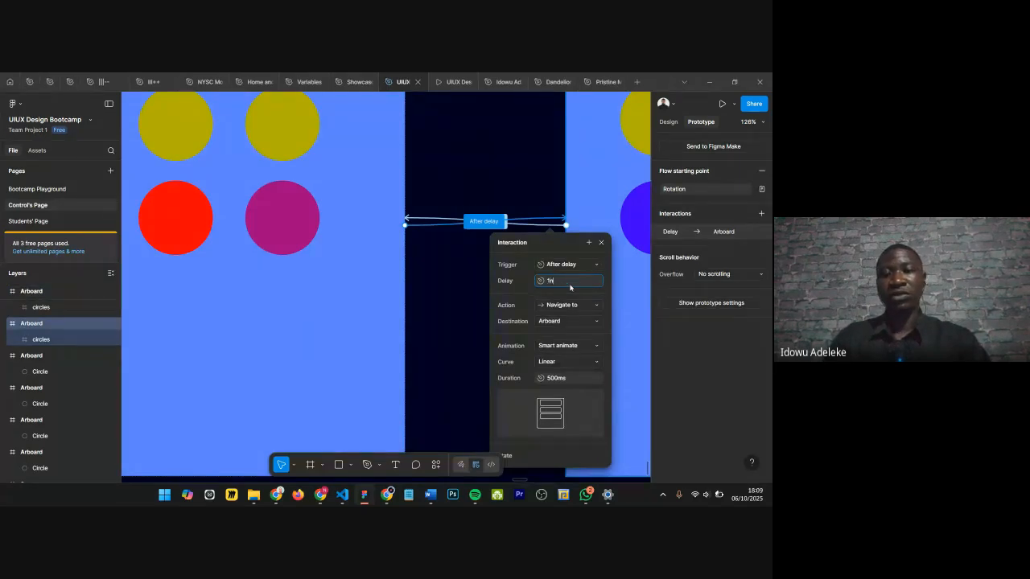
key("Return")
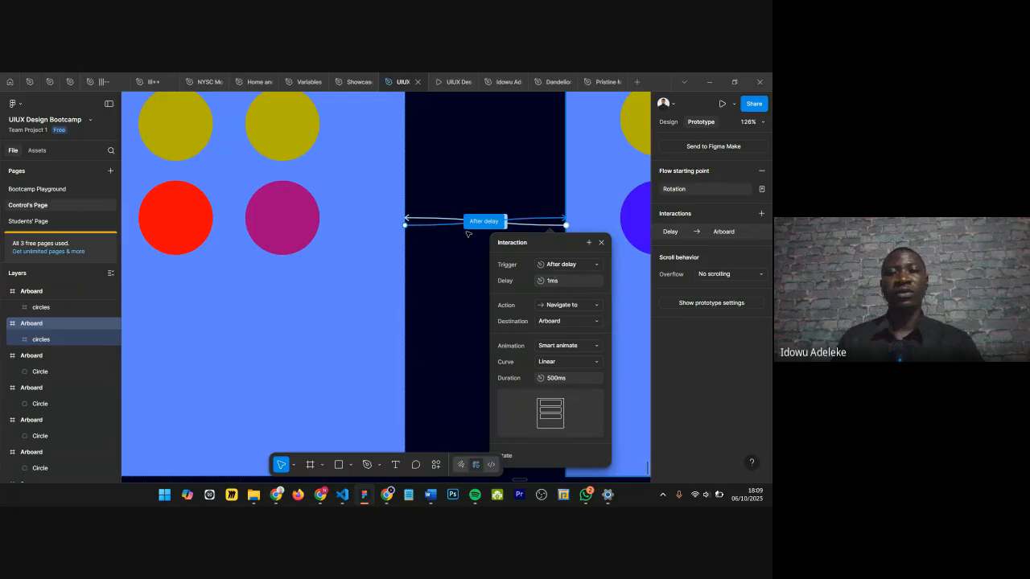
Step: Watch the looping Rotation flow in the prototype preview and return to the design file
key("ctrl+alt+Return")
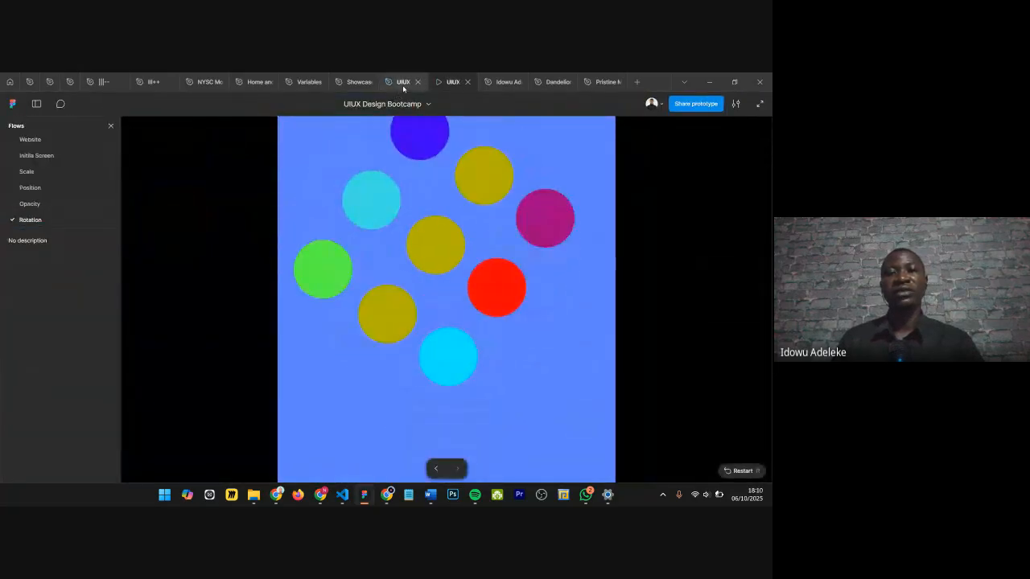
mouse_move(400, 85)
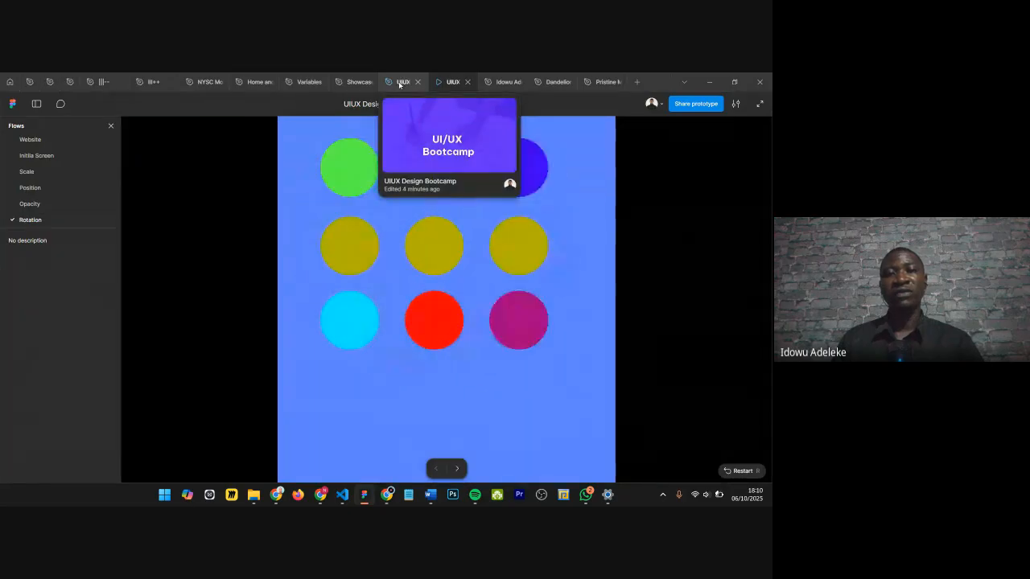
left_click(401, 83)
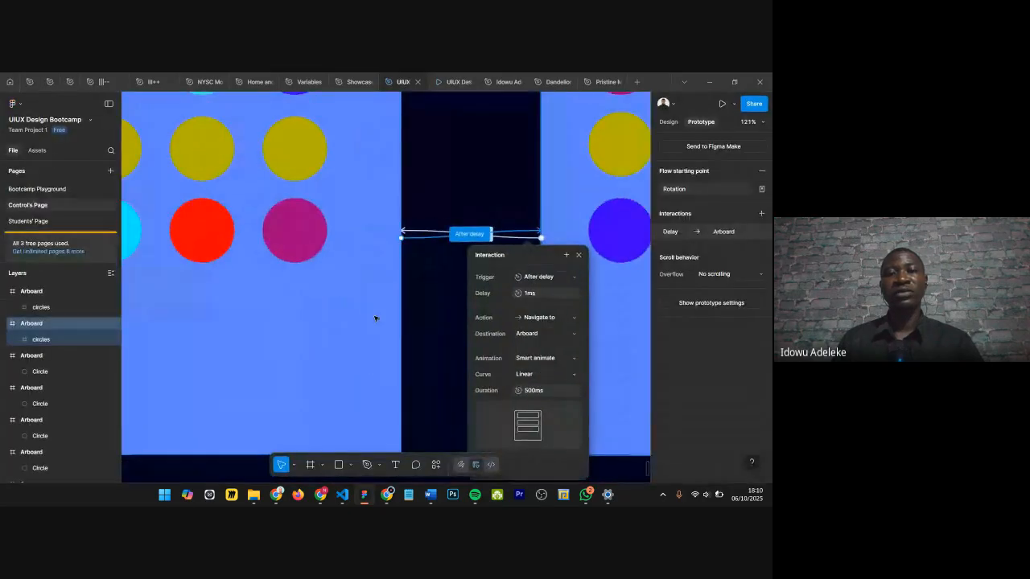
Step: Review the curve options of the original circle-grid artboard's After delay interaction, leaving Linear selected, and close the interaction settings
scroll(375, 319, "down", 5)
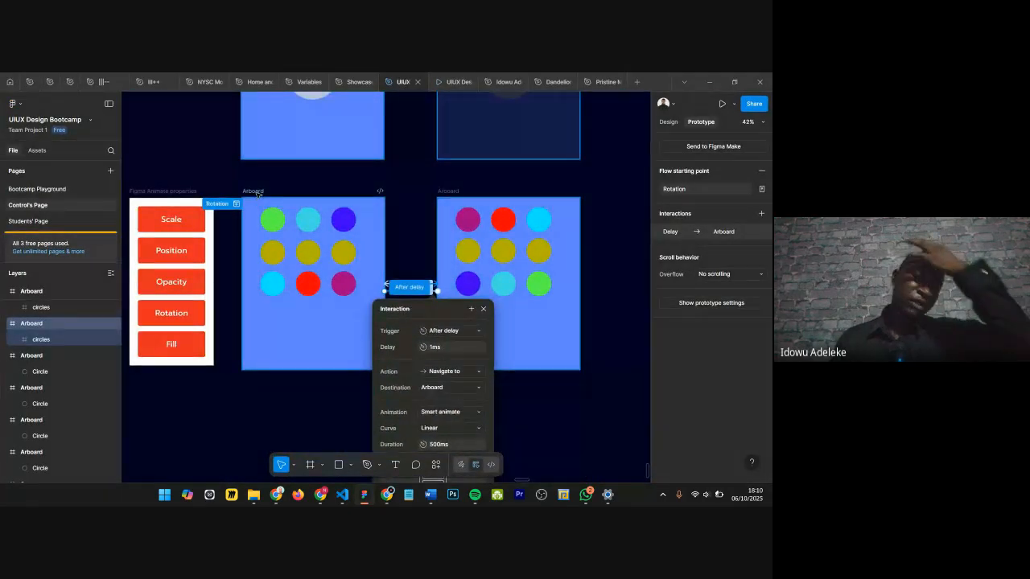
left_click(282, 209)
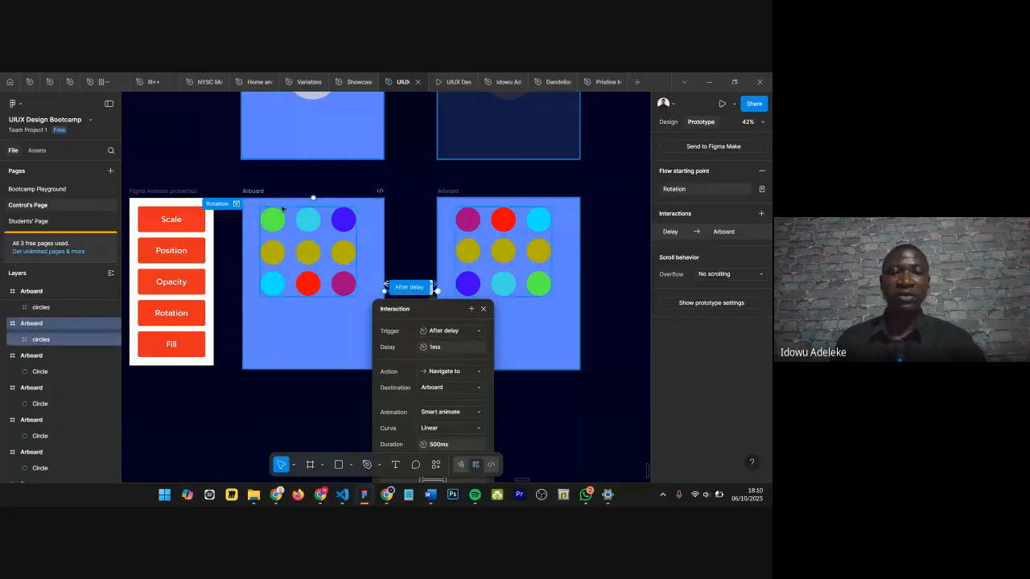
left_click(254, 193)
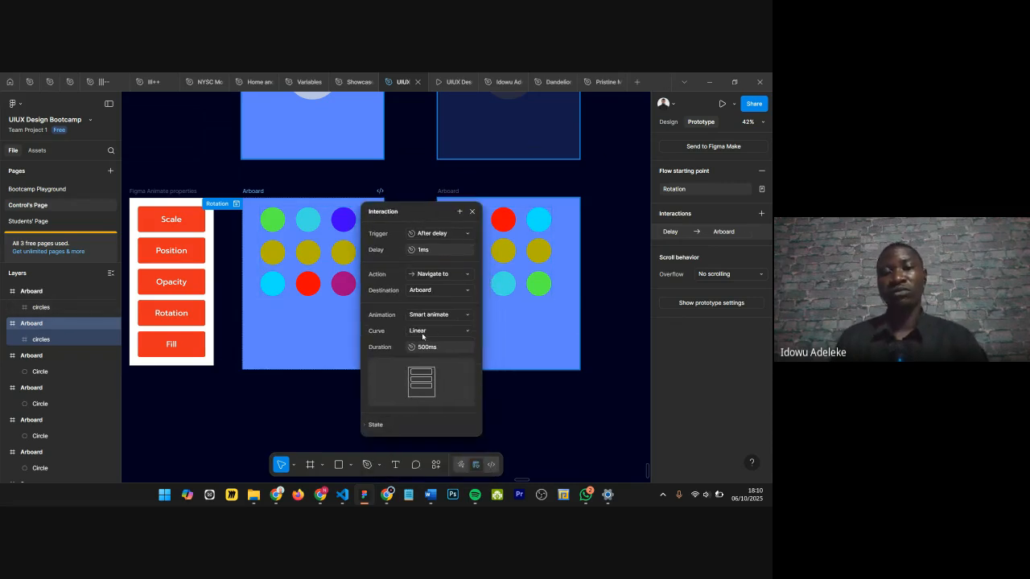
left_click(423, 331)
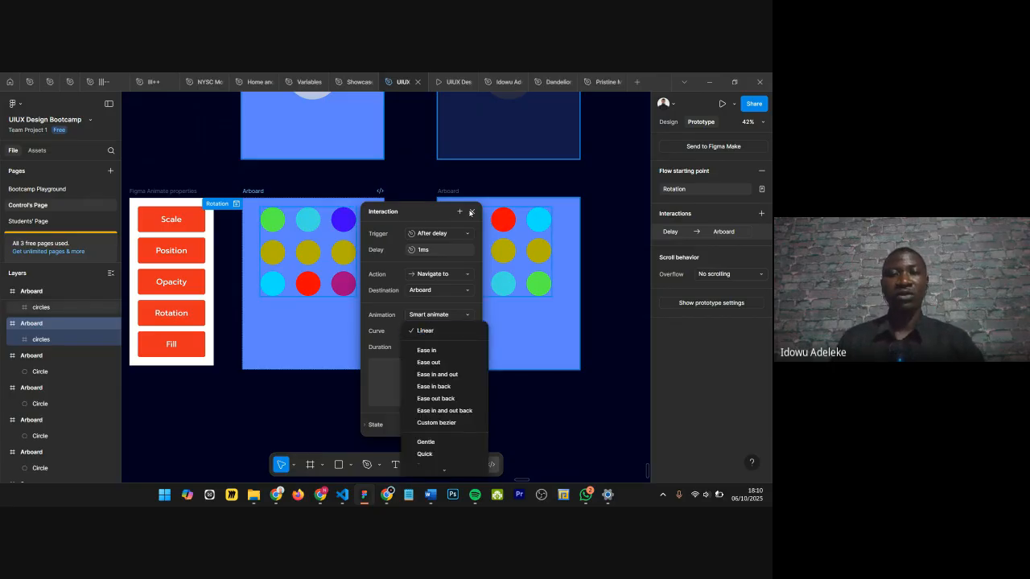
left_click(471, 212)
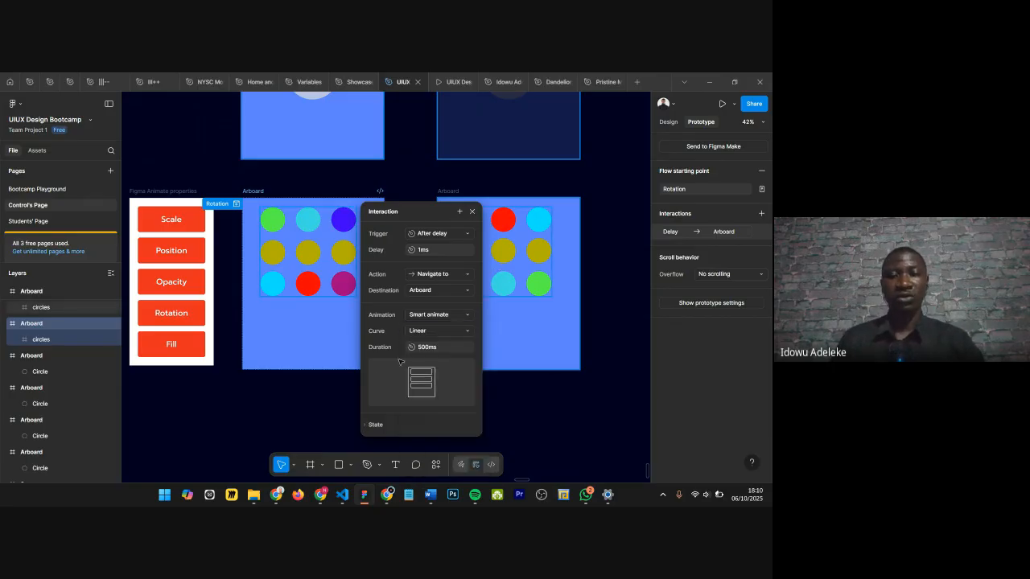
left_click(472, 213)
Step: Copy the spare grey-circle artboard above the Scale pair and place the copy below the original Rotation artboard
scroll(313, 369, "down", 1)
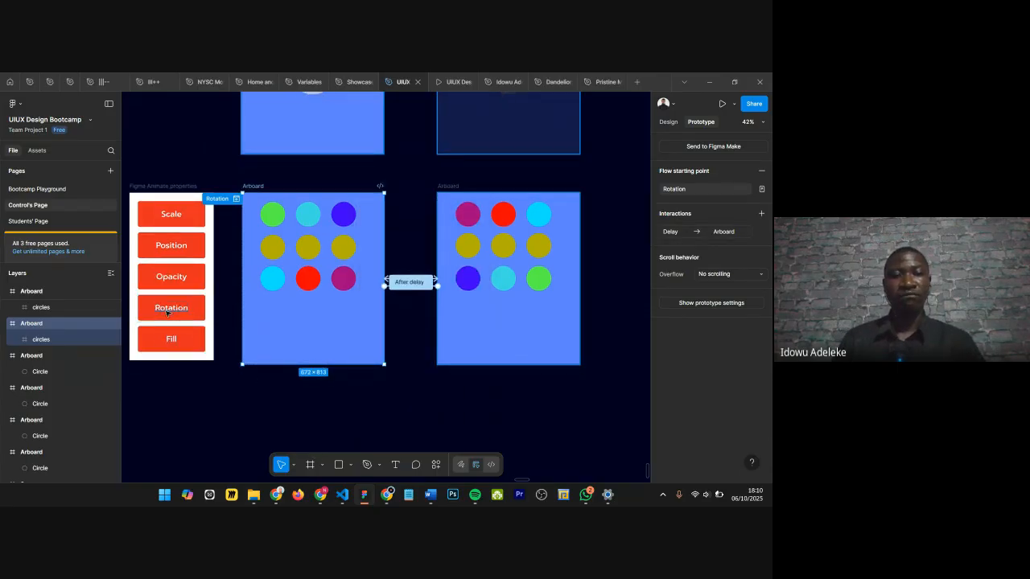
scroll(166, 310, "up", 2)
scroll(422, 280, "down", 2)
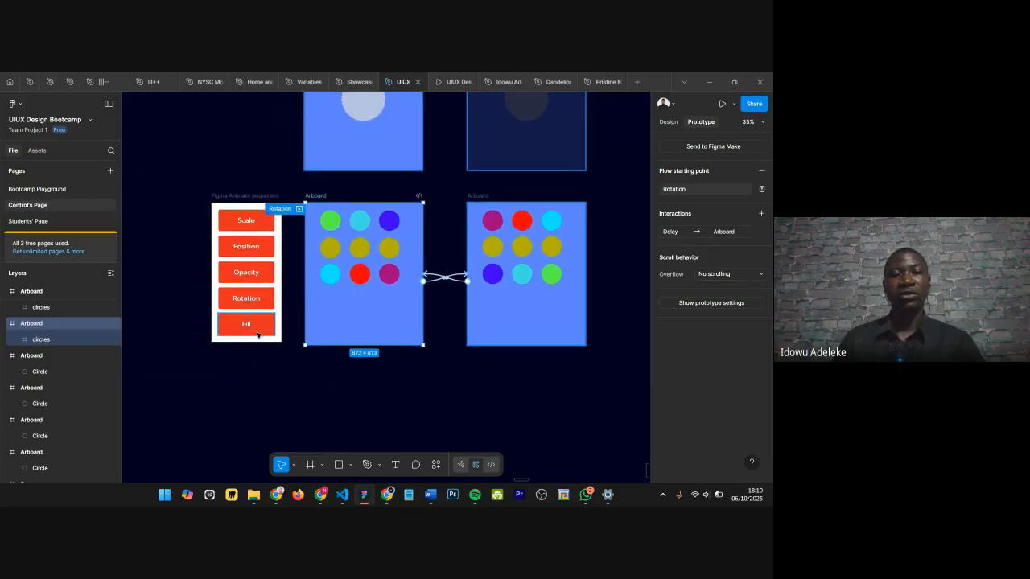
scroll(195, 387, "down", 2)
scroll(391, 304, "down", 3)
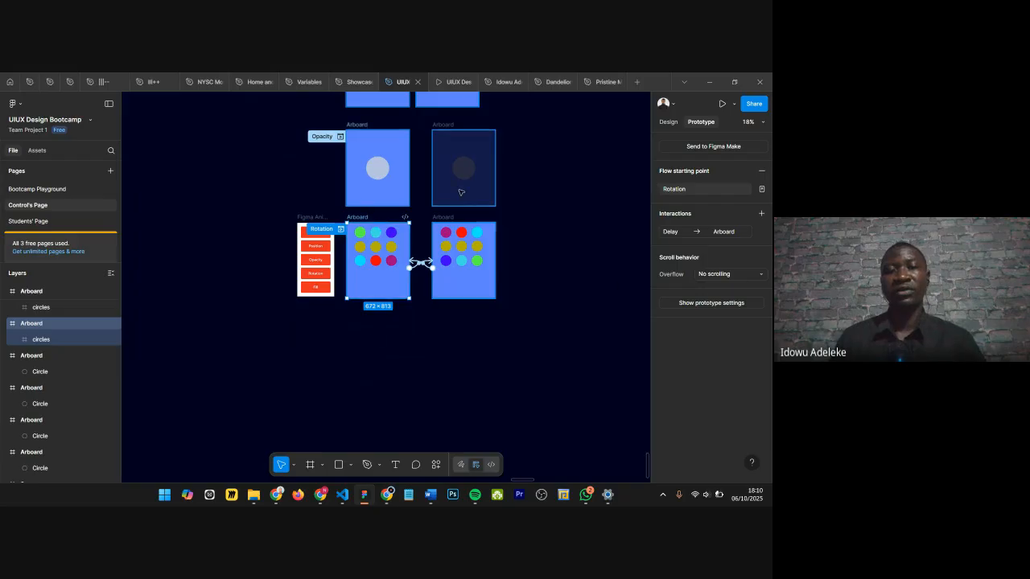
scroll(366, 318, "up", 2)
scroll(376, 344, "down", 5)
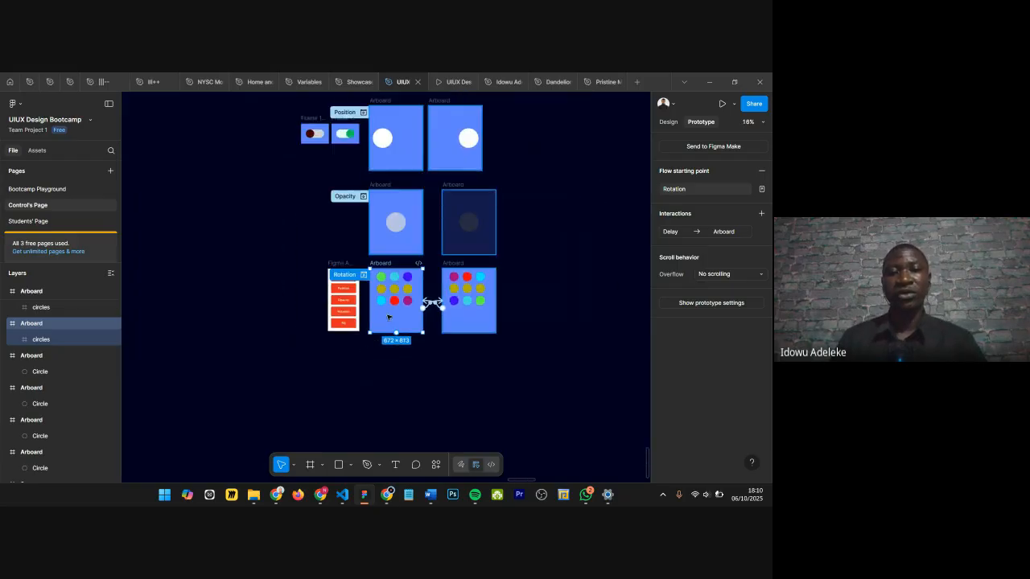
left_click(394, 121)
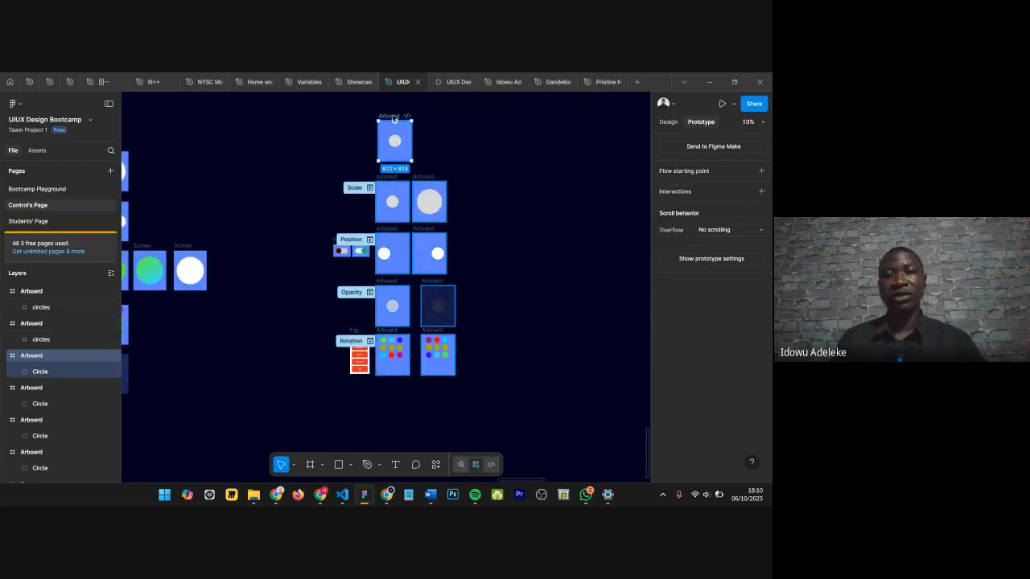
left_click_drag(414, 141, 385, 411)
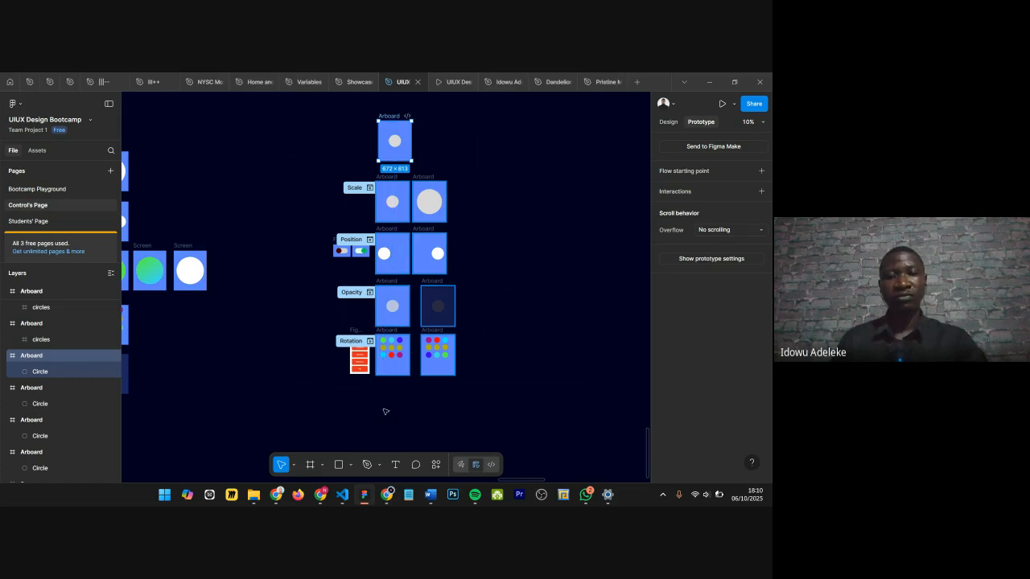
left_click(669, 122)
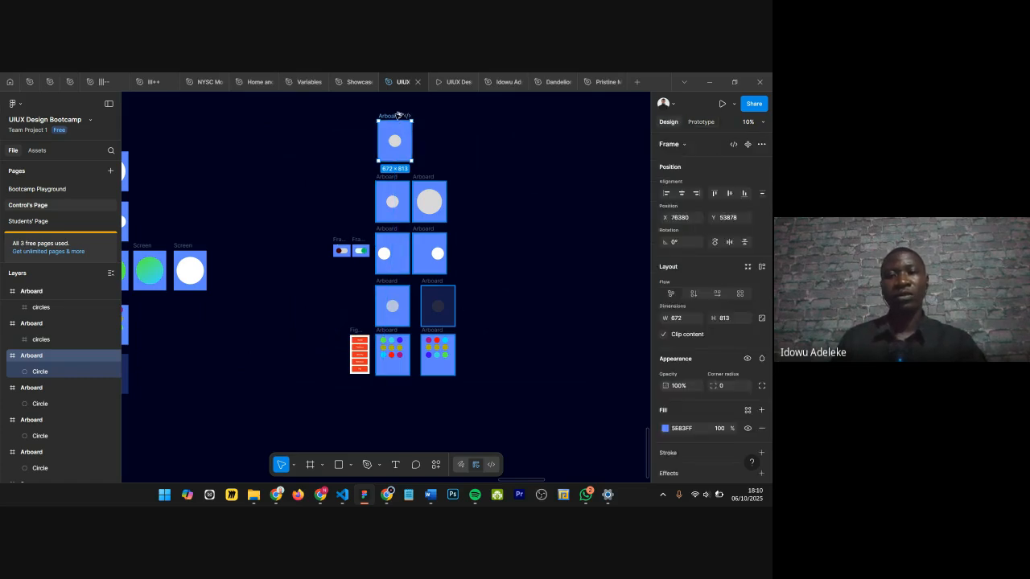
left_click_drag(395, 140, 391, 391)
Step: Inspect the fill color of the grey circle in the newly placed artboard, and close the color picker
scroll(389, 402, "up", 3)
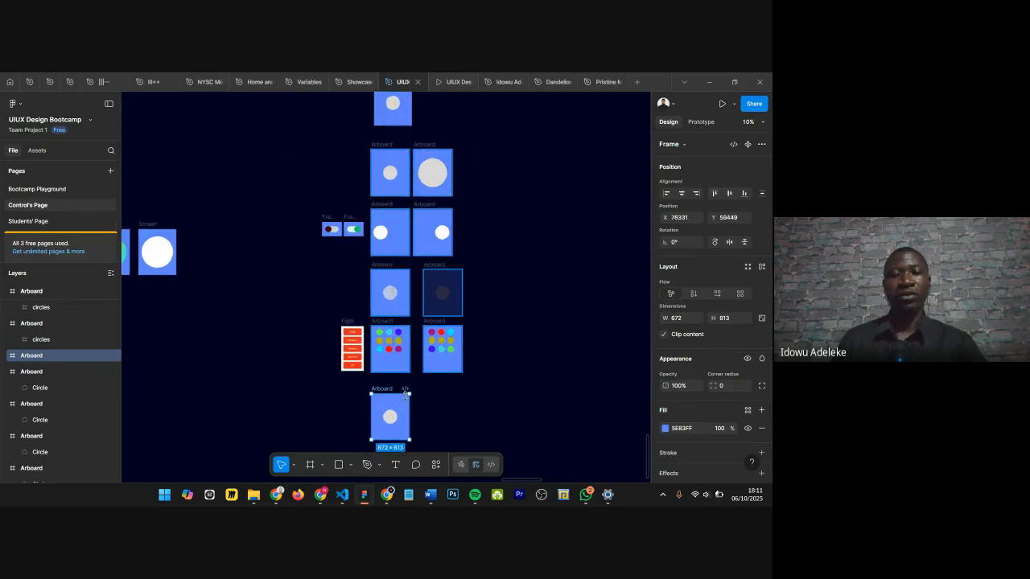
scroll(464, 404, "up", 3)
scroll(416, 349, "down", 4)
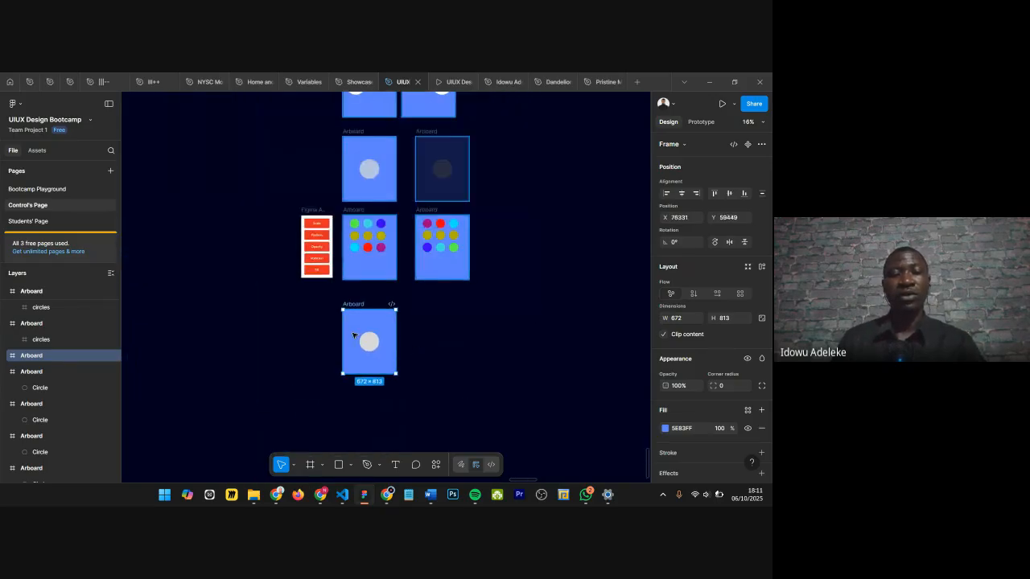
scroll(369, 339, "up", 5)
scroll(378, 354, "up", 2)
left_click(392, 366)
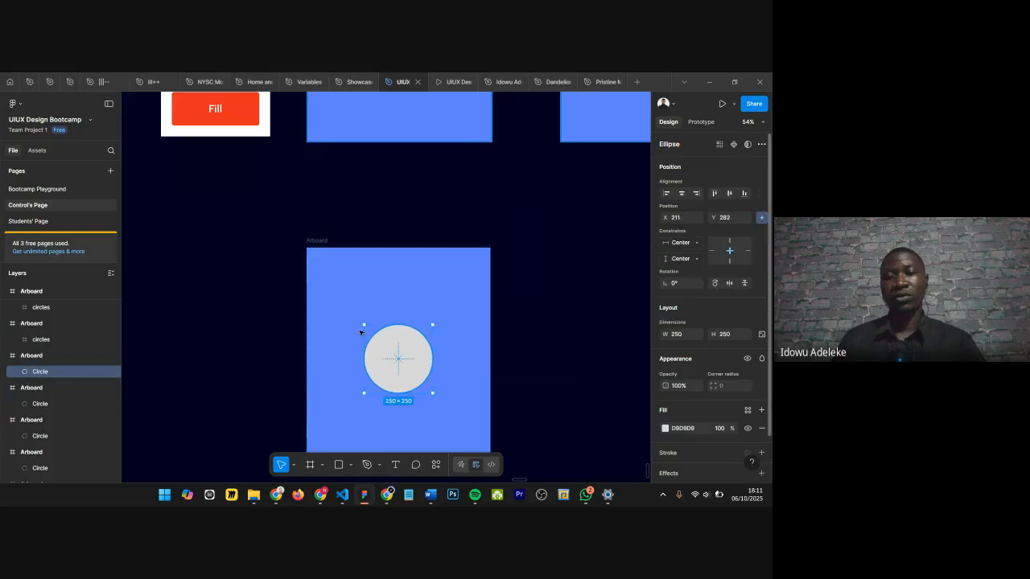
scroll(255, 288, "down", 1)
scroll(255, 287, "down", 2)
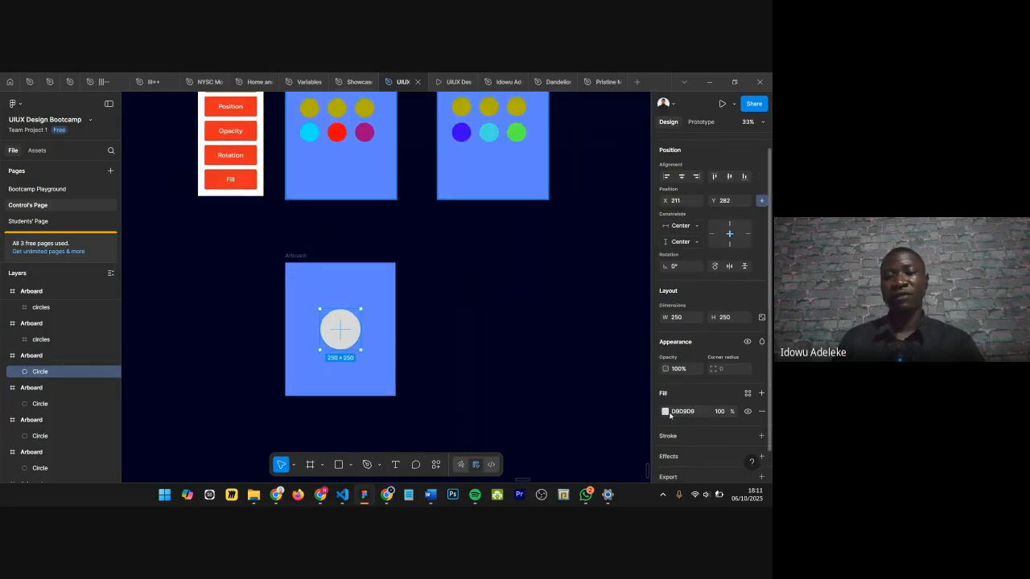
left_click(664, 411)
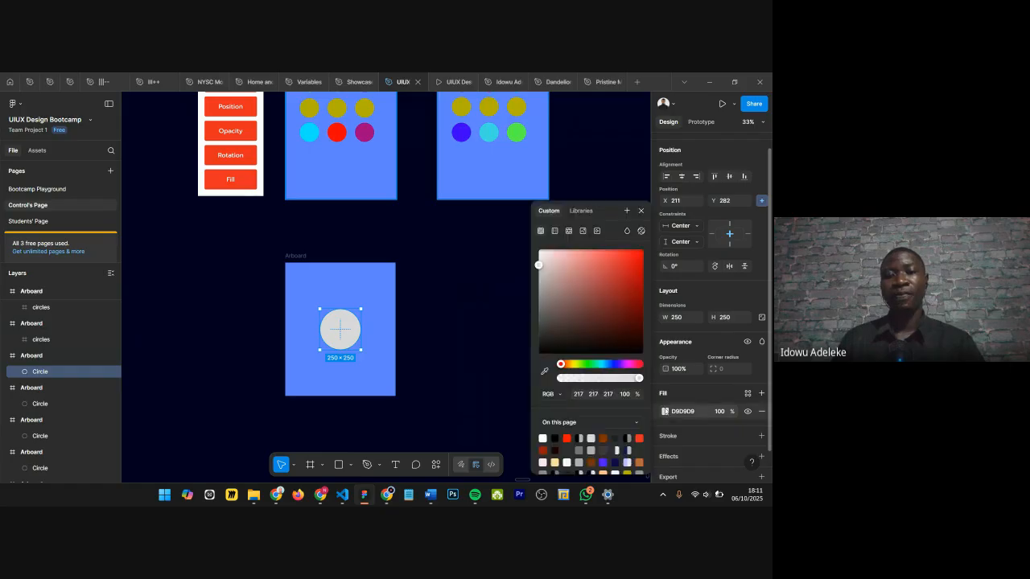
left_click(641, 211)
left_click(280, 257)
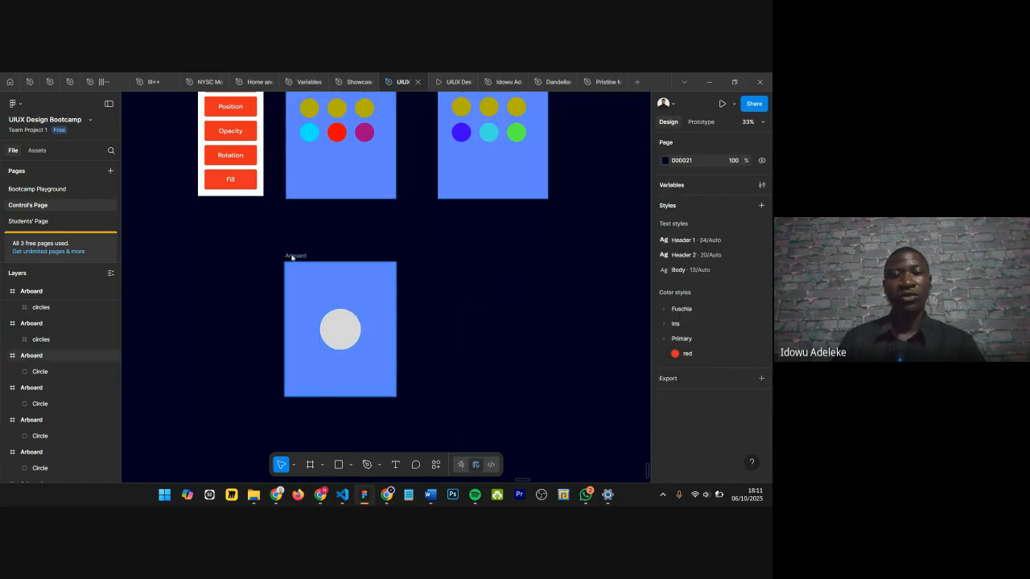
Step: Duplicate the grey-circle artboard to its right and fill the copy's circle with green 4EFF80
left_click(294, 255)
left_click_drag(292, 255, 445, 256)
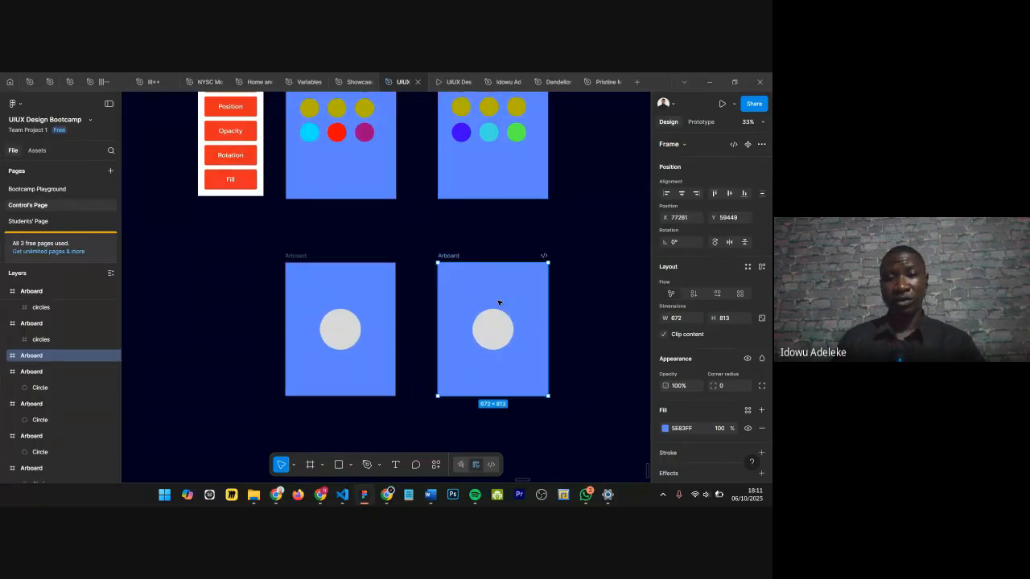
left_click(492, 328)
left_click(664, 428)
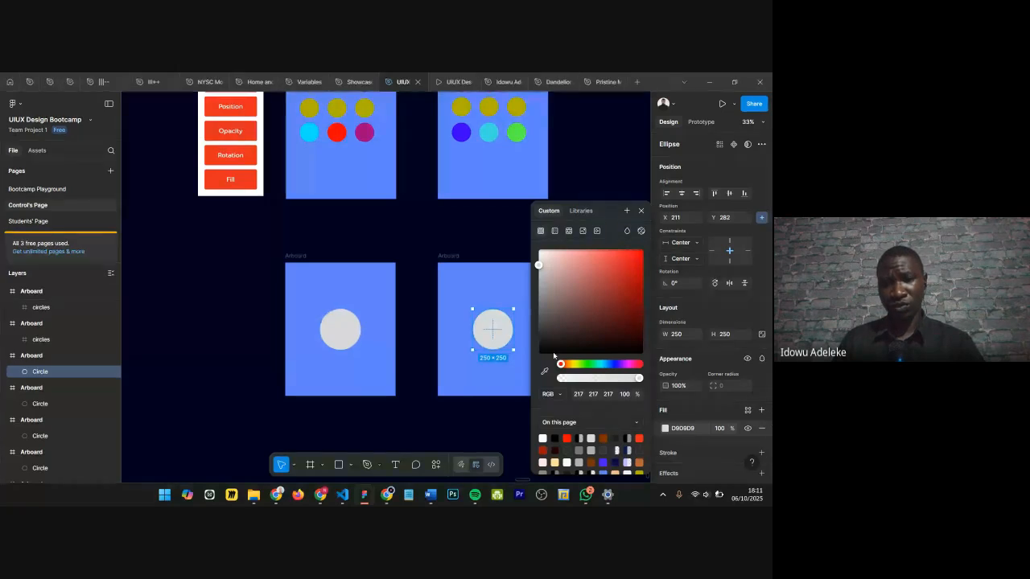
left_click_drag(571, 366, 590, 364)
left_click_drag(621, 294, 611, 250)
scroll(428, 356, "right", 5)
key("Escape")
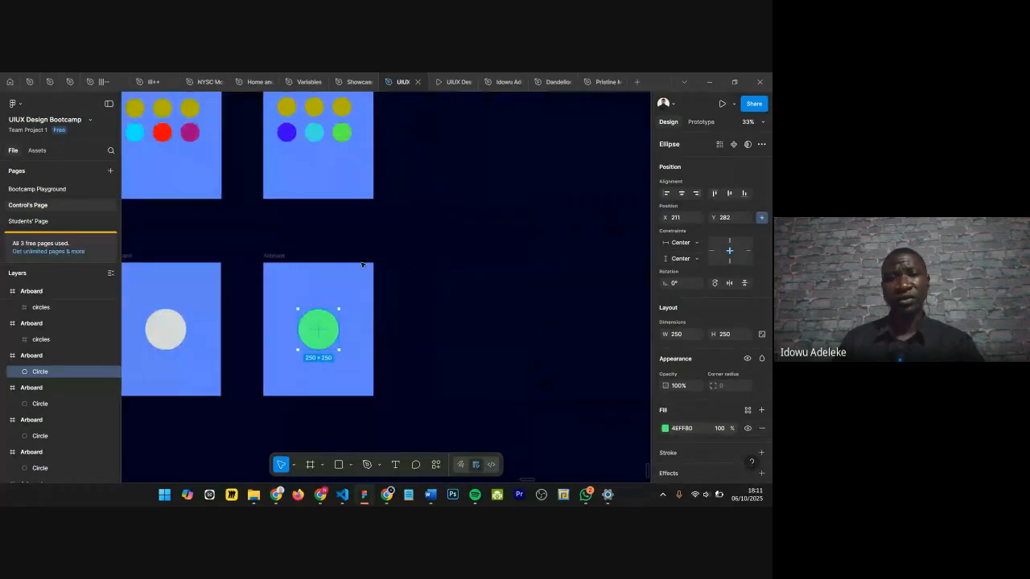
Step: Duplicate the green-circle artboard to its right with equal spacing and fill the copy's circle with blue 1043FB
left_click(270, 255)
left_click_drag(269, 256, 422, 260, "alt")
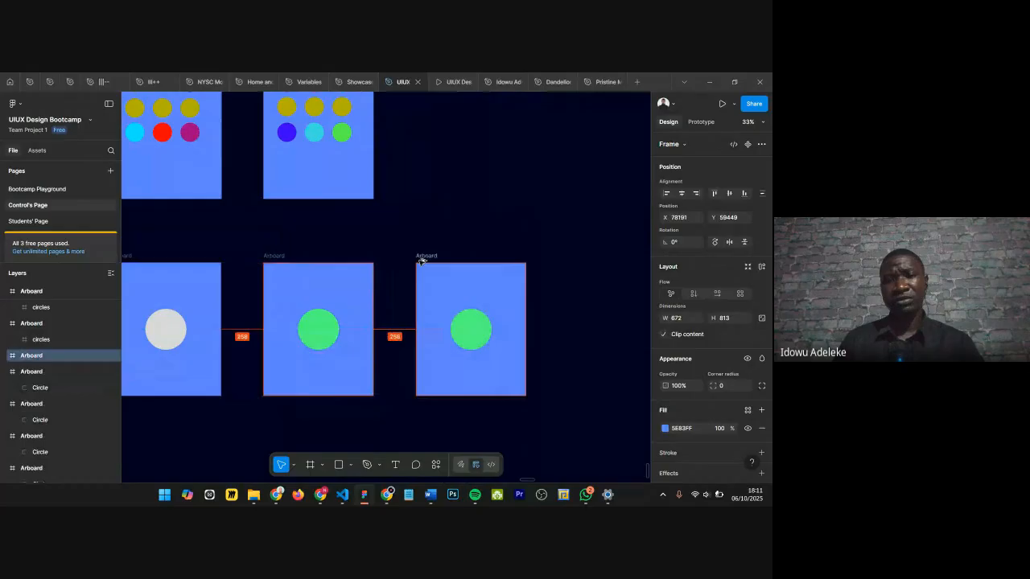
left_click(459, 333)
scroll(451, 334, "down", 5)
scroll(447, 336, "up", 5)
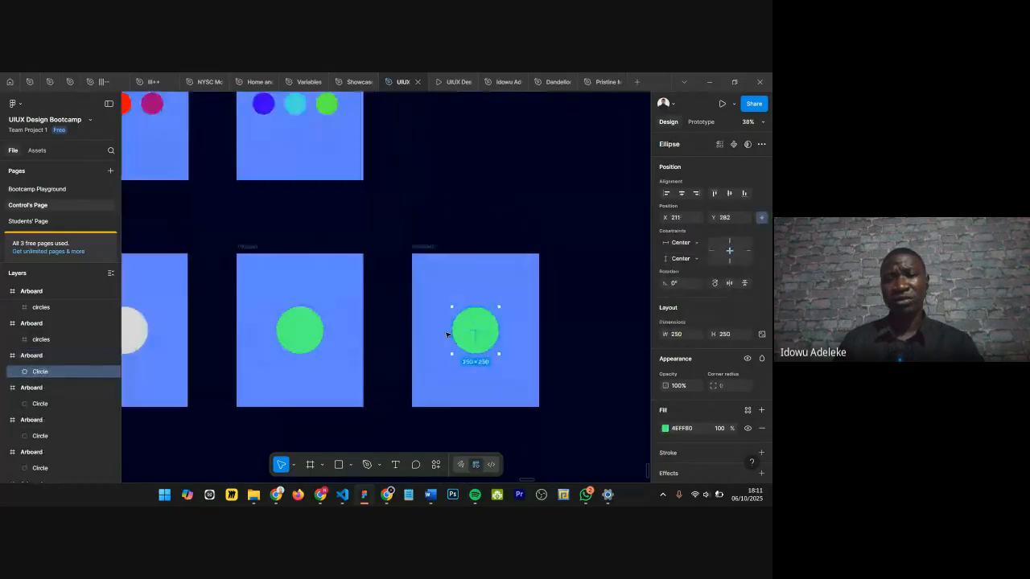
left_click(665, 428)
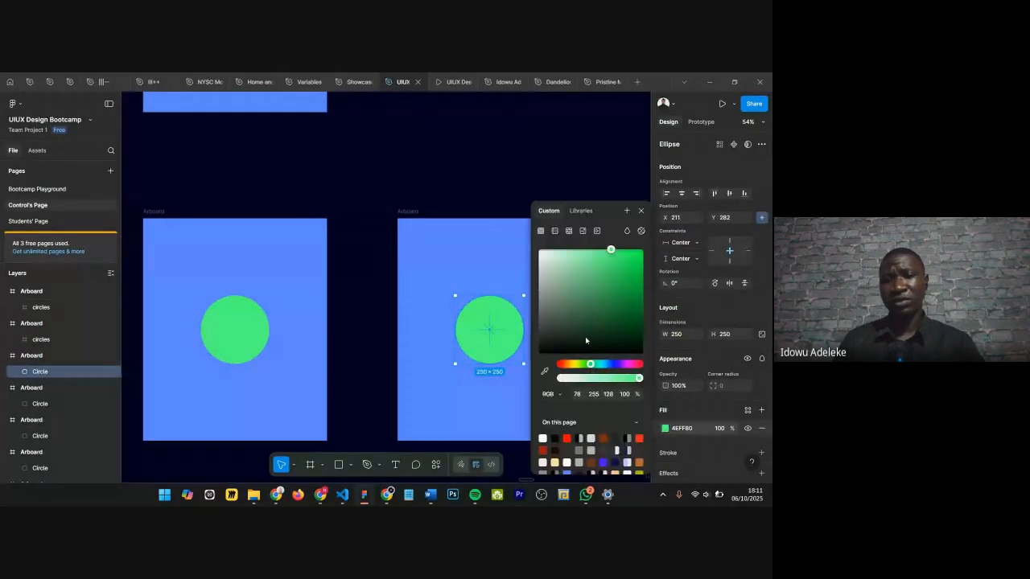
left_click(609, 364)
left_click(625, 326)
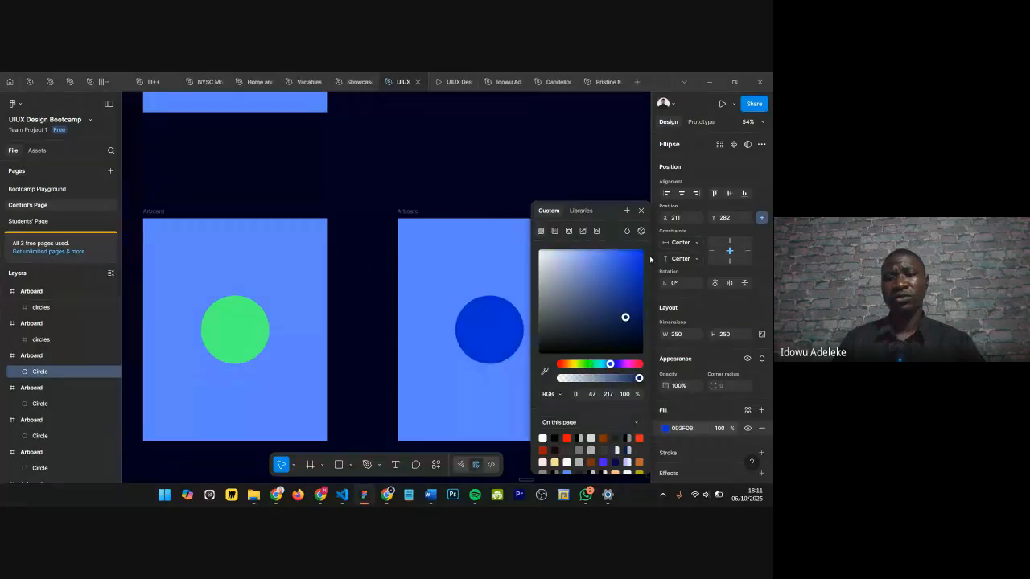
left_click(637, 251)
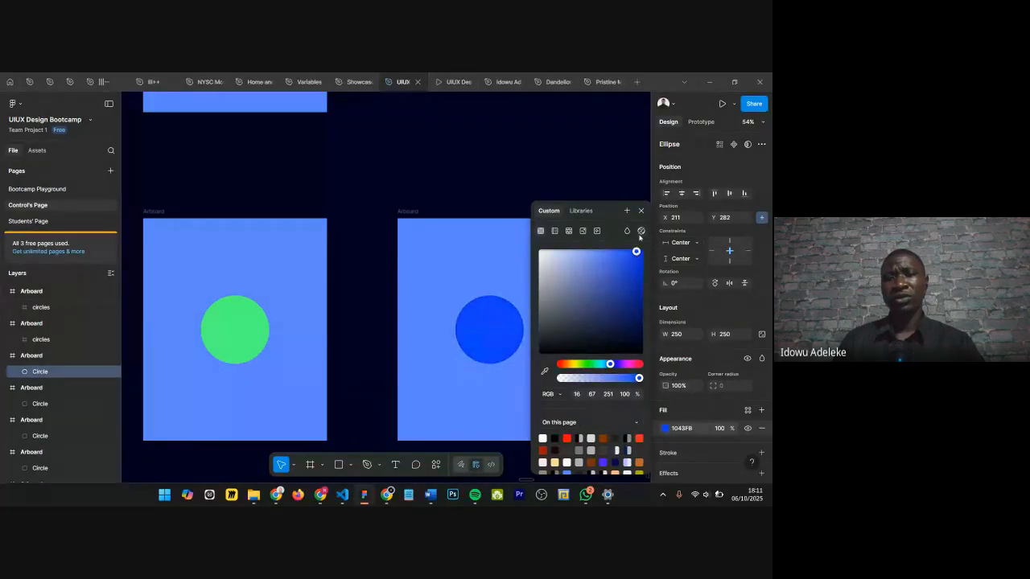
Step: Shift the hue of the third artboard's circle to light blue 10C4FB
left_click(602, 367)
left_click_drag(602, 367, 596, 369)
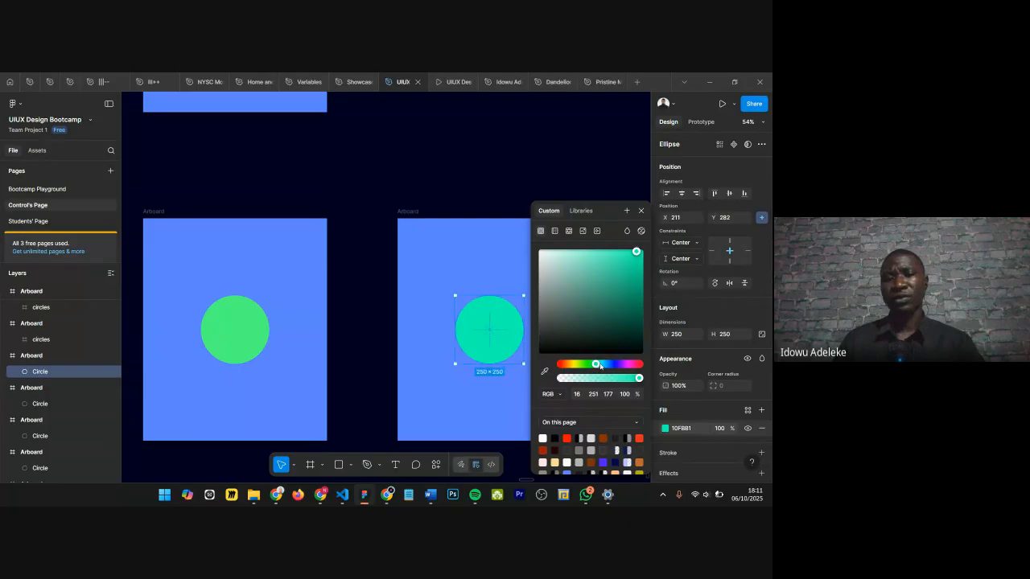
left_click(604, 365)
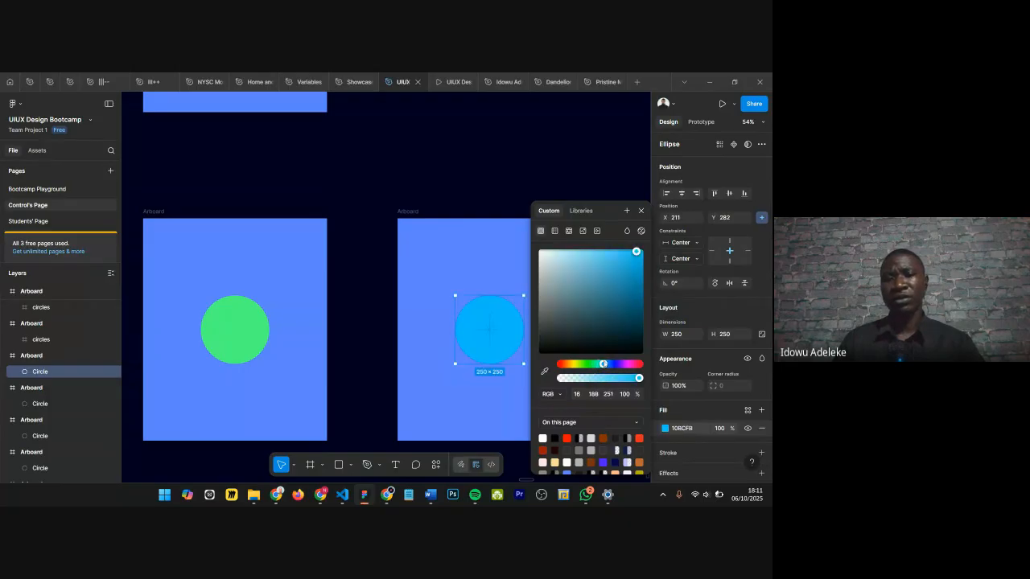
left_click(641, 212)
scroll(554, 341, "down", 3)
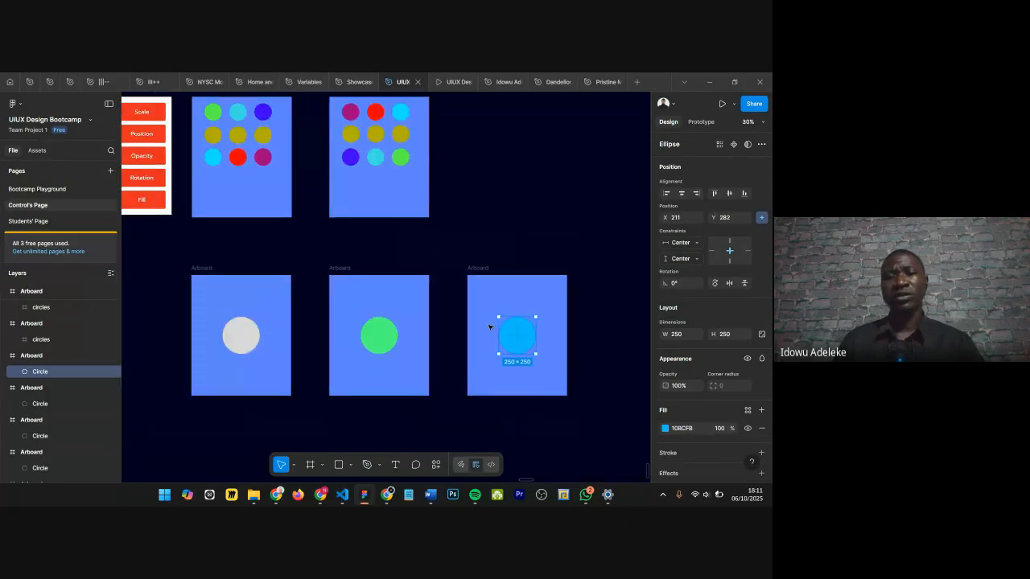
scroll(489, 326, "right", 3)
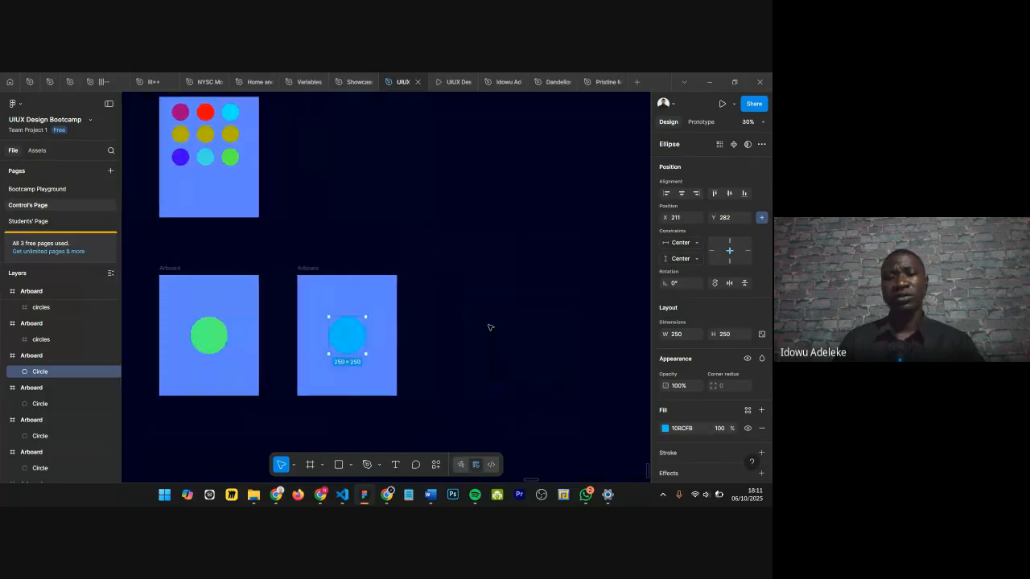
left_click(665, 429)
left_click(606, 366)
left_click_drag(607, 370, 602, 368)
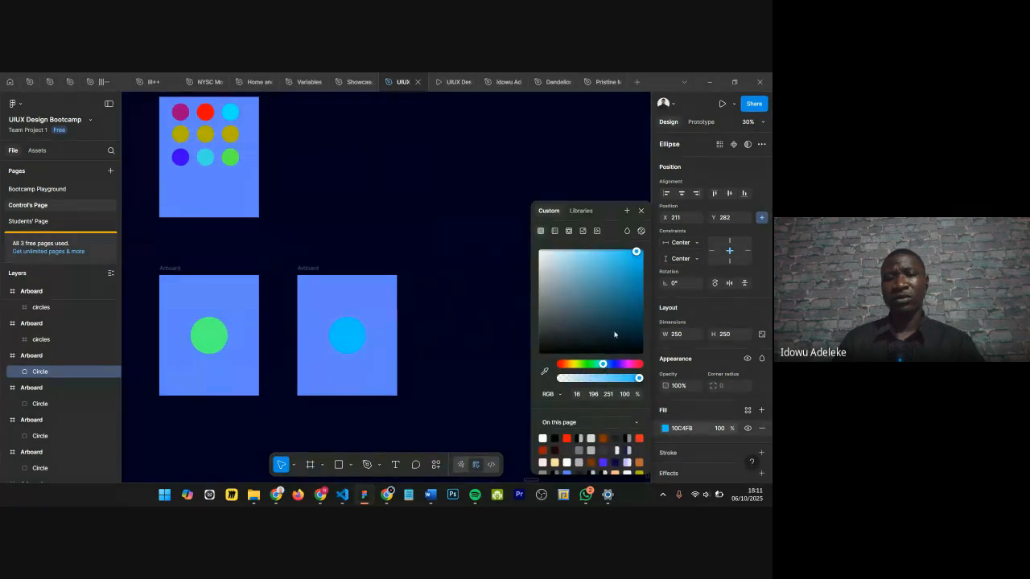
left_click(641, 211)
Step: Select the artboard containing the light blue circle
left_click(307, 269)
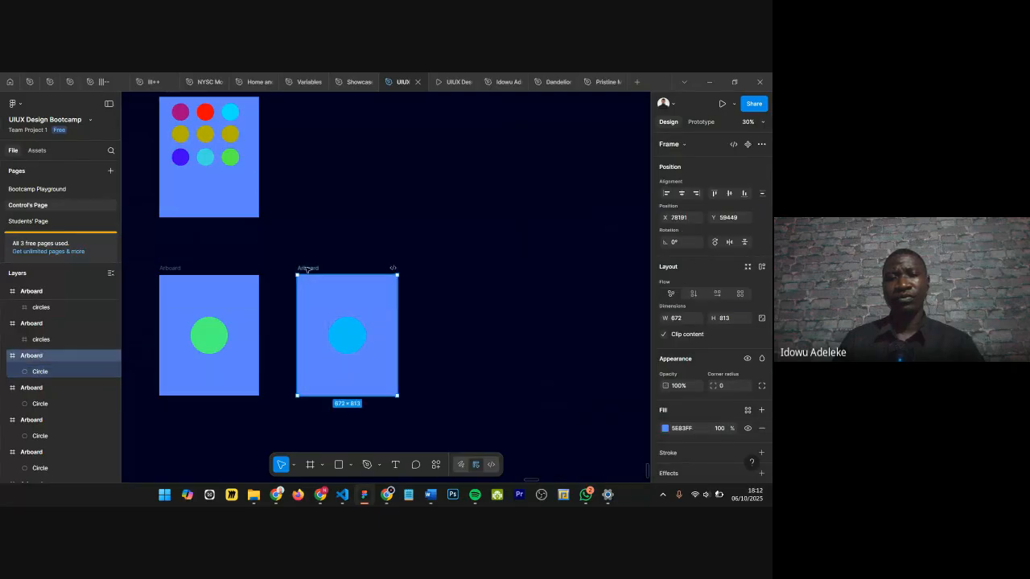
Step: Duplicate the blue-circle artboard and place the copy beside it in the same row
left_click_drag(307, 268, 439, 271)
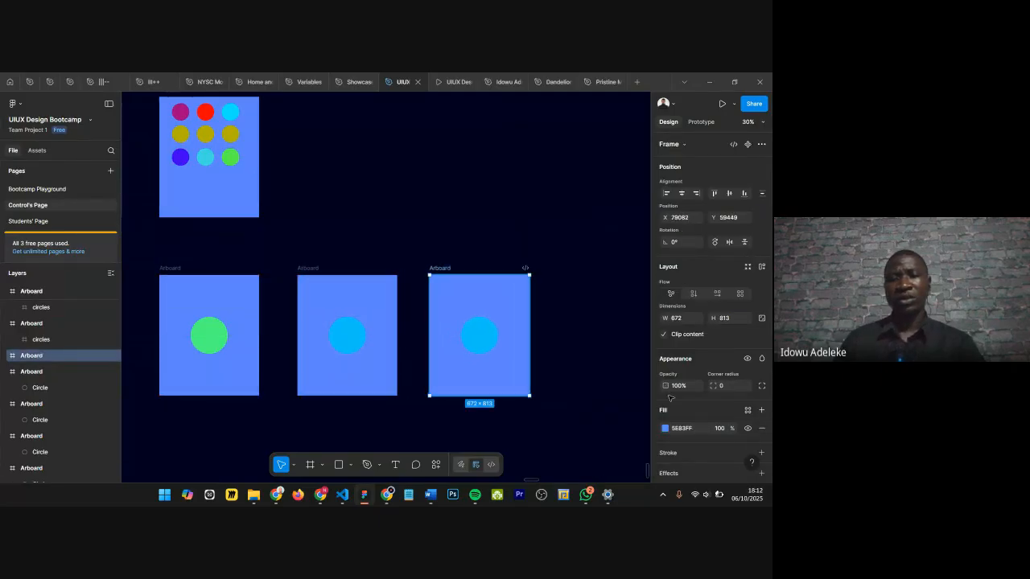
left_click(664, 429)
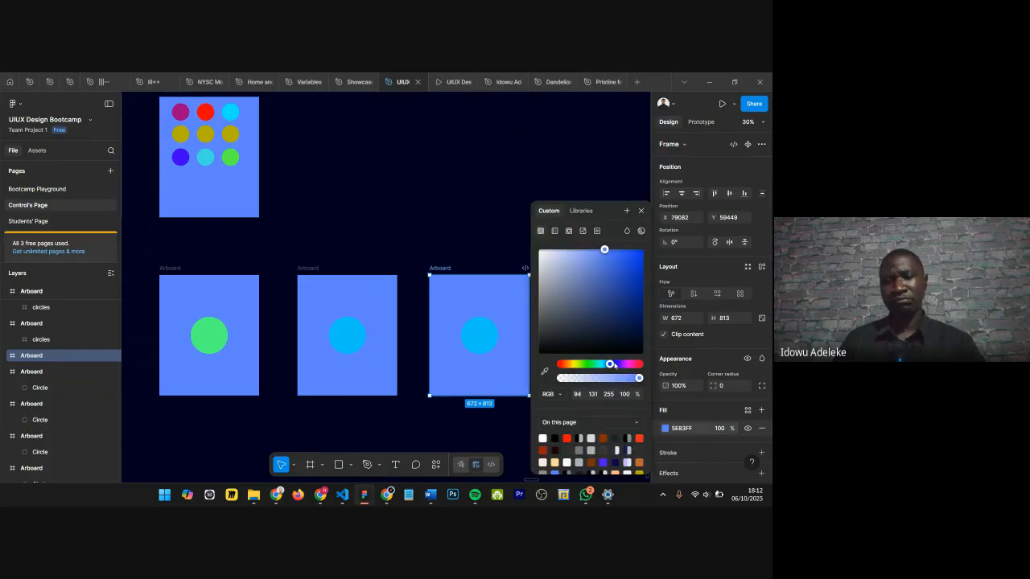
left_click_drag(614, 366, 626, 364)
key("ctrl+z")
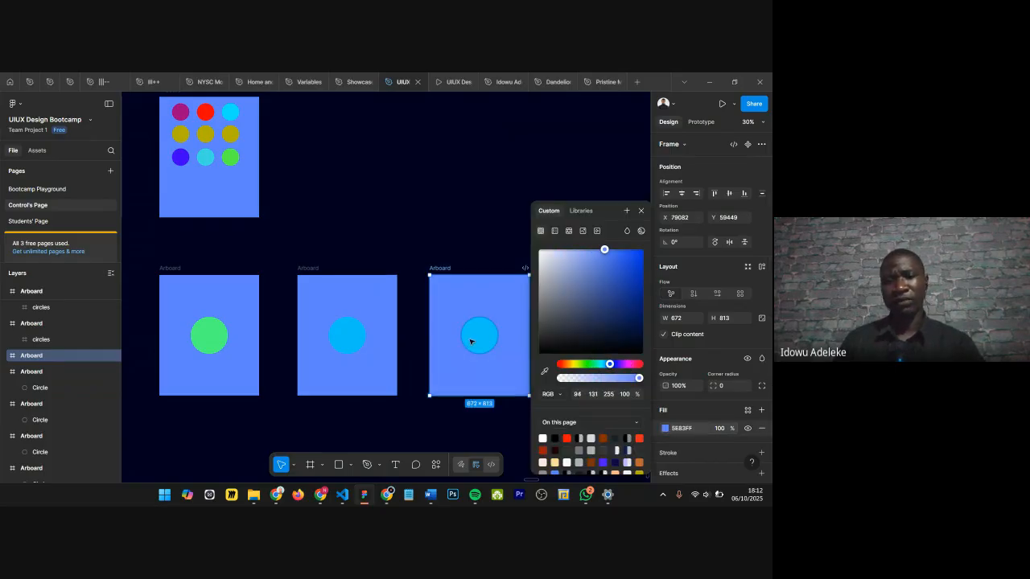
Step: Change the fill of the circle in the new artboard to pink FB10C8
left_click(470, 341)
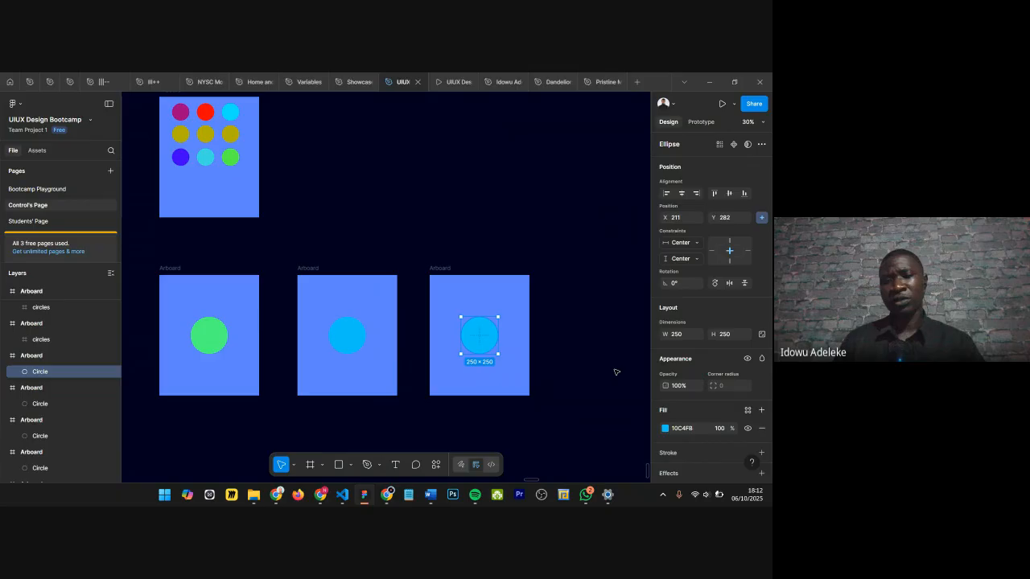
left_click(665, 428)
left_click_drag(619, 365, 632, 364)
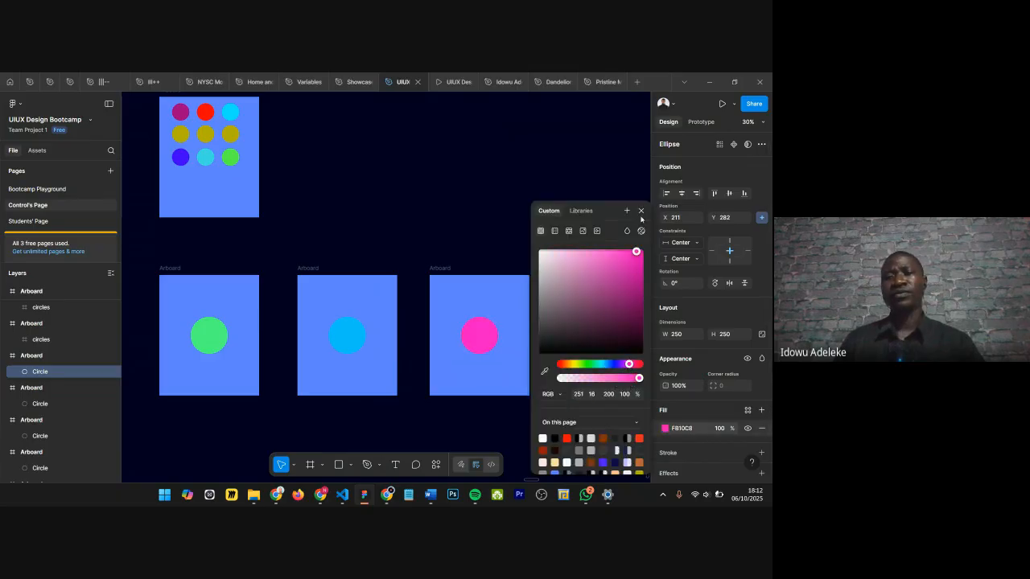
left_click(640, 211)
Step: Add a prototype connection from the grey-circle artboard to the green-circle artboard
scroll(547, 257, "down", 3, "ctrl")
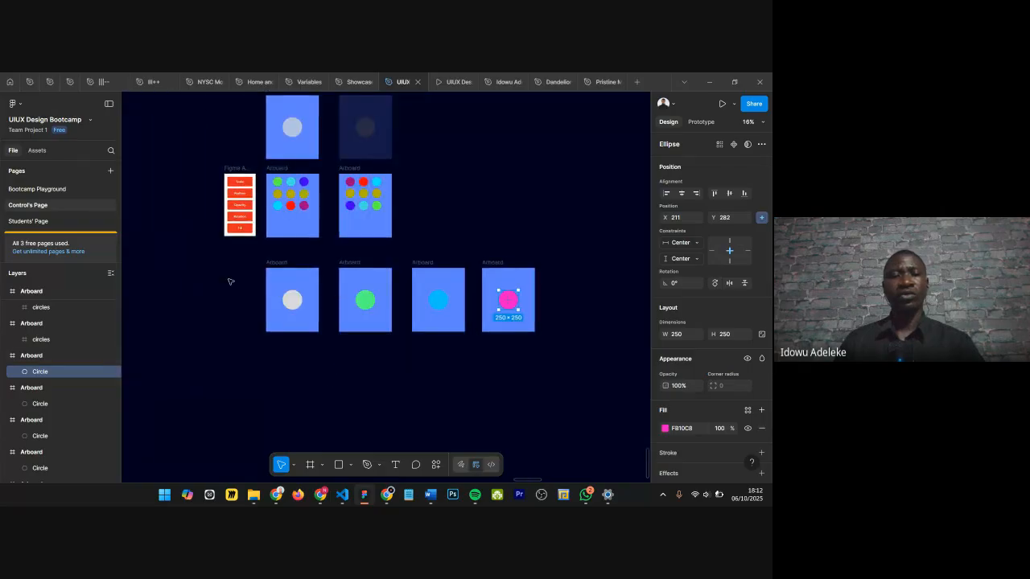
scroll(266, 301, "up", 5)
scroll(267, 301, "down", 3)
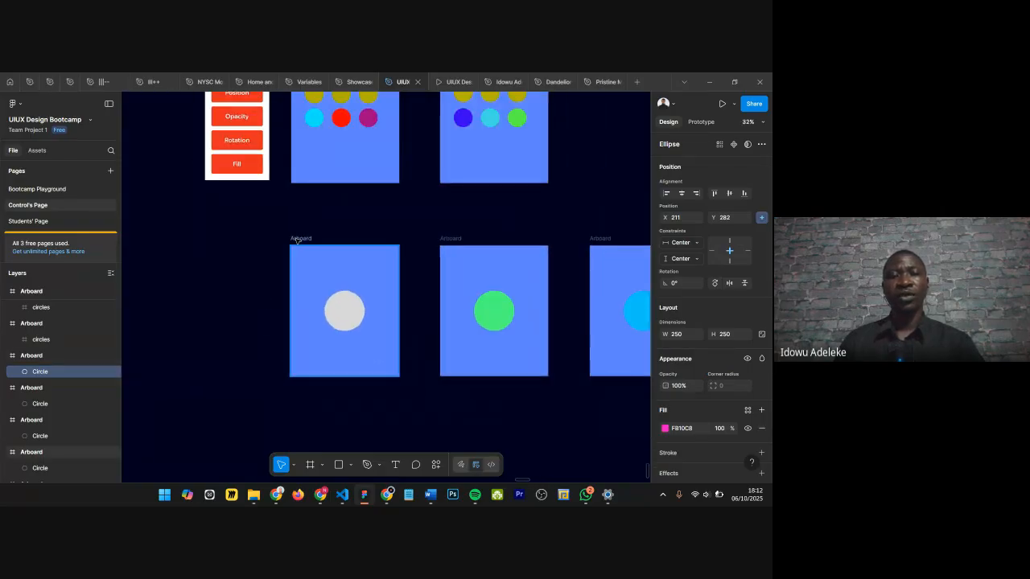
left_click(297, 240)
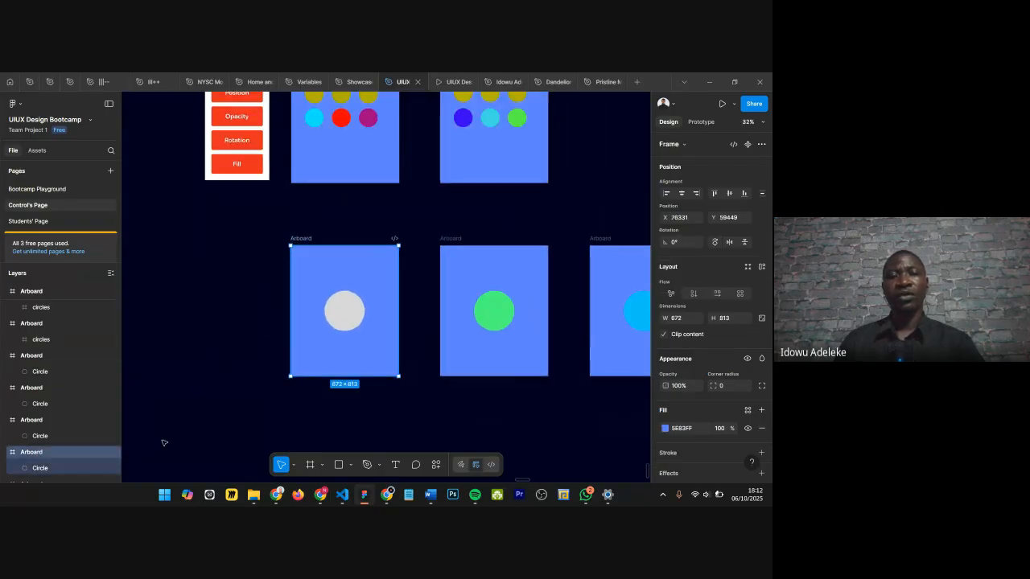
left_click(697, 123)
left_click_drag(399, 311, 510, 309)
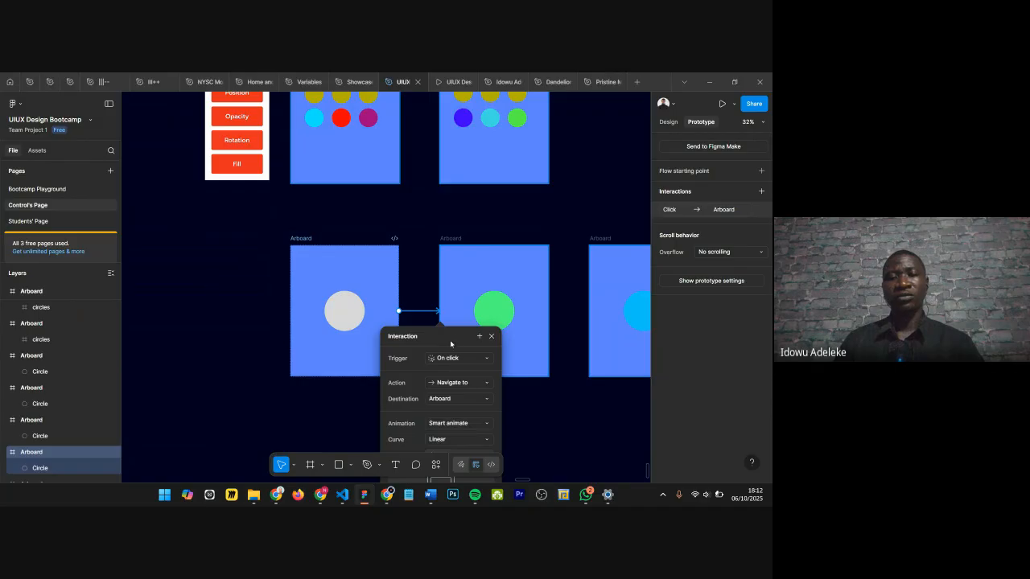
left_click_drag(445, 335, 200, 232)
Step: Set the grey-to-green interaction's trigger to After delay with a delay of 1 ms
left_click(201, 236)
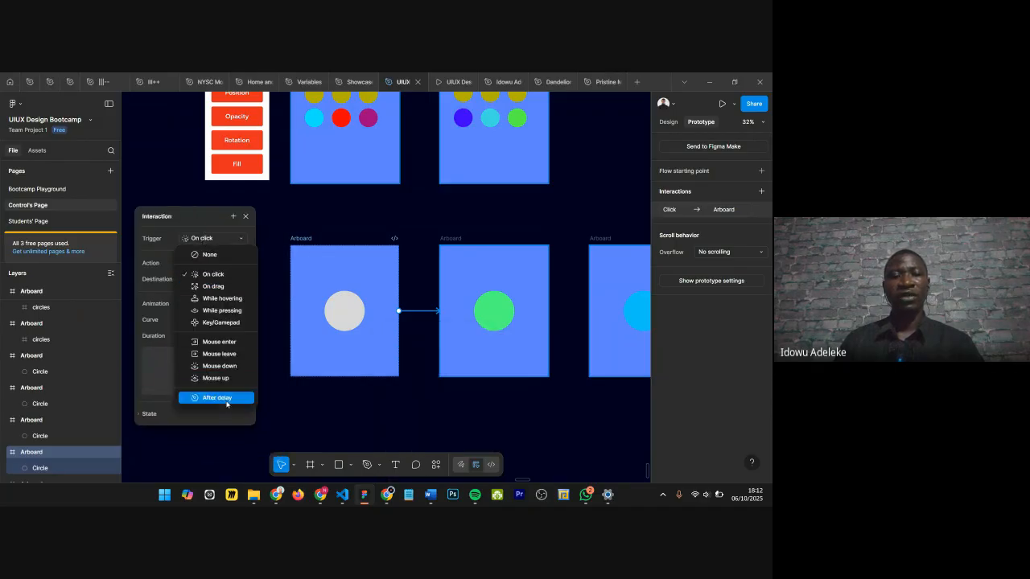
left_click(224, 396)
left_click(205, 254)
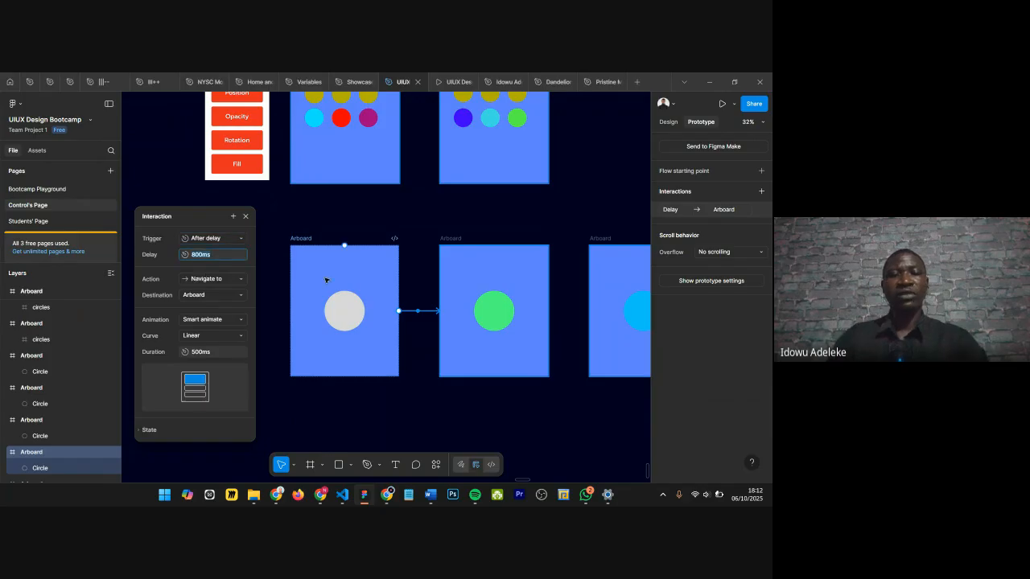
type("1ms")
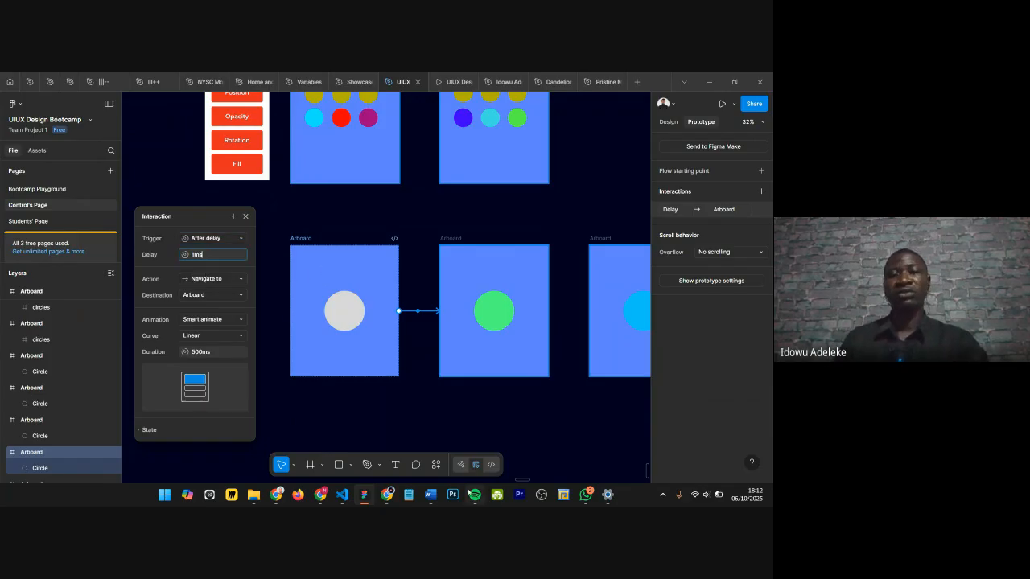
mouse_move(476, 498)
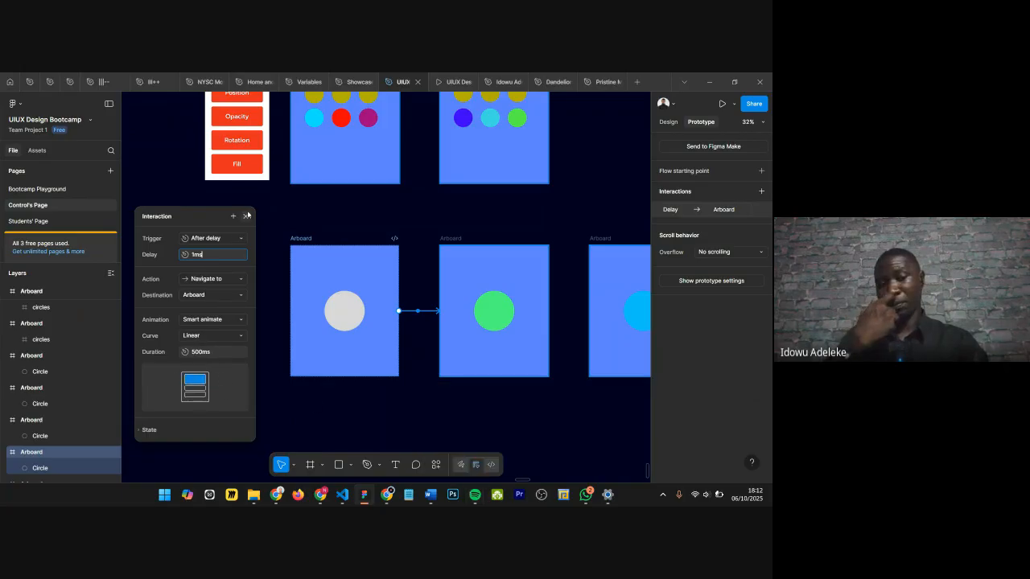
left_click(246, 215)
Step: Add a prototype connection from the green-circle artboard to the blue-circle artboard
left_click(443, 251)
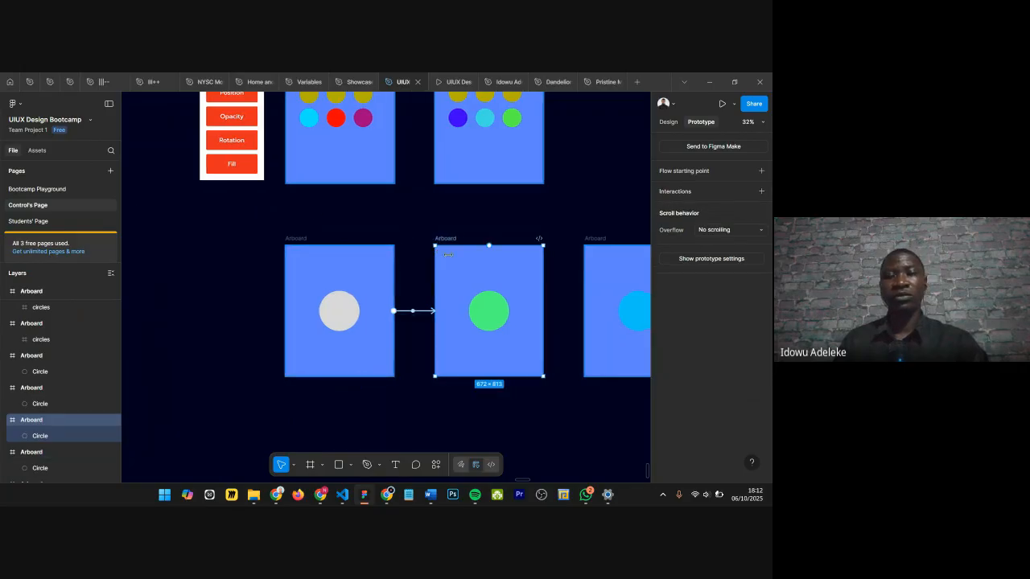
scroll(442, 266, "right", 5)
left_click_drag(257, 311, 363, 314)
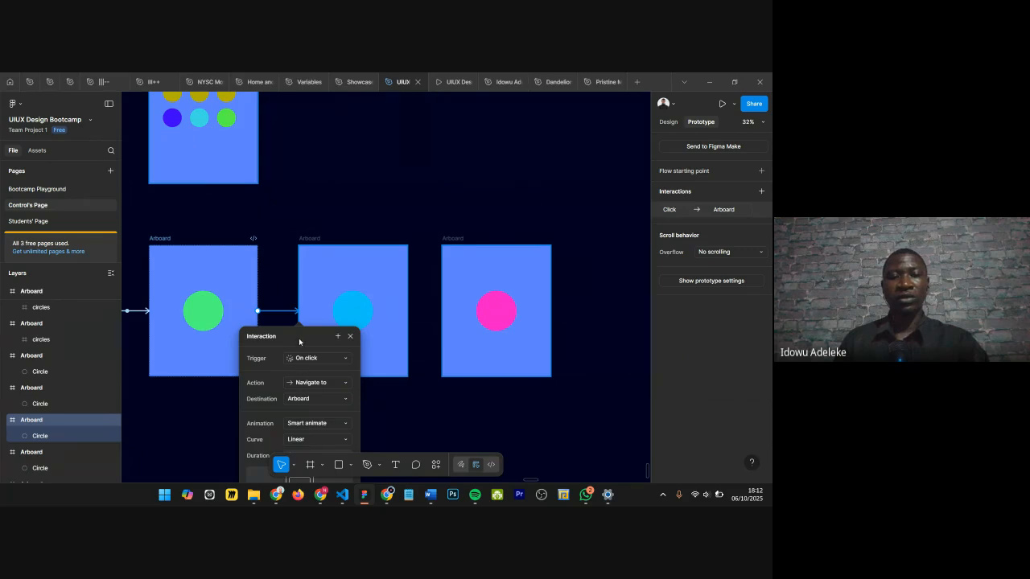
left_click_drag(299, 342, 216, 226)
Step: Set the green-to-blue interaction's trigger to After delay with a delay of 1 ms
left_click(231, 241)
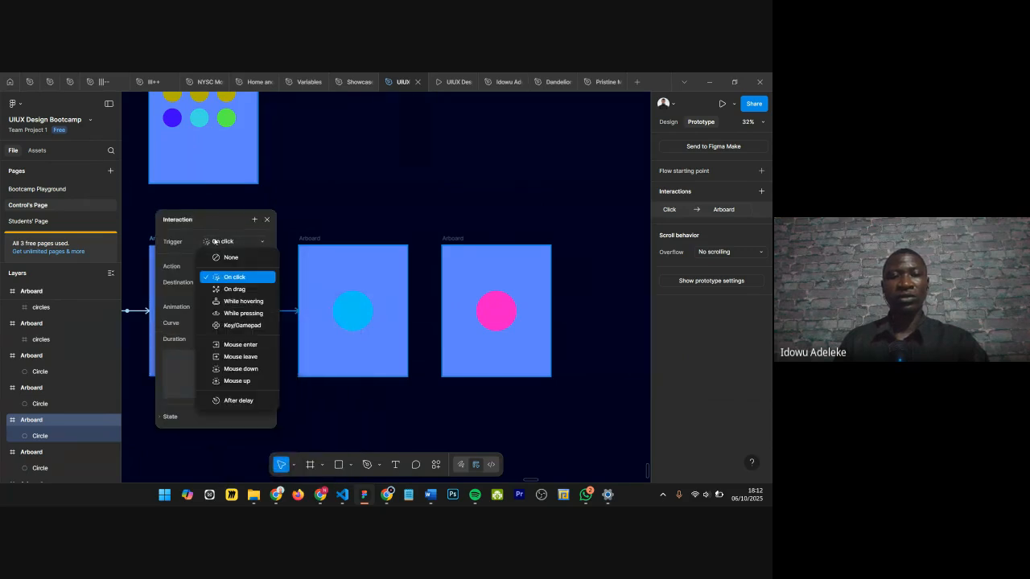
left_click(239, 401)
left_click(227, 259)
type("1ms")
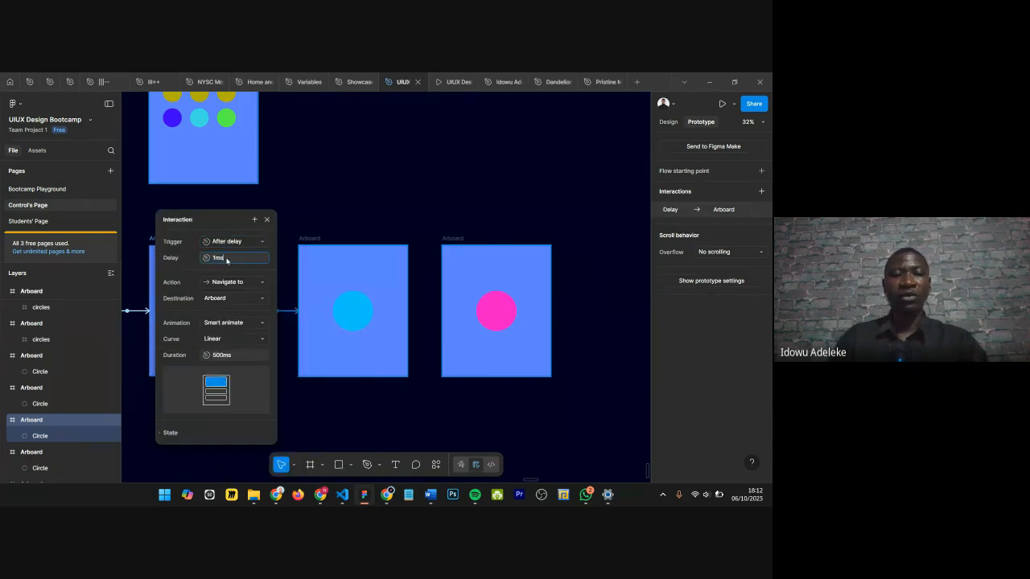
key("Return")
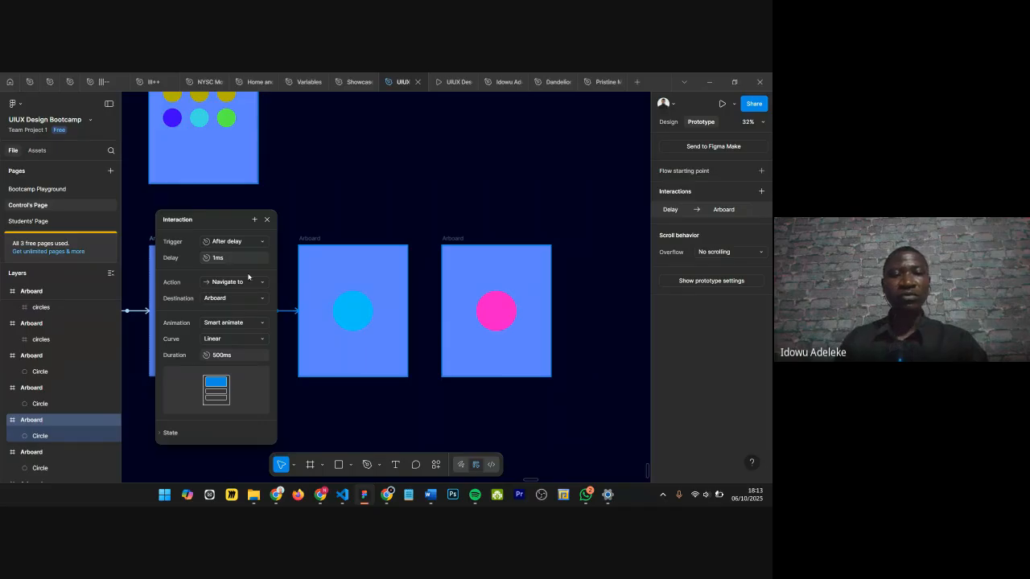
left_click(268, 219)
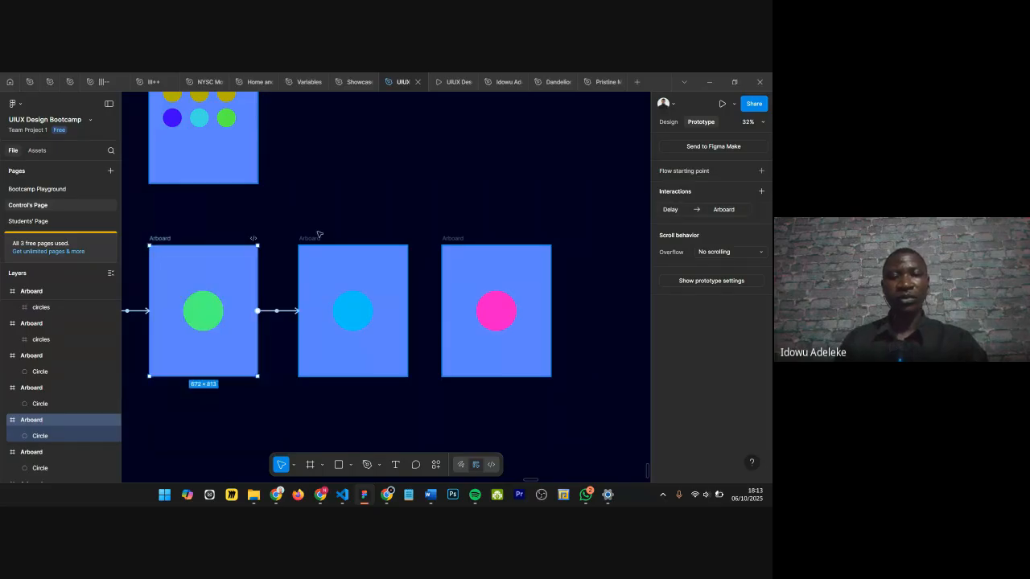
Step: Connect the blue-circle artboard to the pink-circle artboard with an After delay trigger of 1 ms
left_click(319, 240)
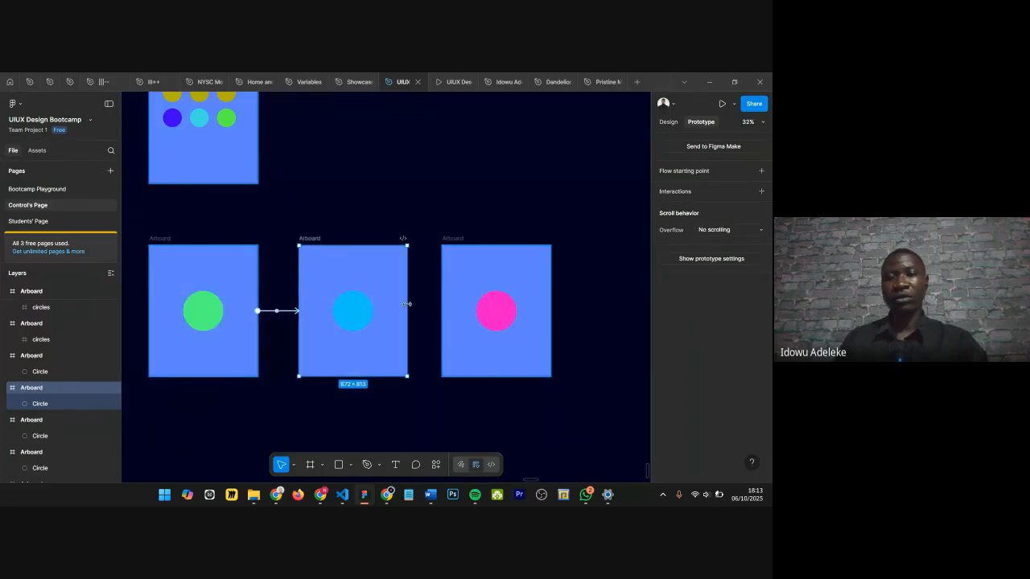
left_click_drag(408, 311, 459, 310)
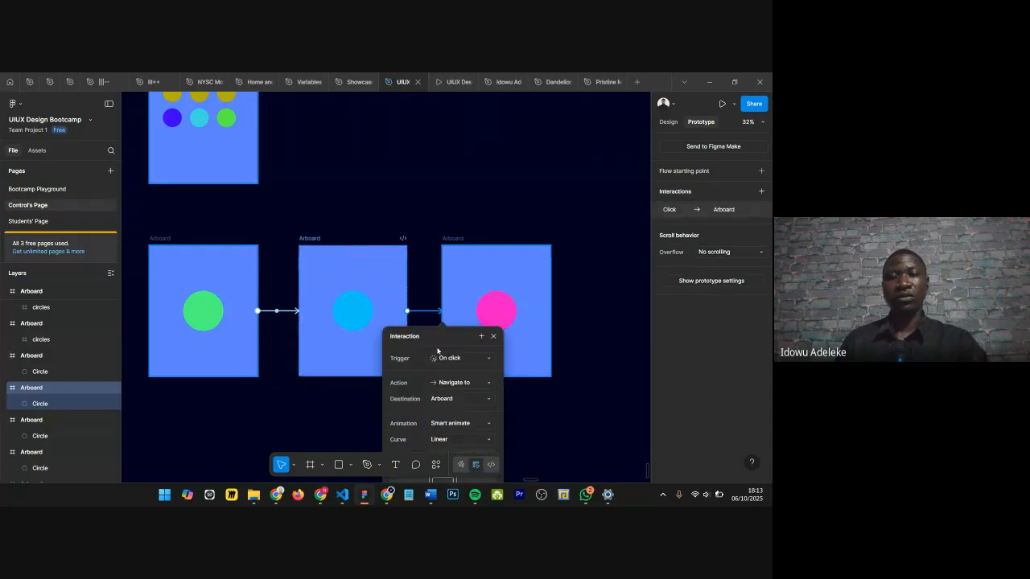
left_click(444, 359)
left_click(465, 342)
left_click(454, 375)
type("1")
key("Return")
left_click_drag(454, 333, 600, 257)
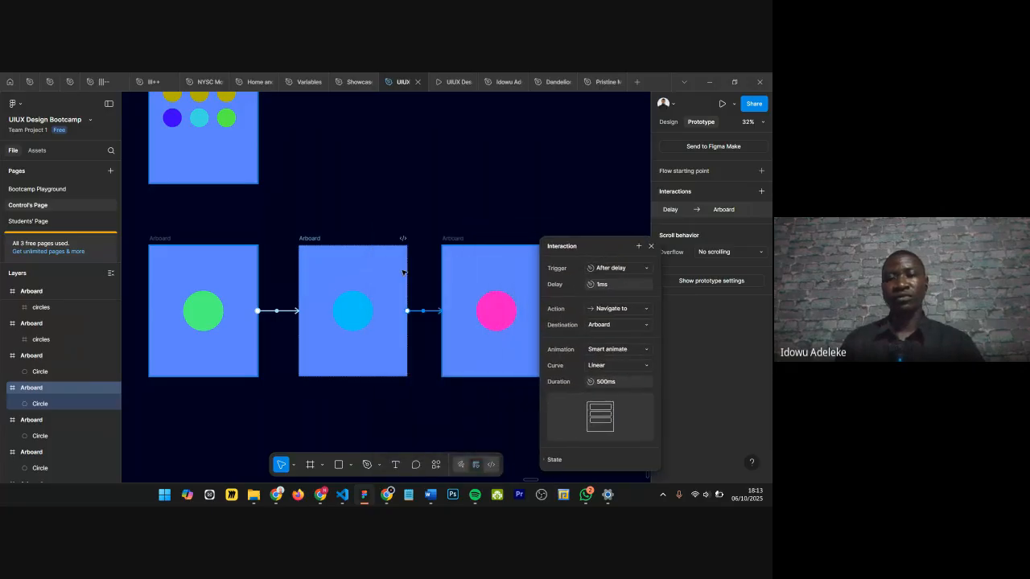
scroll(403, 272, "right", 5)
left_click(615, 309)
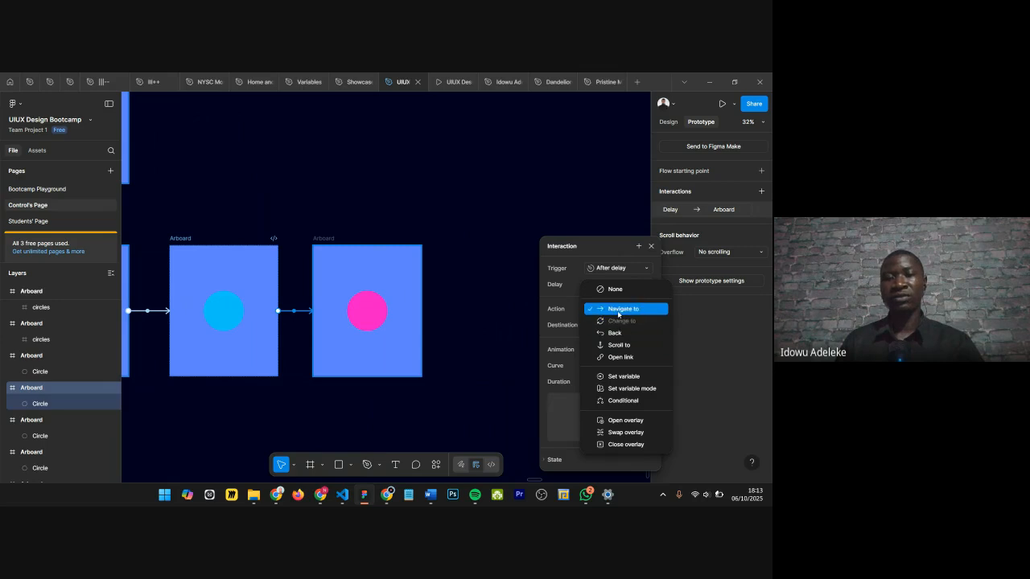
left_click(651, 246)
left_click(448, 87)
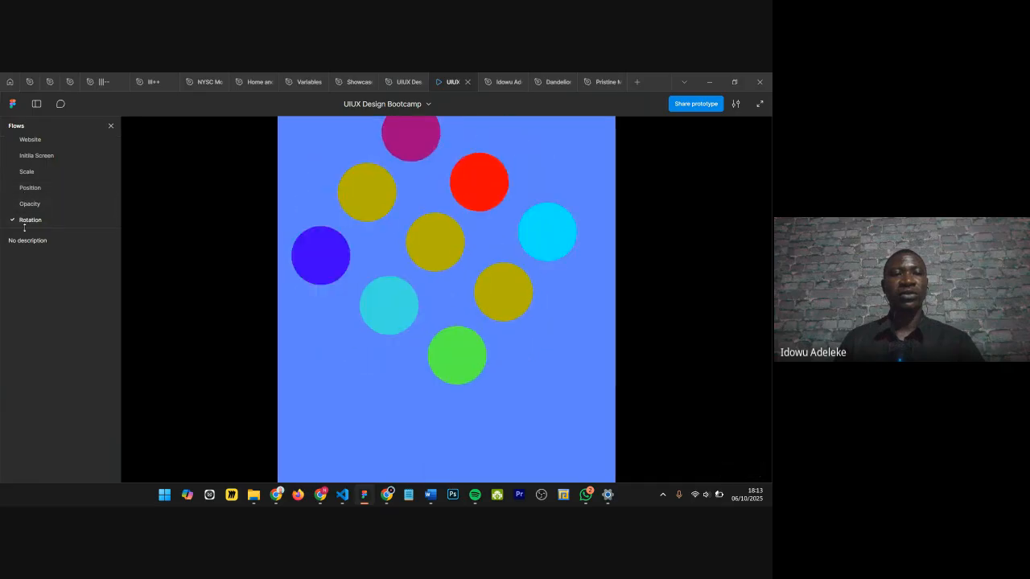
left_click(387, 89)
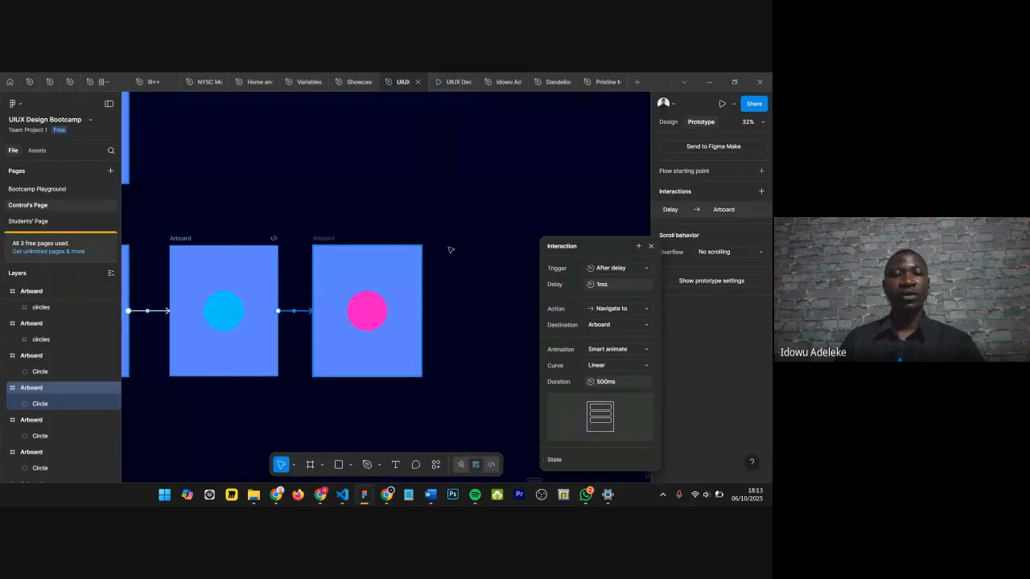
Step: Add a flow starting point named Fill to the grey-circle artboard
scroll(448, 246, "down", 3)
scroll(234, 265, "left", 3)
scroll(187, 248, "left", 2)
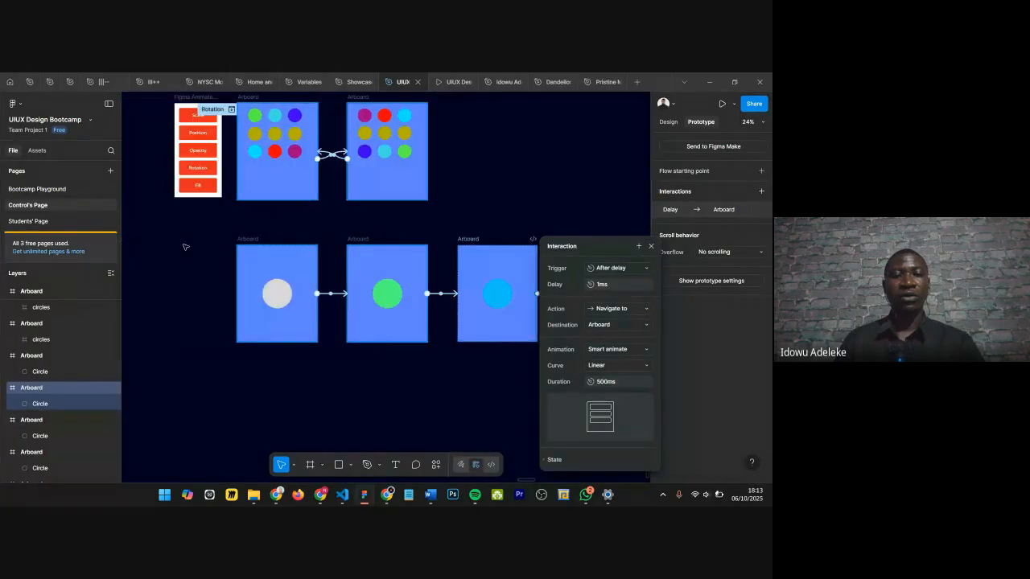
left_click(254, 240)
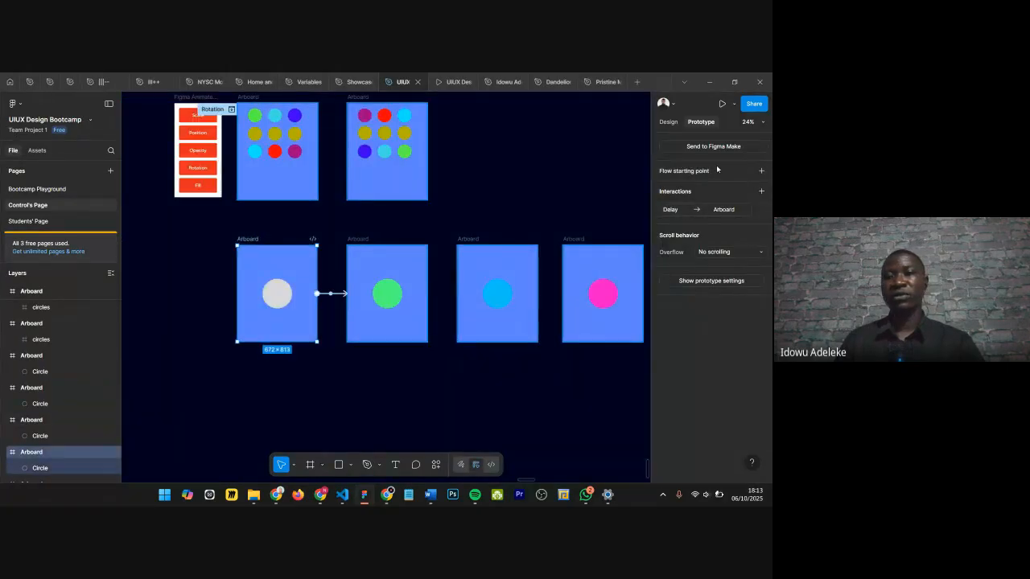
left_click(761, 171)
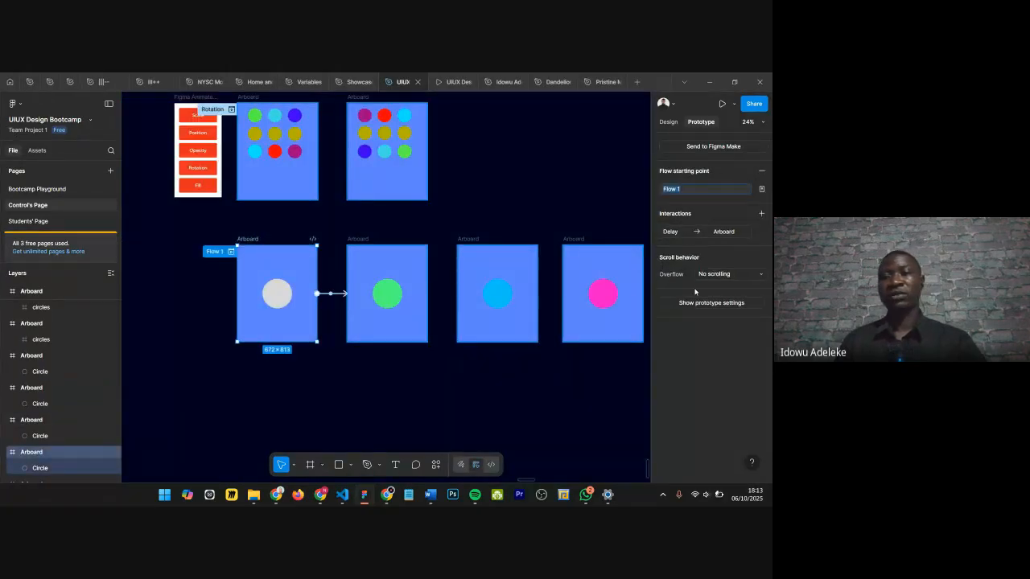
type("Fill")
key("Return")
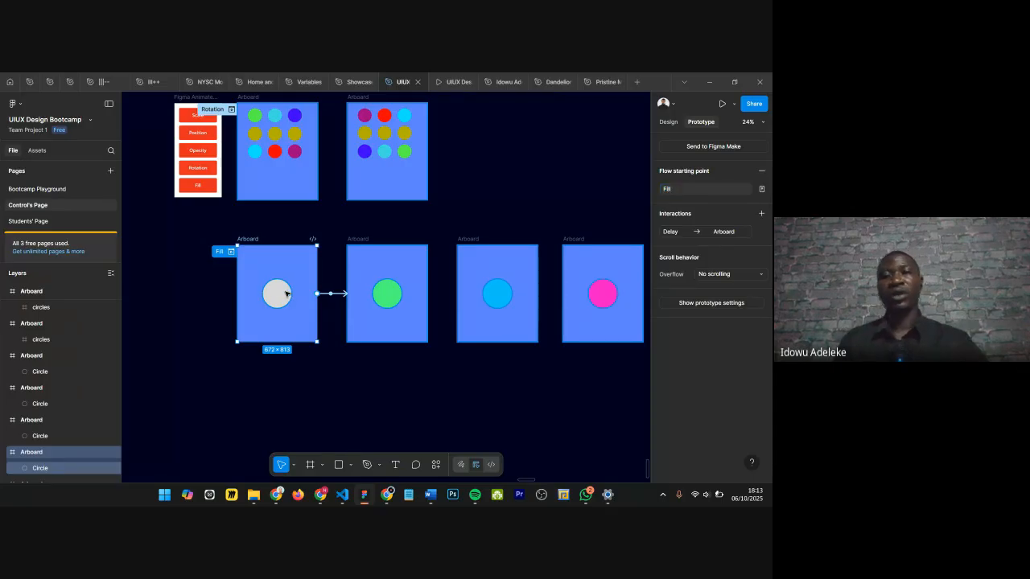
Step: Play the Fill flow in the prototype preview to check the circle's colour animation
left_click(440, 81)
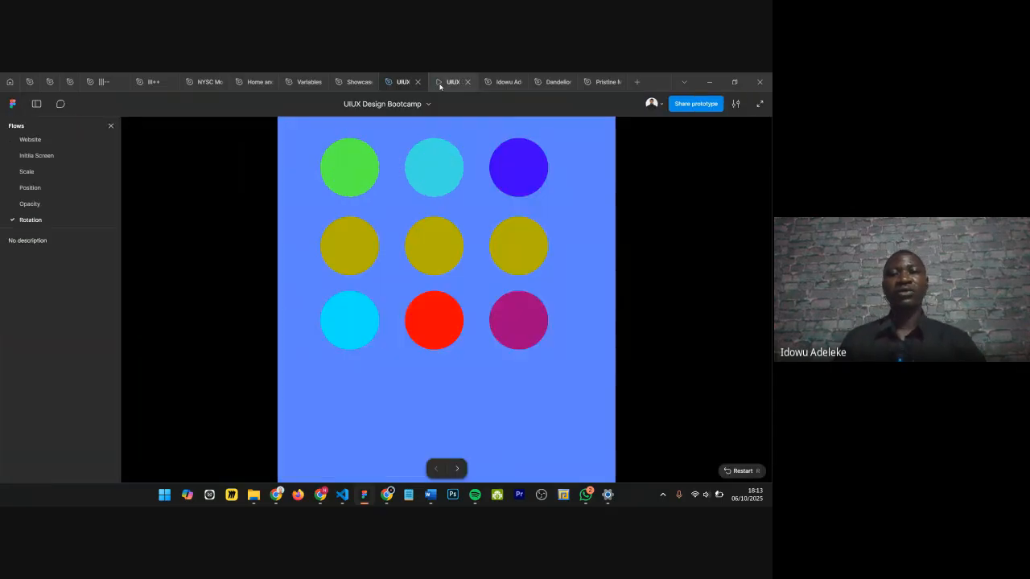
scroll(56, 201, "down", 1)
left_click(53, 219)
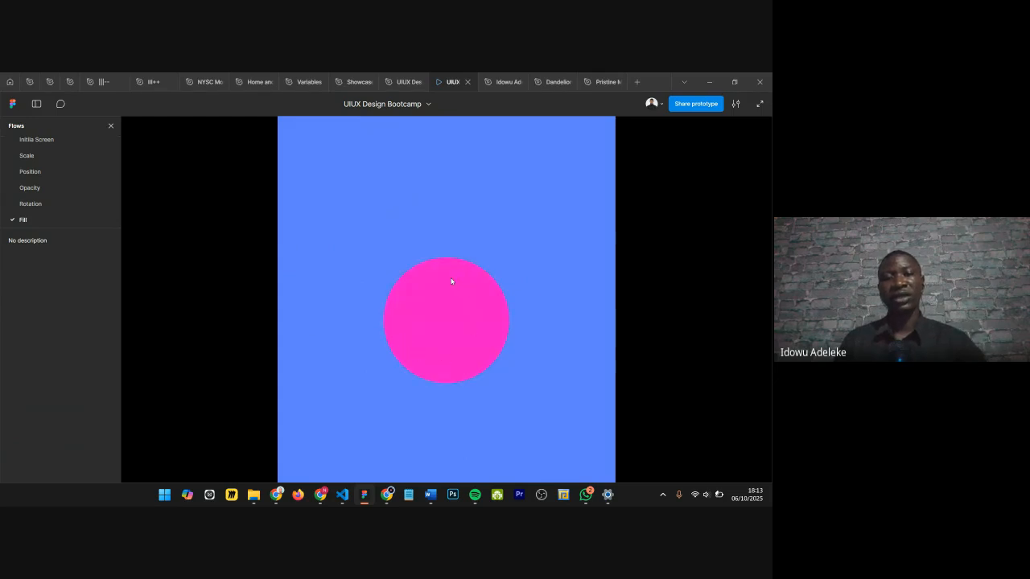
Step: Connect the pink-circle artboard back to the grey-circle artboard with an After delay trigger of 1 ms
left_click(394, 81)
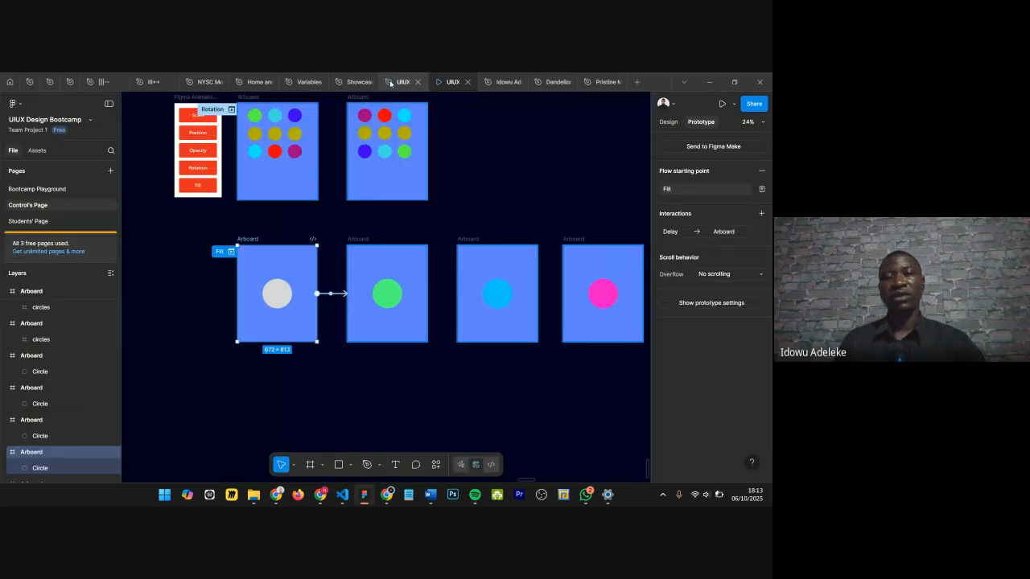
left_click(567, 239)
left_click_drag(644, 293, 277, 293)
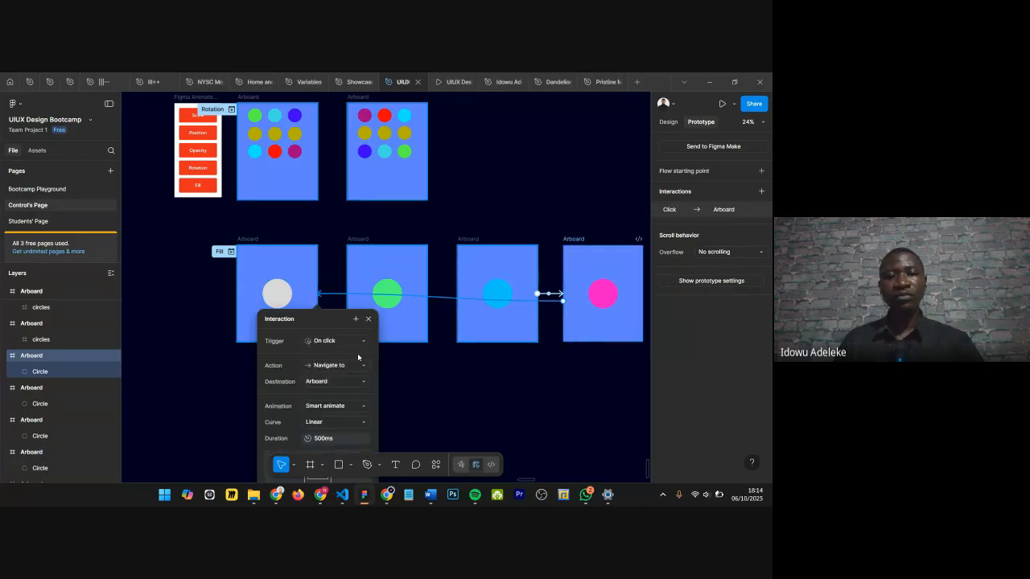
left_click(332, 342)
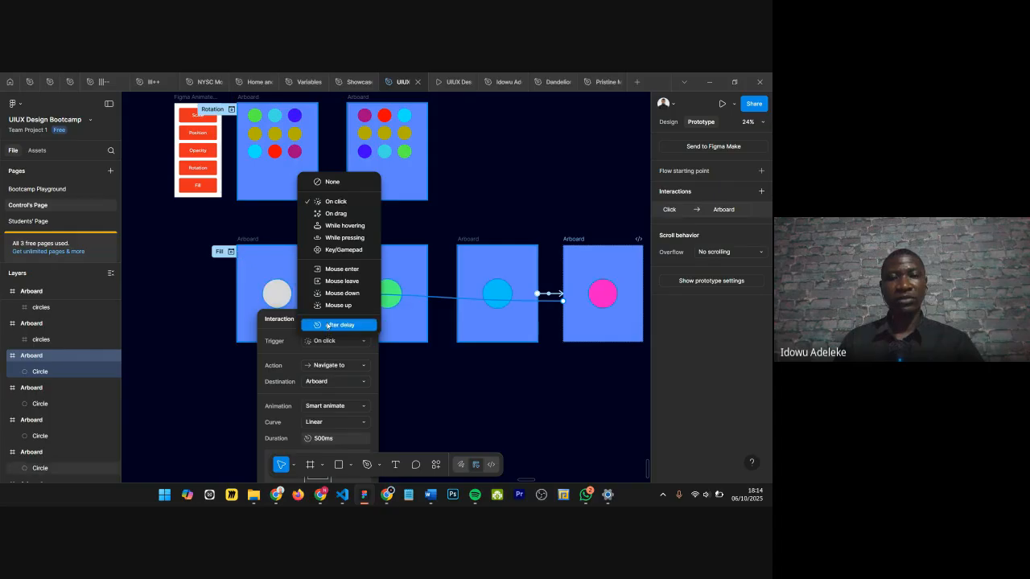
left_click(329, 325)
left_click(332, 359)
type("1ms")
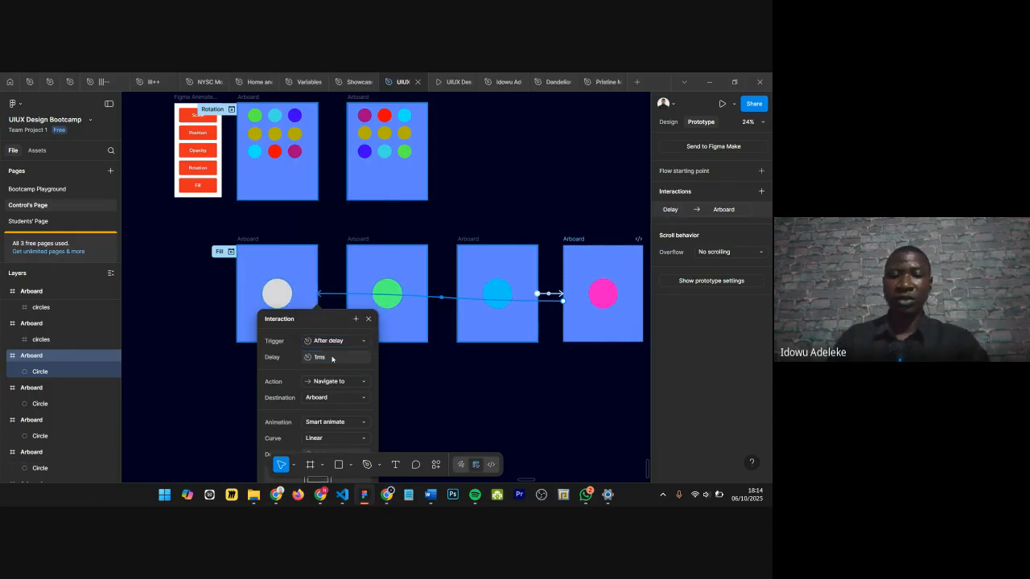
Step: Play the looping Fill flow in the prototype preview, then return to the design file and close the interaction settings
left_click(453, 87)
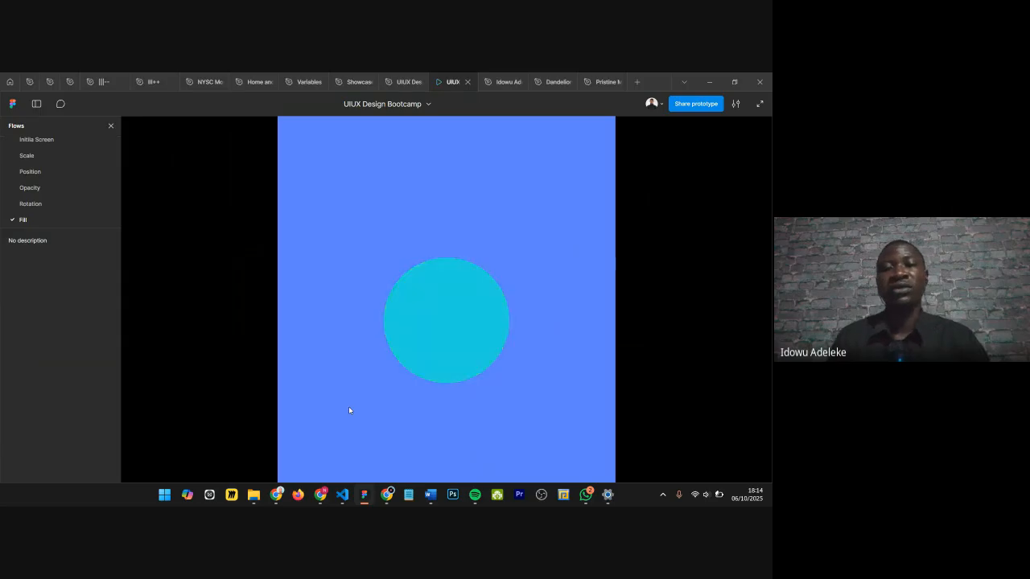
left_click(396, 86)
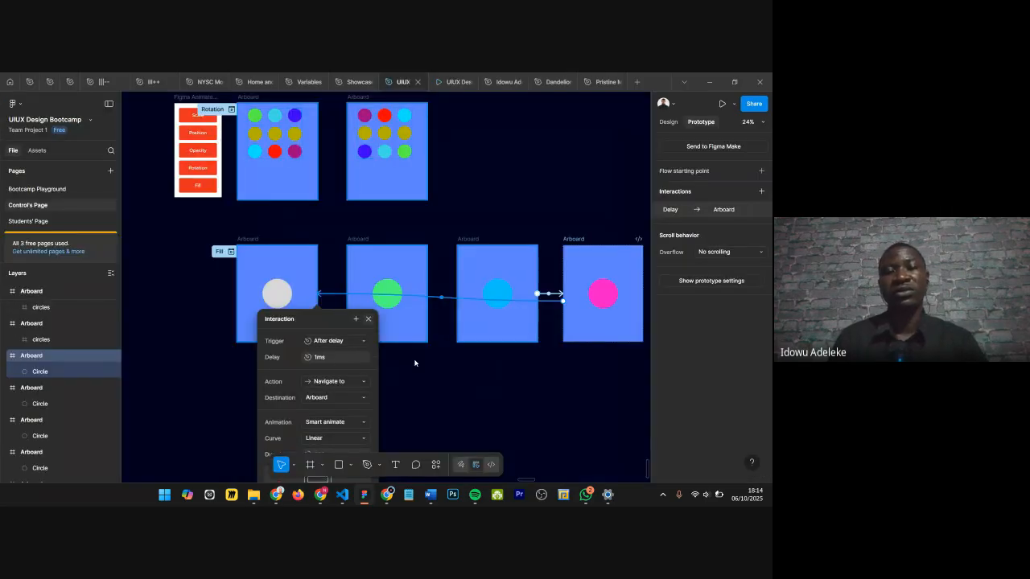
key("Escape")
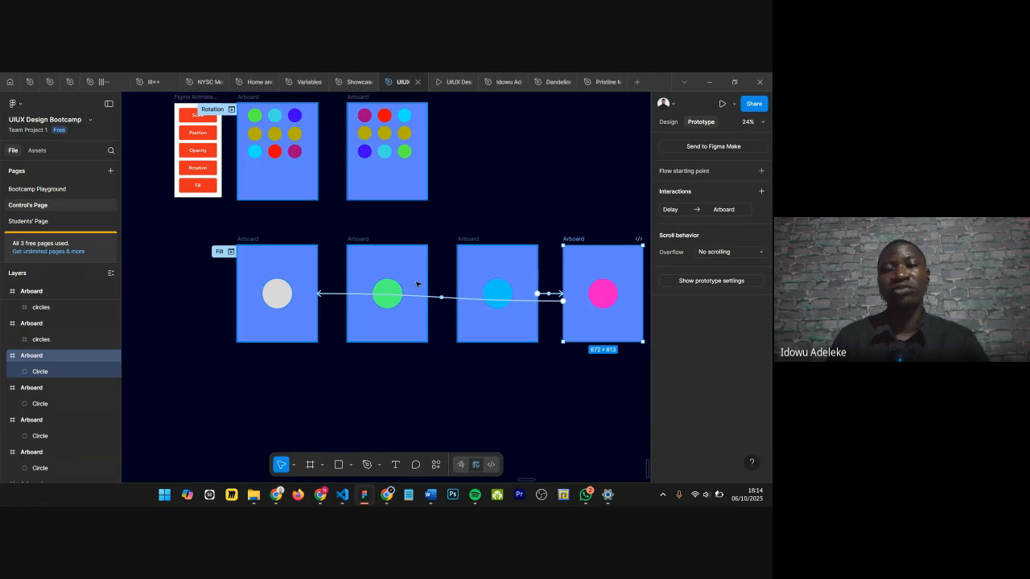
Step: Change the grey-circle artboard's solid fill to a linear gradient running diagonally from its upper-left to its lower-right corner
left_click(250, 239)
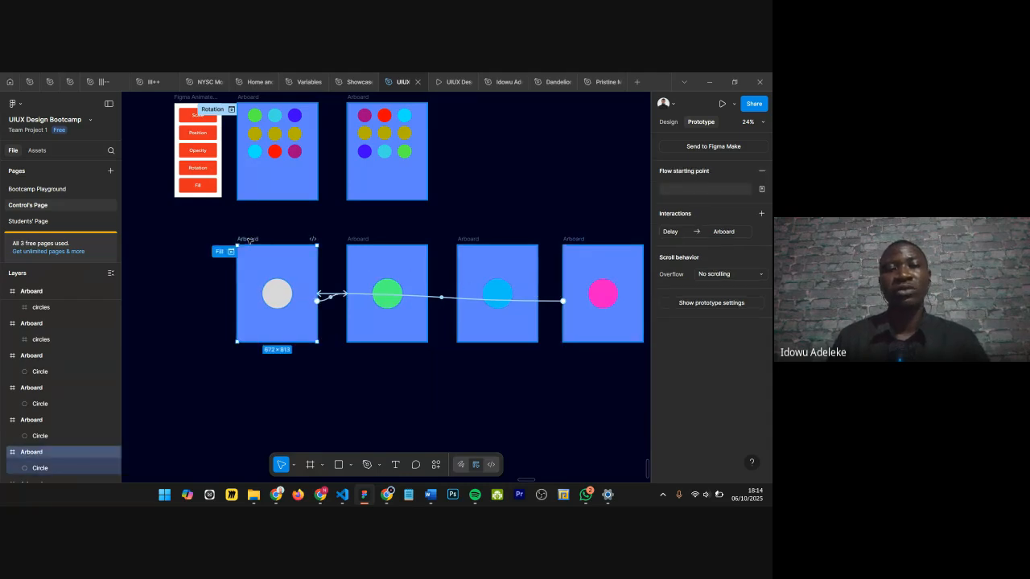
left_click(668, 121)
scroll(664, 320, "down", 3)
left_click(664, 303)
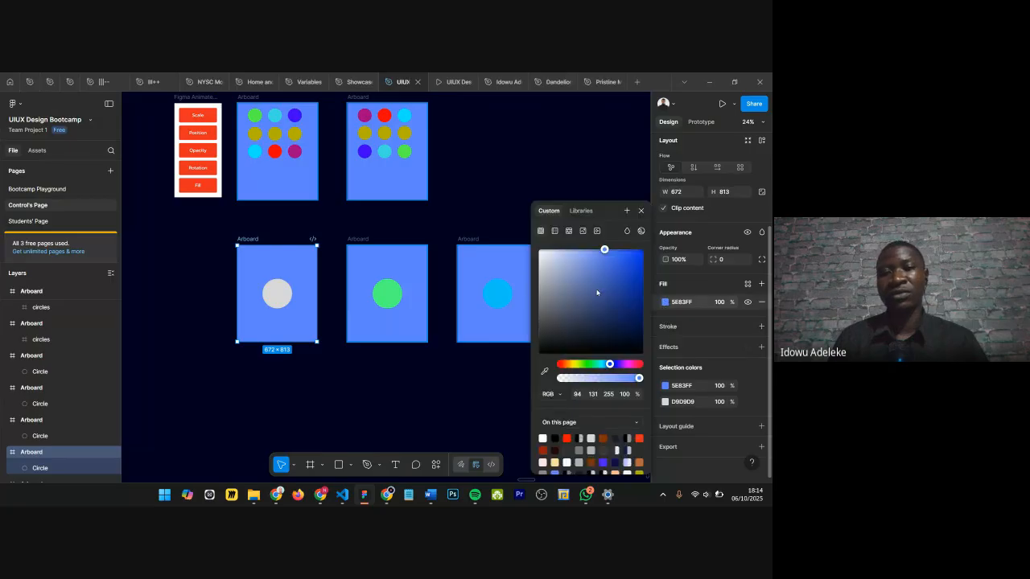
left_click(555, 231)
scroll(283, 280, "up", 3)
left_click_drag(272, 215, 225, 232)
left_click_drag(278, 391, 315, 372)
Step: Set the 0% stop of the grey-circle artboard's gradient to 5EFFE4 and extend the gradient's start beyond the upper-left corner
left_click(572, 321)
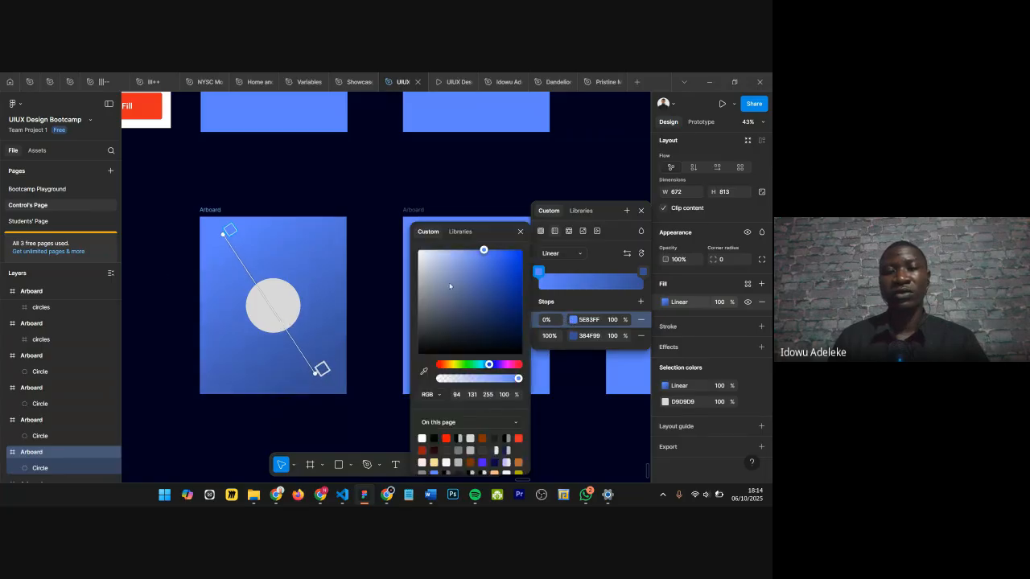
left_click(477, 363)
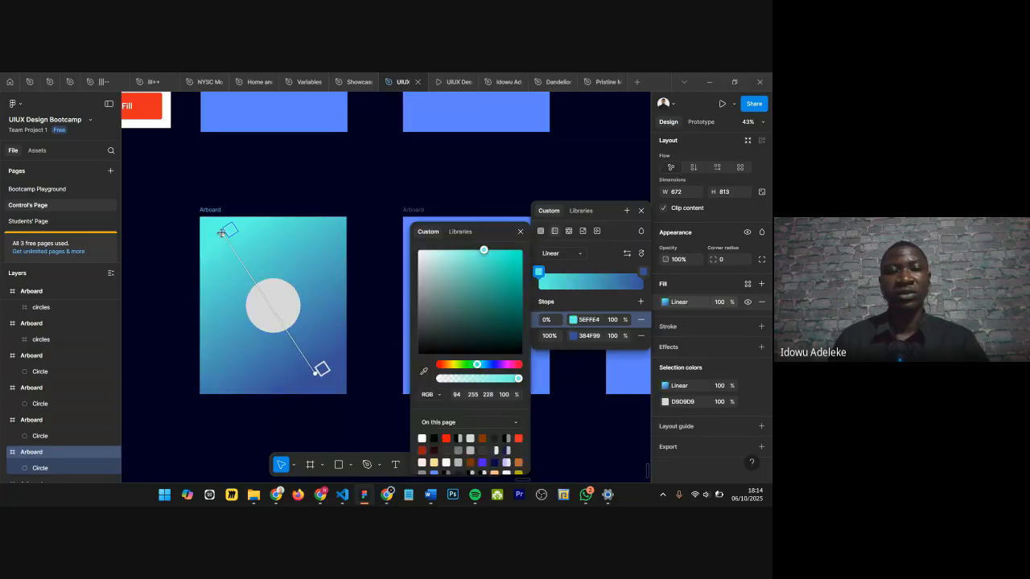
left_click_drag(223, 234, 202, 194)
left_click_drag(315, 373, 309, 366)
left_click(520, 233)
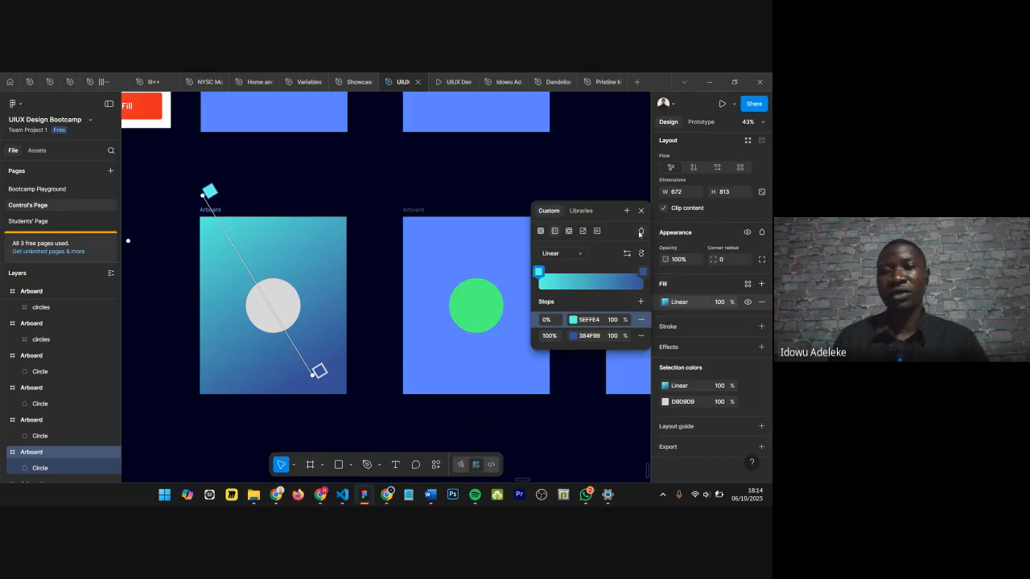
left_click(642, 213)
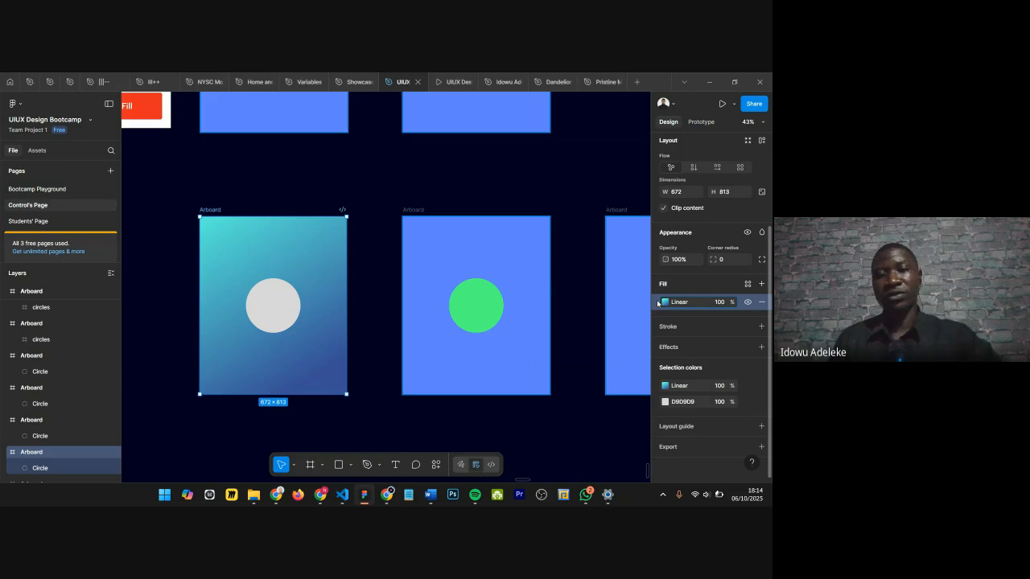
Step: Paste the grey-circle artboard's gradient onto the green-circle artboard and remove its duplicate gradient and solid fill
left_click(412, 209)
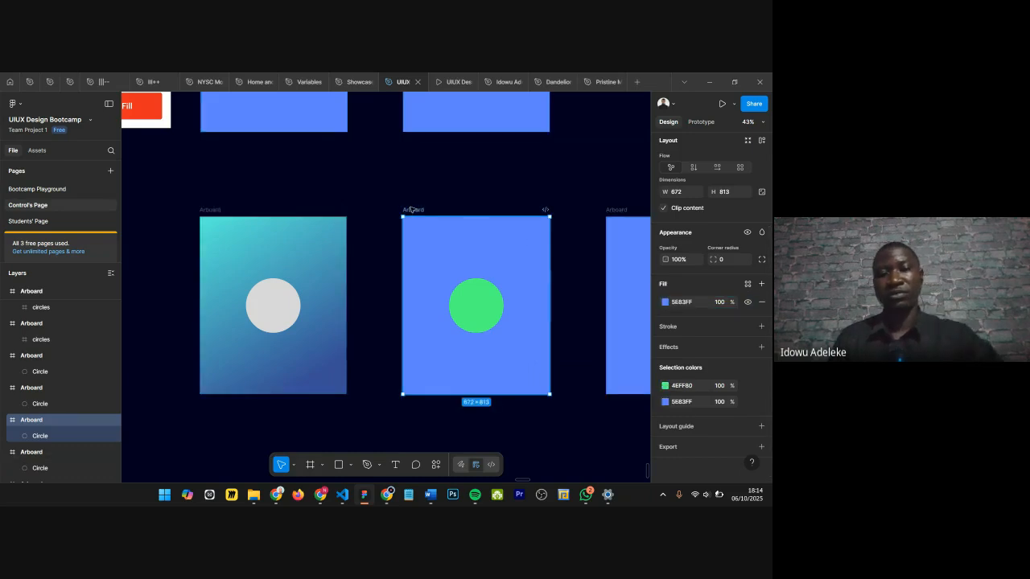
key("ctrl+v")
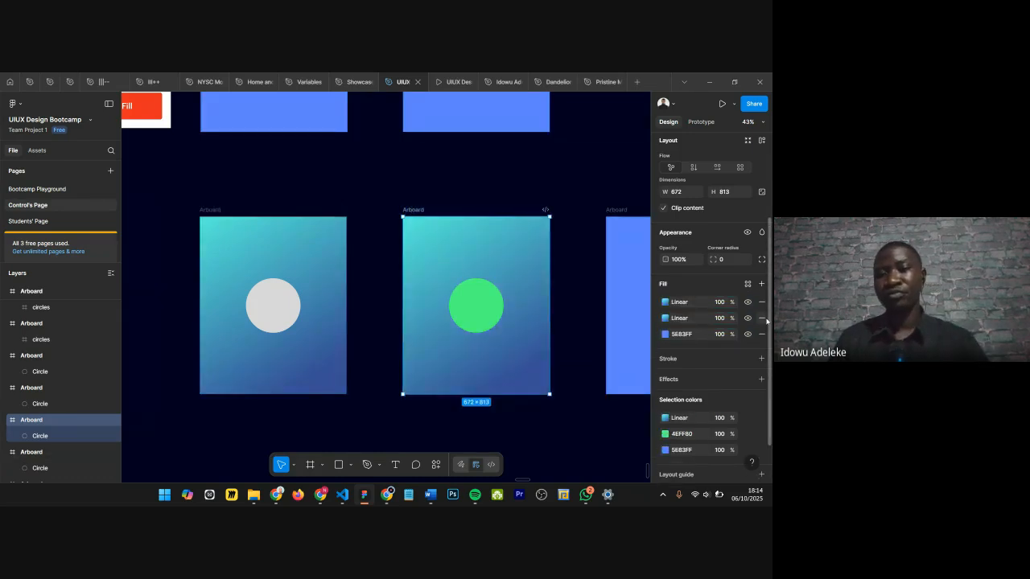
left_click(761, 318)
left_click(761, 318)
Step: Reverse the green-circle artboard's gradient stops, with 384F99 at 6% and 5EFFE4 at 100%, and extend its end past the lower-right corner
left_click(664, 301)
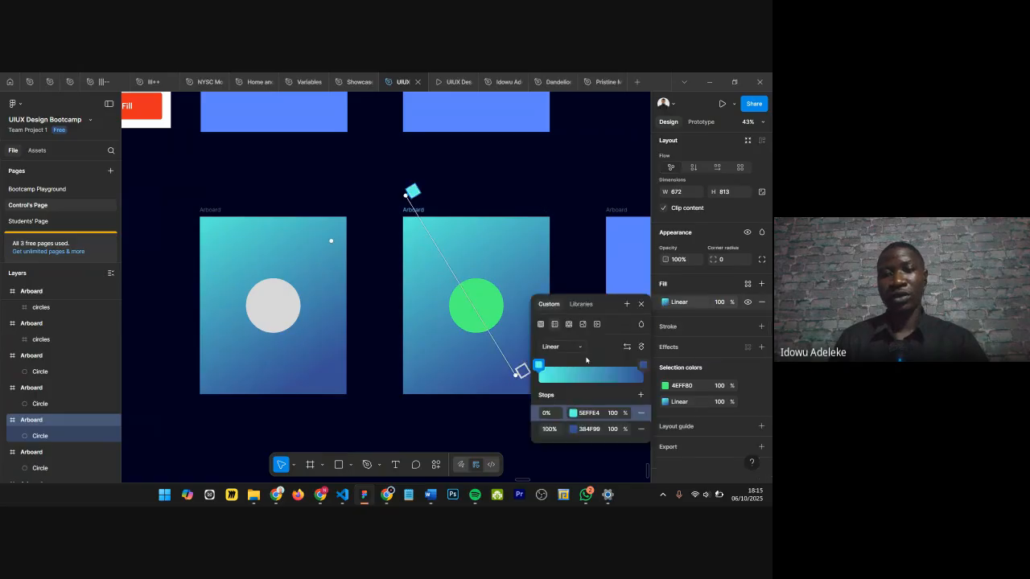
left_click_drag(416, 198, 481, 304)
left_click_drag(531, 371, 418, 200)
left_click_drag(481, 315, 519, 370)
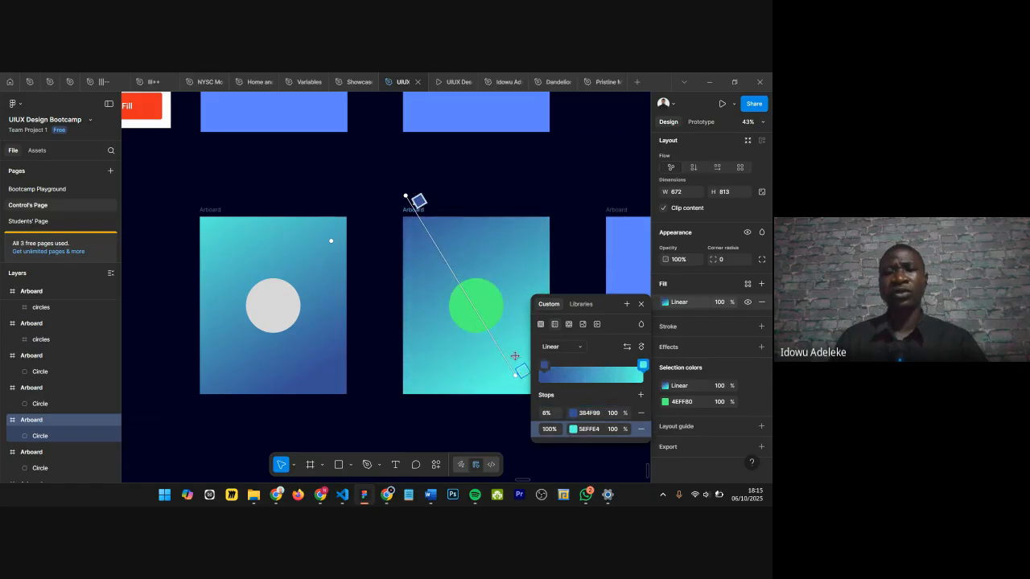
scroll(438, 351, "right", 2)
scroll(438, 352, "right", 3)
left_click_drag(439, 375, 460, 400)
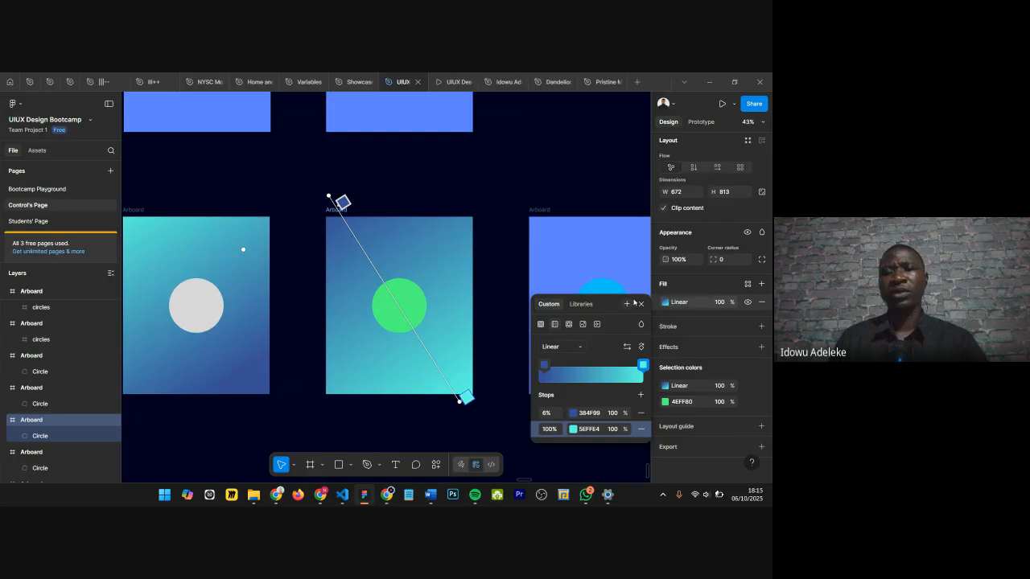
left_click(640, 304)
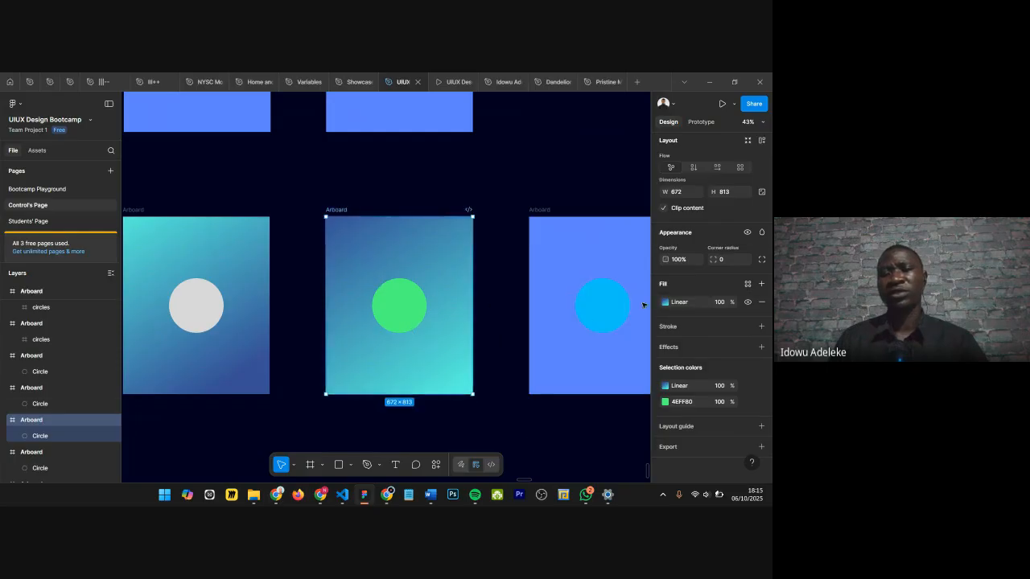
Step: Copy the green-circle artboard's linear gradient fill onto the blue-circle artboard
left_click(660, 303)
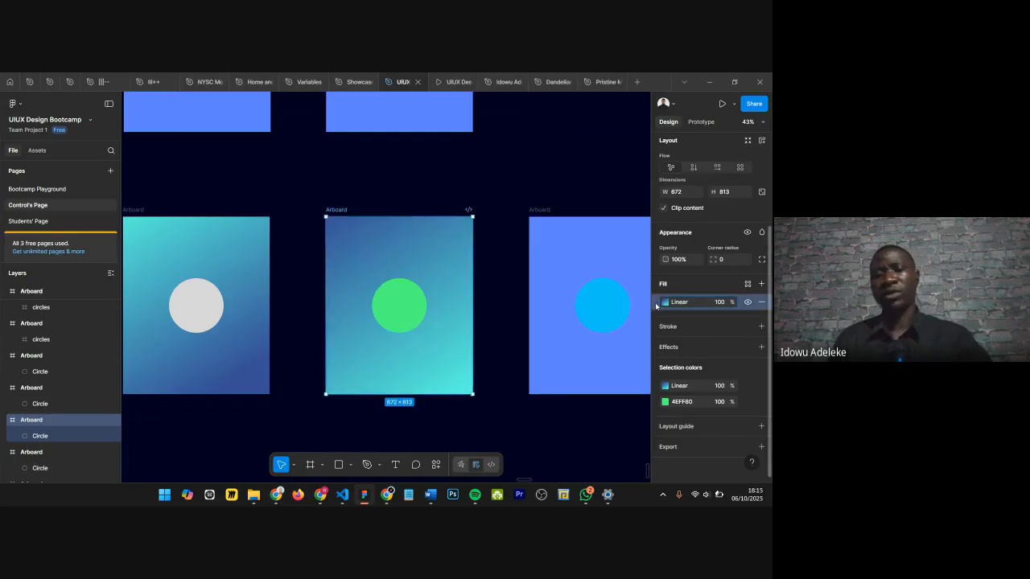
scroll(512, 284, "right", 3)
scroll(512, 285, "right", 5)
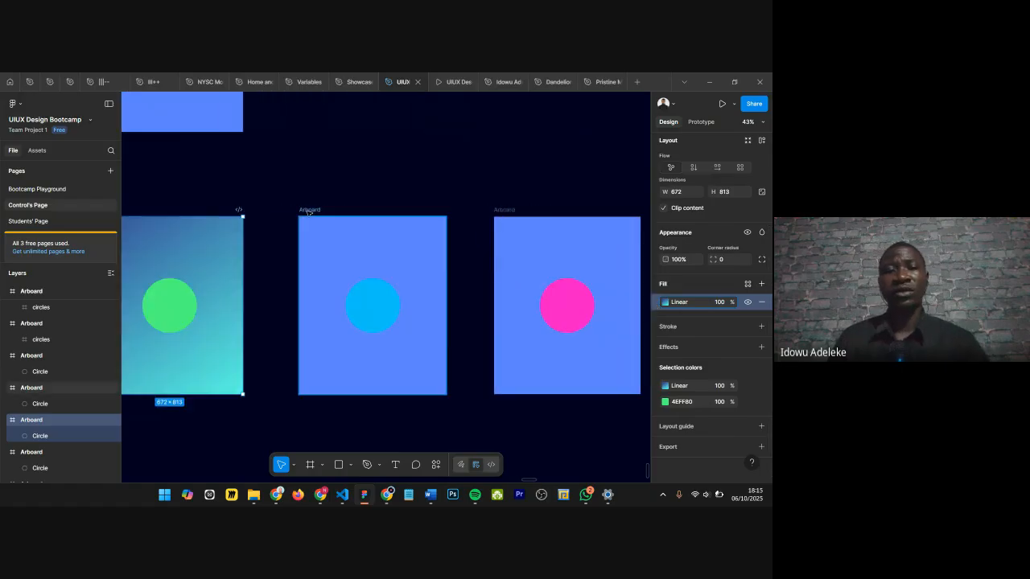
left_click(371, 229)
key("ctrl+v")
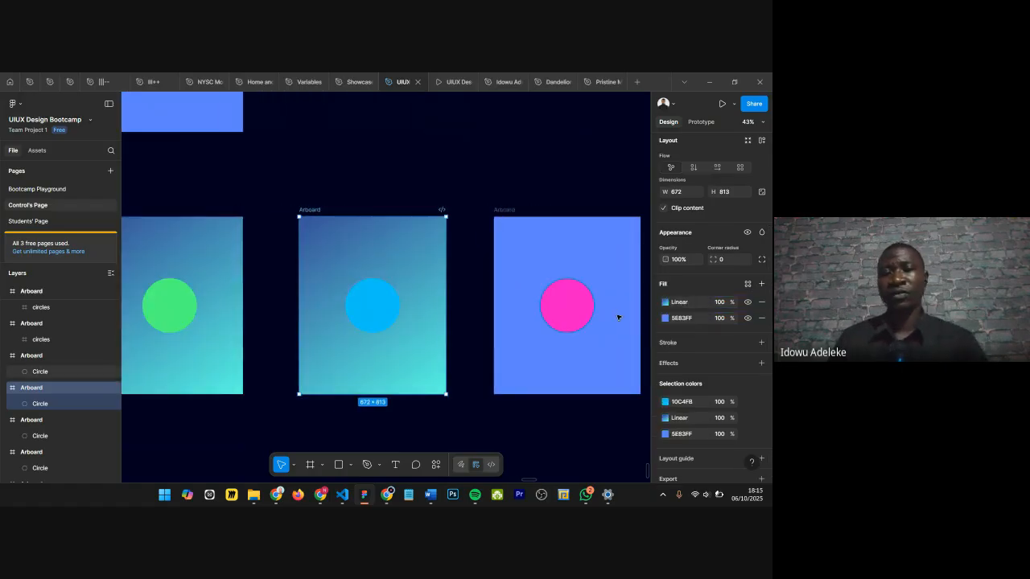
Step: Recolour the blue-circle artboard's gradient, setting the 6% stop to purple 893899 and the 100% stop to green 8EFF5E
left_click(667, 303)
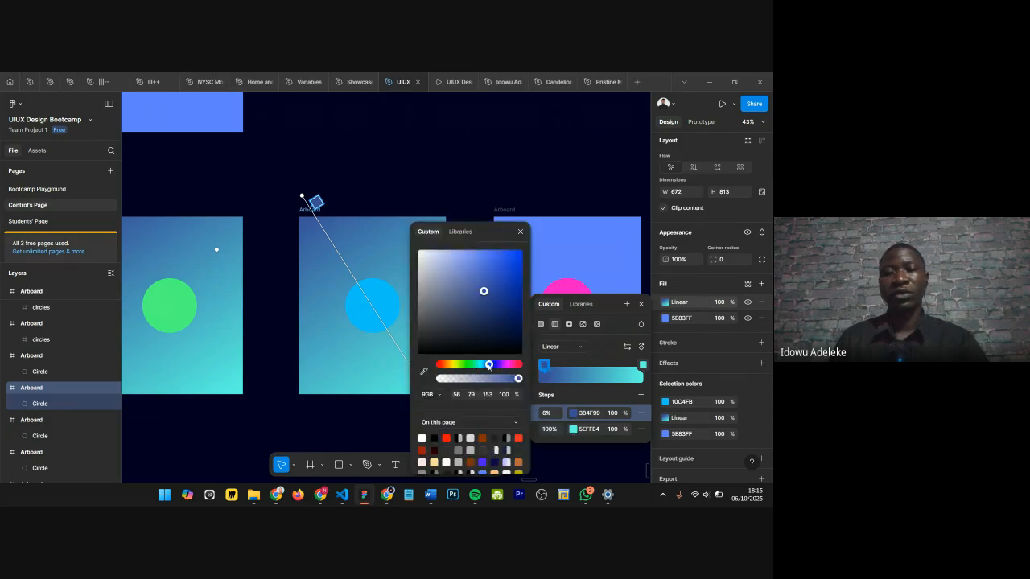
left_click_drag(489, 366, 487, 365)
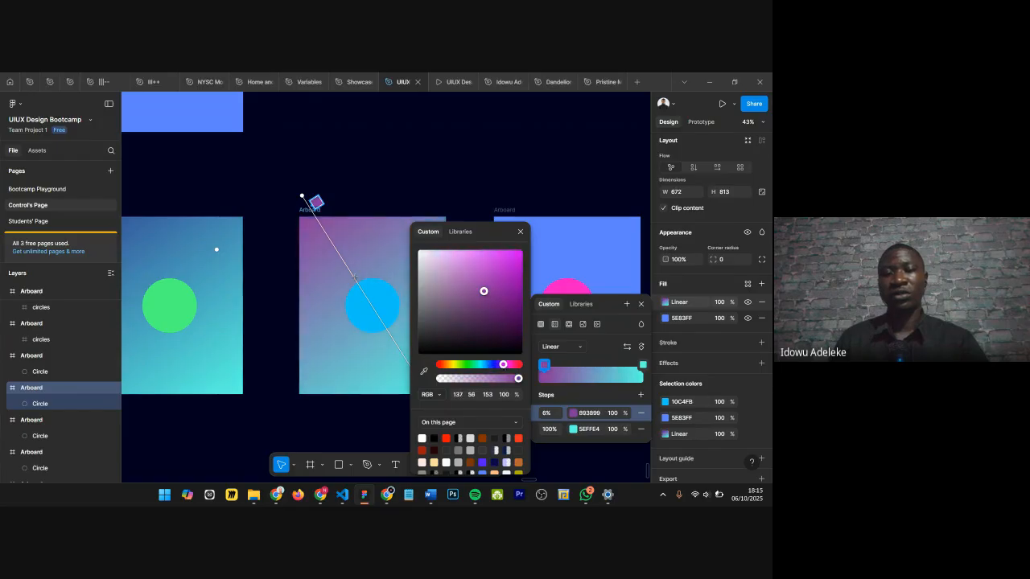
scroll(338, 246, "down", 3)
scroll(335, 247, "right", 3)
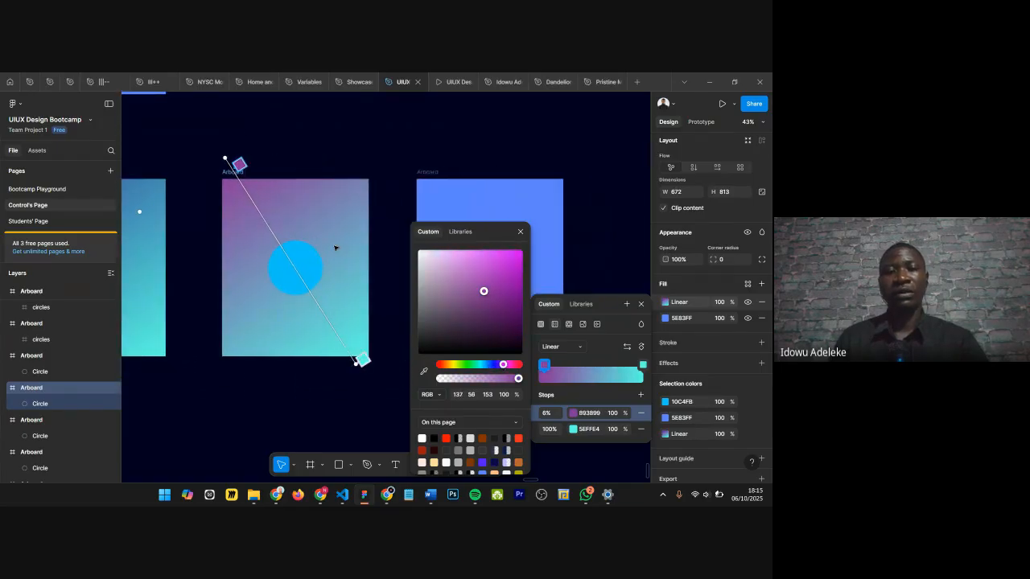
left_click(363, 359)
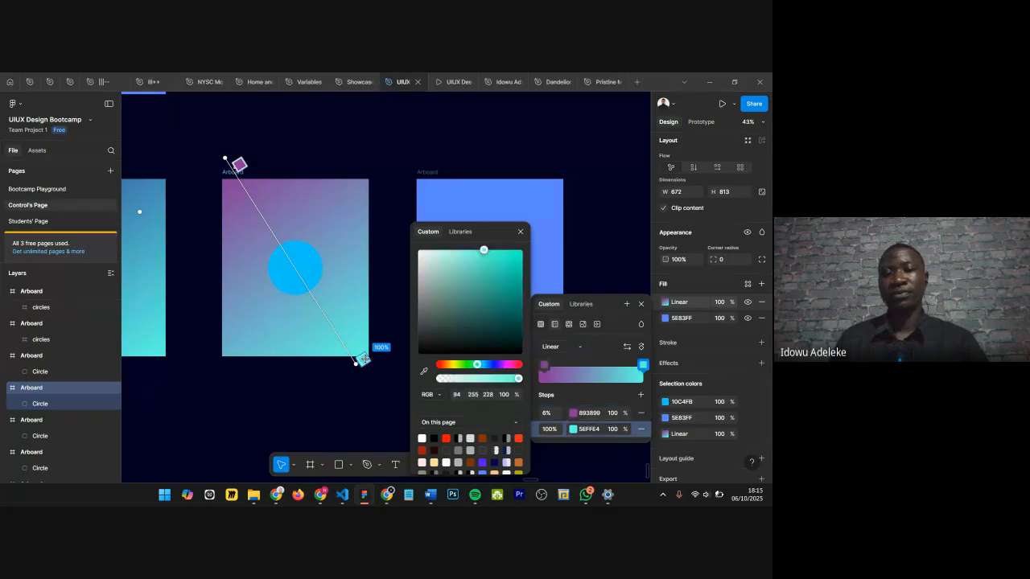
left_click_drag(474, 367, 463, 370)
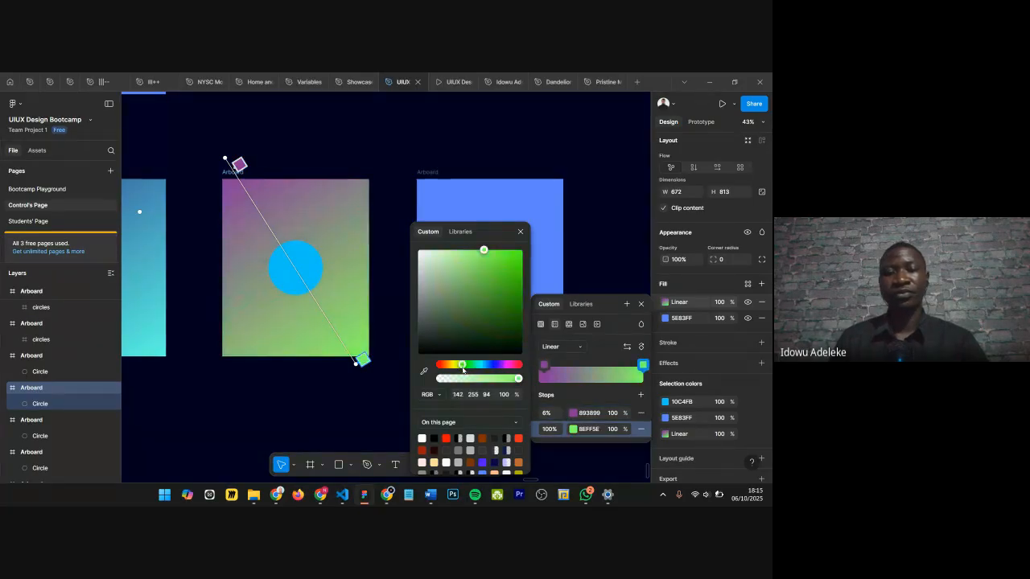
left_click(520, 233)
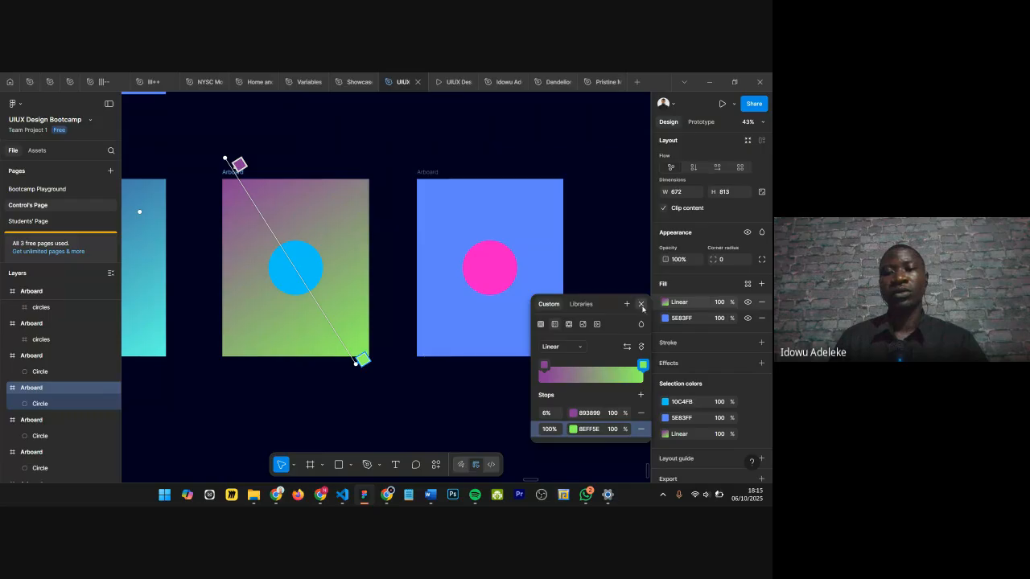
left_click(641, 306)
Step: Remove the solid 5E83FF fill beneath the gradient on the blue-circle artboard
left_click(437, 174)
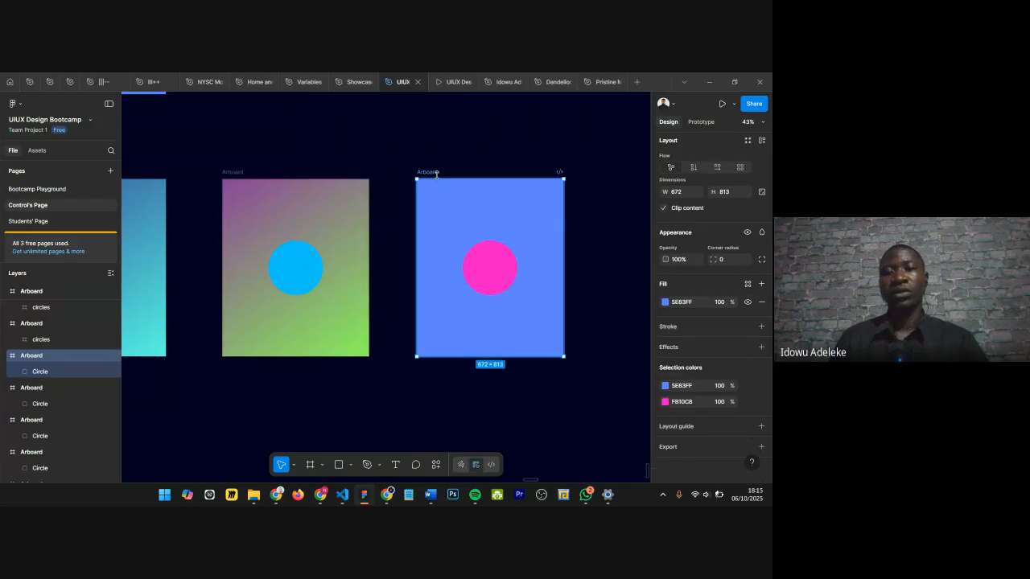
left_click(232, 172)
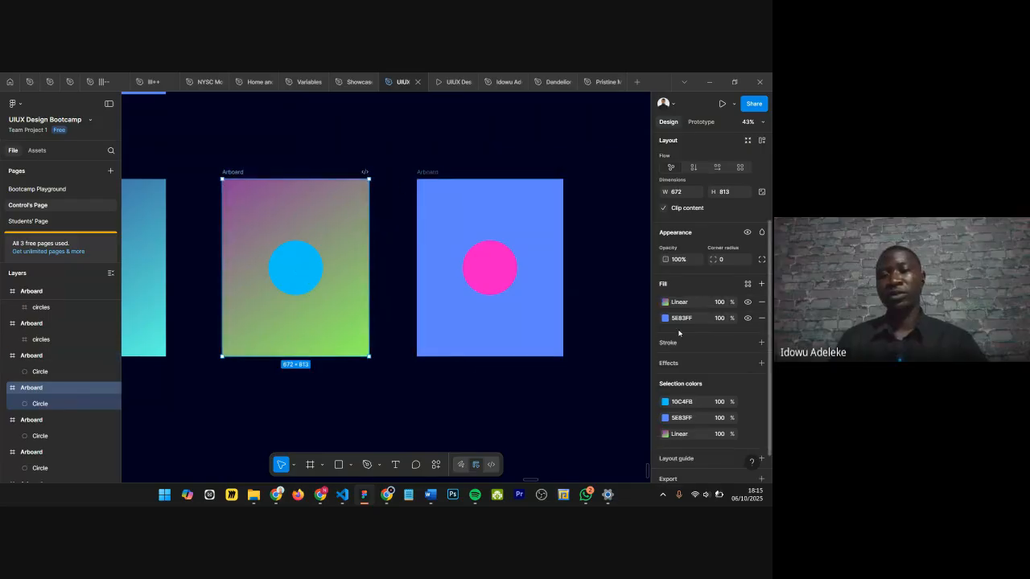
left_click(761, 318)
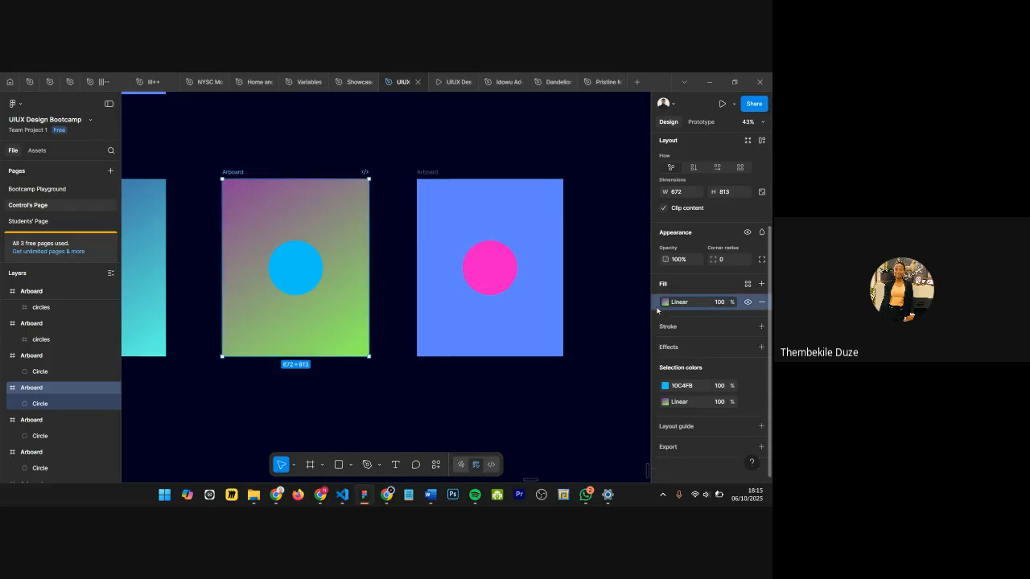
Step: Paste the blue-circle artboard's gradient onto the pink-circle artboard and remove its solid 5E83FF fill
left_click(431, 172)
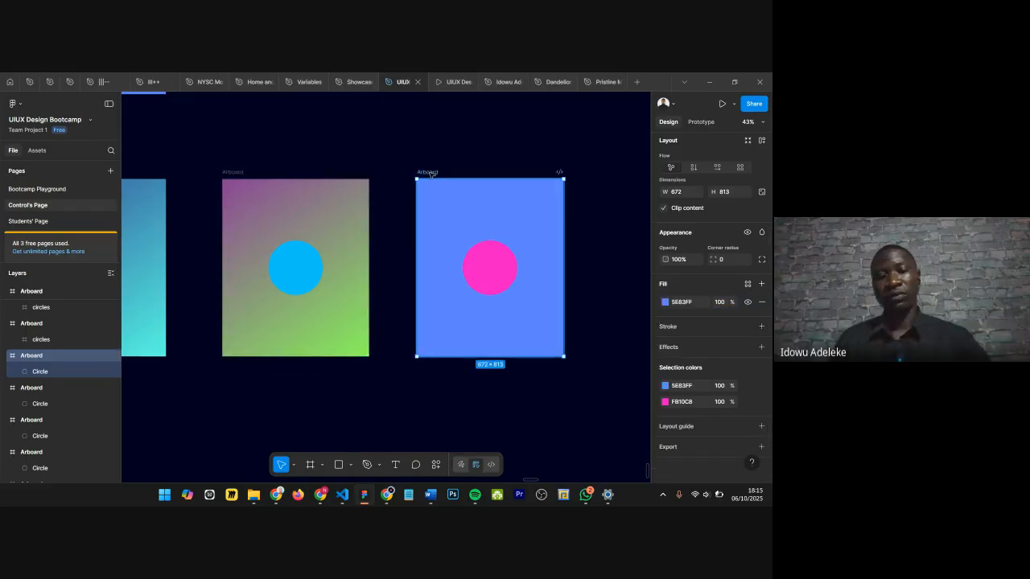
key("ctrl+v")
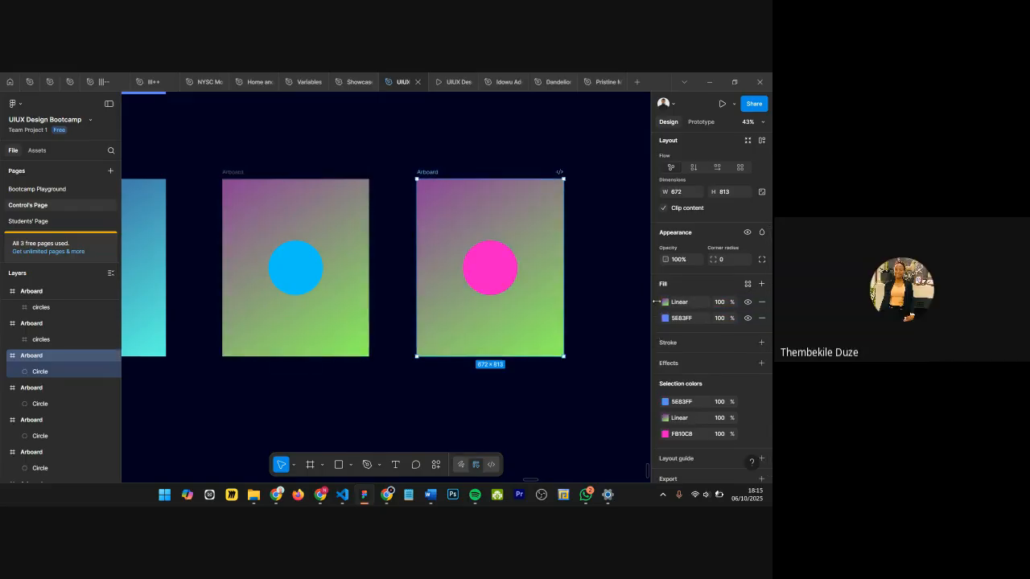
left_click(761, 318)
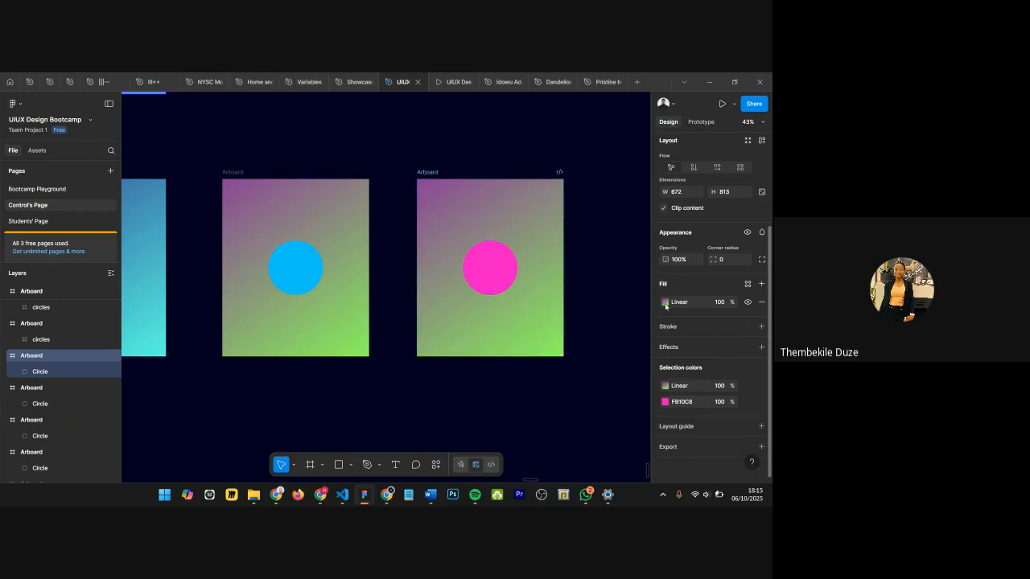
Step: Give the pink-circle artboard's gradient three stops by placing green 8EFF5E at 44% and orange FFC75E at 90%
left_click(664, 302)
scroll(493, 220, "up", 1)
scroll(493, 220, "up", 2)
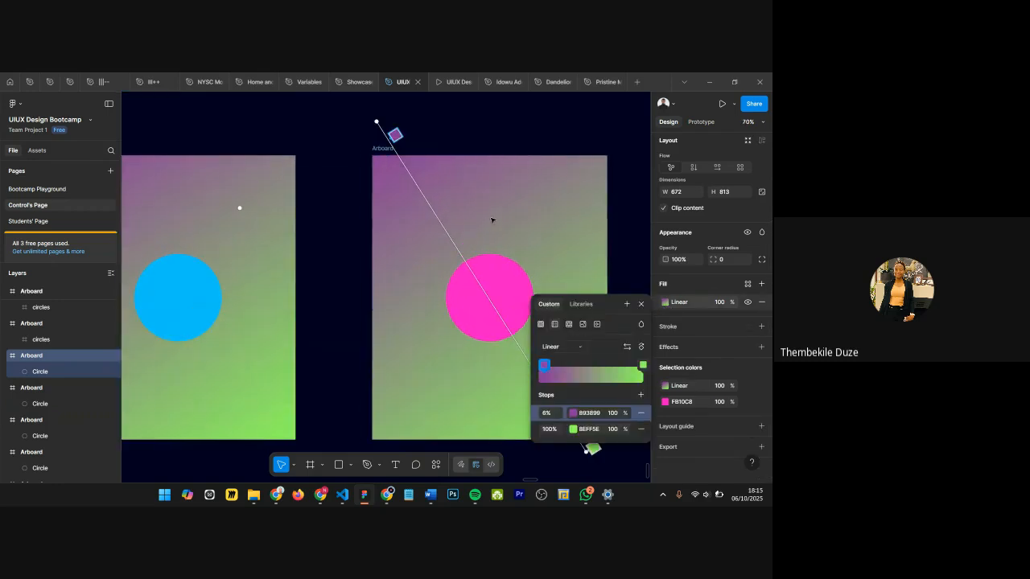
scroll(494, 222, "right", 3)
scroll(434, 252, "down", 1)
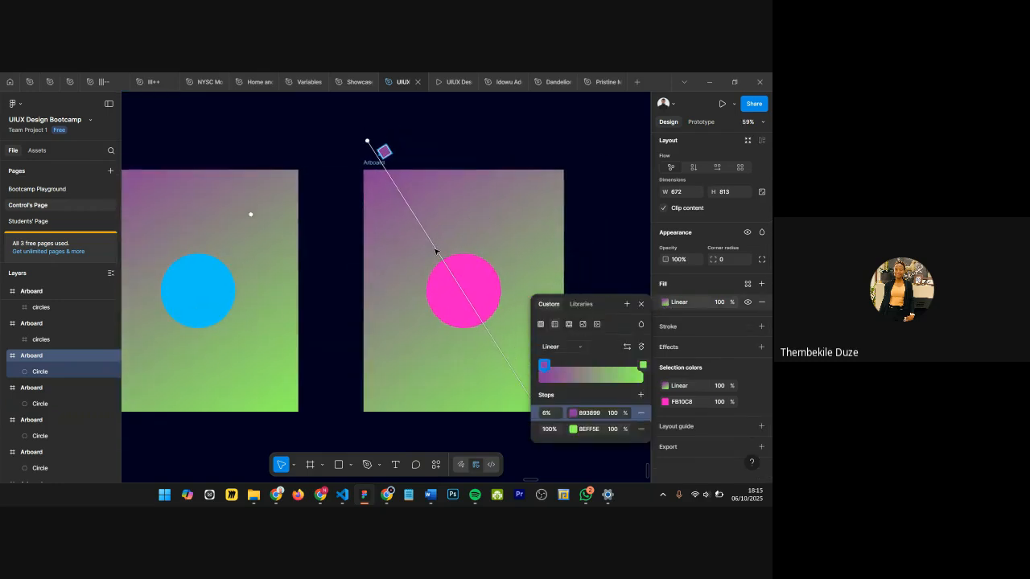
scroll(435, 252, "right", 2)
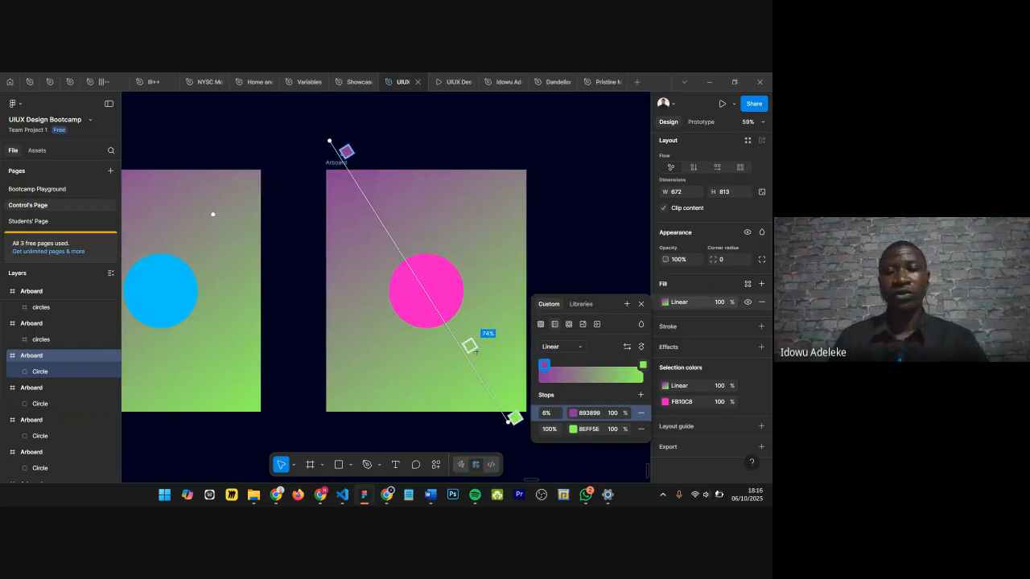
left_click_drag(507, 400, 415, 261)
left_click(497, 390)
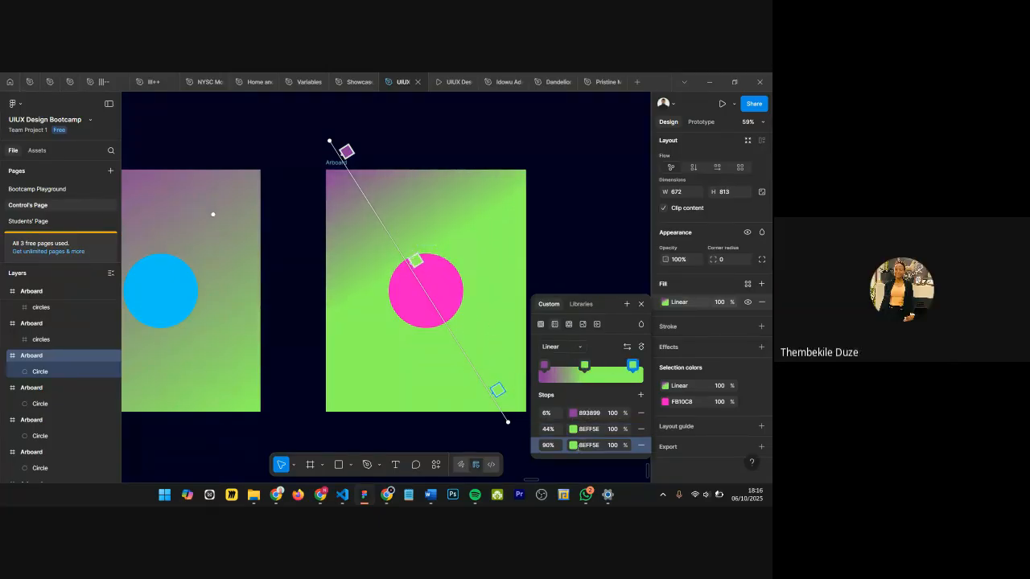
left_click(572, 444)
left_click_drag(462, 369, 448, 368)
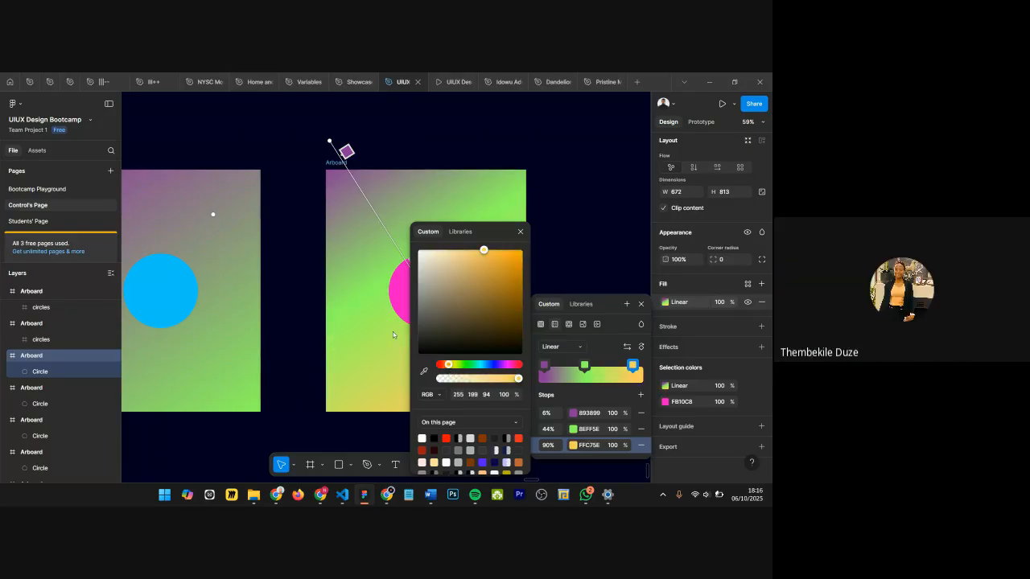
Step: Close the colour picker, switch to the Google Meet call to mute all participants, and return to the Figma file
scroll(375, 324, "right", 5)
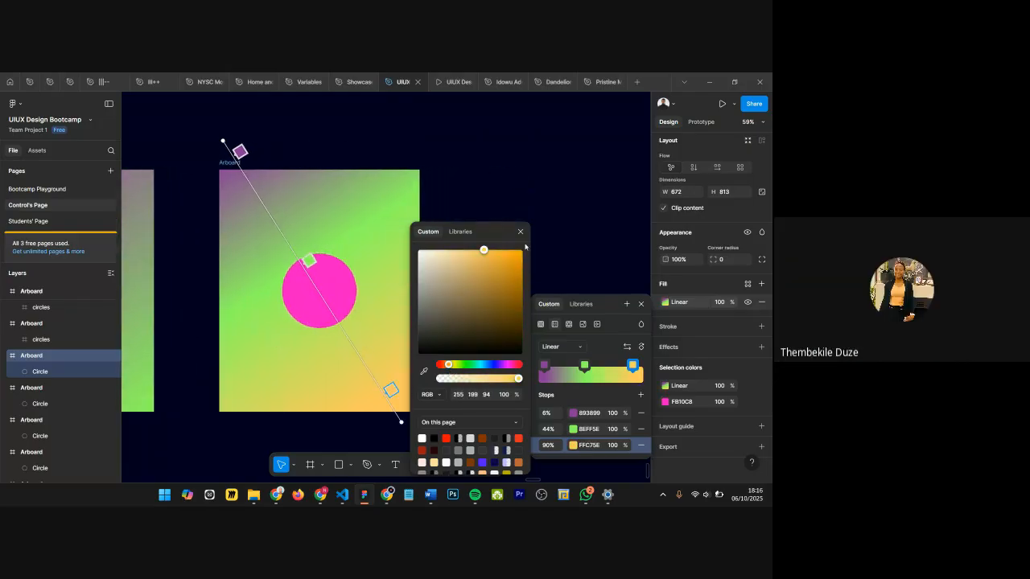
left_click(520, 232)
mouse_move(388, 493)
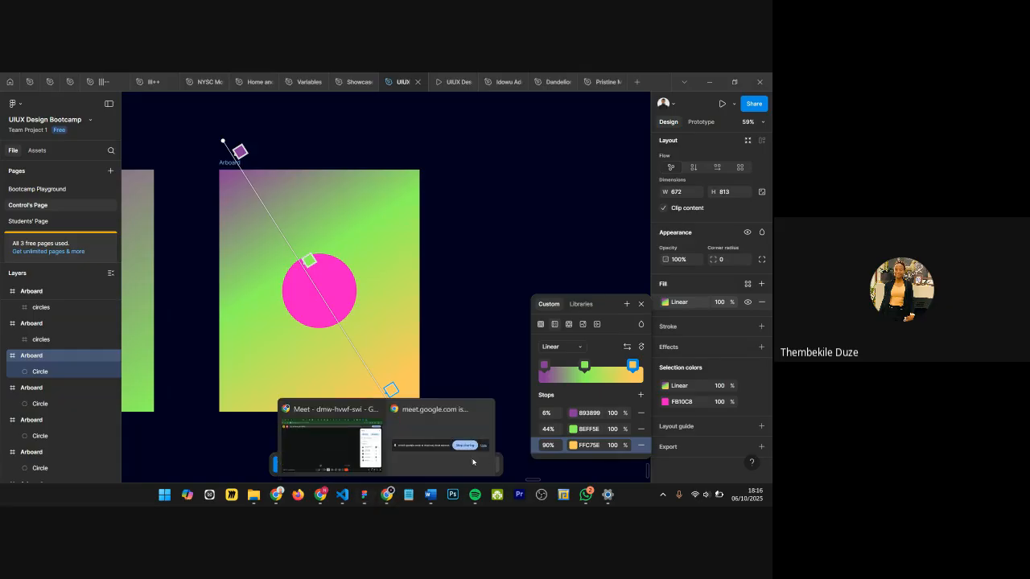
left_click(334, 443)
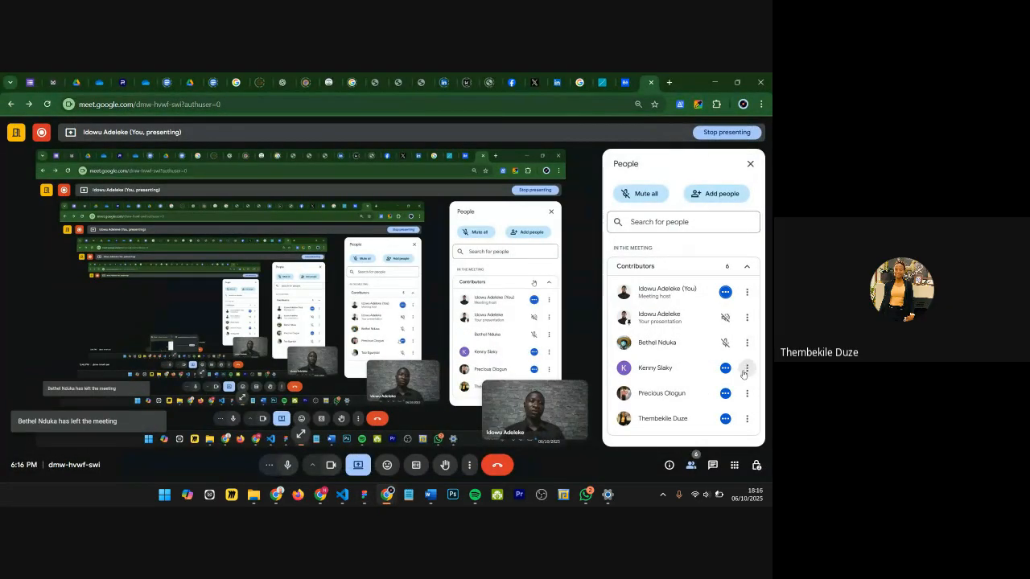
left_click(648, 194)
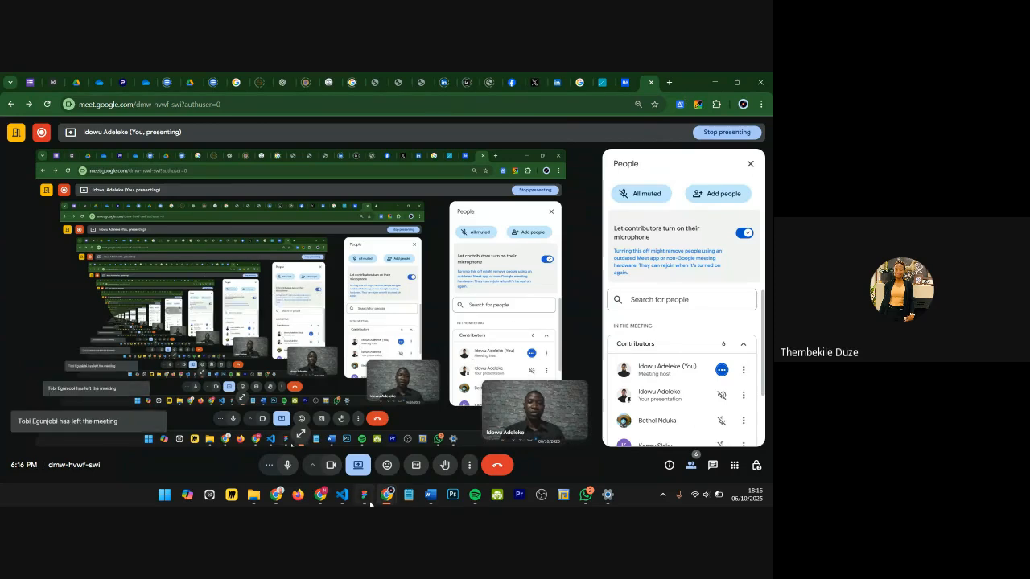
scroll(693, 394, "down", 3)
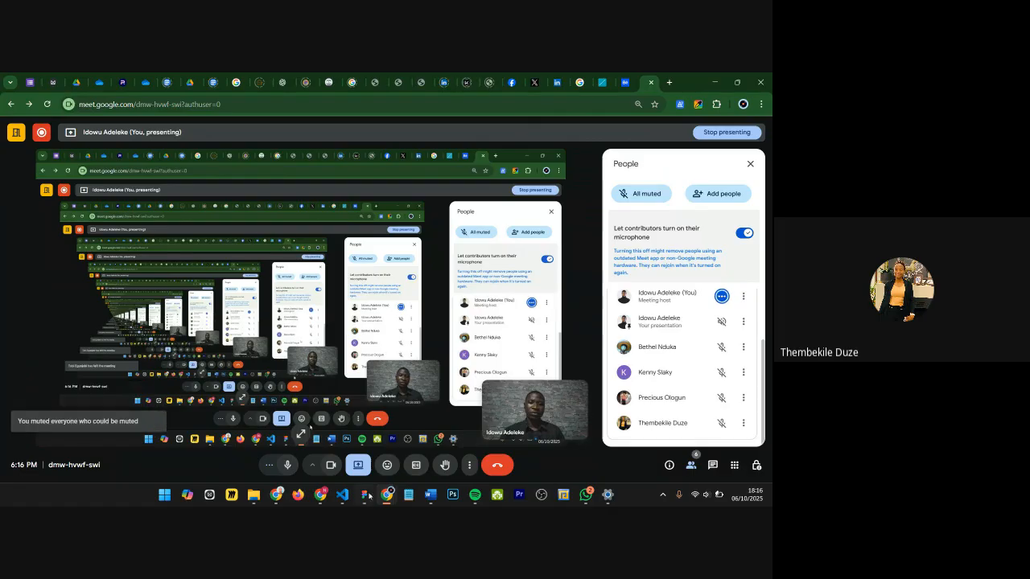
left_click(365, 495)
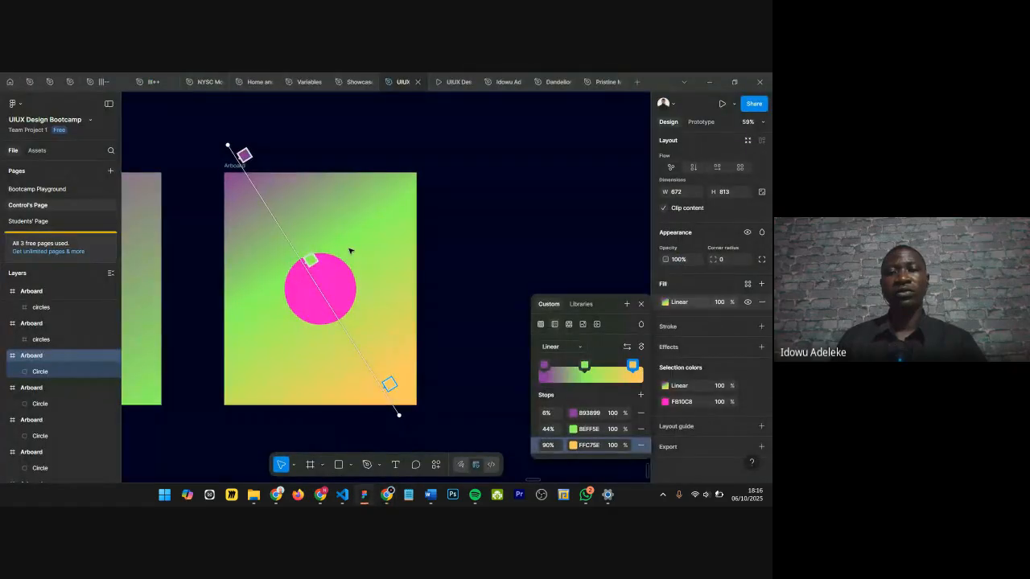
Step: Preview the Fill flow in the running prototype to examine how the circle and gradient backgrounds animate across the four artboards
scroll(347, 254, "down", 4)
left_click(641, 304)
scroll(336, 296, "left", 5)
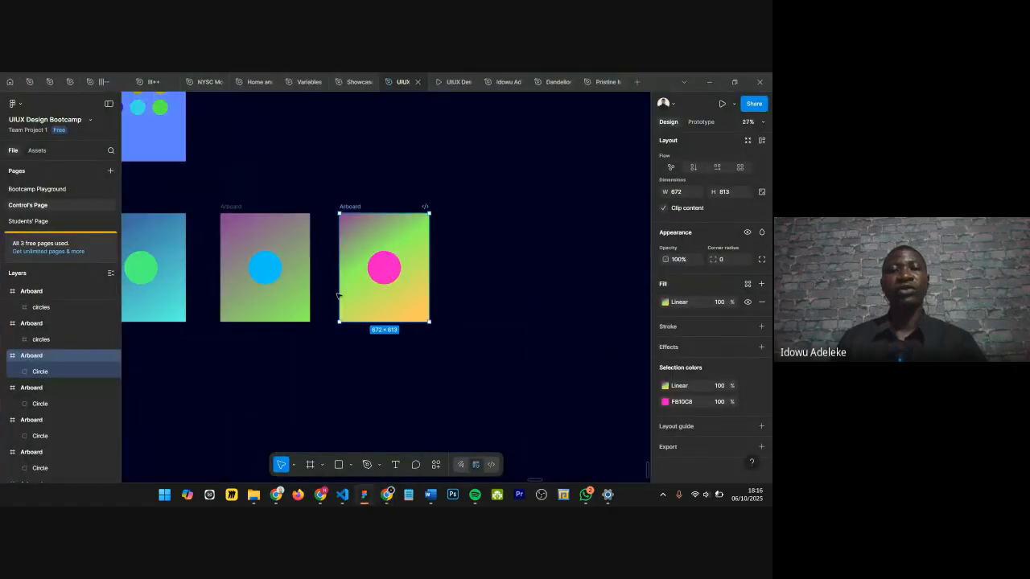
scroll(173, 246, "left", 3)
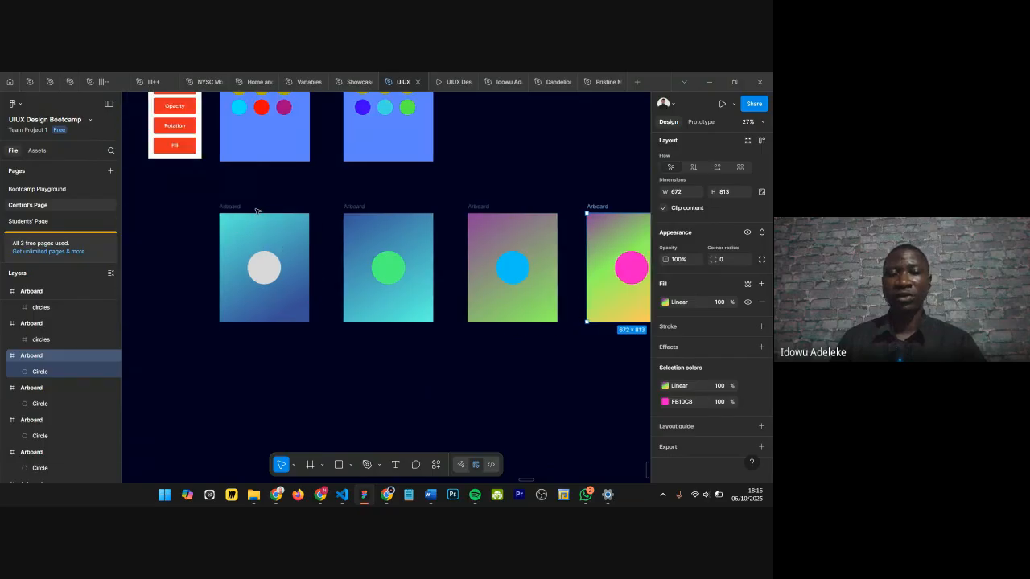
scroll(445, 259, "right", 3)
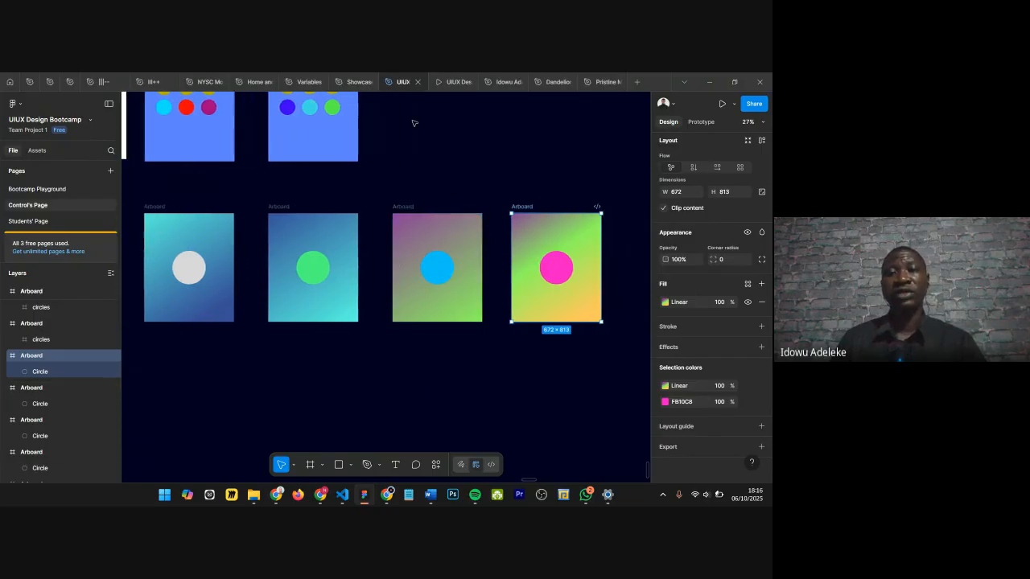
left_click(440, 85)
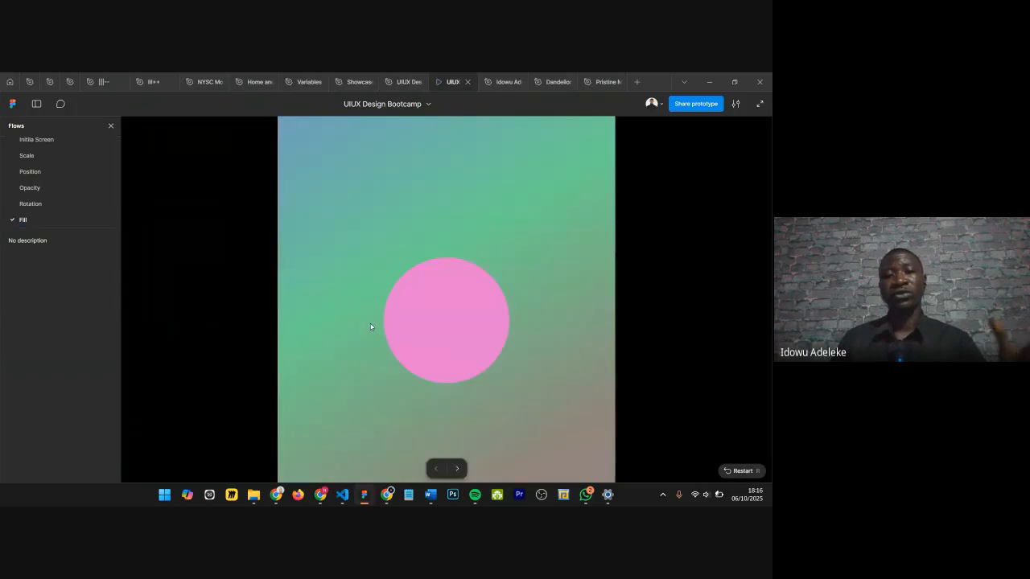
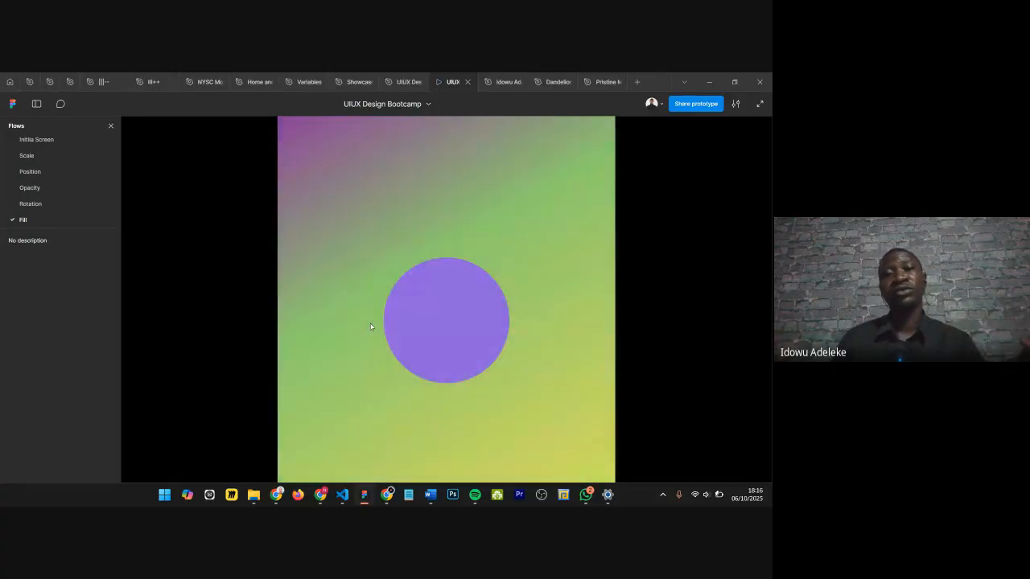
left_click(494, 82)
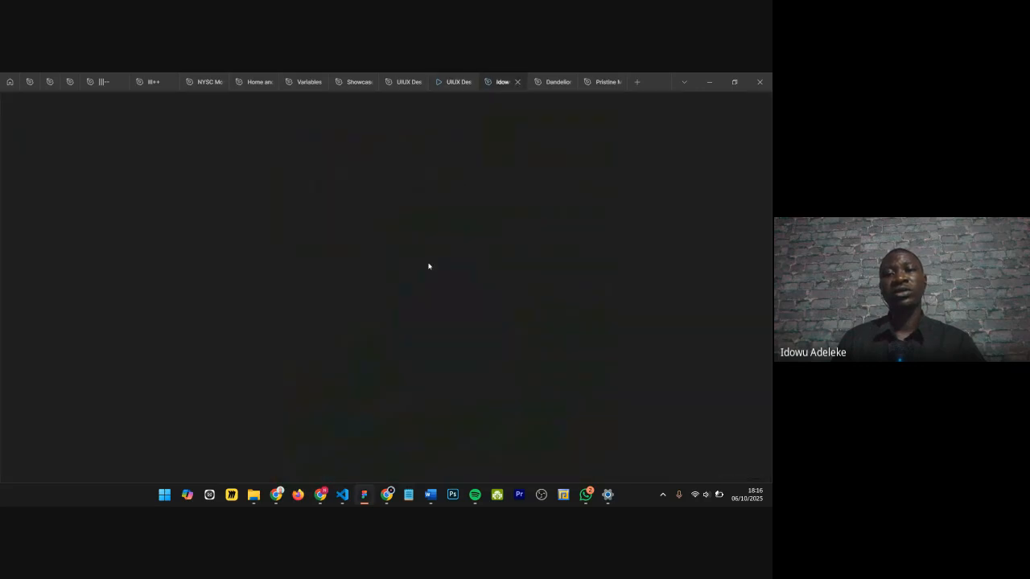
left_click(444, 84)
left_click(399, 83)
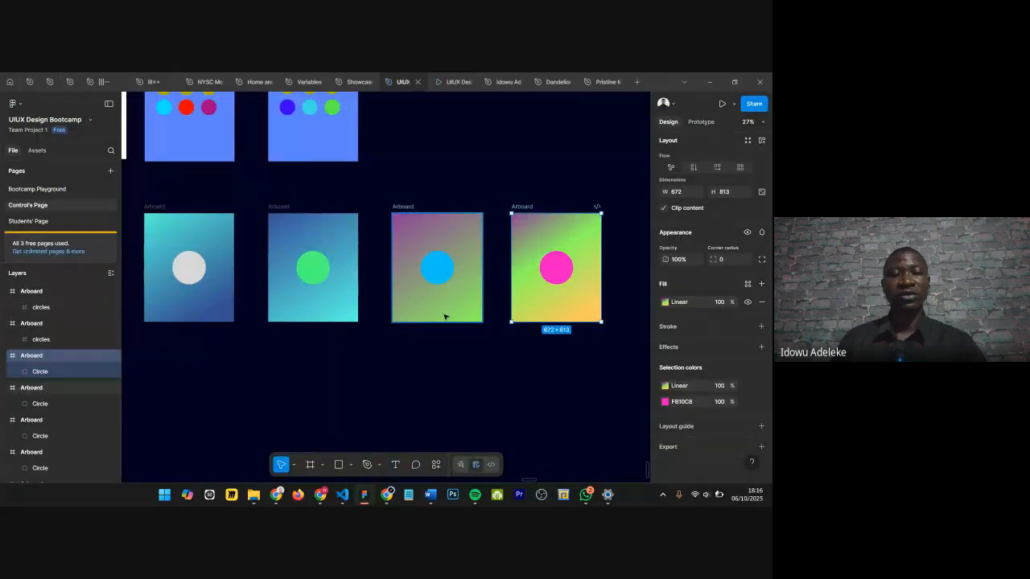
Step: Draw a new frame of about 676 × 727 directly beneath the grey-circle artboard, aligned with its left edge
scroll(444, 317, "down", 3)
scroll(222, 402, "up", 1)
key("f")
left_click_drag(258, 325, 324, 402)
scroll(267, 354, "up", 1)
left_click_drag(255, 354, 246, 358)
left_click(251, 229)
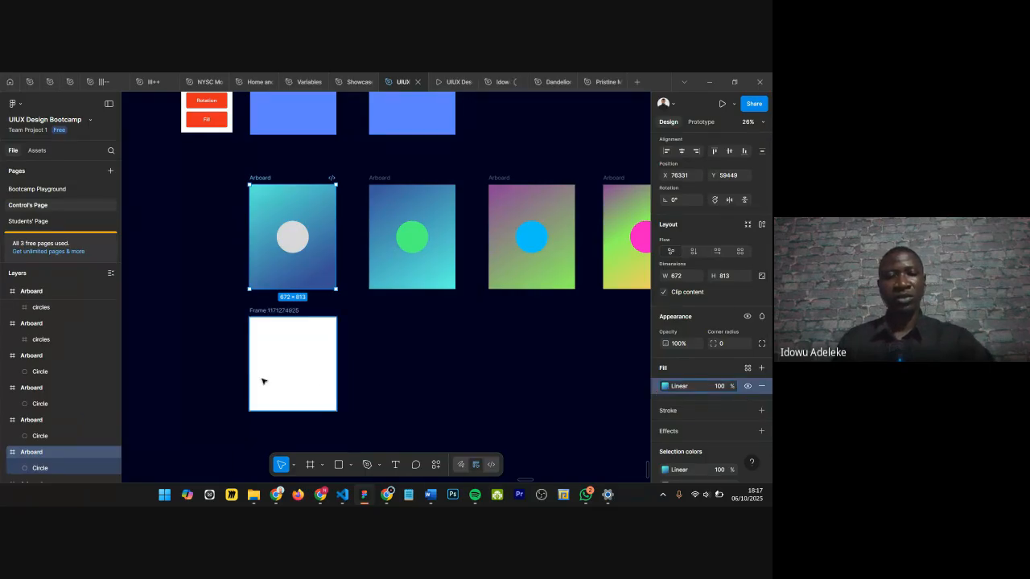
left_click(381, 395)
Step: Draw a 264 × 264 square in the new frame's upper-left area and round its corners to a radius of 17
scroll(292, 367, "up", 5)
key("r")
left_click_drag(205, 264, 278, 333)
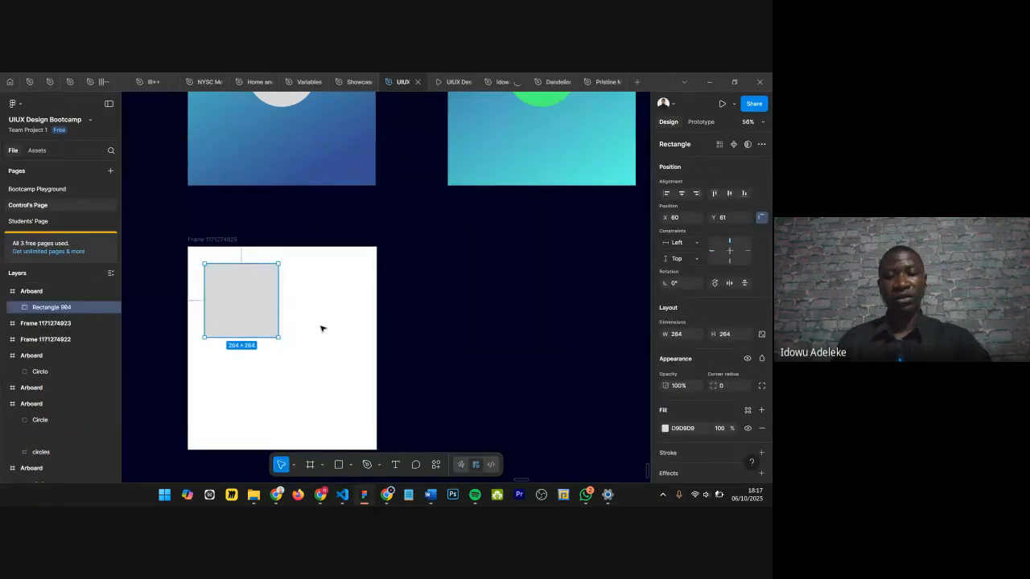
left_click(330, 338)
left_click(274, 282)
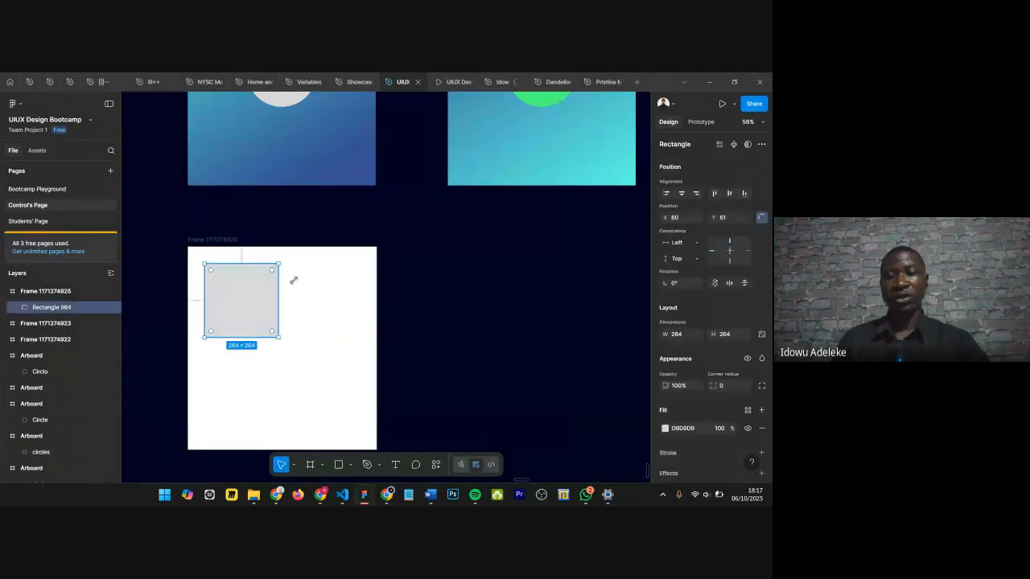
scroll(705, 366, "down", 1)
left_click_drag(711, 352, 33, 355)
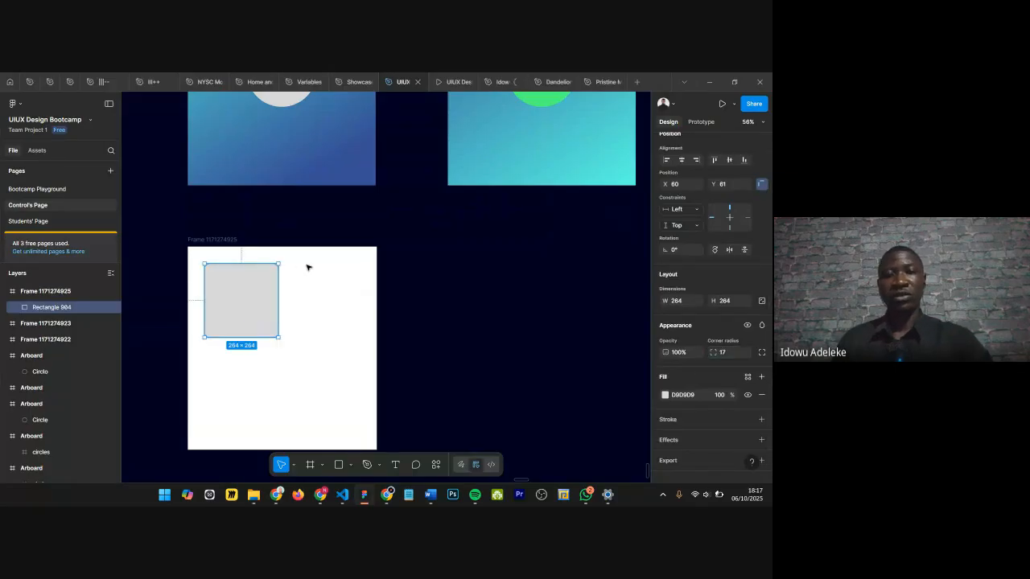
Step: Copy the grey-circle artboard's linear gradient fill onto the square in the new frame
left_click(278, 167)
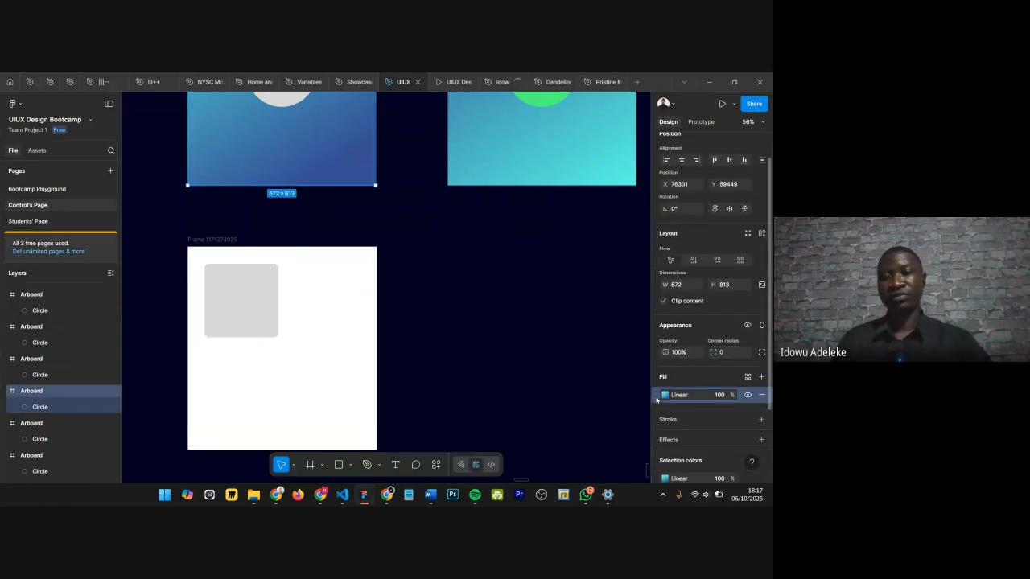
left_click(225, 313)
key("ctrl+v")
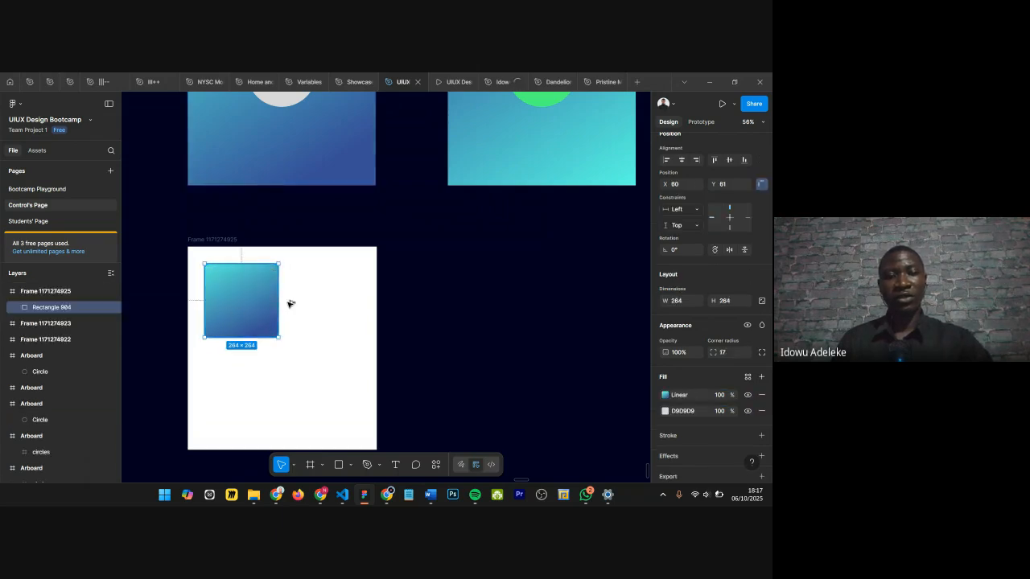
left_click_drag(260, 300, 287, 303)
key("Delete")
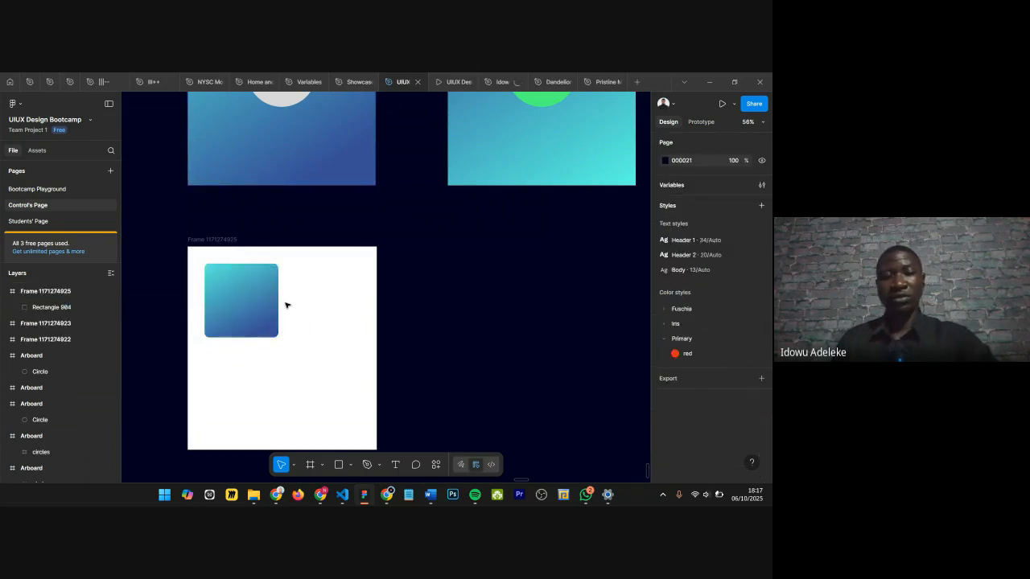
Step: Draw a 491 × 491 circle beside the square, overhanging the frame's right edge, and paste the blue-circle artboard's gradient onto it
left_click(350, 464)
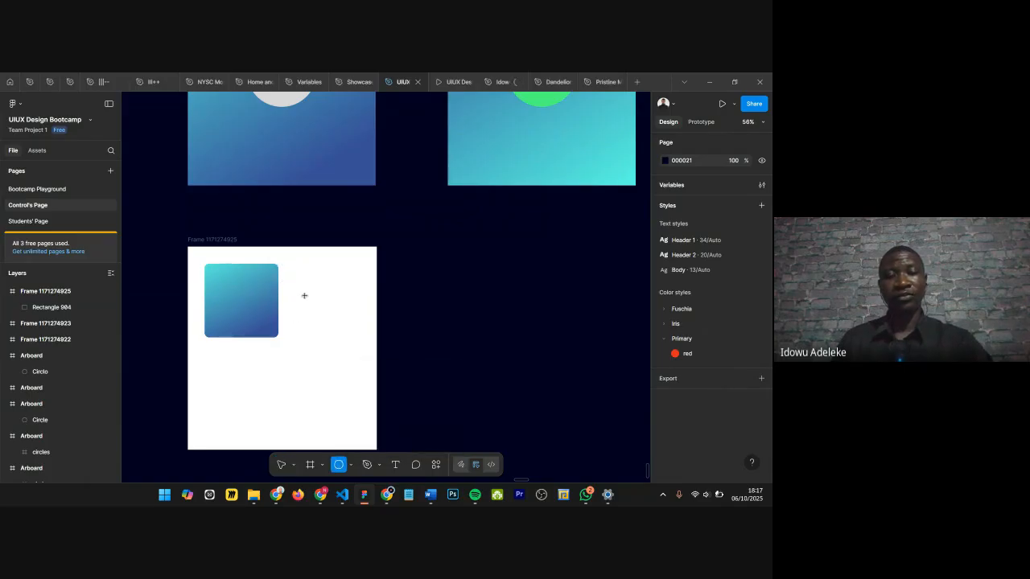
left_click_drag(282, 264, 413, 395)
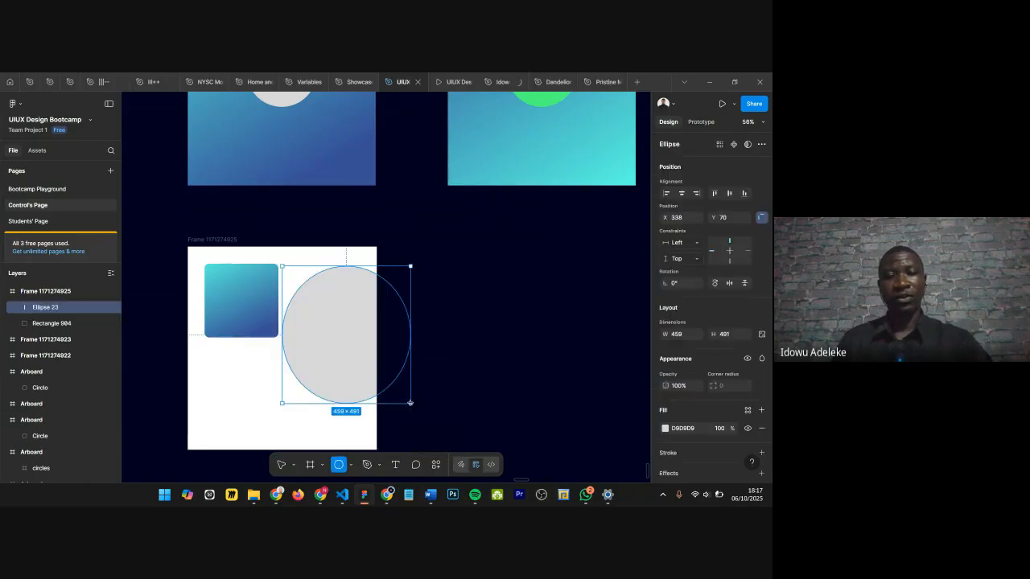
scroll(397, 400, "down", 5)
left_click(533, 300)
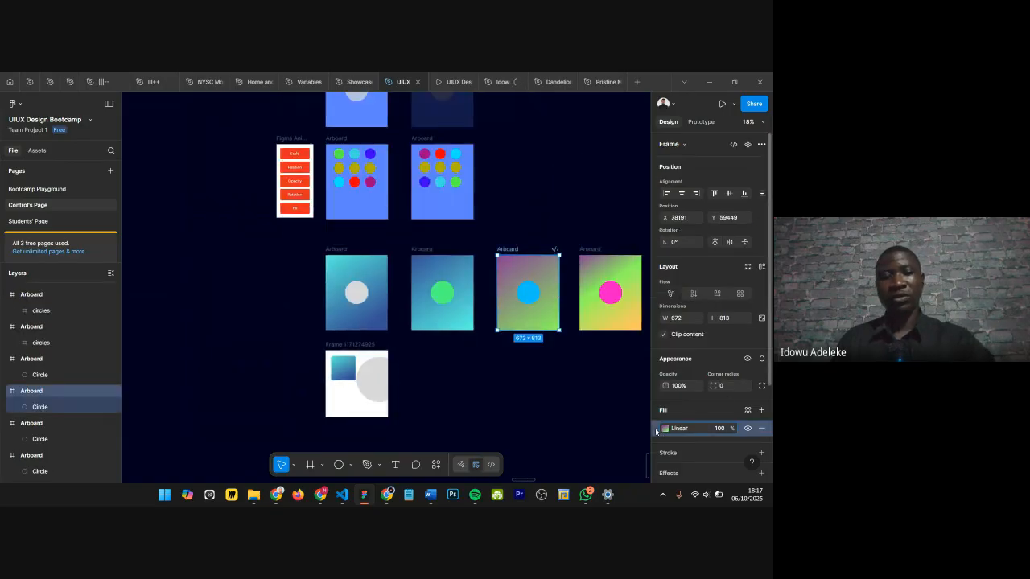
left_click(362, 386)
key("ctrl+v")
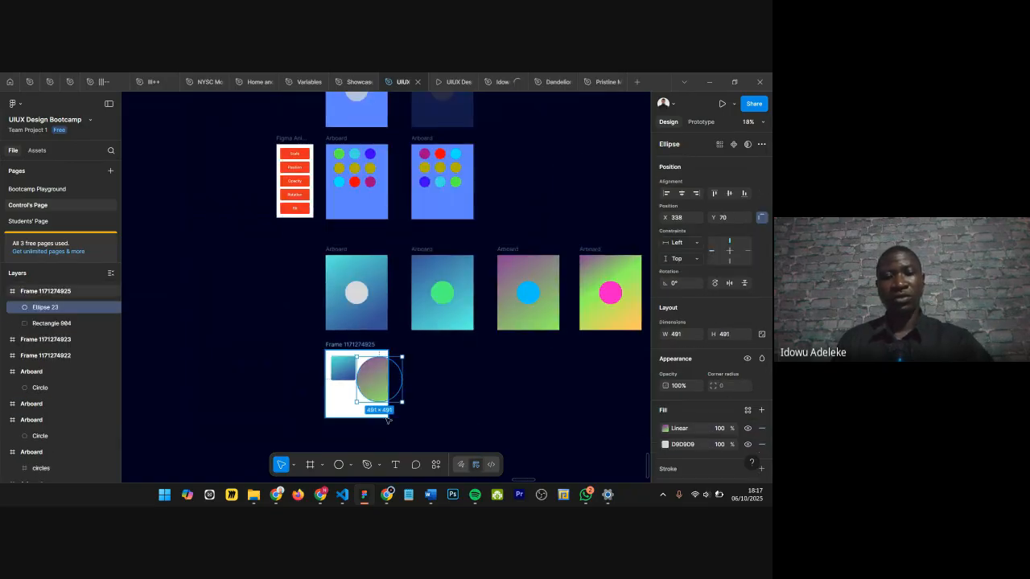
scroll(387, 419, "up", 10)
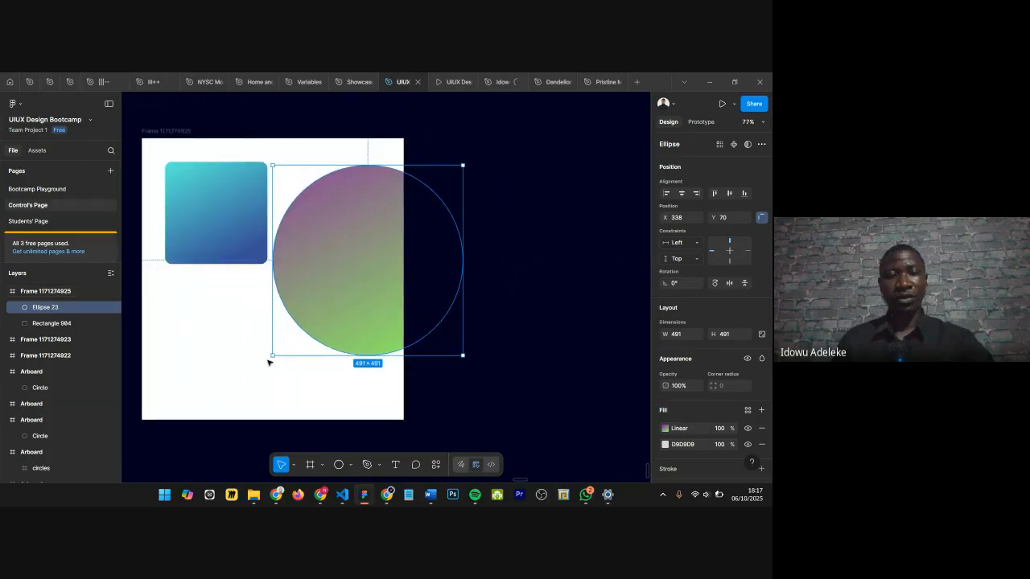
scroll(411, 319, "down", 2)
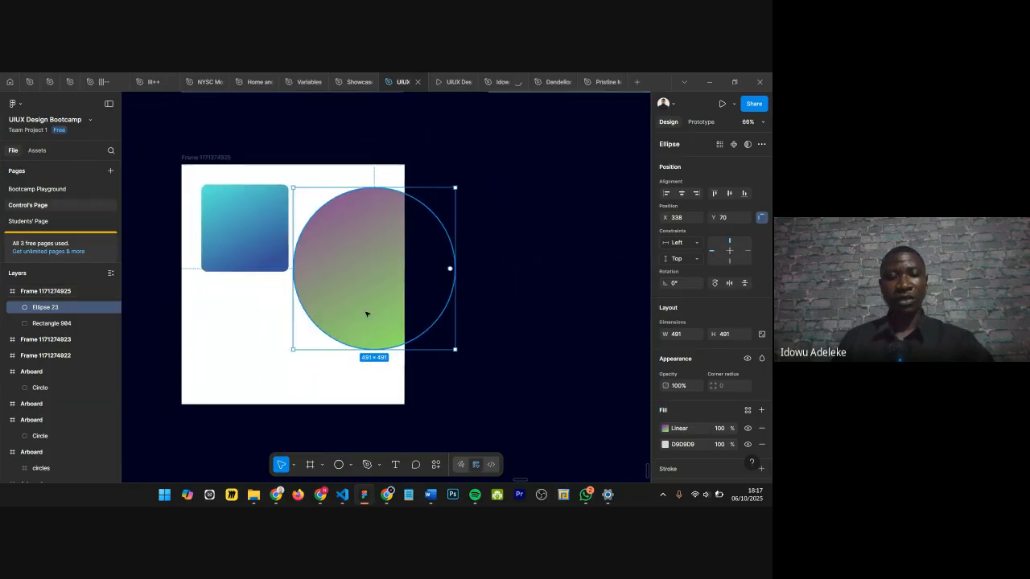
Step: Draw a triangle of about 669 × 469 with the Polygon tool over the new frame's lower part and nest it inside the frame
left_click(294, 377)
left_click(350, 464)
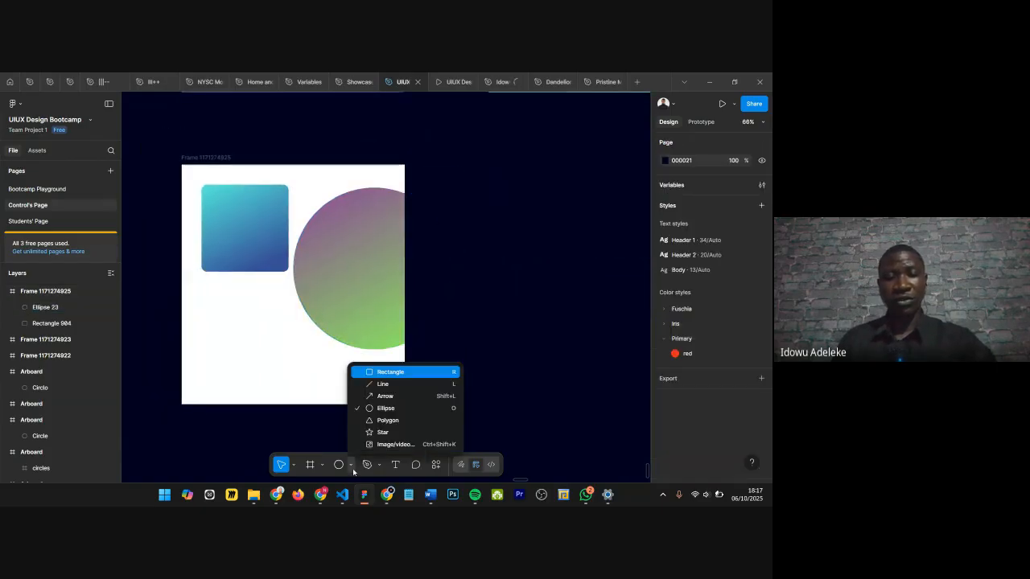
left_click(378, 420)
left_click_drag(173, 296, 394, 450)
scroll(378, 426, "down", 3)
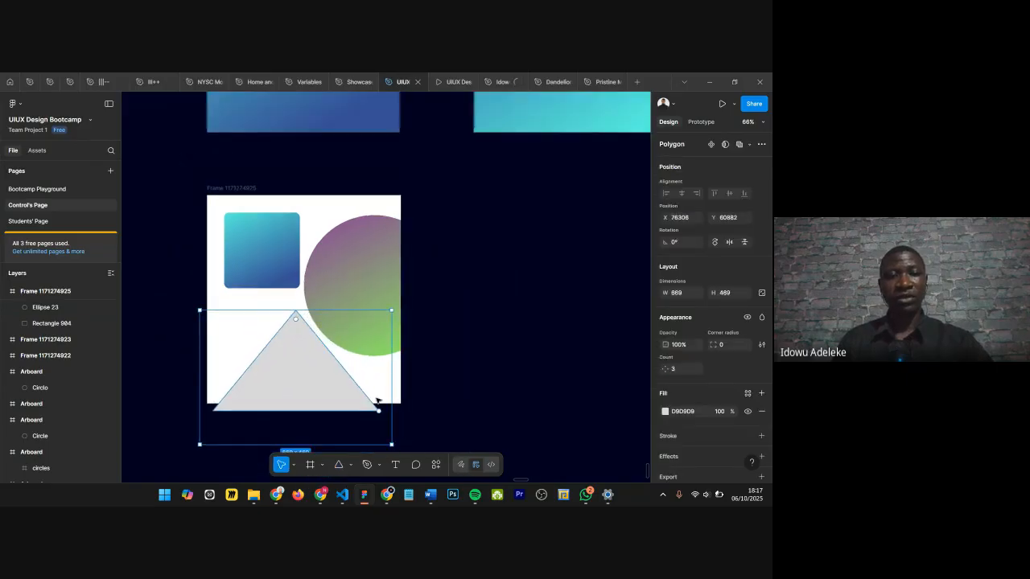
key("Delete")
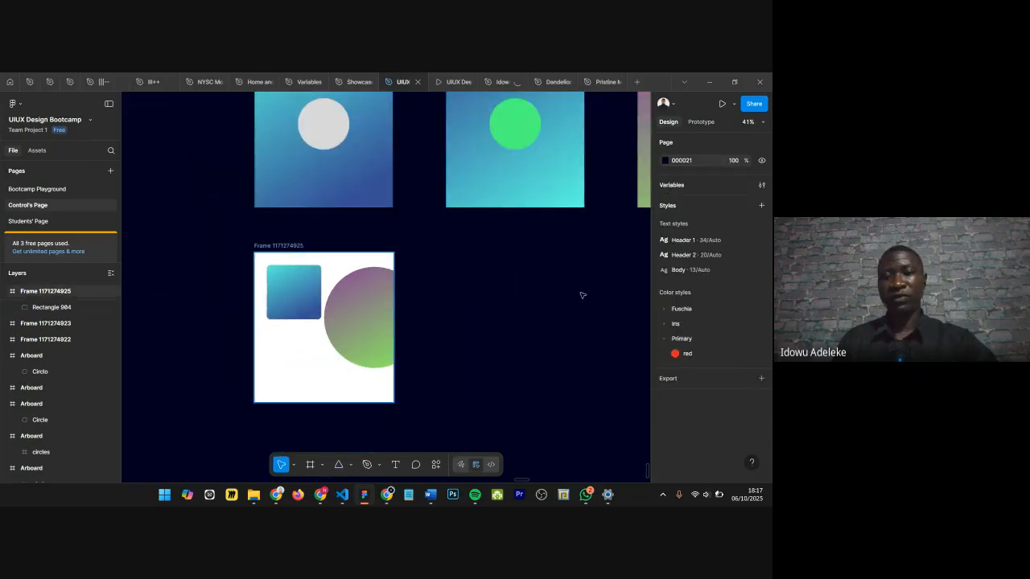
left_click(324, 338)
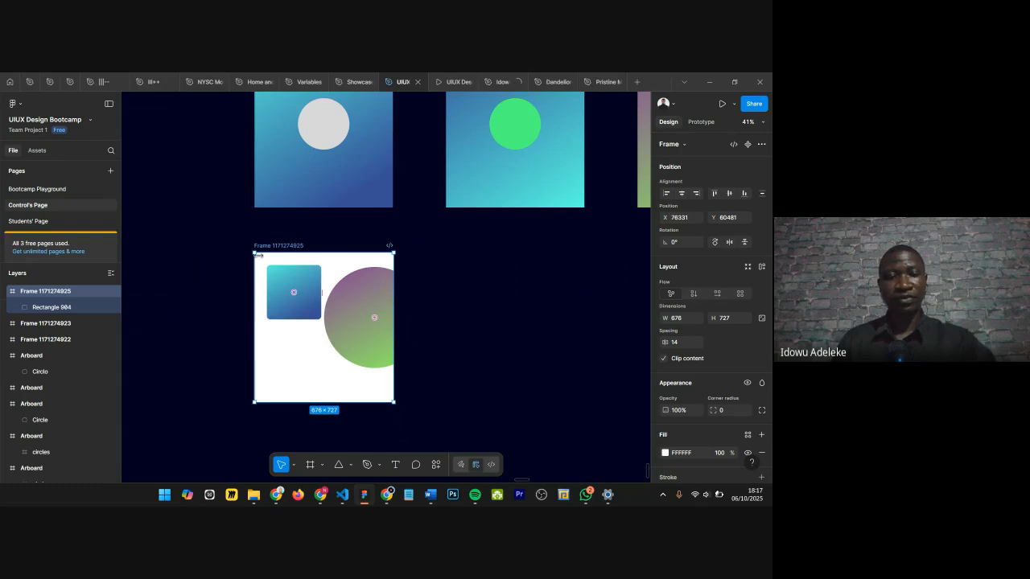
key("ctrl+v")
scroll(308, 382, "up", 2, "ctrl")
scroll(308, 370, "down", 1)
left_click_drag(309, 375, 278, 391)
Step: Copy the pink-circle artboard's three-stop linear gradient onto the triangle in the new frame
scroll(275, 394, "down", 3, "ctrl")
scroll(275, 394, "down", 2, "ctrl")
scroll(345, 386, "right", 5)
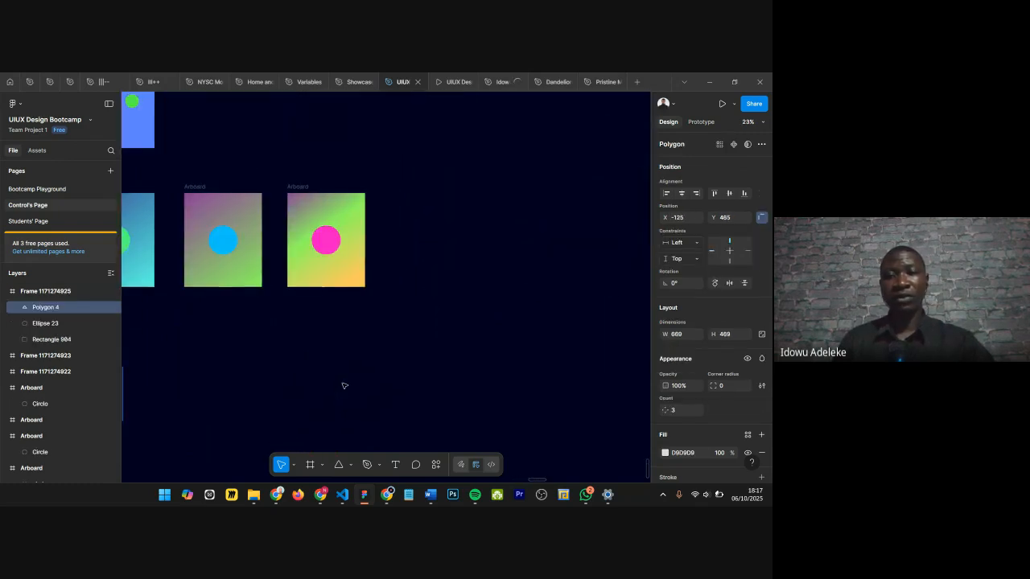
scroll(349, 380, "left", 3)
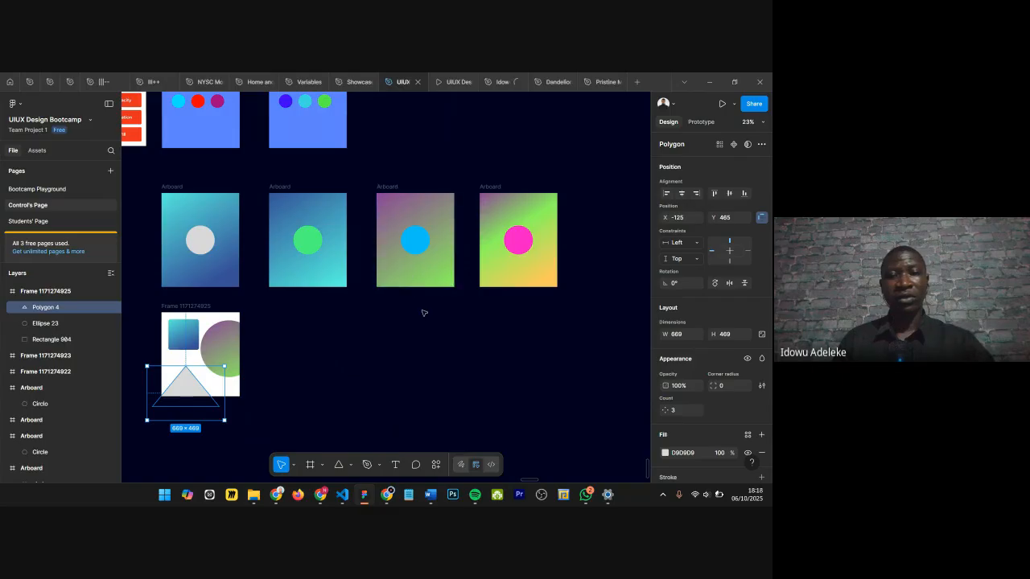
left_click(486, 271)
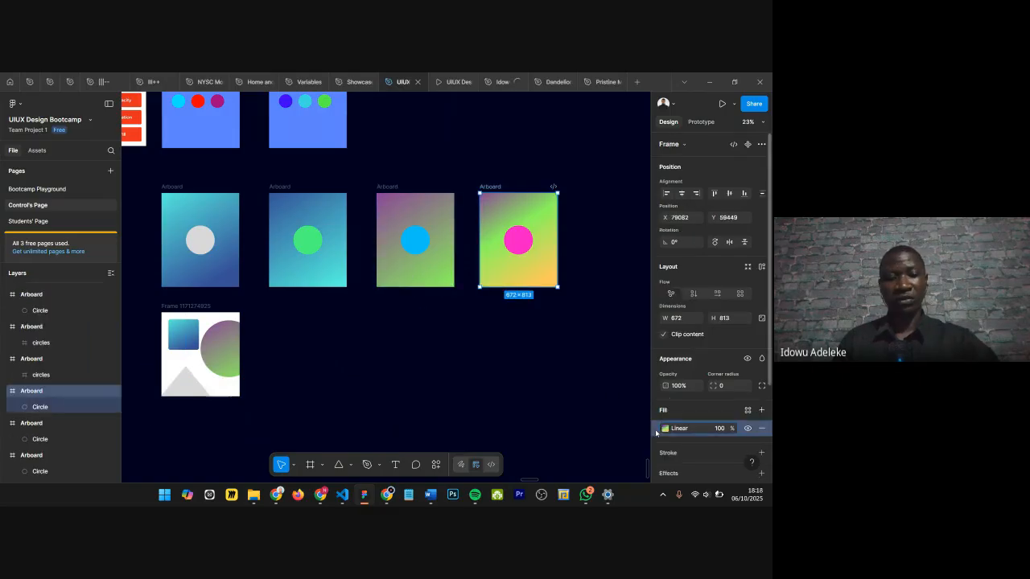
scroll(158, 416, "up", 3, "ctrl")
left_click(204, 361)
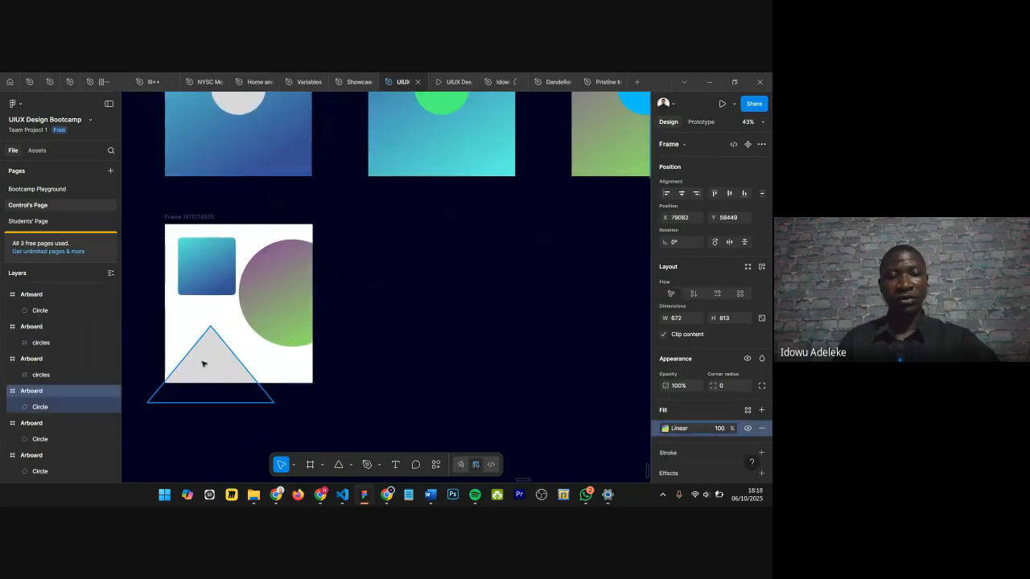
key("ctrl+v")
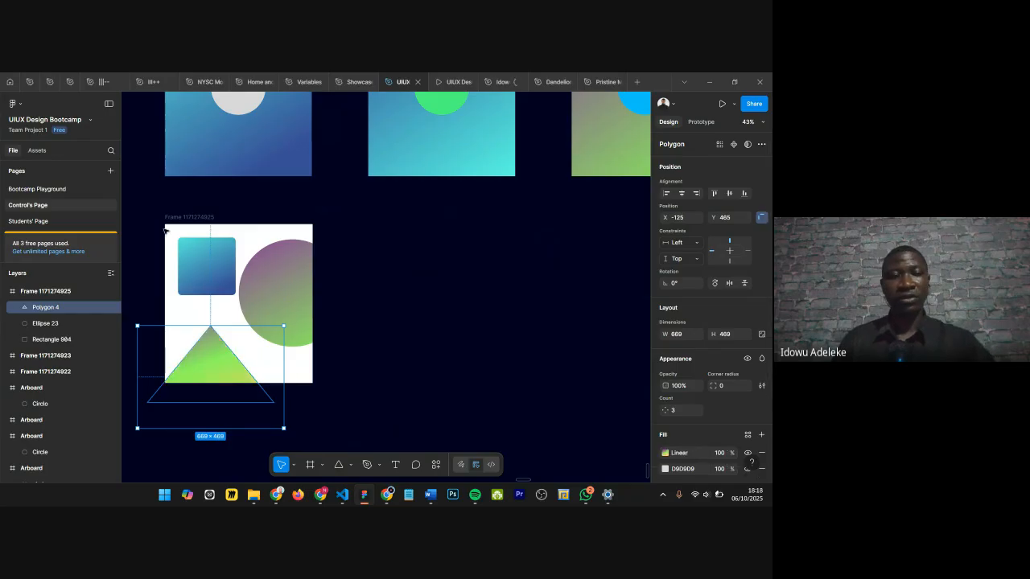
Step: Stretch the triangle to about 572 high and place an enlarged duplicate of the gradient square, about 638 × 433, behind the circle and triangle
left_click_drag(184, 326, 182, 303)
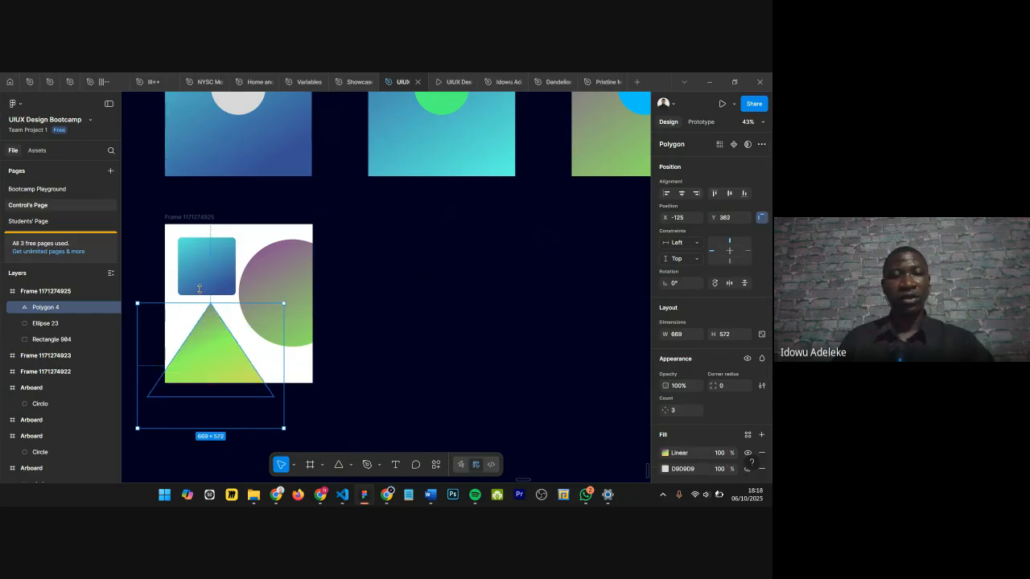
left_click_drag(211, 258, 292, 266)
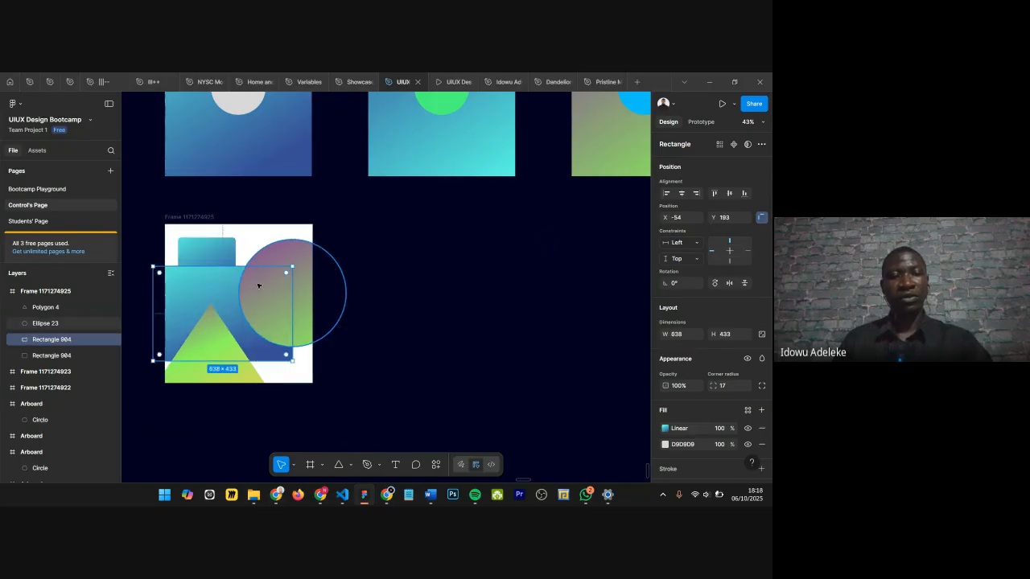
left_click(254, 210)
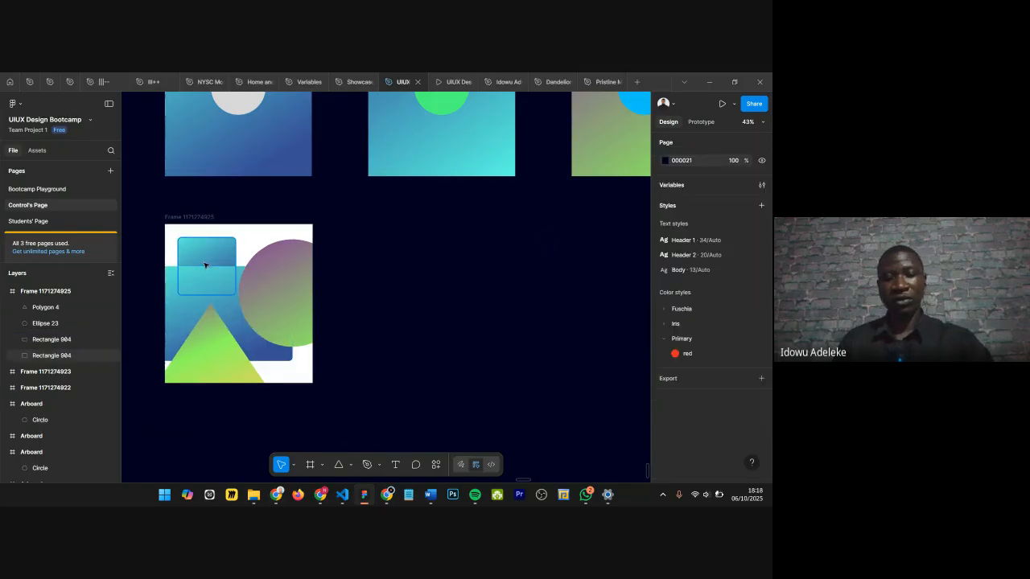
Step: Draw a rectangle of about 771 × 276 across the frame's full width, overhanging both sides
key("r")
mouse_move(158, 215)
left_mouse_down()
mouse_move(289, 275)
mouse_move(327, 276)
left_mouse_up()
key("v")
mouse_move(249, 252)
left_mouse_down()
mouse_move(252, 284)
mouse_move(248, 271)
mouse_move(234, 279)
mouse_move(244, 309)
mouse_move(239, 290)
left_mouse_up()
key("Delete")
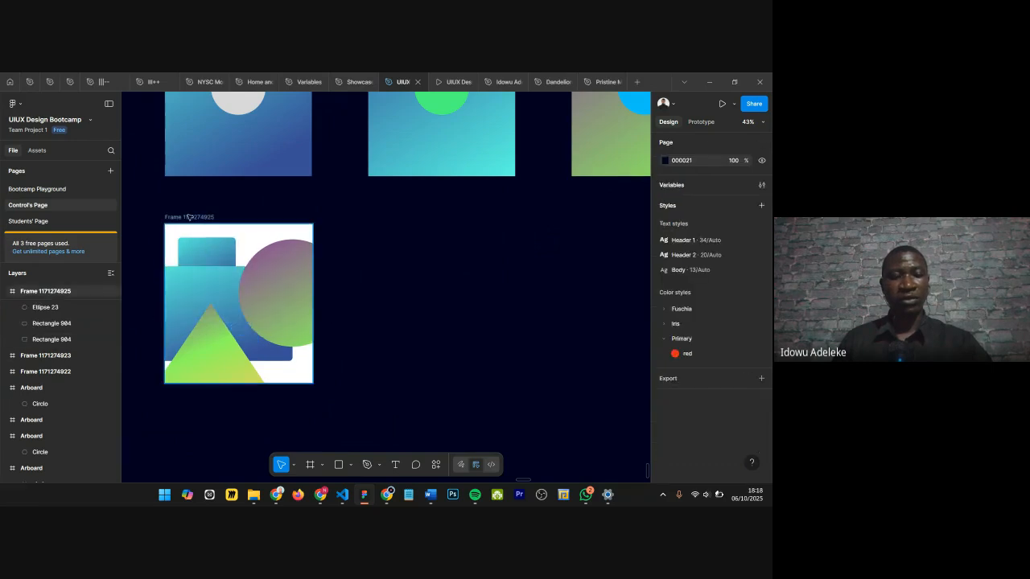
left_click(188, 217)
key("ctrl+z")
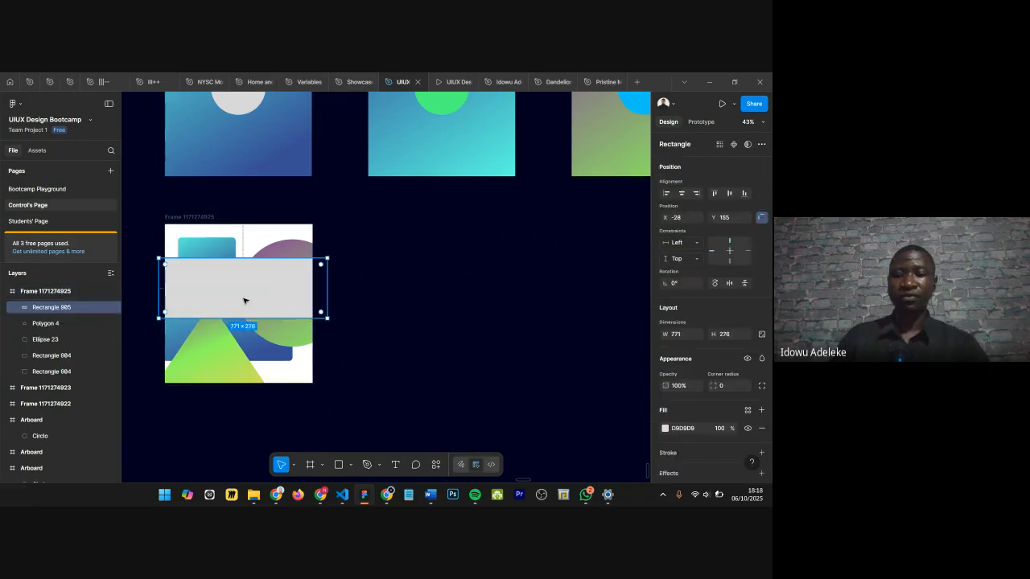
Step: Send the new rectangle behind all the other shapes and nudge it up to Y 5 in the frame
key("[")
key("shift+Up")
key("shift+Up")
key("shift+Up")
key("shift+Up")
key("shift+Up")
key("shift+Up")
key("shift+Up")
key("shift+Up")
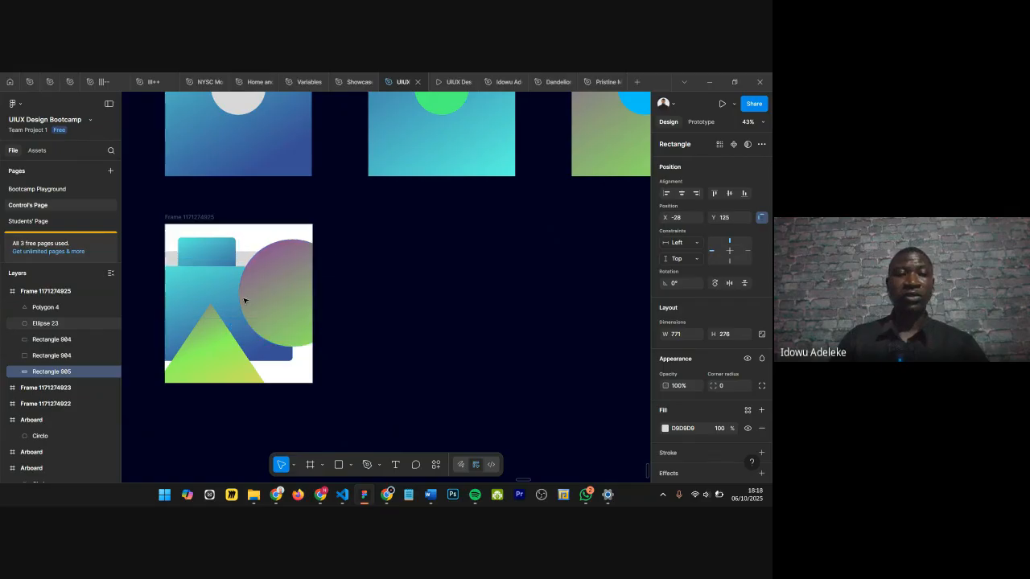
key("shift+Up")
key("shift+Up")
key("shift+Up")
key("shift+Up")
key("shift+Up")
key("shift+Up")
key("shift+Up")
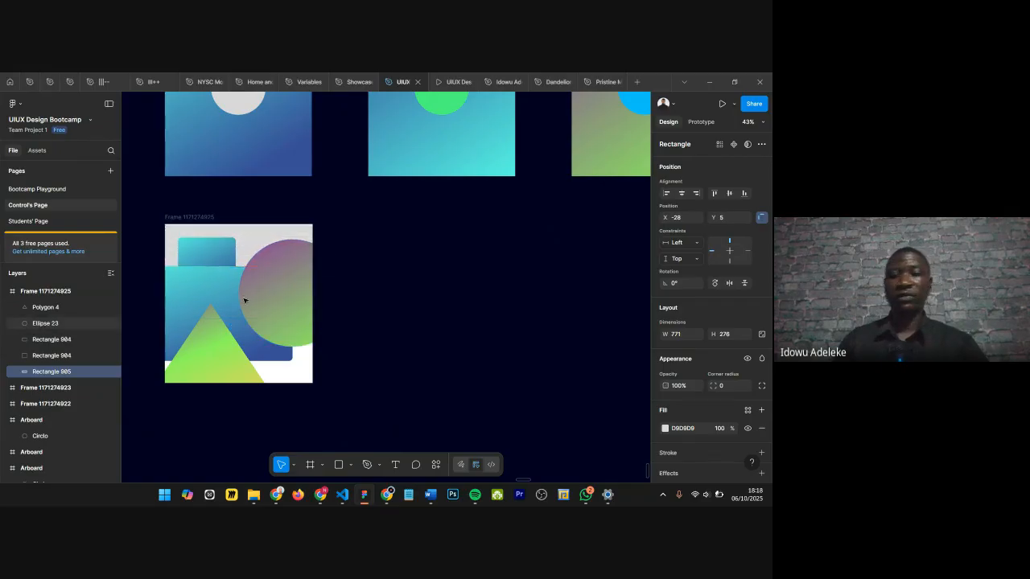
Step: Give the back rectangle a linear gradient fill from BA1616 at 0% to AE1D1D at 100%
left_click(664, 428)
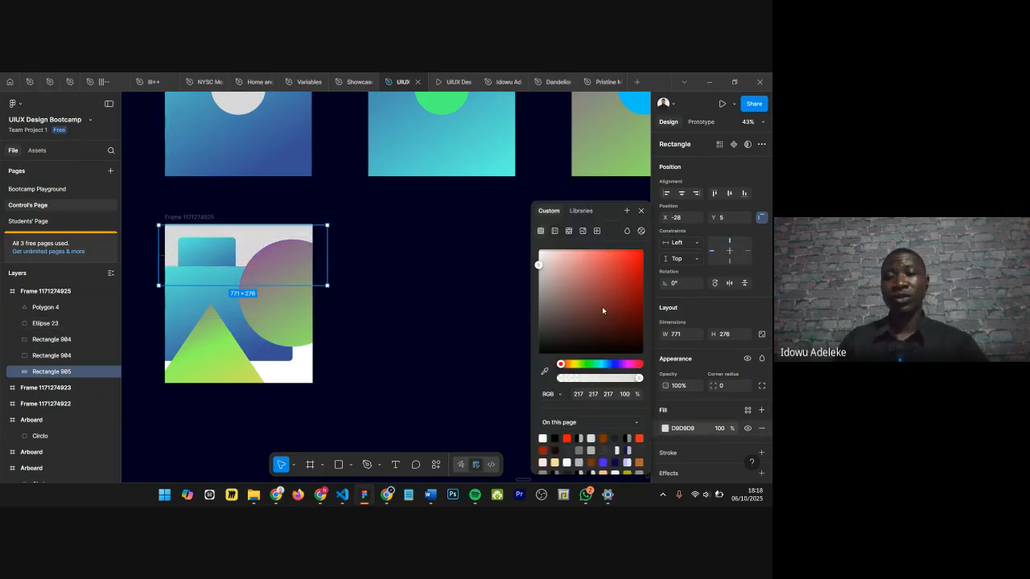
left_click_drag(608, 302, 628, 281)
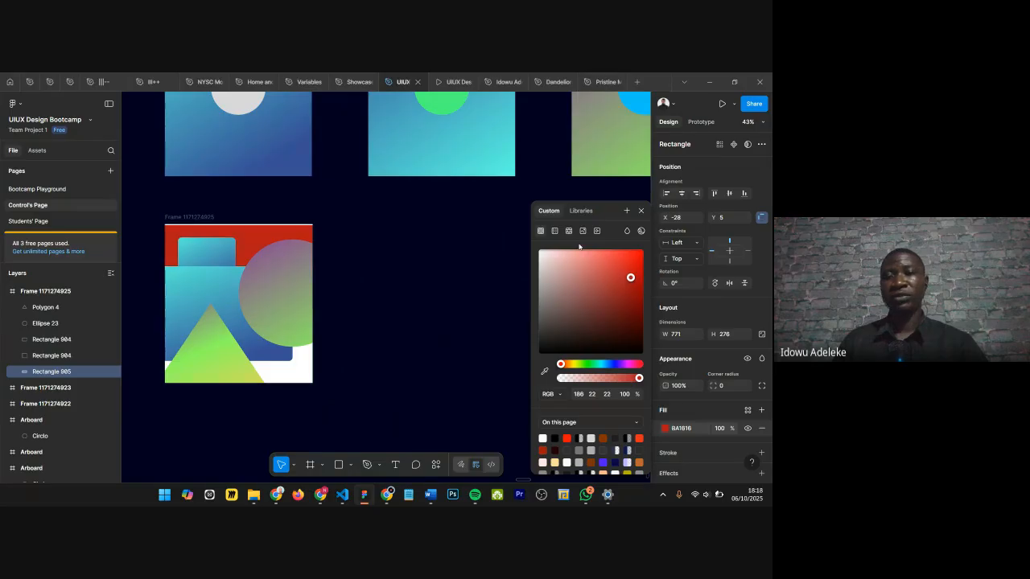
left_click(555, 232)
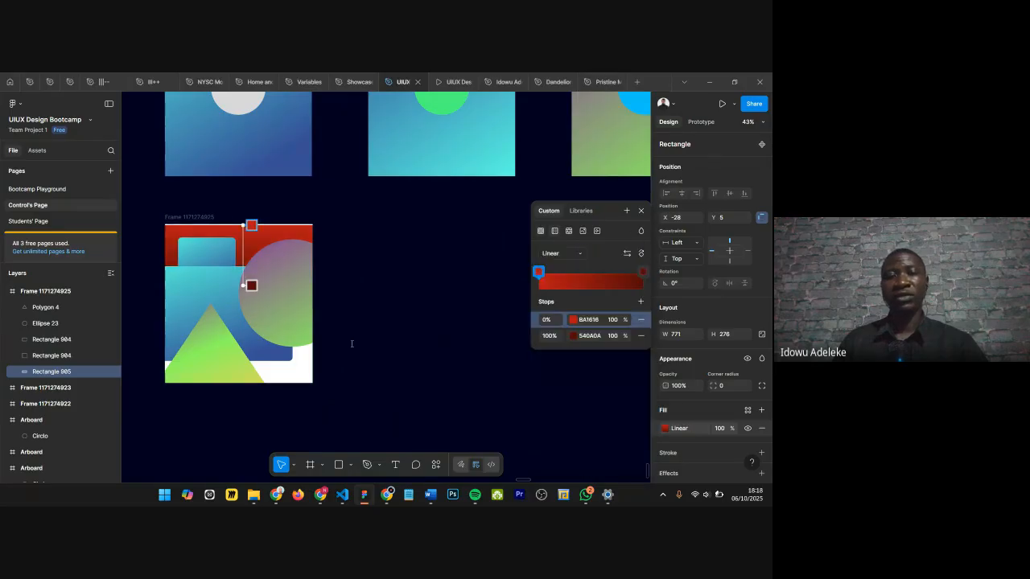
left_click(573, 337)
left_click_drag(493, 334, 487, 302)
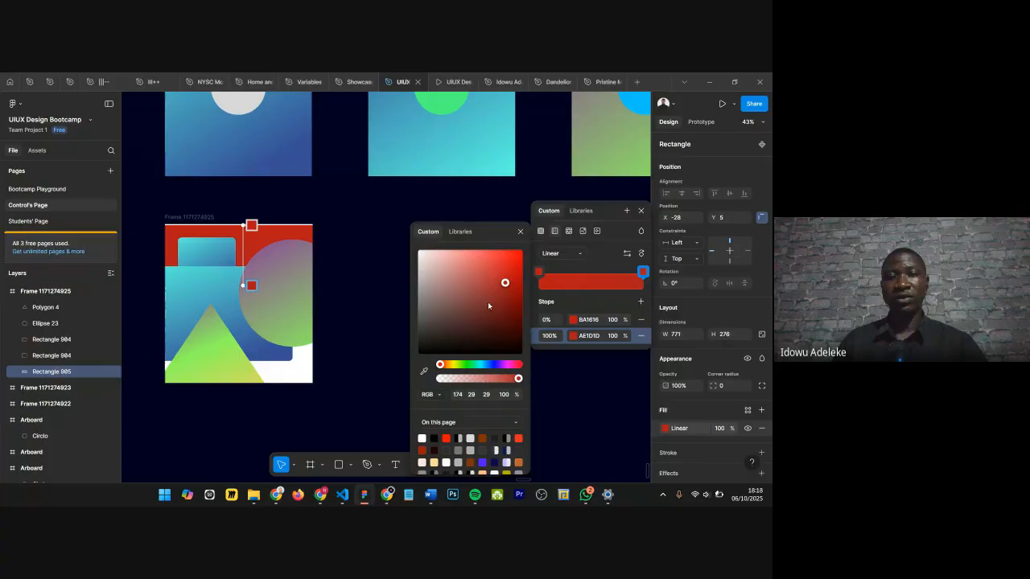
left_click(555, 233)
left_click(559, 254)
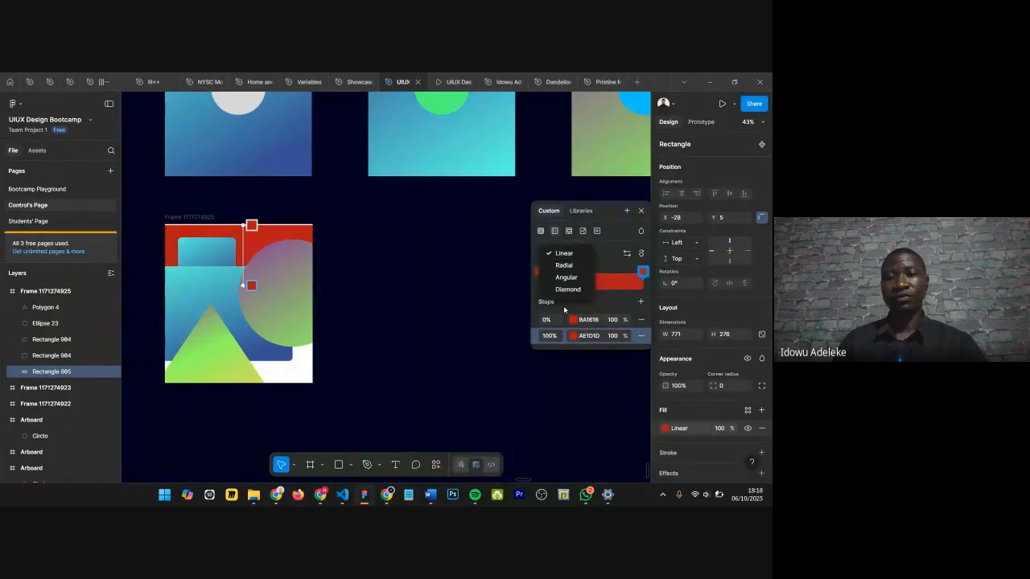
left_click(648, 276)
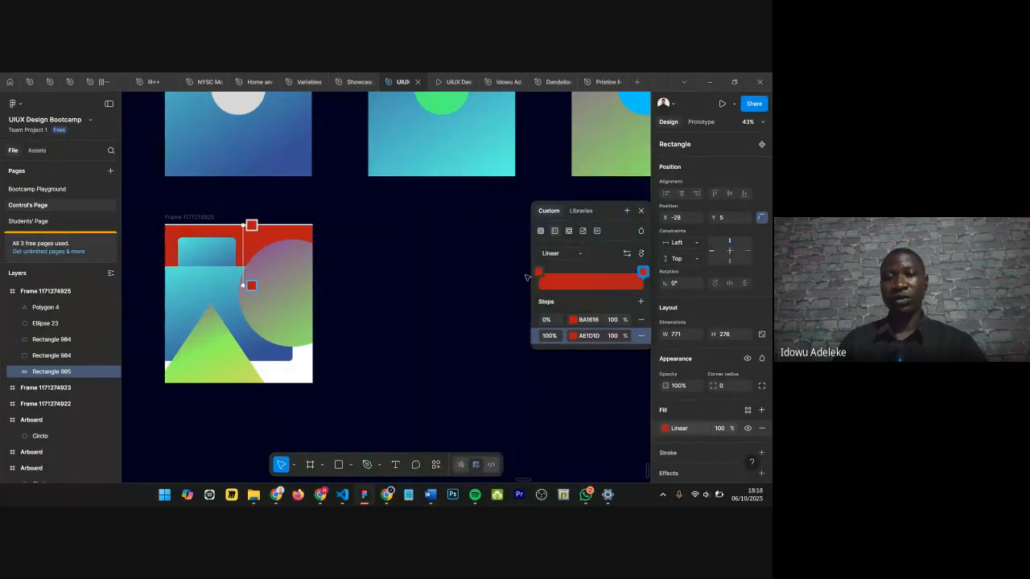
Step: Recolour the back rectangle's gradient stops to light pink F98888 at 0% and ochre AE841D at 100%
left_click(573, 320)
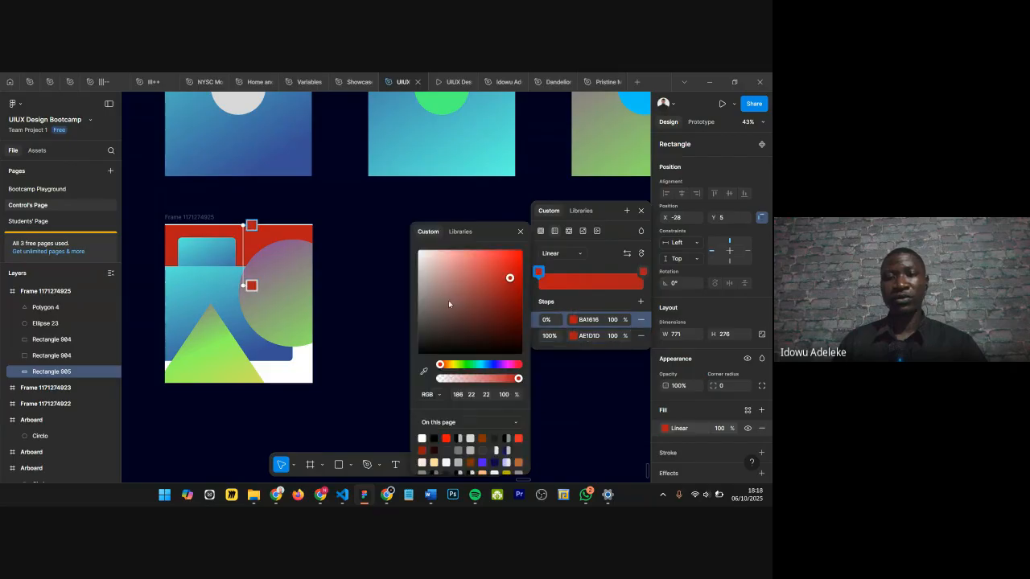
left_click_drag(509, 277, 465, 252)
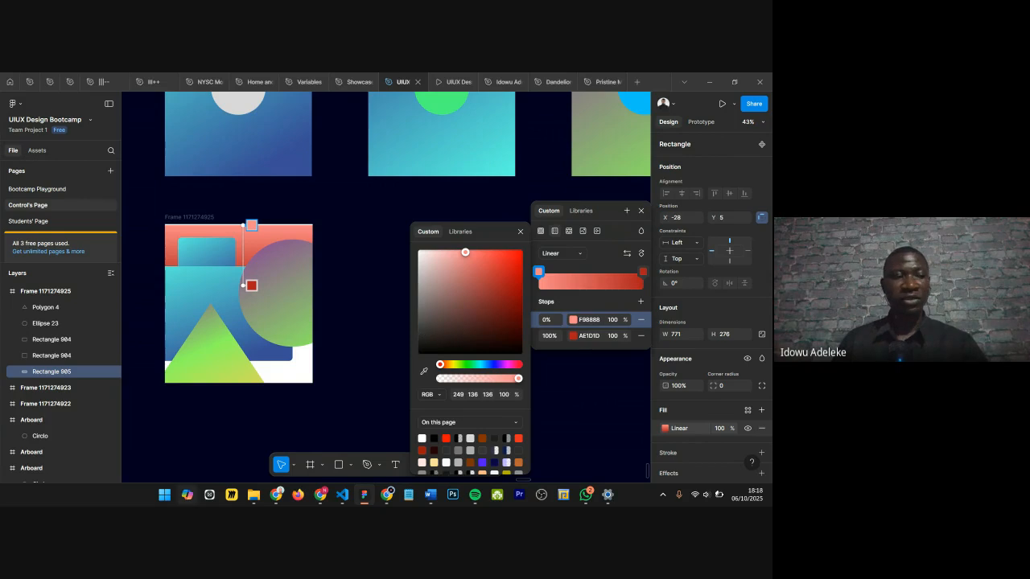
scroll(214, 289, "up", 3)
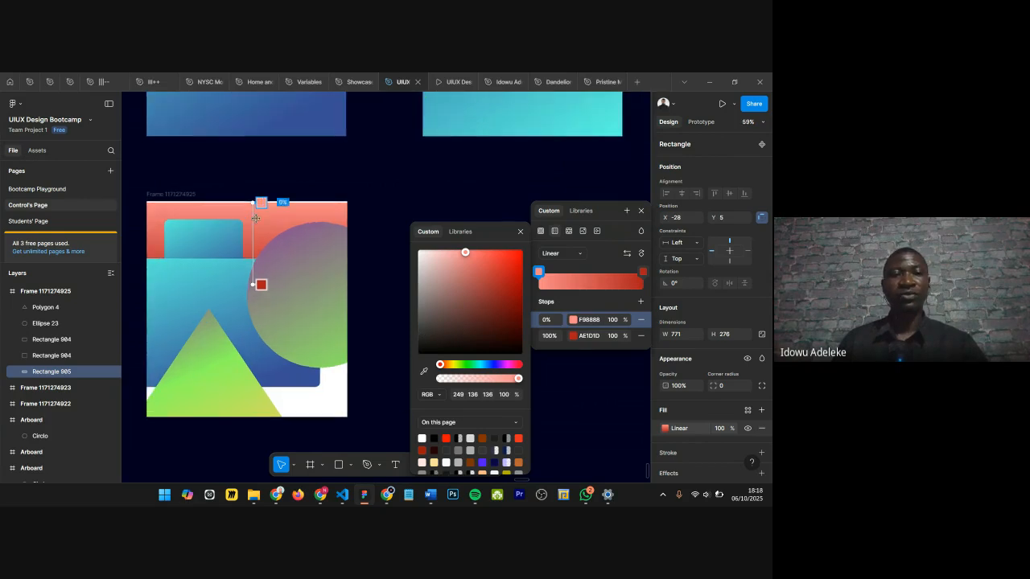
scroll(252, 218, "down", 2)
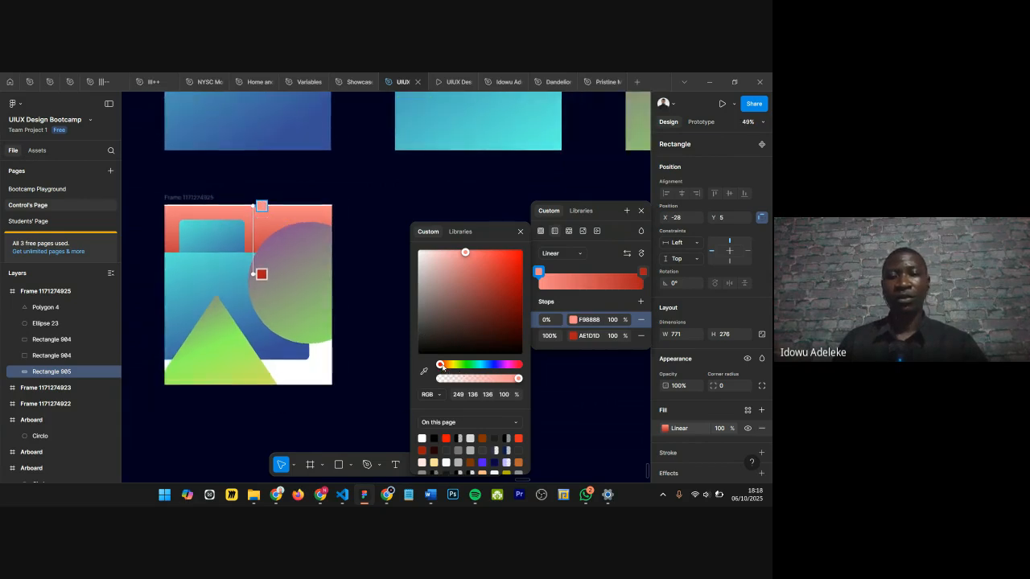
left_click(261, 273)
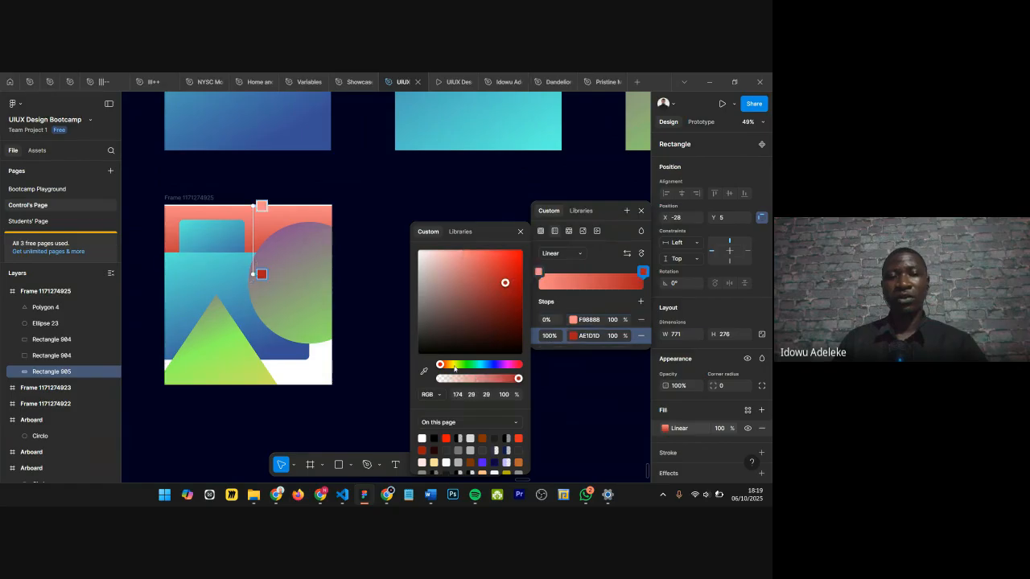
left_click_drag(440, 364, 449, 365)
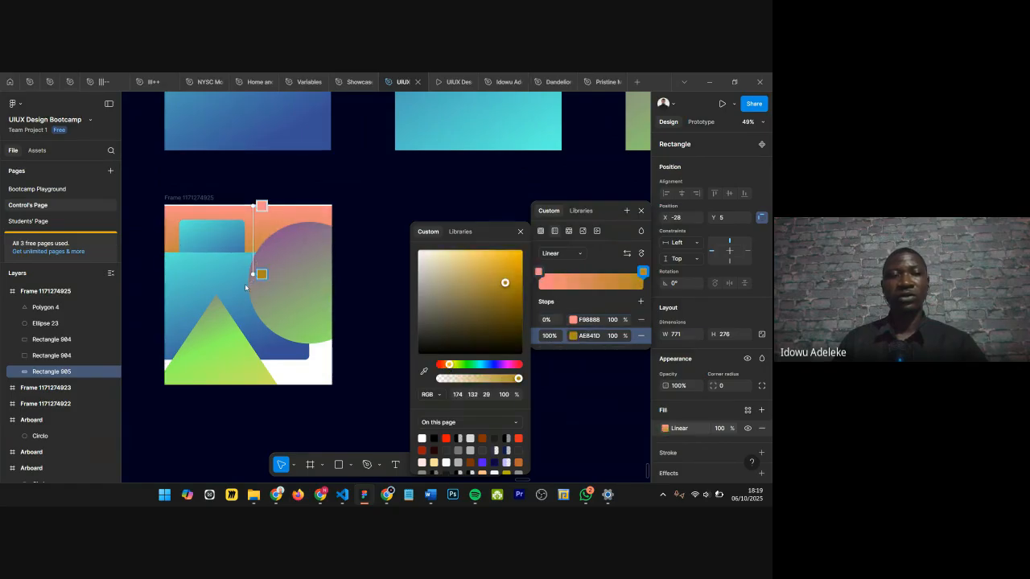
left_click(641, 211)
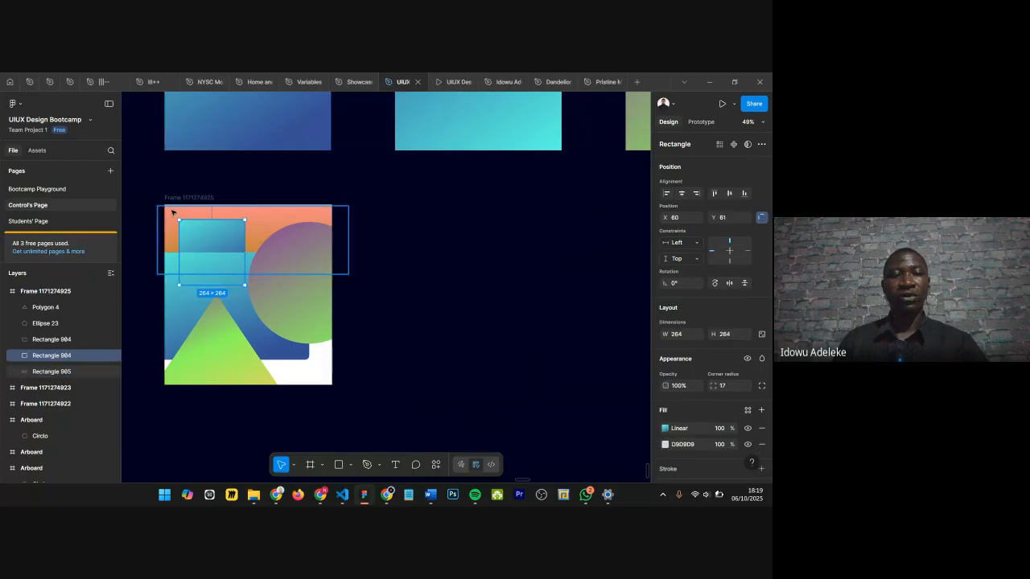
Step: Extend the back rectangle's upper edge beyond the frame, making it about 771 × 335
left_click_drag(172, 194, 172, 192)
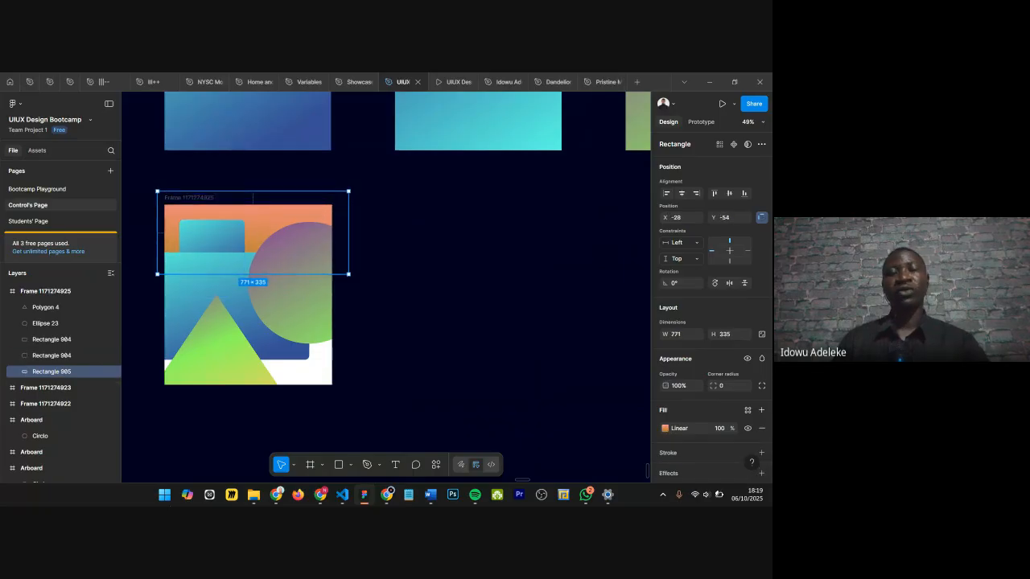
scroll(284, 313, "up", 2)
scroll(426, 309, "down", 4)
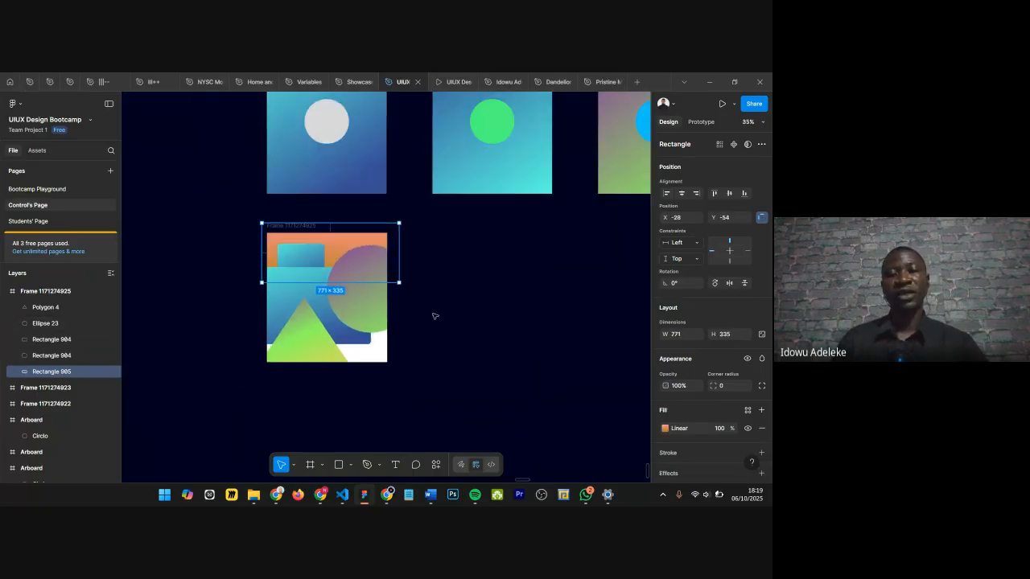
Step: Select all five shapes in the frame and apply a Layer blur effect to them
scroll(378, 366, "up", 3)
scroll(266, 313, "up", 2)
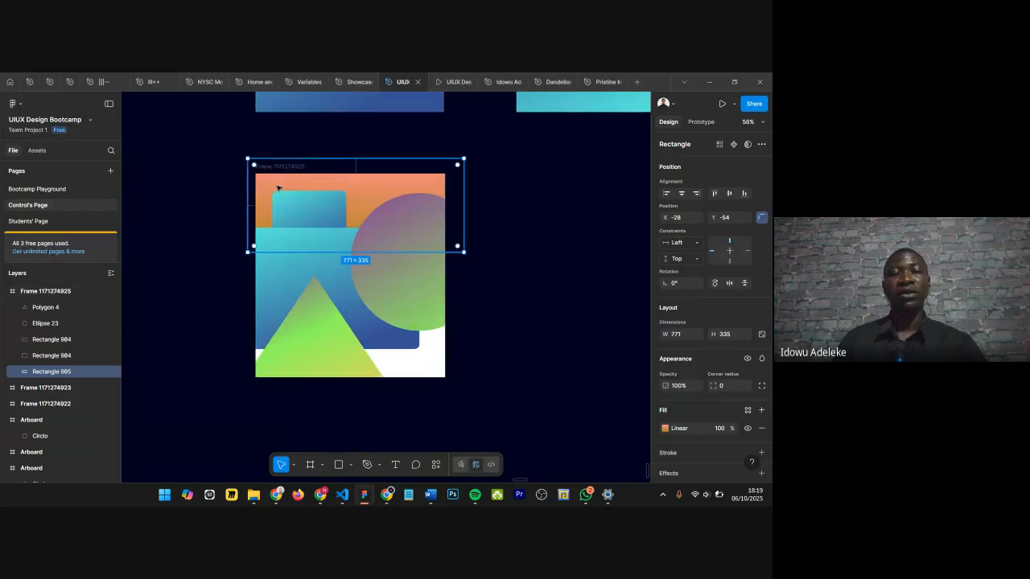
left_click(378, 259, "shift")
left_click(269, 276, "shift")
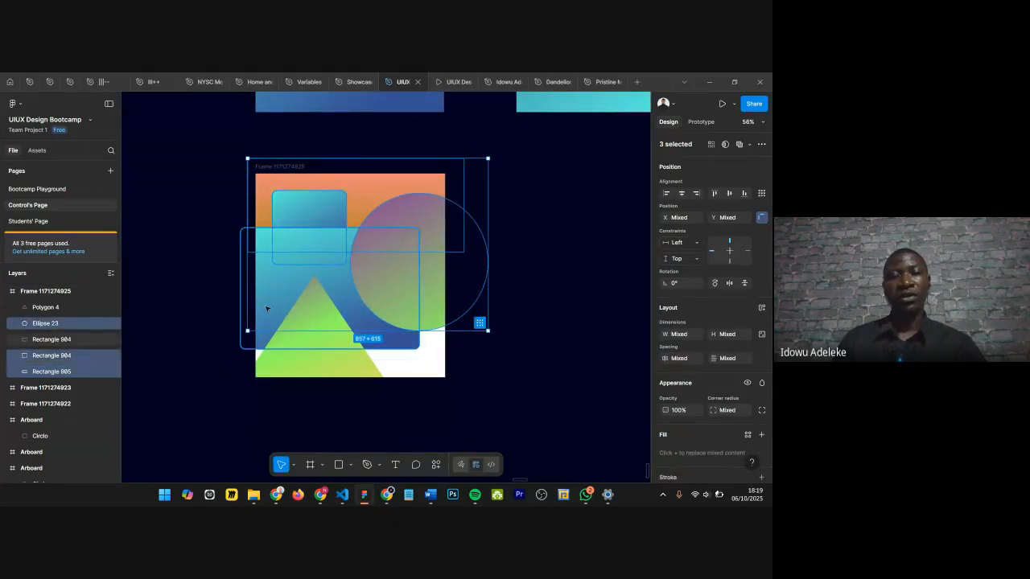
left_click(299, 306, "shift")
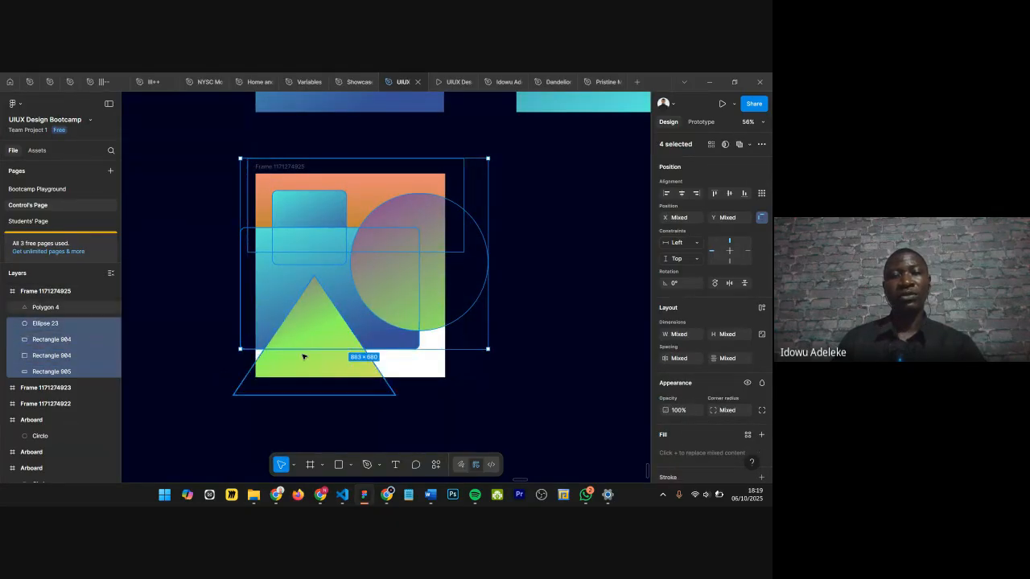
left_click(325, 302, "shift")
scroll(716, 341, "down", 5)
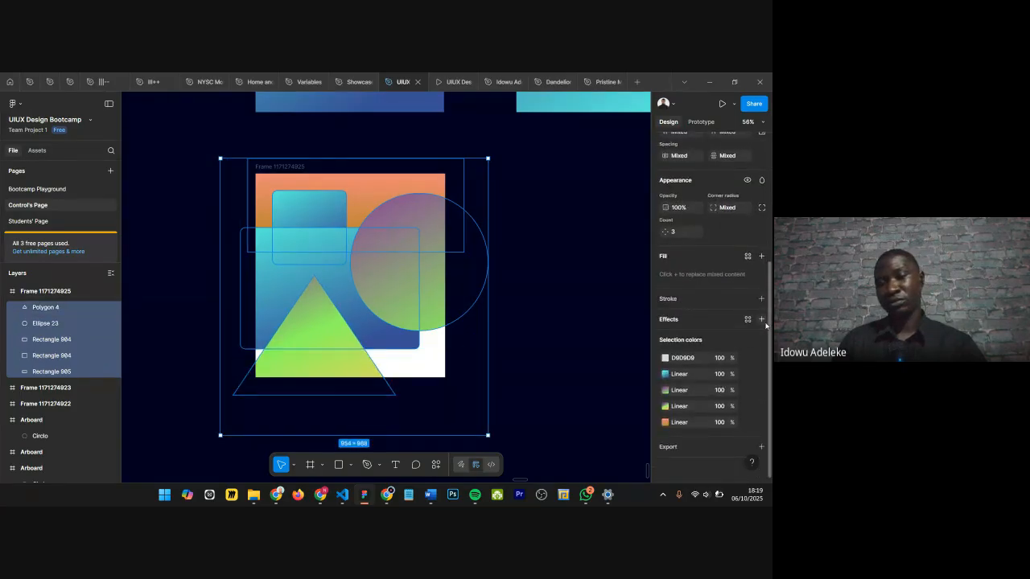
left_click(761, 320)
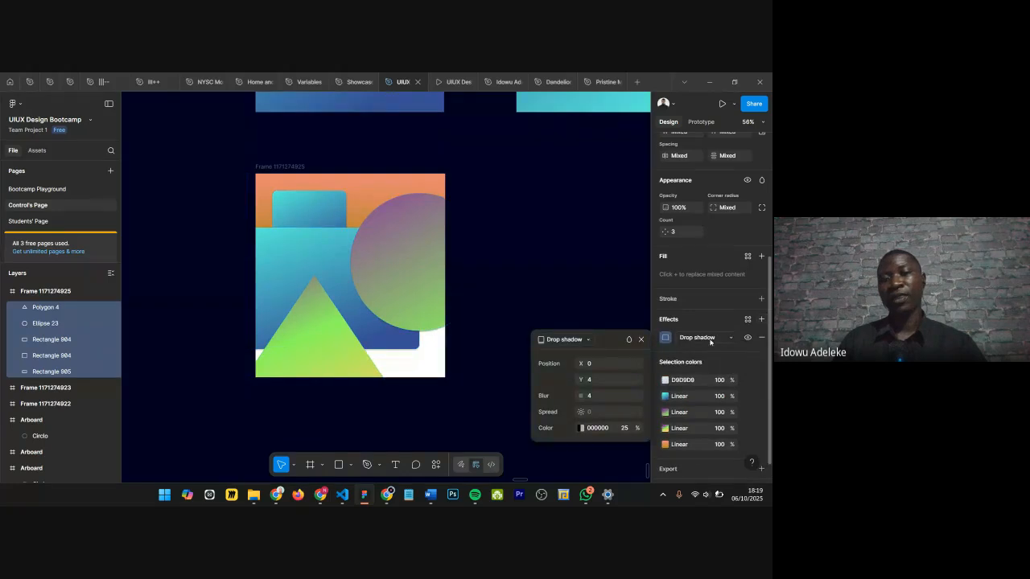
left_click(710, 342)
left_click(692, 349)
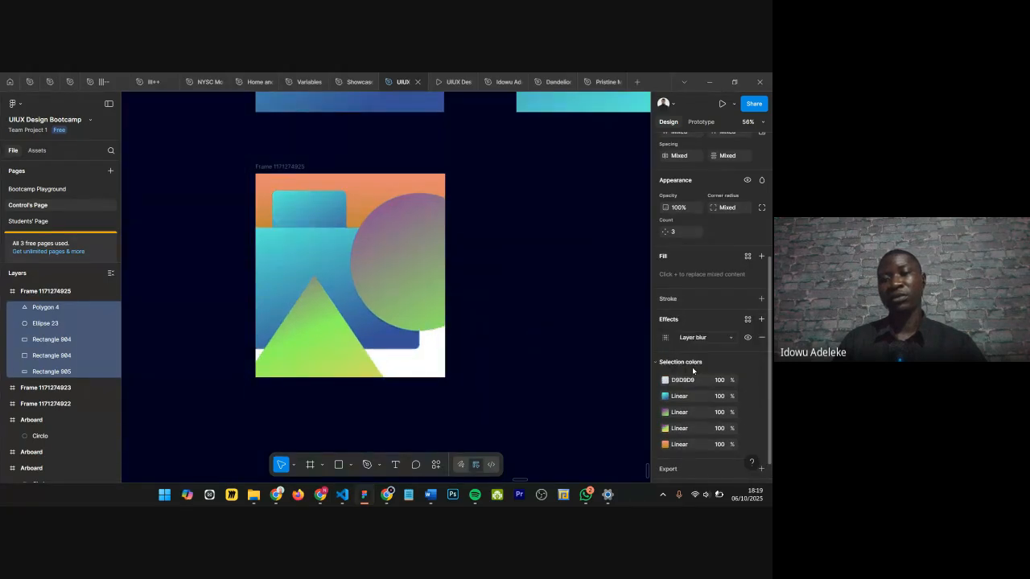
Step: Set the shapes' uniform layer blur to 200
left_click(665, 338)
left_click_drag(580, 378, 418, 465)
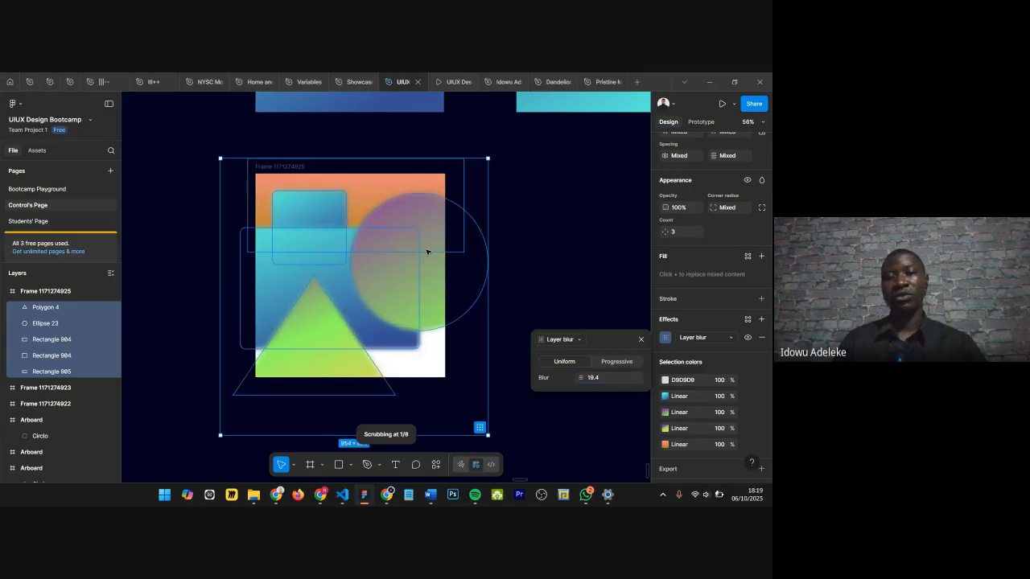
type("2")
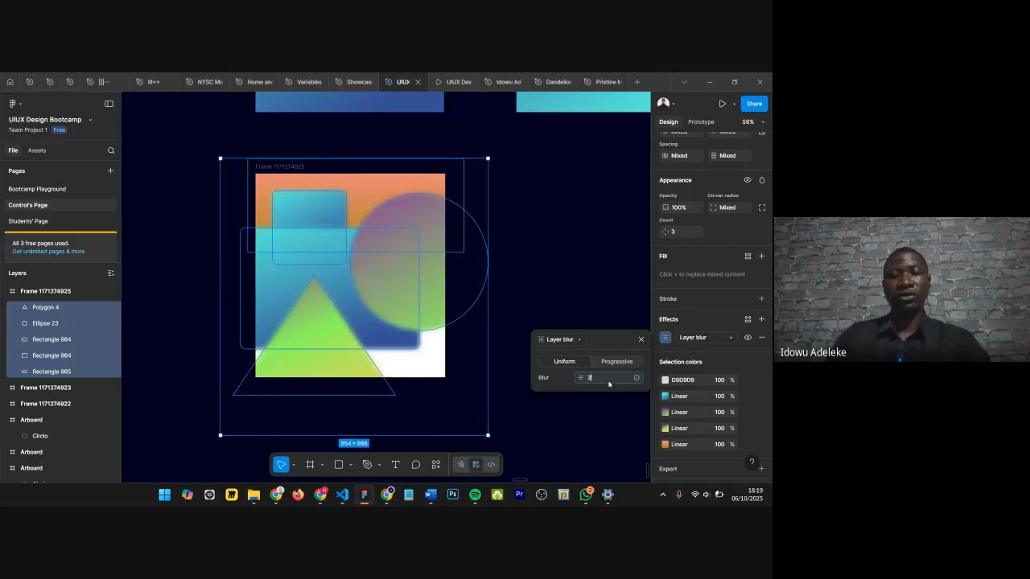
type("00")
key("Return")
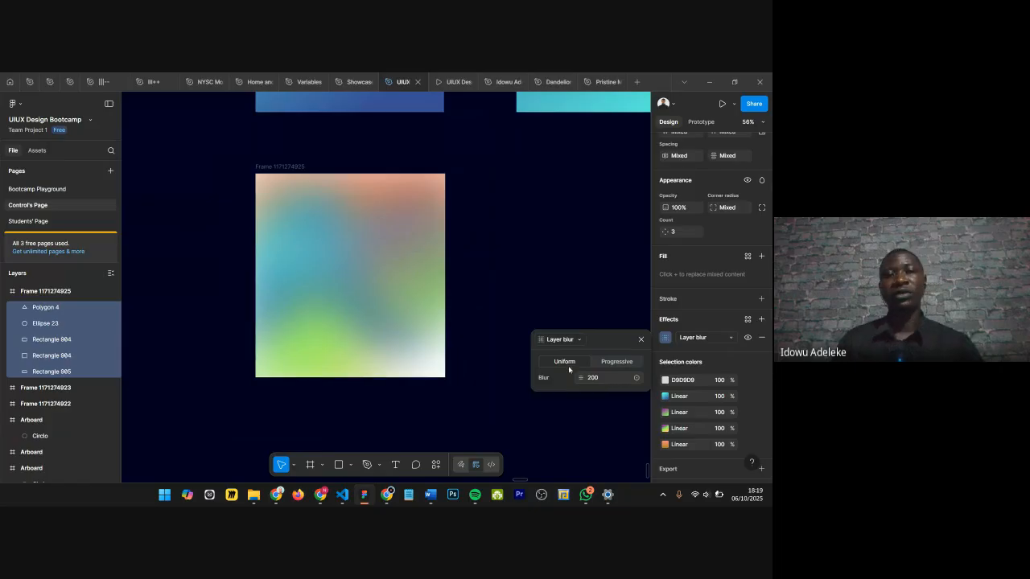
left_click(641, 339)
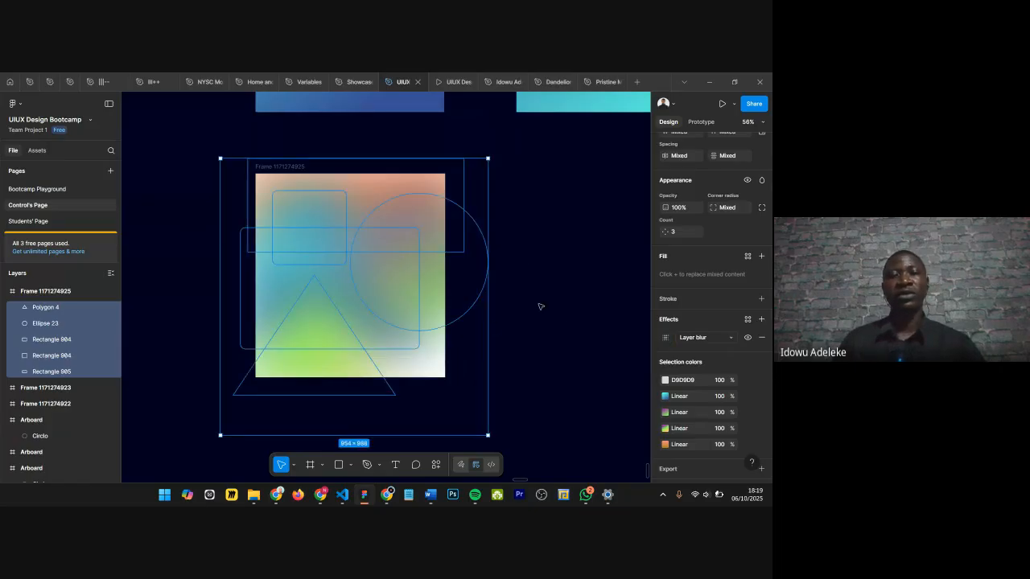
Step: Lower the opacity of the five blurred shapes to 70%
scroll(524, 262, "down", 3)
scroll(406, 241, "up", 4)
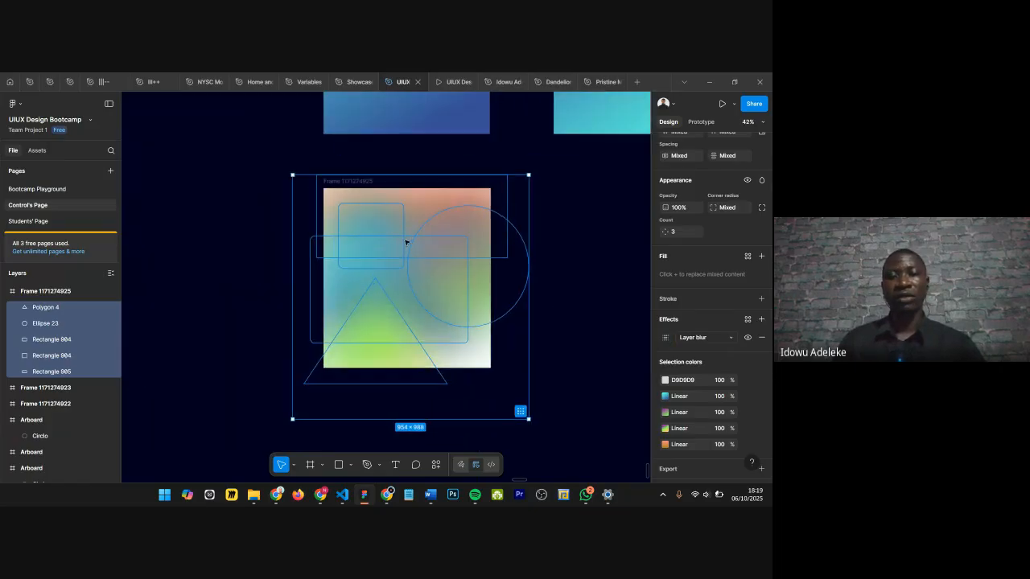
key("7")
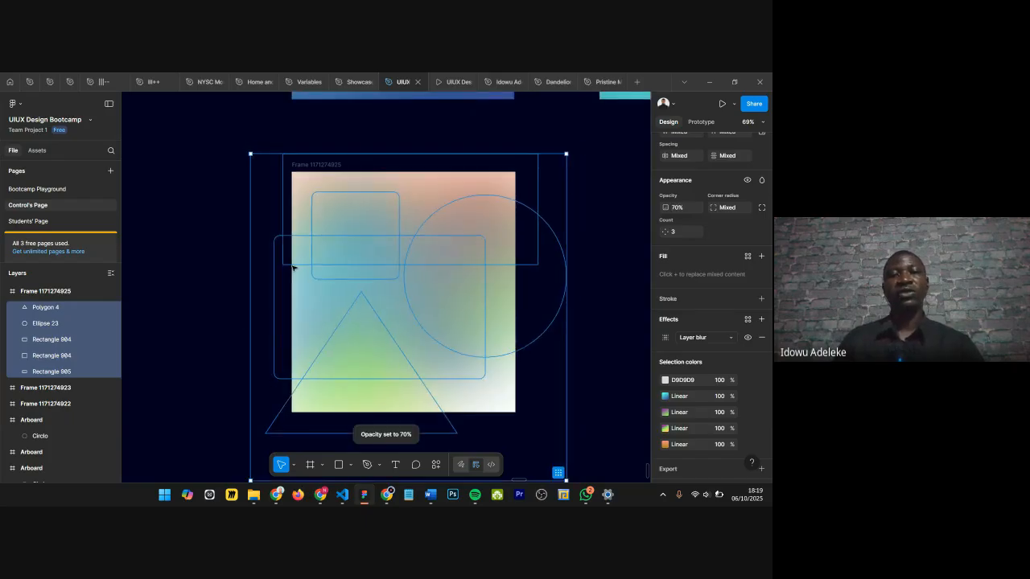
scroll(294, 265, "down", 4)
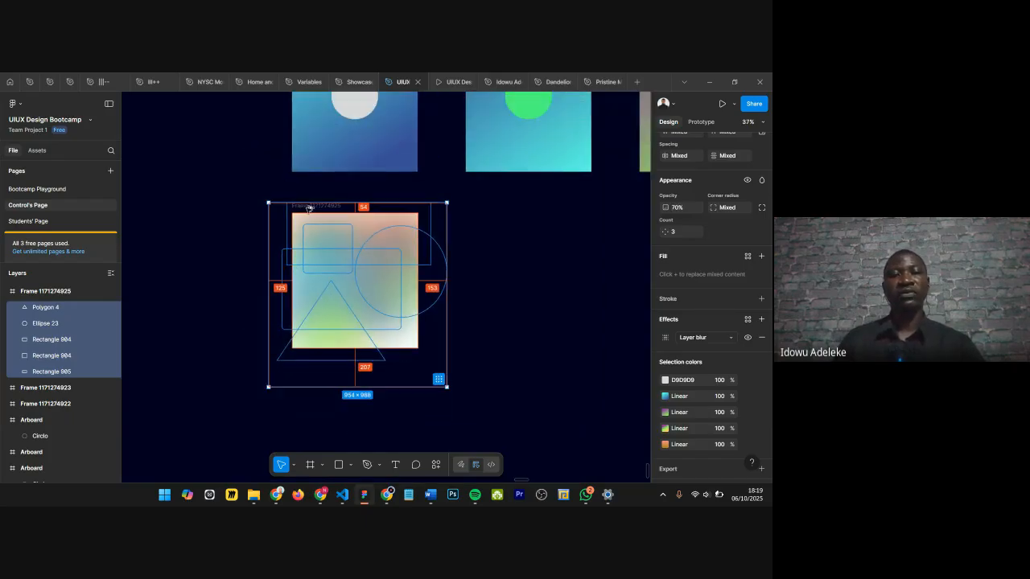
Step: Duplicate the blurred gradient frame and place the copy beside the original
left_click_drag(309, 208, 461, 235)
key("ctrl+z")
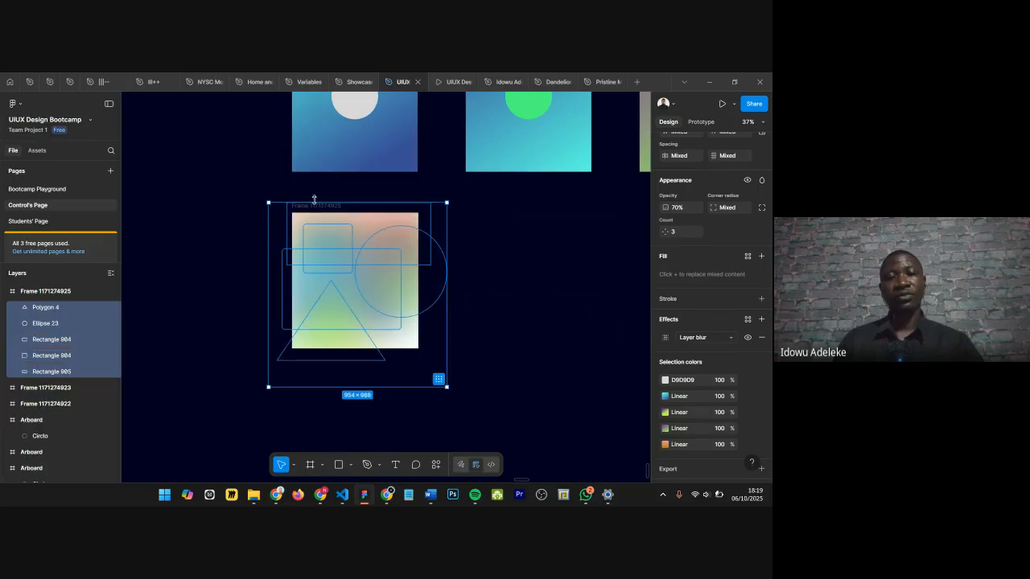
left_click(320, 197)
left_click(312, 206)
mouse_move(470, 225)
left_mouse_down()
mouse_move(489, 220)
mouse_move(472, 205)
left_mouse_up()
Step: Rotate the two large rectangles and the triangle in the copied frame together to about -107°
left_click(475, 260)
left_click(536, 230, "shift")
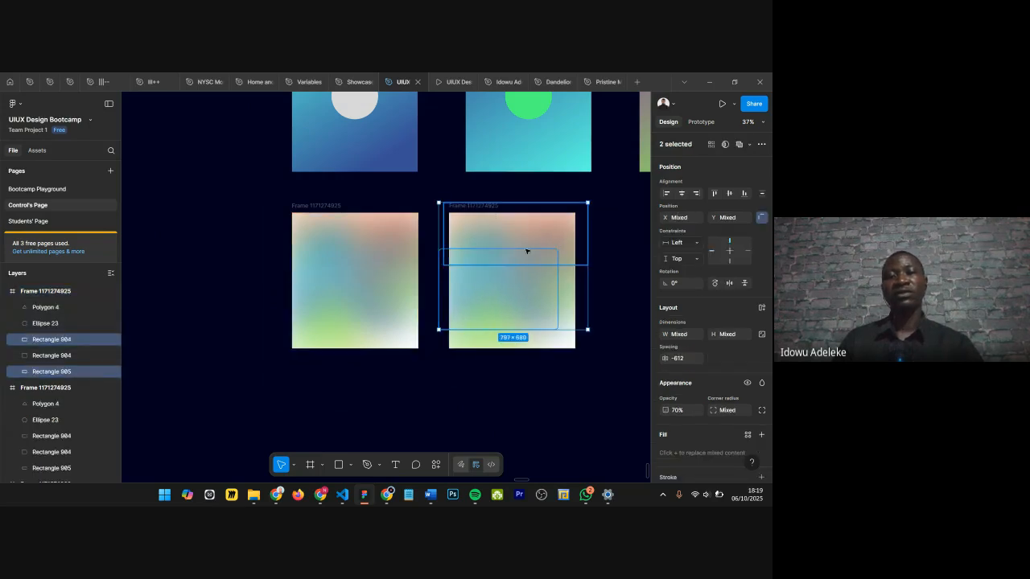
left_click(492, 326, "shift")
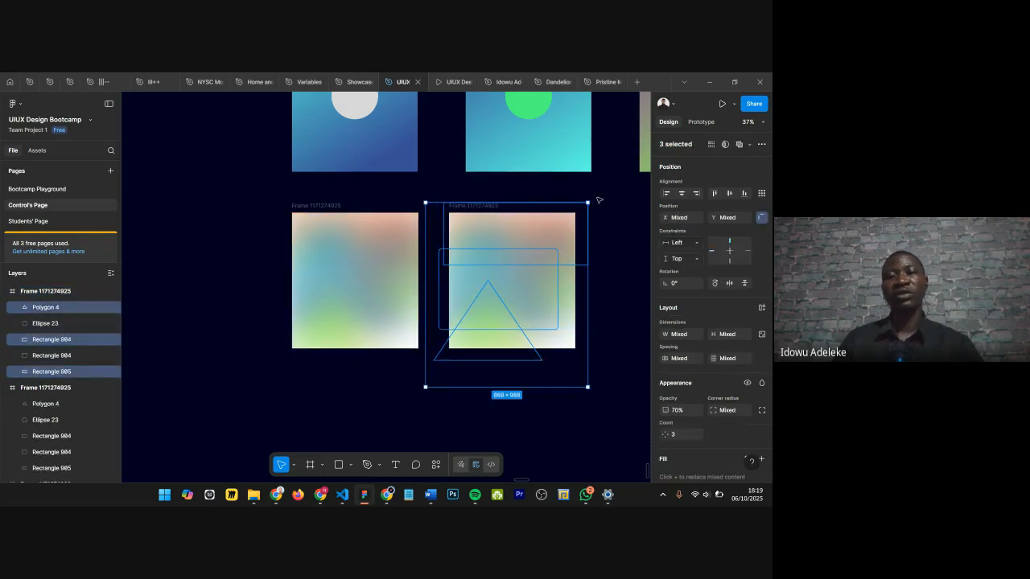
left_click_drag(619, 233, 547, 363)
scroll(396, 292, "up", 2, "ctrl")
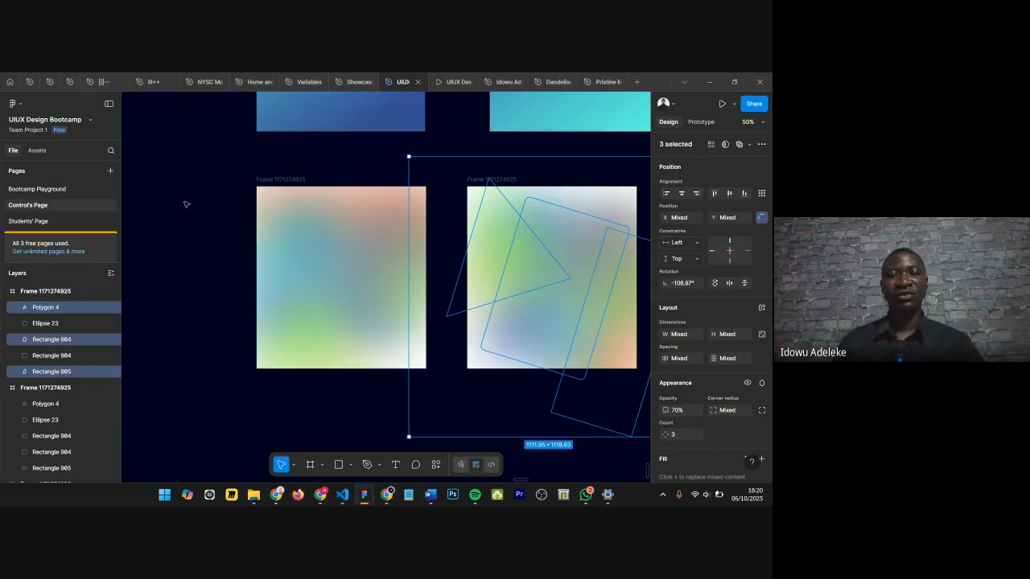
scroll(277, 159, "down", 2)
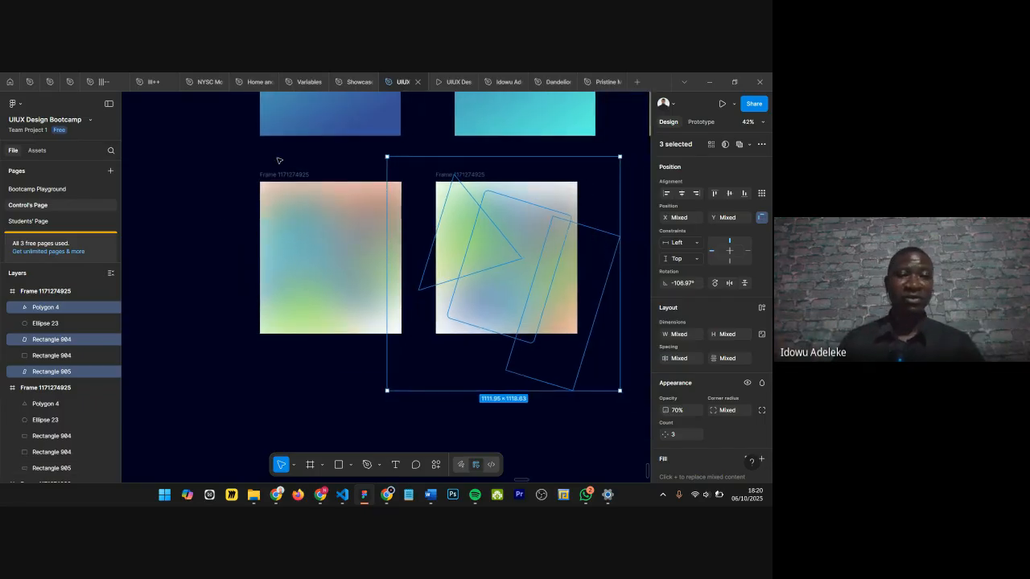
scroll(281, 169, "up", 2)
left_click(283, 173)
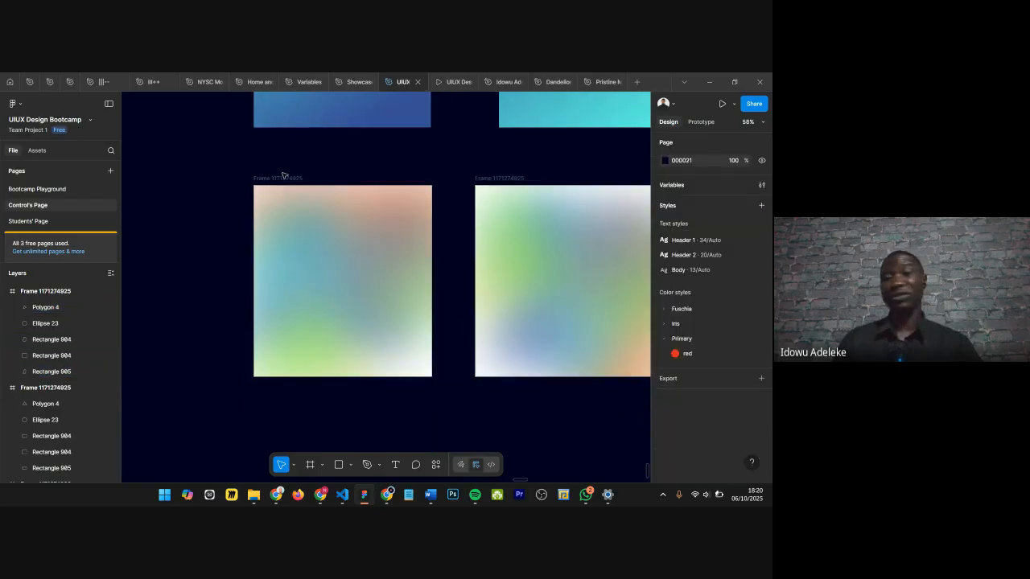
Step: Select both blurred gradient frames and move them up above the rows of artboards, to about Y 53878
scroll(282, 173, "down", 2)
left_click_drag(220, 169, 584, 397)
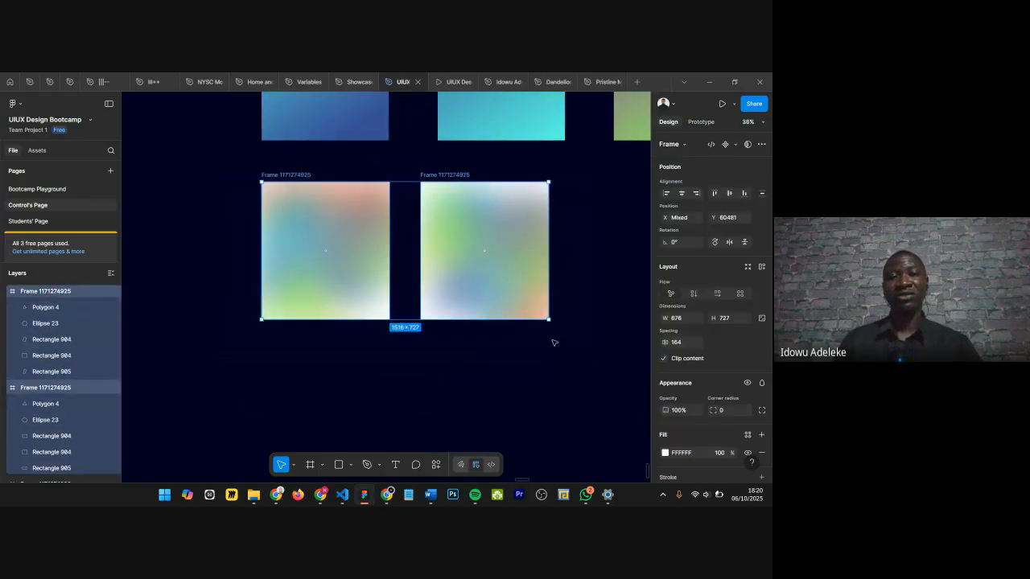
scroll(555, 340, "down", 3)
scroll(385, 245, "down", 5)
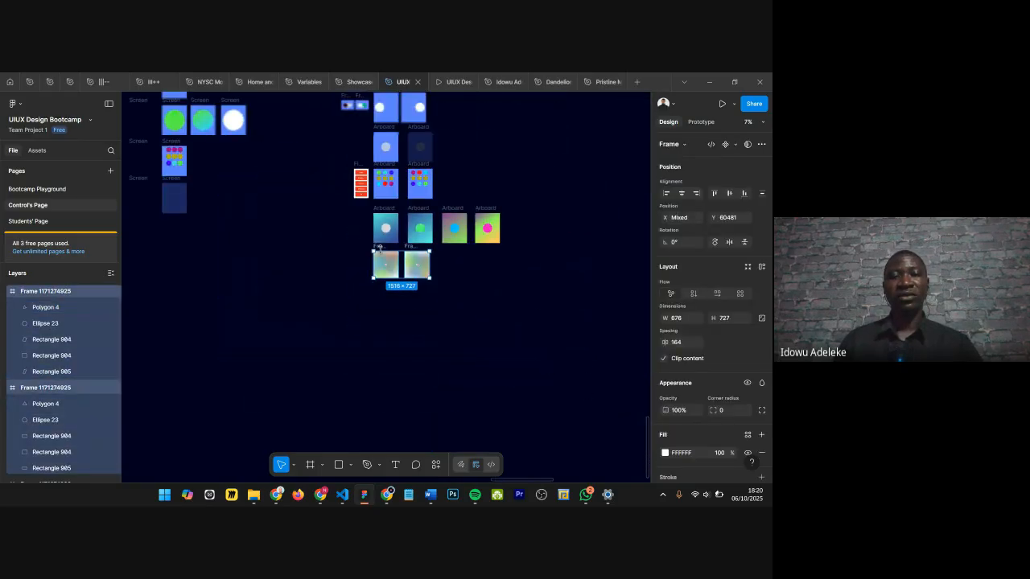
left_click_drag(379, 246, 417, 120)
Step: Examine the rows of animation artboards and the Scale, Position, Opacity, Rotation and Fill buttons
scroll(394, 348, "up", 5)
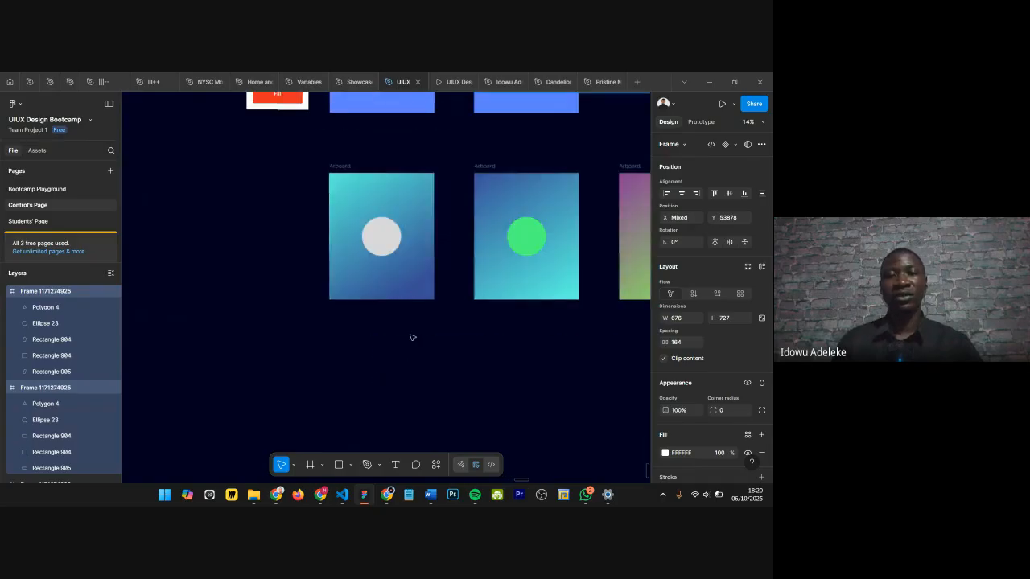
scroll(416, 270, "right", 3)
scroll(414, 270, "down", 3)
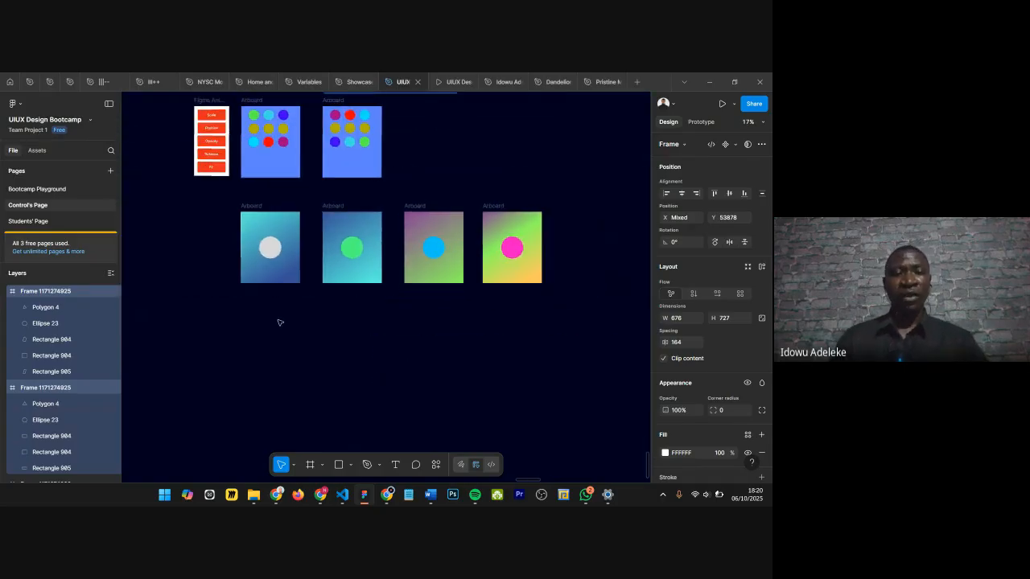
scroll(292, 314, "up", 3)
scroll(295, 313, "down", 5)
scroll(243, 240, "up", 8)
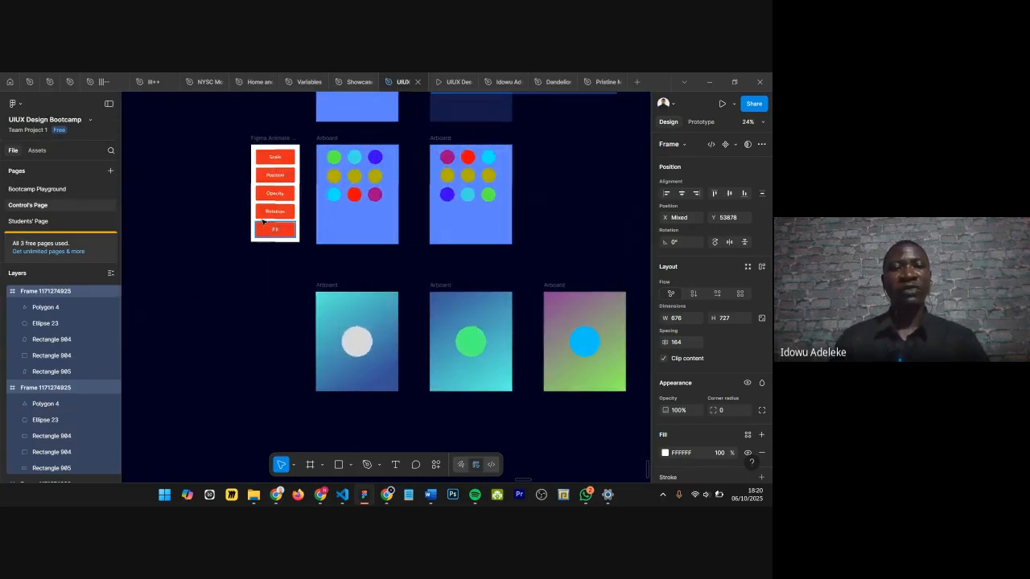
scroll(313, 280, "down", 2)
scroll(312, 266, "up", 3)
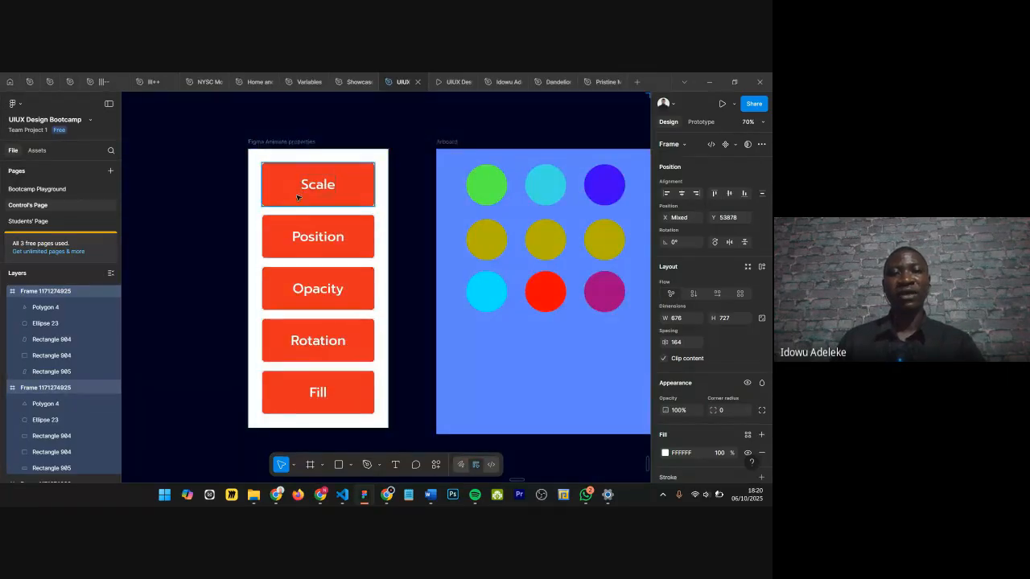
scroll(289, 288, "up", 3)
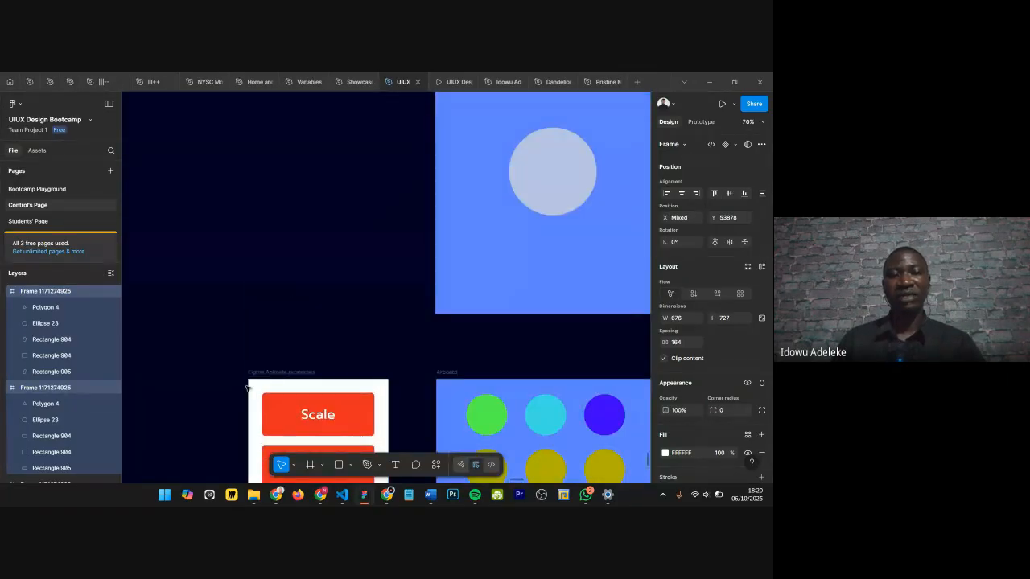
scroll(266, 361, "down", 3)
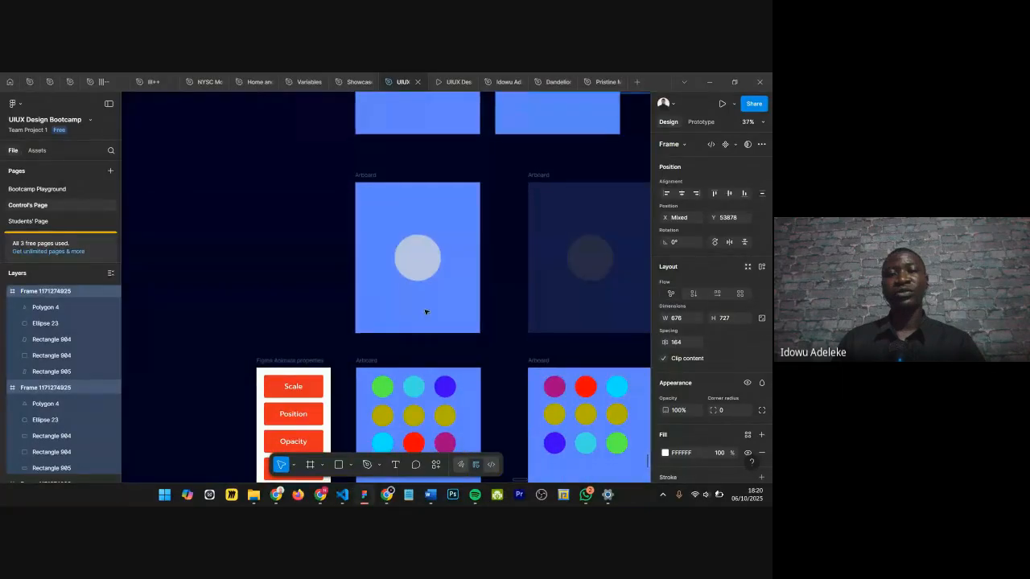
scroll(425, 309, "down", 1)
scroll(426, 312, "down", 3)
scroll(463, 217, "up", 3)
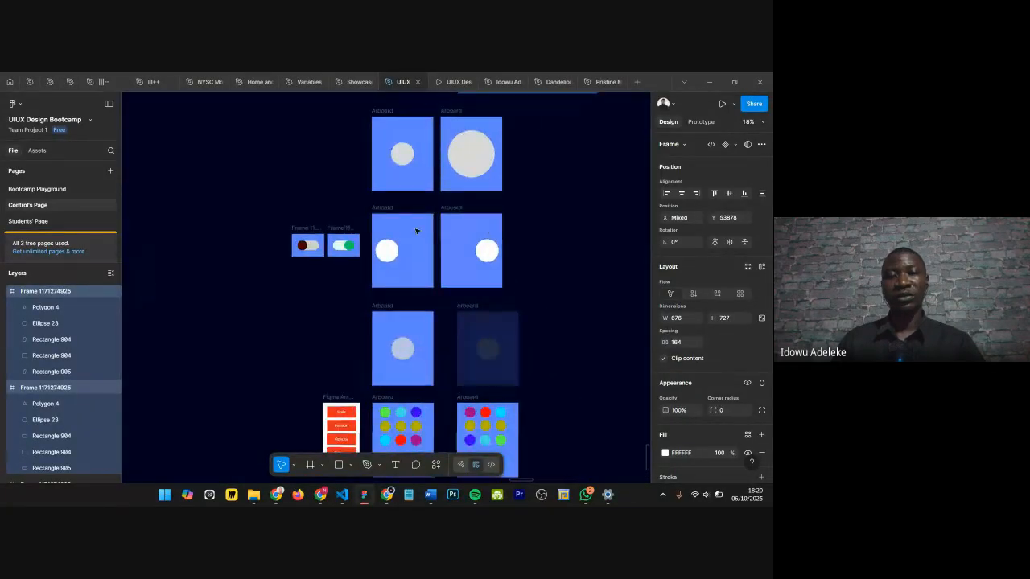
Step: Delete the second artboard of the Position pair, the one with the white circle at its right edge
left_click(462, 217)
scroll(457, 211, "up", 2)
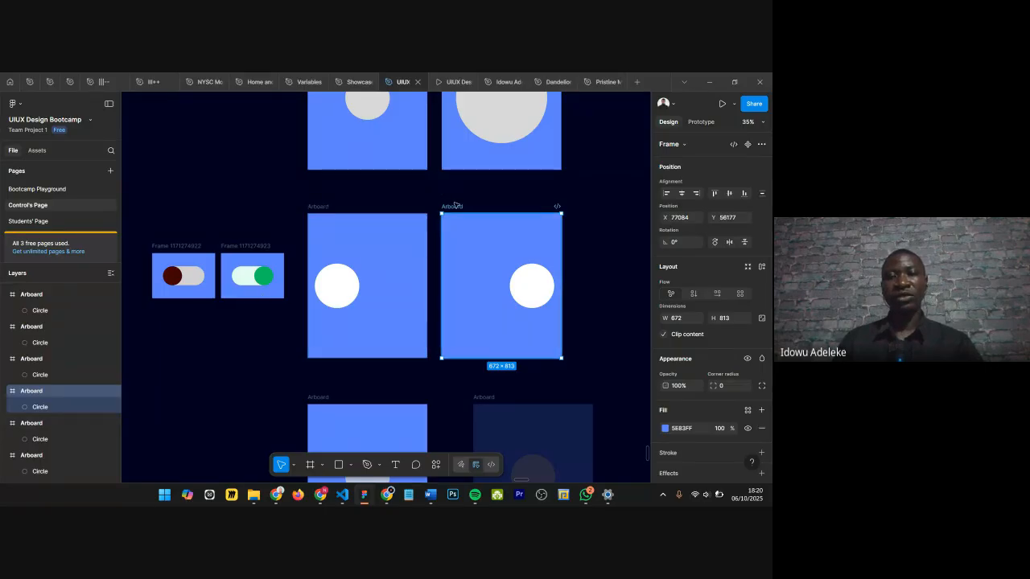
key("Delete")
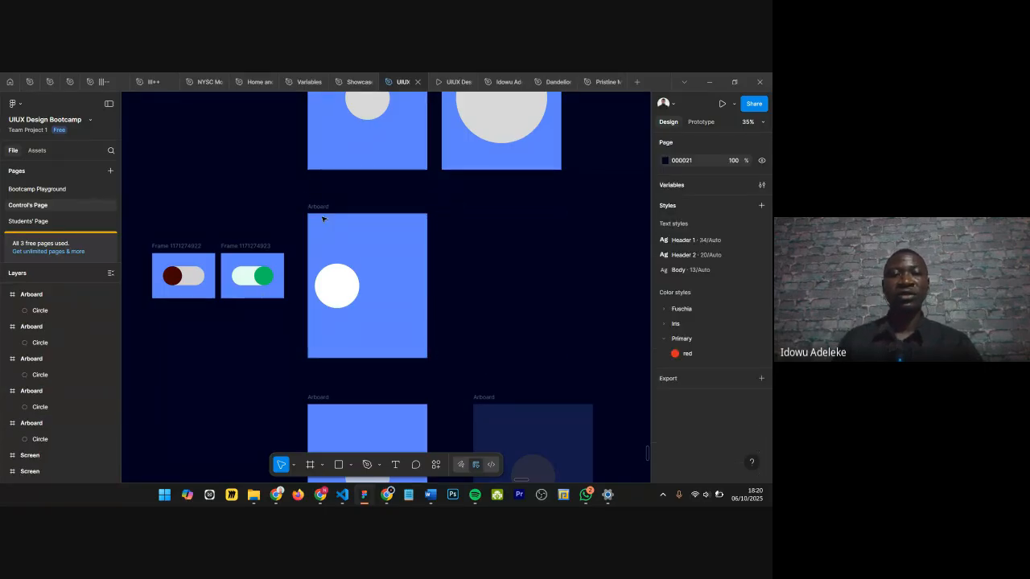
Step: Try to widen the remaining Position artboard to about 1248 × 813, and undo the resize
left_click(379, 236)
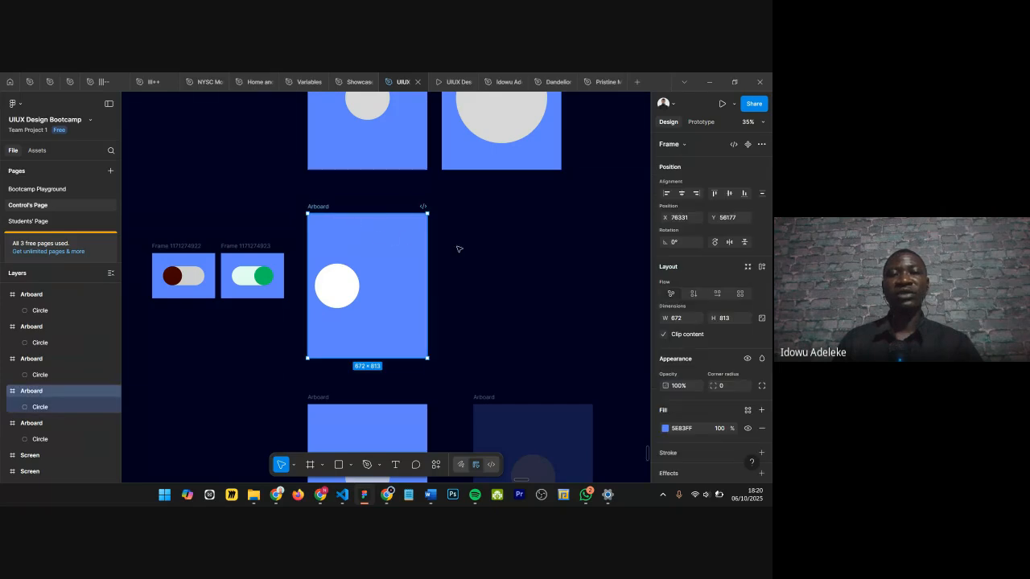
left_click_drag(428, 279, 529, 284)
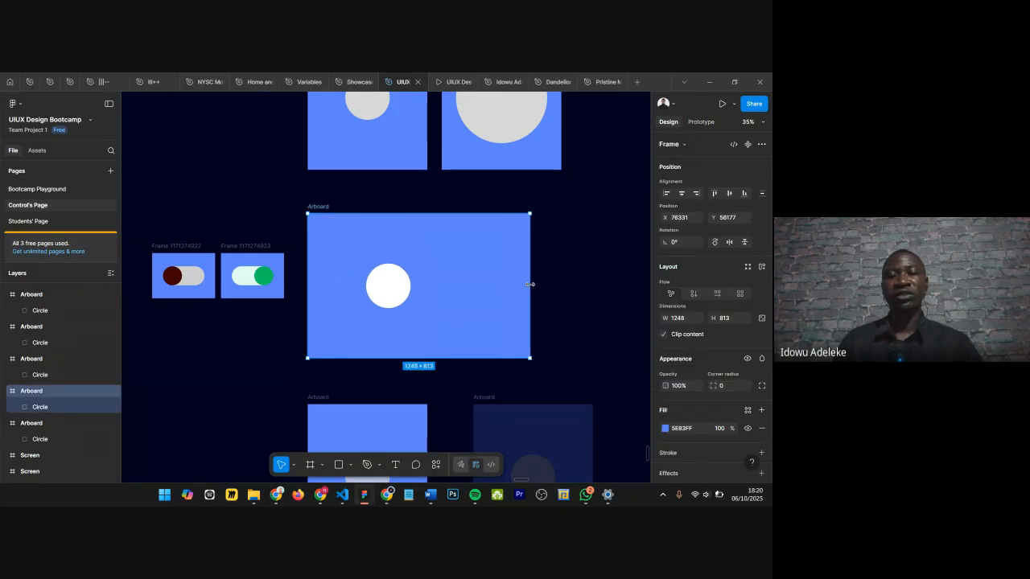
left_click(382, 282)
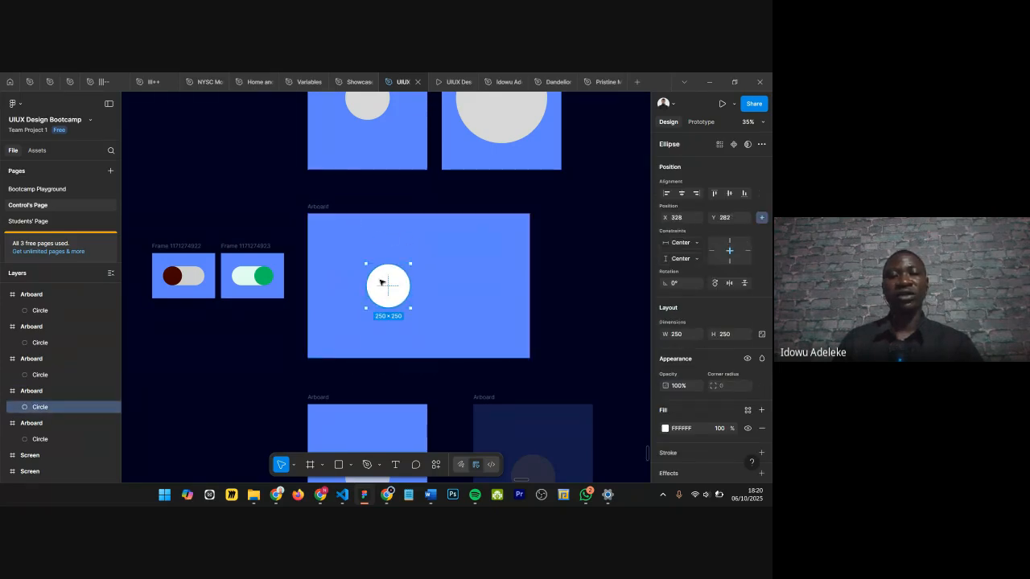
key("ctrl+z")
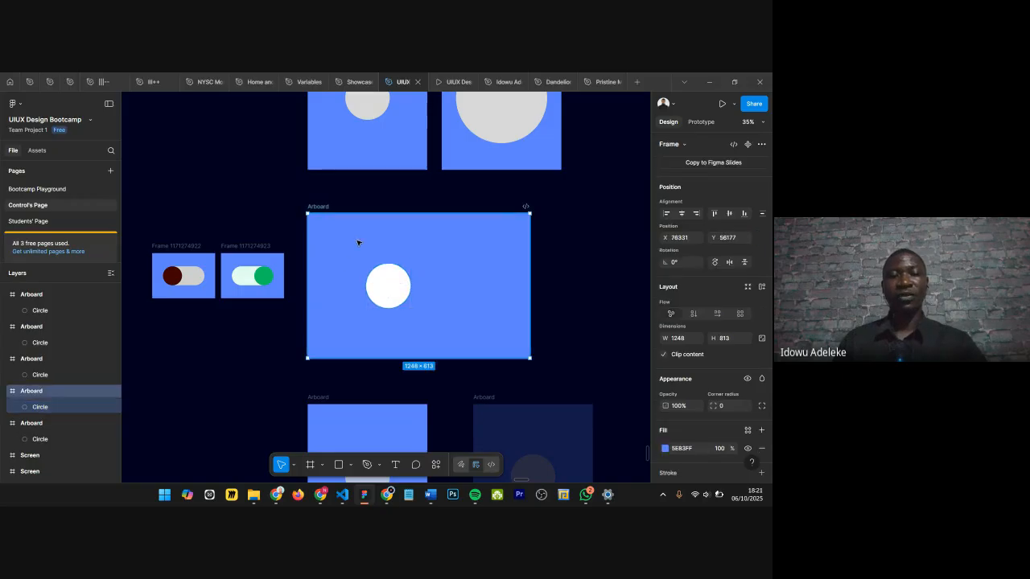
key("ctrl+z")
Step: Set the white circle's horizontal constraint to Left and widen its artboard to about 1425 × 813
left_click(326, 283)
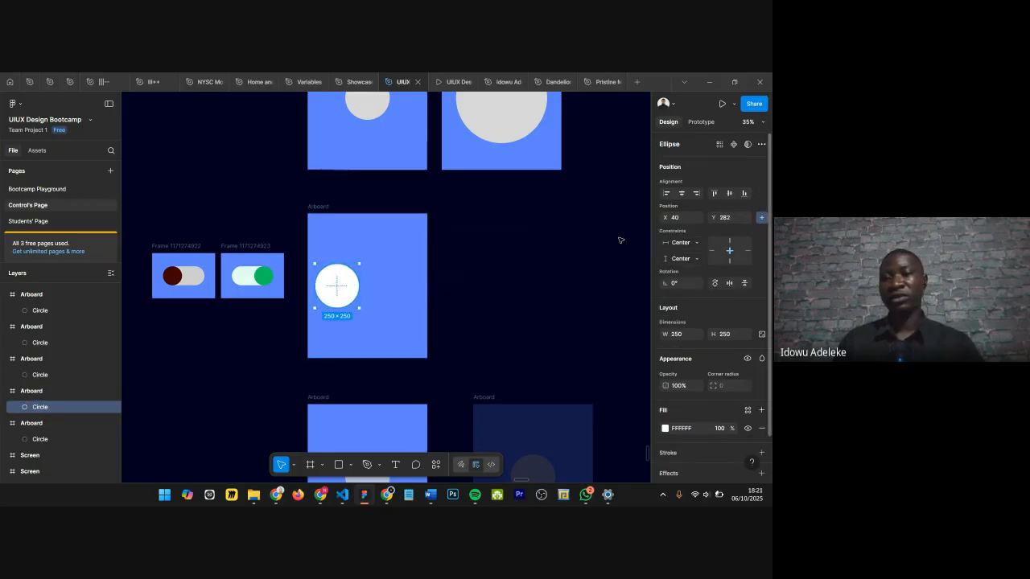
left_click(316, 207)
left_click_drag(427, 254, 563, 281)
scroll(315, 205, "down", 3)
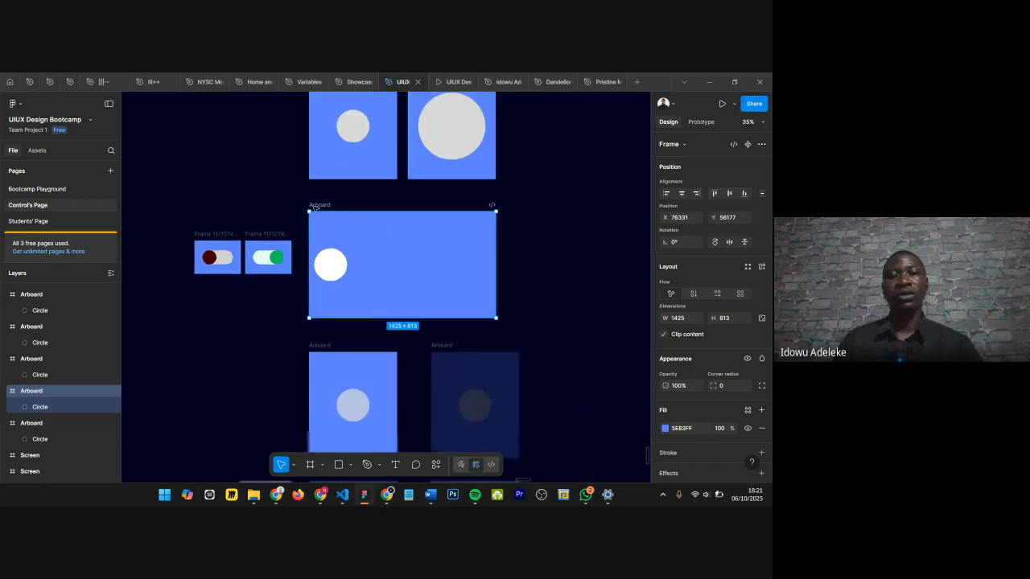
Step: Duplicate the widened Position artboard and place the copy to its right at about X 78183
key("ctrl+d")
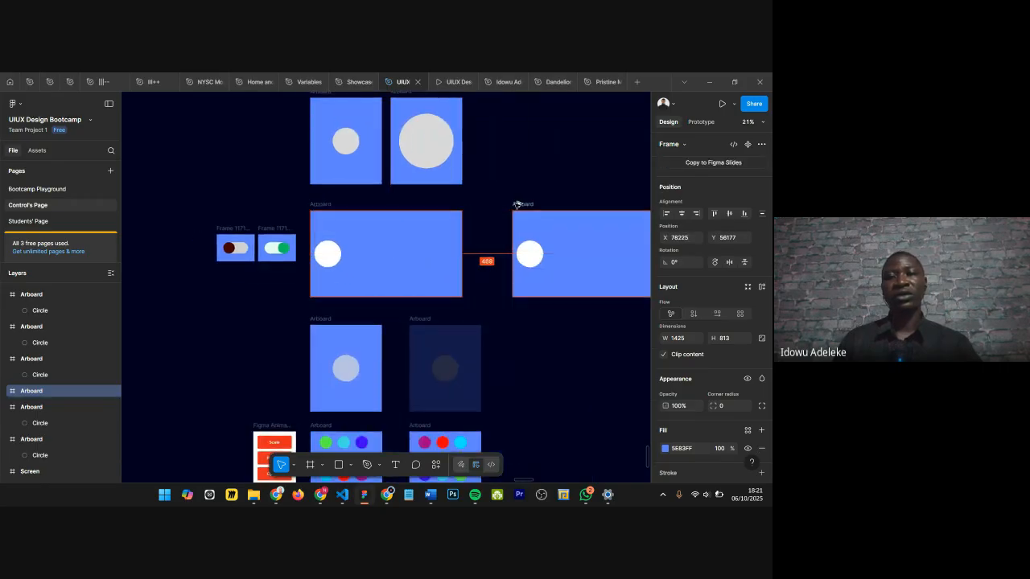
left_click_drag(512, 199, 510, 199)
scroll(508, 198, "right", 1)
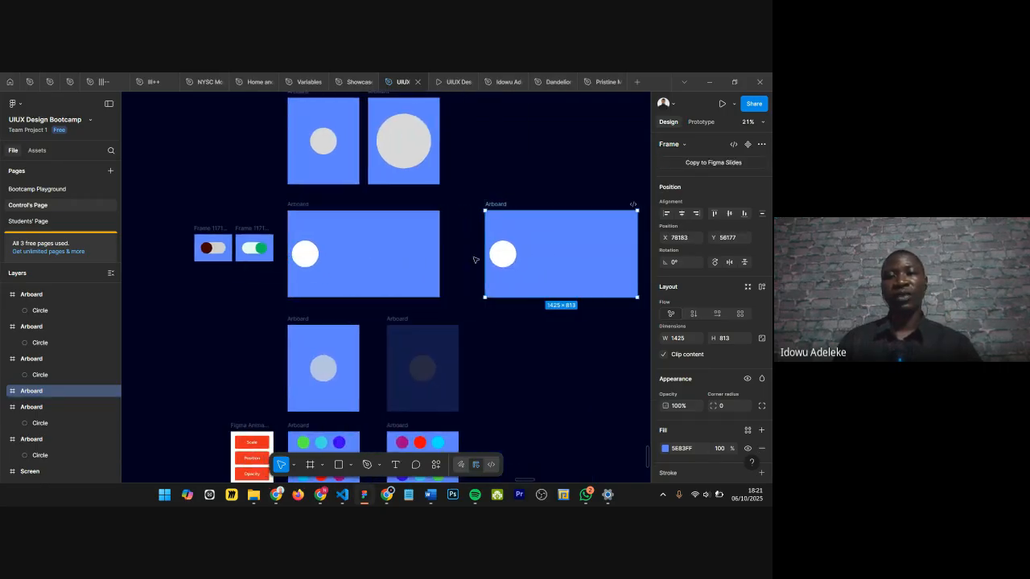
Step: Shift the white circle in the copied artboard horizontally toward its right edge, to X 1130
left_click(498, 255)
key("shift+Right")
key("shift+Right")
key("shift+Right")
key("shift+Right")
key("shift+Right")
key("shift+Right")
key("shift+Right")
key("shift+Right")
key("shift+Right")
key("shift+Right")
key("shift+Right")
key("shift+Right")
key("shift+Right")
key("shift+Right")
key("shift+Right")
key("shift+Right")
key("shift+Right")
key("shift+Right")
key("shift+Right")
key("shift+Right")
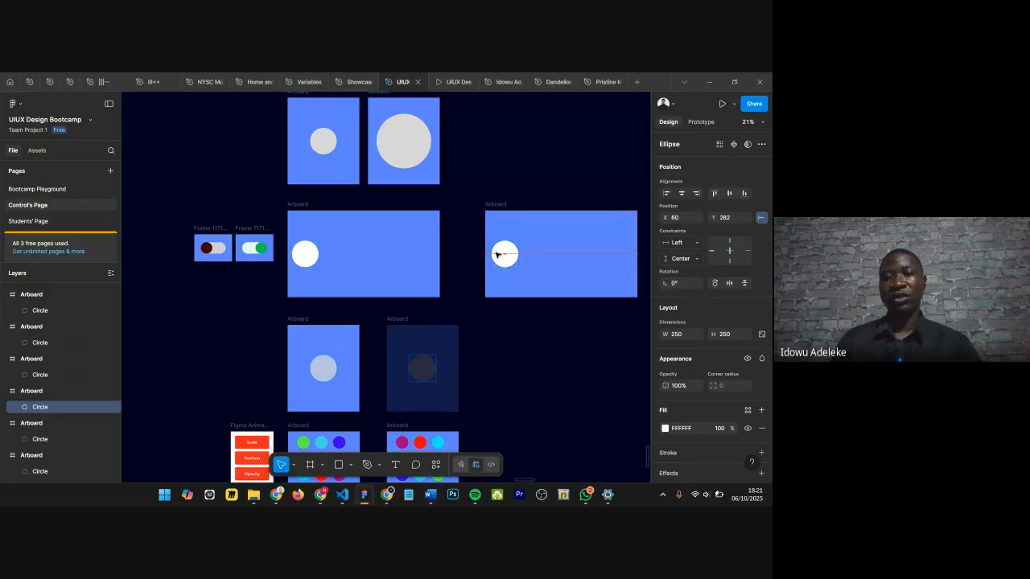
key("shift+Right")
key("shift+Right")
key("shift+Right")
key("shift+Right")
key("shift+Right")
key("shift+Right")
key("shift+Right")
key("shift+Right")
key("shift+Right")
key("shift+Right")
key("shift+Right")
key("shift+Right")
key("shift+Right")
key("shift+Right")
key("shift+Right")
key("shift+Right")
key("shift+Right")
key("shift+Right")
key("shift+Right")
key("shift+Right")
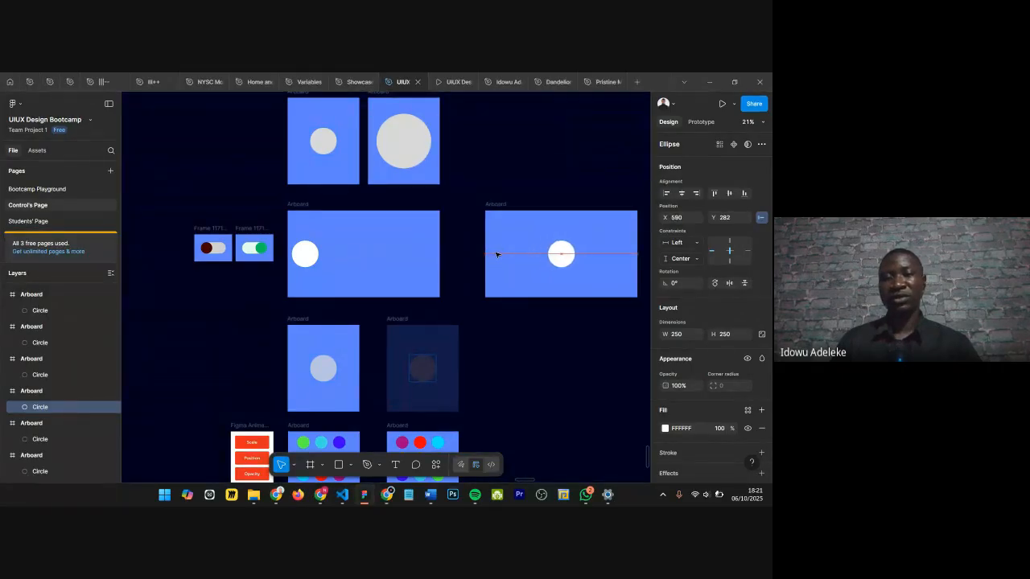
key("shift+Right")
key("shift+Right")
key("shift+Right")
key("shift+Right")
key("shift+Right")
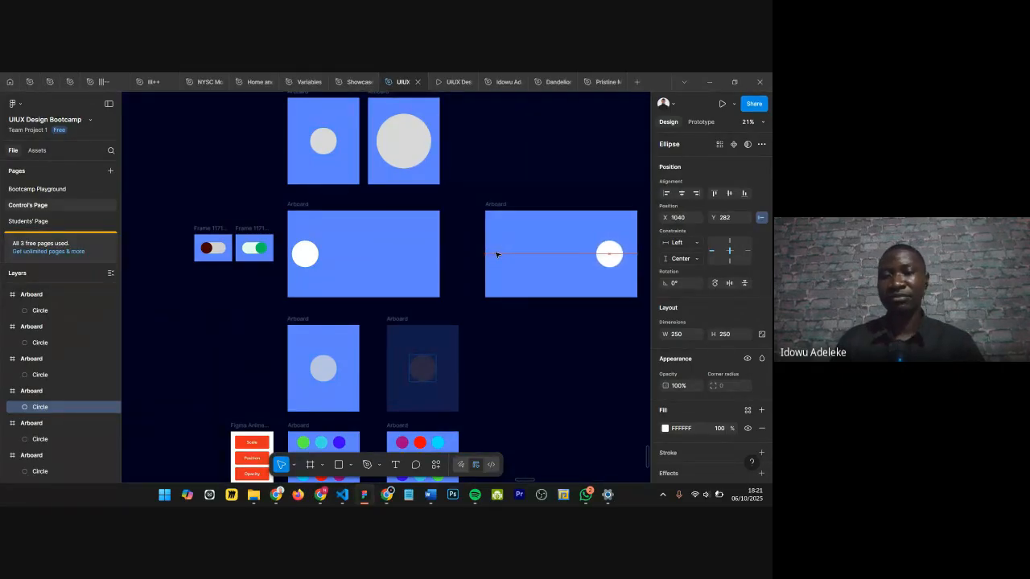
key("shift+Right")
key("shift+Right")
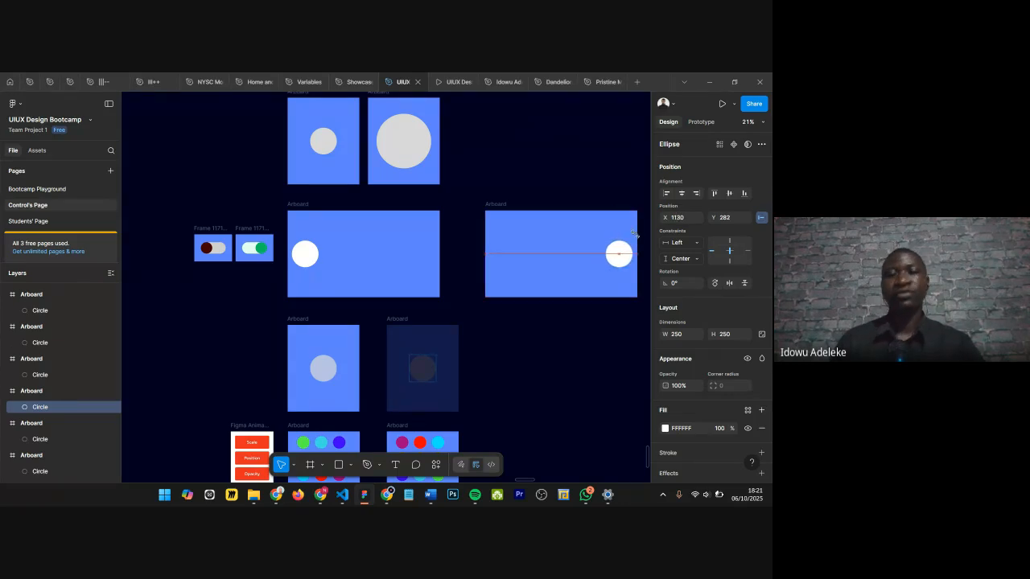
key("Escape")
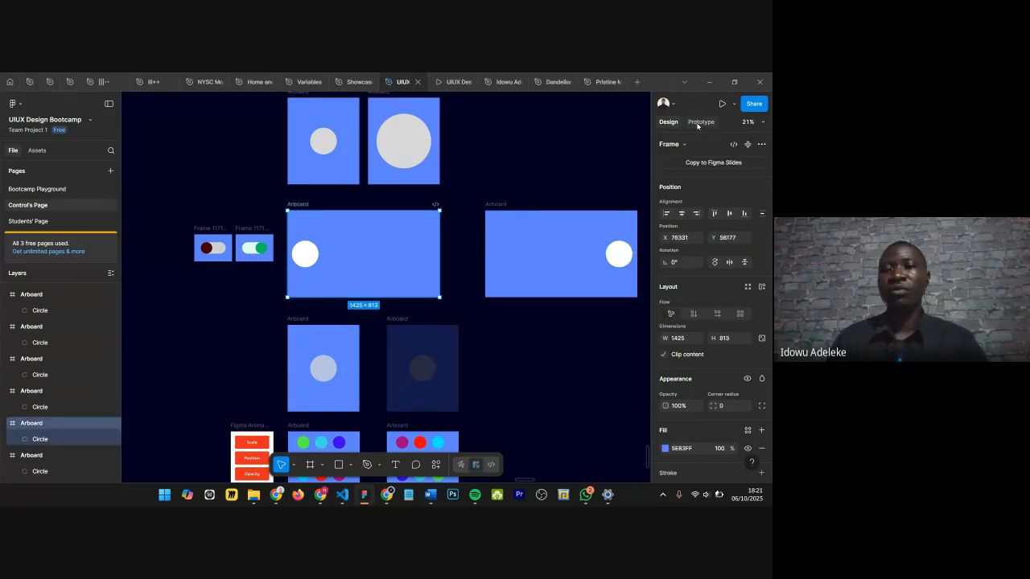
Step: Link the white circle in the first wide artboard to the copied artboard, navigating on click with Smart animate
left_click(700, 121)
scroll(398, 230, "up", 3)
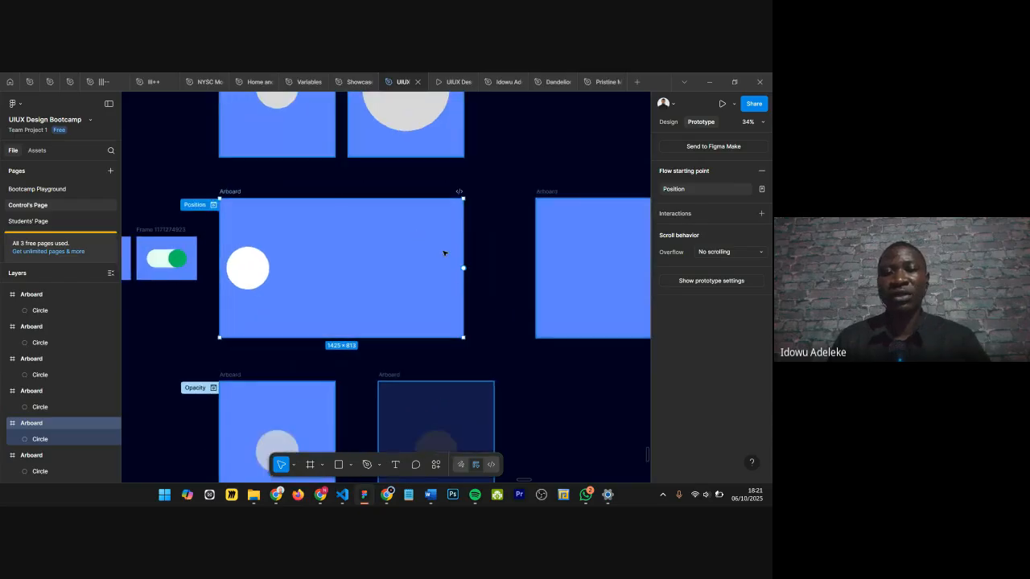
left_click(248, 269)
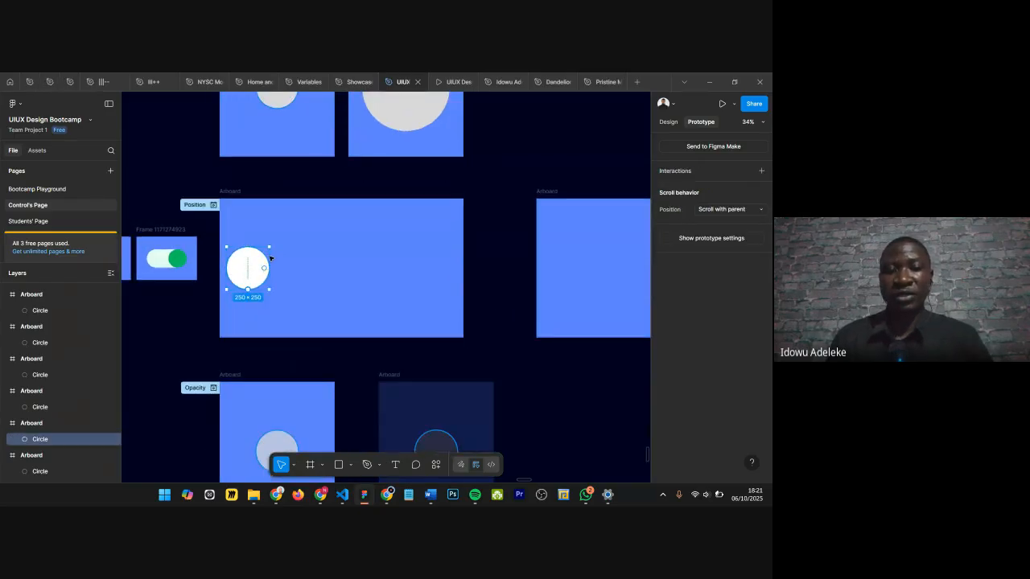
left_click_drag(324, 272, 553, 275)
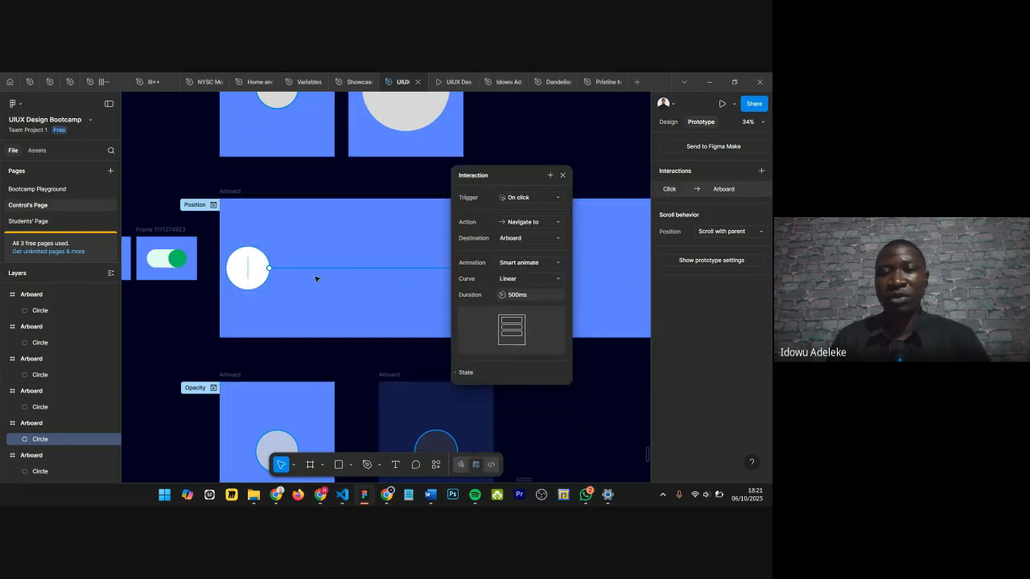
Step: Set the Smart animate curve of the white circle's click interaction to Ease in
scroll(359, 257, "down", 1)
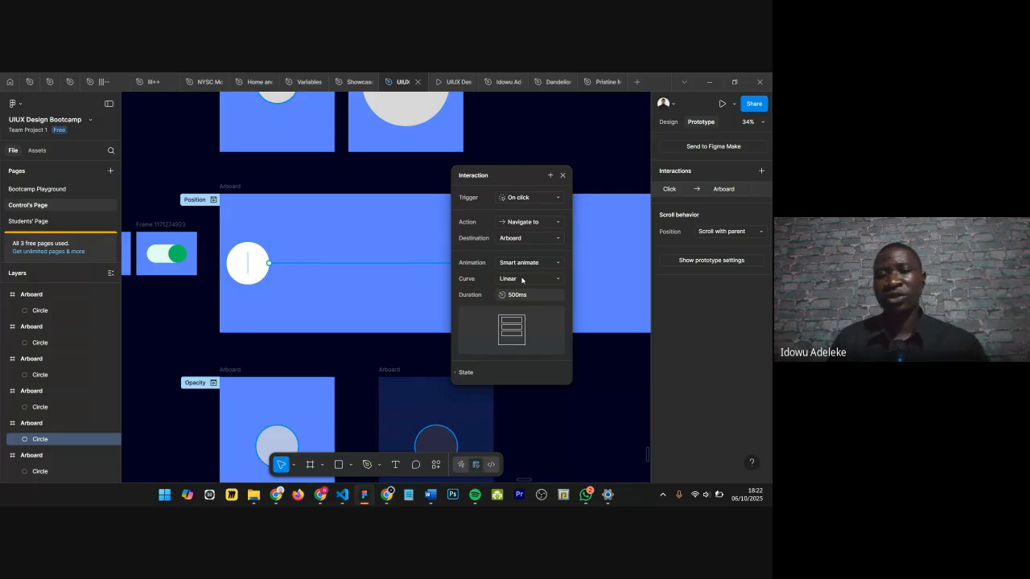
left_click(522, 279)
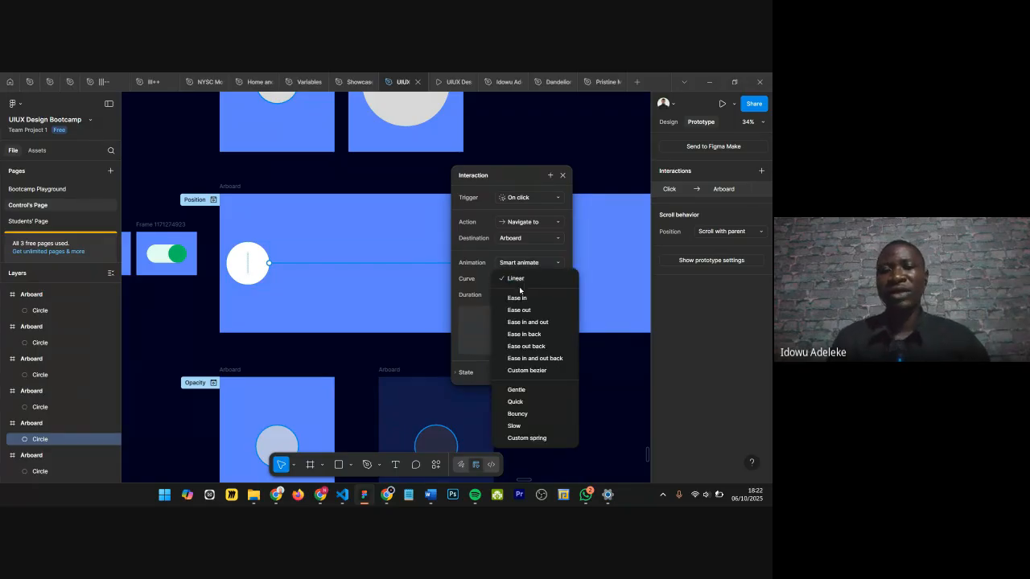
left_click(518, 297)
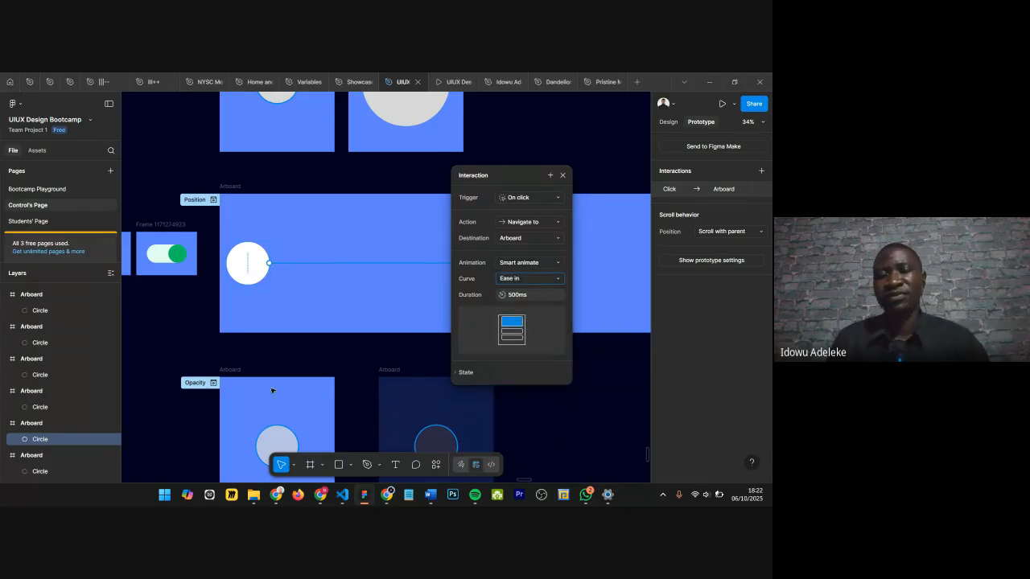
left_click(518, 284)
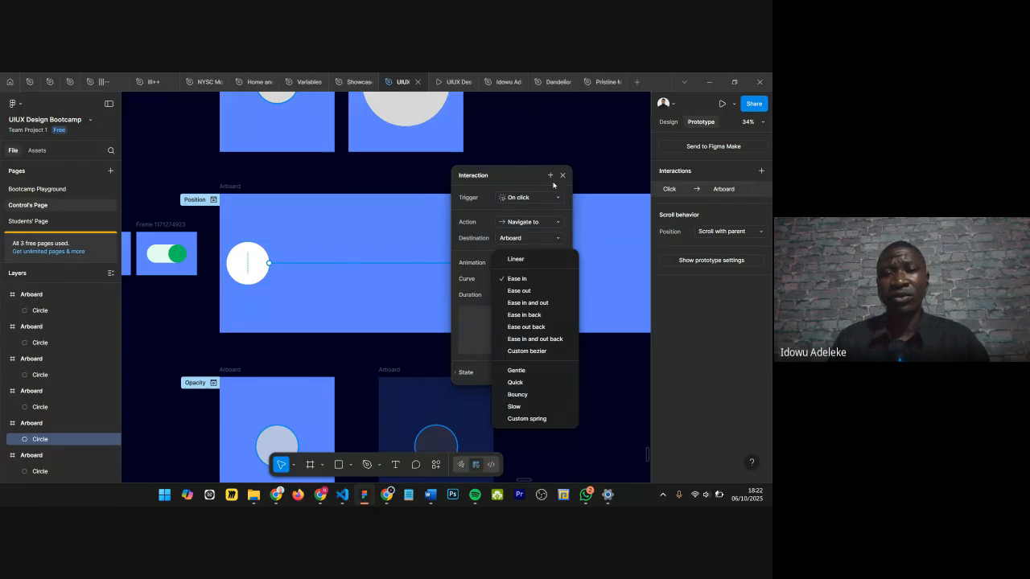
left_click(519, 278)
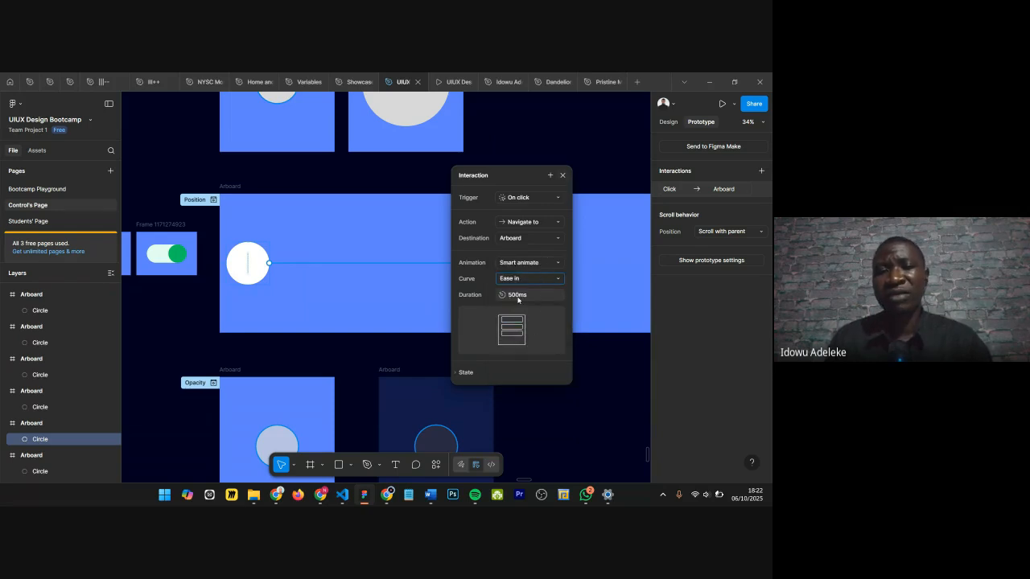
left_click(562, 176)
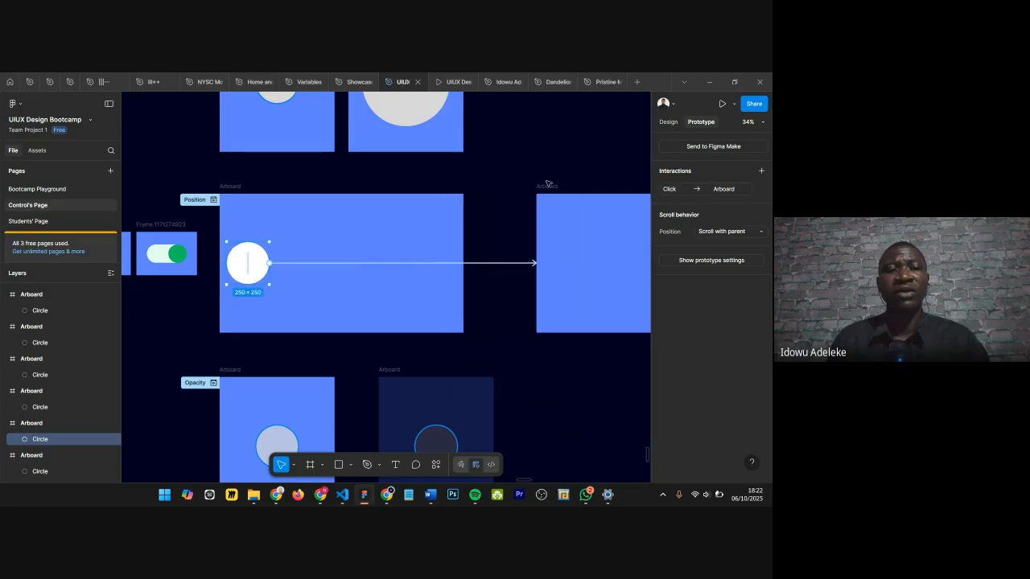
Step: Rename the wide artboard's flow starting point to "Position and curve"
left_click(190, 201)
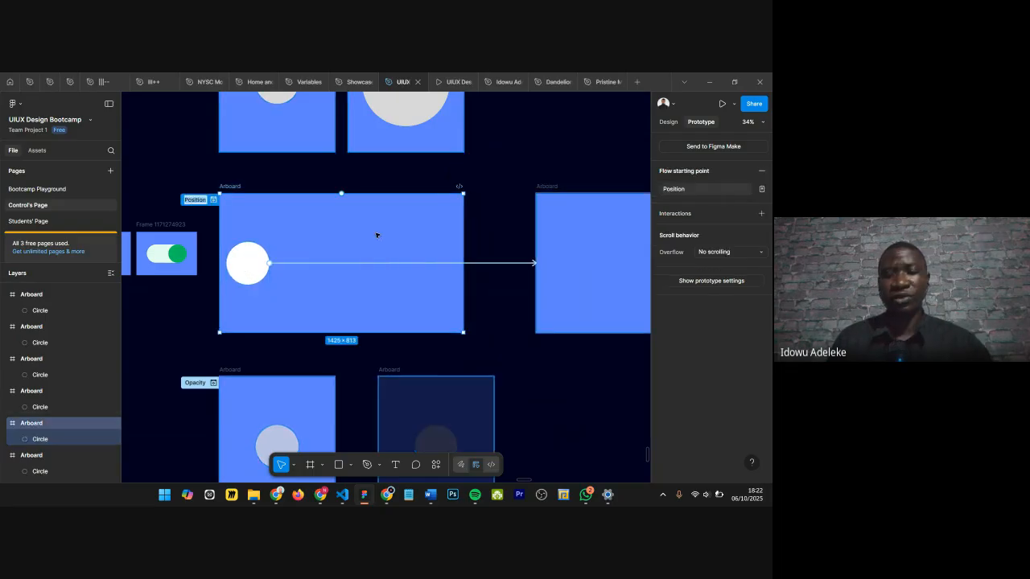
type("and curve")
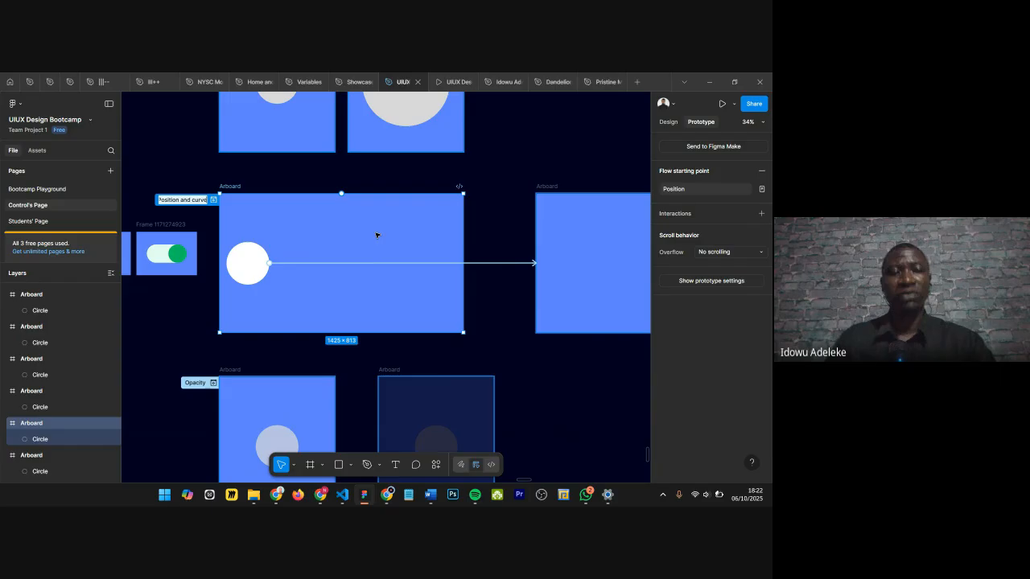
key("Return")
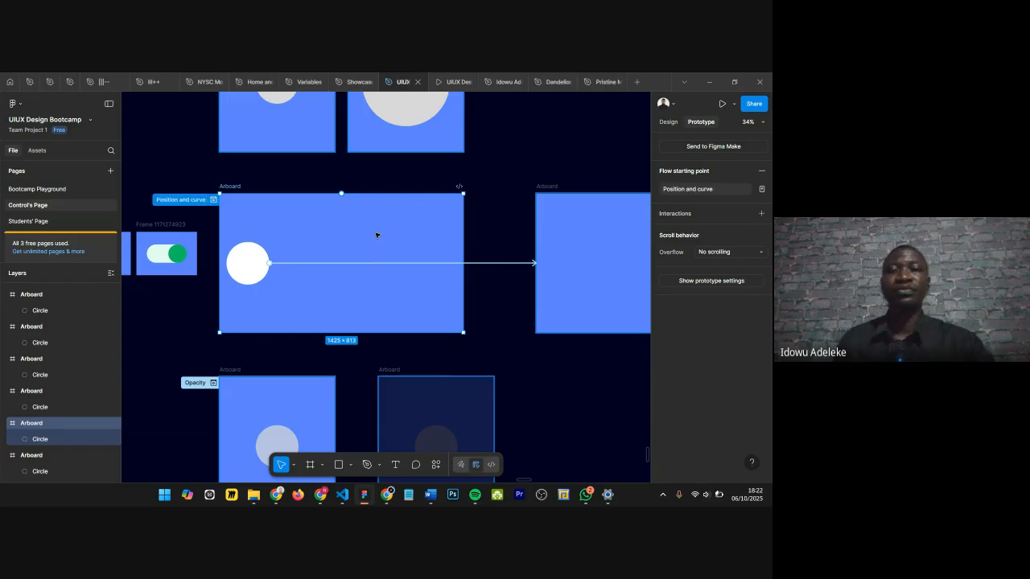
Step: Reload the prototype preview and play the circle's animation in the Position and curve flow
left_click(453, 82)
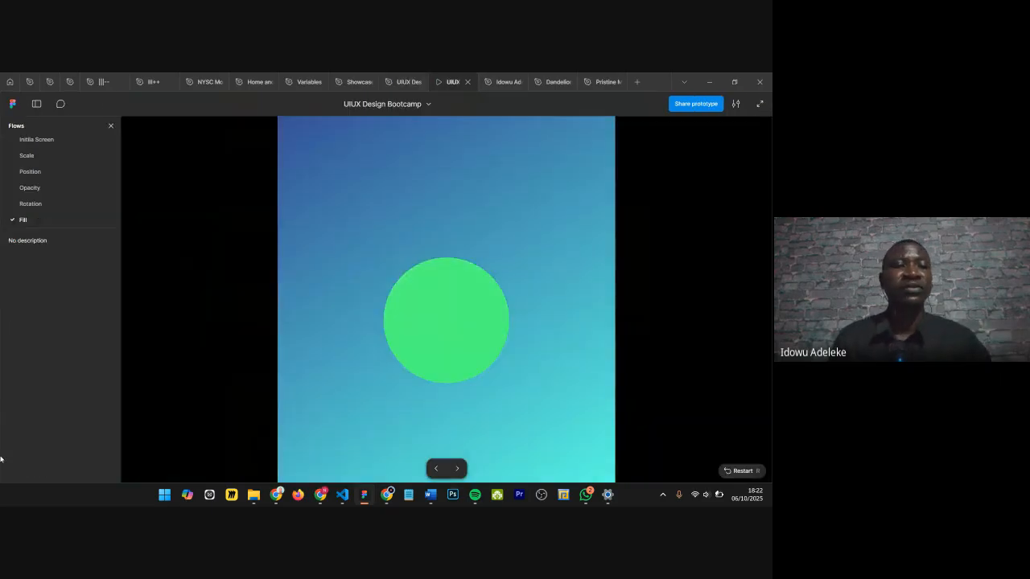
key("ctrl+r")
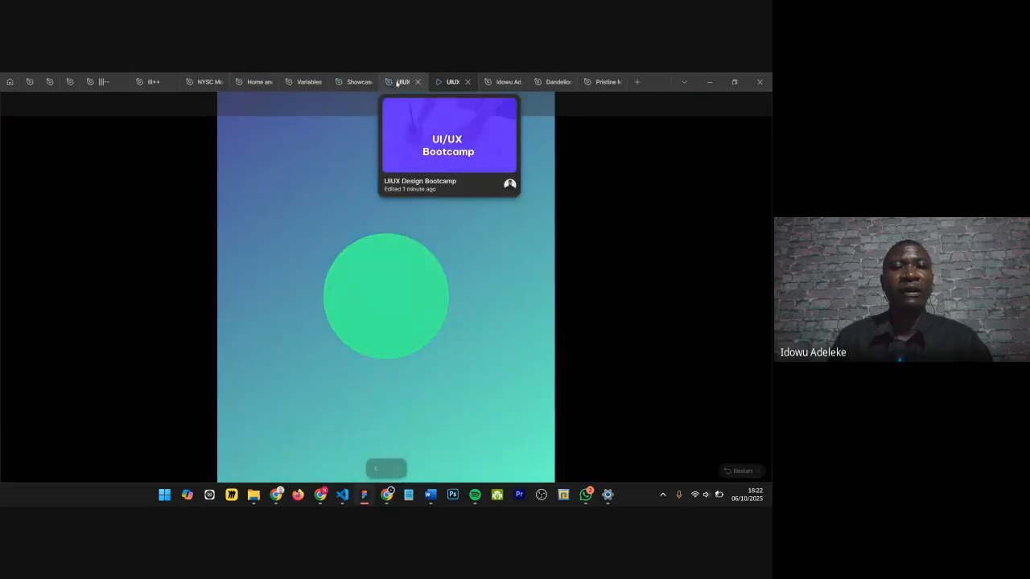
left_click(397, 82)
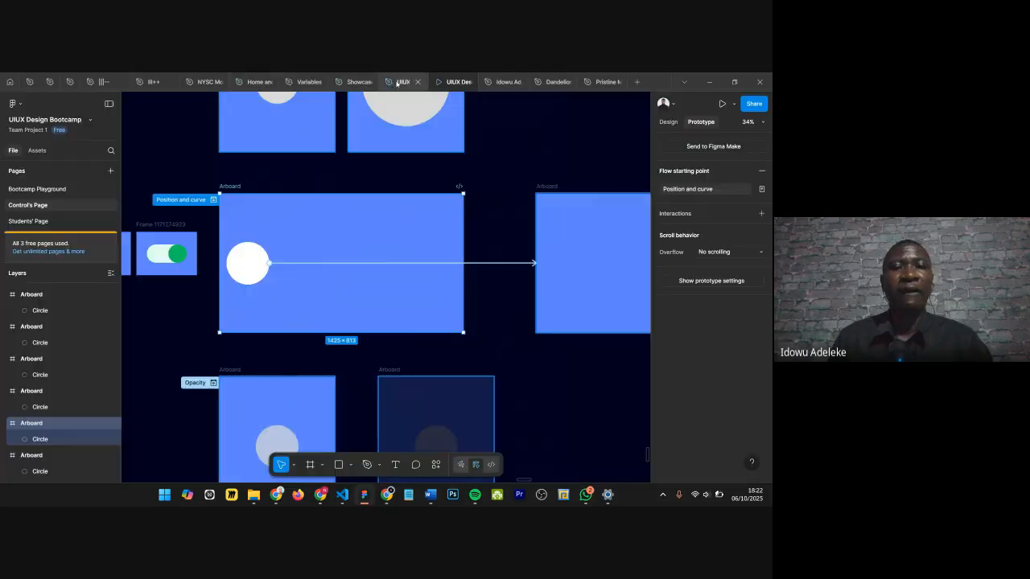
left_click(453, 82)
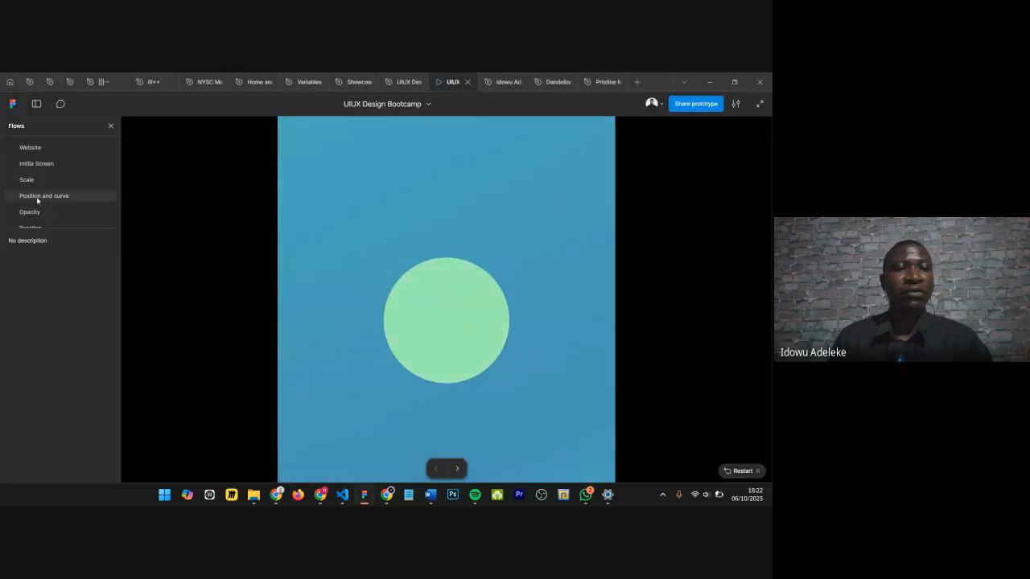
left_click(40, 195)
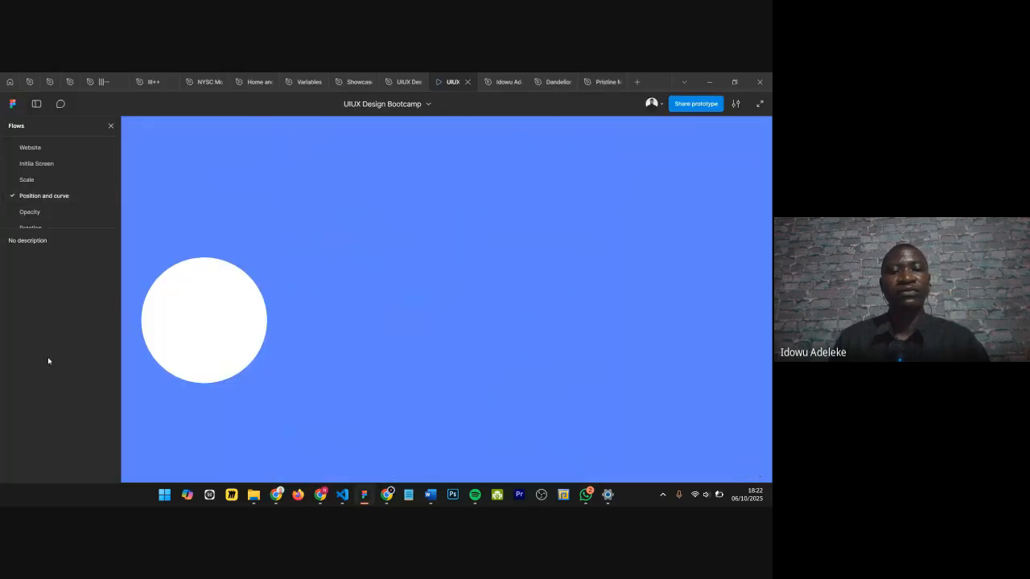
left_click(212, 322)
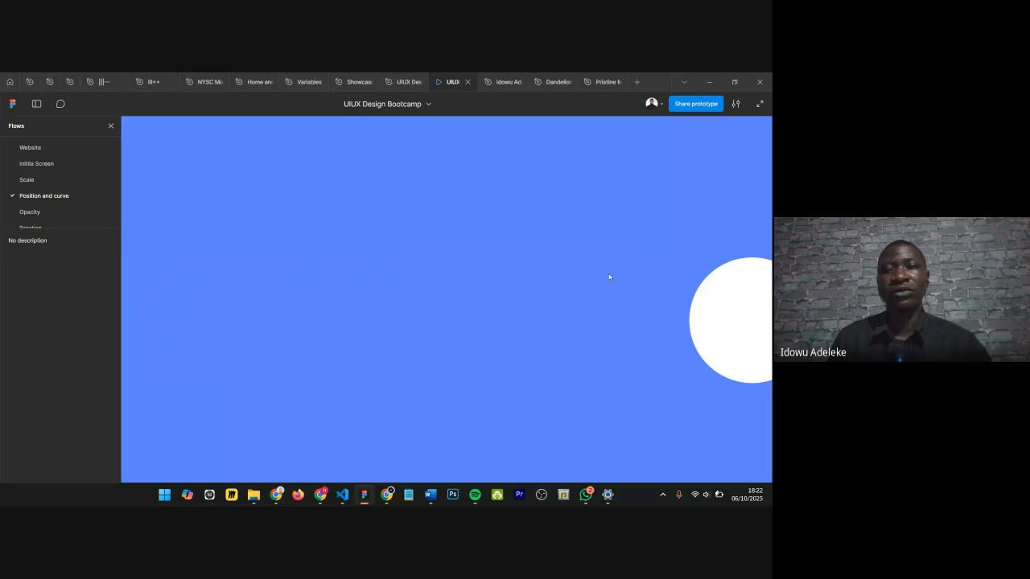
Step: Scale the prototype preview to Fit width and replay the circle's Ease in movement several times
left_click(736, 104)
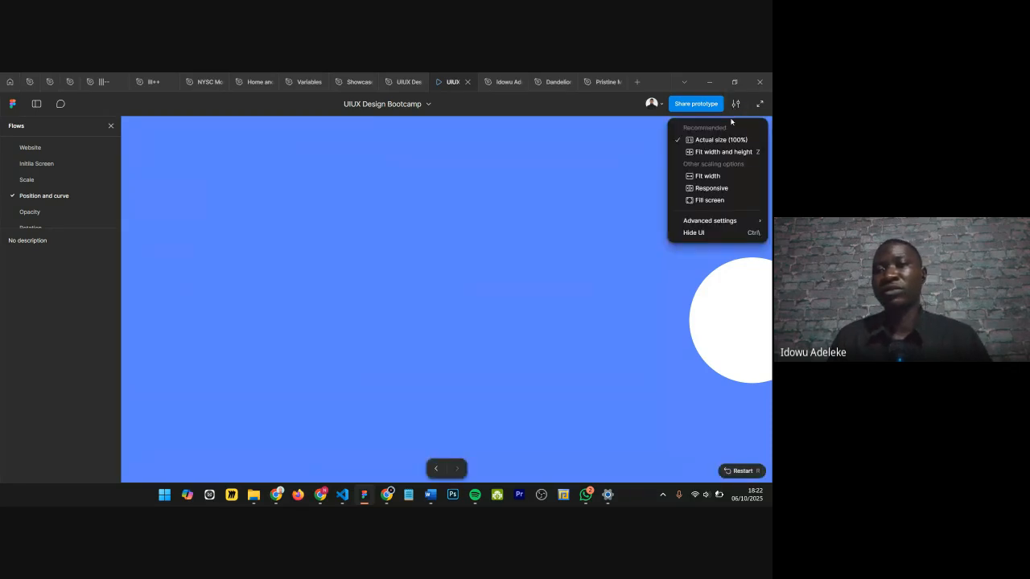
left_click(713, 176)
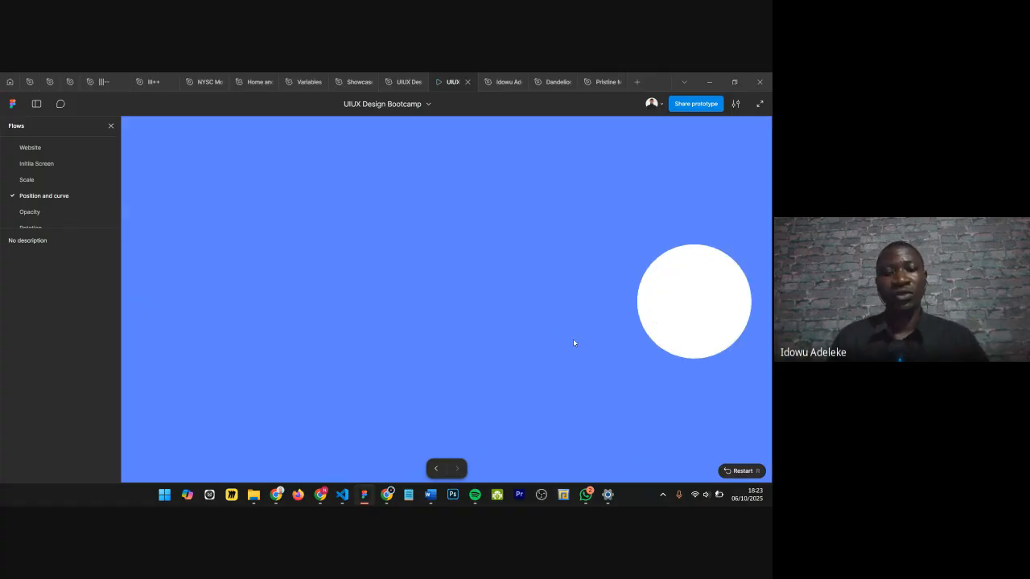
key("r")
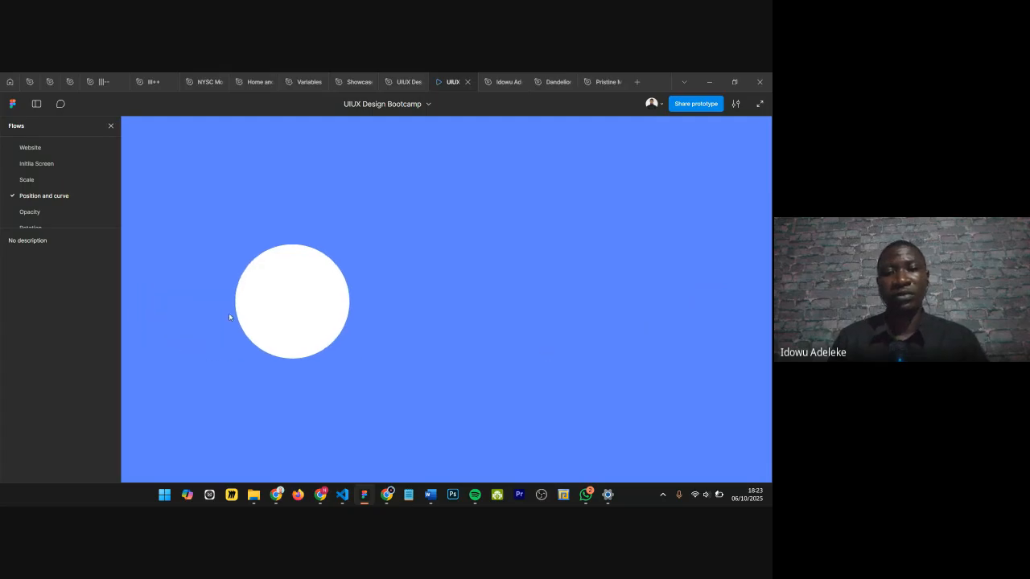
left_click(229, 317)
key("r")
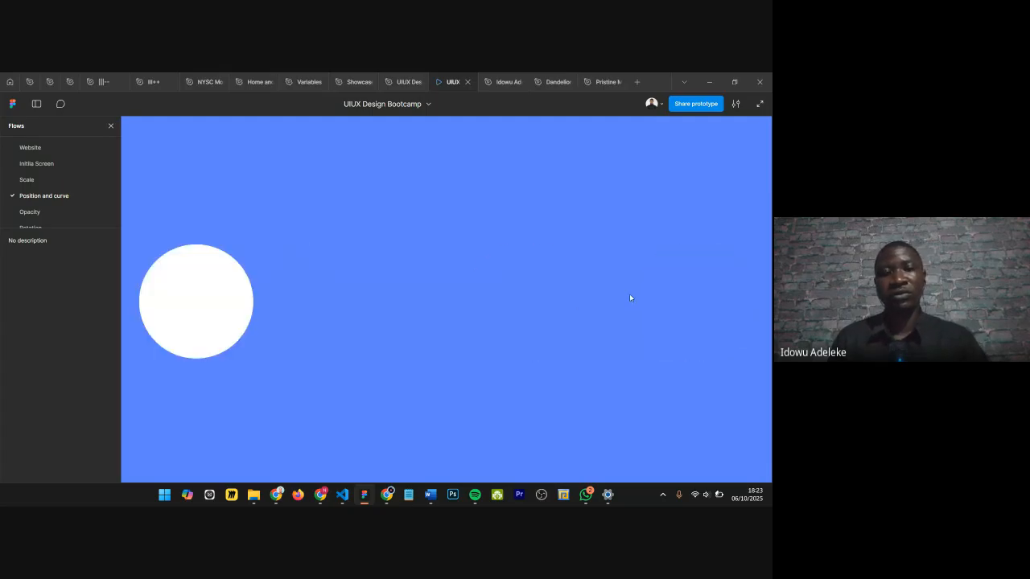
left_click(226, 336)
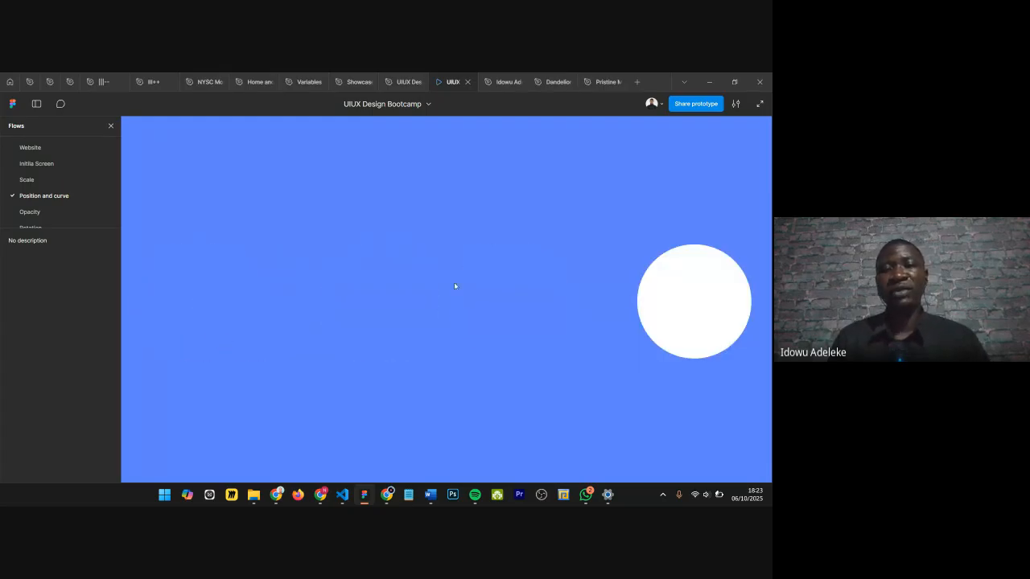
key("r")
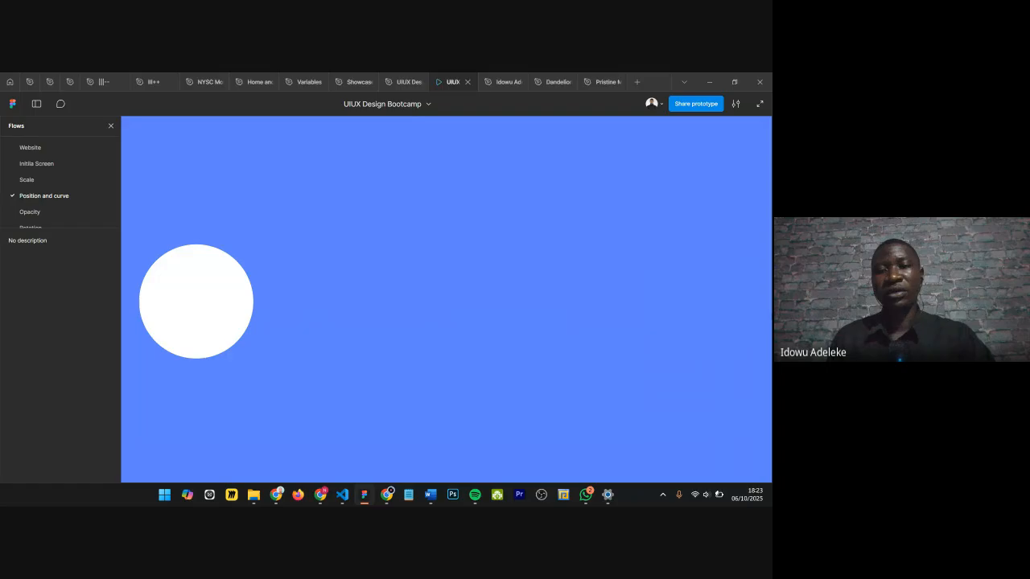
left_click(176, 308)
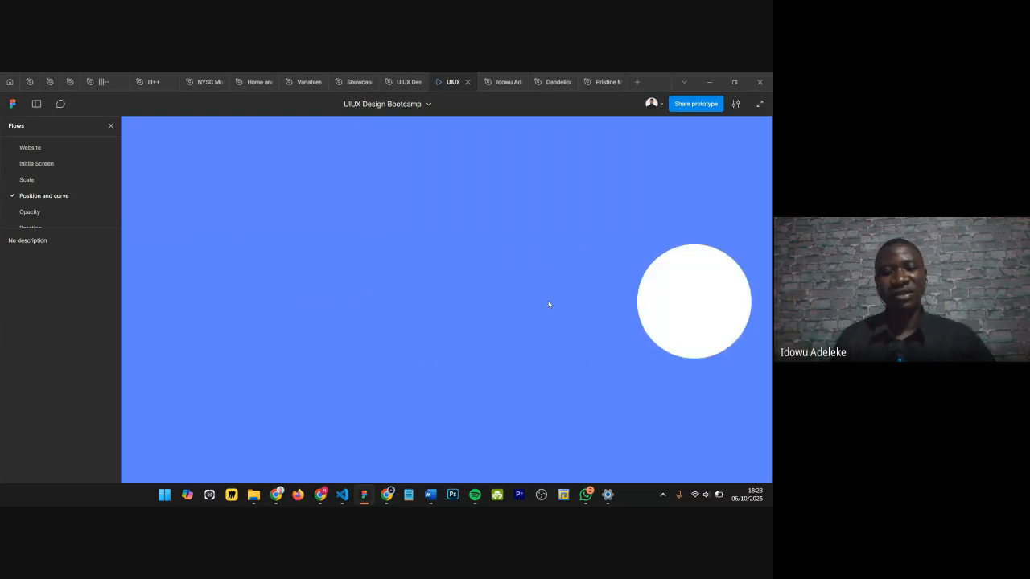
key("r")
left_click(201, 294)
key("r")
left_click(200, 294)
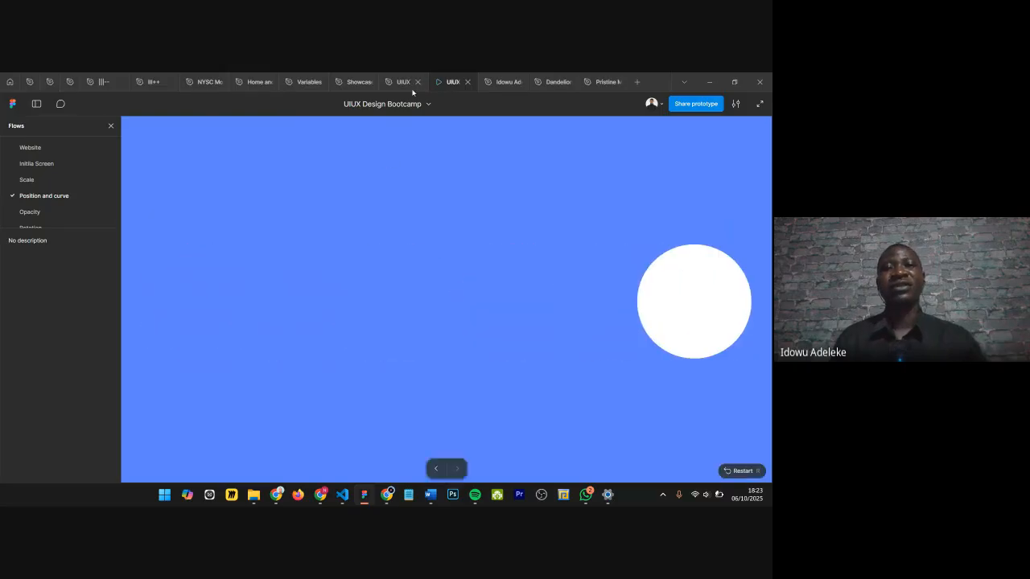
Step: Return to the design file and change the circle interaction's animation curve to Ease out
left_click(409, 82)
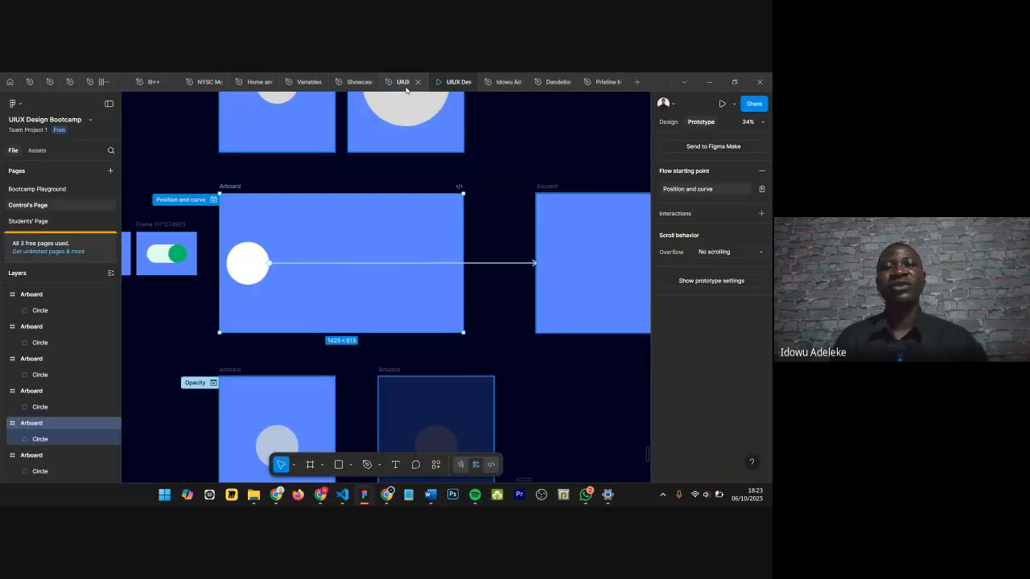
left_click(510, 265)
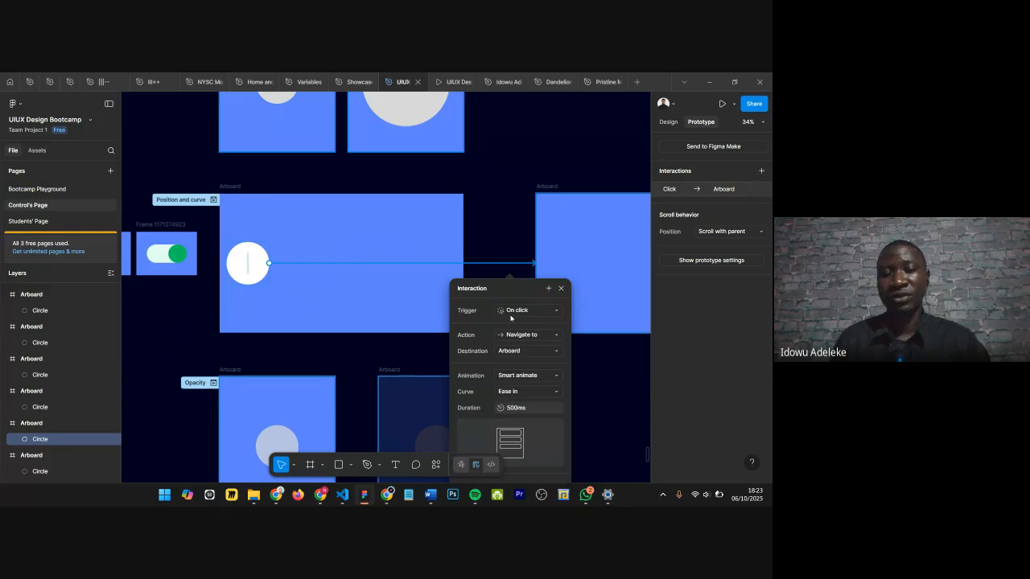
left_click(515, 392)
left_click(517, 403)
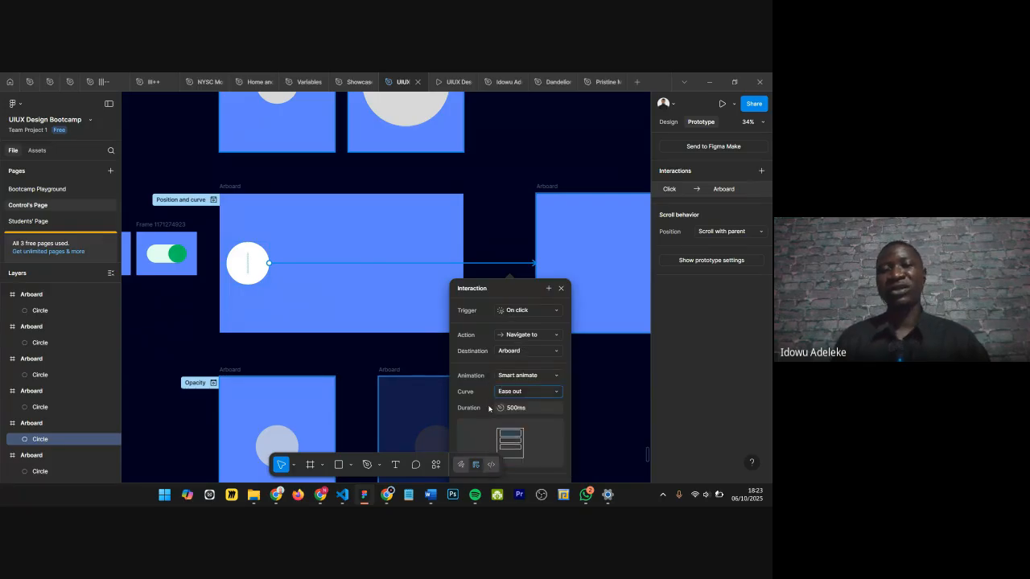
Step: Switch to the prototype preview and replay the circle's Ease out movement several times
left_click(455, 82)
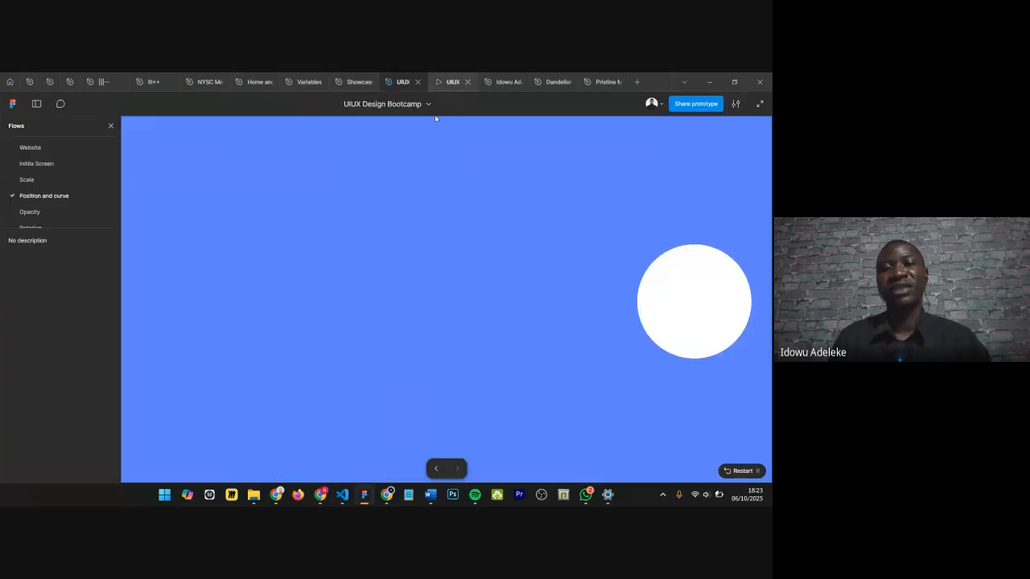
left_click(404, 334)
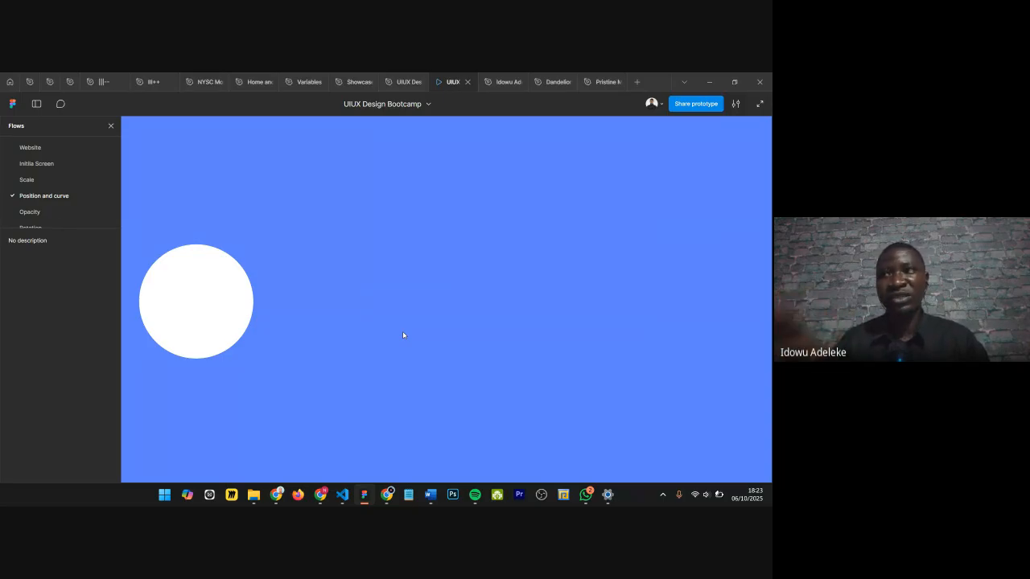
left_click(237, 287)
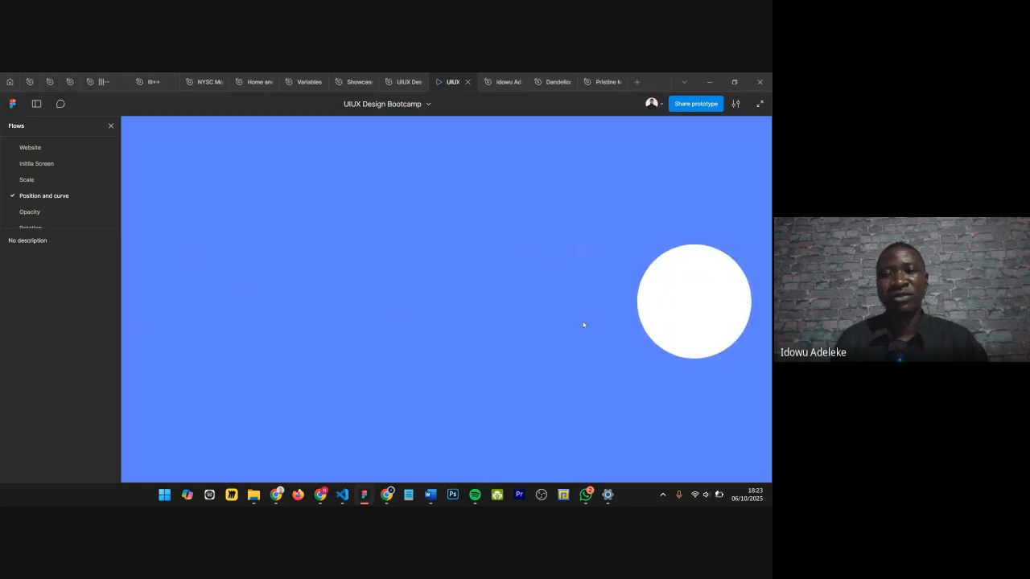
key("r")
left_click(226, 288)
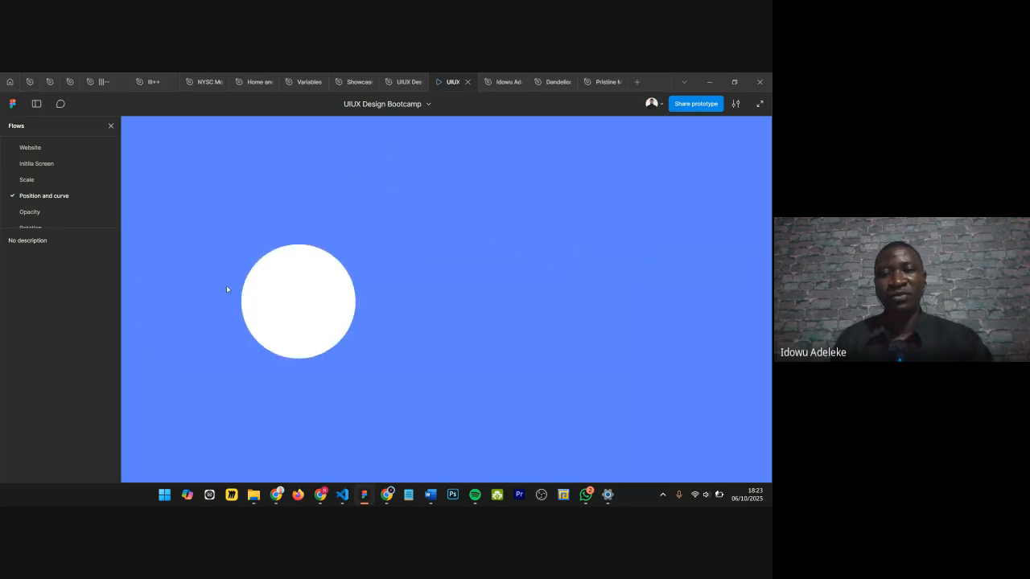
key("r")
left_click(221, 293)
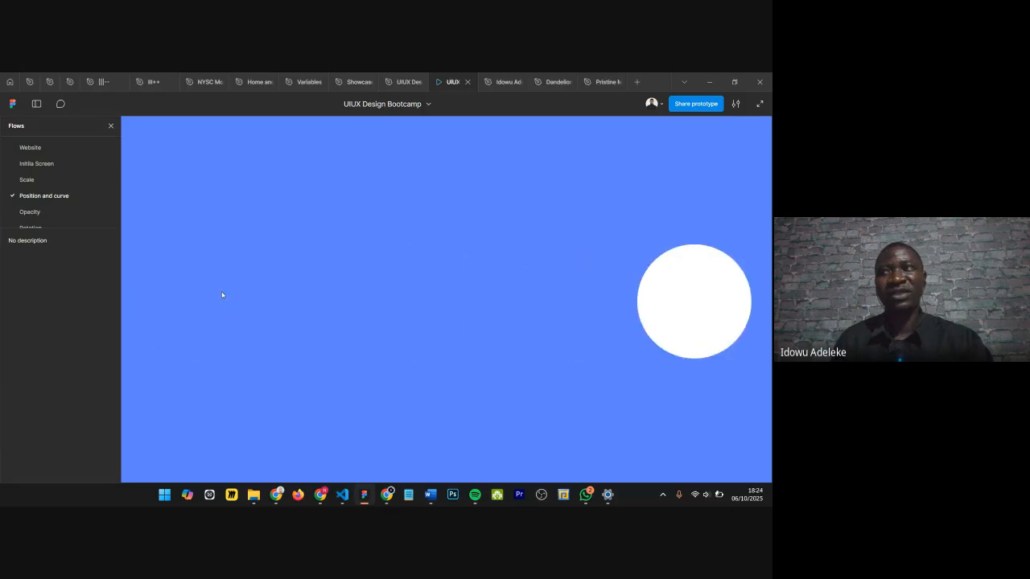
key("r")
left_click(222, 295)
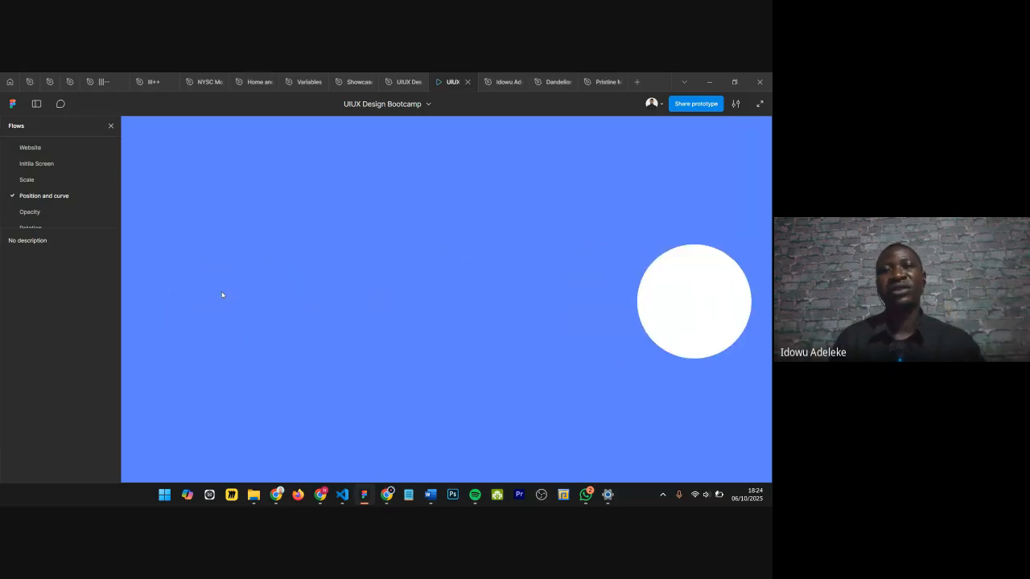
Step: Return to the design file and look through the circle interaction's action and curve options
left_click(407, 81)
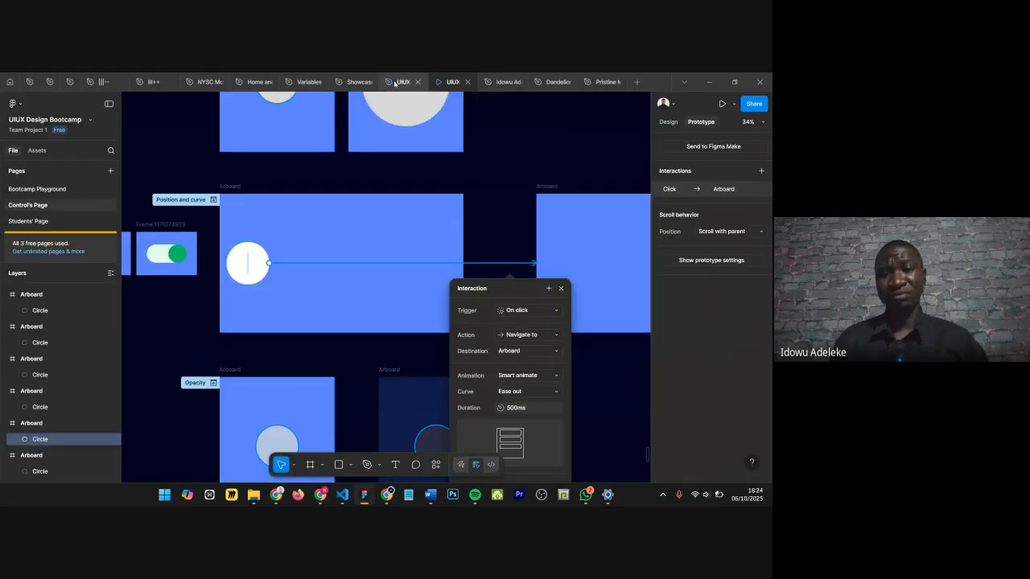
left_click(526, 337)
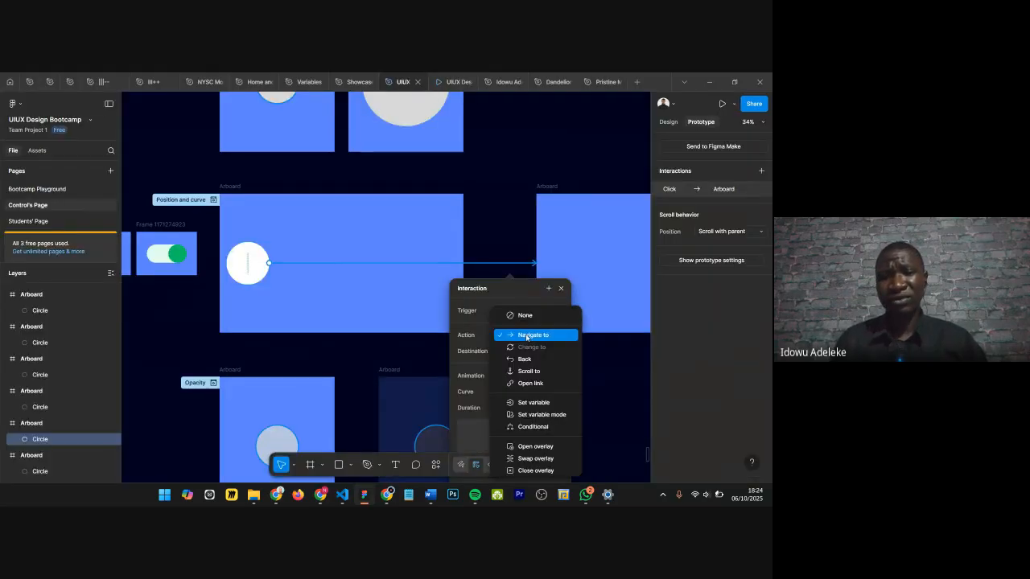
left_click(523, 335)
left_click(517, 392)
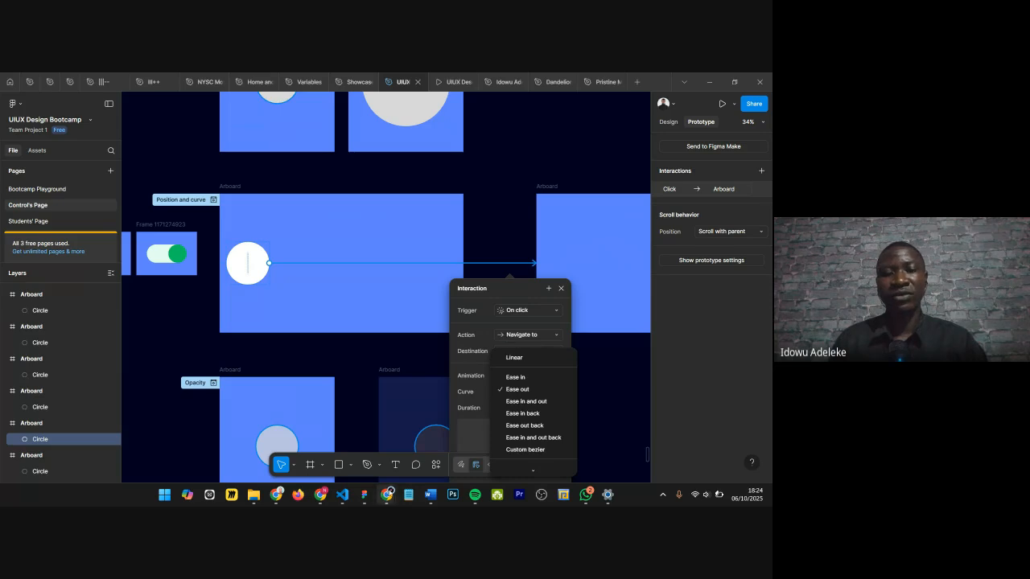
left_click(502, 268)
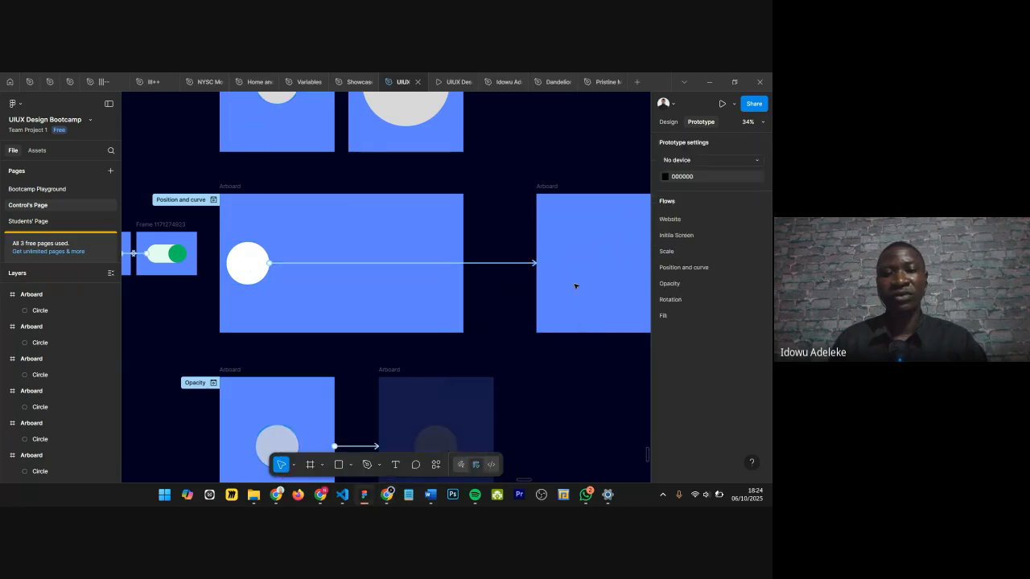
Step: Switch to the Chrome browser, bring up the cubic-bezier.com page and dismiss the Meet picture-in-picture window
mouse_move(387, 494)
left_click(342, 465)
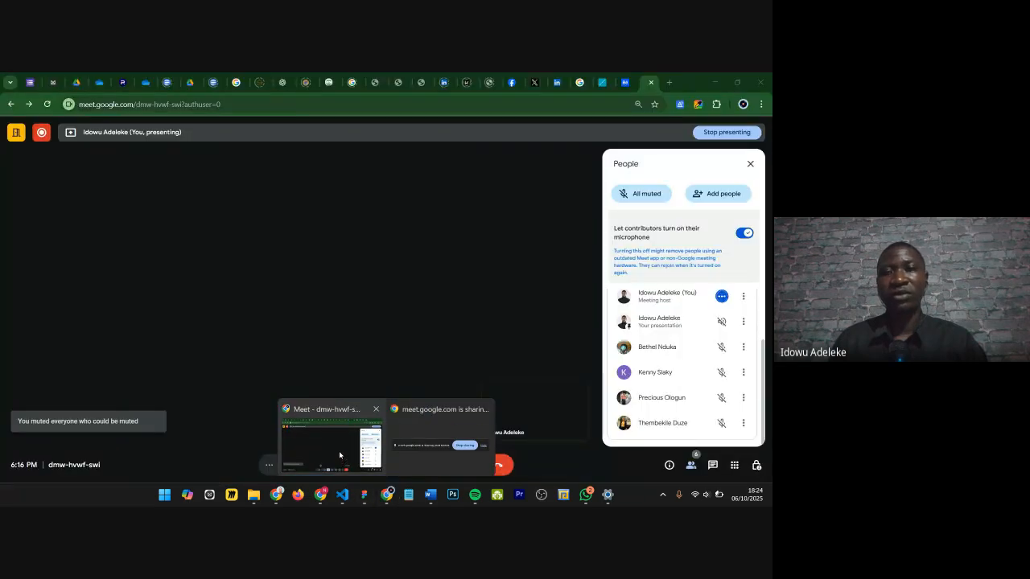
left_click(600, 83)
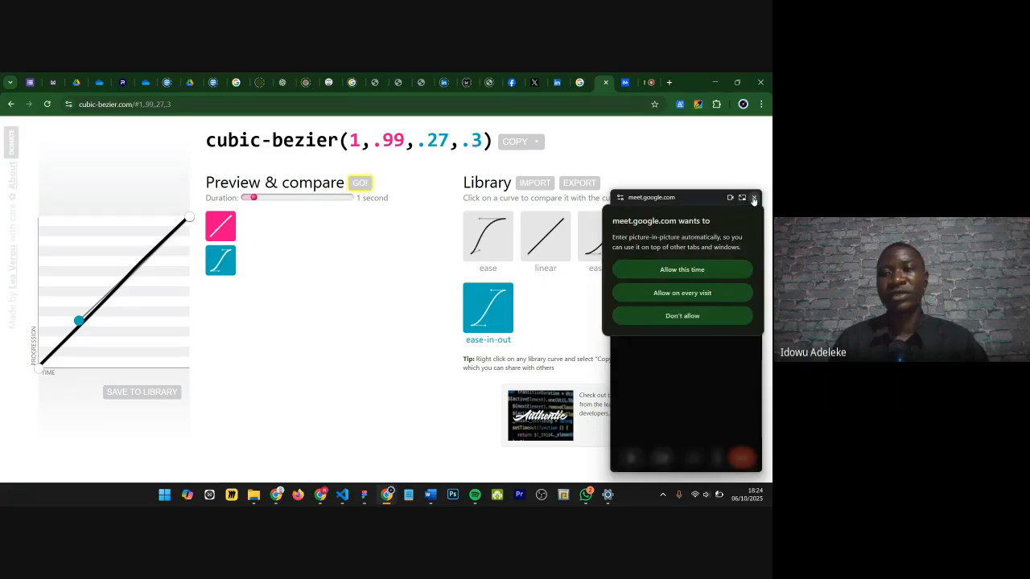
left_click(720, 277)
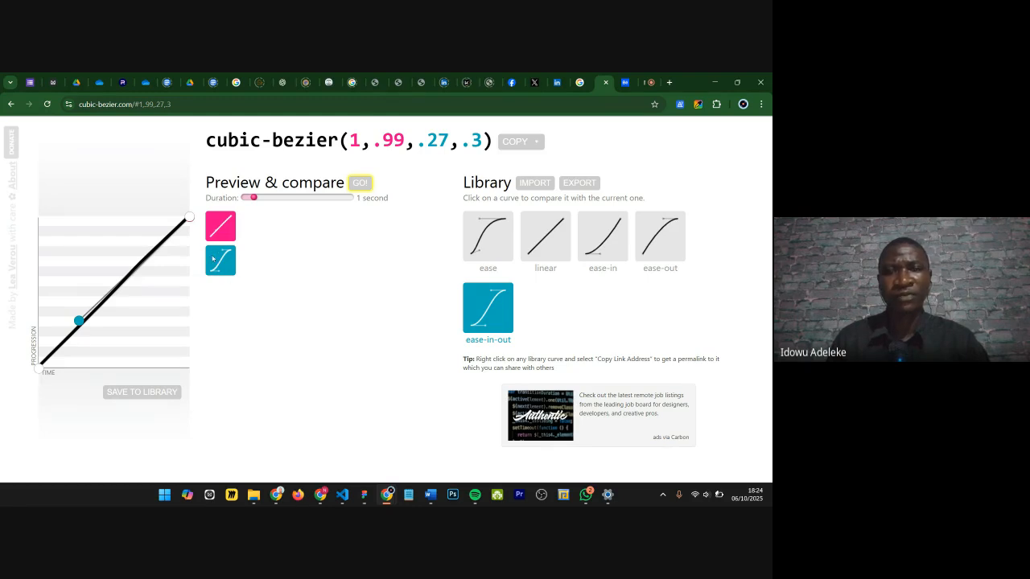
Step: Preview the linear and ease library curves against the current custom curve, replaying ease several times
left_click(550, 243)
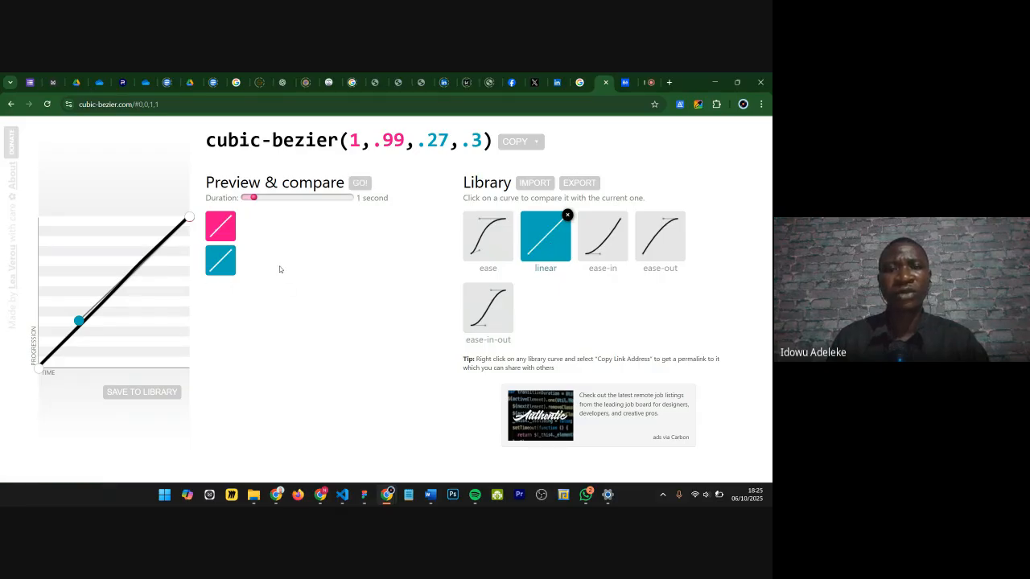
left_click(360, 183)
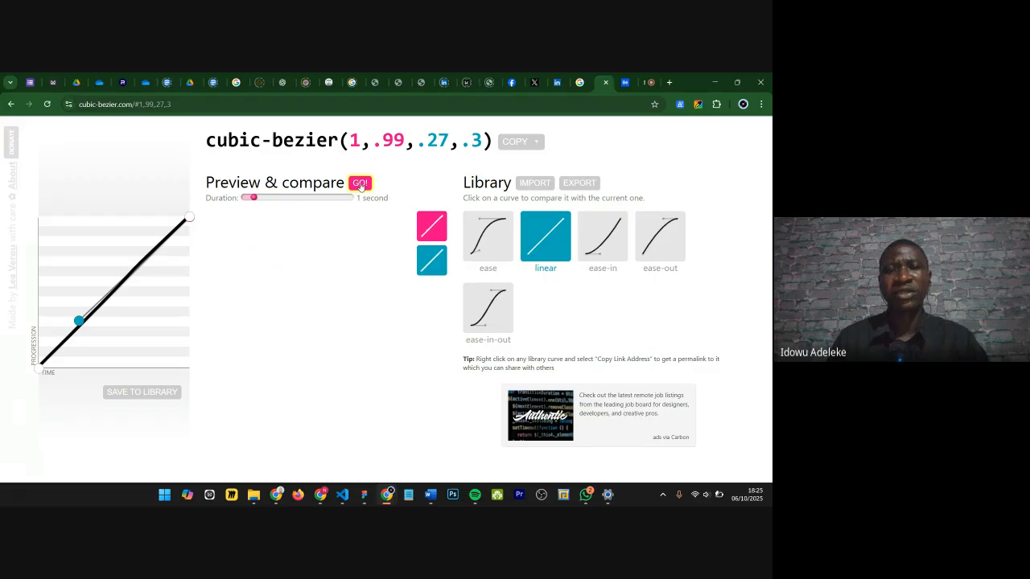
left_click(498, 254)
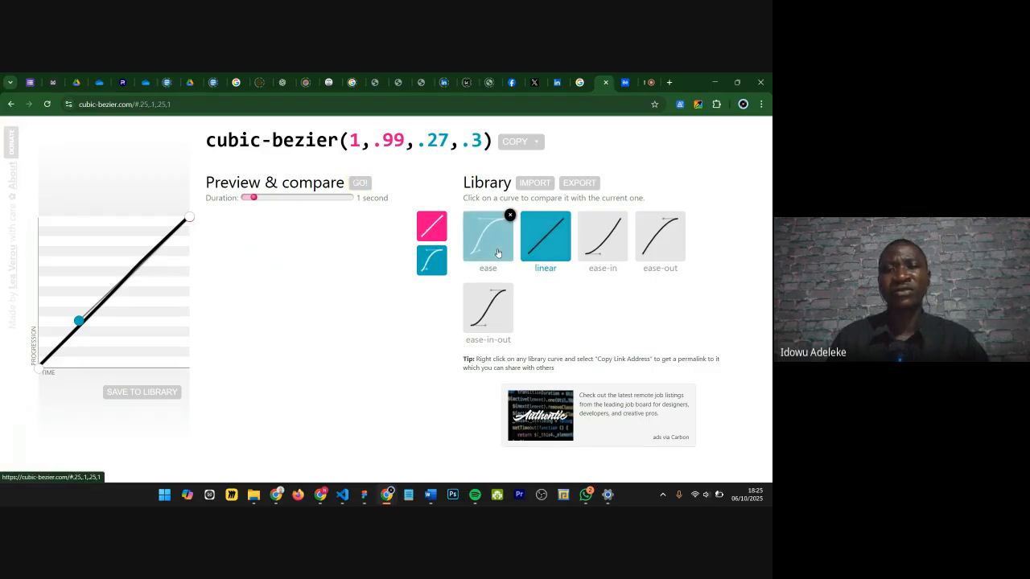
left_click(361, 186)
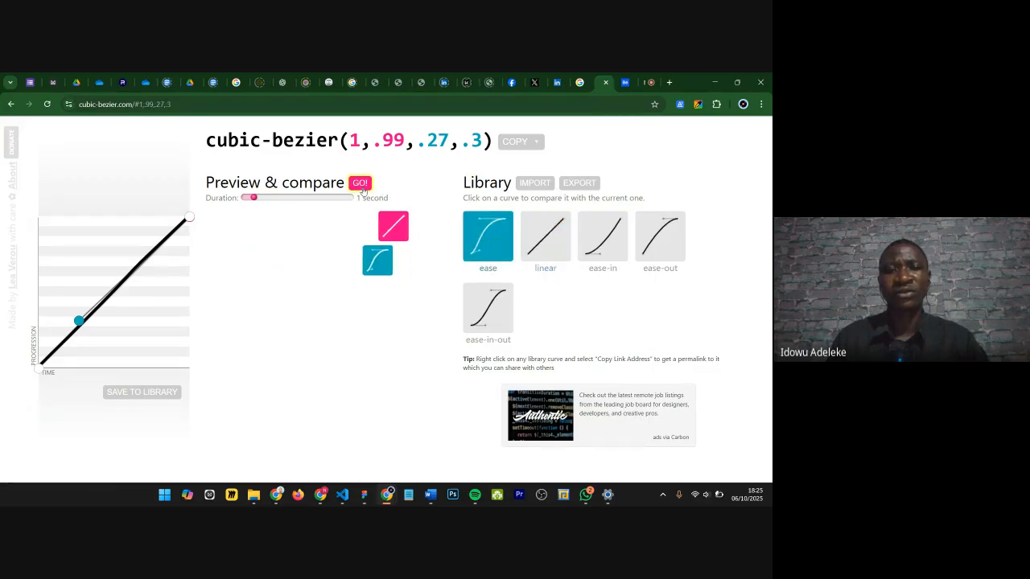
left_click(362, 187)
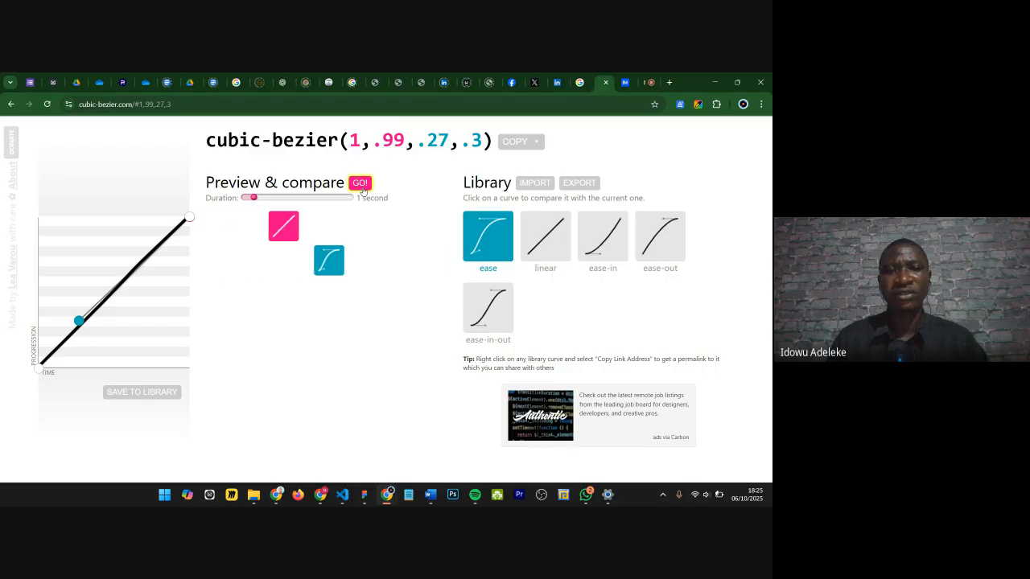
left_click(361, 188)
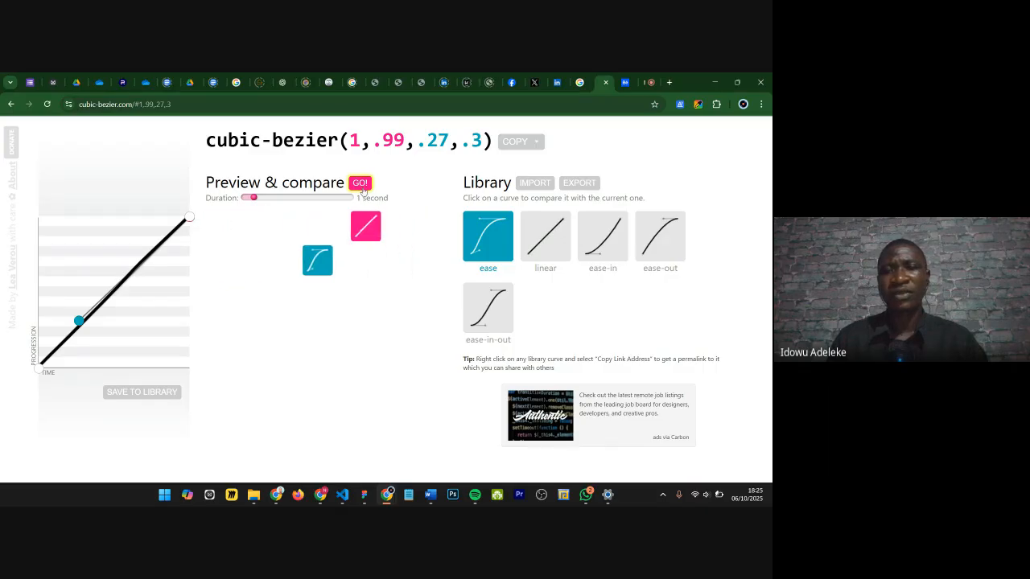
Step: Compare the ease-in and ease-out library curves with the current custom curve by running their previews
left_click(603, 232)
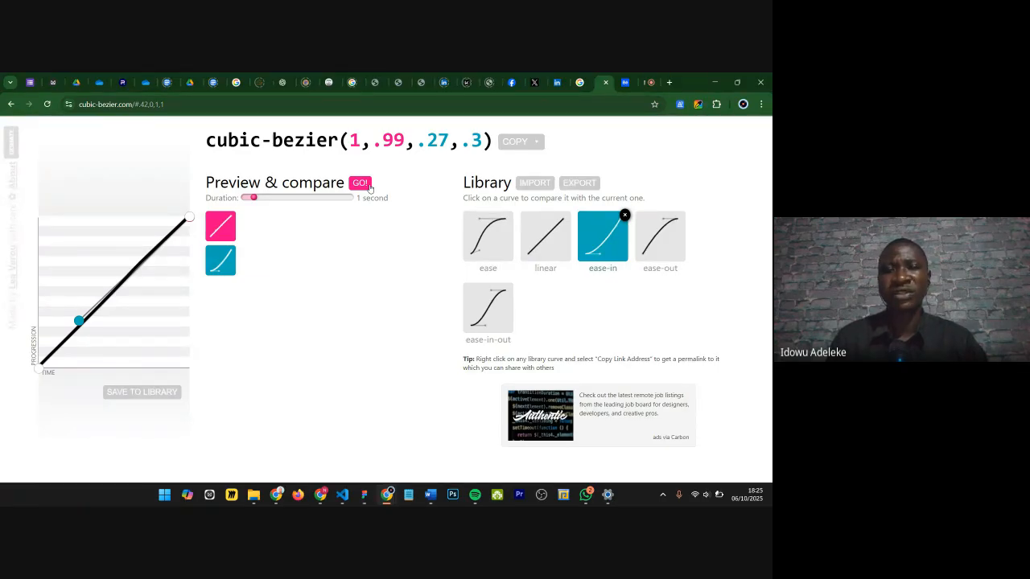
left_click(361, 183)
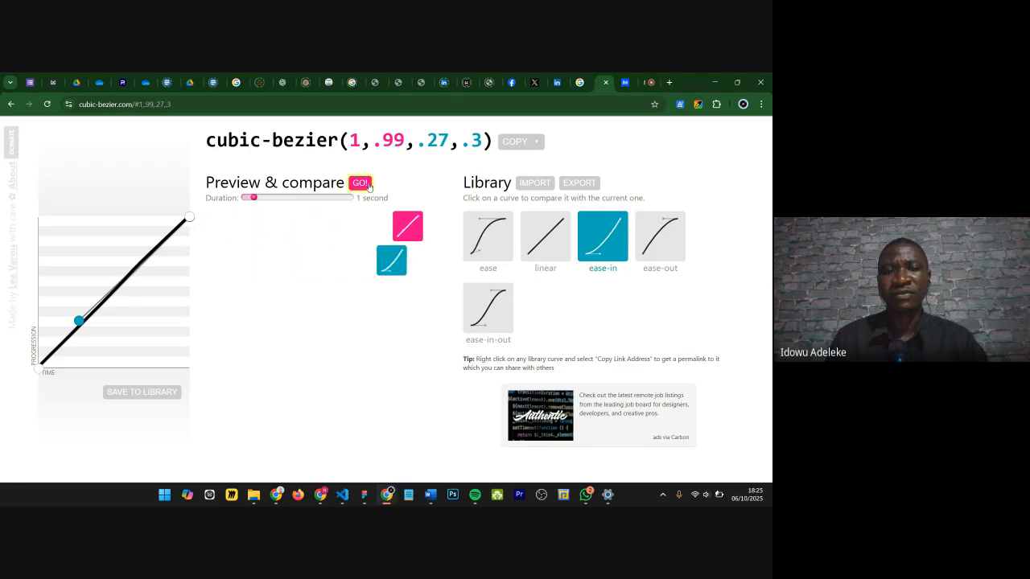
left_click(660, 235)
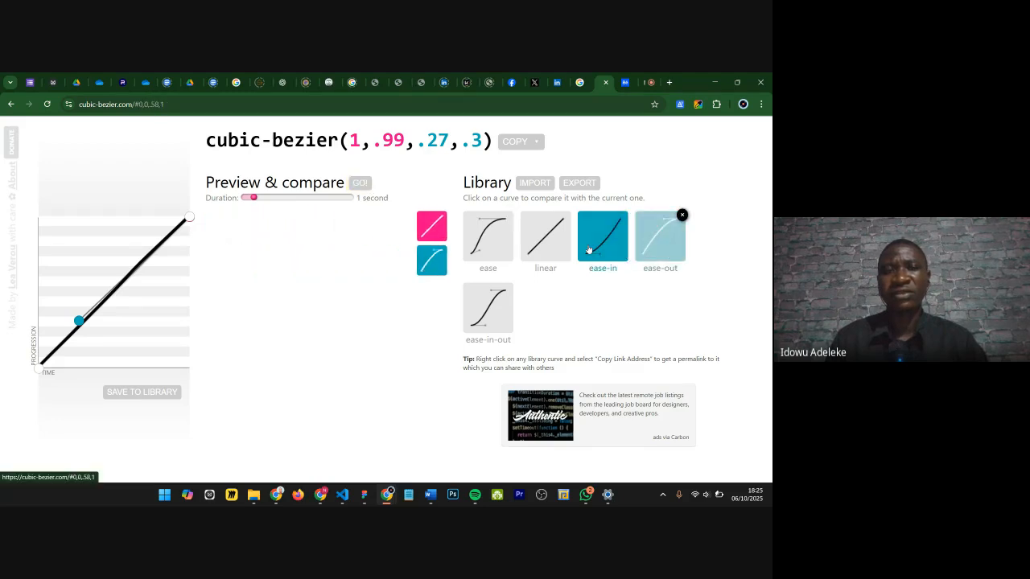
left_click(360, 185)
left_click(361, 184)
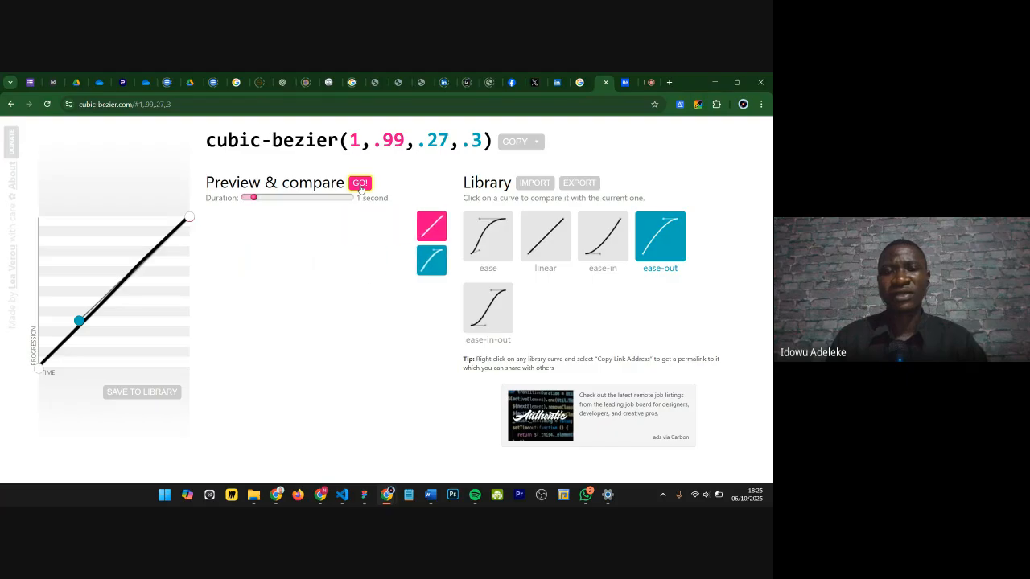
Step: Select the ease-in-out library curve and replay its comparison with the custom curve several times
left_click(510, 283)
left_click(358, 185)
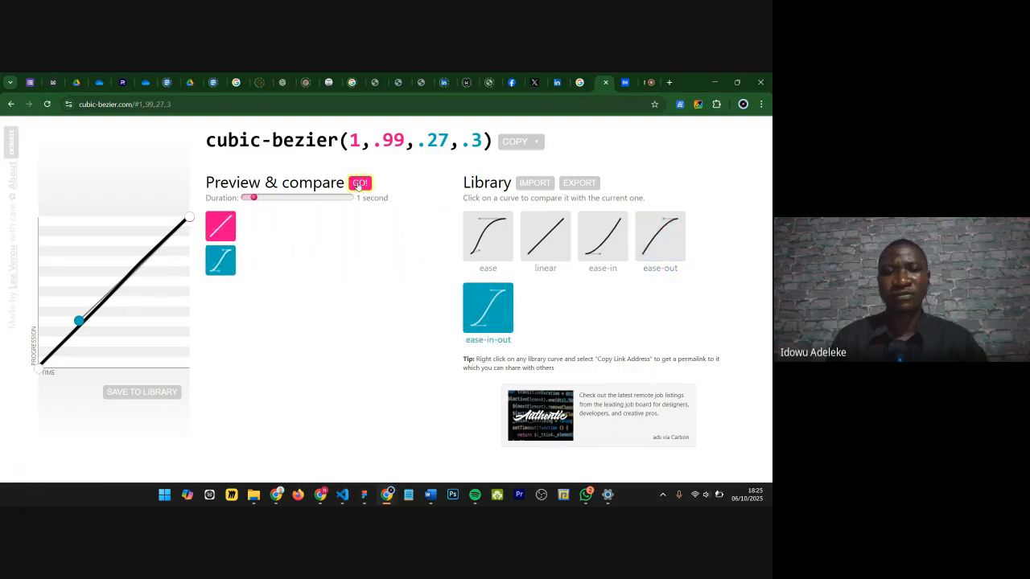
left_click(359, 184)
left_click(359, 185)
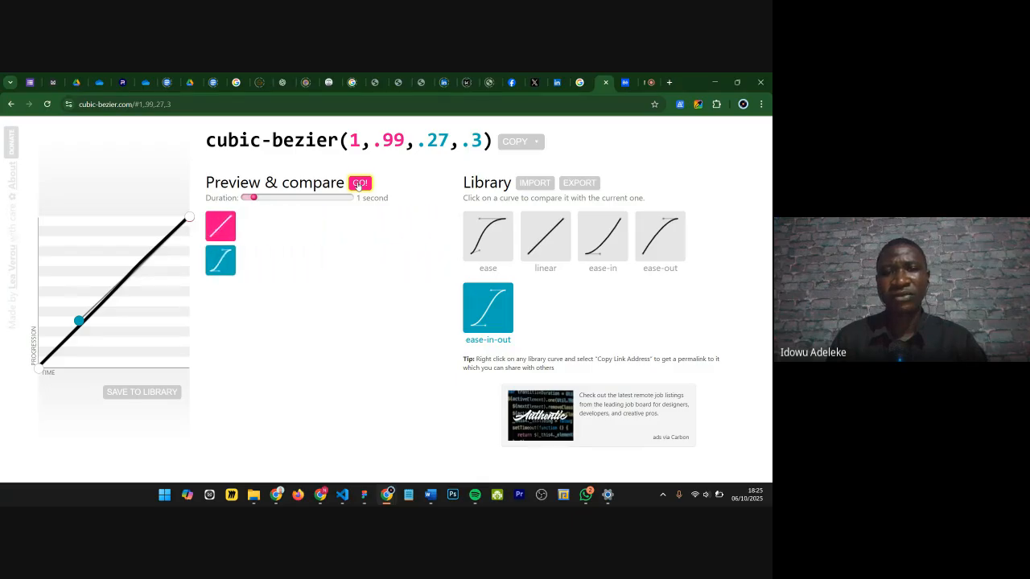
left_click(358, 184)
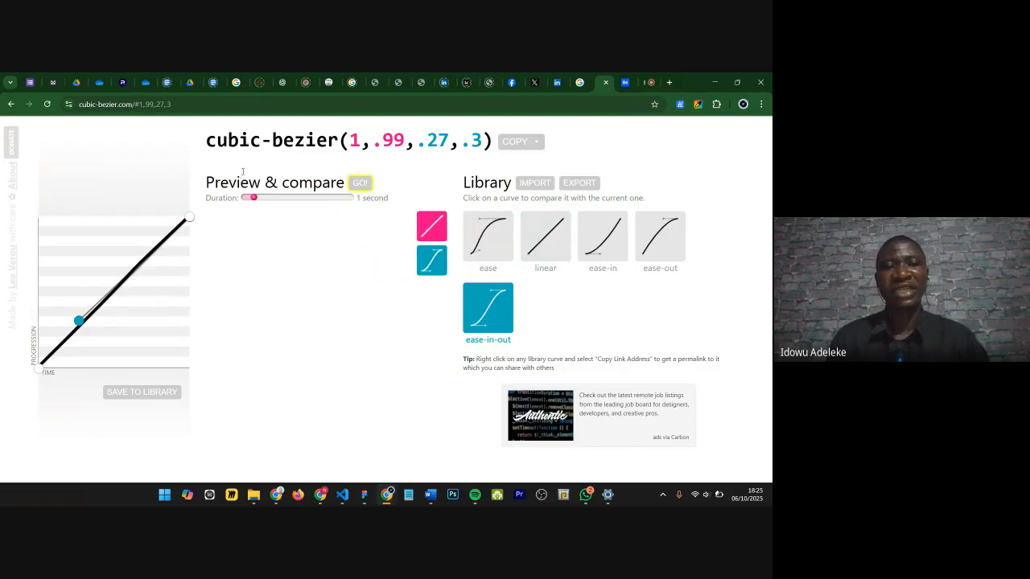
left_click(365, 190)
Step: Reshape the custom curve by moving both of its handles to about cubic-bezier(.42,.94,.5,.5)
left_click_drag(79, 323, 67, 250)
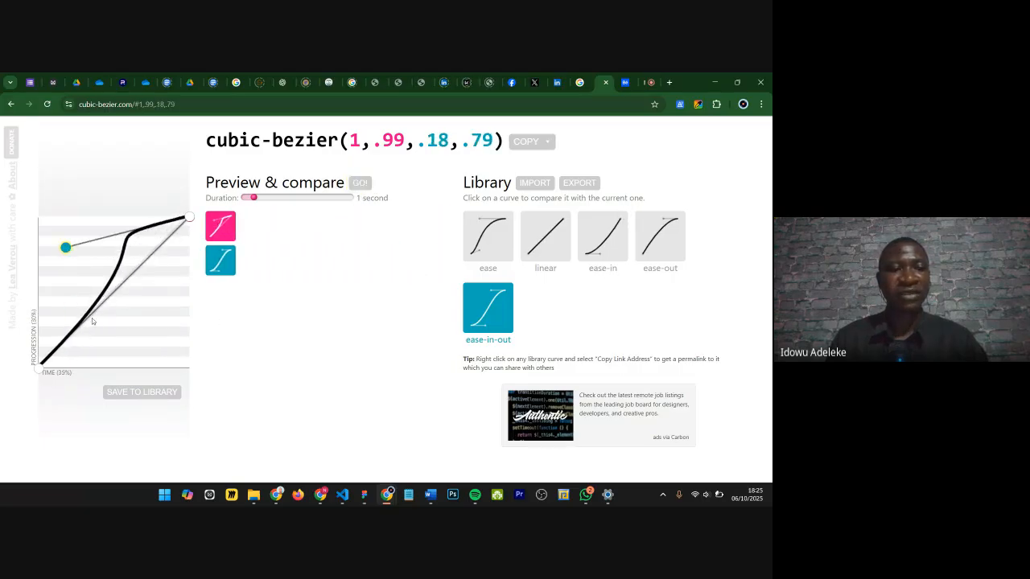
left_click_drag(187, 234, 183, 311)
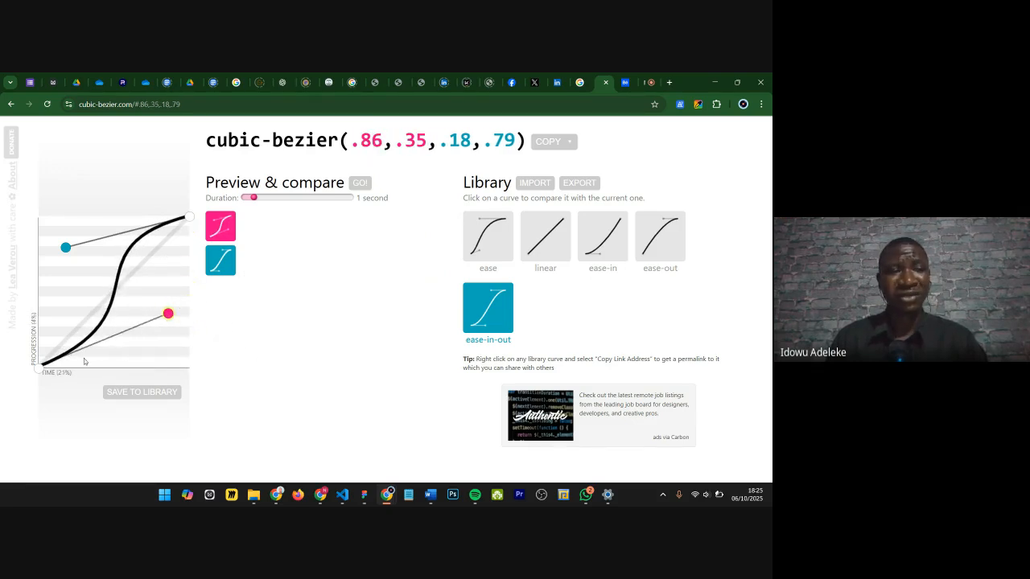
left_click_drag(170, 318, 134, 259)
left_click_drag(65, 249, 103, 228)
Step: Replay the reshaped custom curve against ease-in-out several times
left_click(360, 182)
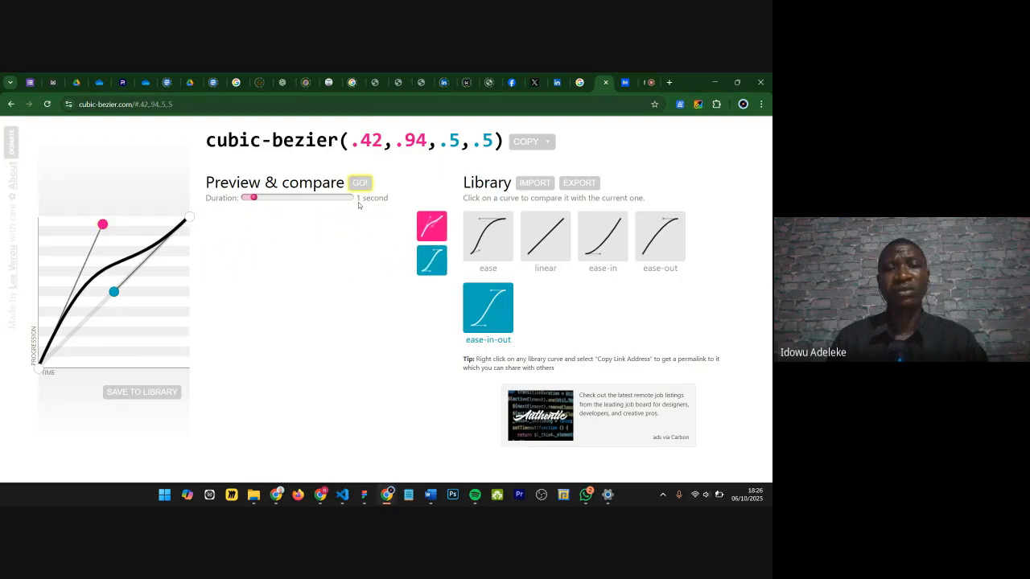
left_click(360, 182)
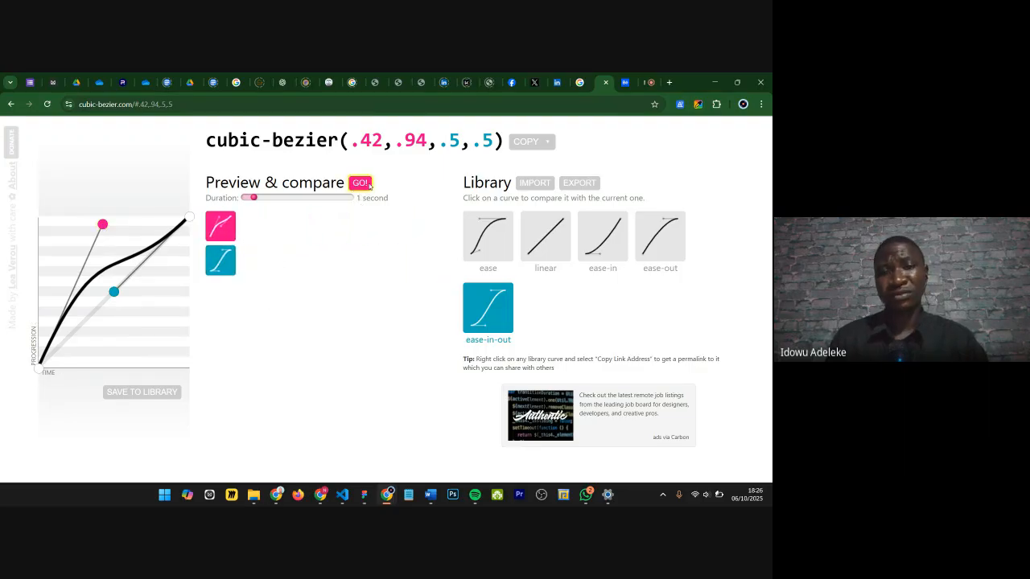
left_click(369, 184)
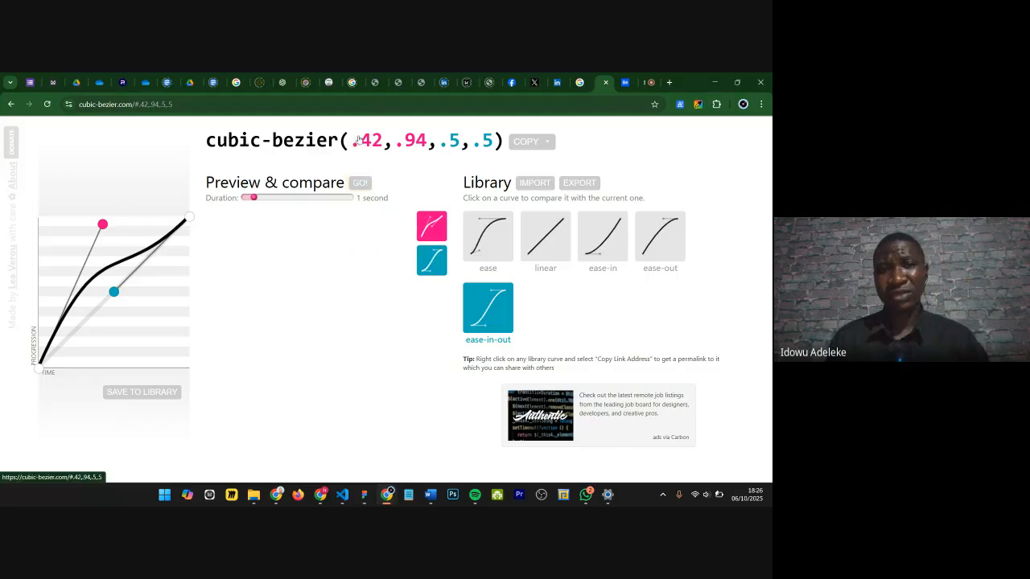
left_click(358, 185)
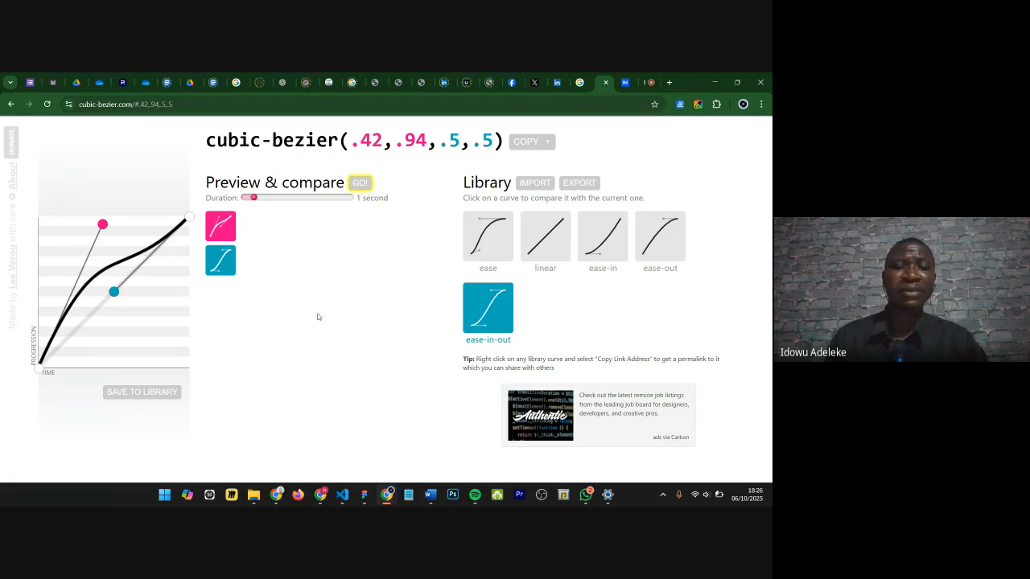
Step: Switch to Figma, open the Position and curve circle's interaction and try the Custom bezier curve
left_click(369, 498)
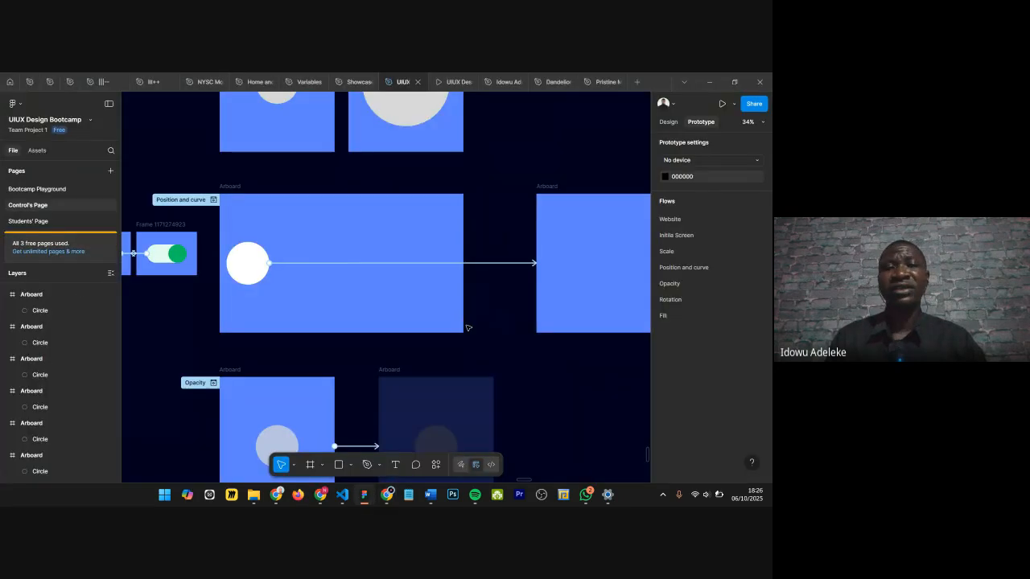
left_click(475, 266)
left_click_drag(483, 294, 366, 177)
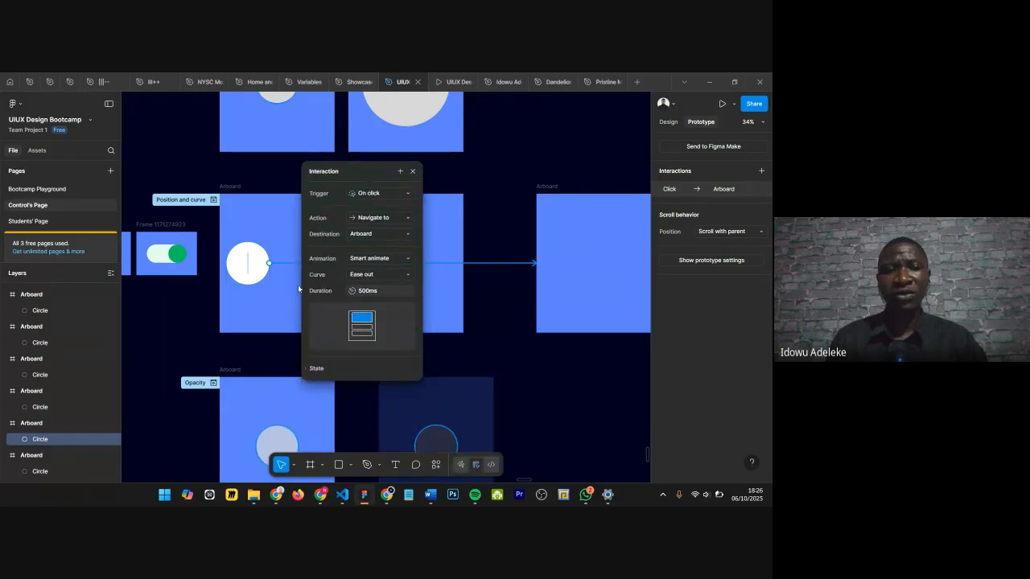
left_click(378, 275)
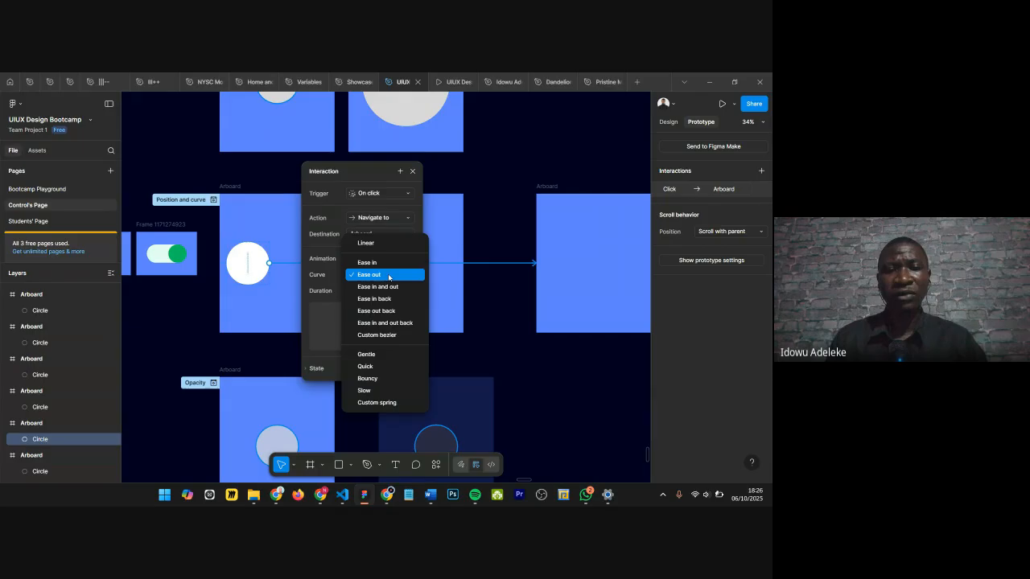
left_click(385, 336)
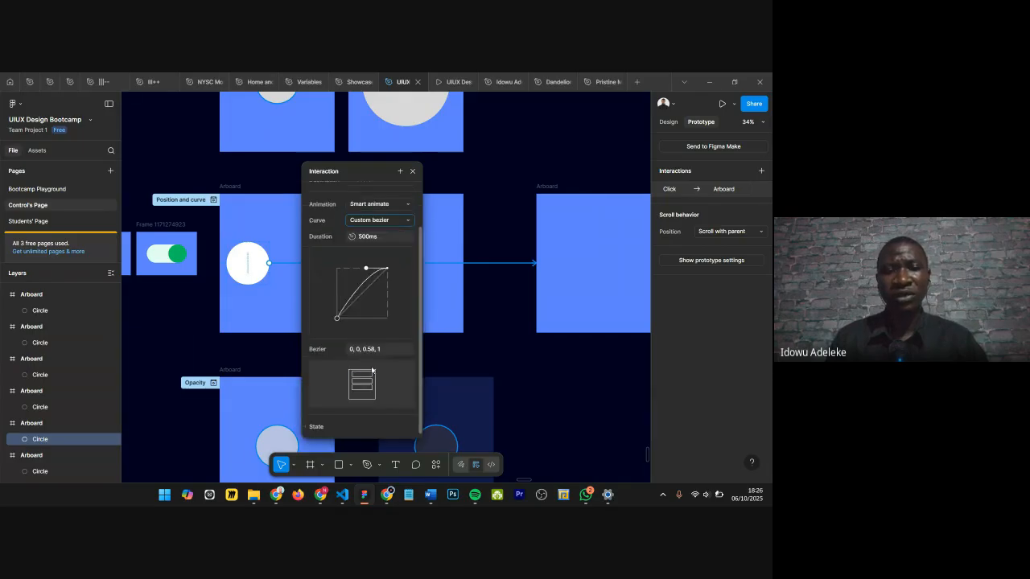
Step: Set the circle interaction's animation curve to Bouncy and close the interaction settings
left_click(368, 217)
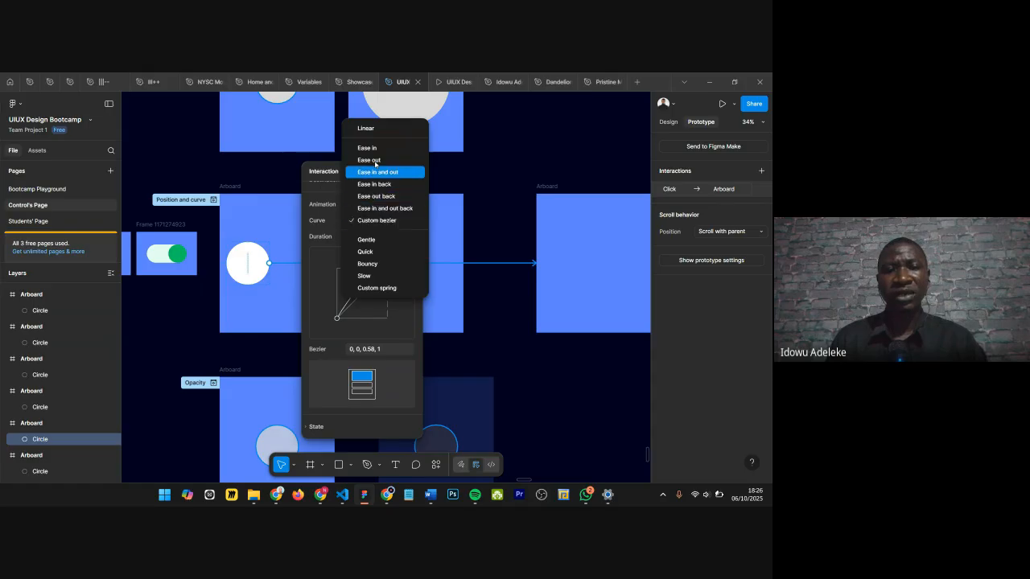
left_click(378, 264)
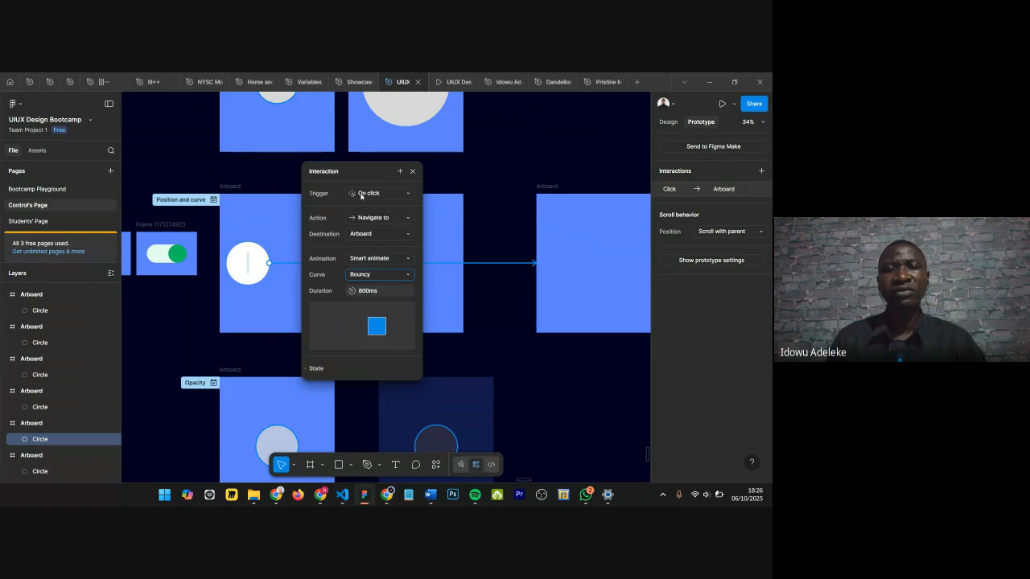
left_click(414, 170)
Step: Switch to the prototype preview, restart the Position and curve flow and play the circle's Bouncy movement
left_click(454, 83)
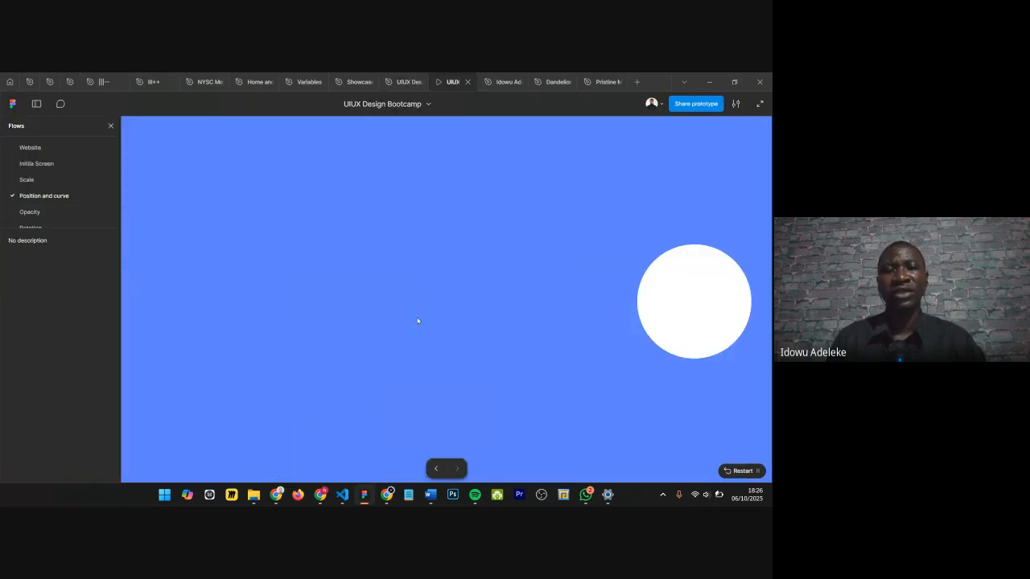
key("r")
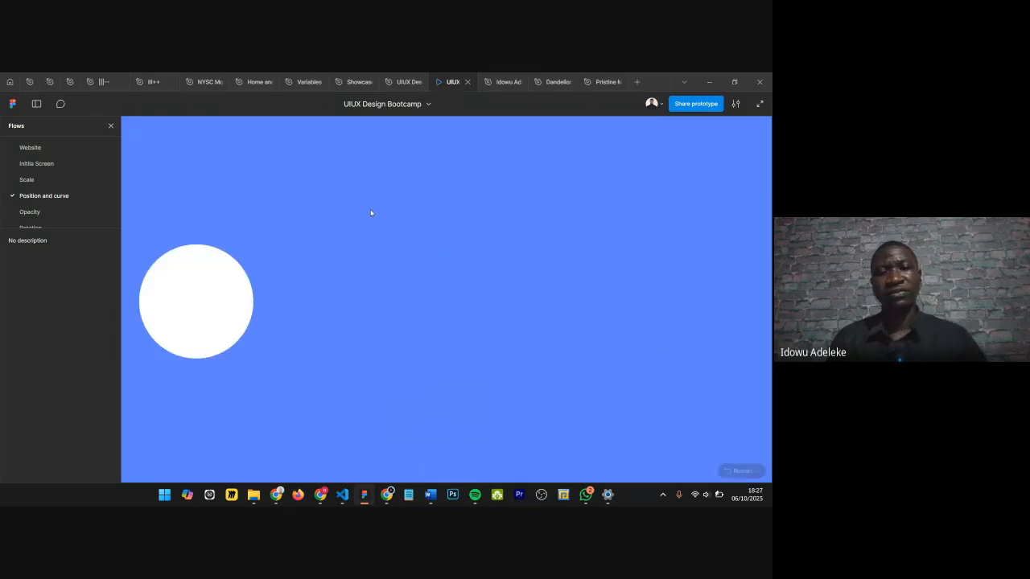
left_click(202, 297)
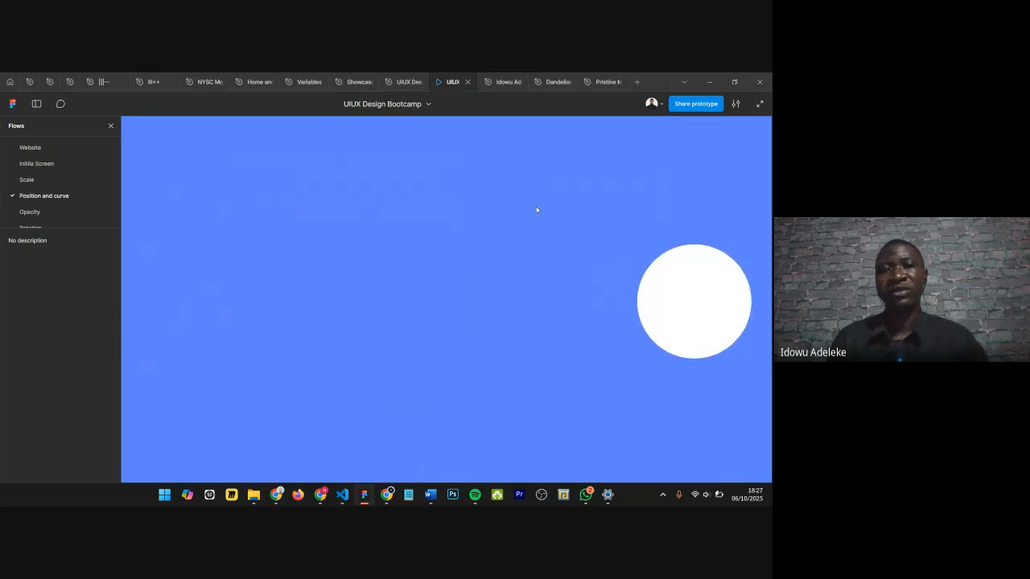
Step: Return to the prototype preview, restart the Position and curve flow and play the circle's Bouncy movement again
left_click(403, 82)
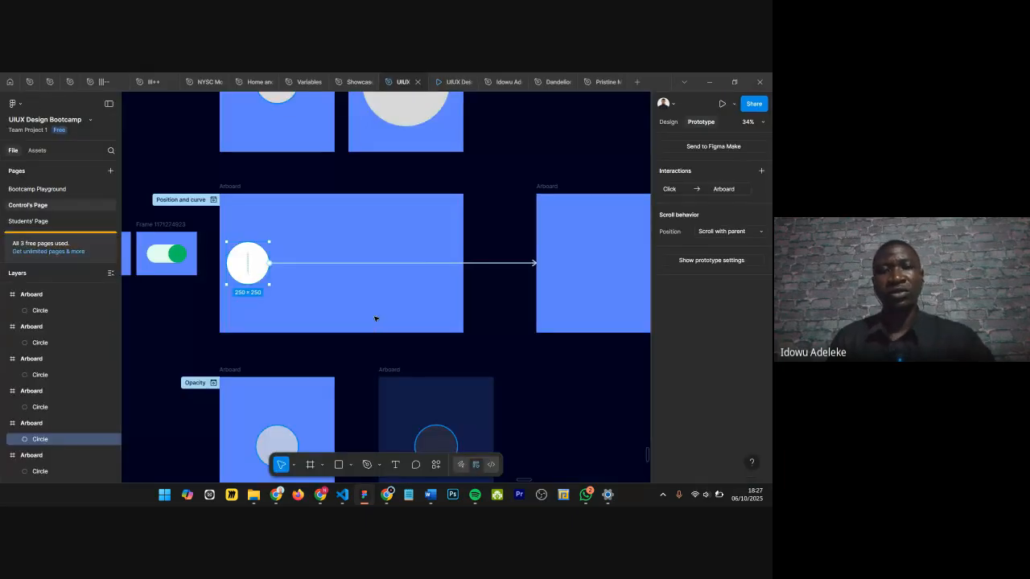
left_click(446, 83)
key("r")
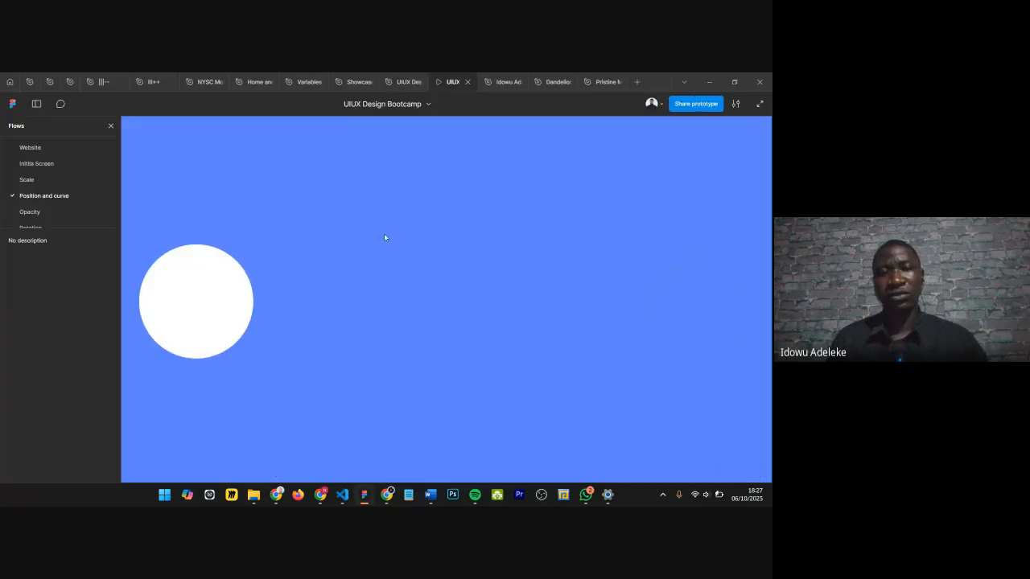
left_click(243, 293)
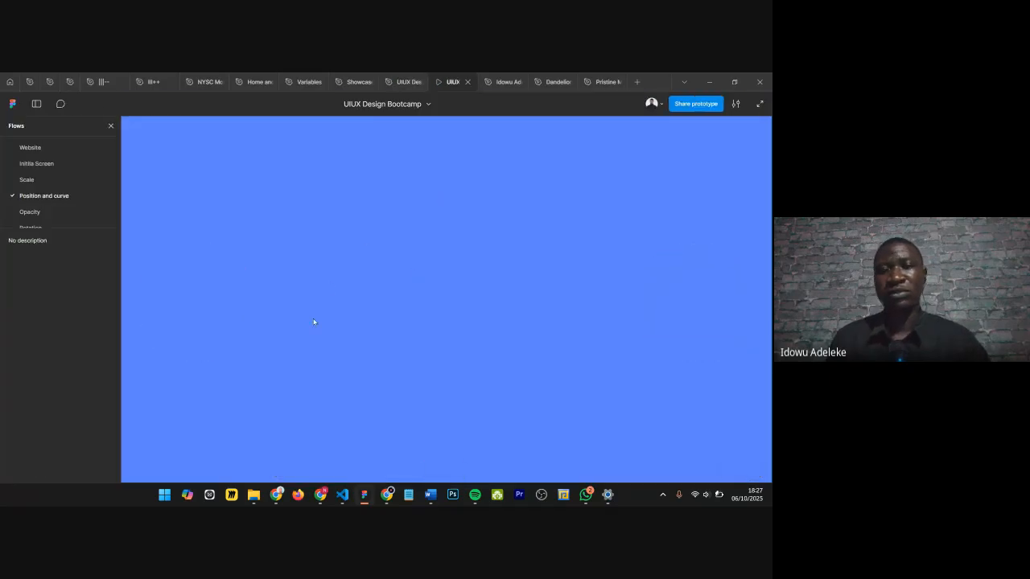
Step: Switch to the design file and examine the Scale, Position and curve, Opacity, Rotation and Fill example artboards
left_click(400, 82)
scroll(480, 233, "up", 2)
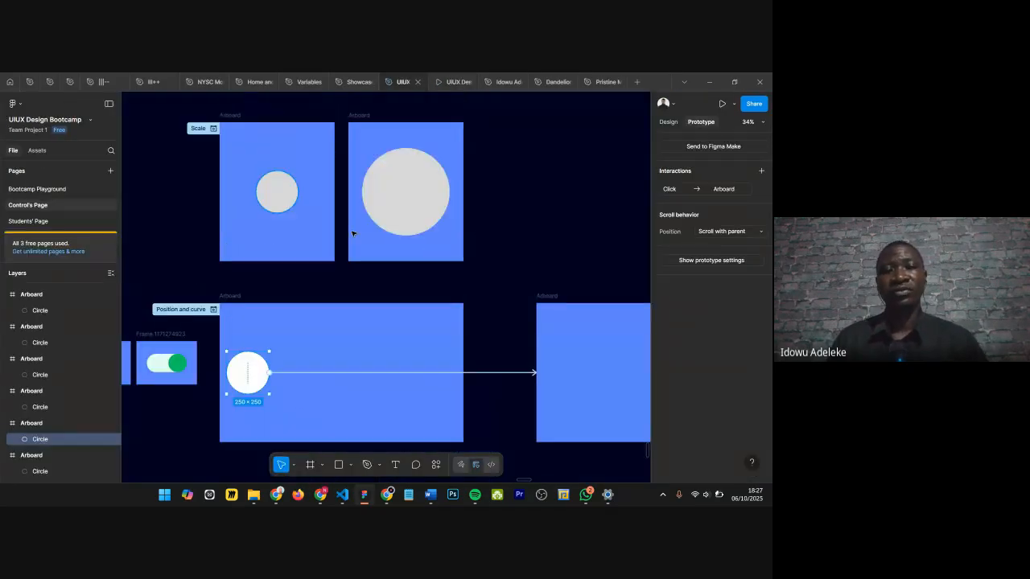
scroll(417, 249, "down", 2)
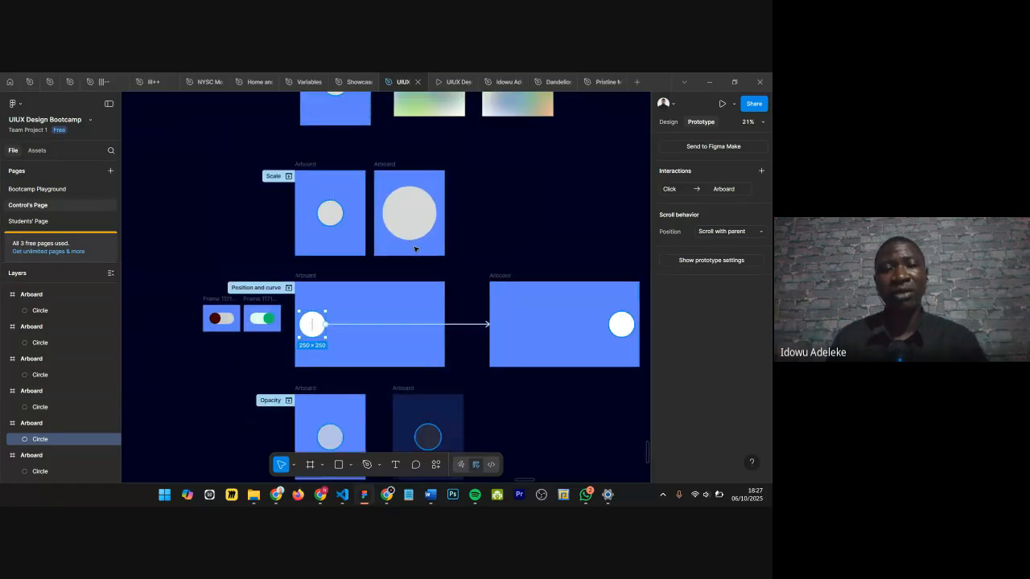
scroll(494, 230, "down", 4)
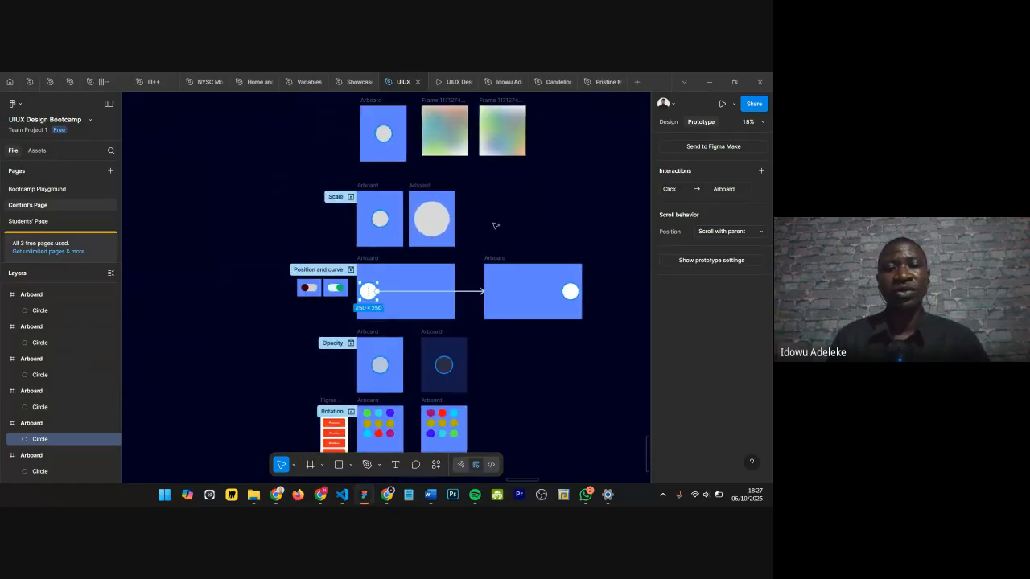
scroll(494, 226, "up", 2)
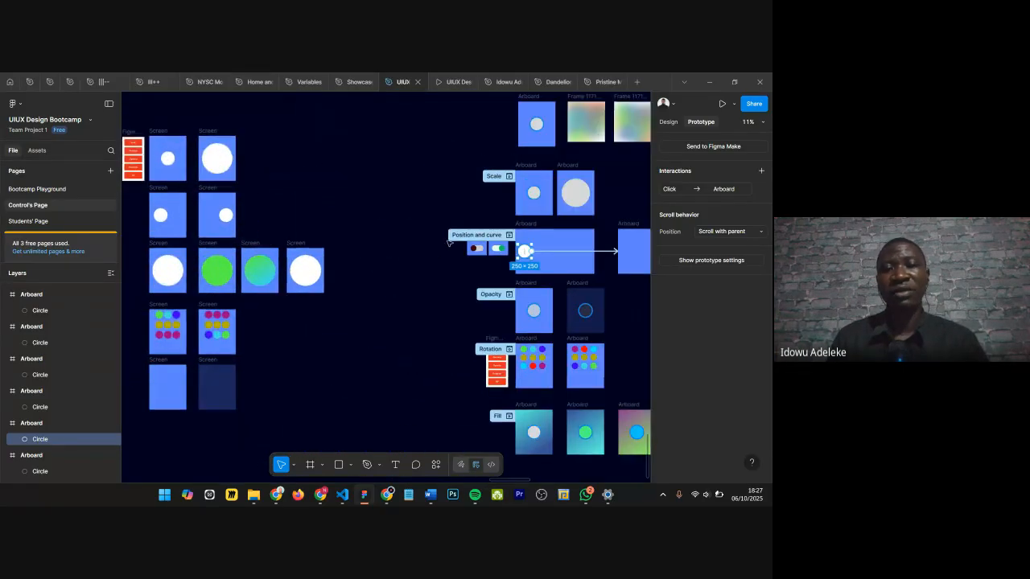
scroll(457, 228, "down", 2)
scroll(540, 206, "up", 1)
scroll(540, 206, "down", 2)
scroll(400, 168, "down", 2)
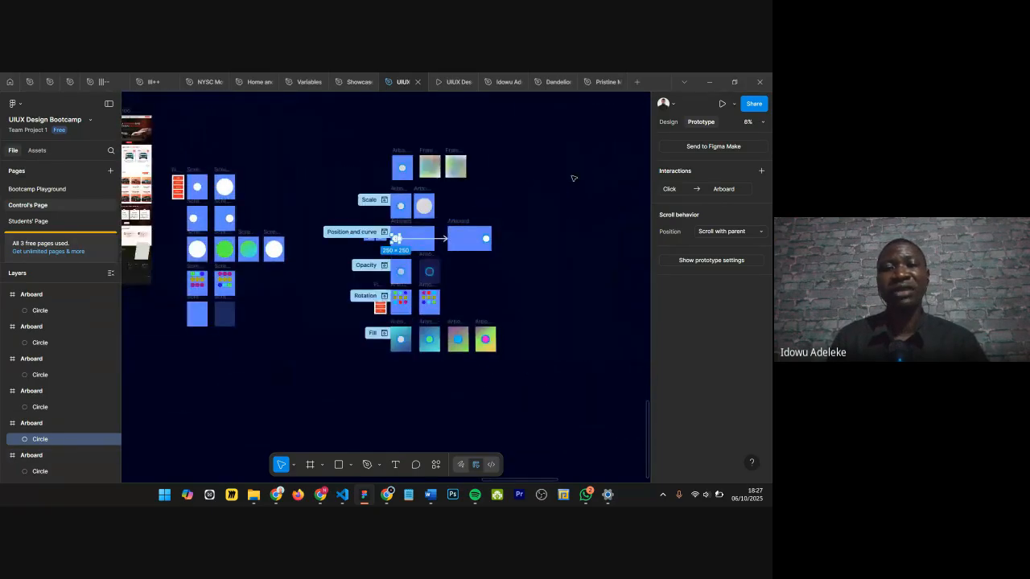
scroll(400, 167, "up", 3)
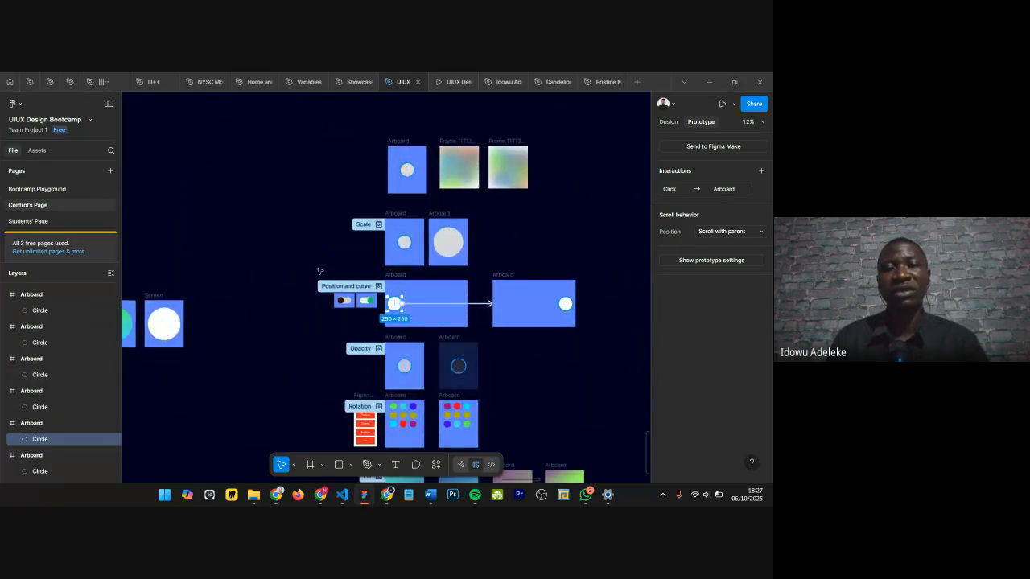
scroll(362, 237, "up", 2)
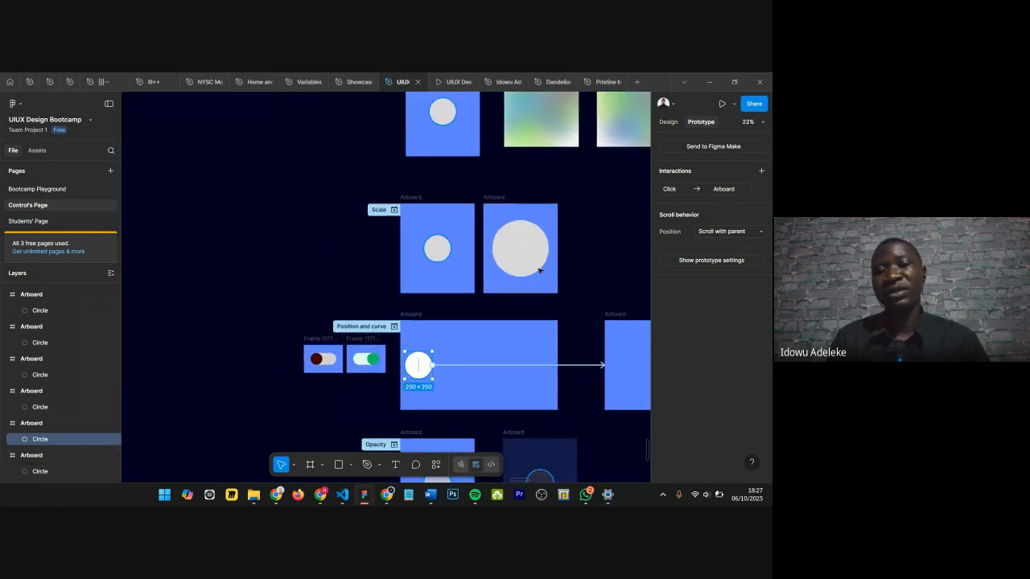
scroll(477, 236, "down", 3)
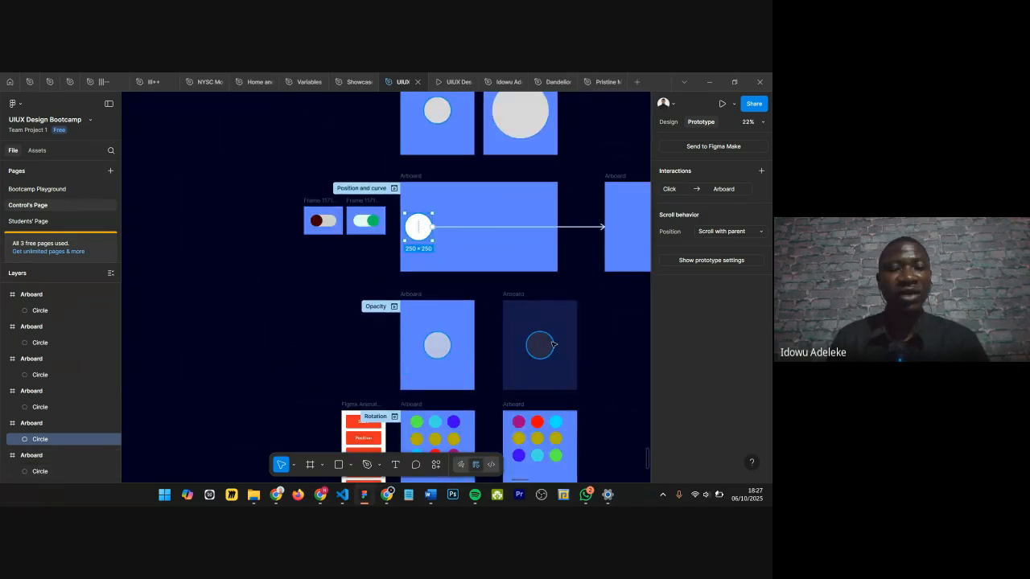
Step: Examine the two toggle frames beside Position and curve, selecting the dark red knob to compare its off and on states
scroll(315, 211, "up", 5)
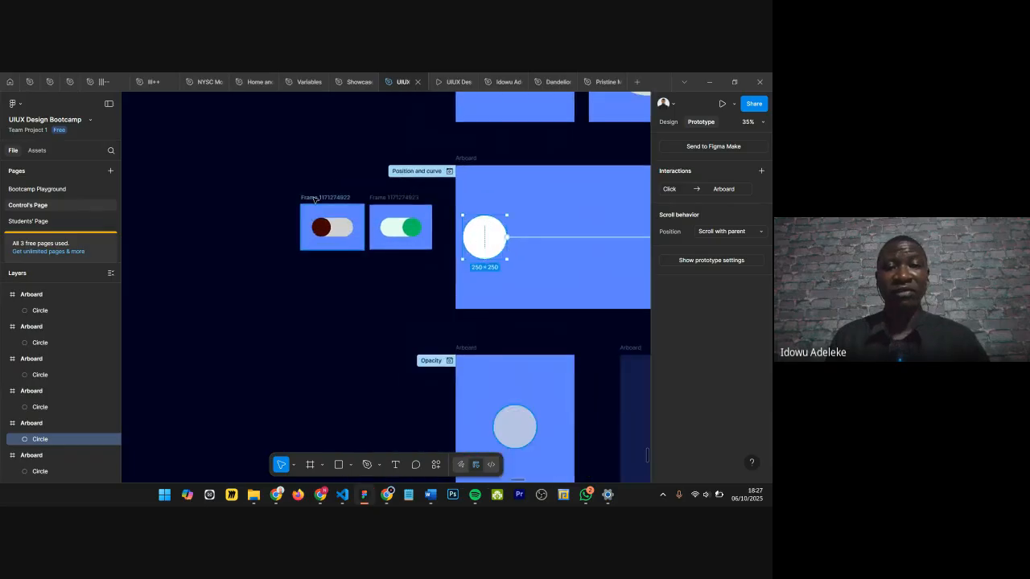
scroll(361, 255, "up", 4)
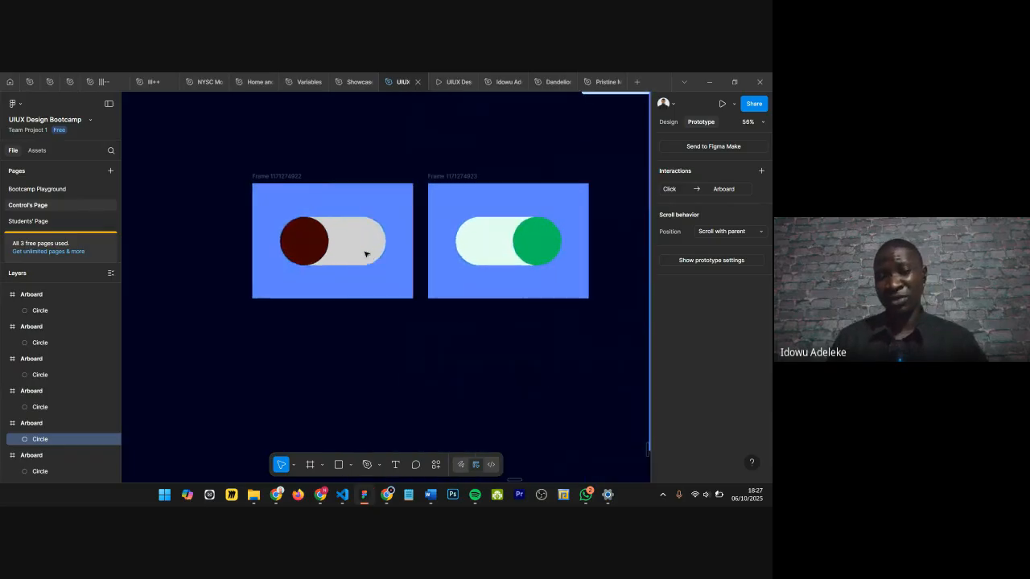
double_click(282, 244)
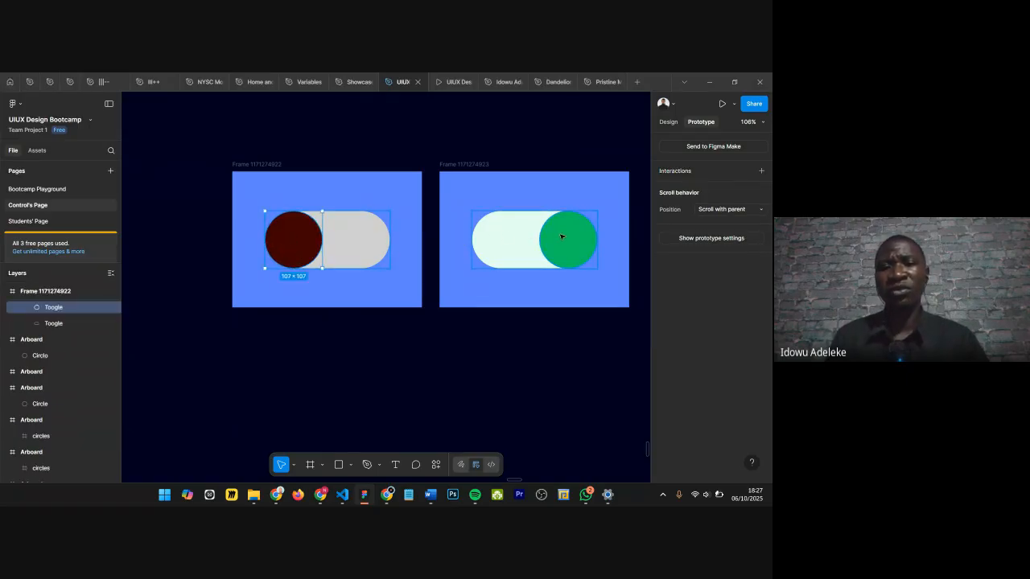
scroll(370, 240, "down", 3)
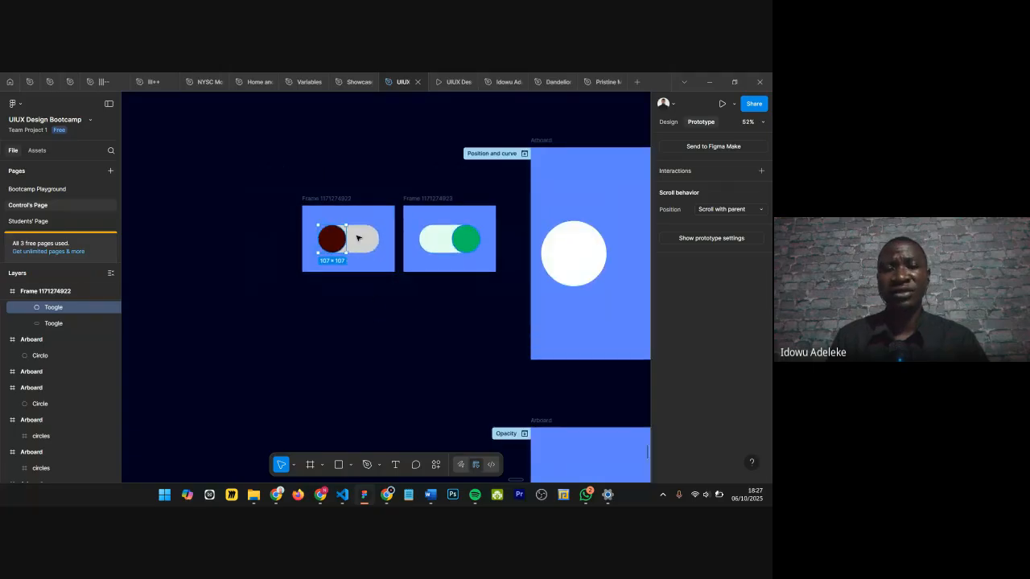
scroll(362, 237, "up", 3)
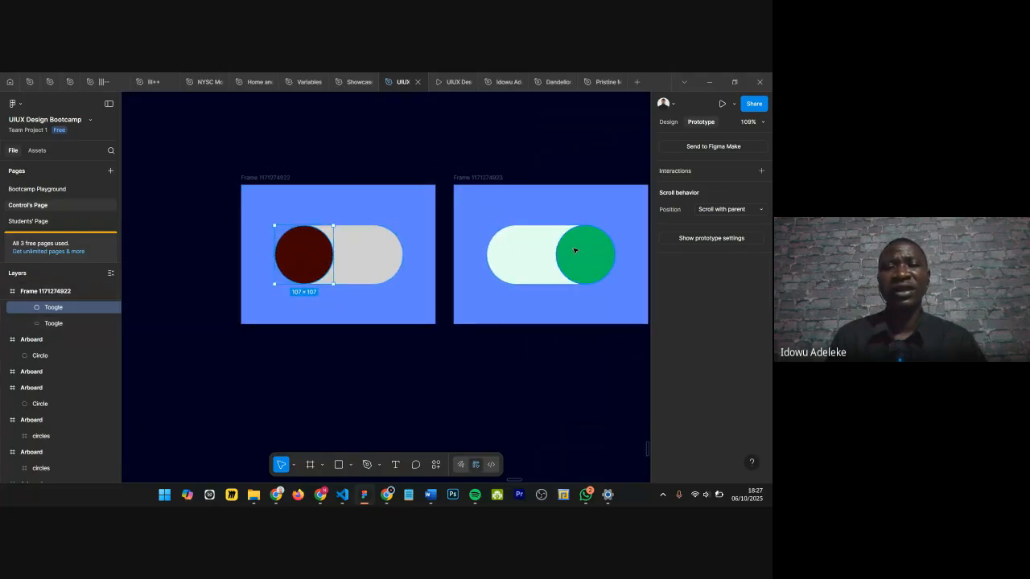
scroll(459, 246, "down", 1)
scroll(459, 245, "down", 3)
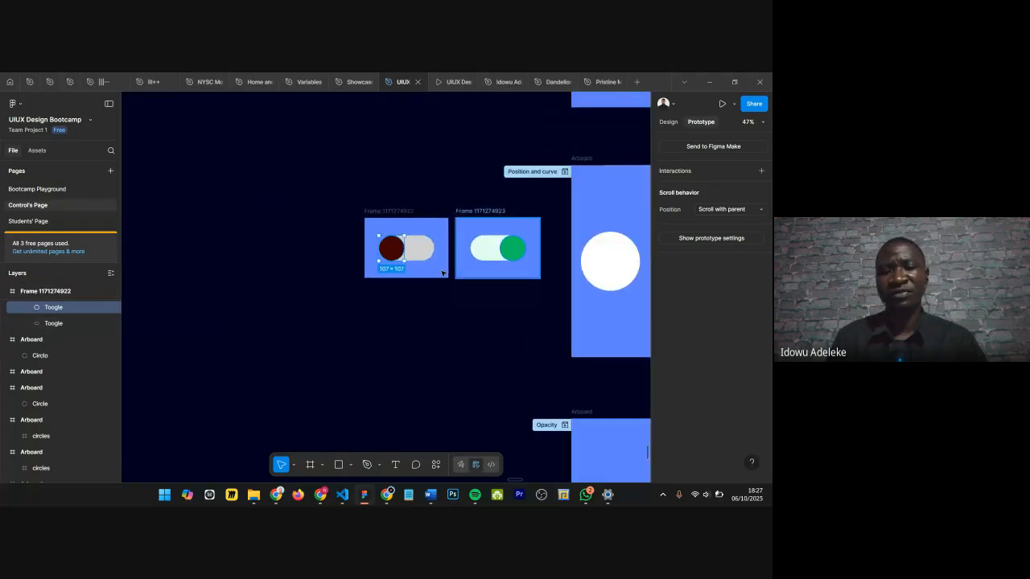
scroll(349, 252, "up", 2)
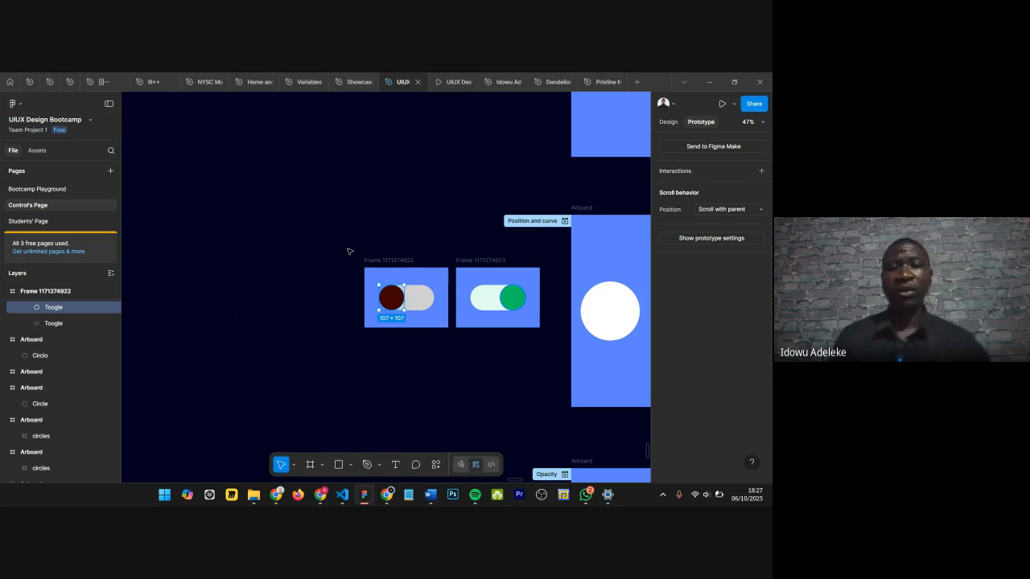
scroll(360, 248, "up", 3)
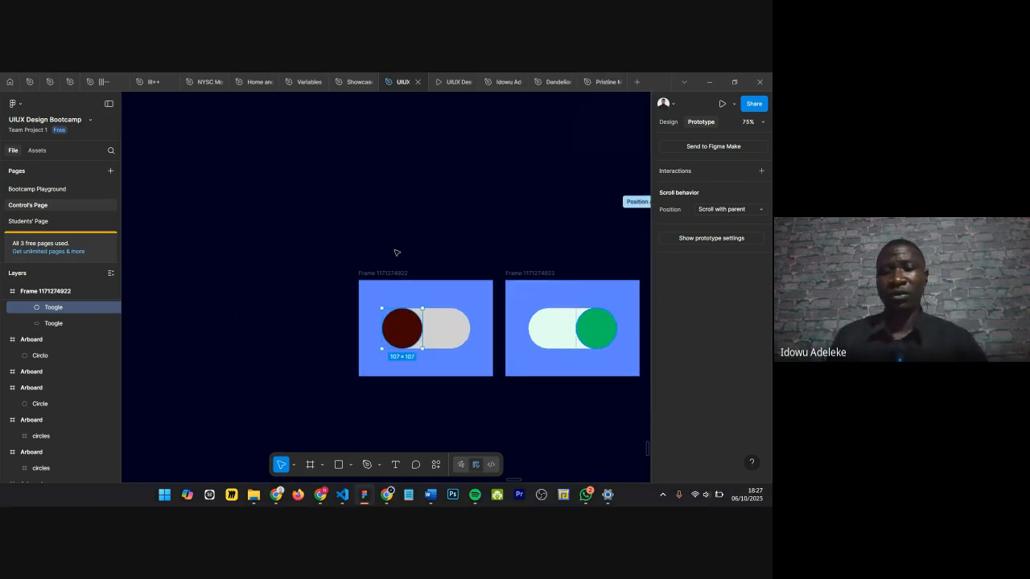
Step: Examine the Rejoice Fragrance launch, onboarding and home screens and the Tokunbo landing page design
scroll(395, 251, "right", 1)
scroll(484, 286, "down", 3)
scroll(484, 284, "down", 10)
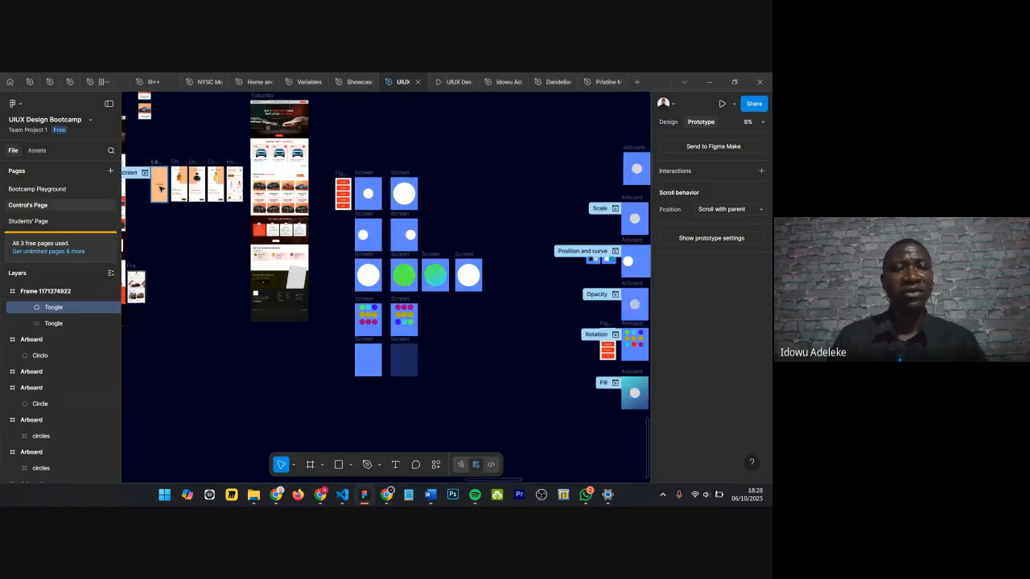
scroll(161, 184, "up", 5)
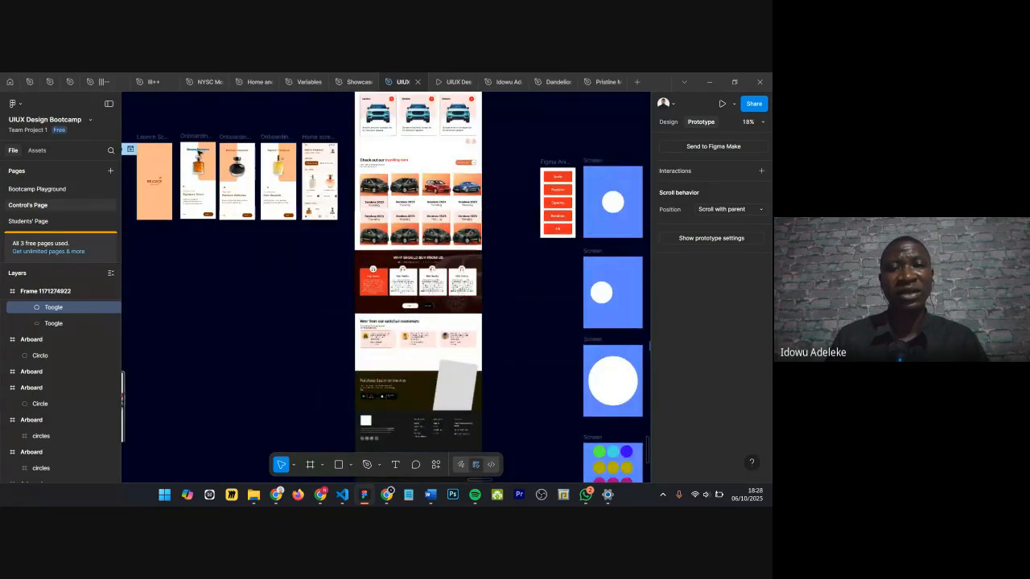
scroll(290, 175, "up", 5)
scroll(337, 201, "down", 4)
scroll(336, 201, "up", 5)
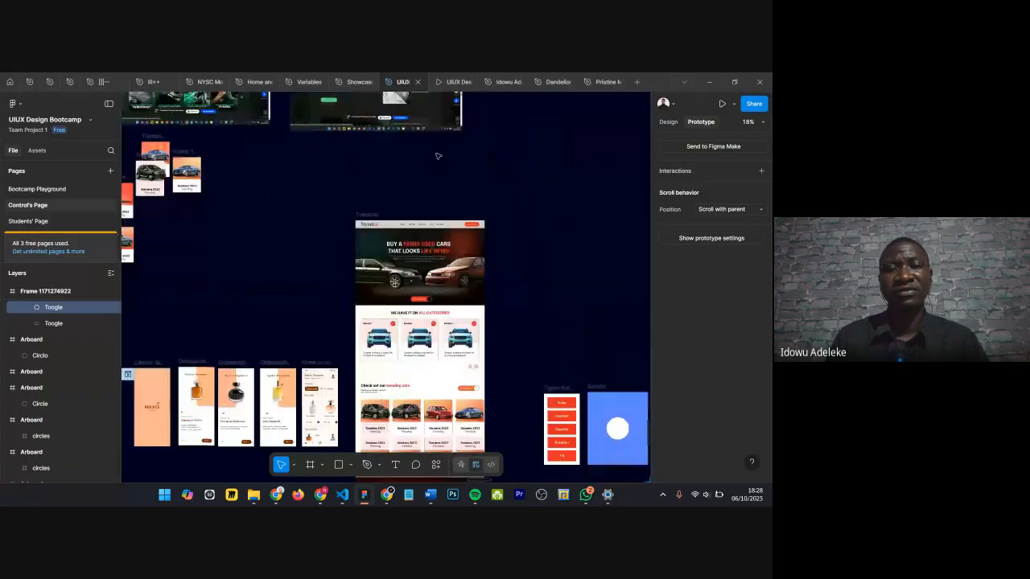
scroll(288, 175, "up", 4)
scroll(288, 175, "down", 5)
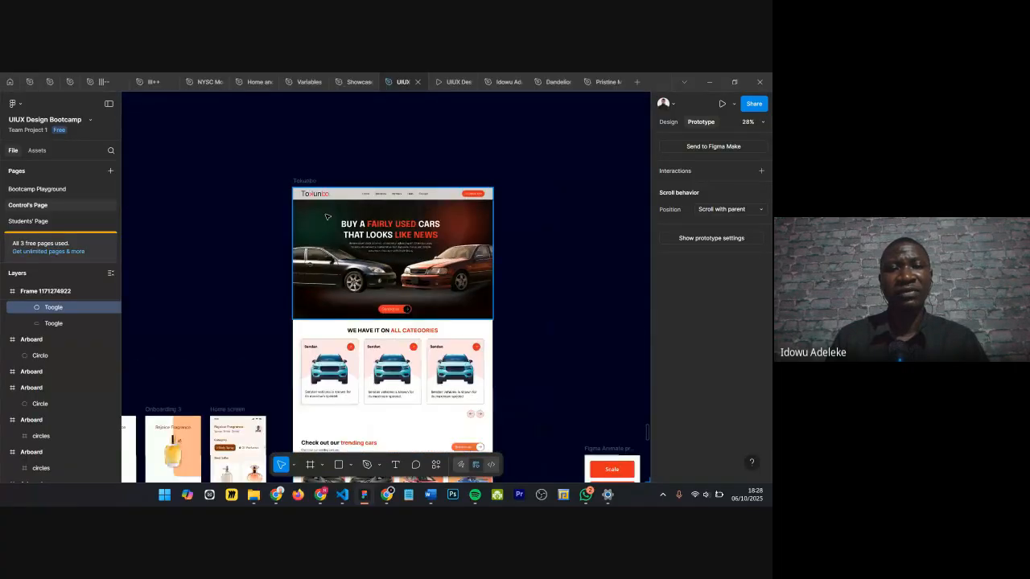
scroll(391, 191, "down", 3)
scroll(254, 229, "up", 6)
scroll(253, 229, "up", 3)
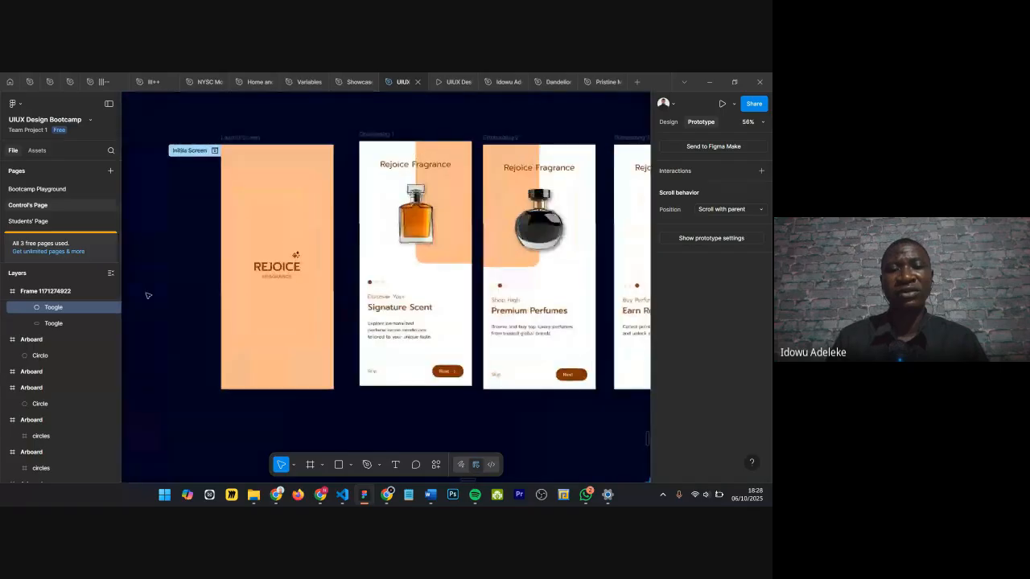
scroll(431, 275, "right", 3)
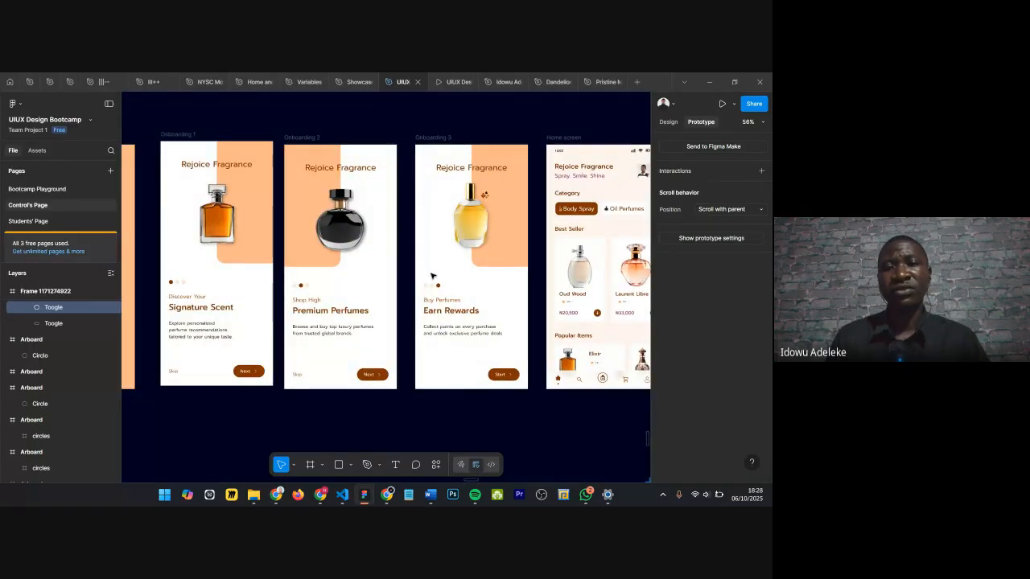
scroll(431, 276, "down", 4)
scroll(434, 274, "right", 3)
scroll(435, 273, "up", 2)
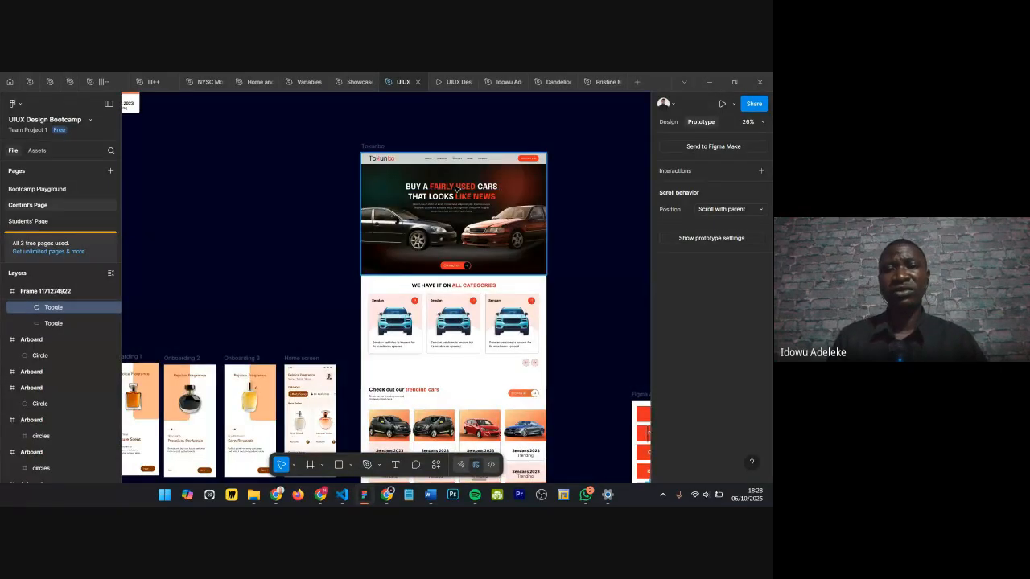
Step: Duplicate the Tokunbo landing page frame and place the copy to the right of the Position and curve artboards
scroll(455, 192, "down", 4)
left_click(431, 198)
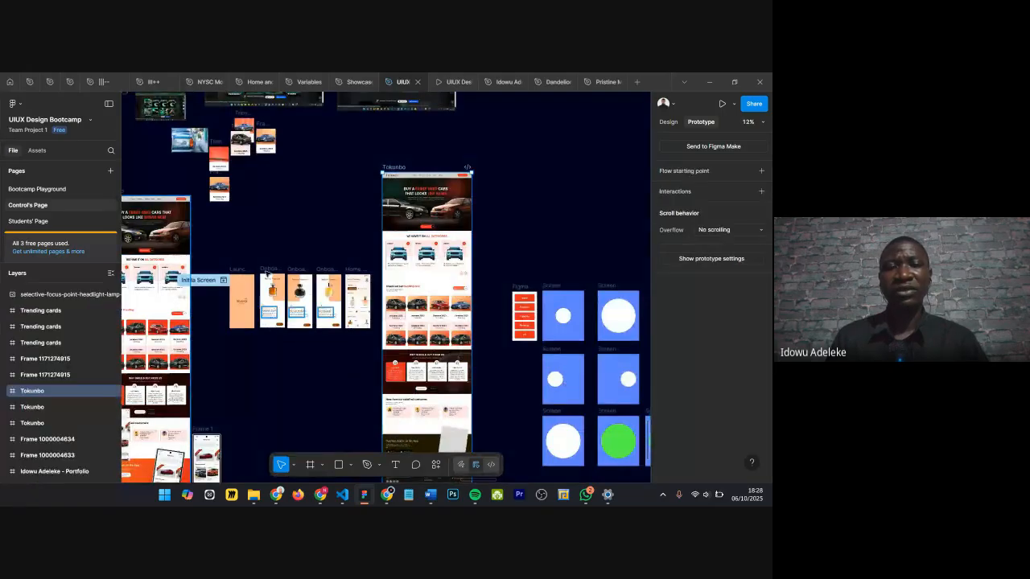
scroll(269, 330, "right", 2)
scroll(241, 298, "up", 2)
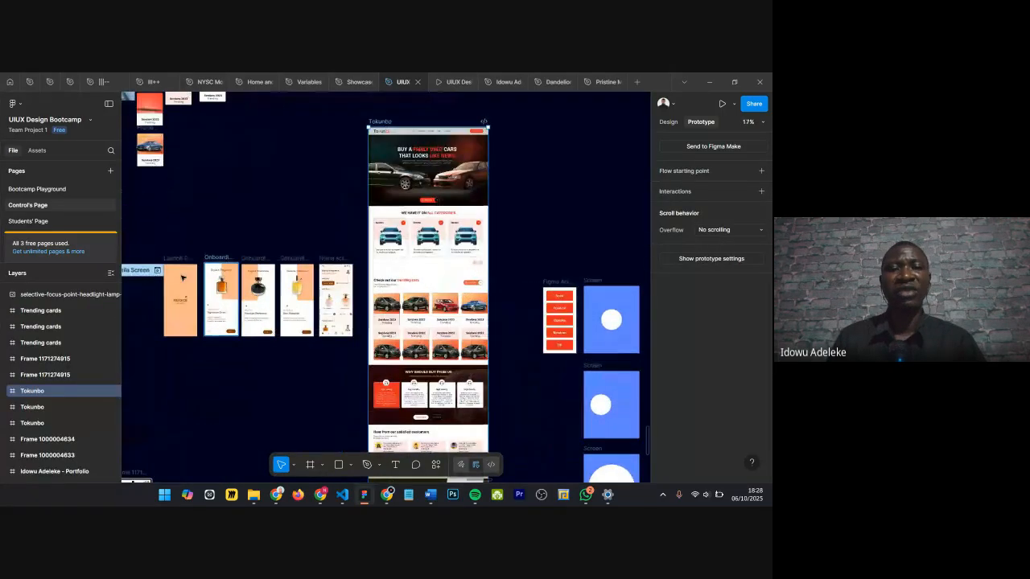
scroll(182, 277, "down", 2)
scroll(273, 263, "down", 2)
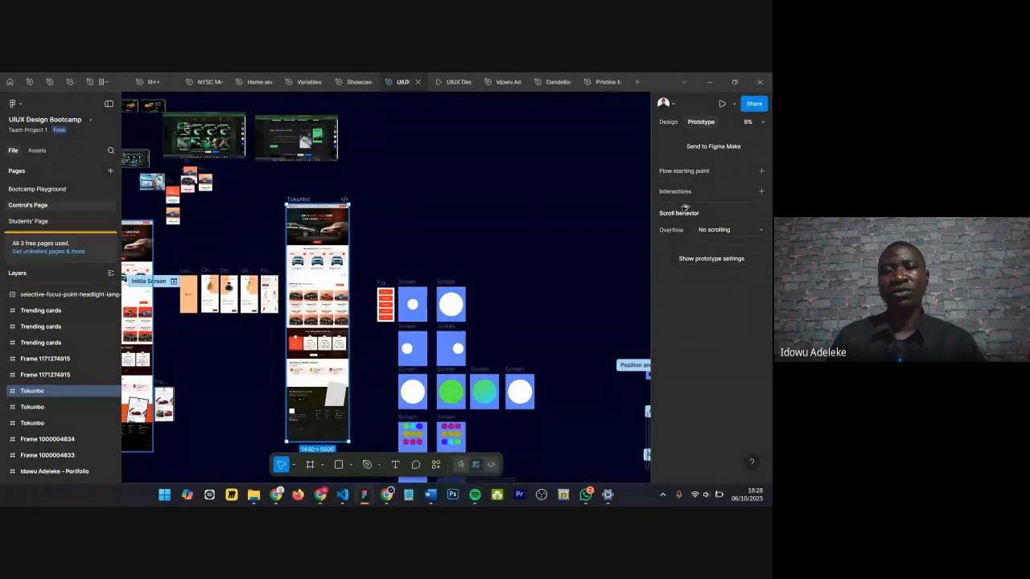
scroll(563, 241, "right", 5)
left_click_drag(652, 248, 547, 258)
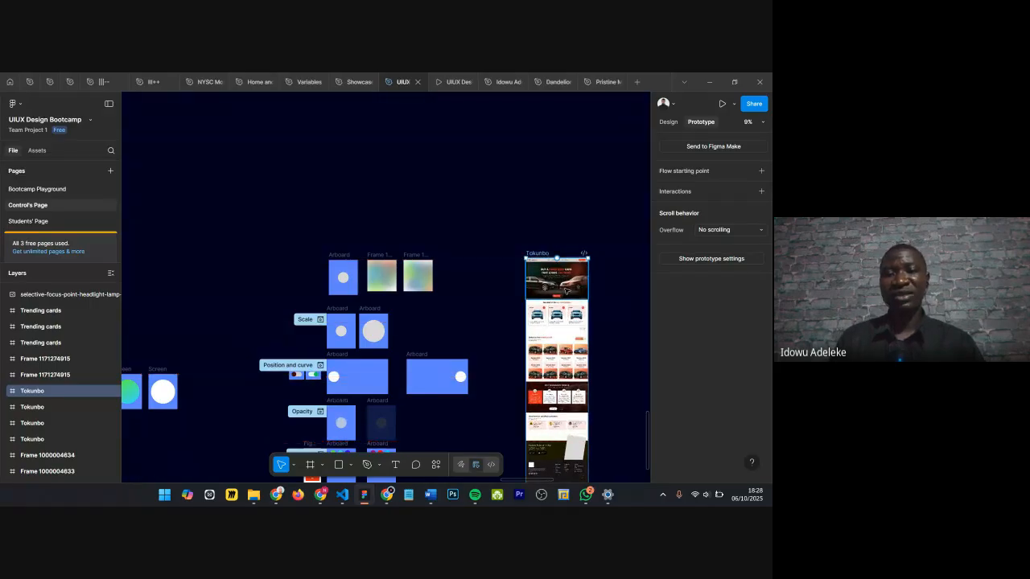
scroll(565, 290, "right", 1)
Step: Rename the hero frame in the copied Tokunbo page as "Hero section"
scroll(566, 291, "up", 5)
scroll(492, 215, "up", 4)
left_click(296, 245)
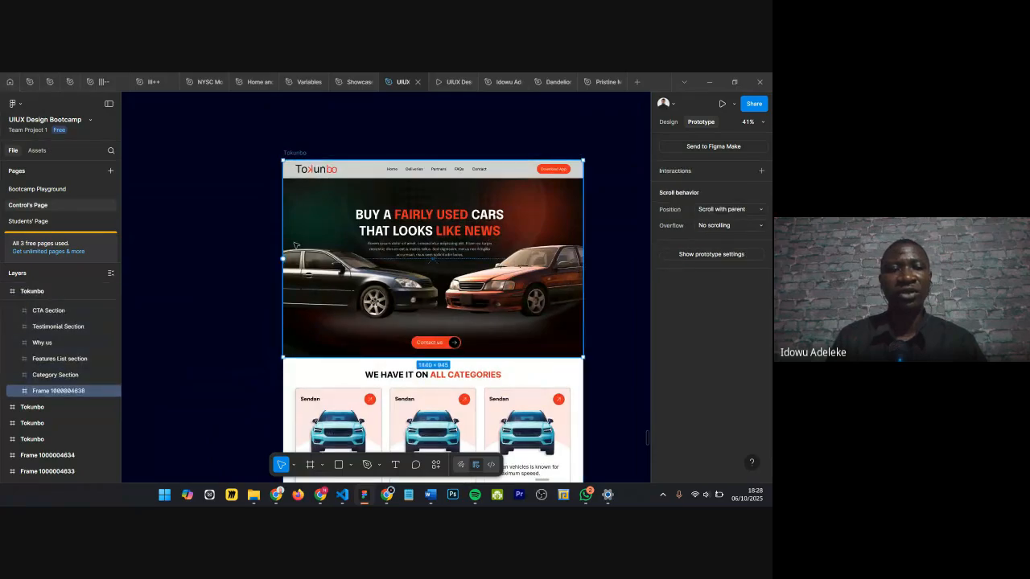
double_click(297, 247)
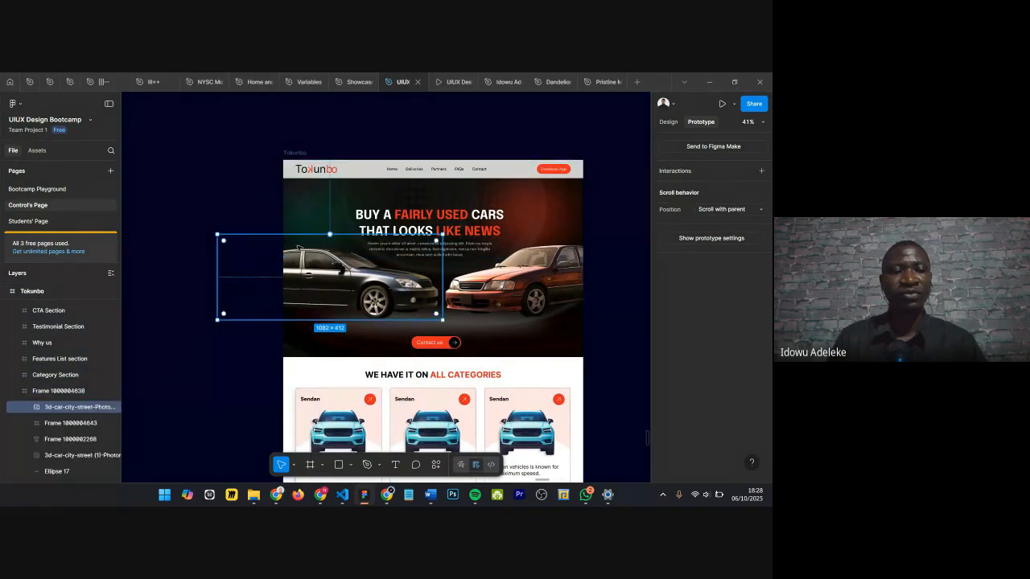
left_click(58, 392)
double_click(59, 392)
type("N")
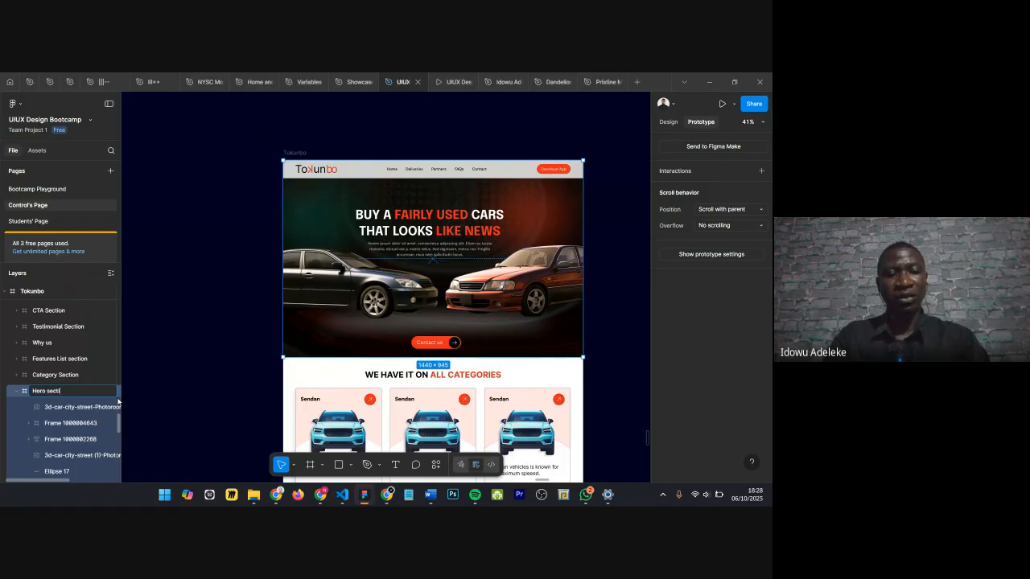
type("ero section")
key("Return")
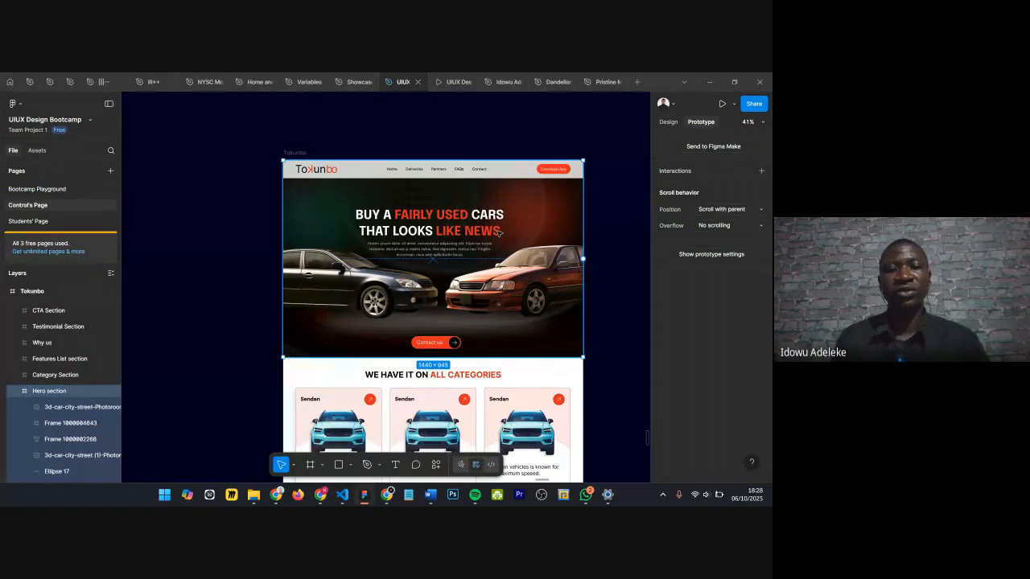
Step: Examine the copied Tokunbo page section by section, selecting from the Category Section down to the Footer, and review the hero section
scroll(491, 254, "down", 2)
left_click(433, 393)
scroll(329, 308, "down", 4)
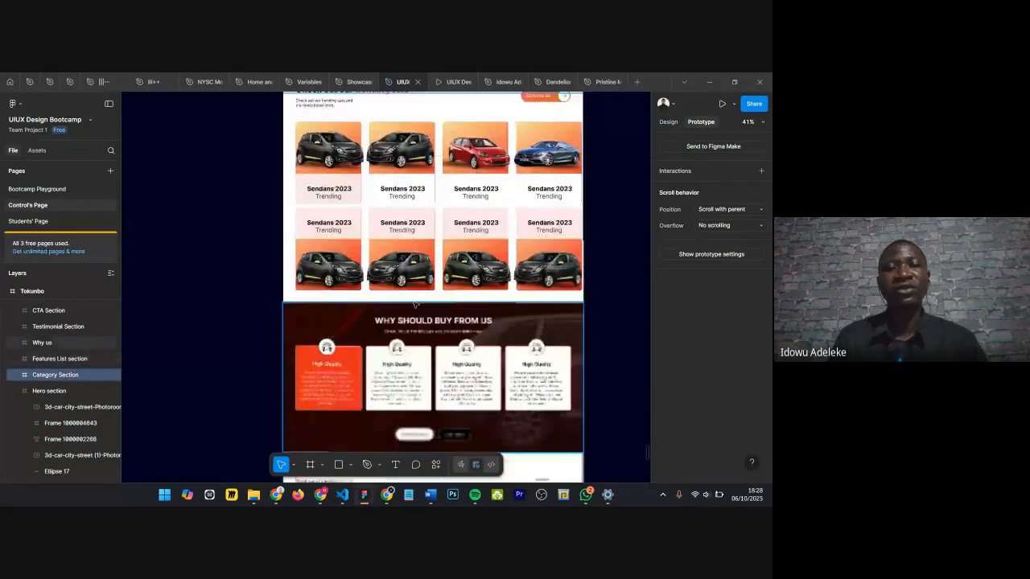
left_click(328, 308)
scroll(328, 308, "up", 1)
scroll(328, 308, "down", 3)
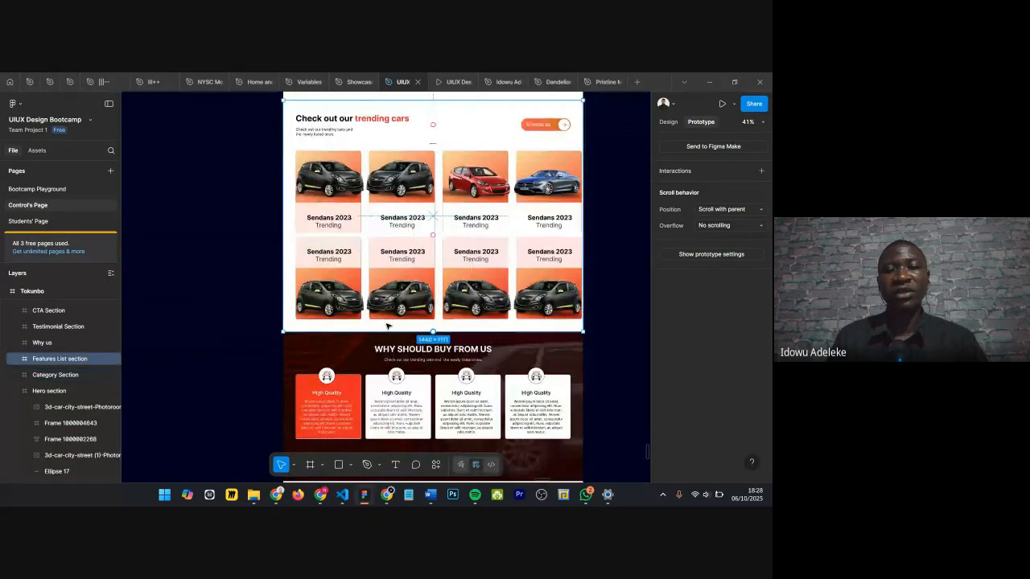
left_click(373, 291)
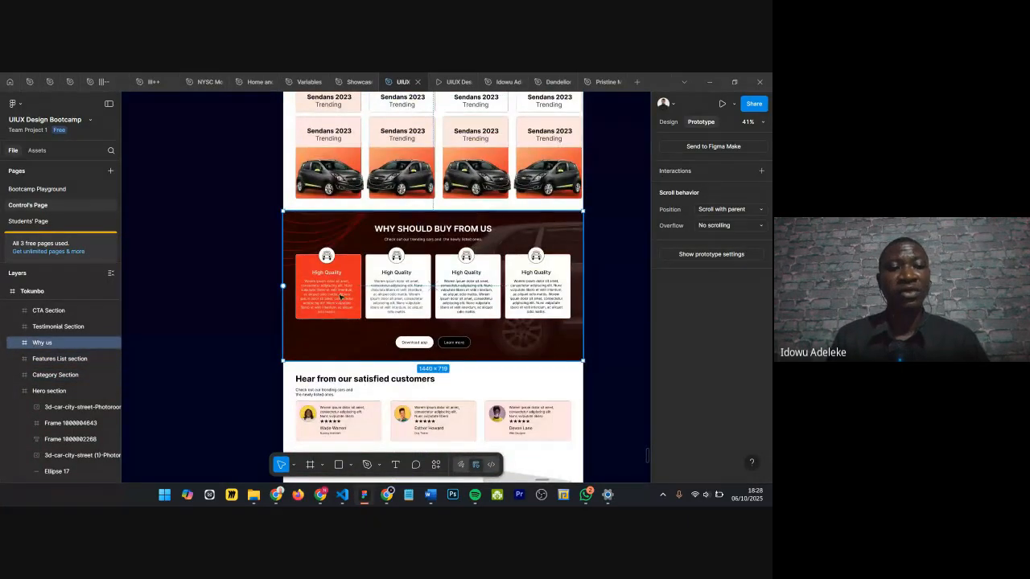
scroll(370, 338, "down", 1)
left_click(395, 371)
scroll(393, 366, "down", 5)
left_click(377, 239)
left_click(361, 304)
scroll(361, 305, "down", 4)
scroll(370, 303, "up", 3)
scroll(370, 303, "up", 6)
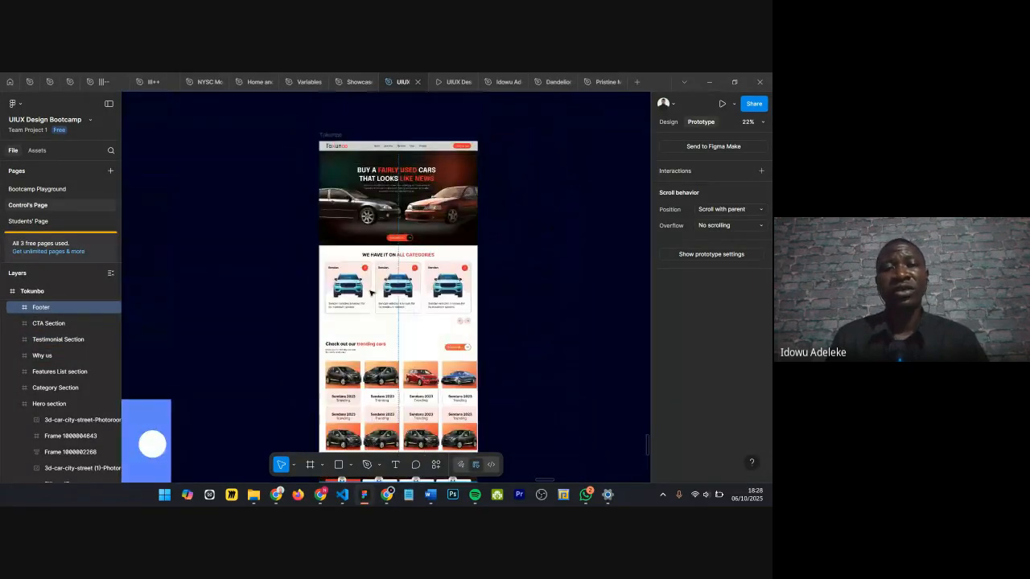
scroll(378, 274, "up", 4)
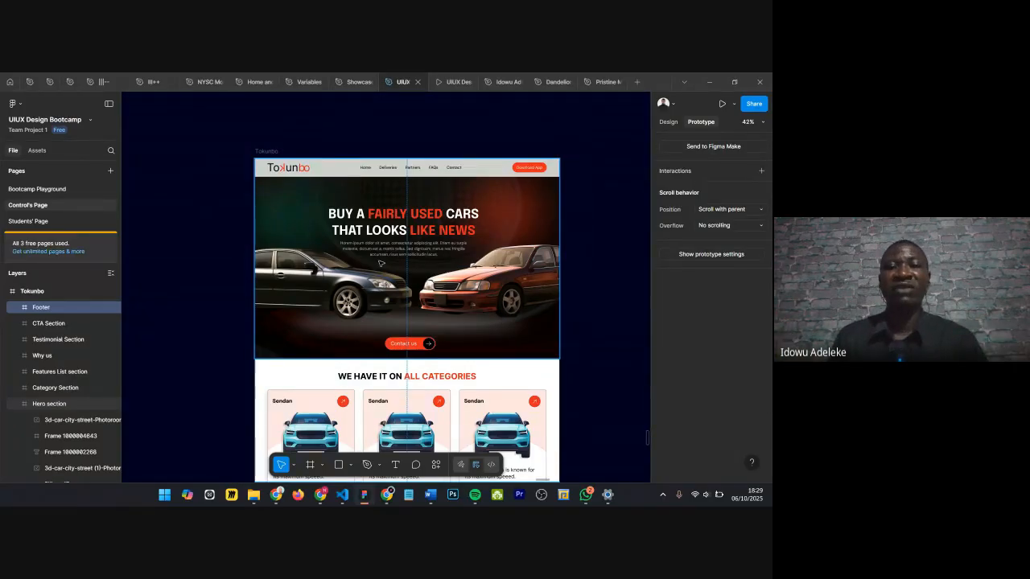
scroll(375, 263, "up", 5)
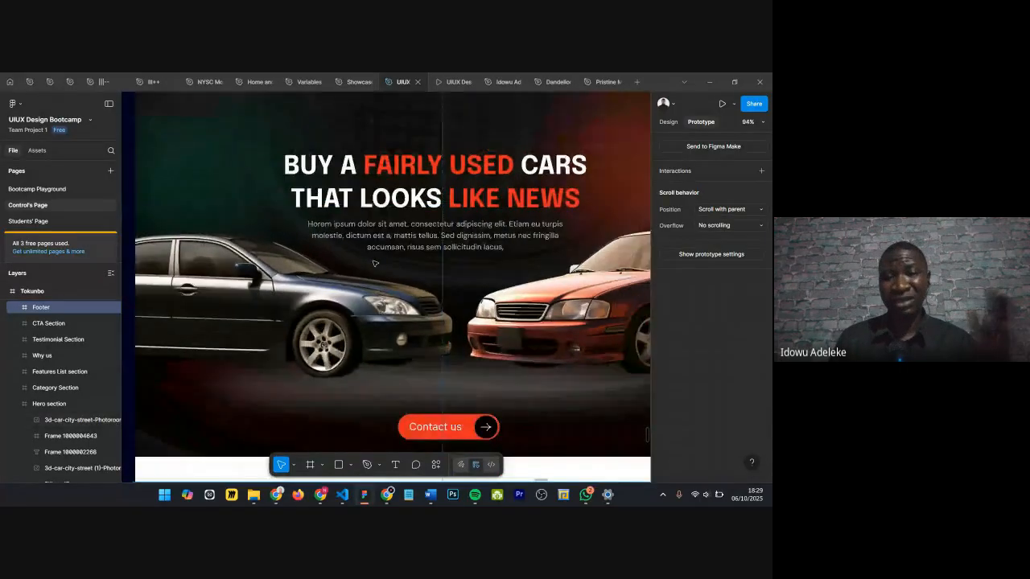
scroll(374, 263, "down", 3)
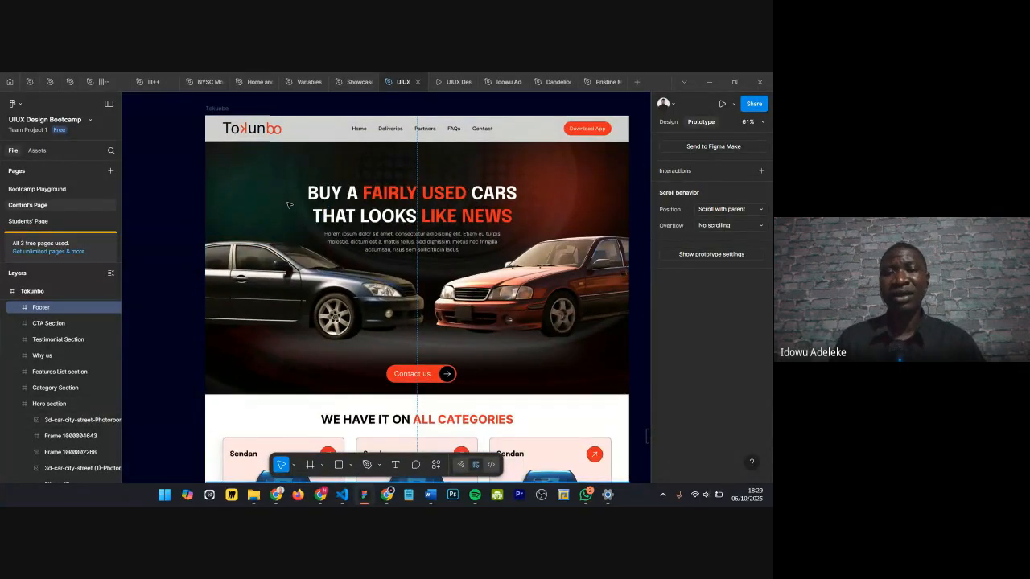
scroll(287, 204, "down", 3)
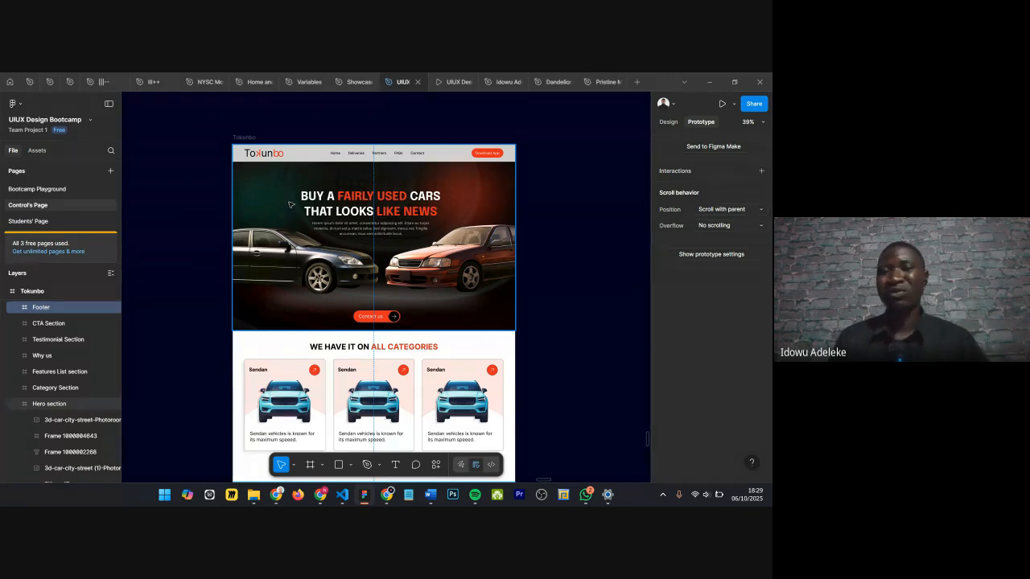
scroll(290, 205, "up", 3)
scroll(291, 207, "down", 5)
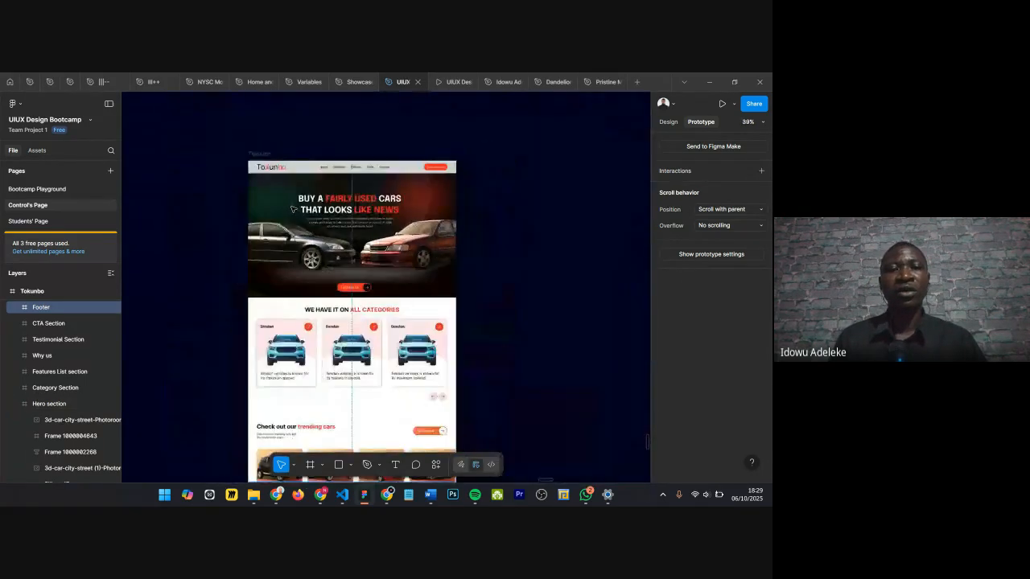
Step: Shorten the copied Tokunbo frame to about 1440 × 947 so that it contains only the hero section
scroll(292, 208, "down", 3)
key("Escape")
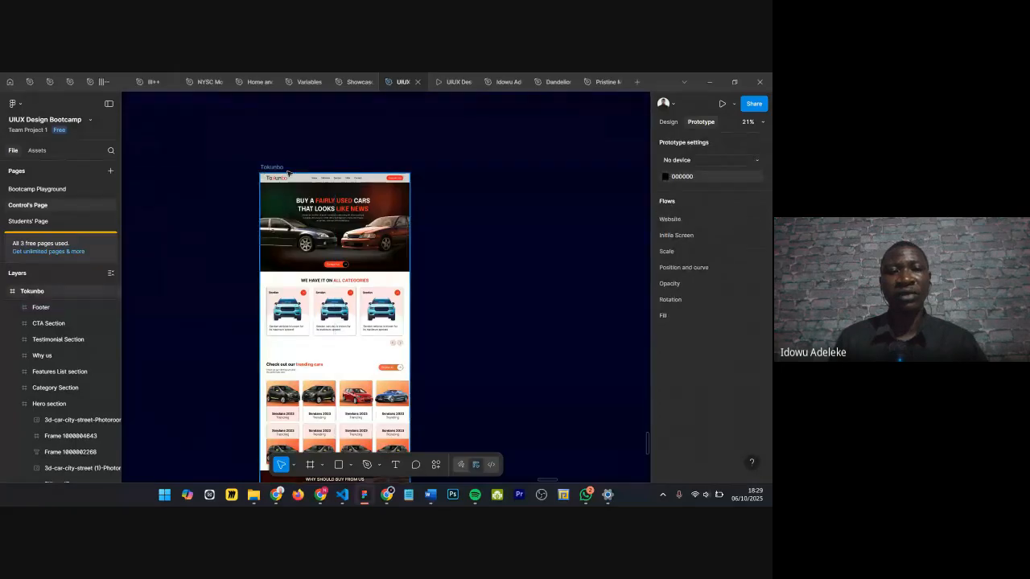
scroll(337, 206, "down", 4)
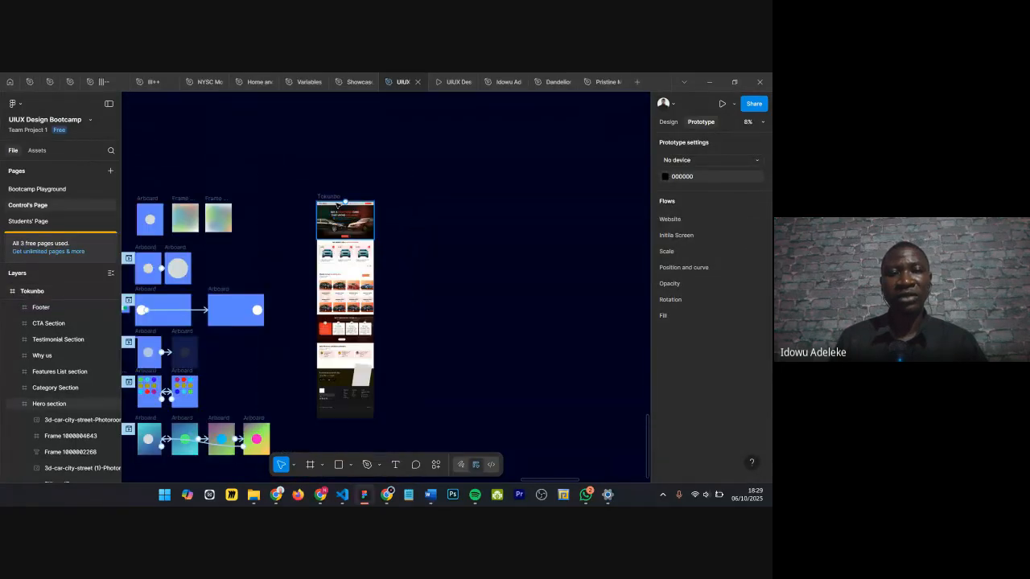
left_click(327, 196)
left_click_drag(325, 376, 326, 238)
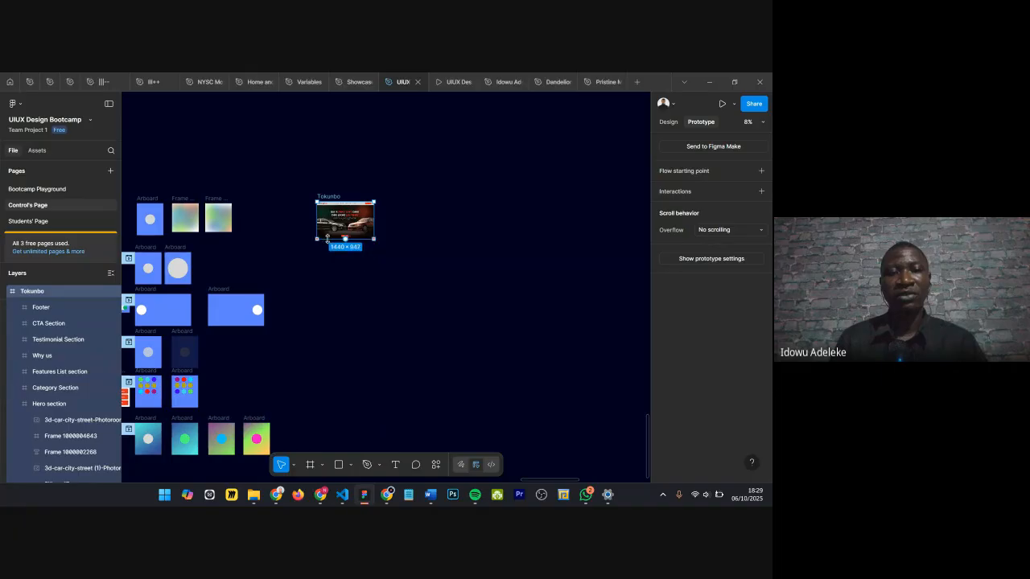
Step: Duplicate the shortened Tokunbo hero frame and place the copy directly to its right
scroll(330, 227, "up", 10)
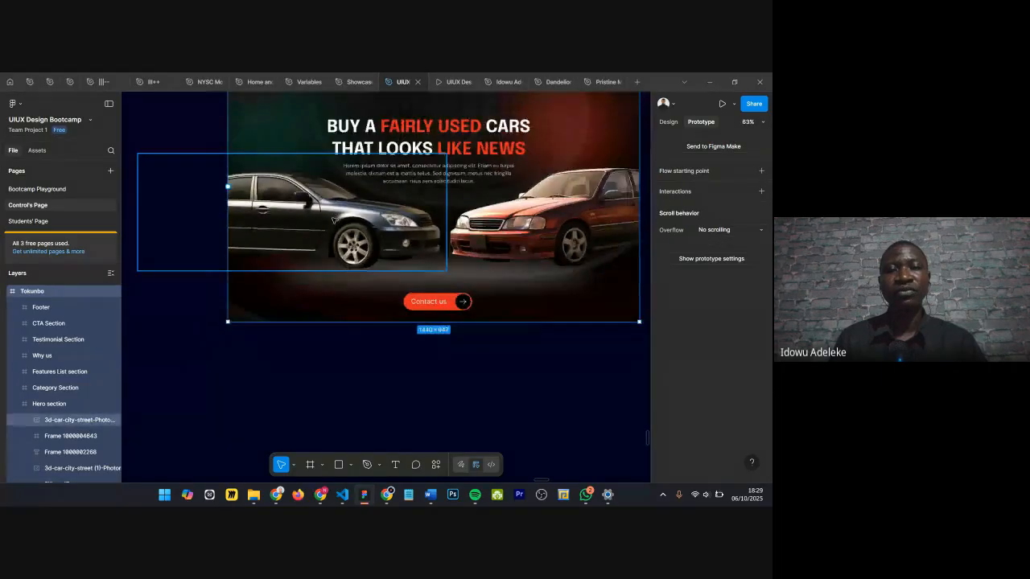
scroll(330, 218, "down", 3)
scroll(333, 222, "up", 1)
scroll(346, 230, "up", 2)
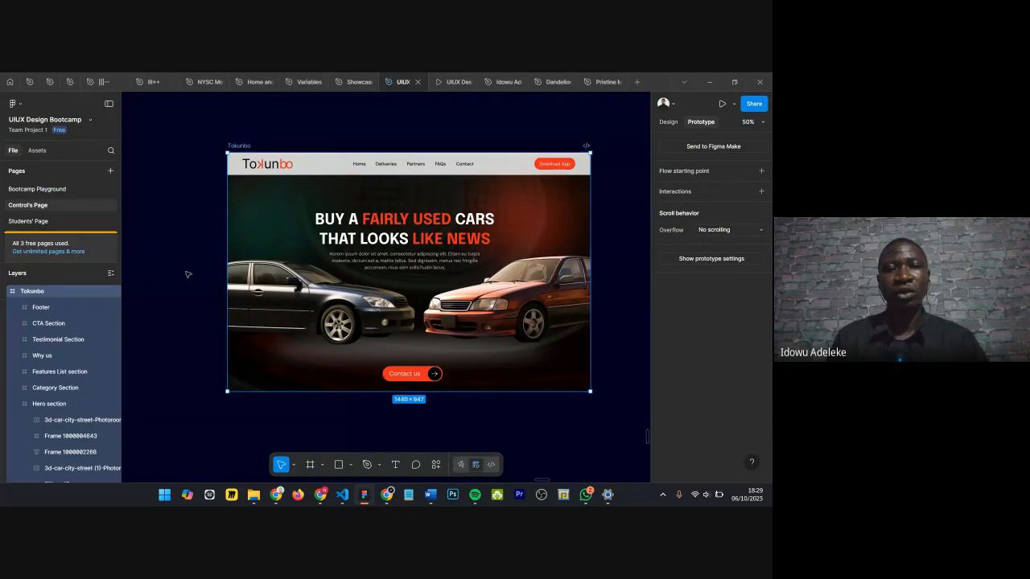
left_click_drag(284, 142, 609, 139)
Step: Move the black car image in the original hero frame leftward until it is almost entirely outside the frame
left_click(295, 320)
key("shift+Left")
key("shift+Left")
key("shift+Left")
key("shift+Left")
key("shift+Left")
key("shift+Left")
key("shift+Left")
key("shift+Left")
key("shift+Left")
key("shift+Left")
key("shift+Left")
key("shift+Left")
key("shift+Left")
key("shift+Left")
key("shift+Left")
key("shift+Left")
key("shift+Left")
key("shift+Left")
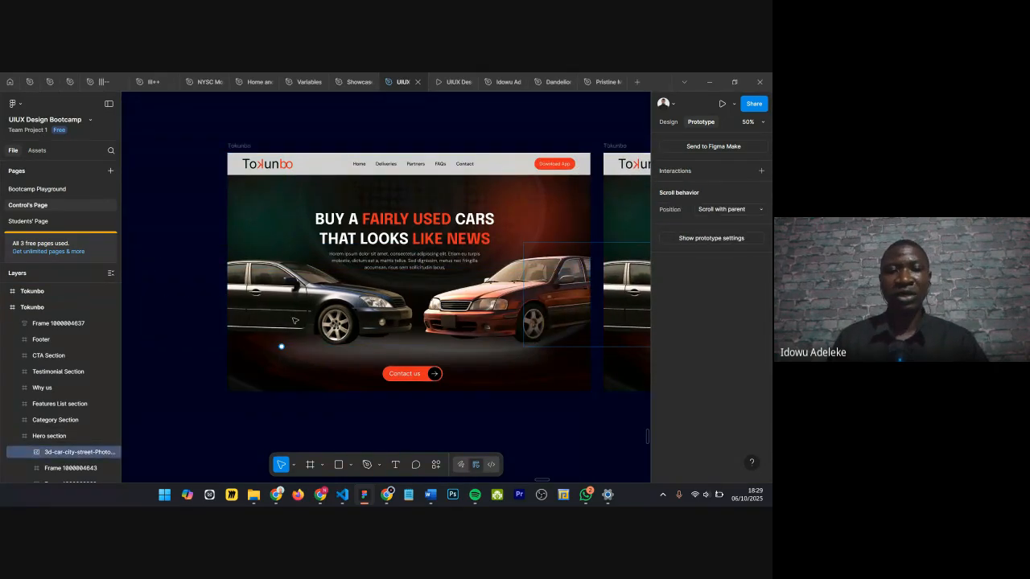
key("shift+Left")
key("shift+Left")
key("shift+Left")
key("shift+Left")
key("shift+Left")
key("shift+Left")
key("shift+Left")
key("shift+Left")
key("shift+Left")
key("shift+Left")
key("shift+Left")
key("shift+Left")
key("shift+Left")
key("shift+Left")
key("shift+Left")
key("shift+Left")
key("shift+Left")
key("shift+Left")
key("shift+Left")
key("shift+Left")
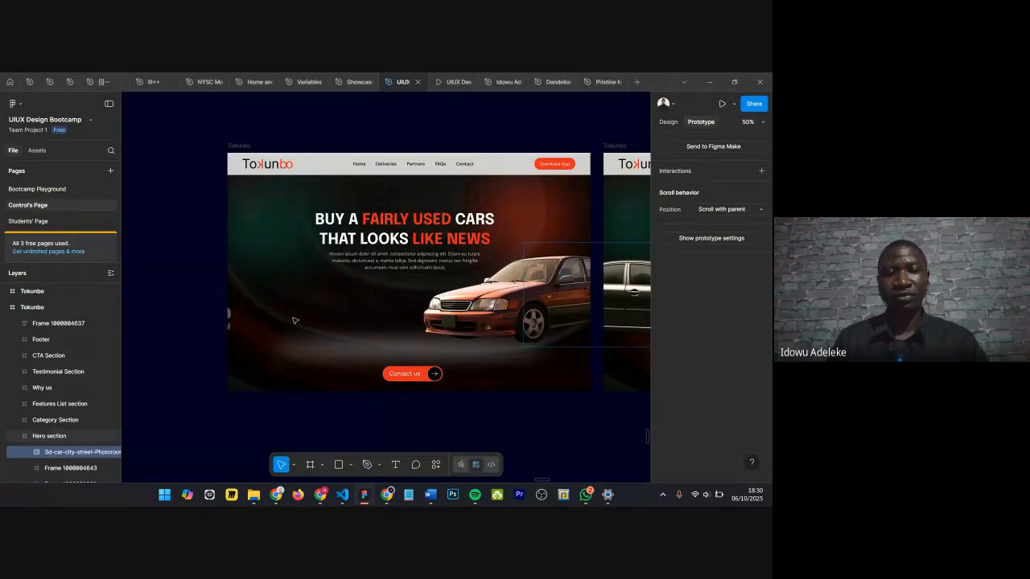
Step: Move the black car image rightward until its front end shows inside the left edge of the hero frame
key("shift+Right")
key("shift+Right")
key("shift+Right")
key("shift+Right")
key("shift+Right")
key("shift+Right")
key("shift+Right")
key("shift+Right")
key("shift+Right")
key("shift+Right")
key("shift+Right")
key("shift+Right")
key("shift+Right")
key("shift+Right")
key("shift+Right")
key("shift+Right")
key("shift+Right")
key("shift+Right")
key("shift+Right")
key("shift+Right")
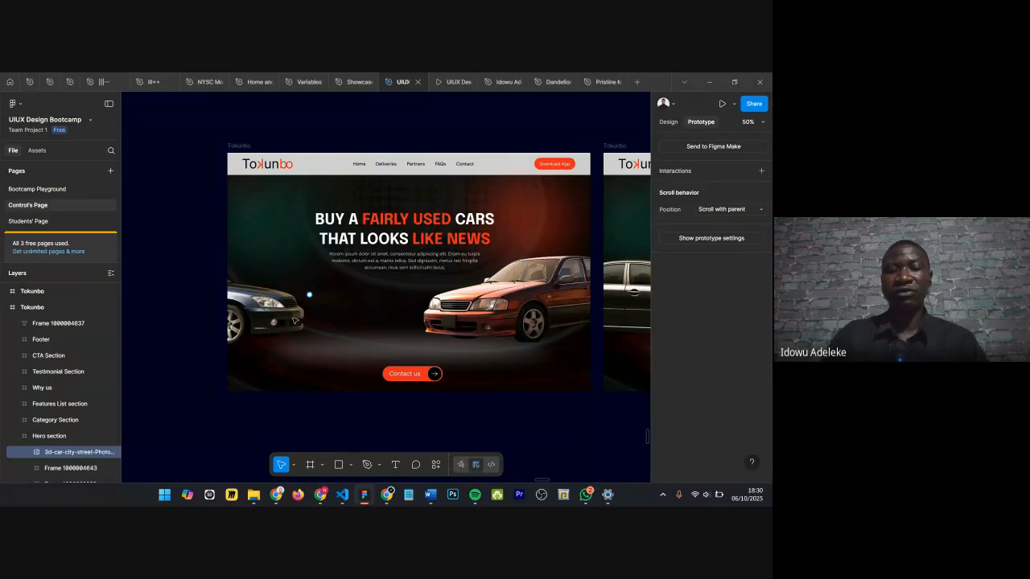
Step: Set the opacity of the black car image in the original hero frame to 0%
key("0")
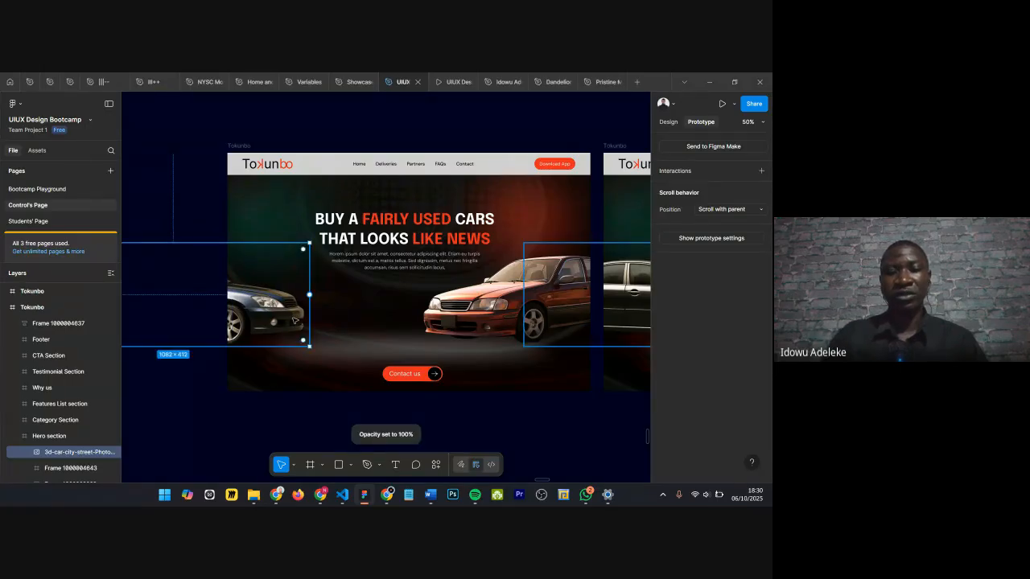
key("0")
key("0")
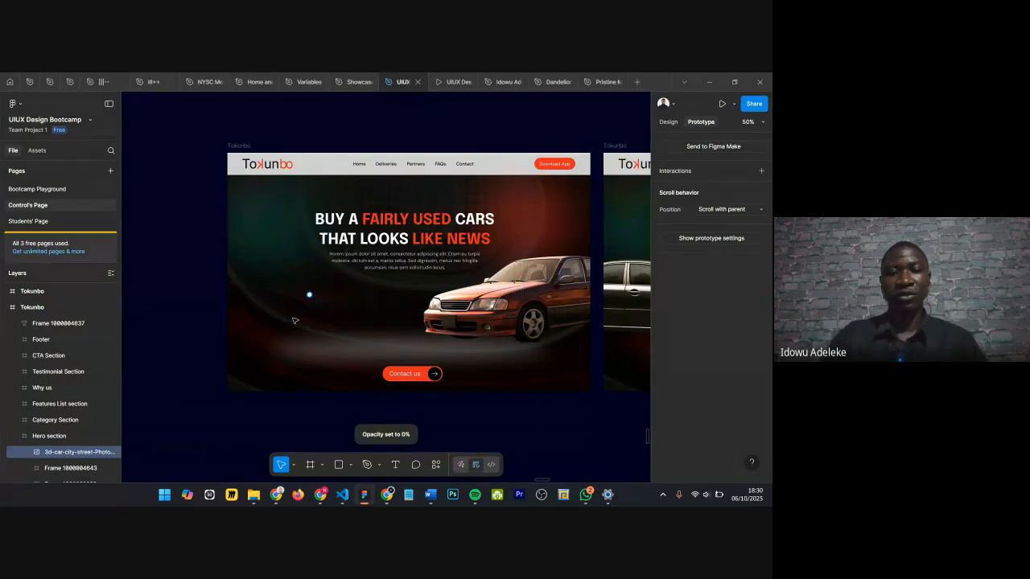
Step: Move the duplicate hero frame farther right to widen the gap between the two Tokunbo frames
key("shift+1")
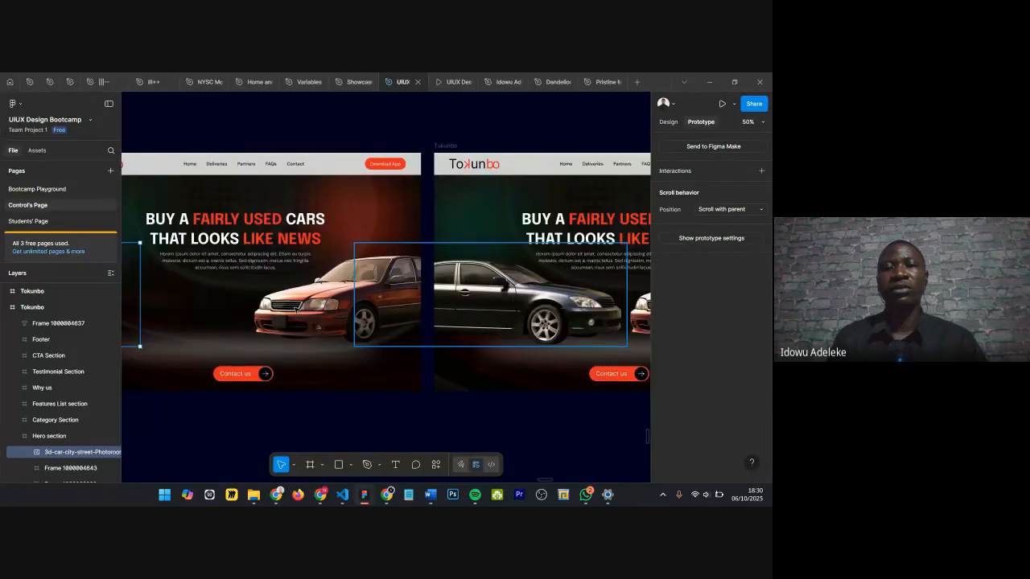
left_click(415, 188)
left_click(395, 204)
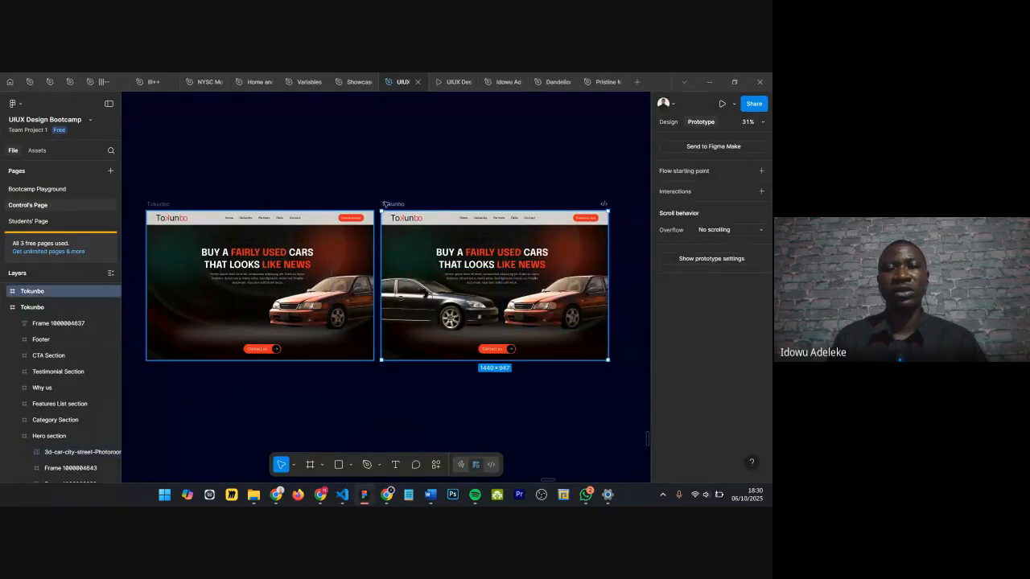
left_click_drag(389, 204, 486, 201)
scroll(265, 271, "left", 5)
scroll(290, 237, "up", 3)
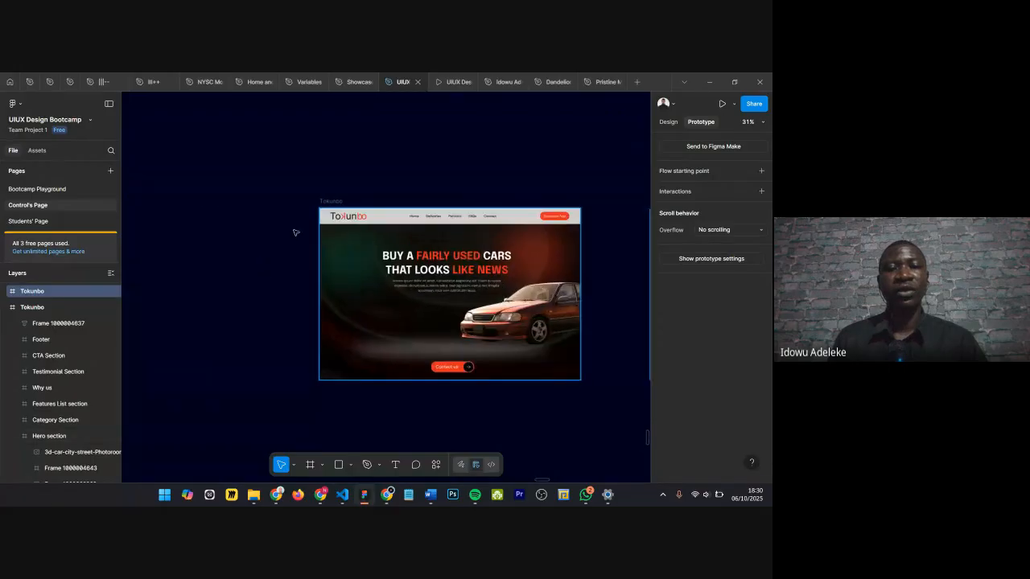
left_click(329, 194)
scroll(329, 195, "right", 5)
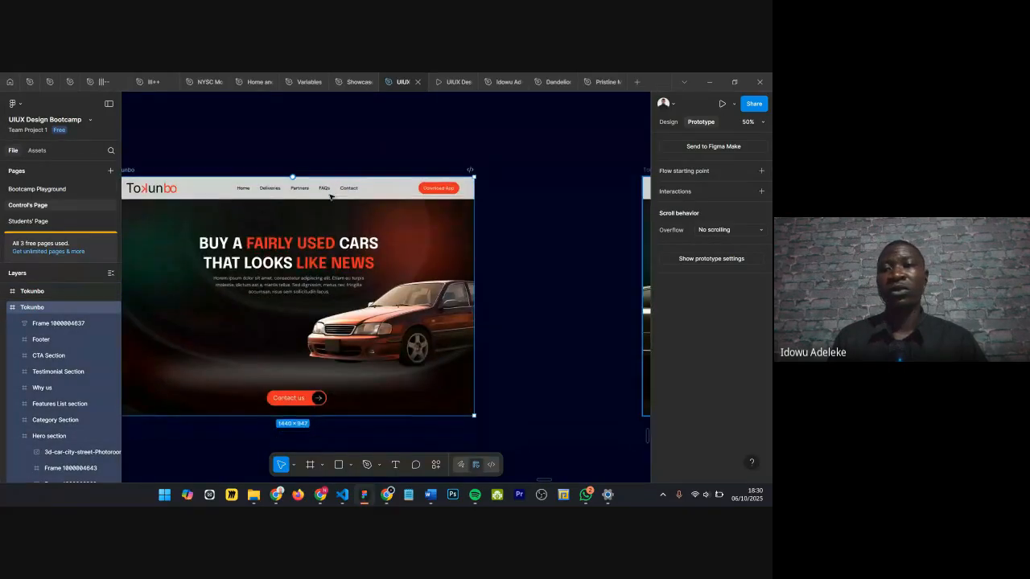
scroll(330, 195, "down", 5)
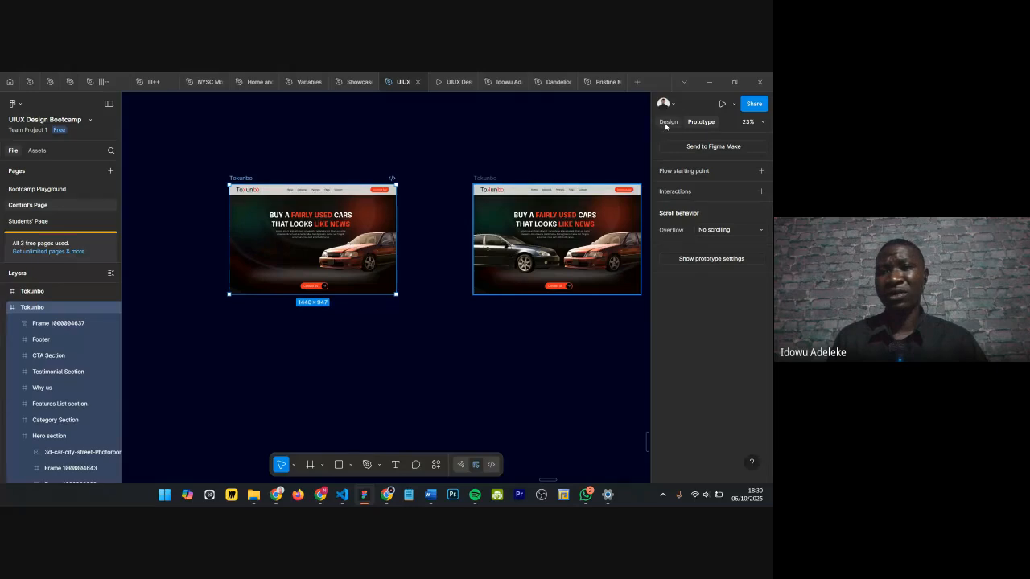
left_click(362, 174)
left_click(242, 178)
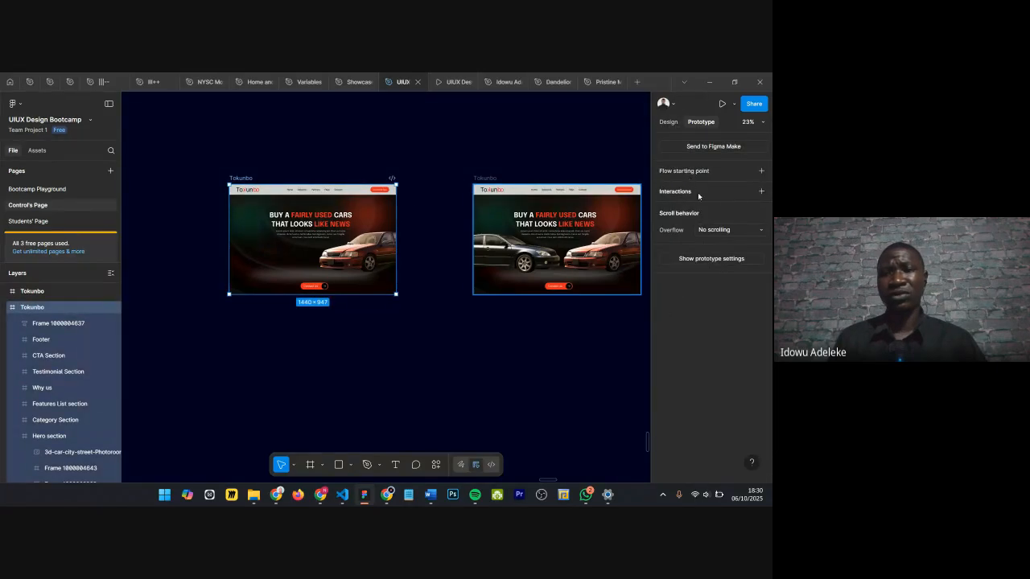
Step: Locate the Website flow's starting frame and delete its on-click interaction that navigates to the neighbouring Tokunbo page
left_click(508, 365)
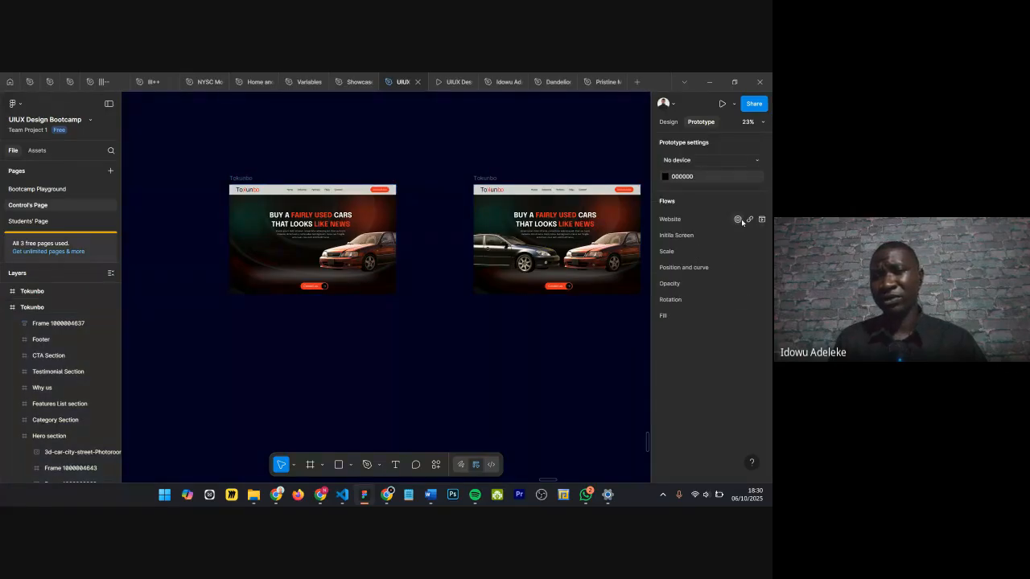
left_click(741, 219)
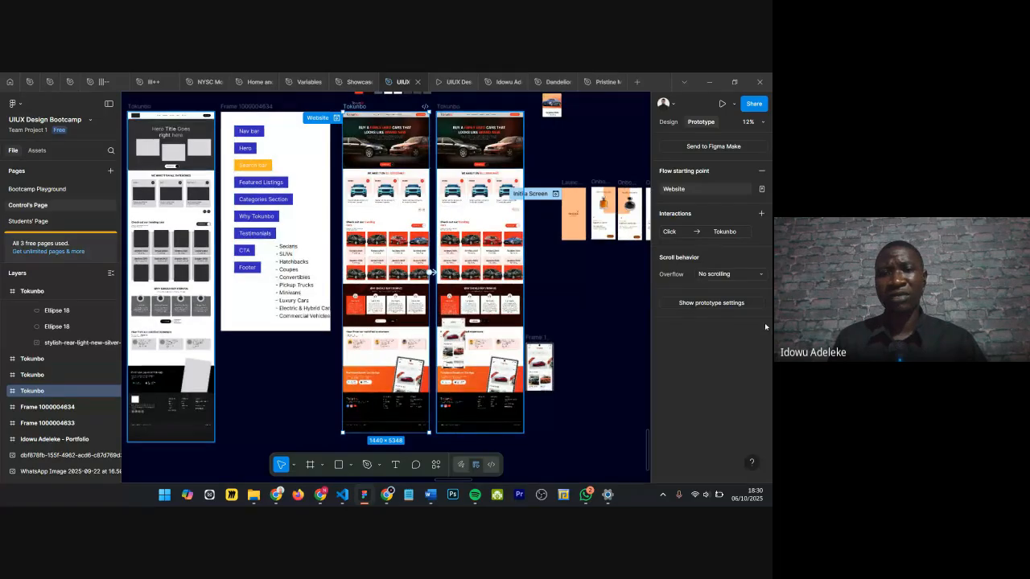
scroll(394, 159, "up", 2)
scroll(394, 159, "up", 2)
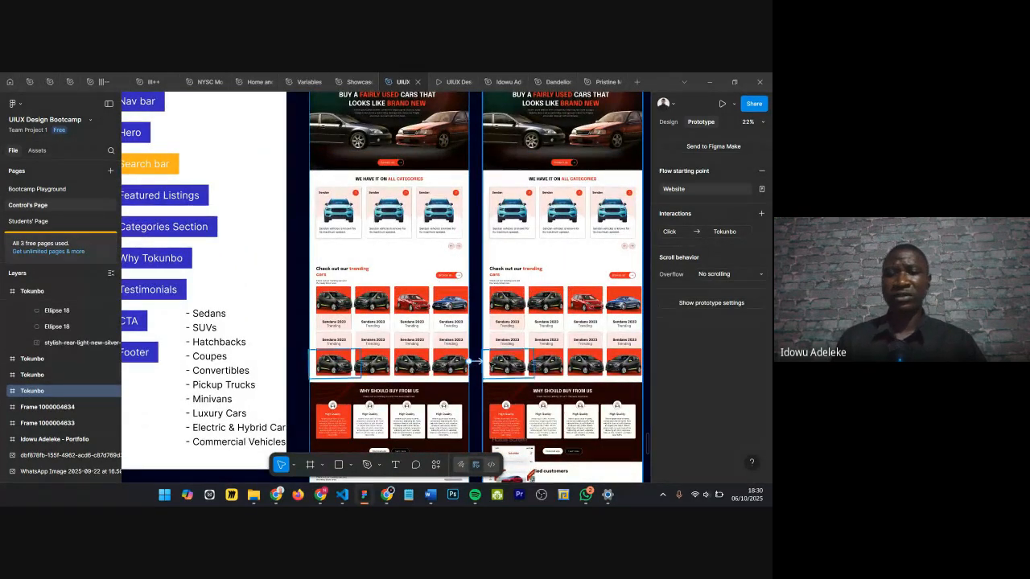
scroll(468, 362, "up", 3)
left_click(452, 361)
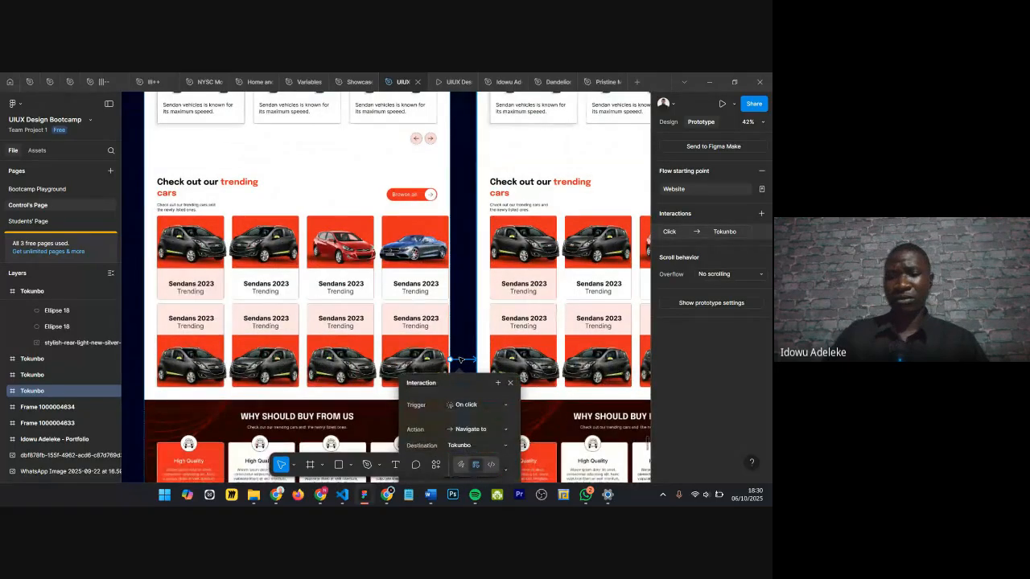
key("Delete")
Step: Add a prototype connection from the original Tokunbo hero frame to the duplicate hero frame showing the black car
scroll(366, 357, "down", 5)
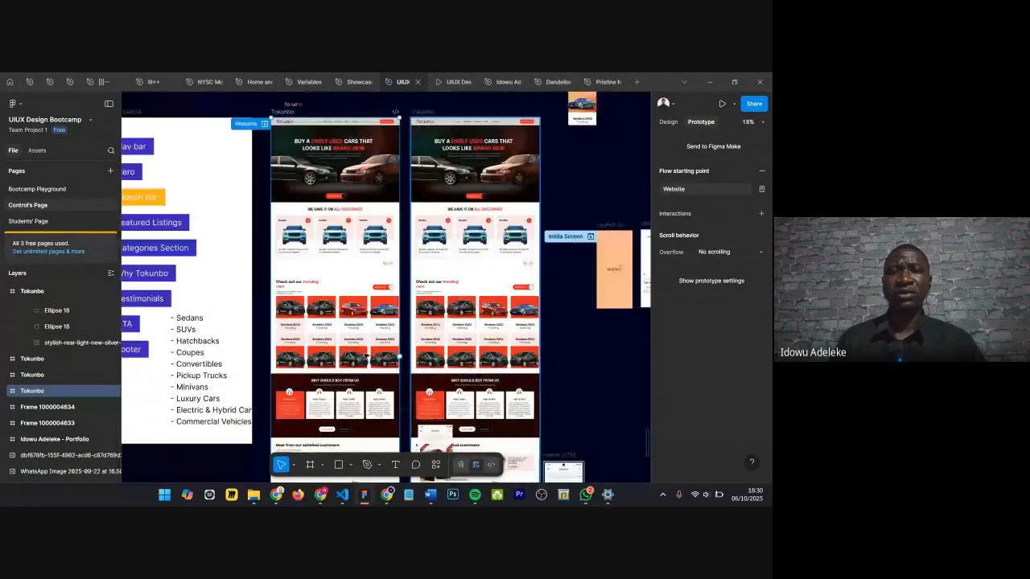
scroll(366, 357, "down", 6)
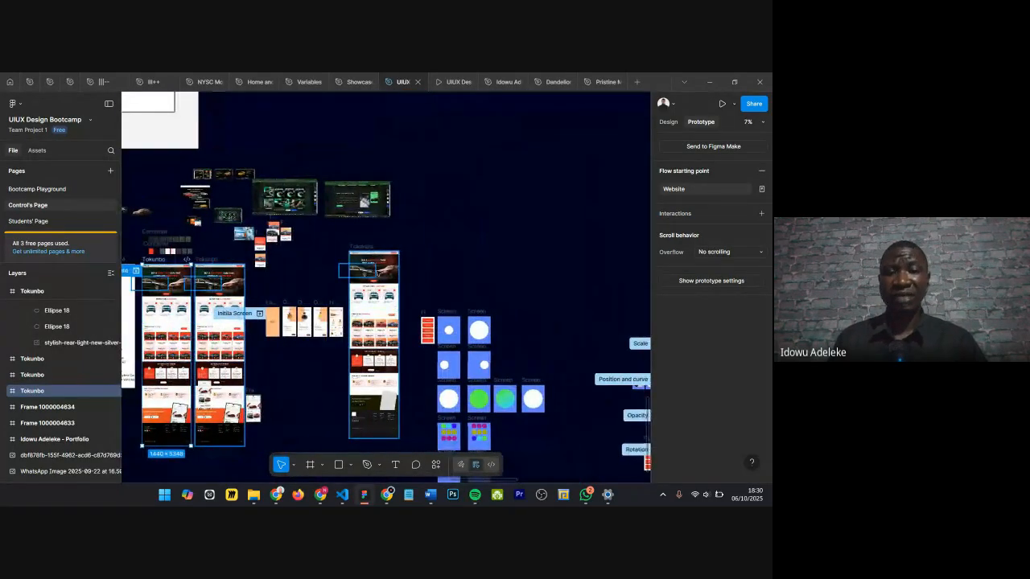
scroll(377, 270, "right", 5)
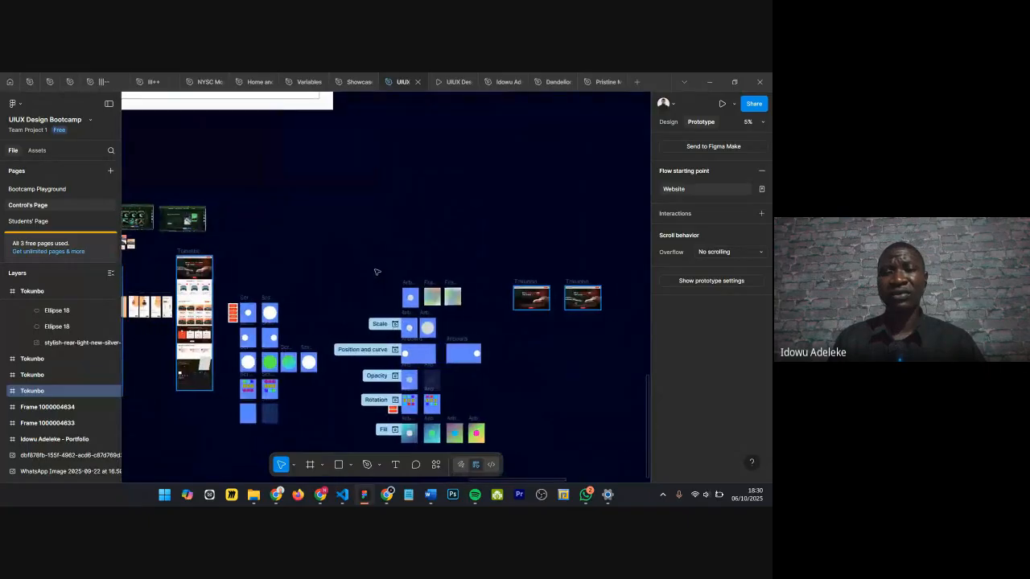
scroll(606, 300, "up", 3)
scroll(606, 300, "up", 5)
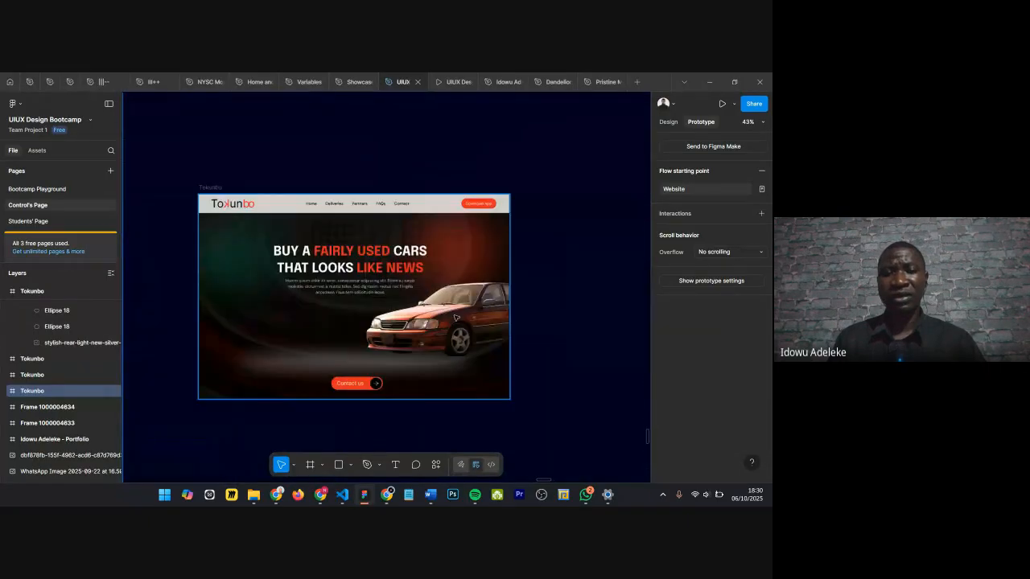
left_click(451, 321)
scroll(451, 322, "up", 1)
scroll(451, 322, "right", 1)
scroll(451, 320, "down", 4)
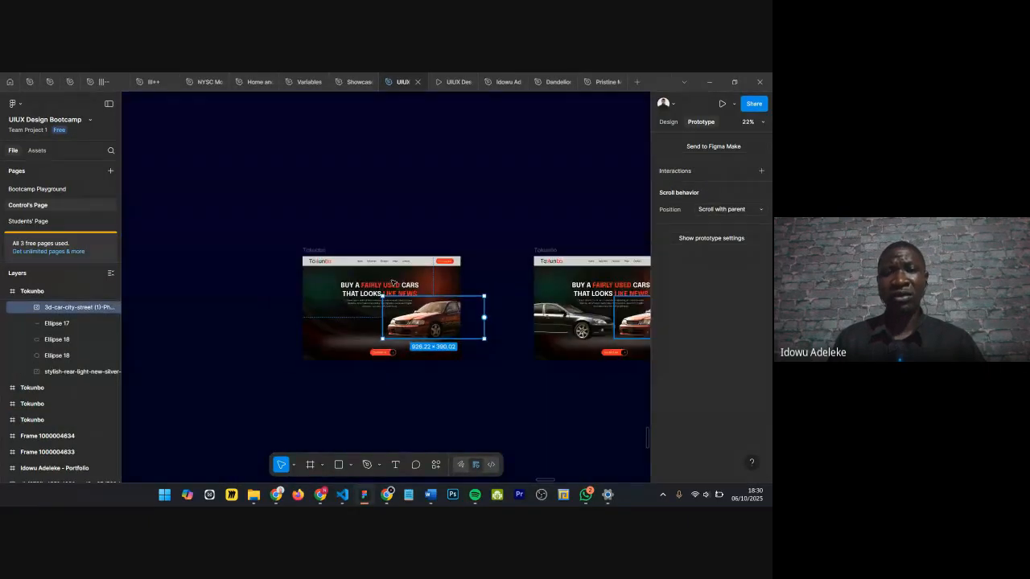
left_click(316, 250)
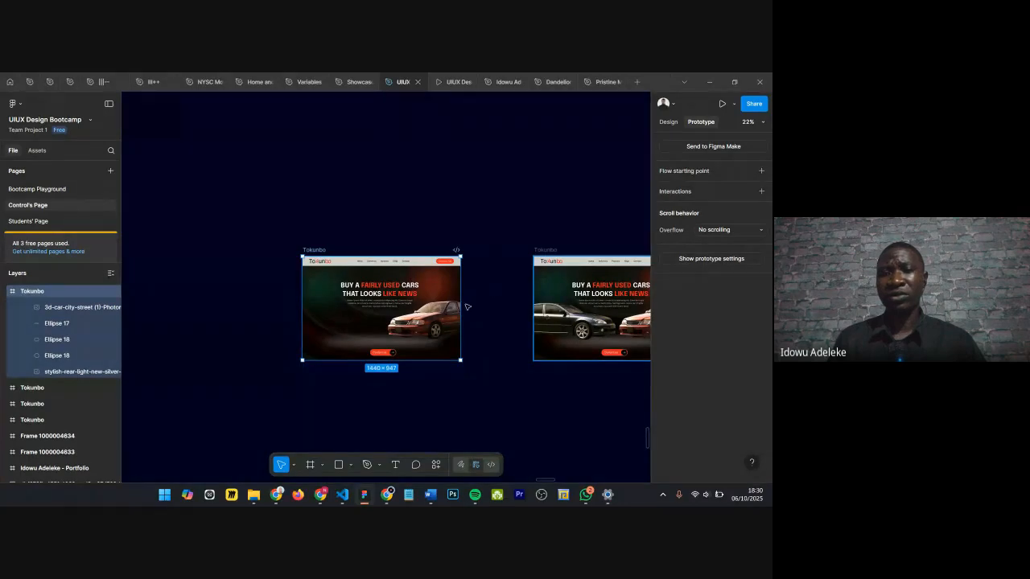
left_click_drag(460, 308, 535, 309)
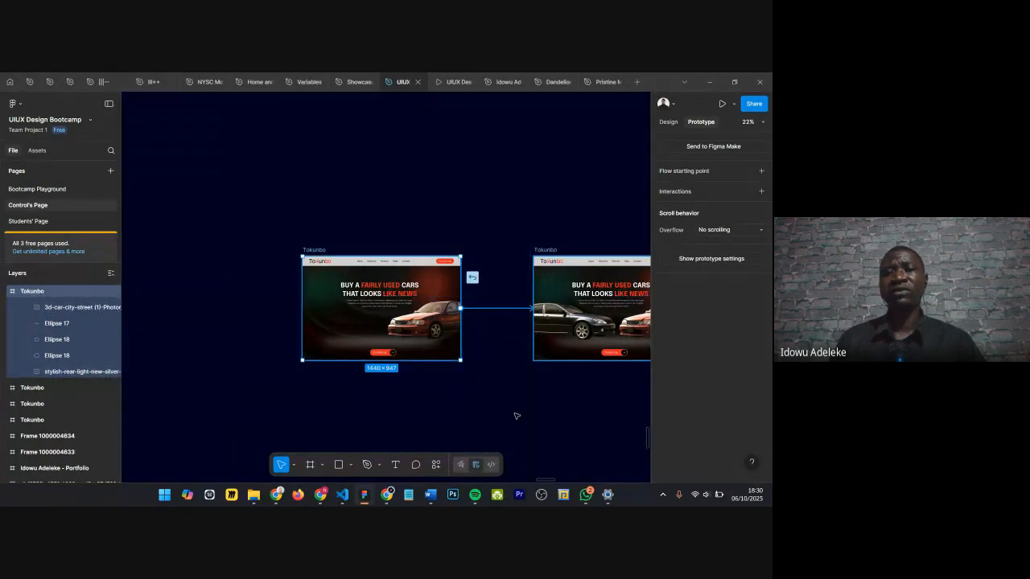
Step: Set the hero connection's trigger to After delay and its Smart animate curve to Ease out
scroll(515, 271, "up", 3)
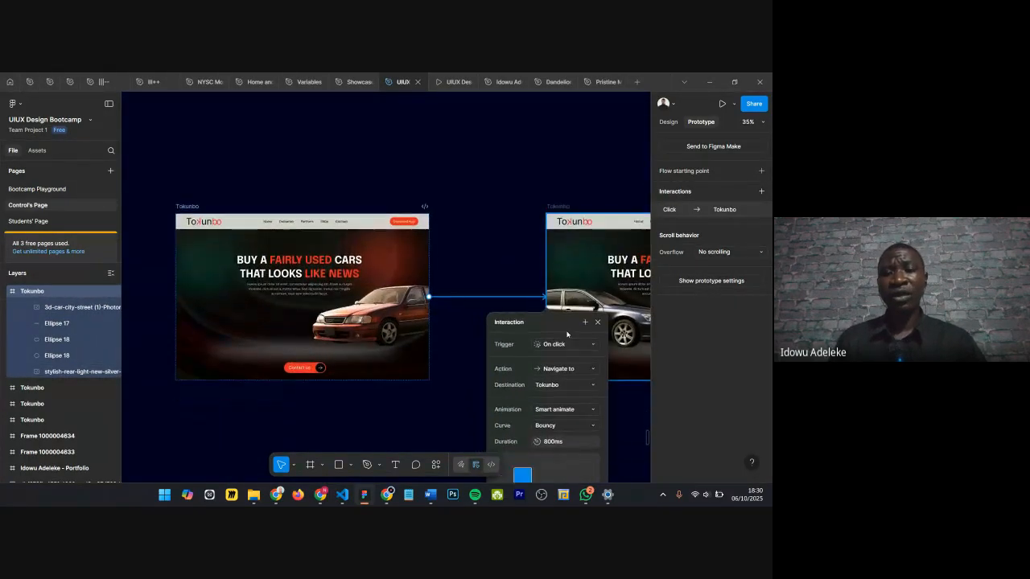
left_click(562, 344)
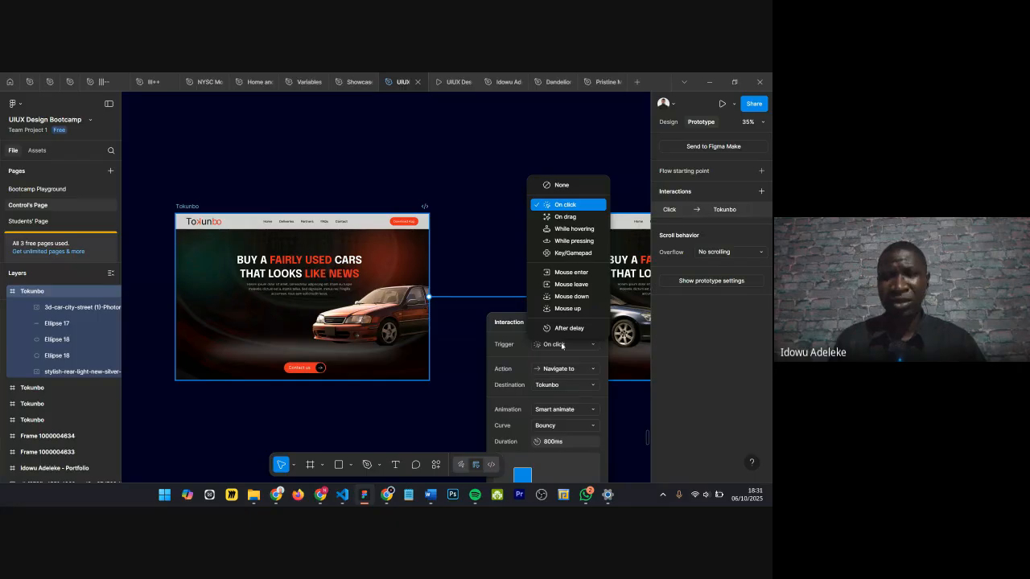
left_click(567, 328)
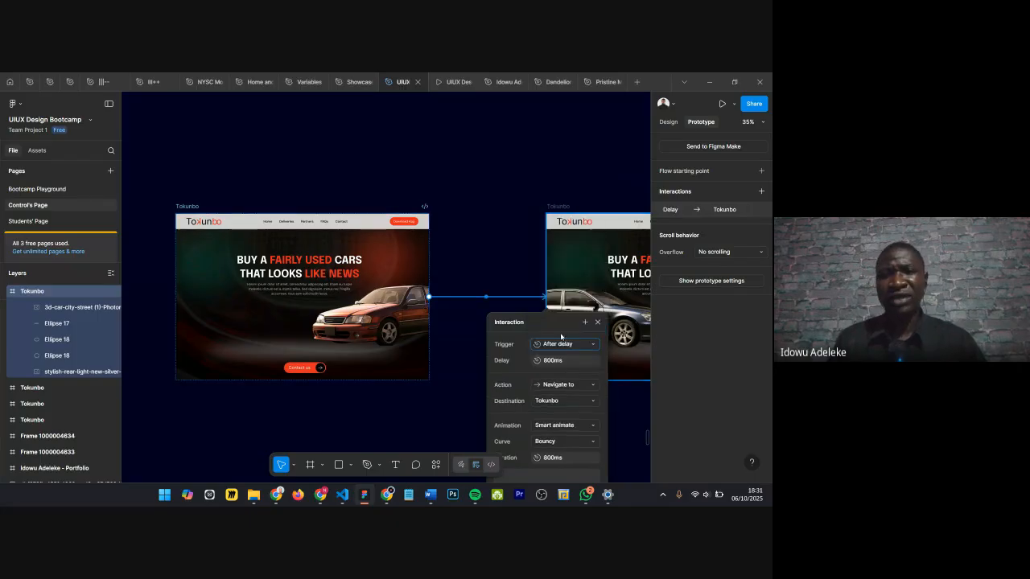
left_click(560, 363)
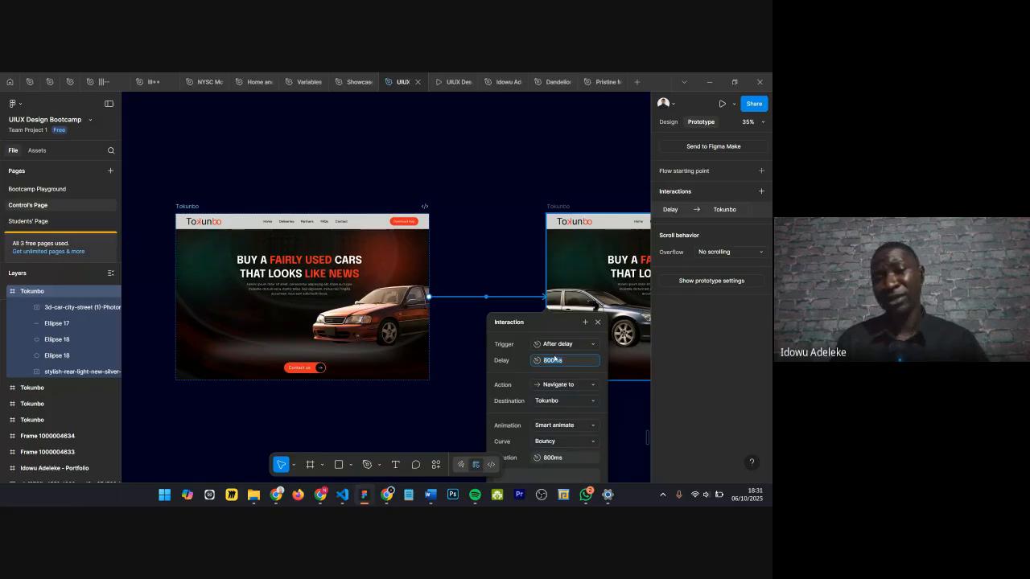
left_click_drag(551, 333, 481, 195)
left_click(497, 318)
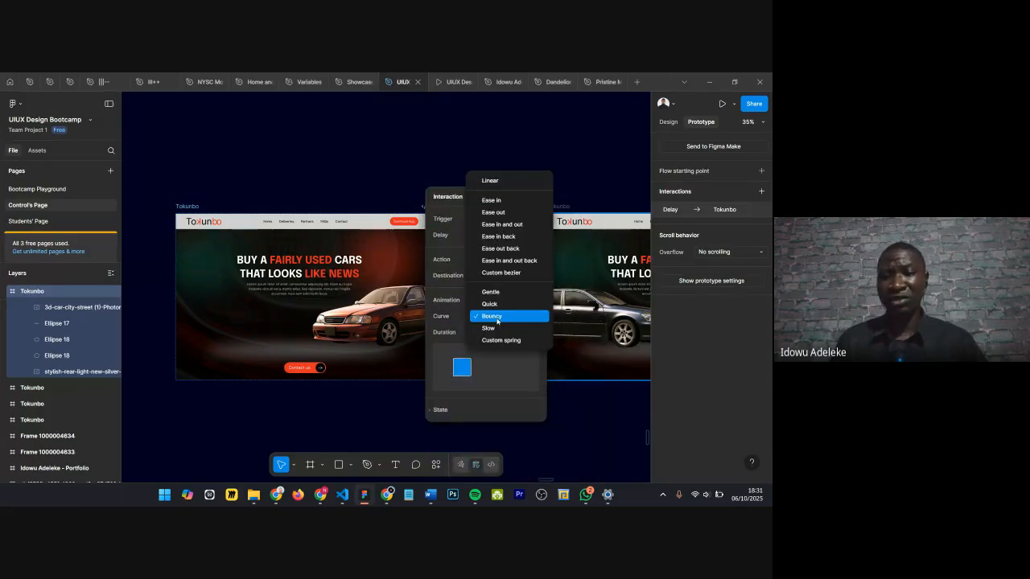
left_click(510, 214)
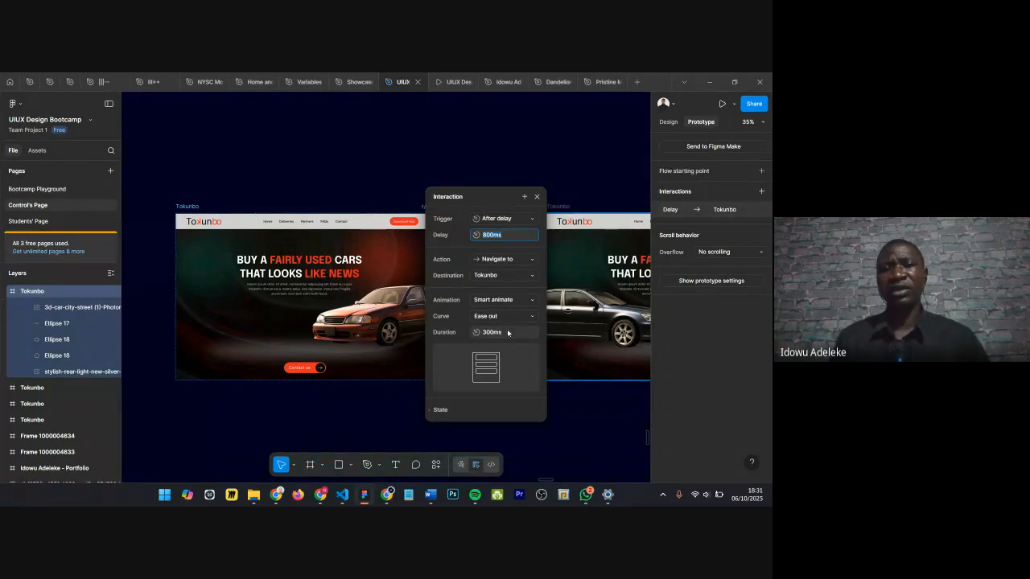
left_click(537, 197)
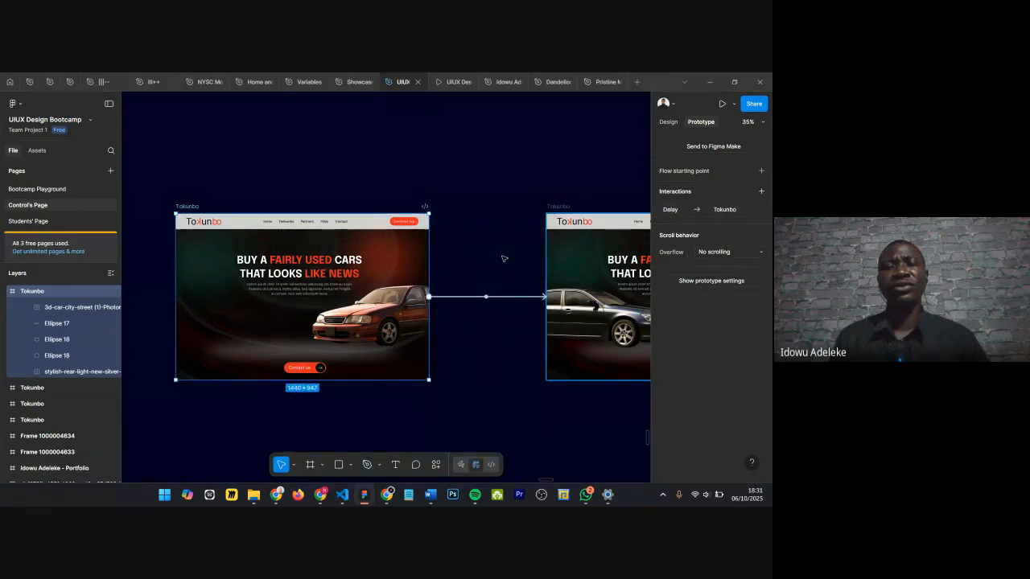
Step: Add a flow starting point to the original hero frame and name it Tokunbo Hero
left_click(762, 171)
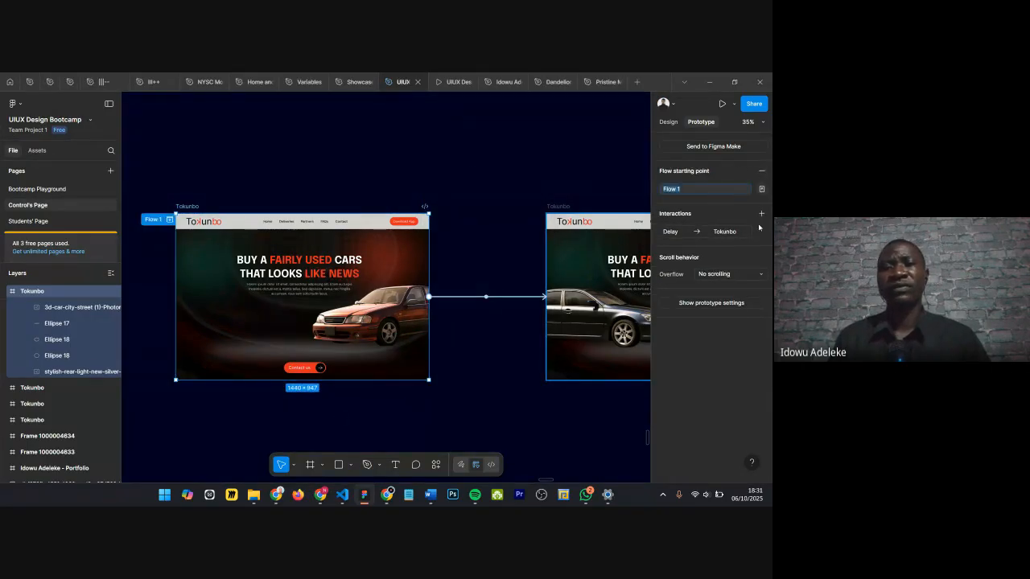
double_click(153, 219)
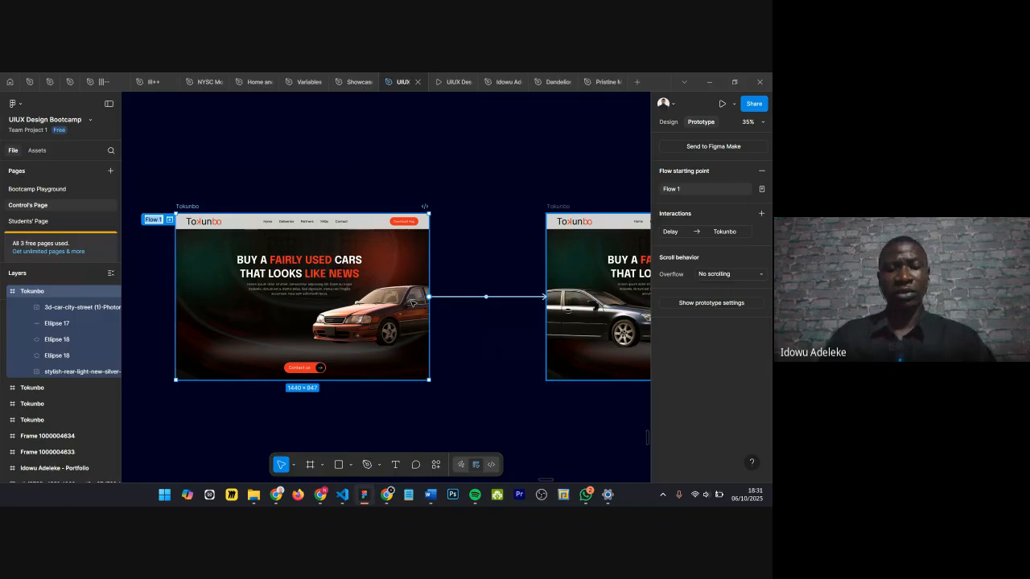
type("Webis")
key("BackSpace")
key("BackSpace")
key("BackSpace")
key("BackSpace")
key("BackSpace")
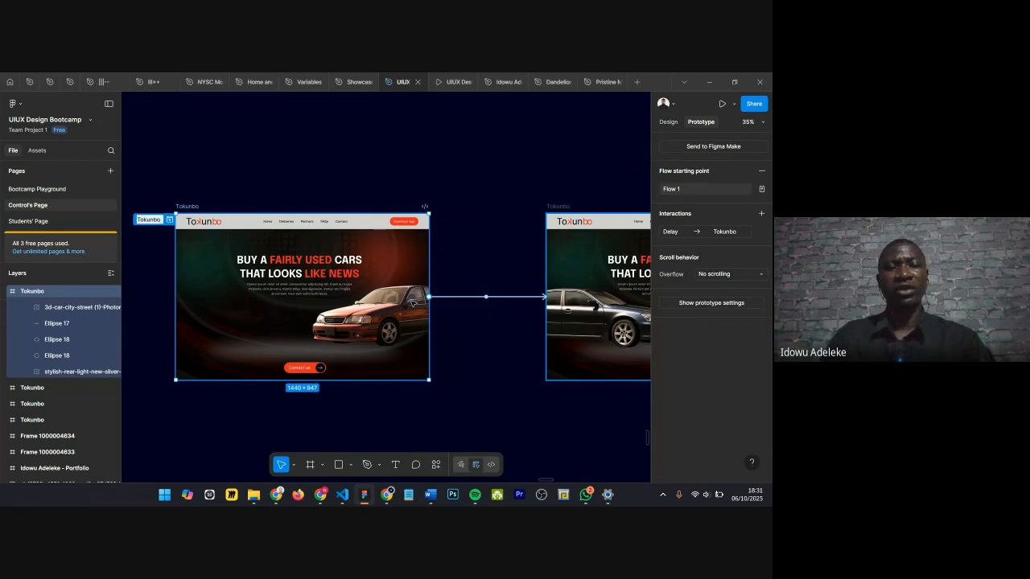
type("ero")
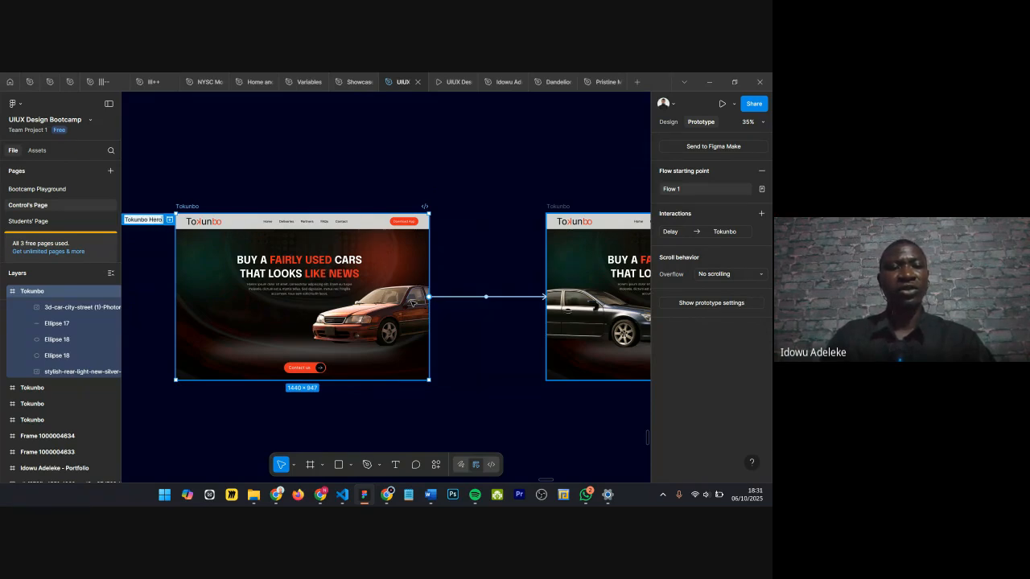
key("Return")
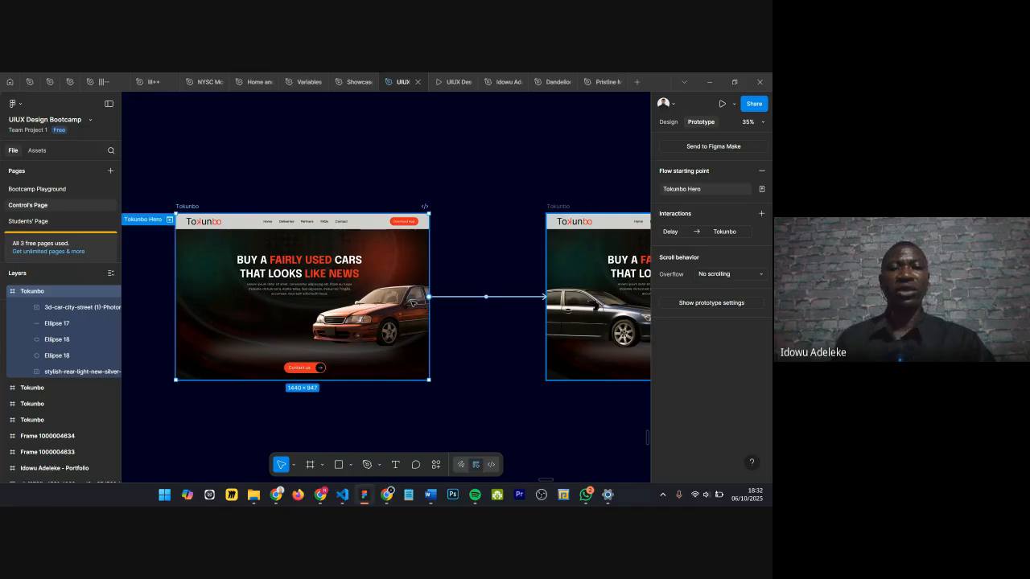
Step: Rename the frame containing the hero's navigation bar as Header
scroll(352, 358, "up", 5)
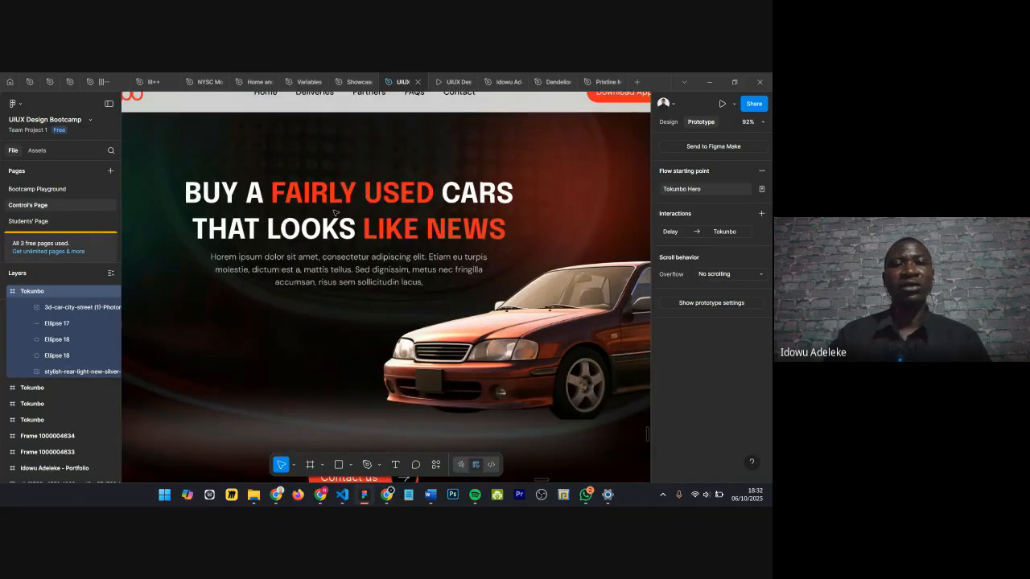
scroll(337, 212, "down", 1)
left_click(260, 143)
scroll(258, 146, "left", 3)
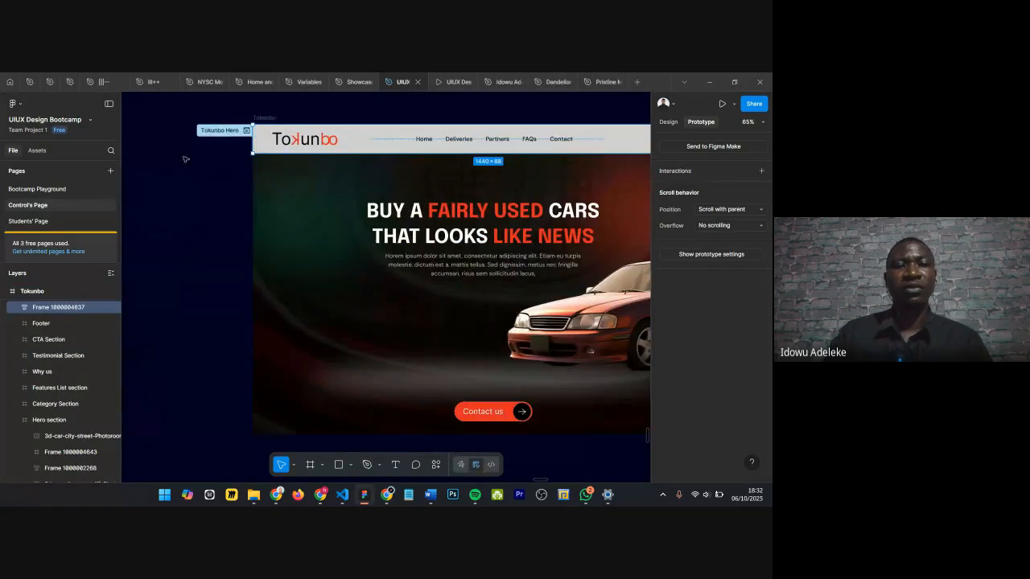
double_click(51, 312)
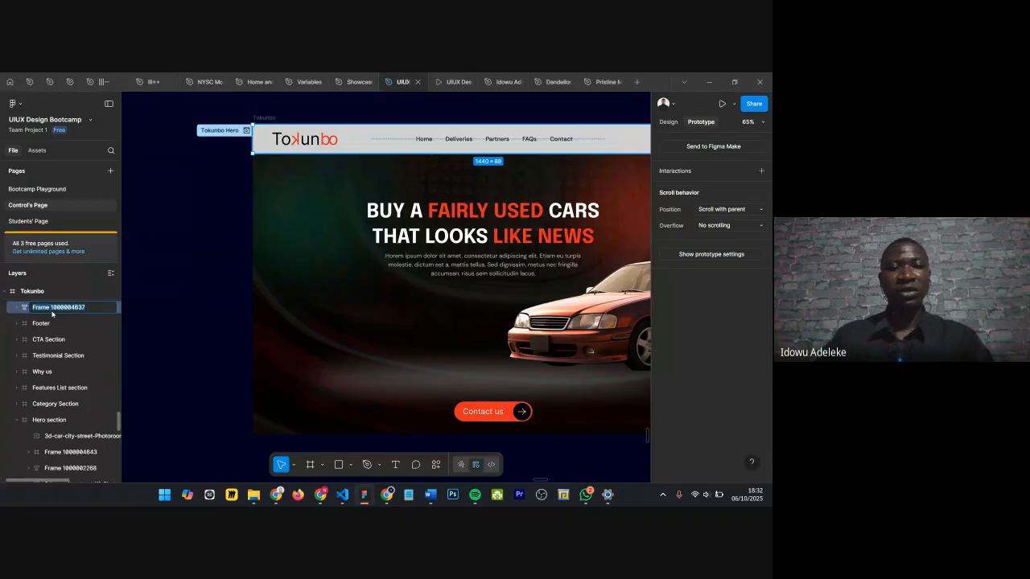
left_click(432, 140)
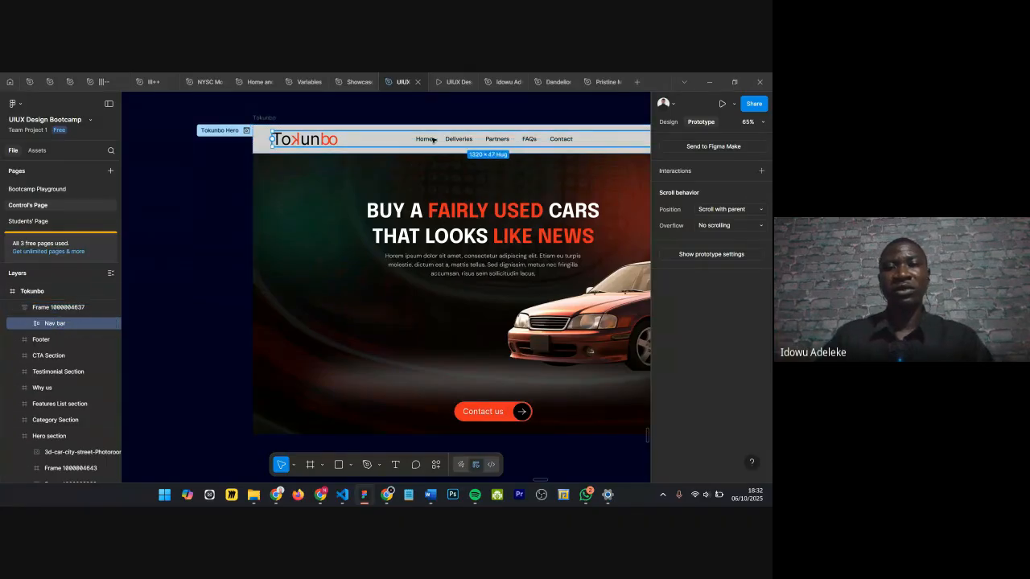
double_click(467, 140)
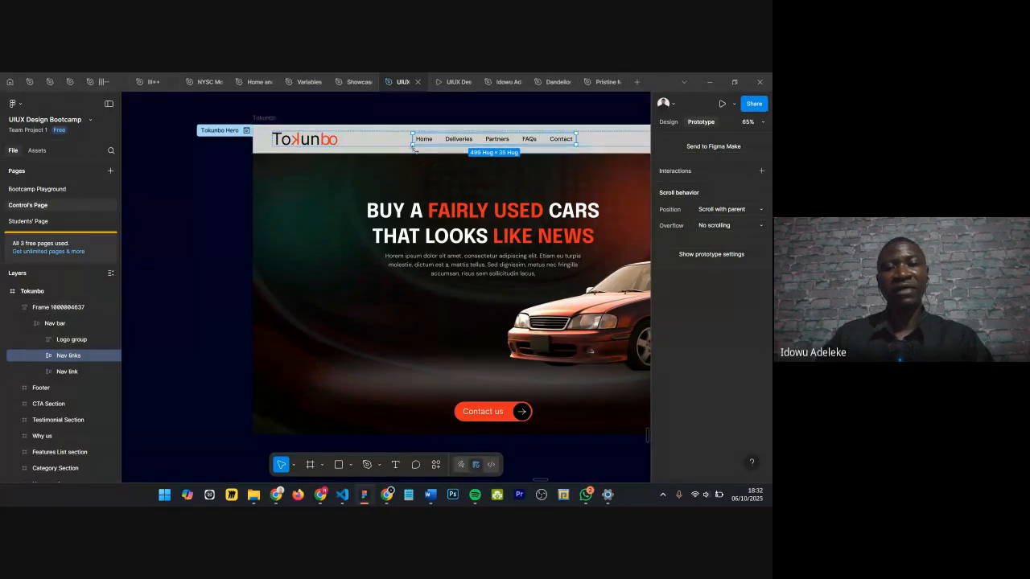
left_click(58, 308)
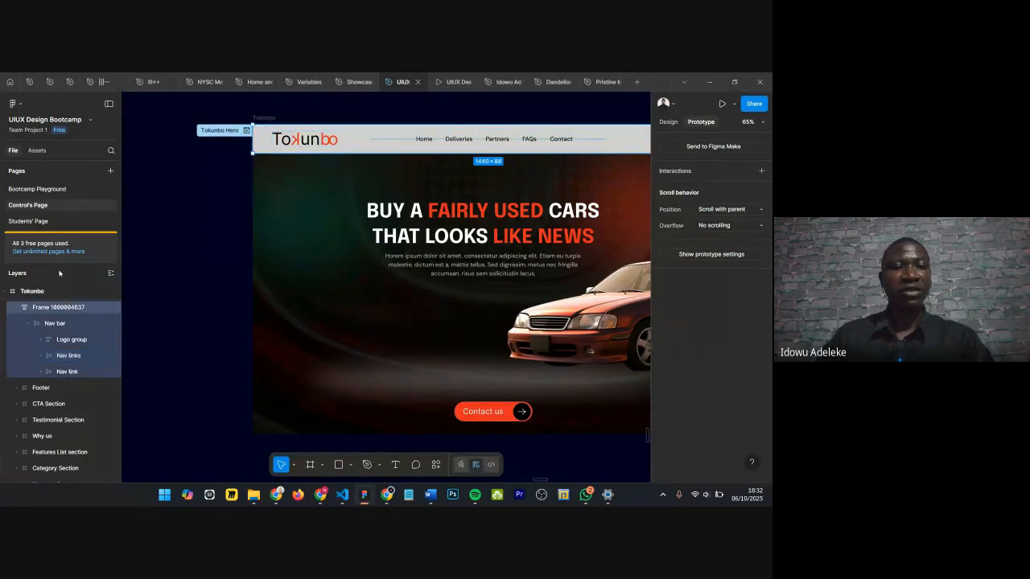
double_click(50, 307)
type("Header")
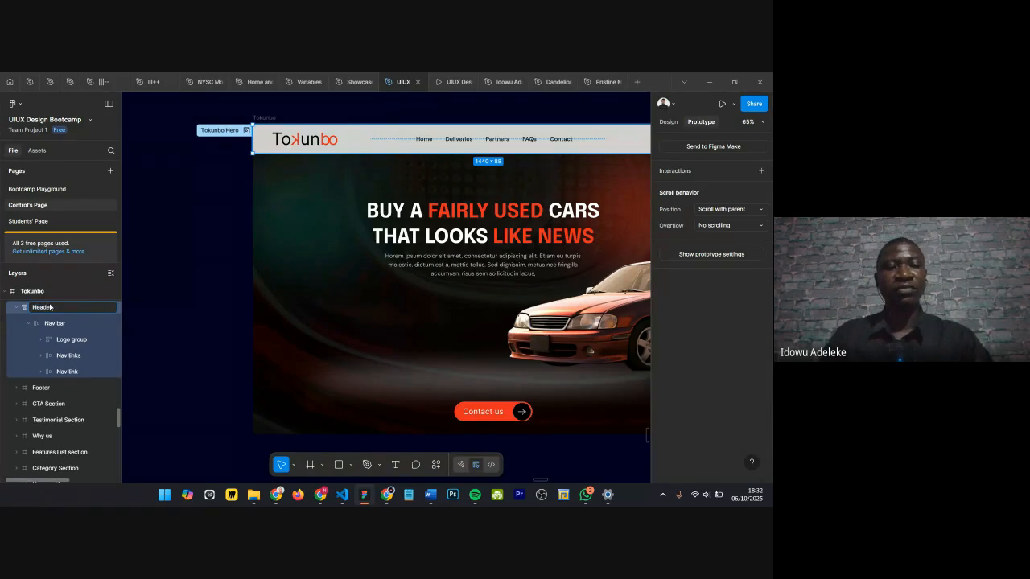
key("Return")
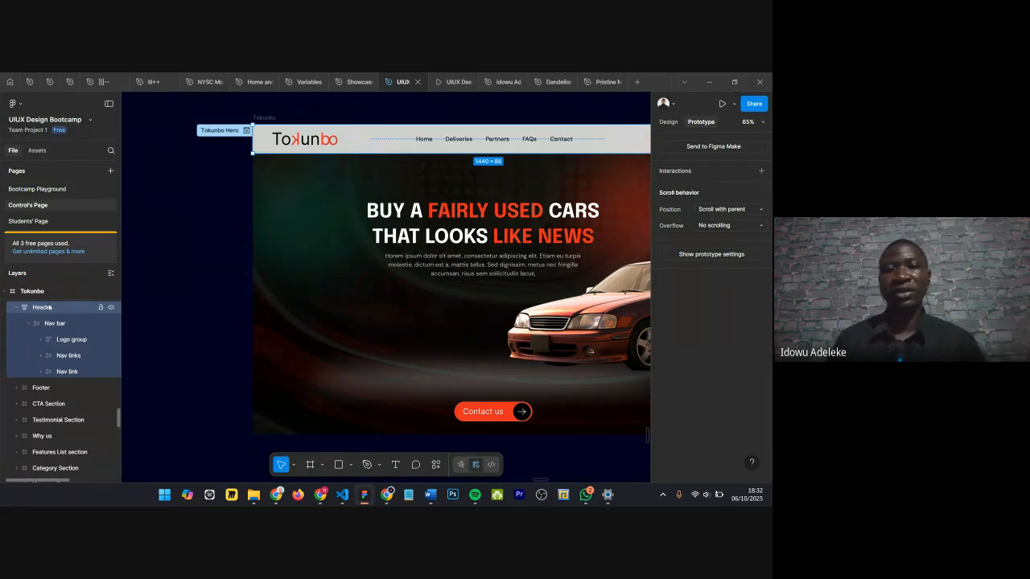
Step: Preview the Tokunbo Hero flow in the open prototype presentation
scroll(193, 349, "right", 4)
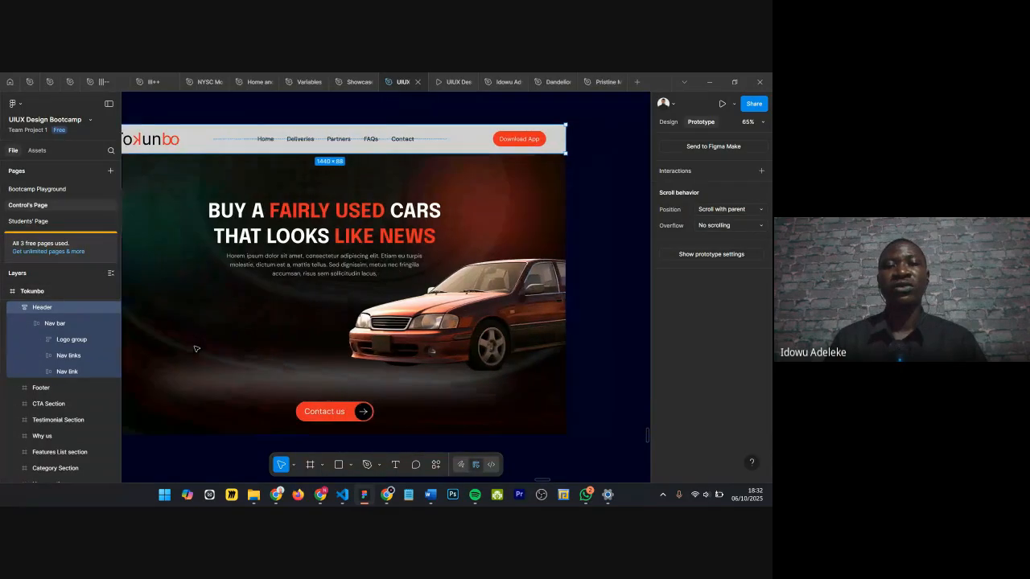
scroll(400, 277, "down", 3)
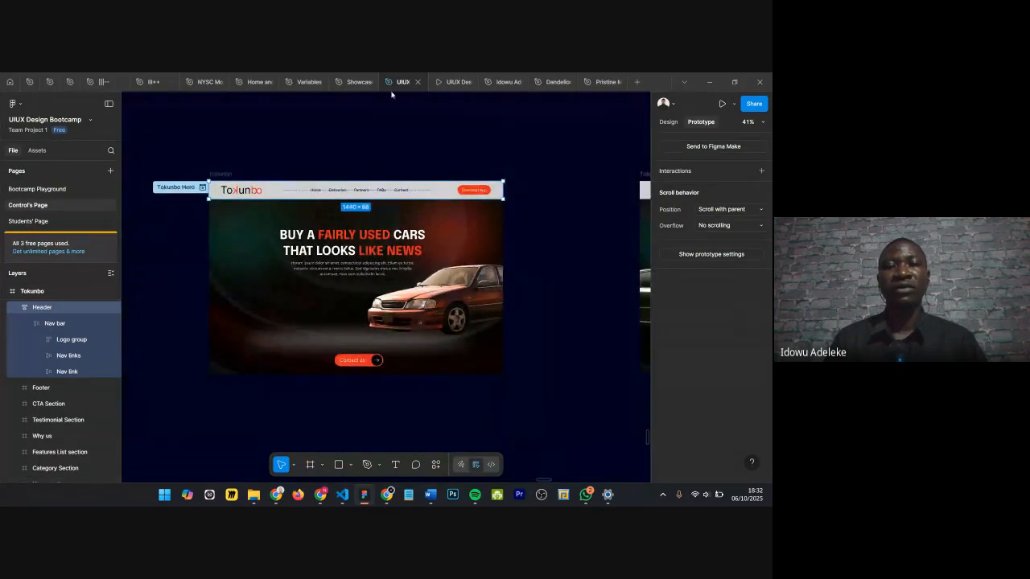
left_click(455, 82)
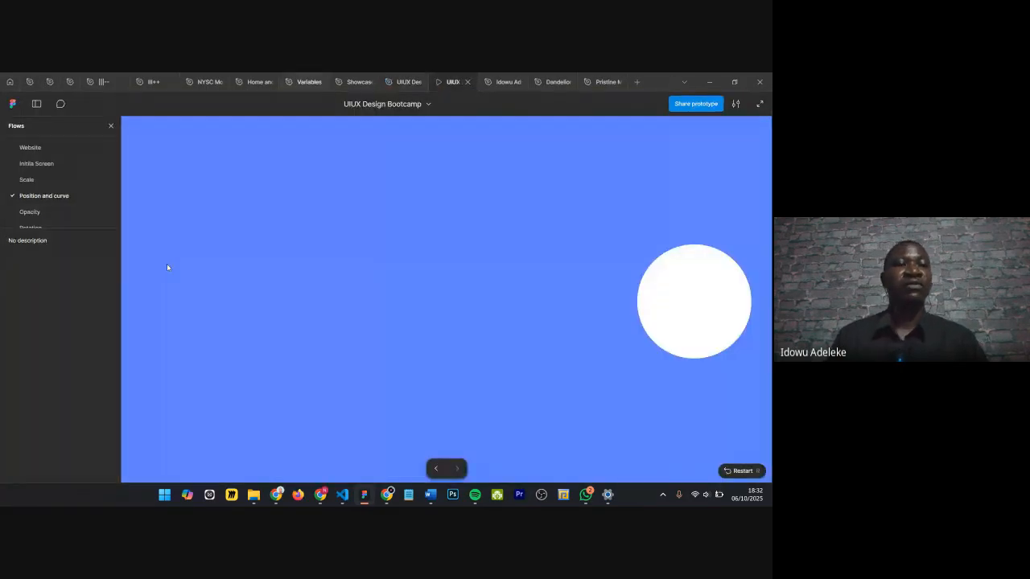
left_click(46, 210)
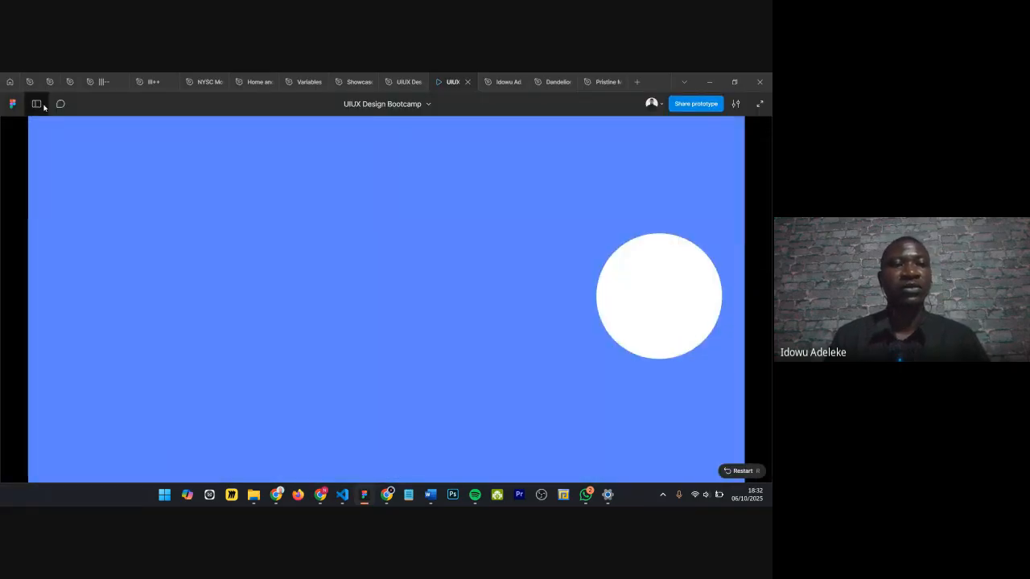
left_click(36, 104)
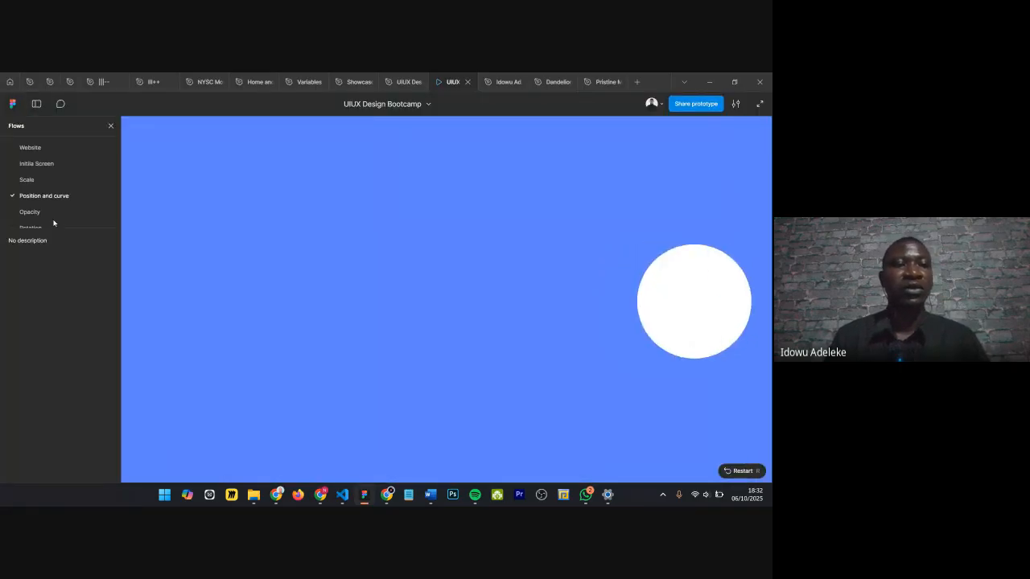
scroll(54, 173, "down", 1)
left_click(50, 219)
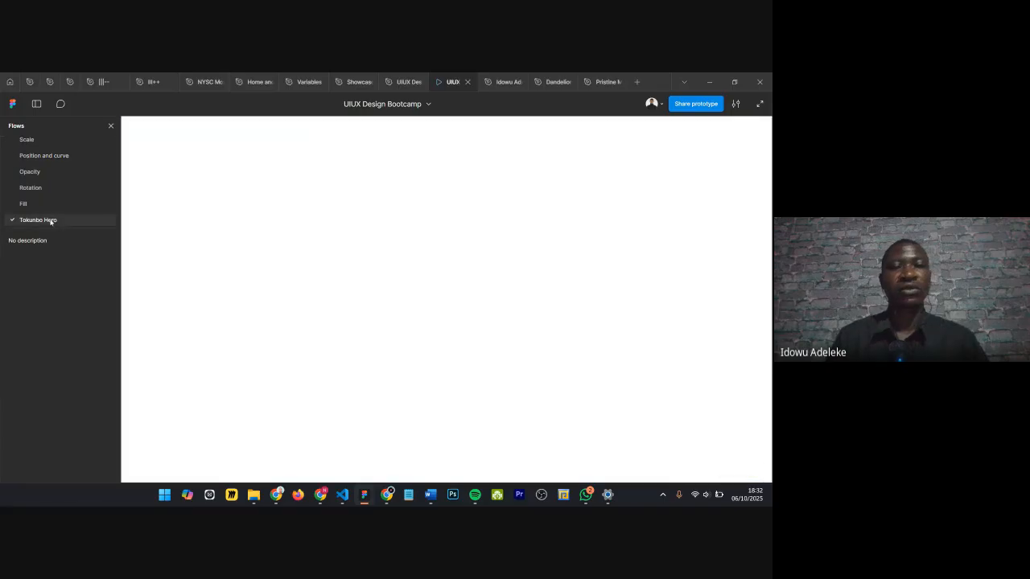
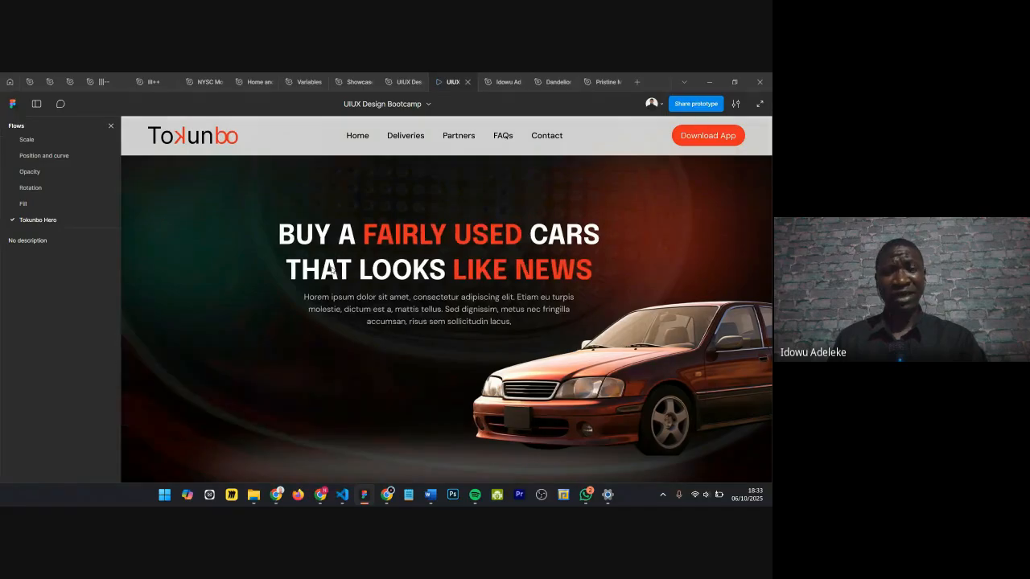
Step: Return to the design file and open the delayed interaction linking the two Tokunbo hero frames
left_click(406, 81)
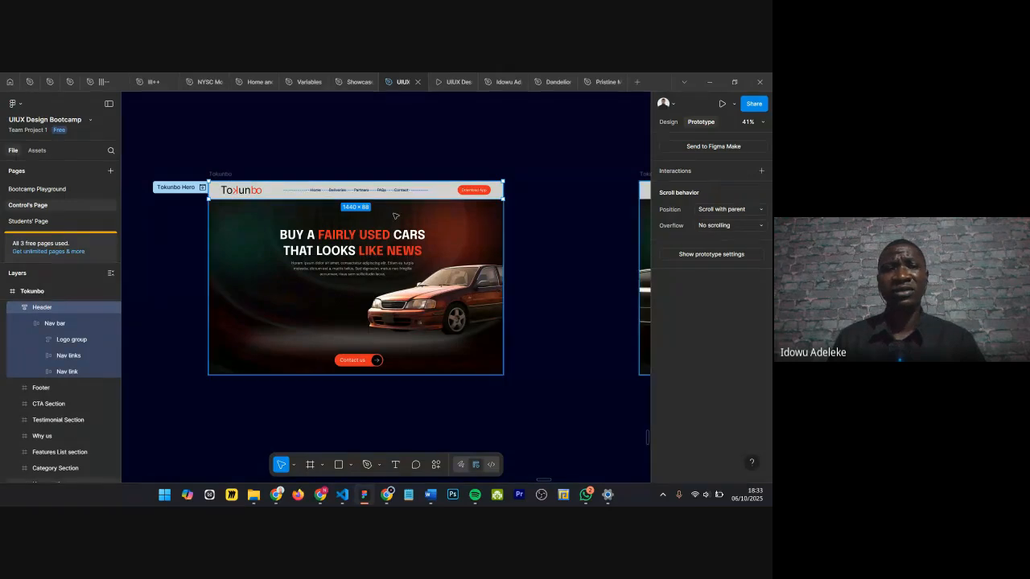
scroll(389, 213, "down", 3)
left_click(296, 189)
left_click(483, 250)
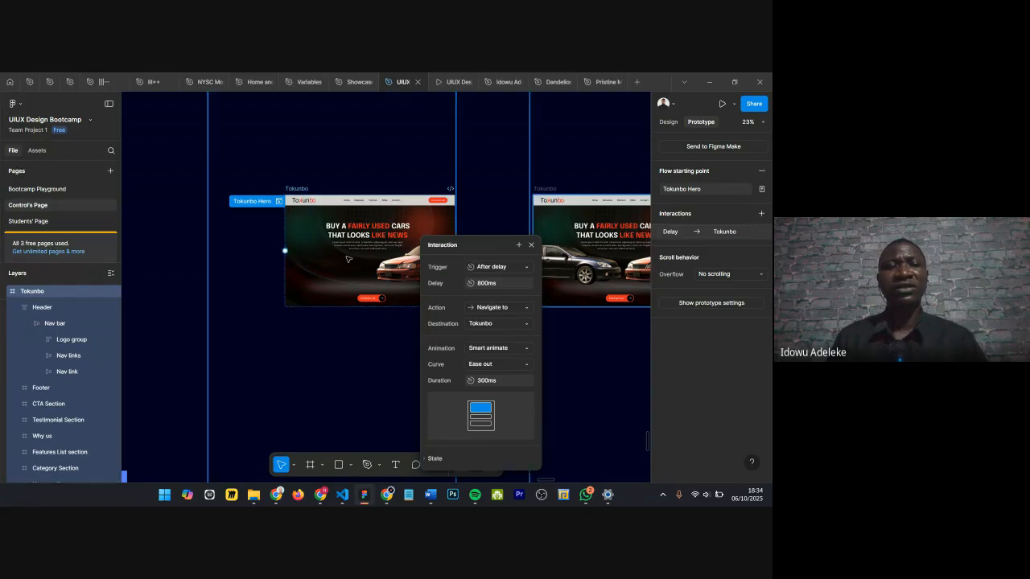
Step: Set the first Tokunbo frame's after-delay interaction to a 500ms delay and a 600ms Smart animate duration
scroll(189, 322, "down", 5)
scroll(165, 369, "left", 3)
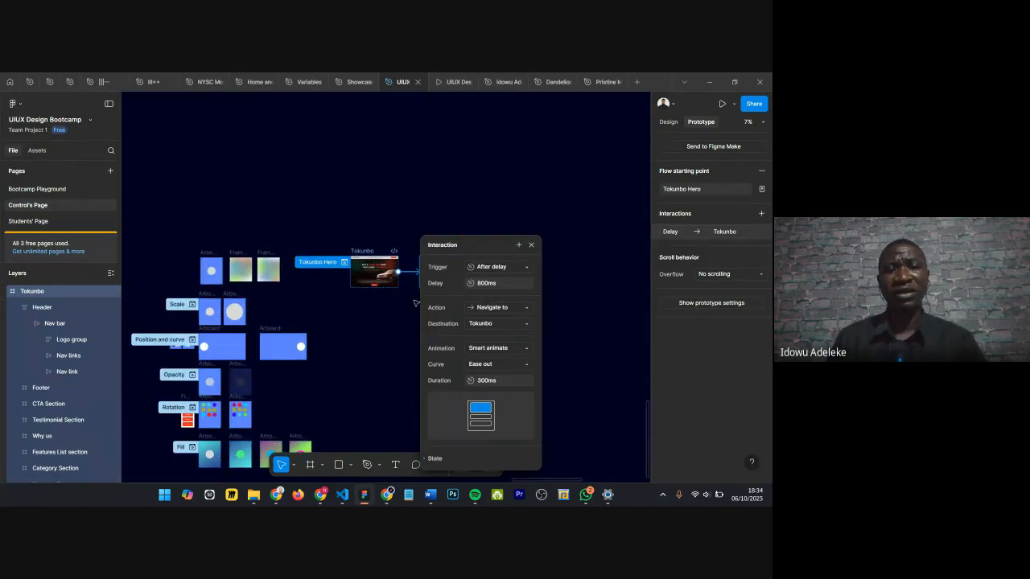
scroll(416, 302, "up", 4)
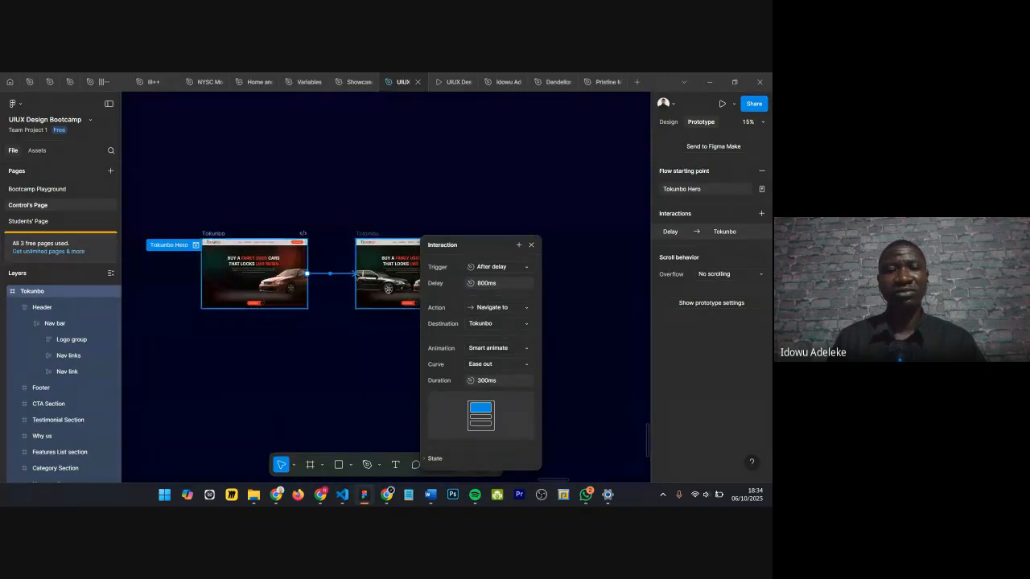
scroll(356, 281, "up", 3)
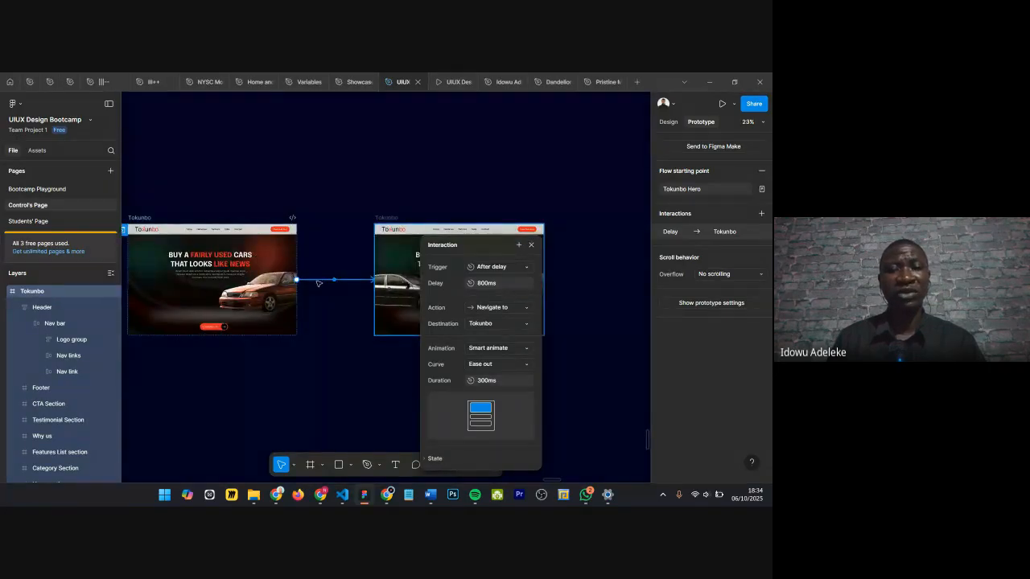
left_click(493, 284)
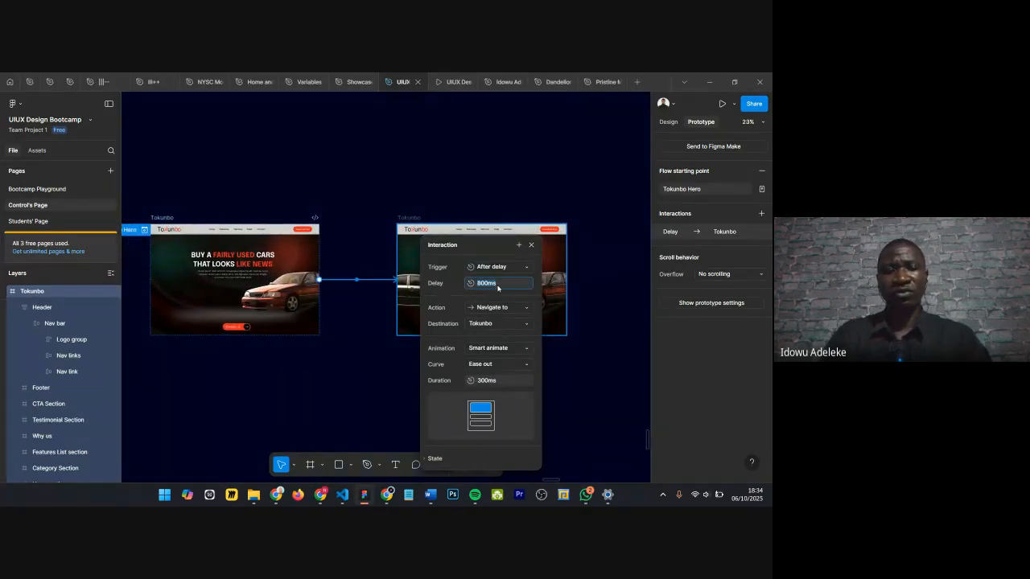
type("500ms")
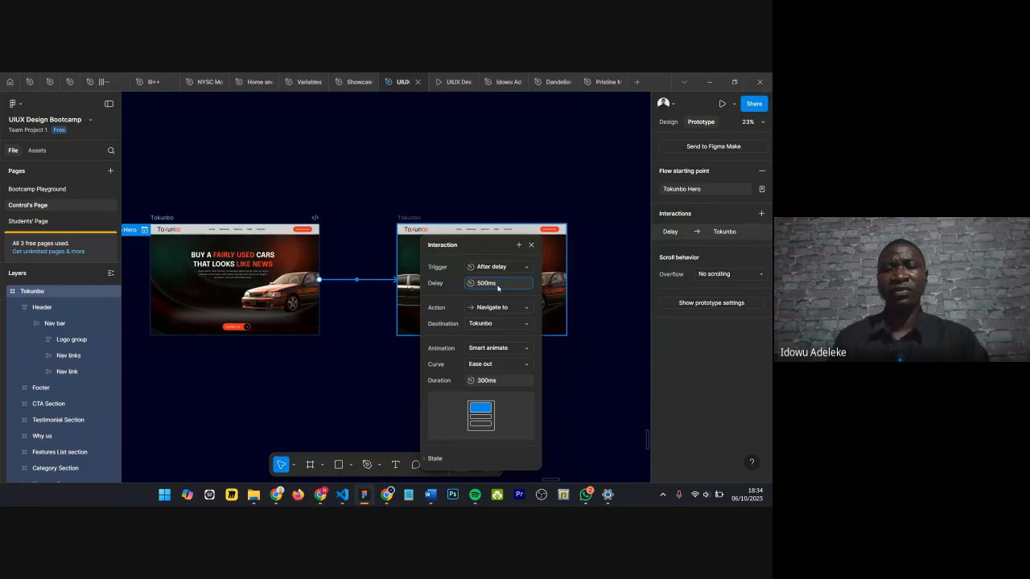
left_click(495, 381)
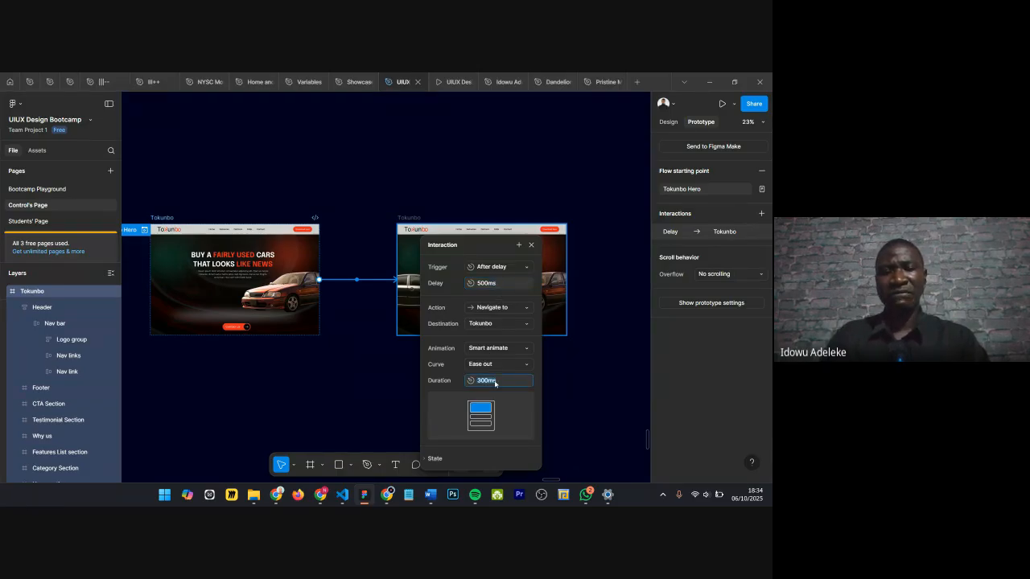
type("600ms")
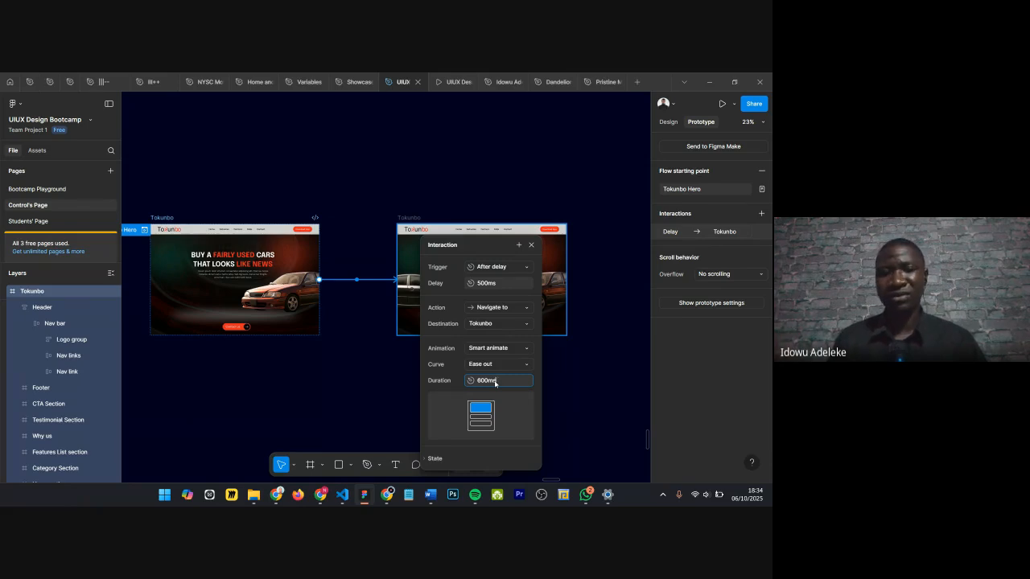
left_click(531, 244)
Step: Replay the Tokunbo Hero prototype from the start to check the car animation, and return to the design file
left_click(453, 81)
left_click(394, 331)
key("r")
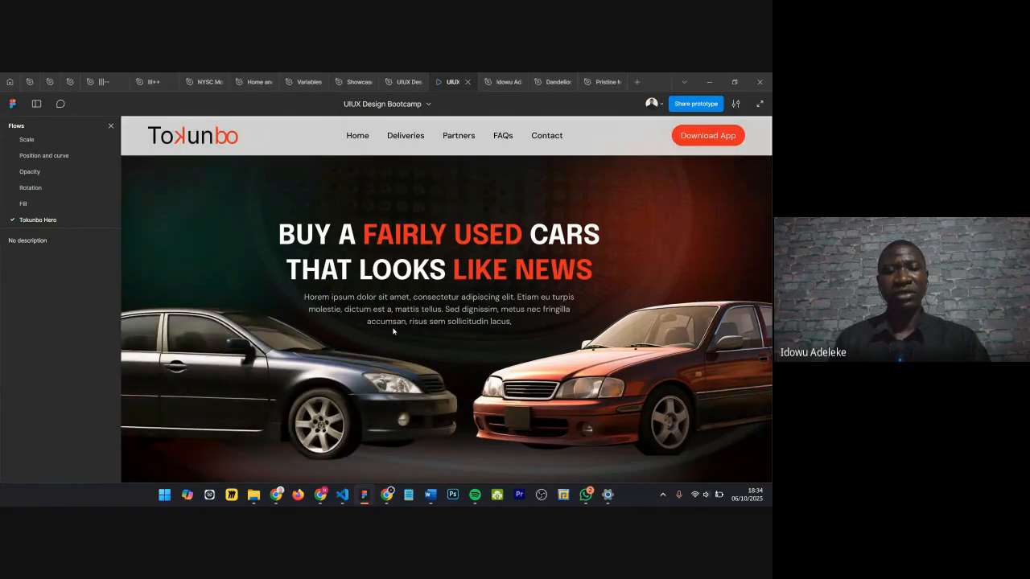
left_click(407, 82)
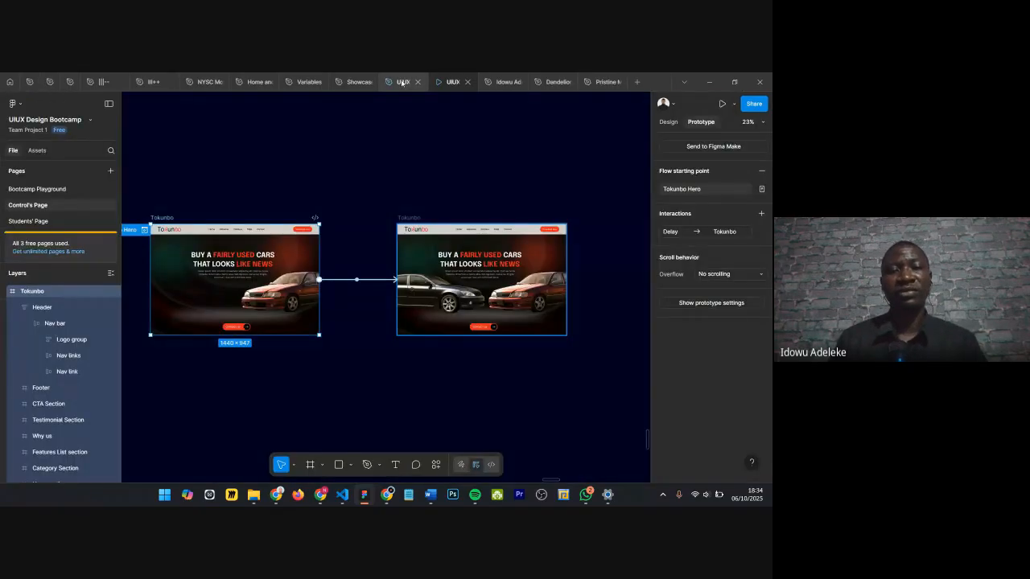
Step: Set the black car image in the first Tokunbo frame to 100% opacity and preview the Tokunbo Hero flow
scroll(321, 325, "up", 3)
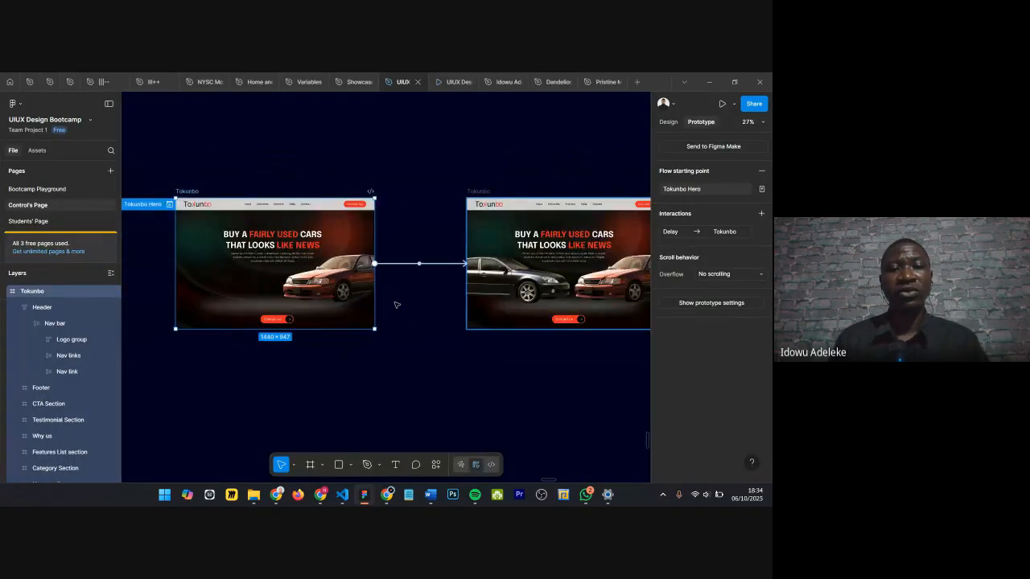
left_click(339, 290)
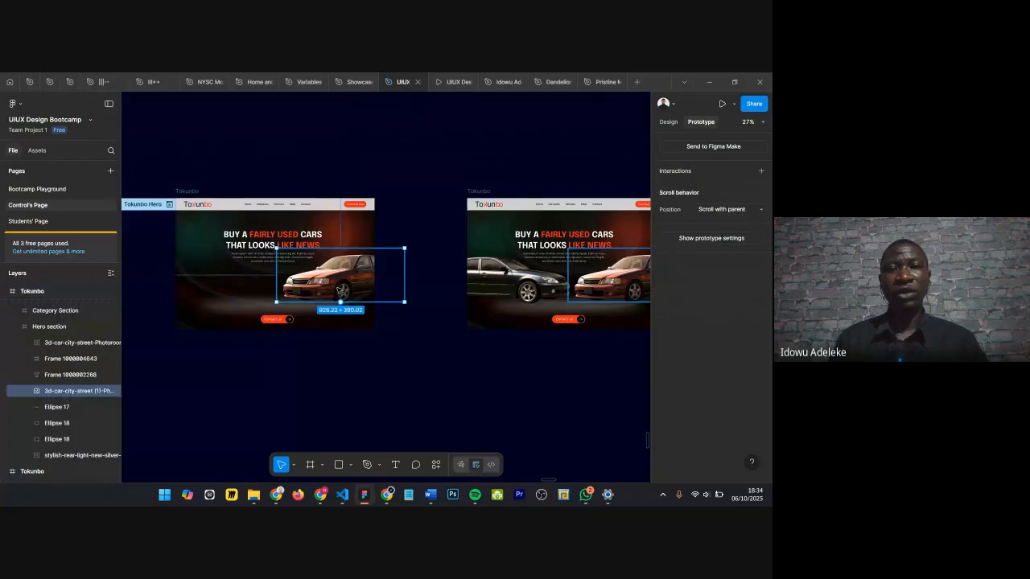
left_click(191, 282)
key("0")
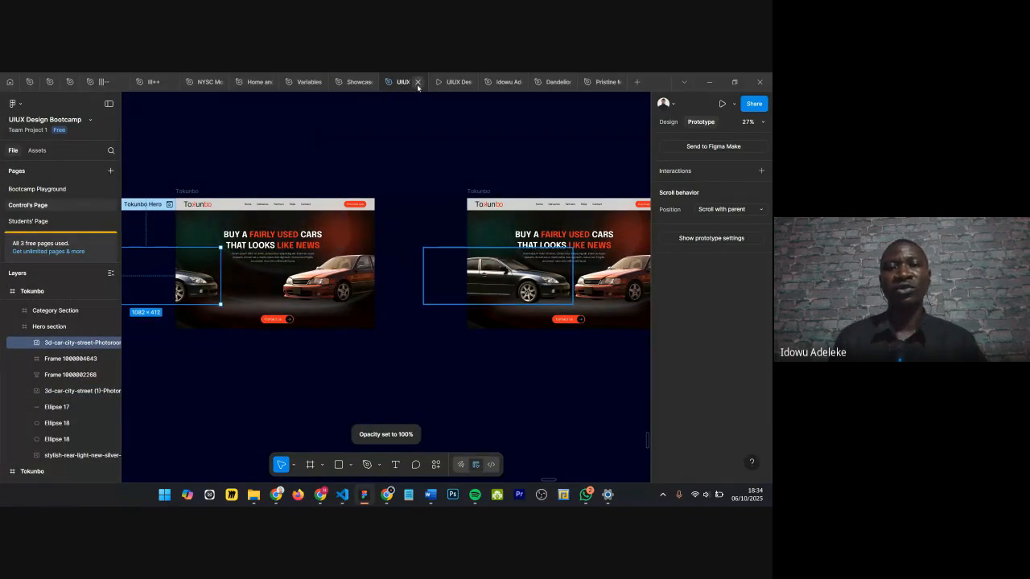
left_click(455, 81)
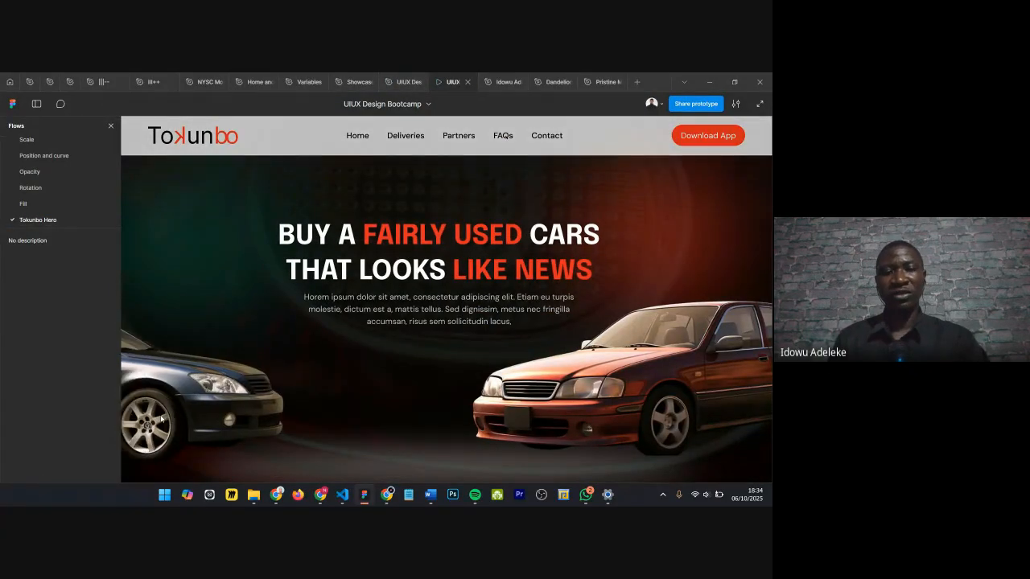
left_click(405, 82)
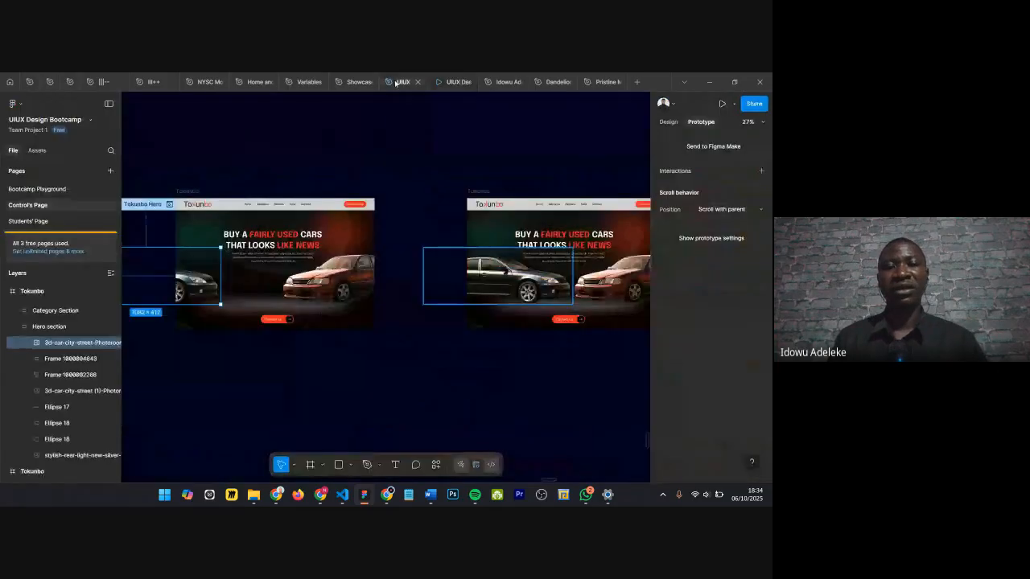
Step: Look over the Scale, Position and curve, Opacity and Rotation animation examples on the canvas beside the Tokunbo frames
scroll(451, 261, "down", 1)
scroll(276, 292, "left", 4)
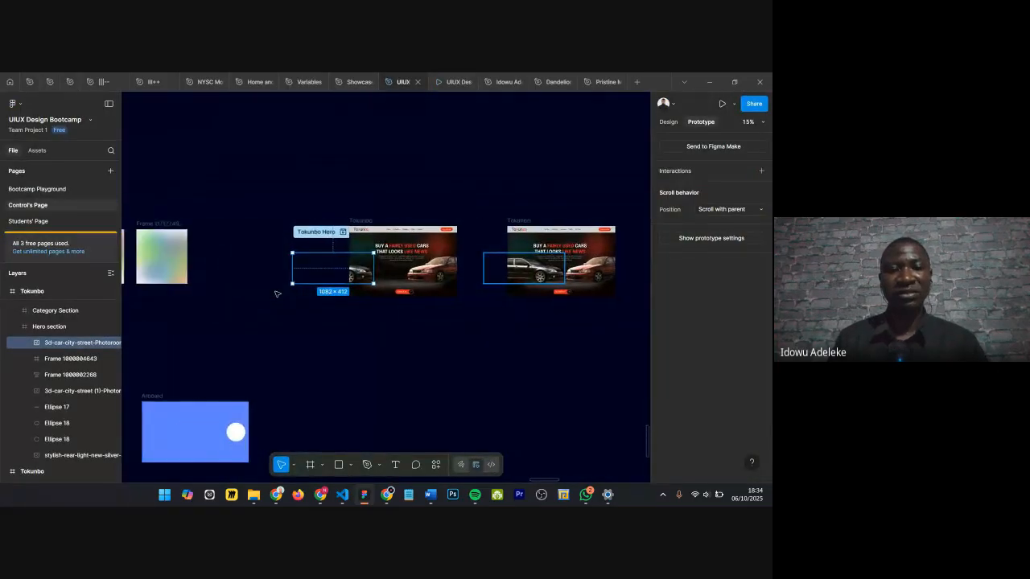
scroll(318, 301, "down", 4)
scroll(315, 301, "down", 1)
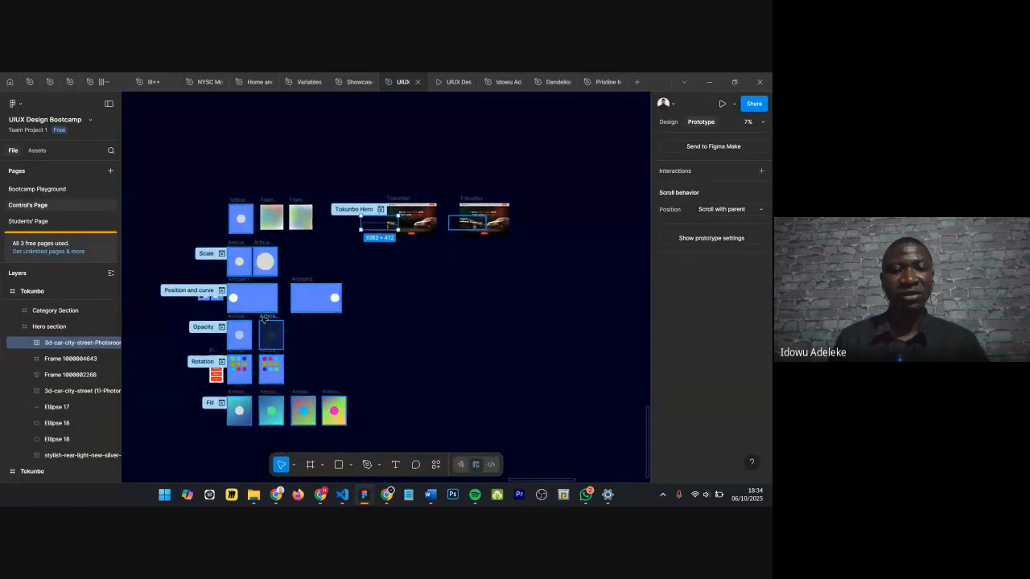
scroll(245, 333, "up", 5)
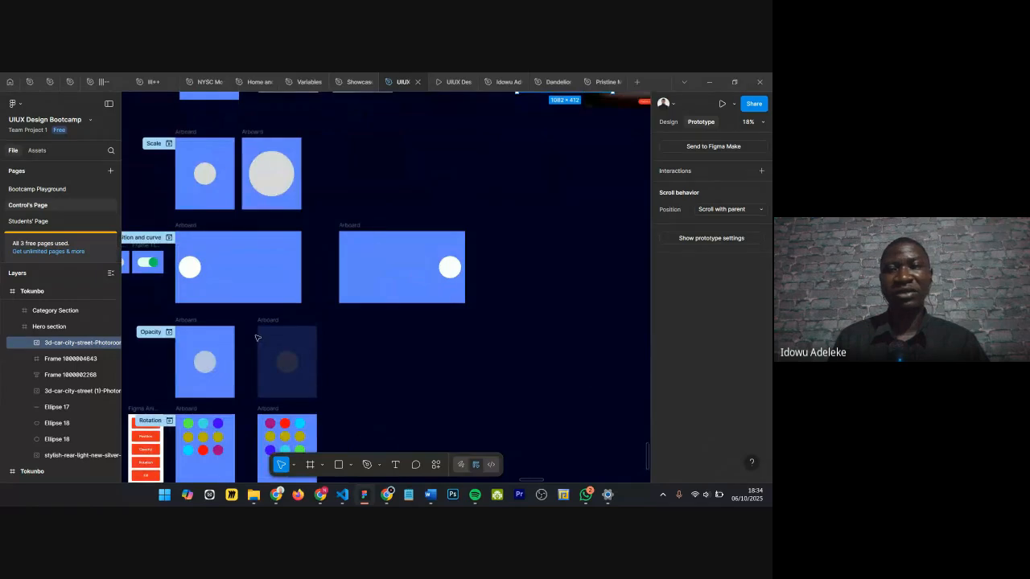
scroll(236, 321, "up", 10)
scroll(245, 173, "up", 2)
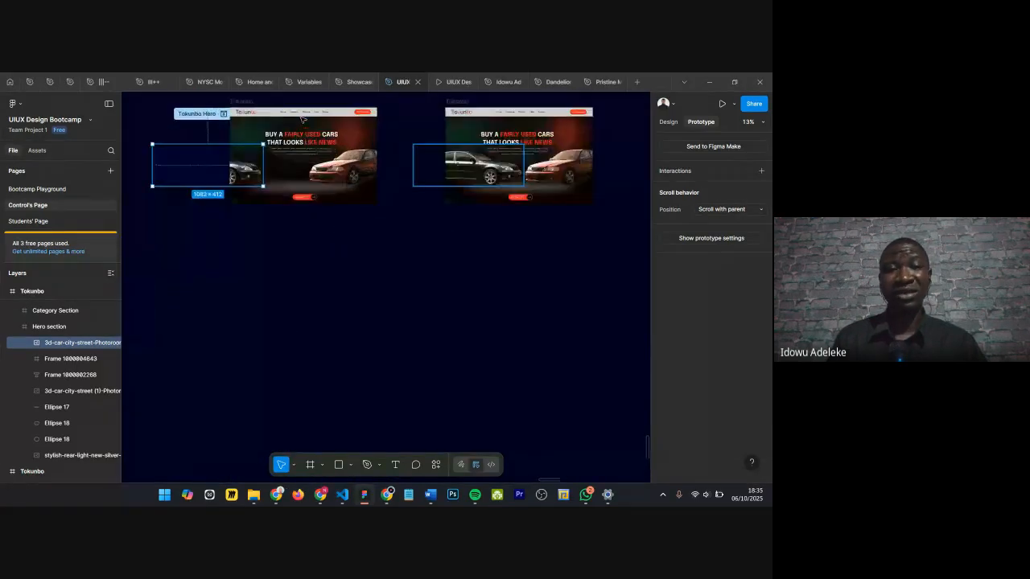
scroll(246, 170, "up", 3)
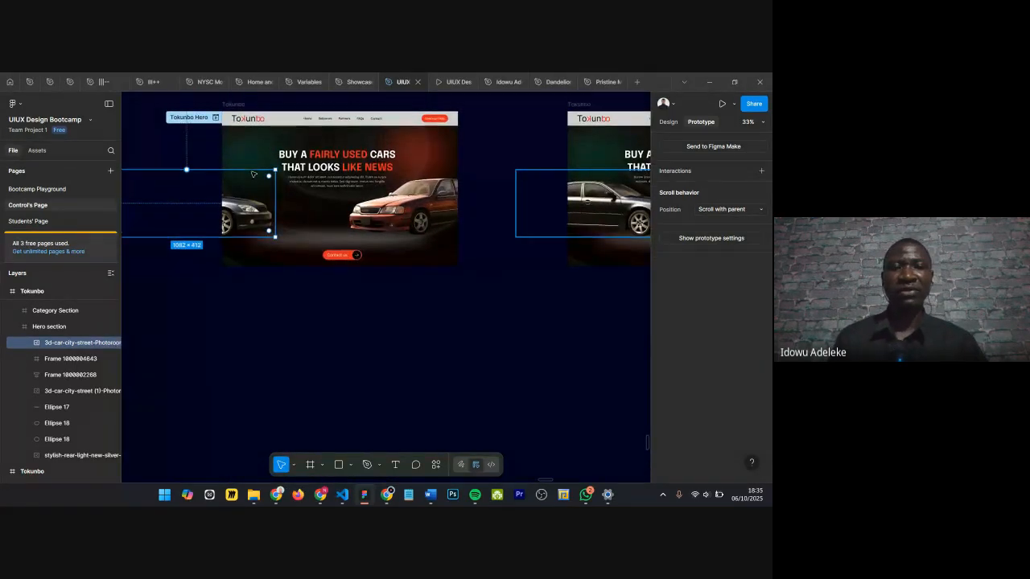
scroll(252, 173, "up", 2)
scroll(258, 173, "down", 2)
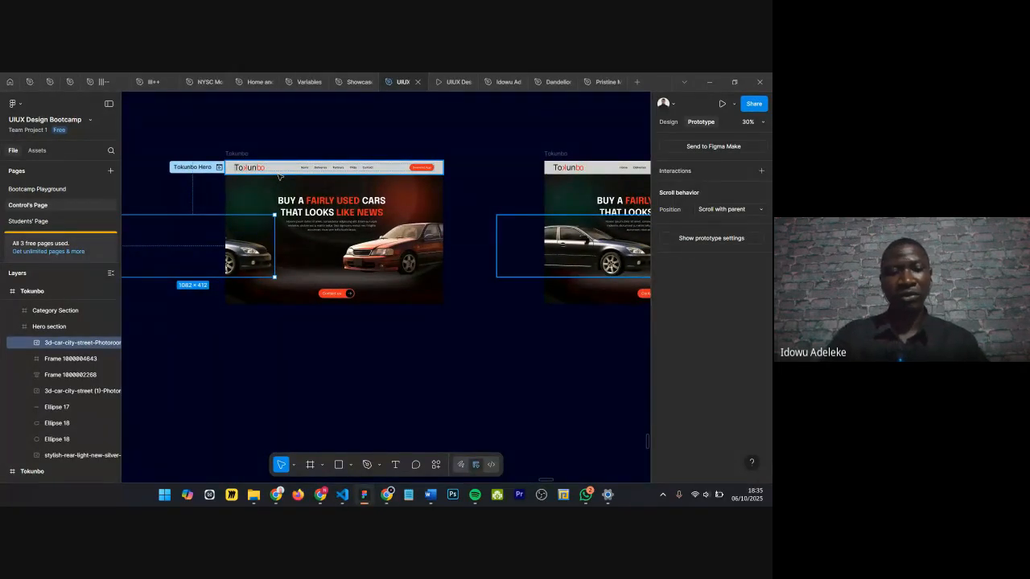
Step: Try several opacity levels on the first Tokunbo frame's black car image, from 10% up to 90%
key("1")
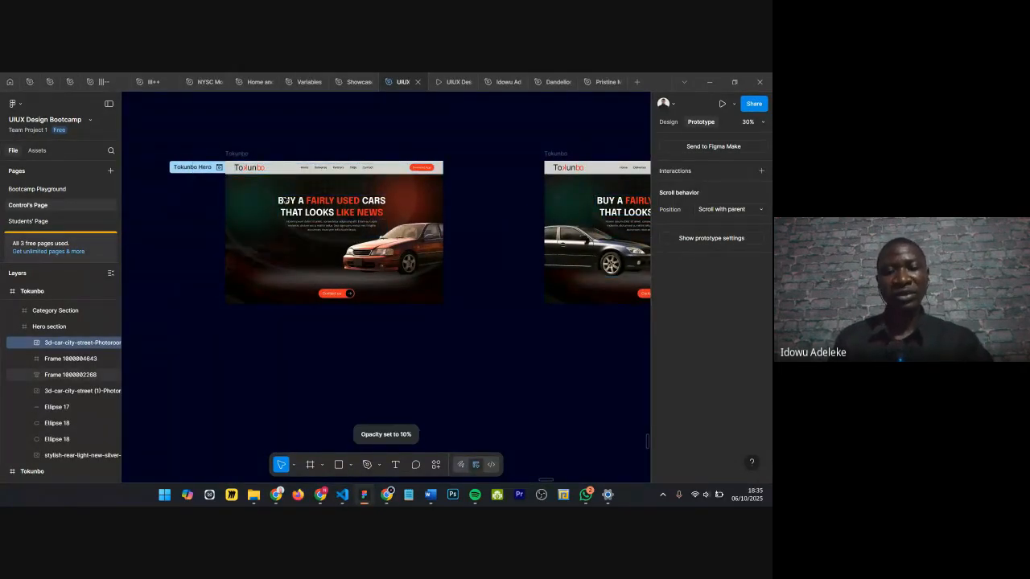
key("2")
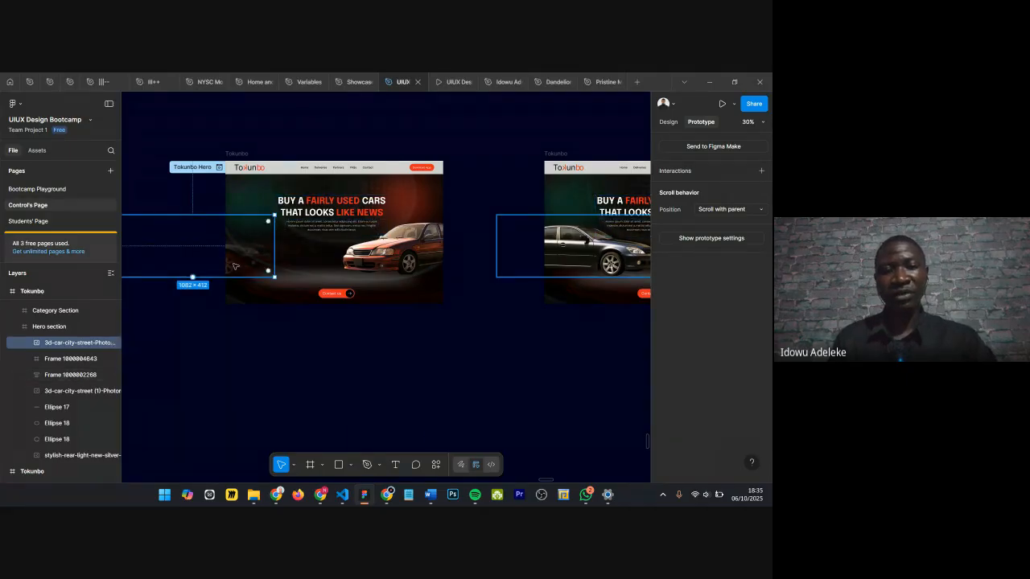
key("3")
key("4")
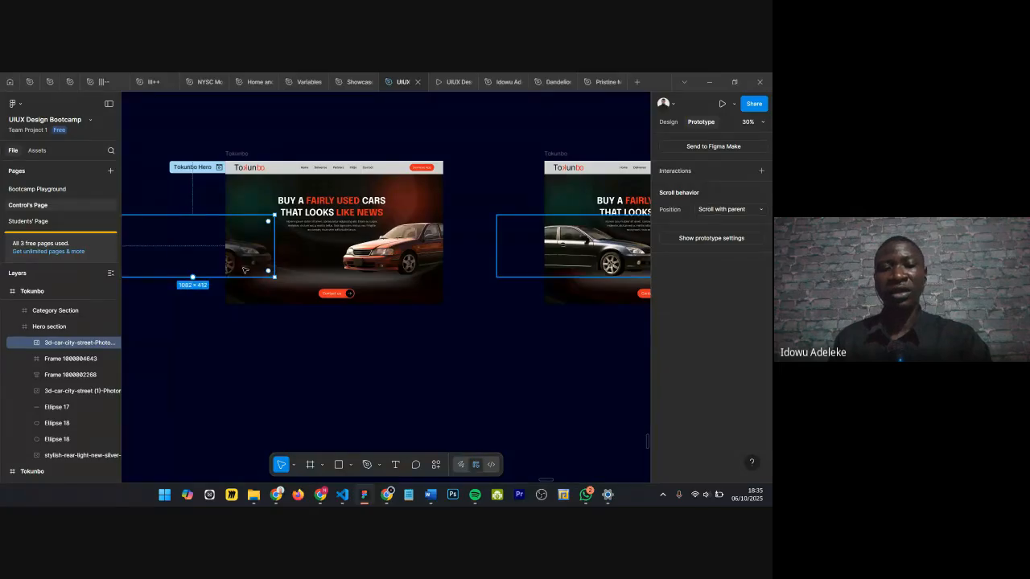
key("9")
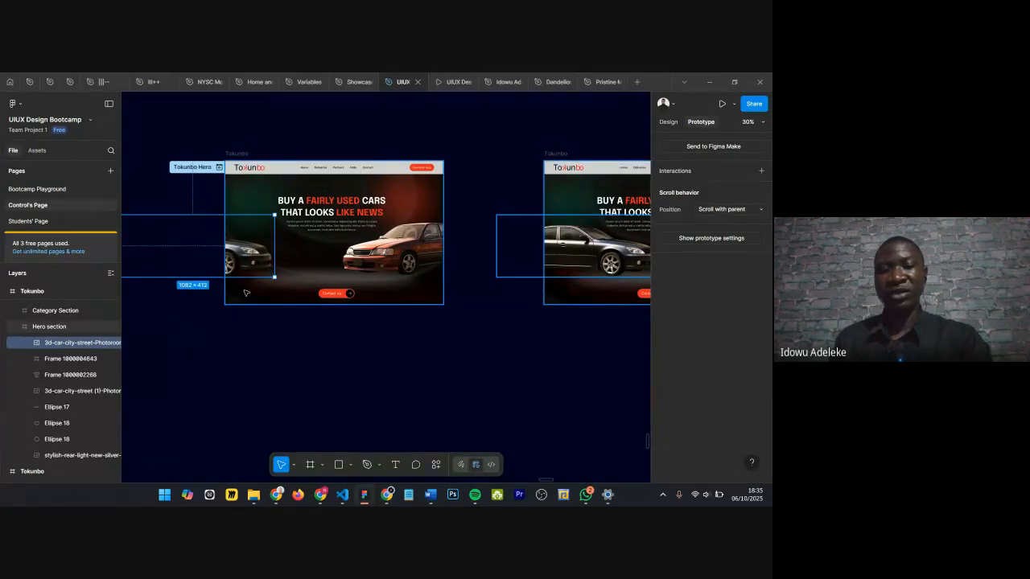
Step: Set the black car image in the first Tokunbo frame to 0% opacity
key("0")
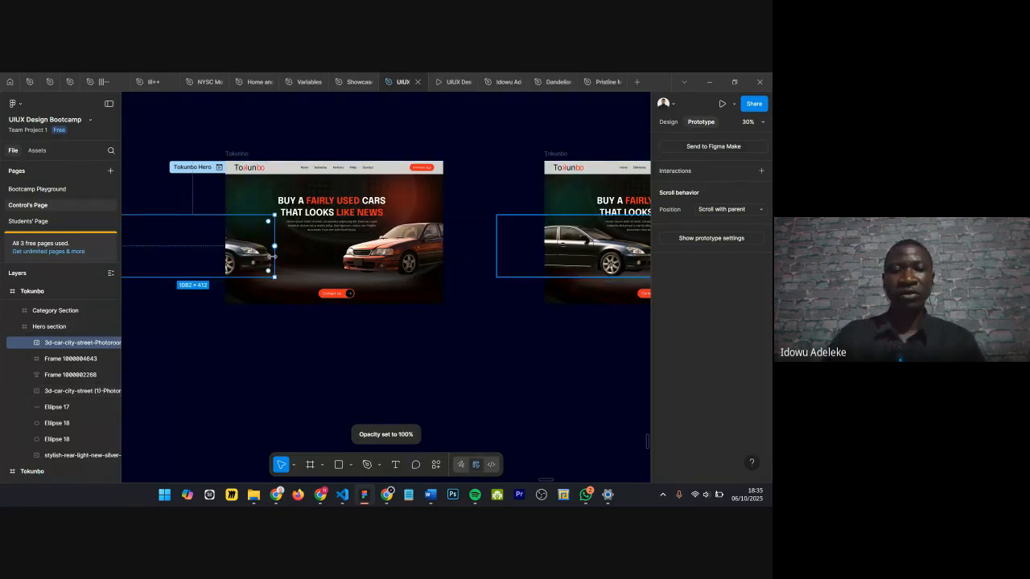
key("0")
scroll(272, 256, "up", 2)
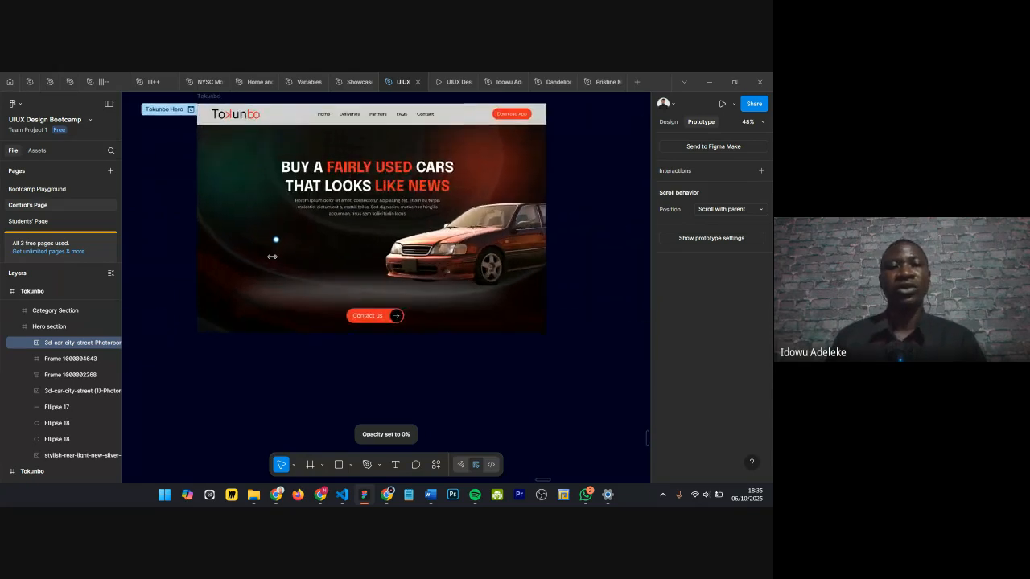
scroll(276, 241, "down", 2)
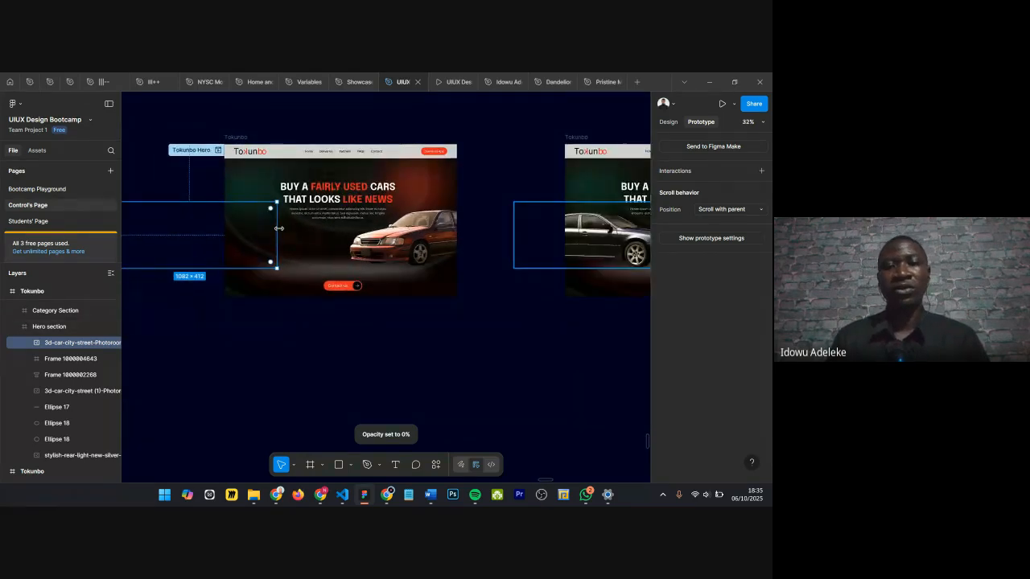
Step: Move the red car image in the first Tokunbo frame horizontally past the right edge, leaving only its front inside the frame
scroll(296, 190, "down", 1)
left_click(383, 235)
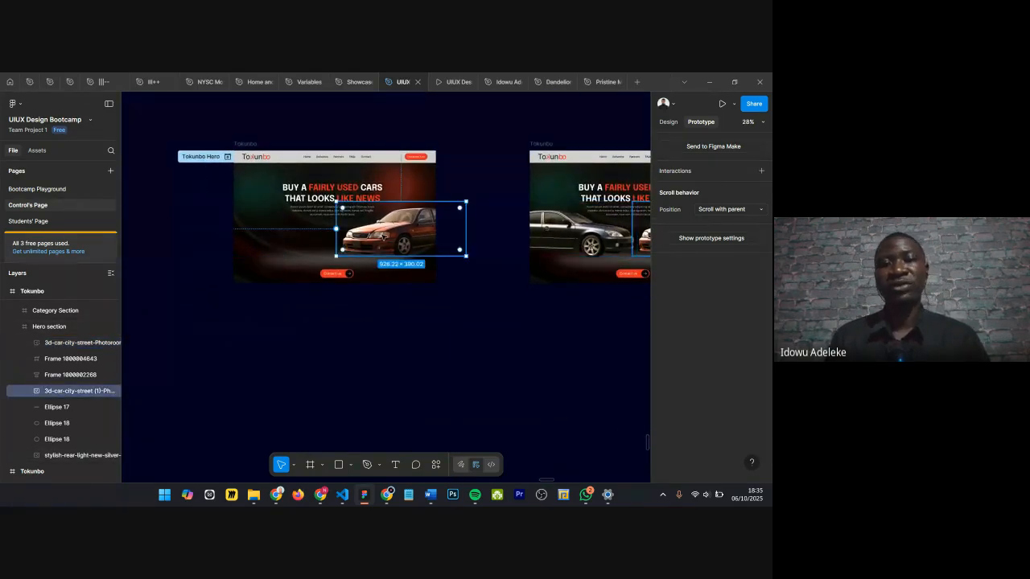
scroll(383, 236, "up", 4)
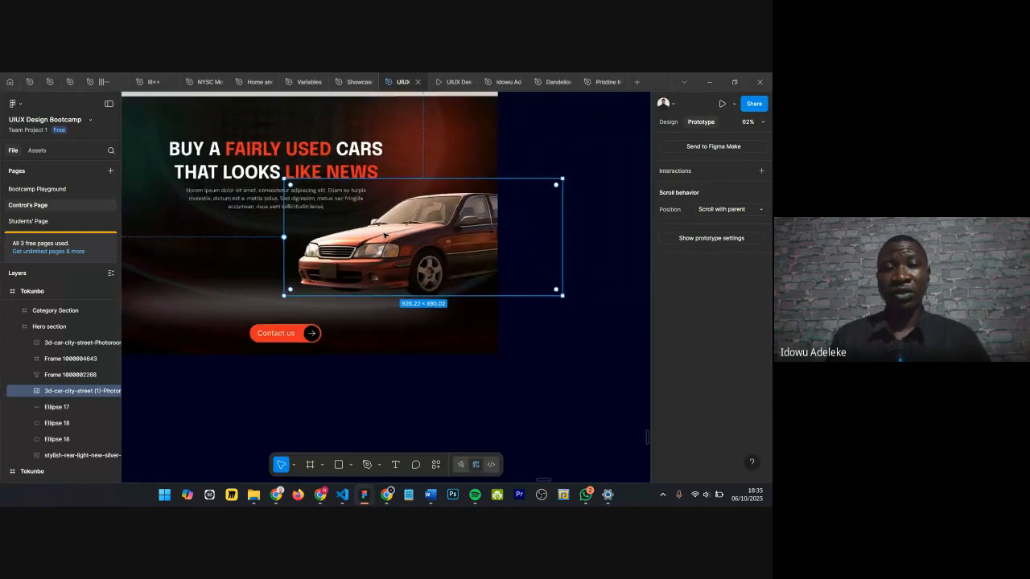
scroll(383, 236, "down", 4)
key("shift+Right")
key("shift+Right")
key("shift+Right")
key("shift+Right")
key("shift+Right")
key("shift+Right")
key("shift+Right")
key("shift+Right")
key("shift+Right")
key("shift+Right")
key("shift+Right")
key("shift+Right")
key("shift+Right")
key("shift+Right")
key("shift+Right")
key("shift+Right")
key("shift+Right")
key("shift+Right")
key("shift+Right")
key("shift+Right")
key("shift+Right")
key("shift+Right")
key("shift+Right")
key("shift+Right")
key("shift+Right")
key("shift+Right")
key("shift+Right")
key("shift+Right")
key("shift+Right")
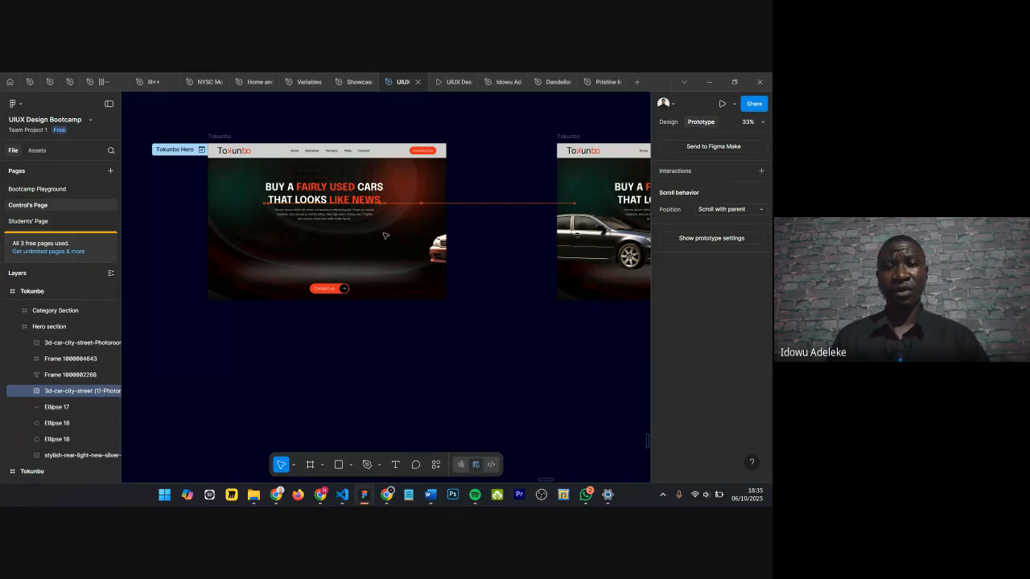
key("shift+Left")
key("shift+Left")
key("shift+Left")
key("shift+Left")
key("shift+Left")
key("shift+Left")
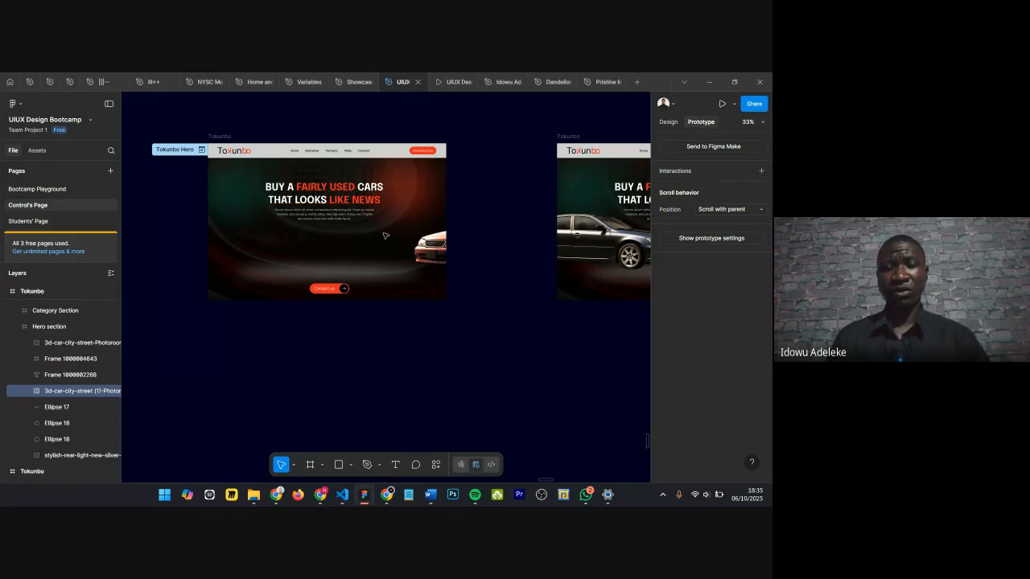
Step: Set the red car image in the first Tokunbo frame to 0% opacity
key("0")
key("0")
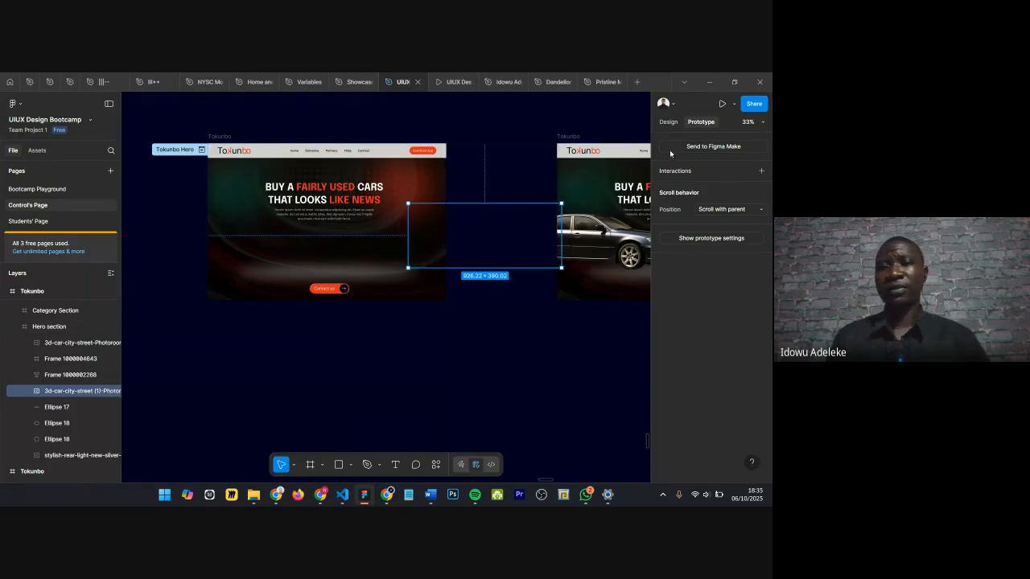
scroll(486, 229, "right", 5)
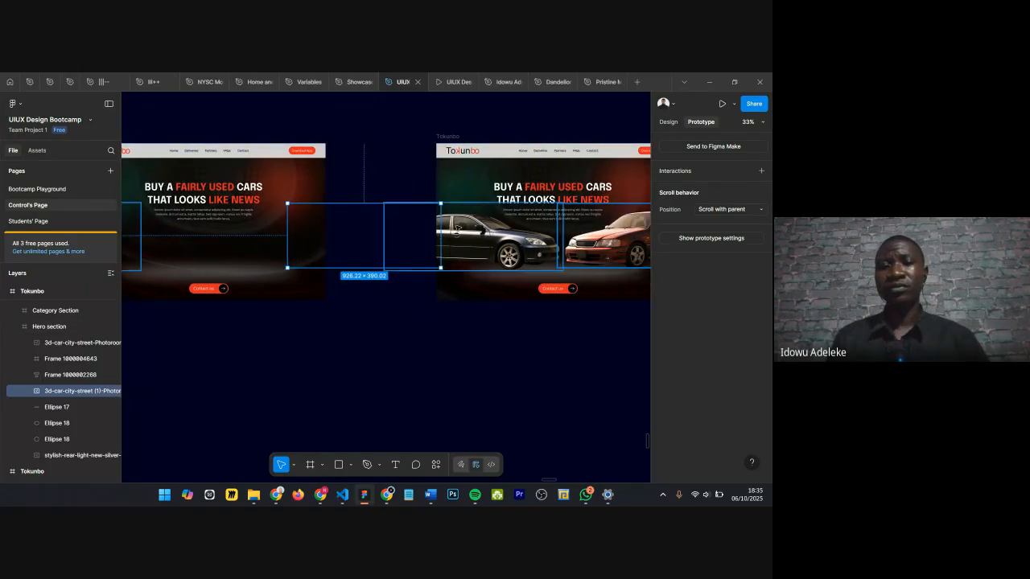
scroll(456, 228, "up", 1)
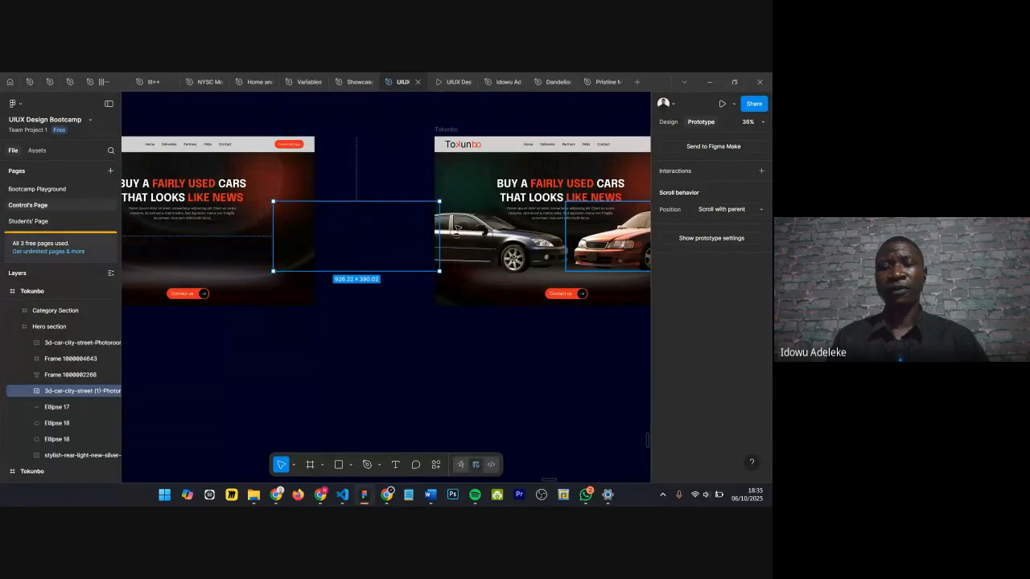
scroll(394, 248, "up", 3)
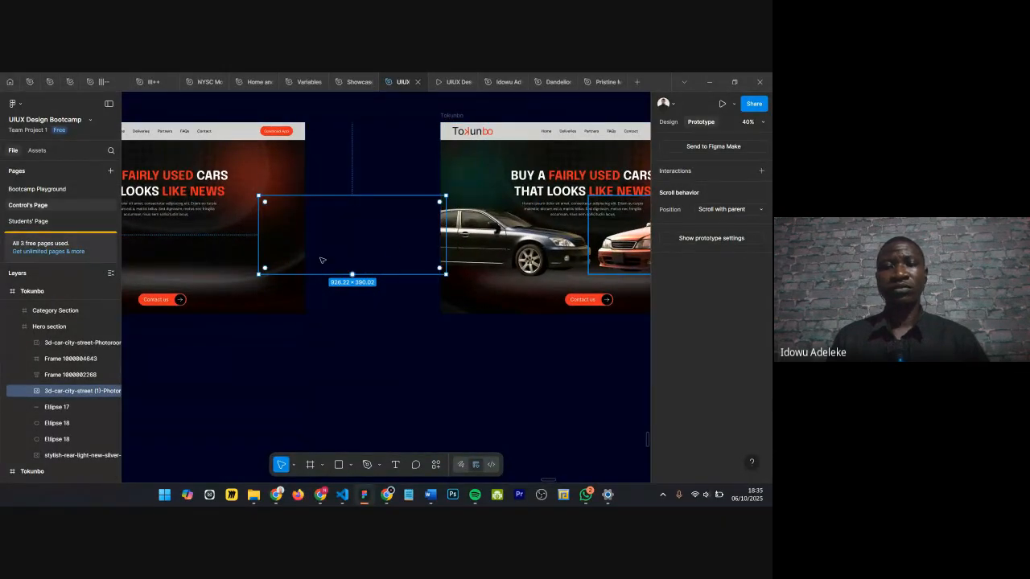
Step: Preview the Tokunbo Hero flow to check how both cars fade and slide in
scroll(416, 230, "down", 1)
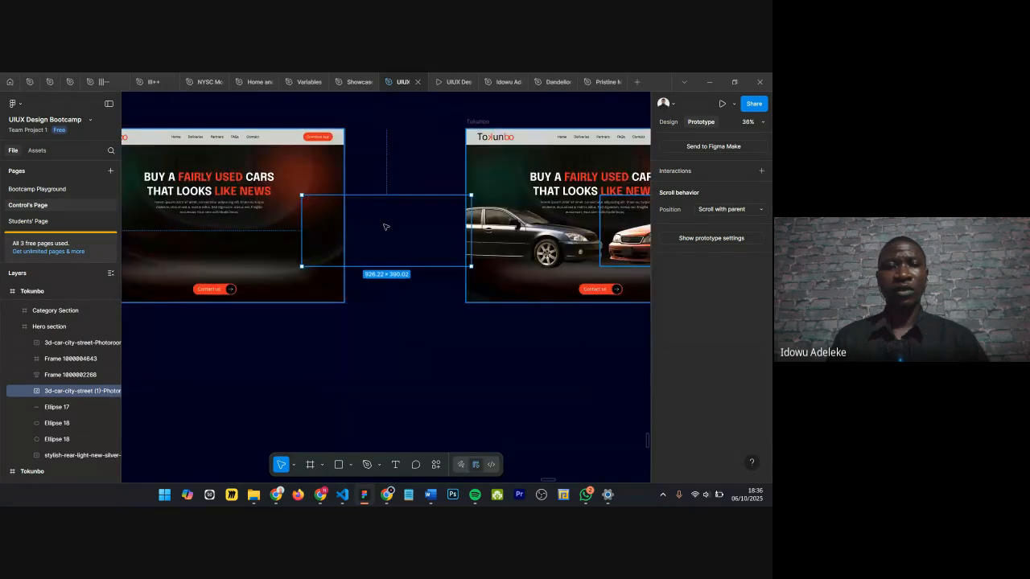
left_click(397, 332)
left_click(375, 252)
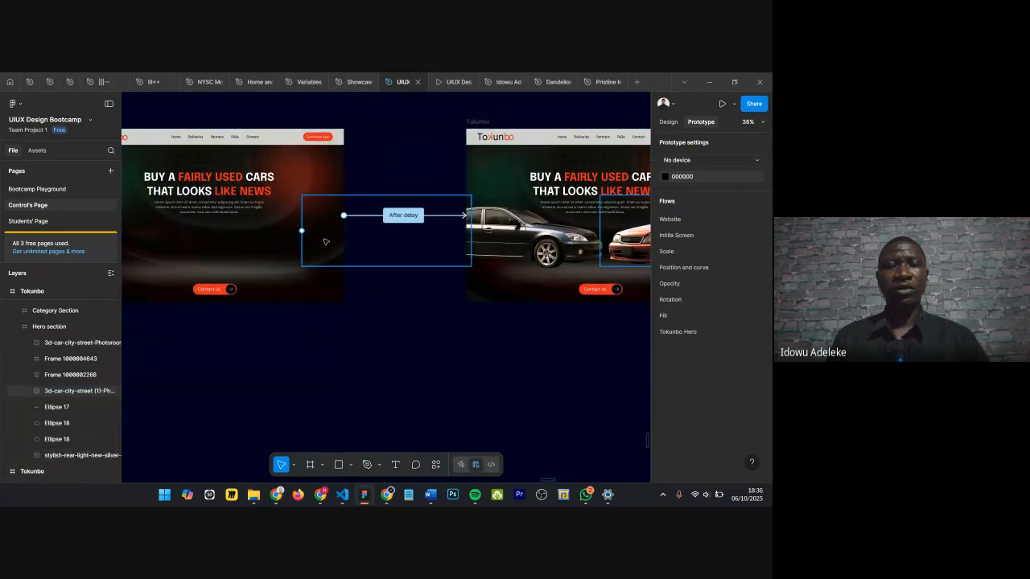
scroll(338, 240, "down", 1)
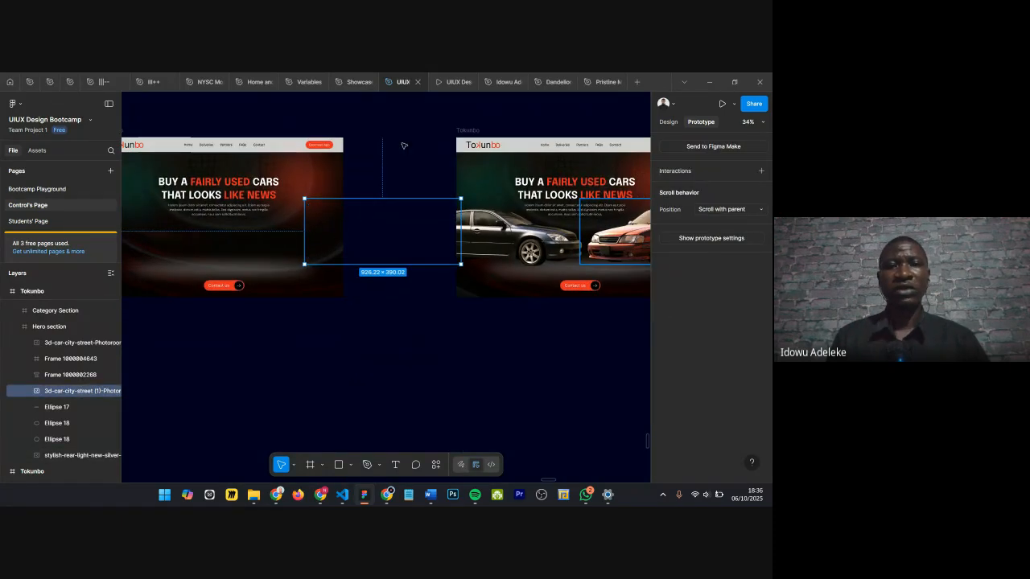
left_click(444, 82)
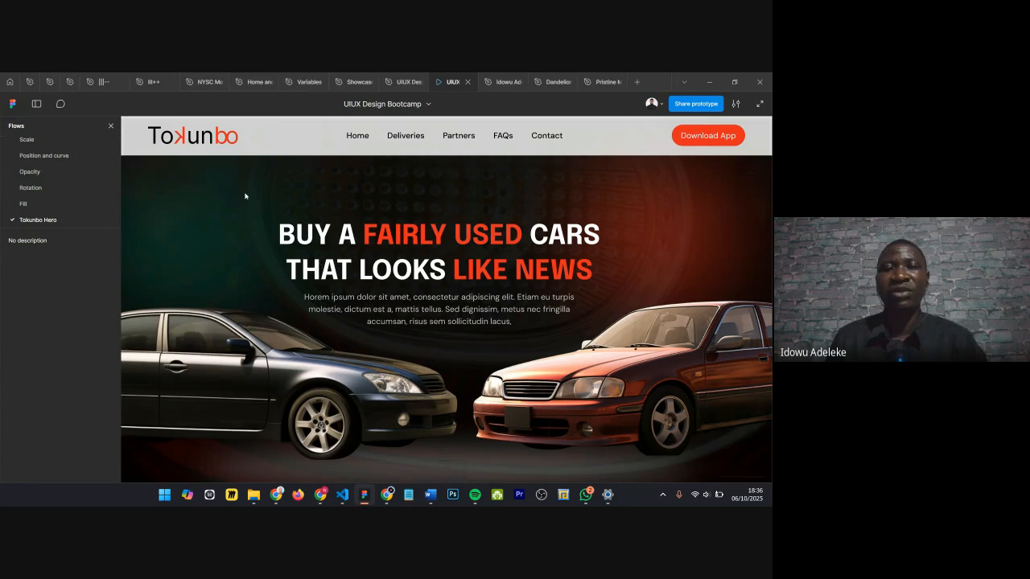
scroll(374, 368, "down", 2)
scroll(374, 368, "up", 2)
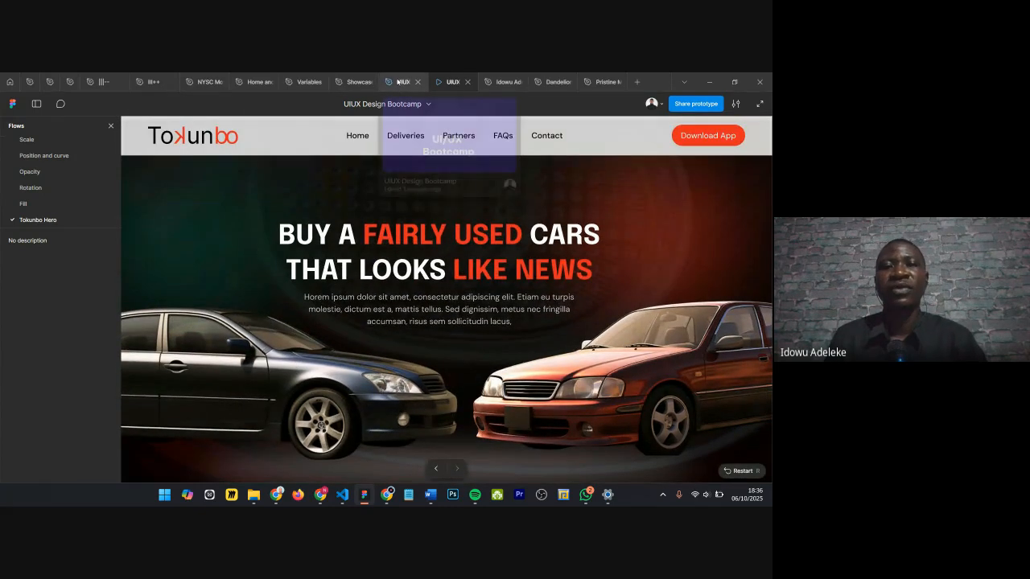
Step: Set the header in the first Tokunbo frame to 0% opacity
left_click(400, 82)
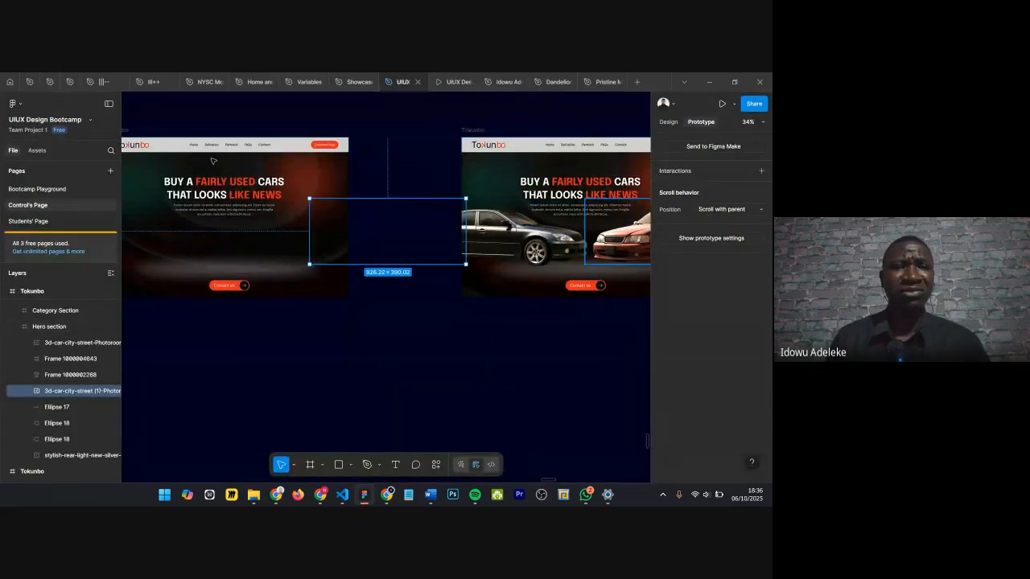
scroll(253, 140, "up", 3)
left_click(253, 140)
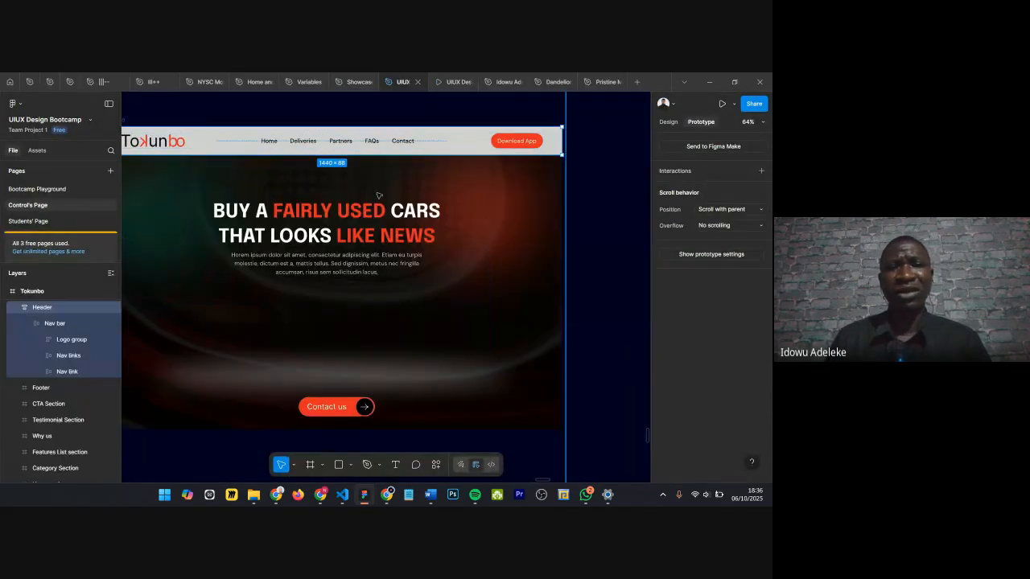
scroll(383, 195, "down", 2)
key("0")
key("0")
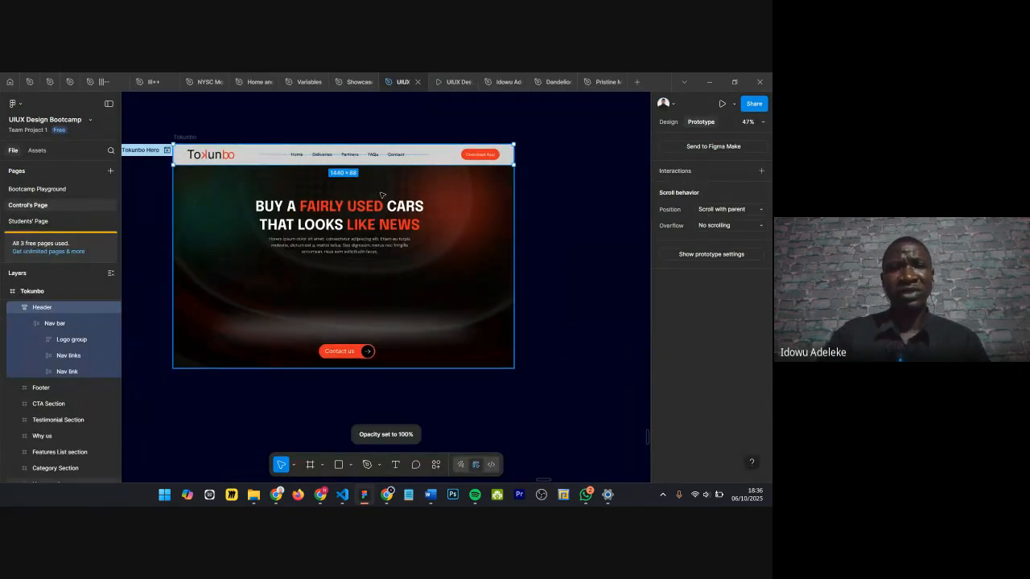
scroll(385, 193, "down", 2)
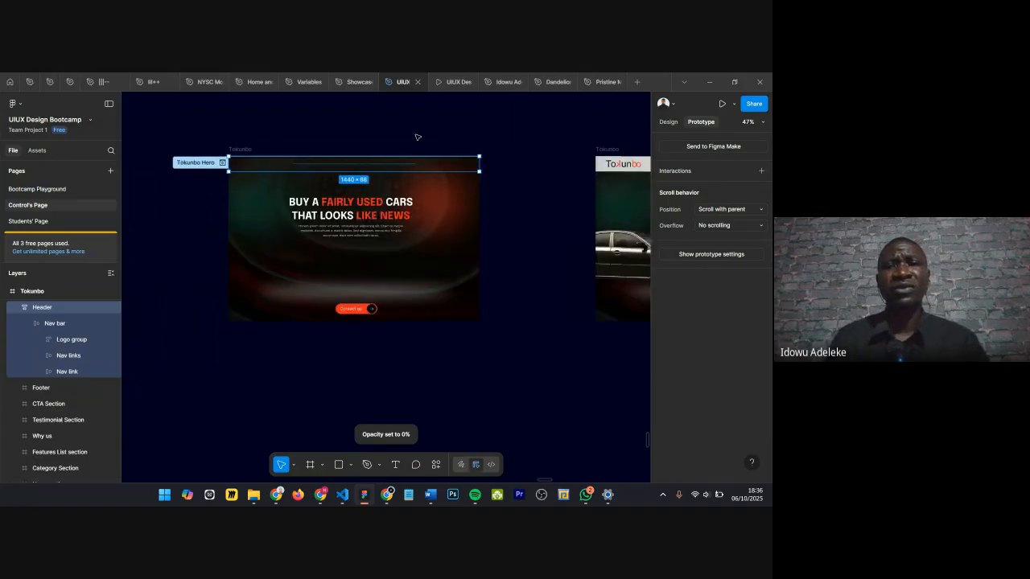
Step: Preview the Tokunbo Hero flow to check the header's fade-in alongside the cars, and return to the design file
scroll(420, 157, "right", 3)
left_click(438, 81)
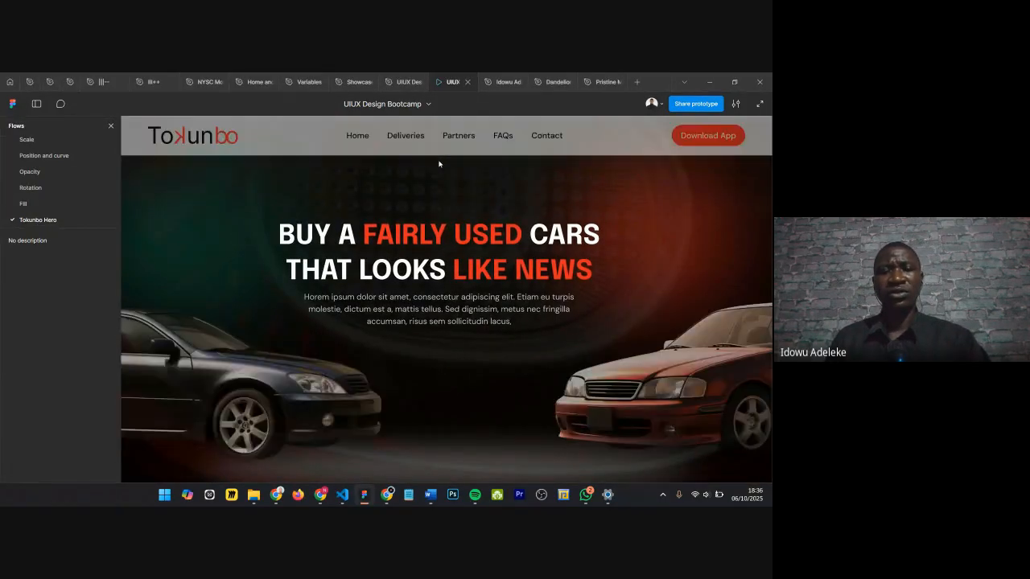
left_click(394, 81)
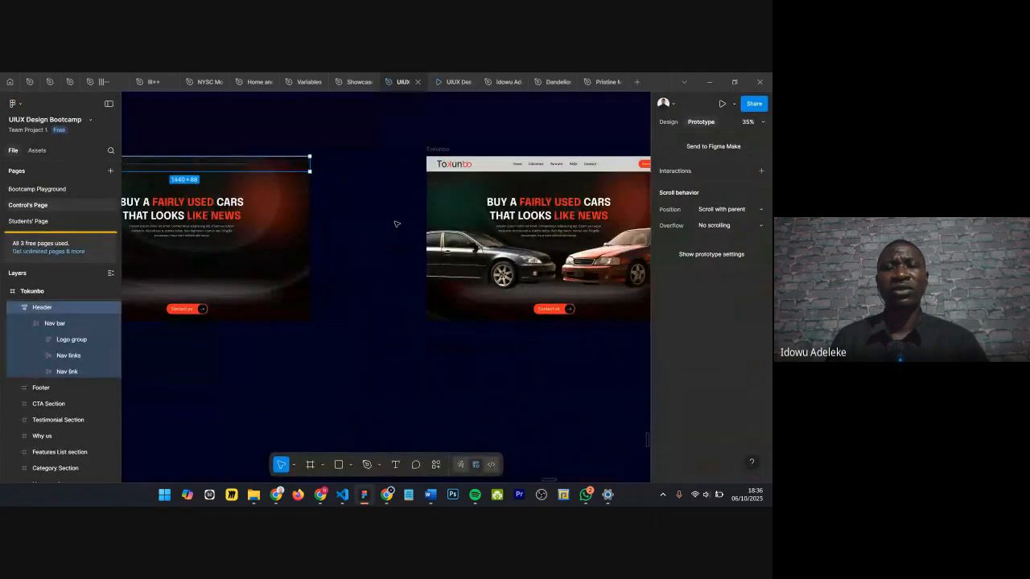
Step: Duplicate the second Tokunbo frame and place the copy to its right
left_click(318, 167)
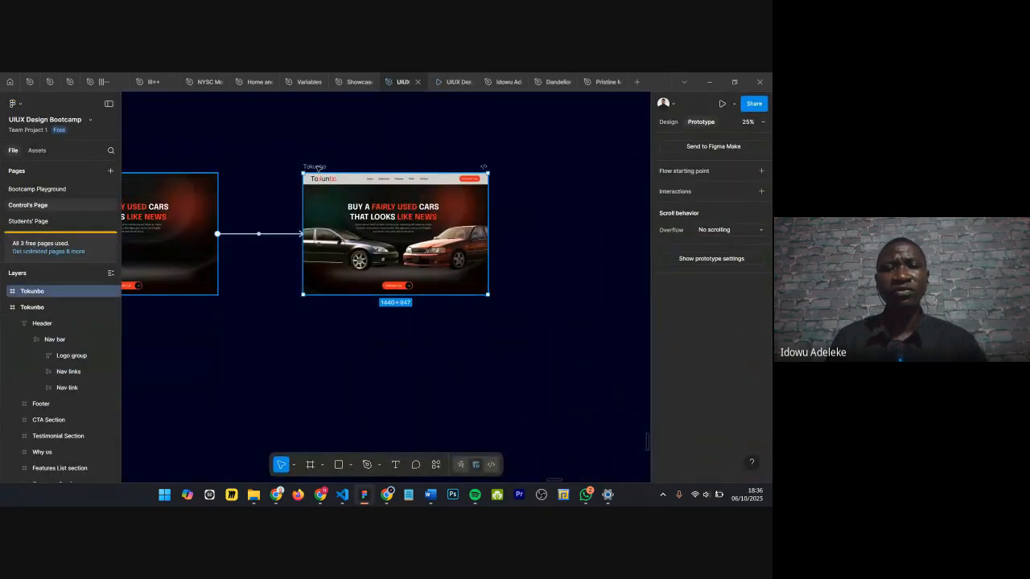
left_click_drag(485, 171, 517, 167)
scroll(508, 193, "right", 1)
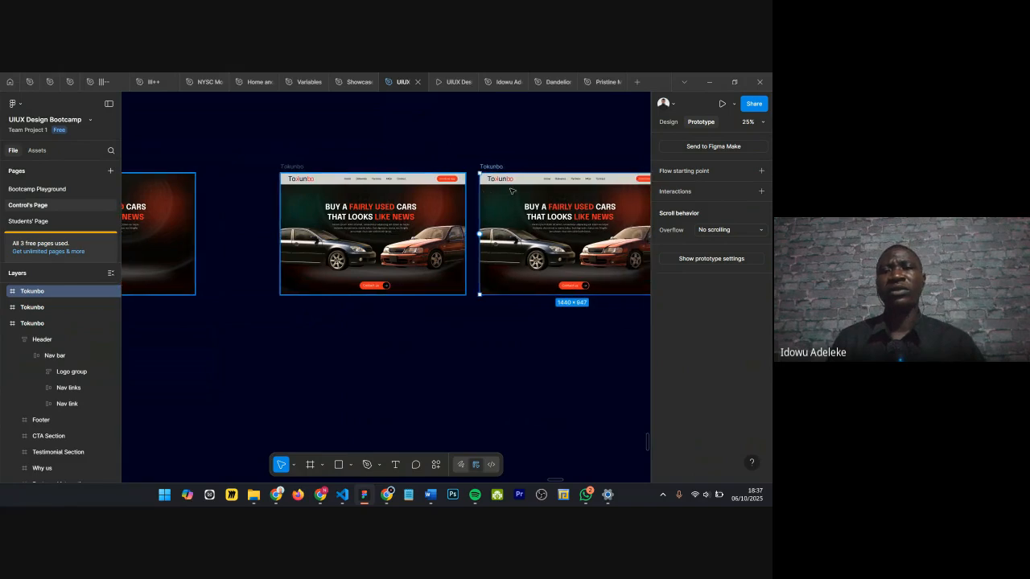
scroll(483, 225, "up", 1)
scroll(520, 235, "up", 2)
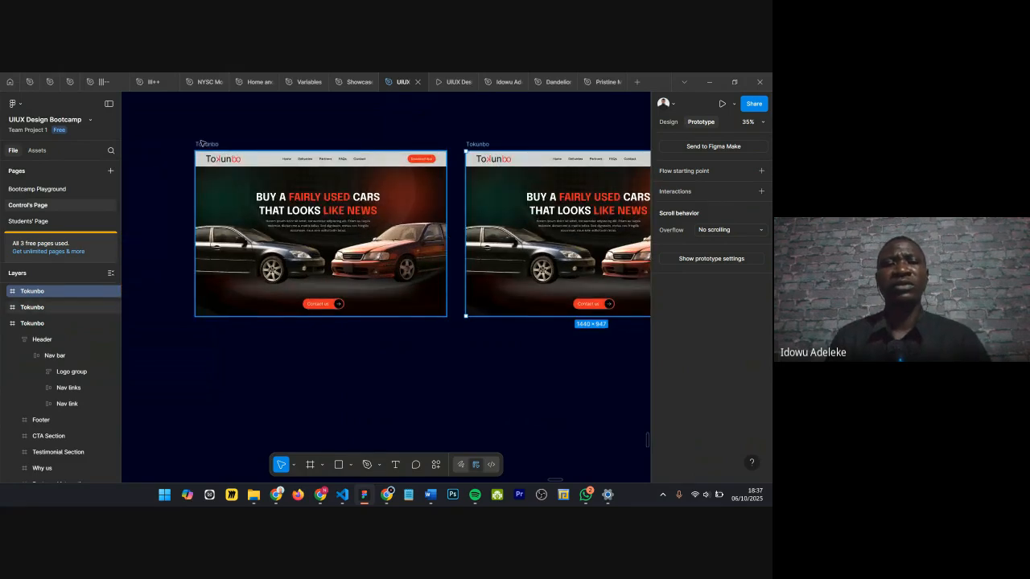
Step: Connect the second Tokunbo frame to the third one with a prototype link, and widen the gap between them
left_click(421, 233)
left_click_drag(446, 234, 482, 225)
scroll(428, 241, "right", 1)
scroll(415, 241, "up", 1)
scroll(415, 241, "up", 3)
scroll(412, 217, "down", 3)
left_click_drag(420, 142, 466, 129)
scroll(453, 249, "up", 3)
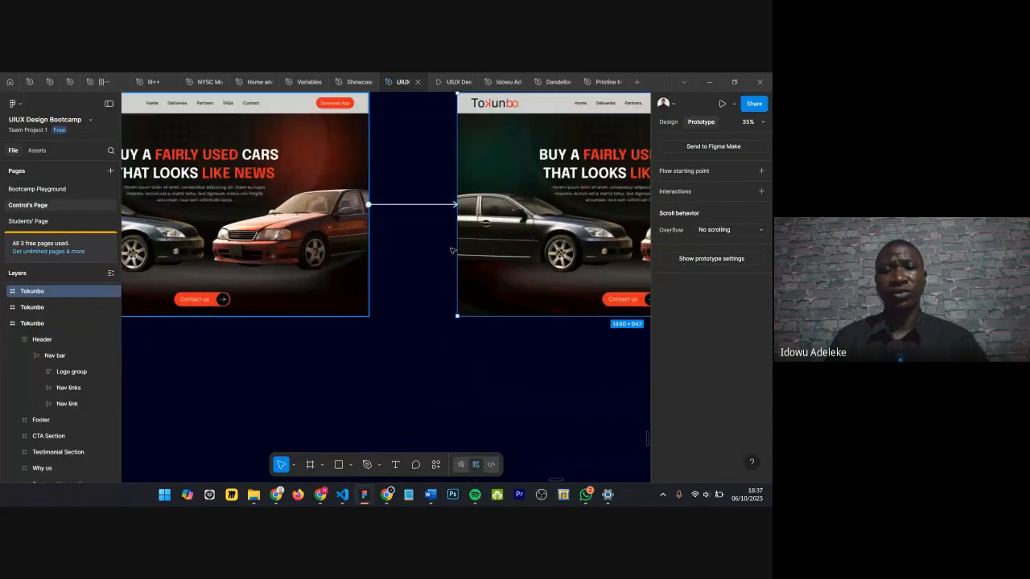
Step: Set the link from the second to the third frame to trigger after a 100 ms delay and its Smart animate duration to 700 ms
left_click(395, 198)
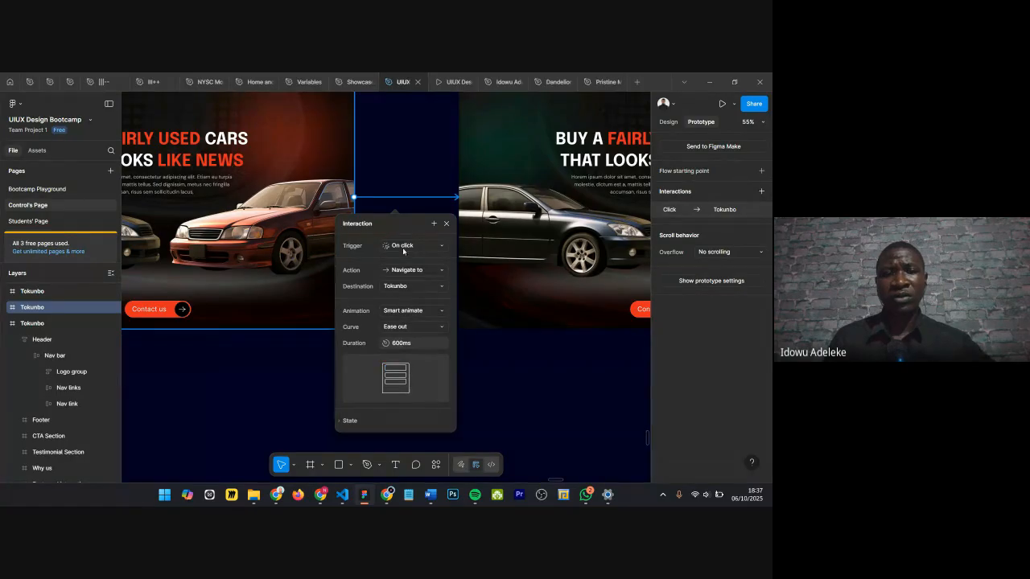
left_click(406, 246)
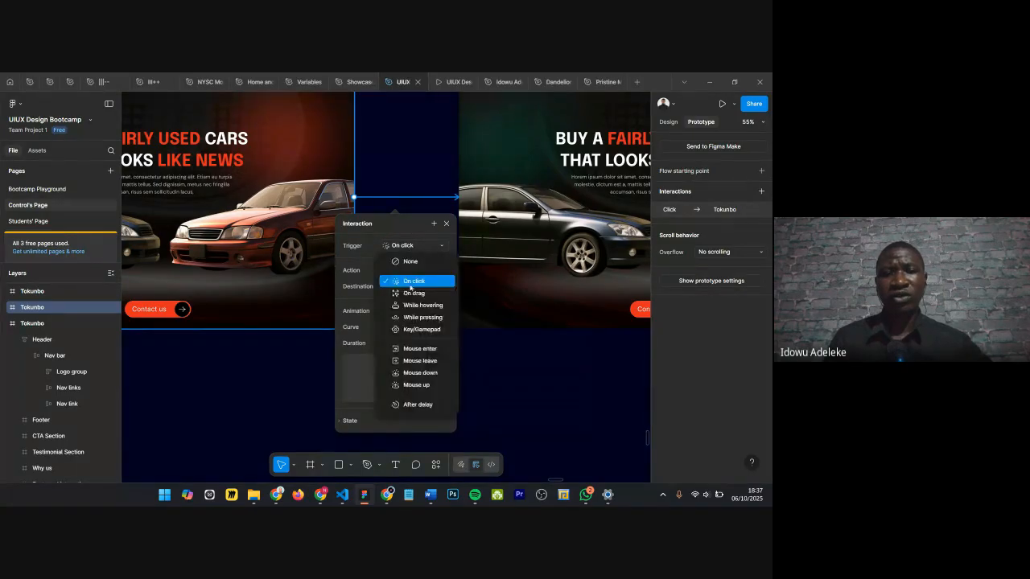
left_click(417, 407)
left_click(415, 264)
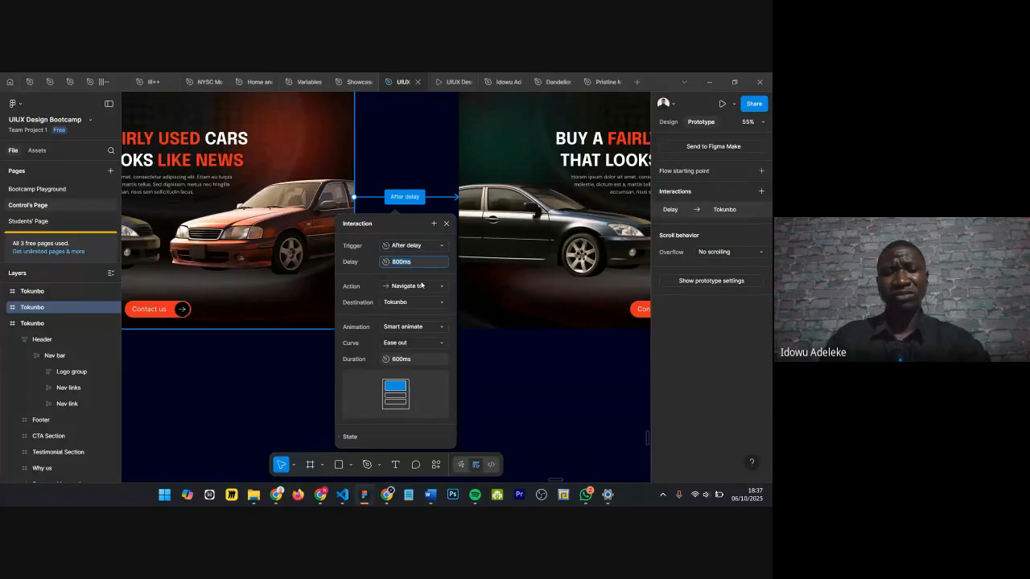
type("100")
key("Return")
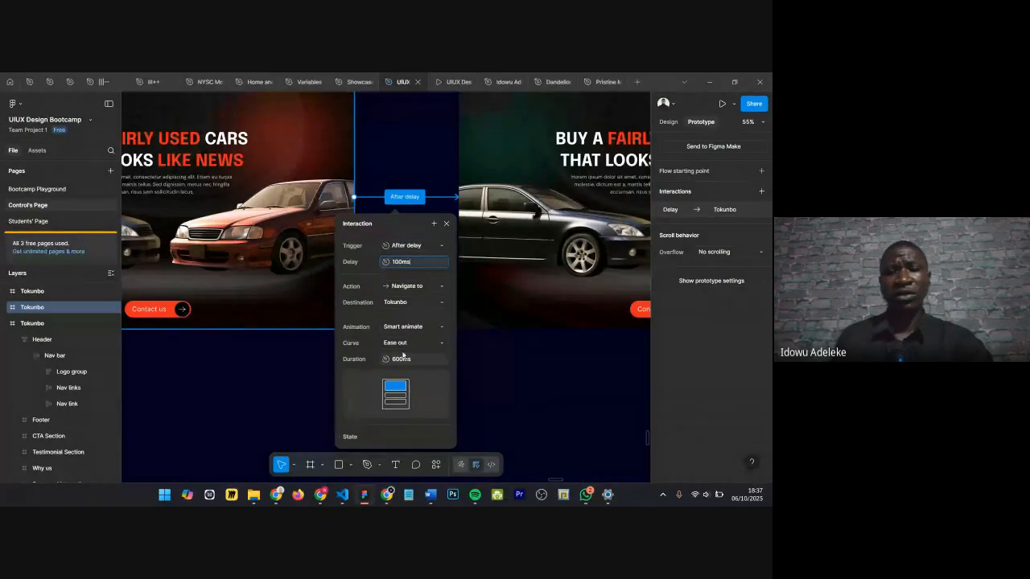
left_click(415, 360)
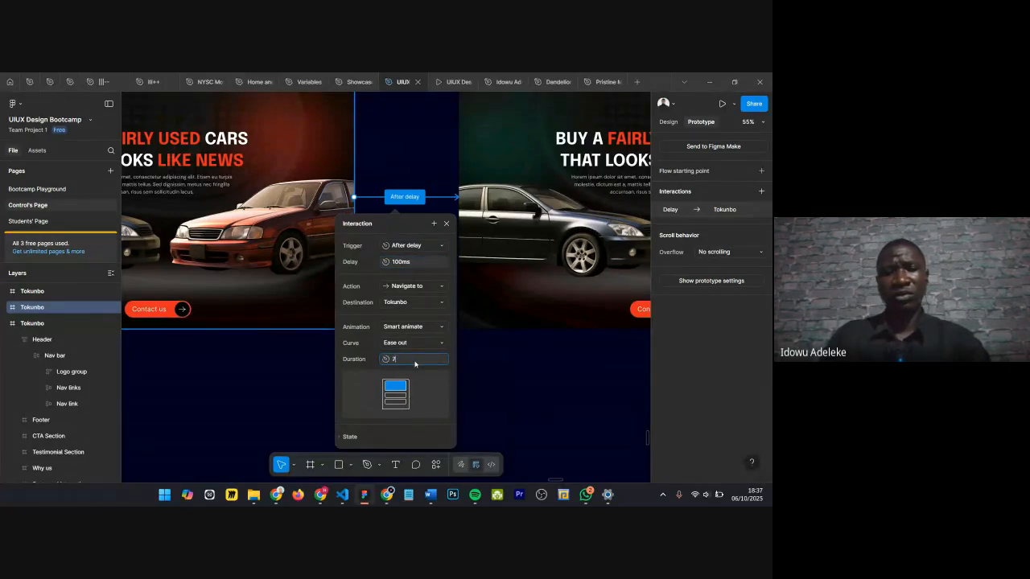
type("700ms")
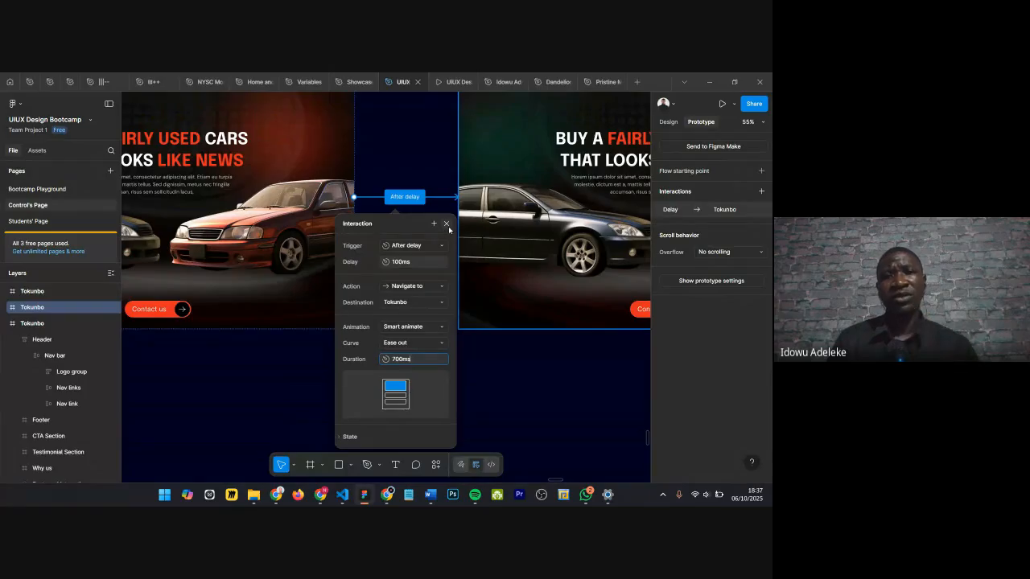
left_click(446, 224)
Step: Nudge the black car image in the third Tokunbo frame slightly to the left
left_click(506, 215)
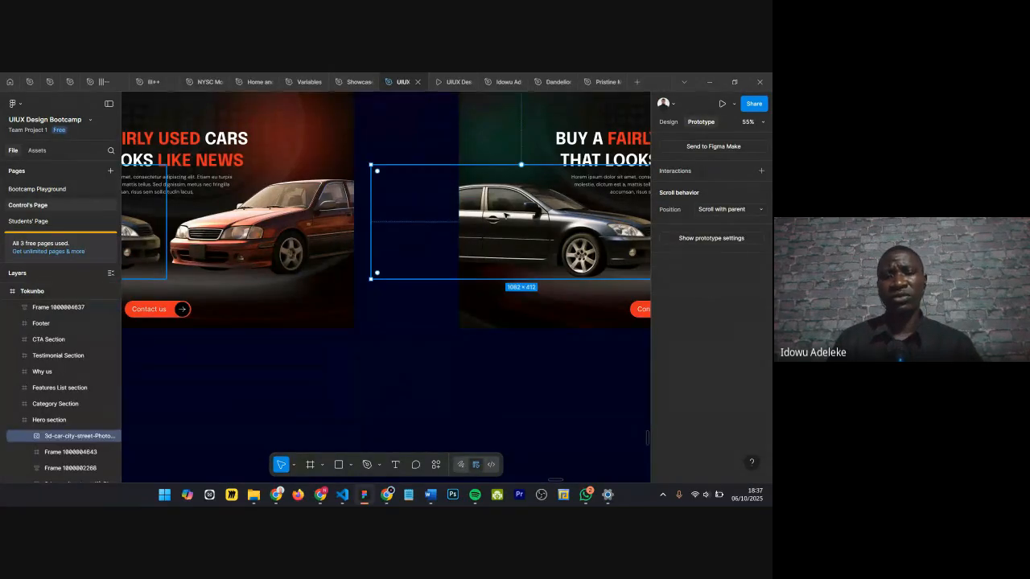
key("shift+Left")
key("shift+Left")
key("shift+Left")
key("shift+Left")
key("shift+Left")
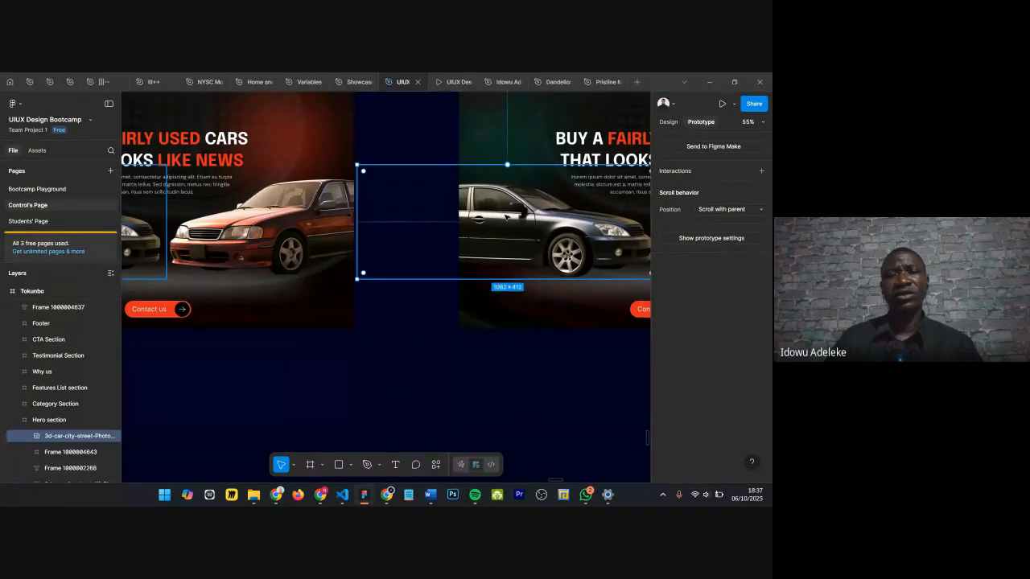
scroll(506, 213, "down", 5)
scroll(326, 211, "up", 1)
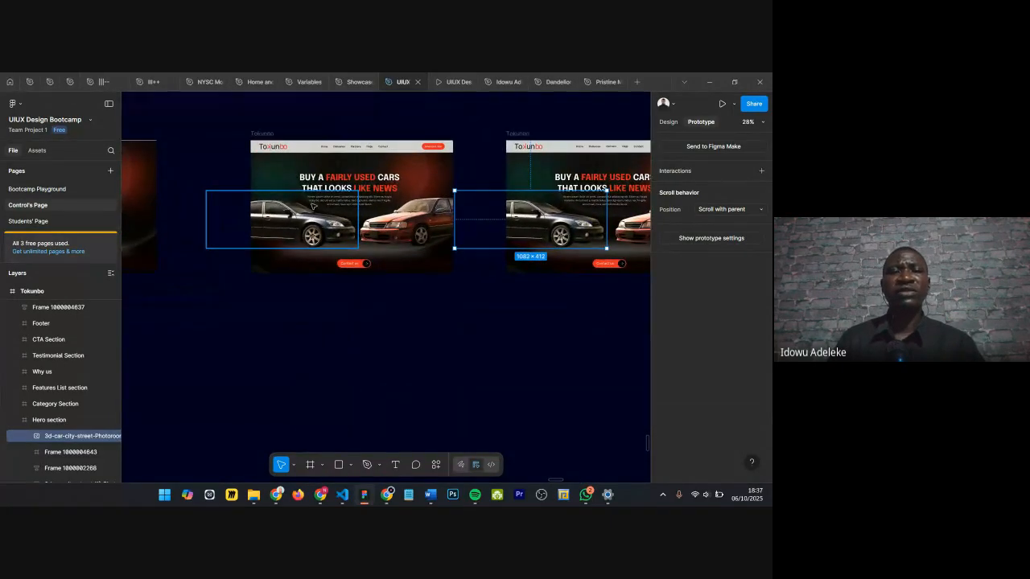
Step: Check the red car image in the third frame, and replay the Tokunbo Hero flow to review the extended car movement
scroll(371, 214, "right", 2)
left_click(502, 219)
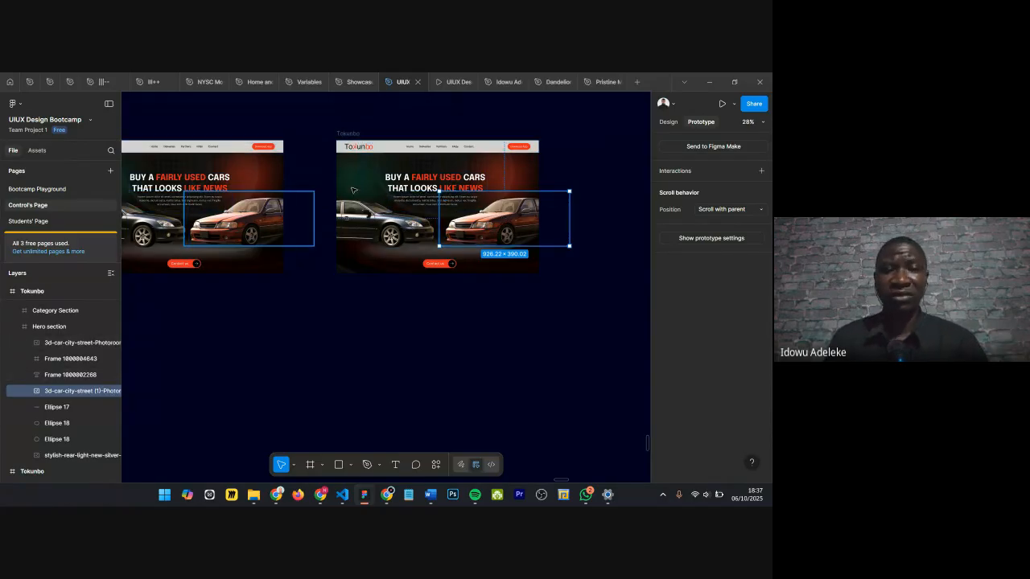
scroll(472, 193, "up", 3)
scroll(472, 193, "up", 3)
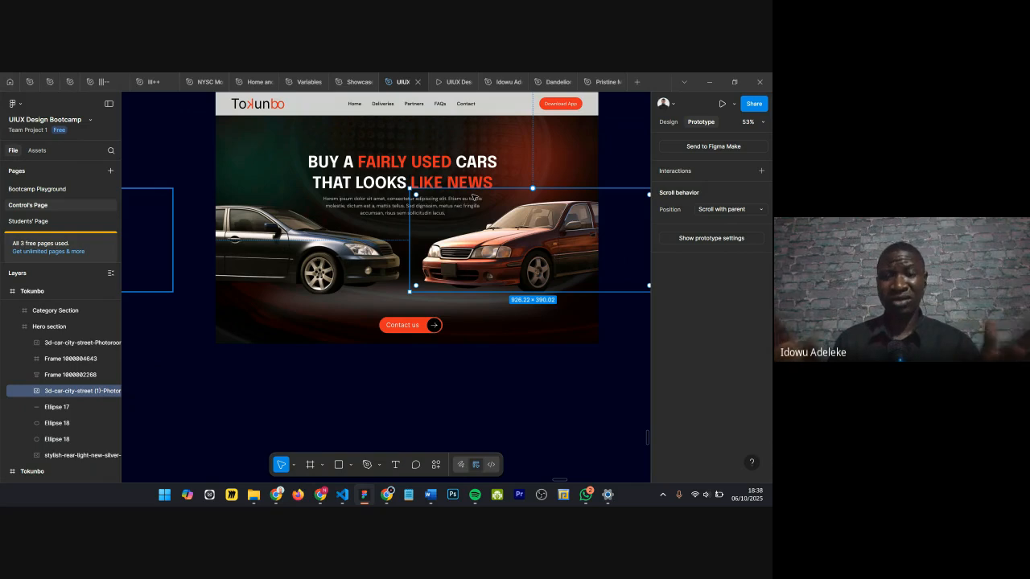
scroll(442, 222, "up", 1)
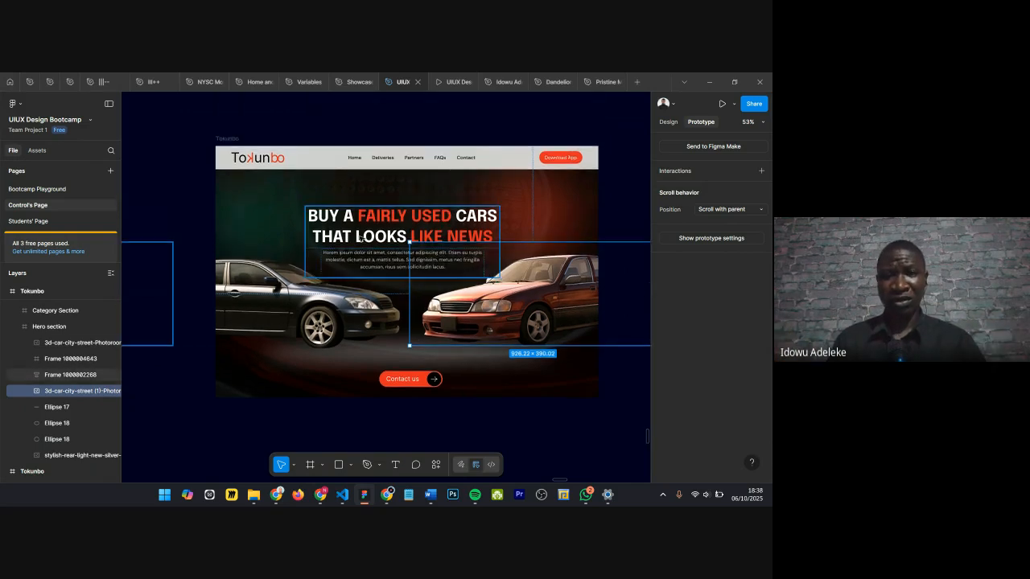
left_click(449, 82)
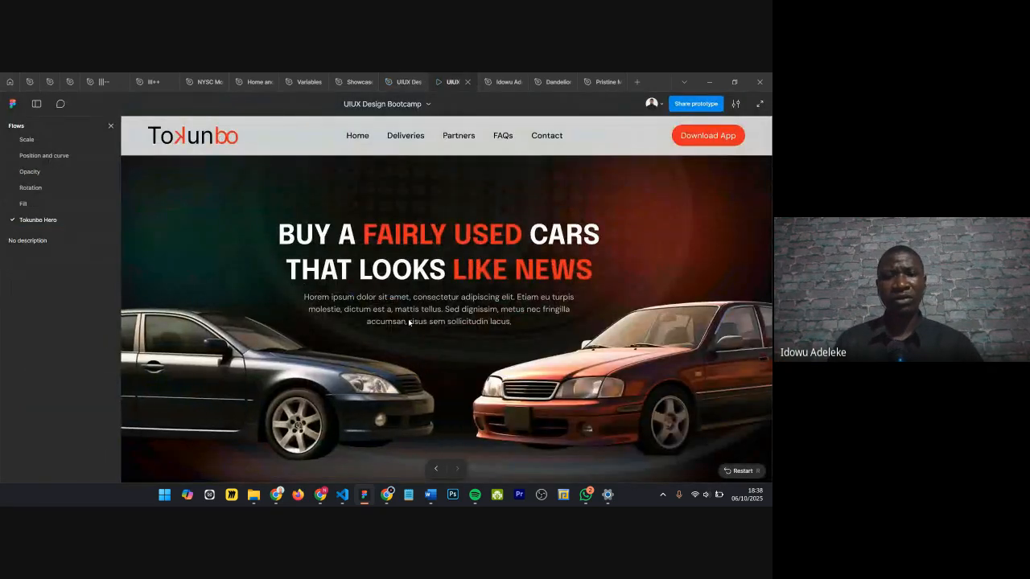
key("r")
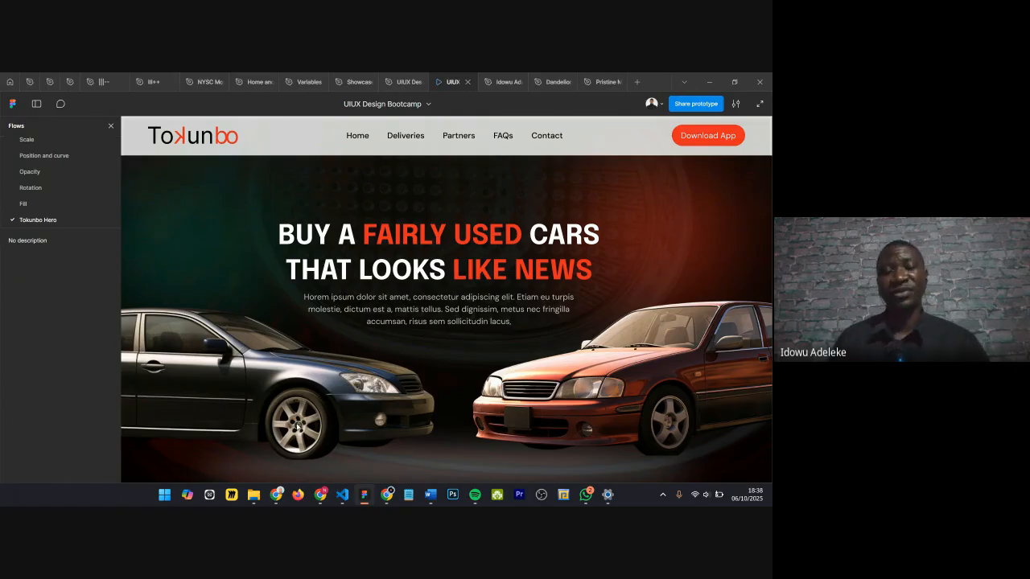
key("r")
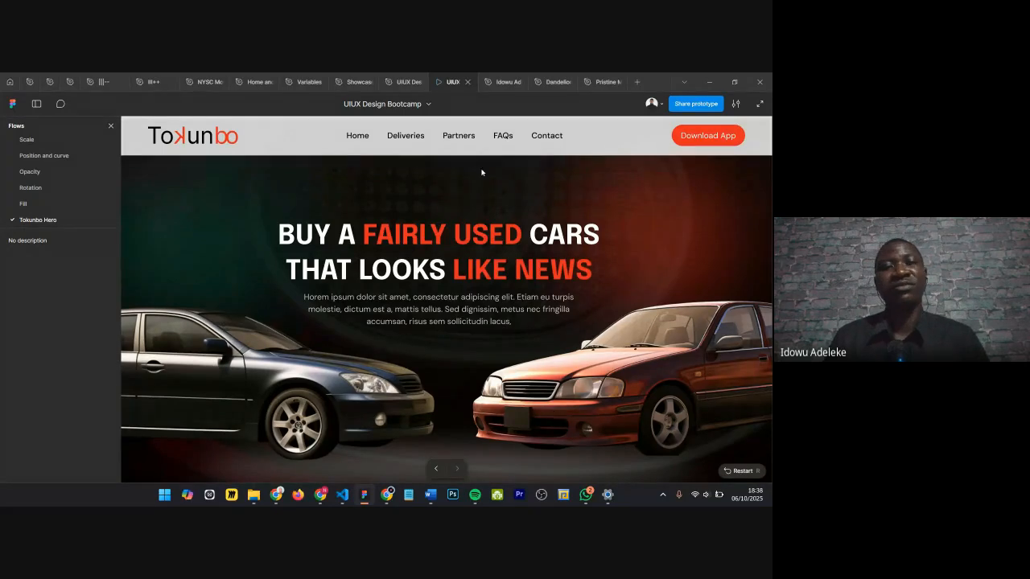
Step: Return to the design file and examine the hero text group's layers and the prototype links of the Tokunbo frames
left_click(407, 81)
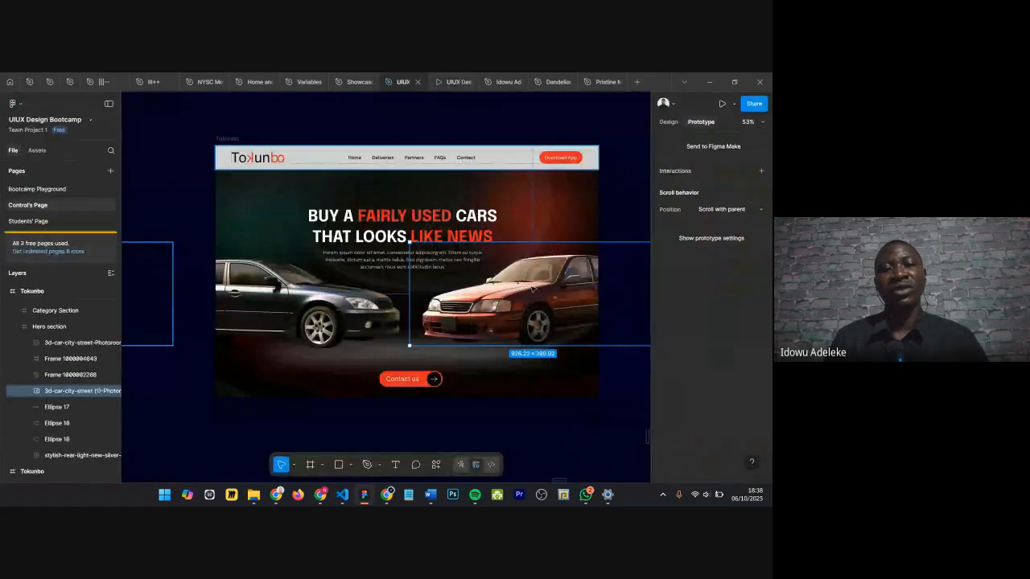
scroll(599, 335, "down", 3)
scroll(599, 335, "left", 2)
scroll(356, 297, "up", 5)
scroll(356, 297, "down", 2)
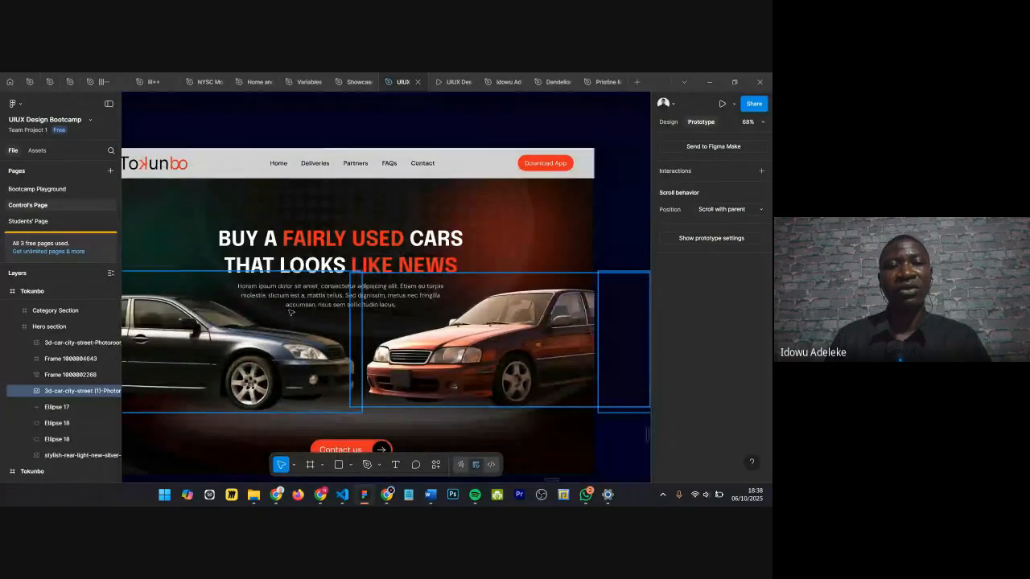
left_click(327, 250)
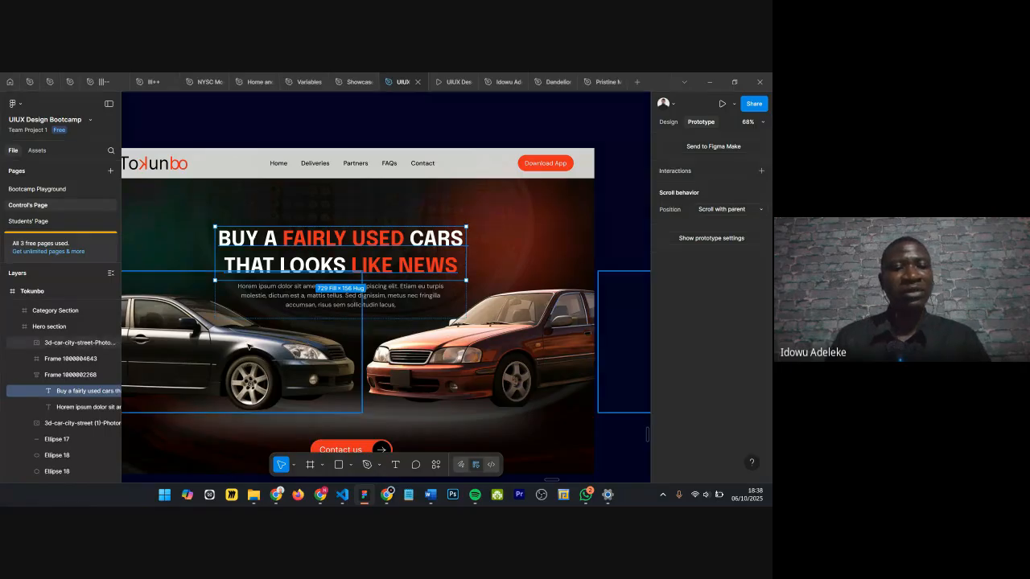
left_click(311, 297)
left_click(358, 299)
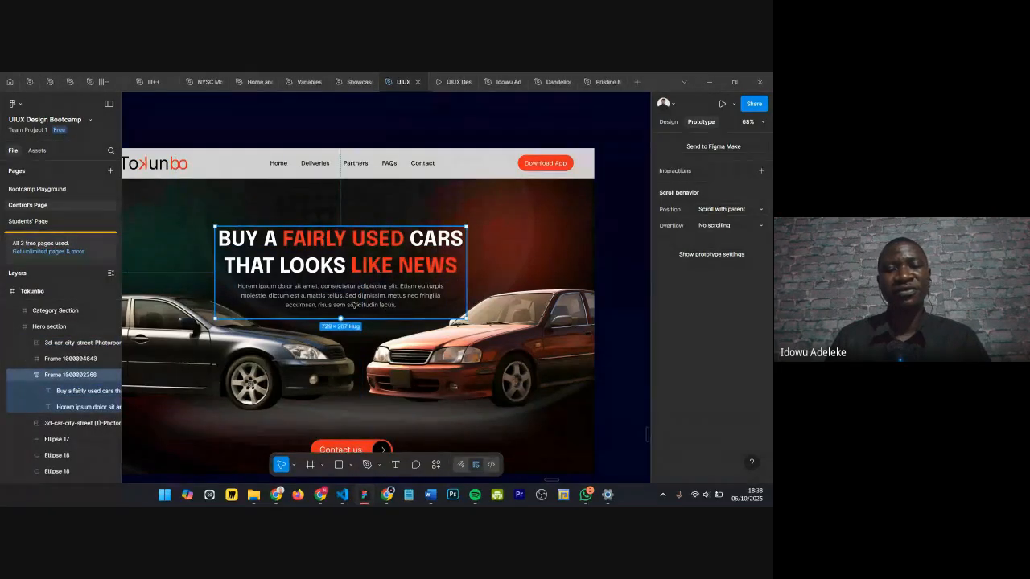
scroll(377, 299, "down", 2)
scroll(350, 302, "up", 3)
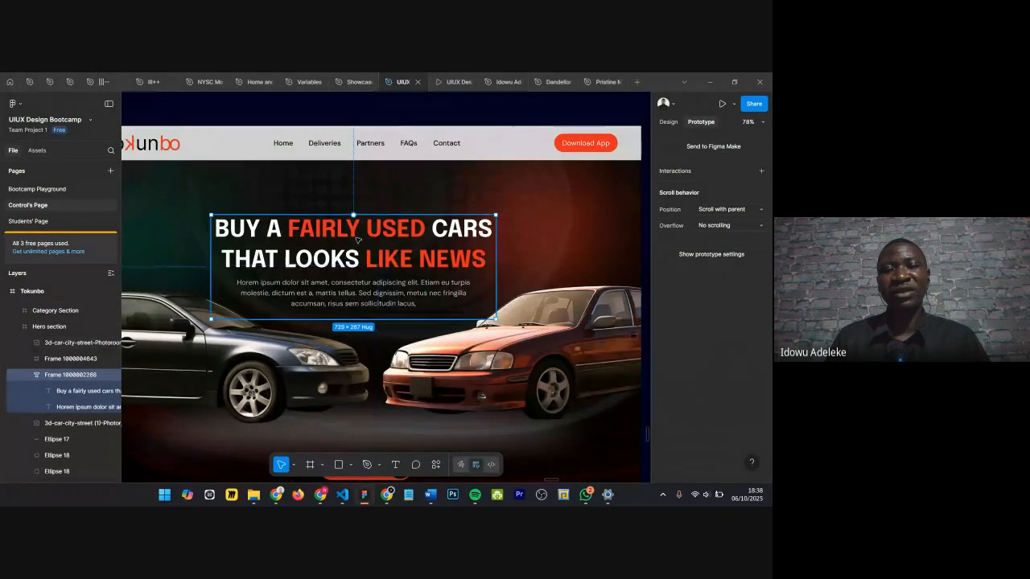
scroll(373, 314, "down", 3)
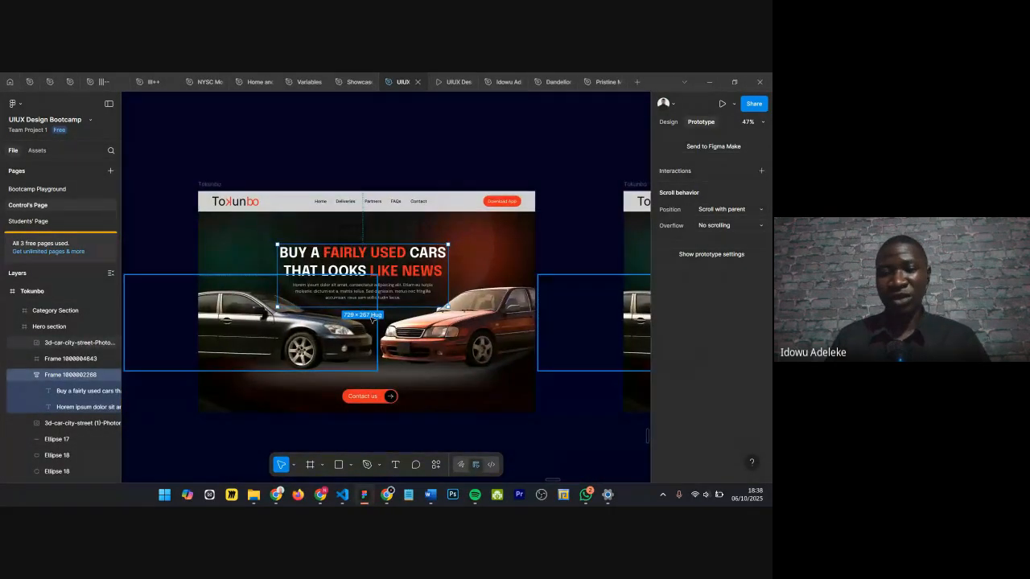
scroll(379, 311, "down", 2)
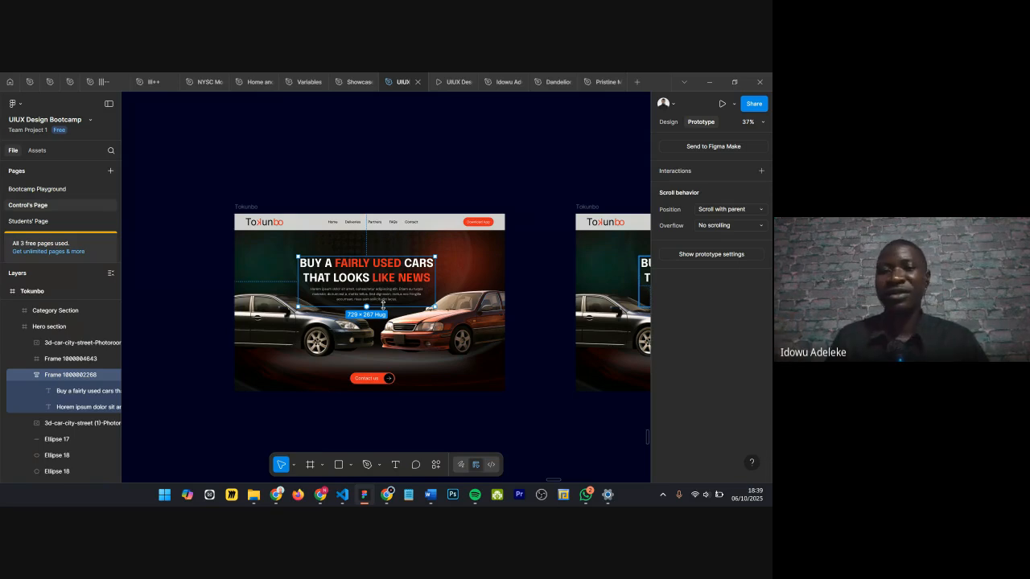
scroll(384, 302, "up", 2)
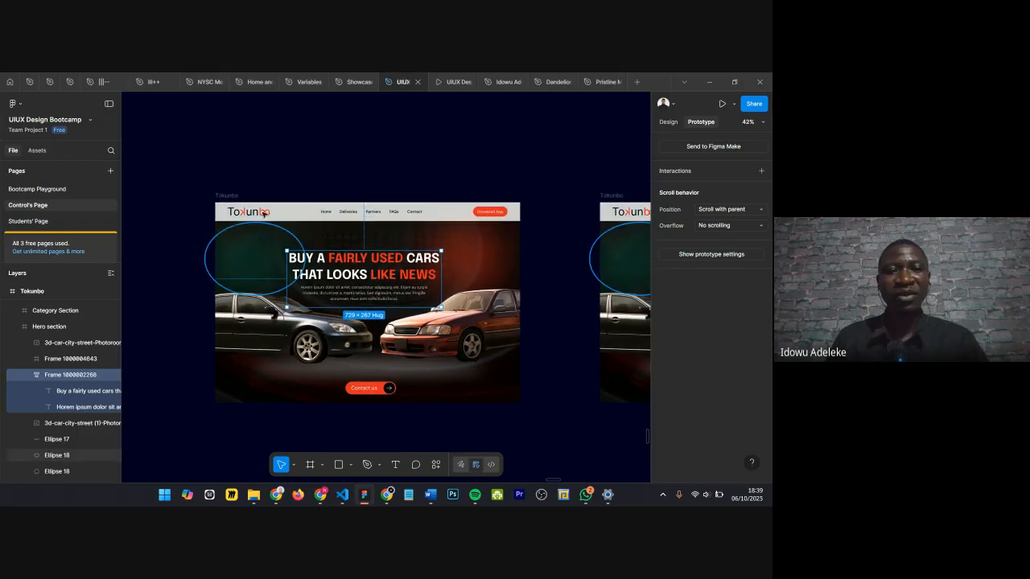
left_click(226, 195)
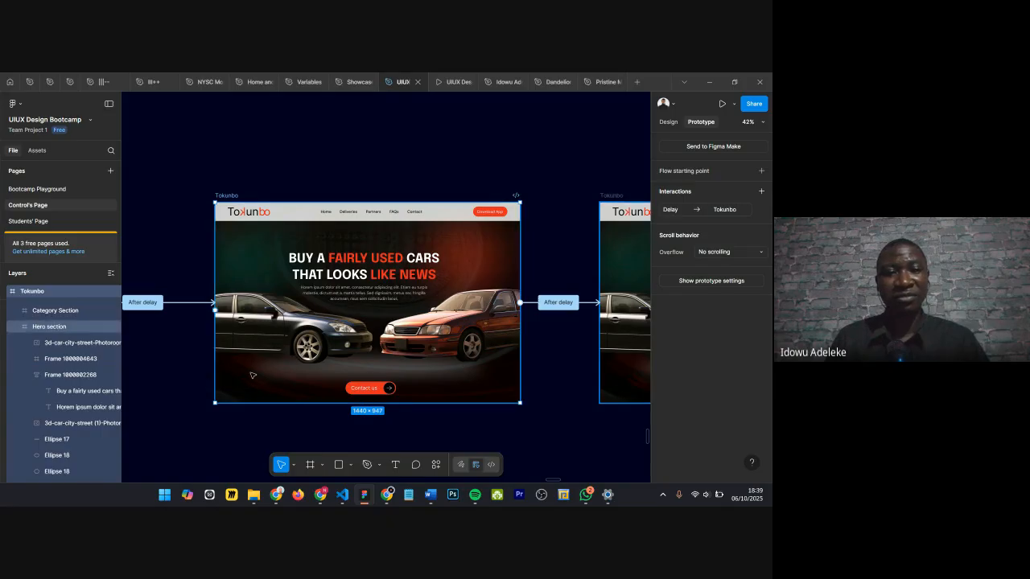
scroll(283, 251, "down", 3)
scroll(281, 199, "up", 2)
scroll(281, 199, "down", 5)
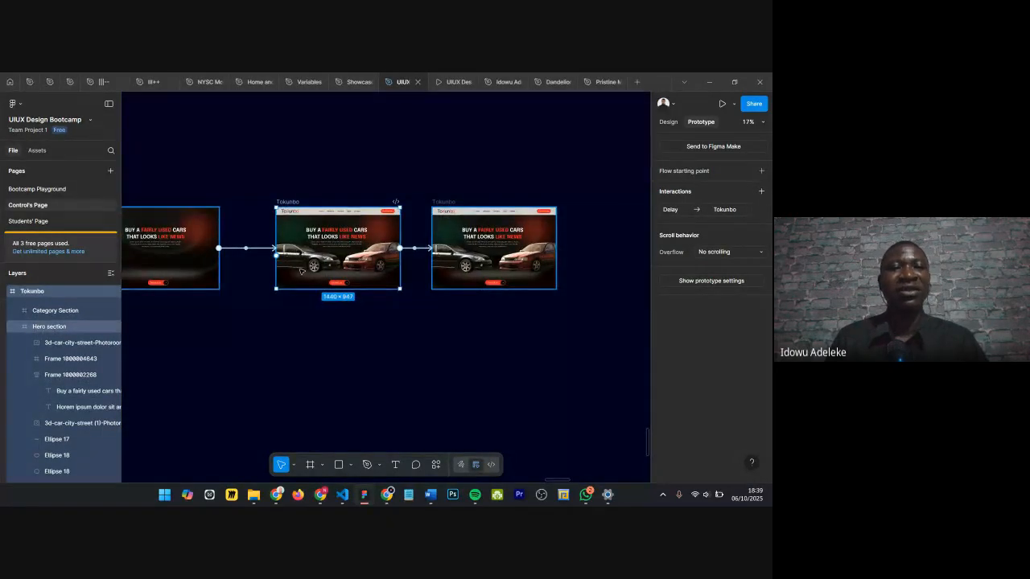
Step: Remove all auto layout from the first Tokunbo frame, the Tokunbo Hero flow's starting point
scroll(299, 273, "left", 3)
scroll(298, 274, "left", 2)
scroll(306, 201, "up", 3)
left_click(299, 208)
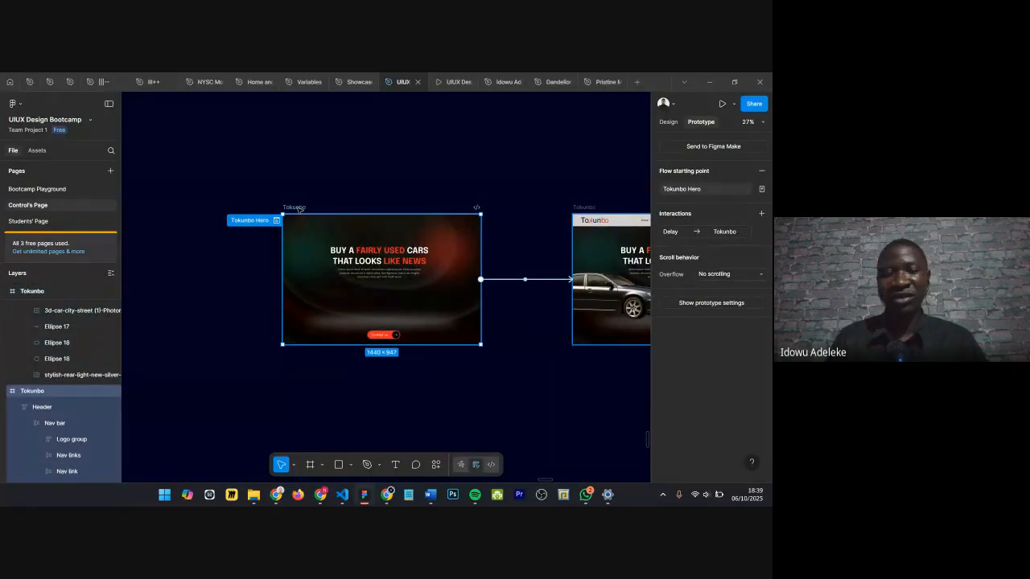
right_click(298, 208)
mouse_move(342, 368)
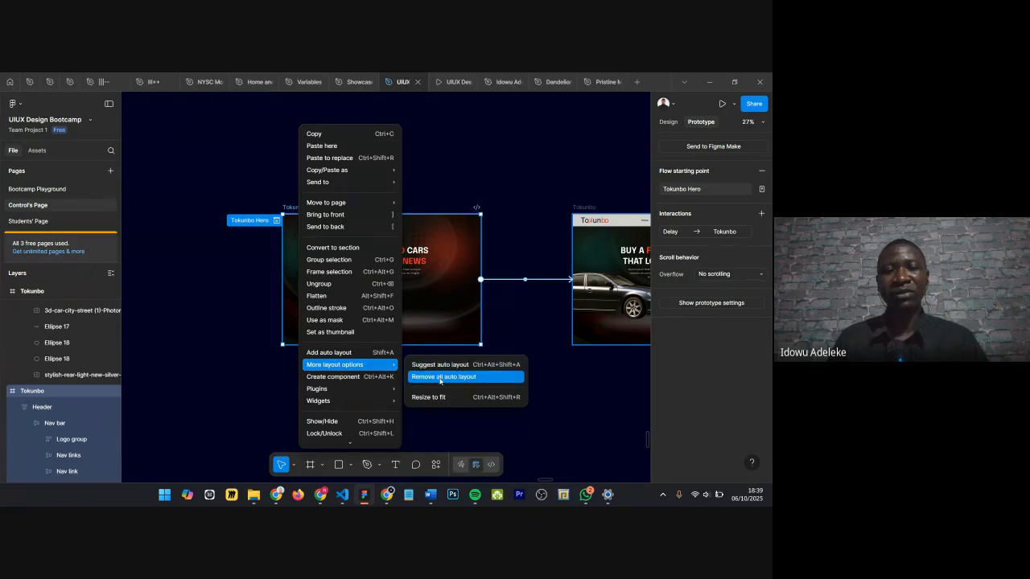
left_click(440, 379)
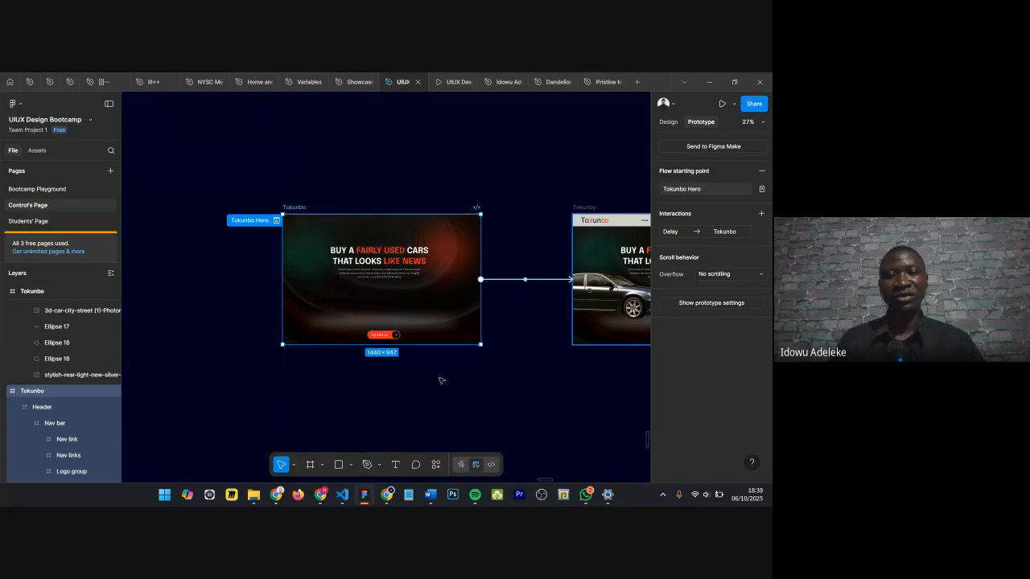
Step: Remove all auto layout from the second Tokunbo frame
scroll(353, 391, "right", 5)
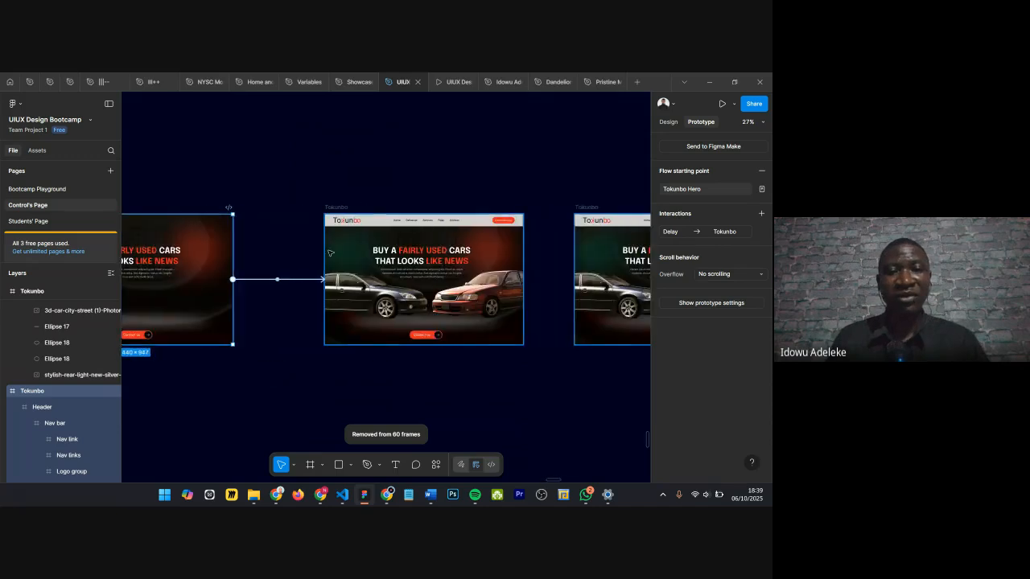
left_click(335, 208)
right_click(336, 207)
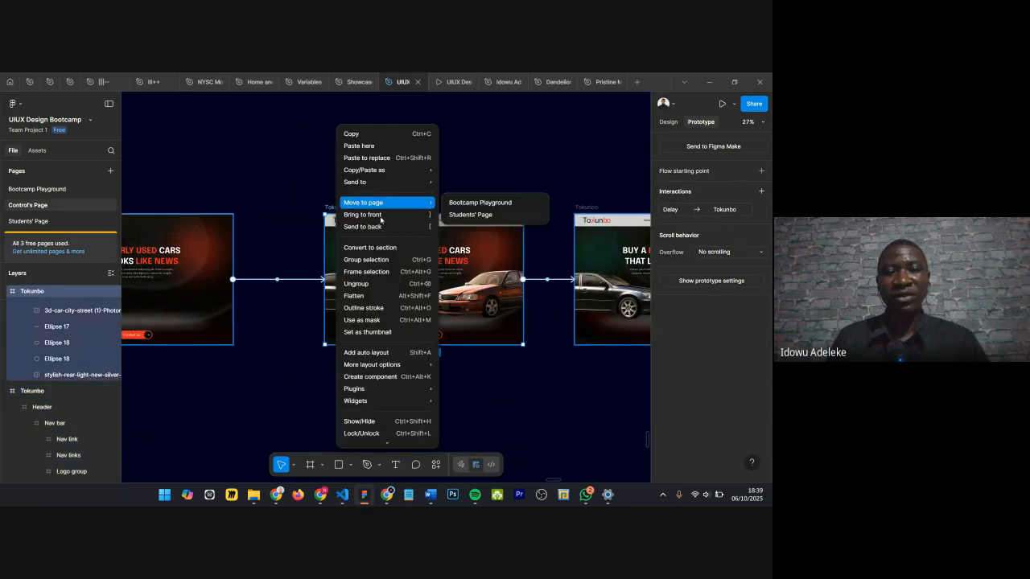
mouse_move(375, 366)
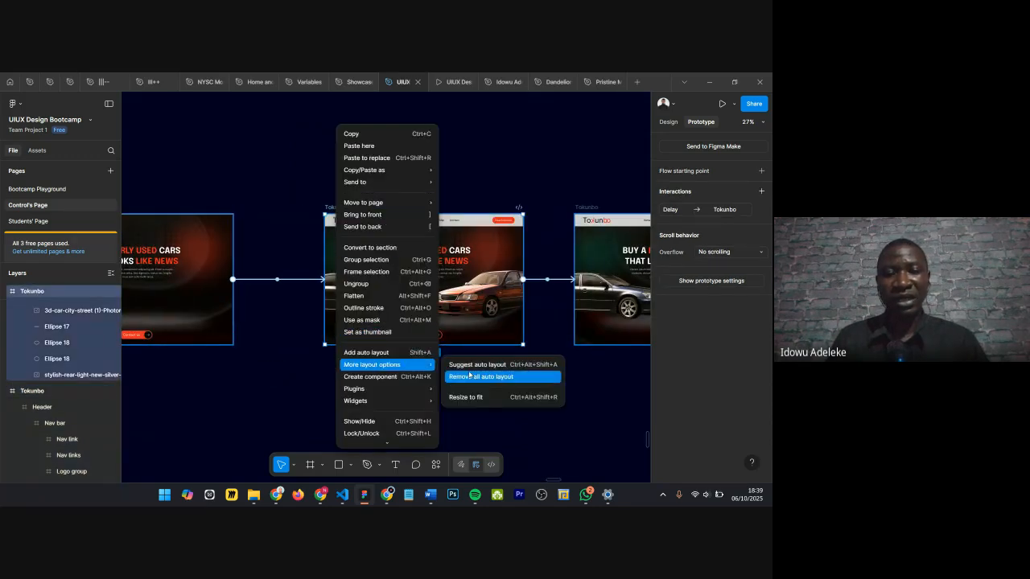
left_click(480, 376)
Step: Remove all auto layout from the third Tokunbo frame
scroll(465, 366, "right", 5)
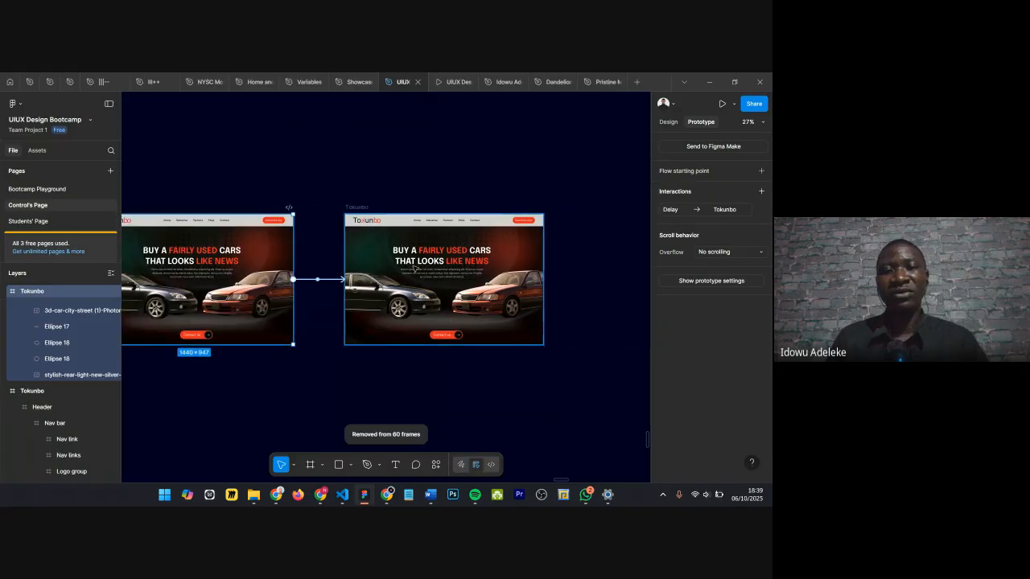
left_click(358, 208)
right_click(358, 207)
mouse_move(434, 365)
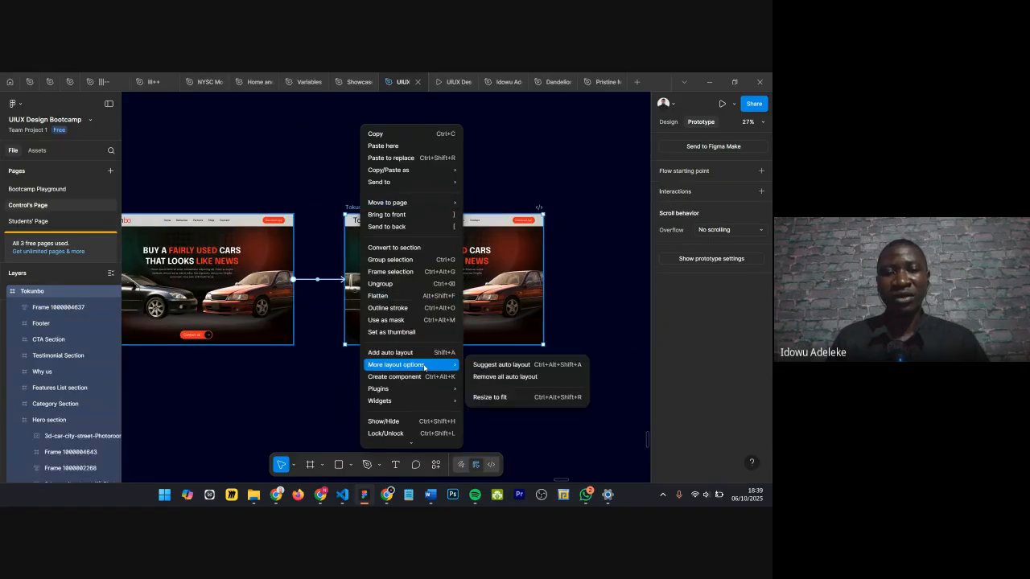
left_click(480, 377)
scroll(605, 366, "down", 3)
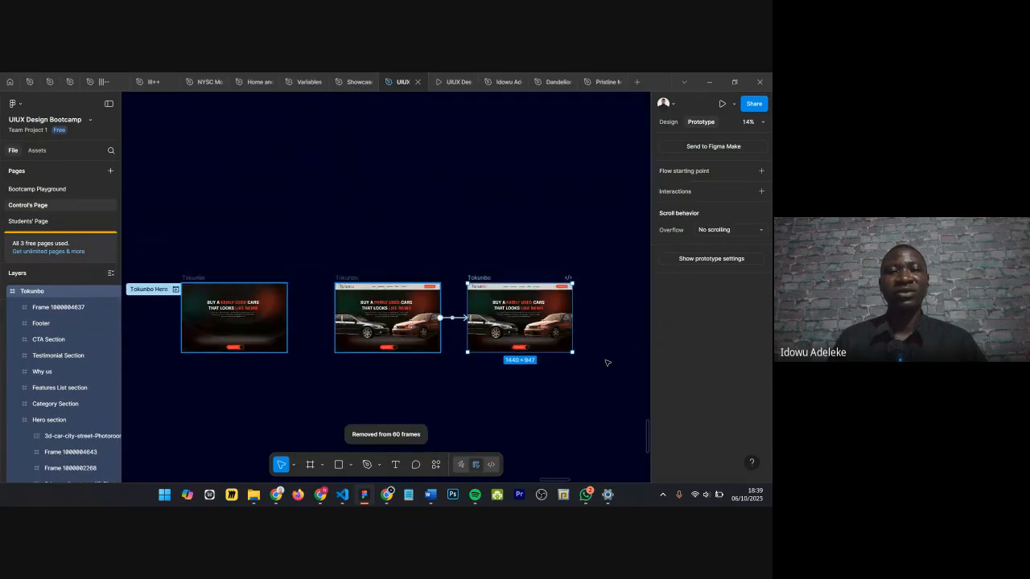
Step: Glance at the Tokunbo Hero preview, and examine the hero paragraph's placement in the first Tokunbo frame
left_click(442, 83)
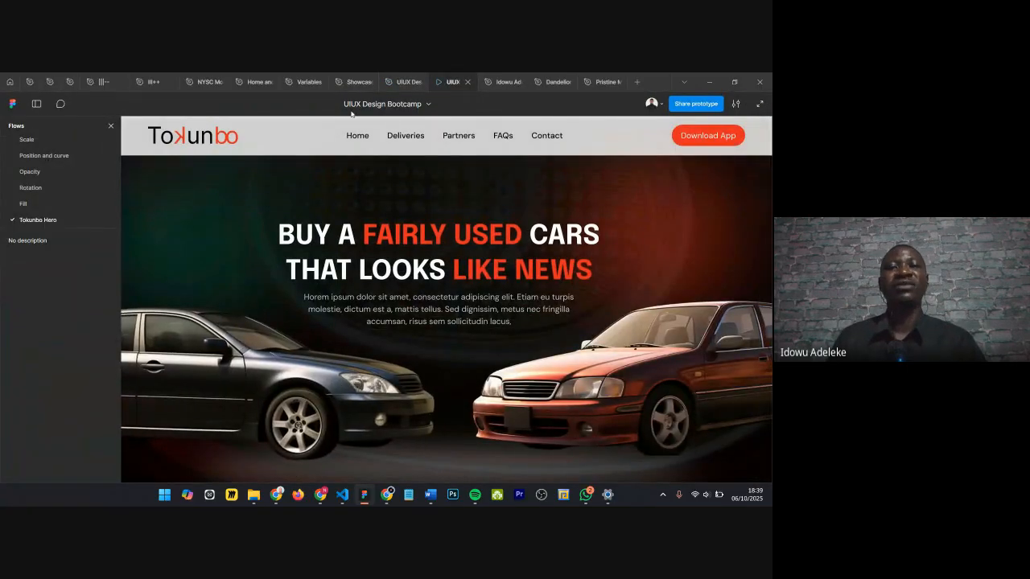
left_click(391, 84)
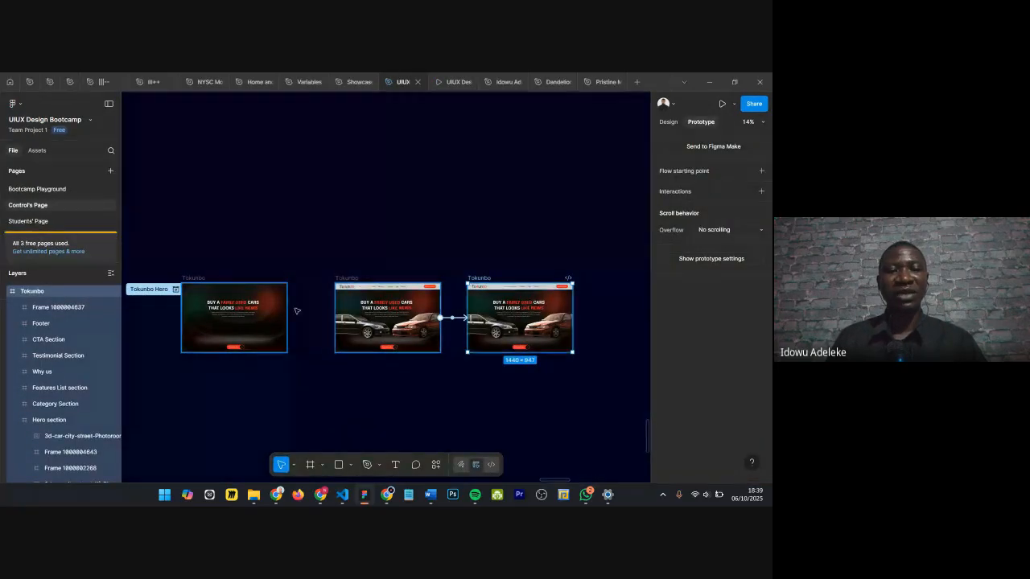
scroll(242, 328, "up", 3)
scroll(242, 327, "left", 2)
scroll(244, 322, "up", 3)
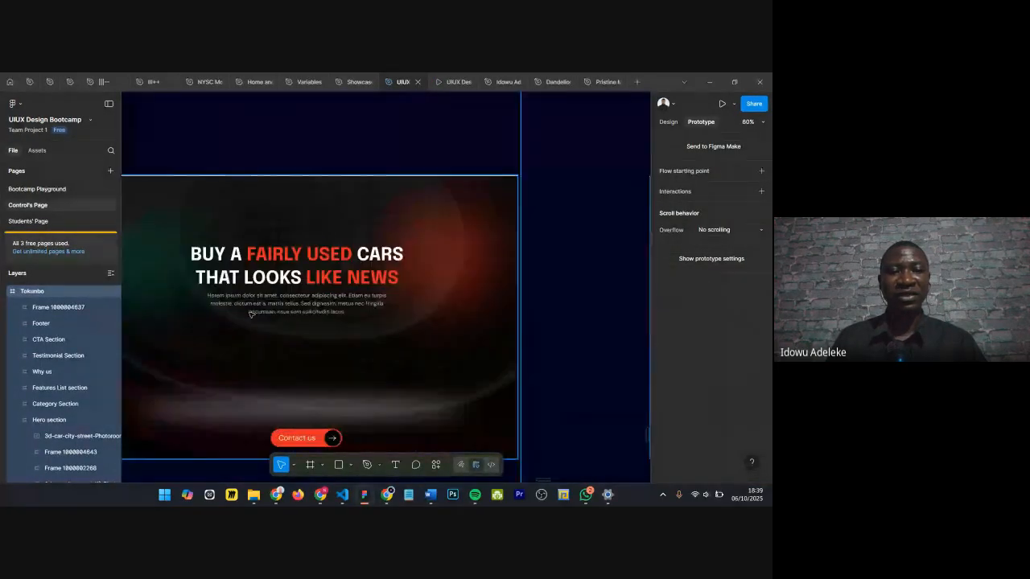
left_click(256, 318, "ctrl")
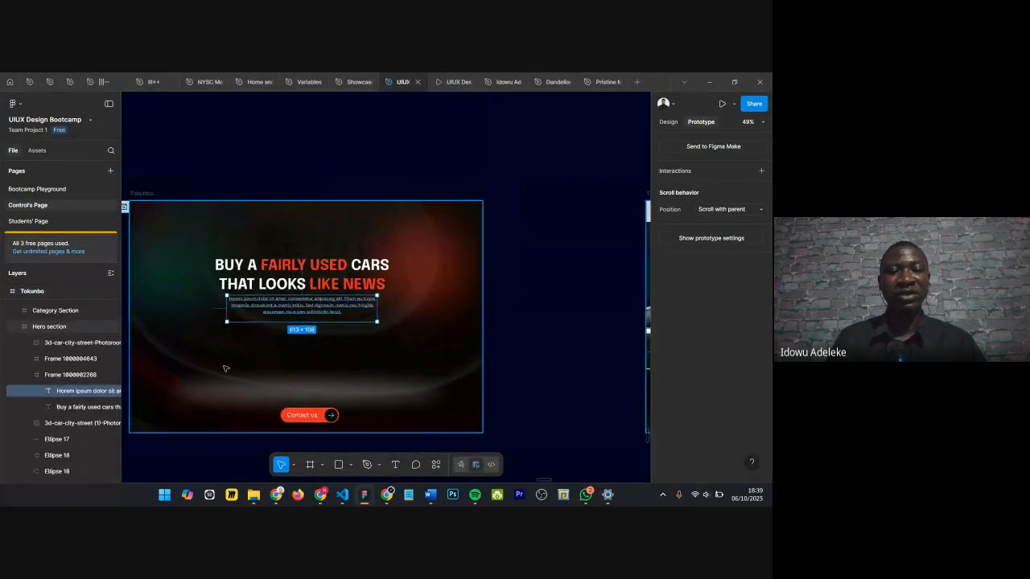
scroll(258, 334, "up", 2)
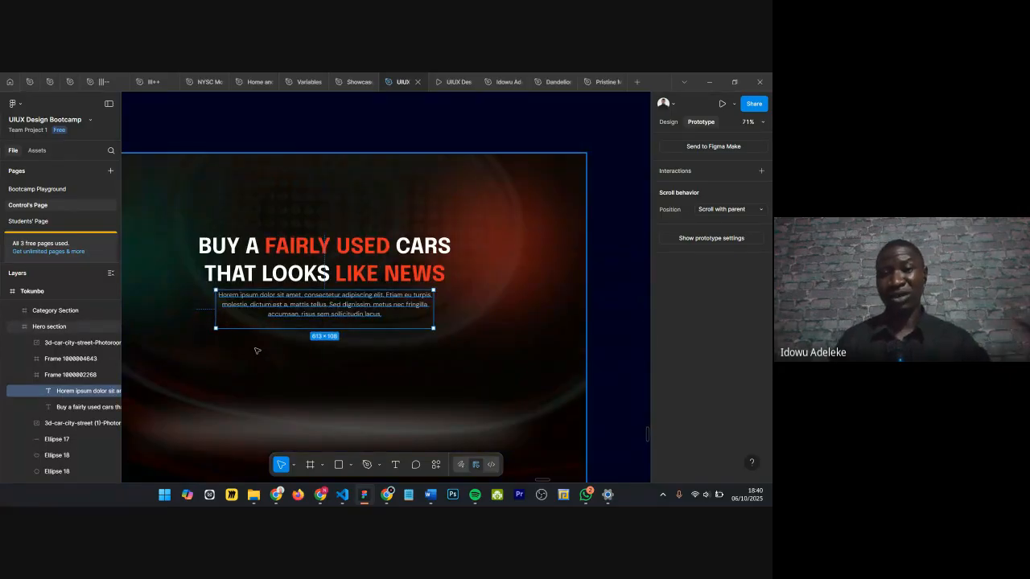
scroll(337, 310, "down", 5)
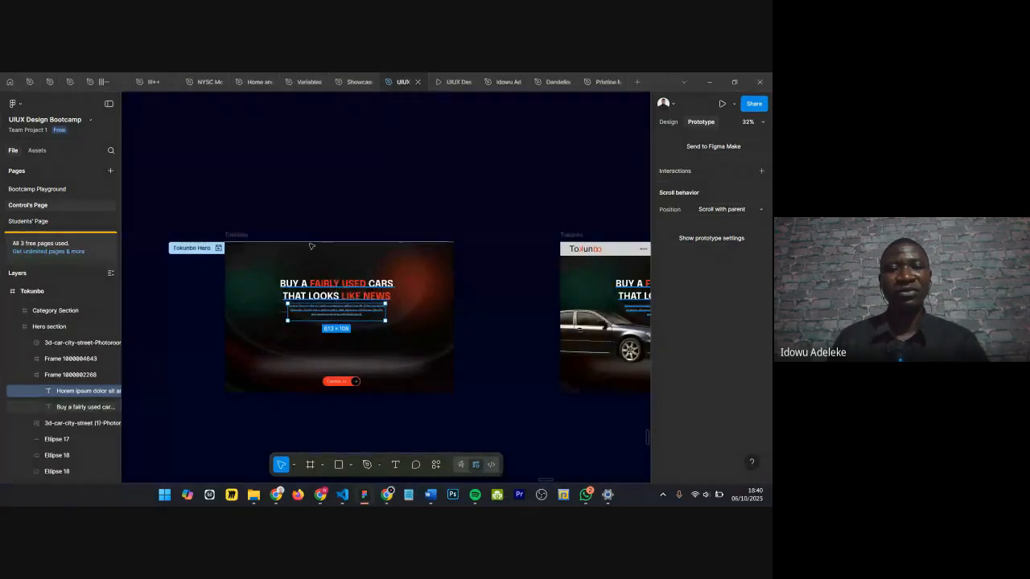
scroll(313, 243, "up", 4)
scroll(366, 263, "down", 1)
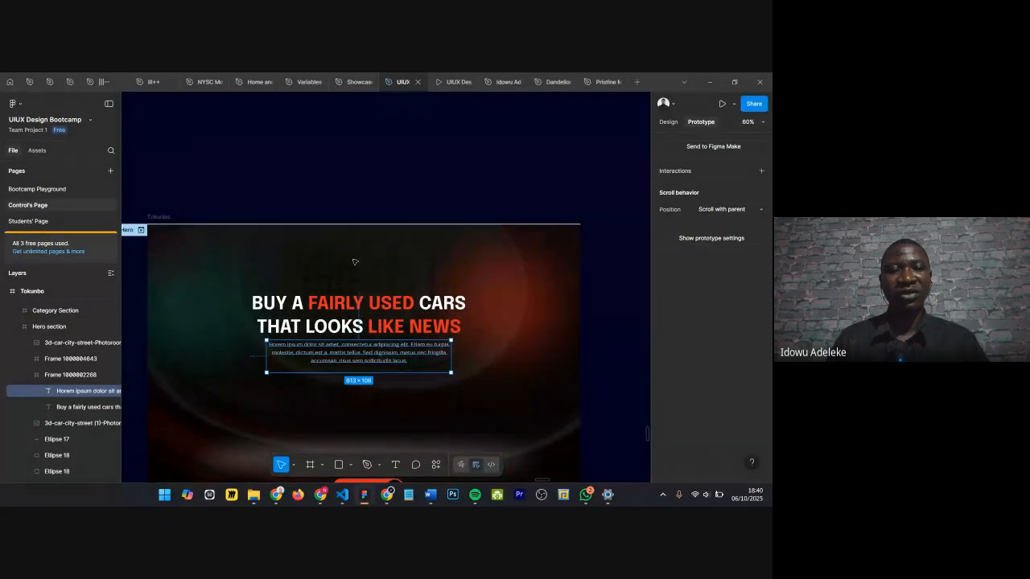
Step: Move the group holding the hero heading and paragraph in the first Tokunbo frame down about 20 px
left_click(342, 207)
scroll(320, 255, "down", 3)
scroll(319, 255, "up", 3)
left_click(336, 306)
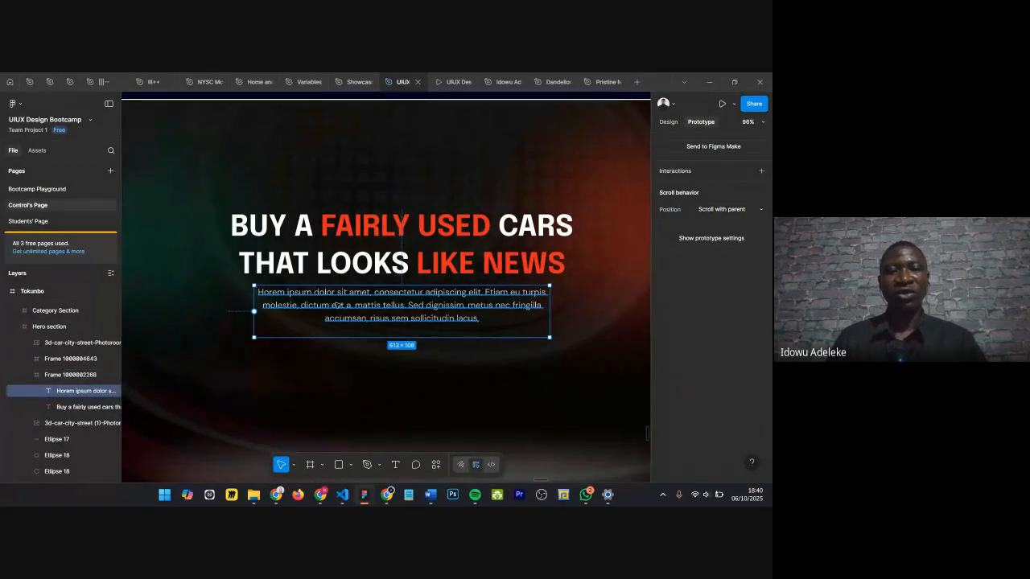
left_click(238, 294)
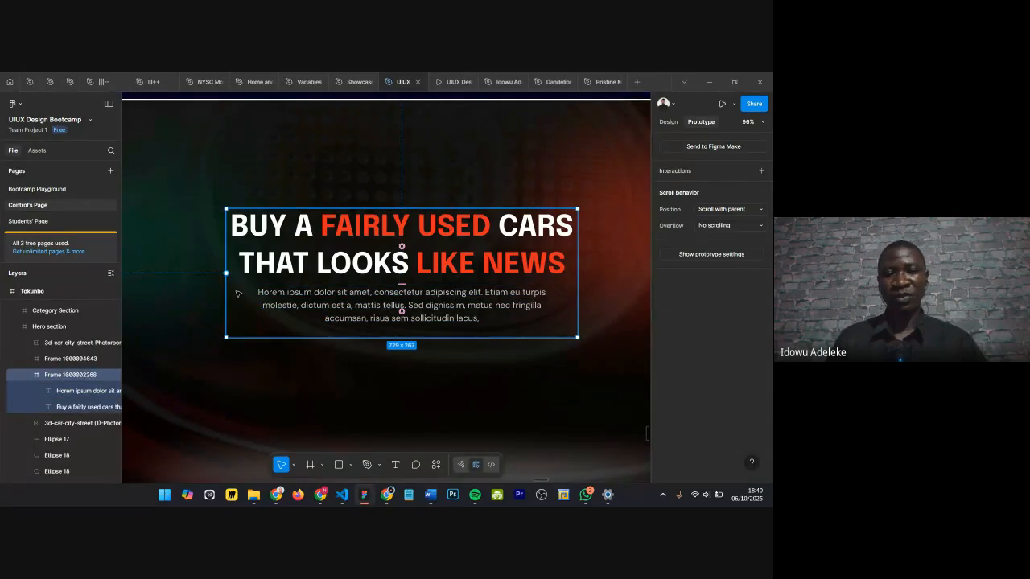
key("shift+Down")
key("shift+Down")
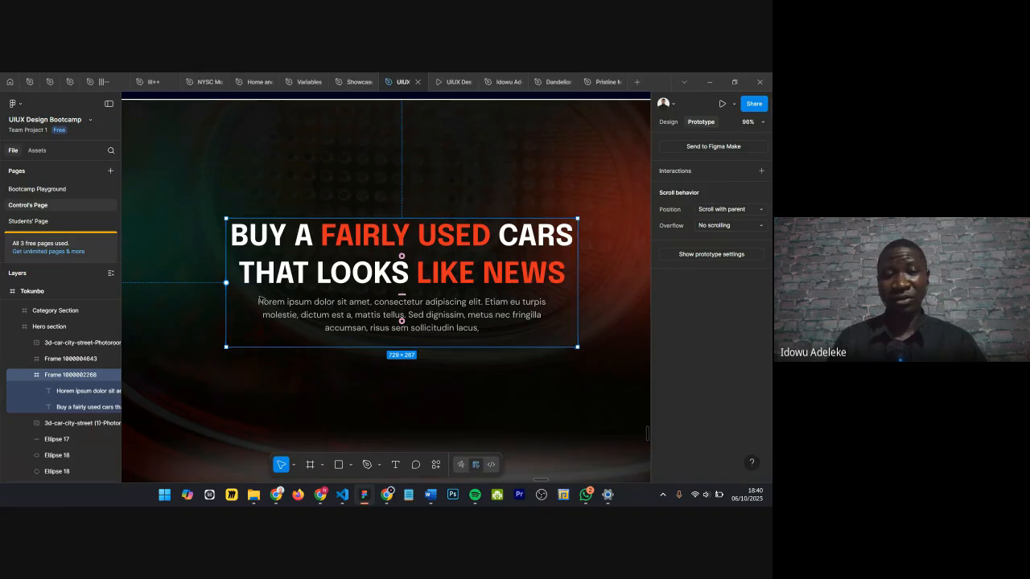
Step: Move the hero paragraph in the first Tokunbo frame down, away from the heading and closer to the Contact us button
scroll(318, 299, "down", 5)
left_click(331, 296)
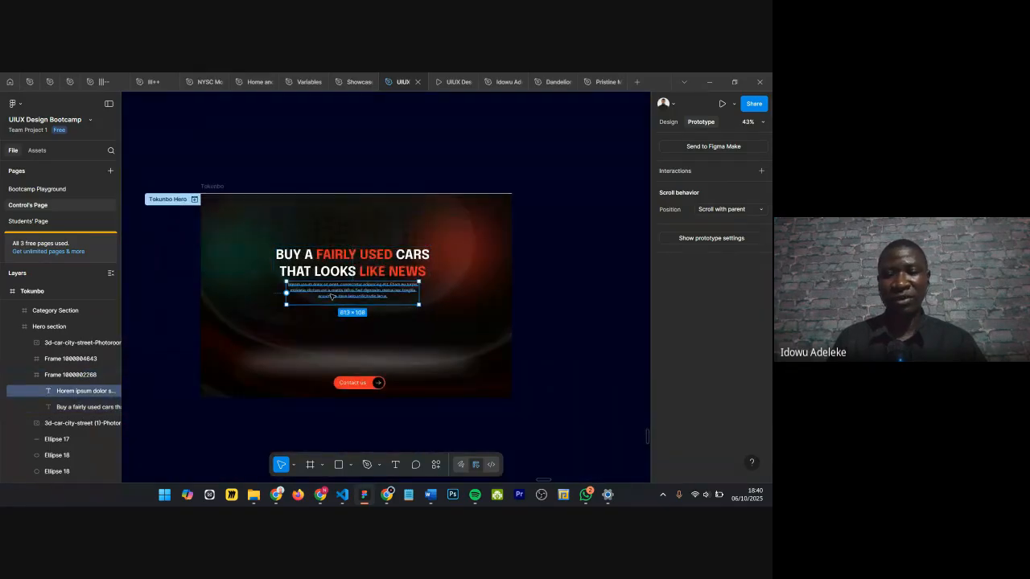
key("shift+Down")
key("shift+Down")
key("shift+Down")
key("shift+Down")
key("shift+Down")
key("shift+Down")
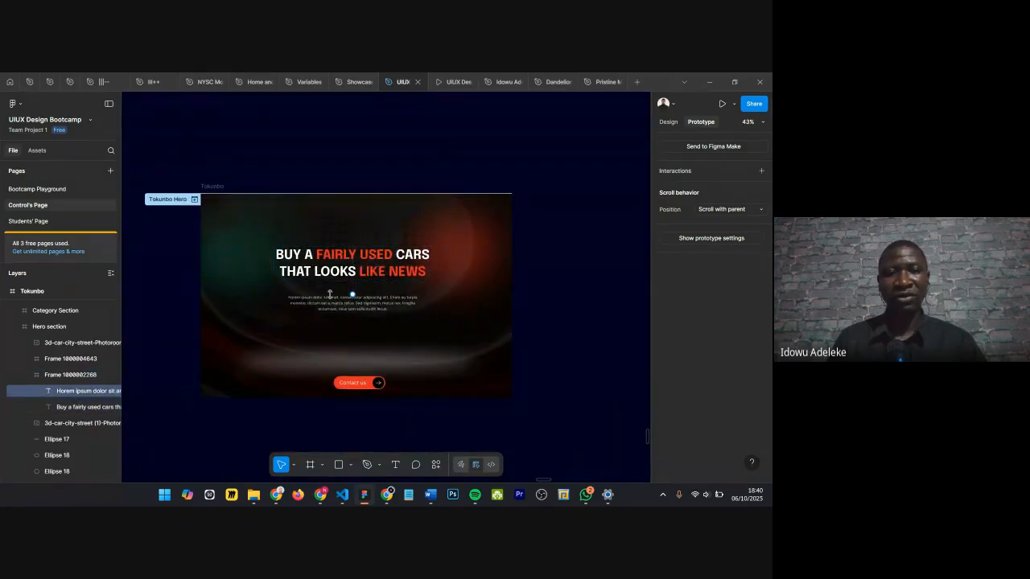
key("shift+Down")
key("shift+Down")
key("shift+Down")
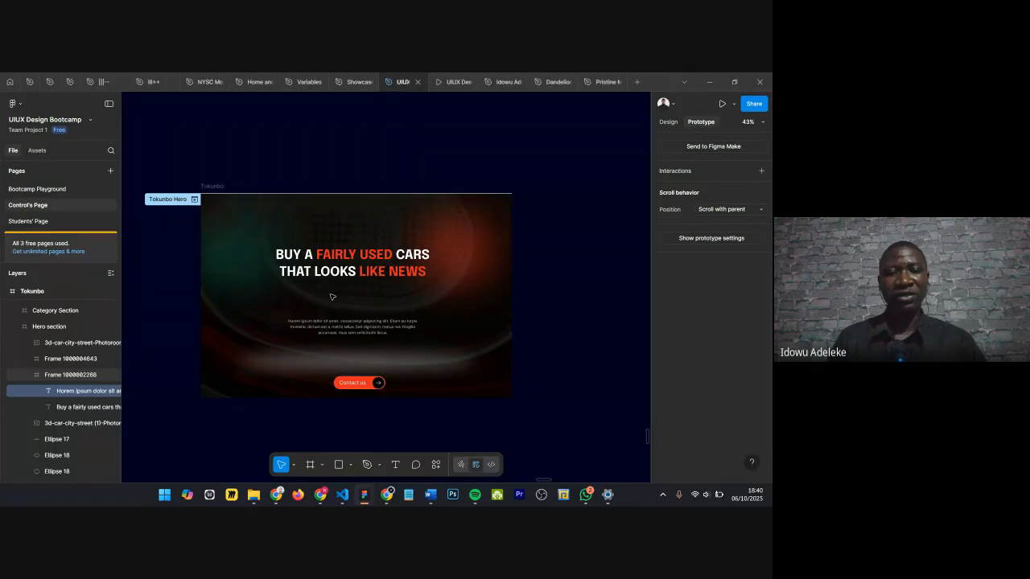
Step: Move the "Buy a fairly used cars" heading in the first Tokunbo frame down until it sits just above the paragraph
left_click(329, 263)
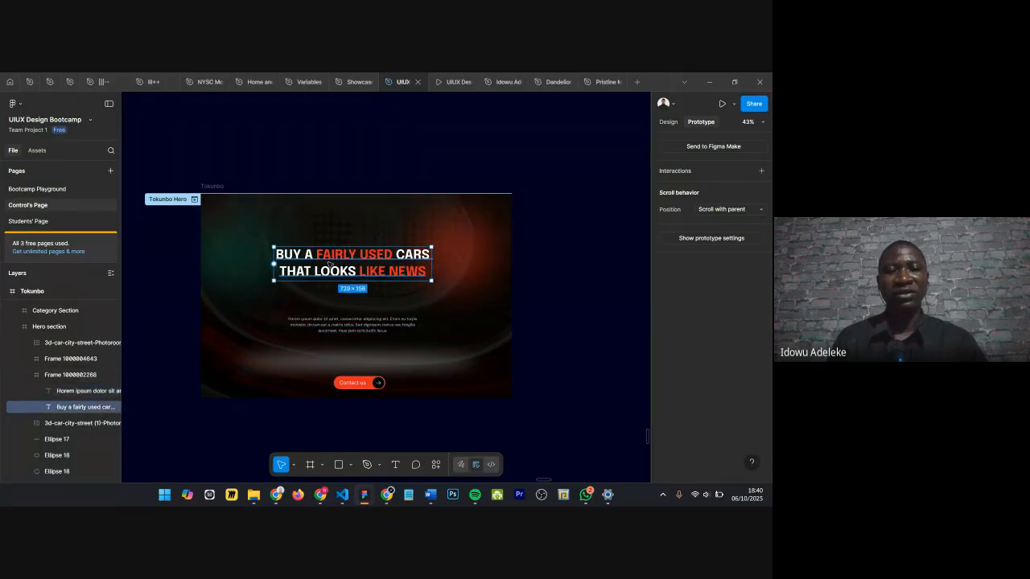
key("shift+Down")
key("shift+Down")
key("shift+Down")
key("shift+Down")
key("shift+Down")
key("shift+Down")
key("shift+Down")
key("shift+Down")
key("shift+Down")
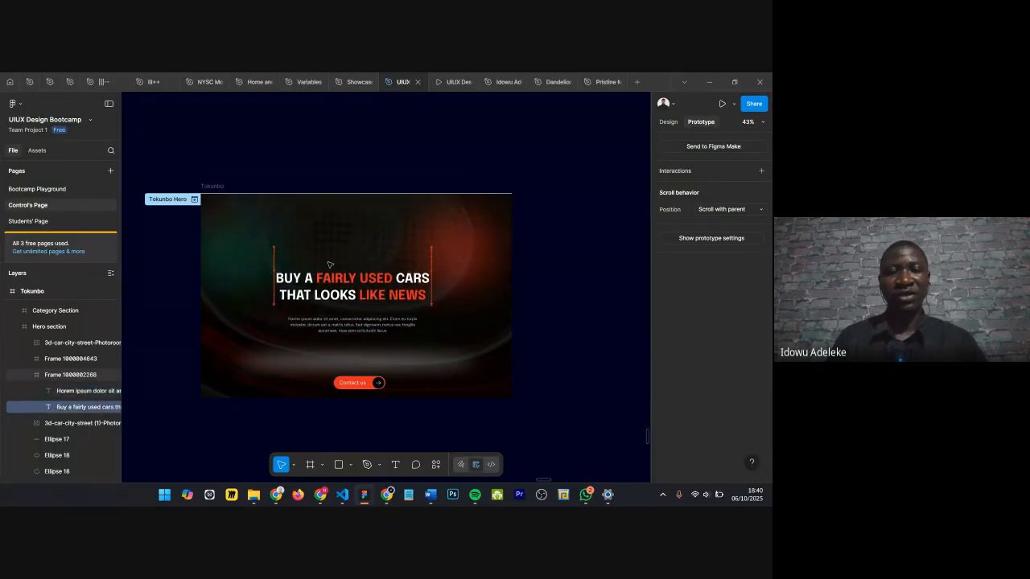
Step: Set the opacity of the hero heading and paragraph in the first Tokunbo frame to 0%
left_click(336, 323)
left_click(352, 298, "shift")
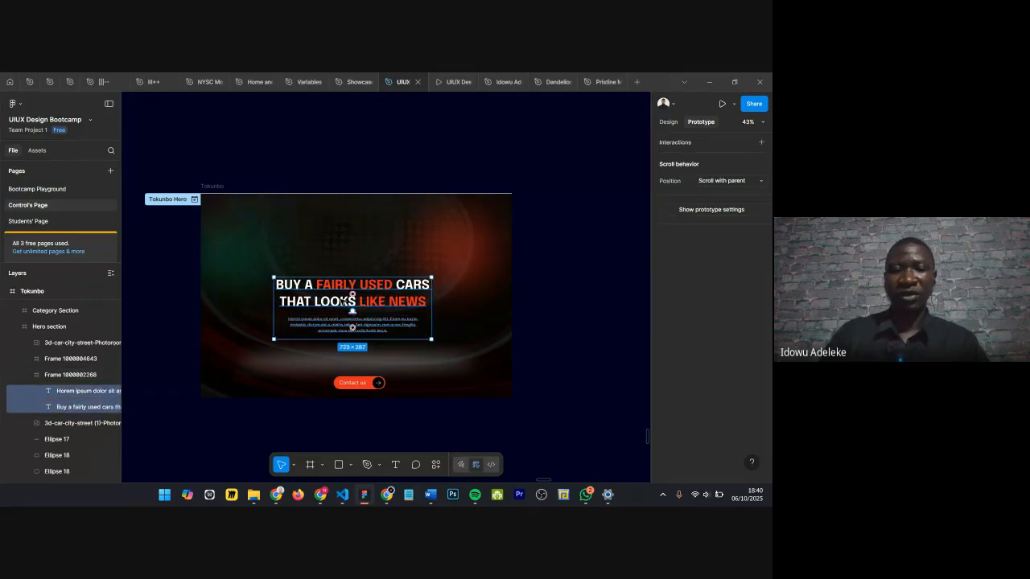
key("0")
key("0")
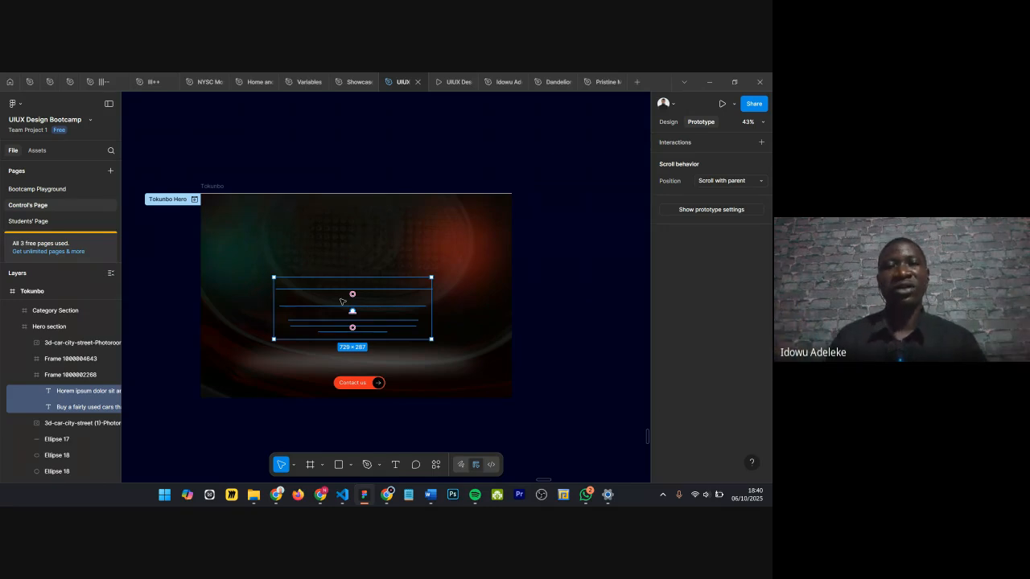
scroll(340, 252, "down", 3, "ctrl")
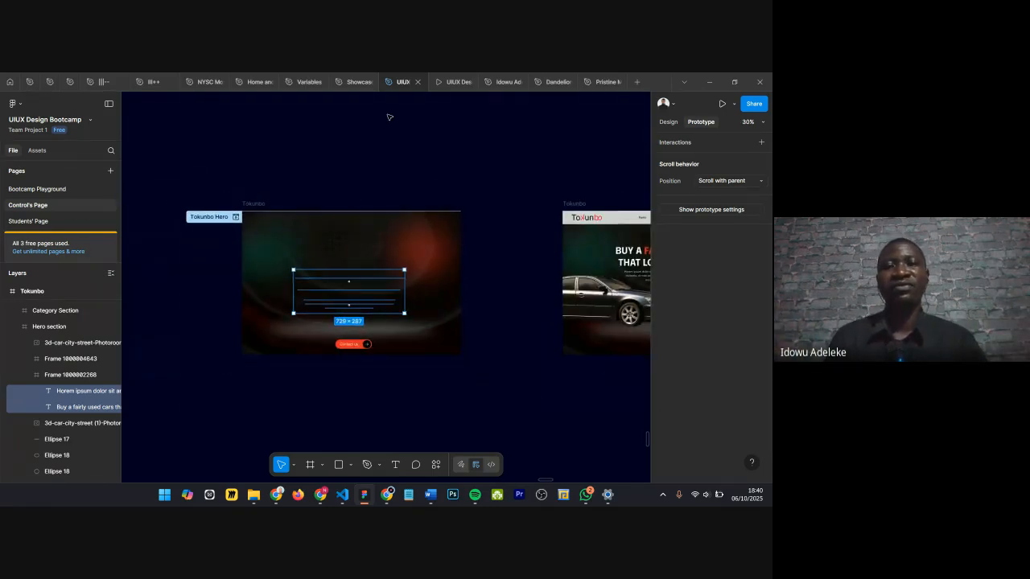
Step: Replay the Tokunbo Hero preview from the start to examine how the hero text enters, and return to the design
left_click(437, 85)
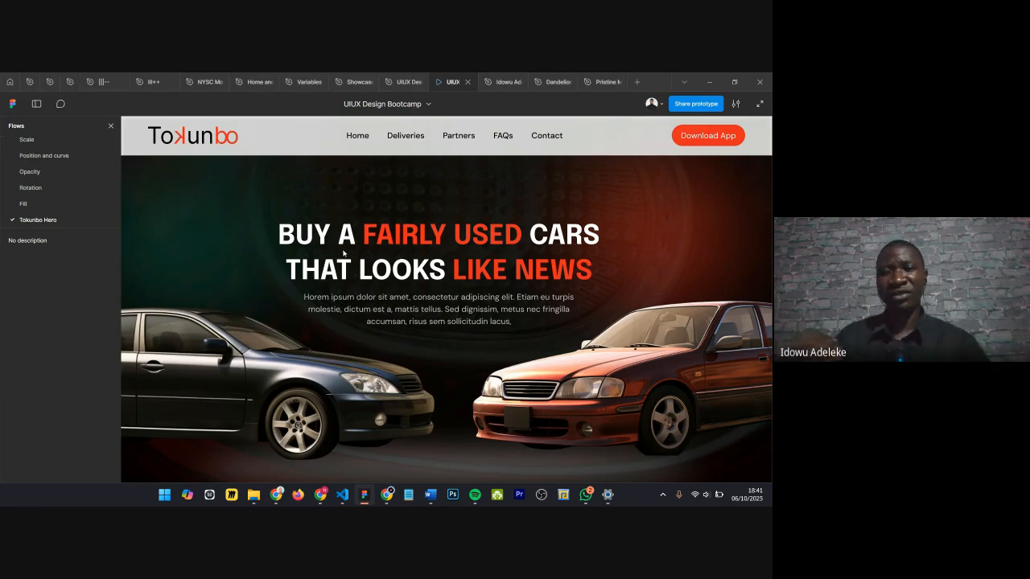
key("r")
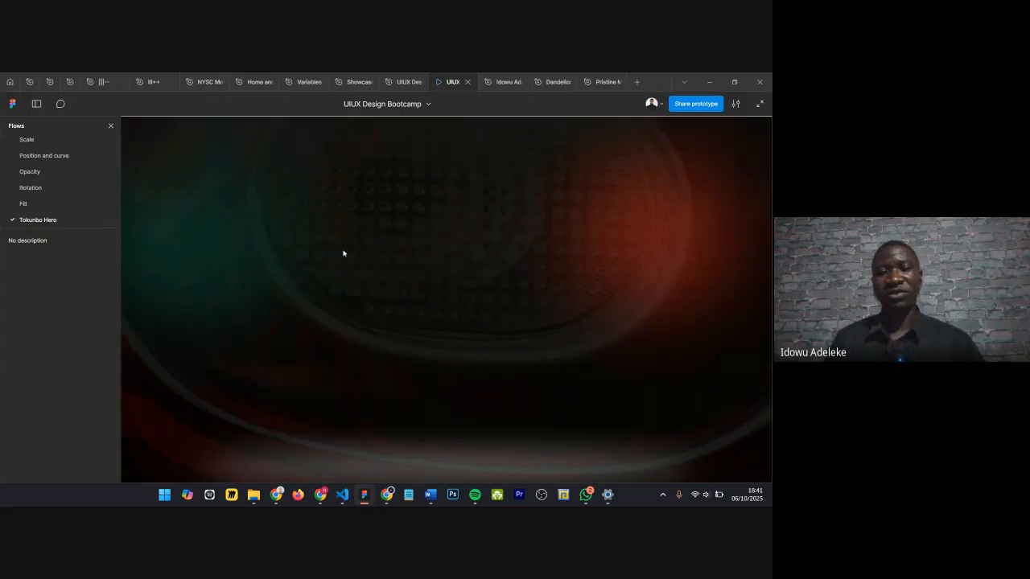
left_click(402, 81)
Step: Restore the hero heading and paragraph in the first Tokunbo frame to full opacity
scroll(396, 272, "up", 5)
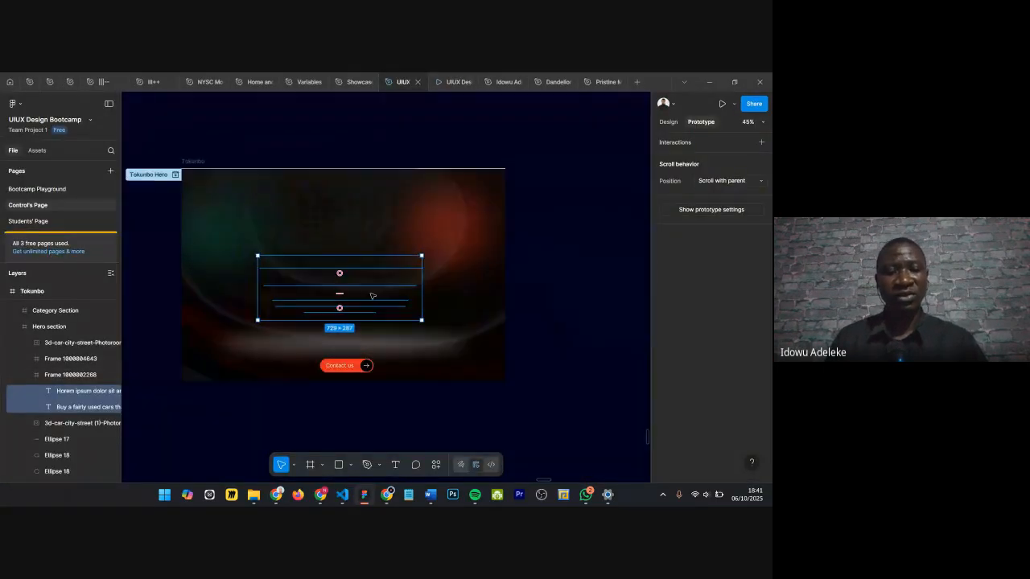
scroll(372, 296, "up", 2)
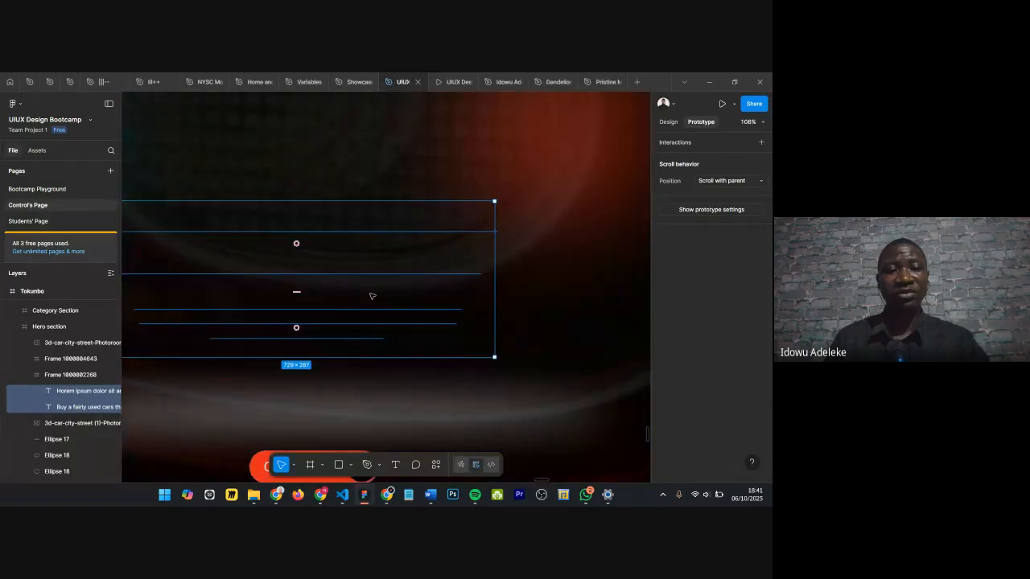
scroll(372, 296, "down", 3)
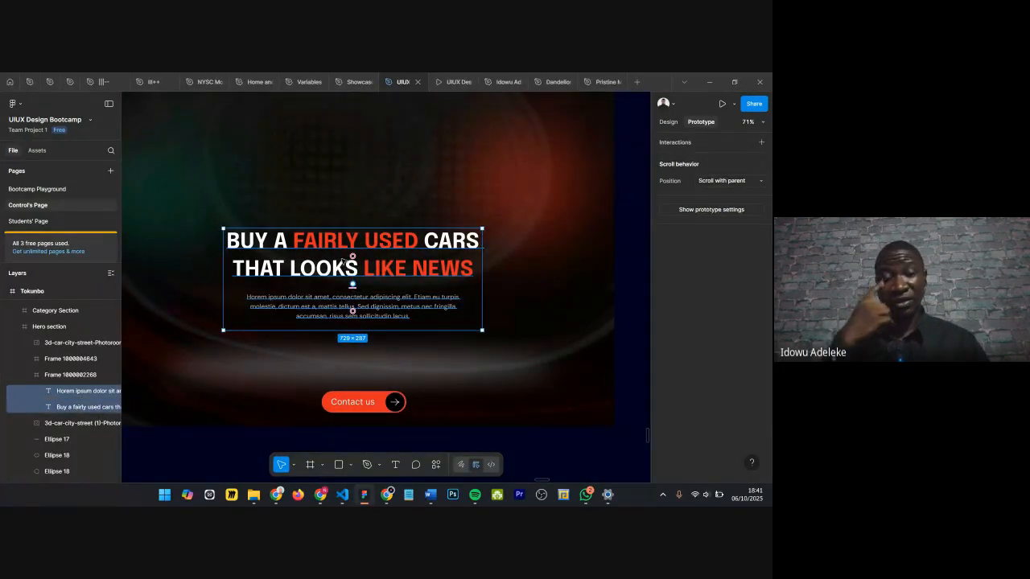
scroll(346, 260, "down", 2)
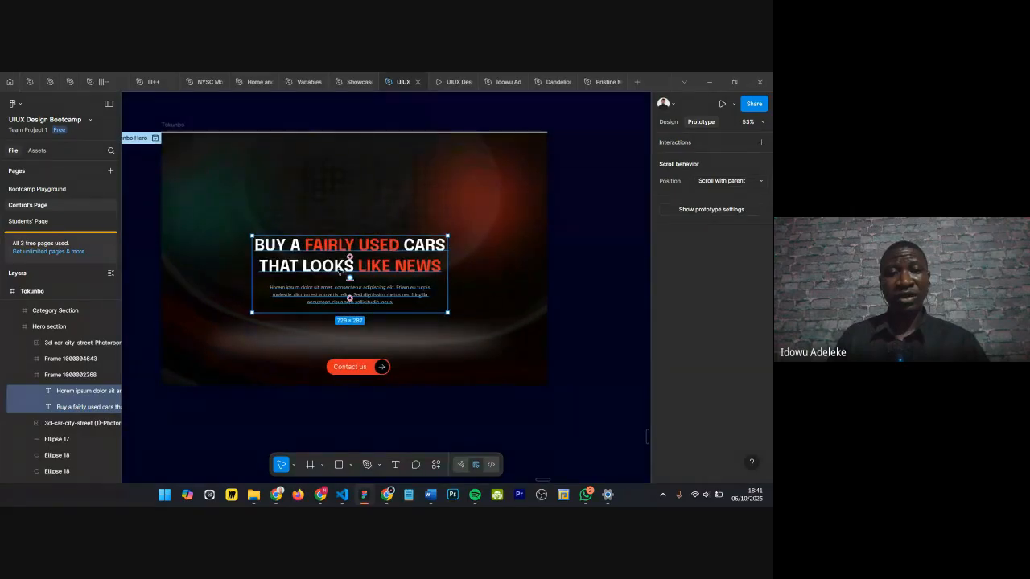
Step: Play the Tokunbo Hero preview to check the visible hero text's motion, and return to the design
key("ctrl+alt+Return")
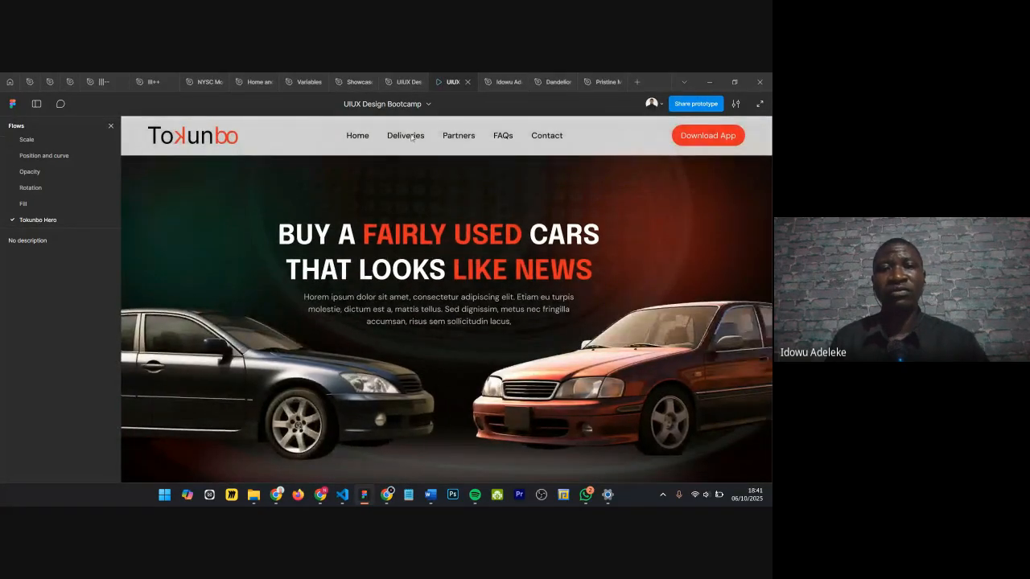
left_click(399, 87)
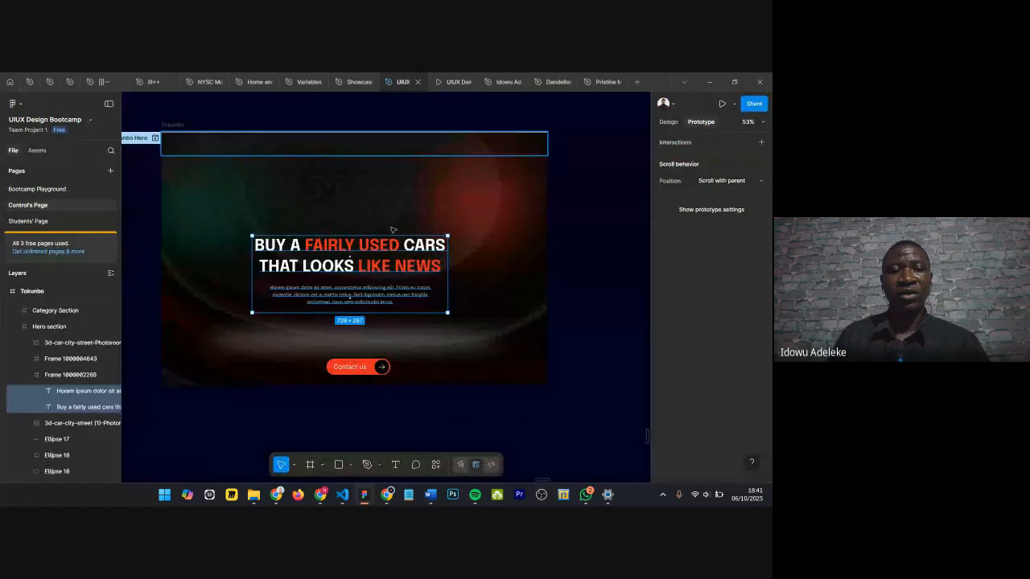
Step: Move the hero paragraph in the first Tokunbo frame up about 30 px so it sits directly under the heading
scroll(377, 300, "up", 3, "ctrl")
left_click(327, 297)
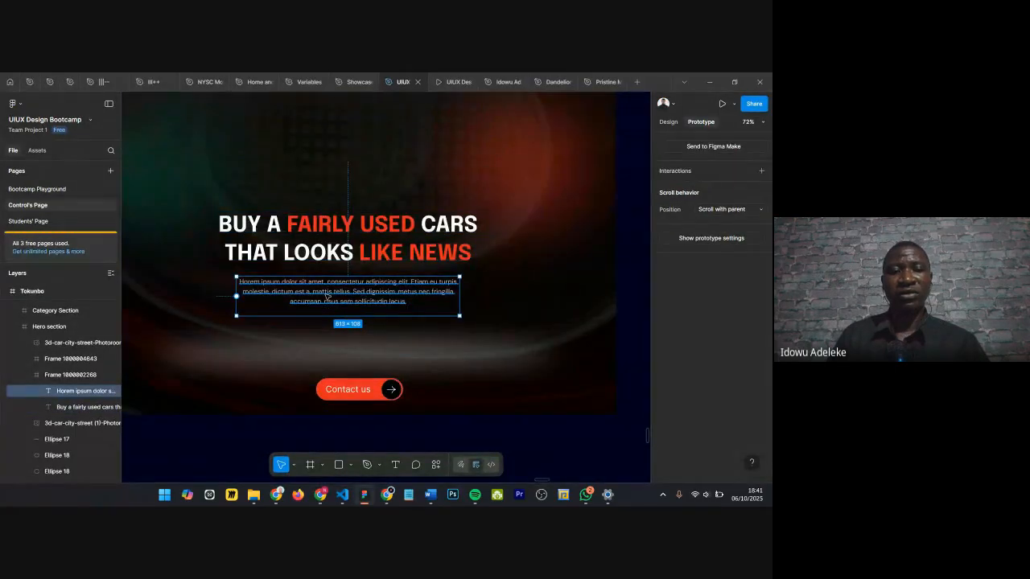
key("shift+Up")
key("shift+Up")
key("shift+Up")
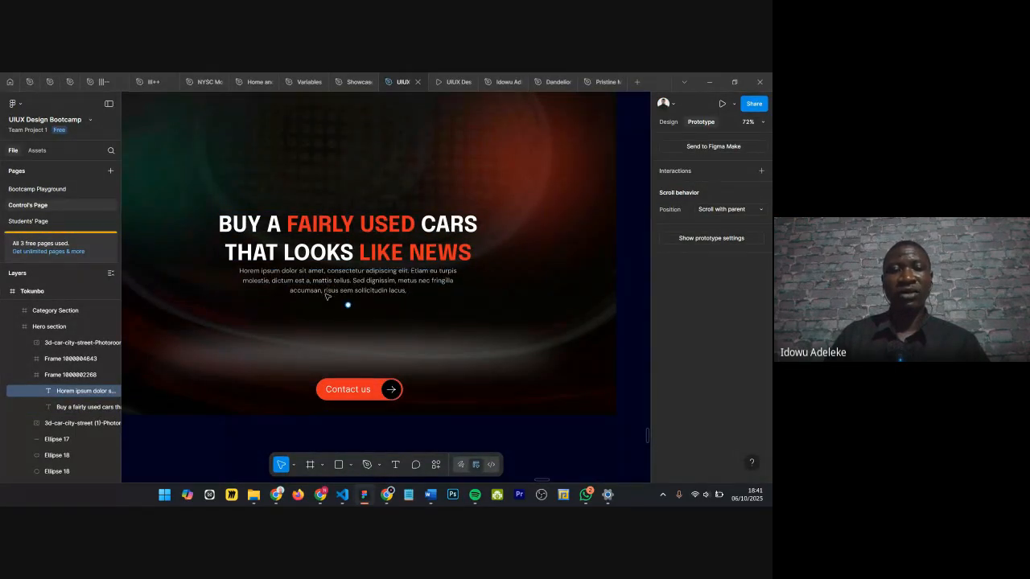
key("shift+Down")
key("shift+Up")
scroll(327, 296, "up", 1)
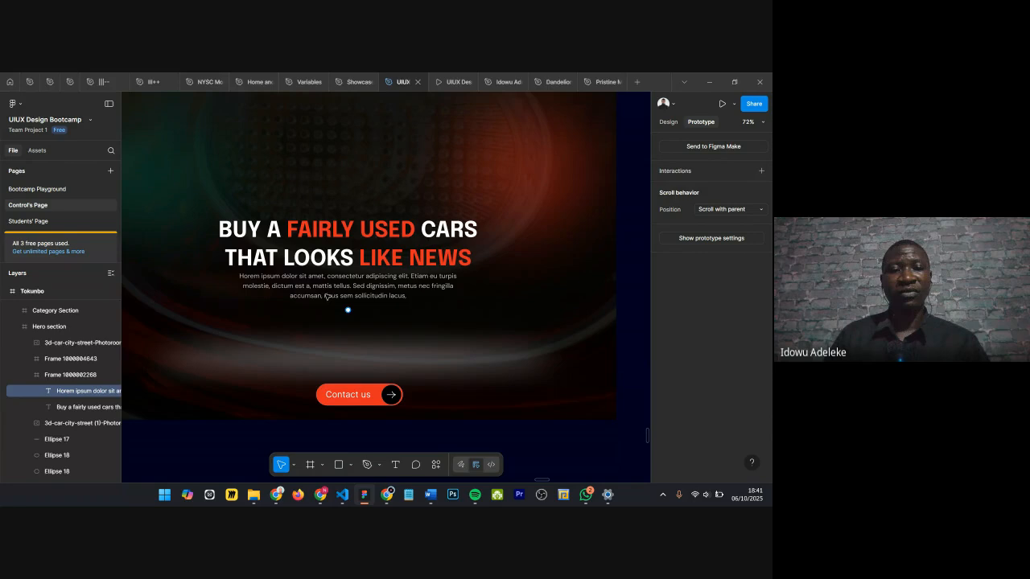
Step: Move the hero heading and paragraph in the first Tokunbo frame down together by about 90 px
left_click(288, 259, "shift")
key("shift+Down")
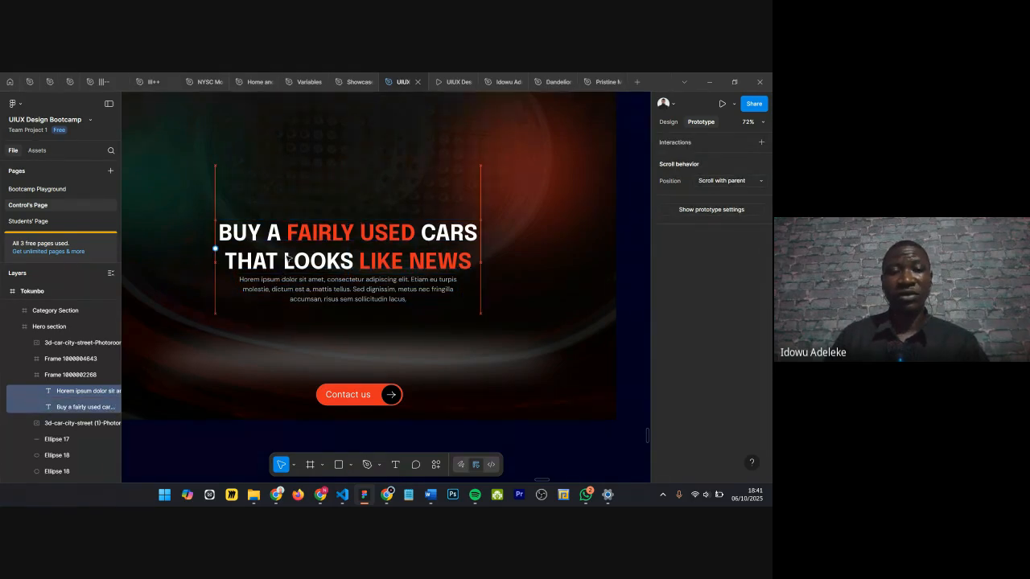
key("shift+Down")
key("shift+Down")
key("shift+Down")
key("shift+Down")
key("shift+Down")
key("shift+Down")
key("shift+Down")
key("shift+Down")
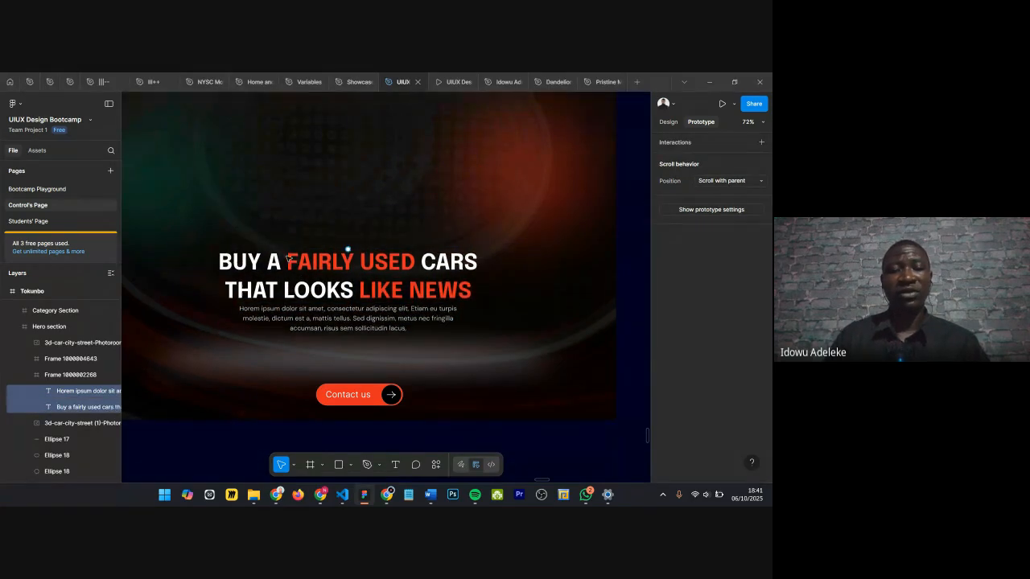
Step: Hide the hero paragraph and the "Buy a fairly used cars" heading in the first Tokunbo frame by setting each one's opacity to 0%
left_click(334, 328)
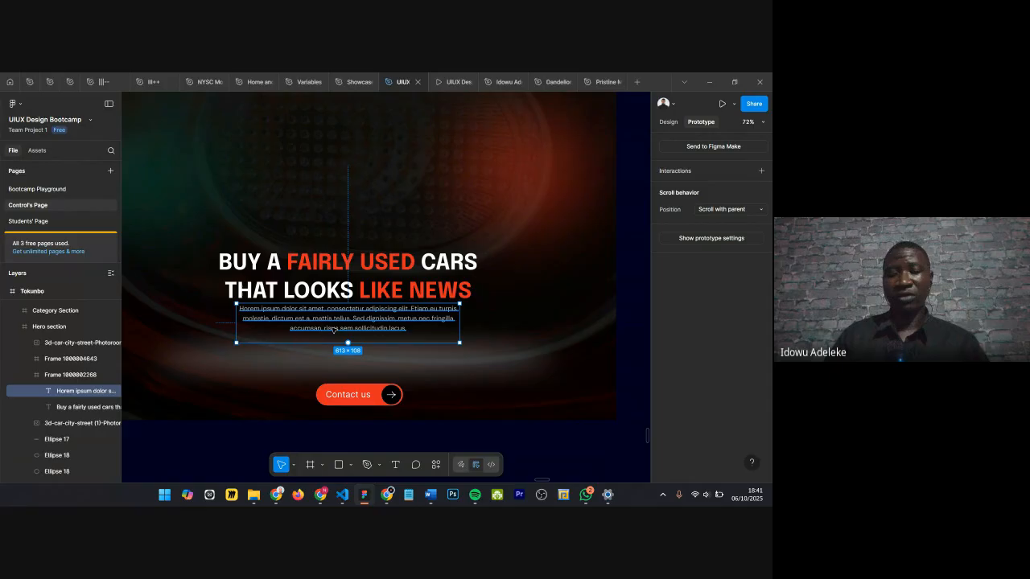
key("0")
key("0")
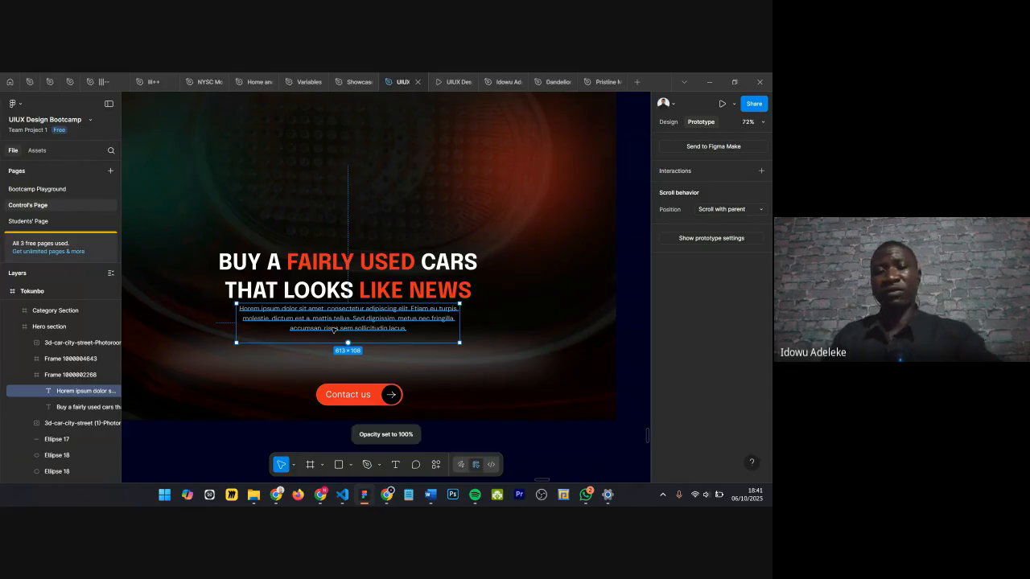
left_click(337, 276)
key("0")
key("0")
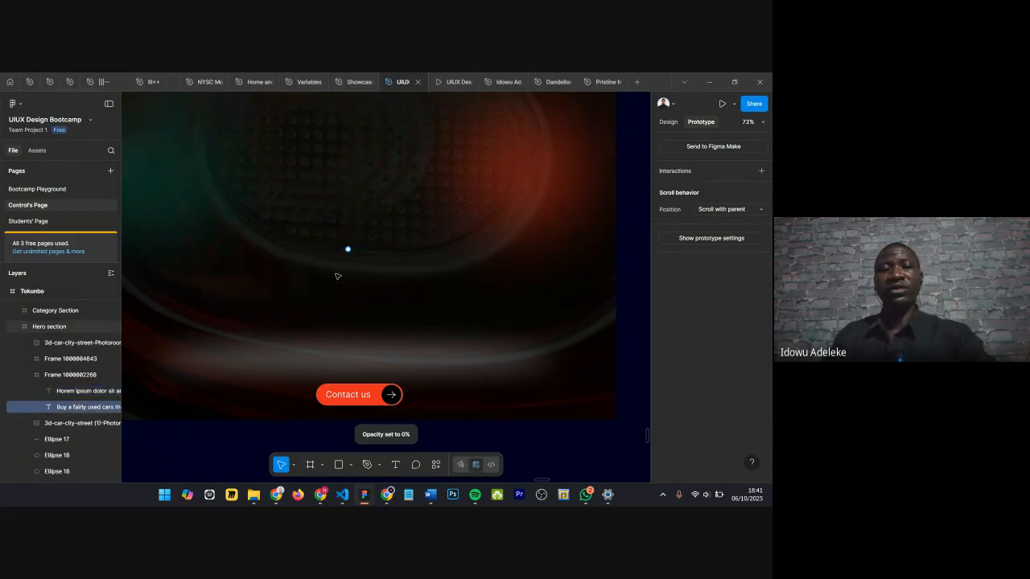
Step: Examine the hero text's fade and upward motion in the Tokunbo Hero preview, and return to the design
left_click(445, 87)
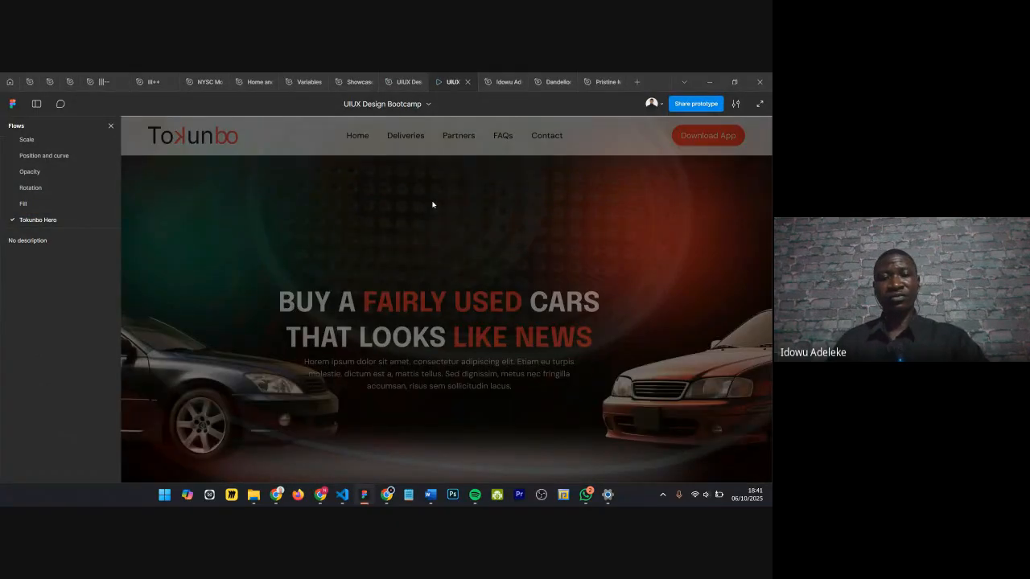
left_click(397, 84)
Step: Set the opacity of the heading and the paragraph in the first Tokunbo frame back to 100%
scroll(346, 315, "up", 1)
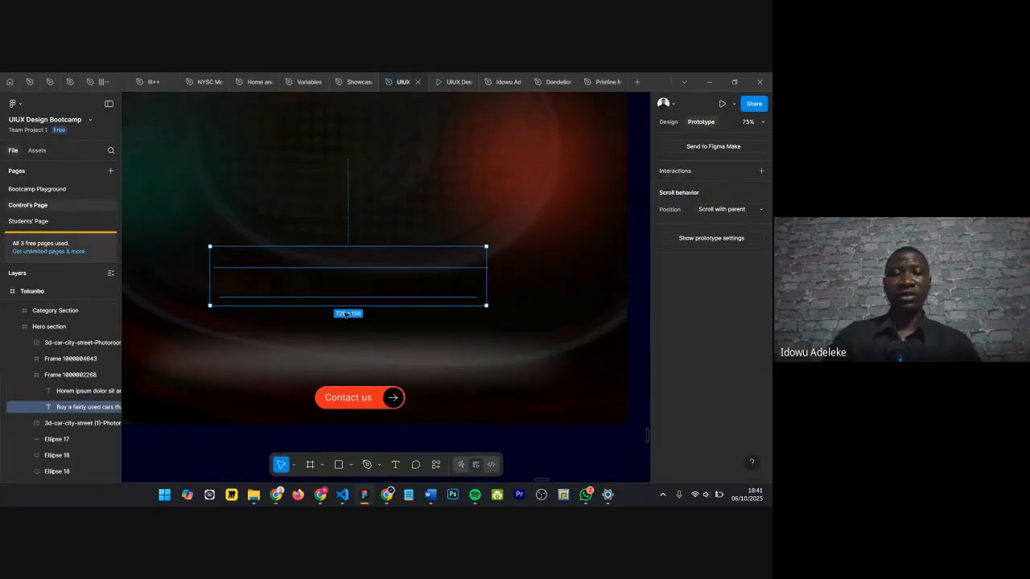
key("0")
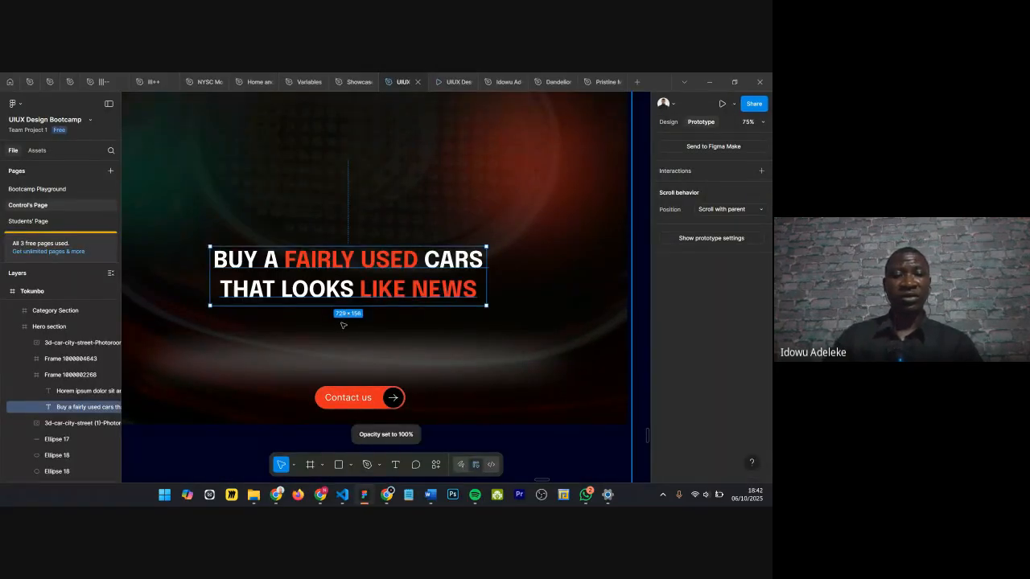
left_click(51, 423)
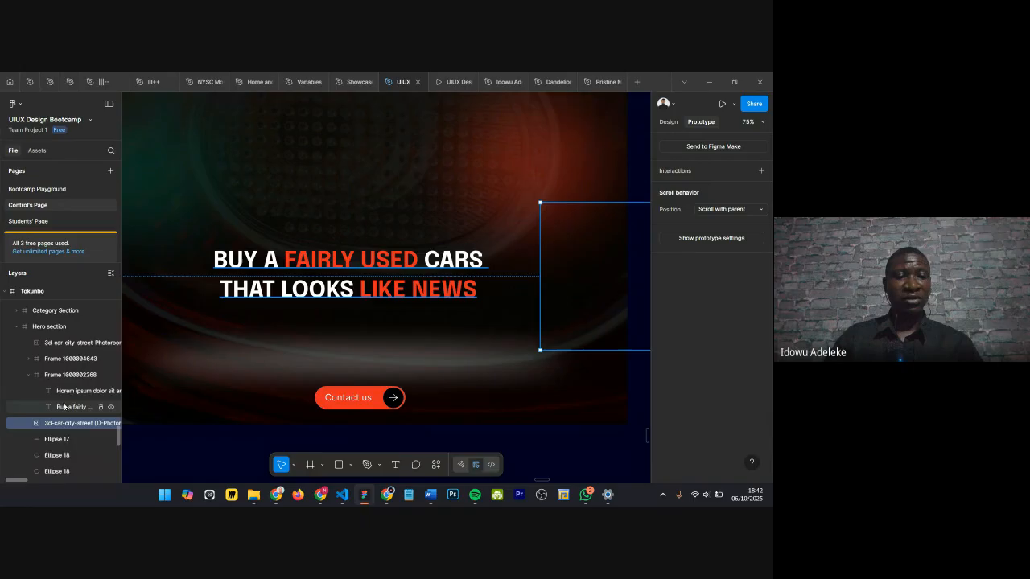
left_click(68, 394)
key("ctrl+minus")
key("ctrl+minus")
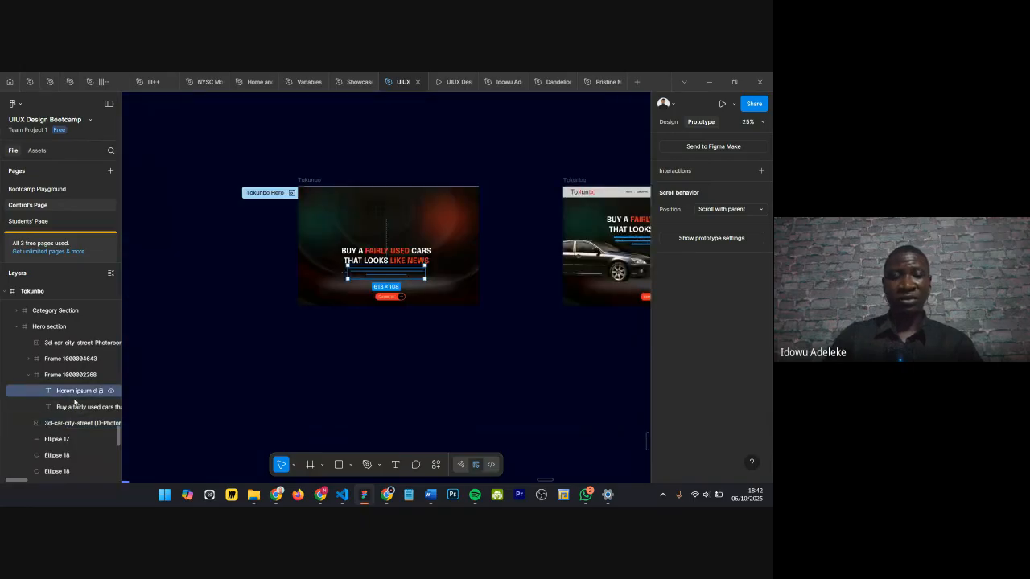
scroll(329, 304, "up", 6)
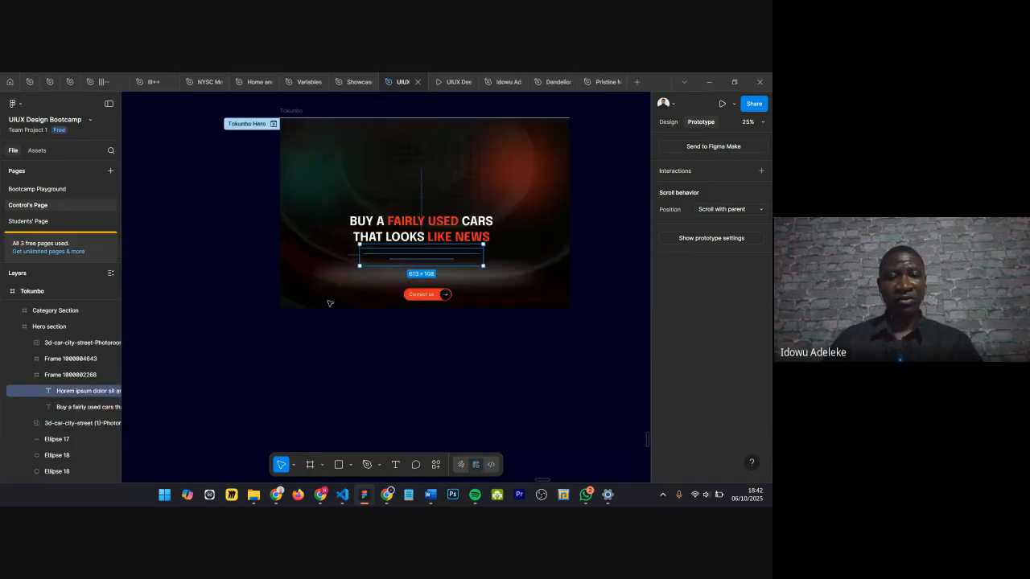
scroll(329, 304, "right", 3)
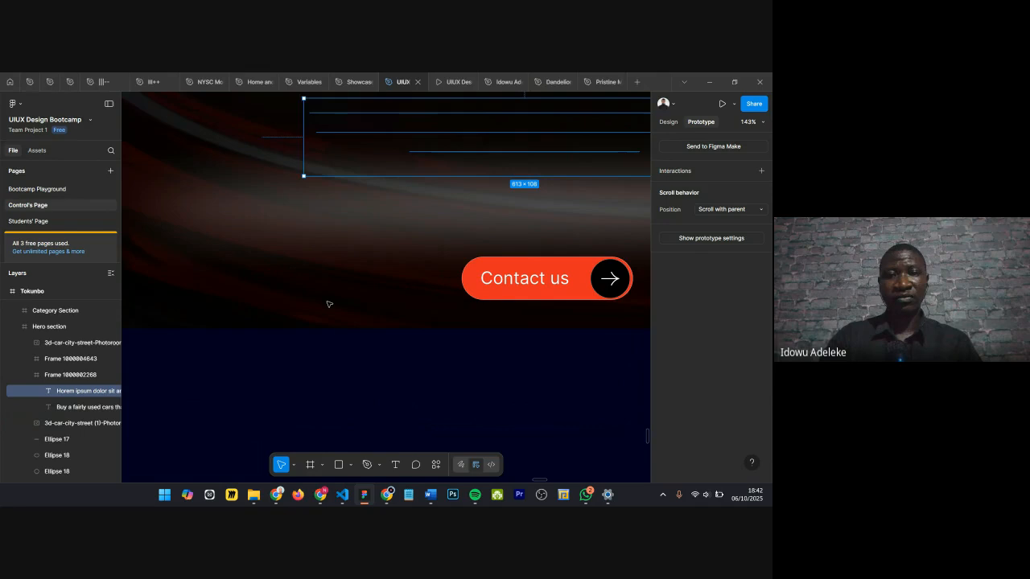
key("0")
key("0")
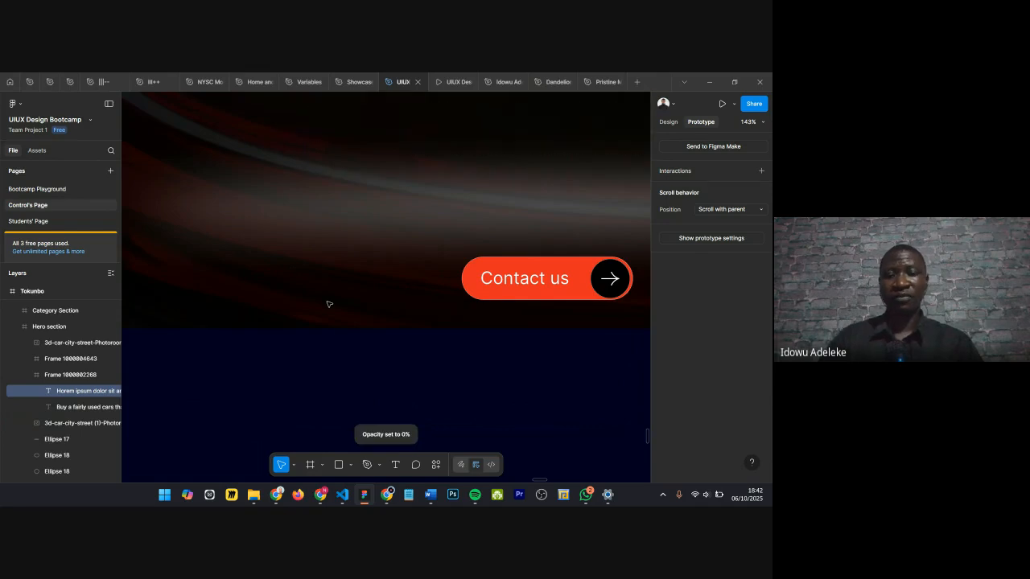
key("0")
Step: Move the hero paragraph in the first Tokunbo frame down about 120 px until it sits just above the Contact us button
scroll(329, 306, "down", 4)
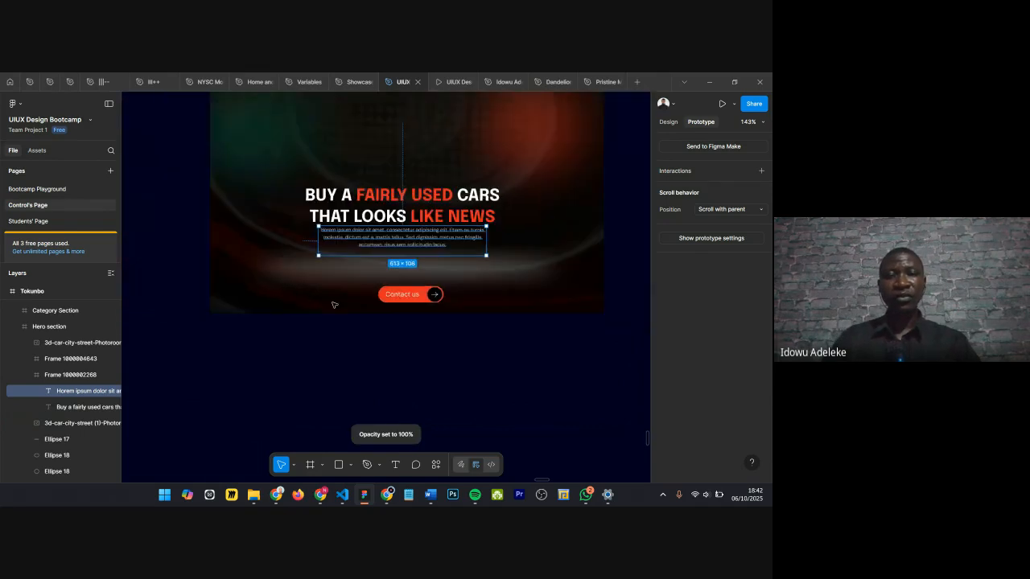
scroll(387, 203, "right", 1)
key("shift+Down")
key("shift+Down")
key("shift+Down")
key("shift+Down")
key("shift+Down")
key("shift+Down")
key("shift+Down")
key("shift+Down")
key("shift+Down")
key("shift+Down")
key("shift+Down")
key("shift+Down")
key("shift+Down")
key("shift+Down")
key("shift+Up")
key("shift+Up")
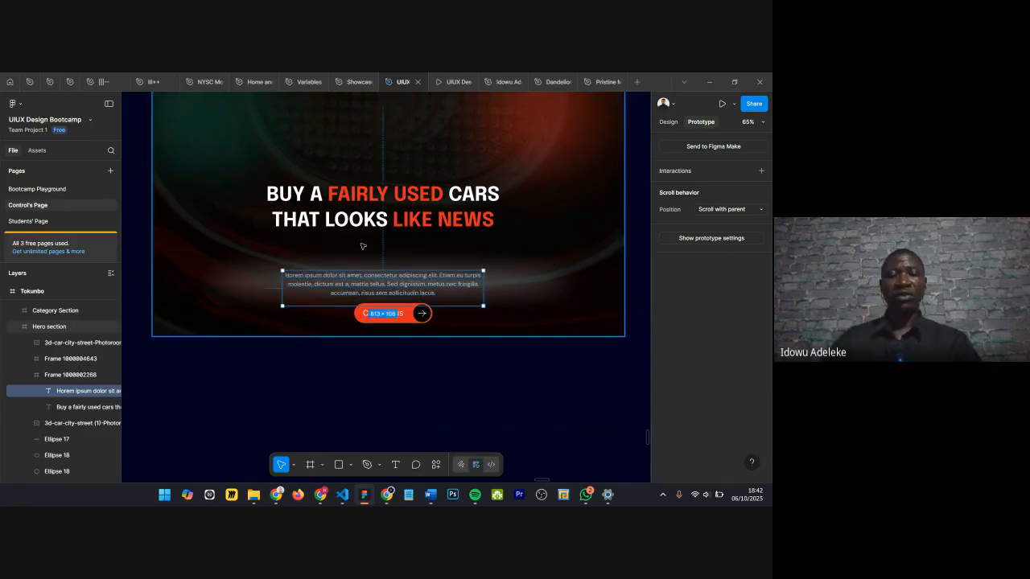
Step: Rotate the hero paragraph and the heading in the first Tokunbo frame slightly clockwise, and play the Tokunbo Hero preview
left_click(363, 229)
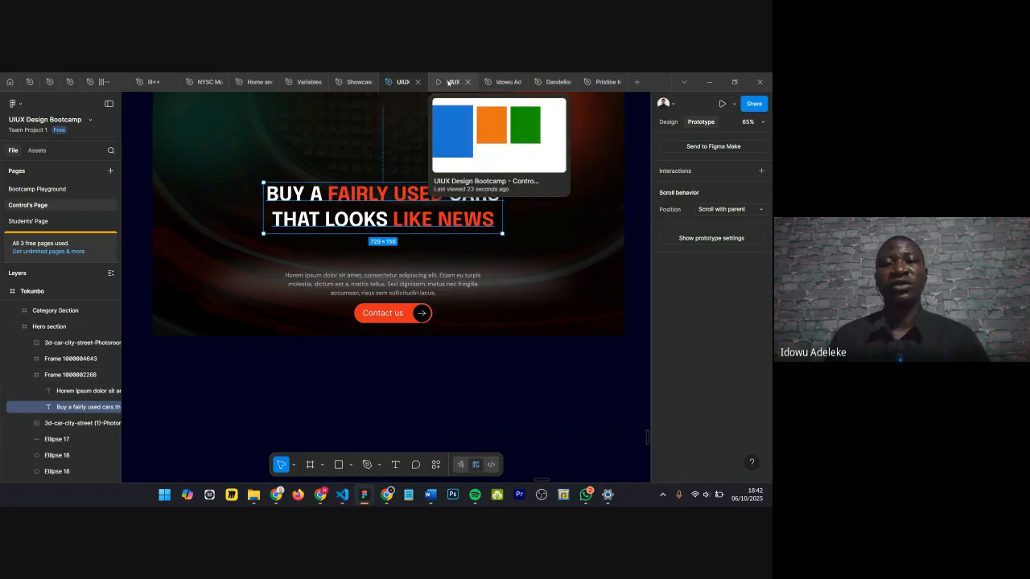
scroll(470, 299, "up", 1)
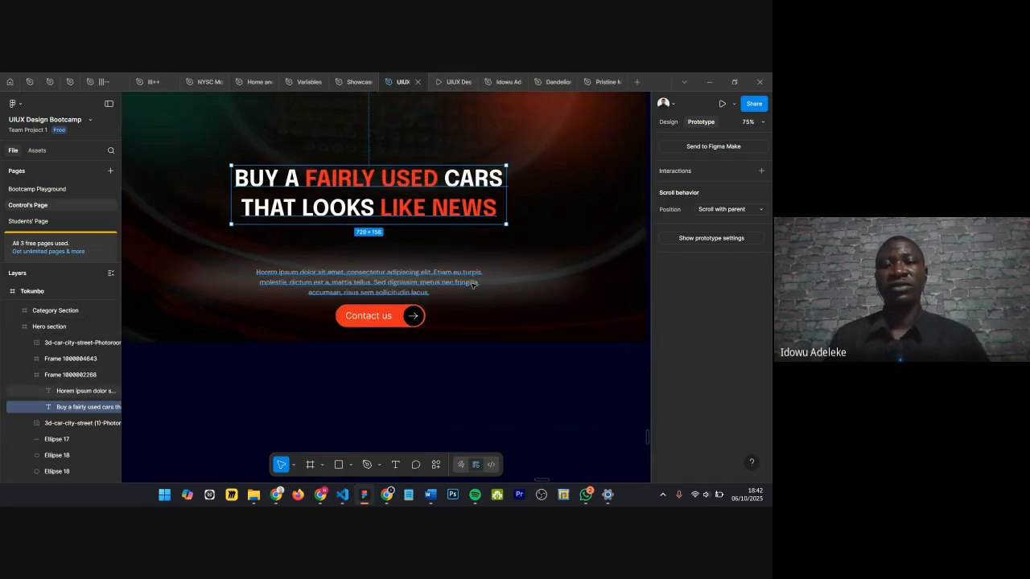
left_click(473, 285)
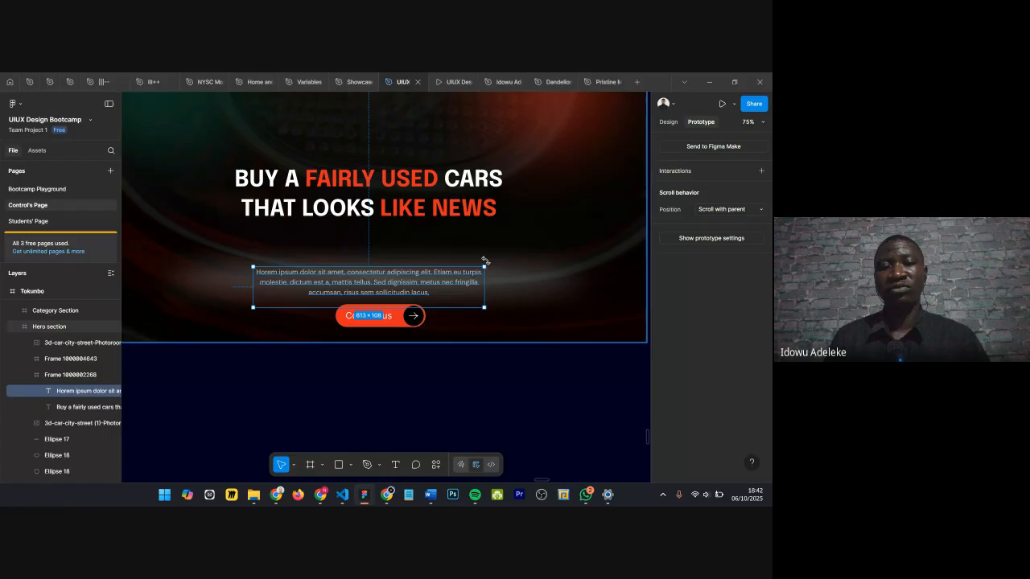
left_click_drag(485, 262, 488, 279)
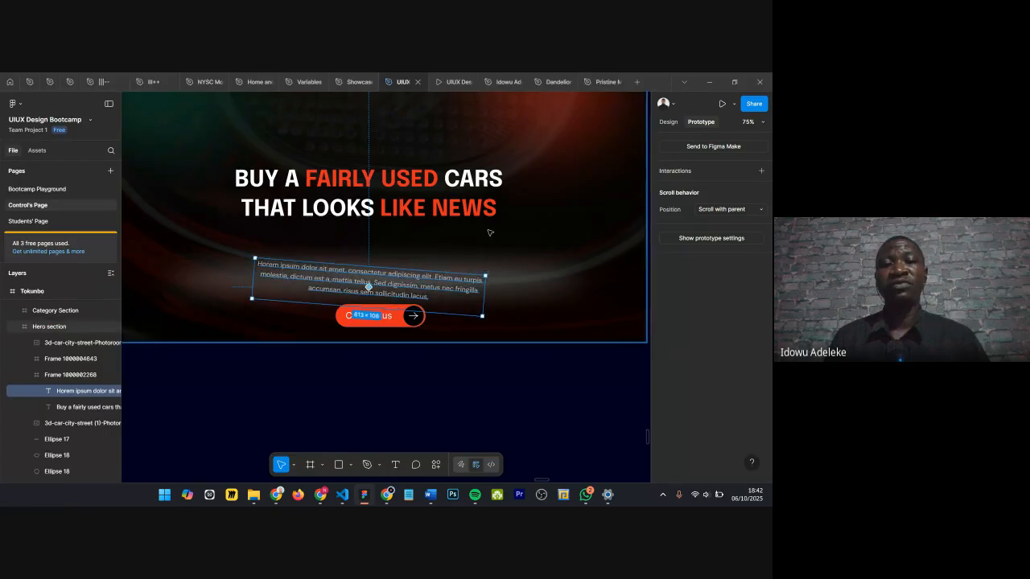
left_click(485, 215)
left_click_drag(506, 163, 510, 167)
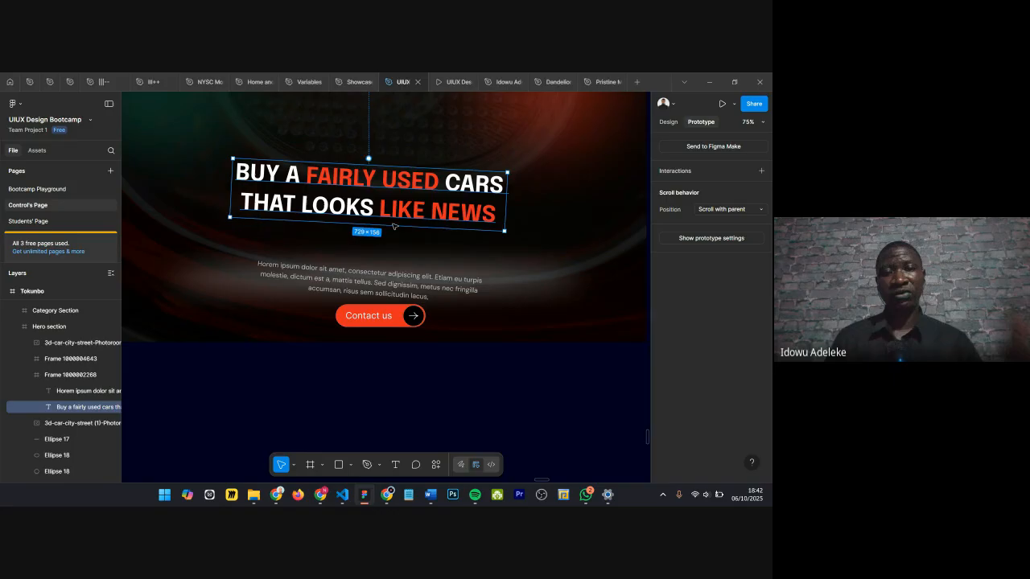
left_click(451, 82)
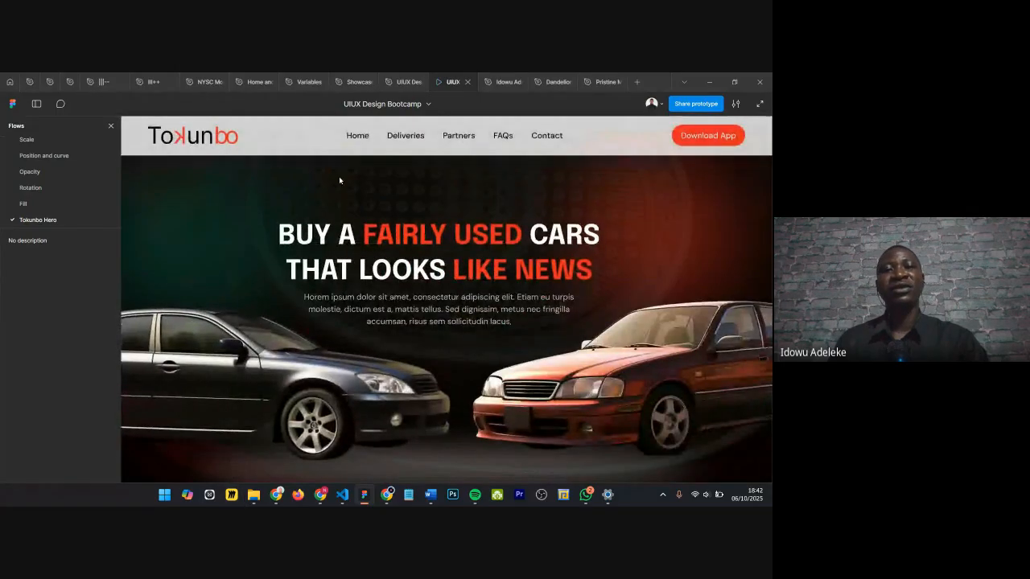
Step: Set the opacity of the tilted heading and paragraph in the first Tokunbo frame to 0%
left_click(400, 82)
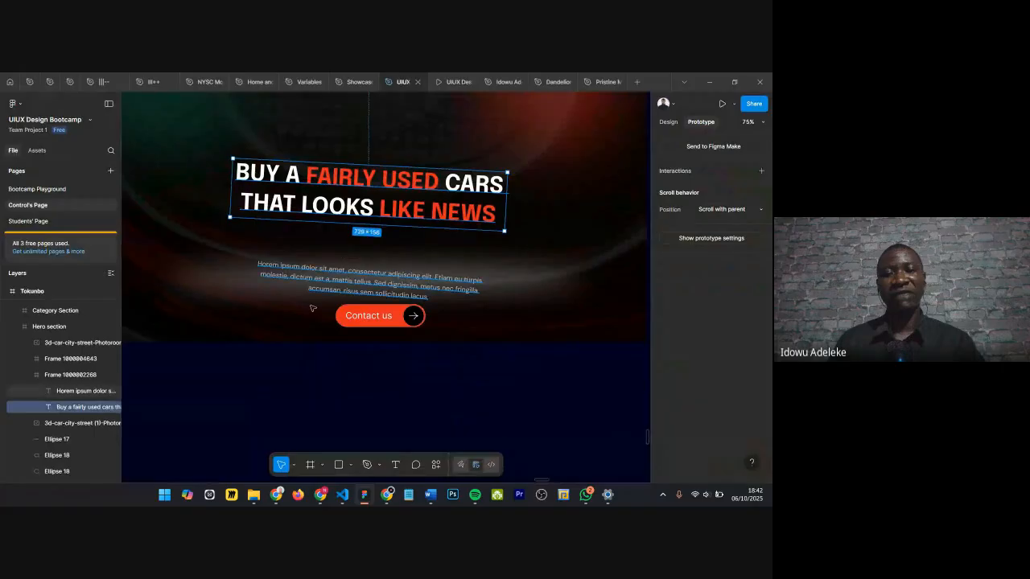
left_click(371, 286, "shift")
key("0")
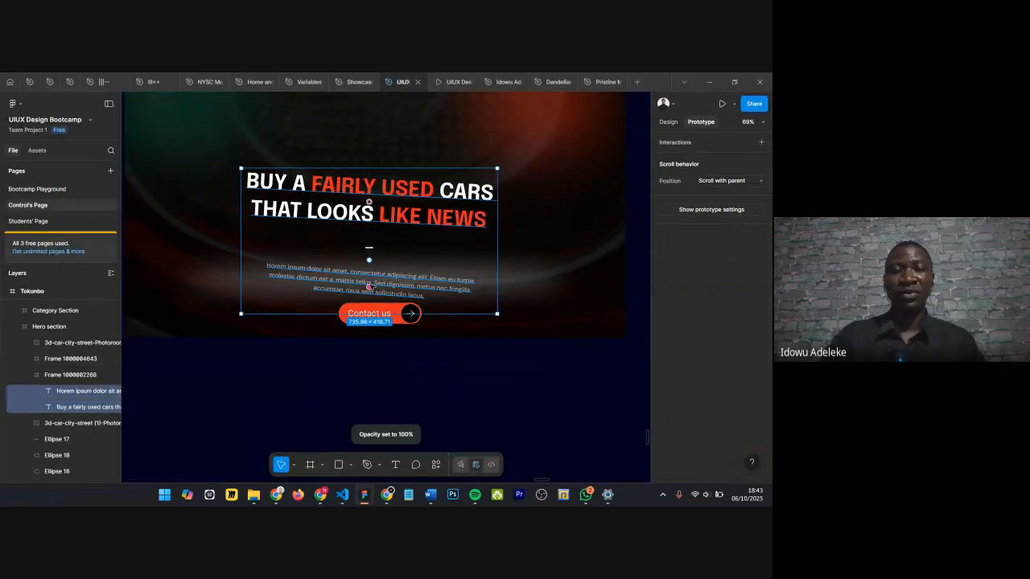
Step: Replay the Tokunbo Hero preview from the start several times to check how the tilted hero text animates in
left_click(439, 82)
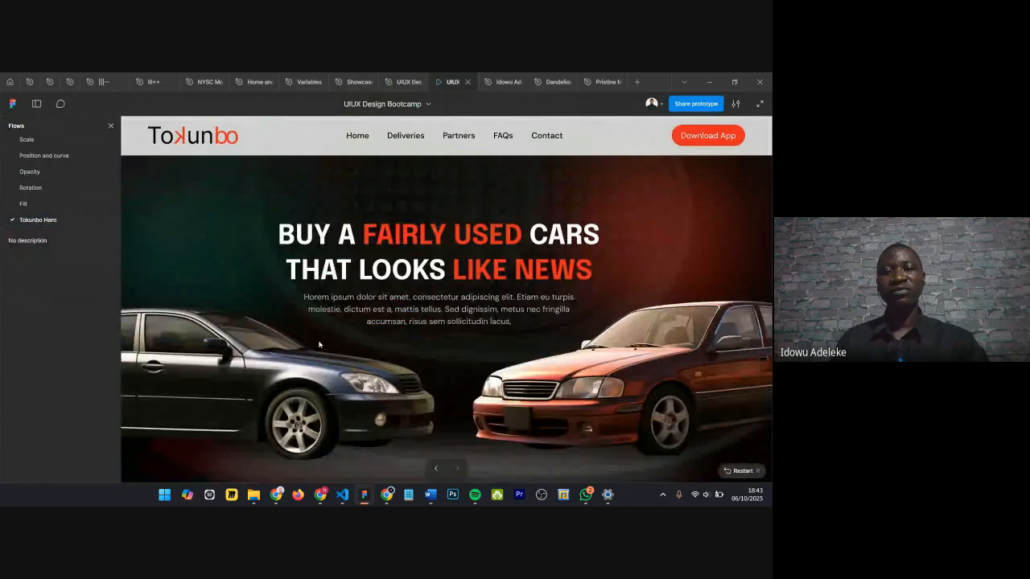
key("r")
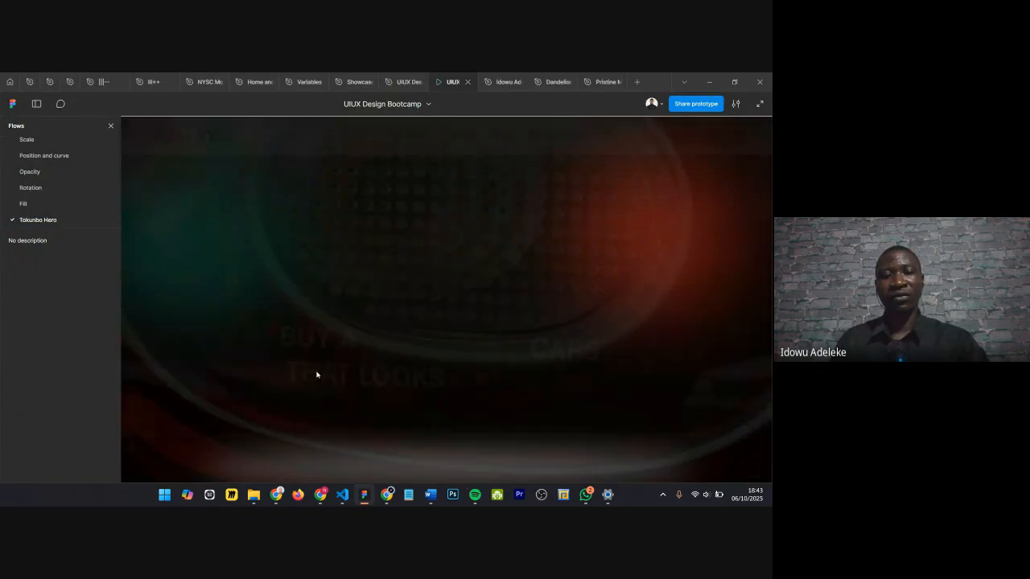
key("r")
key("r")
key("r")
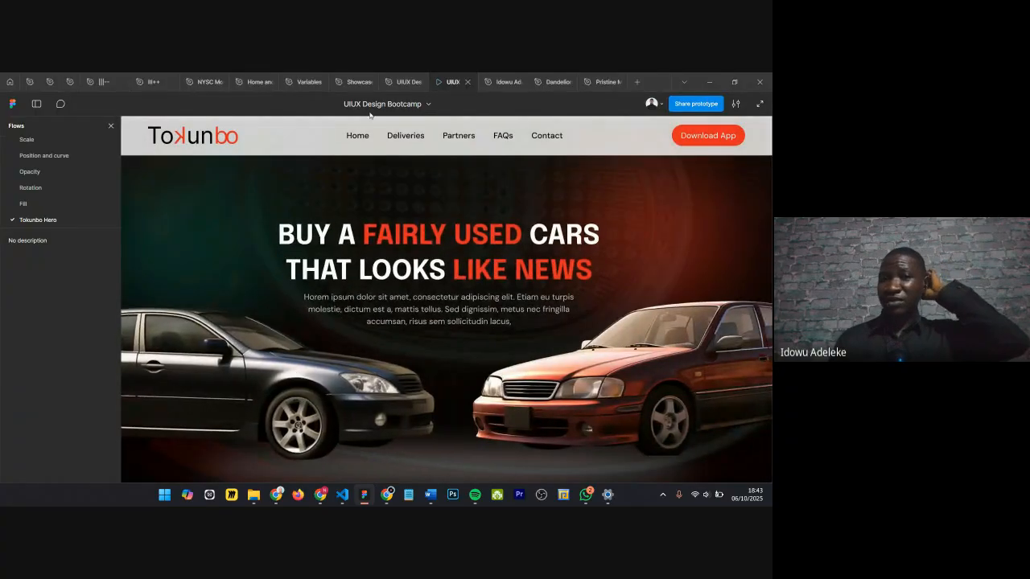
Step: Review the interaction settings linking the first Tokunbo frame to the second in the design
left_click(393, 81)
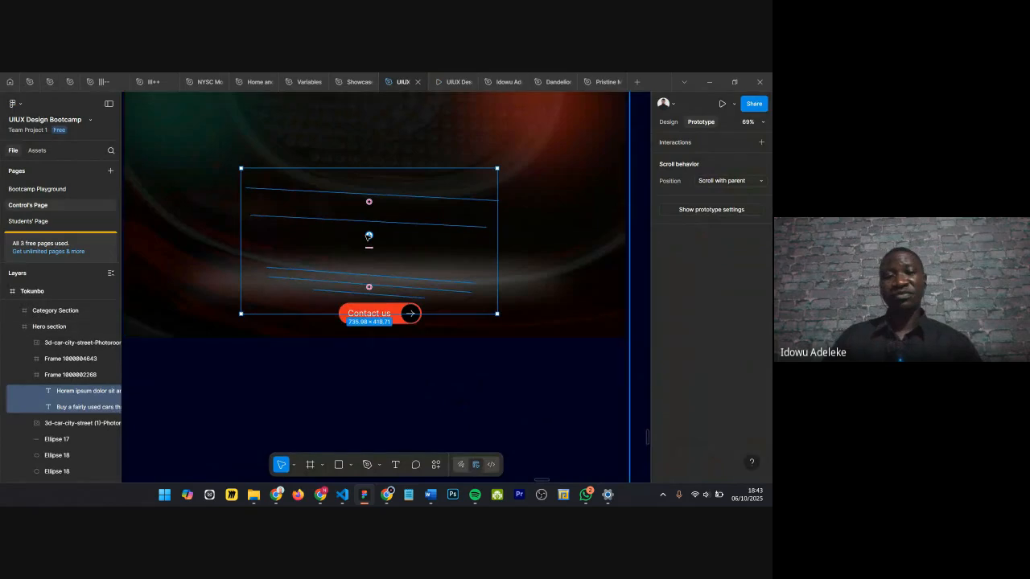
scroll(369, 240, "down", 5)
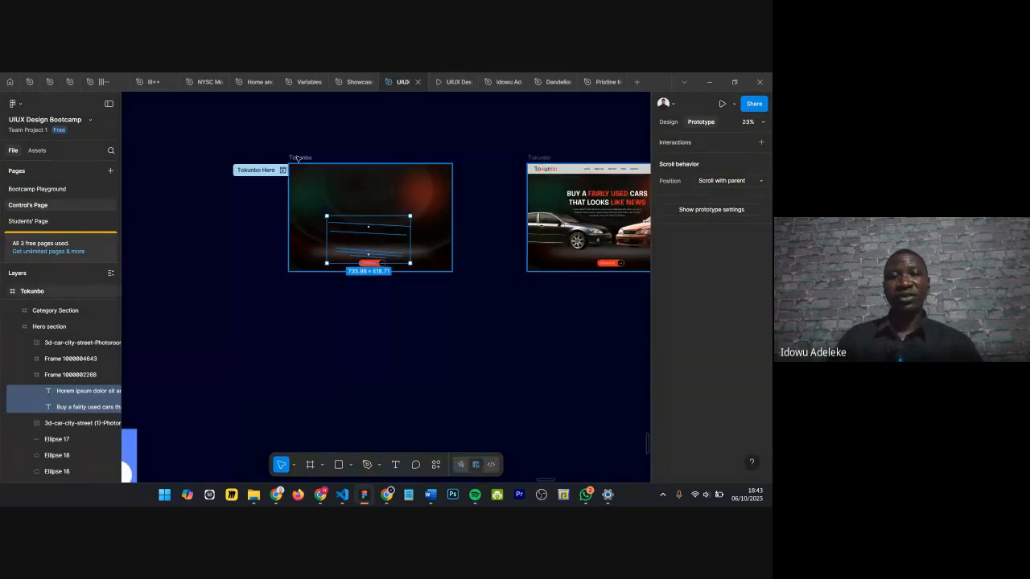
left_click(300, 158)
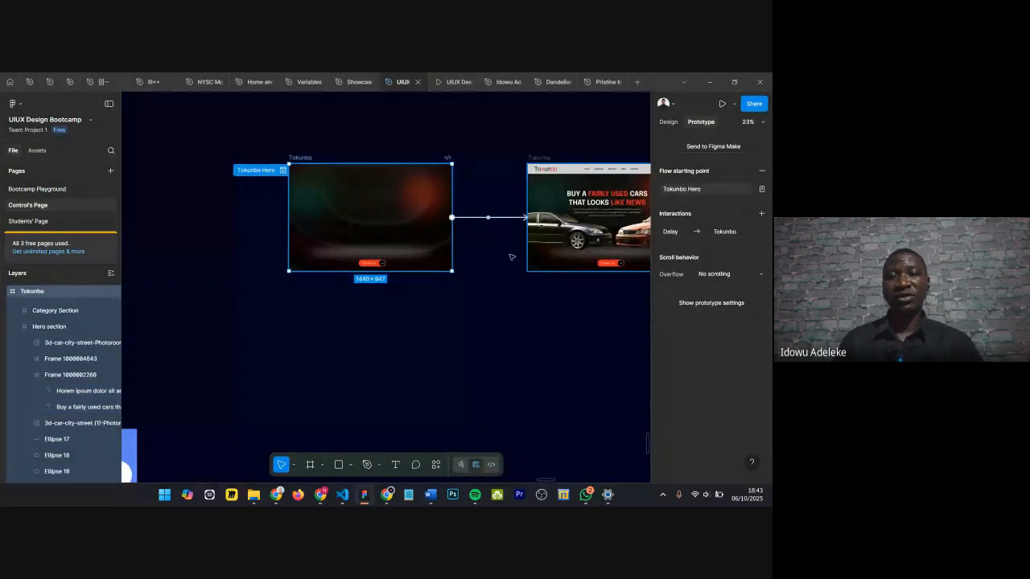
left_click(464, 218)
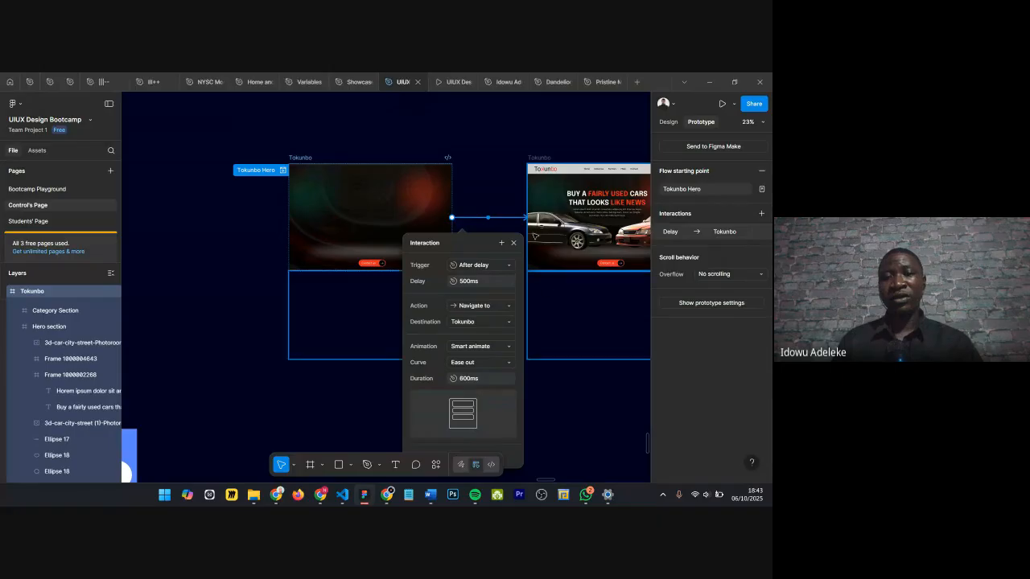
left_click(513, 242)
Step: Compare the hero layout of the first Tokunbo frame with that of the second
scroll(406, 201, "up", 3)
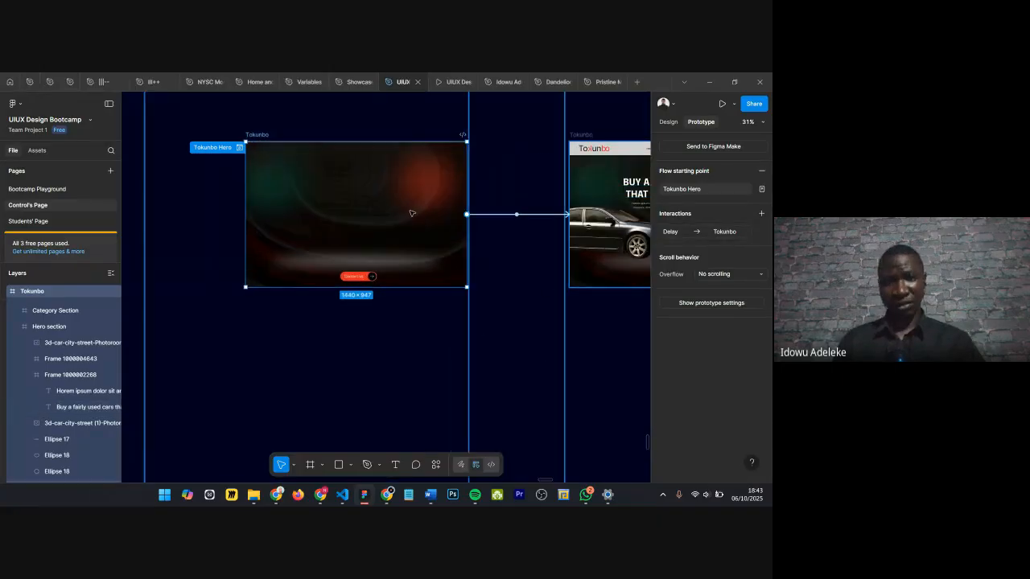
scroll(404, 270, "right", 5)
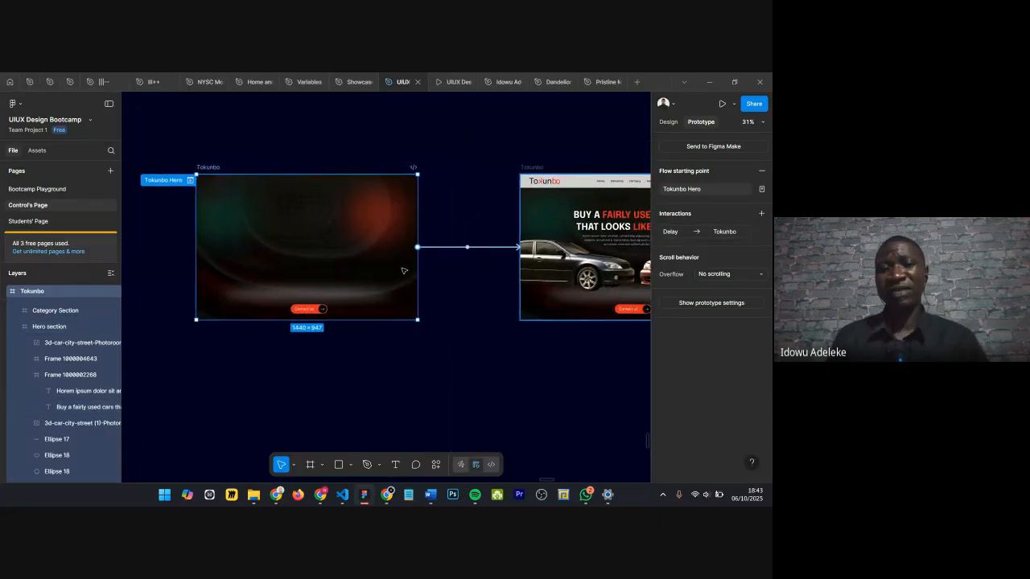
scroll(541, 220, "up", 5)
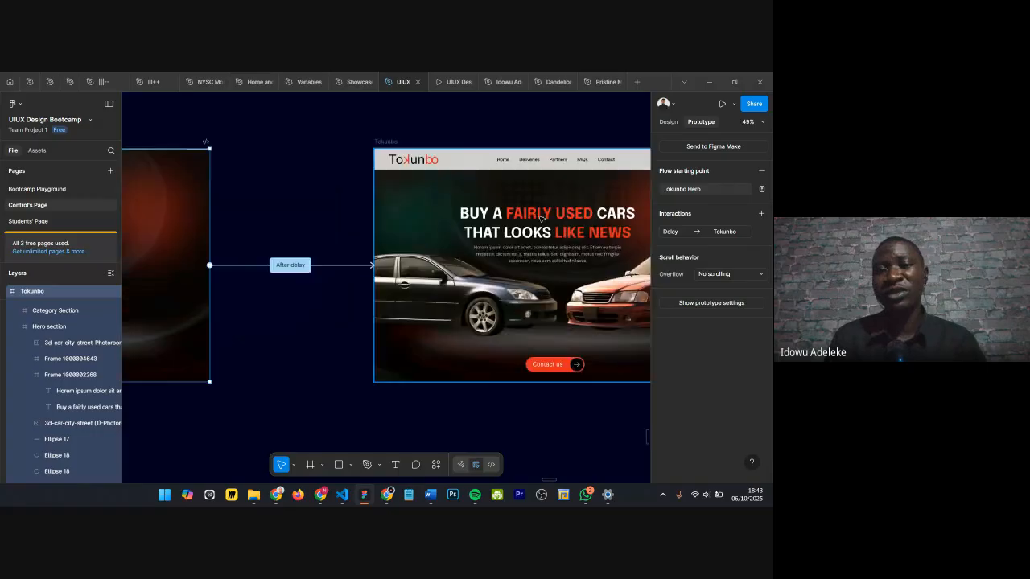
scroll(540, 219, "right", 2)
scroll(539, 262, "down", 6)
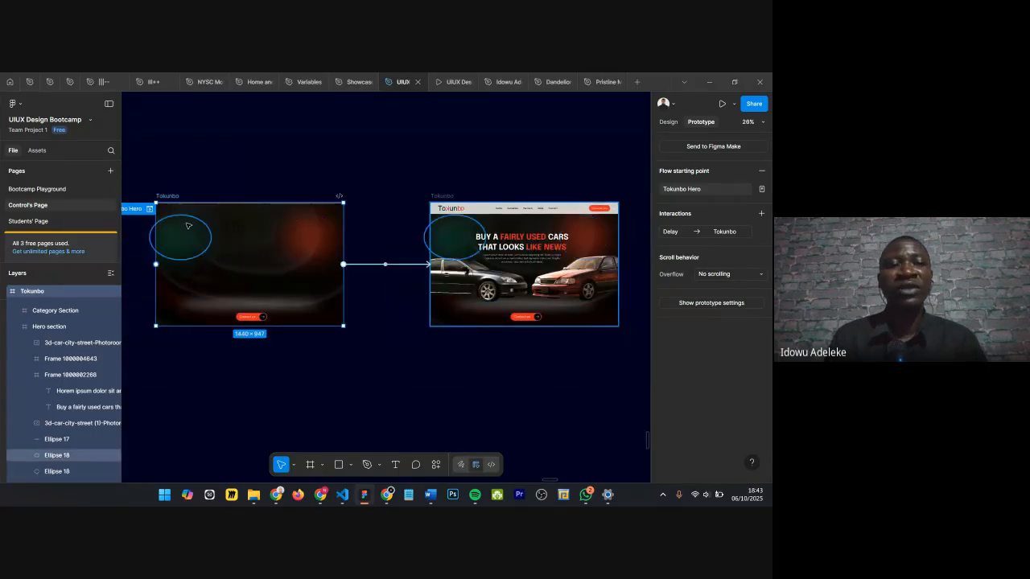
scroll(181, 233, "up", 3)
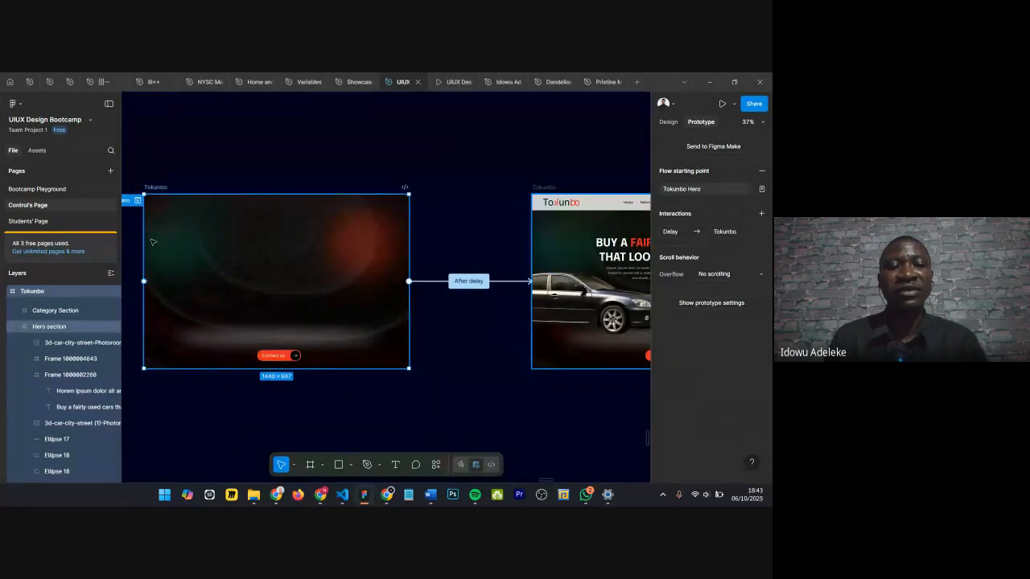
scroll(165, 277, "down", 2)
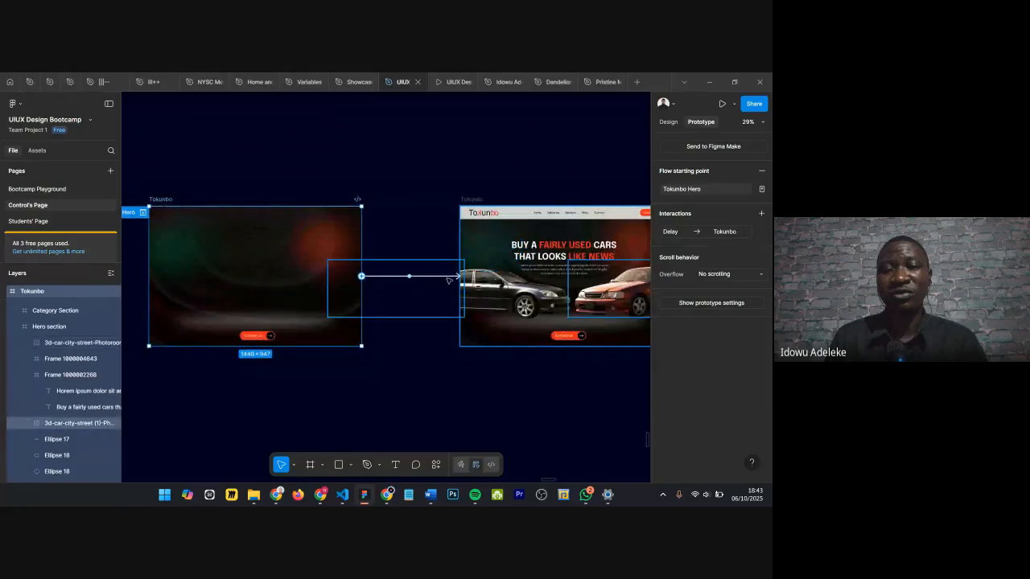
scroll(495, 271, "up", 3)
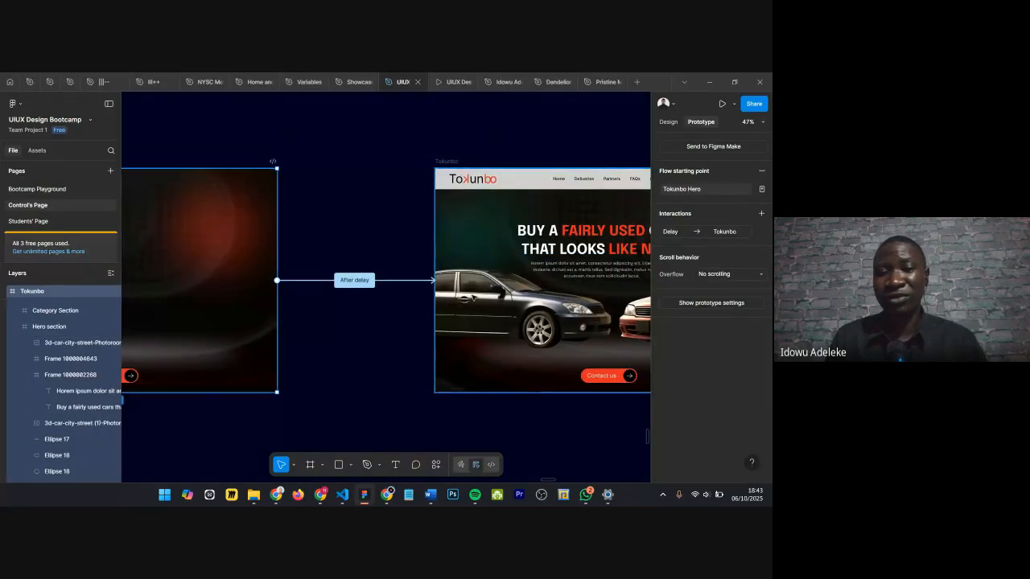
scroll(519, 277, "down", 4)
Step: Review the example artboards for scale, position, opacity, rotation and fill, and return to the Tokunbo frames
scroll(286, 279, "left", 4)
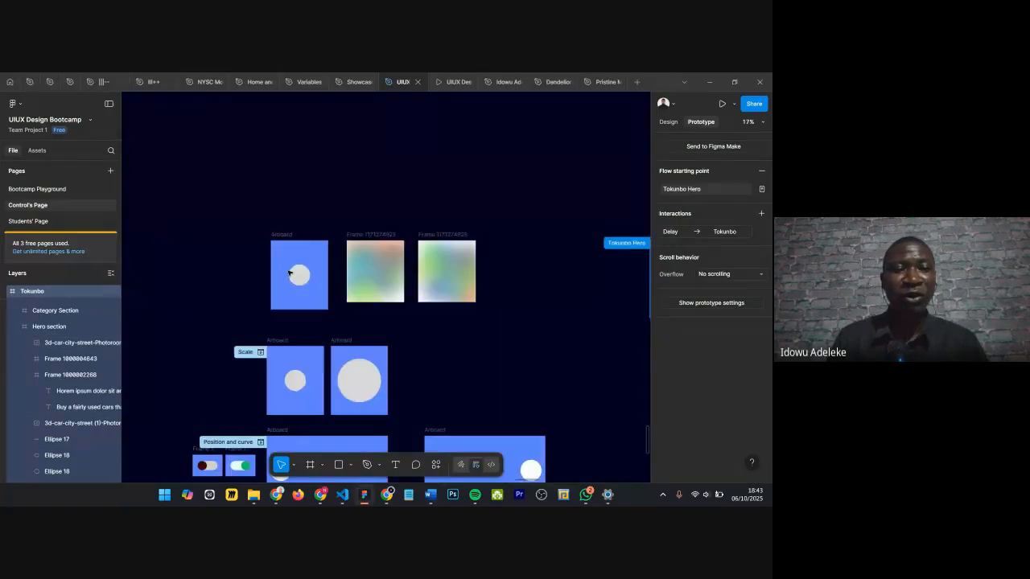
scroll(265, 306, "down", 3)
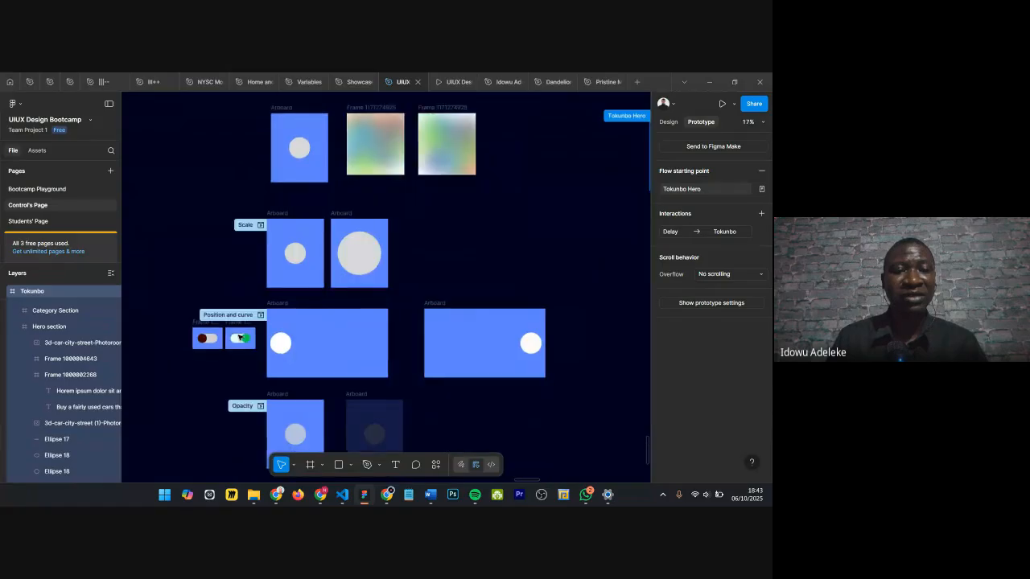
scroll(240, 338, "down", 3)
scroll(257, 334, "left", 3)
scroll(329, 311, "down", 3)
scroll(441, 227, "up", 5)
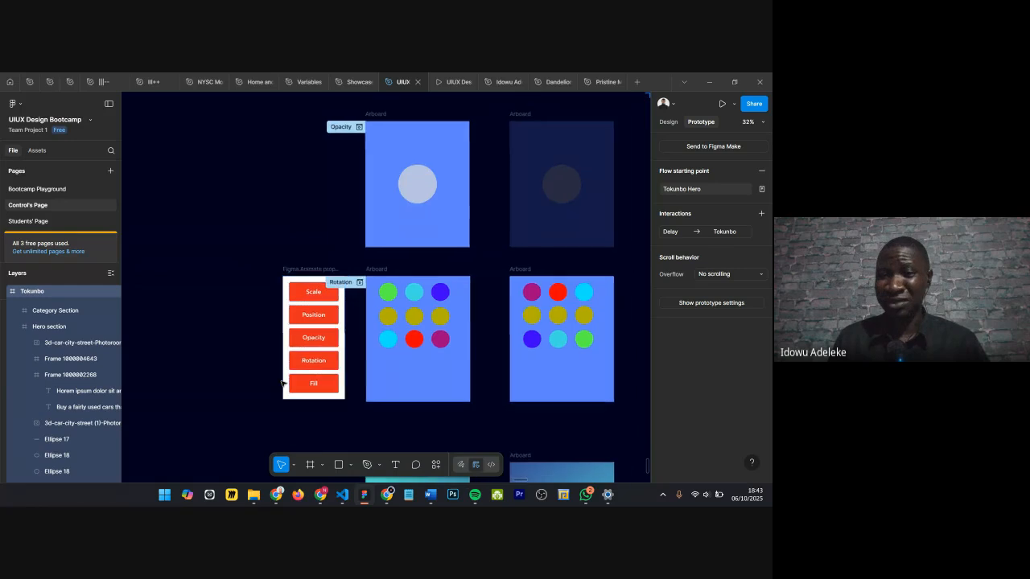
scroll(327, 375, "down", 10)
scroll(509, 195, "up", 10)
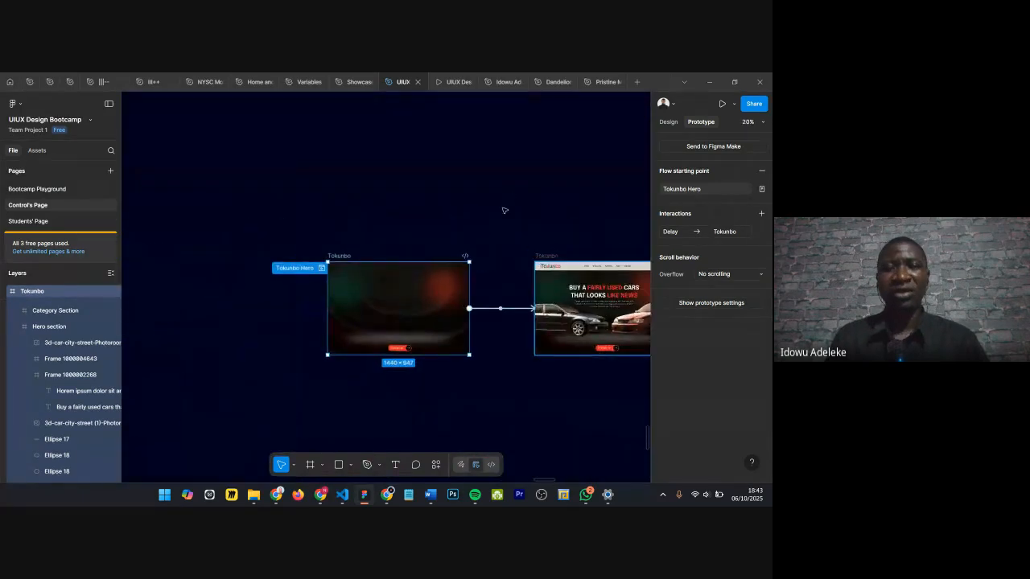
Step: Examine the background glows and the remaining visible elements of the first Tokunbo frame
left_click(422, 298)
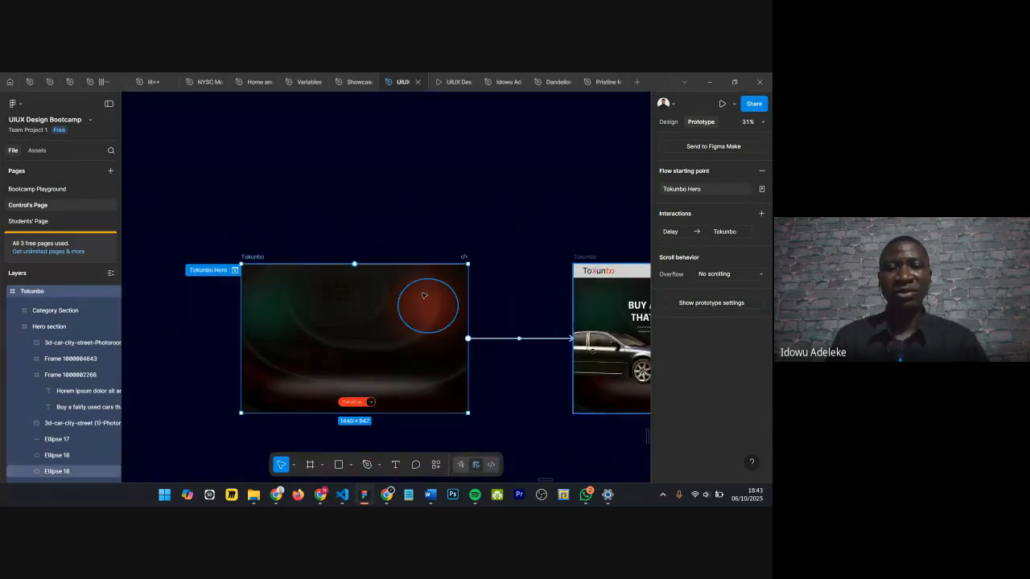
scroll(421, 294, "up", 4)
scroll(457, 288, "down", 4)
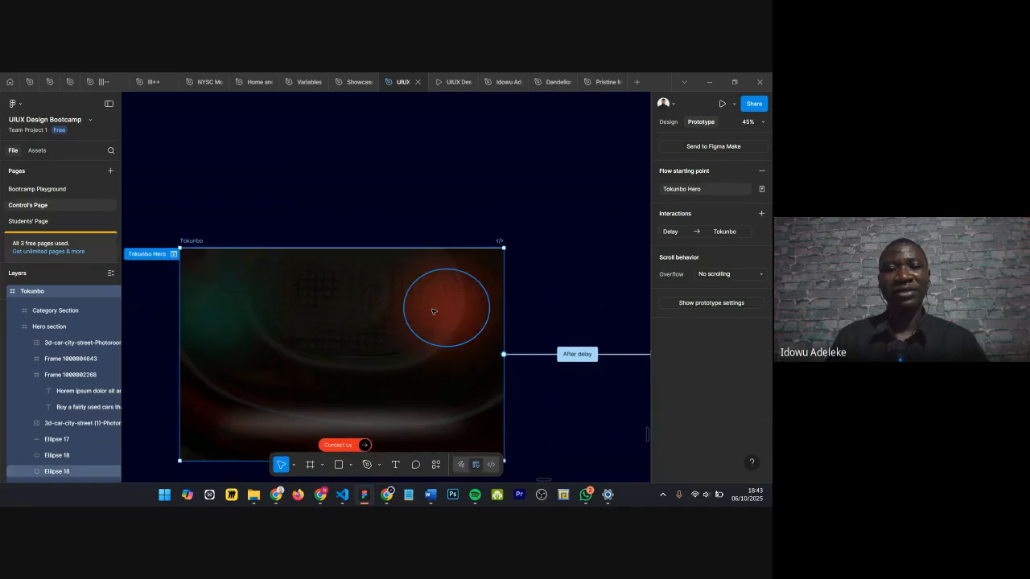
key("Escape")
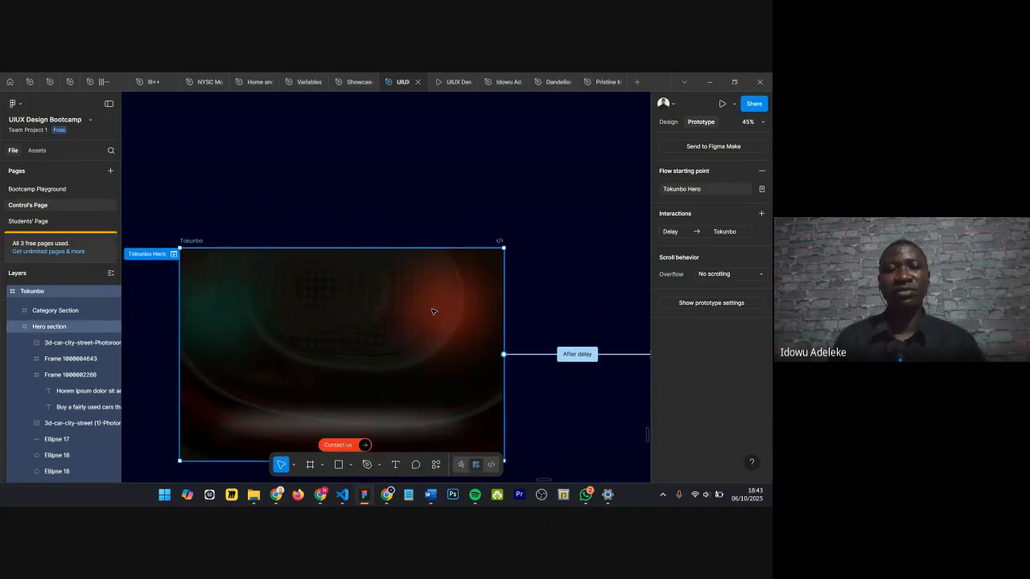
key("Escape")
scroll(432, 308, "down", 1)
scroll(257, 329, "up", 3)
scroll(338, 290, "down", 4)
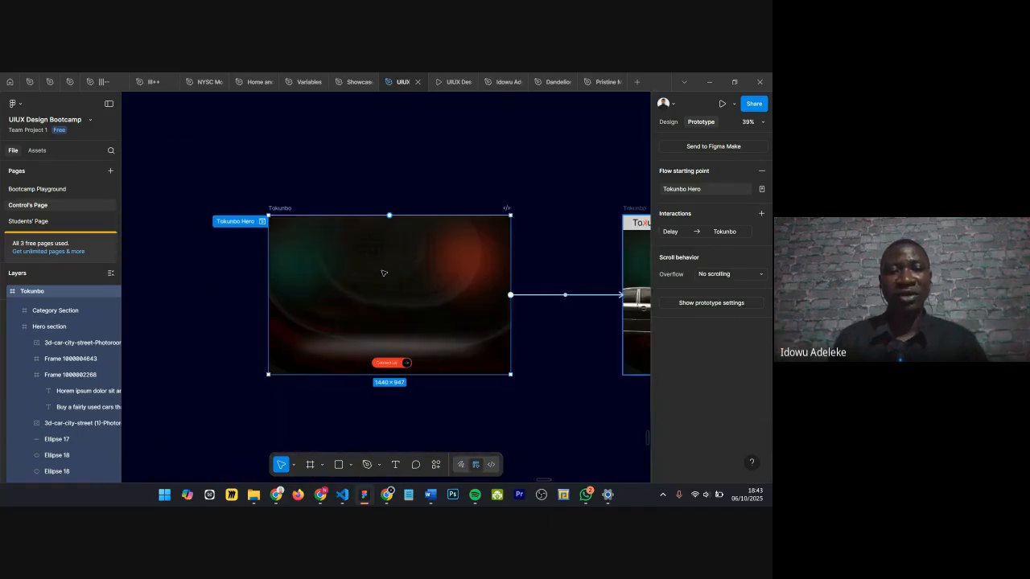
scroll(407, 278, "up", 2)
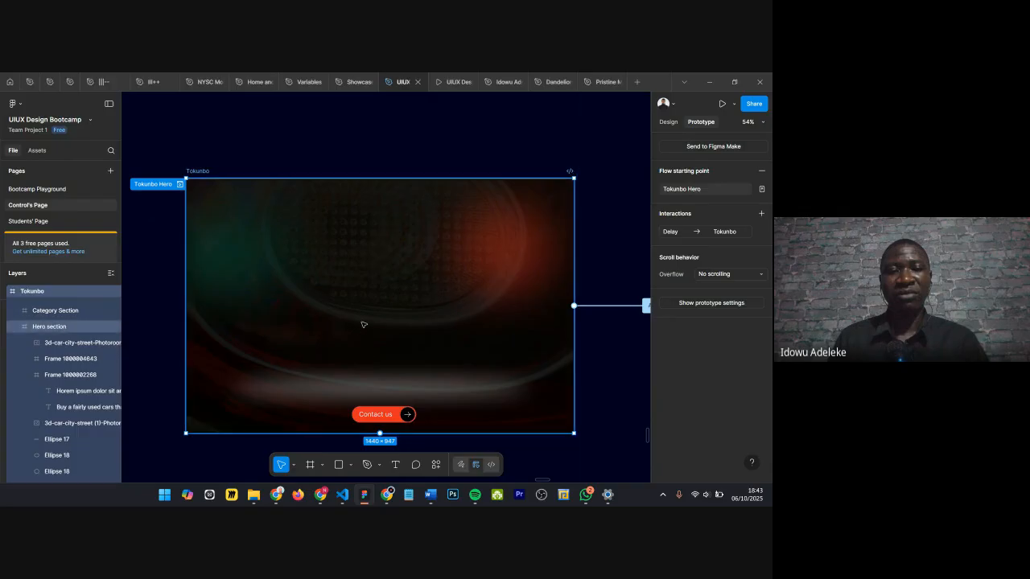
scroll(363, 325, "down", 2)
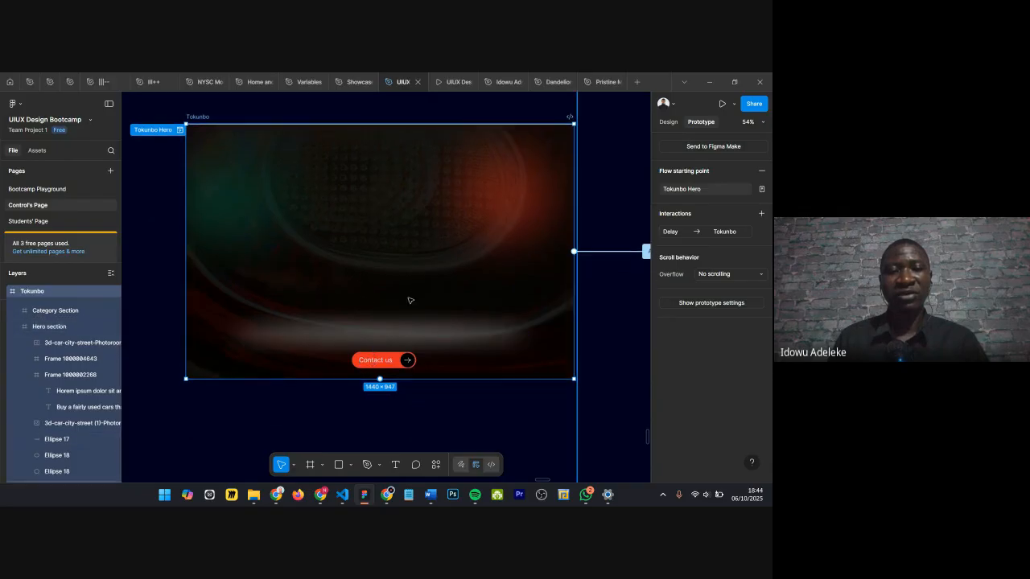
Step: Select the whole Contact us button in the first Tokunbo frame and check the button's place in the Tokunbo Hero preview
double_click(375, 359)
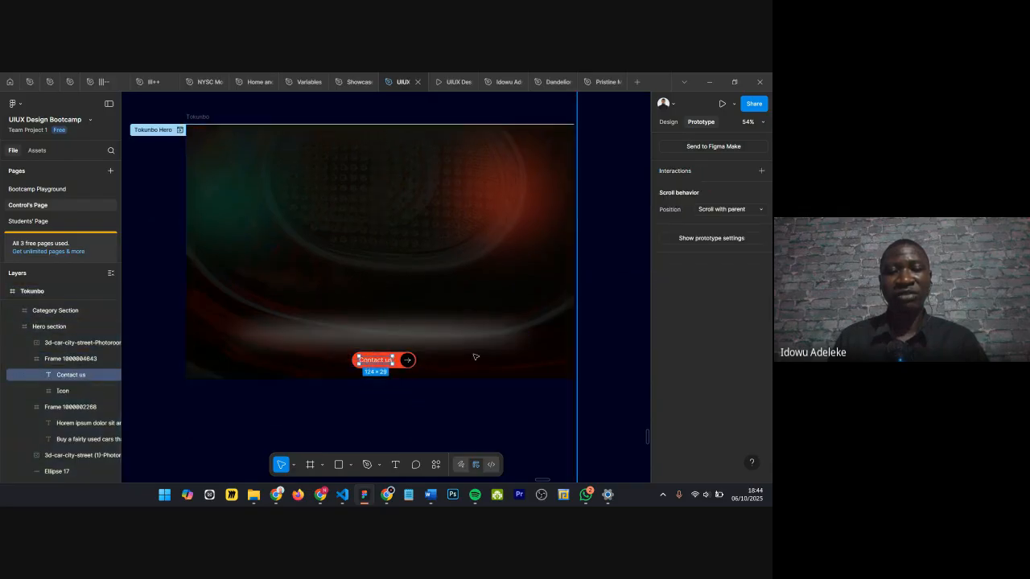
scroll(475, 357, "up", 4)
key("Escape")
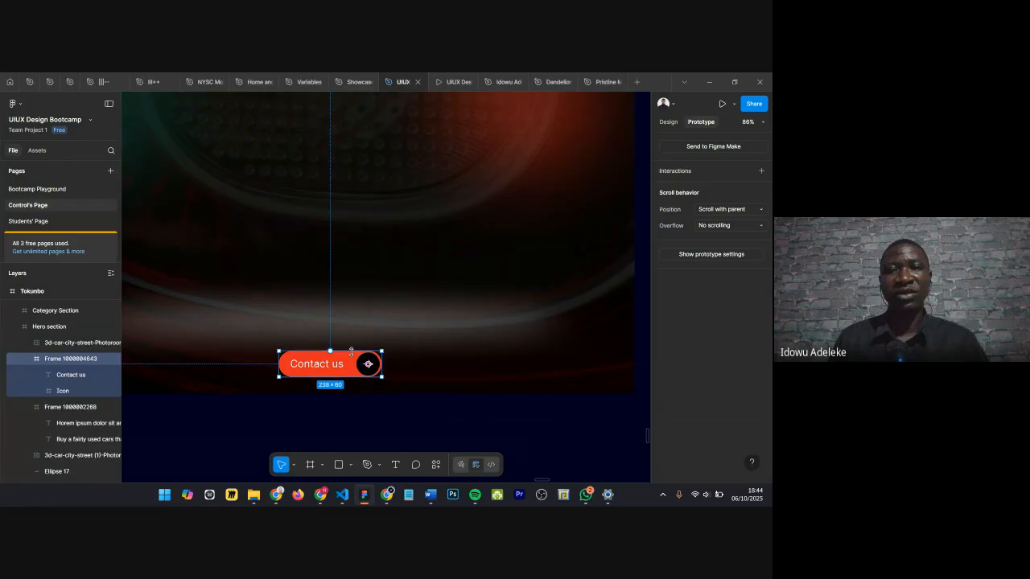
left_click(441, 84)
scroll(440, 287, "down", 1)
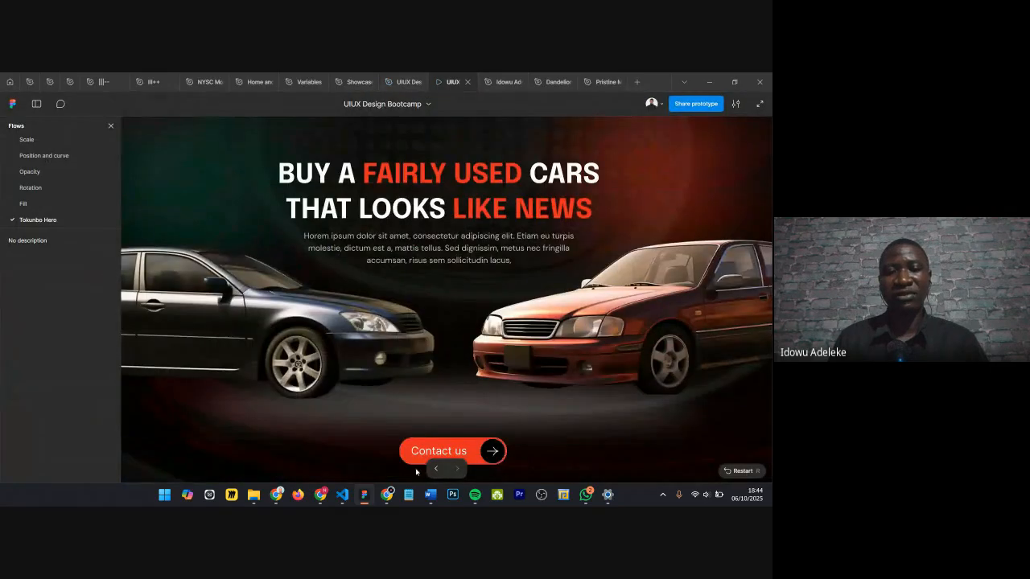
scroll(414, 409, "up", 1)
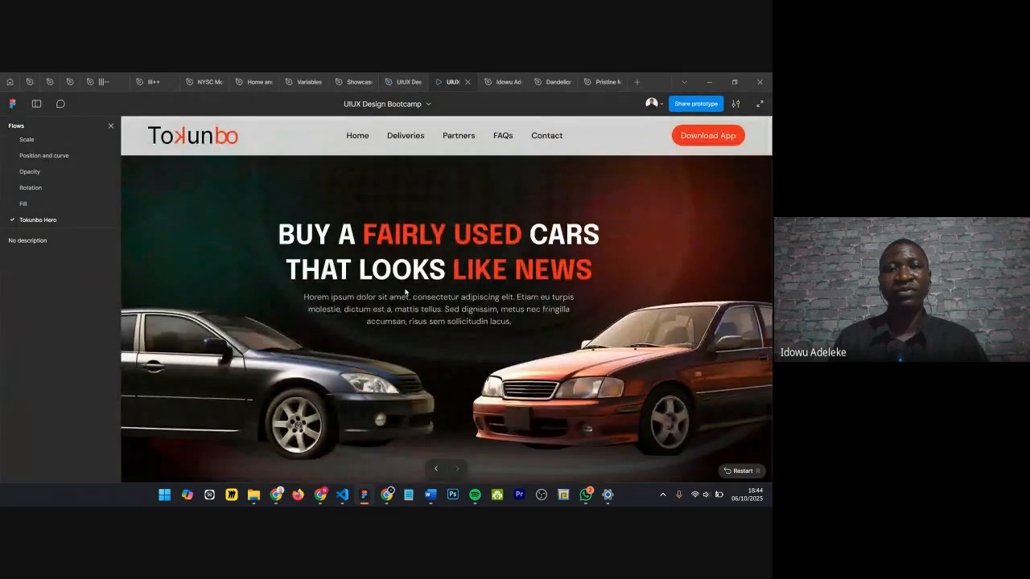
Step: Move the Contact us button in the first Tokunbo frame up about 180 px
left_click(403, 81)
scroll(366, 344, "down", 1)
key("shift+Down")
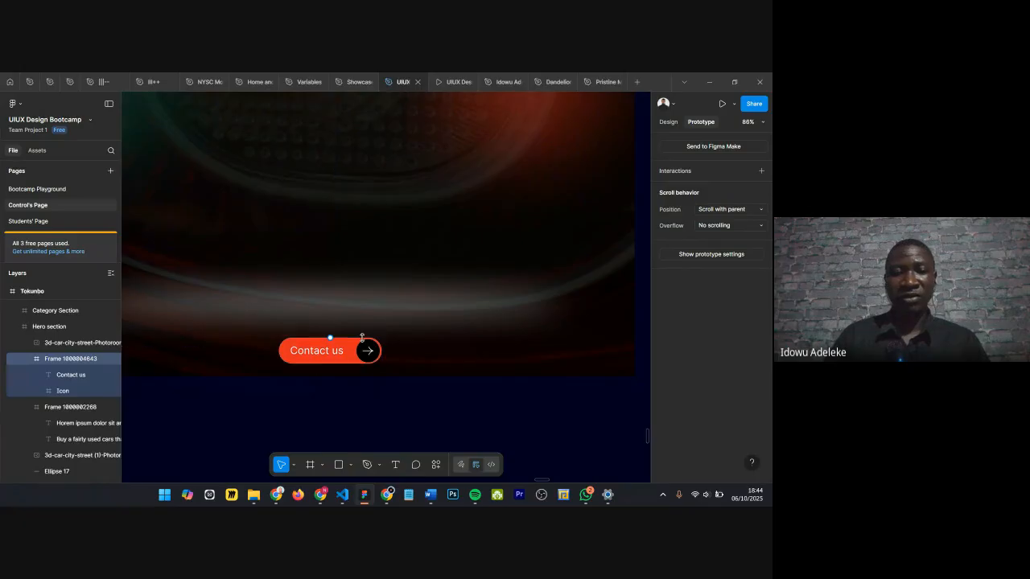
key("shift+Down")
key("shift+Down")
key("shift+Down")
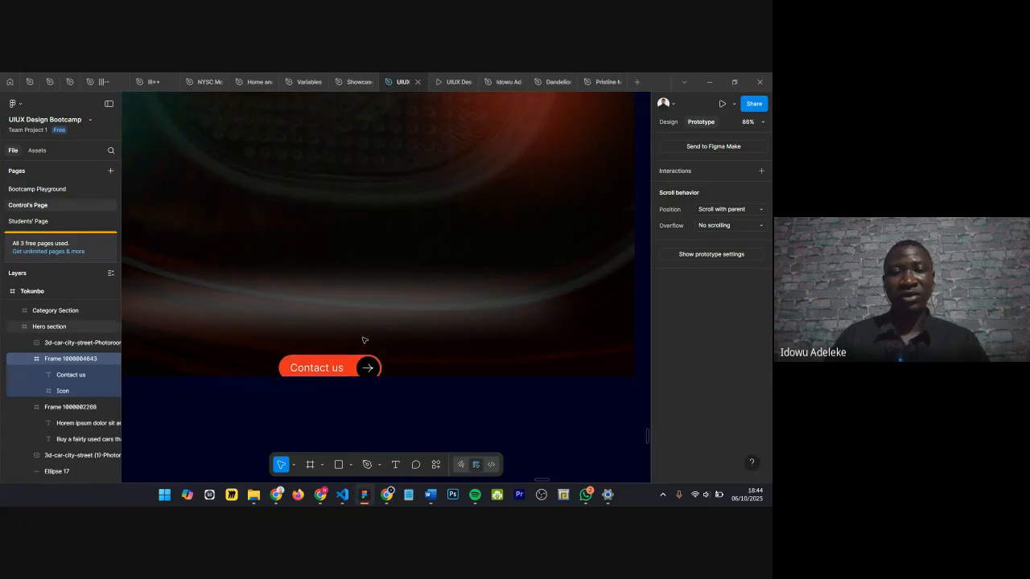
key("shift+Up")
key("shift+Up")
key("shift+Up")
key("shift+Up")
key("shift+Up")
key("shift+Up")
key("shift+Up")
key("shift+Up")
key("shift+Up")
key("shift+Up")
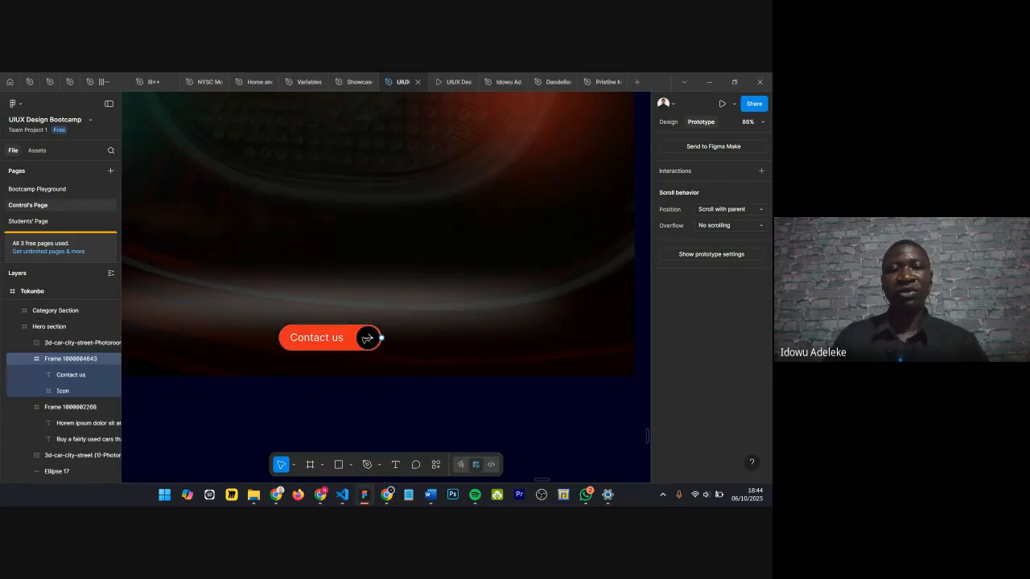
key("shift+Up")
key("shift+Up")
key("shift+Up")
key("shift+Up")
key("shift+Up")
key("shift+Up")
key("shift+Down")
key("shift+Down")
key("shift+Down")
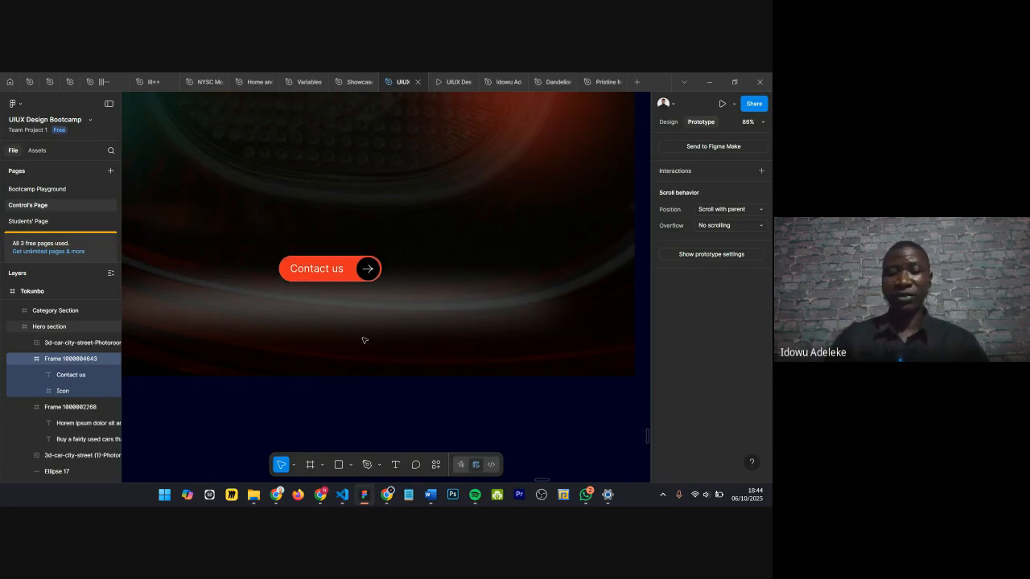
Step: Set the opacity of the Contact us button in the first Tokunbo frame to 0%
key("0")
key("0")
scroll(351, 275, "up", 3)
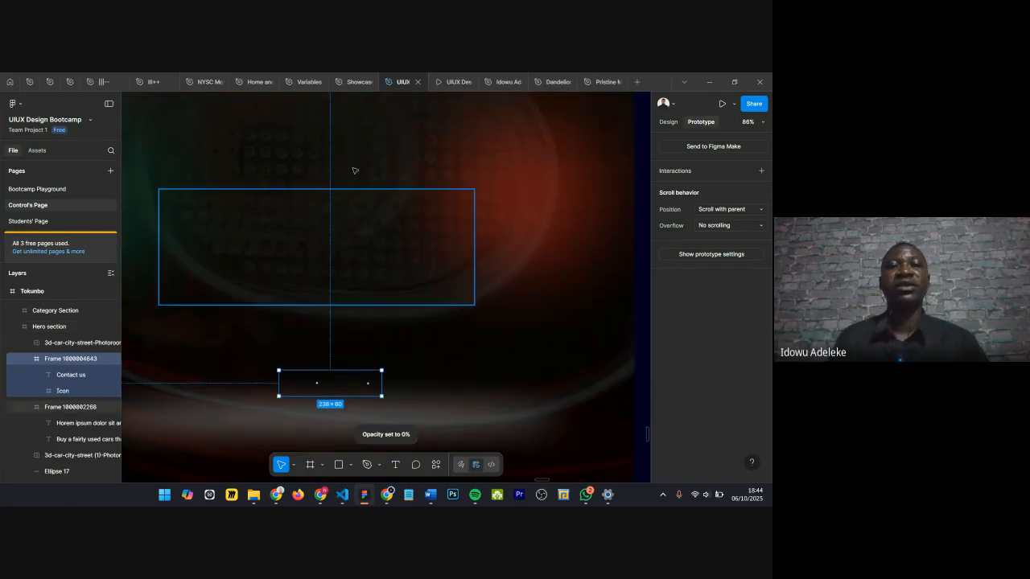
Step: Scale the Tokunbo Hero preview to Fit width and height and replay the flow from its start
left_click(442, 85)
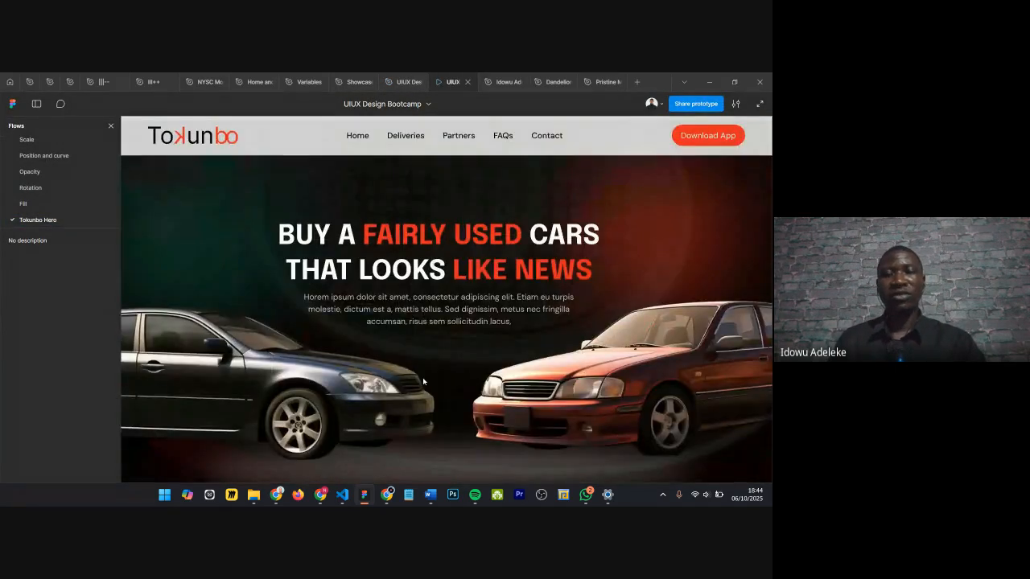
left_click(737, 103)
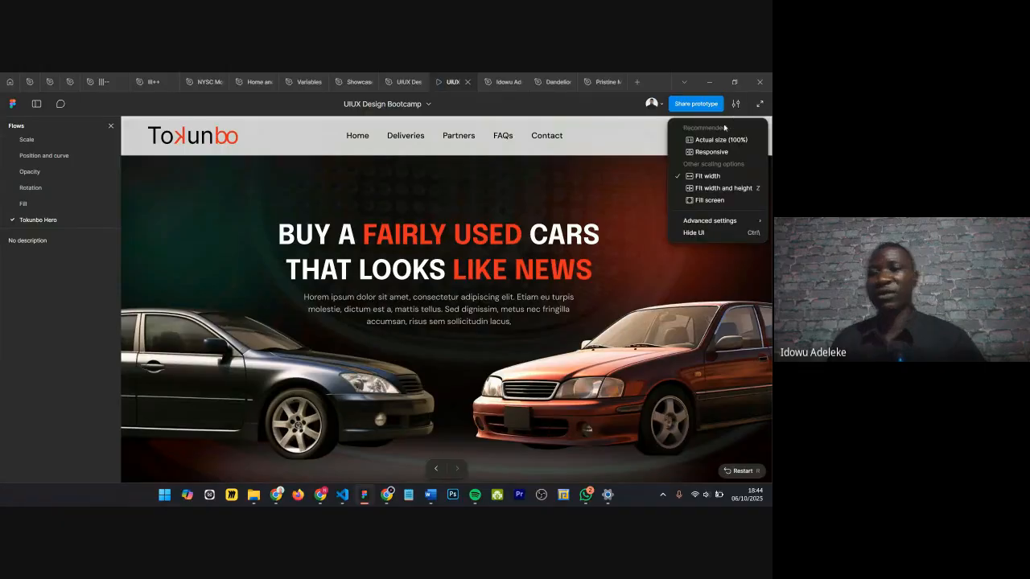
left_click(695, 190)
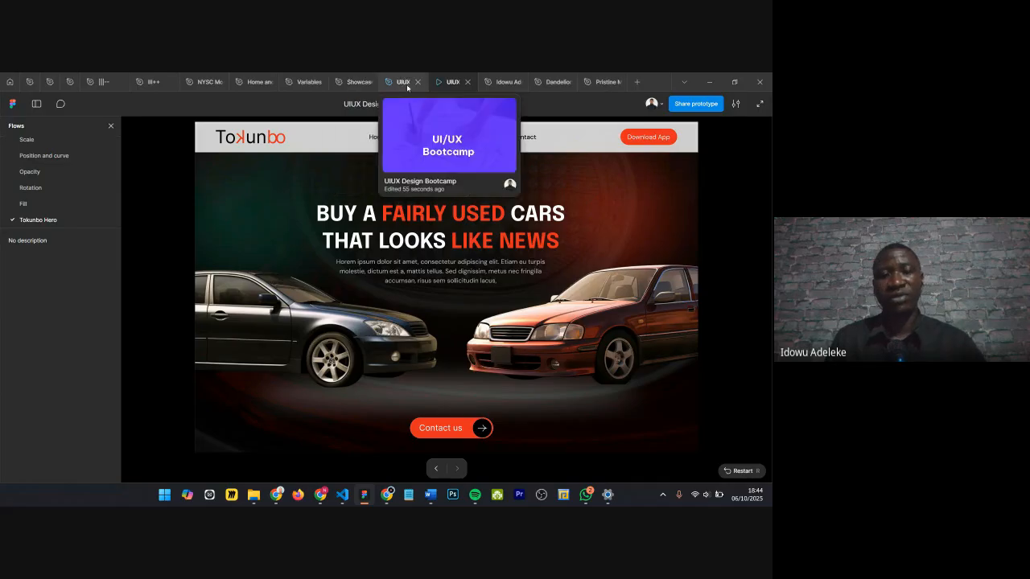
key("r")
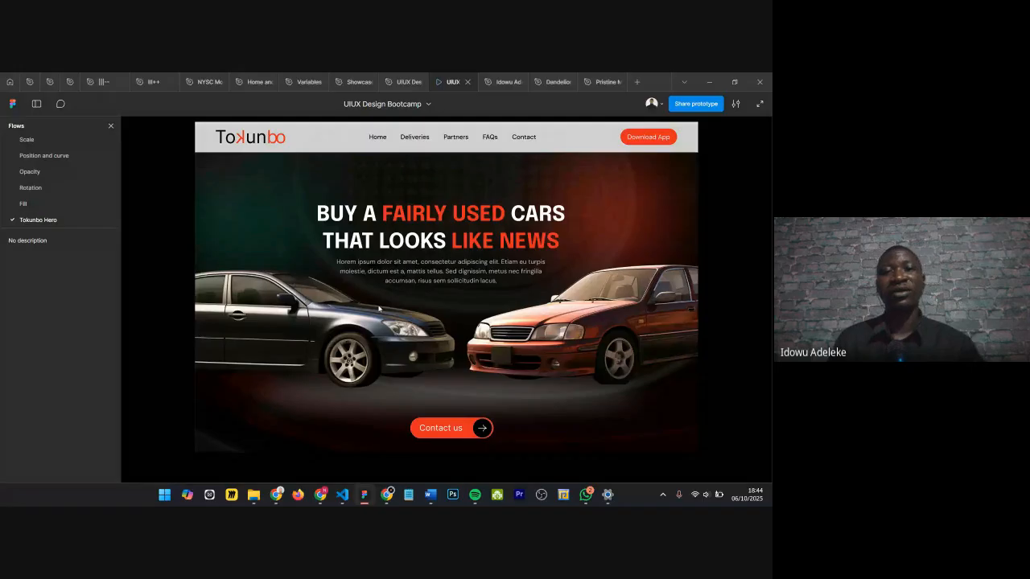
Step: Review the After delay and Smart animate settings of the interaction leading from the first Tokunbo frame to the second
key("ctrl+shift+Tab")
scroll(361, 281, "down", 5)
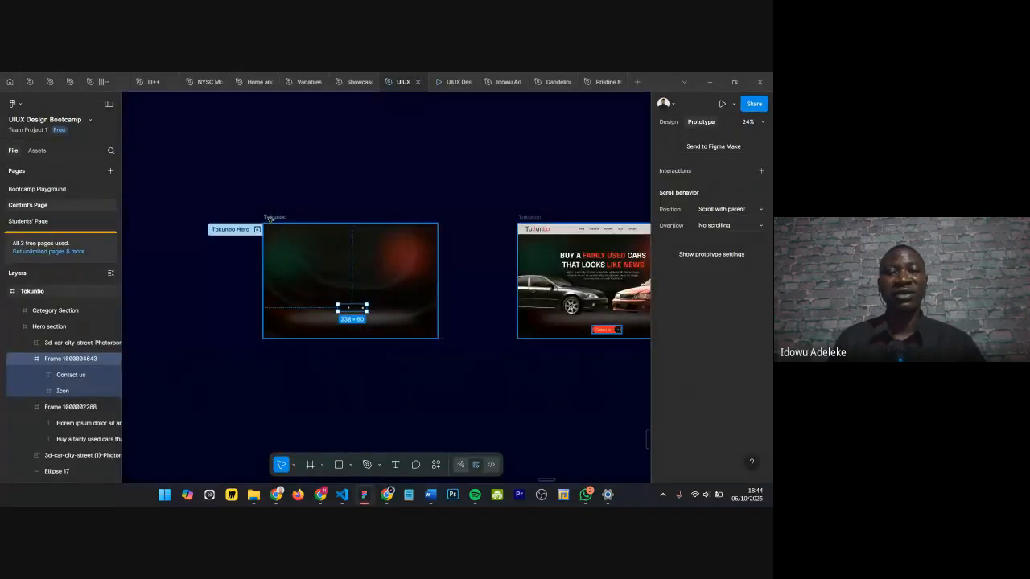
left_click(271, 217)
left_click_drag(437, 280, 519, 281)
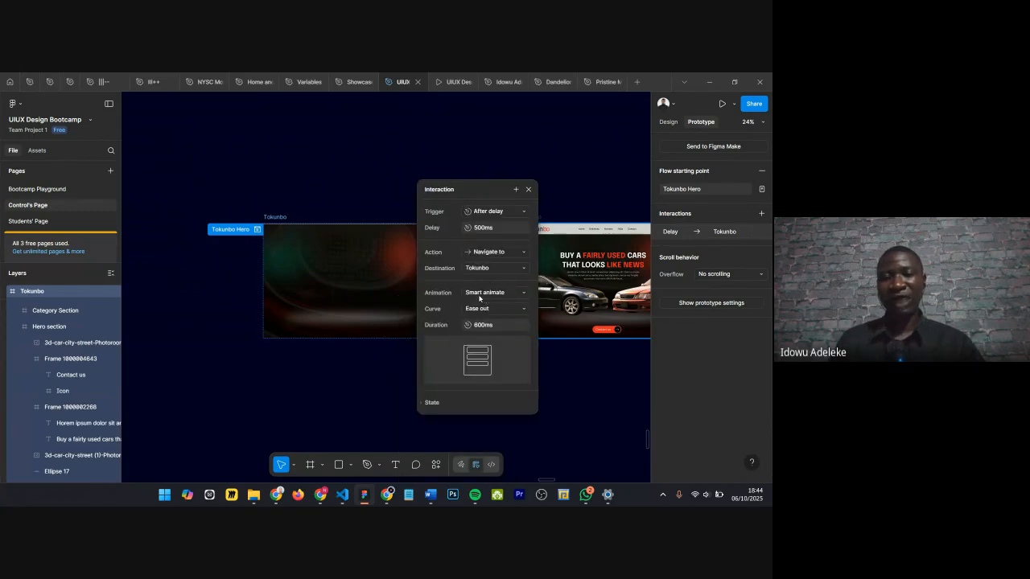
scroll(253, 250, "right", 5)
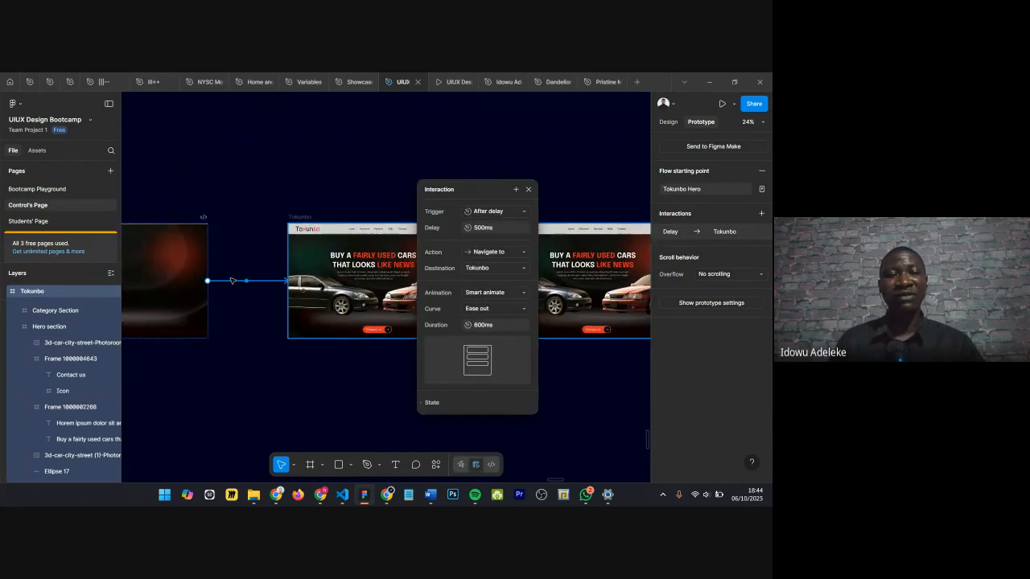
scroll(231, 280, "left", 3)
scroll(313, 265, "up", 2)
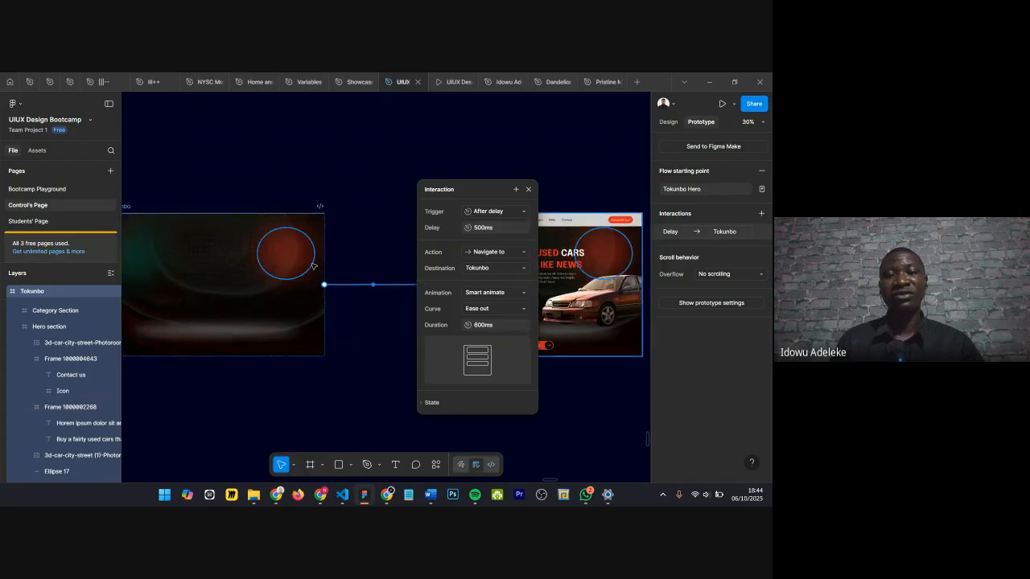
scroll(314, 266, "left", 2)
scroll(313, 266, "down", 1)
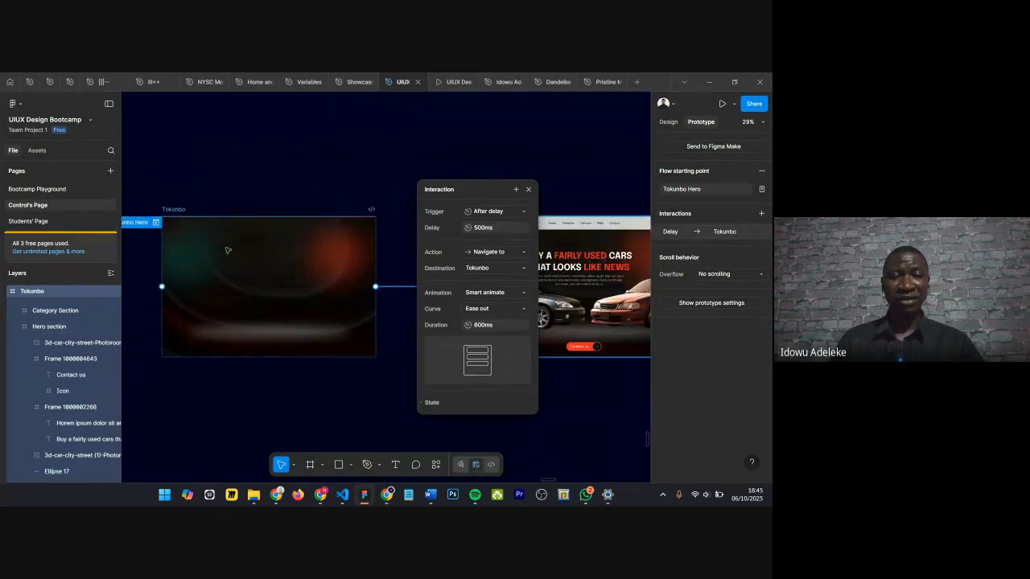
scroll(241, 245, "down", 2)
left_click(528, 189)
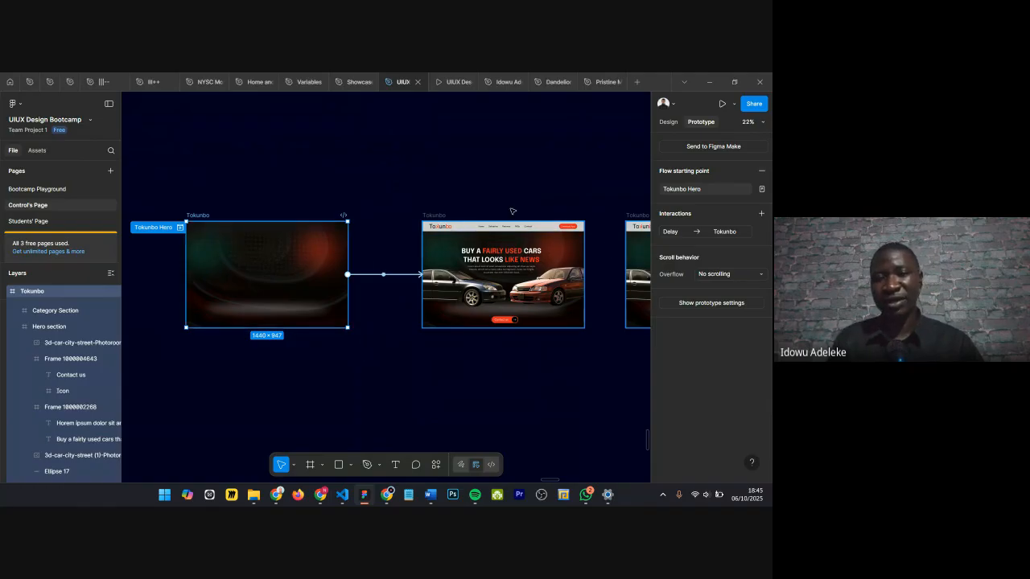
Step: Set the Smart animate duration between the first and second Tokunbo frames to 900 ms and play the Tokunbo Hero preview
scroll(370, 277, "up", 3)
left_click(378, 278)
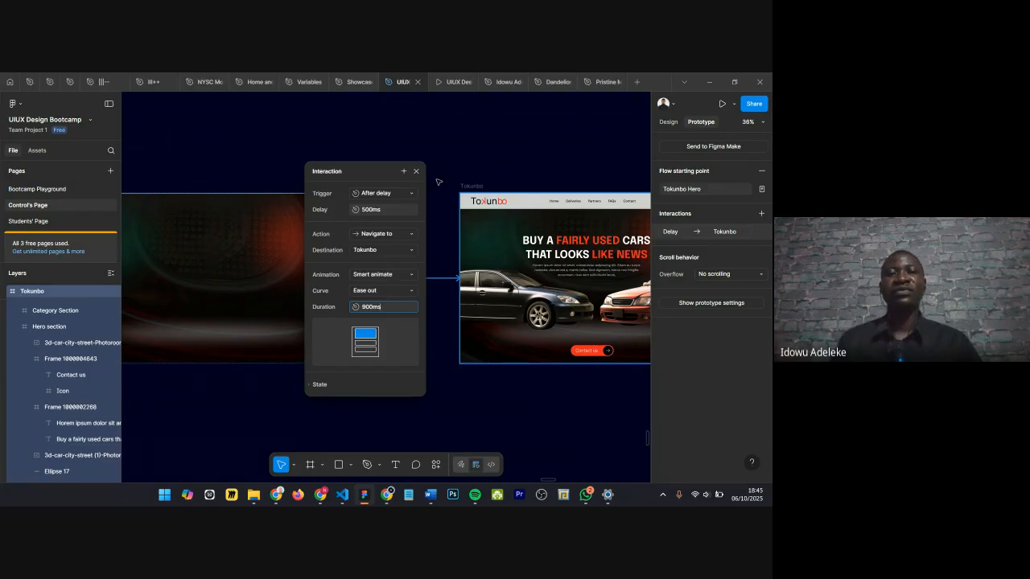
key("Escape")
left_click(441, 83)
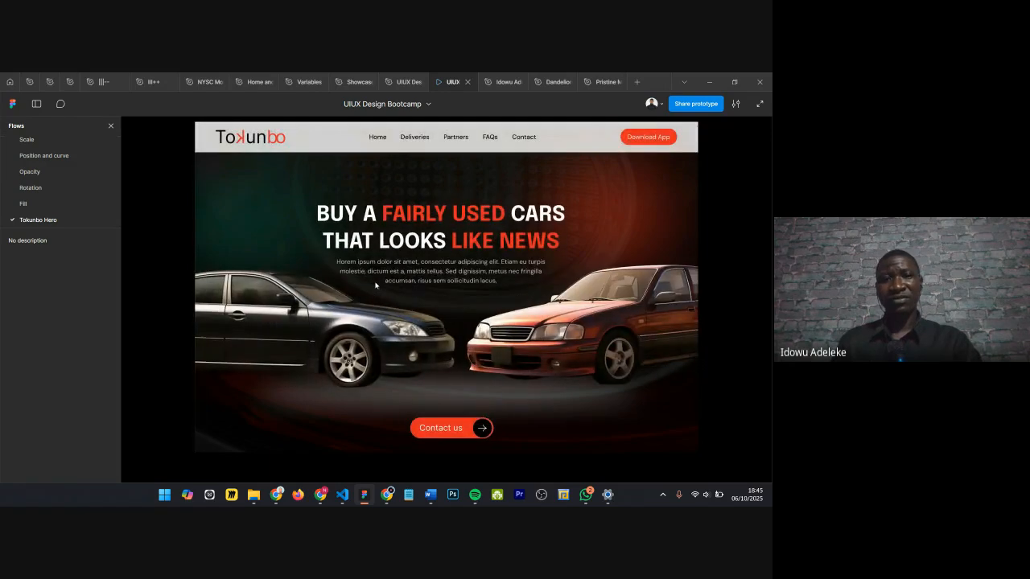
Step: Examine the Hero section layers of the first Tokunbo frame and locate the hidden Contact us button
left_click(394, 81)
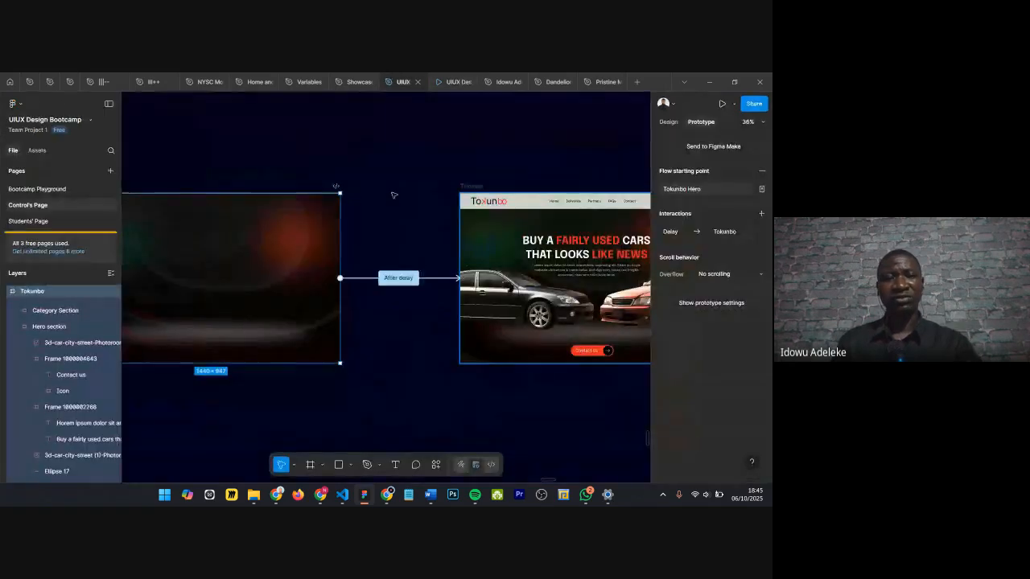
scroll(318, 359, "left", 2)
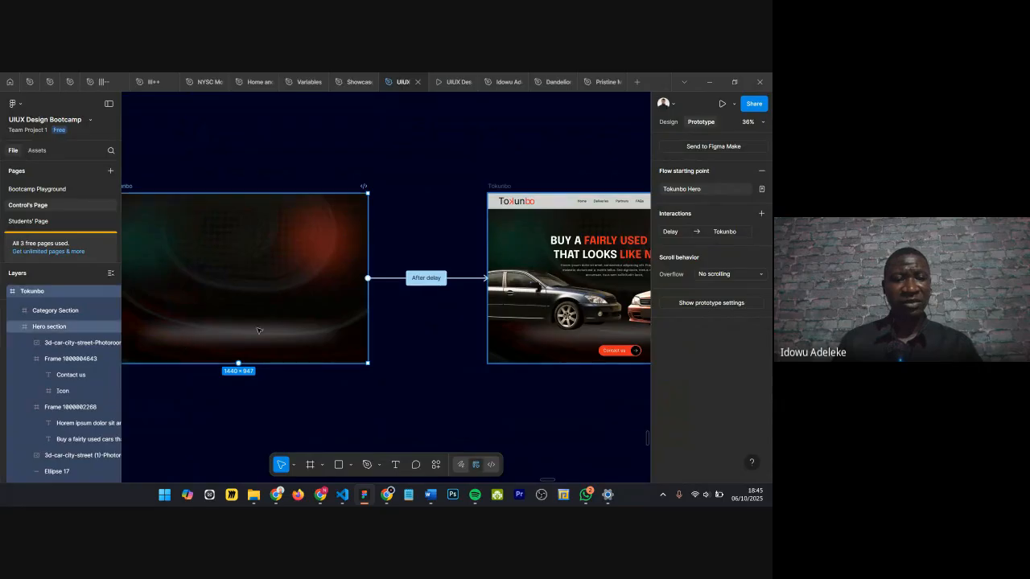
scroll(288, 328, "down", 1)
scroll(225, 350, "up", 3)
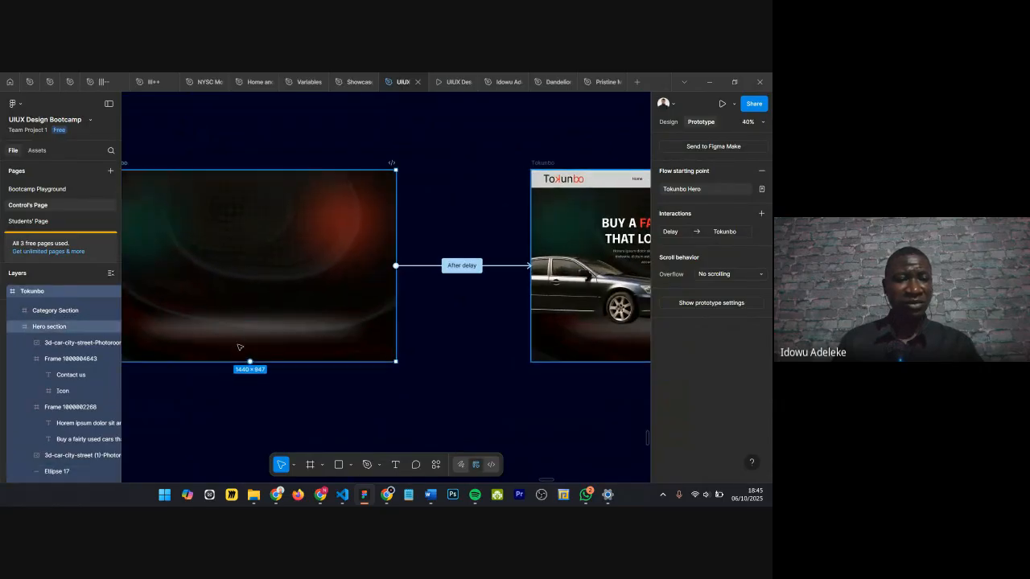
scroll(32, 354, "down", 2)
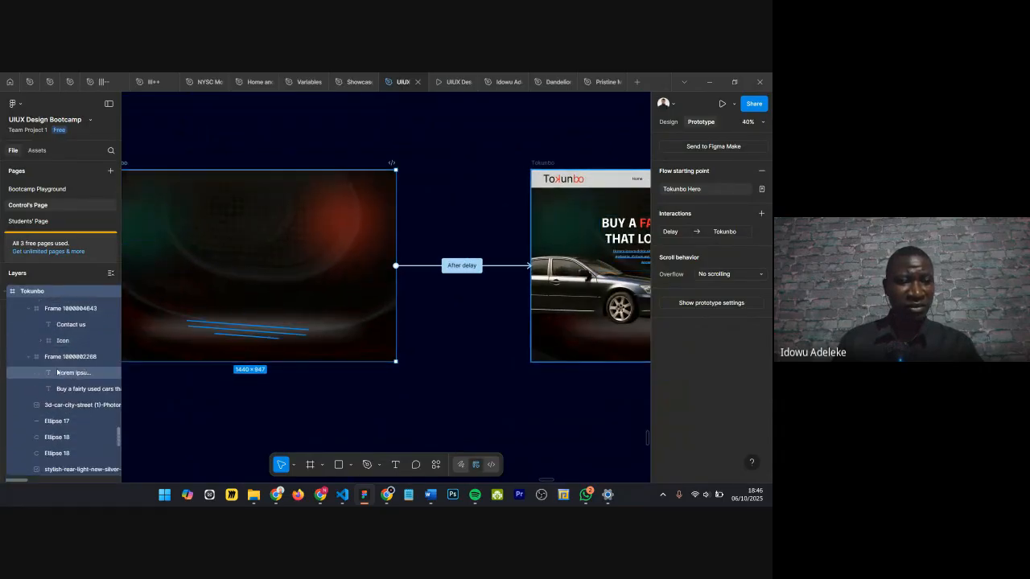
scroll(49, 378, "up", 3)
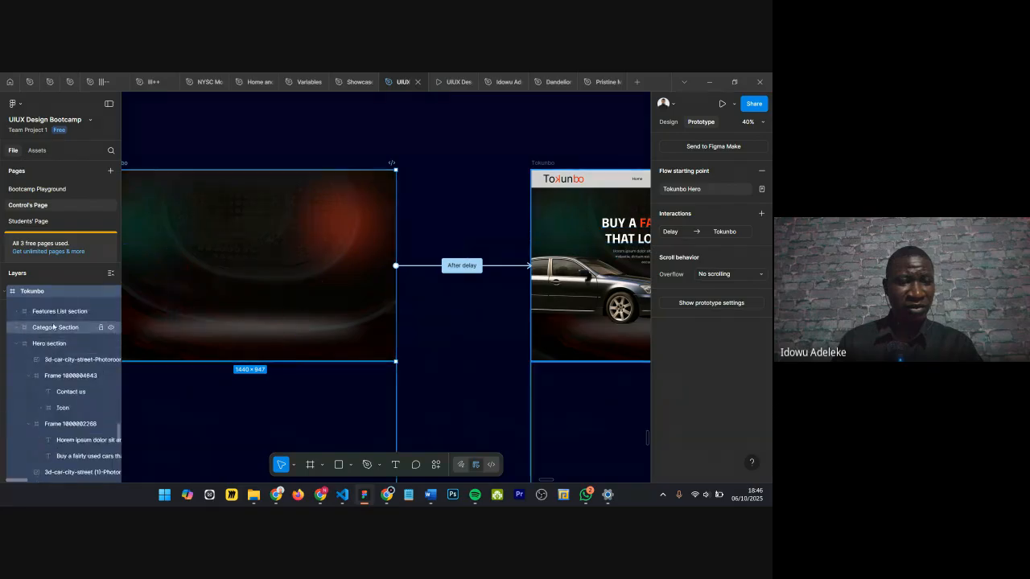
left_click(28, 375)
scroll(33, 392, "down", 3)
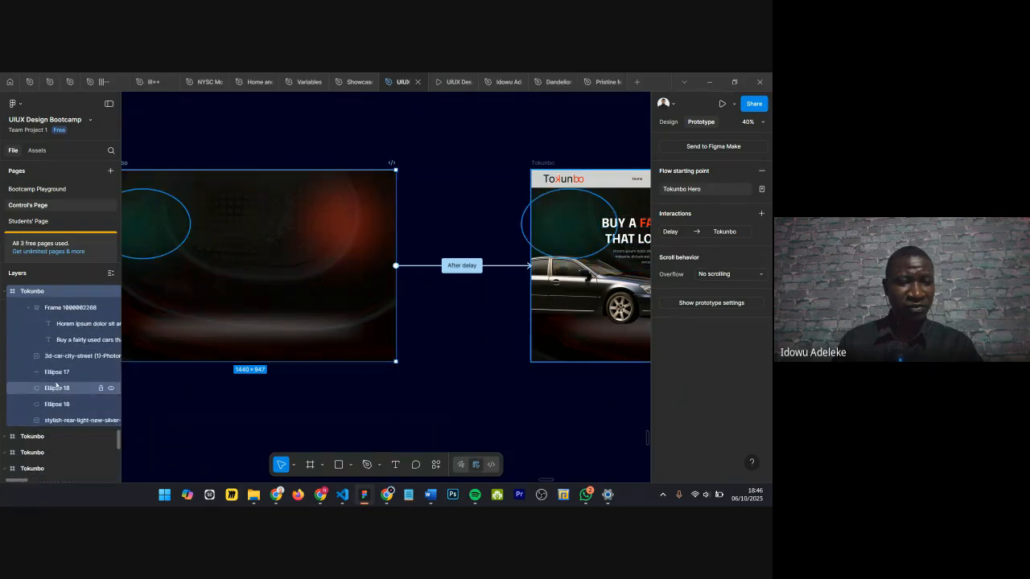
scroll(55, 354, "up", 3)
scroll(53, 342, "up", 4)
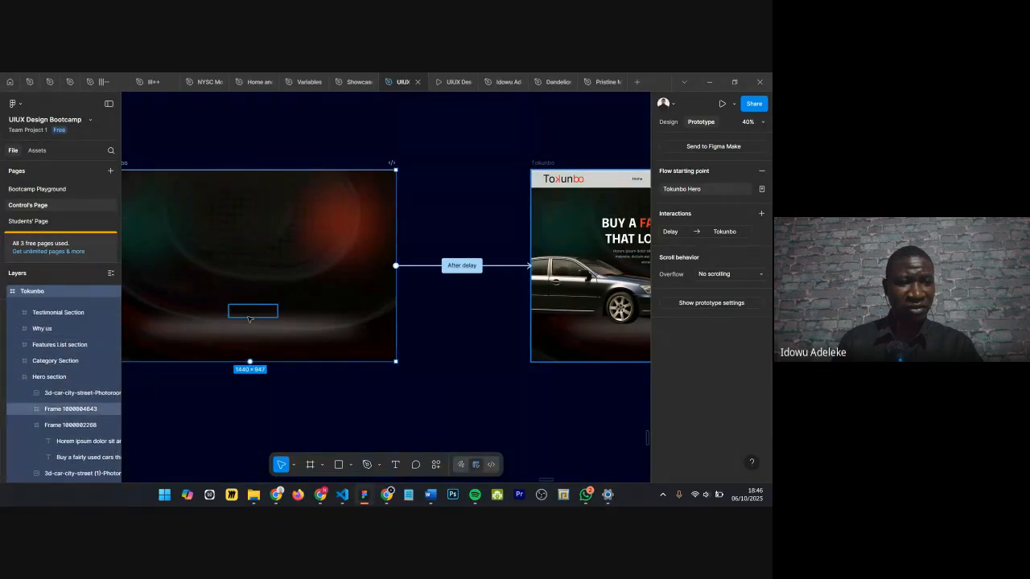
Step: Move the Contact us button in the first Tokunbo frame down about 50 px and set its opacity to 100%
left_click(249, 318)
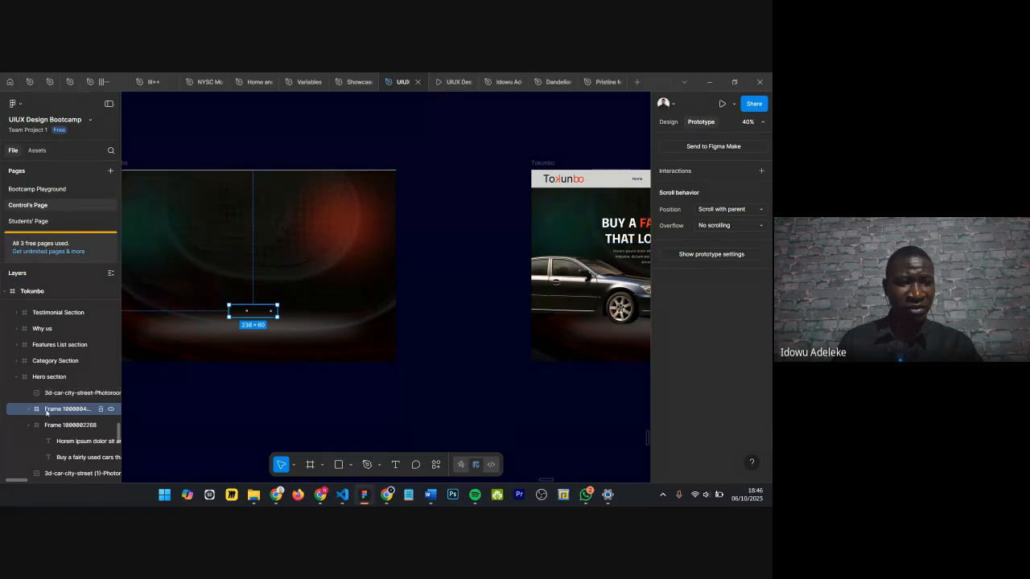
scroll(292, 297, "up", 5)
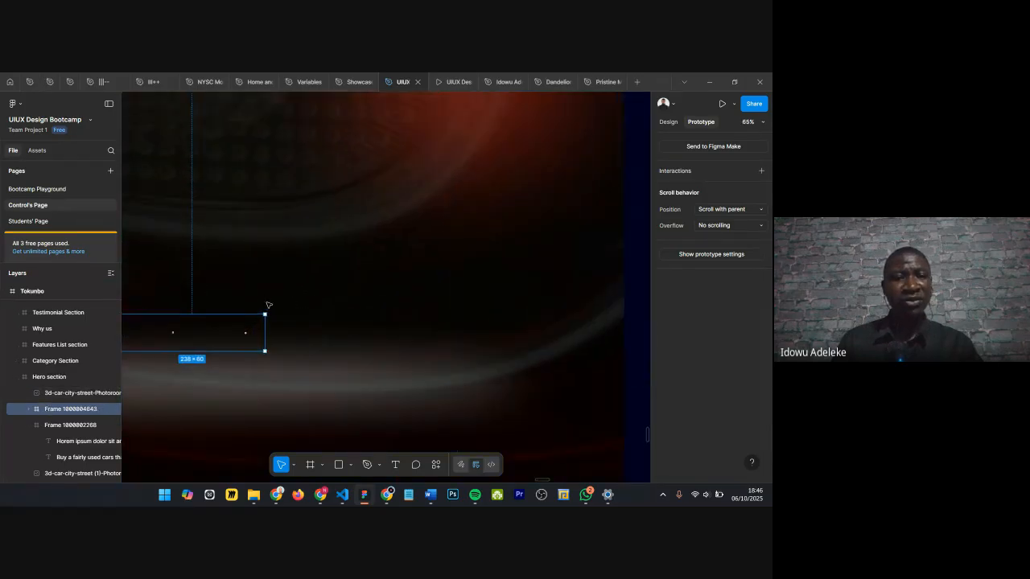
scroll(469, 315, "down", 3)
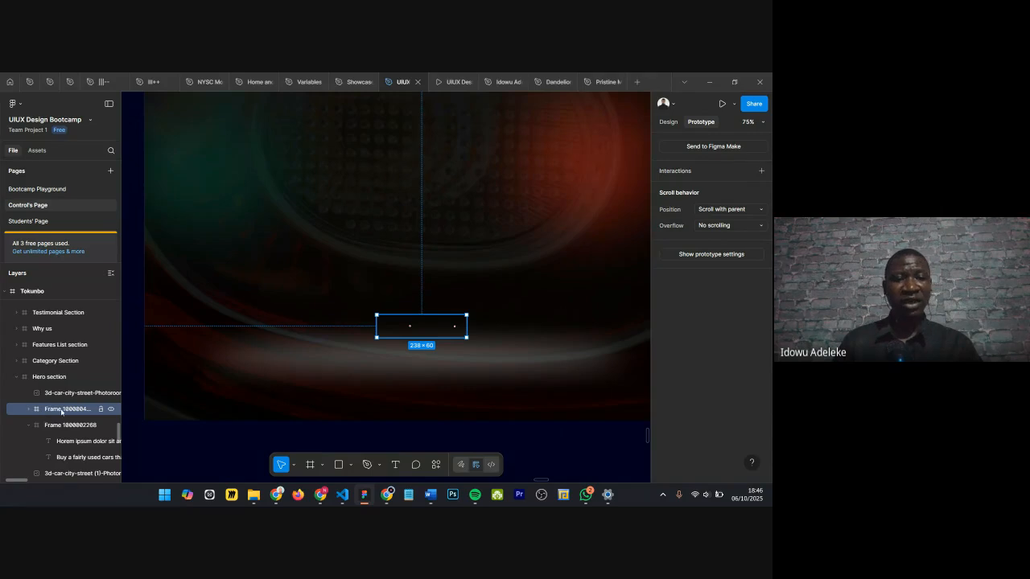
key("Delete")
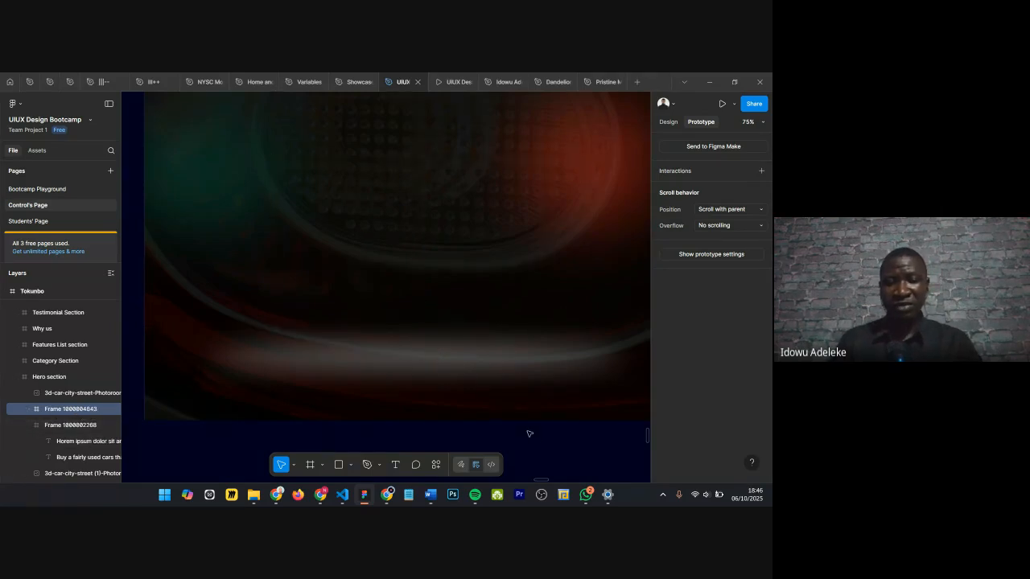
key("ctrl+z")
key("0")
key("0")
key("0")
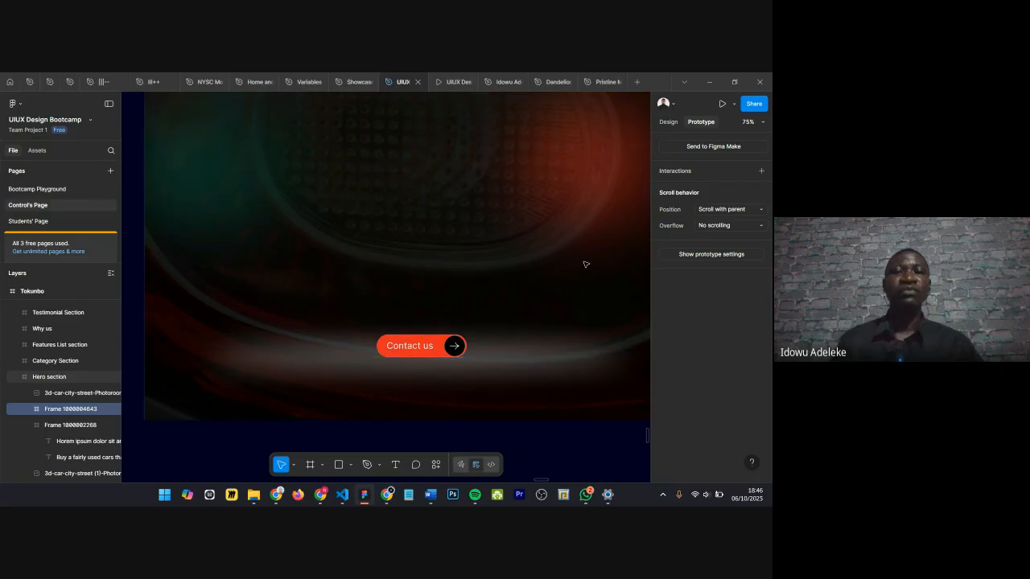
Step: Return the Contact us button in the first Tokunbo frame to 0% opacity and play the Tokunbo Hero preview
scroll(312, 225, "down", 5)
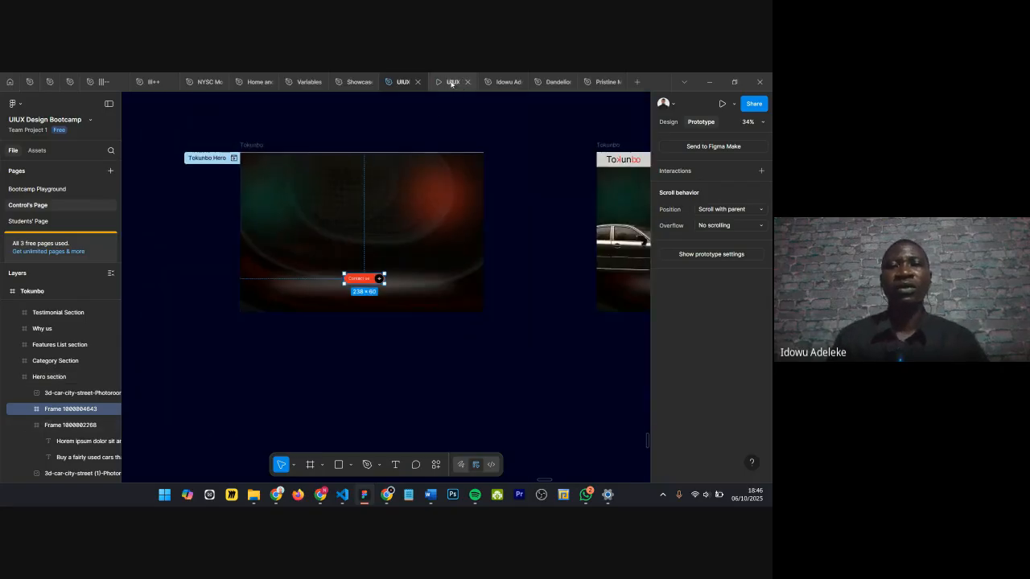
mouse_move(448, 84)
key("0")
key("0")
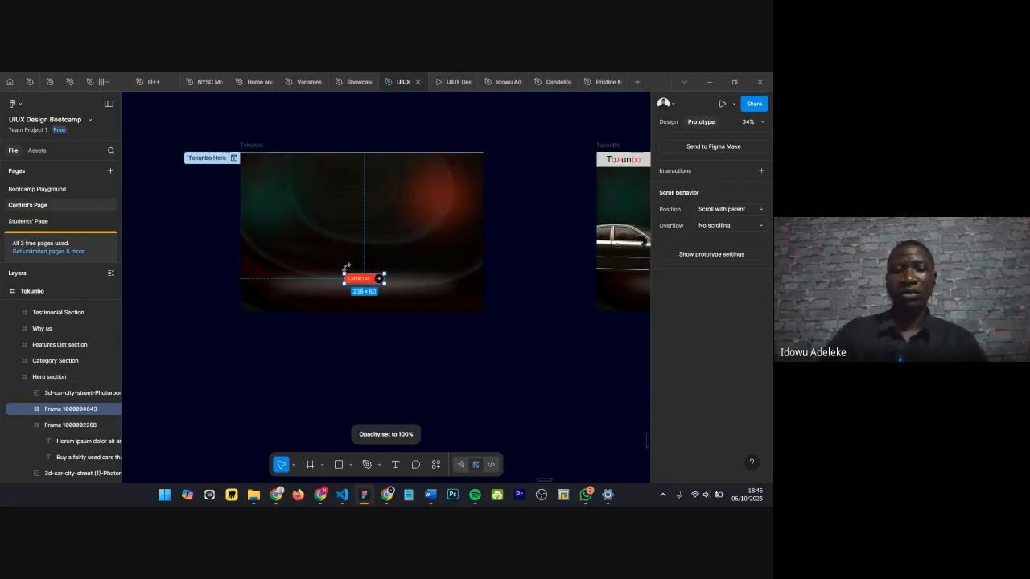
left_click(447, 84)
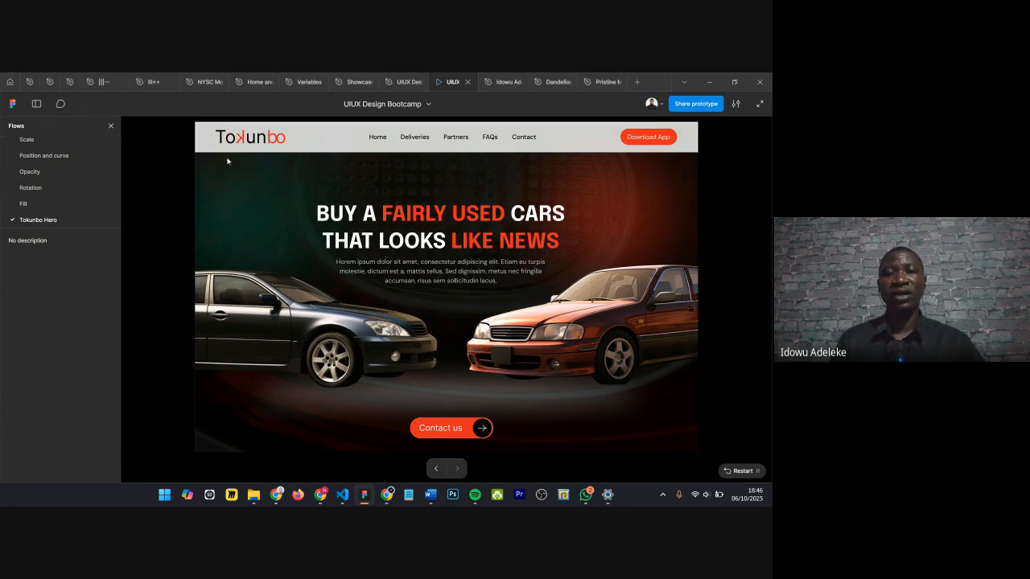
Step: Lower the fill opacity of the red glow ellipse in the first Tokunbo frame to about 36%
left_click(403, 81)
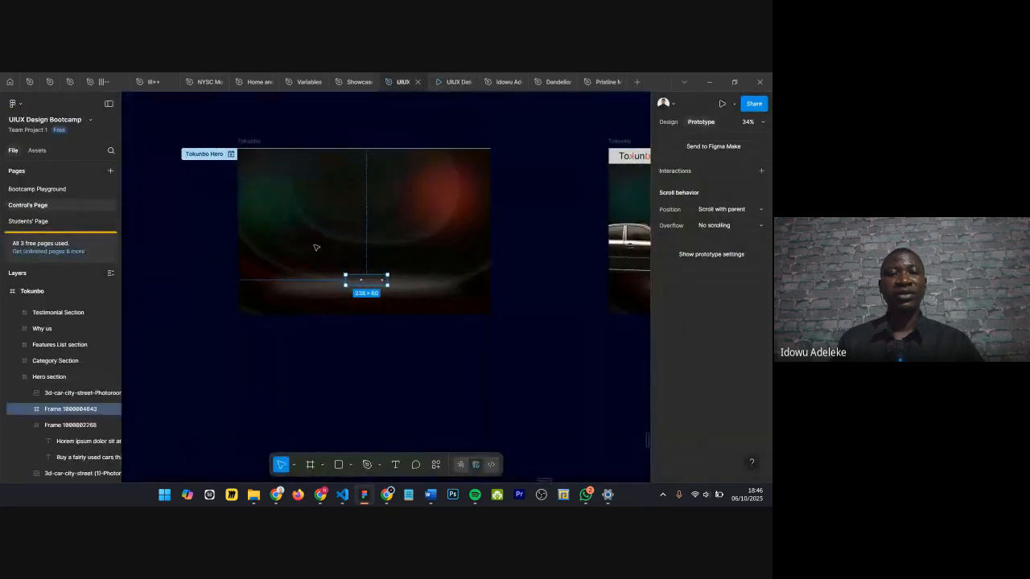
left_click(251, 168)
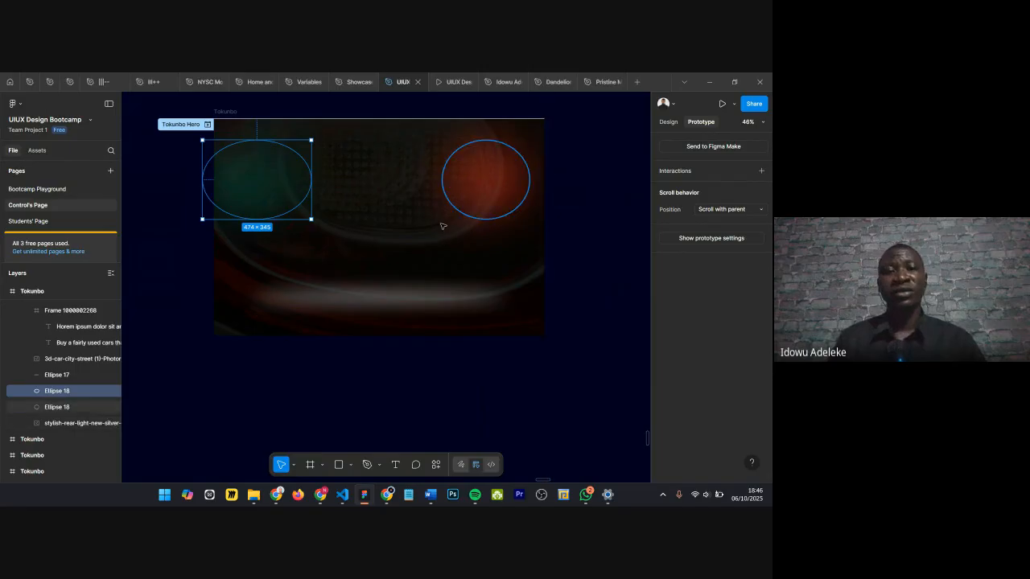
left_click(465, 178)
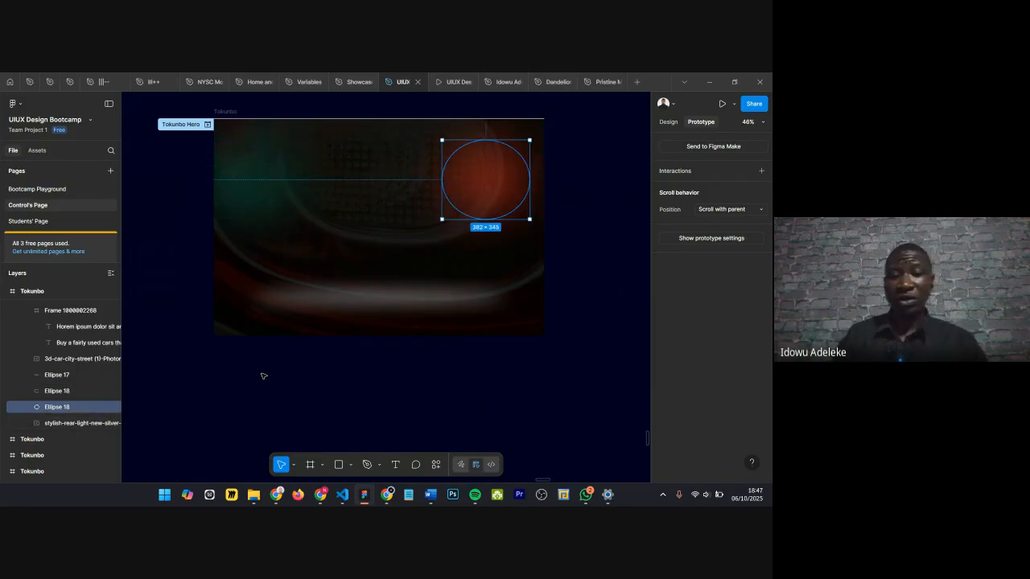
left_click(668, 121)
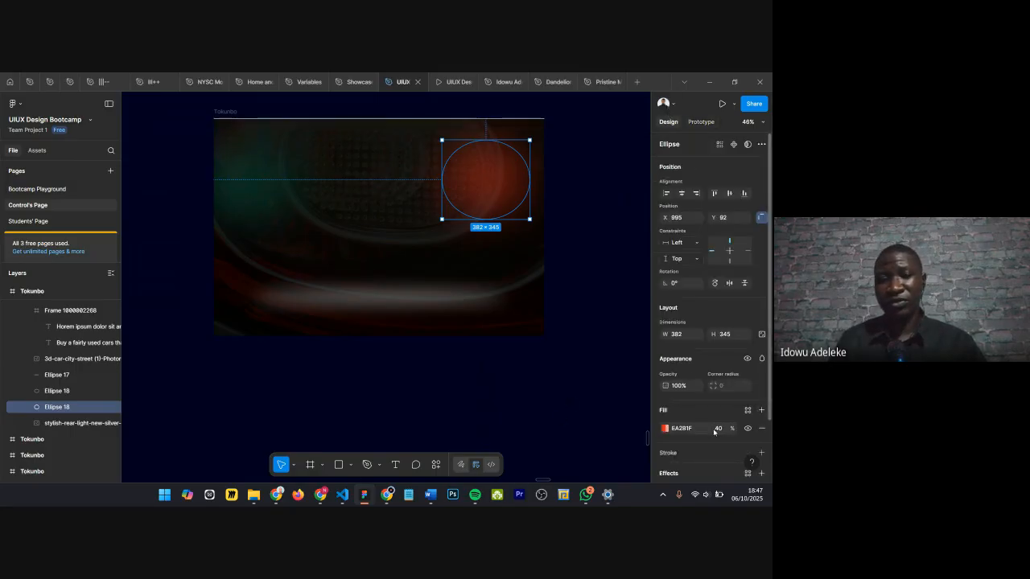
left_click_drag(717, 428, 718, 428)
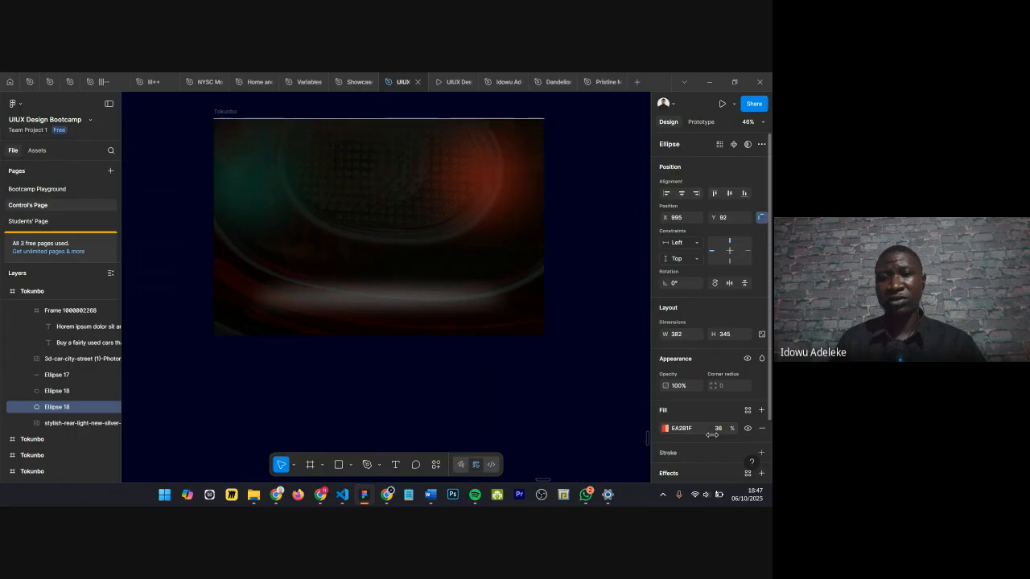
Step: Lower the fill opacity of the green glow ellipse in the first Tokunbo frame to about 47% and play the Tokunbo Hero preview
left_click(211, 179)
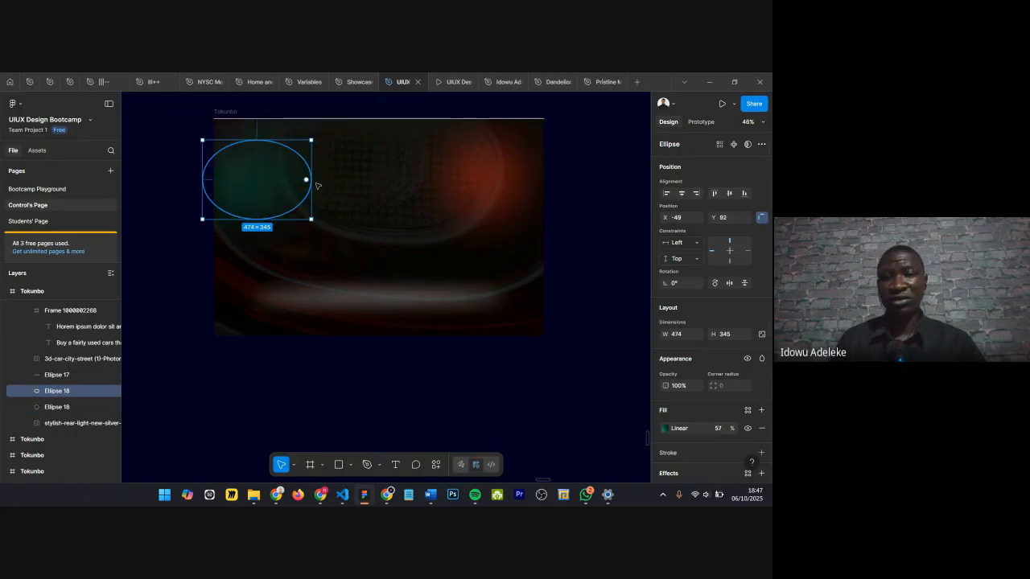
left_click_drag(717, 428, 721, 429)
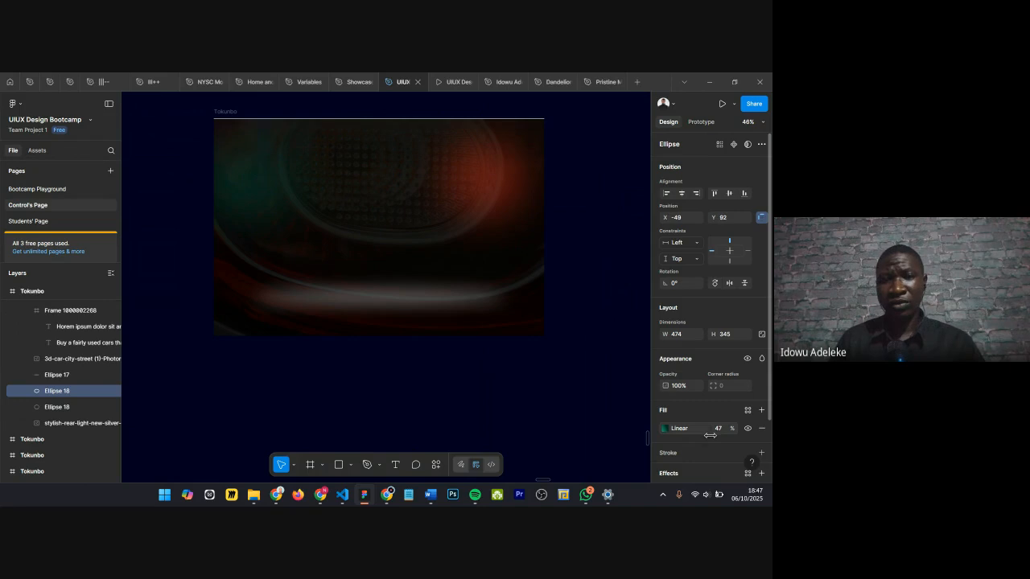
left_click(451, 81)
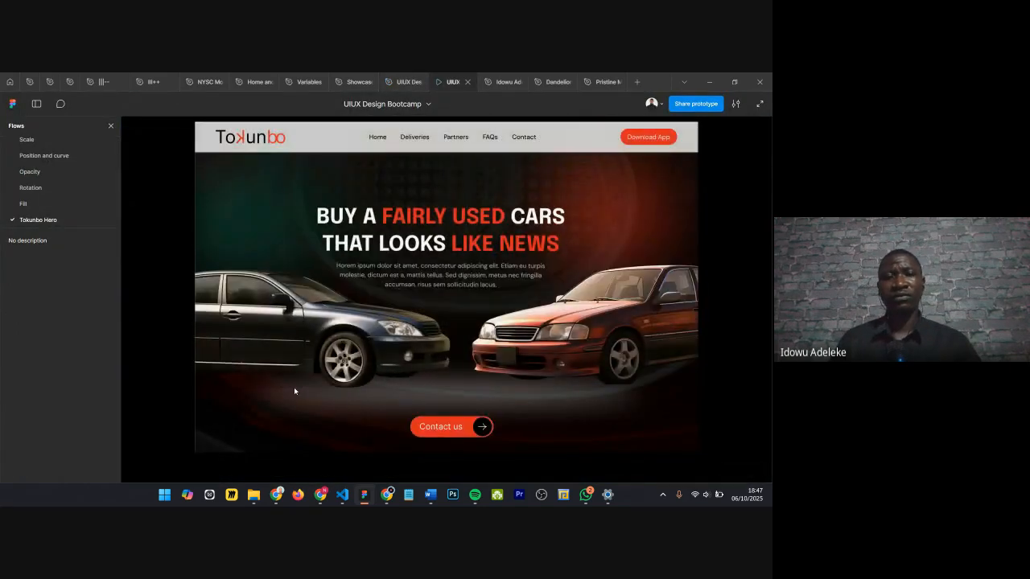
Step: Return to the design file and examine the glows and hidden hero text frame in the first Tokunbo frame against the second
left_click(402, 82)
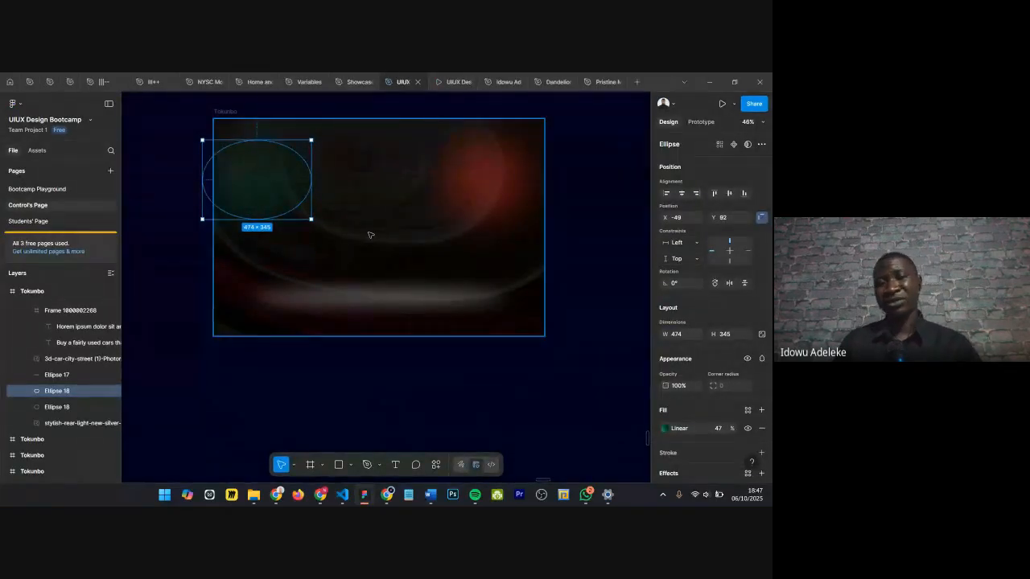
scroll(372, 234, "down", 5)
scroll(376, 235, "right", 1)
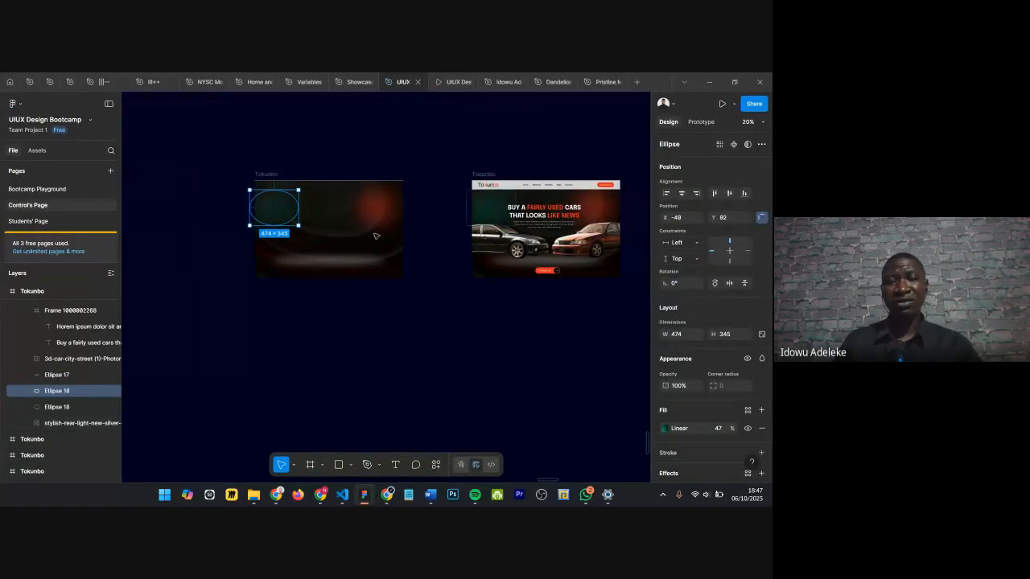
scroll(375, 236, "right", 2)
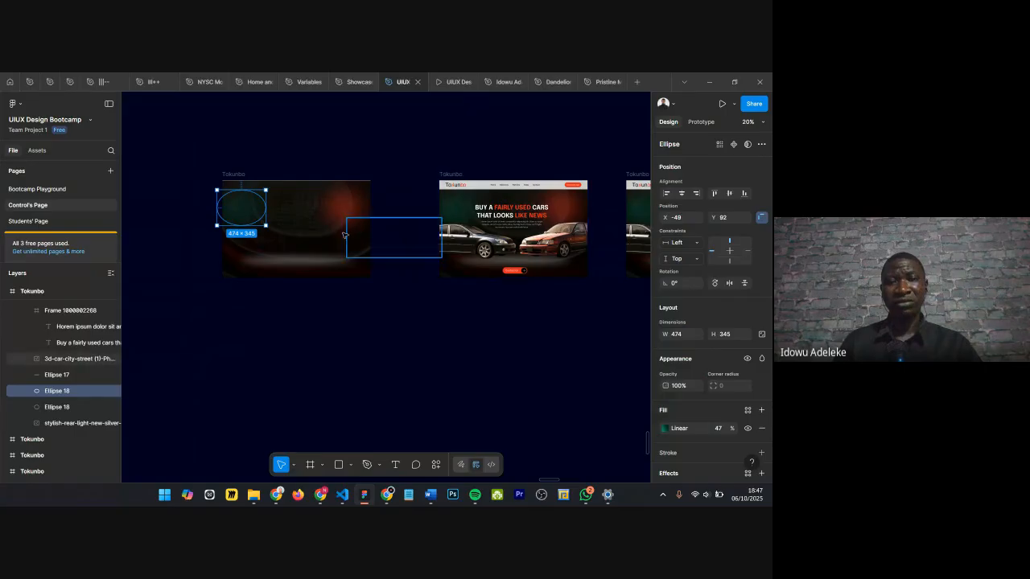
scroll(255, 210, "up", 5)
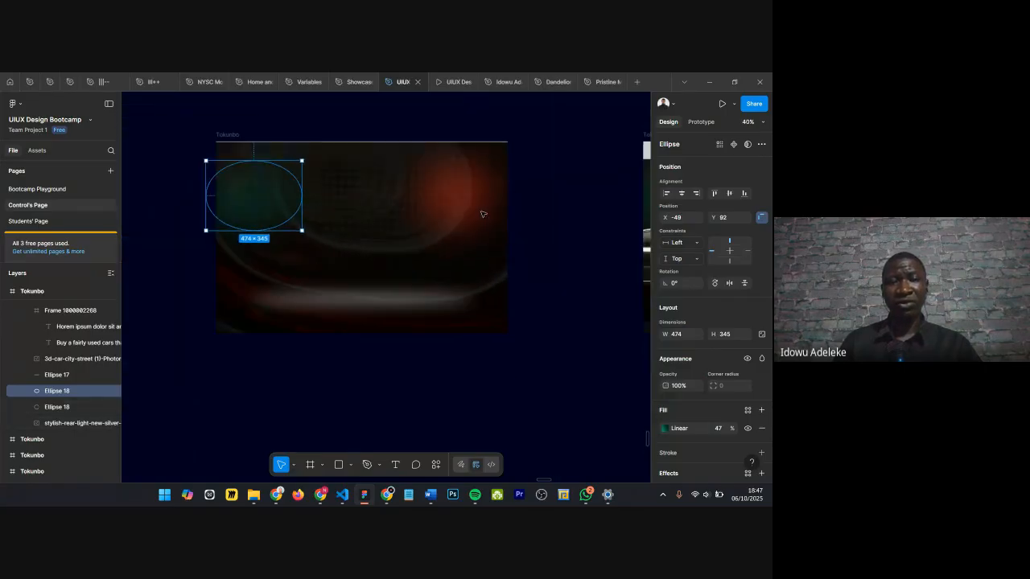
left_click(367, 221)
scroll(448, 187, "up", 2)
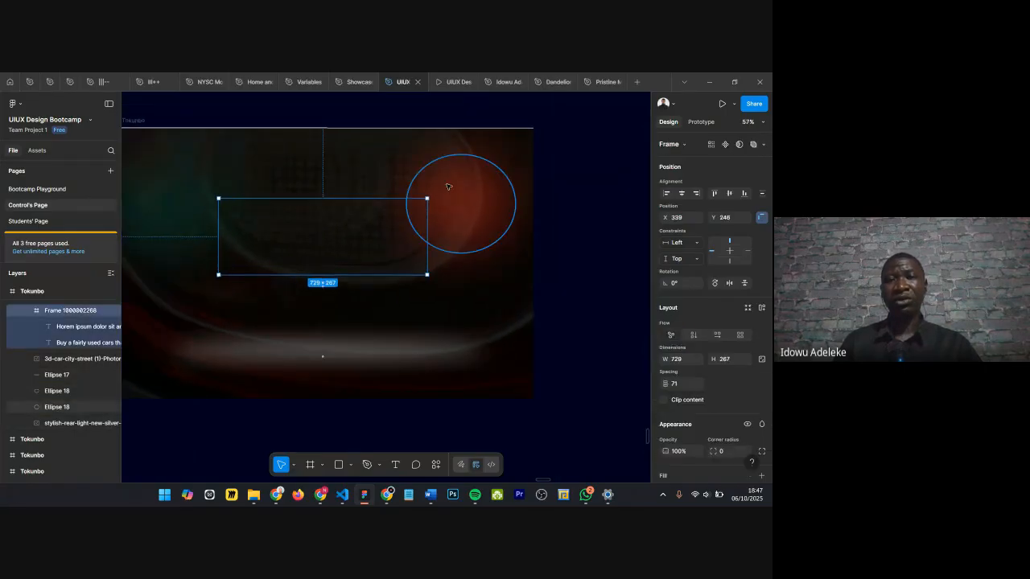
scroll(358, 229, "down", 4)
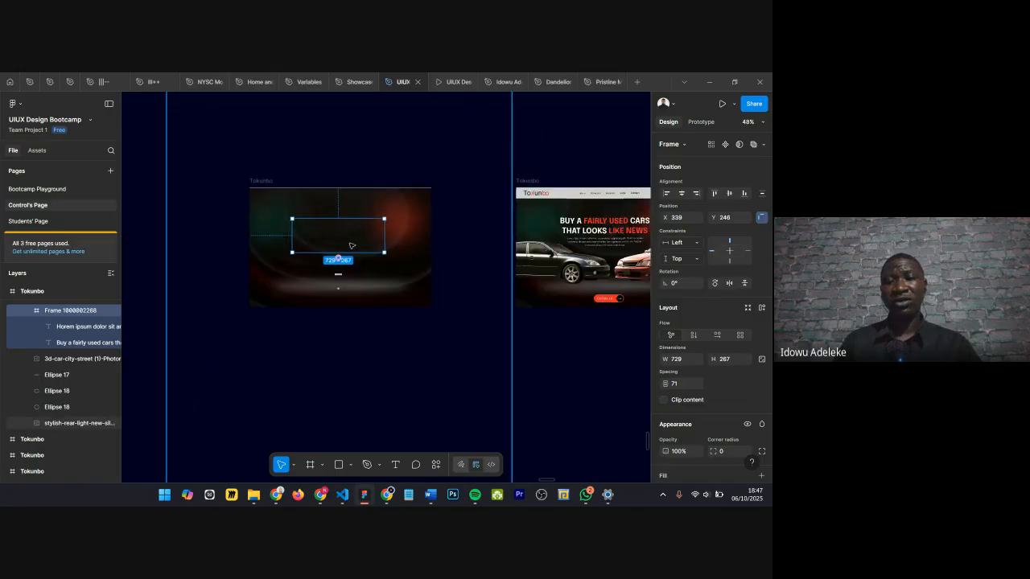
scroll(362, 243, "right", 3)
scroll(302, 243, "left", 4)
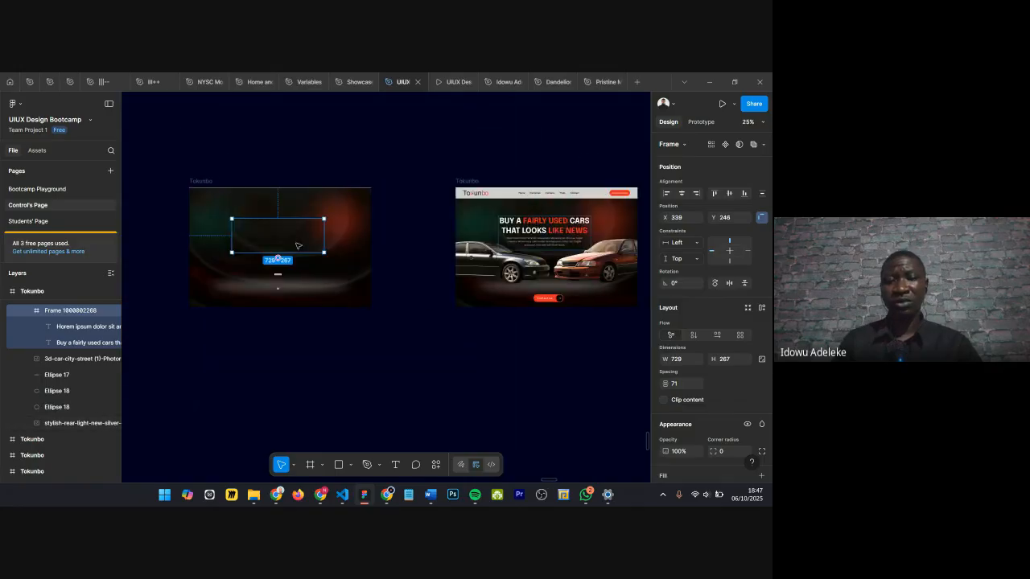
scroll(395, 230, "up", 2)
scroll(397, 226, "down", 3)
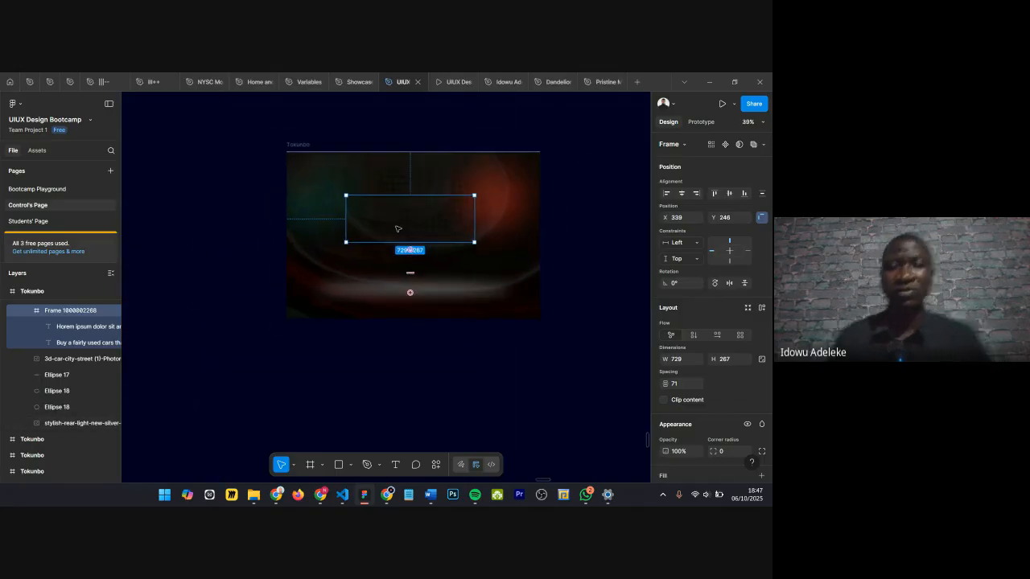
scroll(399, 218, "down", 2)
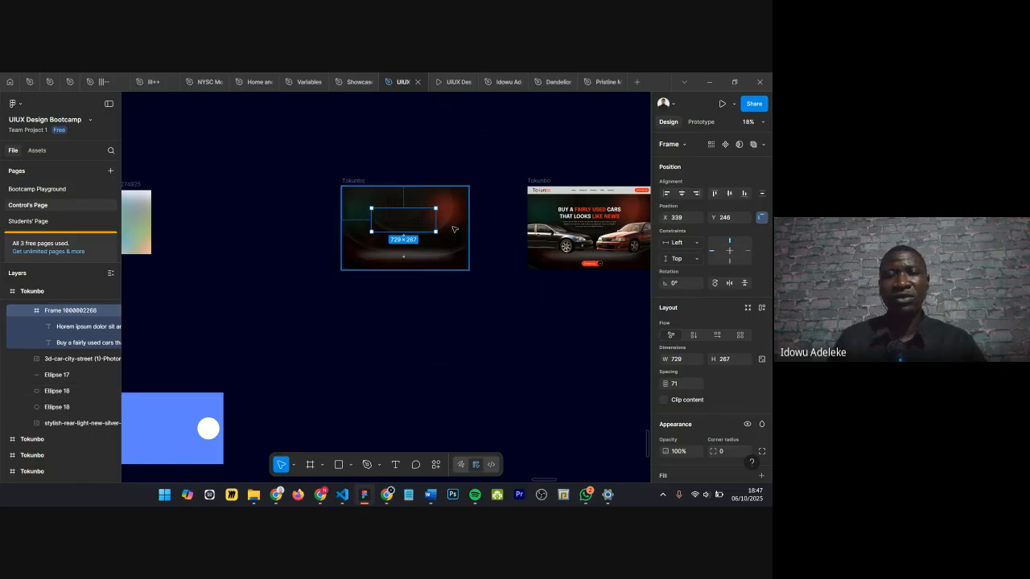
scroll(418, 269, "up", 3)
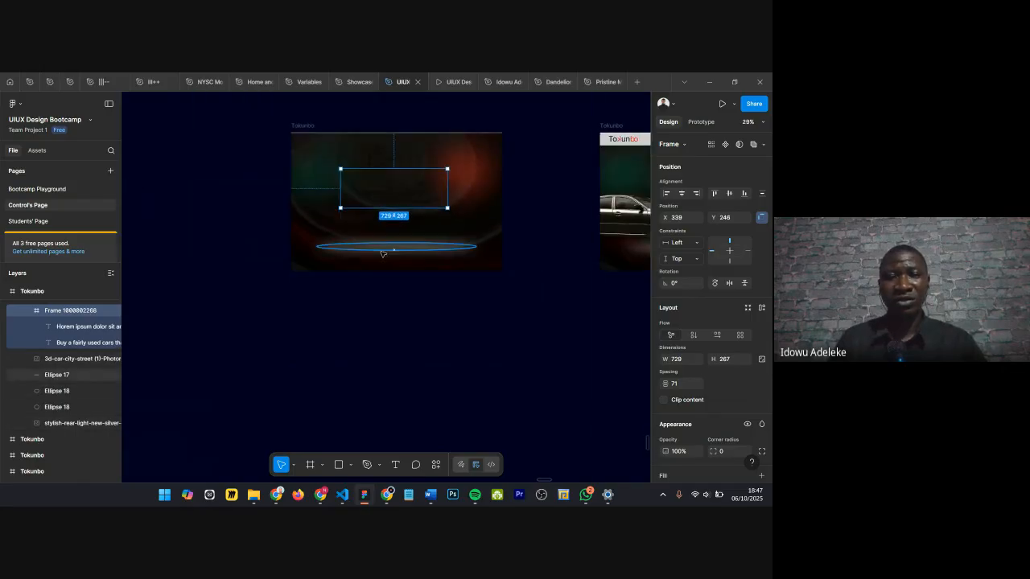
scroll(384, 248, "up", 3)
scroll(467, 201, "down", 5)
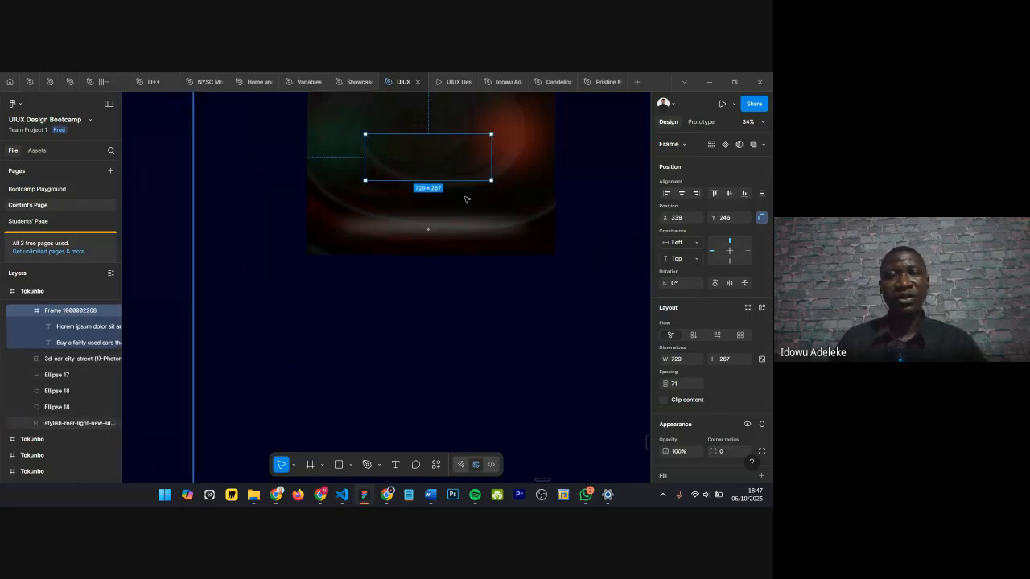
Step: Locate the Rejoice Fragrance mobile screens on the canvas and inspect the prototype interaction of the Launch Screen
scroll(309, 174, "down", 6)
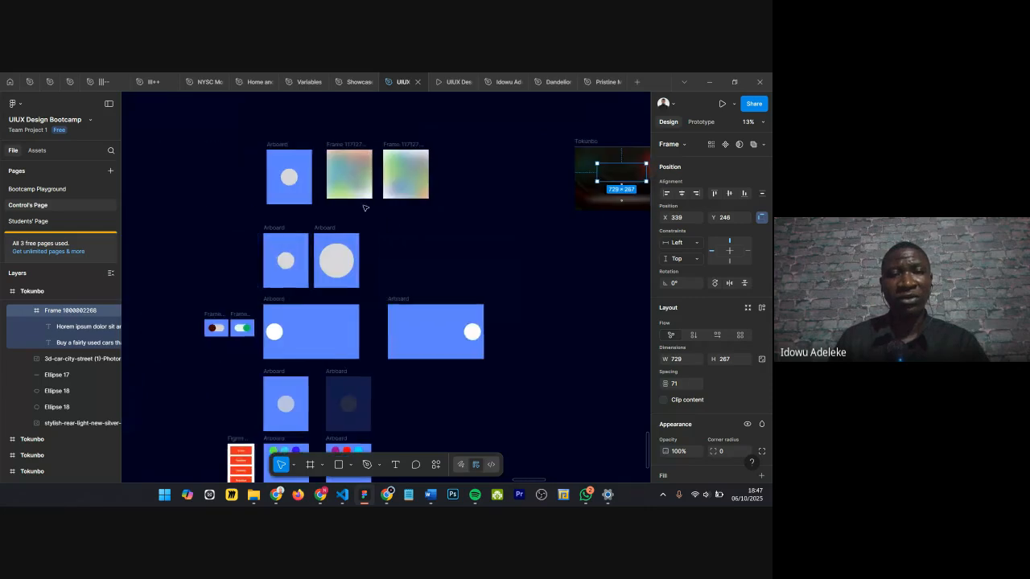
scroll(248, 276, "left", 6)
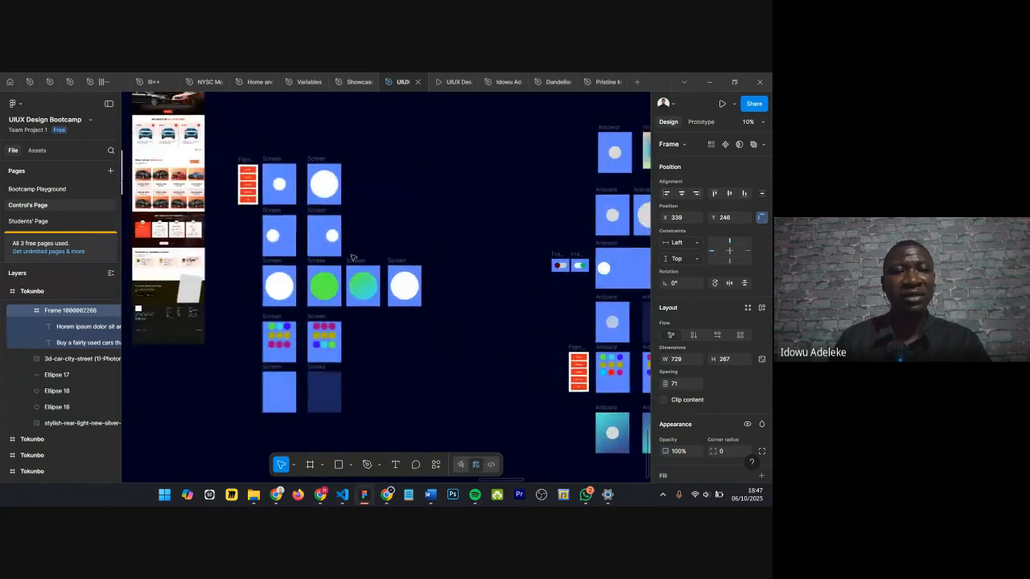
scroll(287, 201, "up", 10)
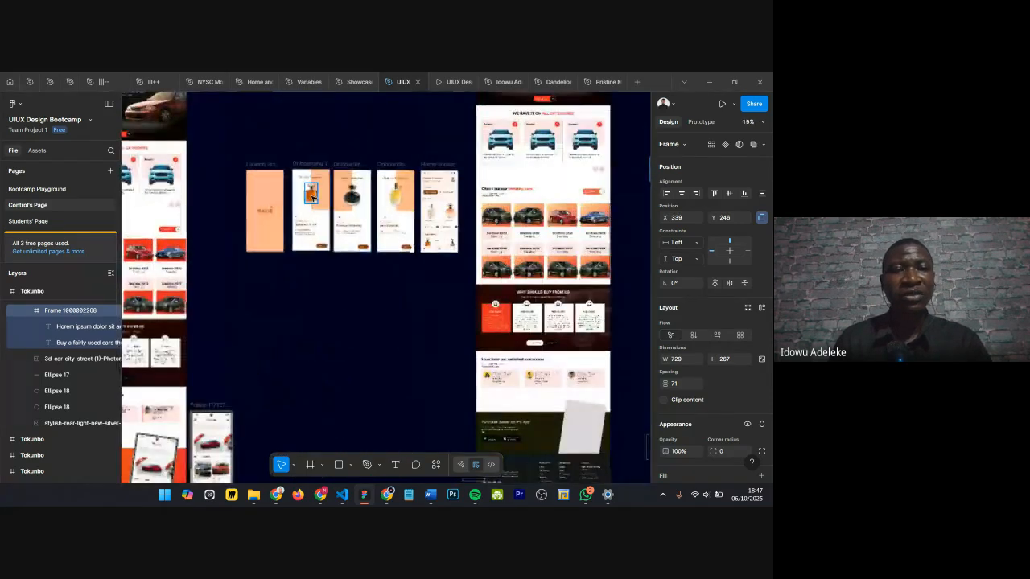
scroll(258, 155, "down", 4)
scroll(193, 116, "up", 3)
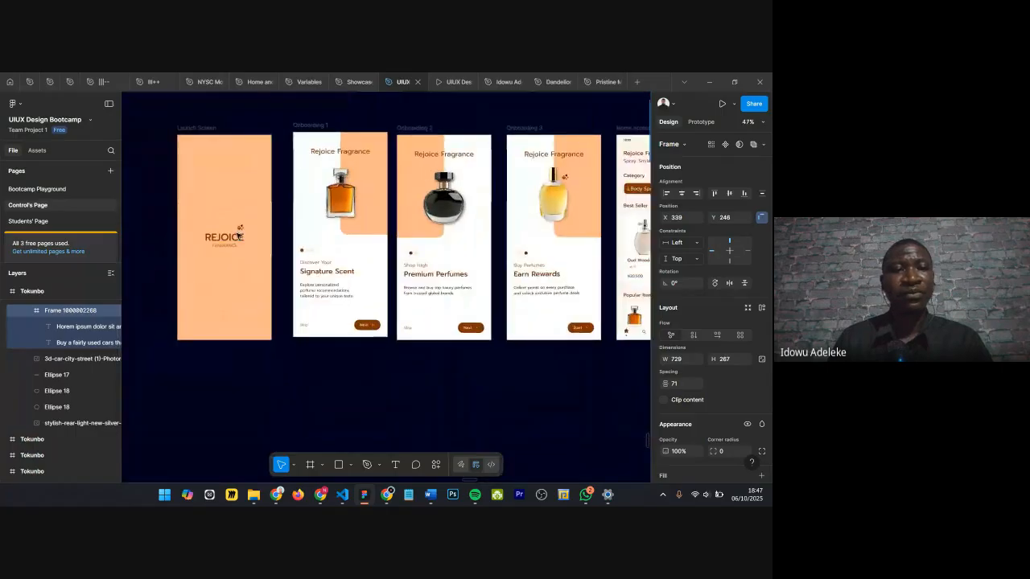
left_click(193, 115)
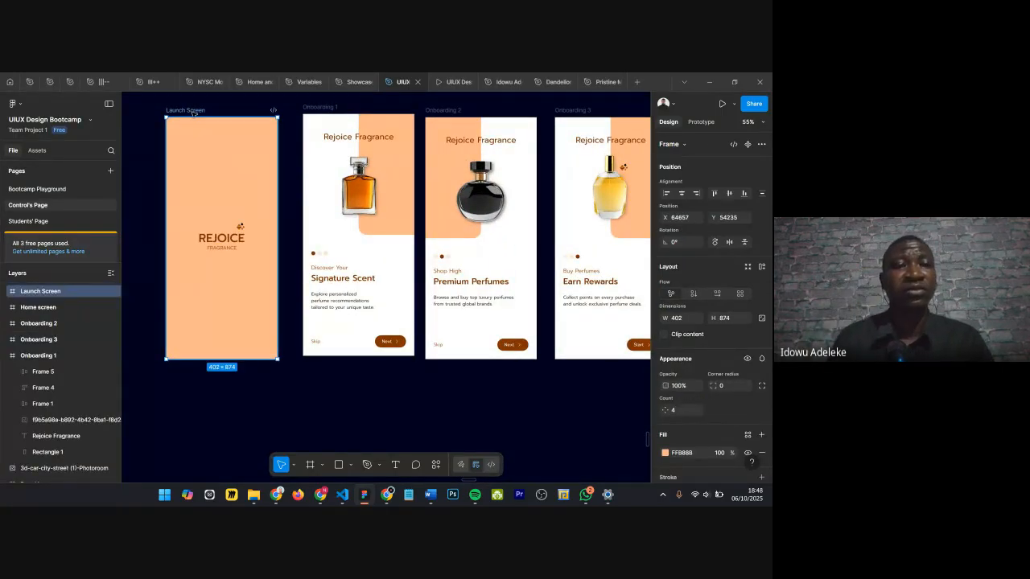
left_click(700, 122)
scroll(405, 258, "down", 5)
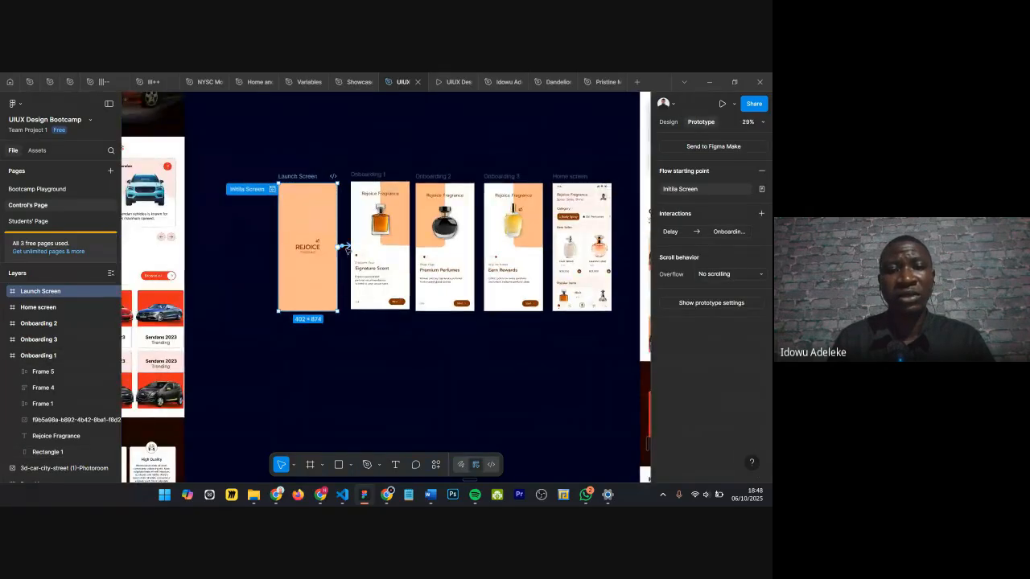
left_click(350, 252)
Step: Duplicate the five Rejoice Fragrance screens, from Launch Screen to Home screen, into the empty space directly below the originals
scroll(346, 240, "down", 3)
left_click_drag(270, 169, 550, 383)
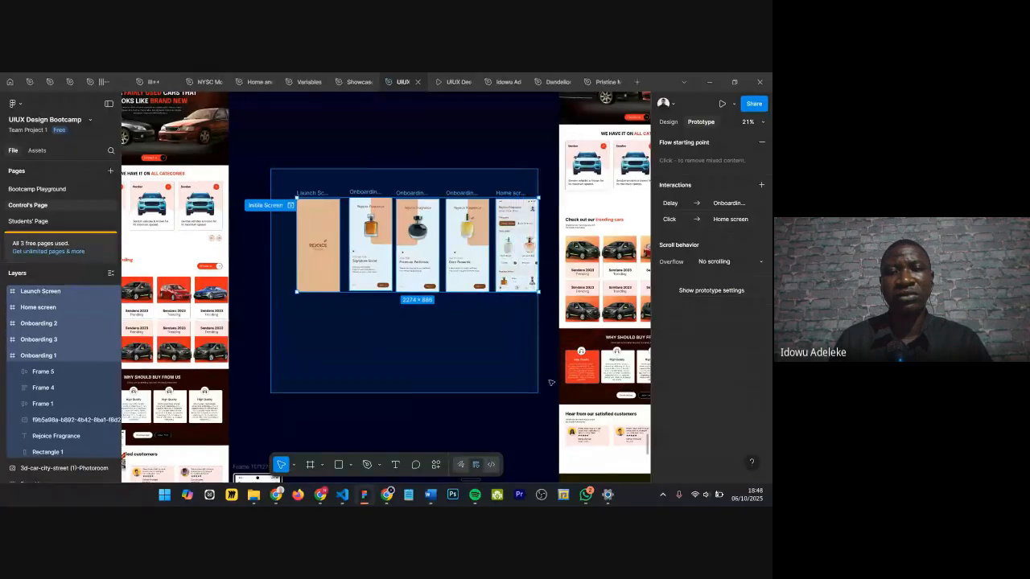
left_click_drag(429, 234, 408, 379)
scroll(408, 378, "down", 2)
scroll(406, 376, "up", 6)
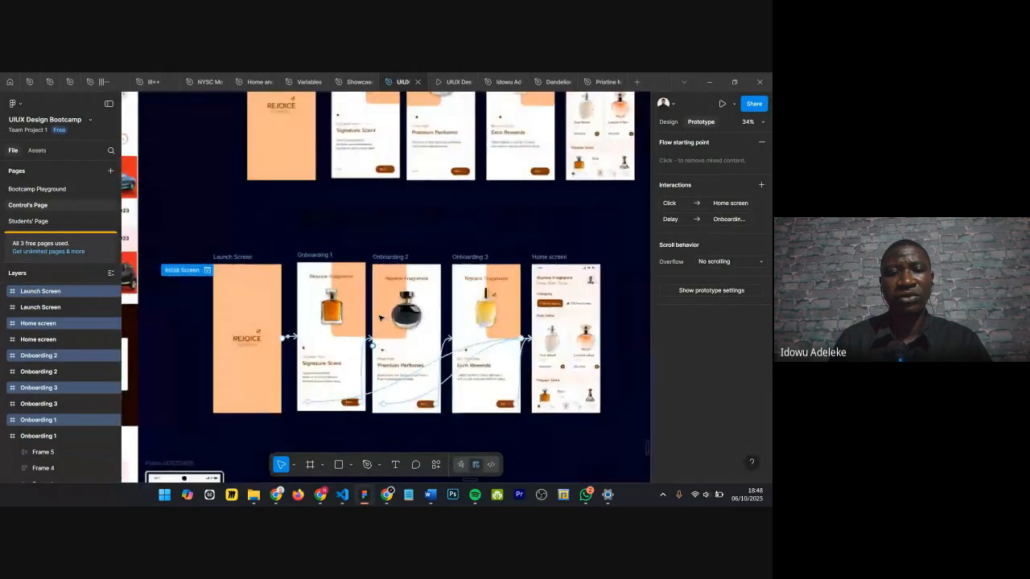
scroll(362, 241, "down", 3)
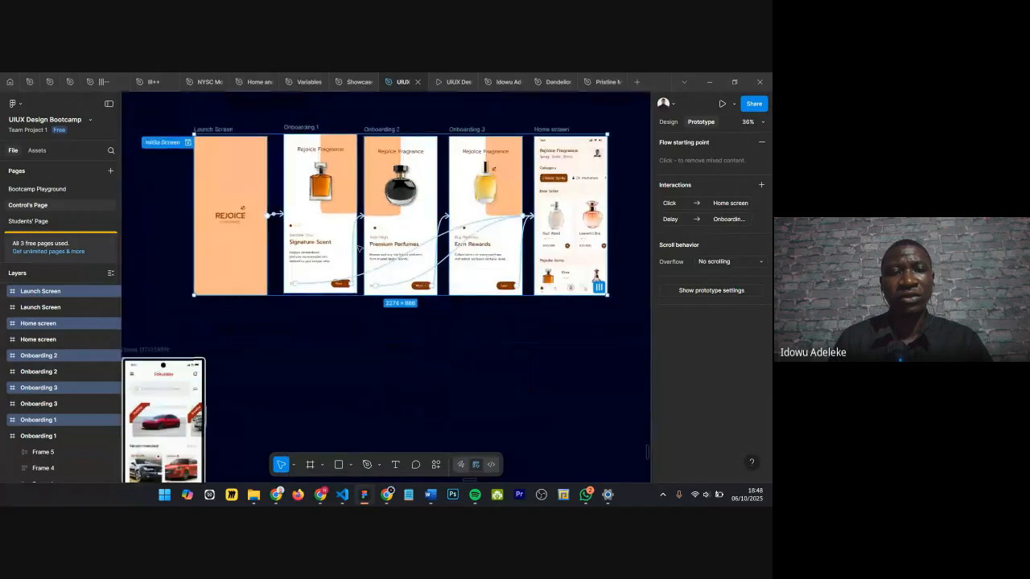
left_click(276, 217)
scroll(277, 224, "up", 4)
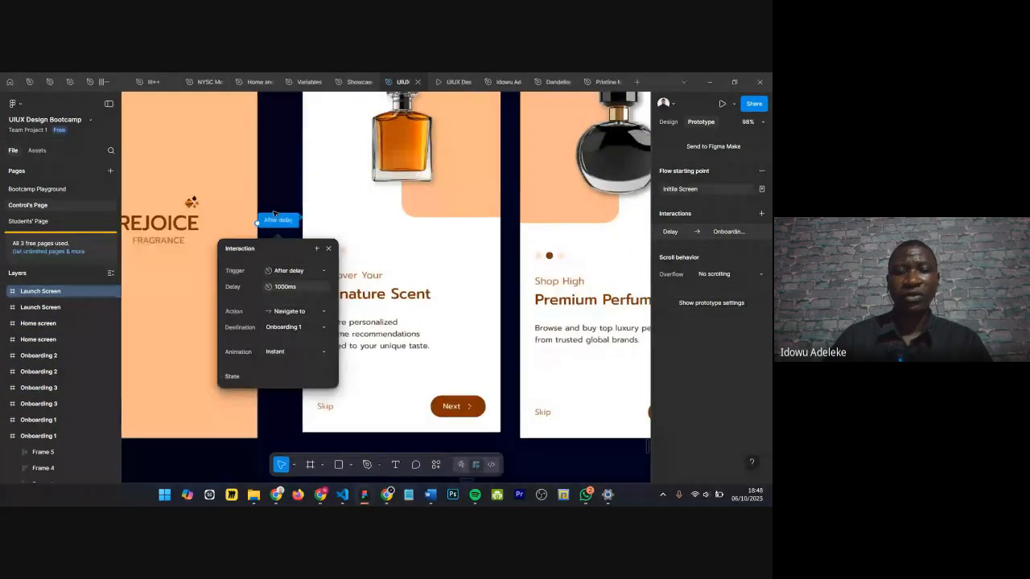
key("Escape")
key("Delete")
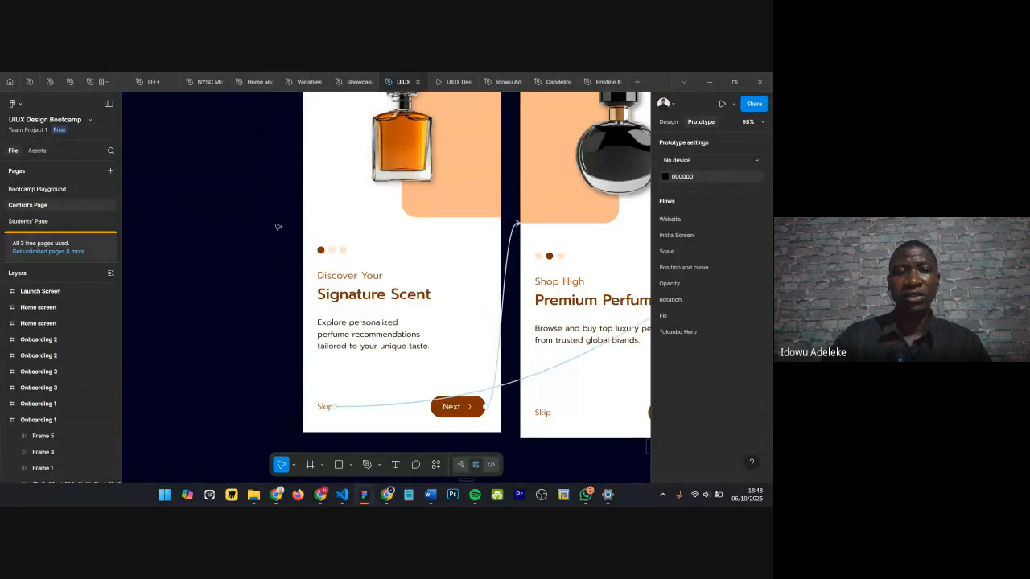
key("ctrl+z")
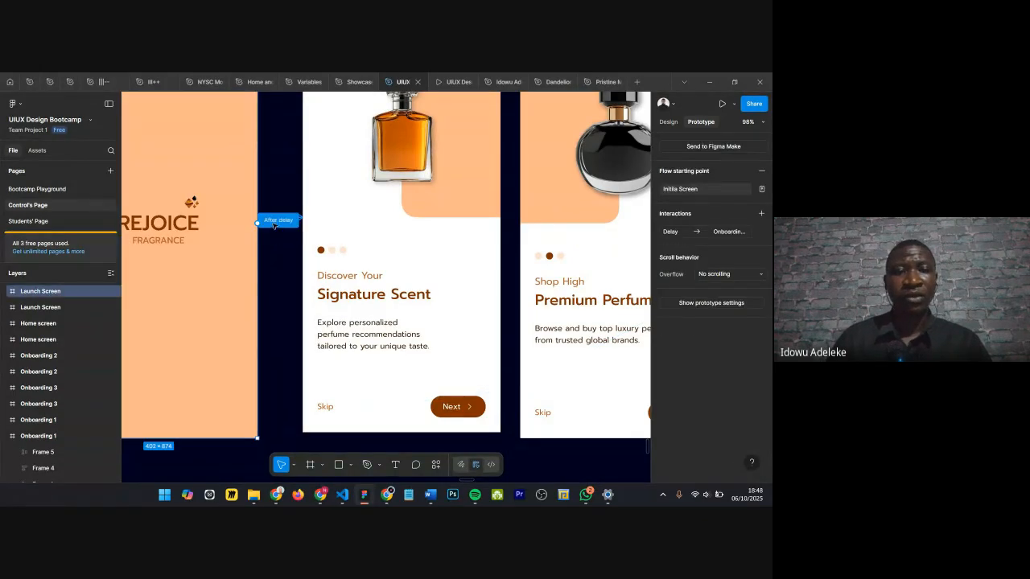
Step: Delete the After delay connection from the duplicated Launch Screen to Onboarding 1
left_click(274, 222)
key("Delete")
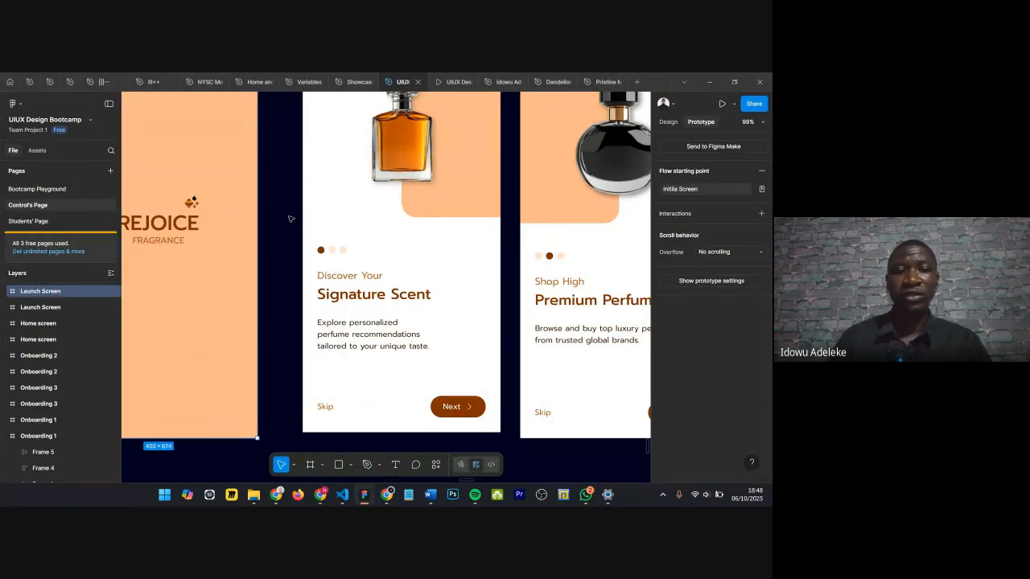
Step: Select all five duplicated Rejoice Fragrance screens and move them to the empty canvas area below the Tokunbo hero frames
scroll(292, 218, "right", 3)
scroll(291, 218, "down", 10)
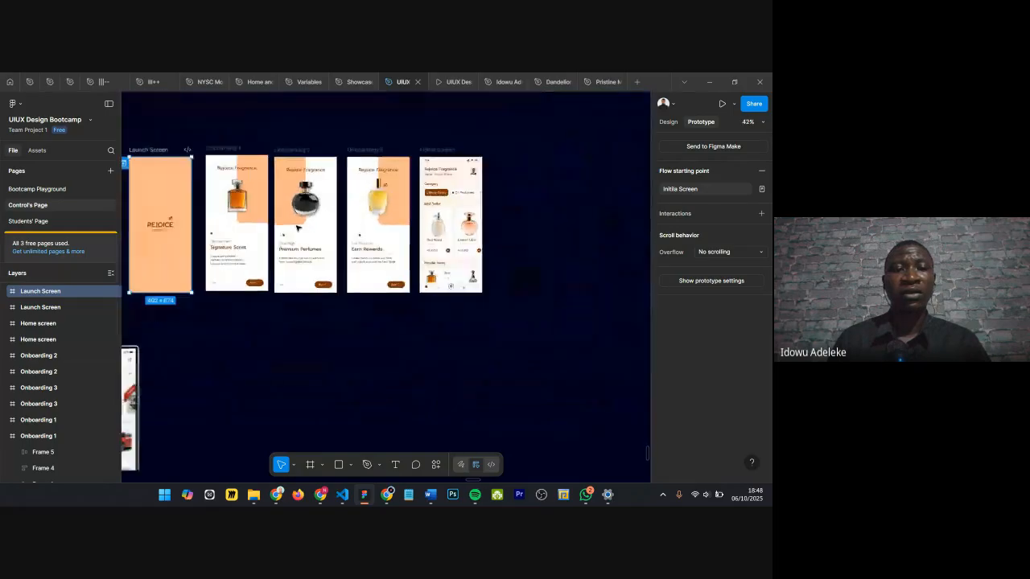
left_click_drag(210, 182, 383, 280)
scroll(376, 281, "down", 2)
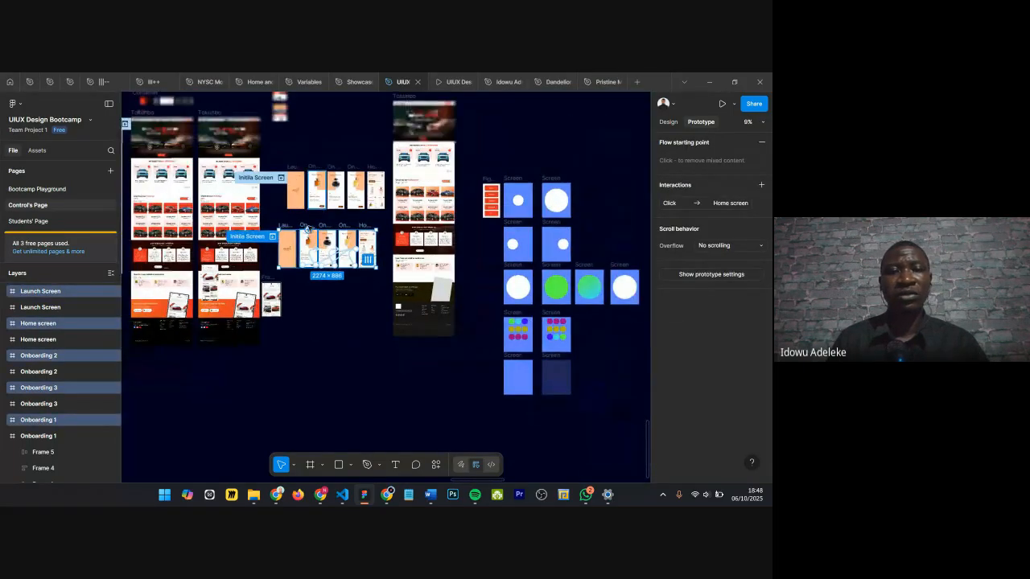
left_click_drag(387, 242, 499, 297)
scroll(510, 361, "down", 2)
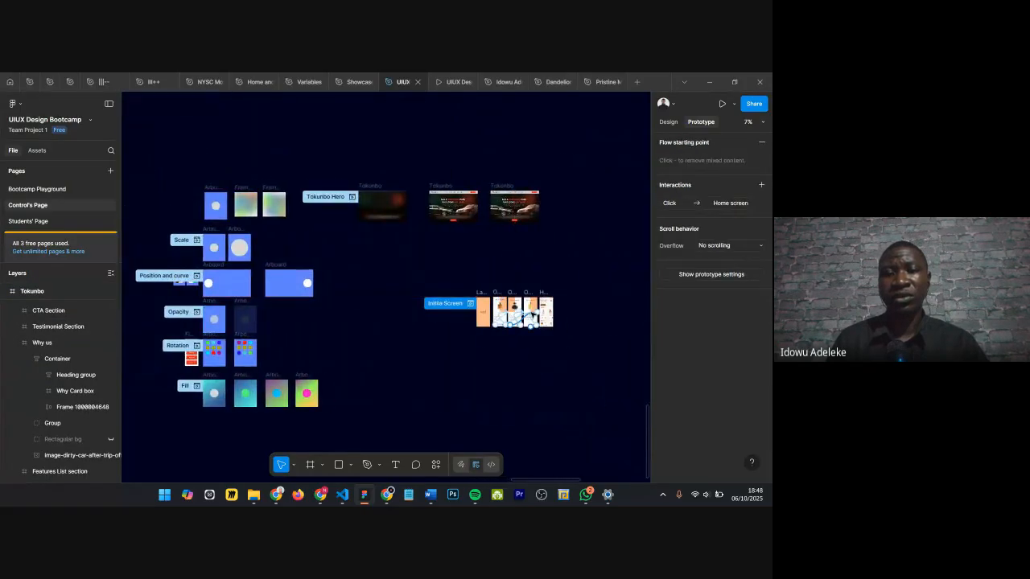
scroll(530, 315, "up", 5)
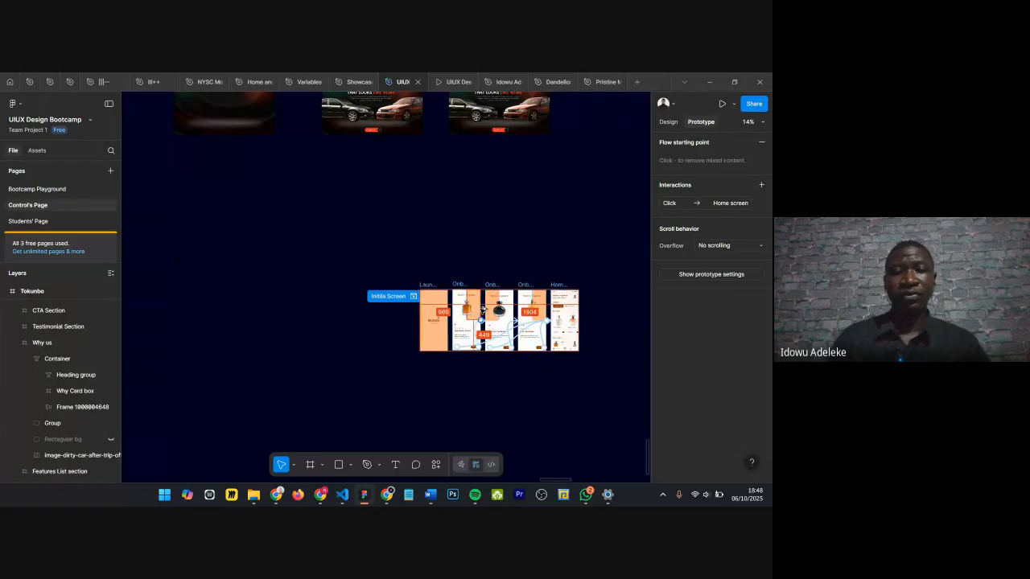
Step: Widen the horizontal spacing between the five duplicated Rejoice Fragrance screens evenly to roughly one screen width
left_click(667, 124)
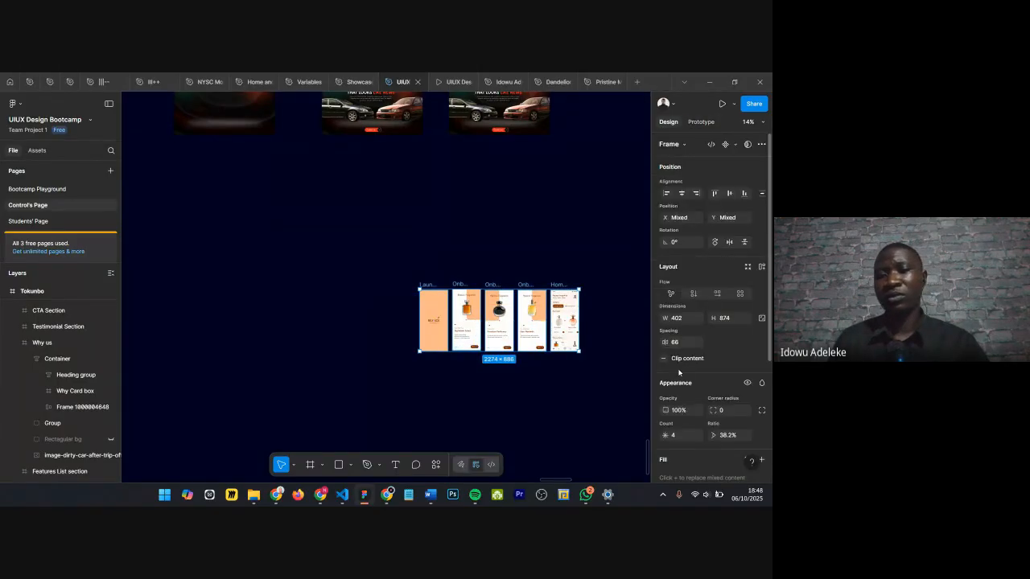
left_click_drag(665, 343, 299, 384)
scroll(451, 403, "right", 5)
left_click(498, 333)
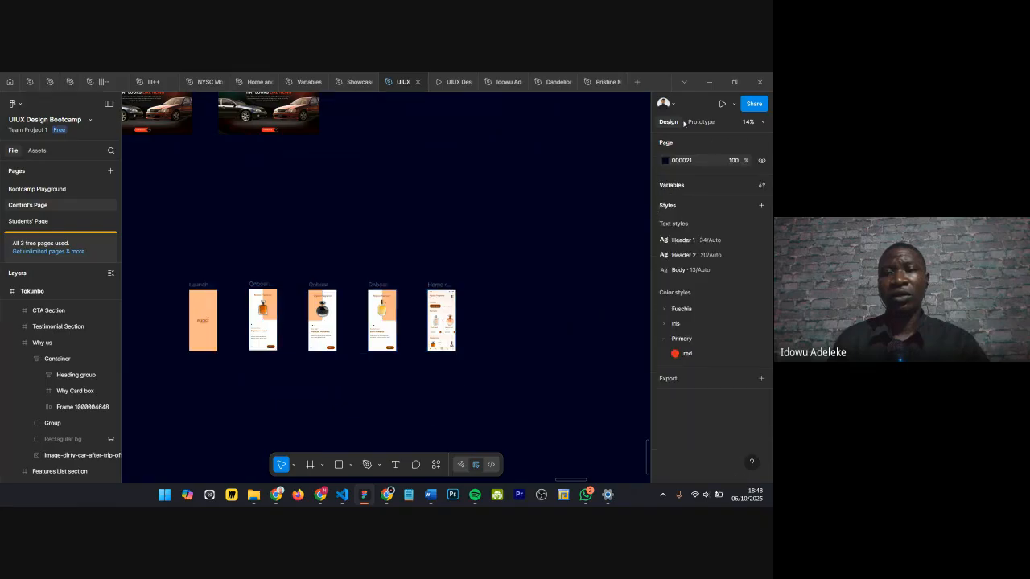
Step: Delete the remaining prototype connections running from the duplicated Onboarding 1, Onboarding 2 and Onboarding 3 screens
left_click(697, 122)
left_click_drag(293, 234, 295, 443)
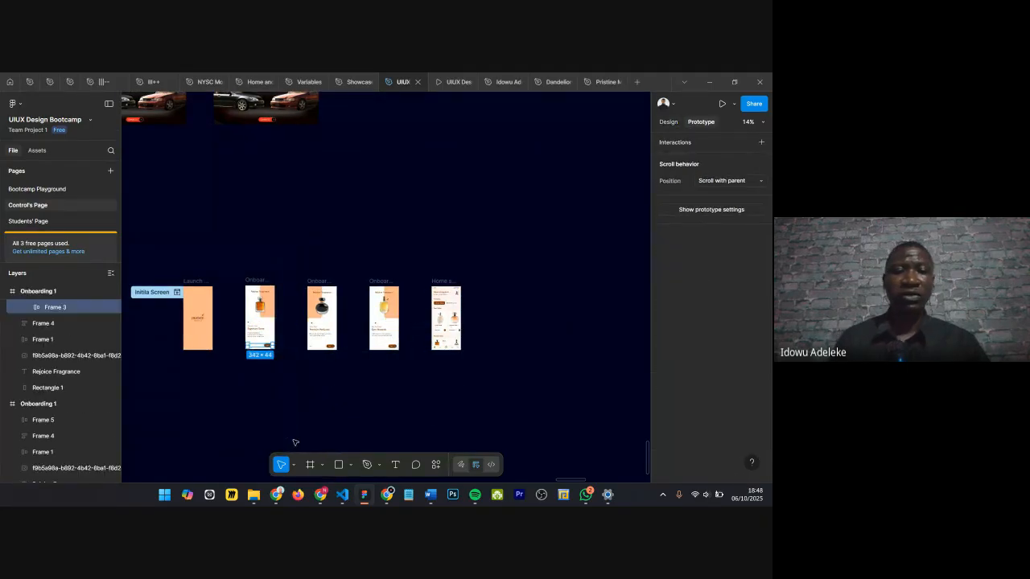
left_click(361, 256)
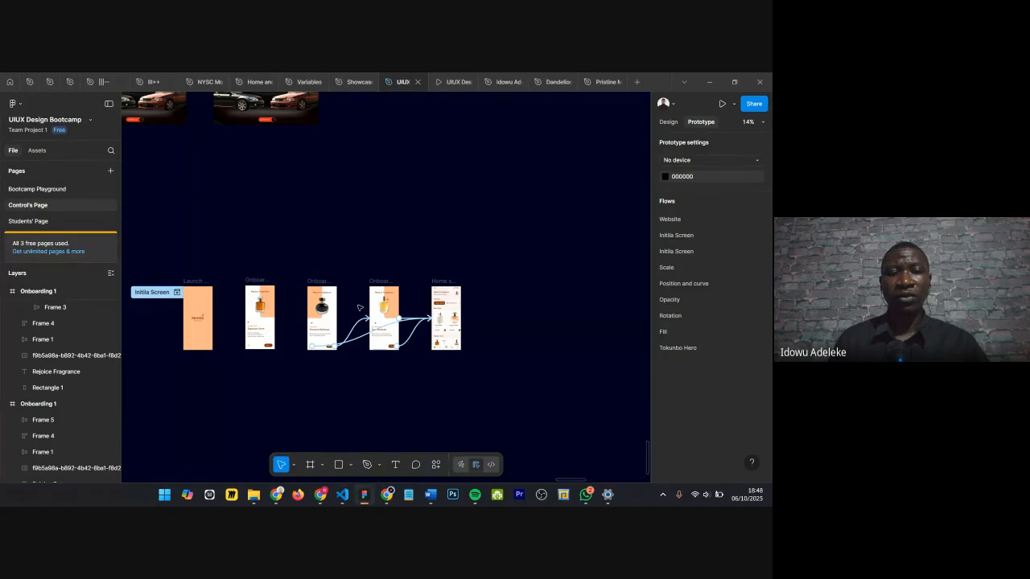
left_click_drag(355, 272, 354, 415)
key("Delete")
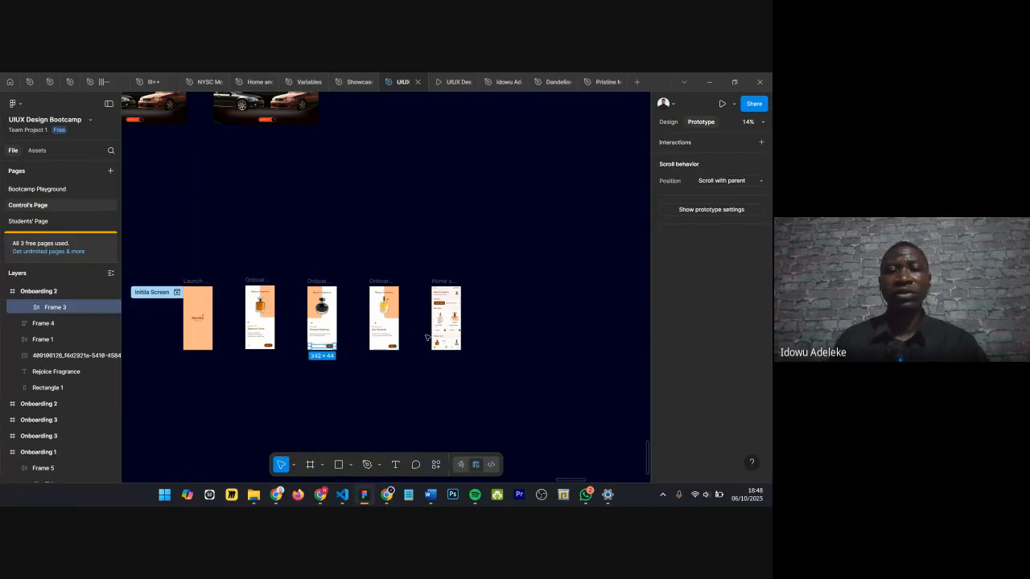
left_click(385, 283)
left_click_drag(410, 249, 417, 445)
key("Delete")
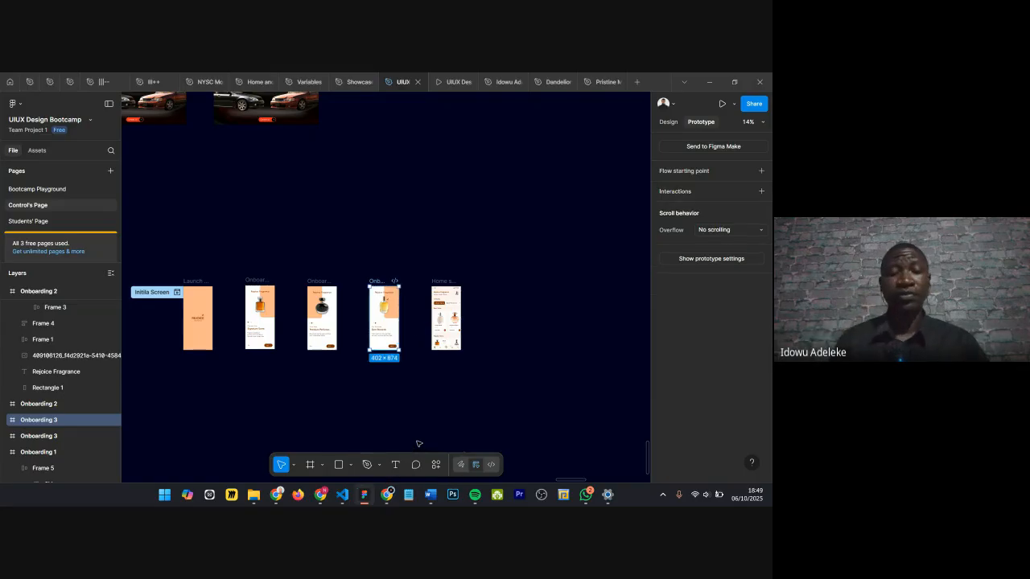
Step: Examine the duplicated Onboarding 2, Onboarding 1 and Launch Screen frames up close
scroll(449, 368, "up", 5)
scroll(451, 294, "up", 3)
scroll(408, 259, "left", 3)
scroll(522, 223, "down", 3)
scroll(354, 252, "left", 3)
scroll(305, 233, "up", 2)
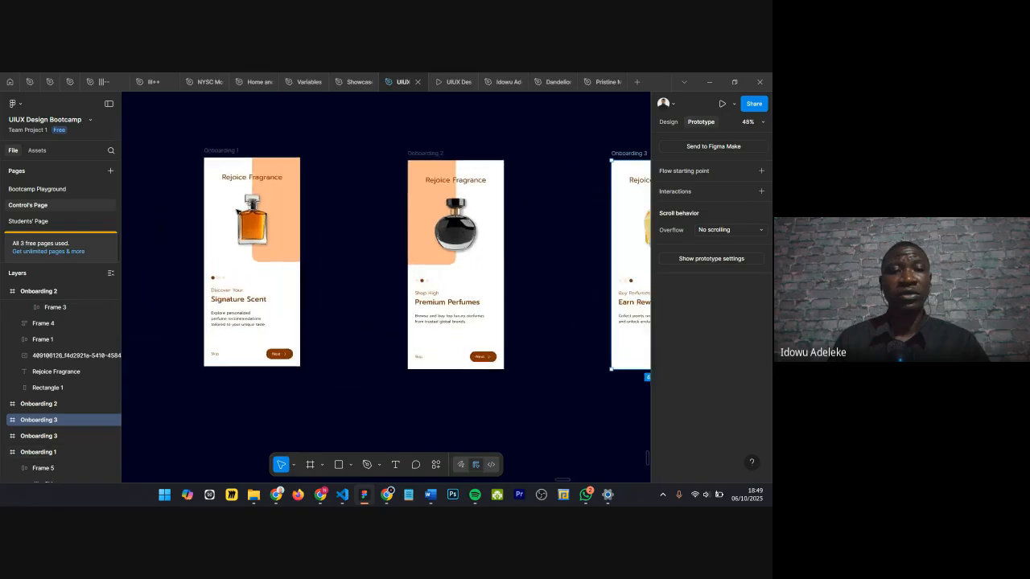
scroll(238, 212, "left", 3)
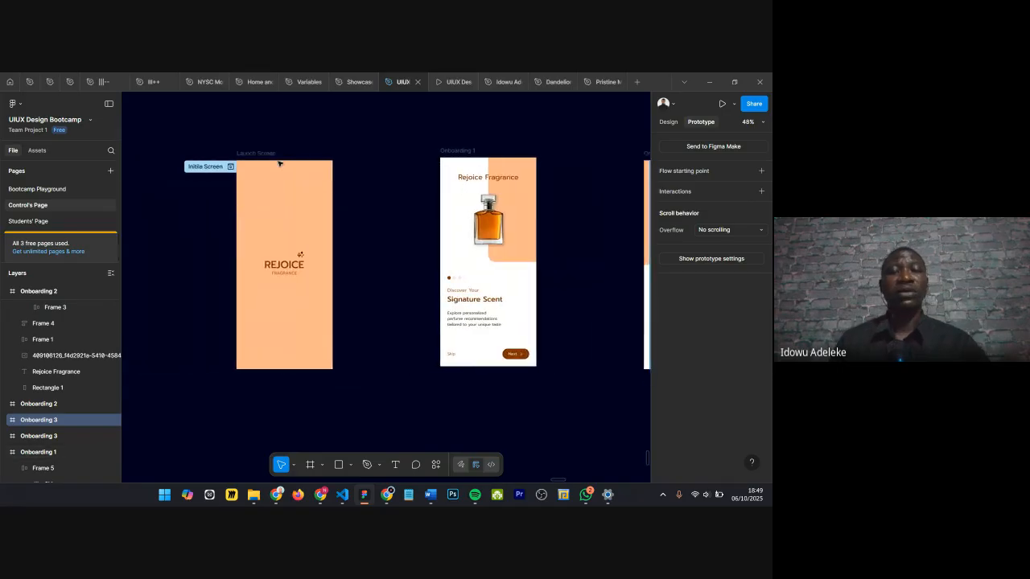
scroll(277, 162, "up", 2)
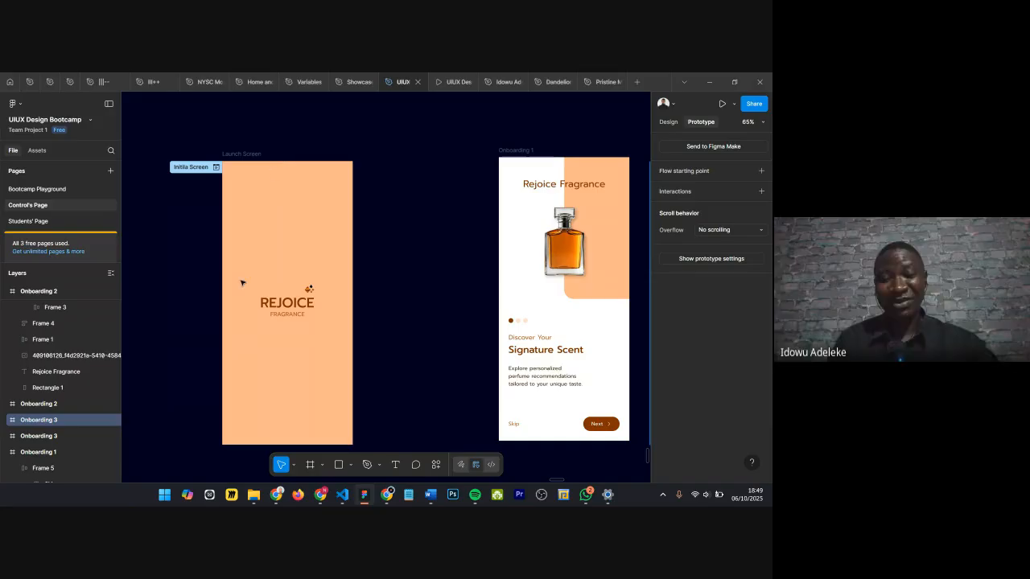
Step: Switch to the Google Meet call in Chrome to check its participants, and return to the Figma design file
mouse_move(387, 500)
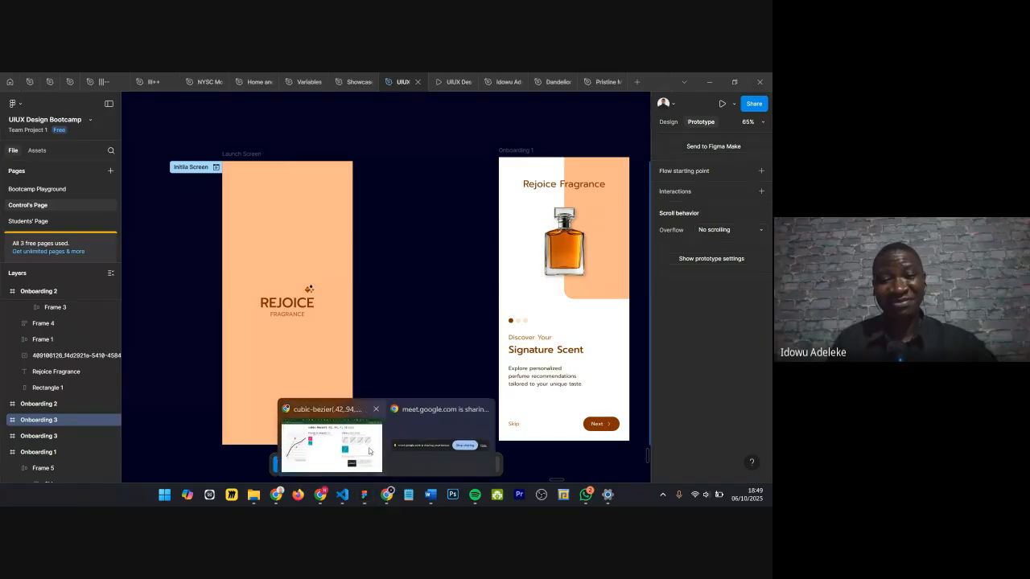
left_click(330, 434)
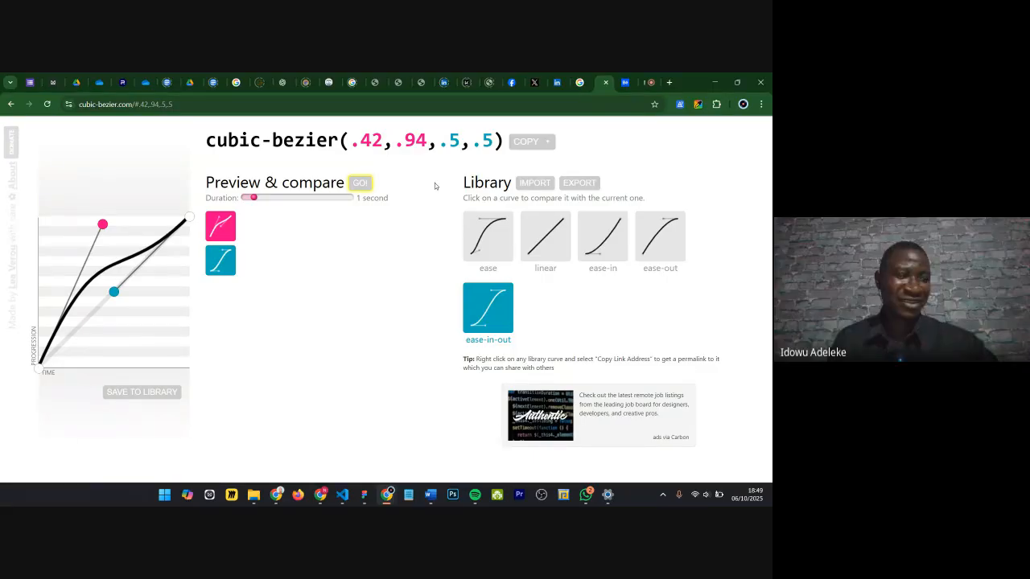
left_click(649, 83)
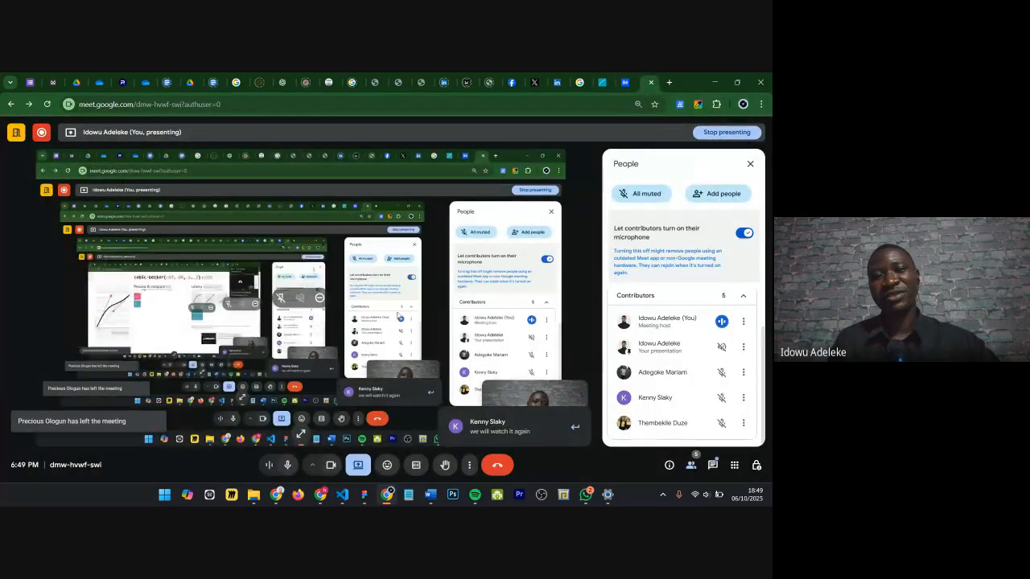
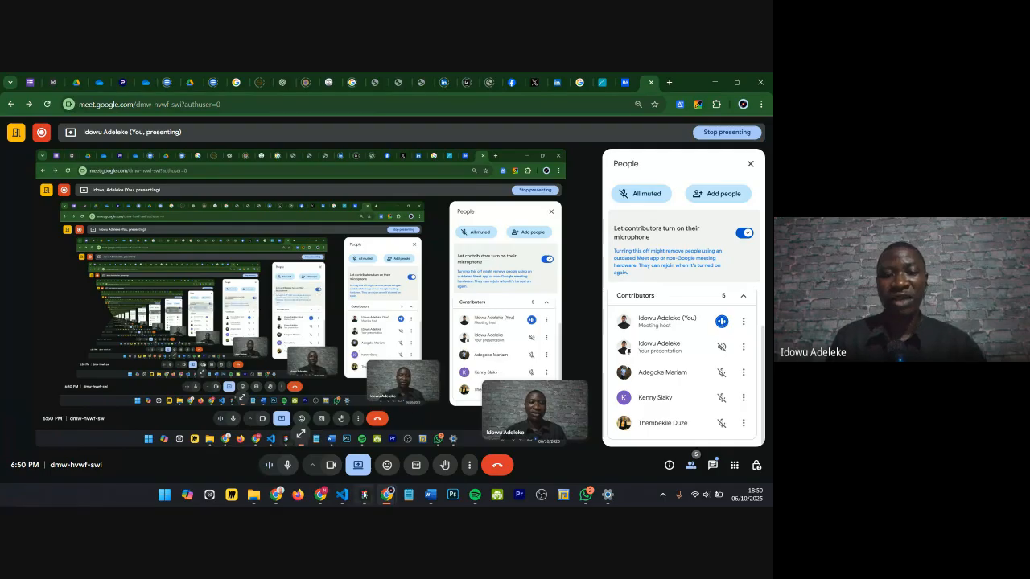
mouse_move(363, 494)
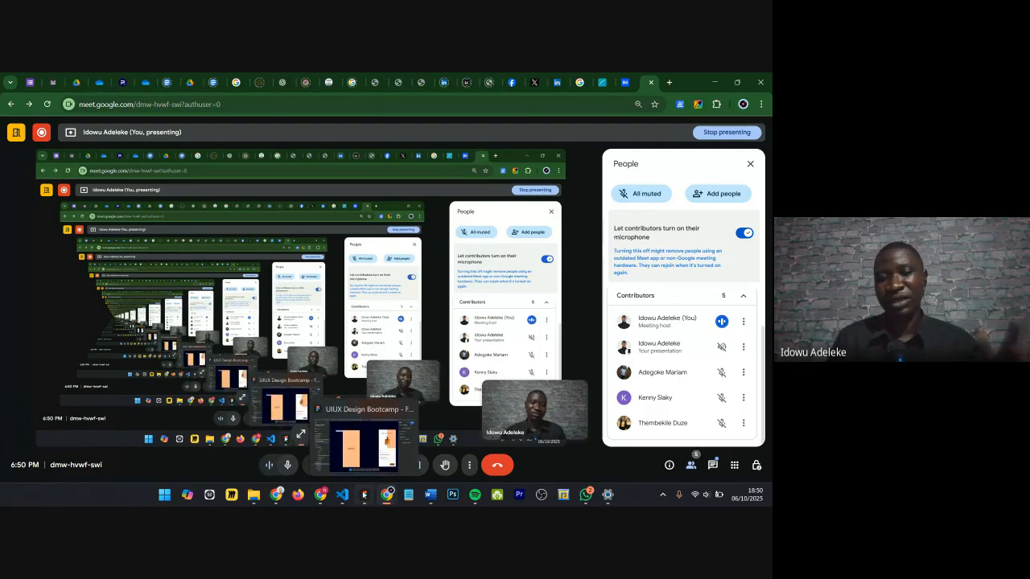
left_click(363, 494)
Step: Move the duplicated Launch Screen horizontally closer to Onboarding 1, leaving a narrow gap between the two frames
scroll(306, 309, "down", 2)
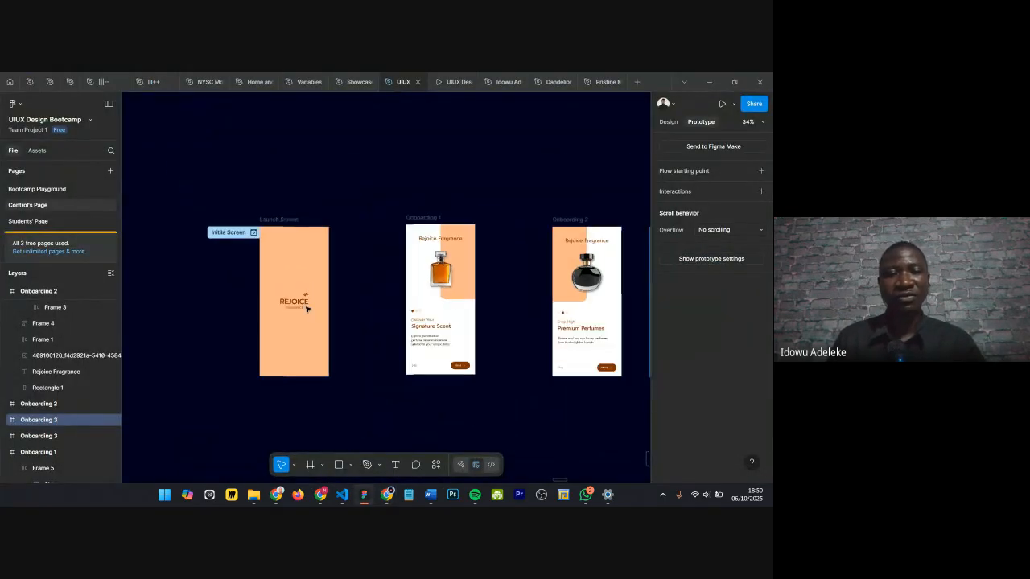
scroll(294, 232, "up", 3)
left_click(295, 235)
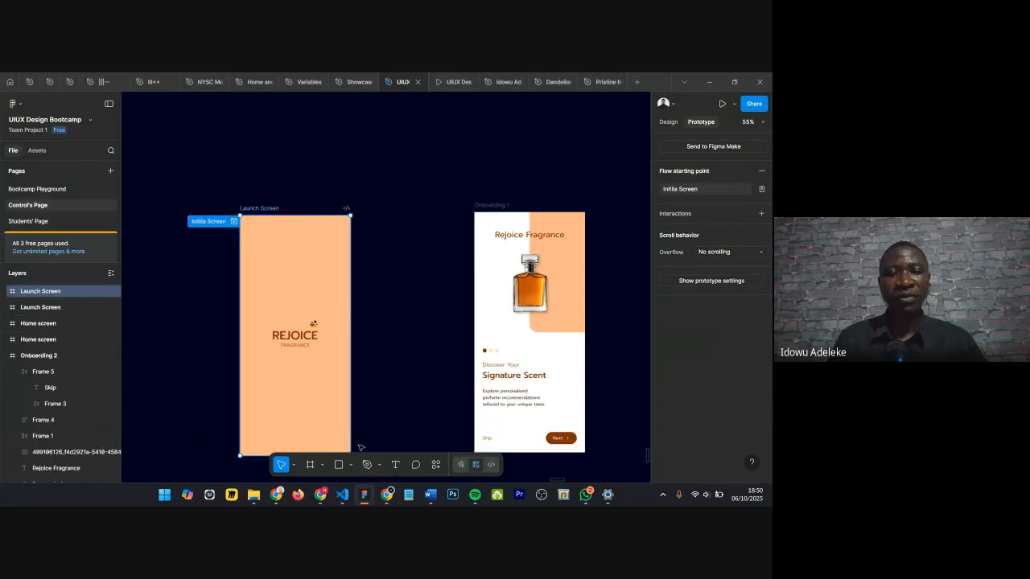
left_click_drag(267, 207, 354, 205)
scroll(372, 299, "down", 1)
scroll(386, 313, "up", 3)
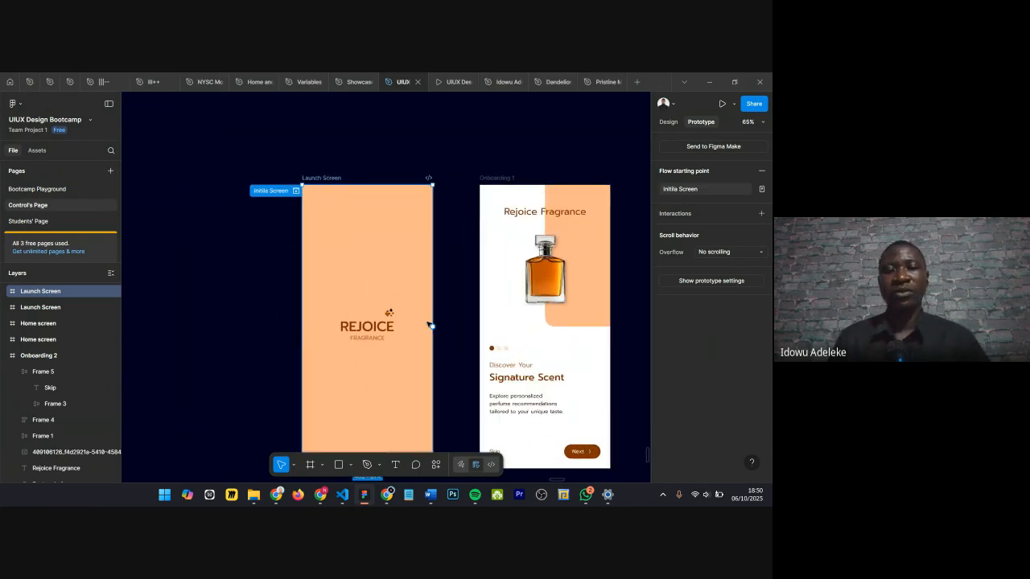
Step: Inspect the Rejoice Fragrance logo group on the duplicated Launch Screen
scroll(407, 313, "up", 5)
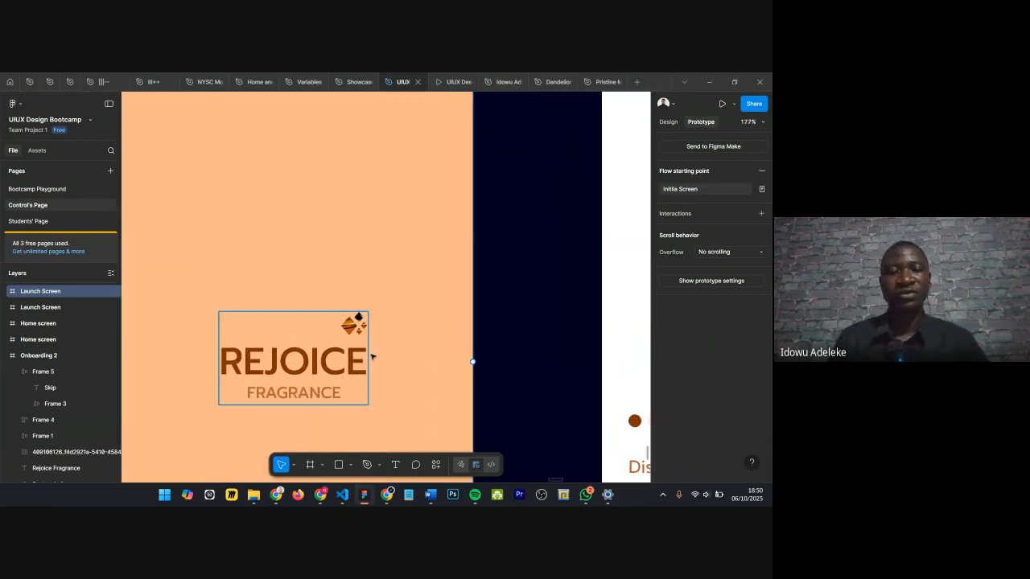
scroll(355, 372, "down", 5)
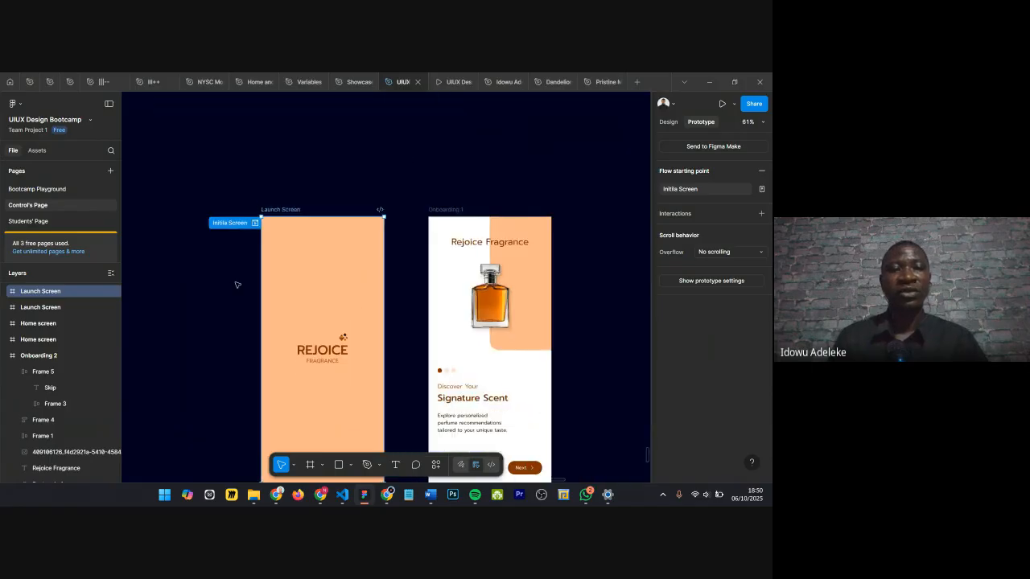
scroll(304, 395, "up", 5)
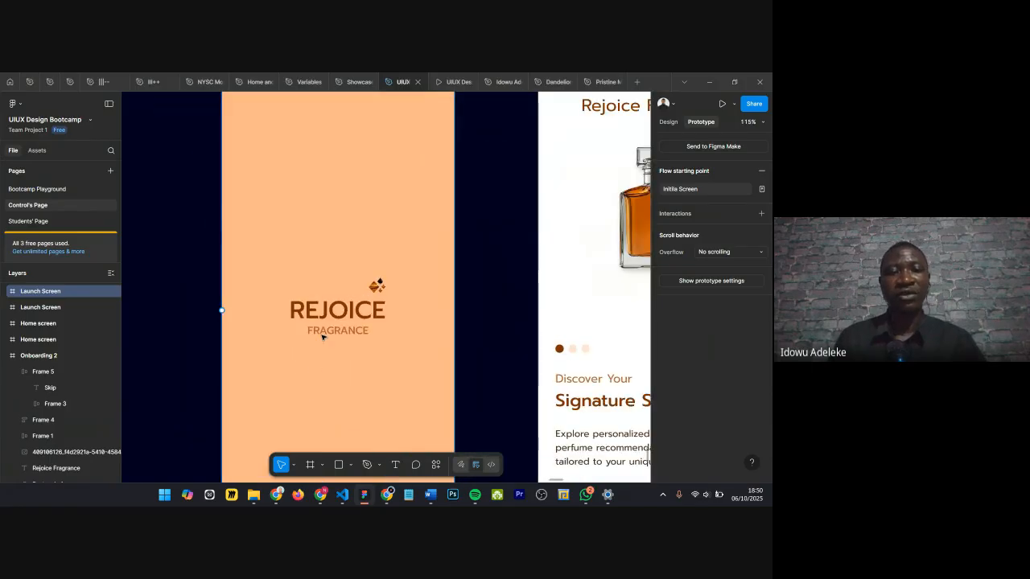
scroll(366, 308, "up", 3)
left_click(365, 299)
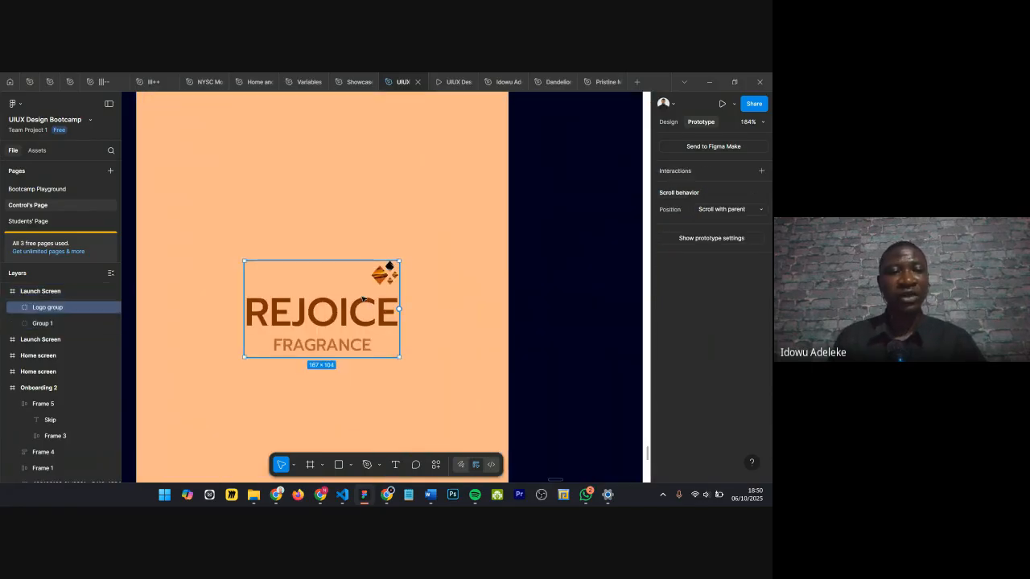
scroll(321, 319, "down", 7)
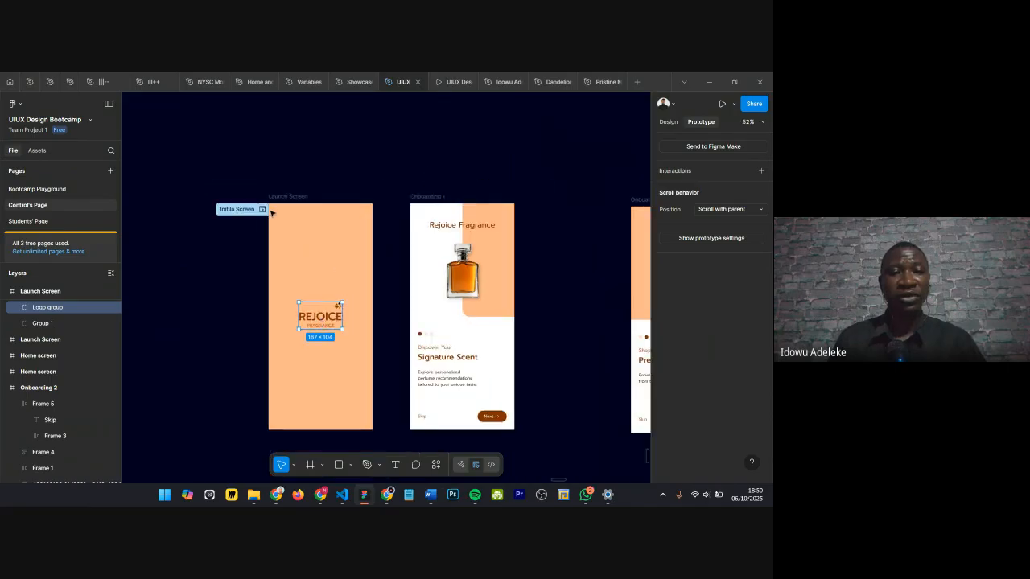
Step: Try to remove all auto layout from the duplicated Launch Screen
left_click(281, 189)
right_click(281, 196)
mouse_move(336, 365)
scroll(336, 364, "down", 2)
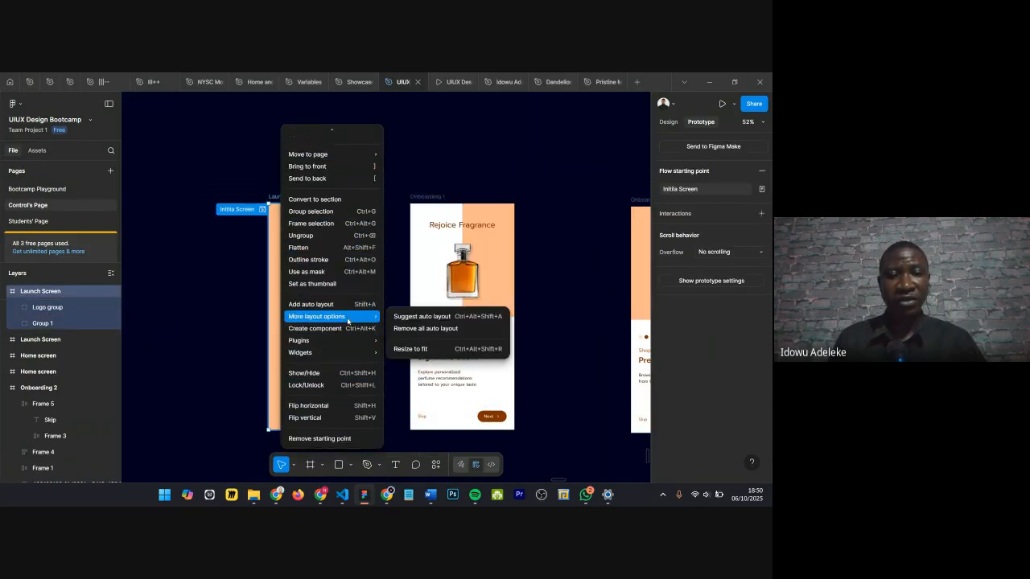
left_click(414, 332)
Step: Remove all auto layout from the duplicated Onboarding 1 screen
left_click(439, 322)
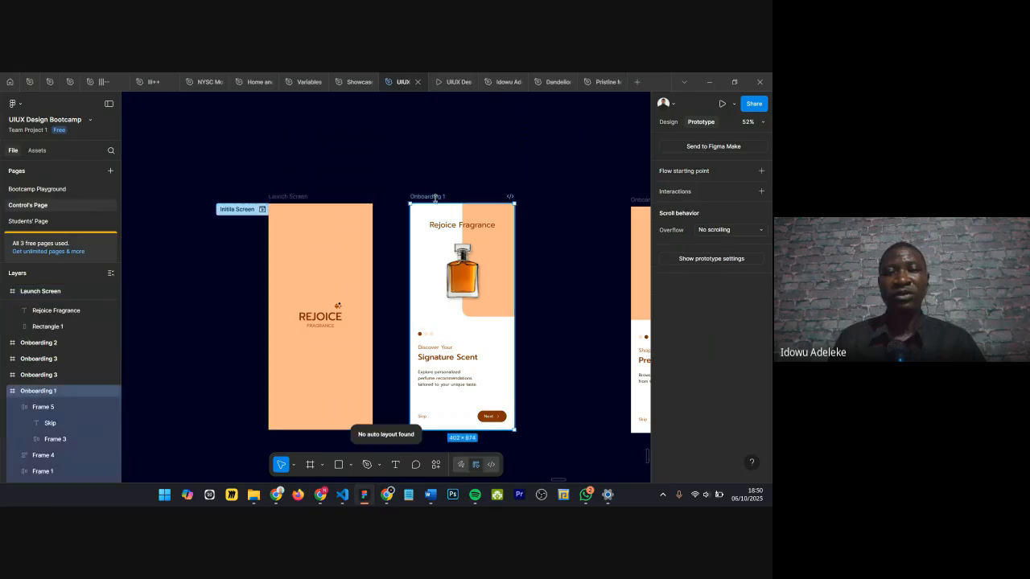
right_click(438, 321)
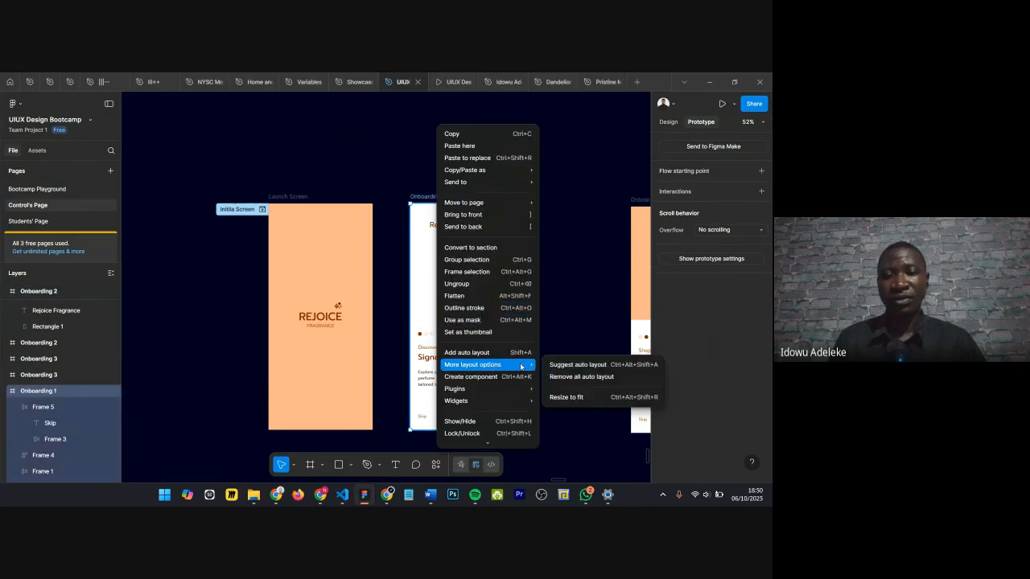
left_click(555, 379)
Step: Remove all auto layout from the duplicated Onboarding 2 screen
scroll(424, 353, "right", 3)
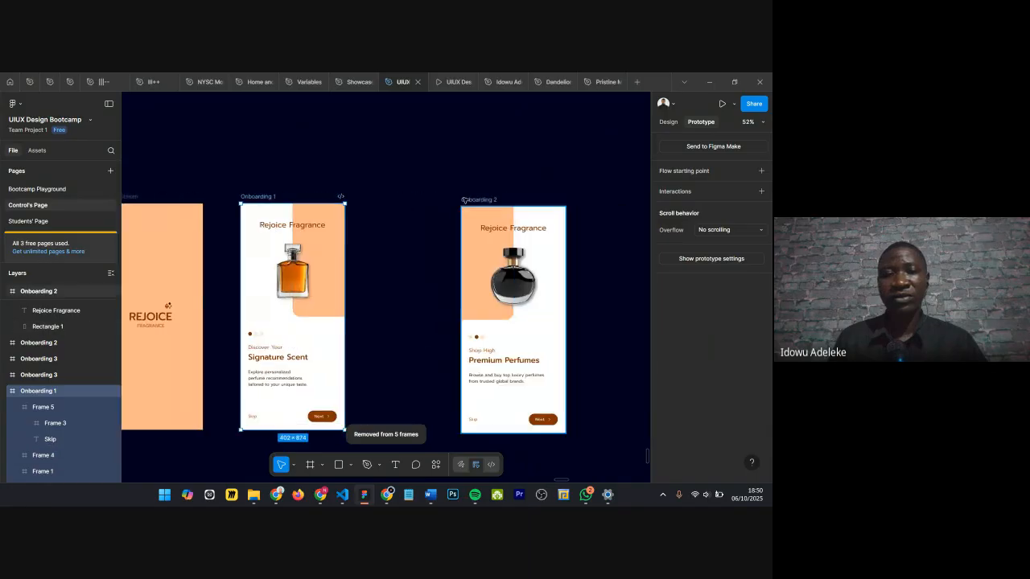
left_click(469, 322)
right_click(466, 322)
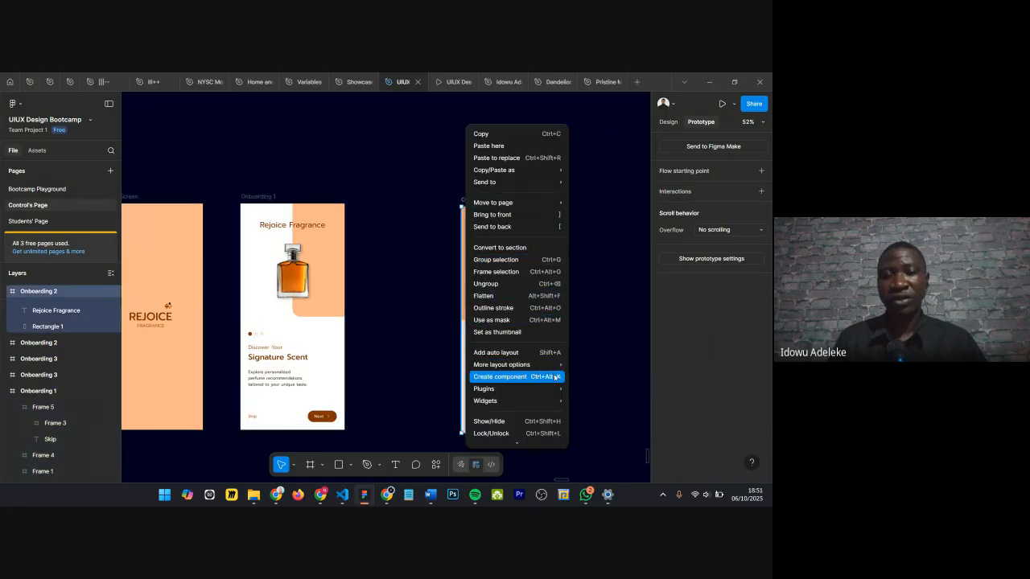
mouse_move(555, 365)
left_click(594, 376)
Step: Remove all auto layout from the duplicated Onboarding 3 screen
scroll(366, 322, "right", 5)
right_click(366, 201)
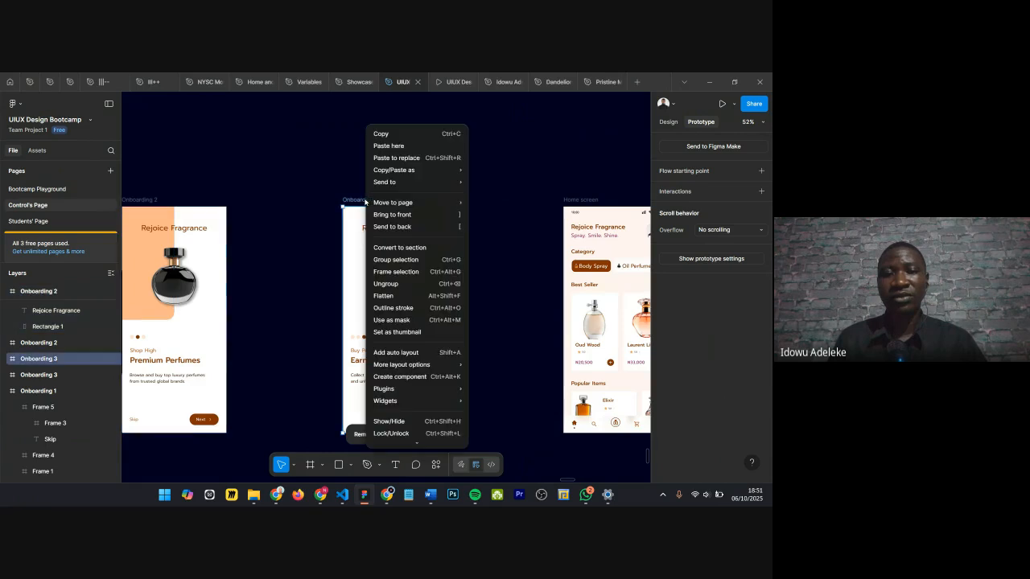
mouse_move(455, 366)
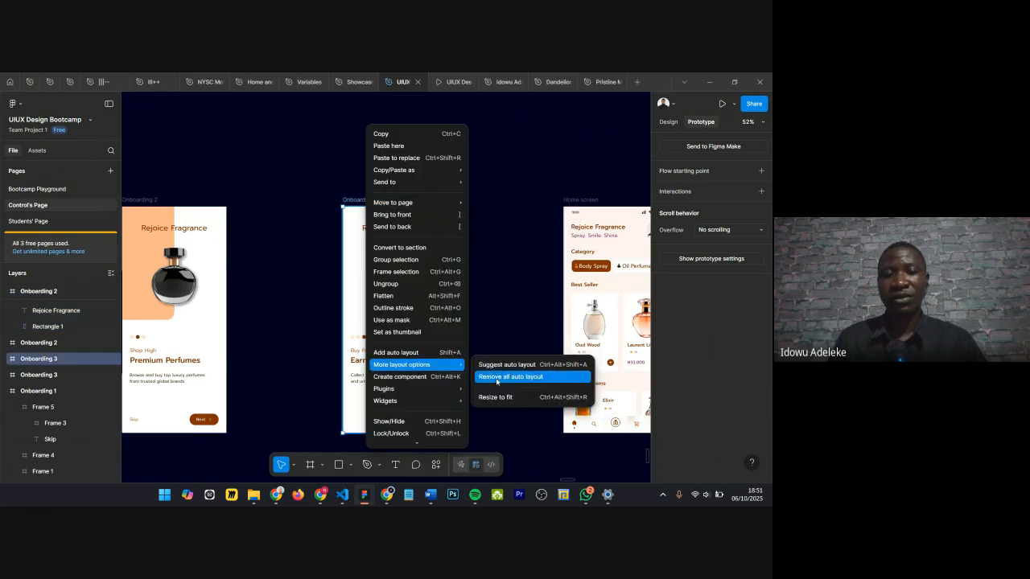
left_click(491, 377)
Step: Remove all auto layout from the duplicated Home screen
scroll(483, 376, "right", 3)
right_click(378, 201)
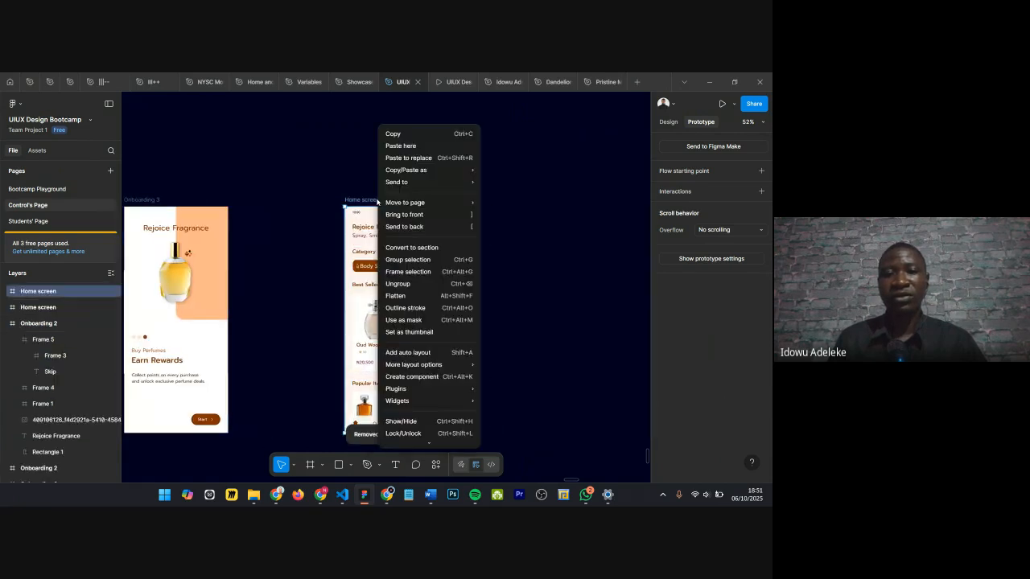
mouse_move(436, 368)
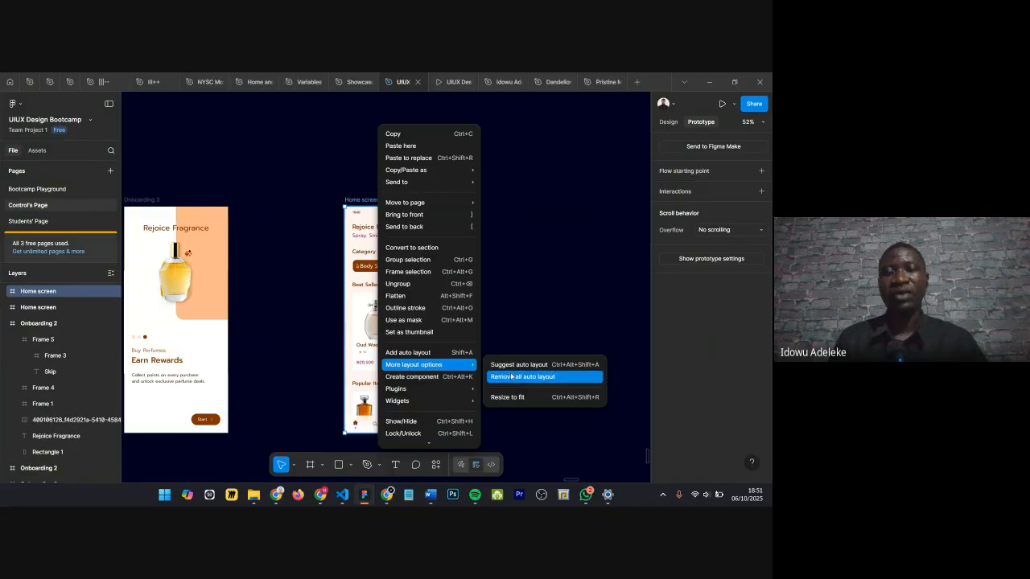
left_click(506, 377)
scroll(531, 327, "down", 5)
scroll(231, 291, "up", 5)
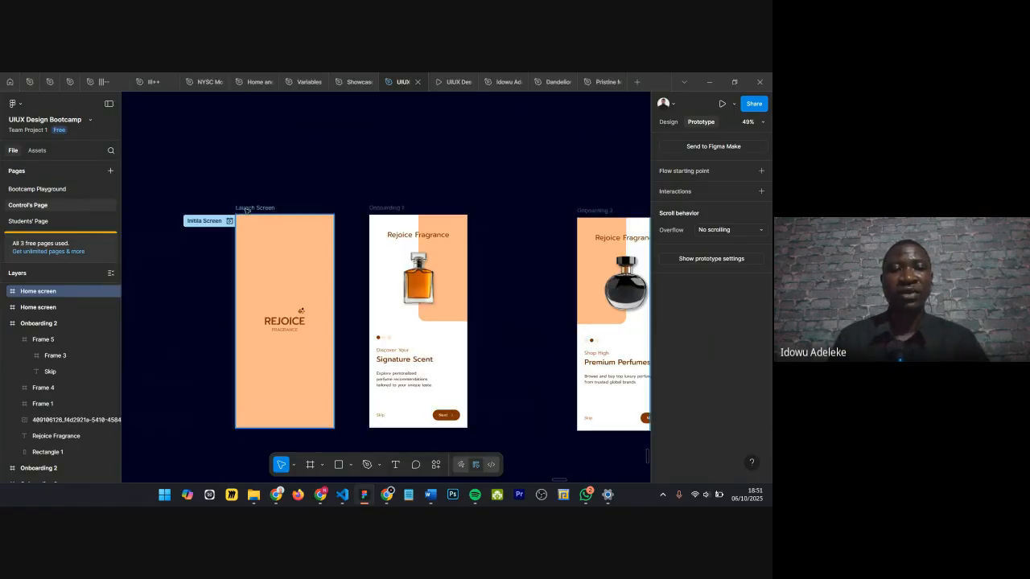
left_click(250, 207)
right_click(251, 211)
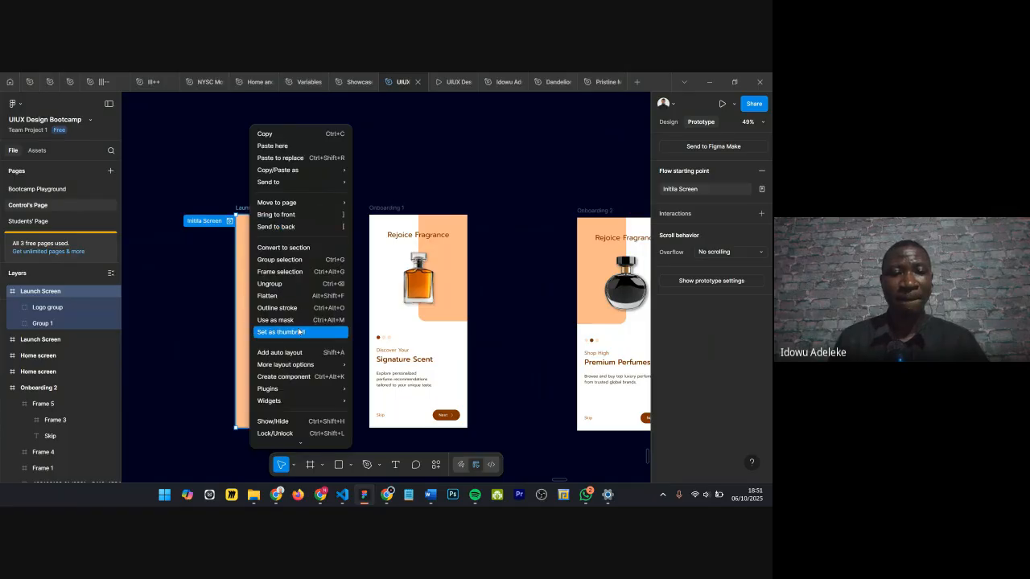
scroll(306, 306, "down", 2)
mouse_move(308, 344)
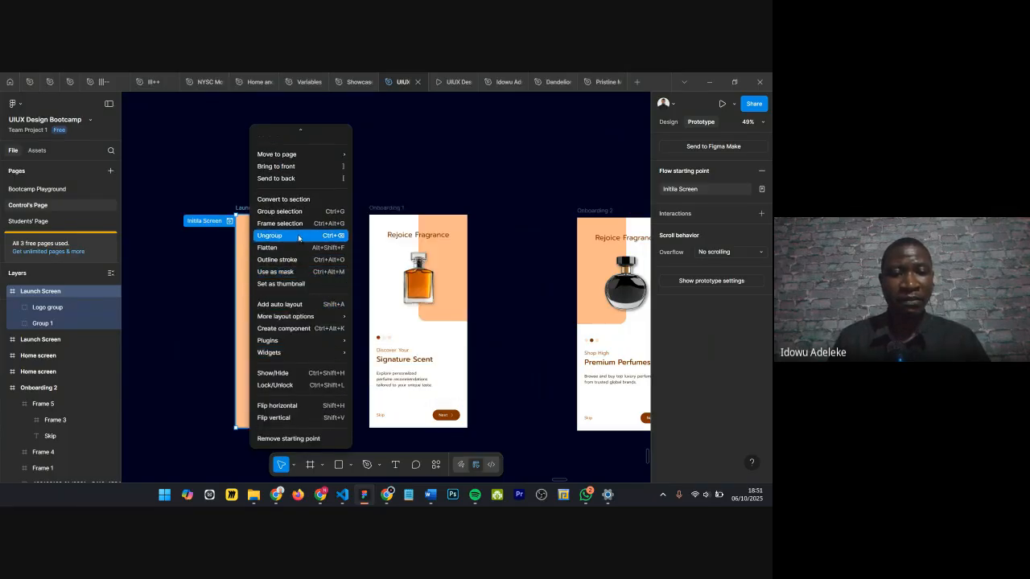
left_click(208, 317)
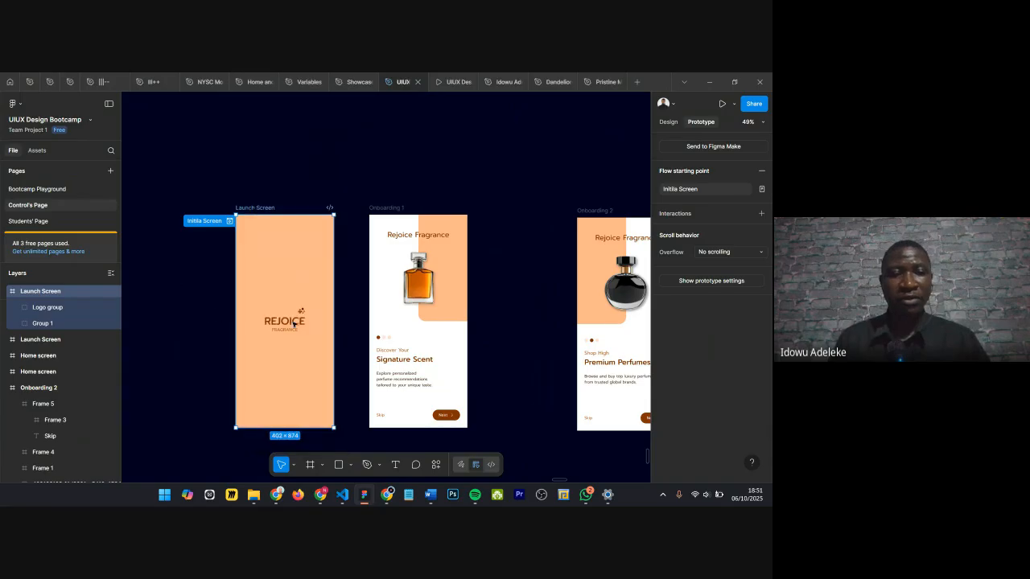
scroll(303, 325, "up", 5)
scroll(336, 319, "down", 3)
scroll(335, 318, "down", 10)
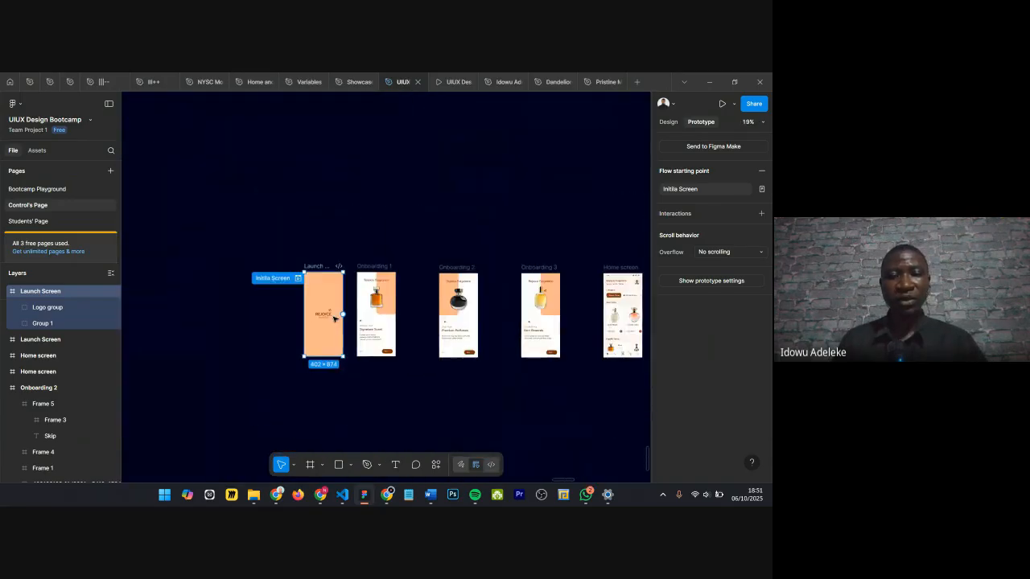
scroll(336, 318, "right", 4)
left_click(202, 256)
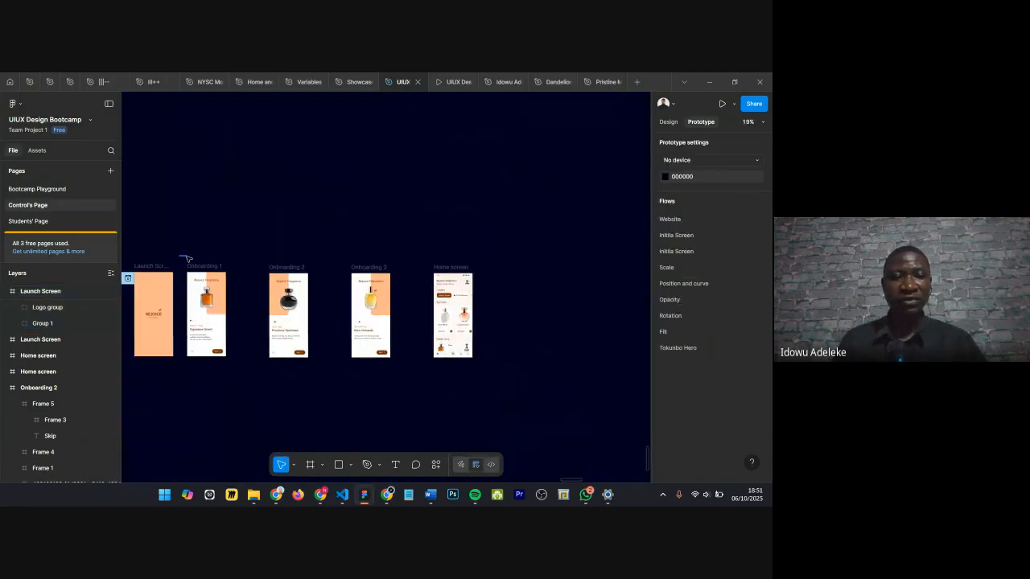
Step: Move the duplicated Launch Screen directly above Onboarding 1, centre-aligned with it and a small gap between them
scroll(197, 263, "left", 2)
scroll(214, 267, "up", 3)
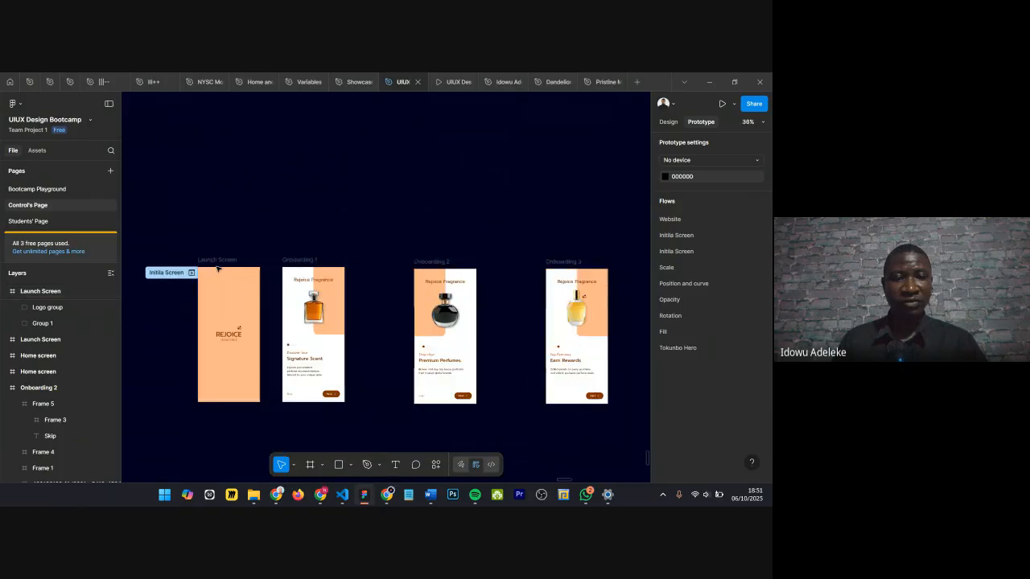
scroll(217, 268, "down", 3)
left_click(224, 258)
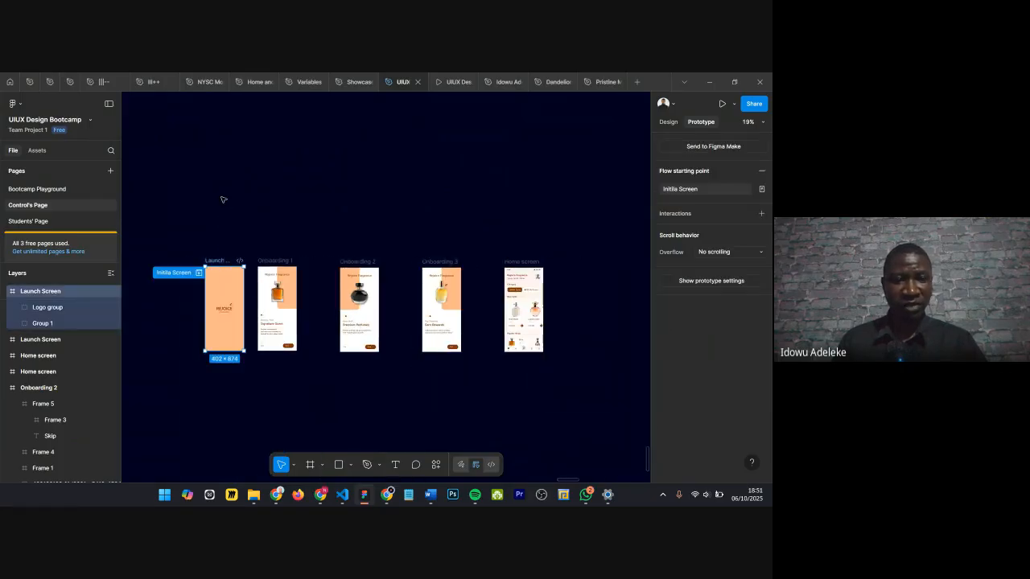
left_click(223, 200)
left_click(214, 261)
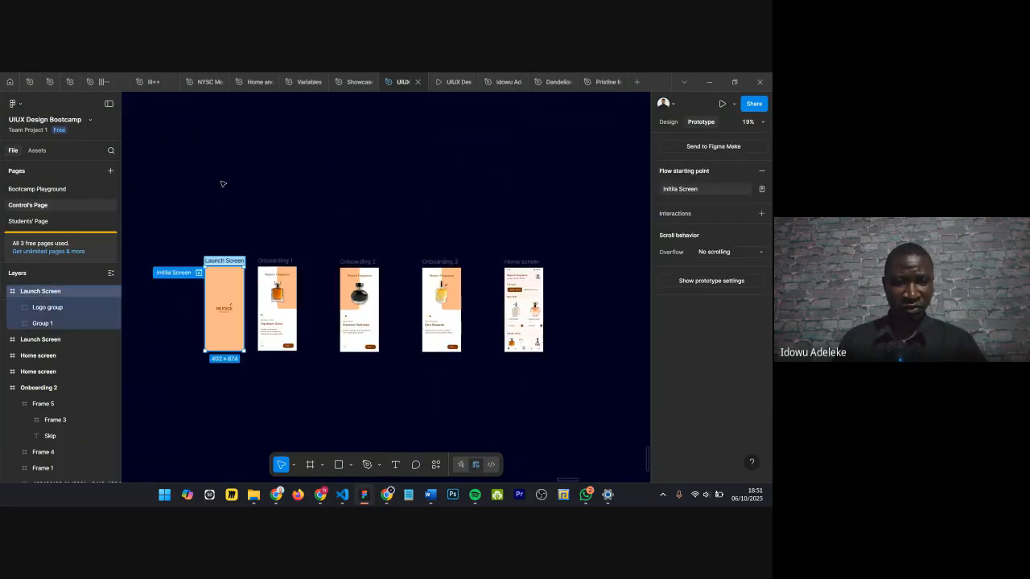
left_click(235, 240)
left_click_drag(219, 260, 274, 154)
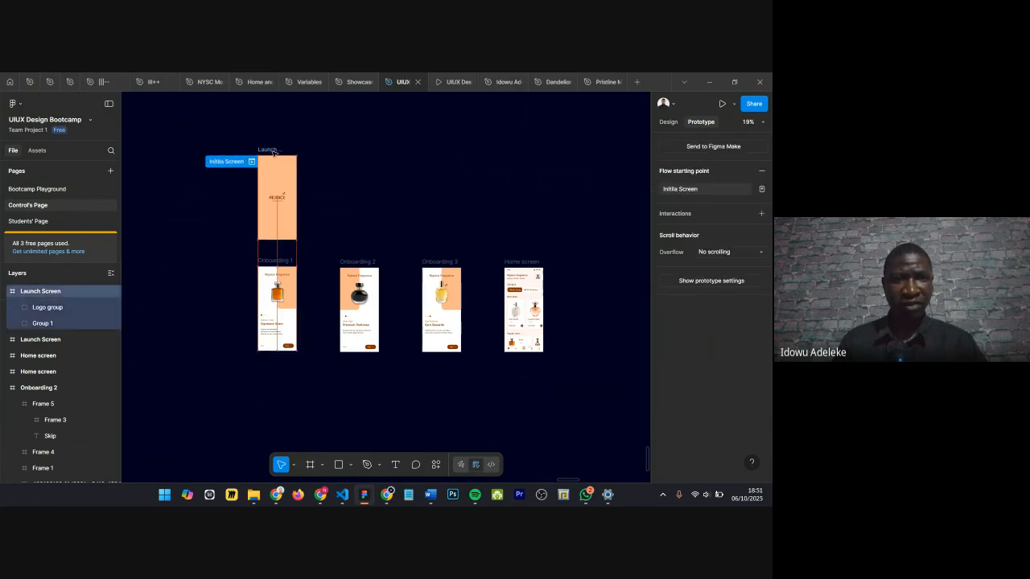
Step: Duplicate the Launch Screen directly to the right of the one above Onboarding 1
scroll(273, 161, "up", 5)
scroll(273, 161, "up", 3)
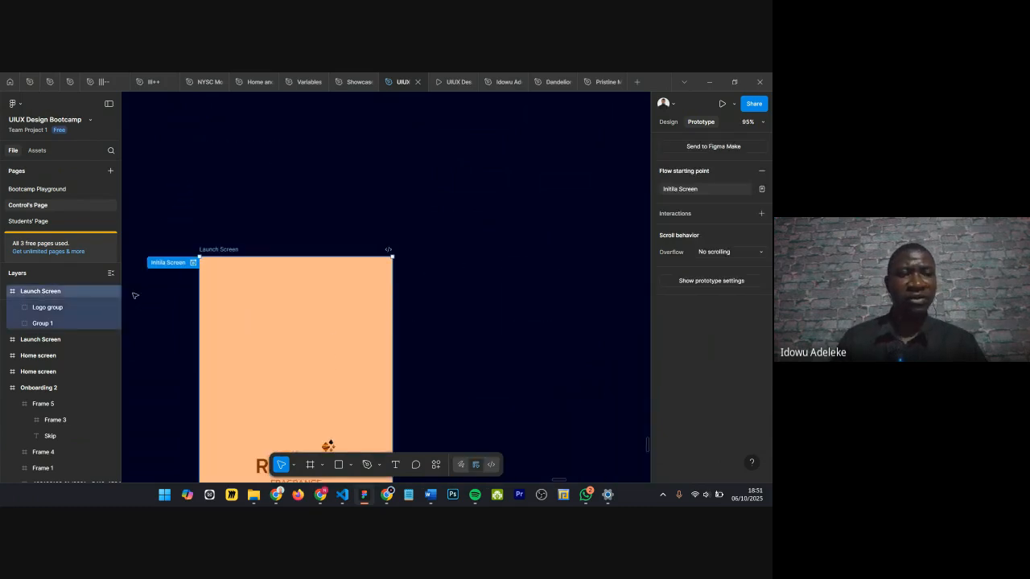
scroll(267, 304, "down", 3)
scroll(269, 302, "down", 2)
scroll(305, 313, "up", 4)
scroll(355, 288, "down", 2)
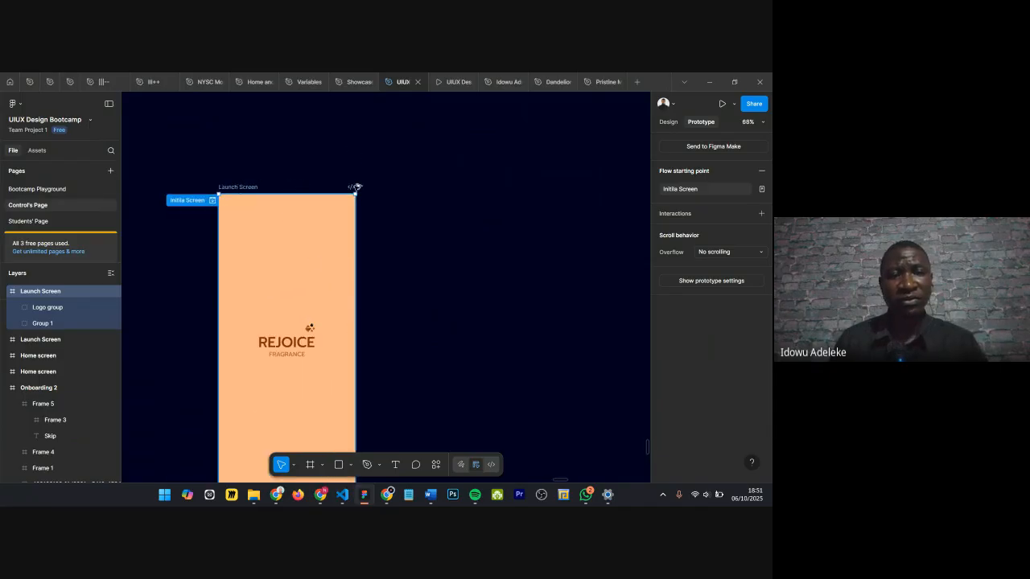
key("ctrl+d")
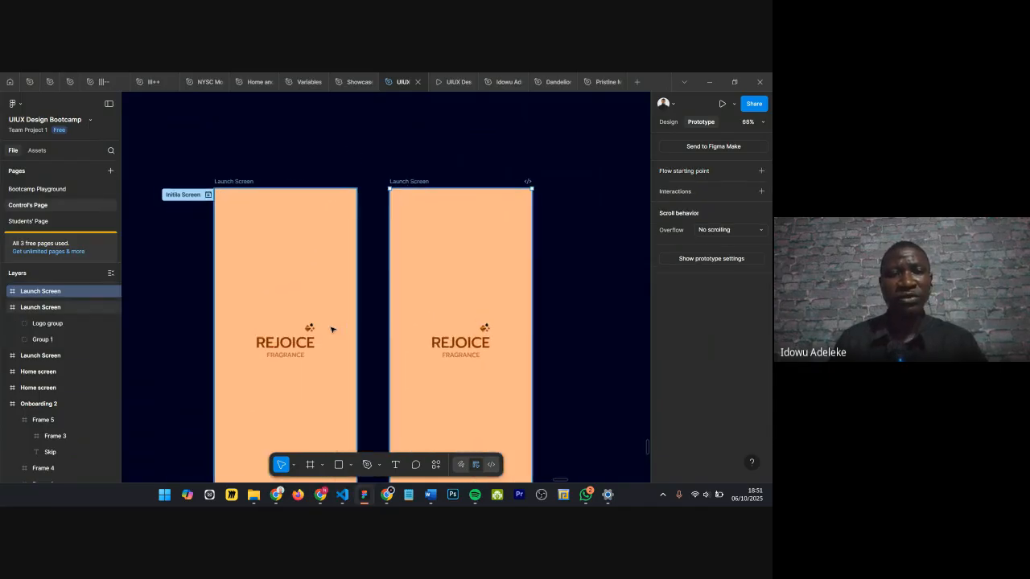
Step: Try setting the Launch Screen's Logo group to 0% opacity and undo it
double_click(283, 343)
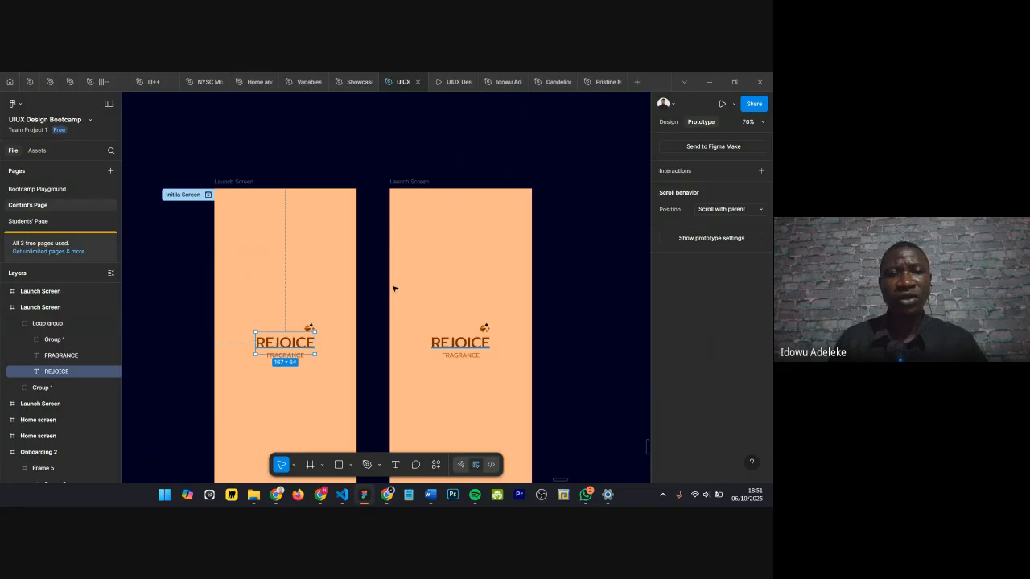
left_click(291, 349)
key("0")
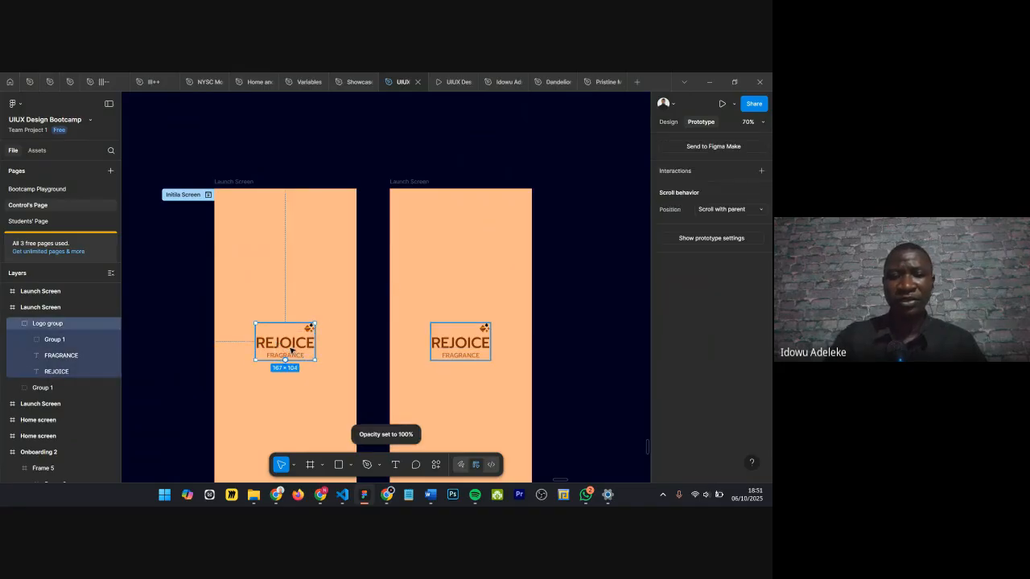
key("0")
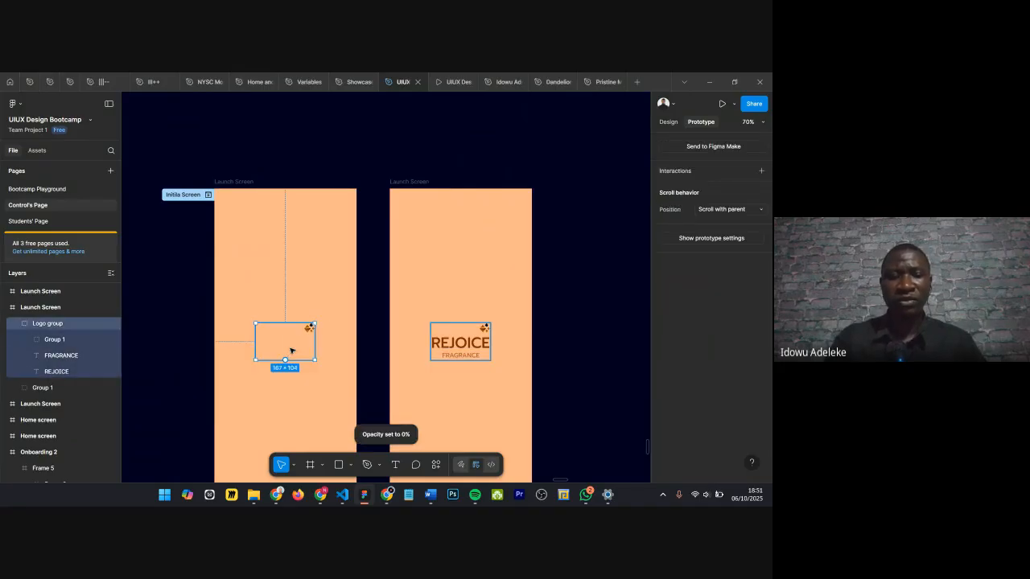
key("ctrl+z")
Step: Delete the duplicate Launch Screen beside the original
scroll(292, 350, "up", 1)
scroll(291, 349, "up", 6)
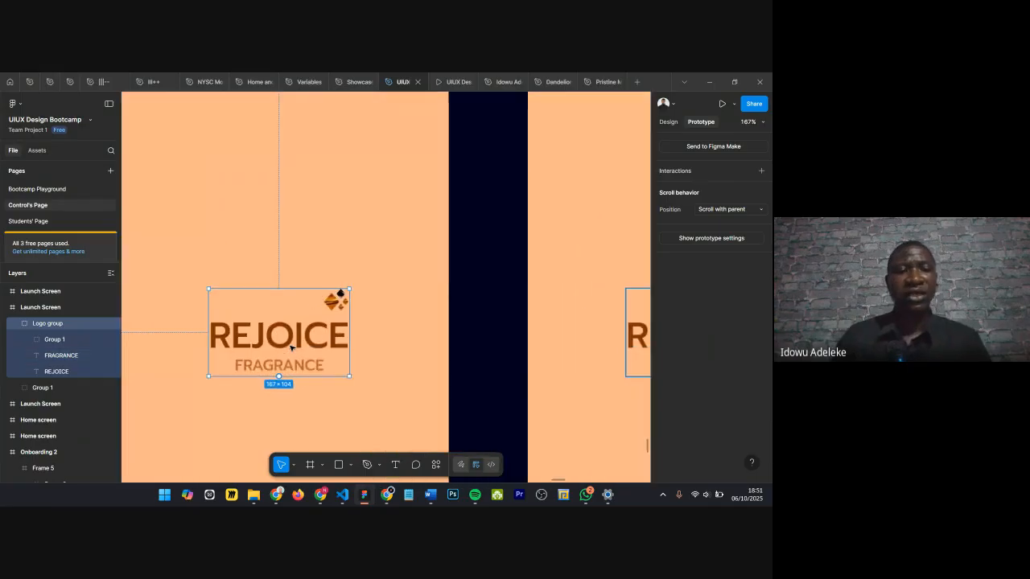
left_click(356, 283)
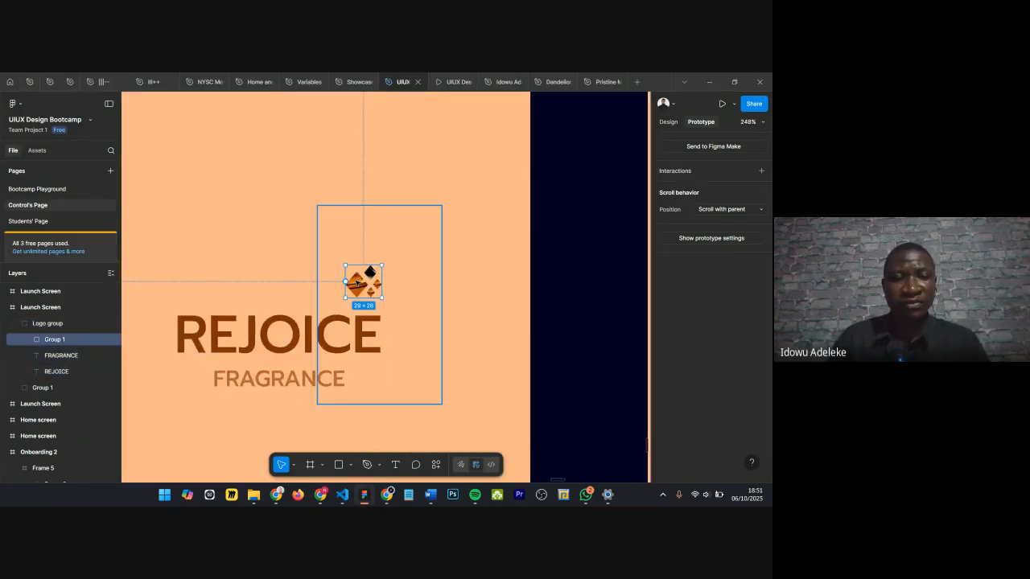
scroll(360, 280, "down", 7)
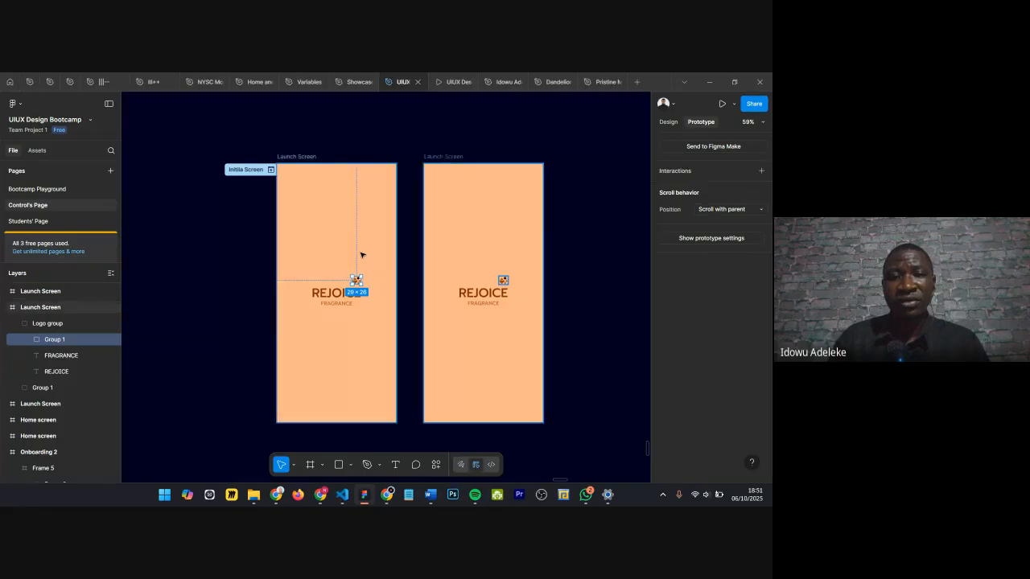
scroll(448, 164, "up", 3)
scroll(473, 182, "down", 3)
left_click(486, 131)
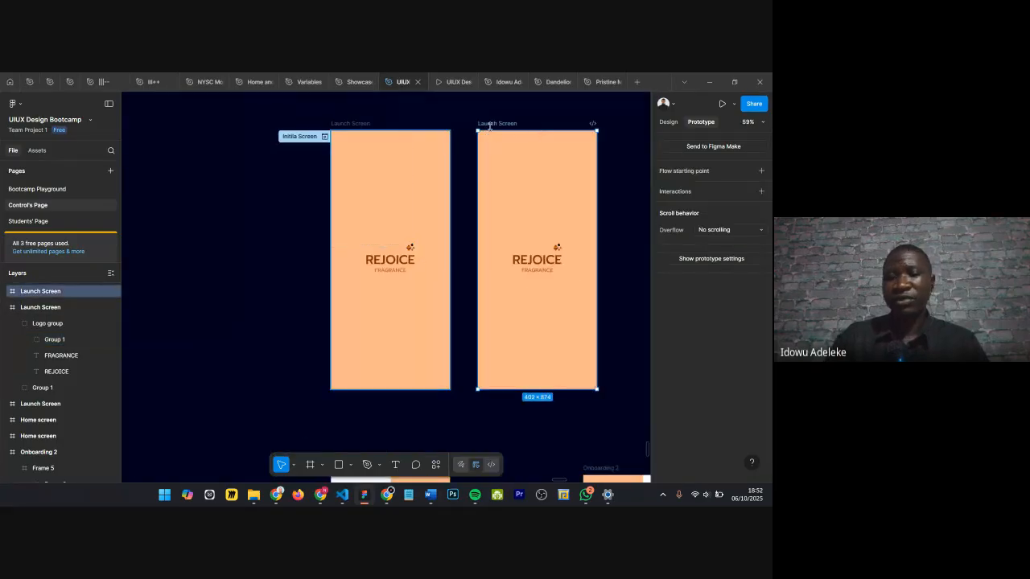
key("Delete")
Step: Ungroup the four-diamond icon and the Logo group on the Launch Screen
scroll(410, 281, "up", 5)
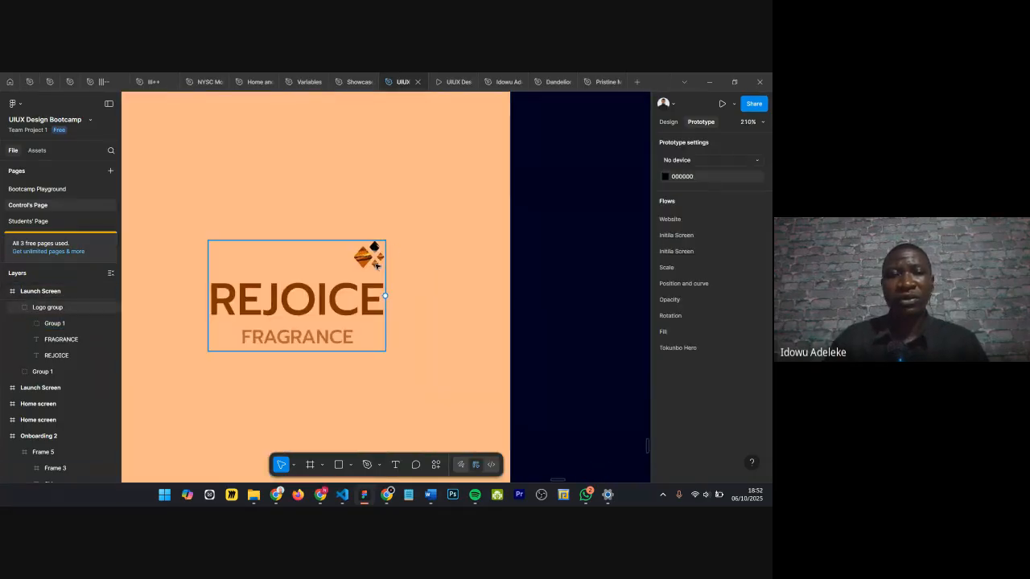
double_click(377, 264)
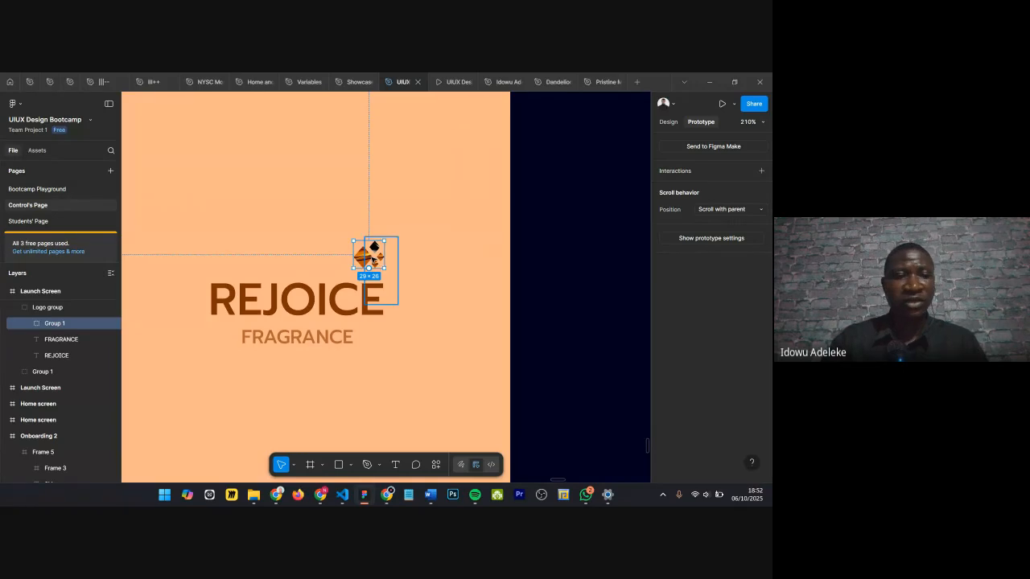
key("ctrl+shift+g")
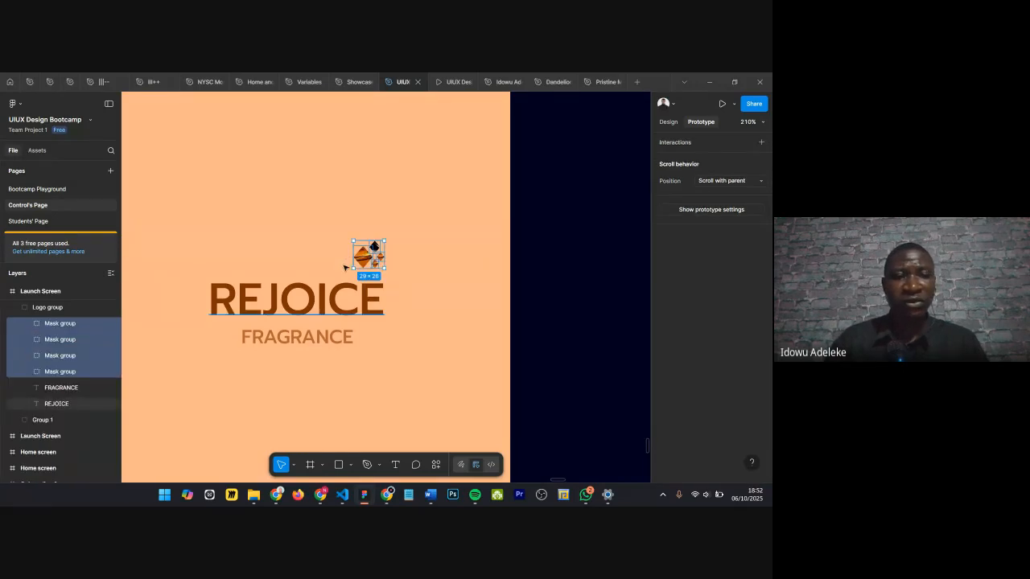
left_click(363, 258)
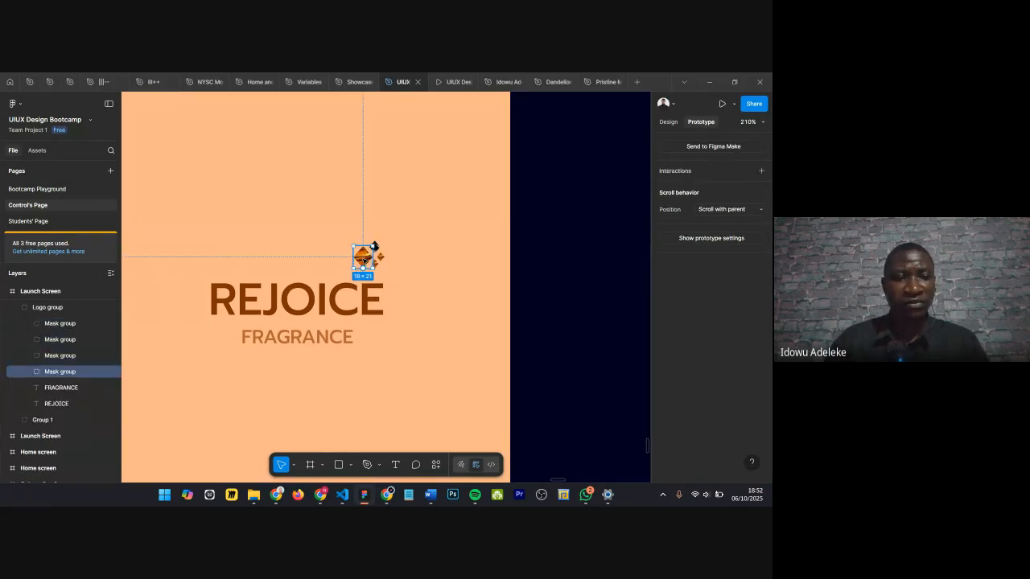
left_click(294, 314)
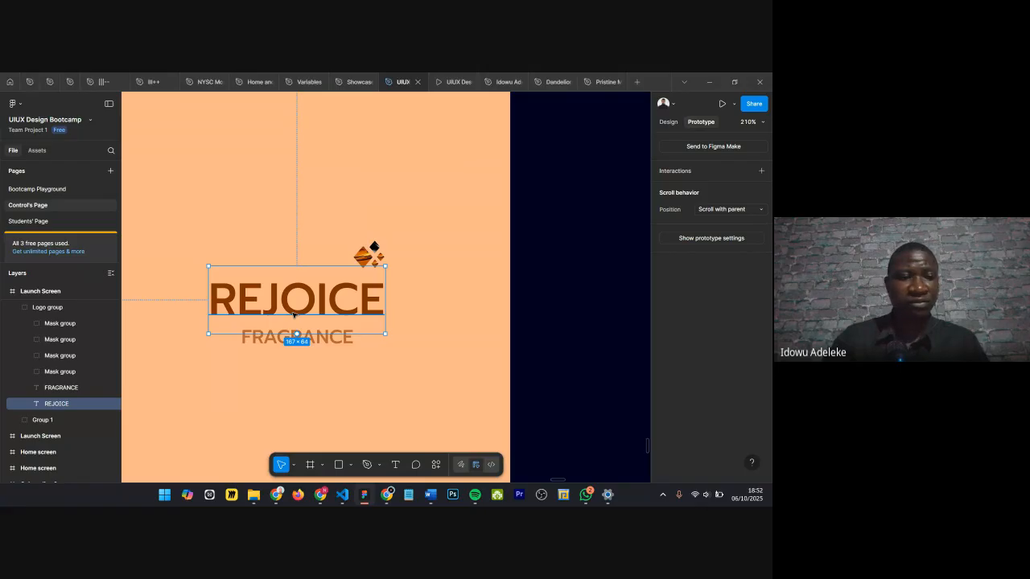
left_click(74, 306)
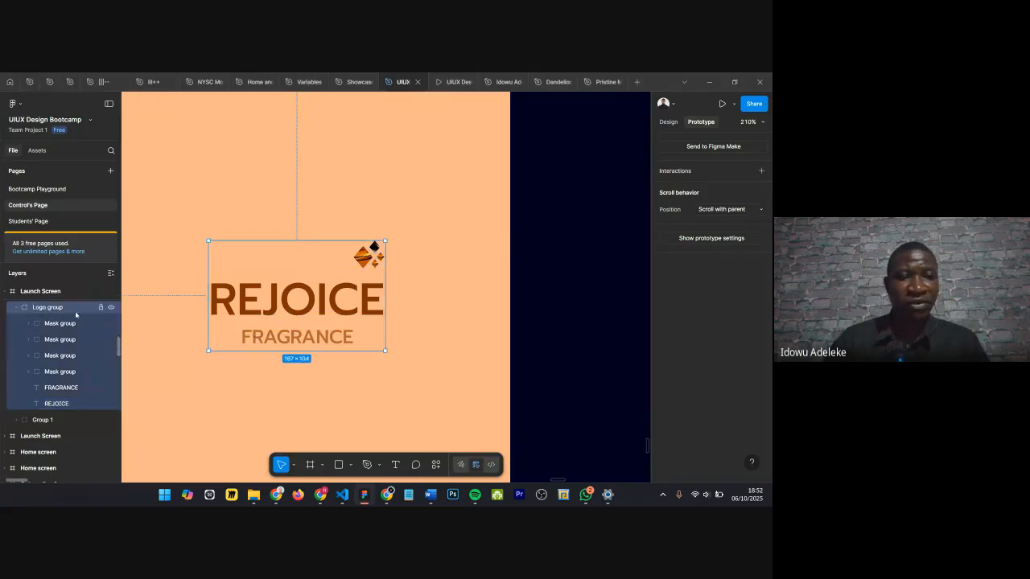
key("ctrl+shift+g")
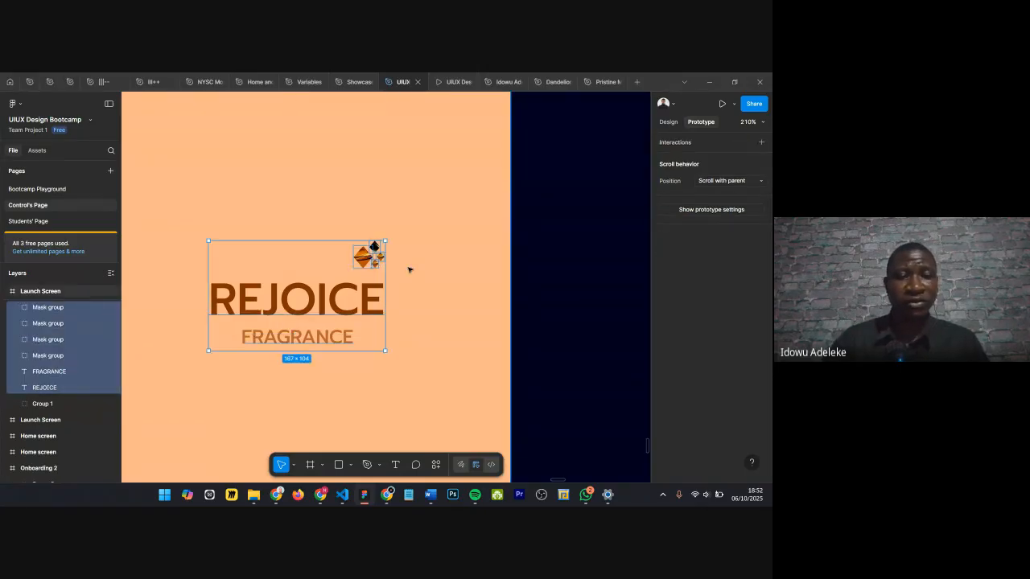
scroll(409, 271, "down", 5)
left_click(46, 308)
left_click(57, 324)
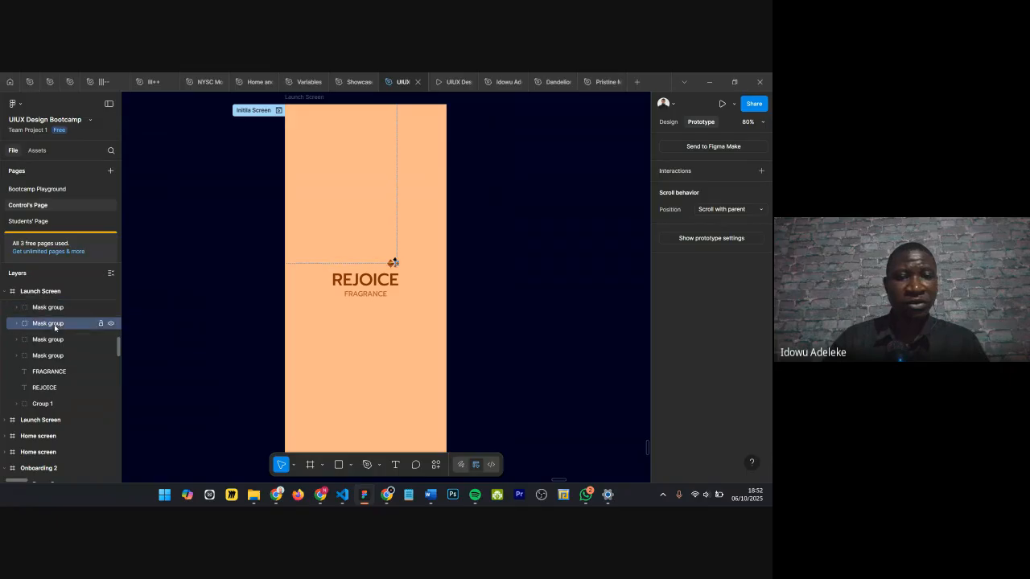
left_click(58, 340)
left_click(48, 306)
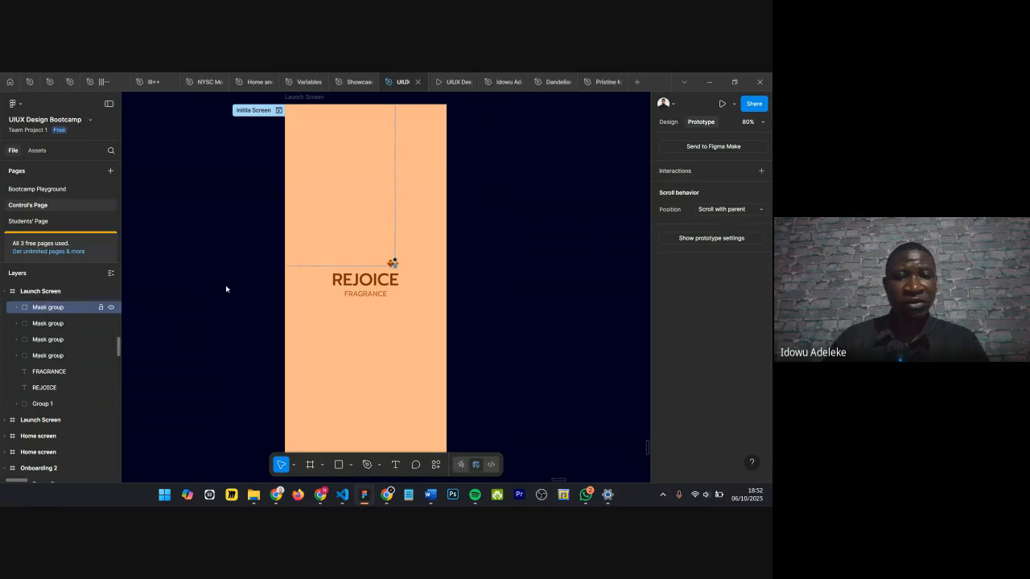
scroll(392, 270, "up", 5)
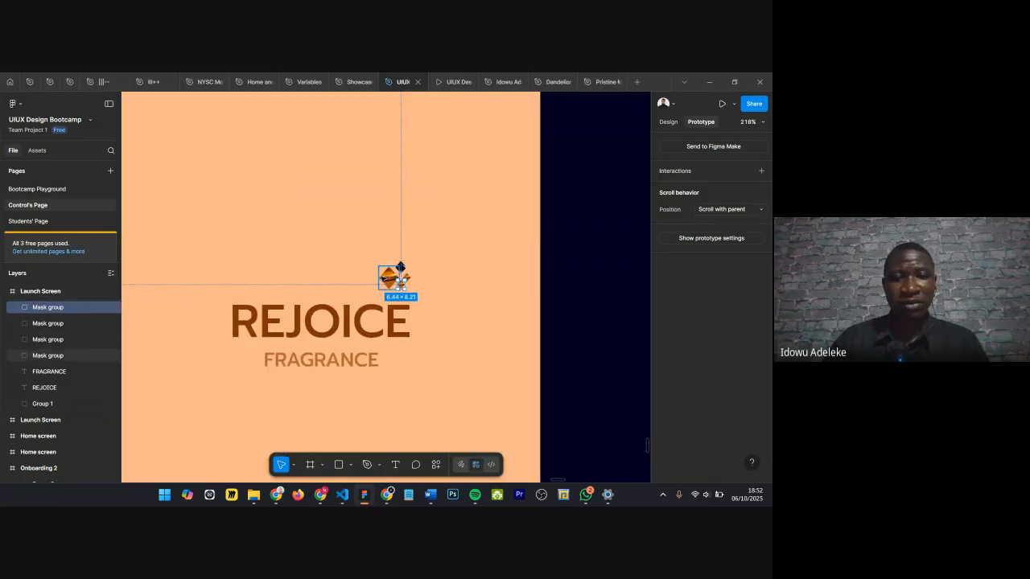
left_click(394, 278)
left_click_drag(405, 278, 474, 292)
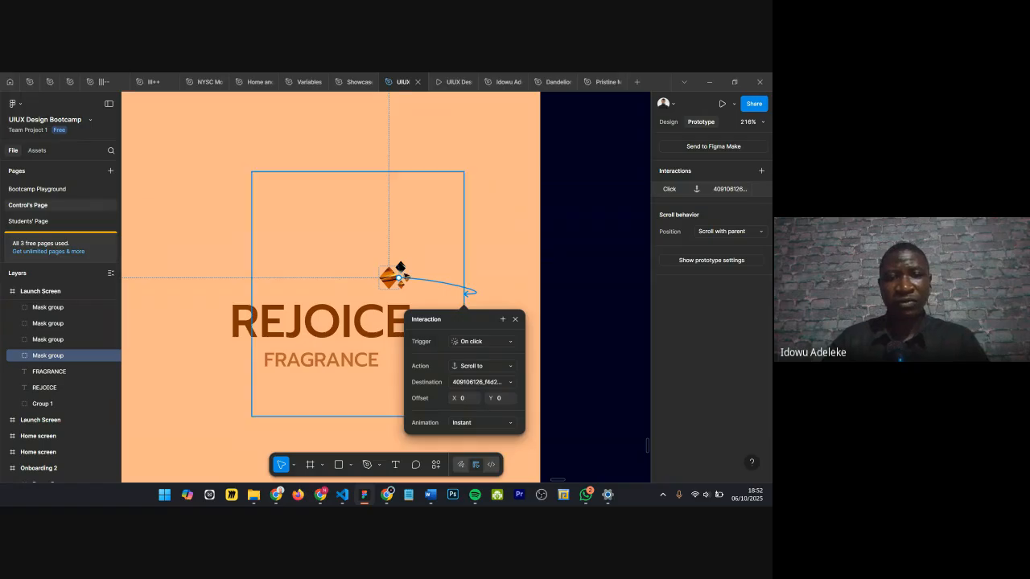
key("ctrl+z")
Step: Delete the topmost copies of the large amber diamond and the black diamond from the logo icon
left_click(668, 123)
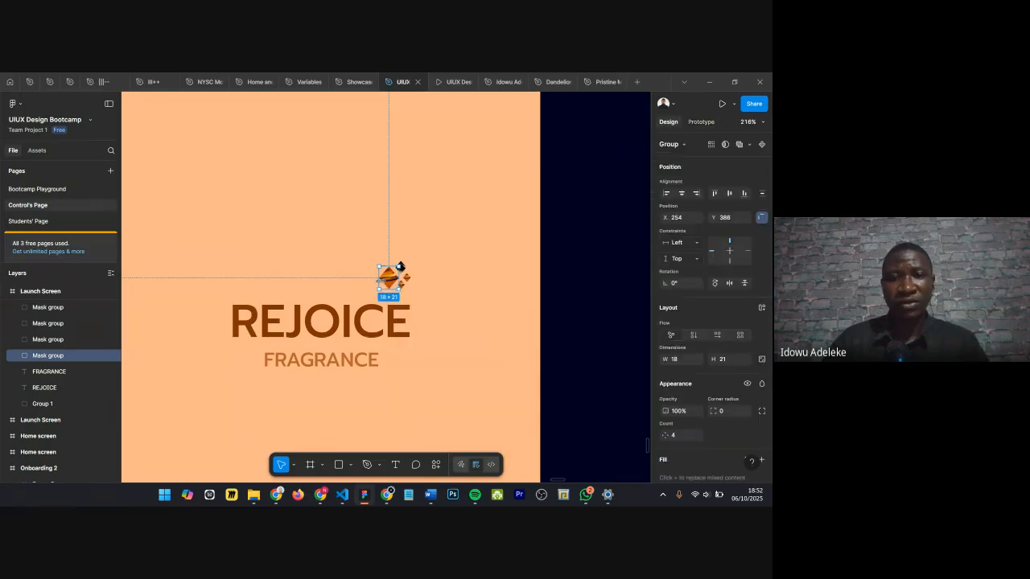
left_click_drag(385, 270, 350, 217)
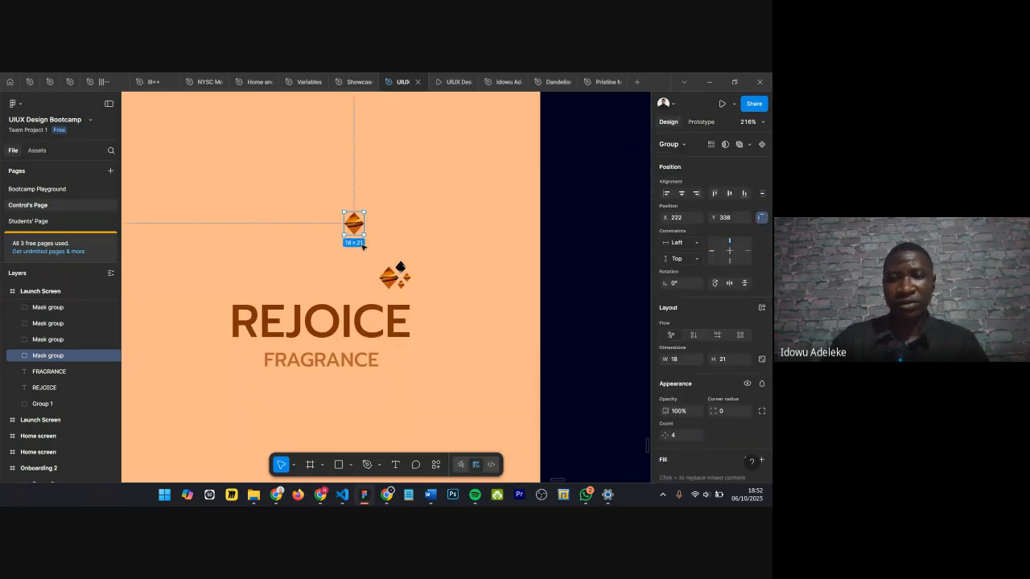
key("Delete")
left_click(400, 267)
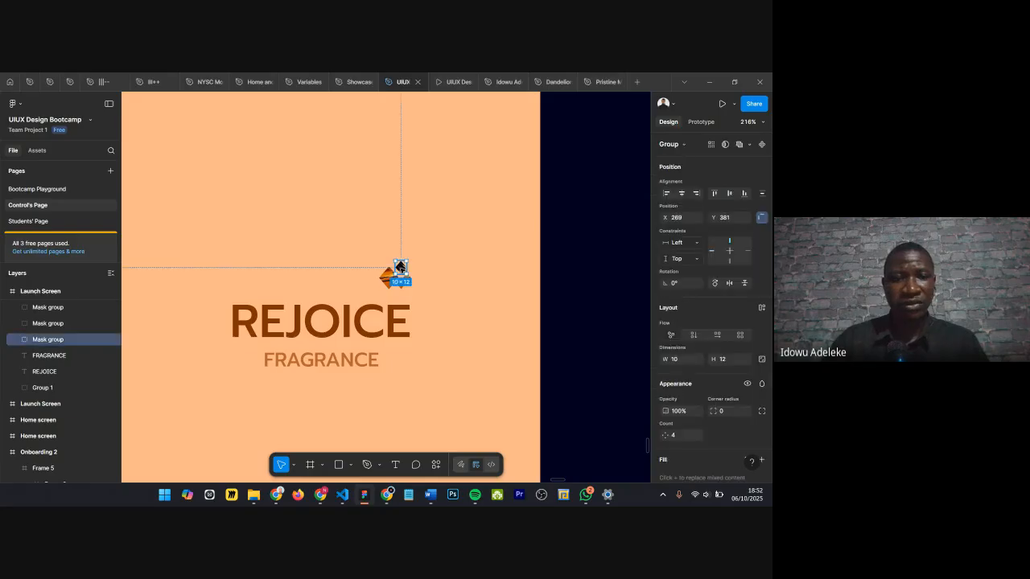
key("Delete")
Step: Ungroup the remaining diamond icon, Group 1, into its separate mask groups
left_click(399, 267)
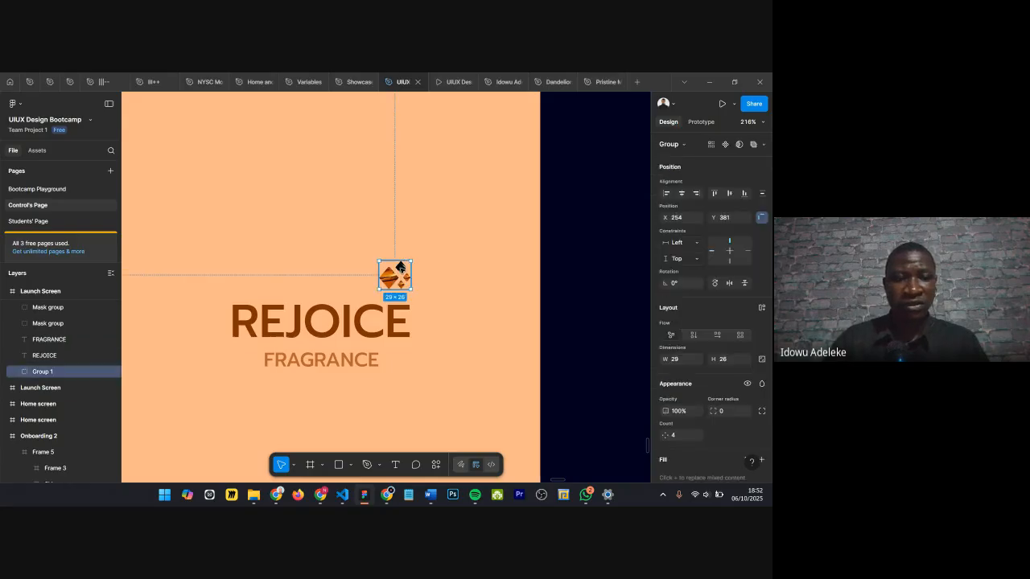
key("ctrl+shift+g")
mouse_move(391, 275)
left_mouse_down()
mouse_move(366, 230)
mouse_move(400, 260)
left_mouse_up()
scroll(401, 267, "up", 5)
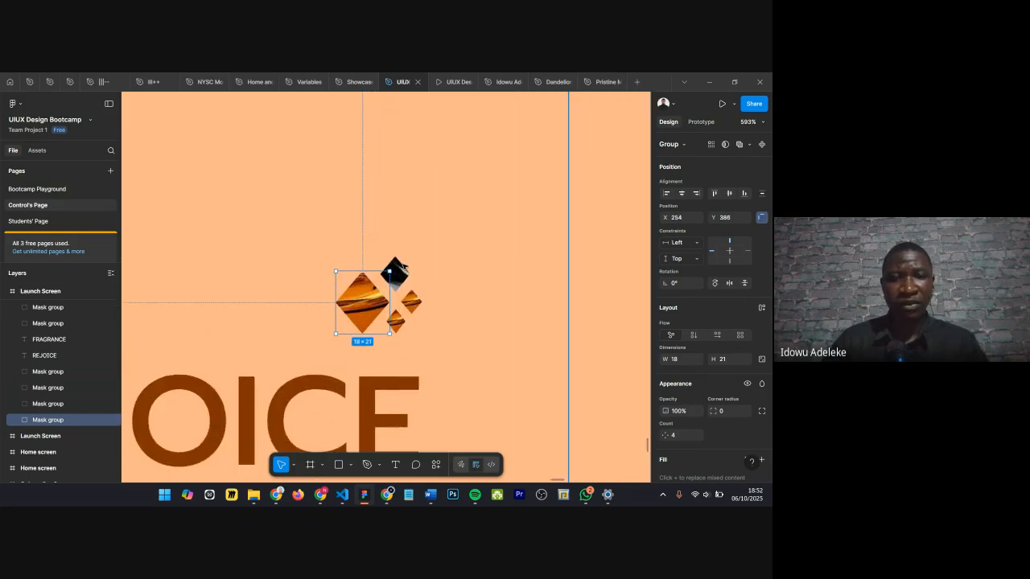
Step: Try moving the black diamond away from the logo icon and undo the move
left_click(404, 270)
left_click_drag(416, 249, 433, 232)
key("ctrl+z")
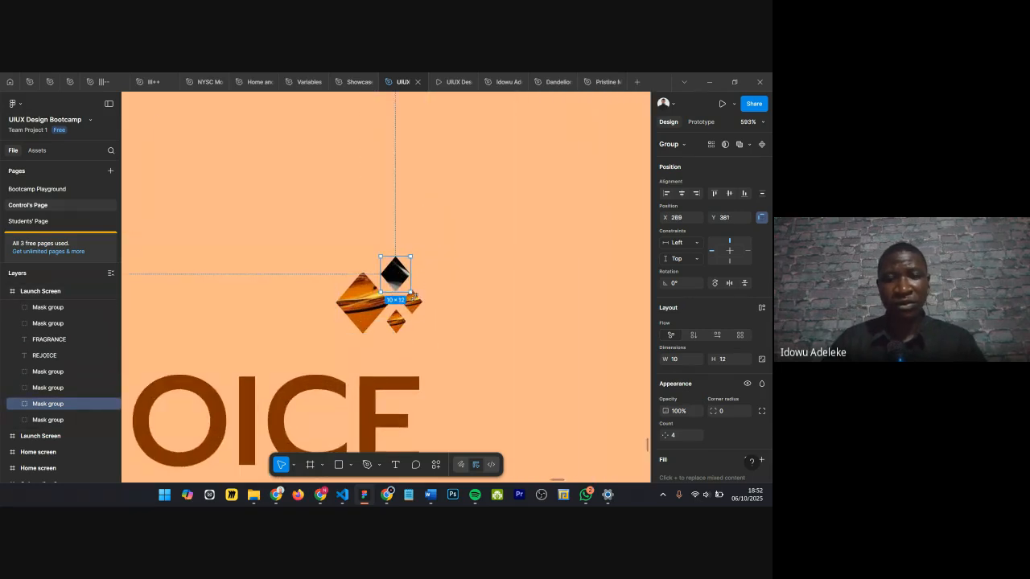
Step: Delete the duplicate copies of the two small amber diamonds from the logo icon
left_click(419, 303)
left_click_drag(418, 305, 432, 322)
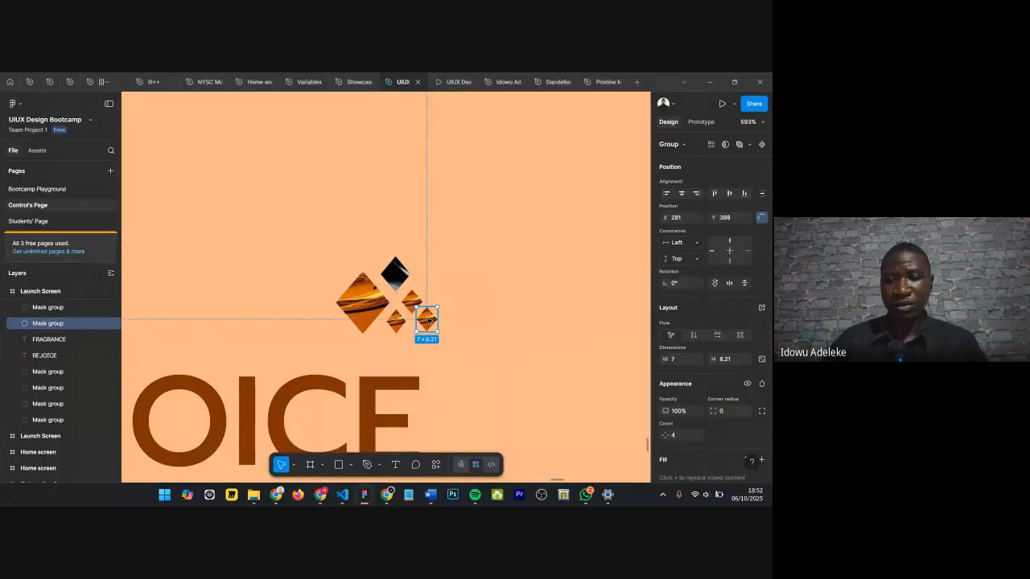
key("Delete")
left_click(393, 326)
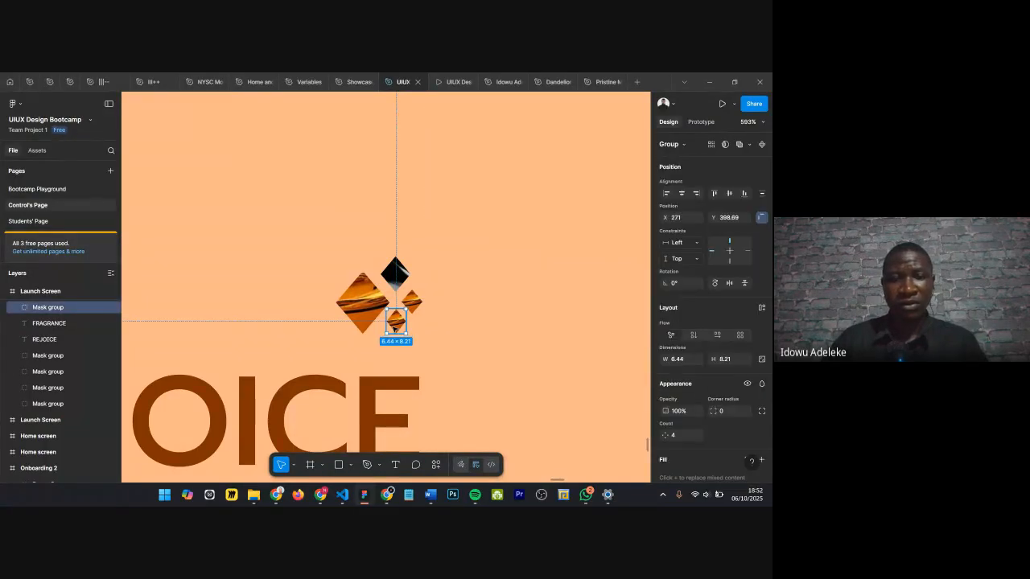
left_click_drag(398, 334, 435, 361)
key("Delete")
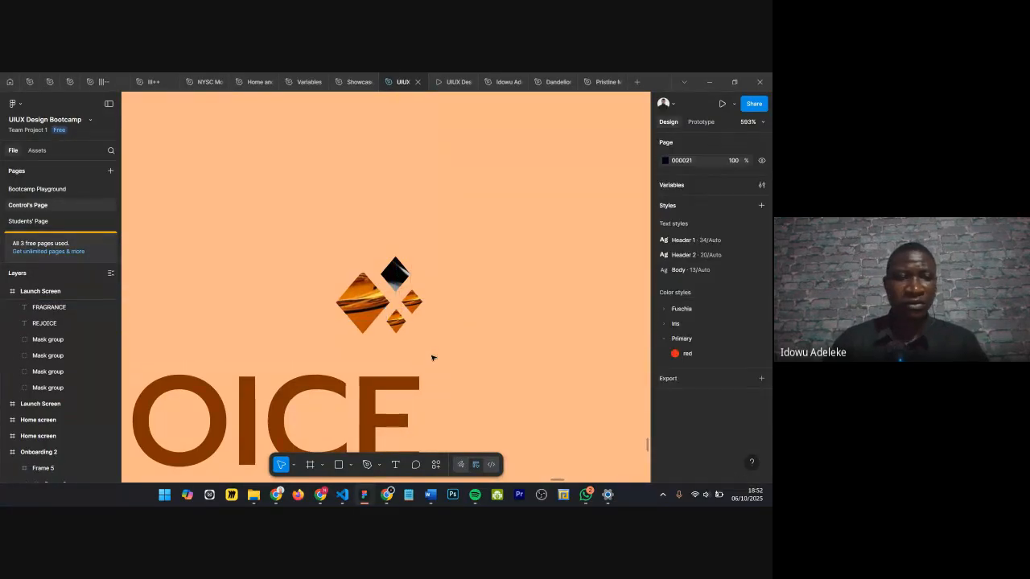
left_click_drag(396, 322, 424, 353)
key("ctrl+z")
Step: Duplicate the cleaned-up Launch Screen to its right at the same height, at X 85820 and Y 55838
scroll(411, 269, "down", 7)
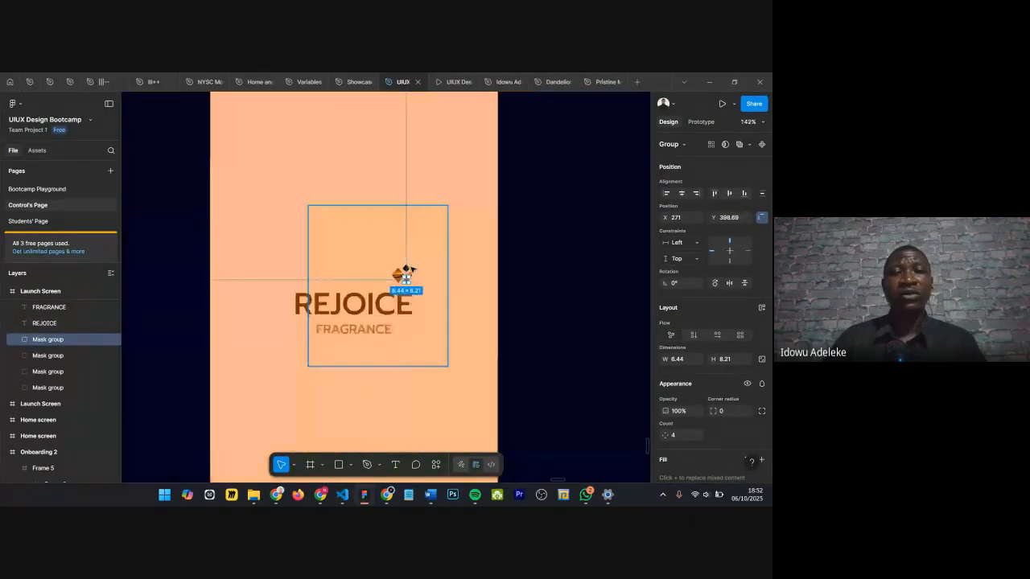
scroll(400, 295, "down", 5)
left_click(336, 163)
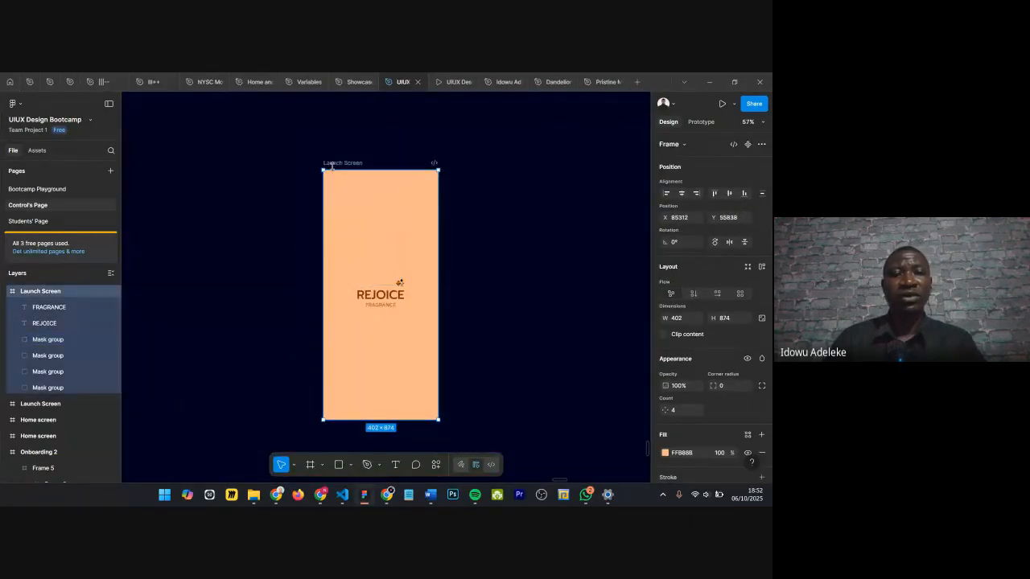
left_click_drag(336, 163, 483, 164)
scroll(411, 273, "up", 10)
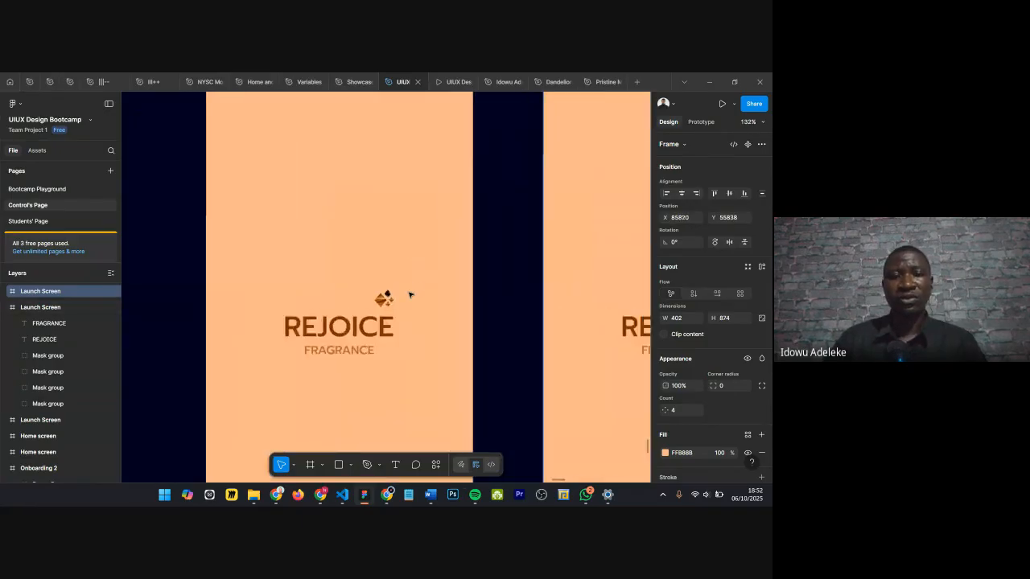
left_click(378, 293)
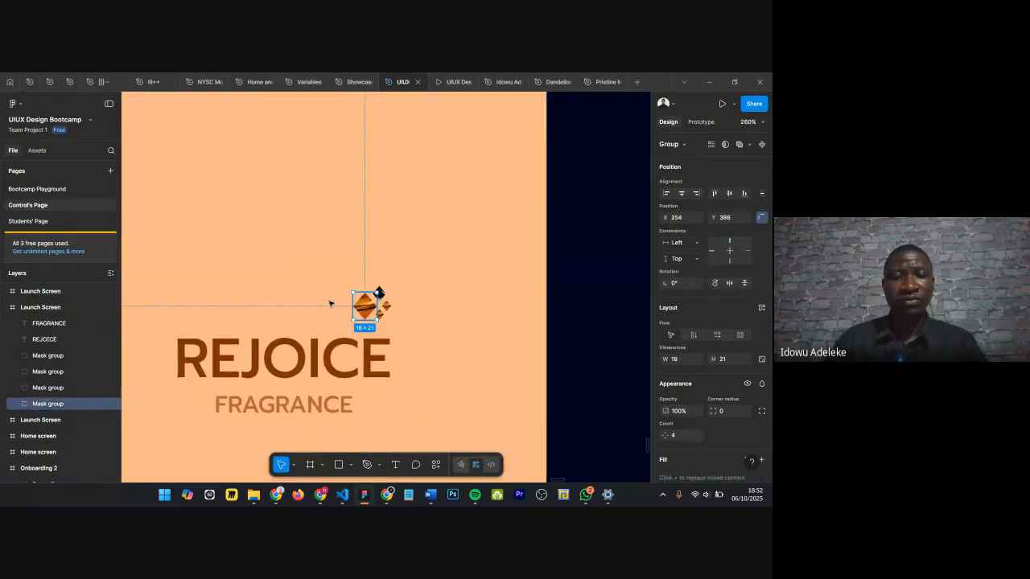
scroll(473, 260, "down", 5)
left_click(529, 270)
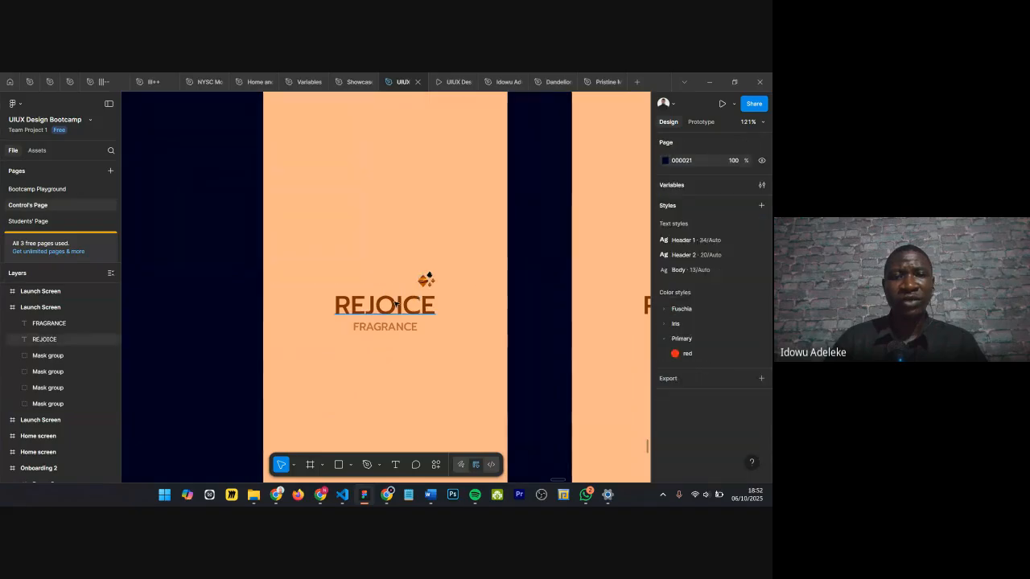
Step: Move the large amber diamond of the first Launch Screen's logo up and left to X 244 and Y 376
scroll(415, 316, "up", 2)
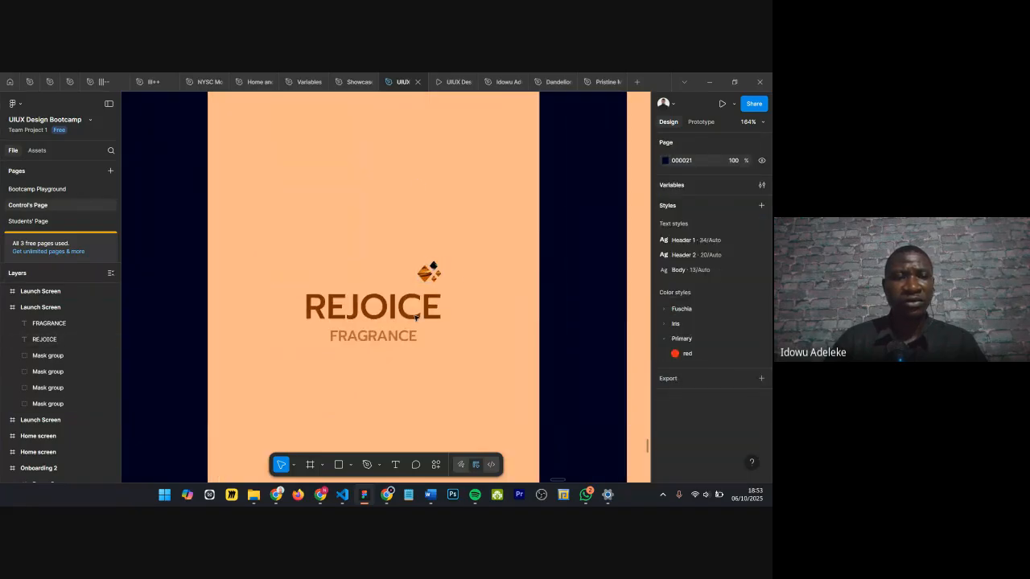
scroll(412, 278, "up", 5)
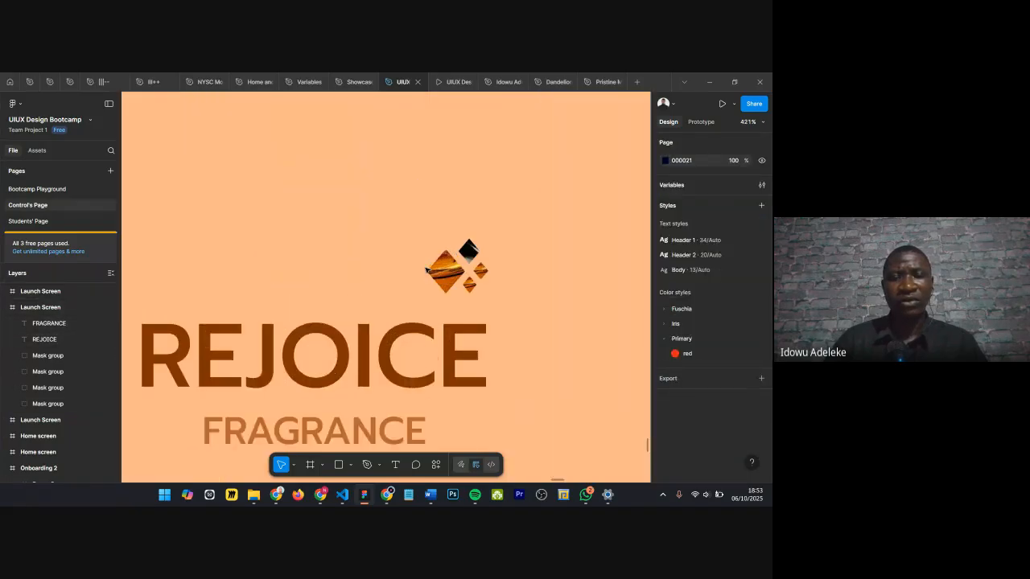
scroll(430, 271, "up", 4)
left_click(444, 274)
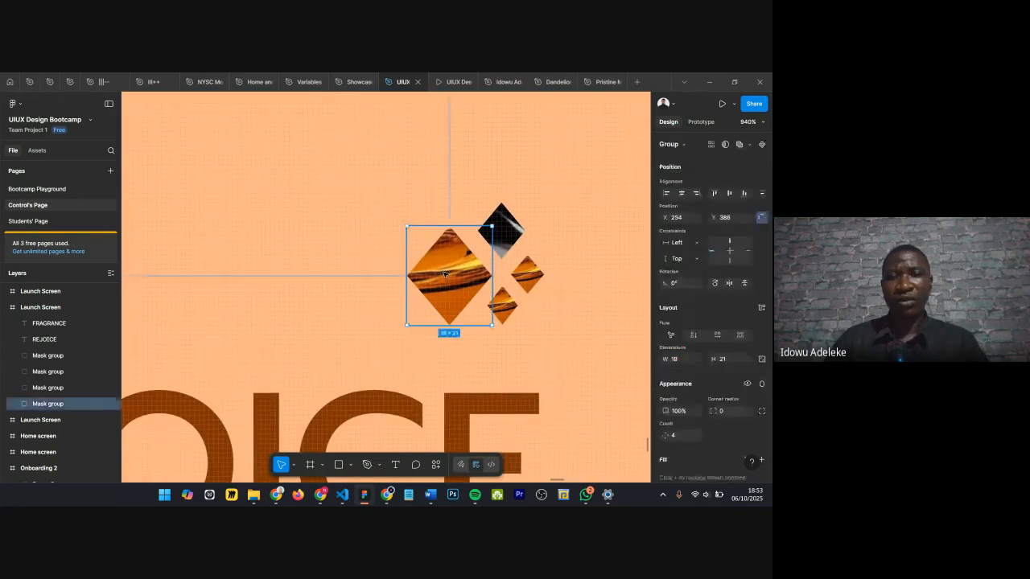
key("shift+Left")
key("shift+Up")
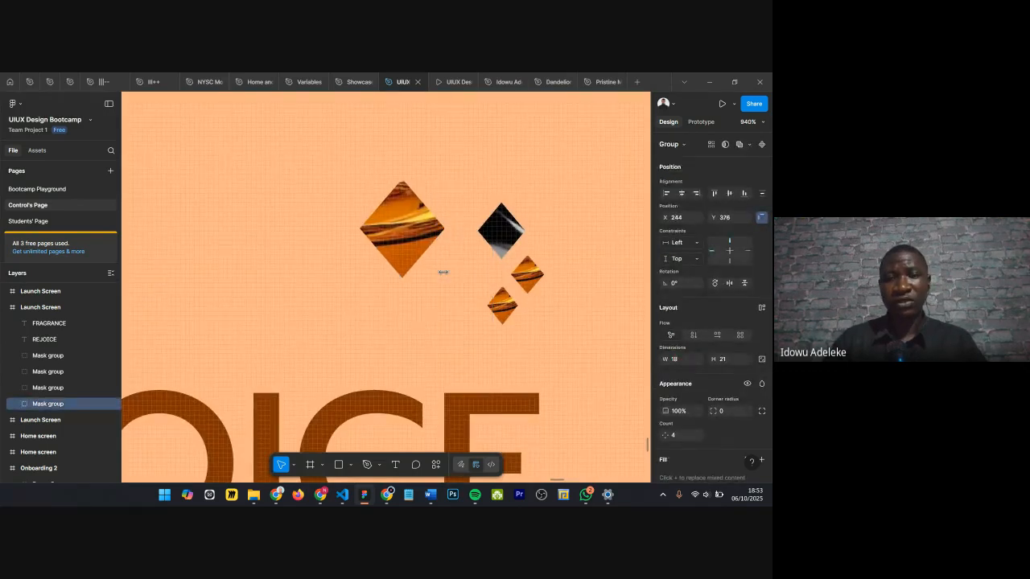
Step: Move the black diamond up and right to X 279 and Y 371
left_click(506, 245)
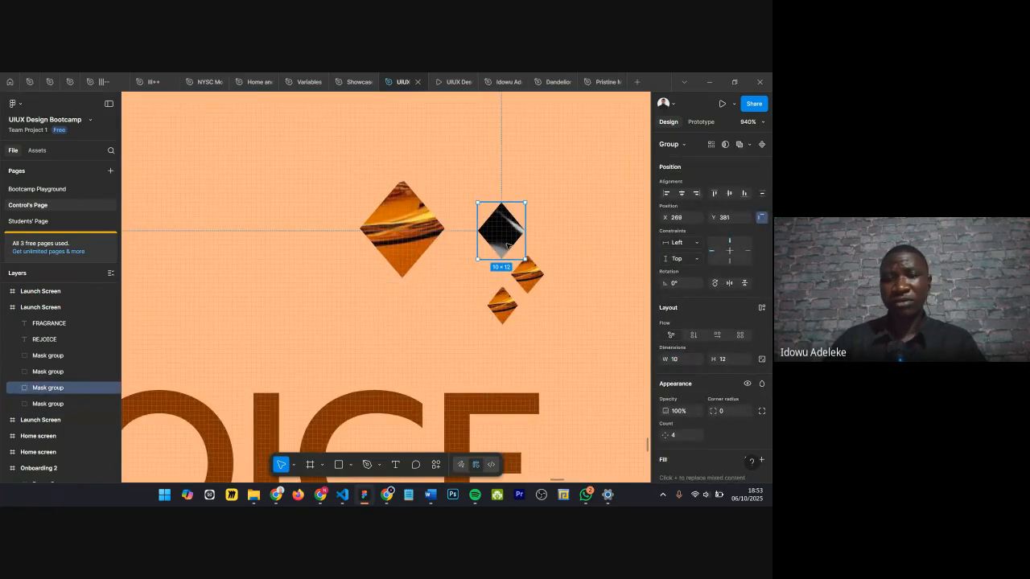
key("shift+Right")
key("shift+Up")
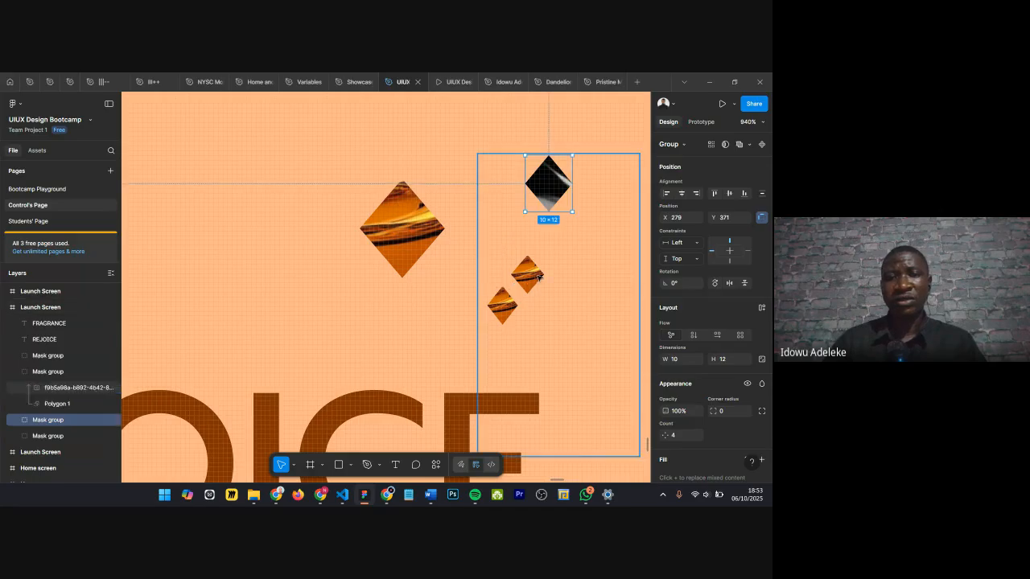
left_click(509, 250)
Step: Move the upper small amber diamond 10 px right and 10 px down, and the lower one to X 261 and Y 398.69
left_click(525, 275)
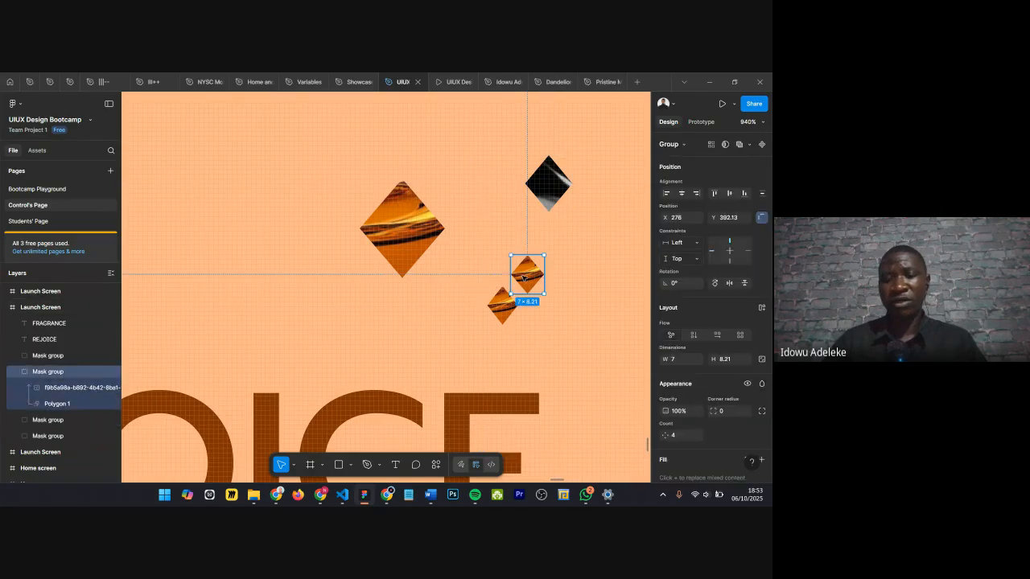
key("shift+Down")
key("shift+Right")
left_click(499, 308)
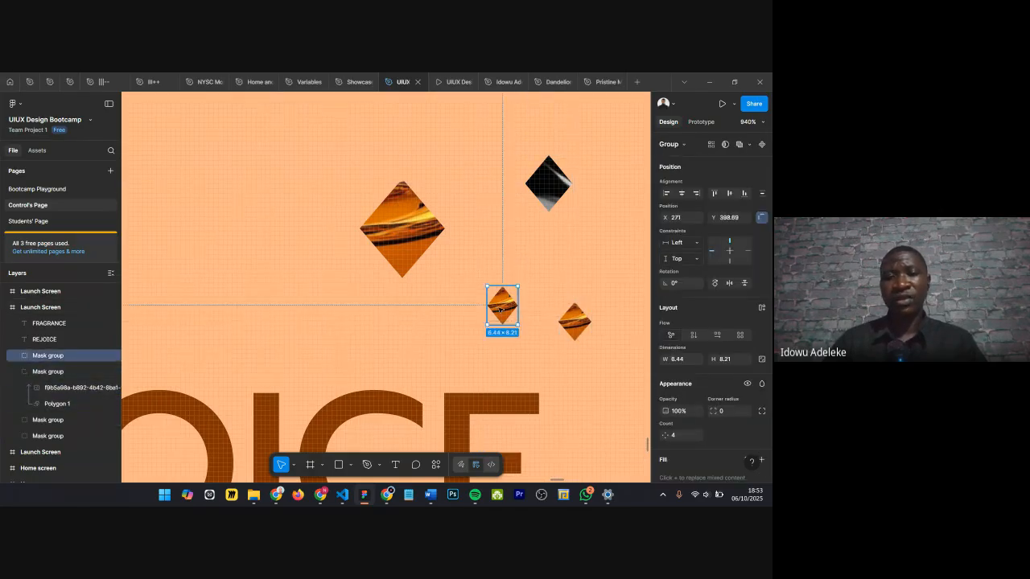
key("shift+Down")
key("shift+Left")
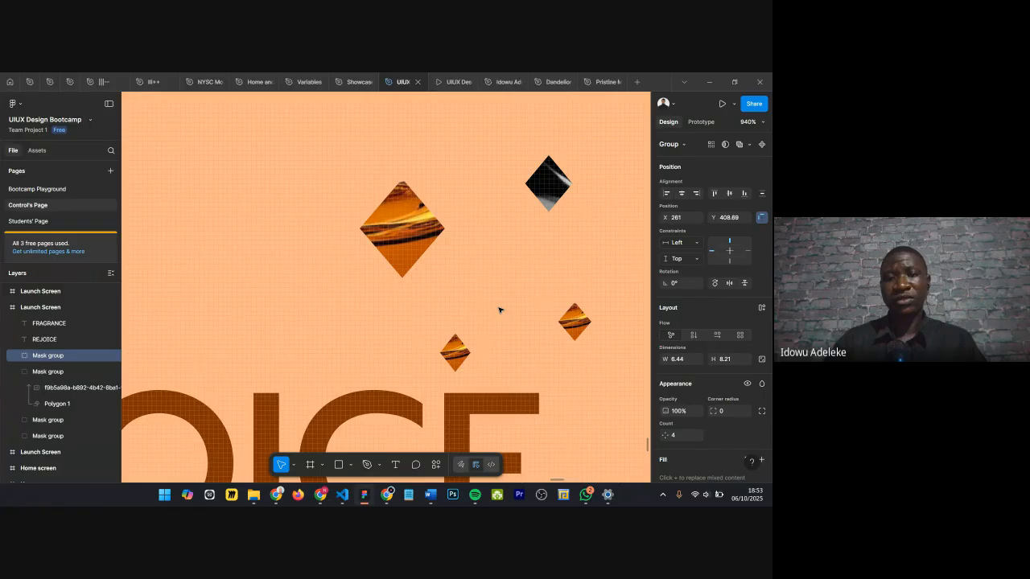
key("shift+Up")
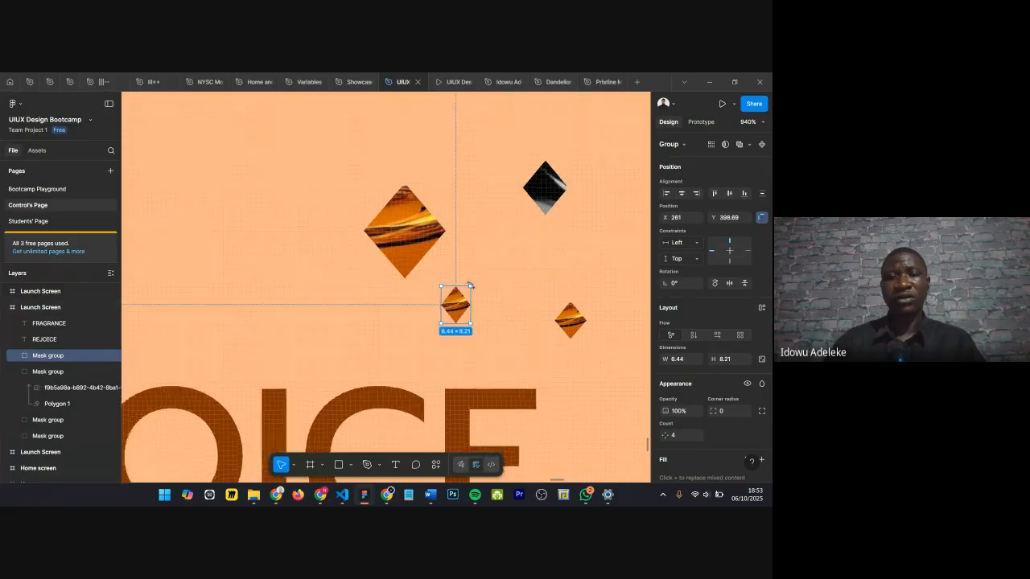
Step: Set the opacity of the REJOICE and FRAGRANCE texts on the first Launch Screen to 0%
scroll(469, 287, "down", 8)
left_click(413, 319)
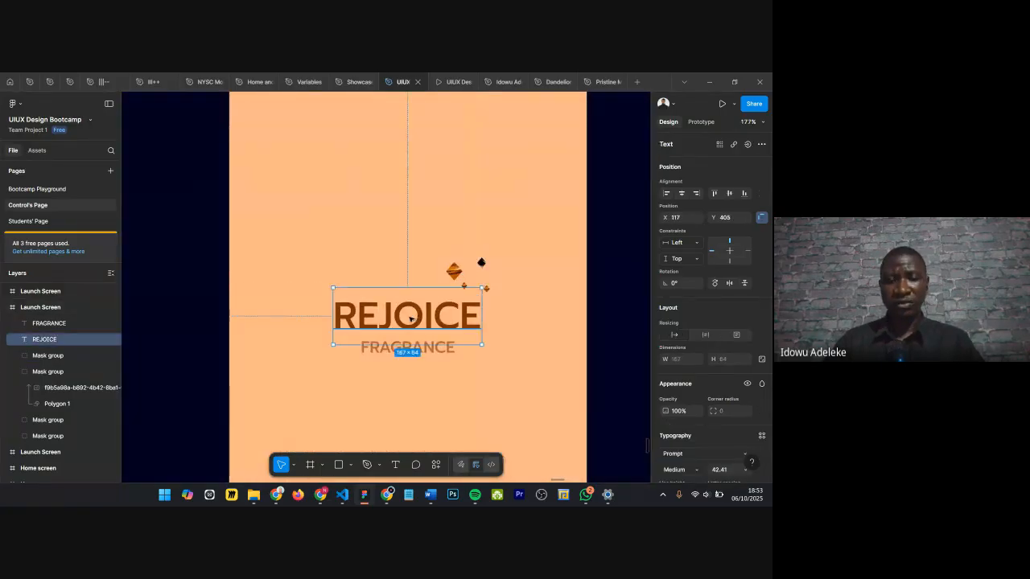
scroll(383, 354, "up", 2)
left_click(381, 352)
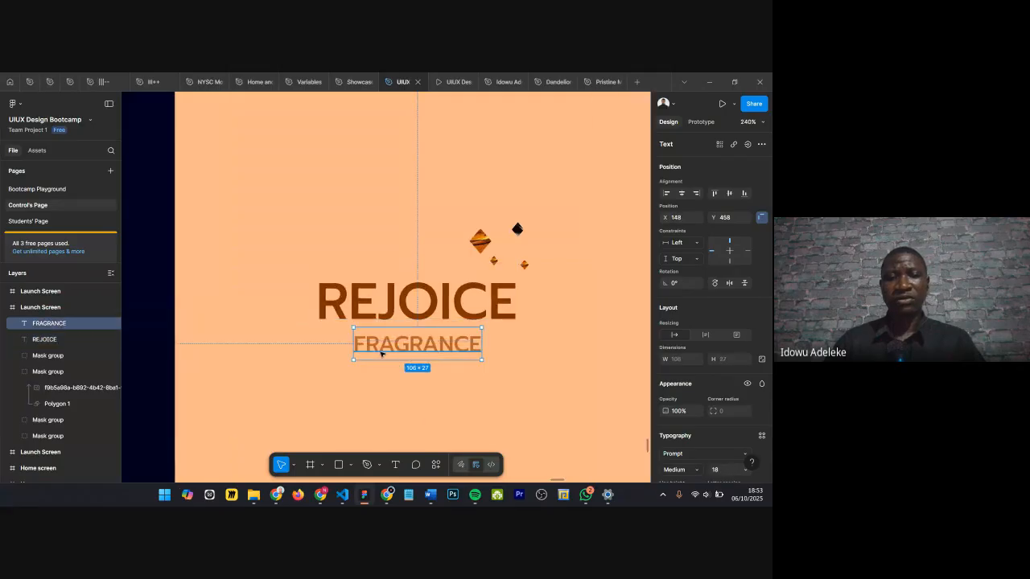
left_click(372, 332)
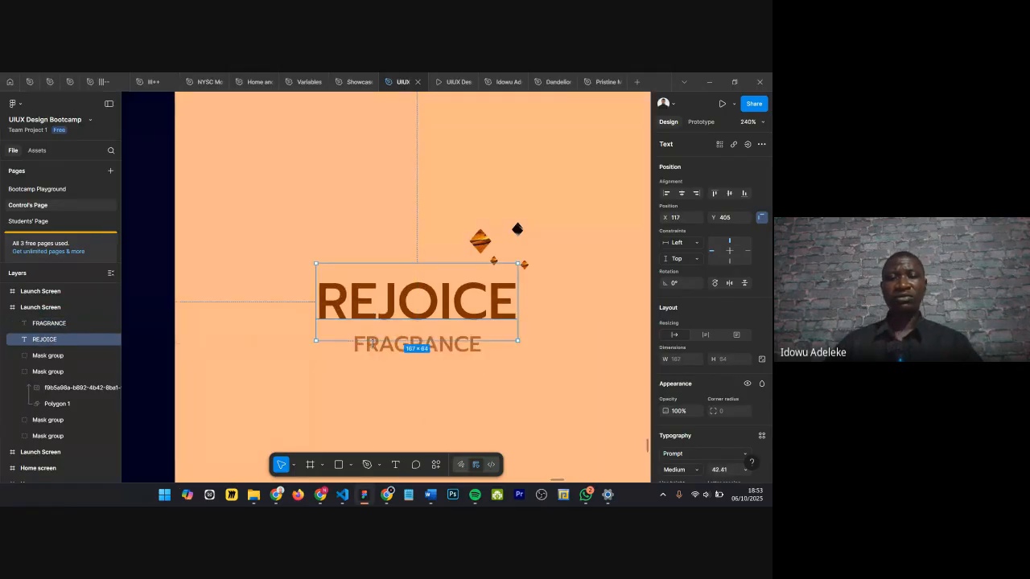
left_click(378, 352)
left_click(373, 320, "shift")
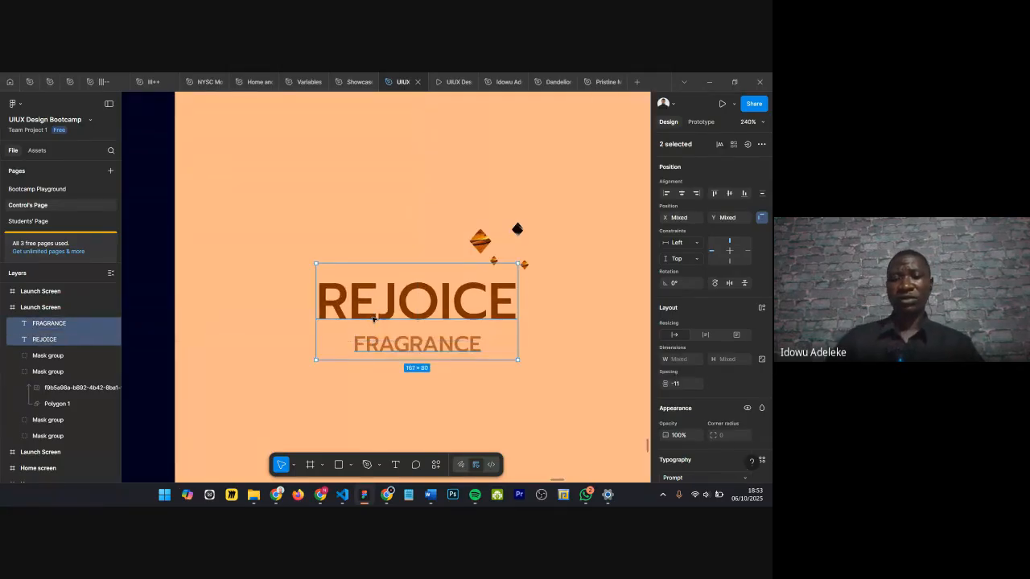
key("0")
key("0")
Step: Try changing the opacity of both texts and all four diamonds together and undo the change
left_click_drag(418, 169, 569, 336)
key("0")
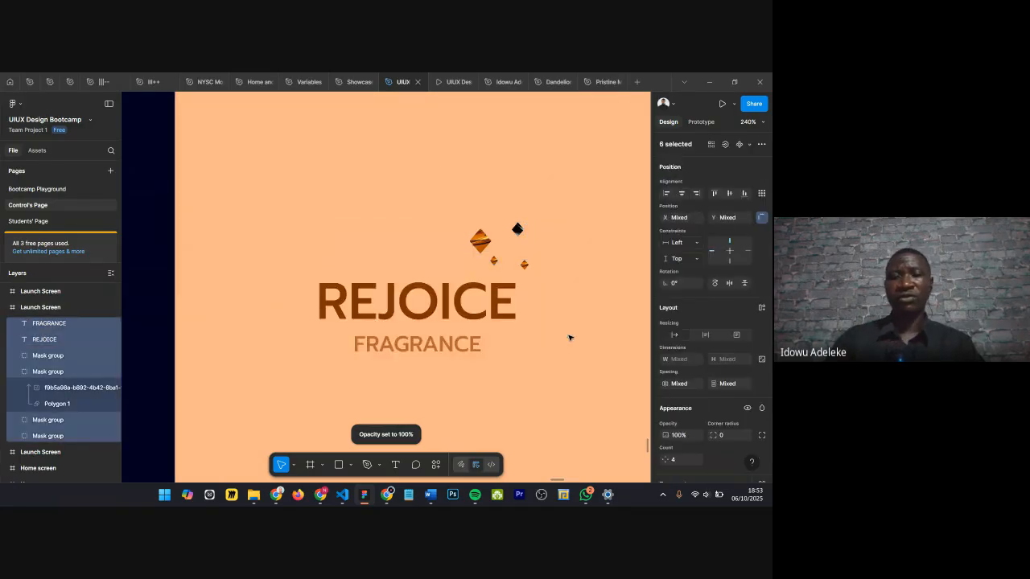
key("ctrl+z")
left_click(548, 326)
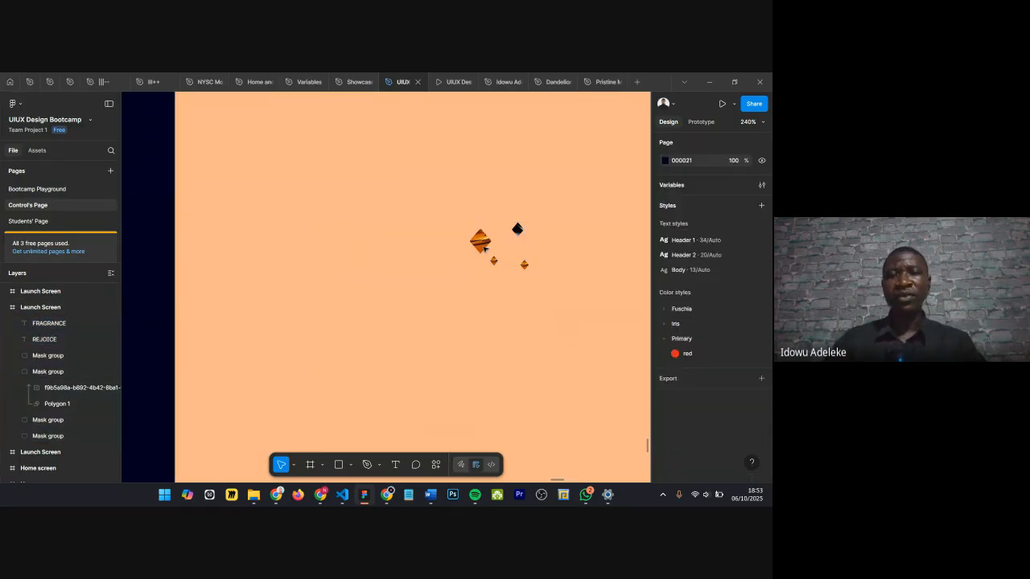
Step: Set the opacity of the four scattered diamonds to 0%
left_click(480, 240)
left_click(518, 229, "shift")
left_click(524, 264, "shift")
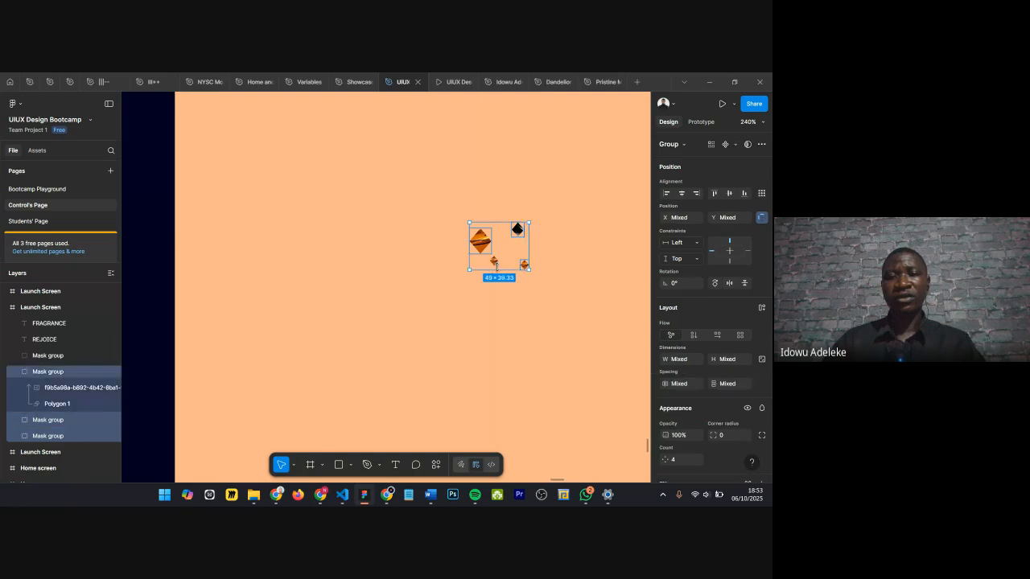
left_click(496, 262, "shift")
key("0")
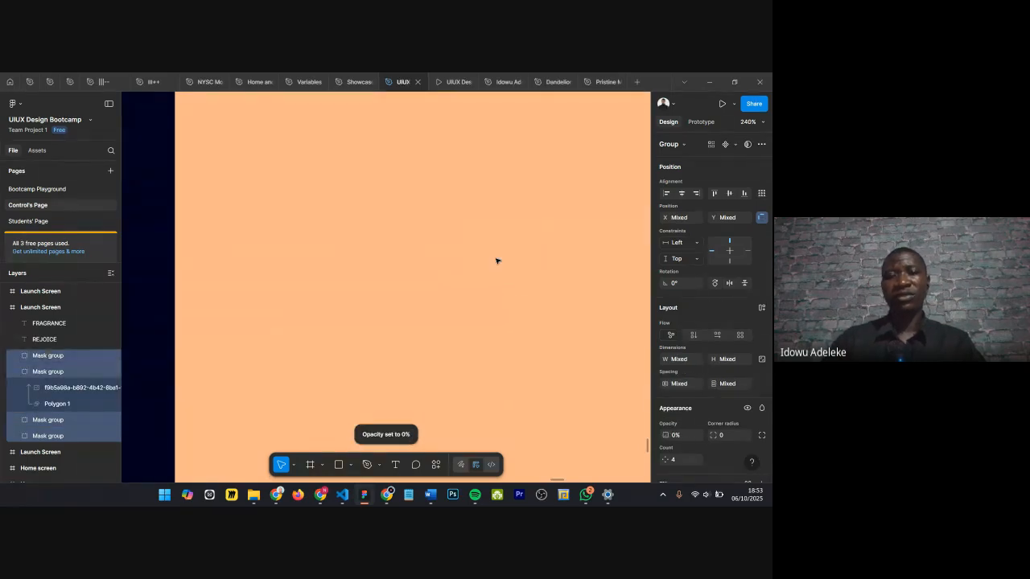
Step: Add a prototype connection from the blank Launch Screen to the Launch Screen with the visible logo
scroll(485, 262, "down", 5)
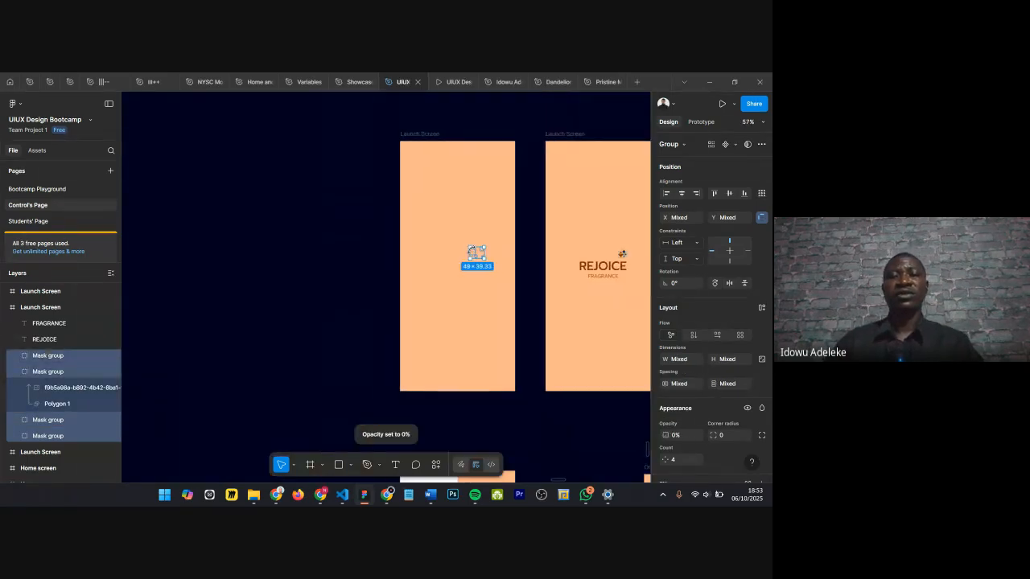
scroll(450, 230, "left", 3)
left_click(303, 224)
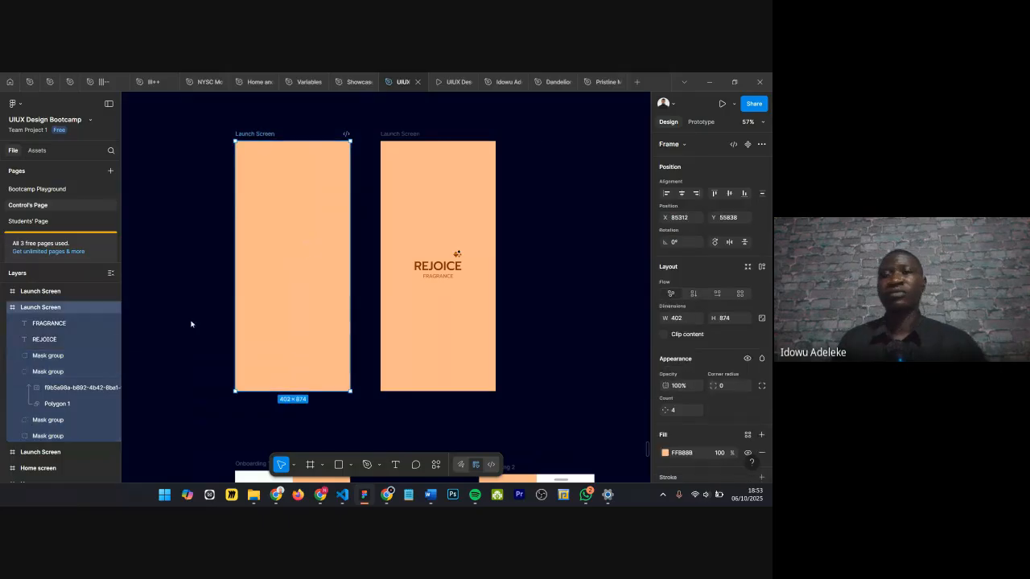
left_click(701, 122)
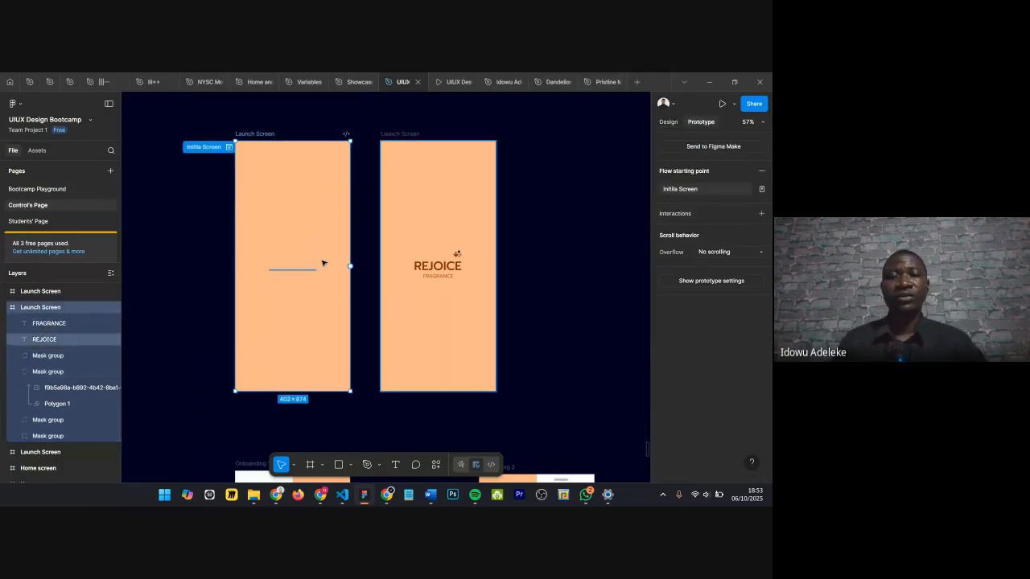
left_click_drag(349, 266, 404, 271)
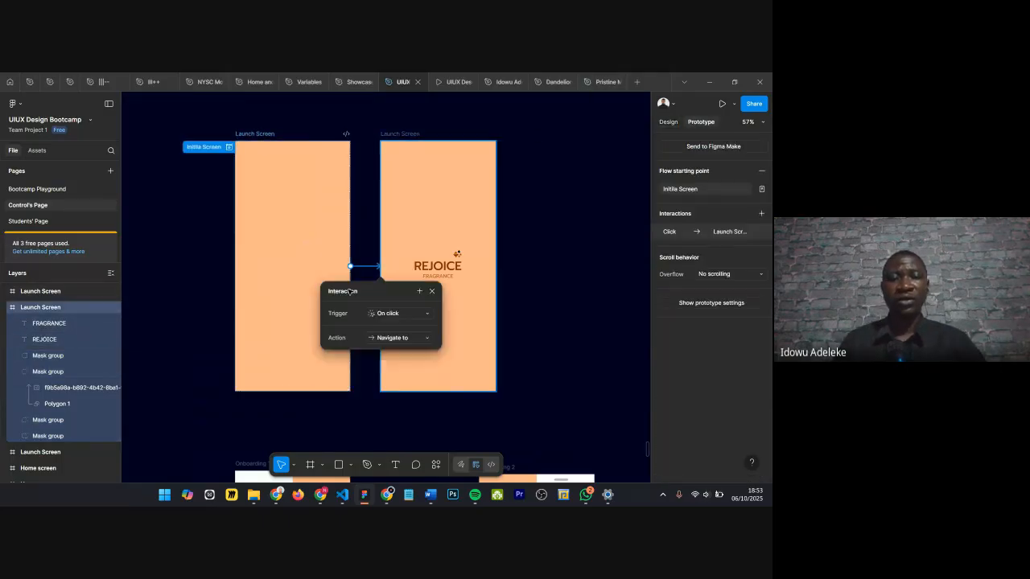
Step: Set the interaction's trigger to After delay with a delay of 1 ms
left_click(388, 313)
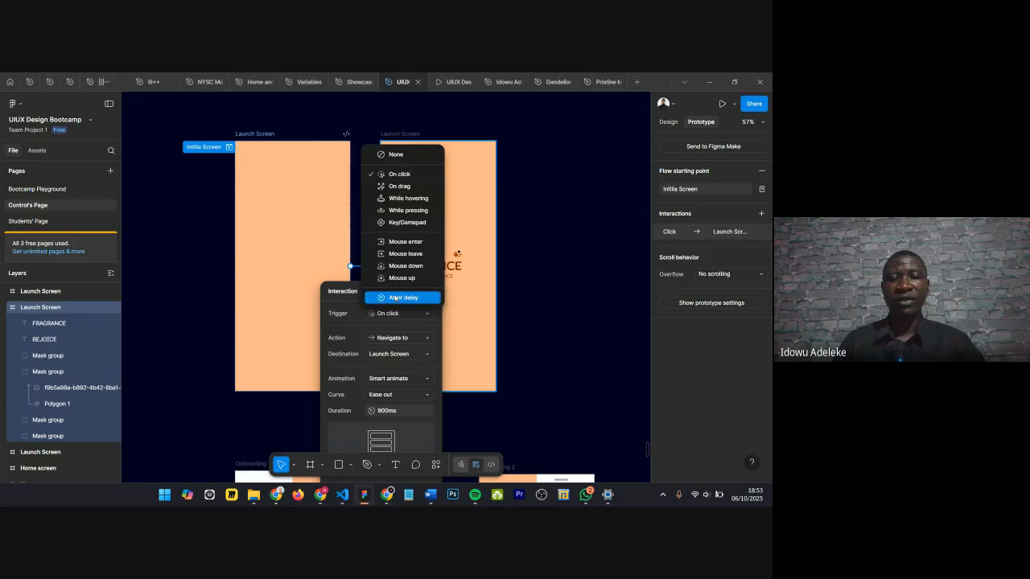
left_click(395, 297)
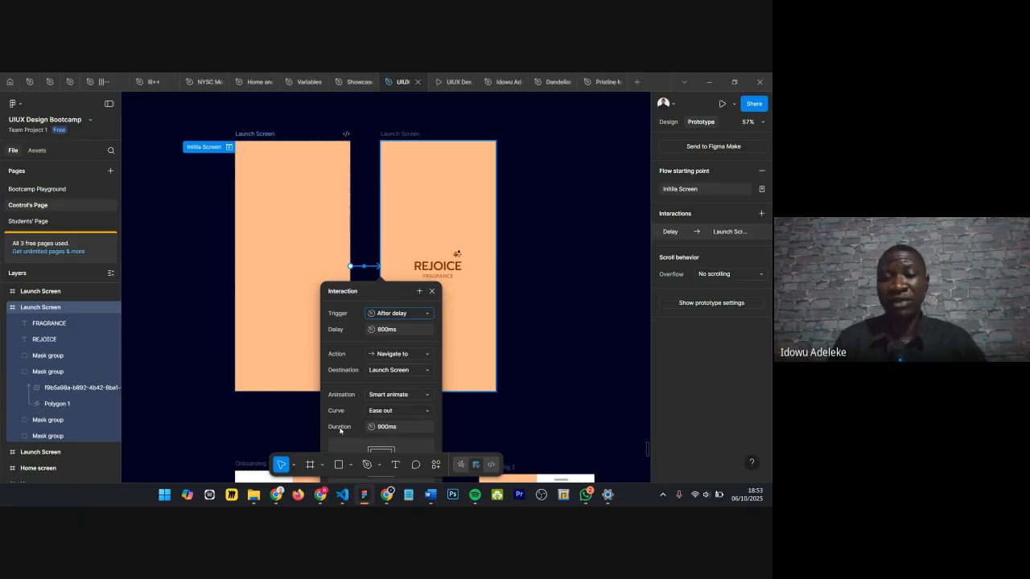
left_click(400, 329)
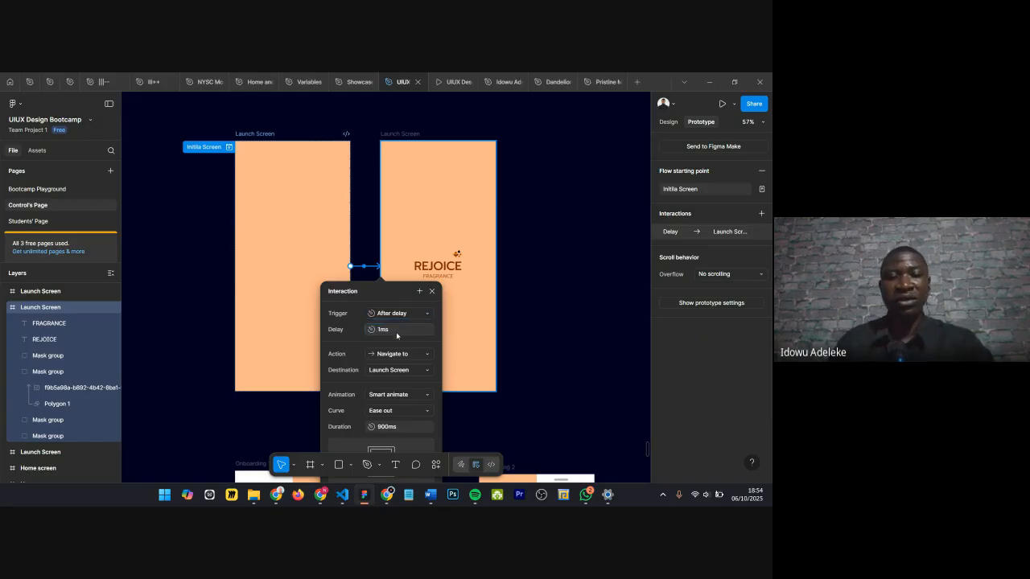
Step: Set the Smart animate duration to 1000 ms and close the interaction settings
left_click_drag(386, 291, 572, 134)
left_click(576, 272)
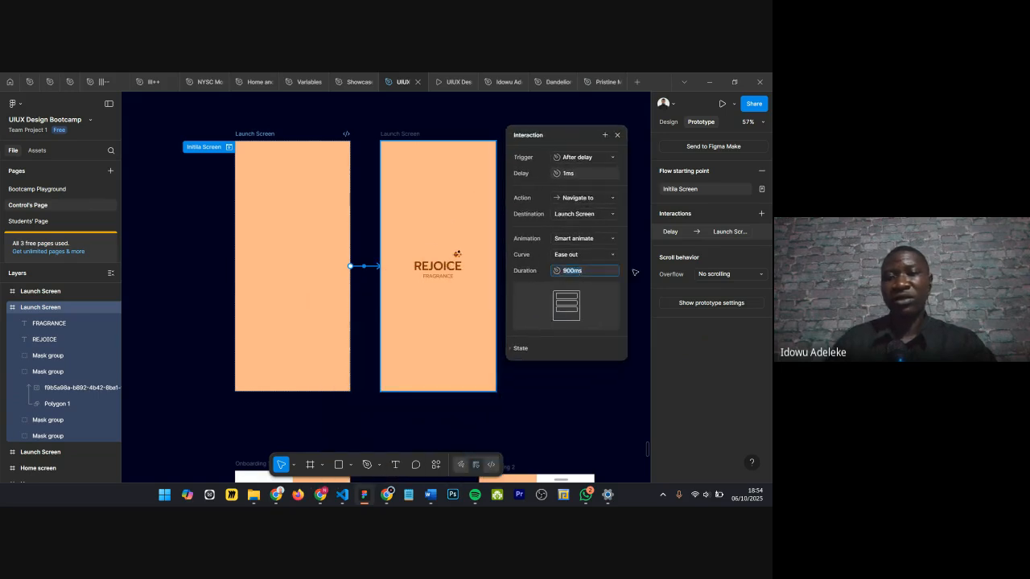
type("10")
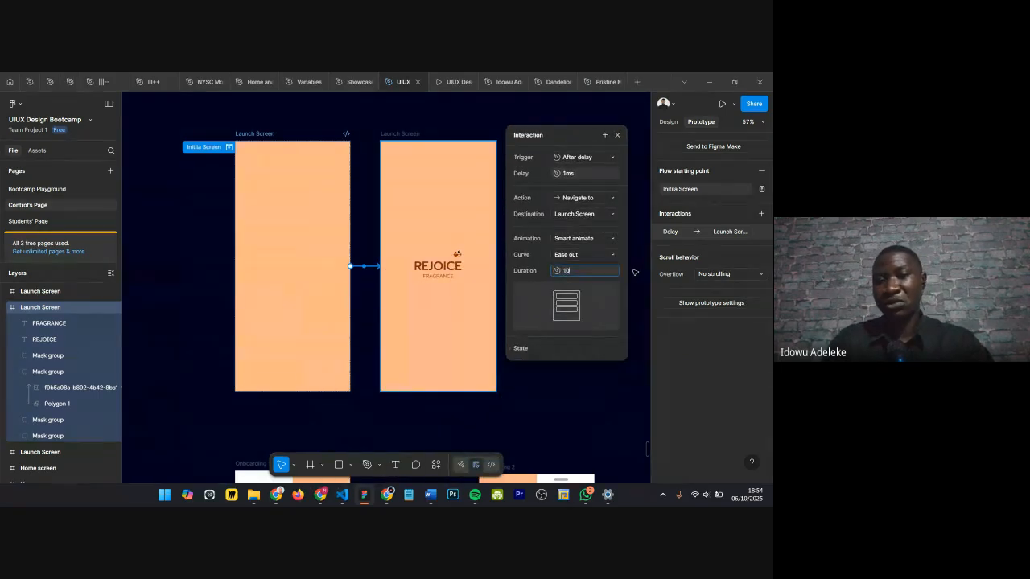
key("Return")
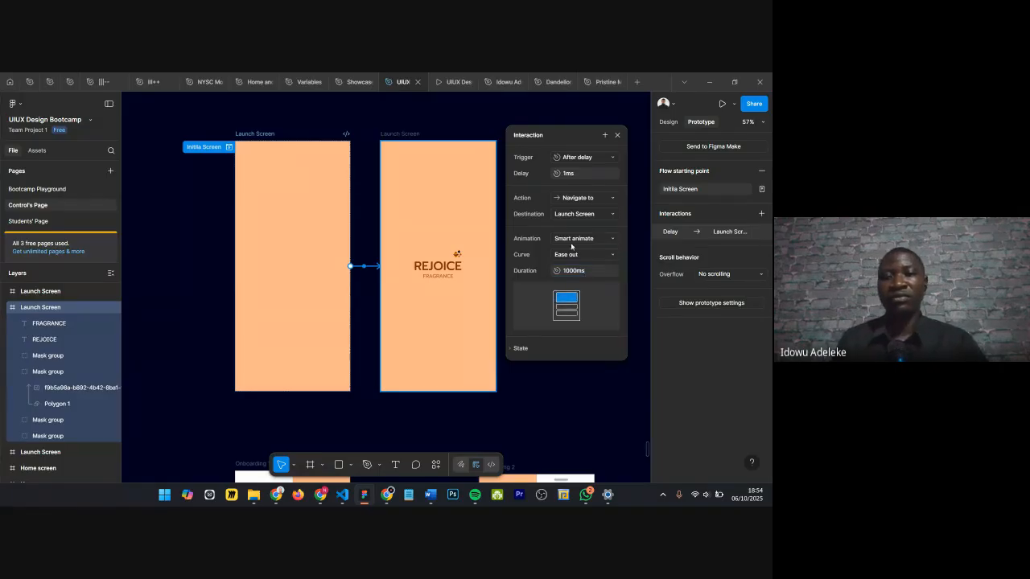
left_click(618, 136)
Step: Open the name of the blank Launch Screen's flow starting point for editing
scroll(364, 265, "up", 3)
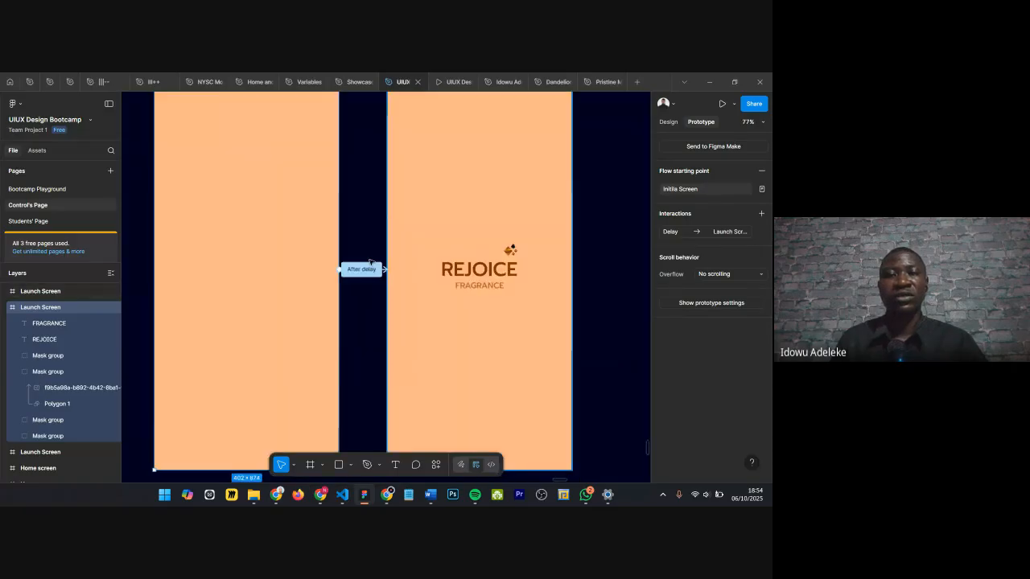
scroll(425, 247, "down", 3)
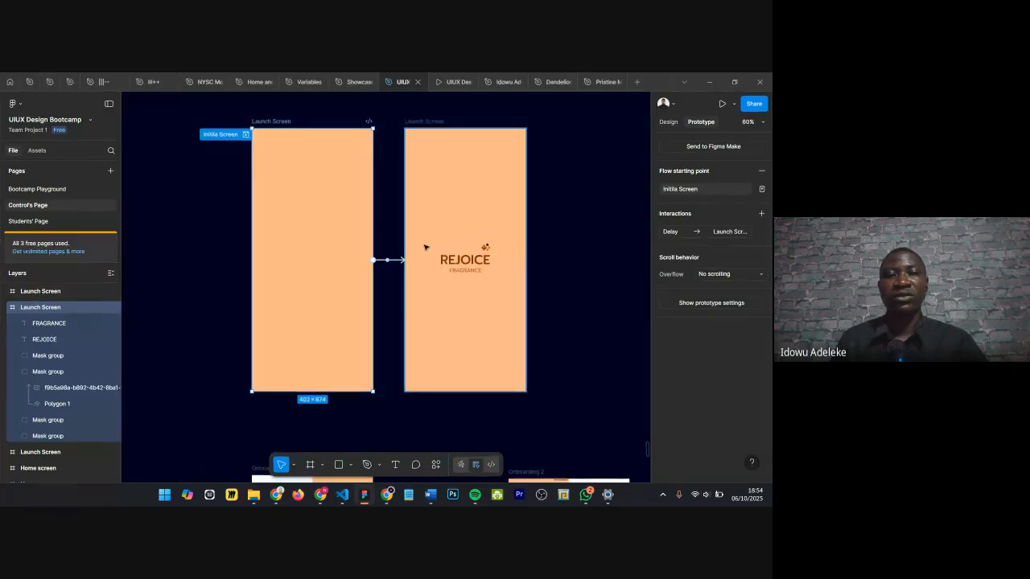
double_click(205, 135)
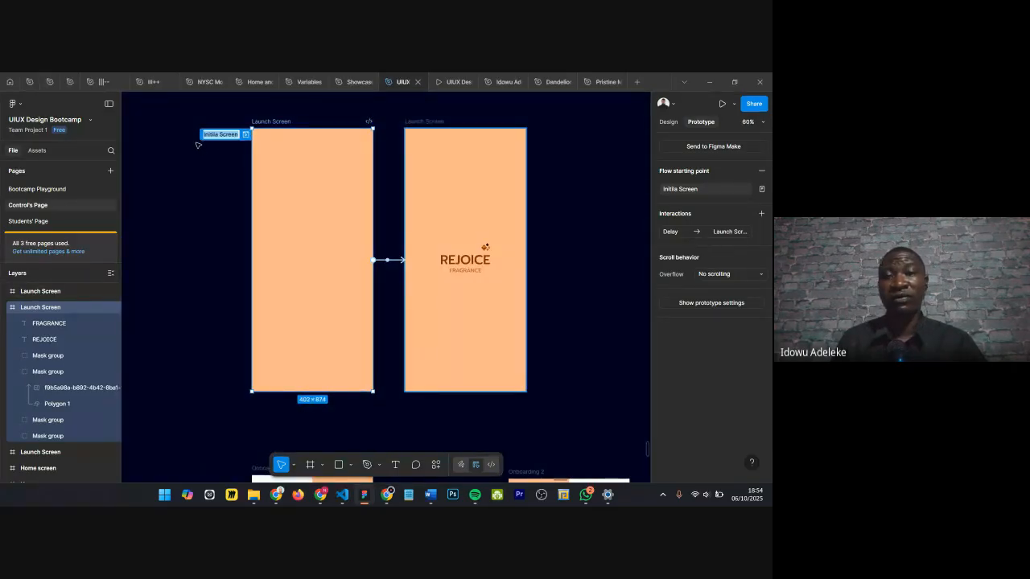